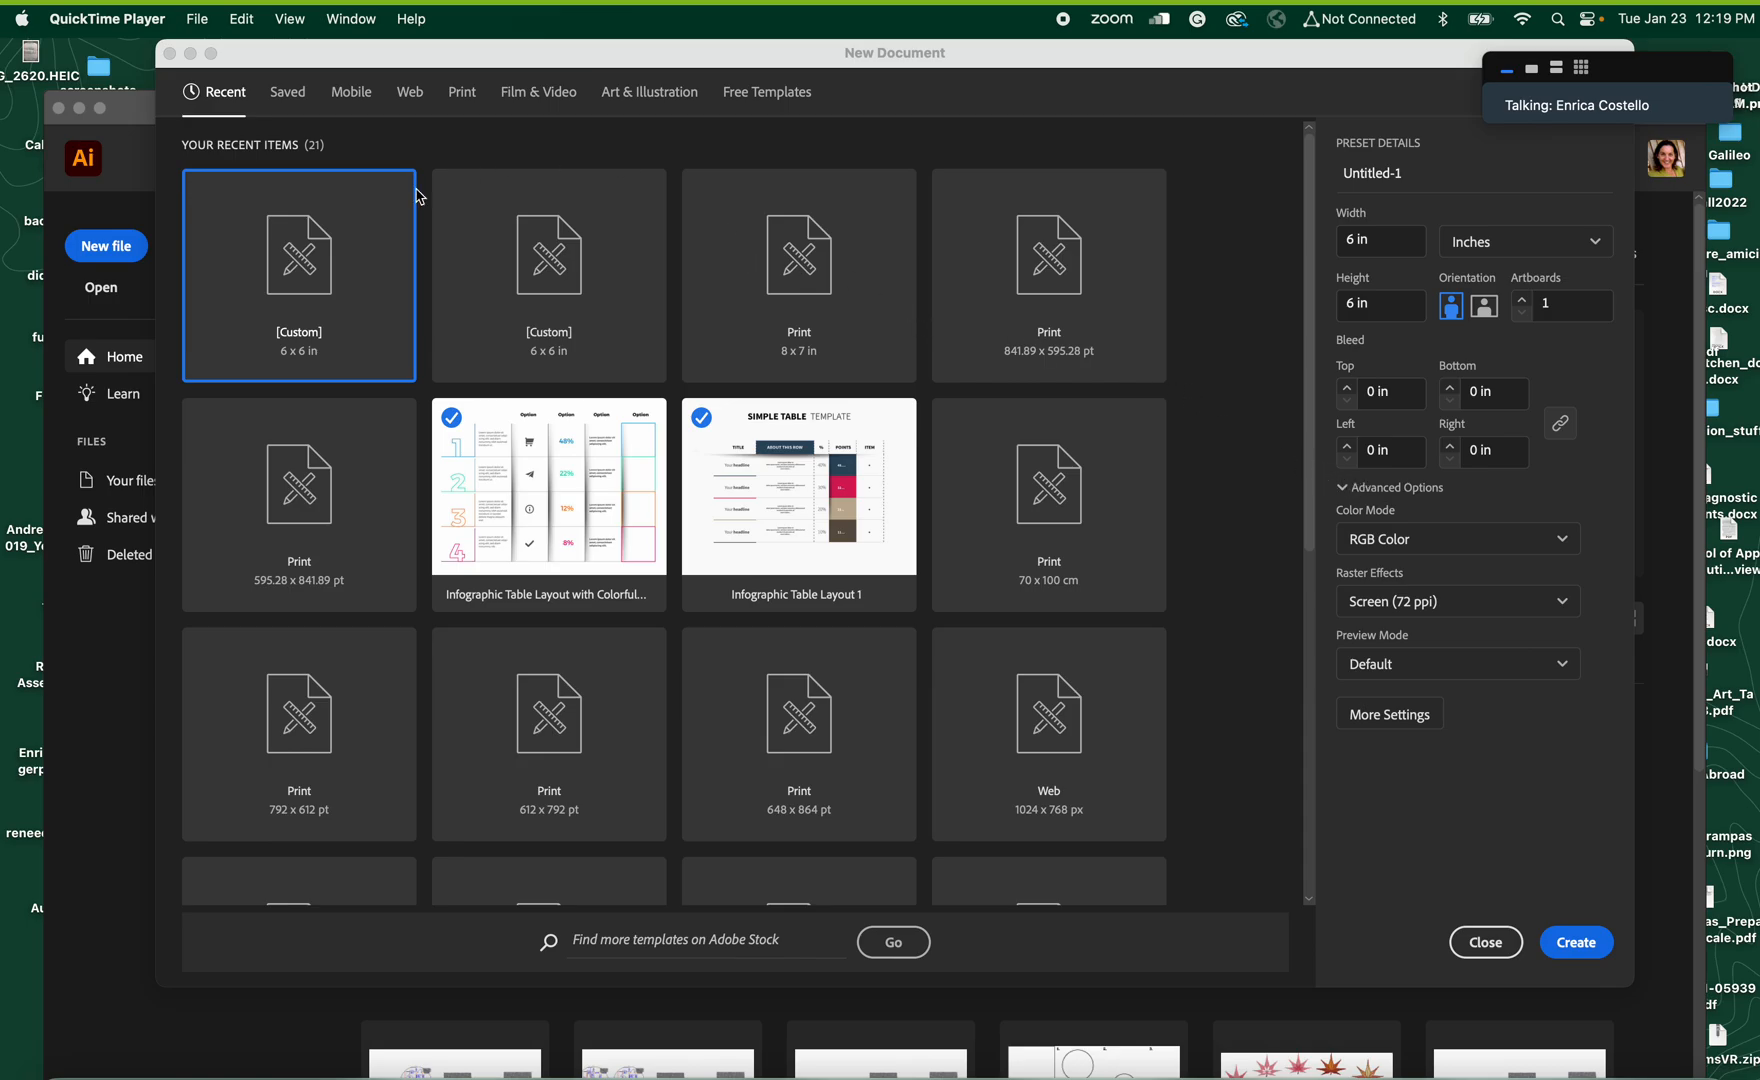
Browse the Web, Print and Mobile presets, and create a new document from the Letter print preset with RGB Color mode
{"action": "left_click", "coordinate": [286, 102]}
{"action": "left_click", "coordinate": [408, 100]}
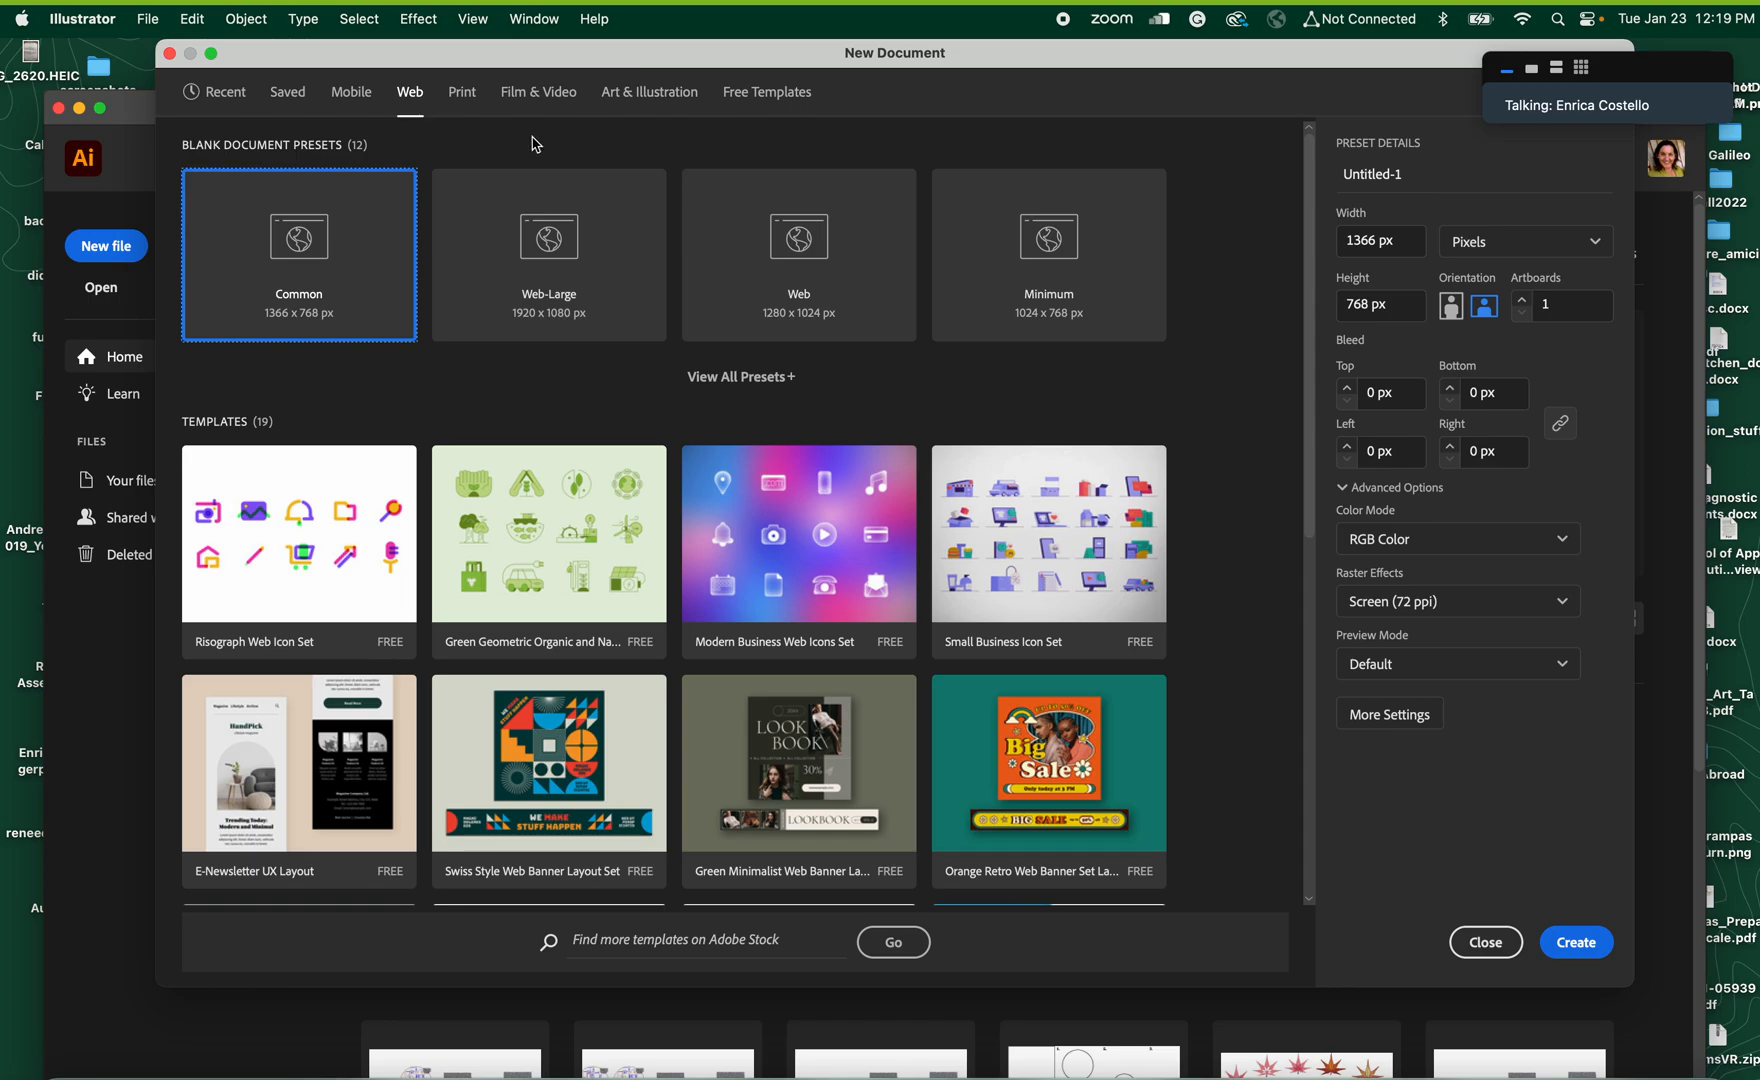
{"action": "left_click", "coordinate": [460, 100]}
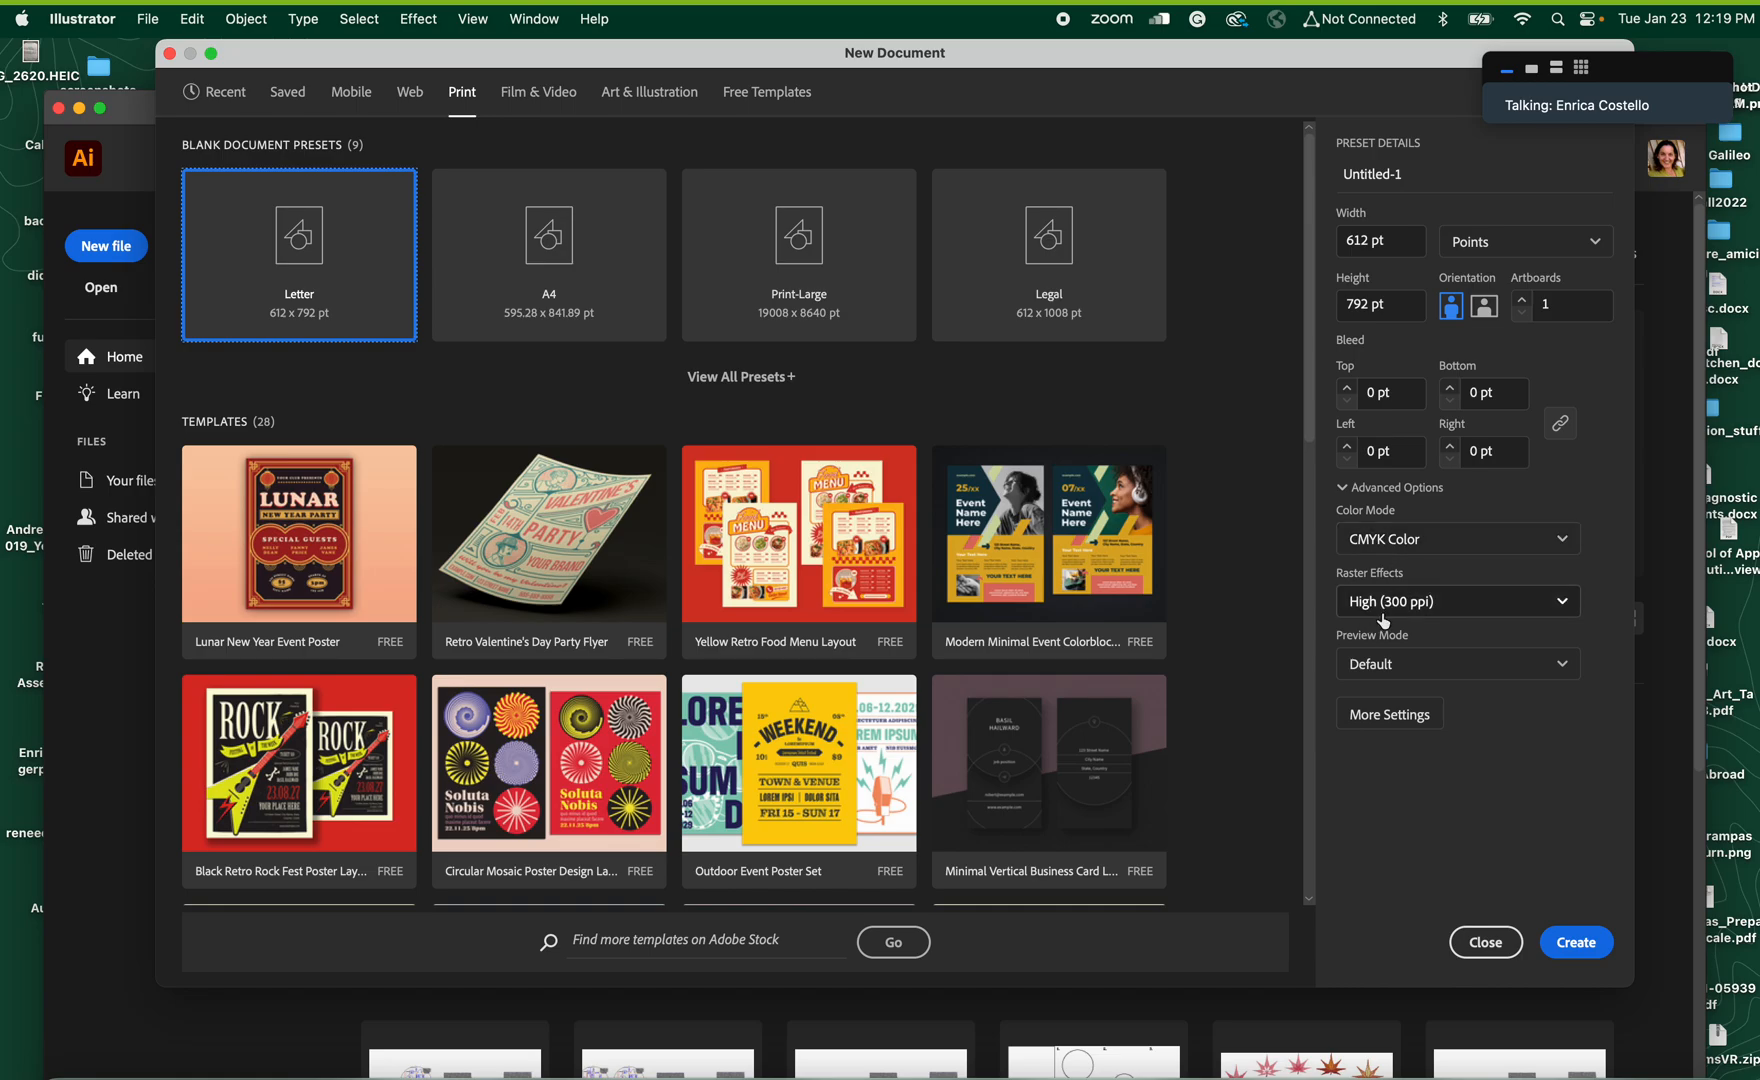
{"action": "left_click", "coordinate": [363, 100]}
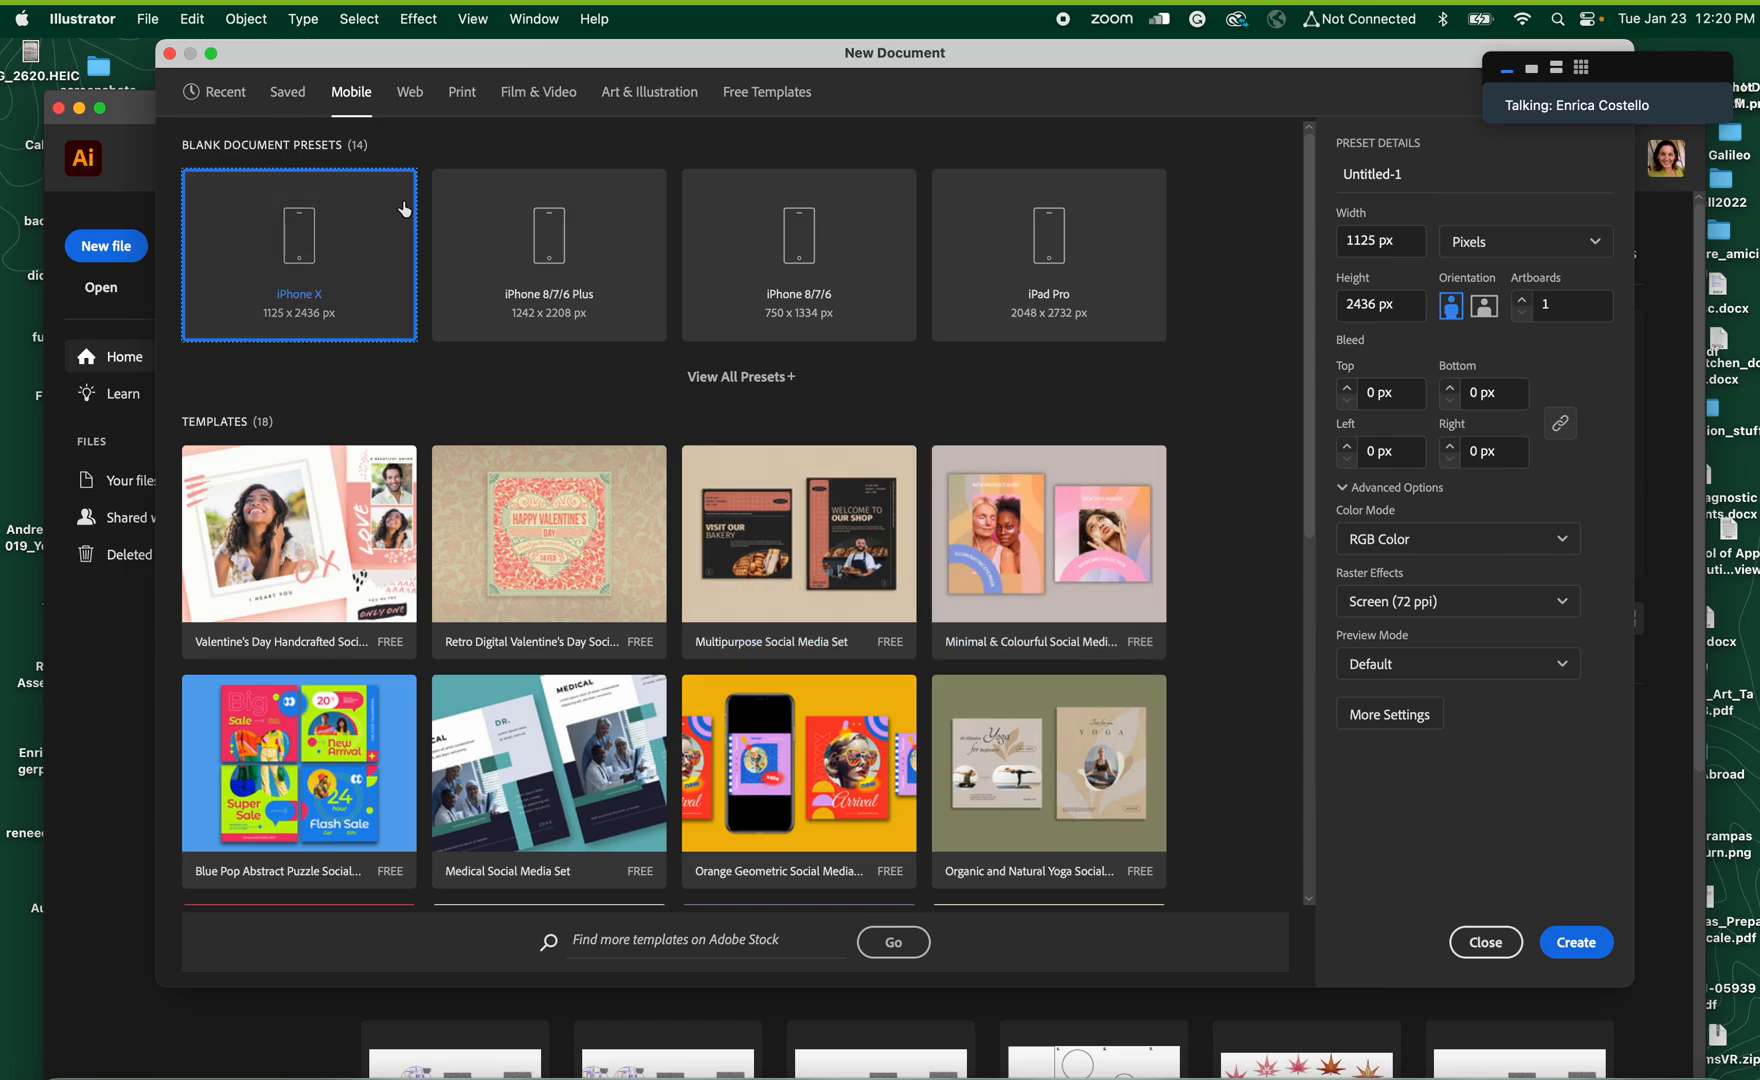
{"action": "left_click", "coordinate": [461, 97]}
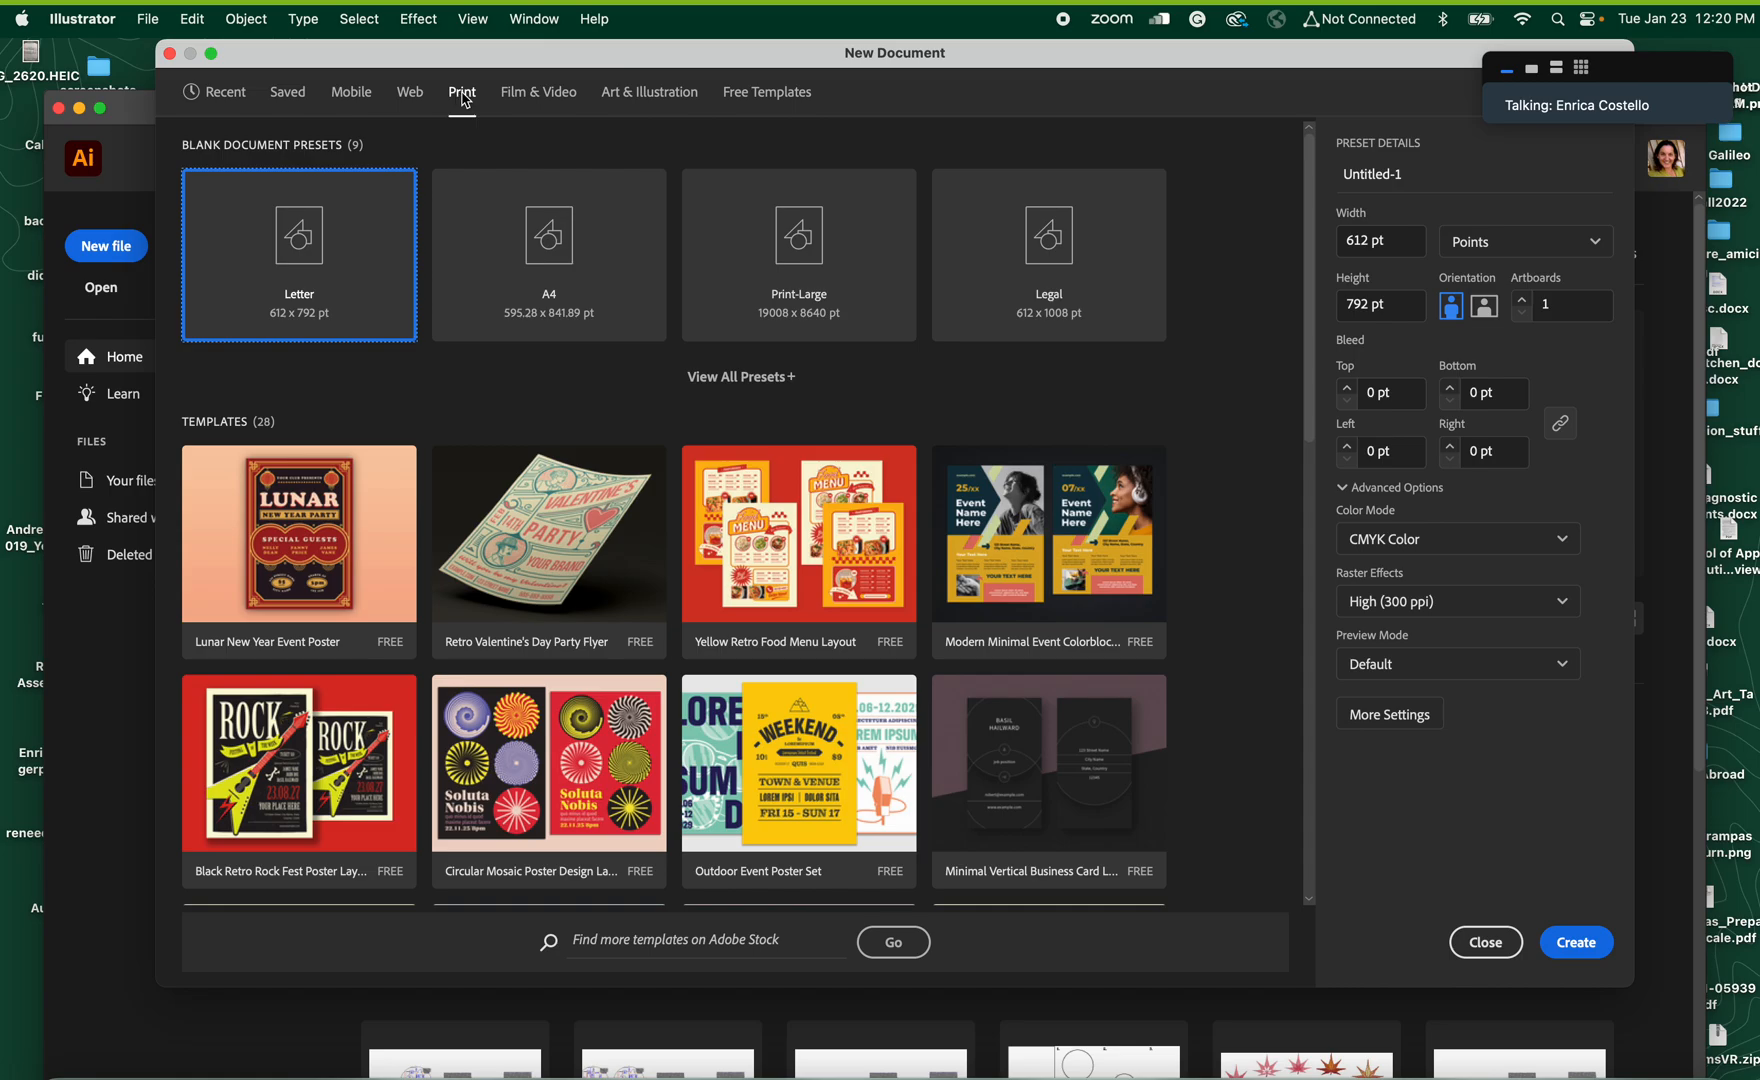
{"action": "left_click", "coordinate": [1563, 545]}
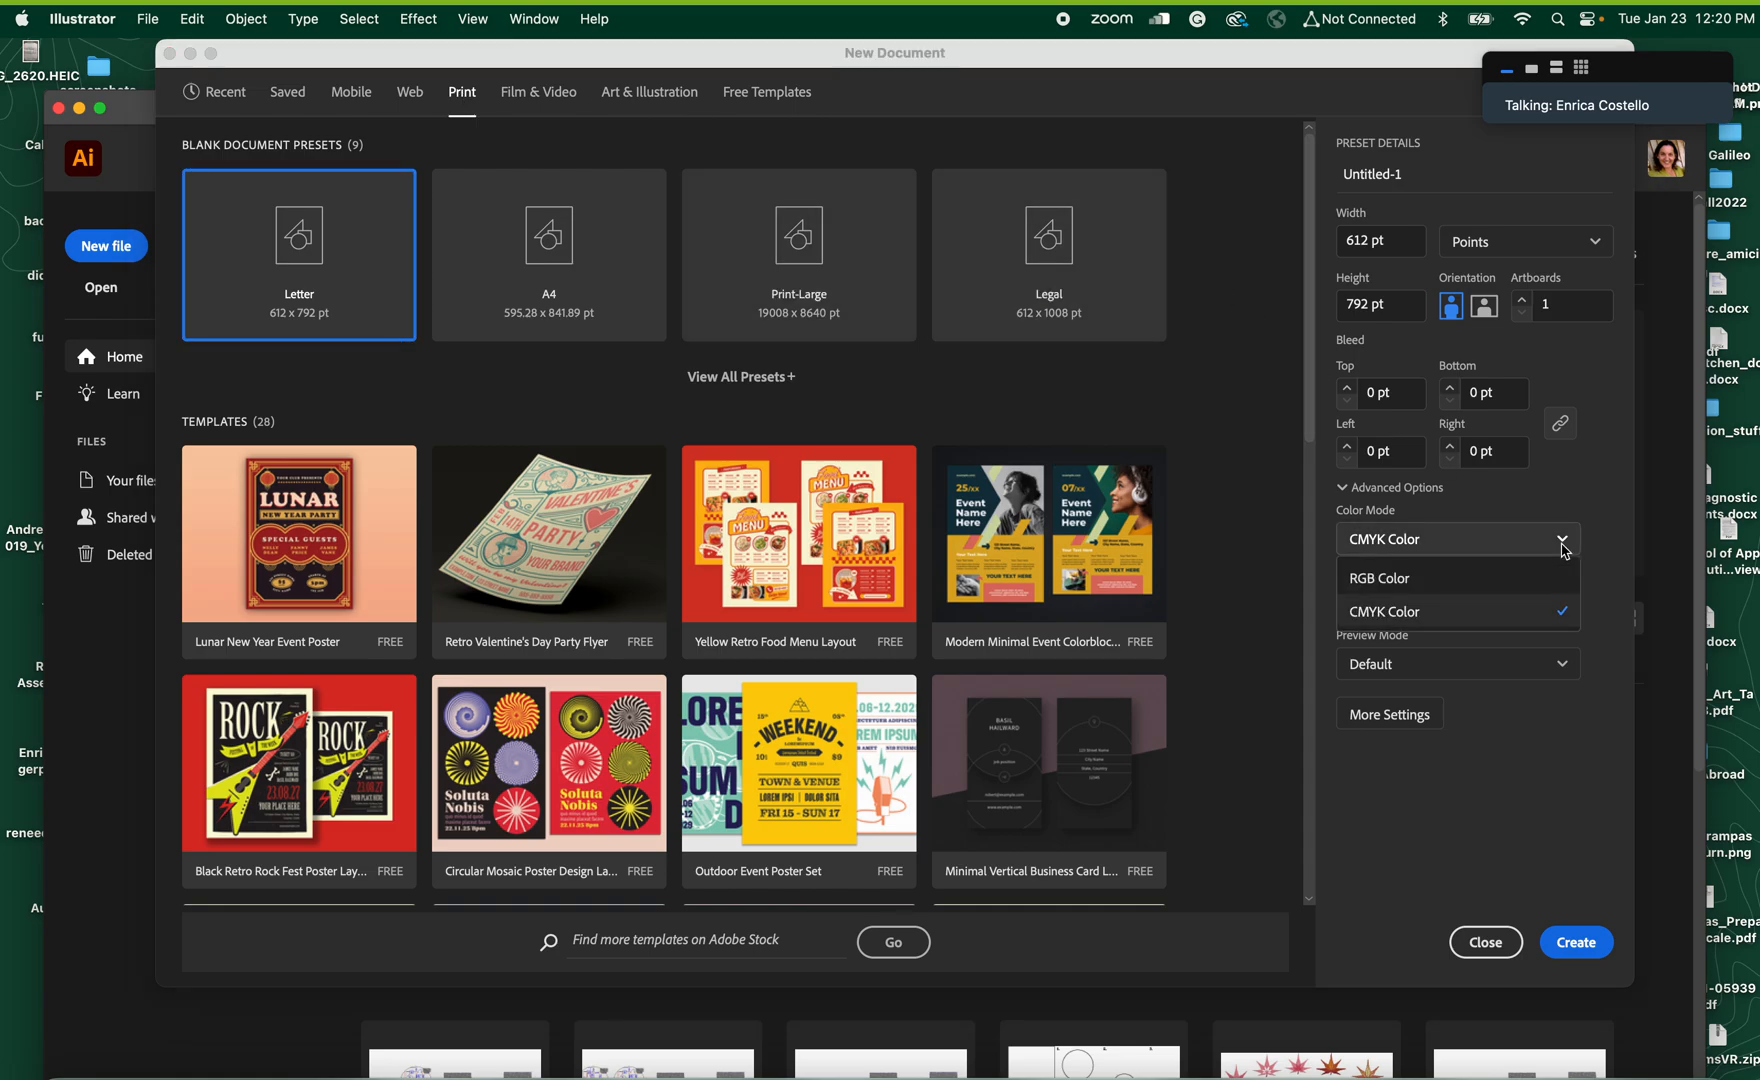
{"action": "left_click", "coordinate": [1427, 588]}
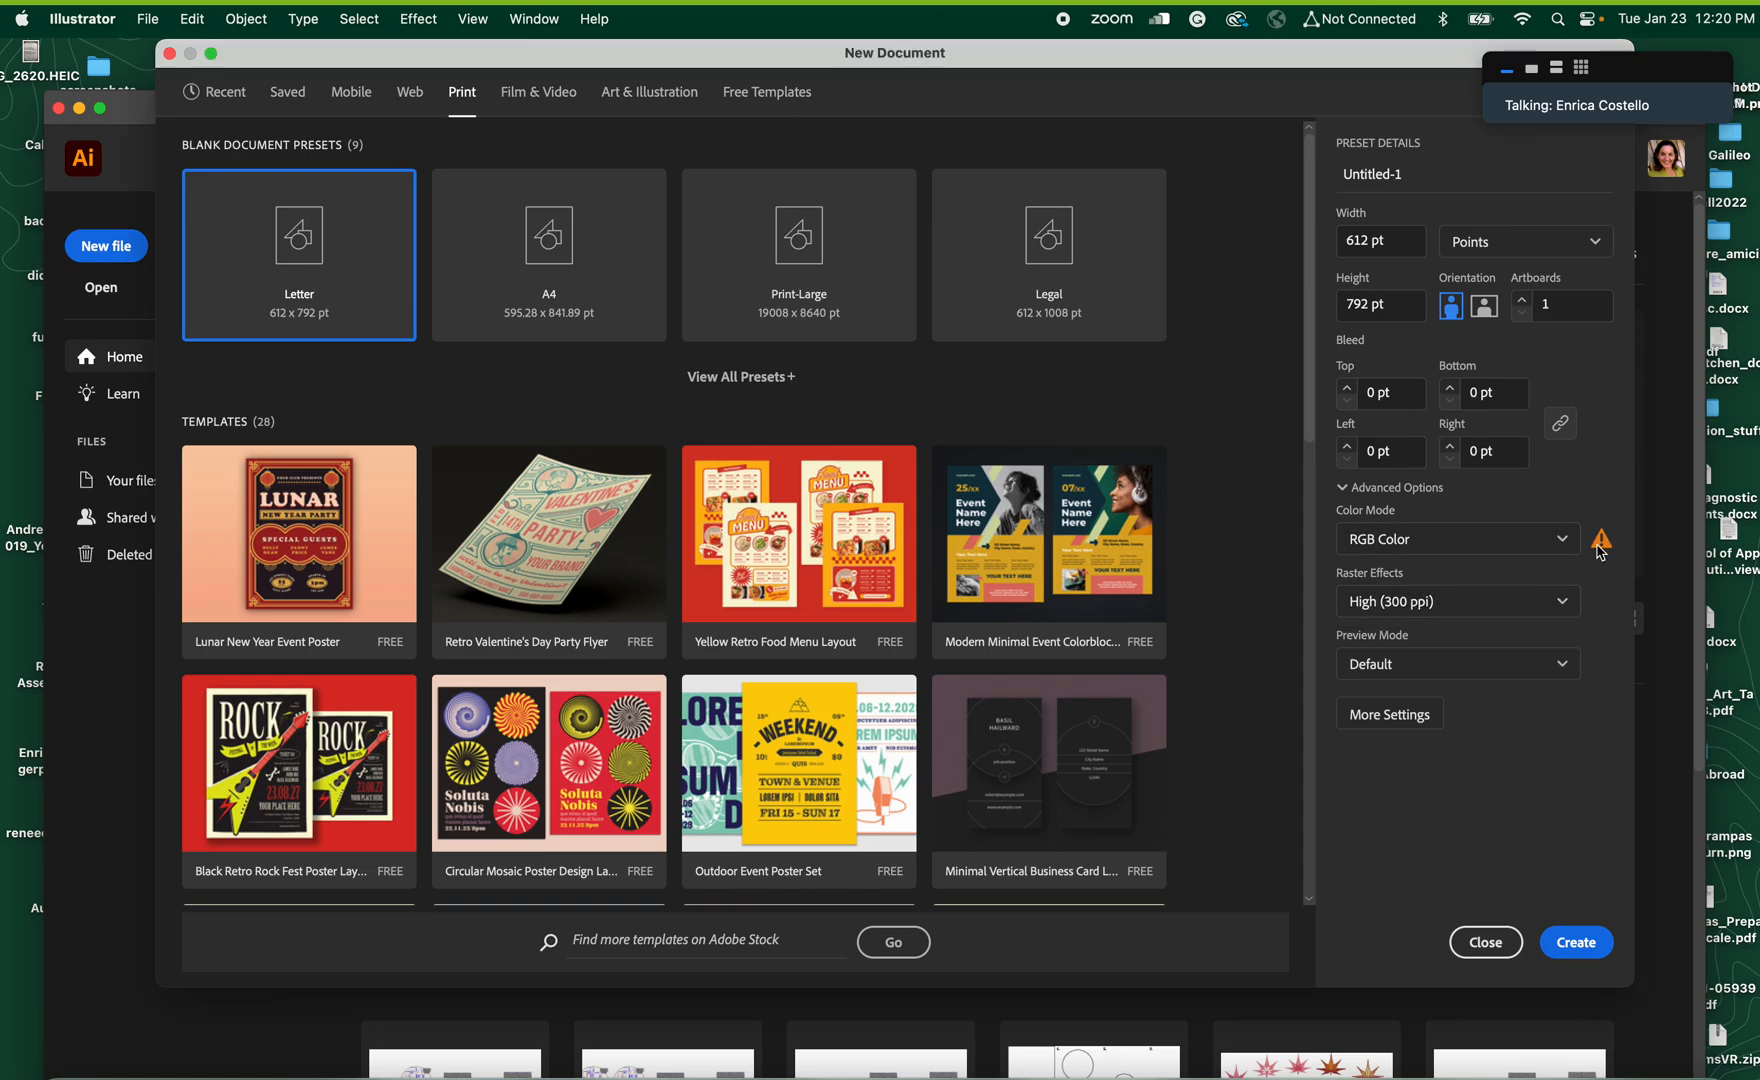
{"action": "mouse_move", "coordinate": [1602, 553]}
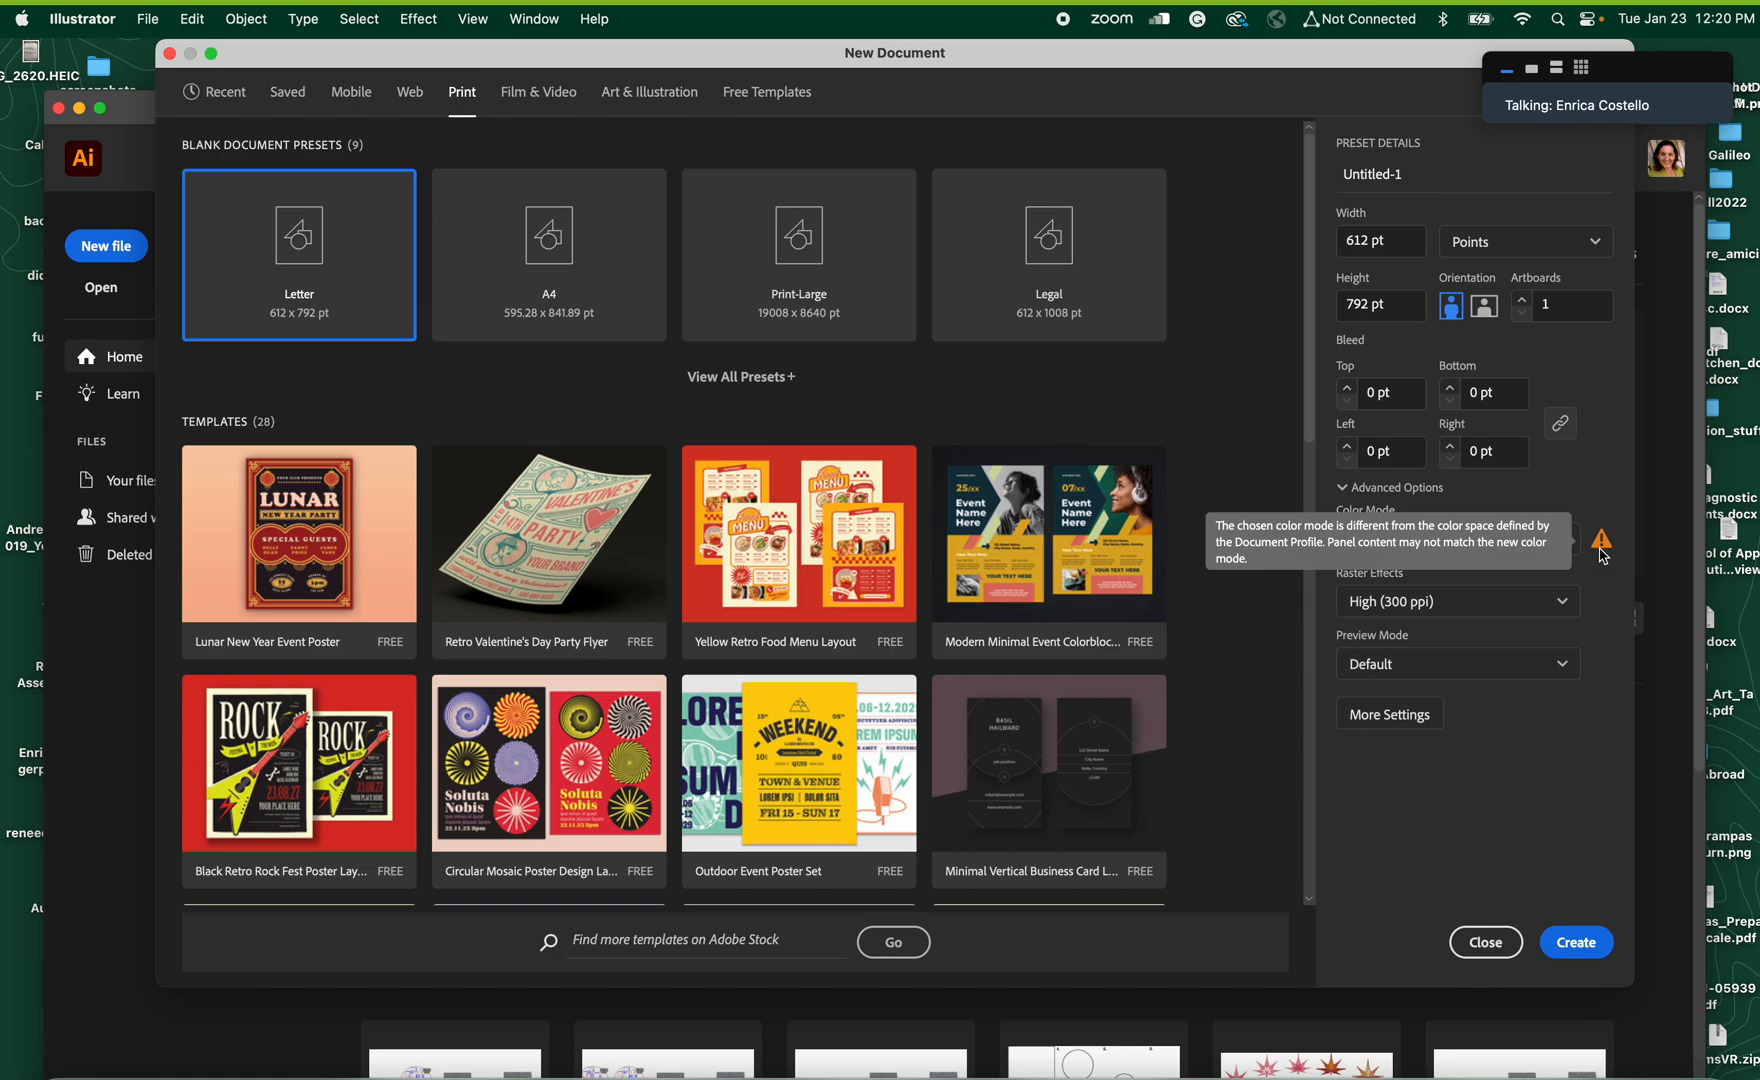
{"action": "left_click", "coordinate": [1582, 944]}
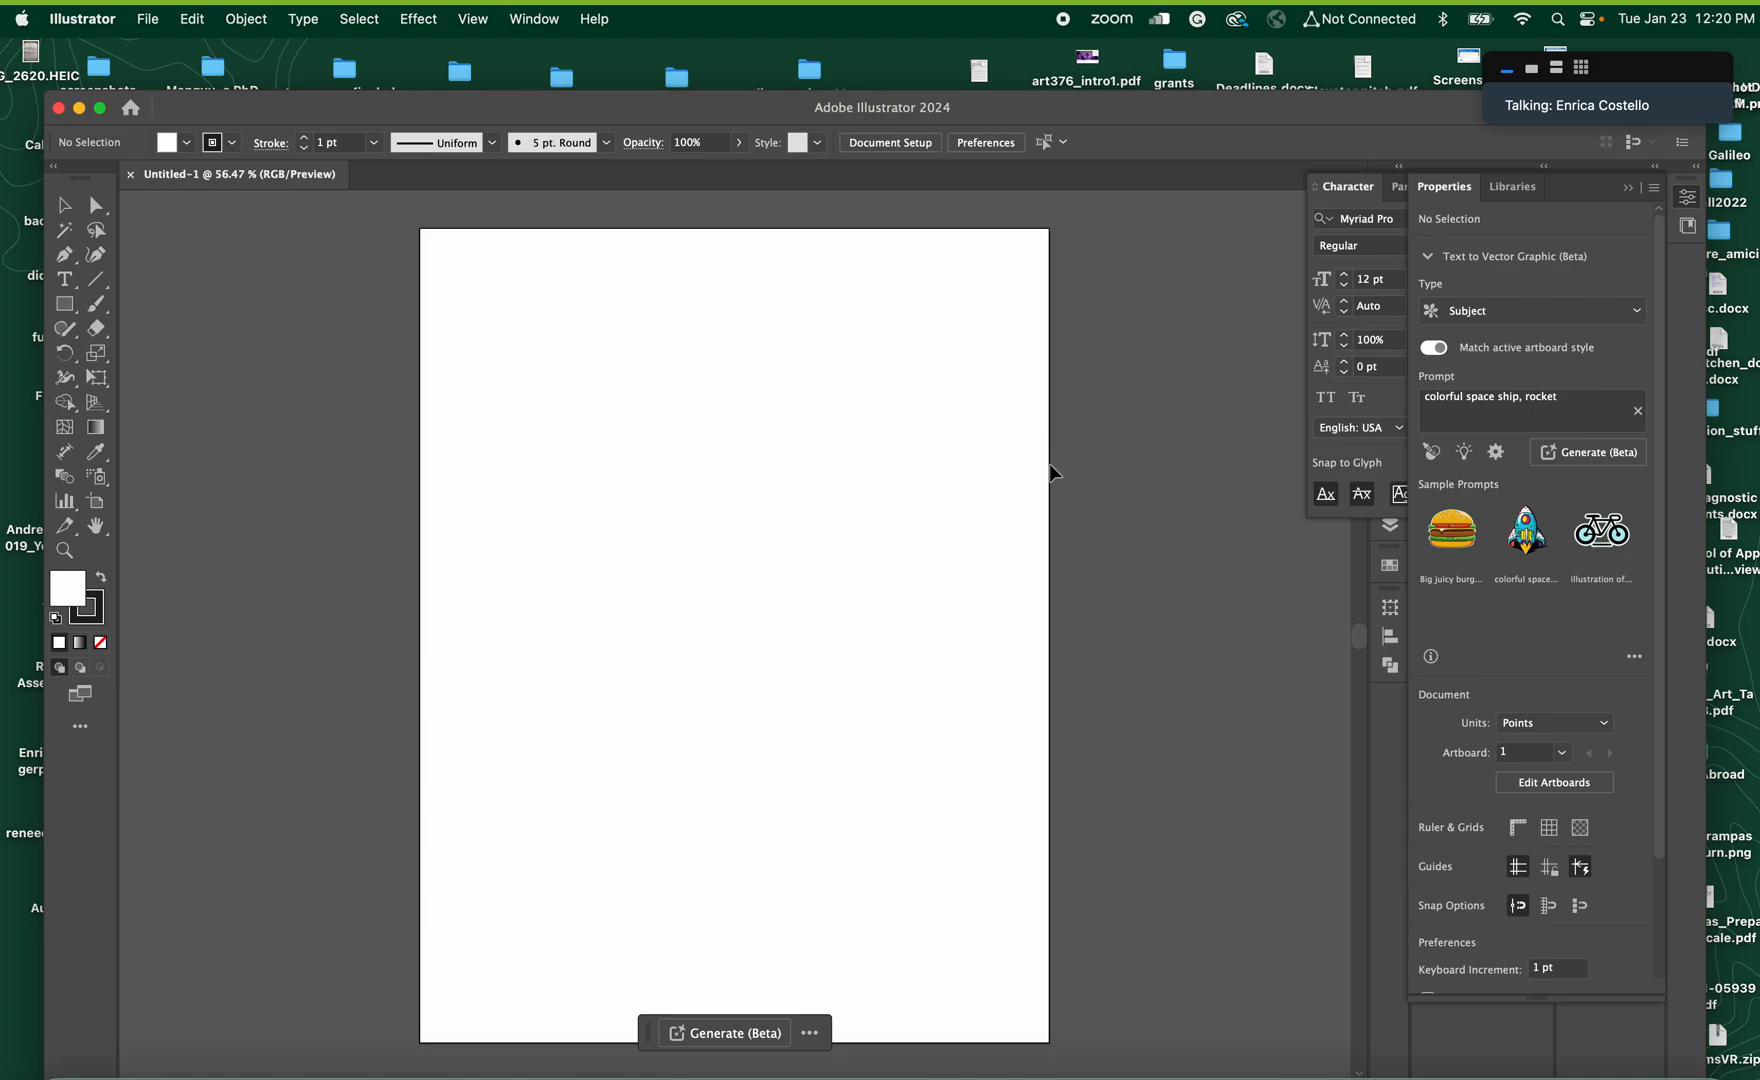
{"action": "key", "text": "XF86AudioRaiseVolume"}
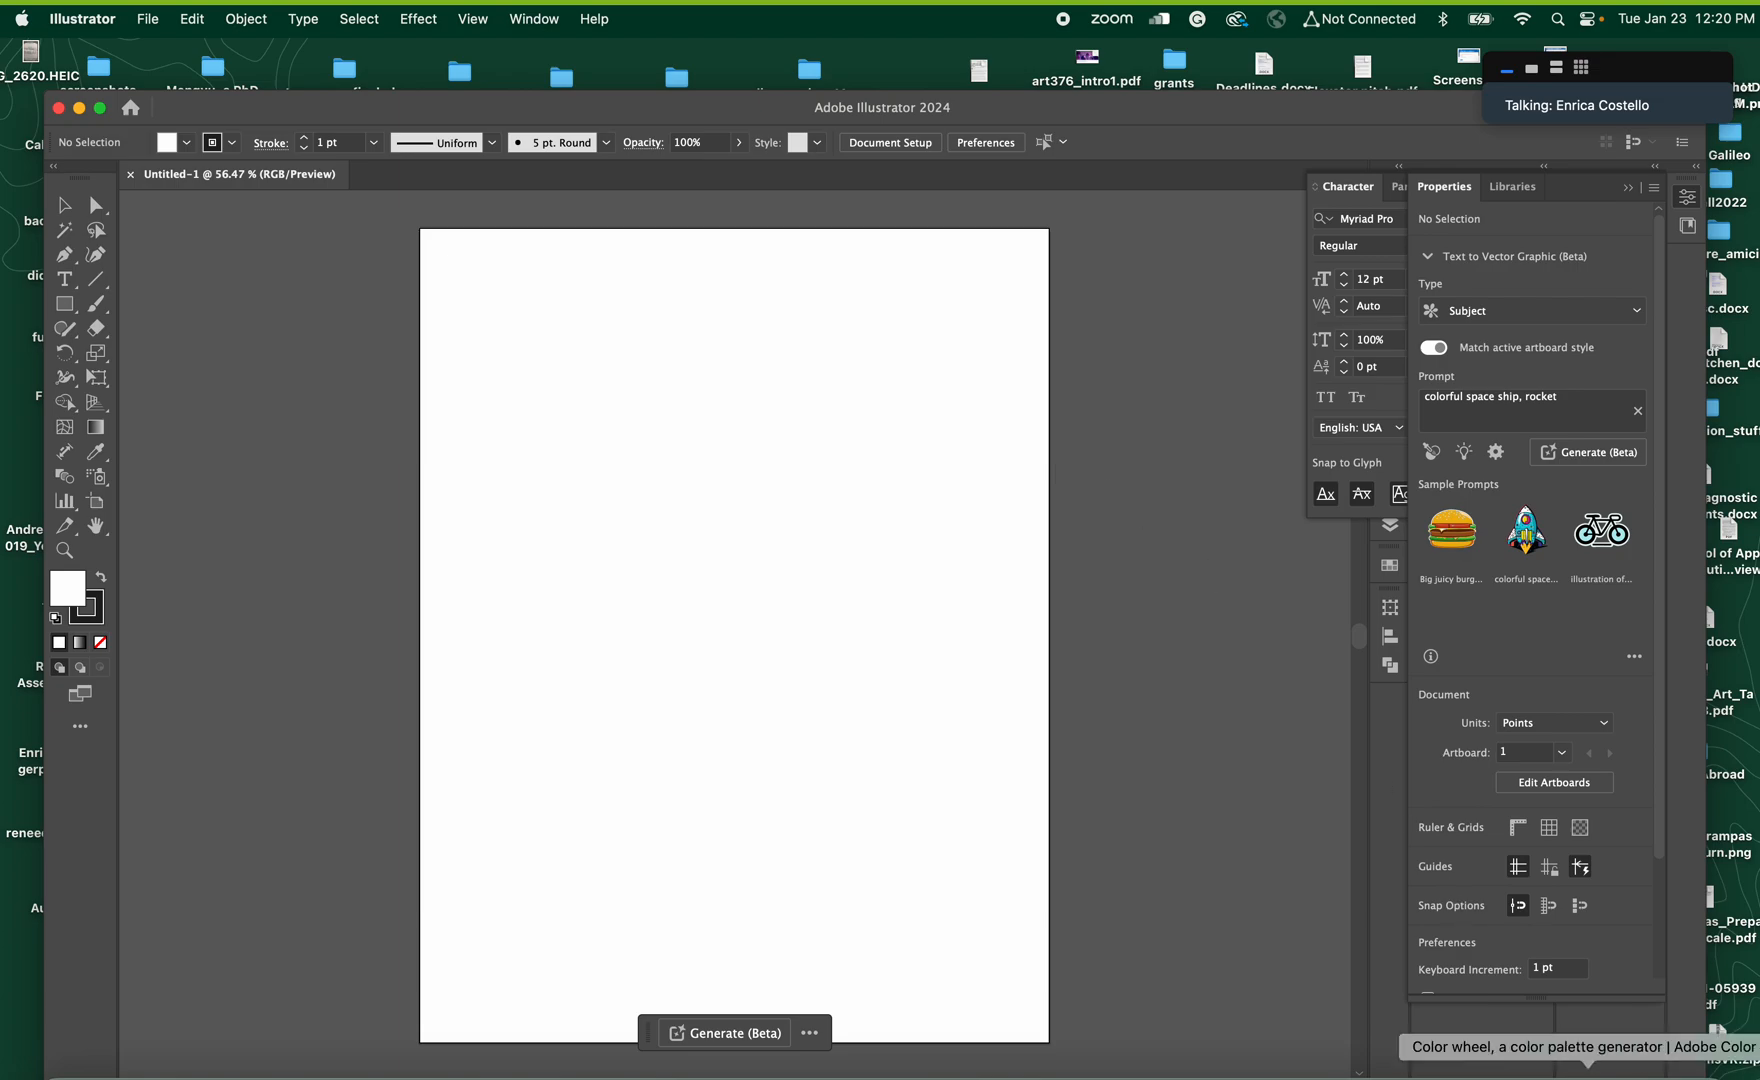
{"action": "left_click", "coordinate": [1588, 1077]}
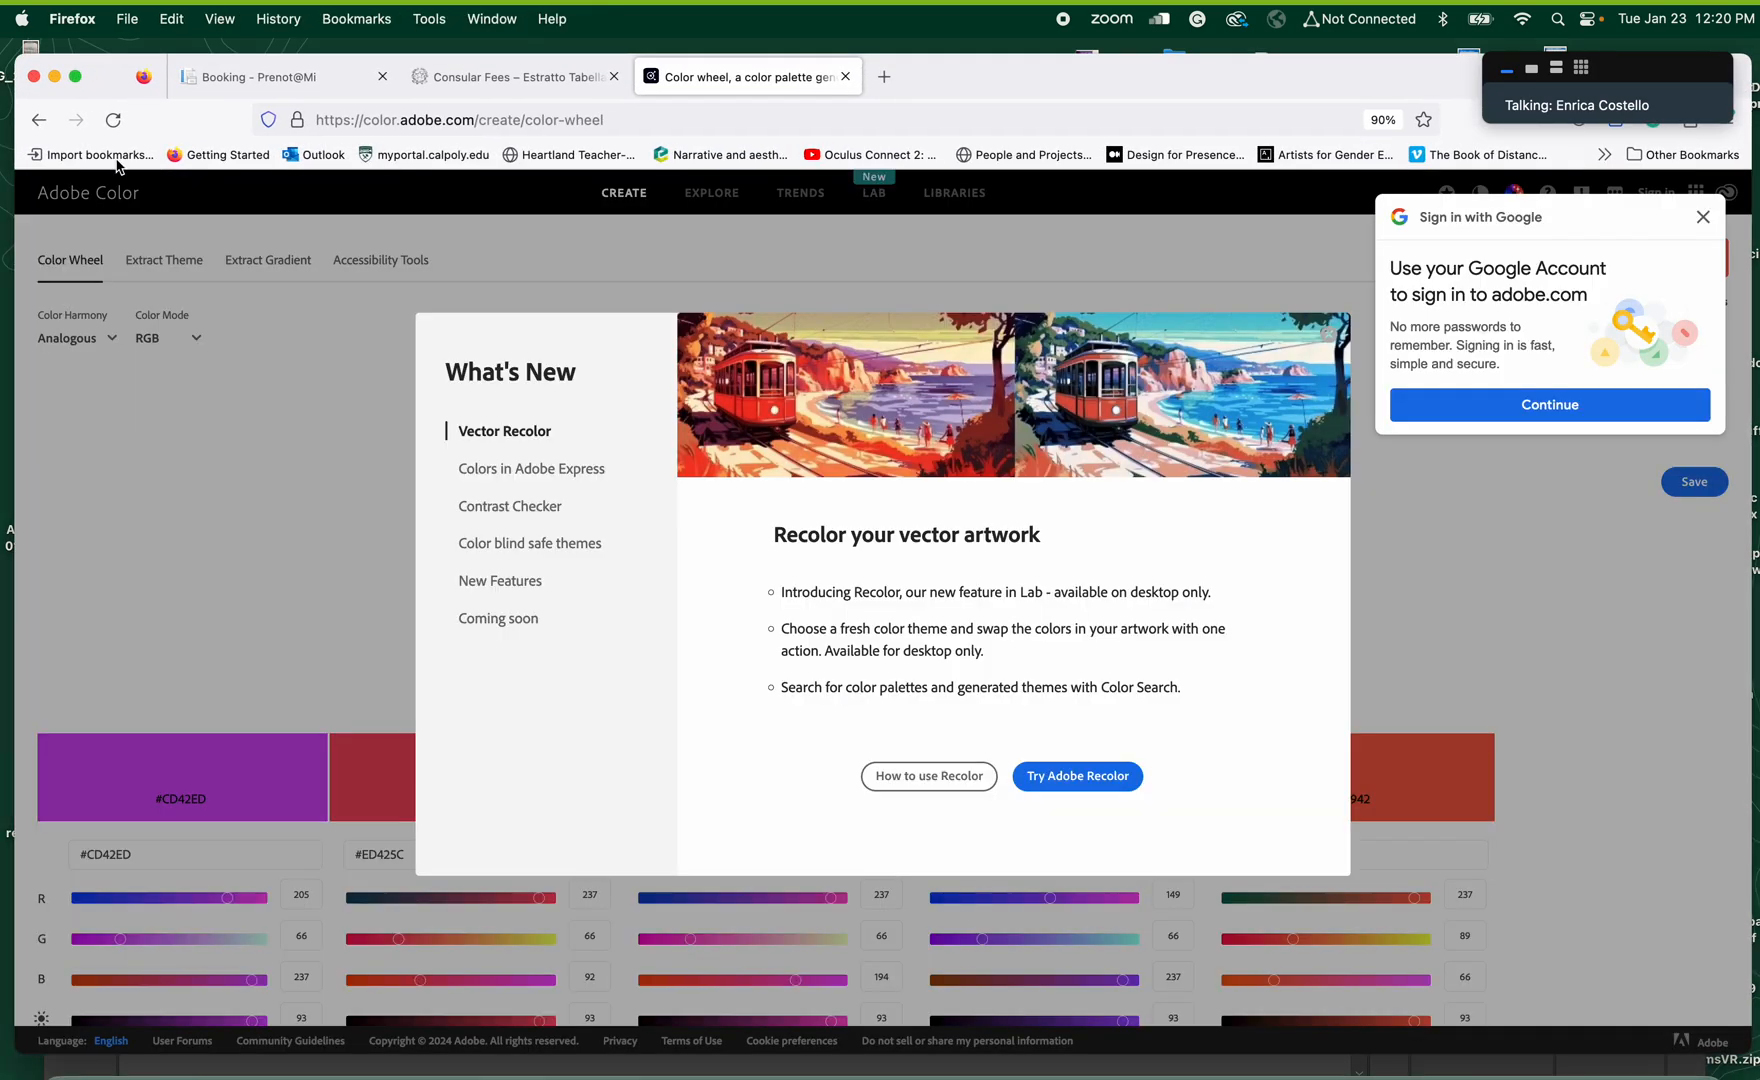
{"action": "left_click", "coordinate": [54, 77]}
{"action": "left_click", "coordinate": [1013, 106]}
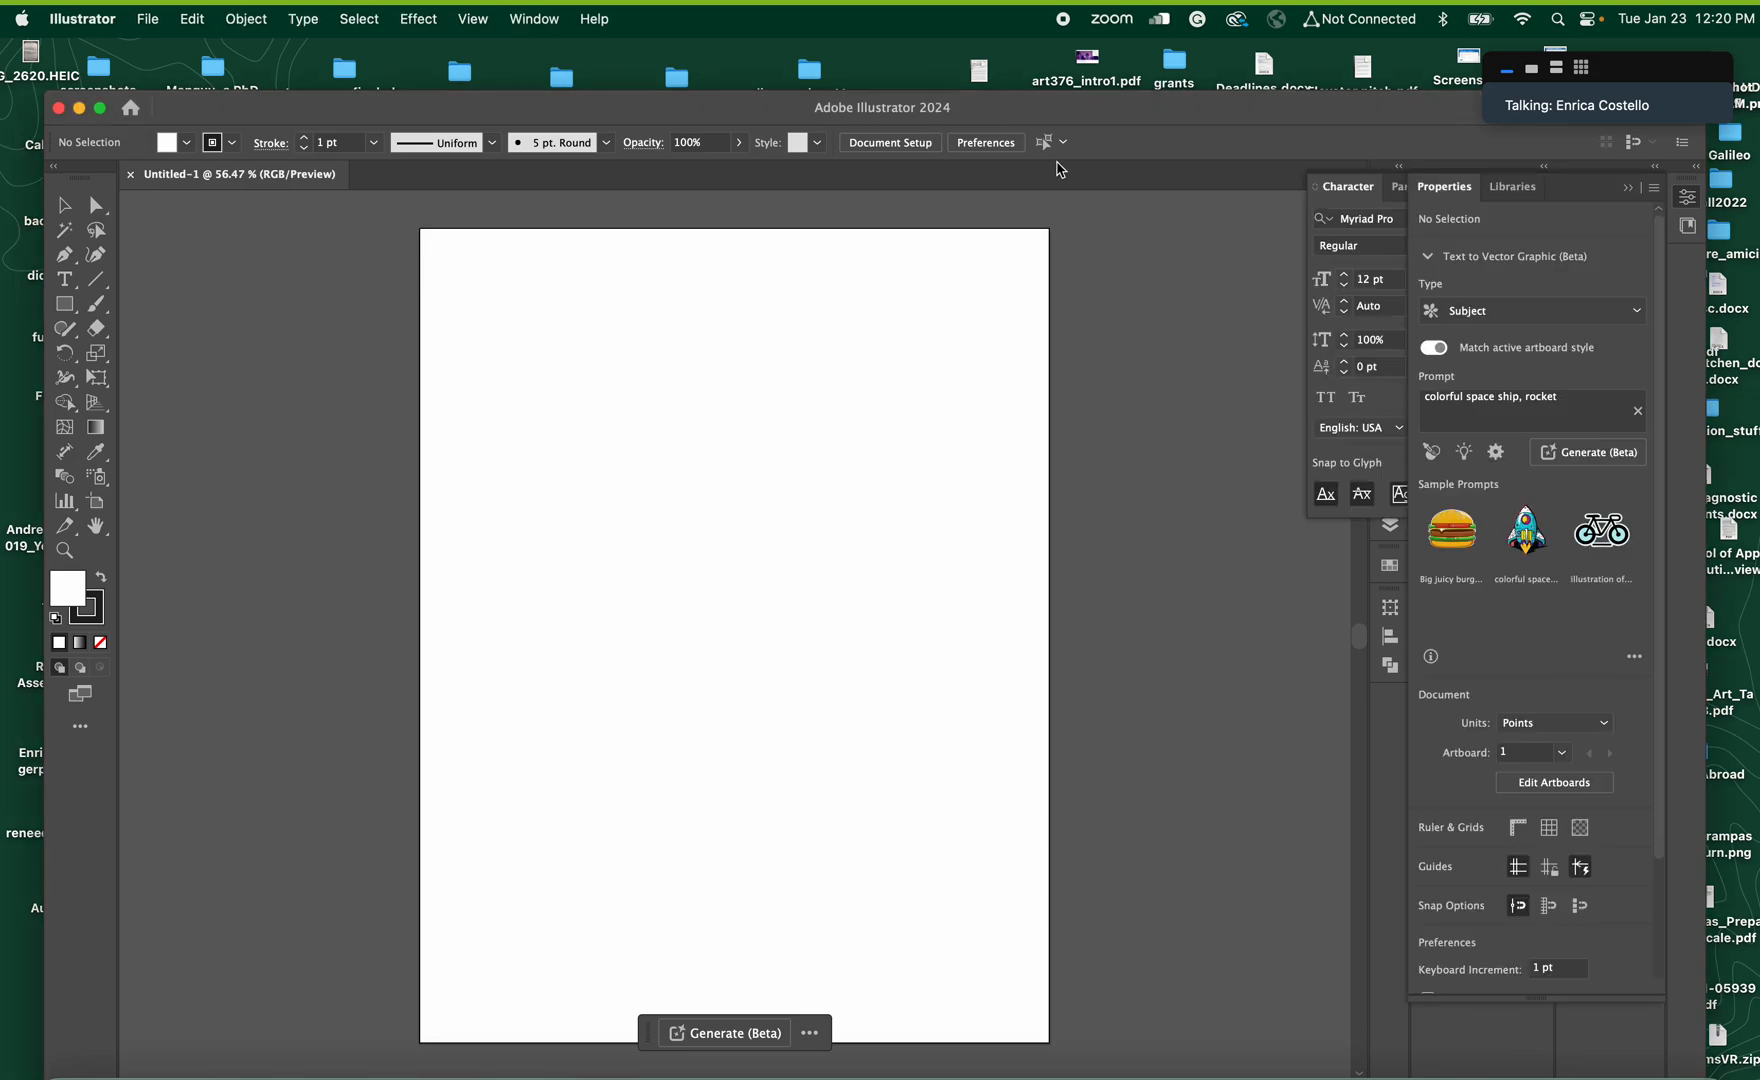
Move the Illustrator window aside, switch to Chrome, open the Canvas course home page and review the Week 3 and Week 4 modules
{"action": "left_click_drag", "start_coordinate": [1198, 103], "coordinate": [1459, 483]}
{"action": "left_click", "coordinate": [848, 307]}
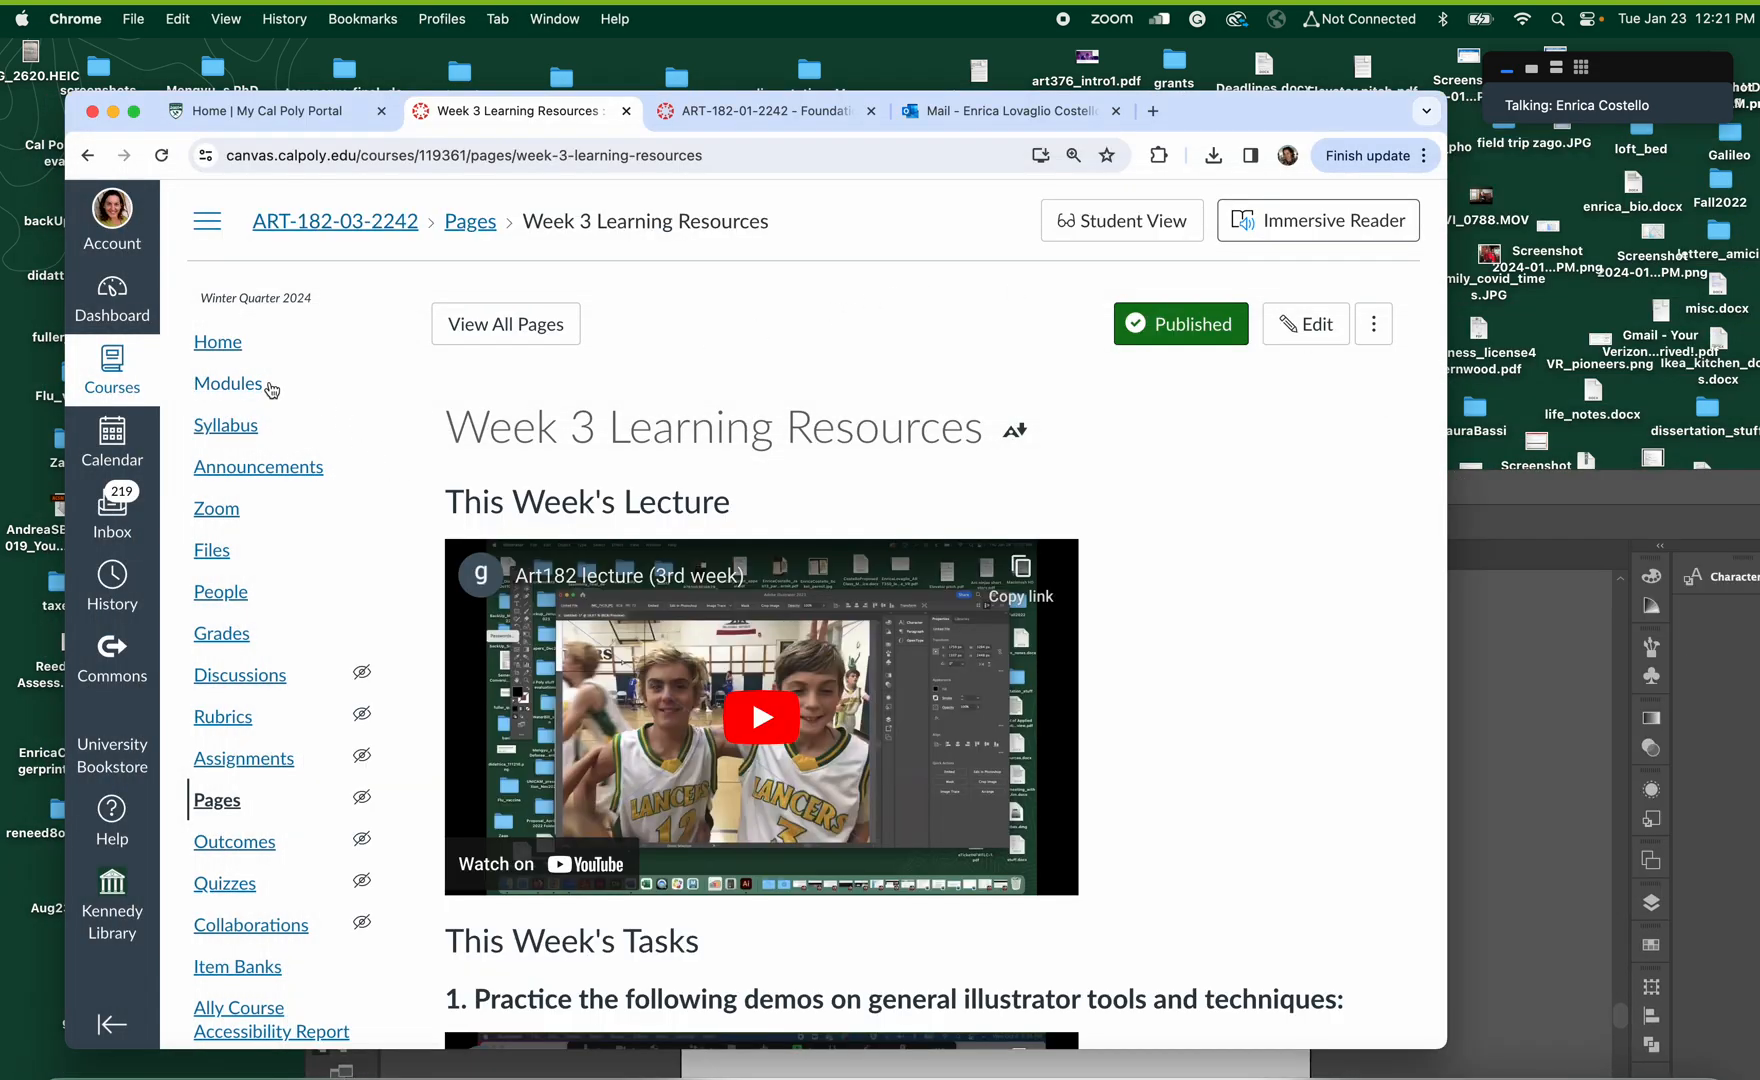
{"action": "left_click", "coordinate": [221, 355]}
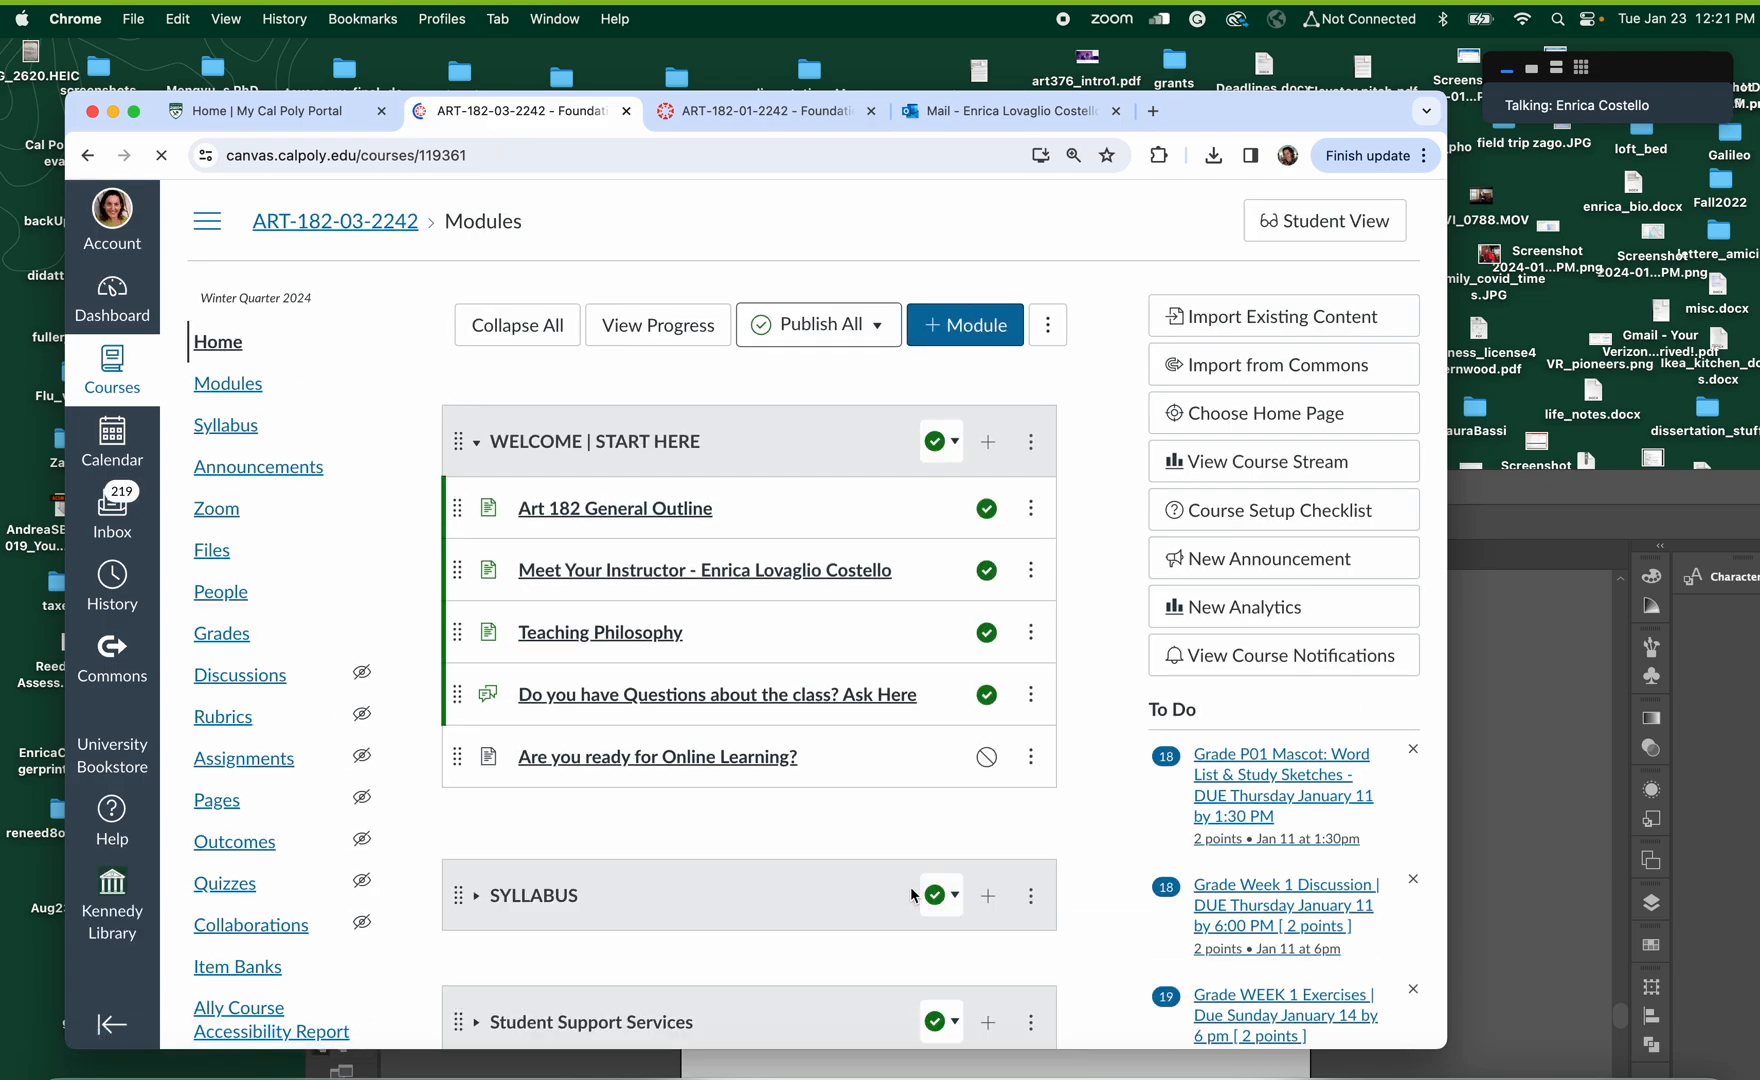
{"action": "scroll", "coordinate": [913, 895], "scroll_direction": "down", "scroll_amount": 20}
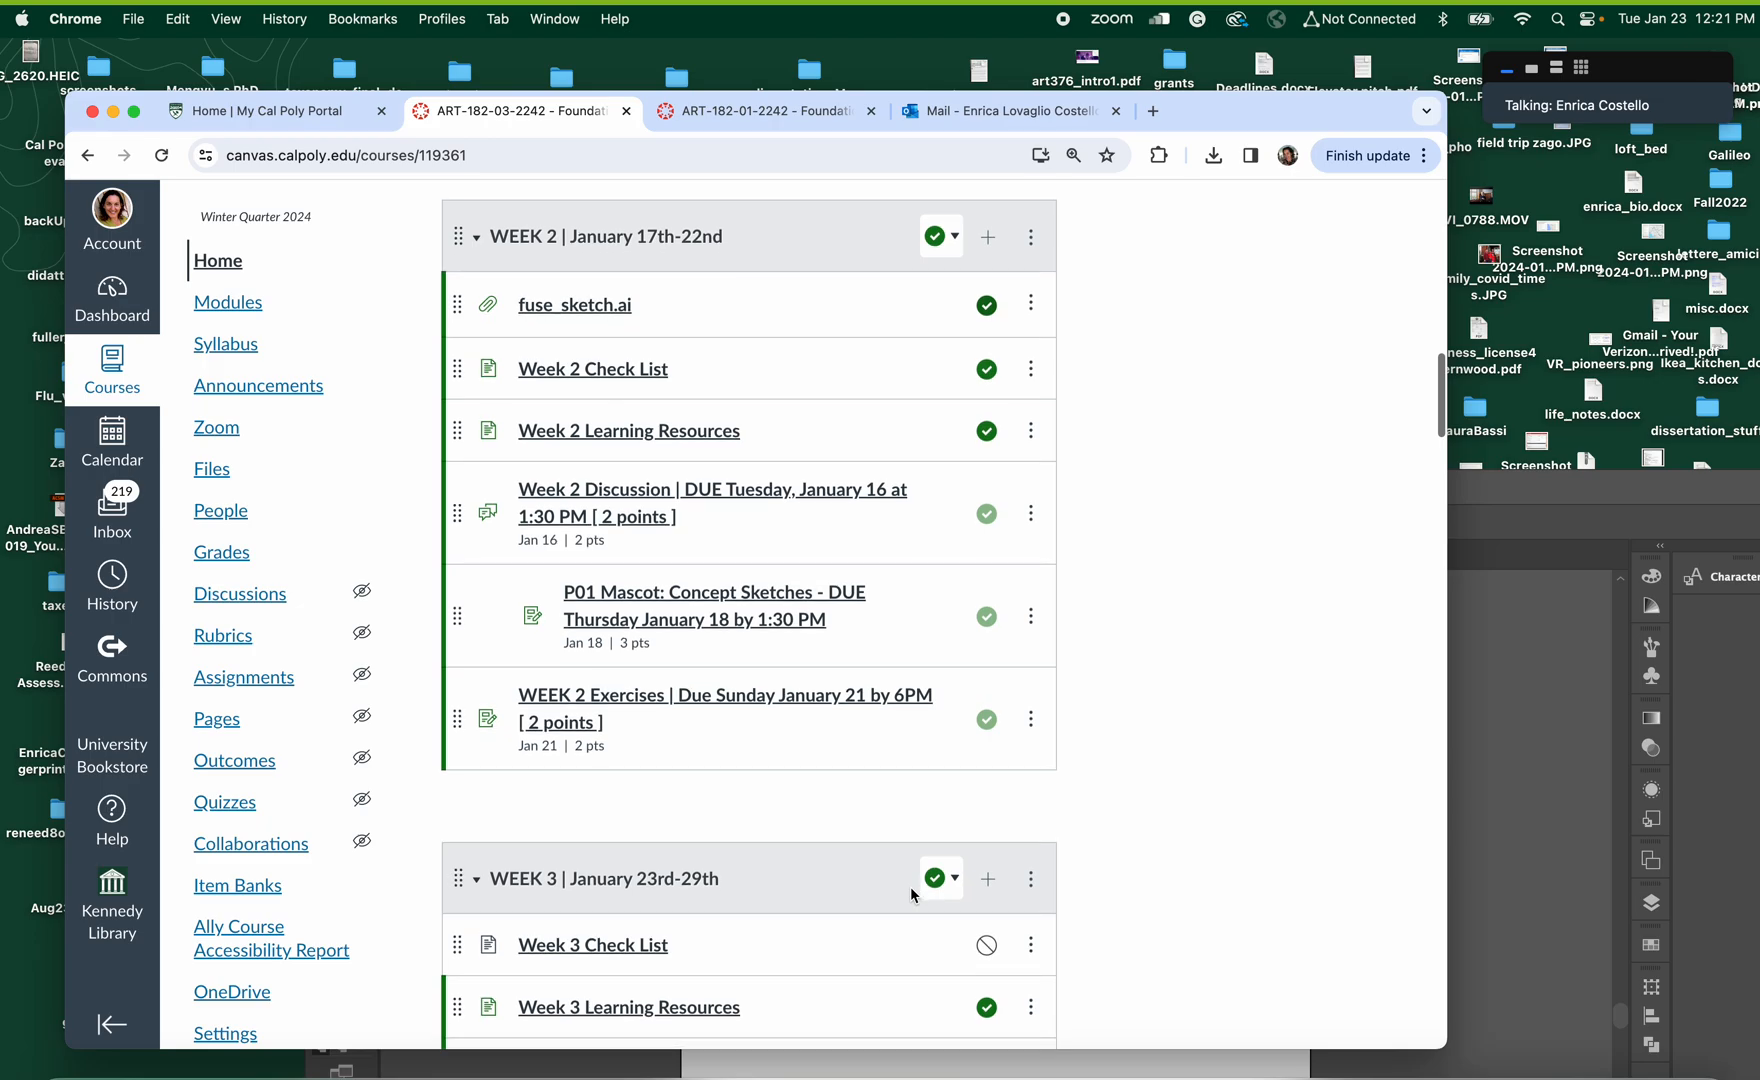
{"action": "scroll", "coordinate": [910, 890], "scroll_direction": "down", "scroll_amount": 6}
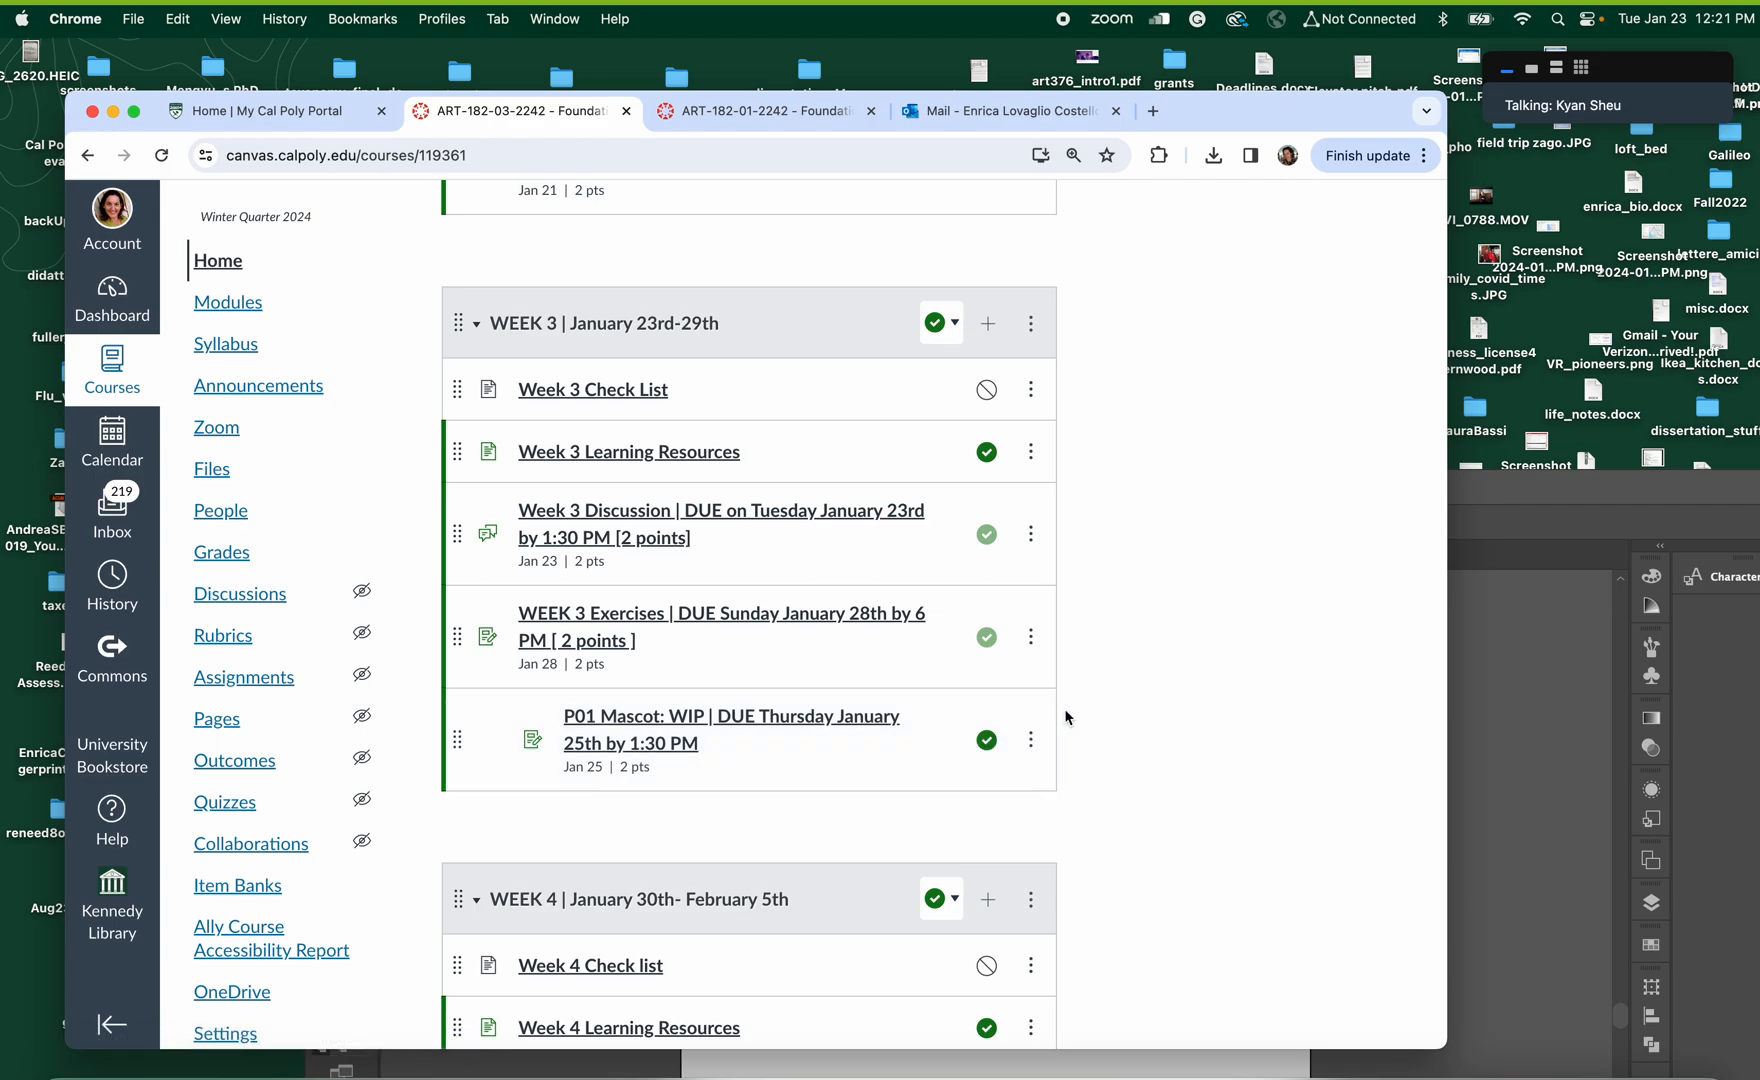
{"action": "scroll", "coordinate": [1132, 755], "scroll_direction": "down", "scroll_amount": 10}
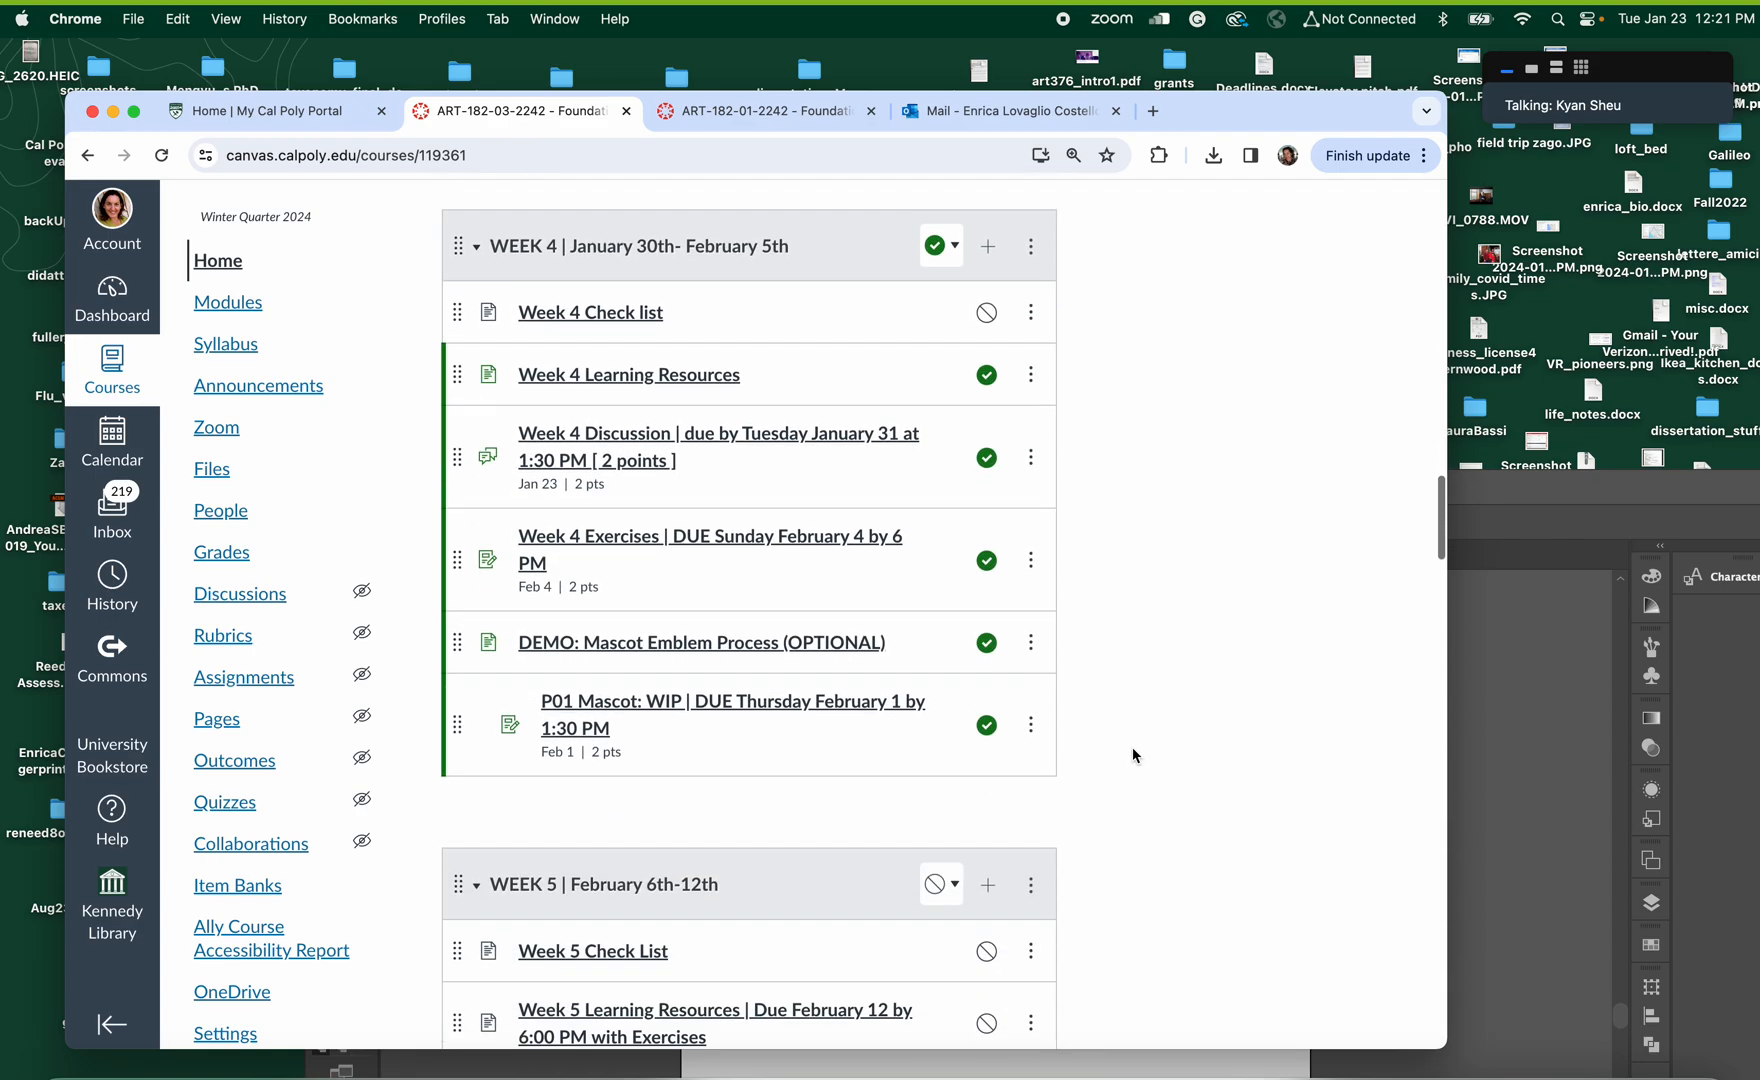
{"action": "scroll", "coordinate": [1134, 752], "scroll_direction": "up", "scroll_amount": 2}
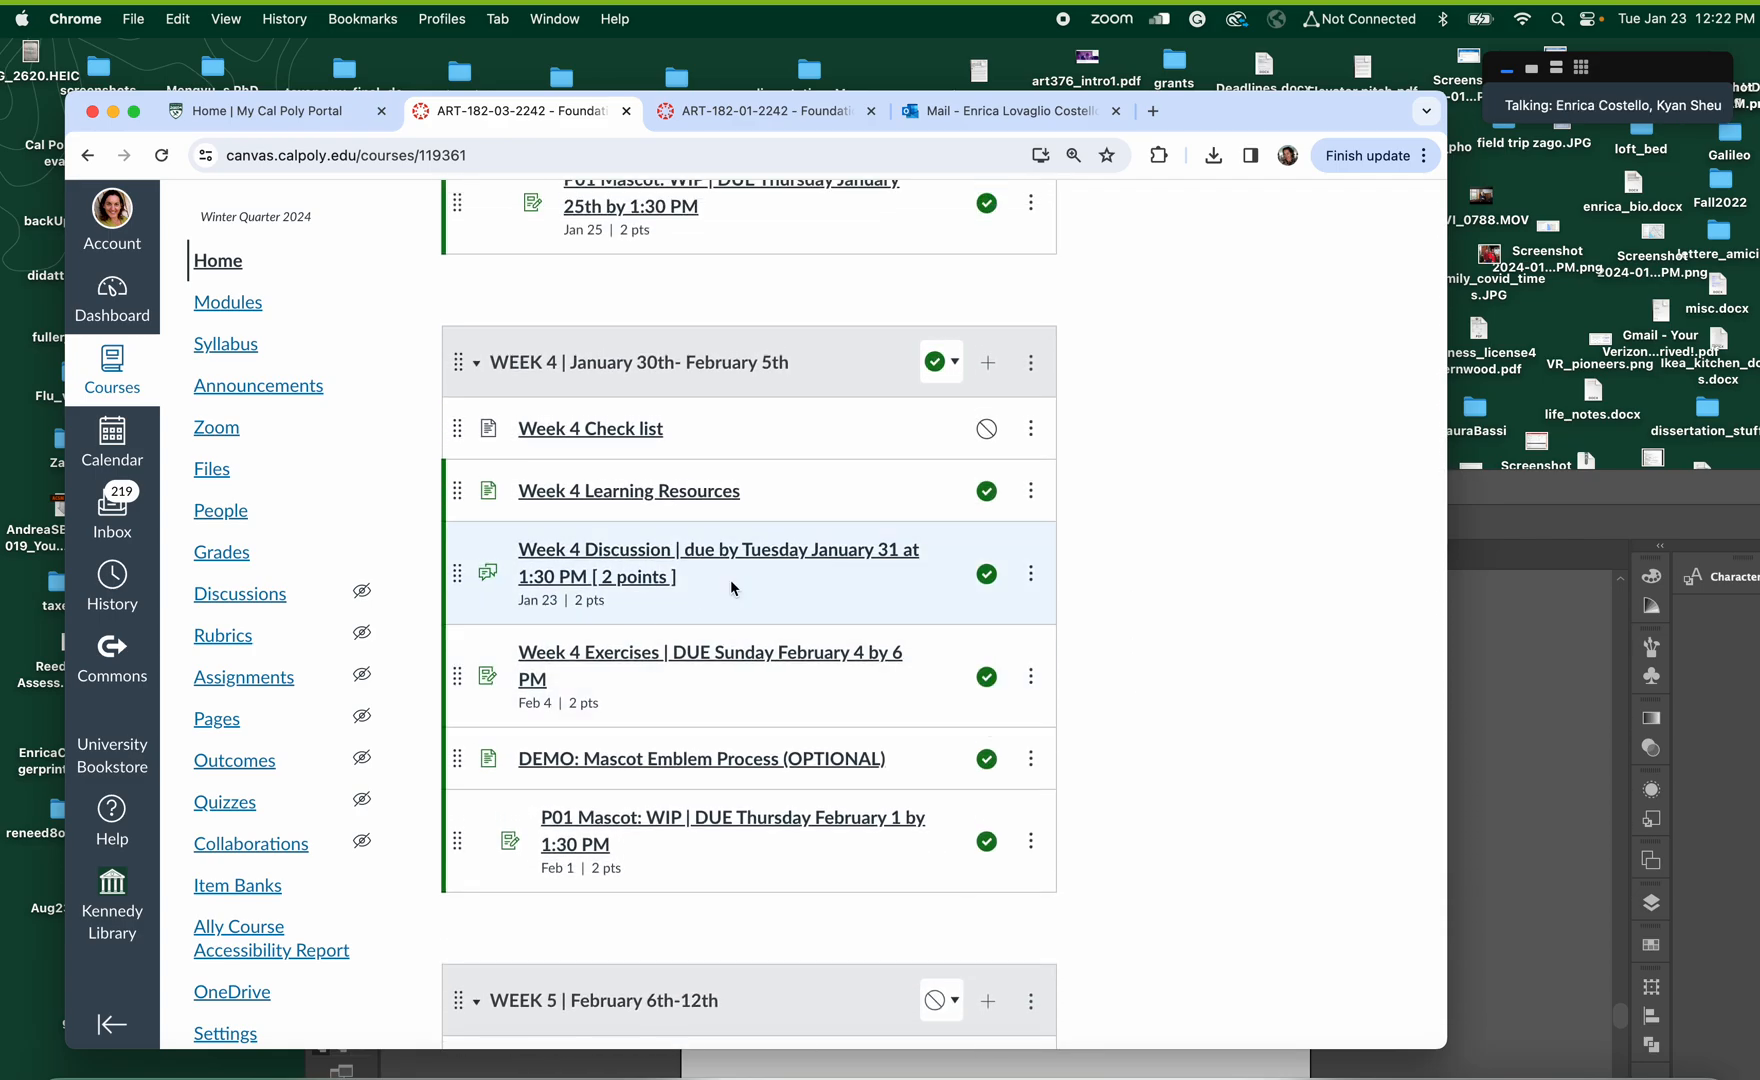
{"action": "scroll", "coordinate": [813, 590], "scroll_direction": "up", "scroll_amount": 9}
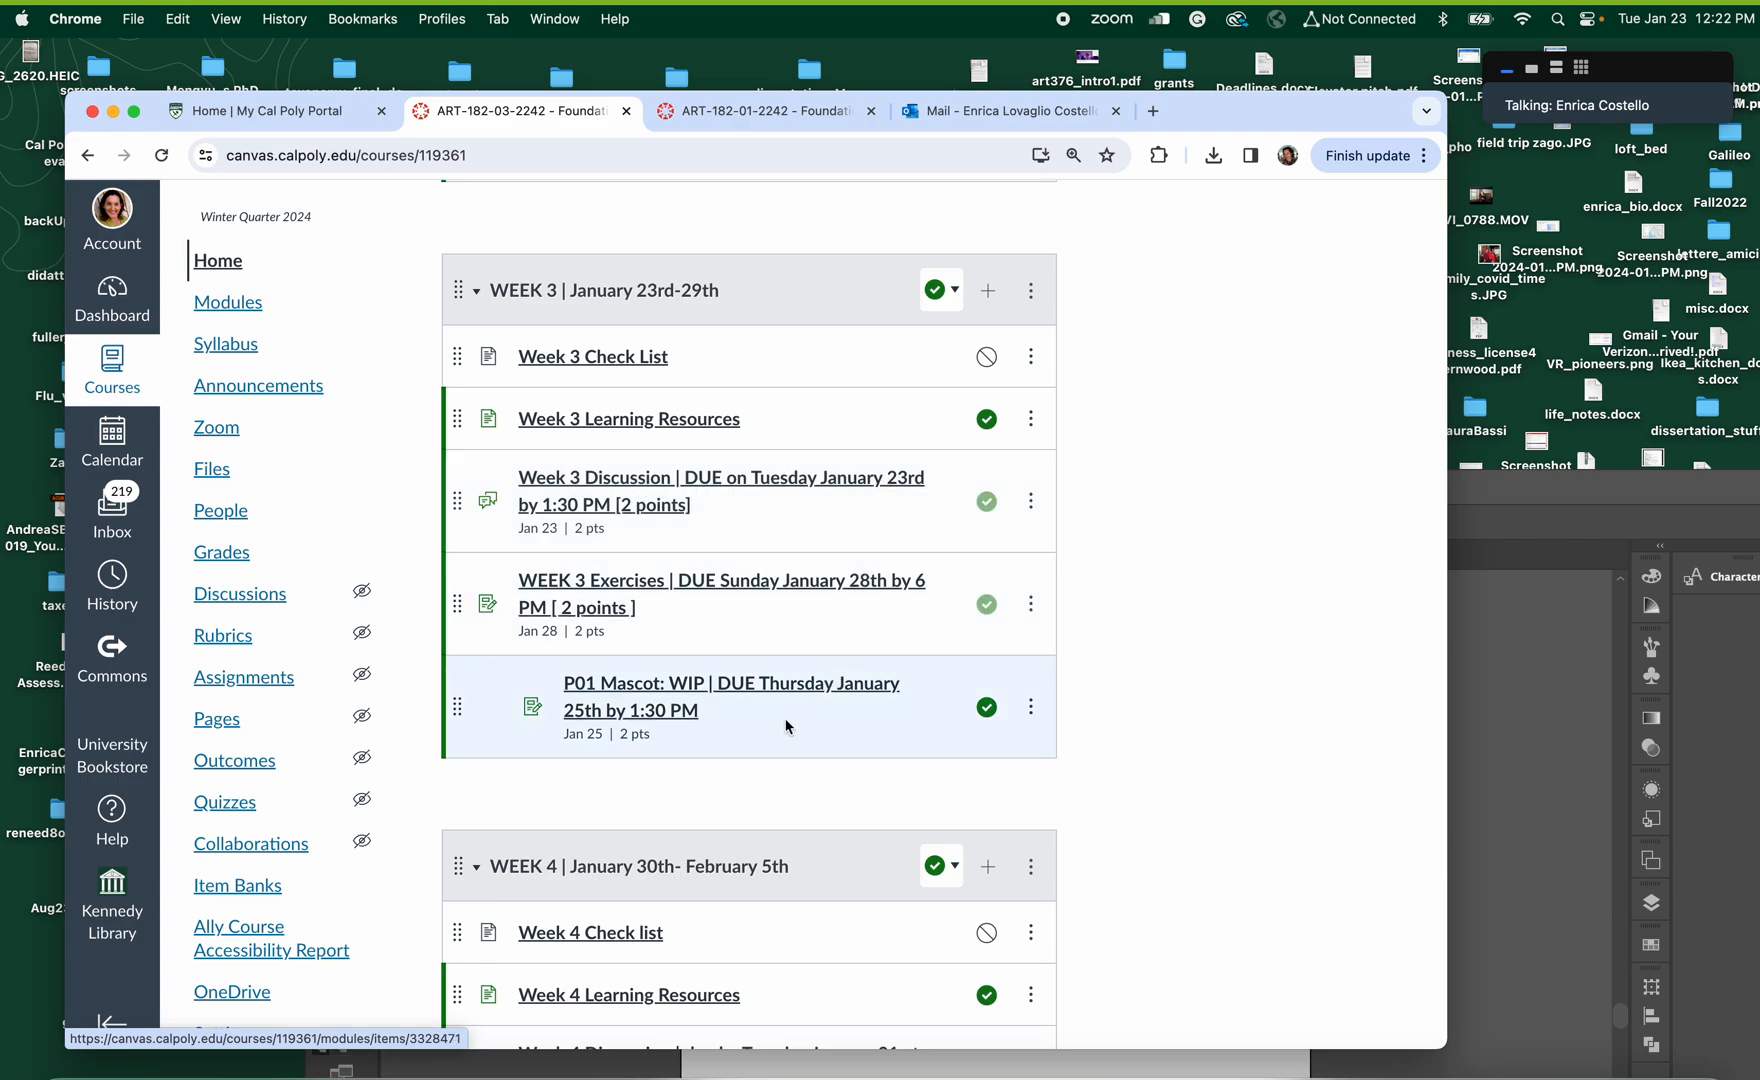
{"action": "scroll", "coordinate": [787, 727], "scroll_direction": "down", "scroll_amount": 10}
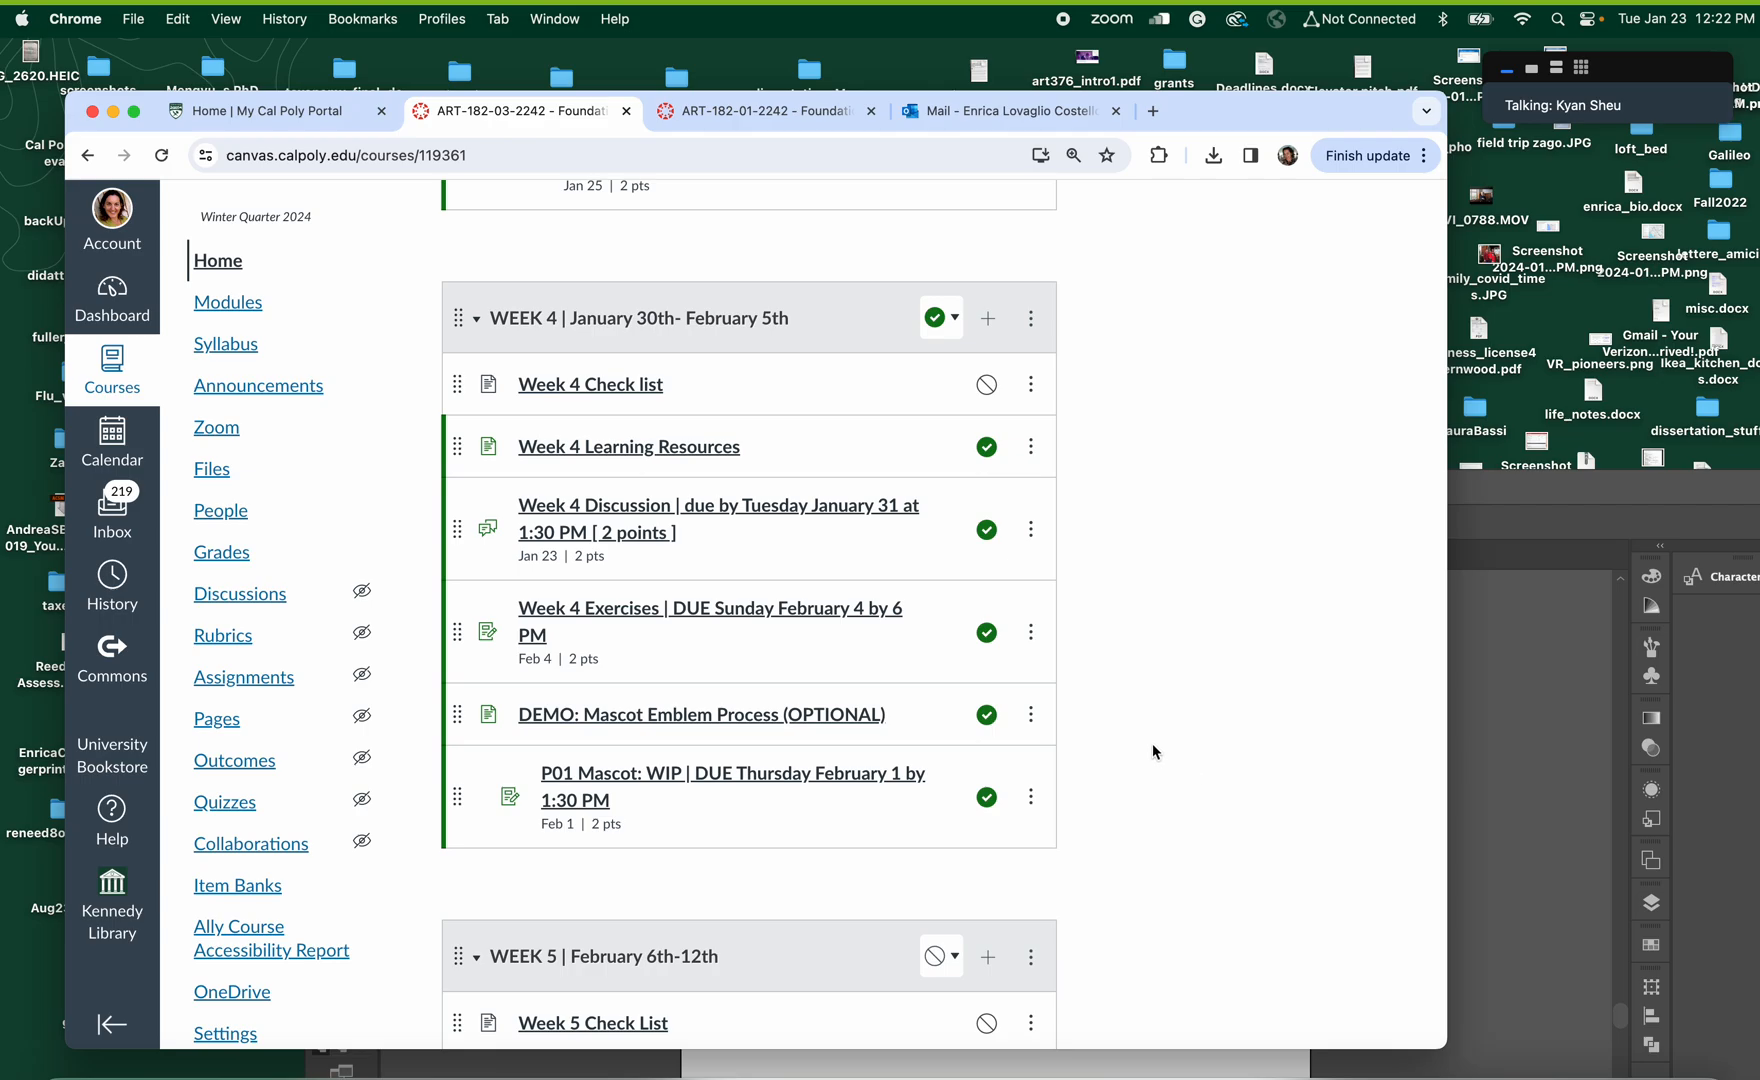
Open the Week 4 Discussion and review its instructions and embedded videos
{"action": "left_click", "coordinate": [671, 512]}
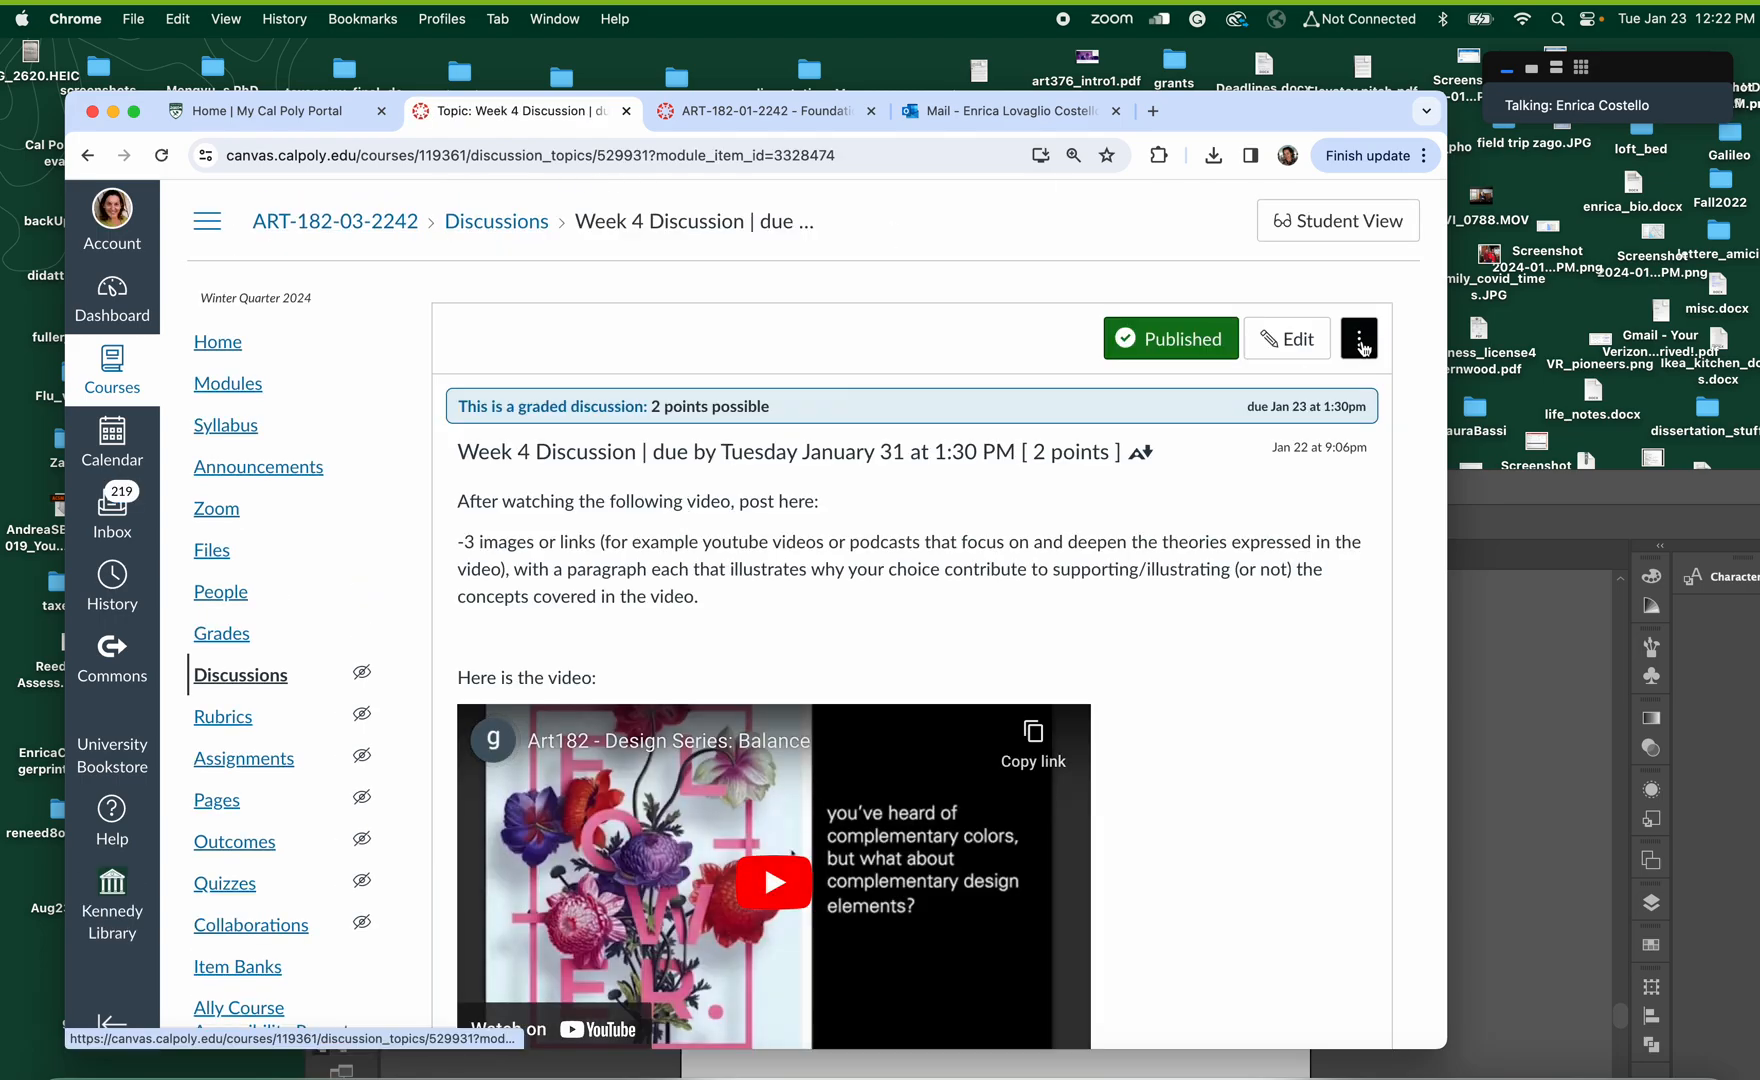
{"action": "left_click", "coordinate": [1361, 345]}
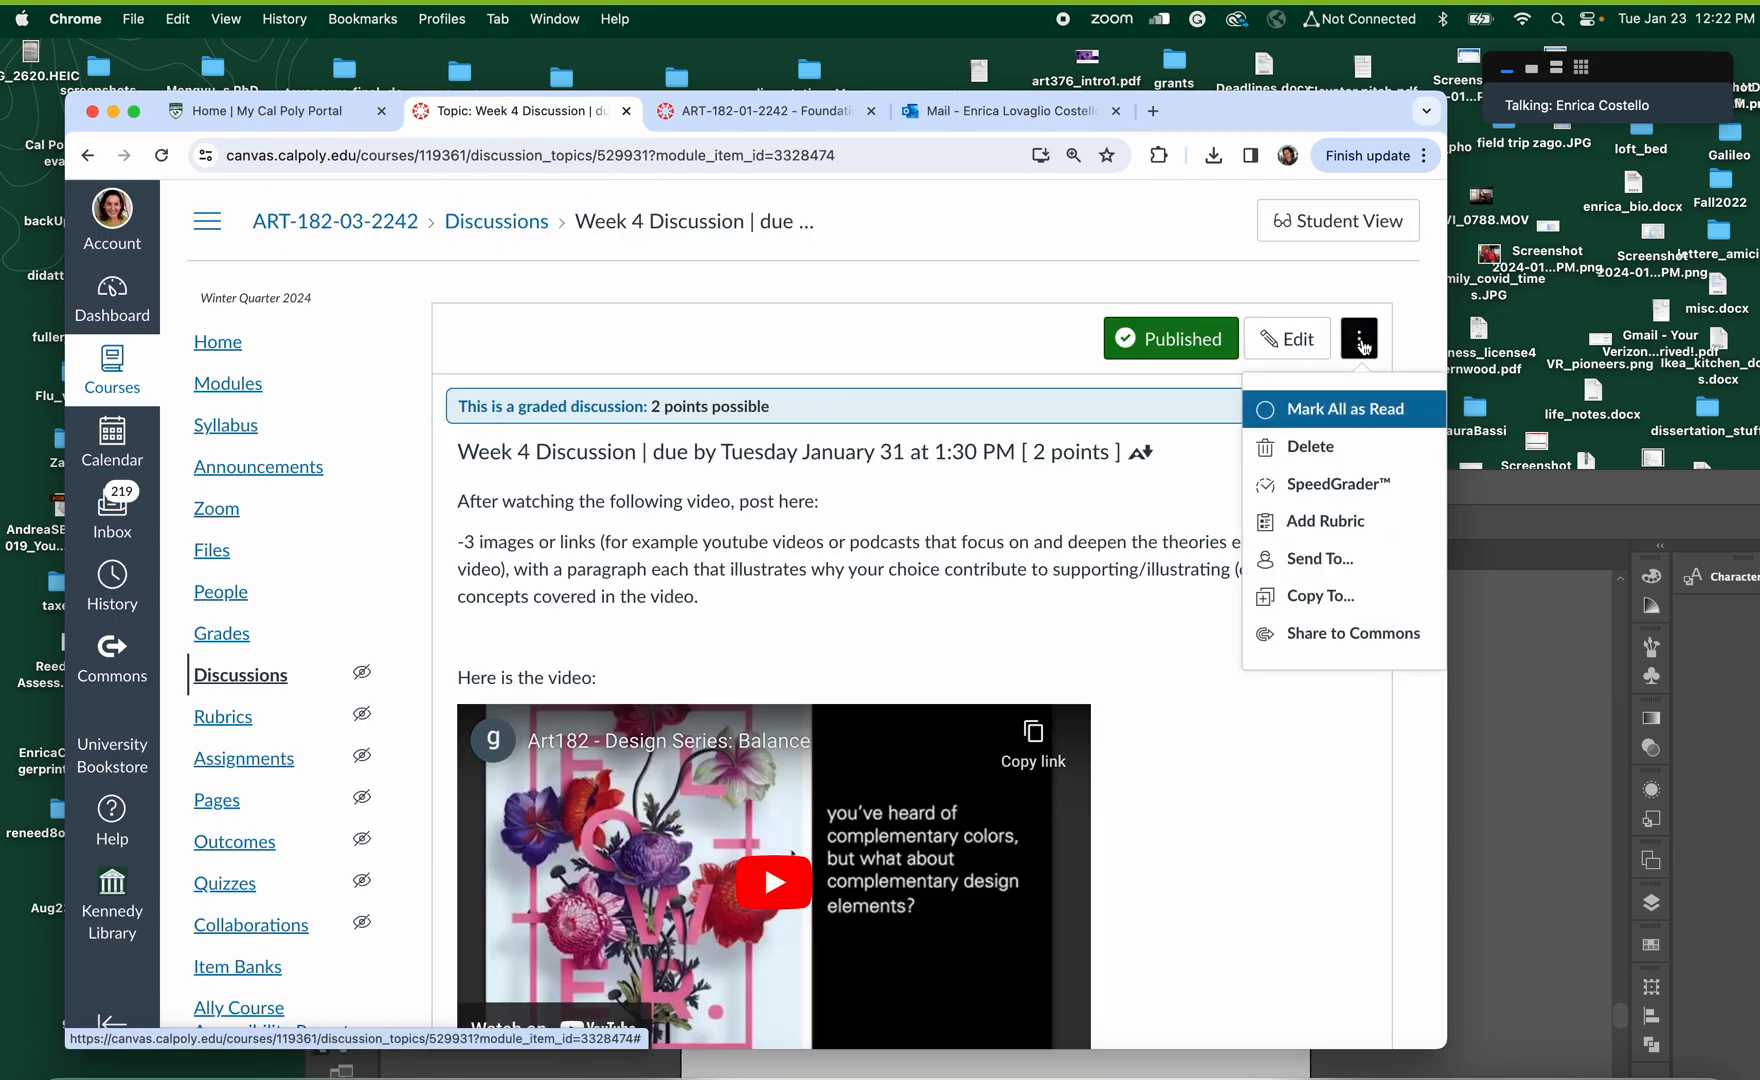
{"action": "left_click", "coordinate": [1096, 630]}
{"action": "scroll", "coordinate": [1096, 630], "scroll_direction": "down", "scroll_amount": 3}
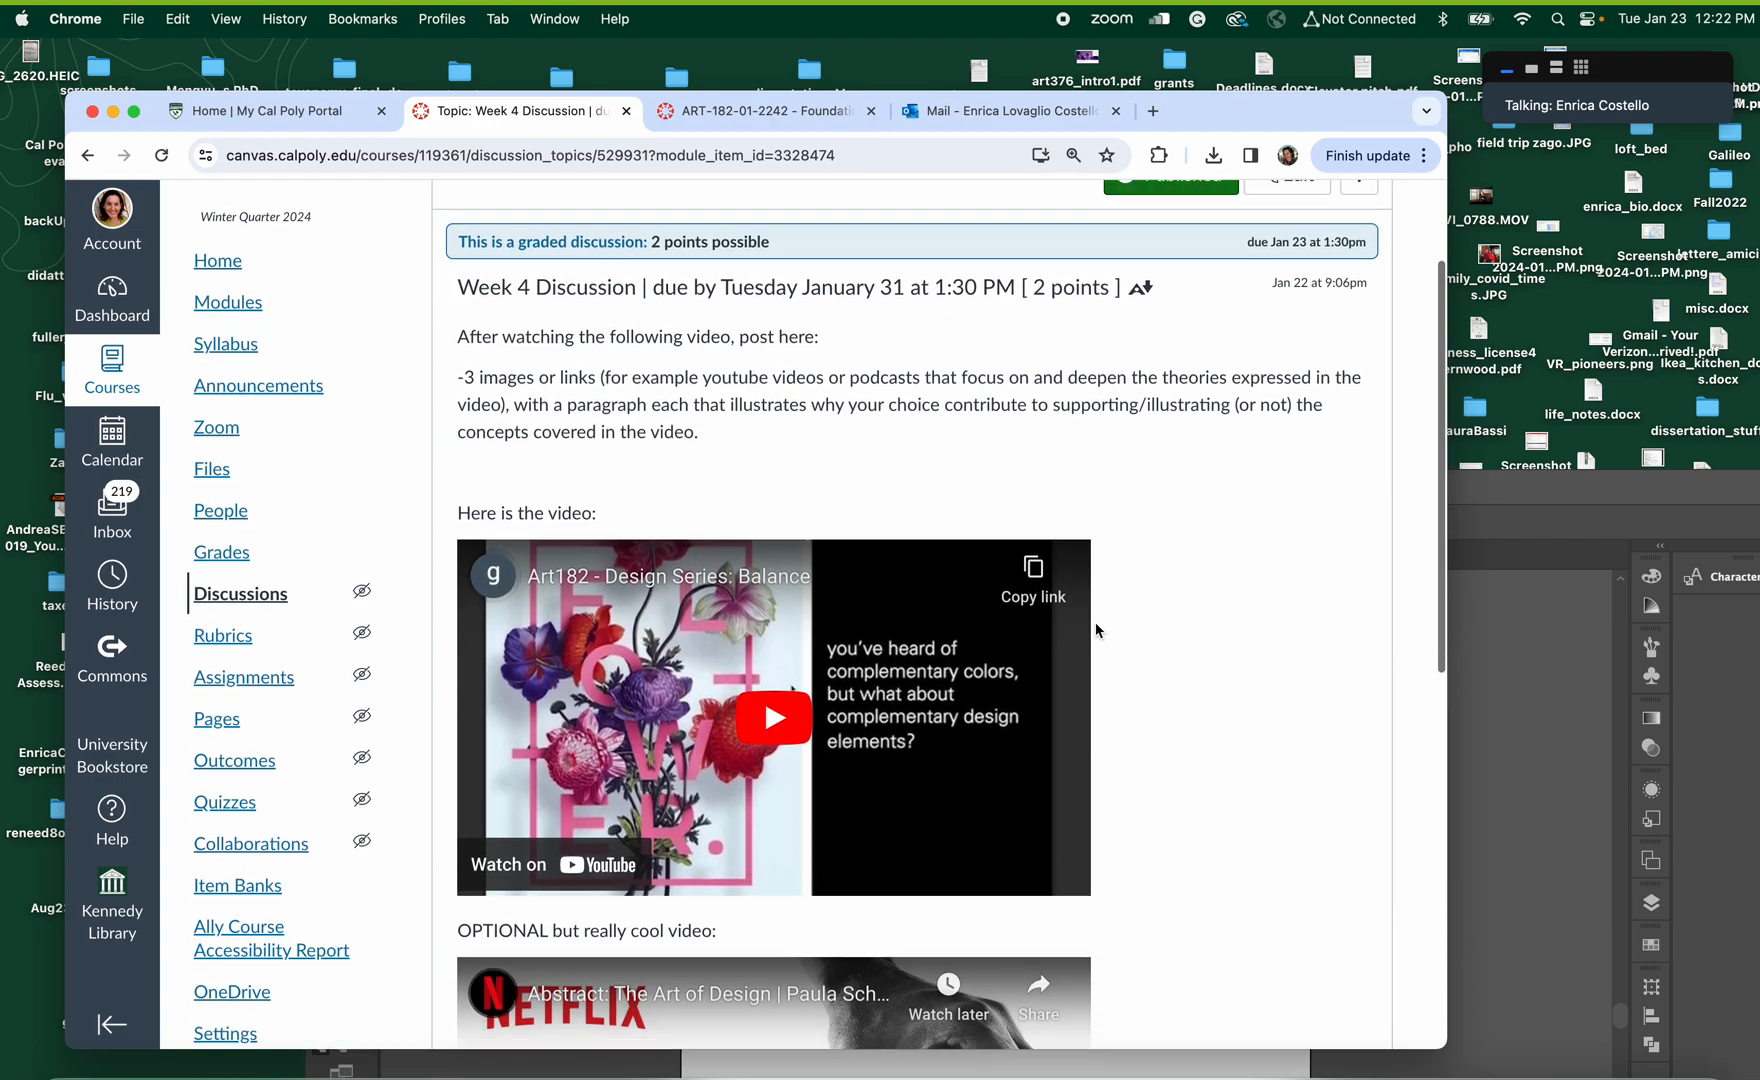
{"action": "scroll", "coordinate": [1096, 630], "scroll_direction": "down", "scroll_amount": 10}
{"action": "scroll", "coordinate": [1096, 630], "scroll_direction": "up", "scroll_amount": 15}
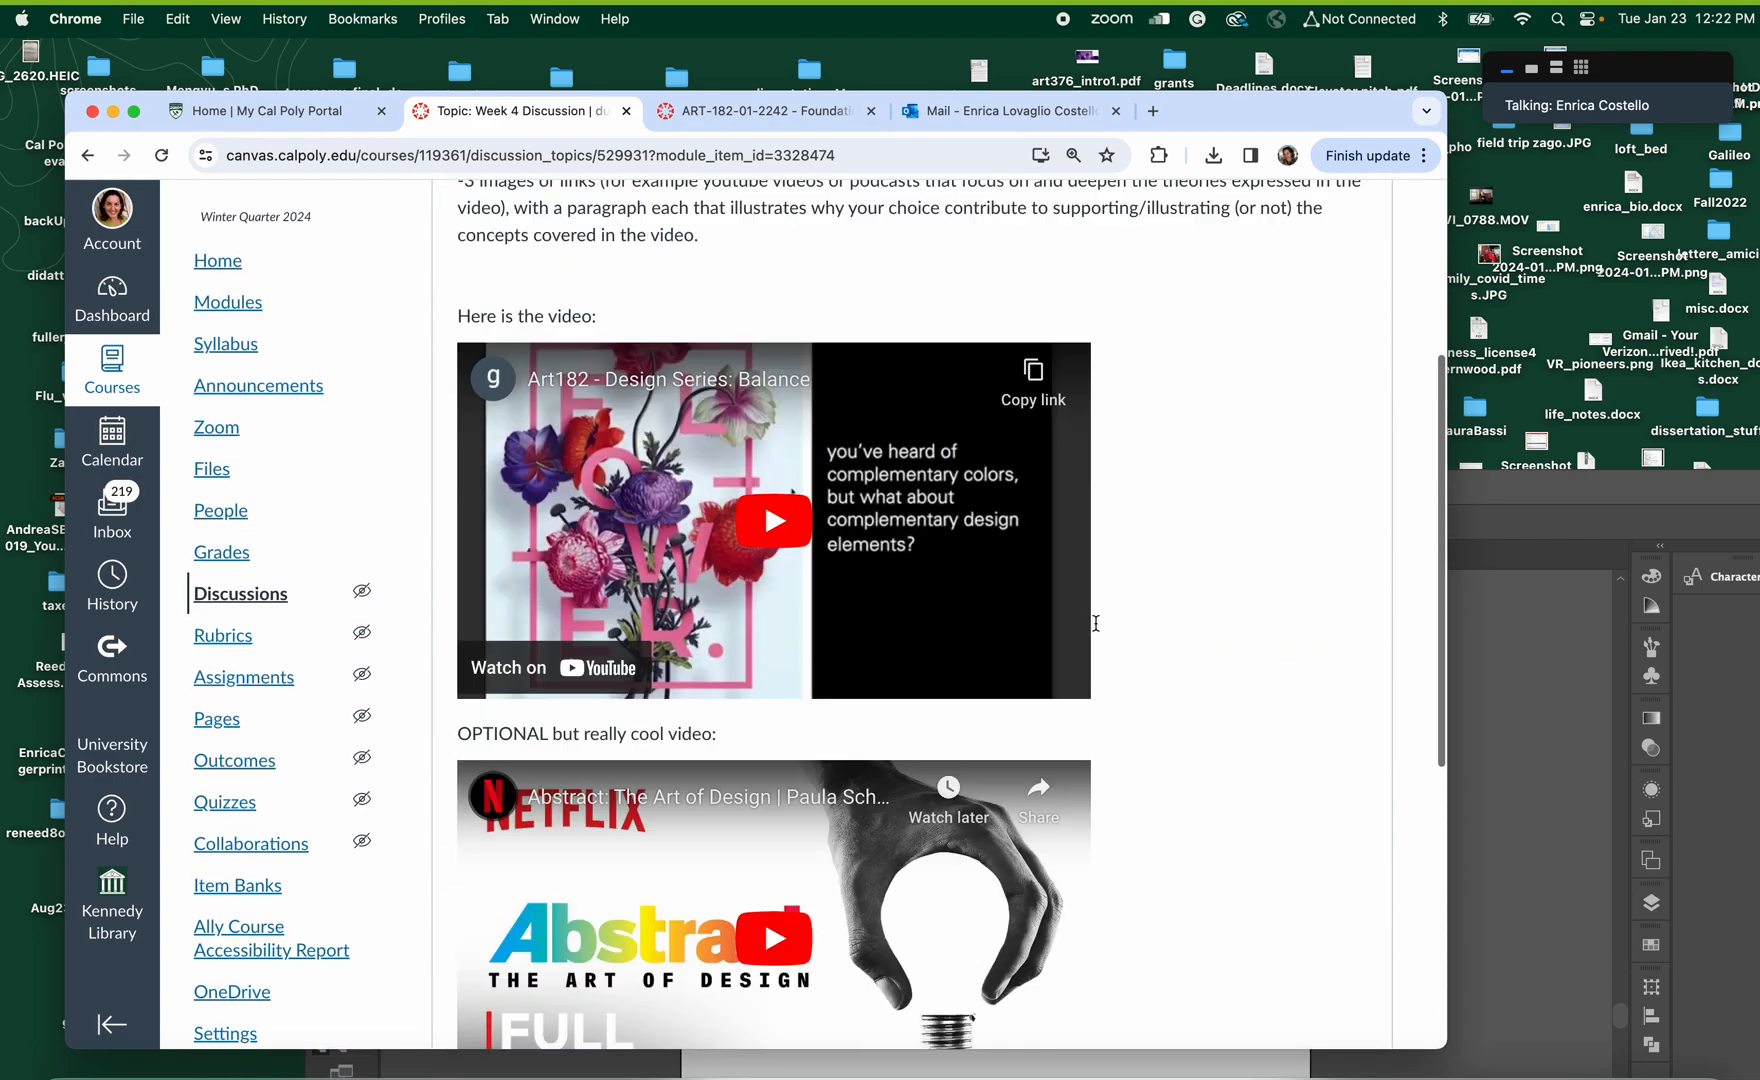
Edit the Week 4 Discussion, set its due date to Jan 31, 2024 at 1:30 PM, and save it
{"action": "left_click", "coordinate": [1305, 354]}
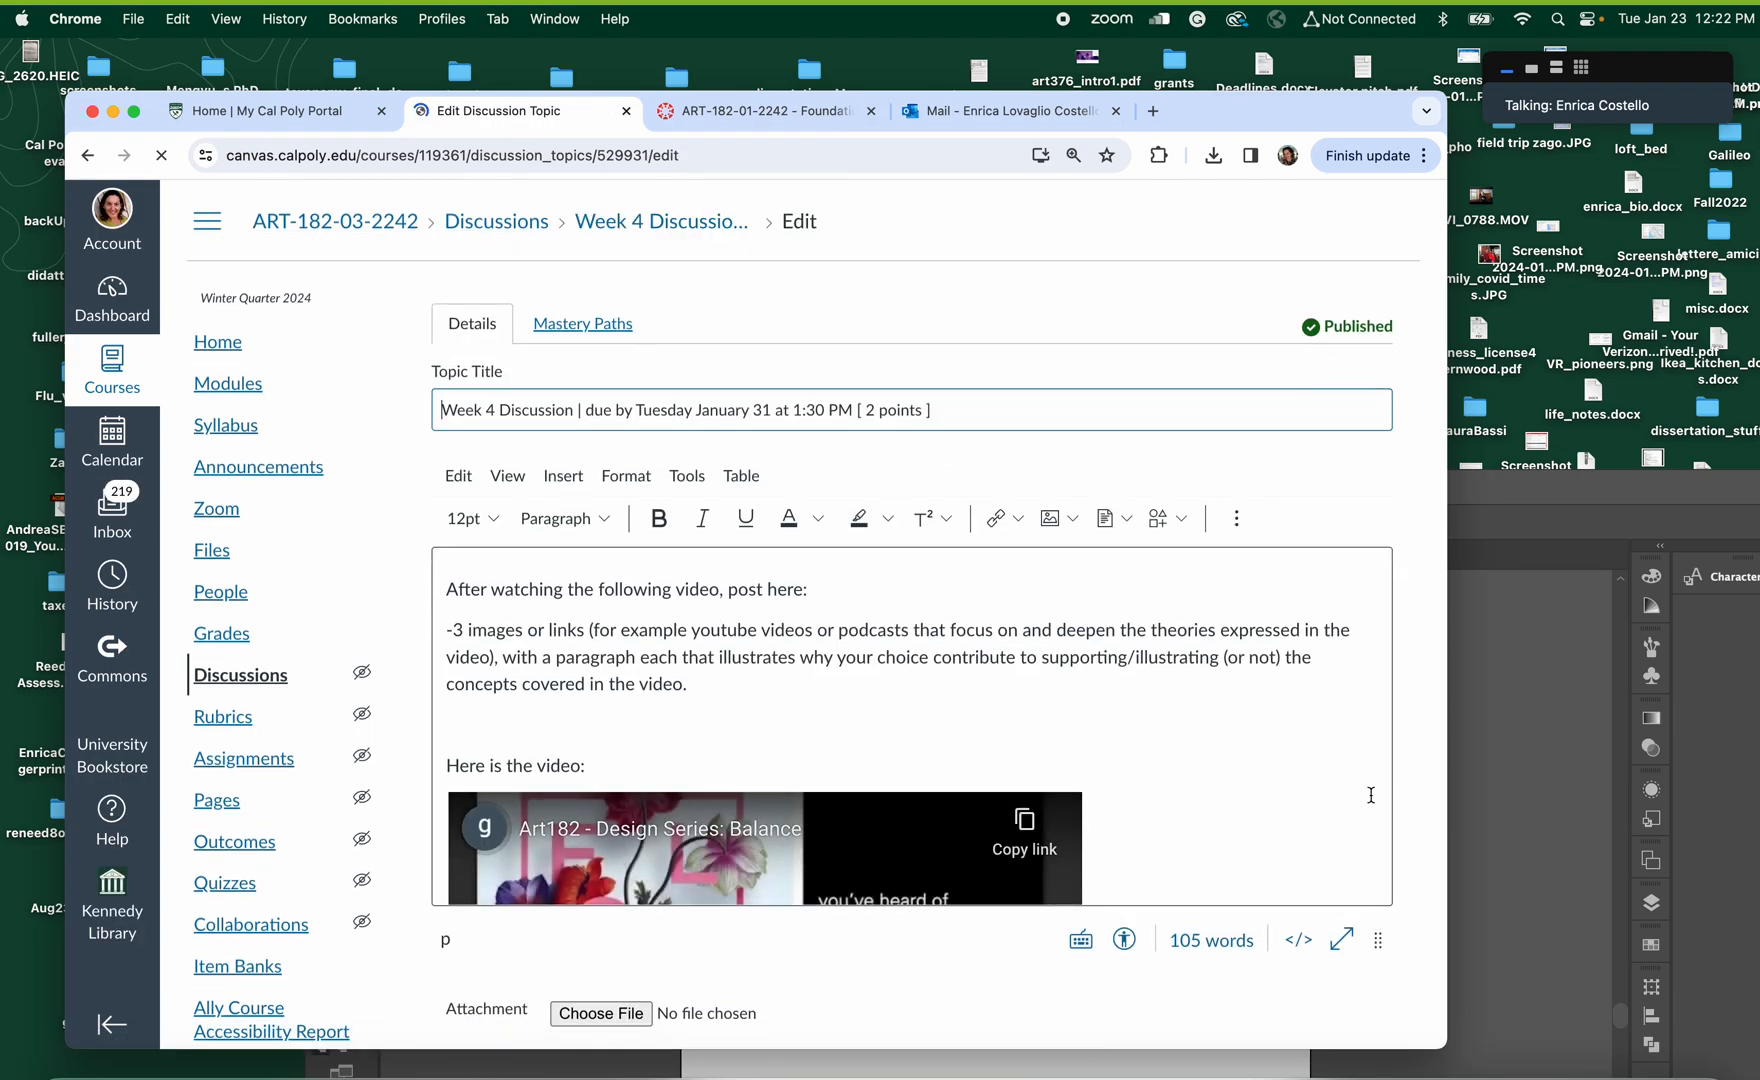
{"action": "scroll", "coordinate": [878, 620], "scroll_direction": "down", "scroll_amount": 5}
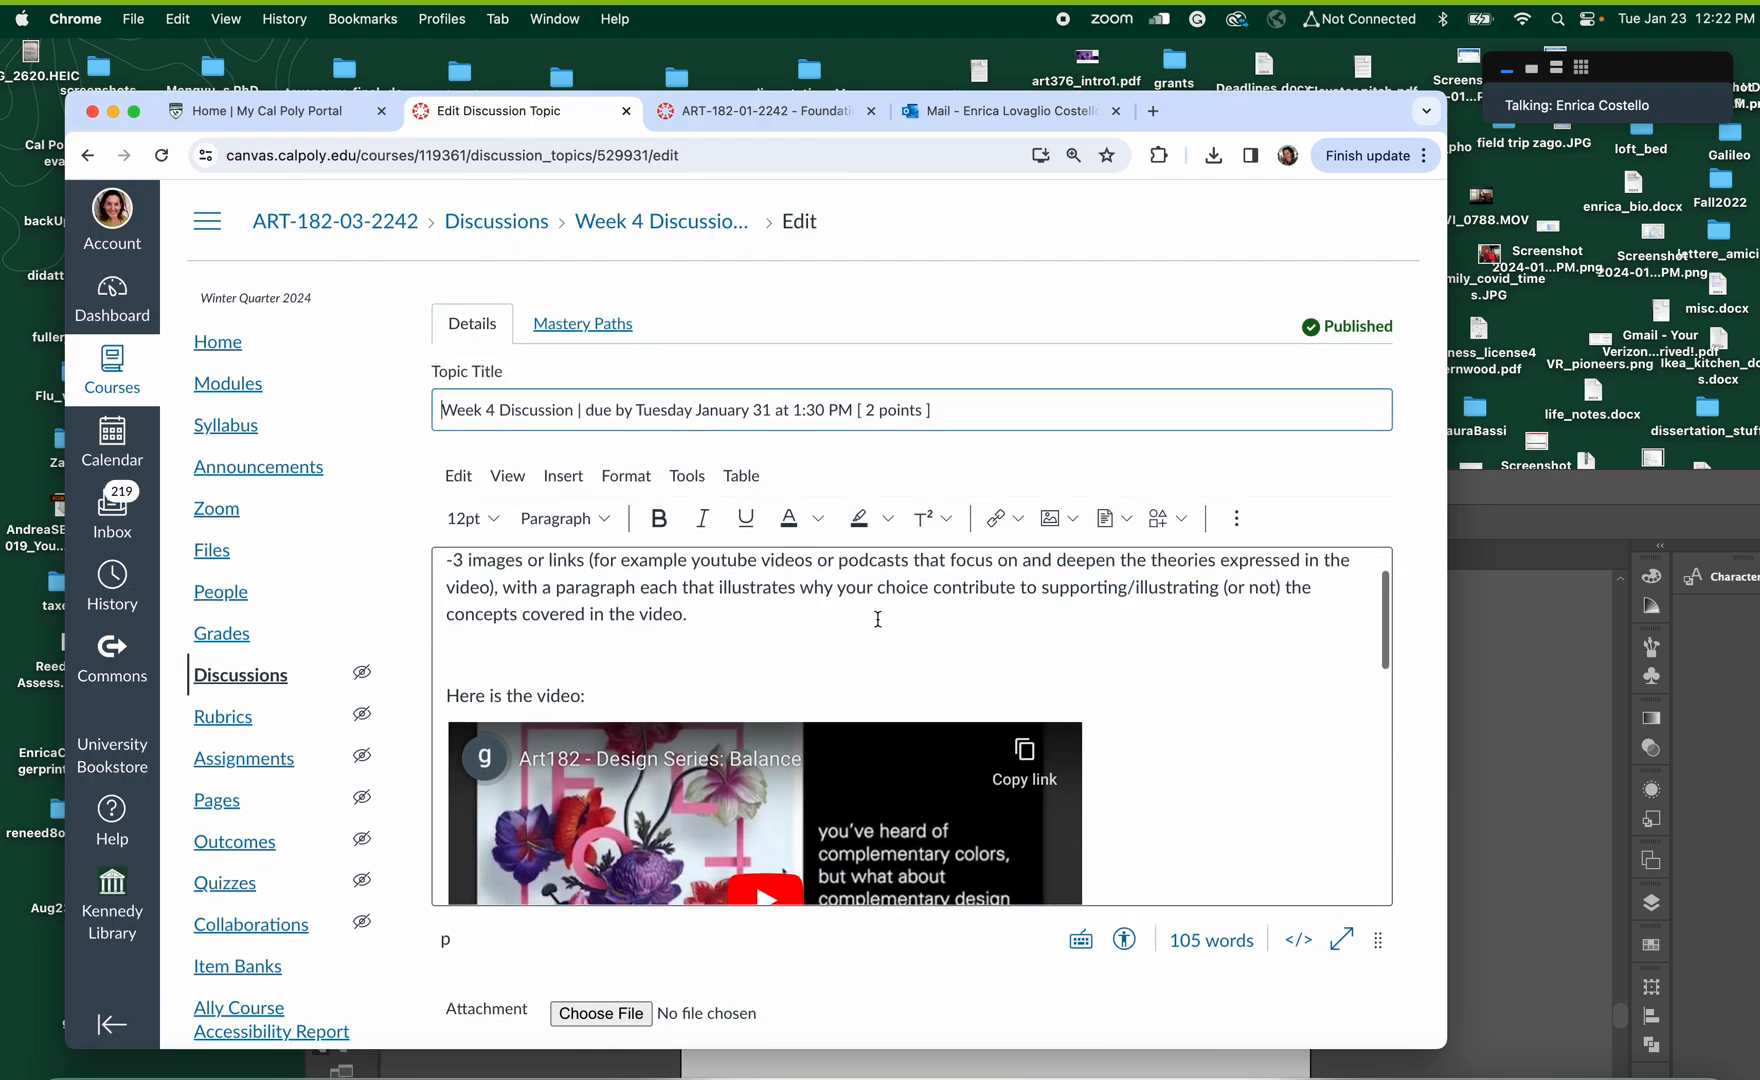
{"action": "scroll", "coordinate": [878, 620], "scroll_direction": "down", "scroll_amount": 15}
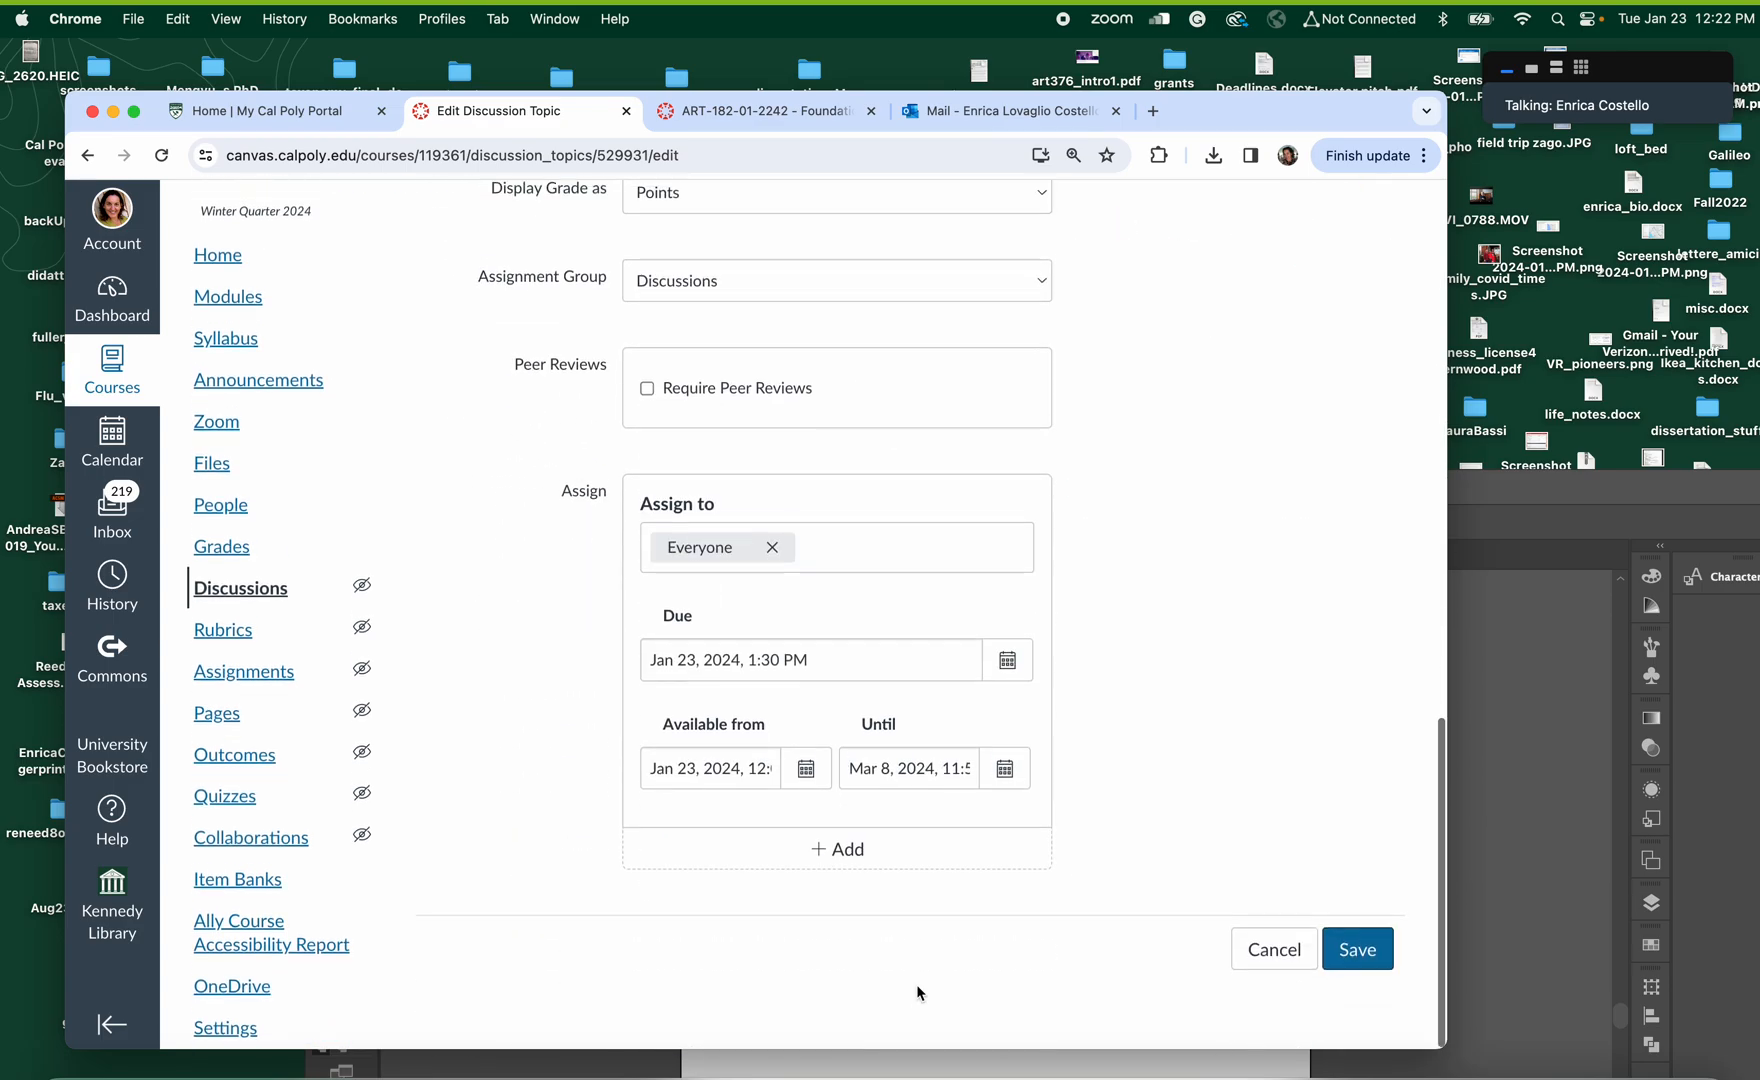
{"action": "left_click", "coordinate": [1005, 672]}
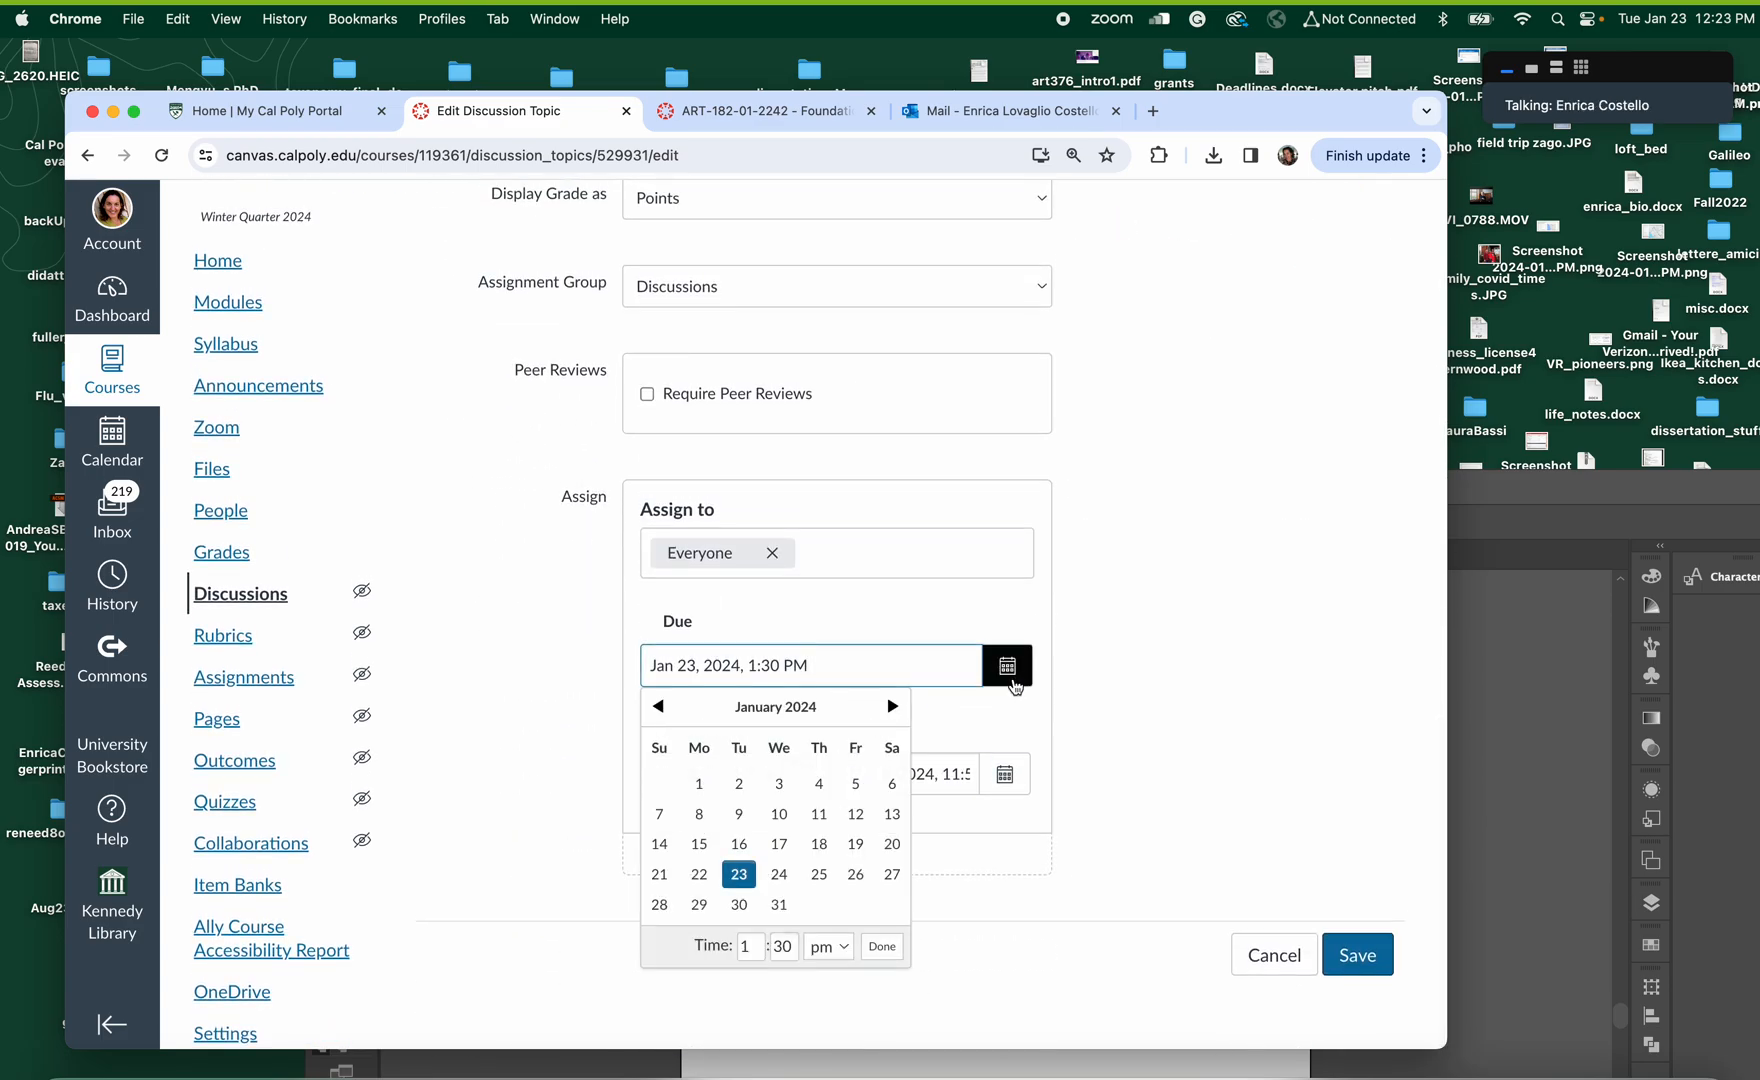
{"action": "left_click", "coordinate": [781, 906]}
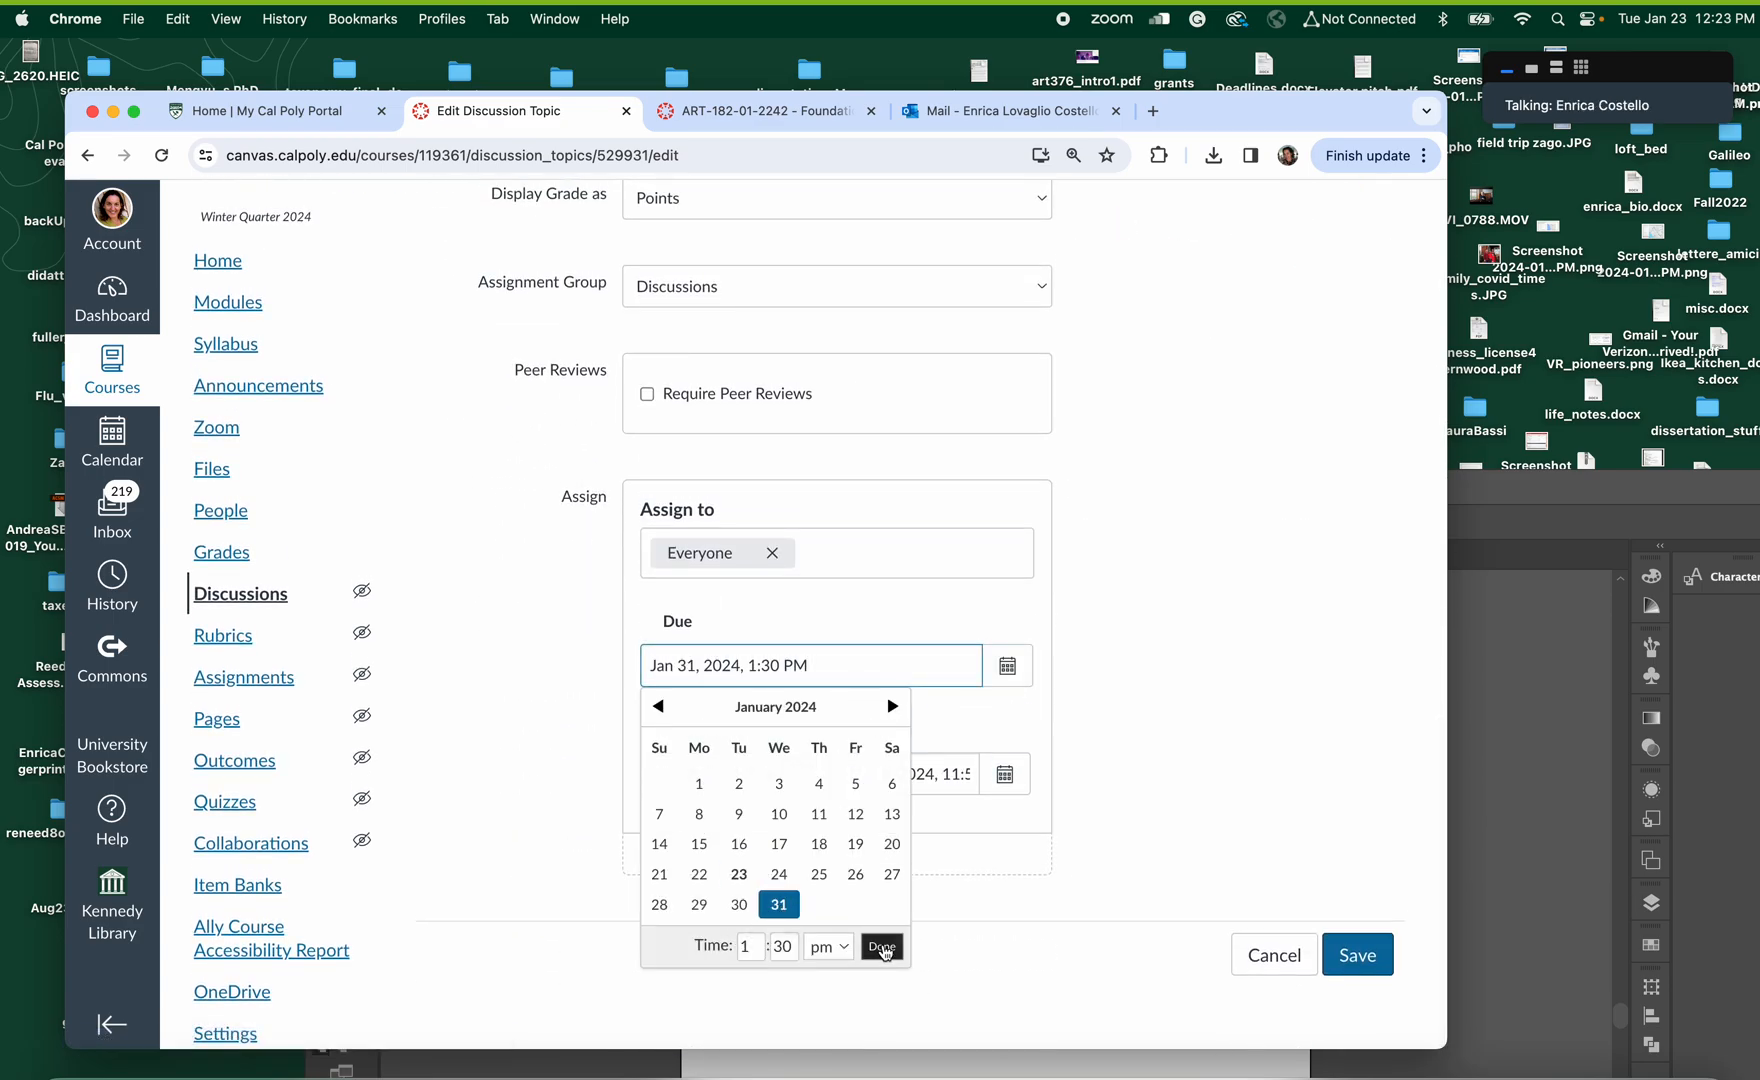
{"action": "left_click", "coordinate": [882, 948]}
{"action": "left_click", "coordinate": [1345, 951]}
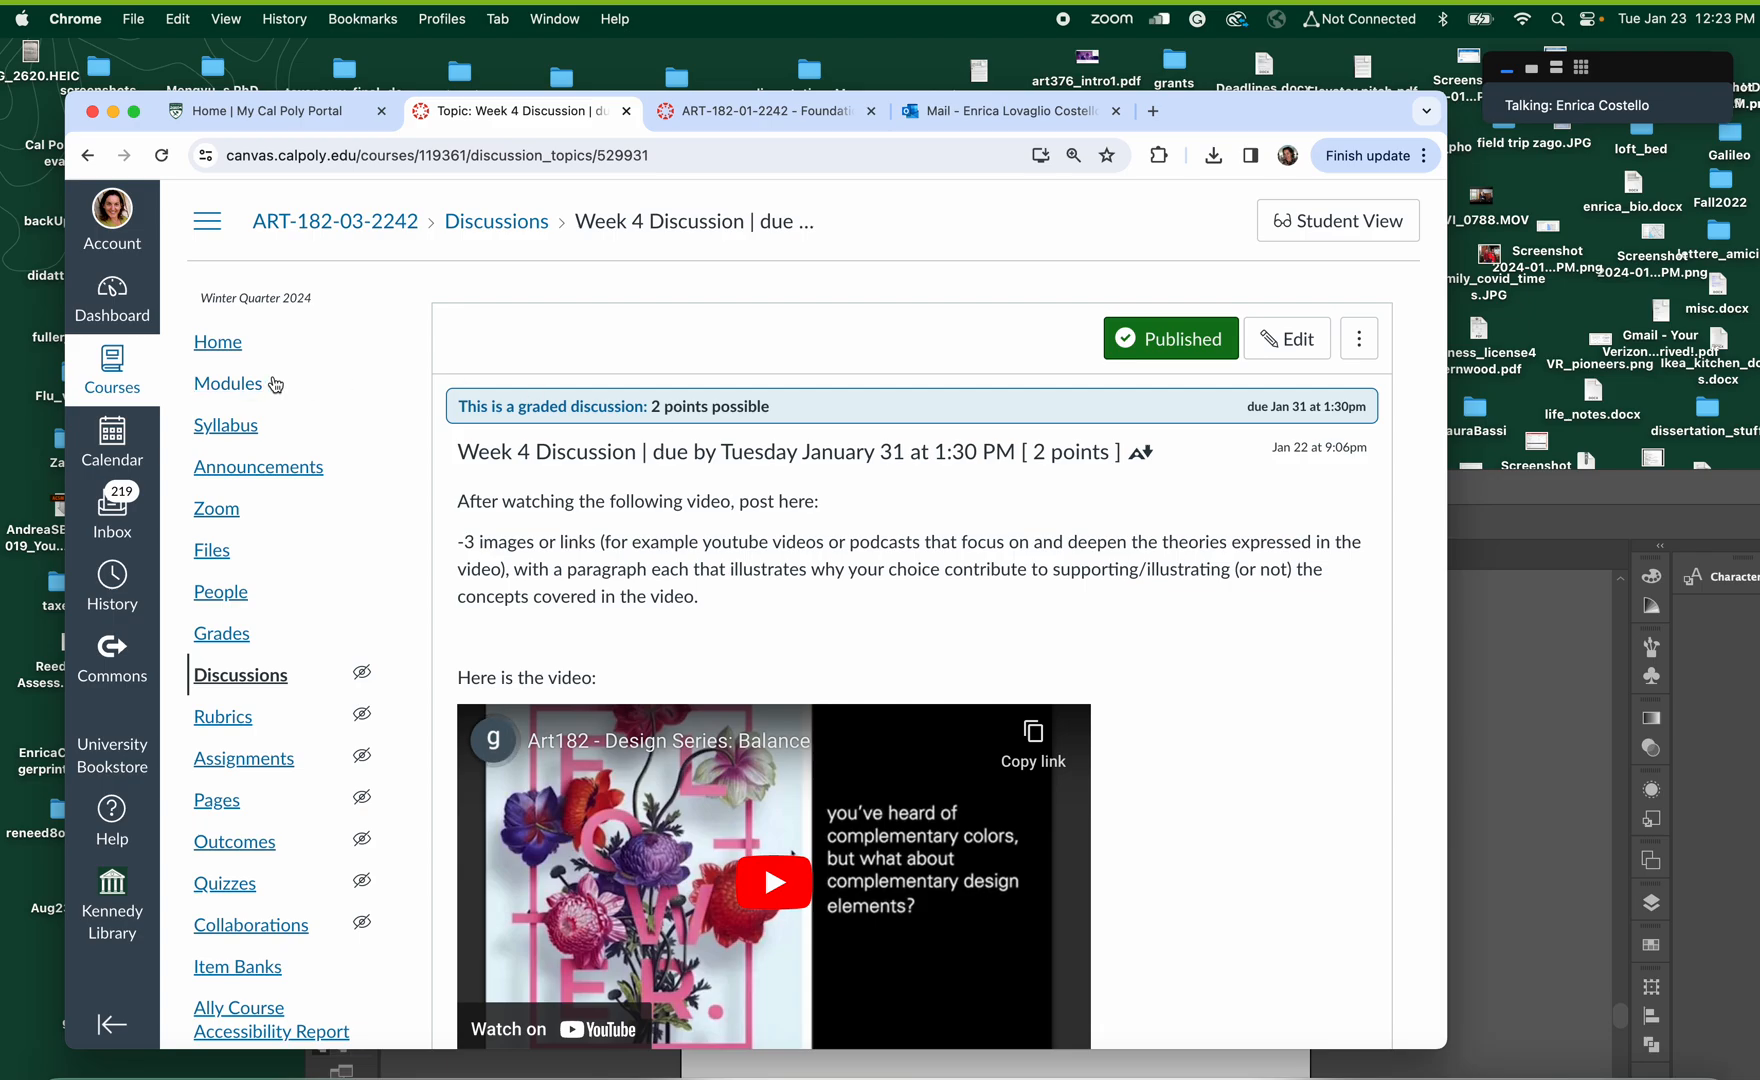
Return to the course home page and check the due date listed for the discussion in the Week 4 module
{"action": "left_click", "coordinate": [231, 345]}
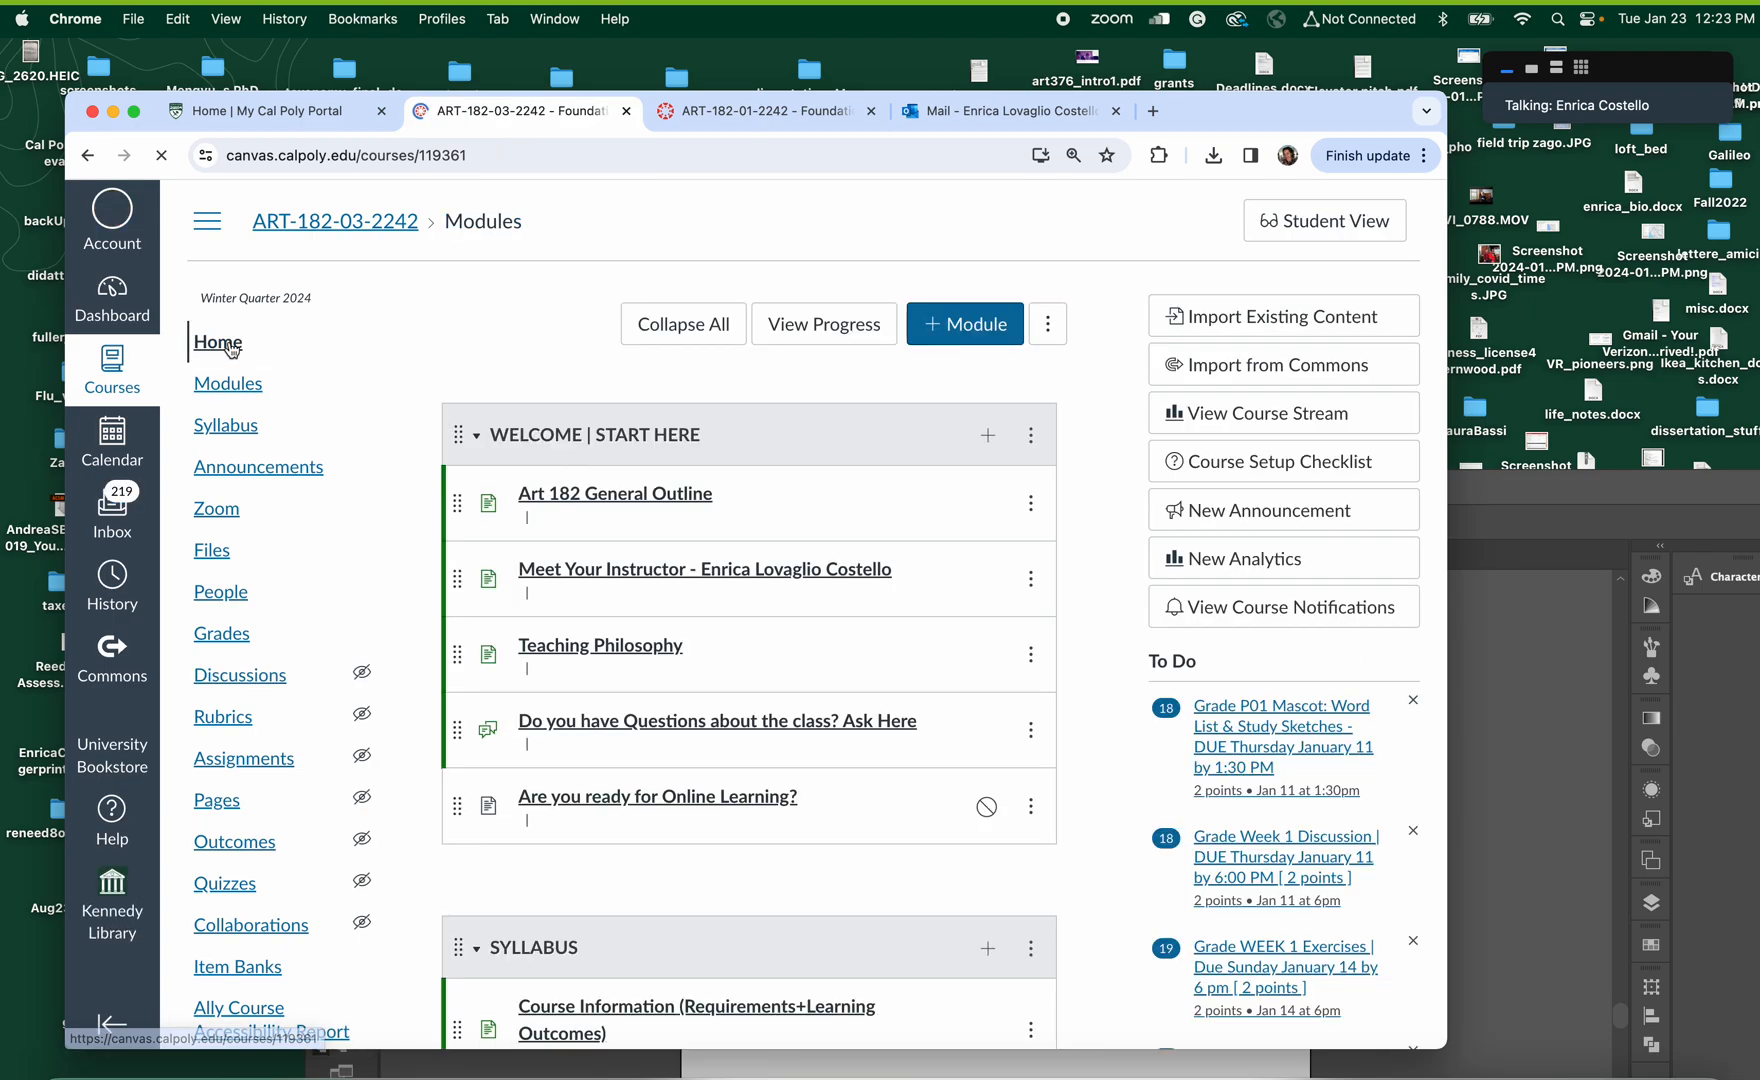
{"action": "scroll", "coordinate": [540, 700], "scroll_direction": "down", "scroll_amount": 15}
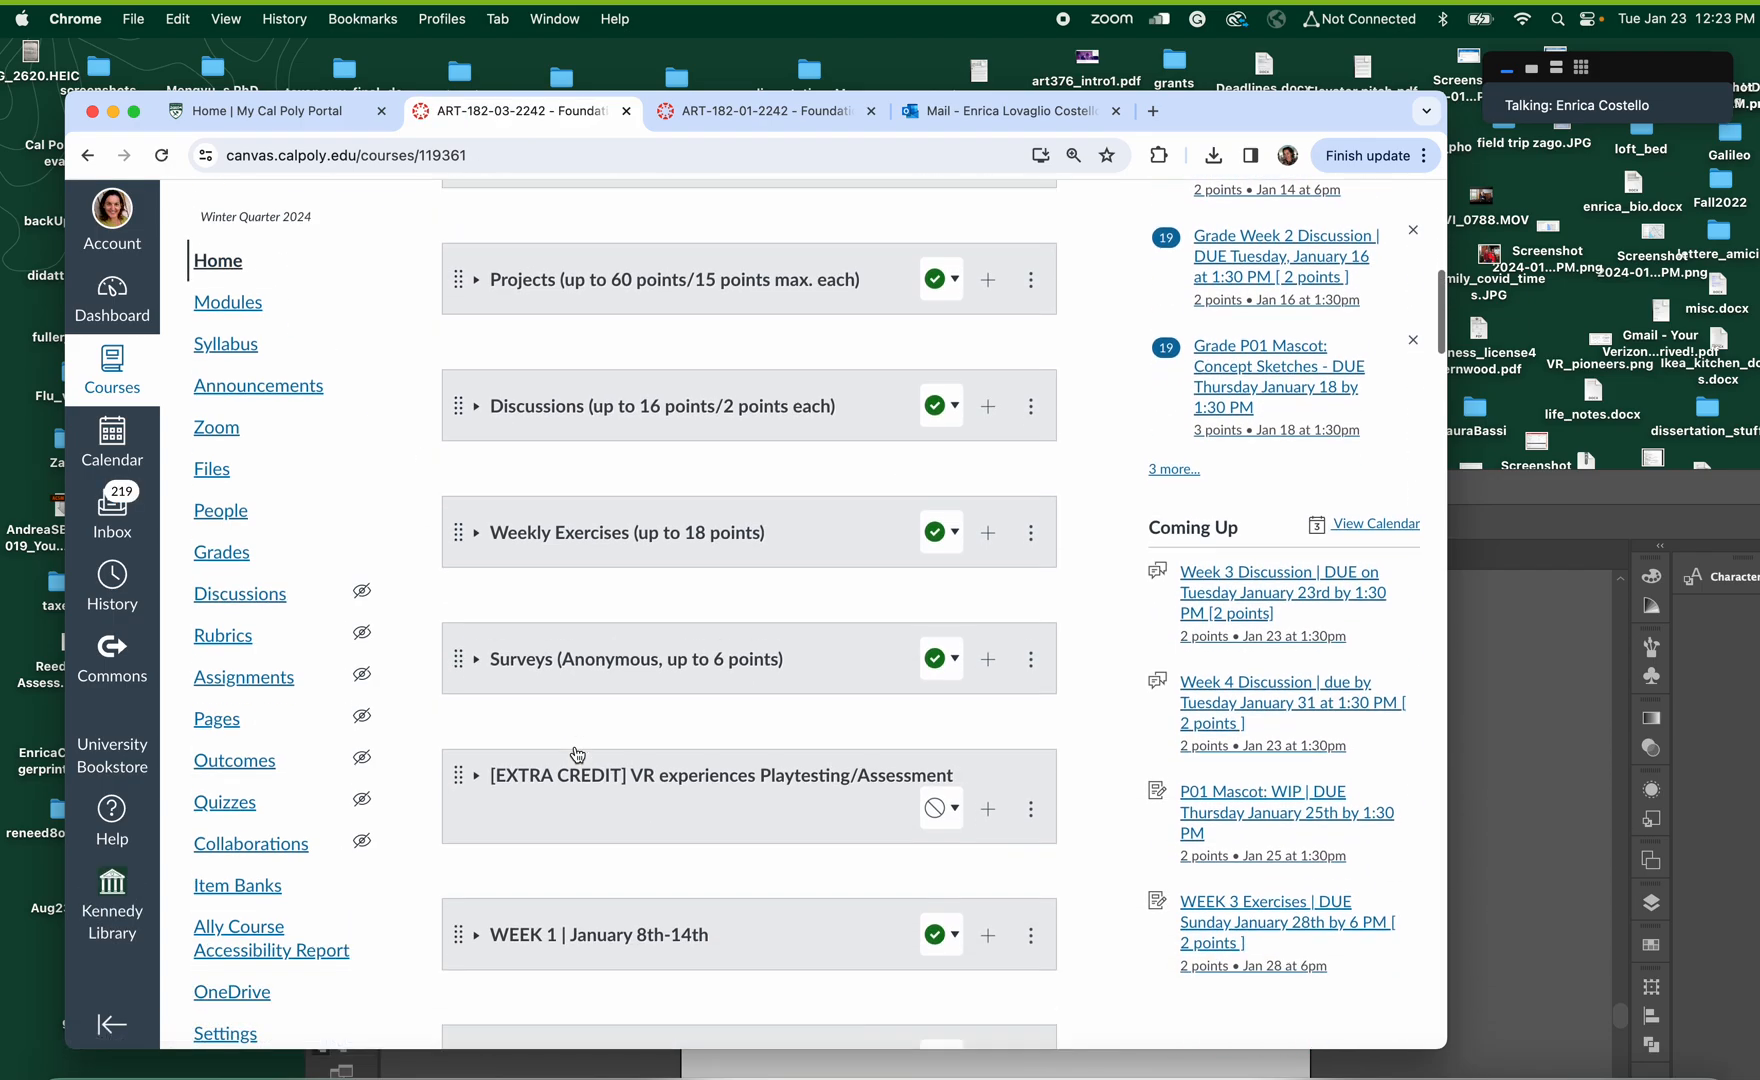
{"action": "scroll", "coordinate": [577, 753], "scroll_direction": "down", "scroll_amount": 10}
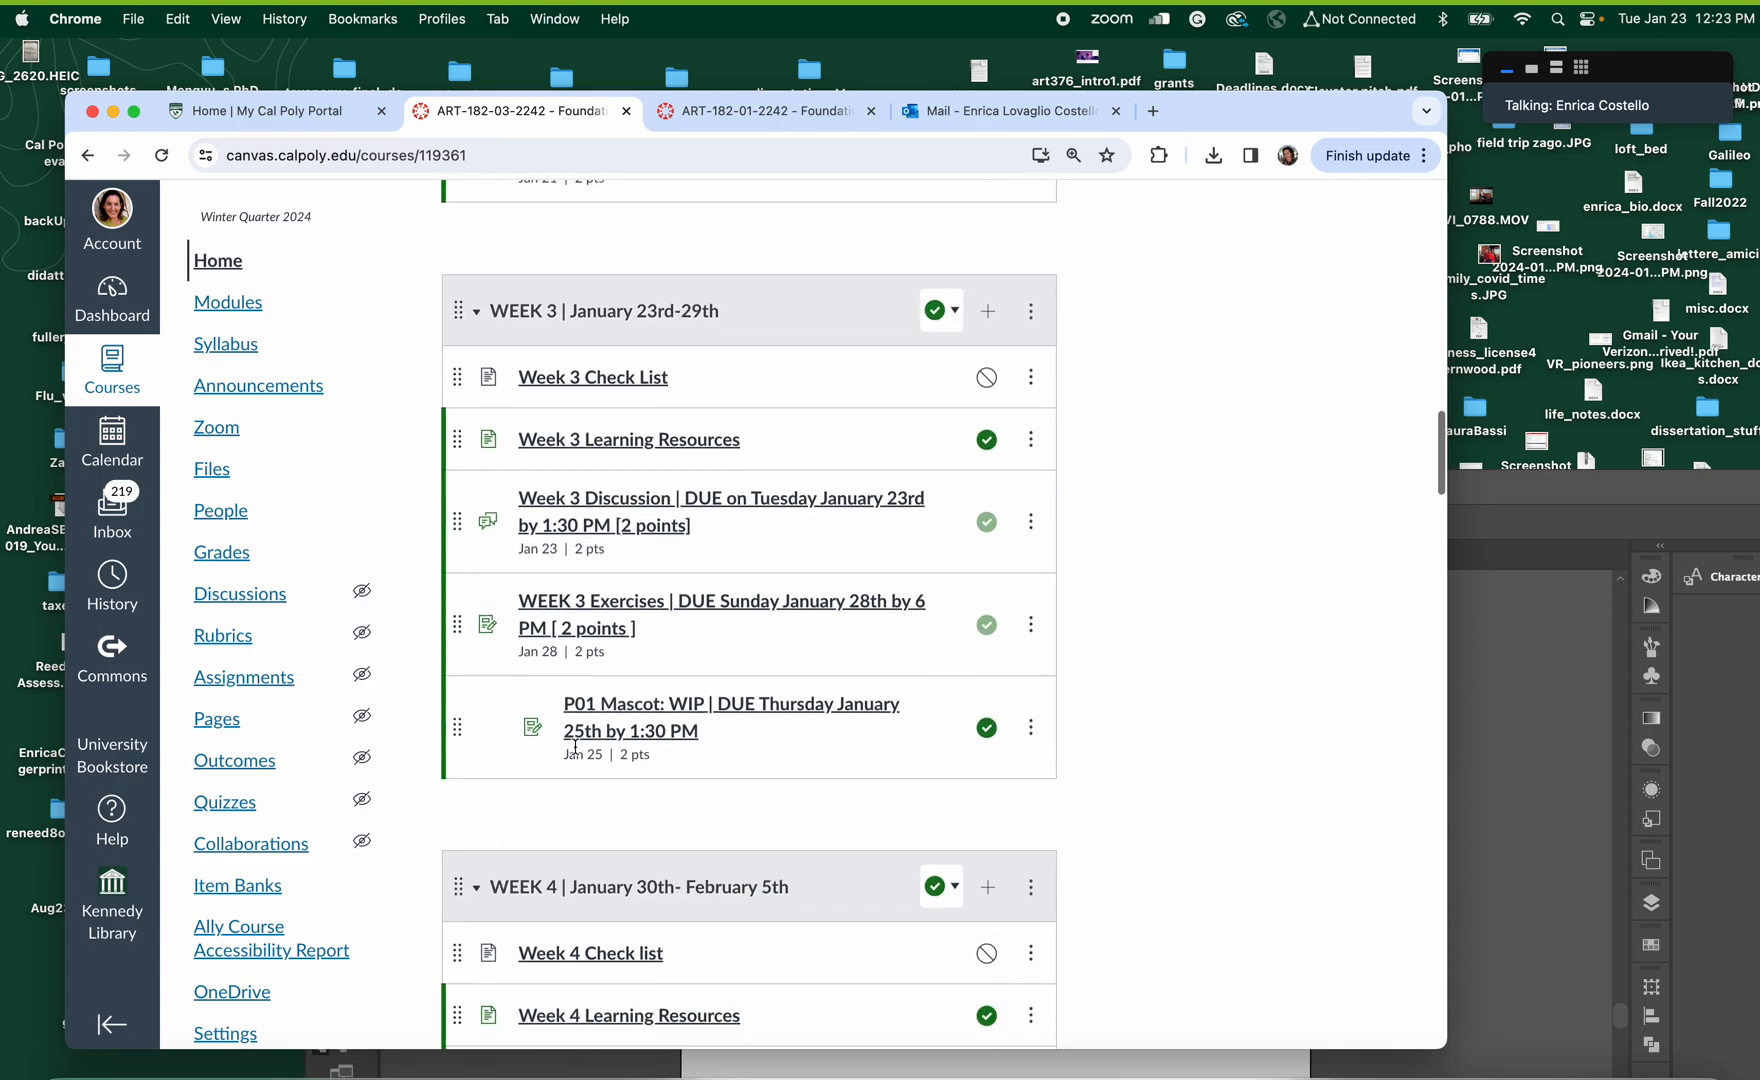
{"action": "scroll", "coordinate": [576, 747], "scroll_direction": "down", "scroll_amount": 2}
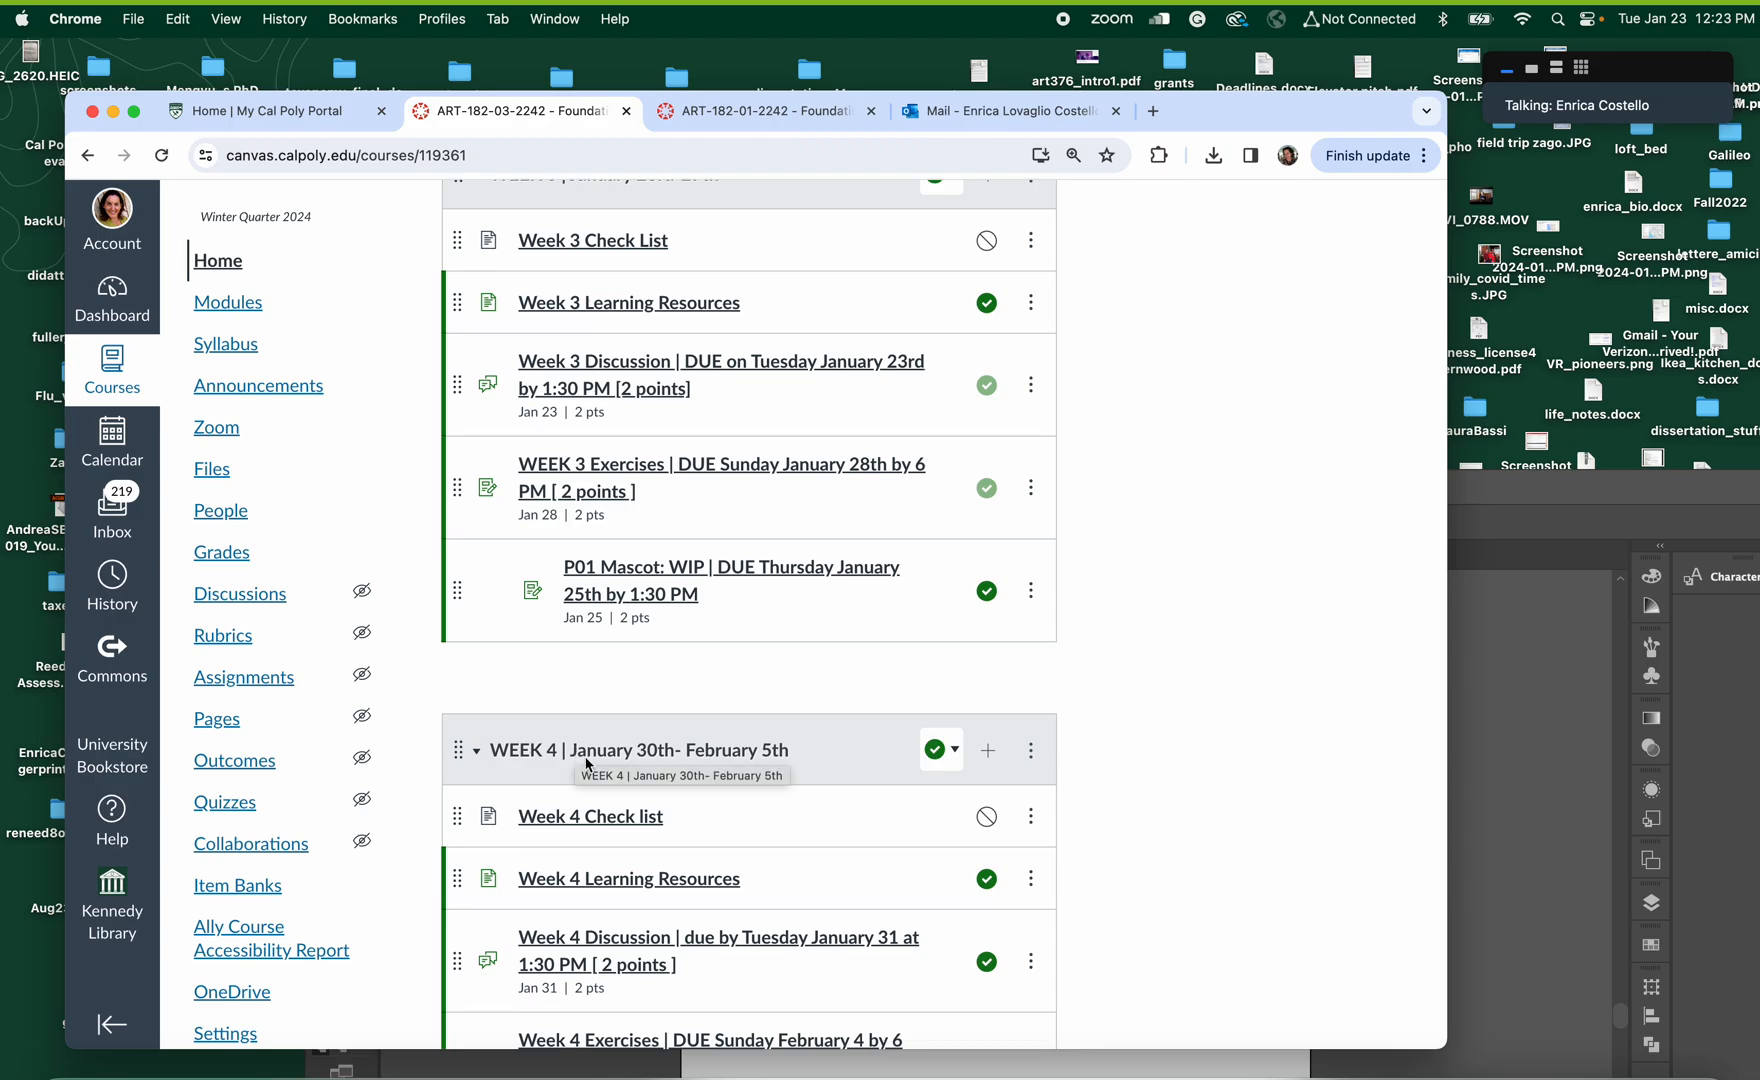
Switch back to Illustrator, bring its window fully into view and display the variants of the Type tool
{"action": "left_click", "coordinate": [965, 1072]}
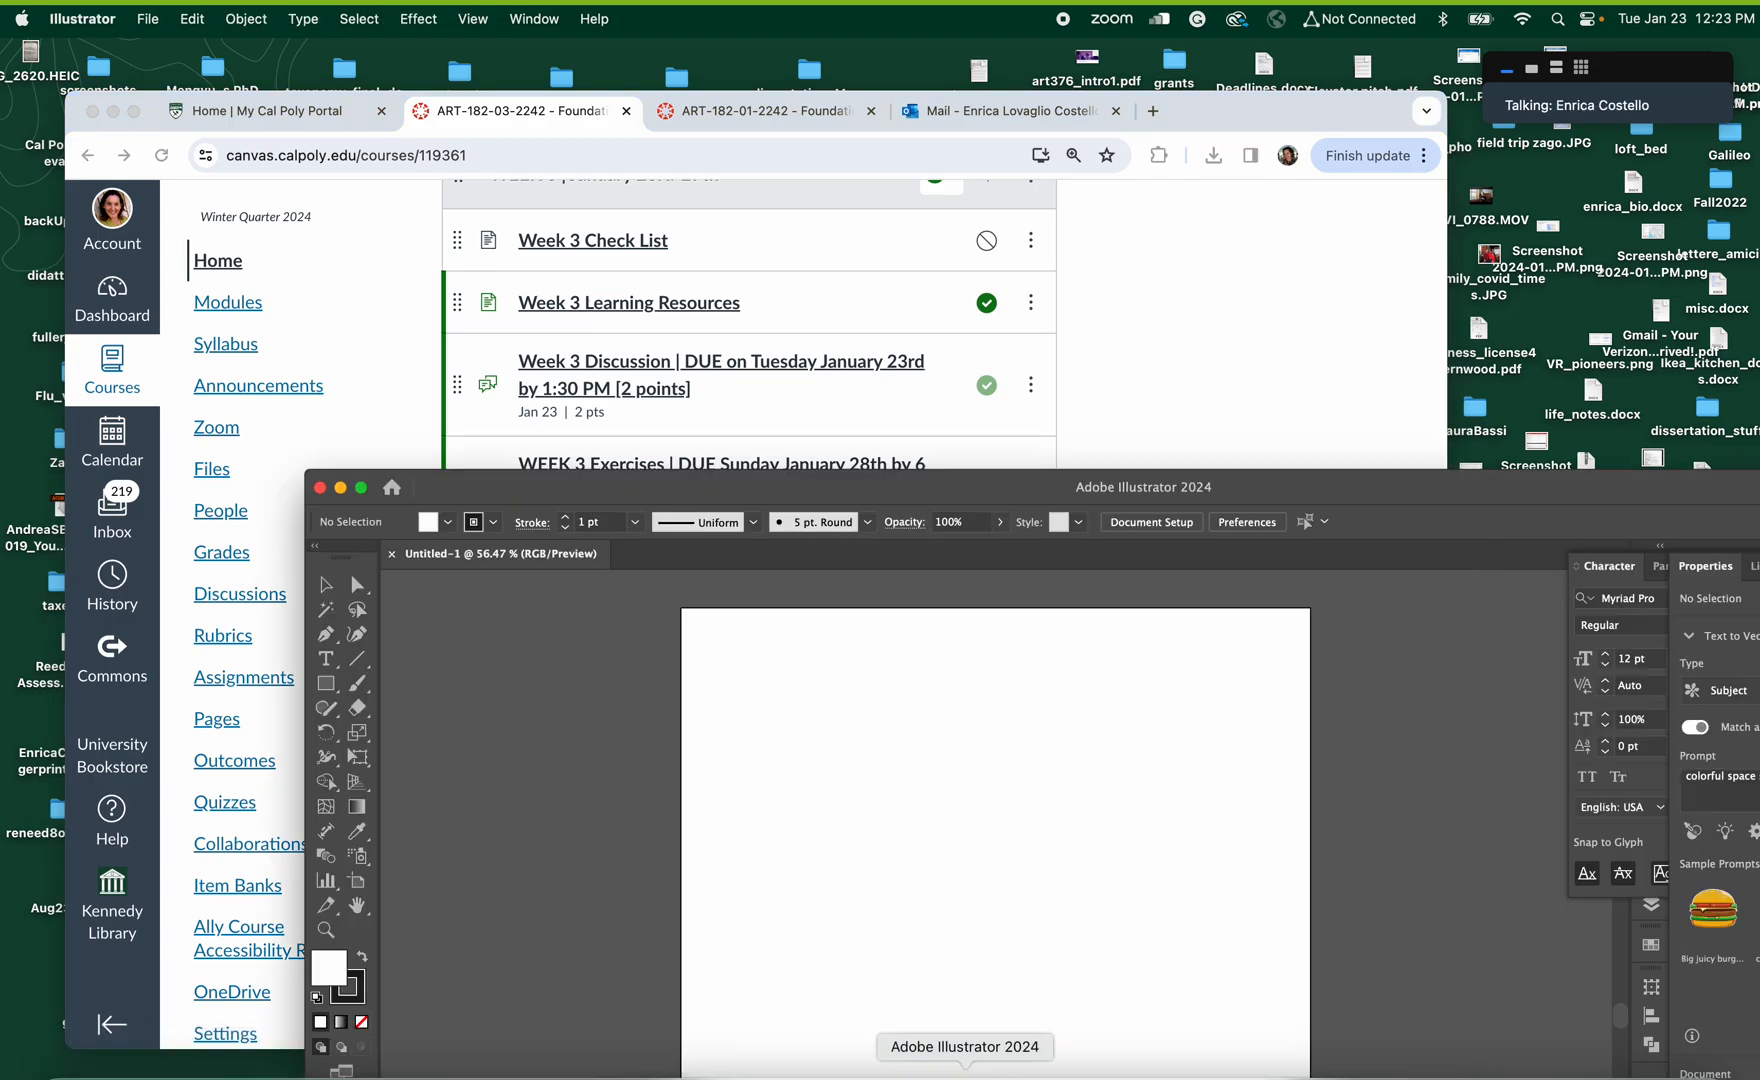
{"action": "left_click_drag", "start_coordinate": [1045, 471], "coordinate": [829, 80]}
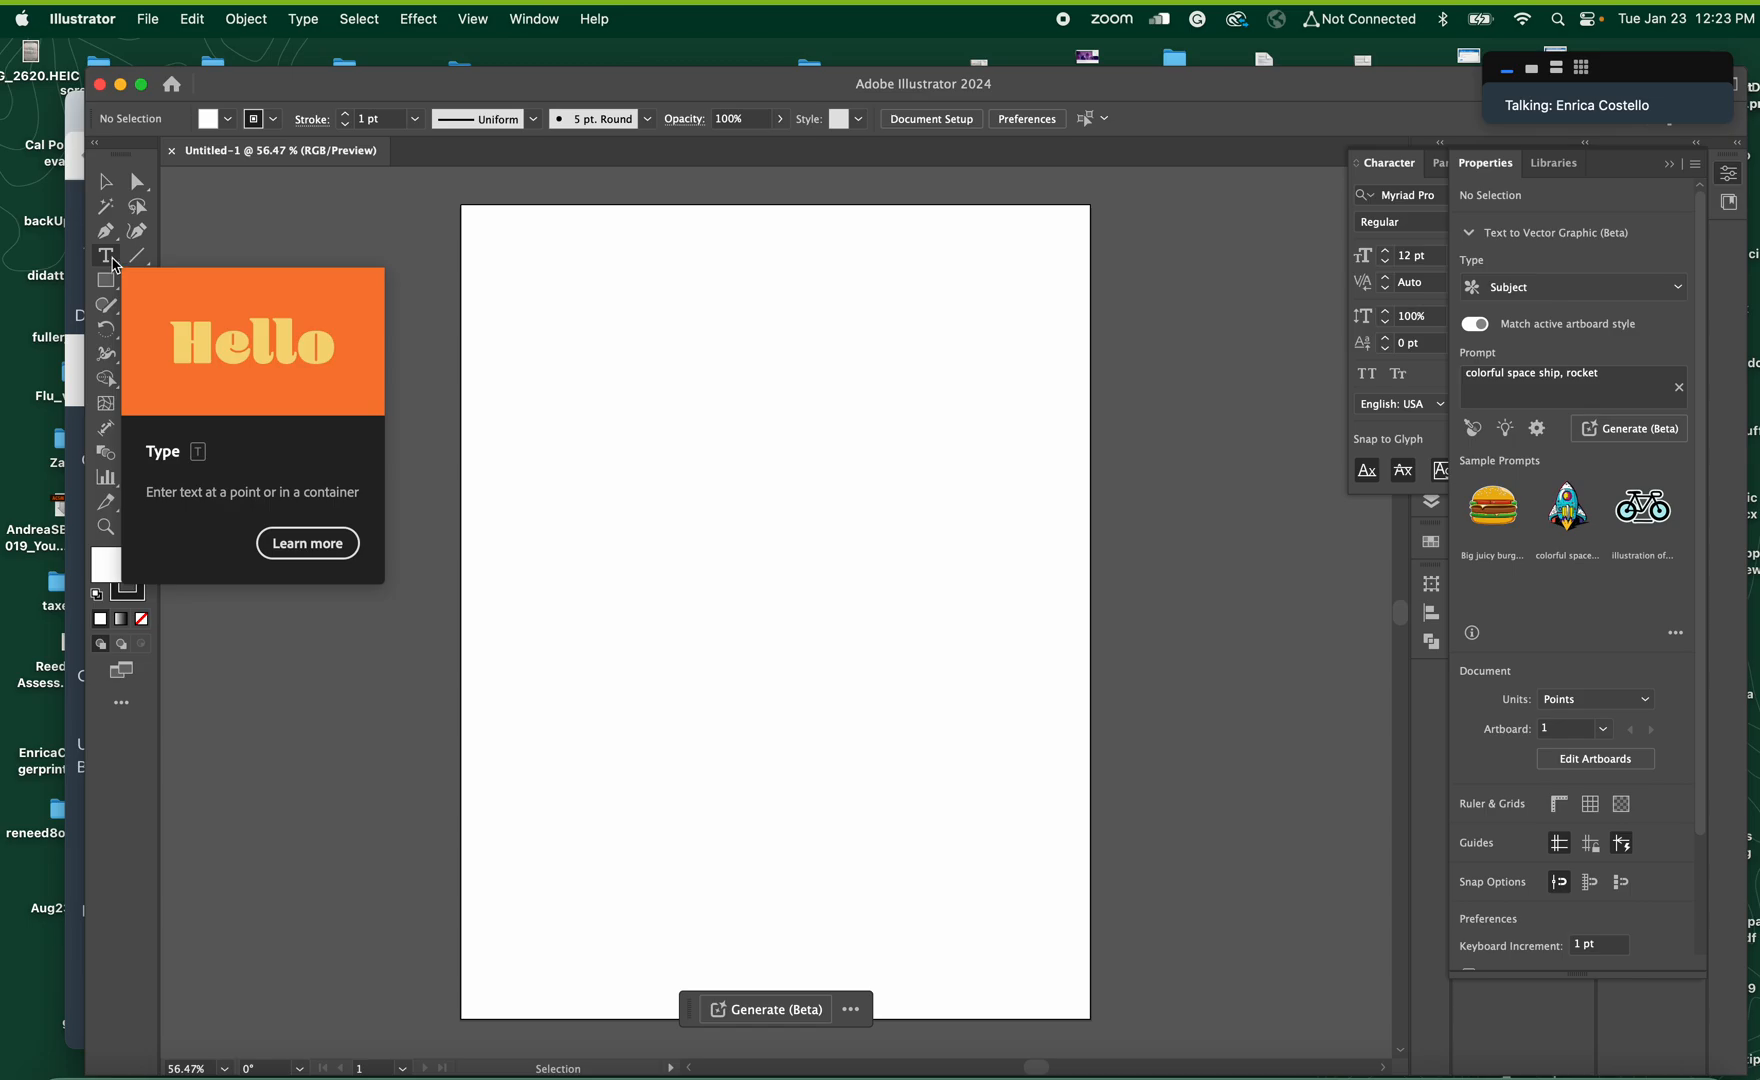
{"action": "left_click", "coordinate": [106, 256]}
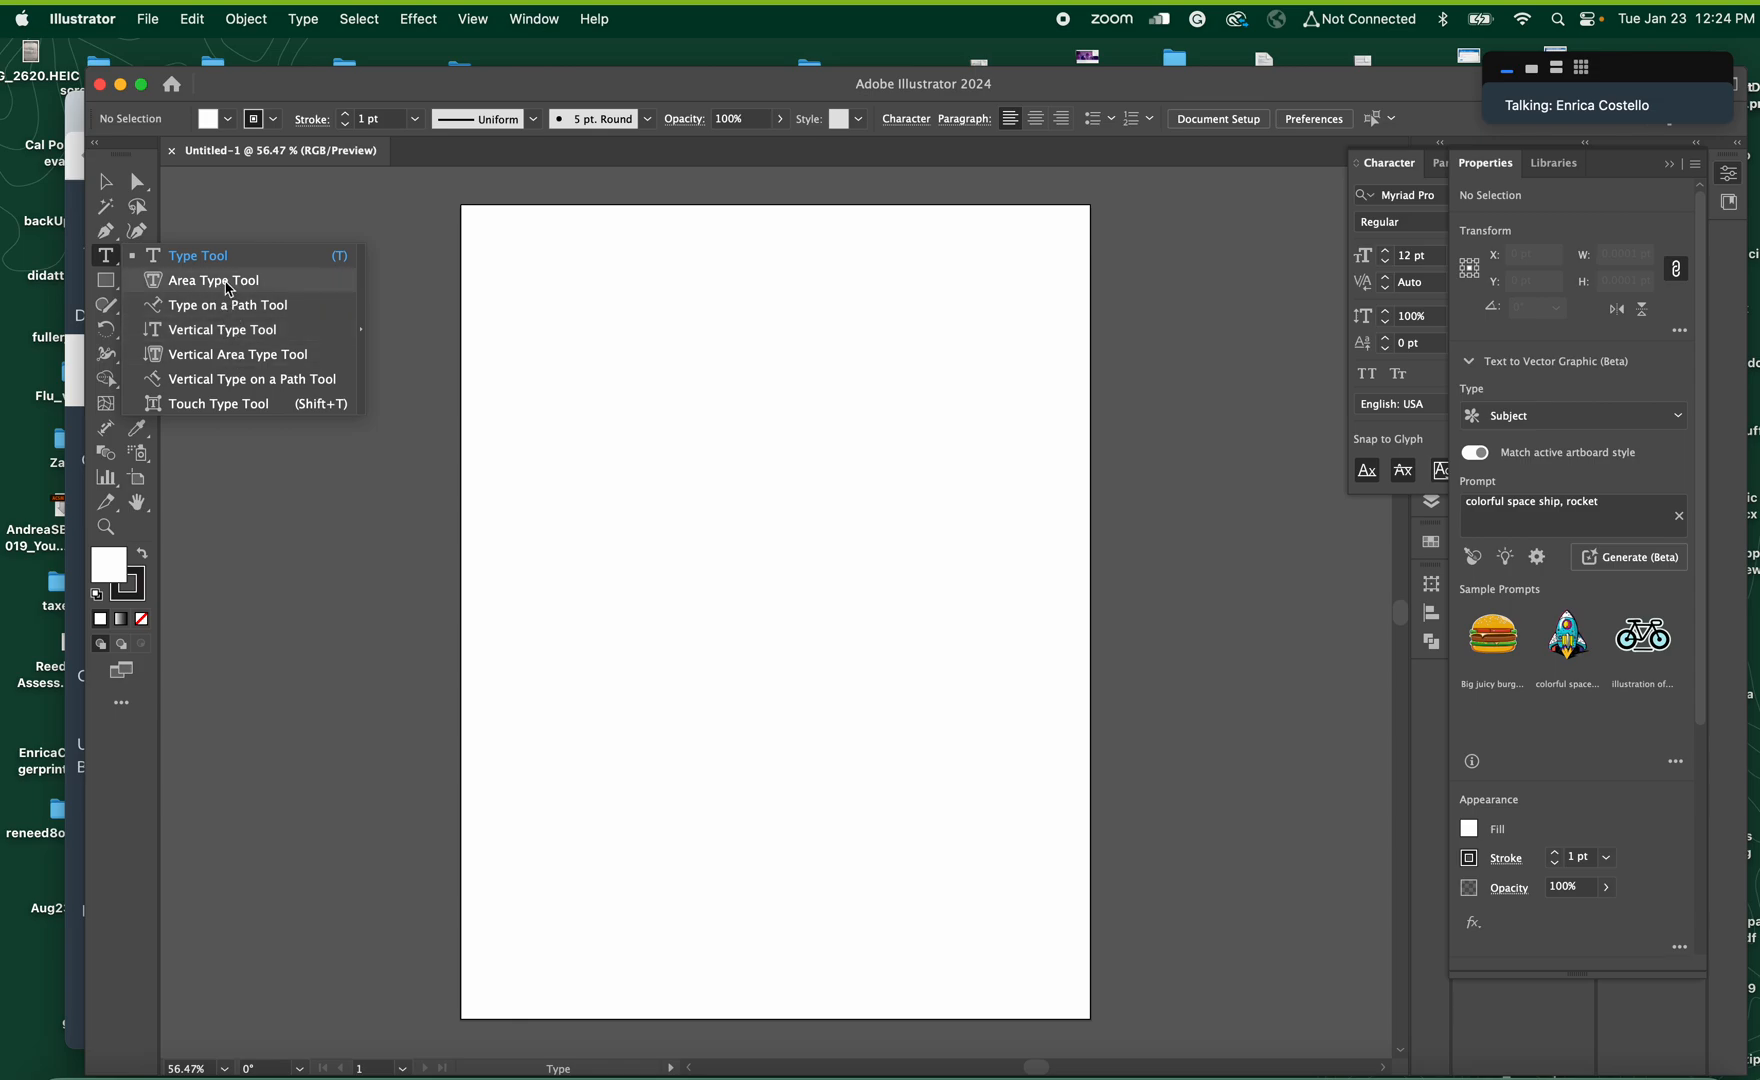
Create point text with the presenter's full name in the upper part of the artboard using the Type tool
{"action": "left_click", "coordinate": [212, 258]}
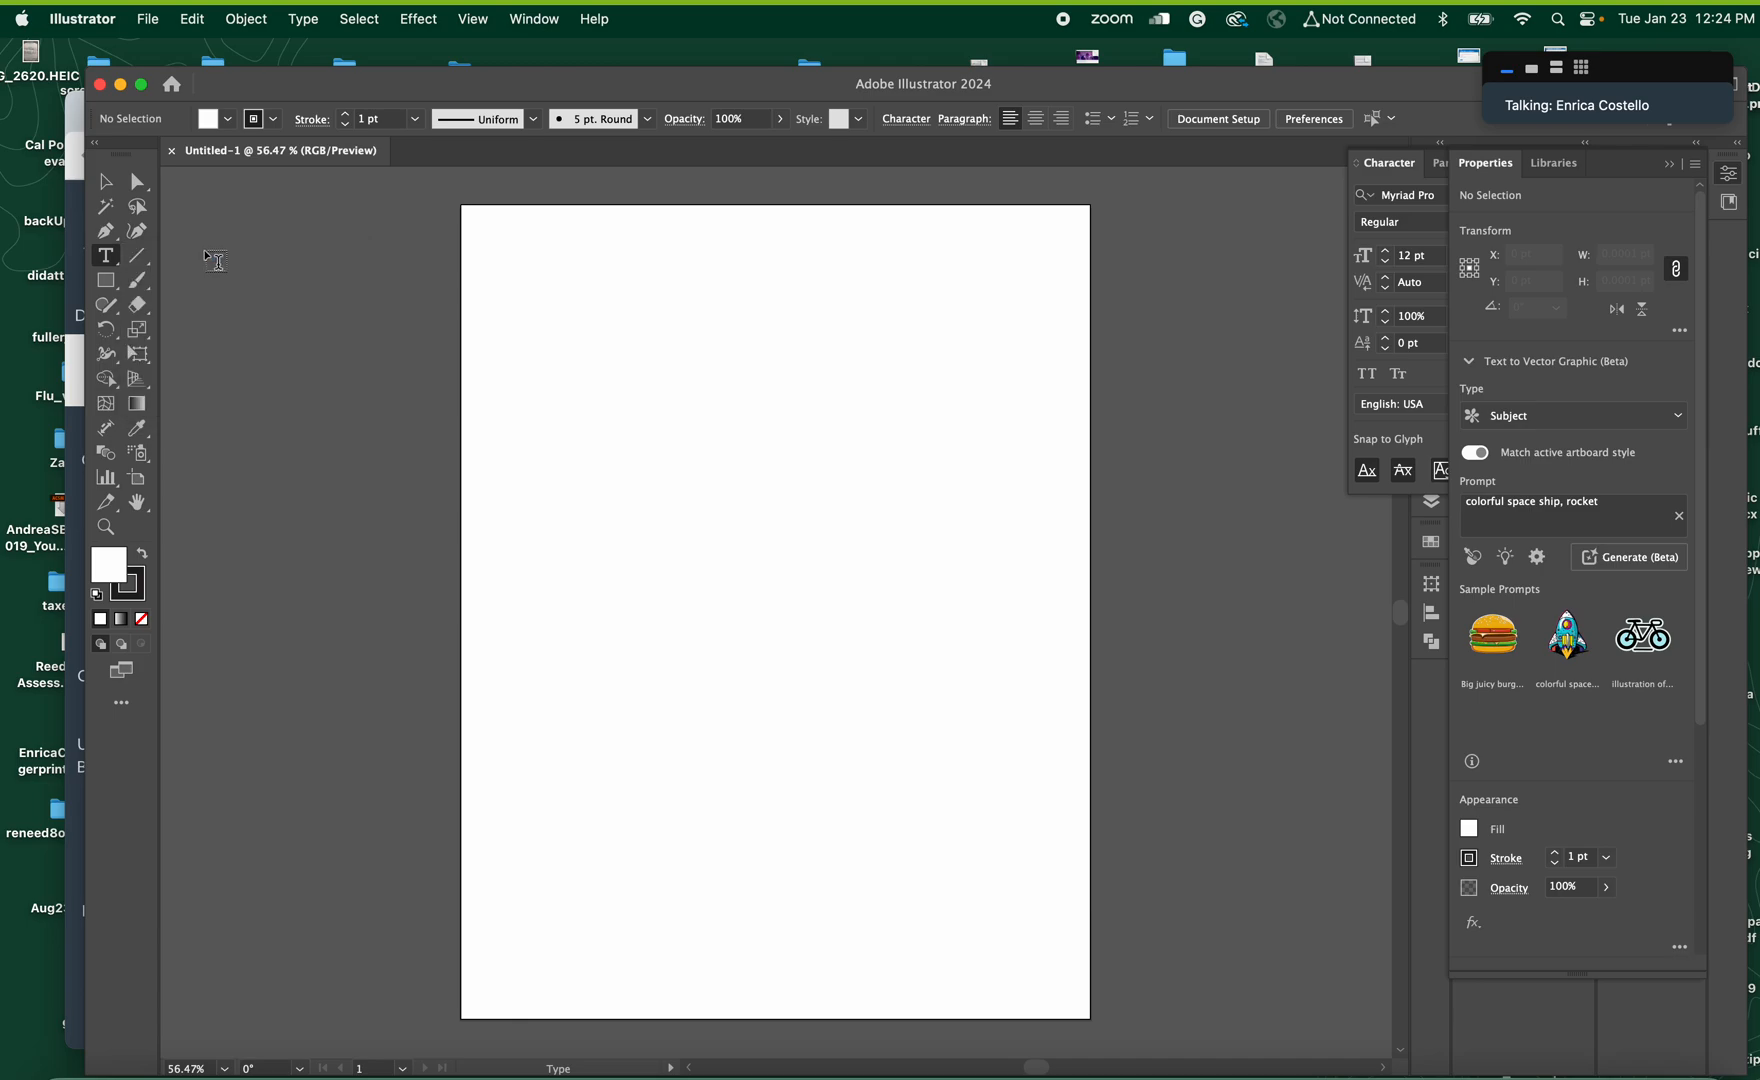
{"action": "left_click", "coordinate": [550, 360]}
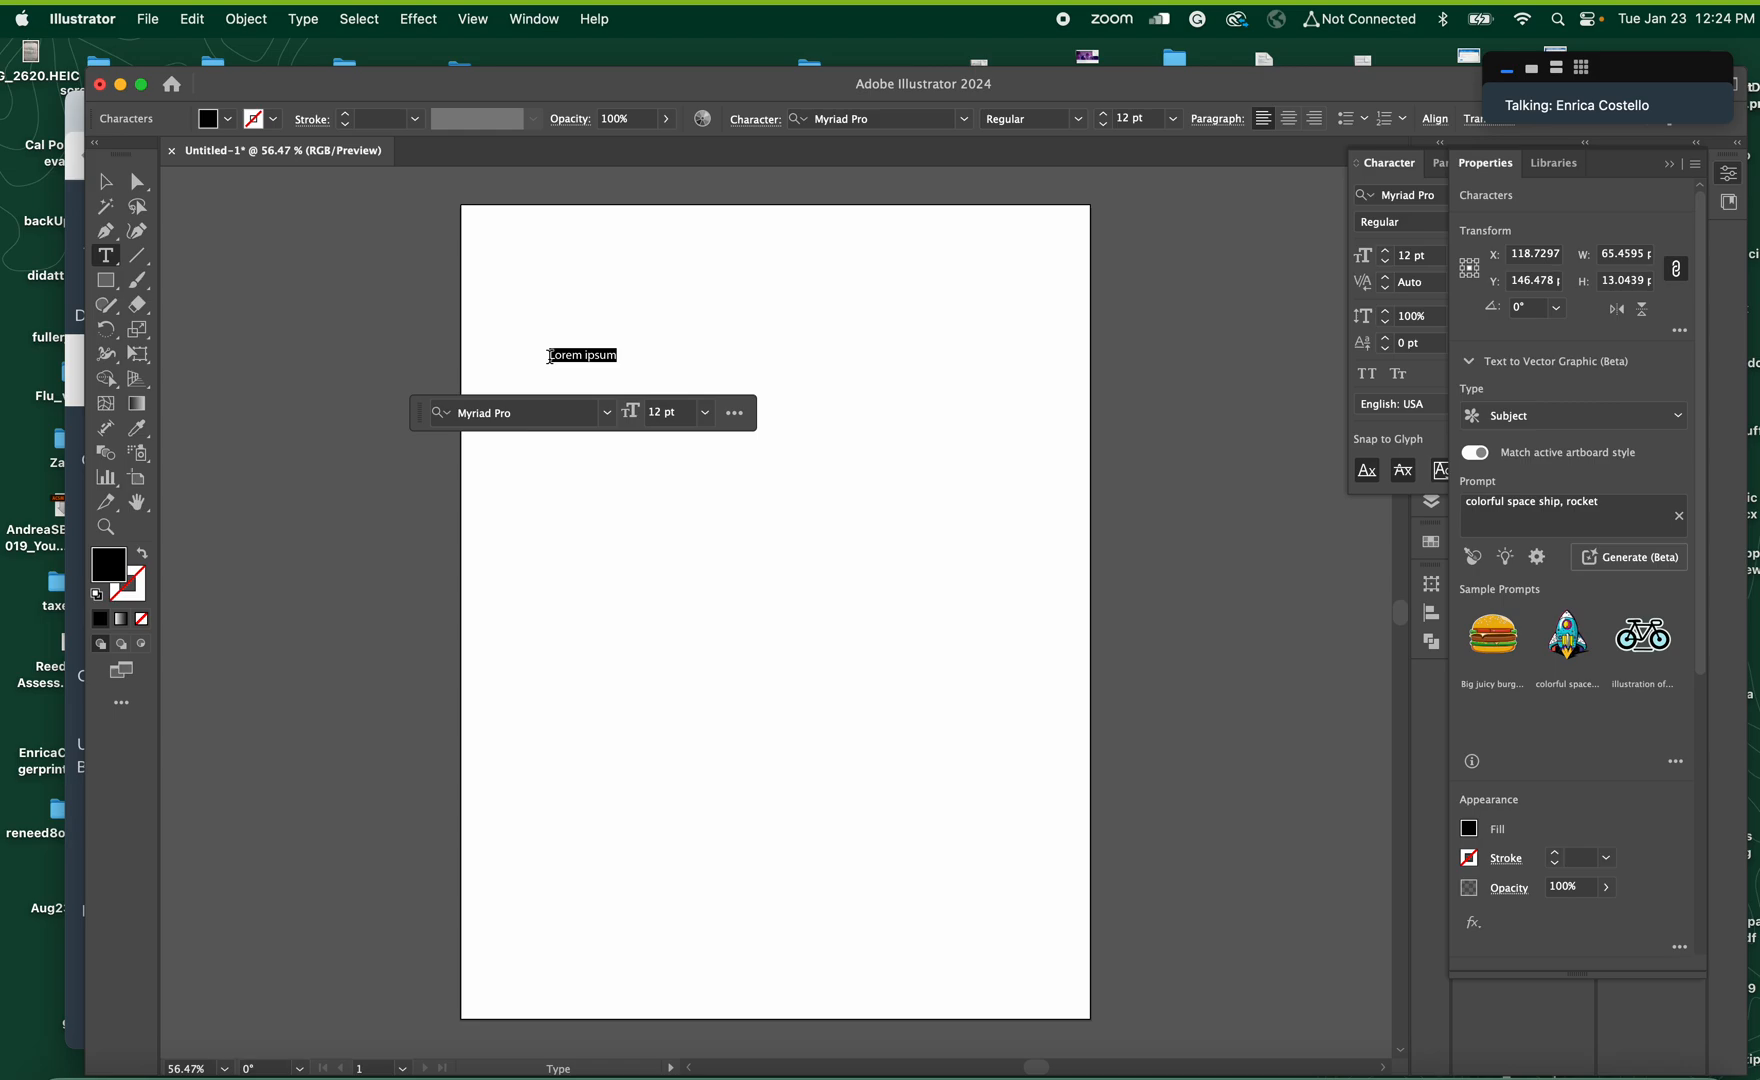
{"action": "type", "text": "Enrica L"}
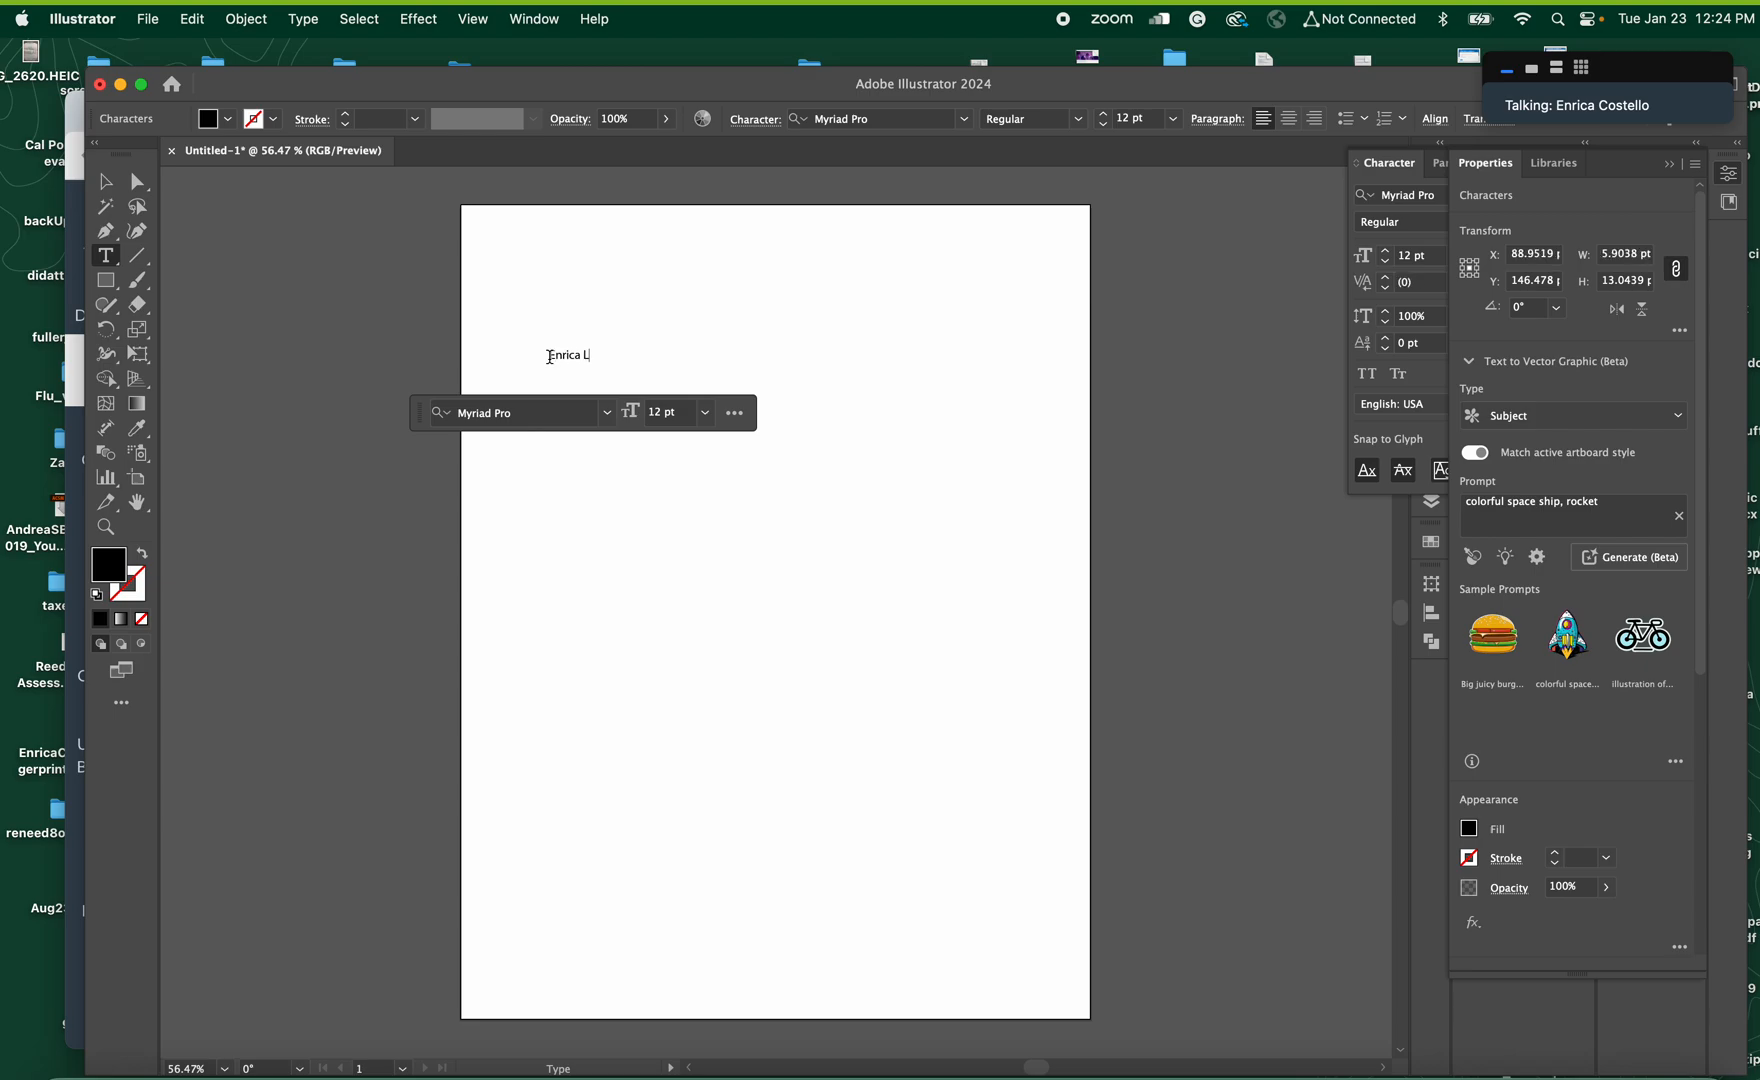
{"action": "type", "text": "ovaglio"}
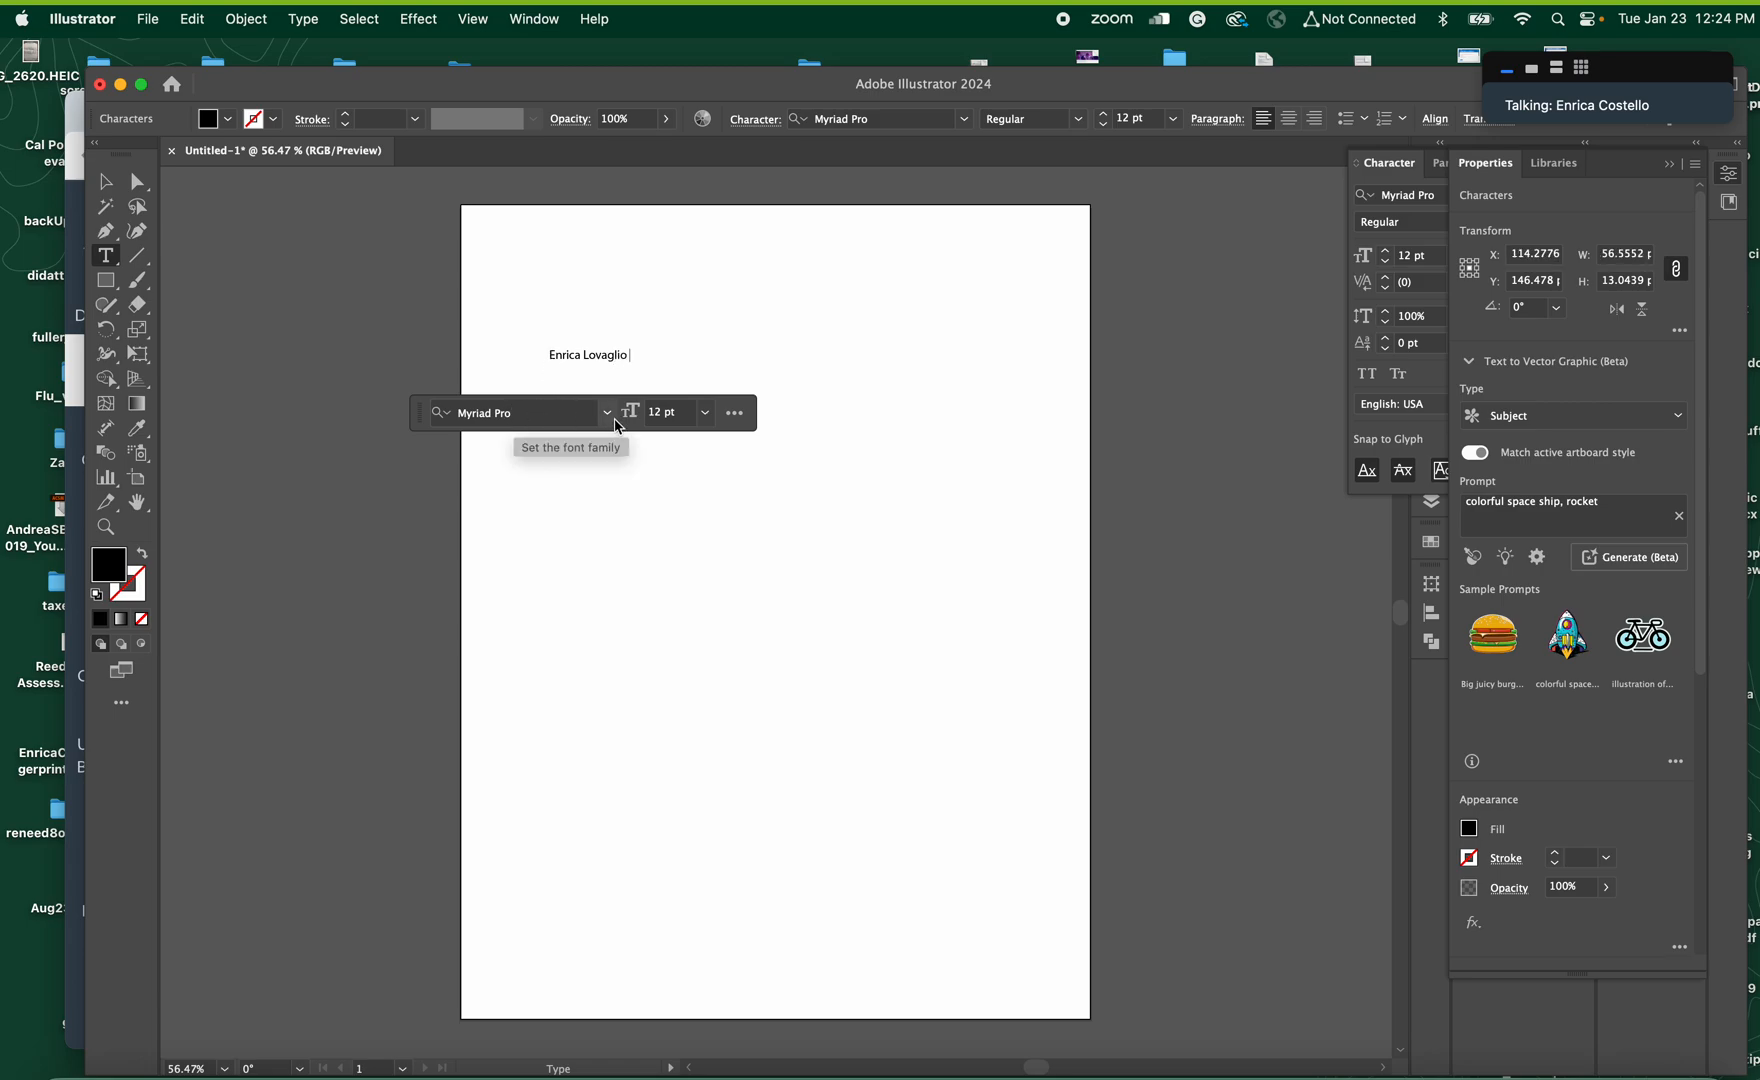
Format the whole name text in Avenir Book, trying 18 pt and settling on a size of 48 pt
{"action": "triple_click", "coordinate": [598, 352]}
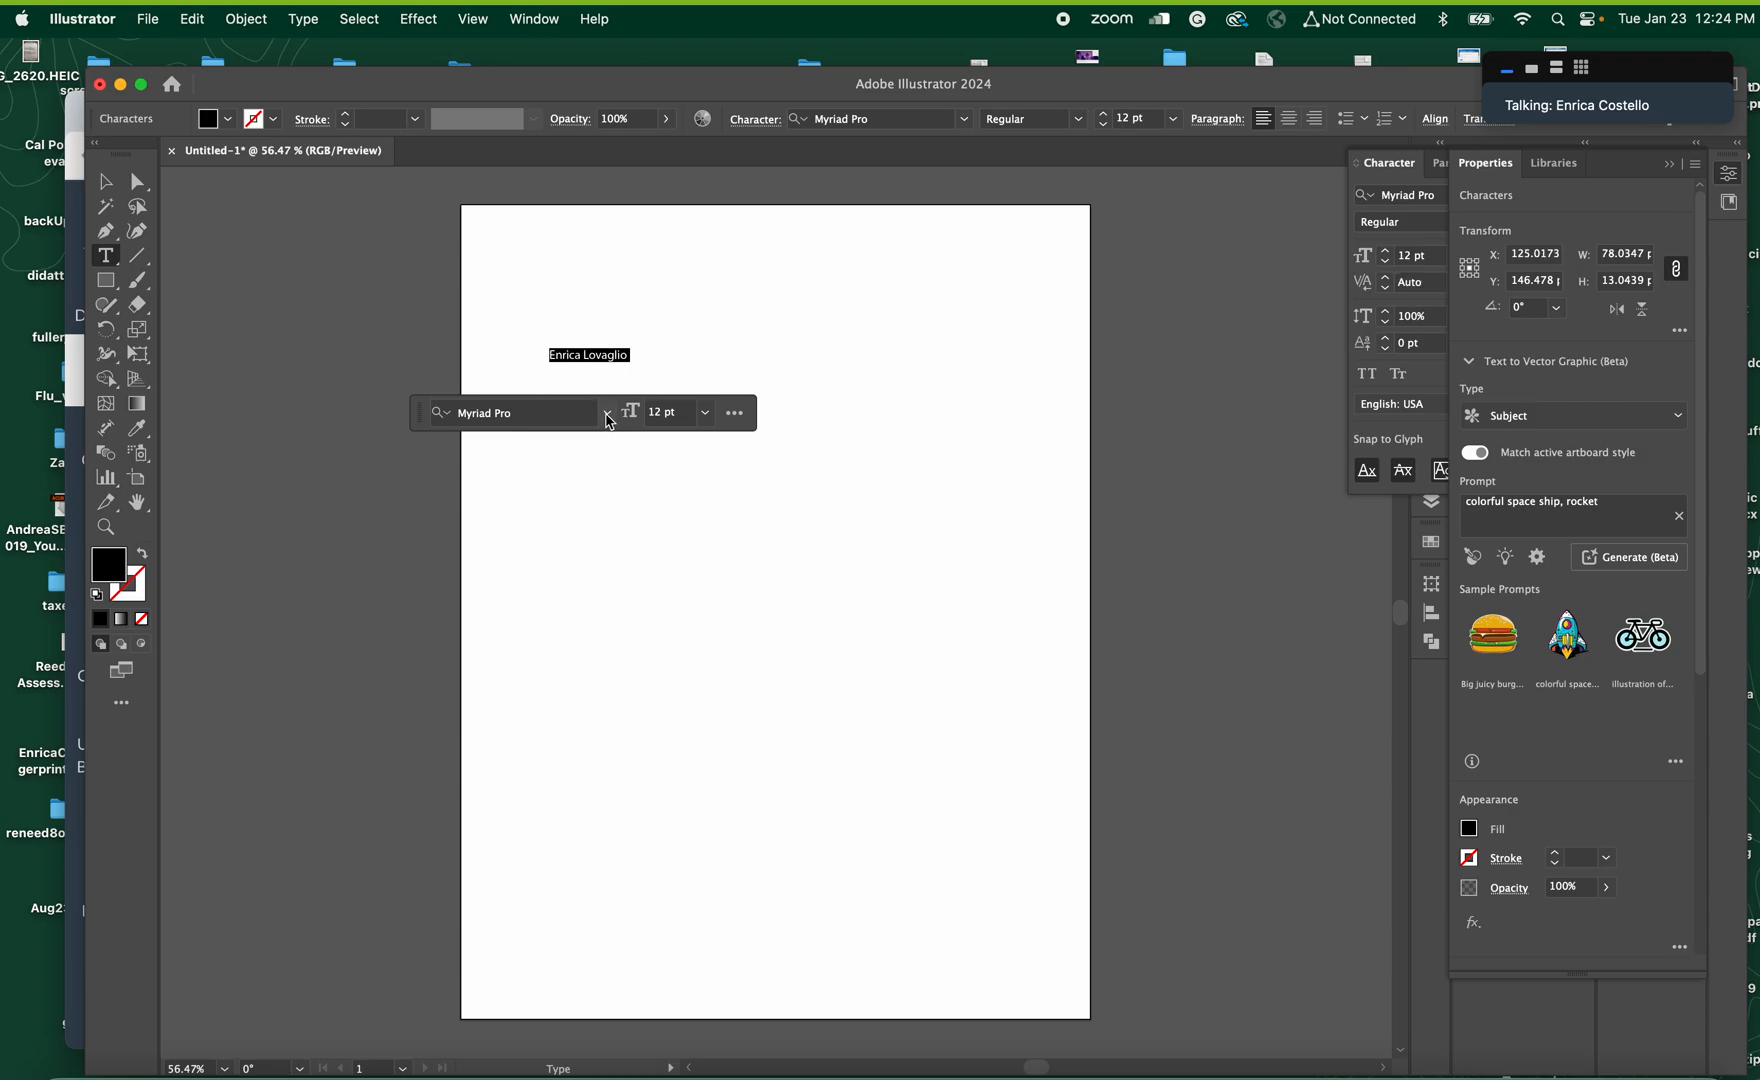
{"action": "left_click", "coordinate": [556, 413]}
{"action": "type", "text": "aveni"}
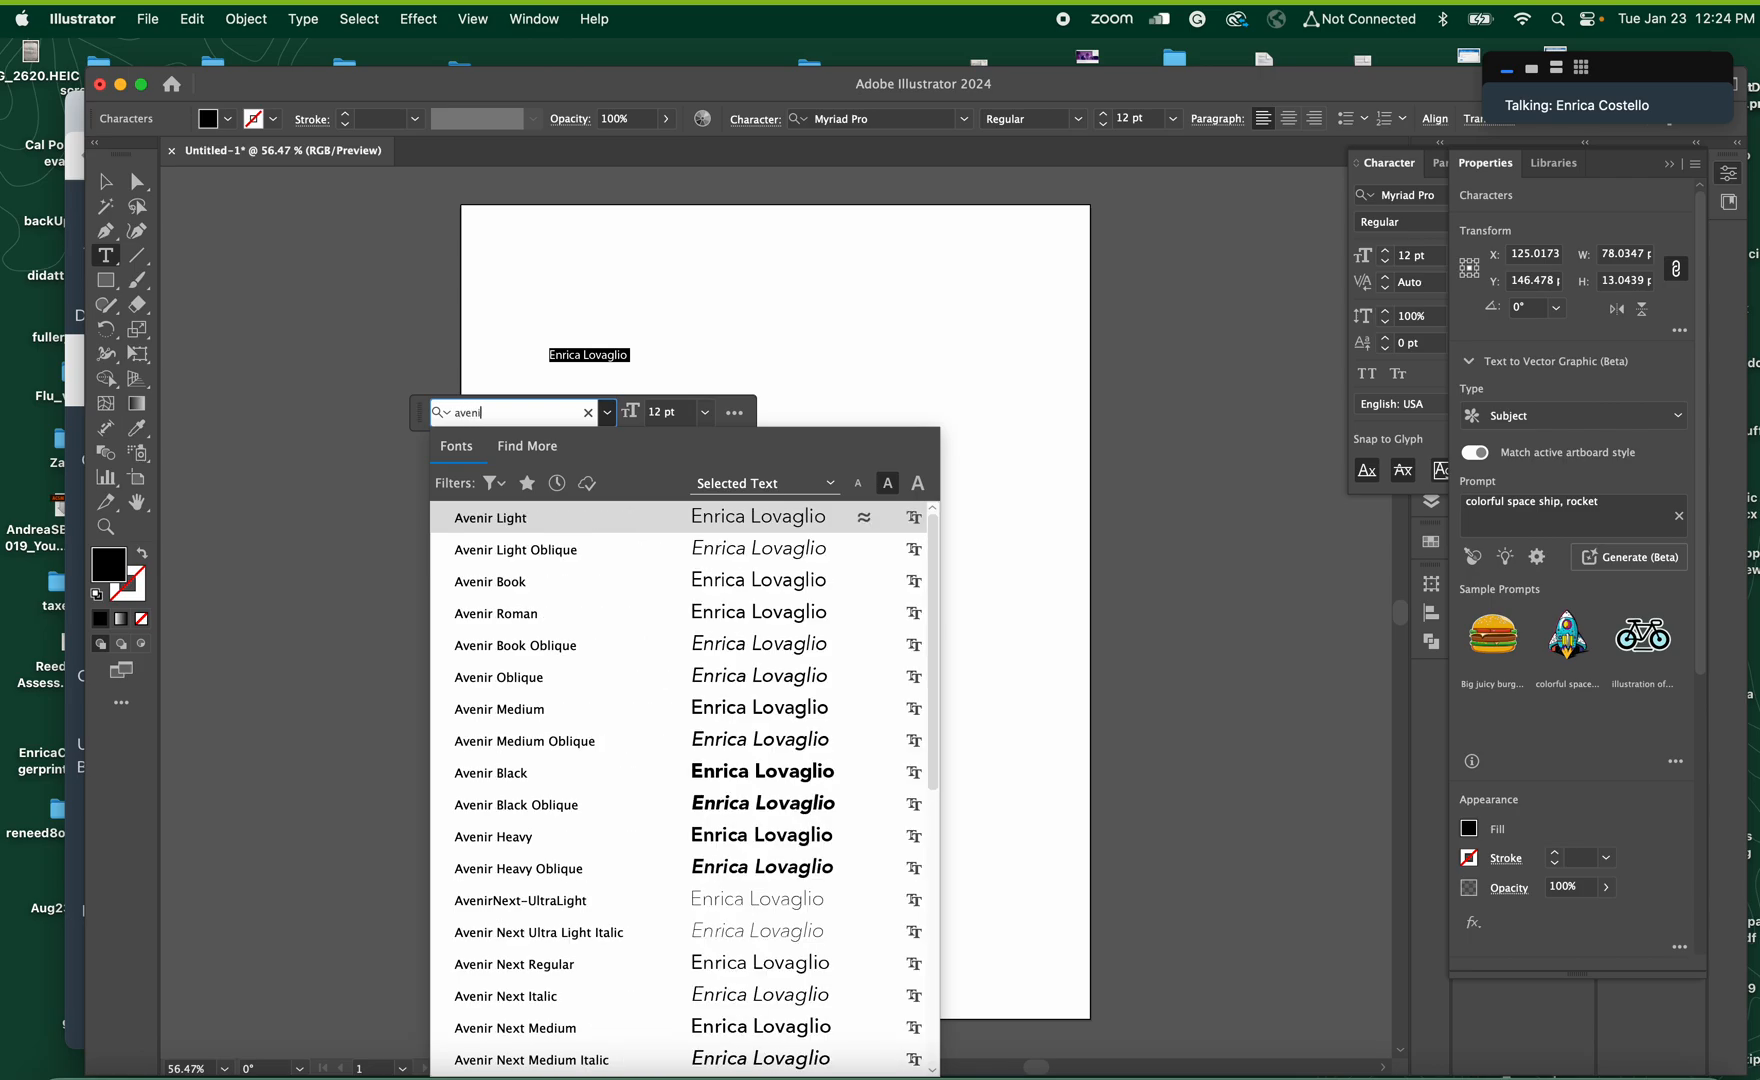
{"action": "left_click", "coordinate": [535, 581]}
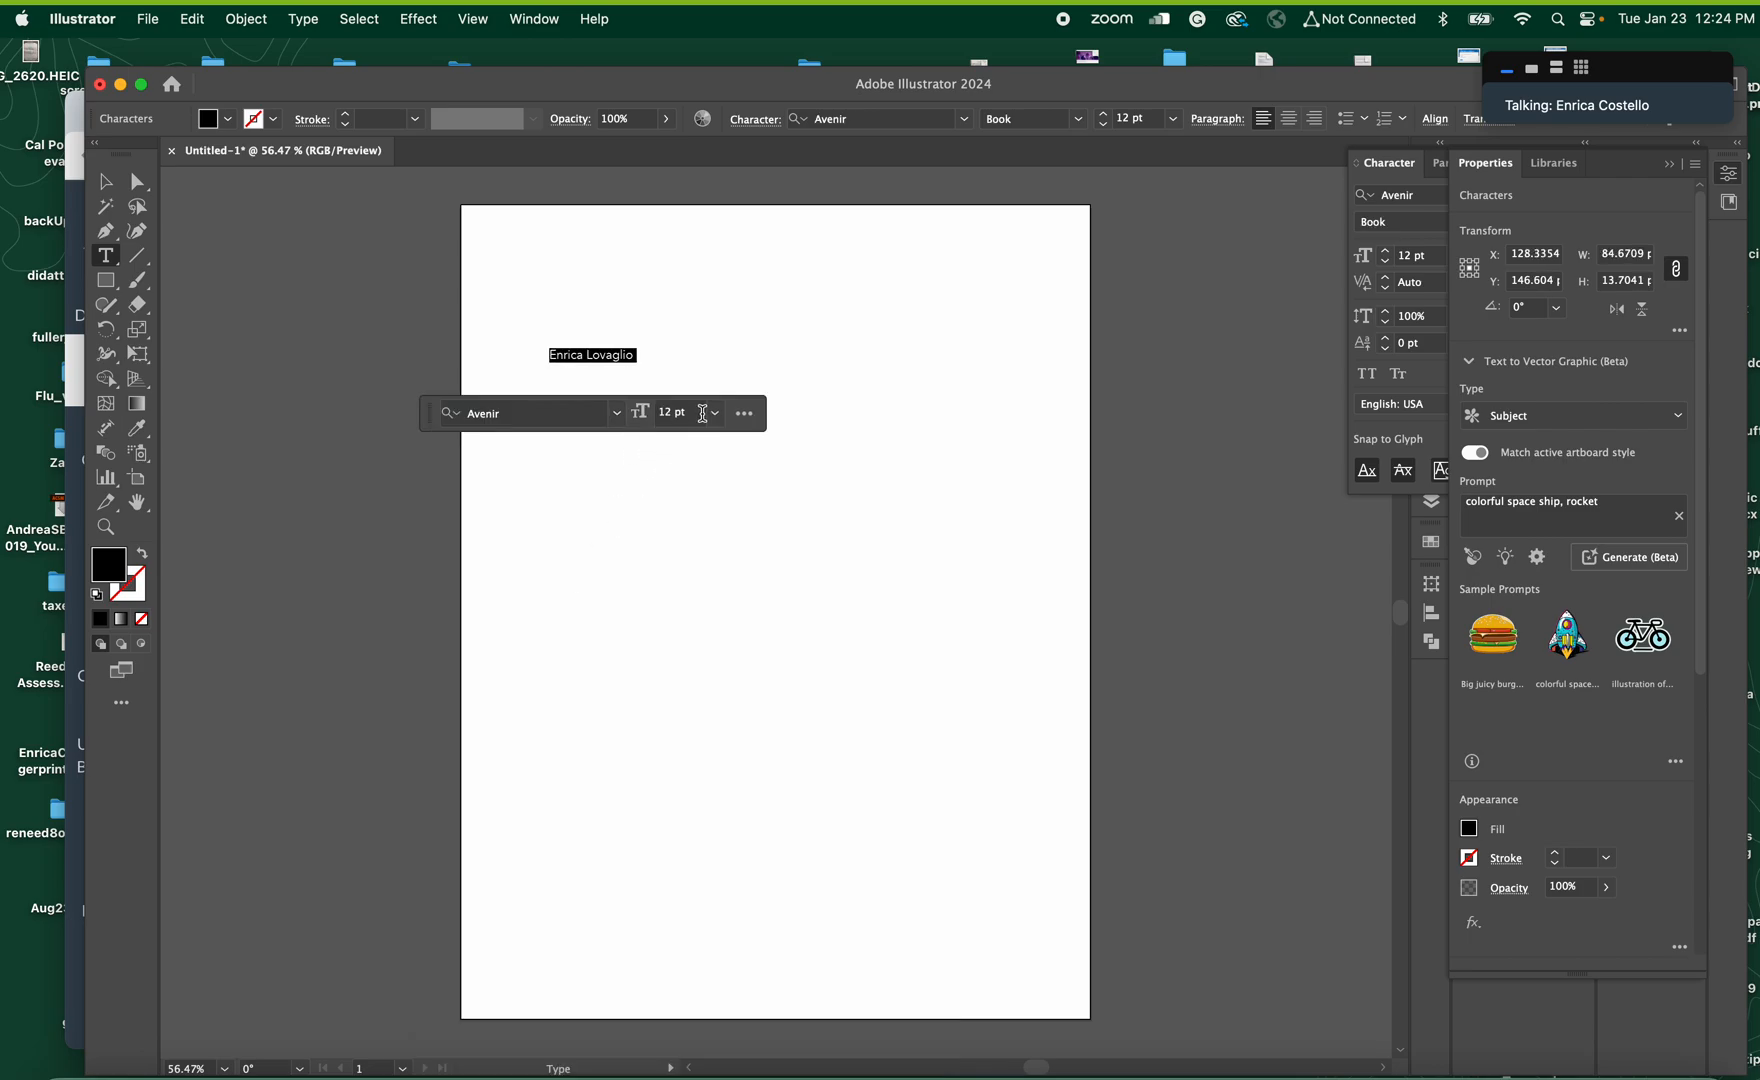
{"action": "left_click", "coordinate": [714, 413]}
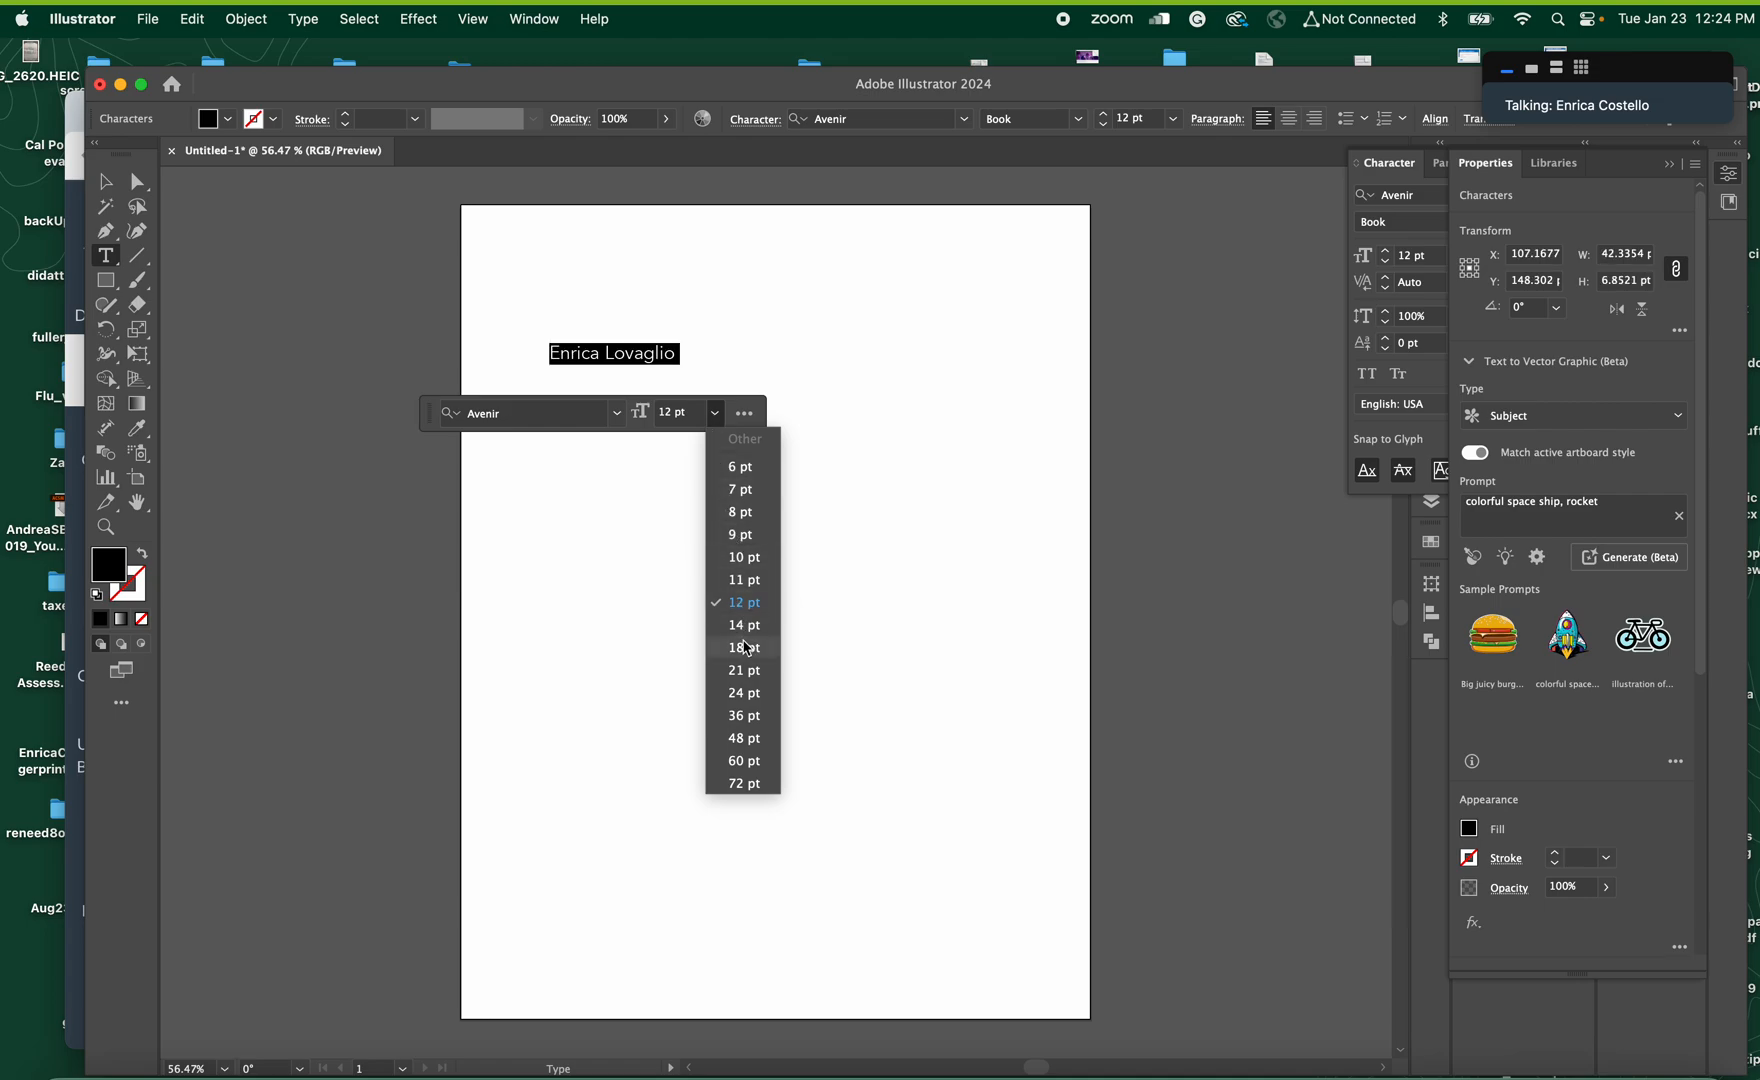
{"action": "left_click", "coordinate": [745, 648]}
{"action": "left_click", "coordinate": [739, 418]}
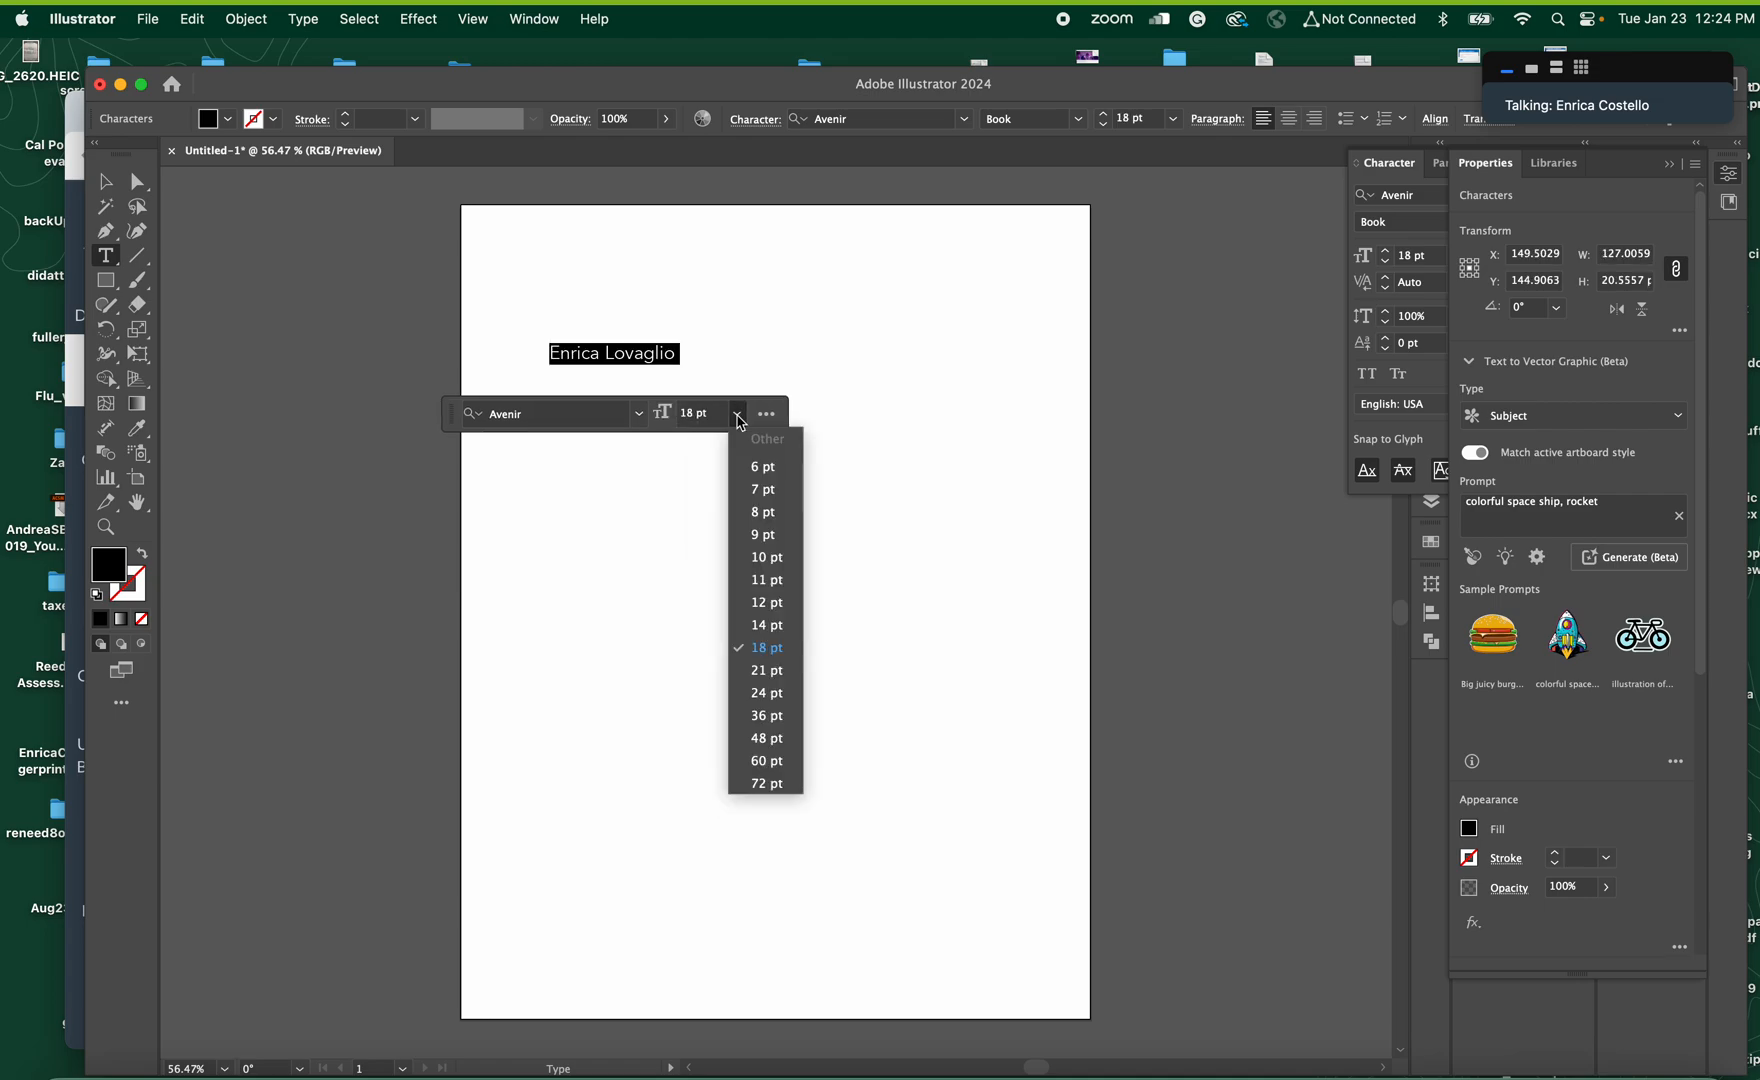
{"action": "left_click", "coordinate": [767, 738]}
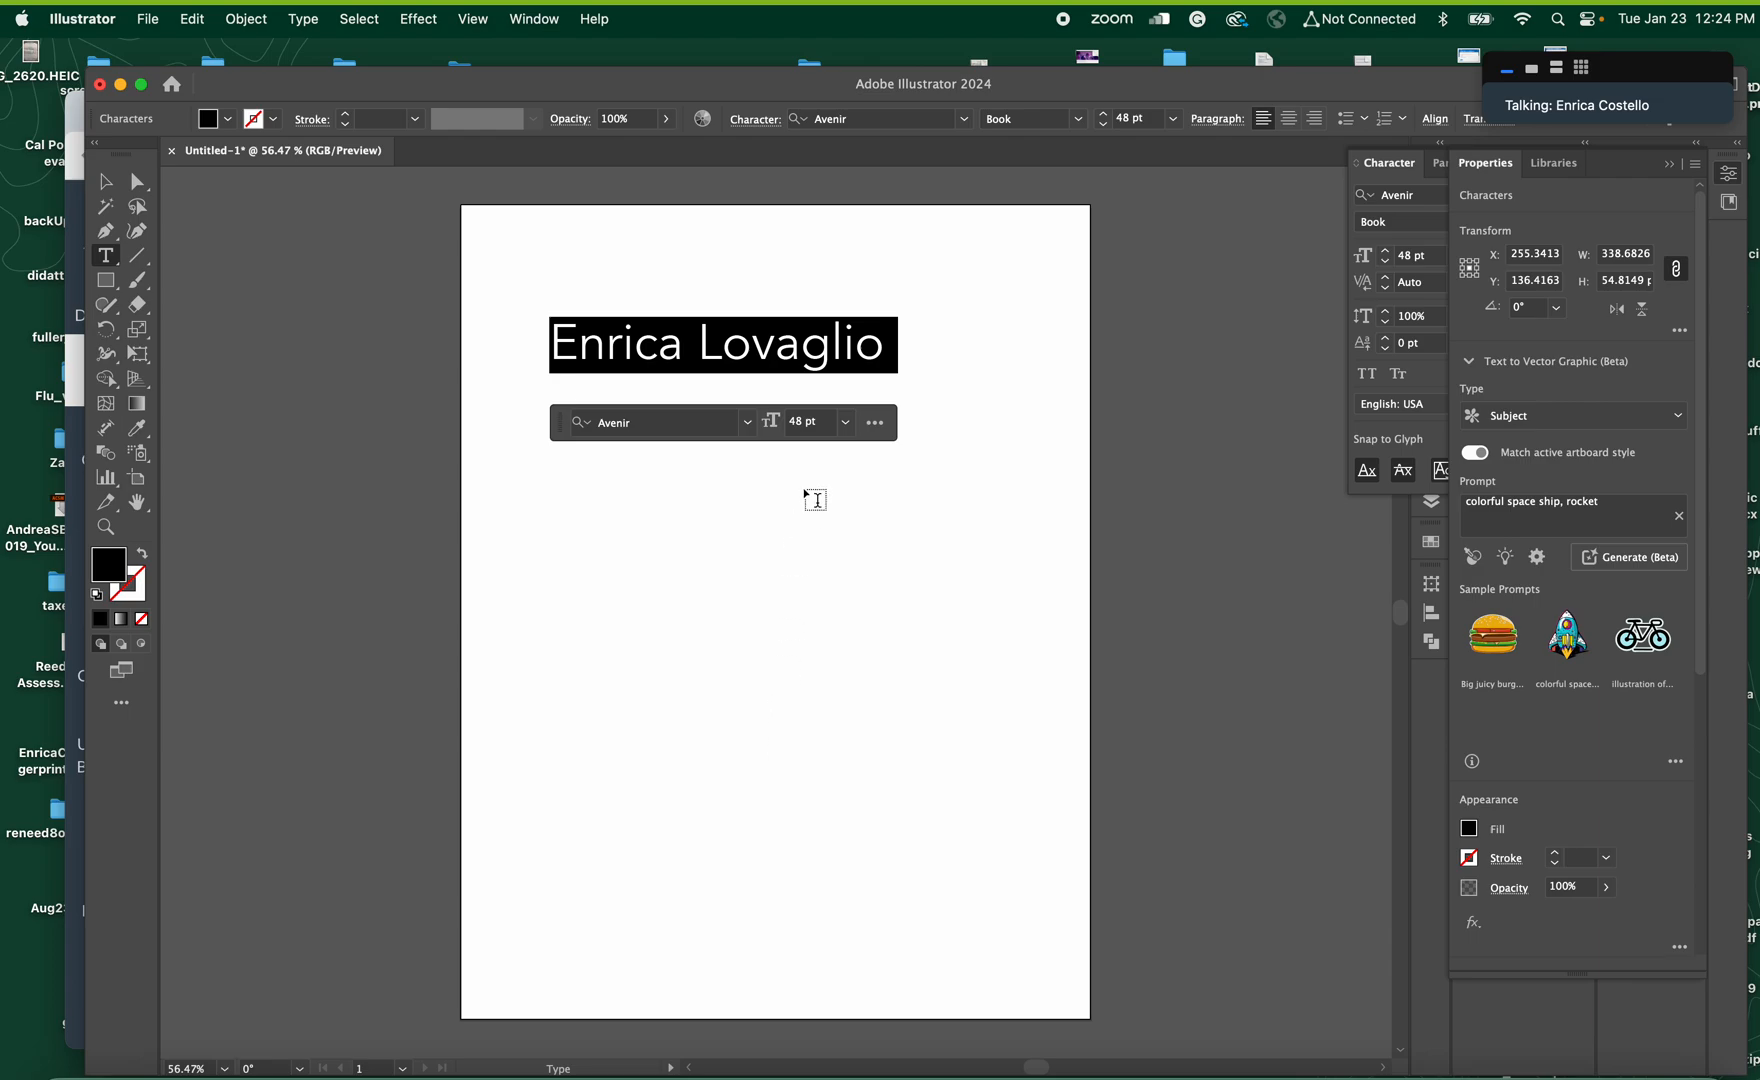
Check the extra options of the contextual task bar, then move the name text about 64 pt right and 18 pt down
{"action": "left_click", "coordinate": [875, 422]}
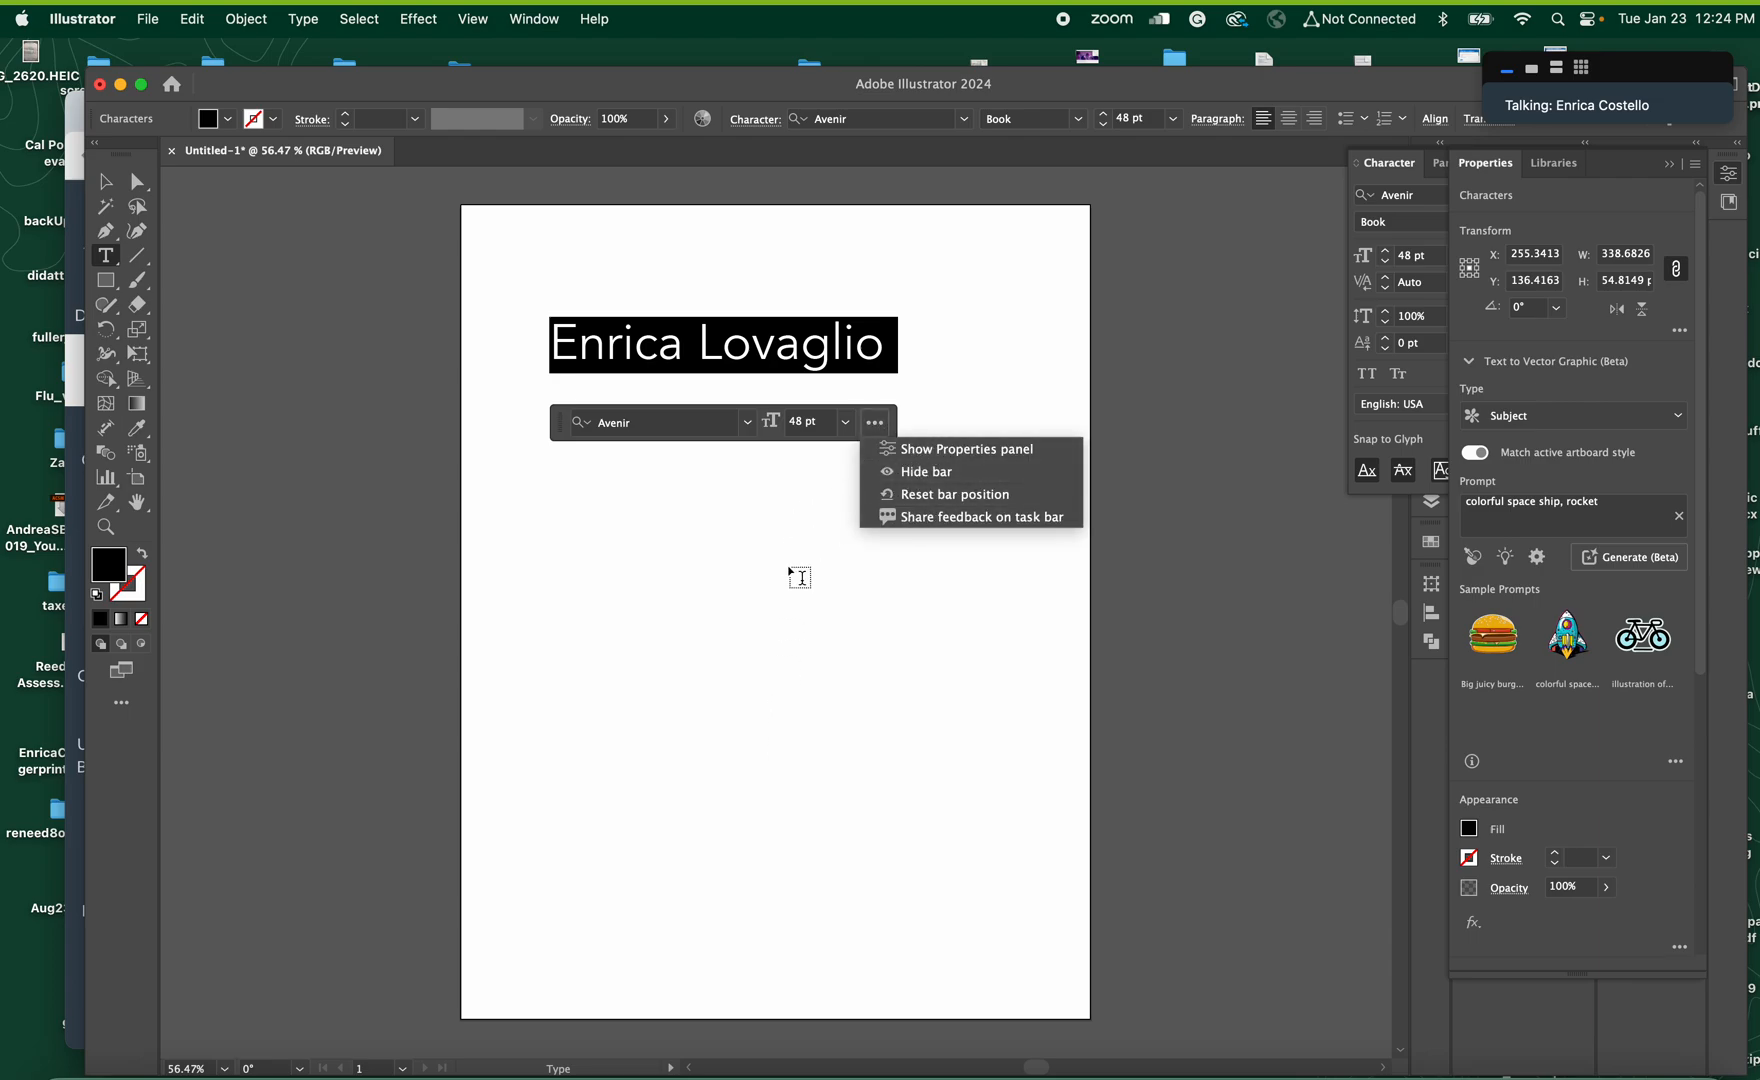
{"action": "left_click", "coordinate": [110, 183]}
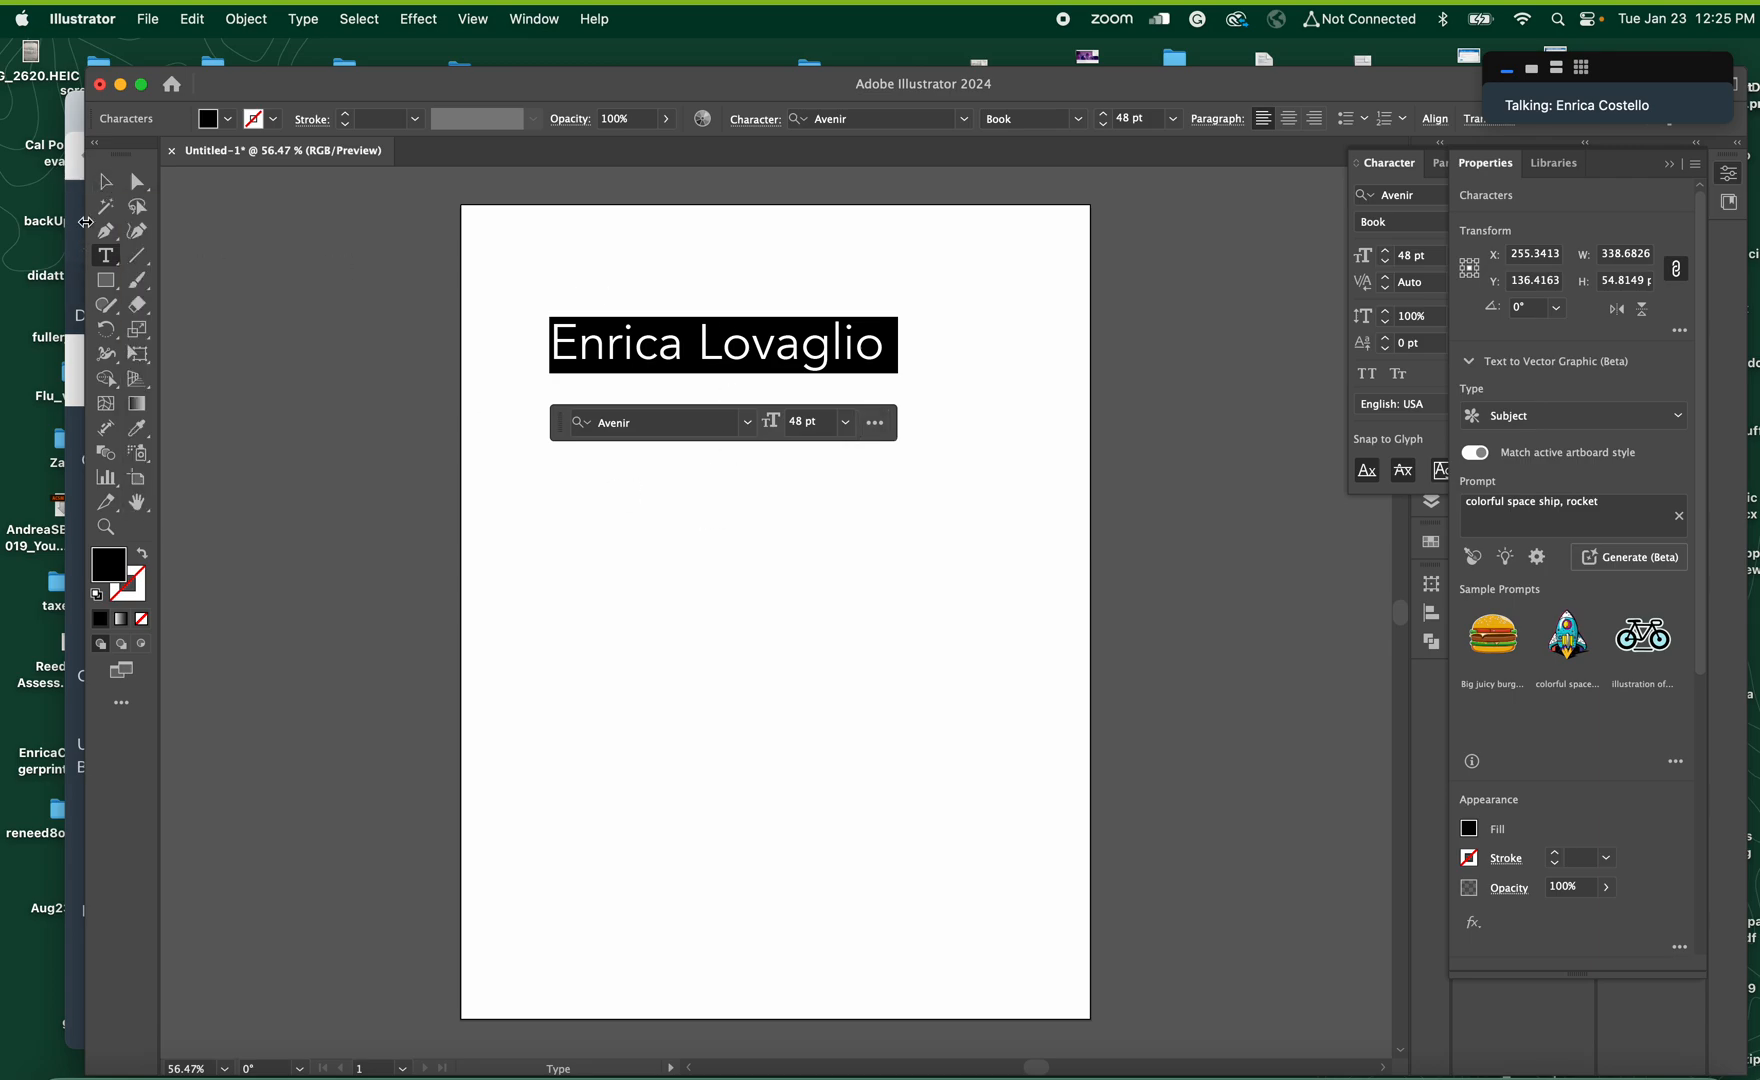
{"action": "left_click", "coordinate": [106, 182]}
{"action": "left_click_drag", "start_coordinate": [652, 366], "coordinate": [741, 376]}
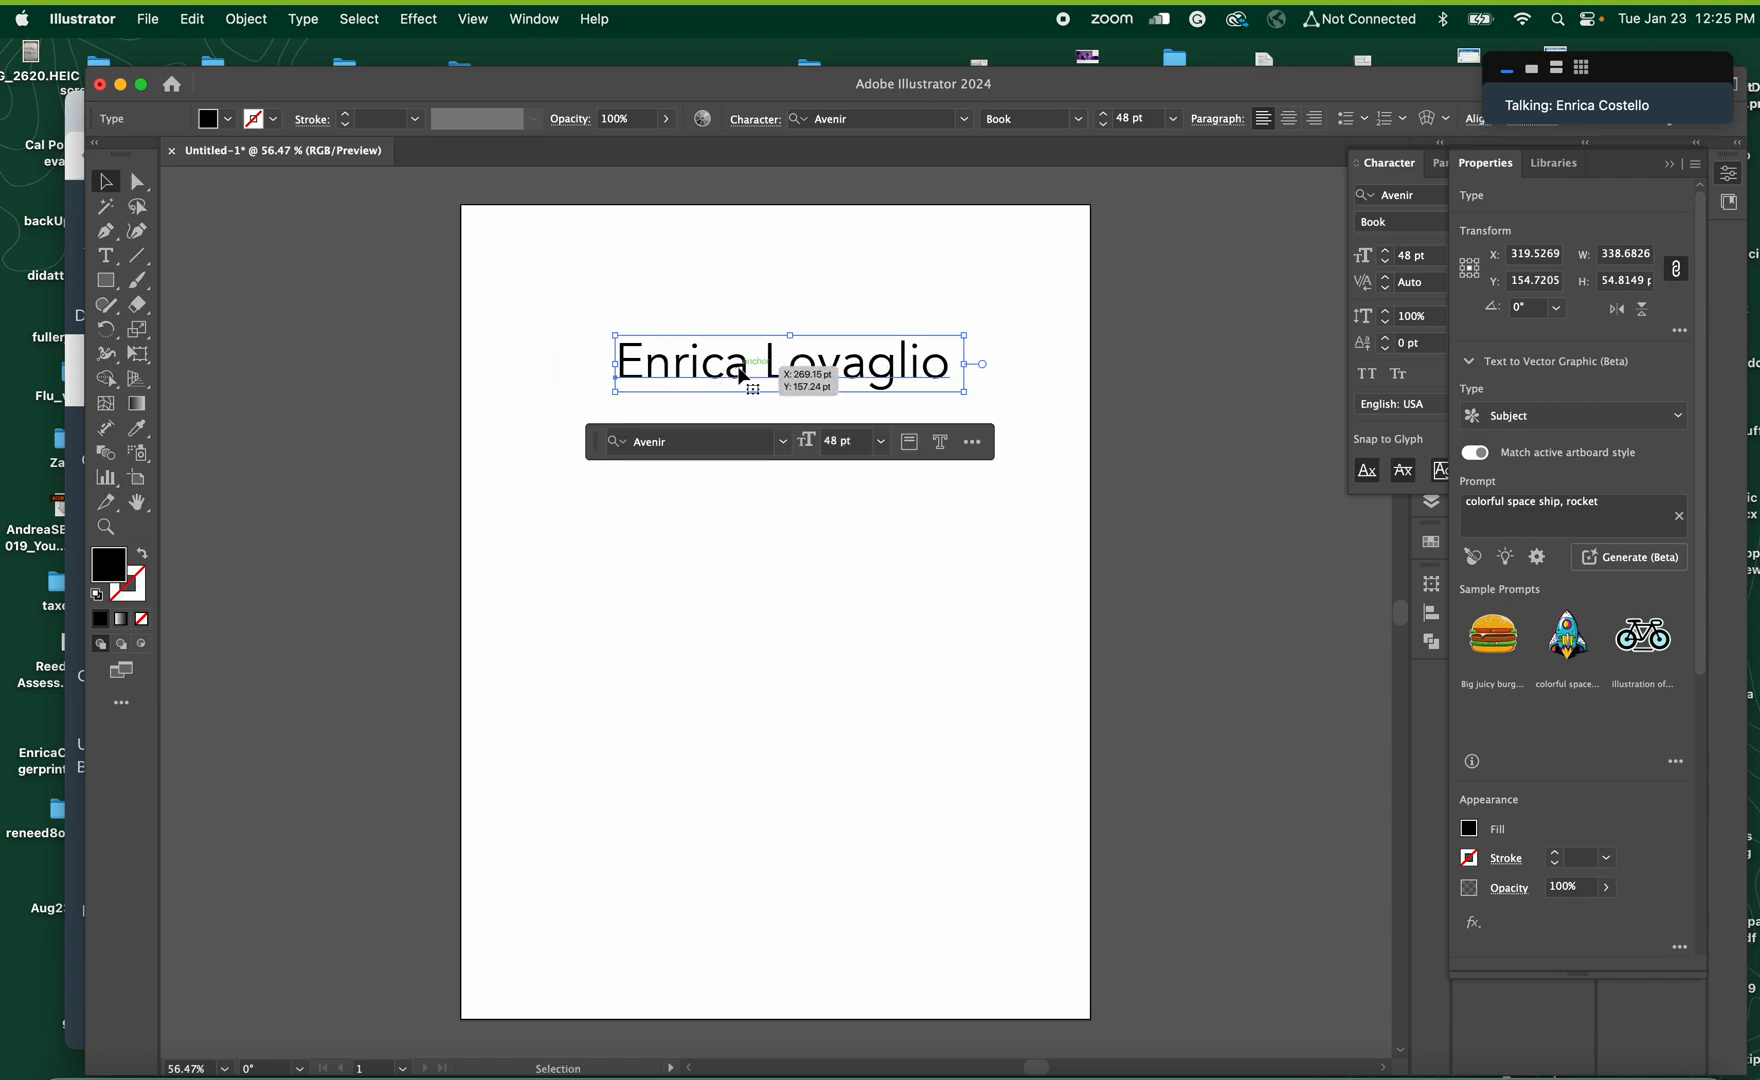
Change the font of the whole name text to Arial Black
{"action": "double_click", "coordinate": [741, 376]}
{"action": "left_click", "coordinate": [678, 442]}
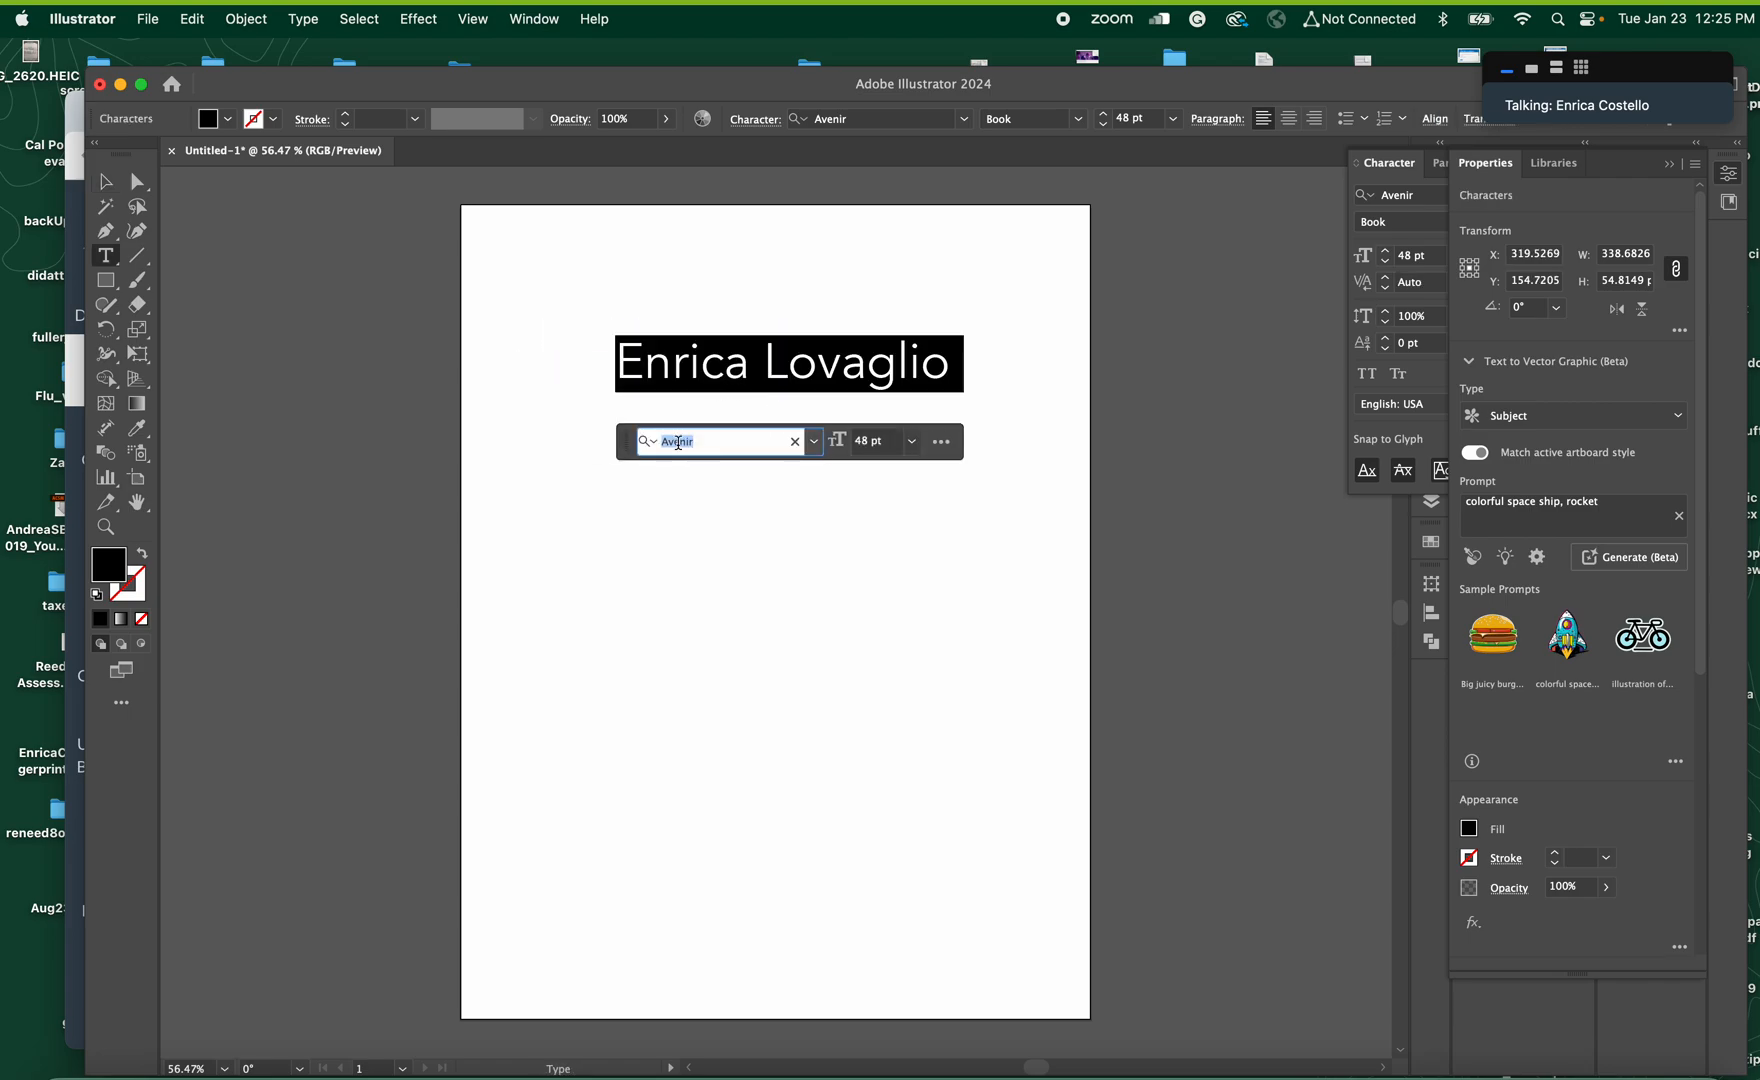
{"action": "type", "text": "arial"}
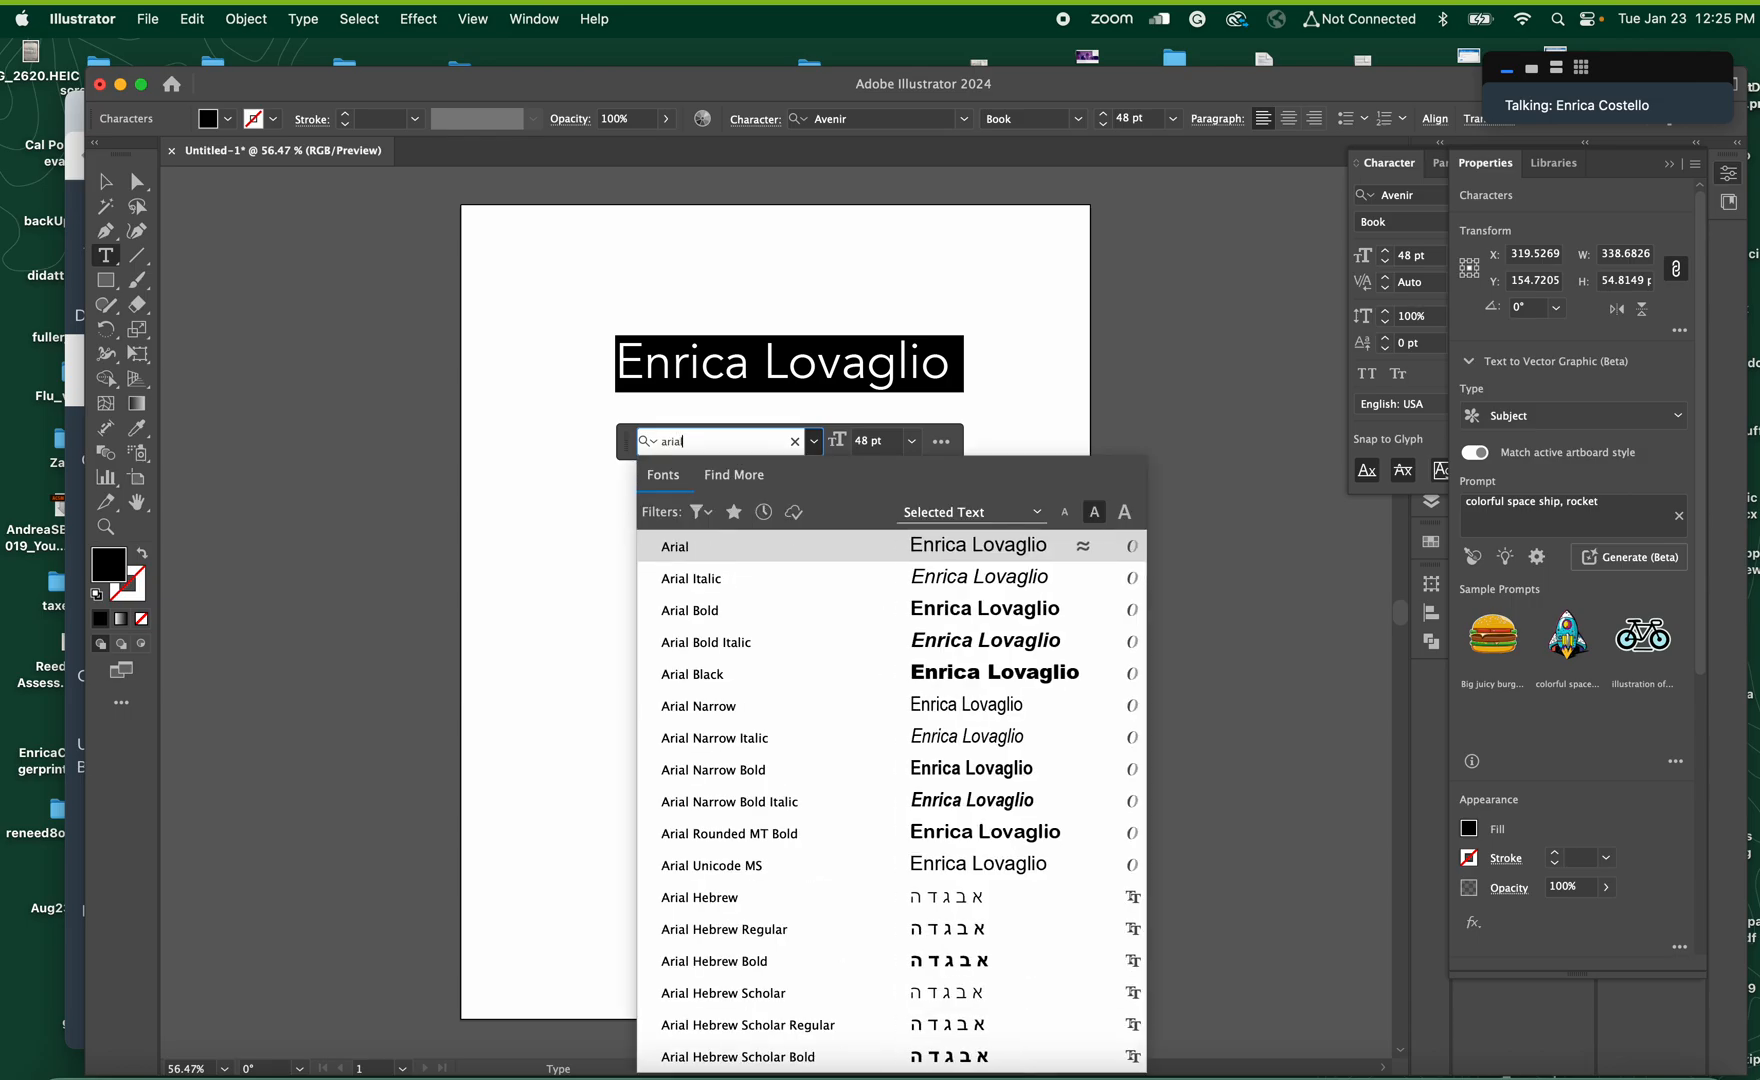
{"action": "left_click", "coordinate": [694, 676]}
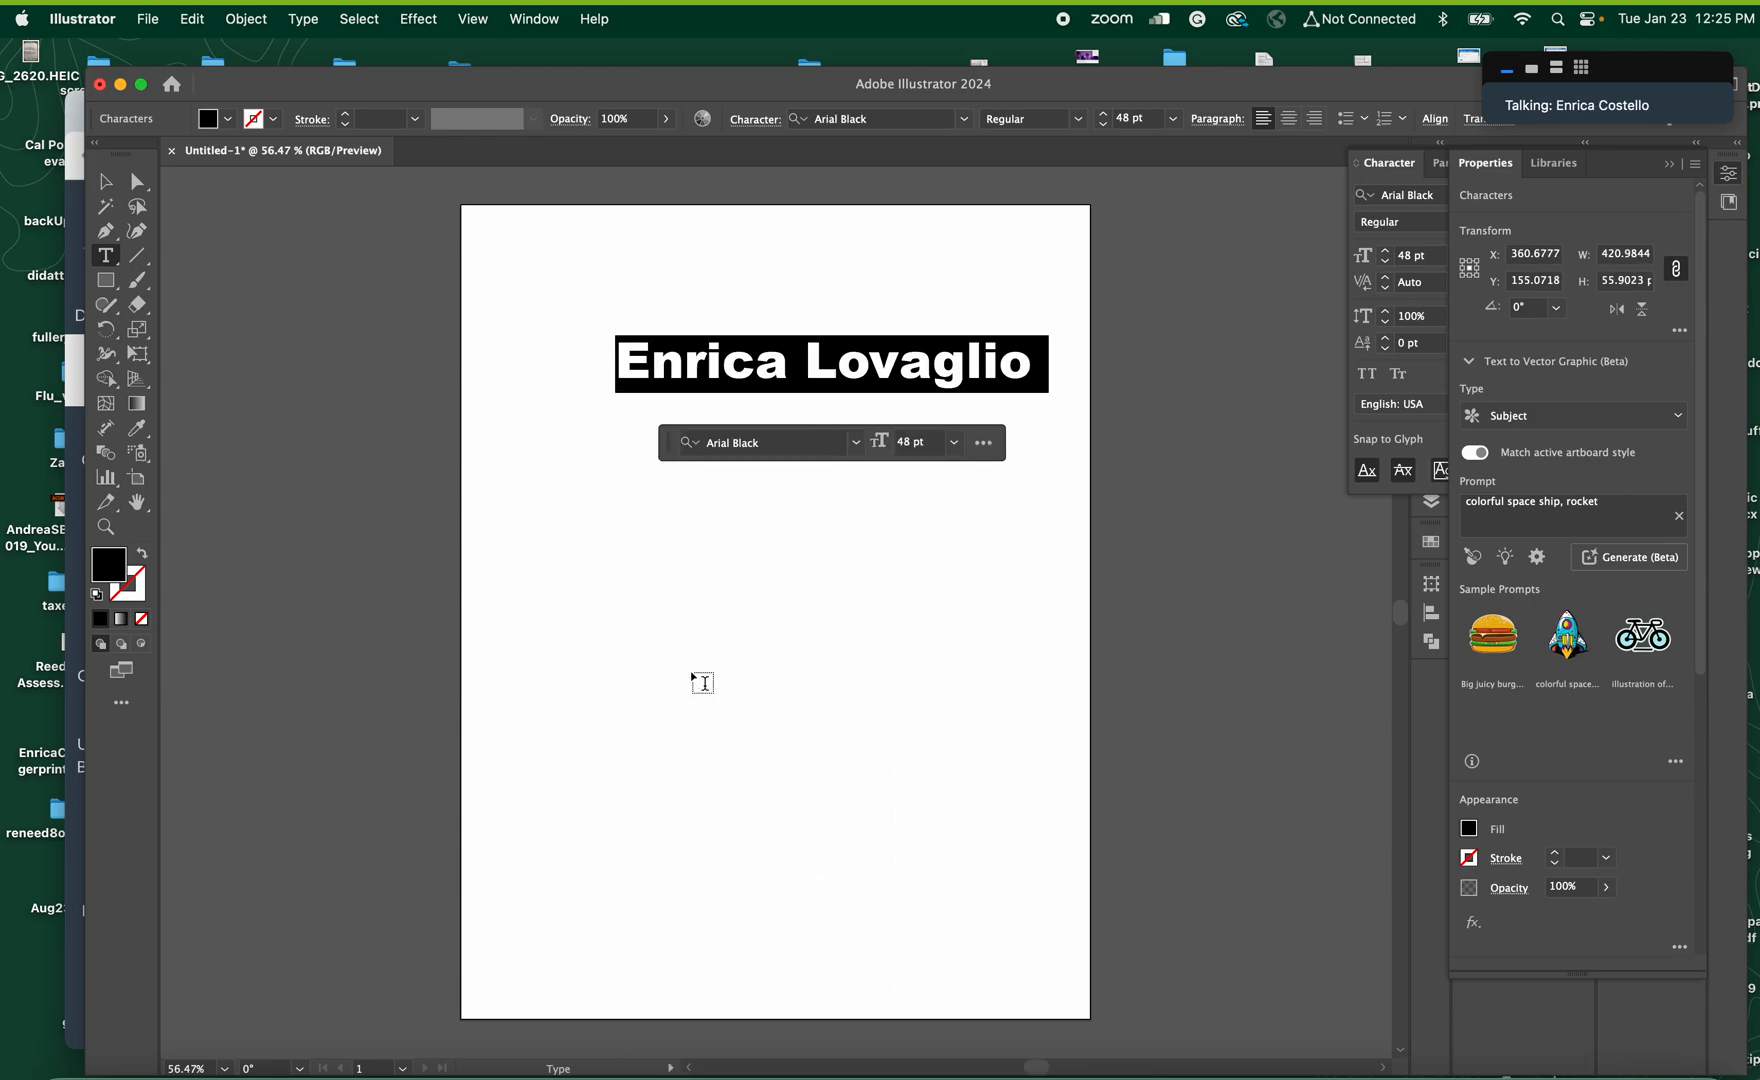
Nudge the name text 40 pt to the left with the Selection tool active
{"action": "left_click", "coordinate": [103, 181]}
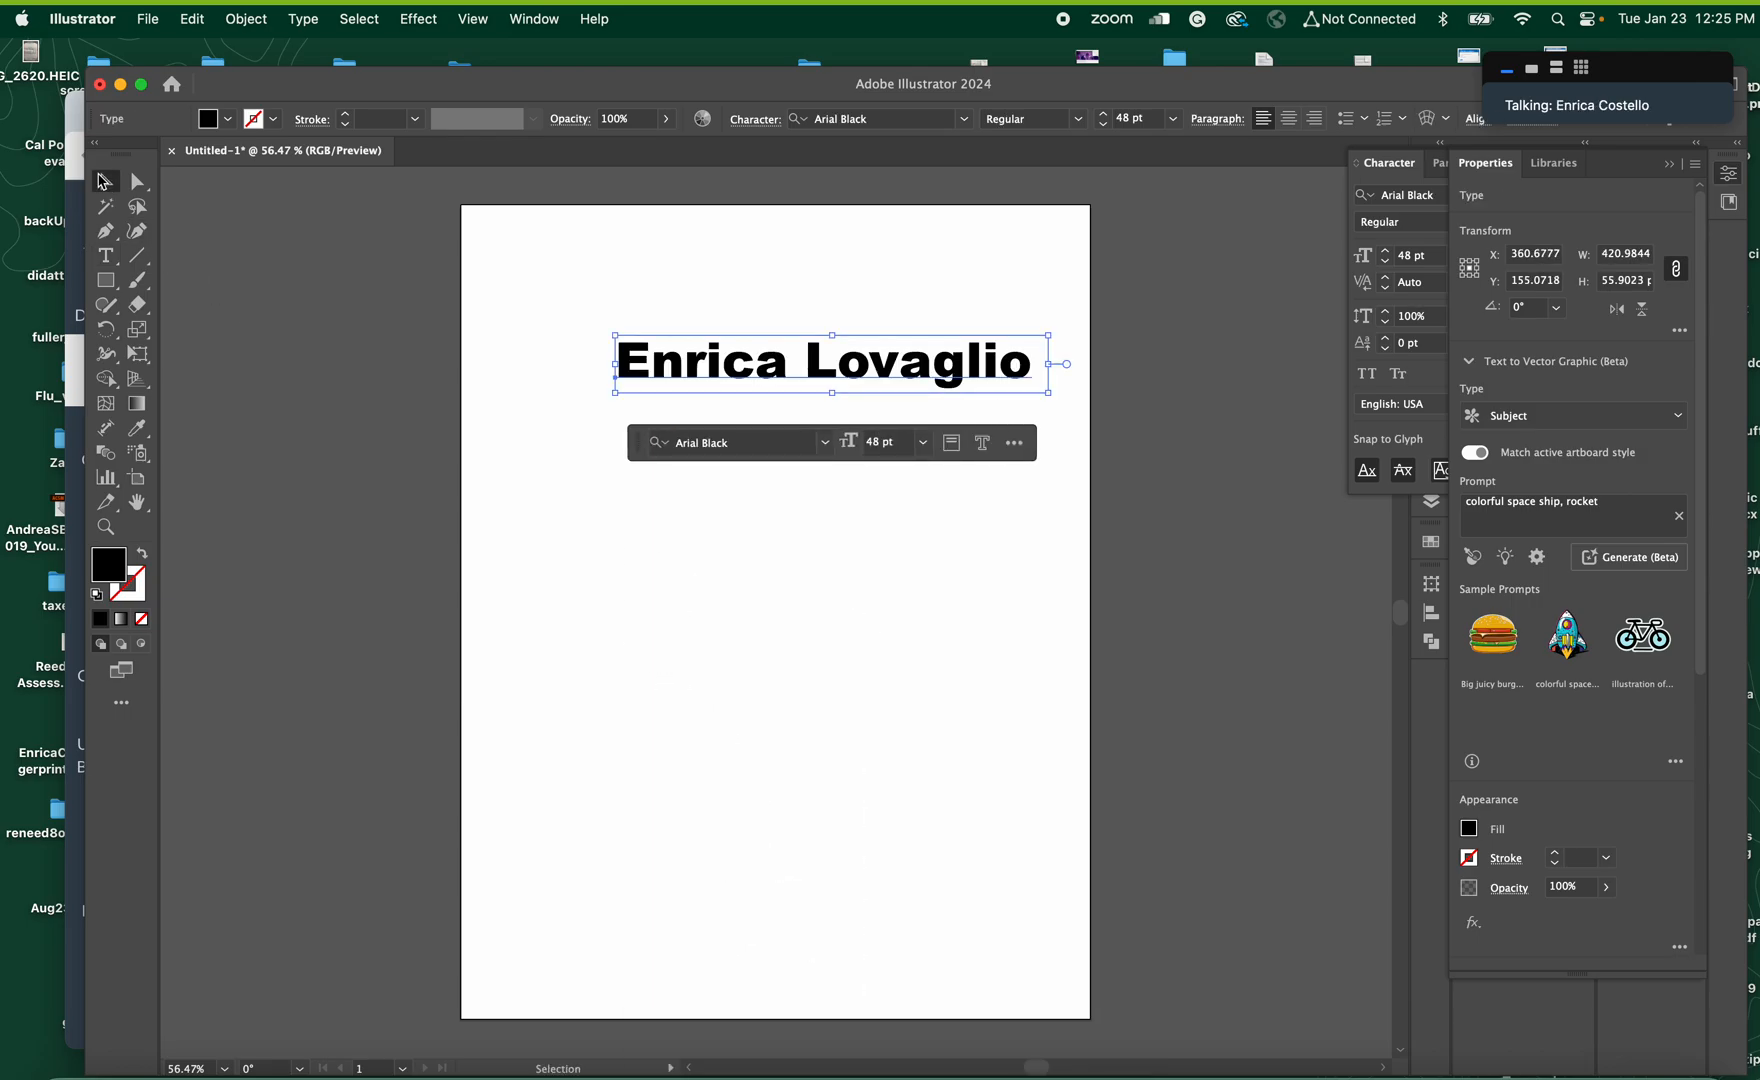
{"action": "key", "text": "shift+Left"}
{"action": "key", "text": "shift+Left"}
{"action": "key", "text": "shift+Left"}
{"action": "key", "text": "shift+Left"}
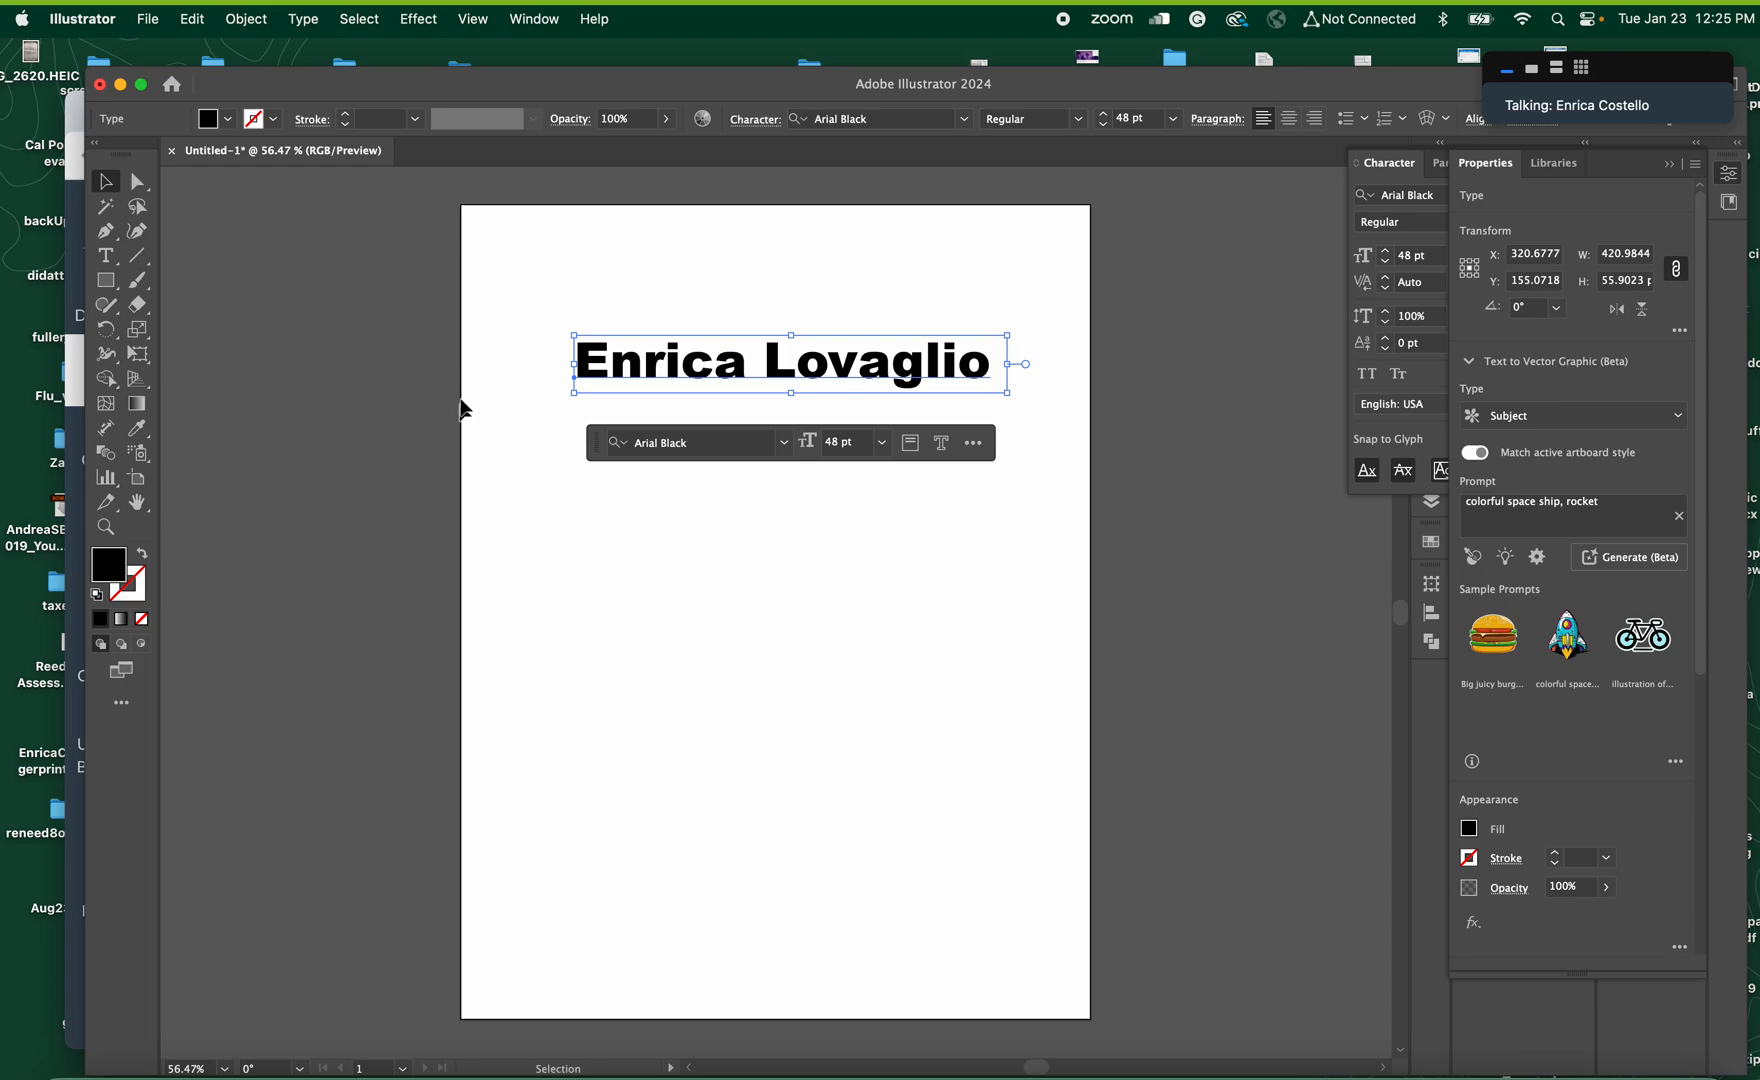
Draw a rectangle about 268 by 188 pt below the name and convert it into a text frame with the Area Type tool
{"action": "key", "text": "m"}
{"action": "left_click_drag", "start_coordinate": [567, 531], "coordinate": [843, 725]}
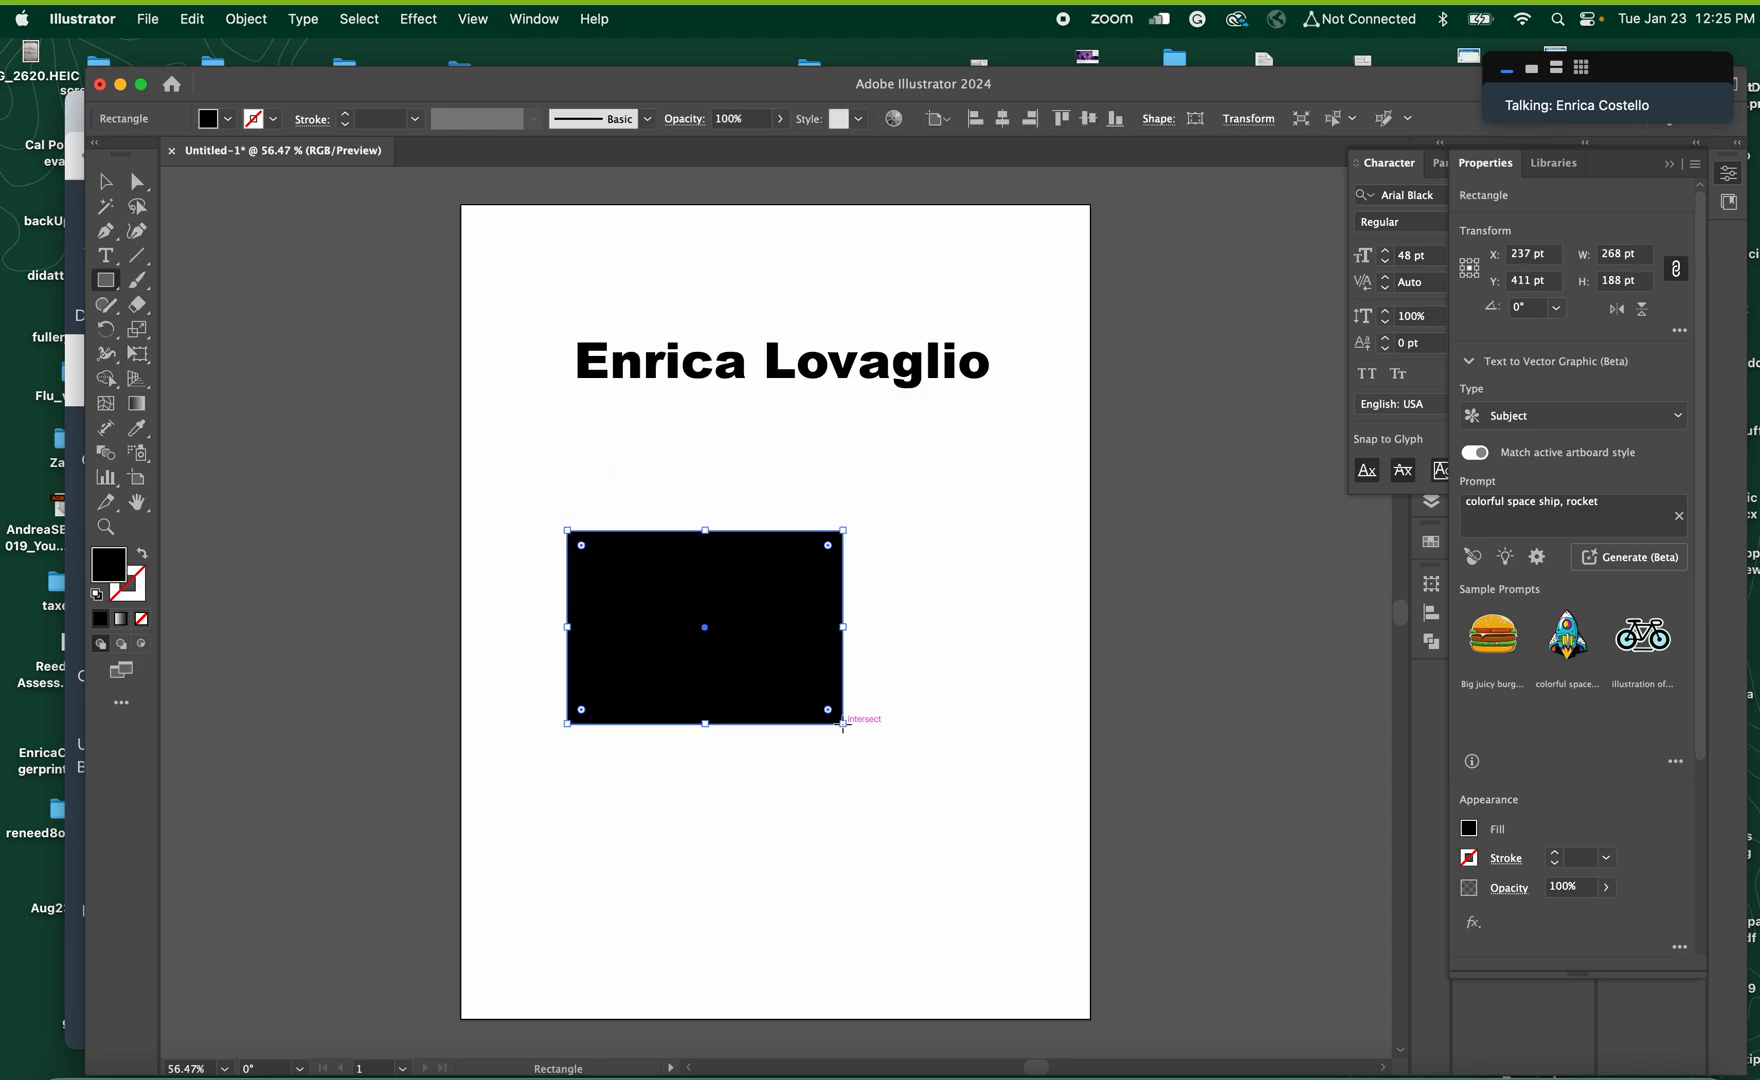
{"action": "left_click_drag", "start_coordinate": [110, 260], "coordinate": [176, 283]}
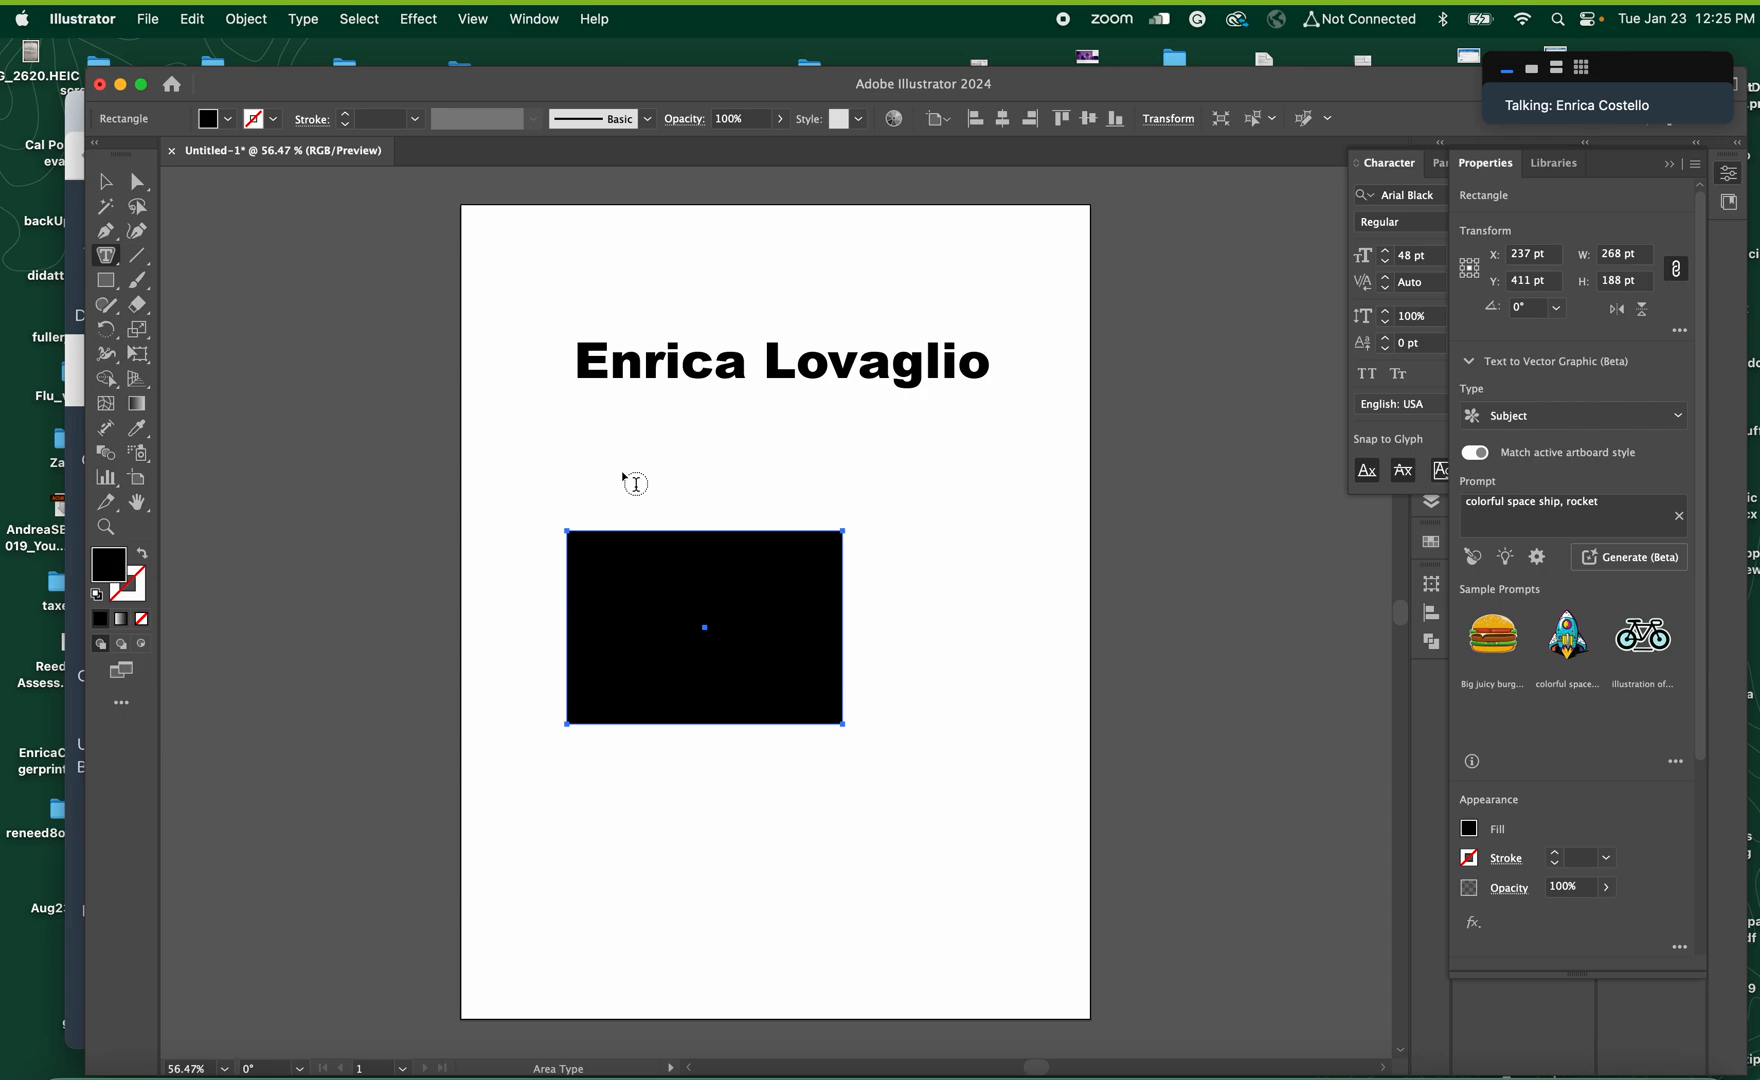
{"action": "left_click", "coordinate": [628, 545]}
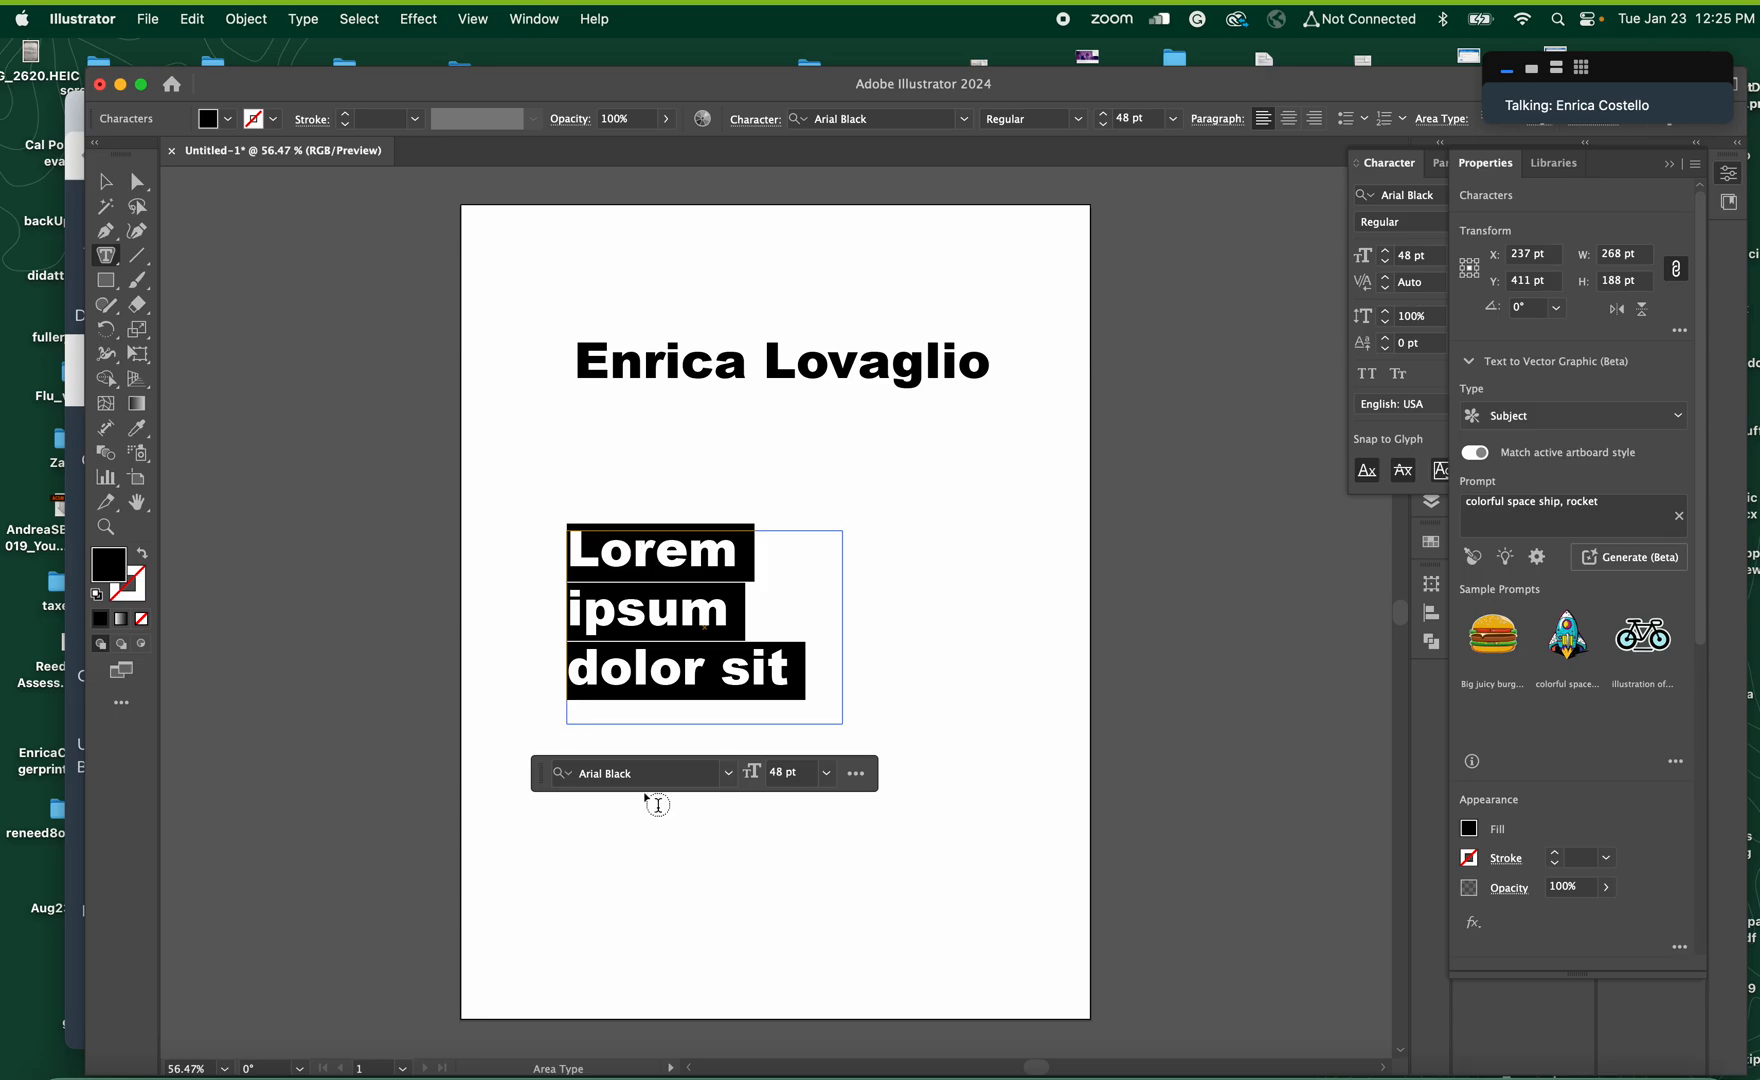
Set the placeholder text in the frame to Futura Medium at 21 pt
{"action": "left_click", "coordinate": [728, 775]}
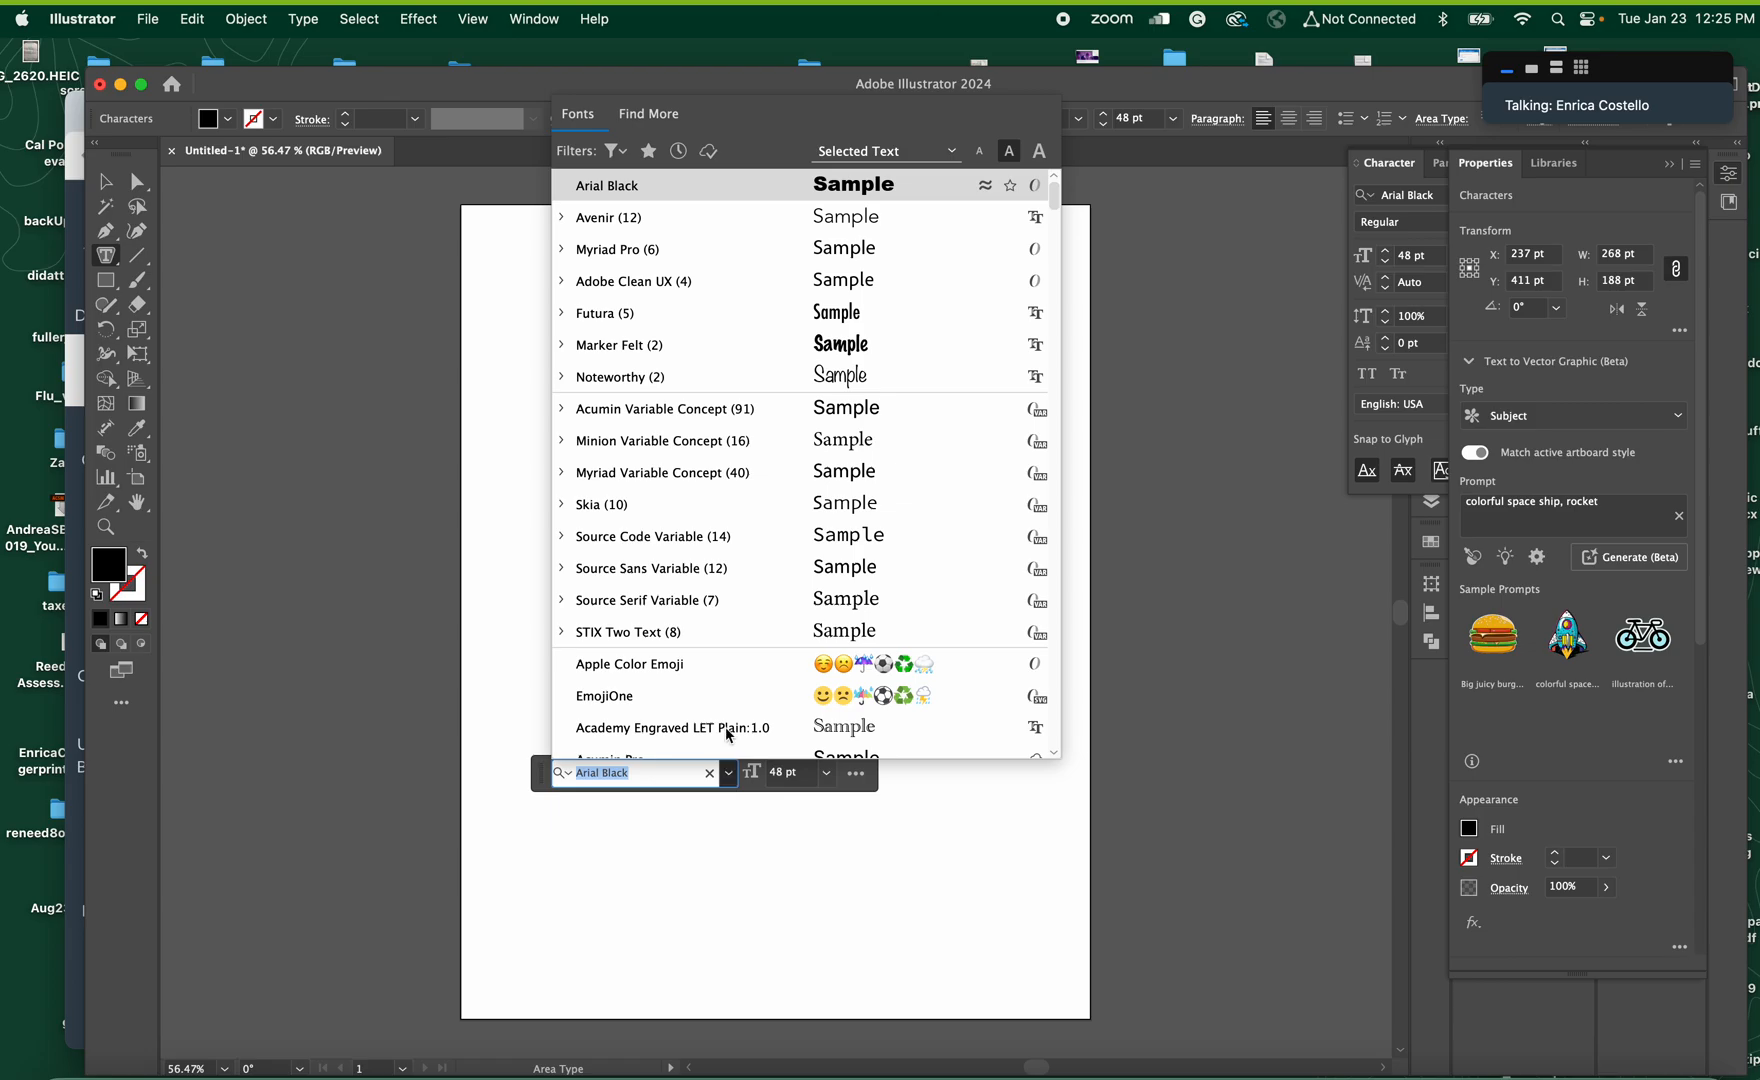
{"action": "left_click", "coordinate": [635, 316]}
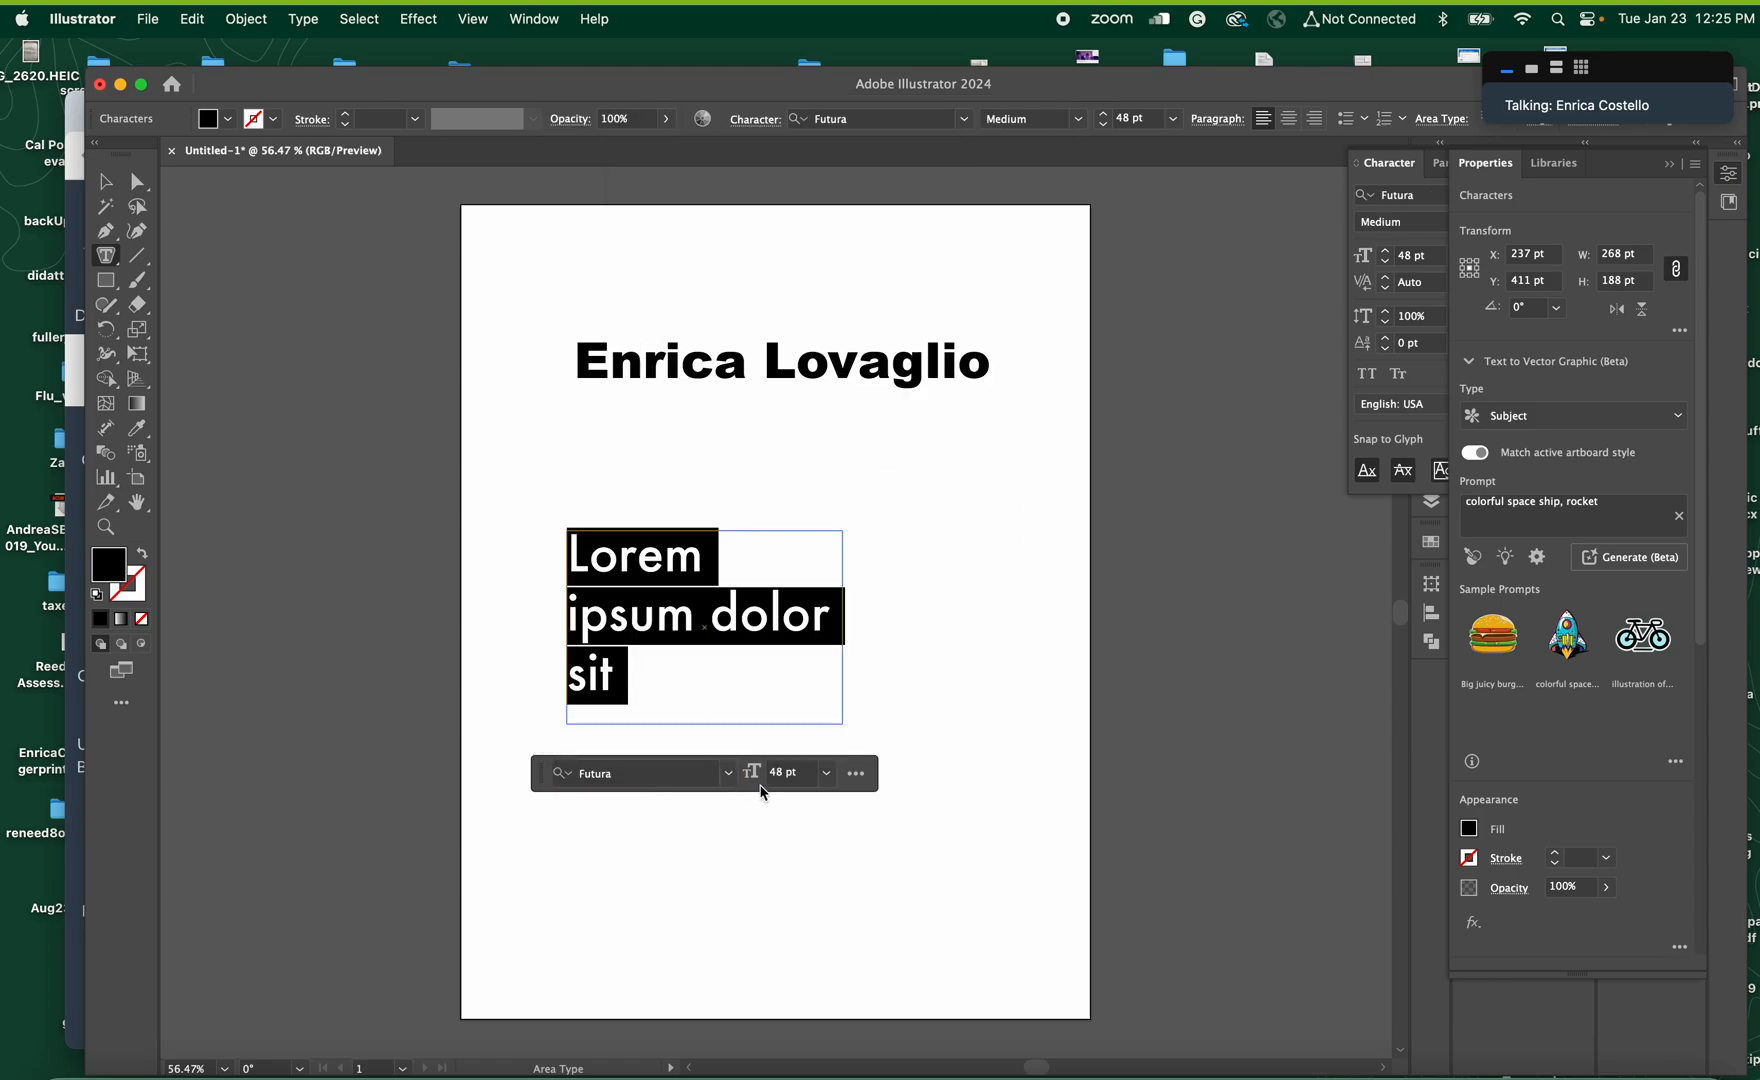
{"action": "left_click", "coordinate": [826, 773]}
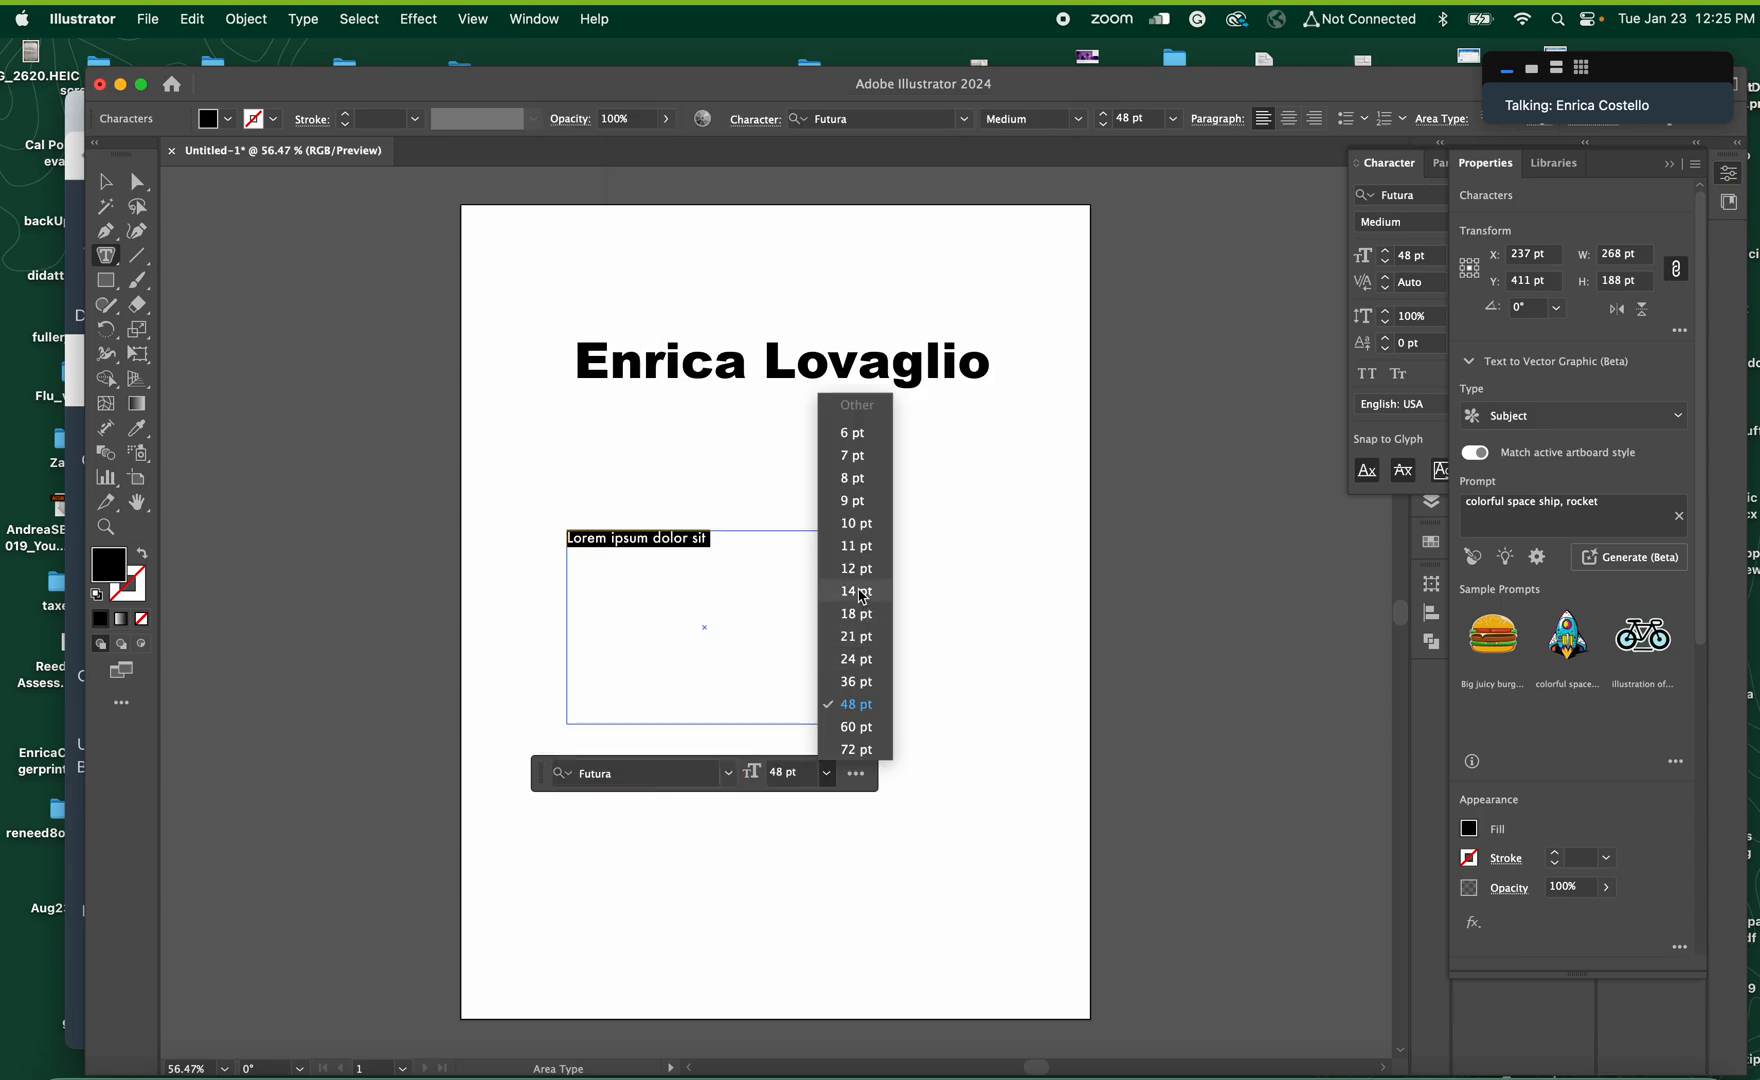
{"action": "left_click", "coordinate": [857, 637]}
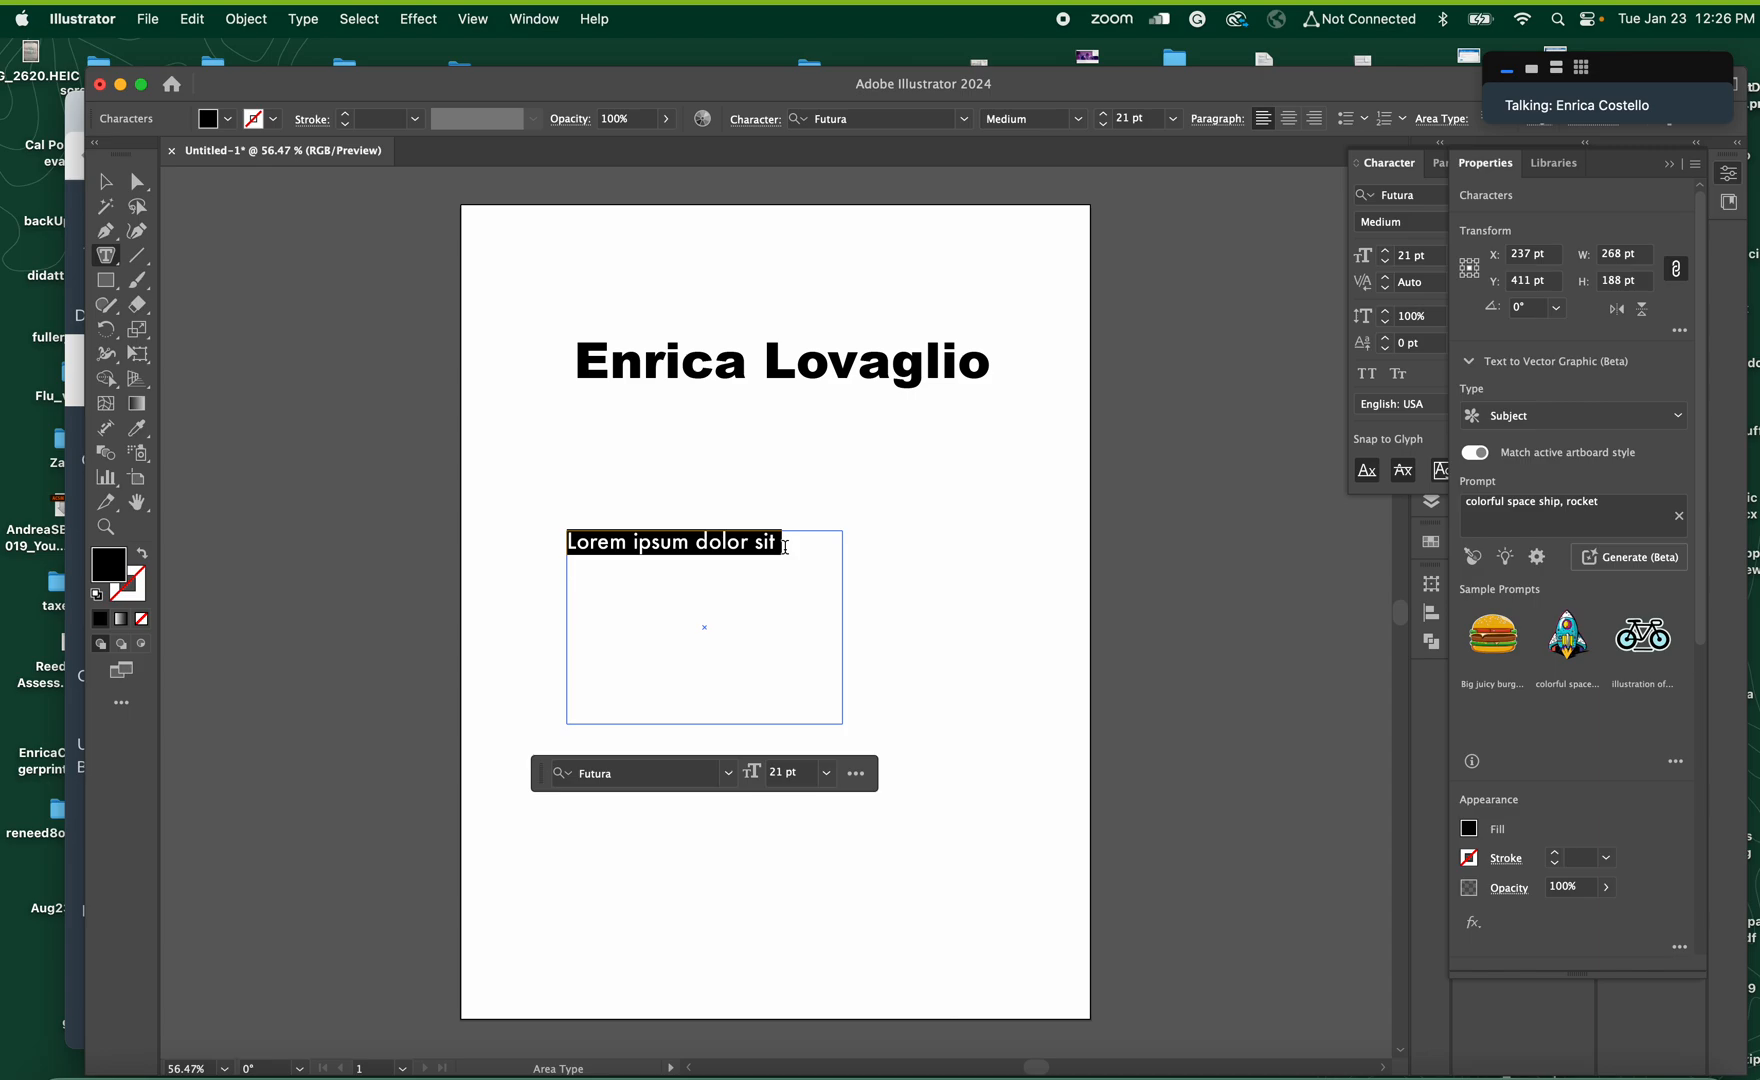
Replace the frame's placeholder text with six lines of random filler letters beginning "dsvjsdkojvkoscvn xlkc"
{"action": "type", "text": "dsvjsdkojvkos"}
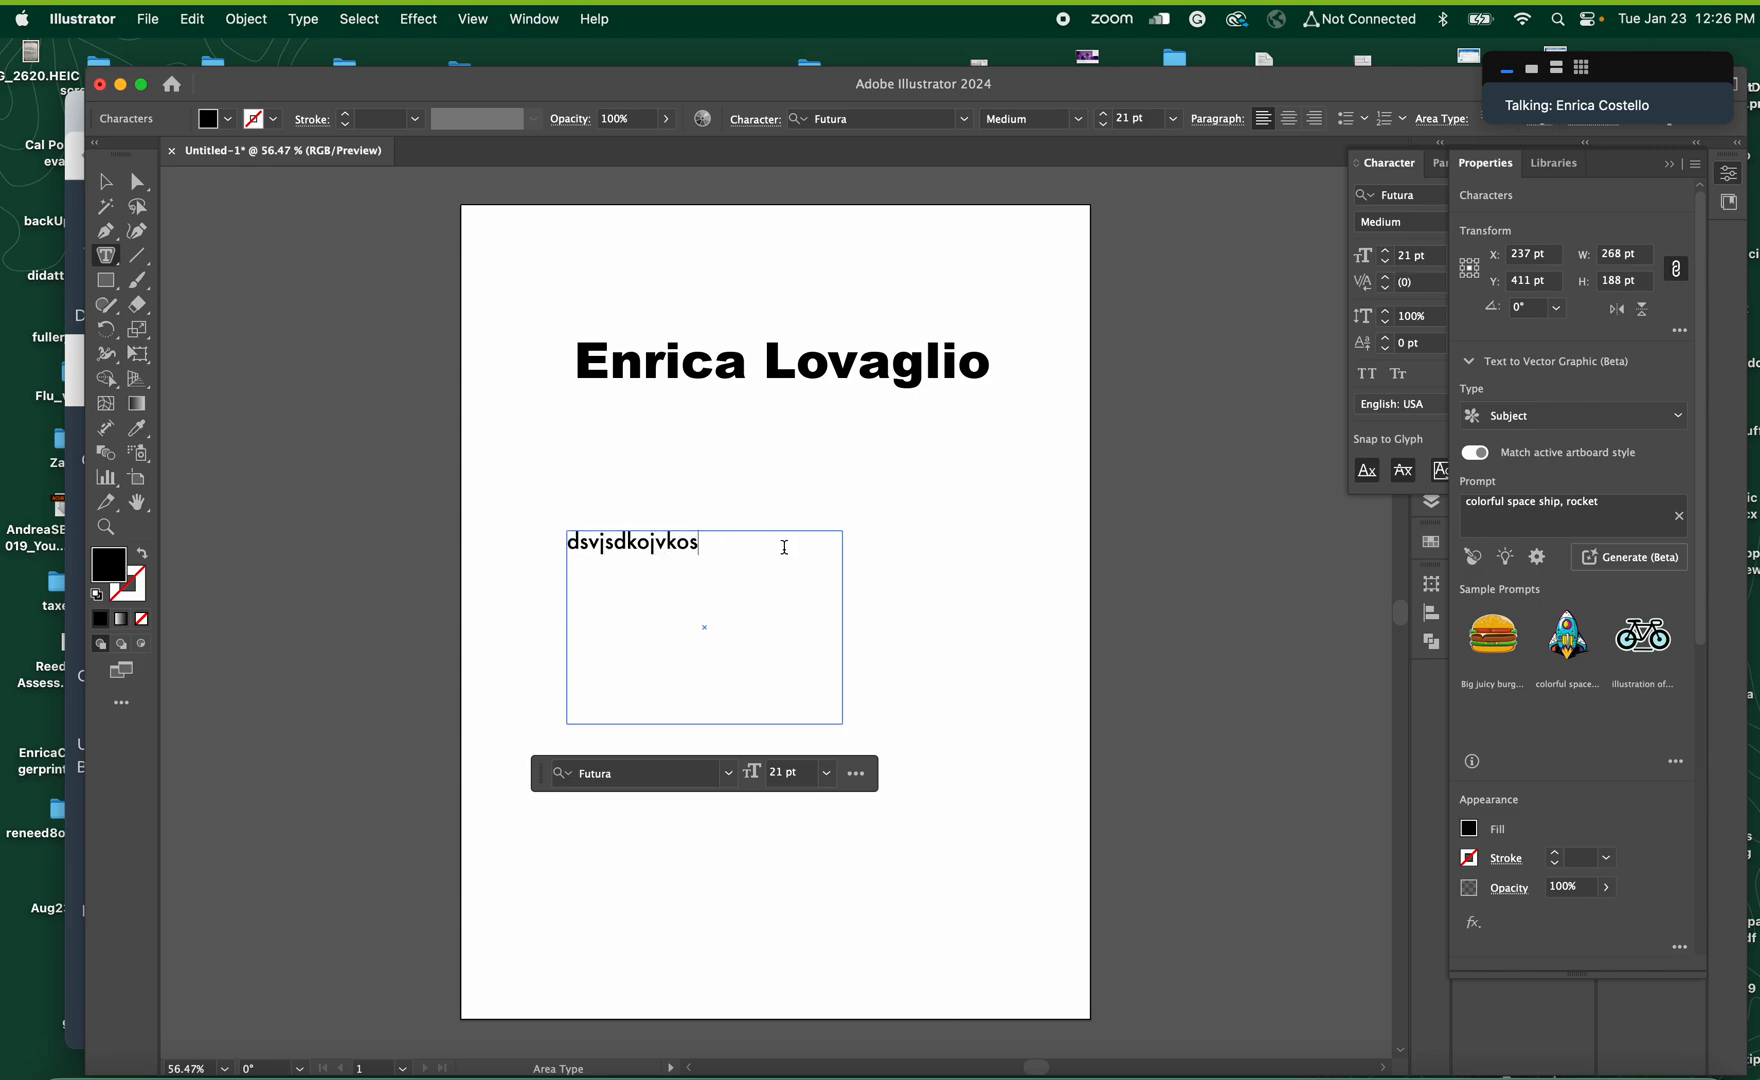
{"action": "type", "text": "cvn xlkc nvxclkn vlxck nlxc nxlkc nklxcn lxck"}
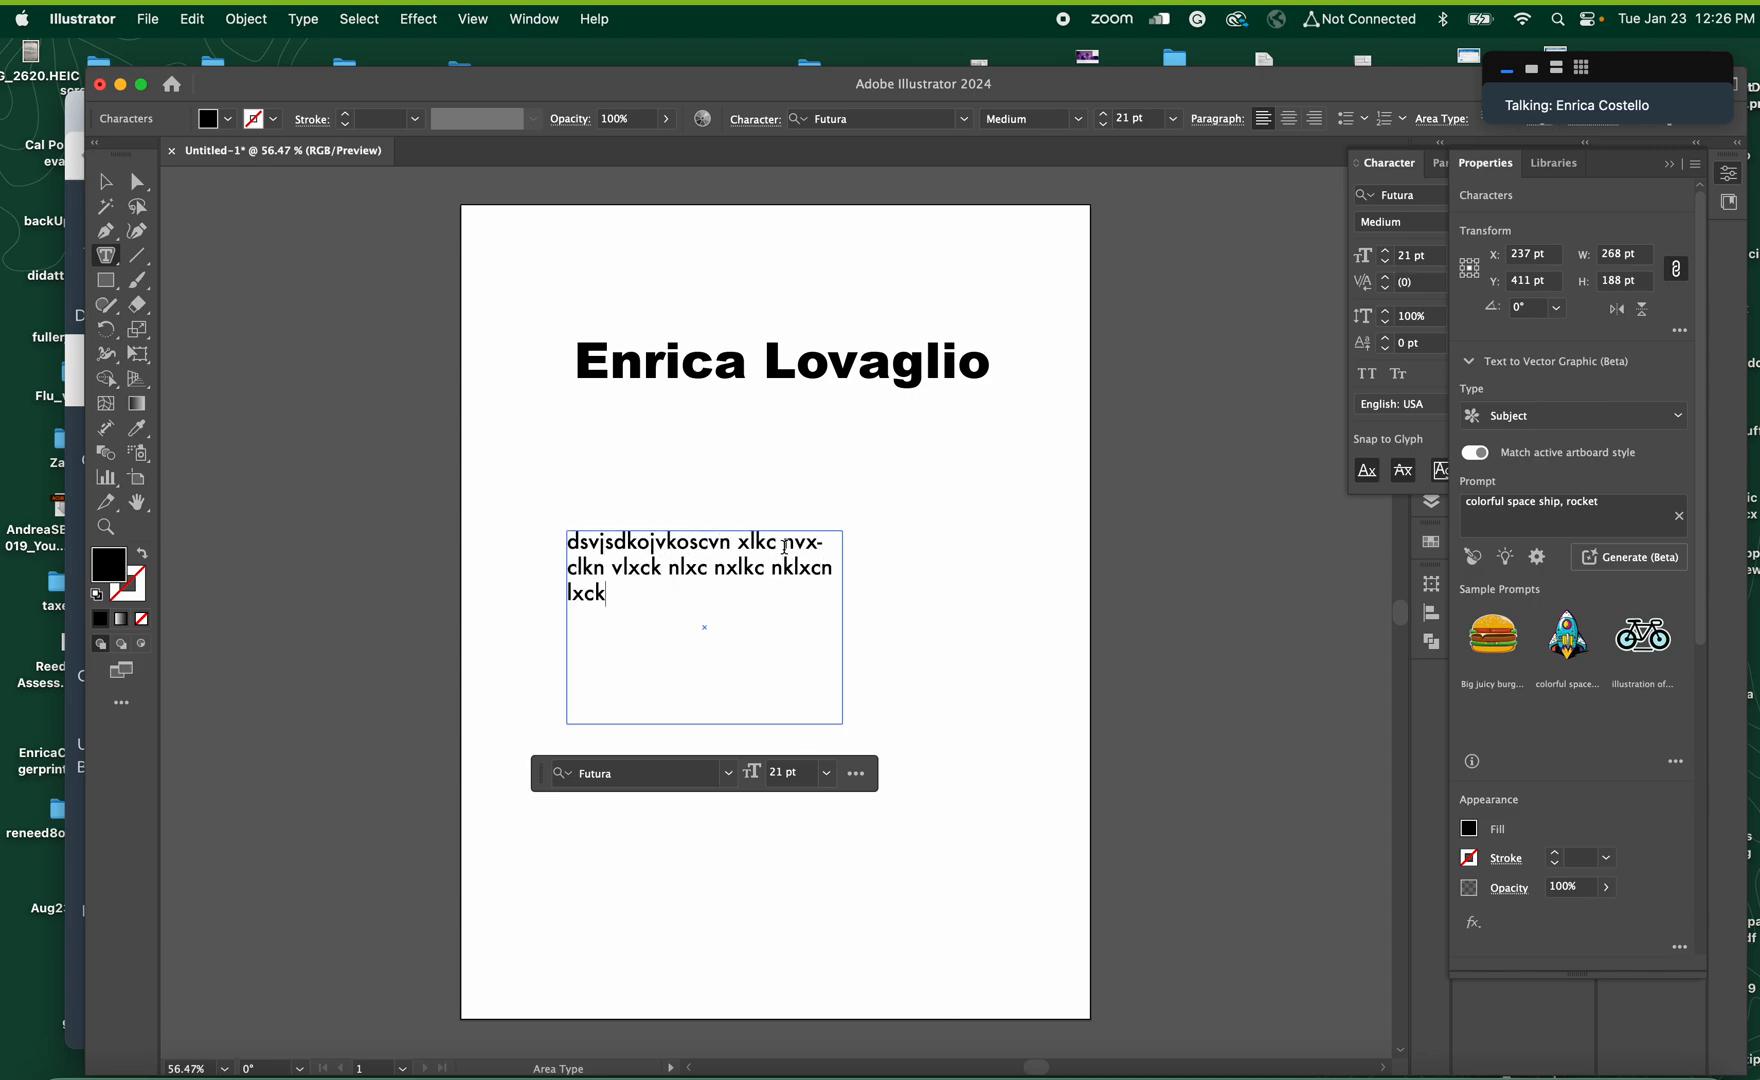
{"action": "type", "text": "n cklxn klxcnkl ncxlk nlxckn lkxcn lkxcn"}
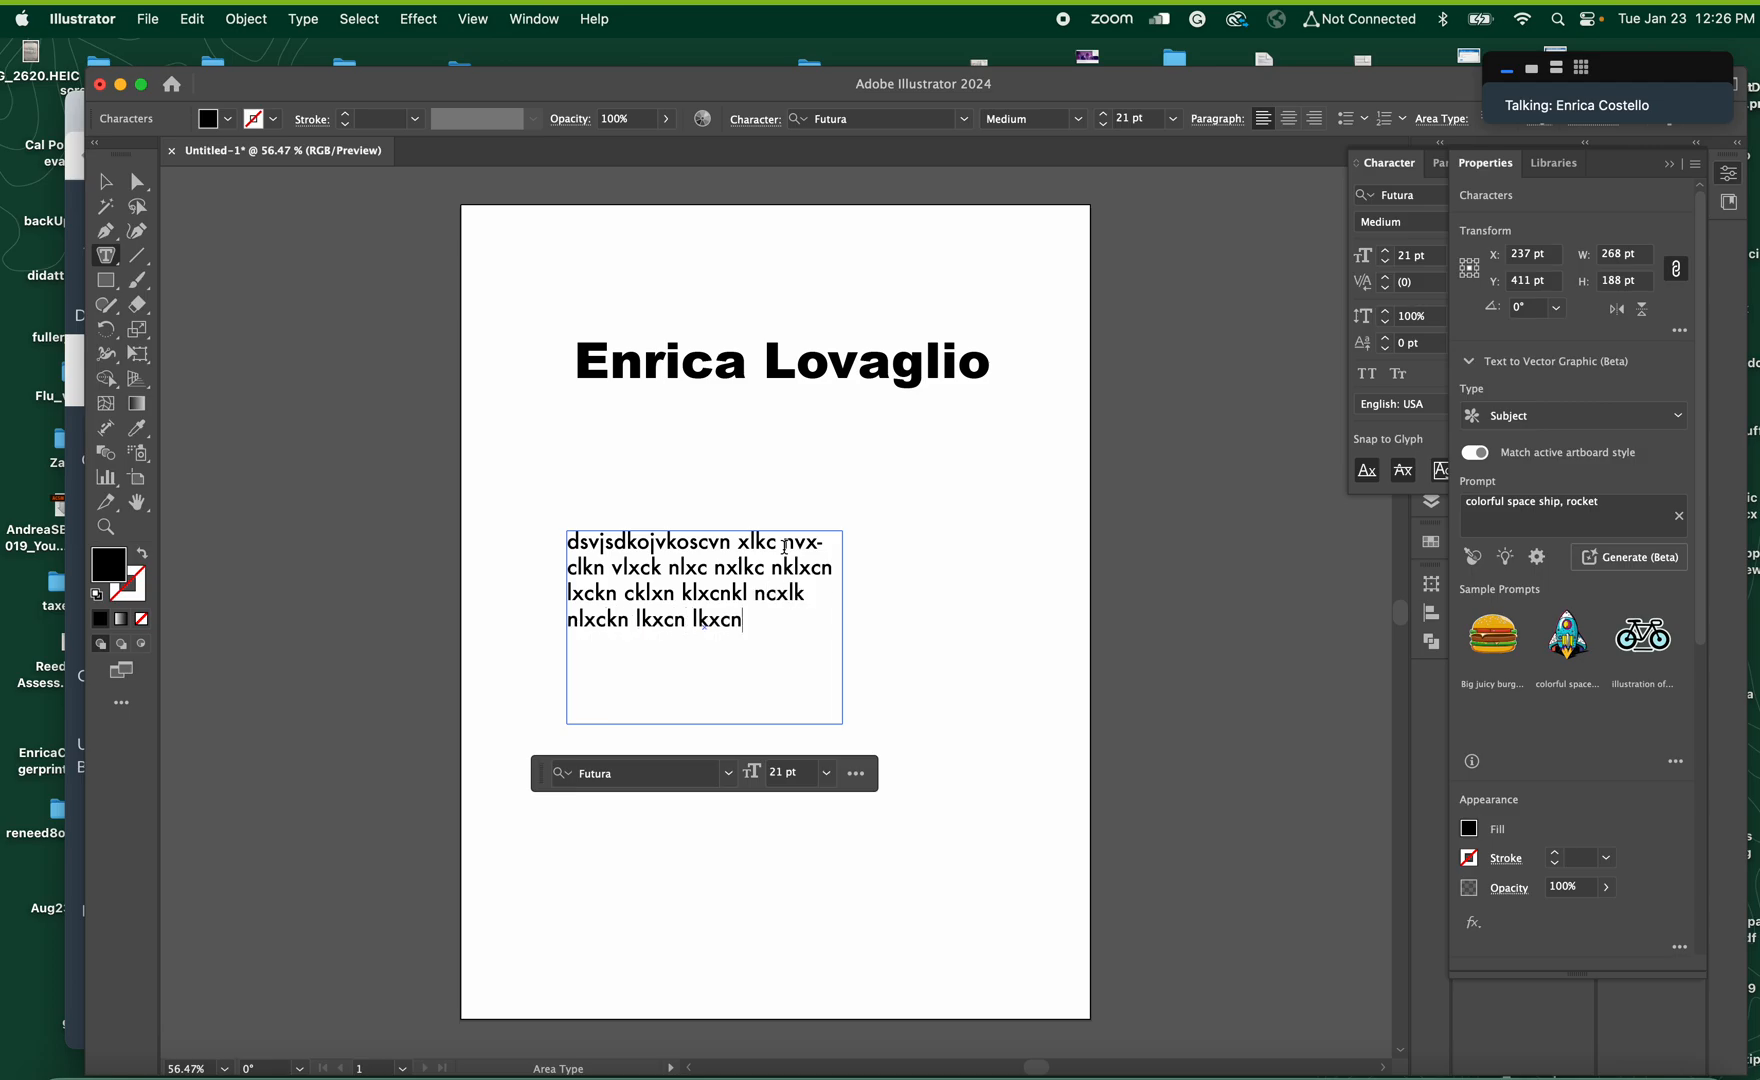
{"action": "type", "text": " lkcxn lkxcn lkxcncxkln klxcn klxcn lkx"}
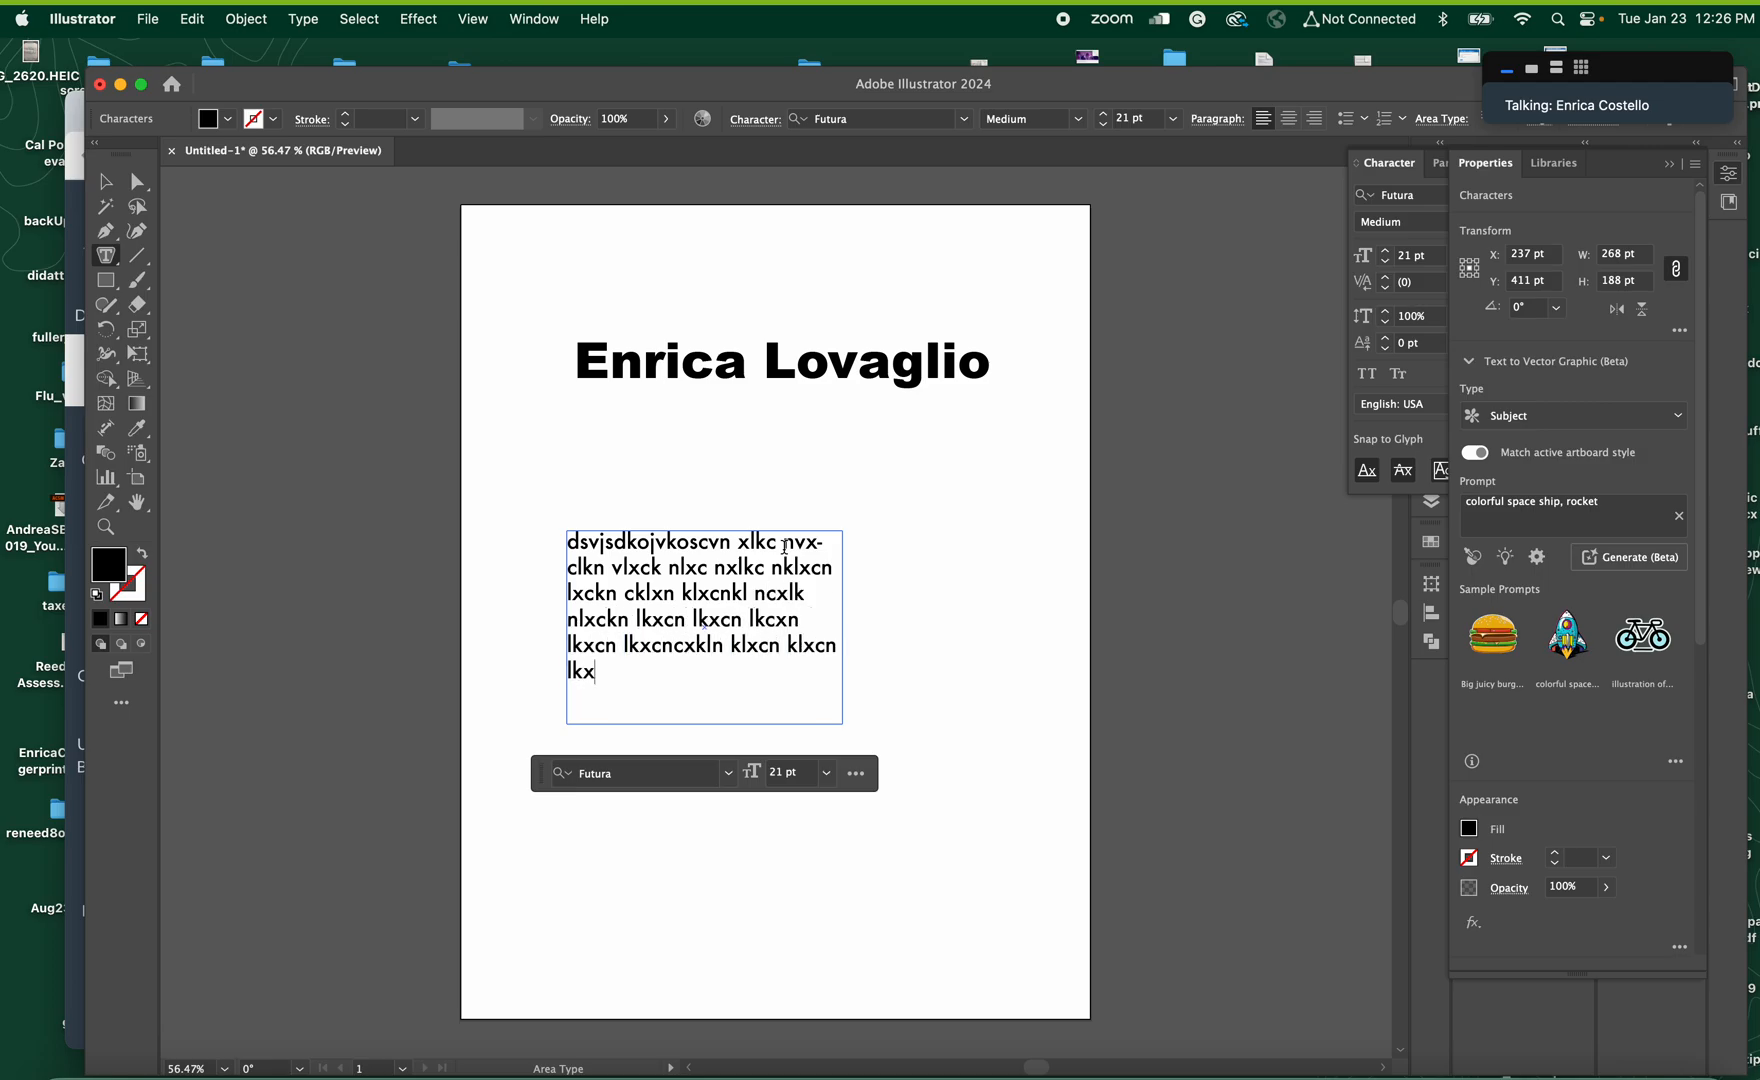
{"action": "type", "text": "cn lxkcnlkxcn lkxnc lkxcn lkxnc lkx"}
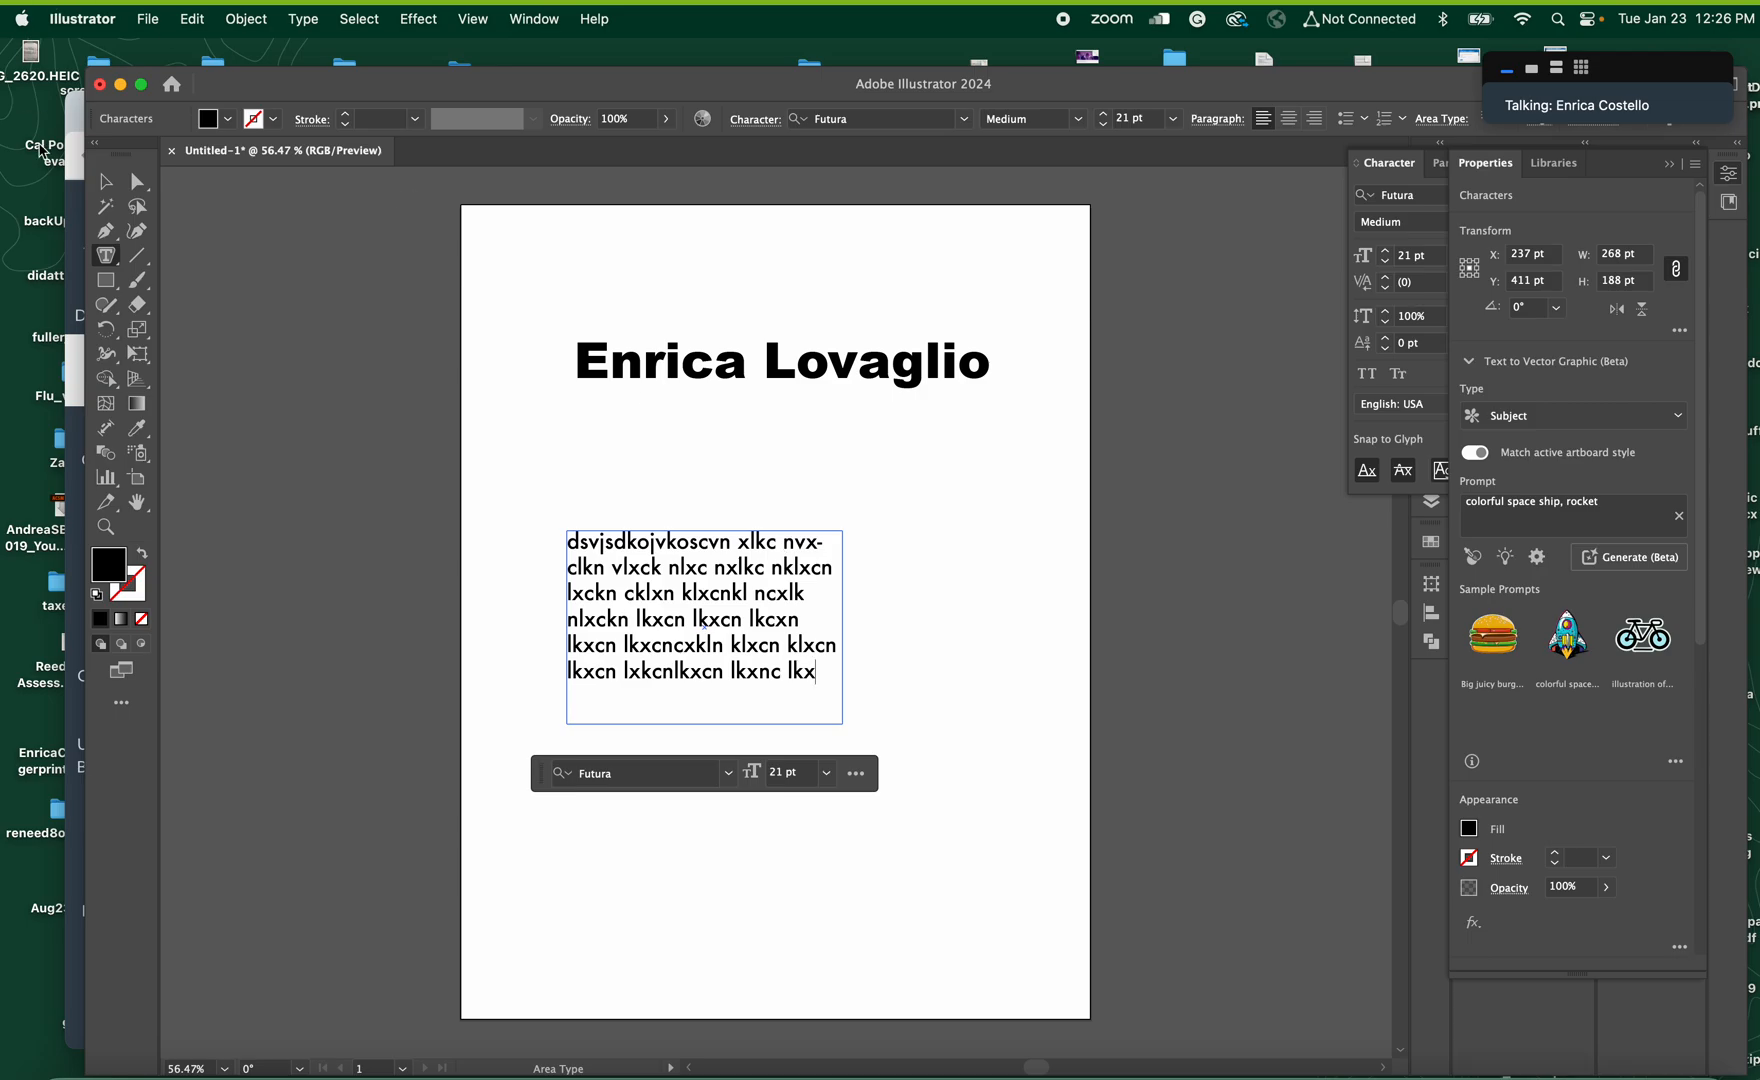
Move the text frame up and left beneath the name and draw a square of about 188 pt to its right
{"action": "left_click", "coordinate": [105, 182]}
{"action": "left_click_drag", "start_coordinate": [648, 582], "coordinate": [594, 495]}
{"action": "left_click", "coordinate": [105, 281]}
{"action": "left_click_drag", "start_coordinate": [845, 450], "coordinate": [1040, 638]}
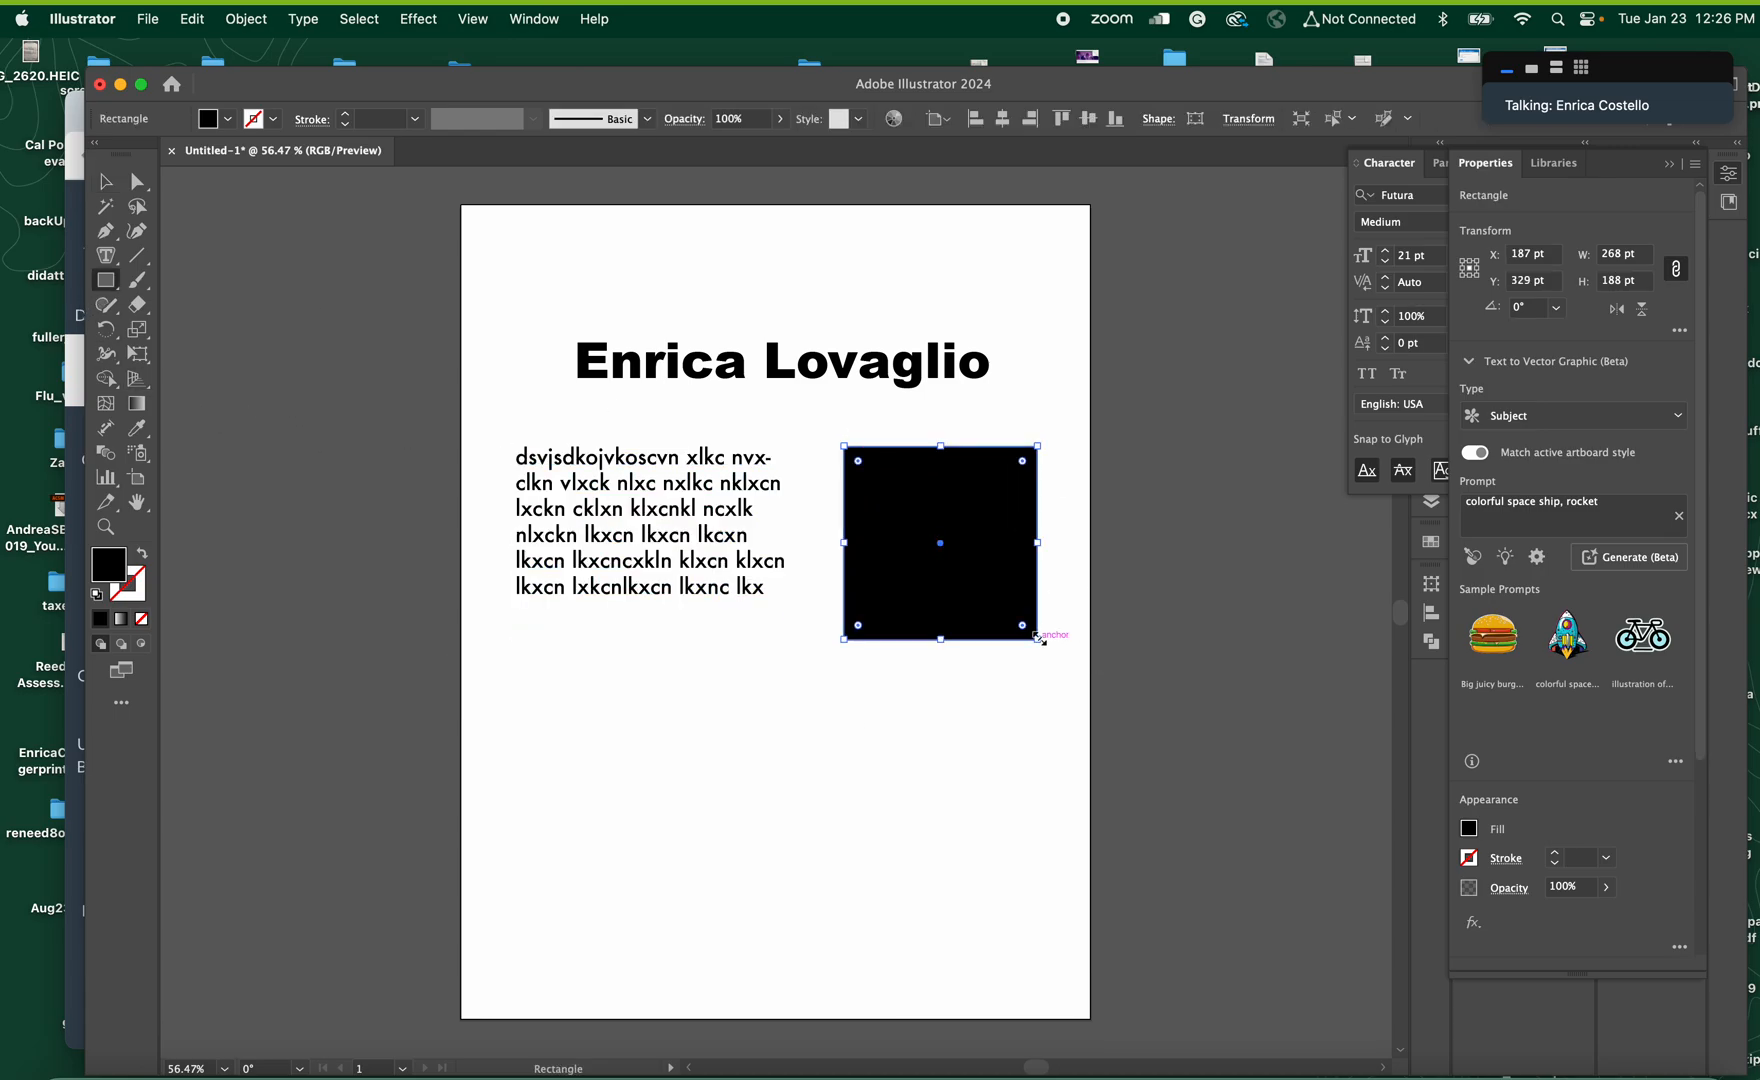
Add "klvjklzxjvzkljvklxzjvklvjxklzj" at the end of the frame's filler text with the Type tool so it overflows the frame
{"action": "left_click", "coordinate": [107, 257]}
{"action": "left_click_drag", "start_coordinate": [108, 260], "coordinate": [160, 265]}
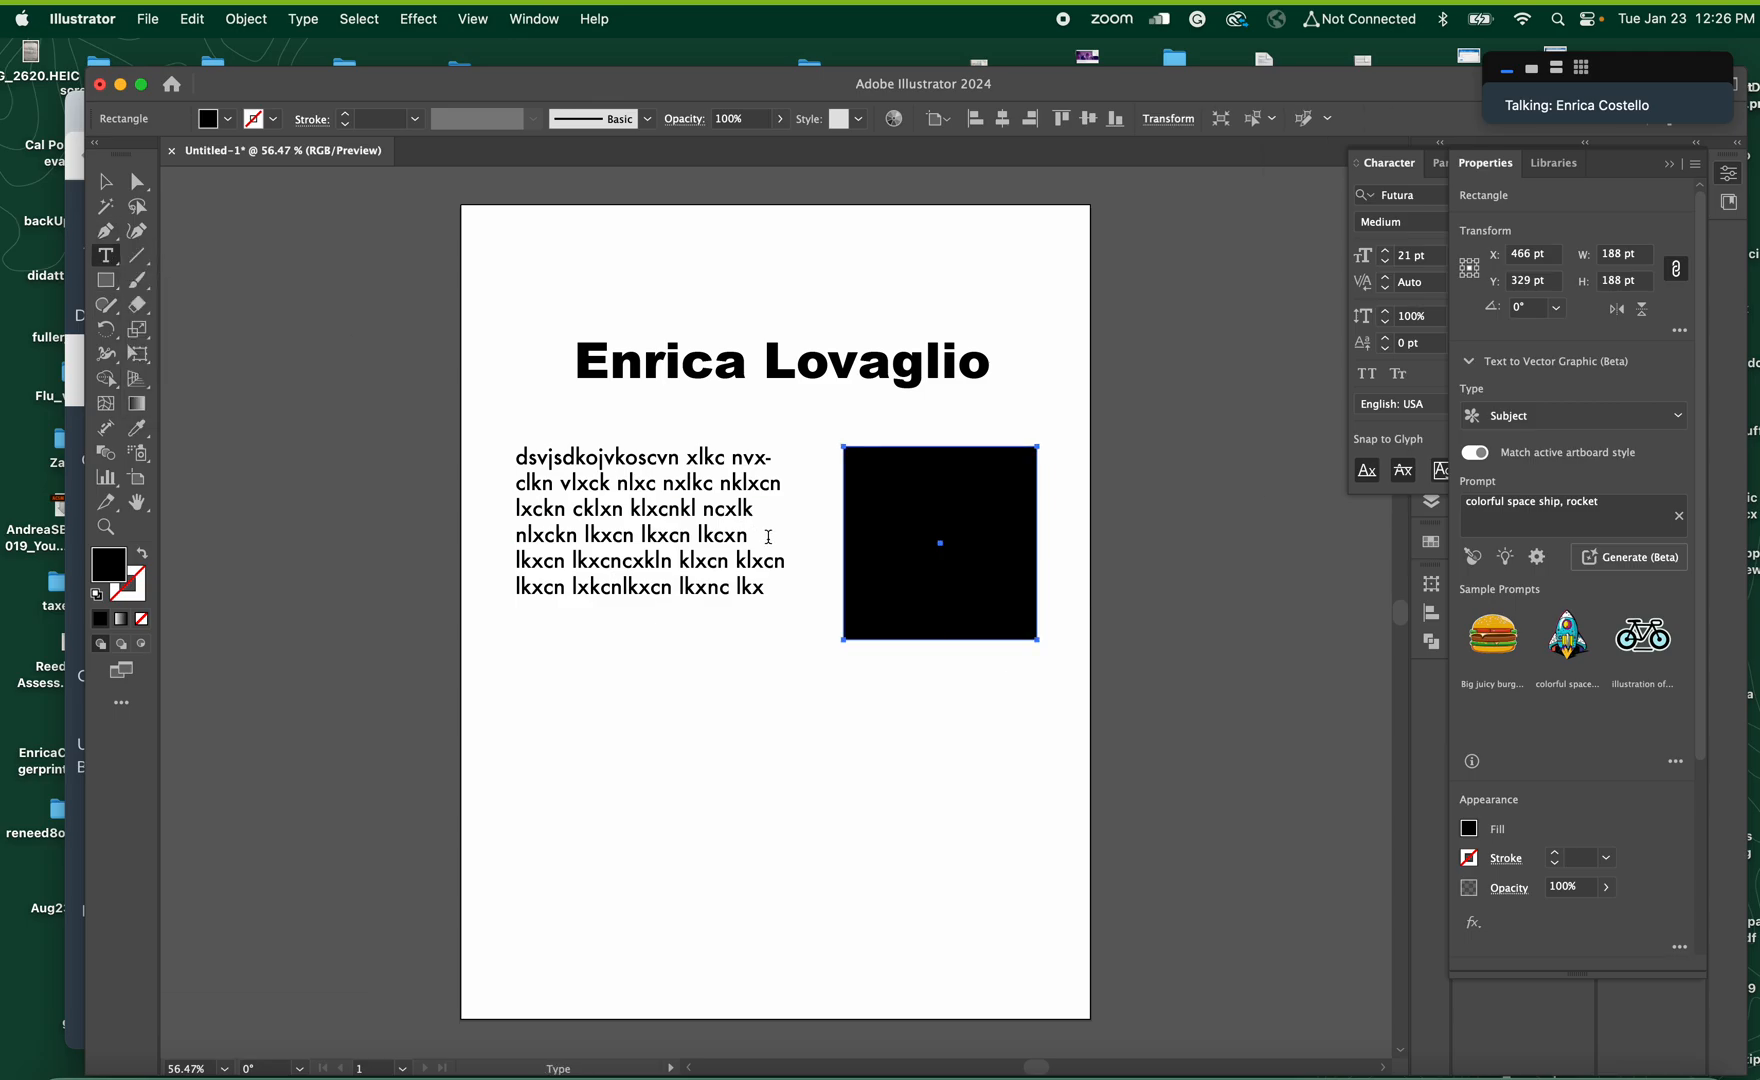
{"action": "left_click", "coordinate": [763, 592]}
{"action": "type", "text": "klvj"}
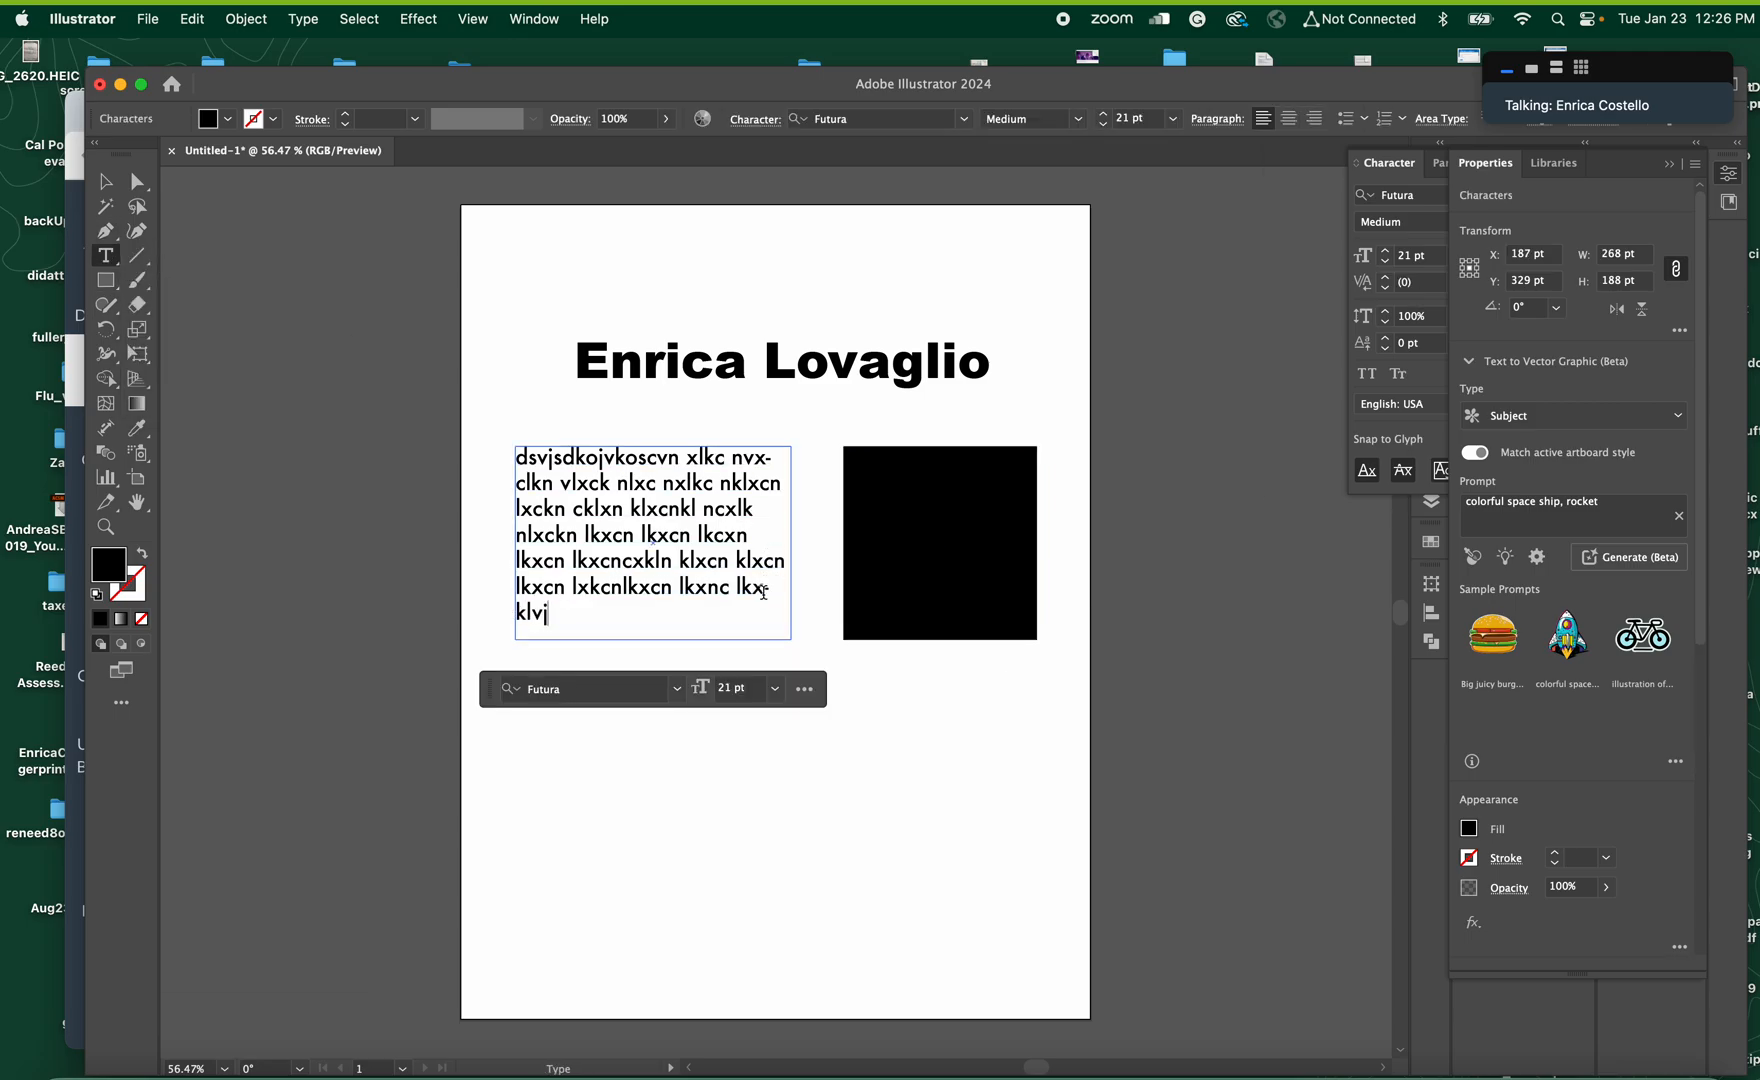
{"action": "type", "text": "klzxjvzkljvklxzjvklvjxklzj"}
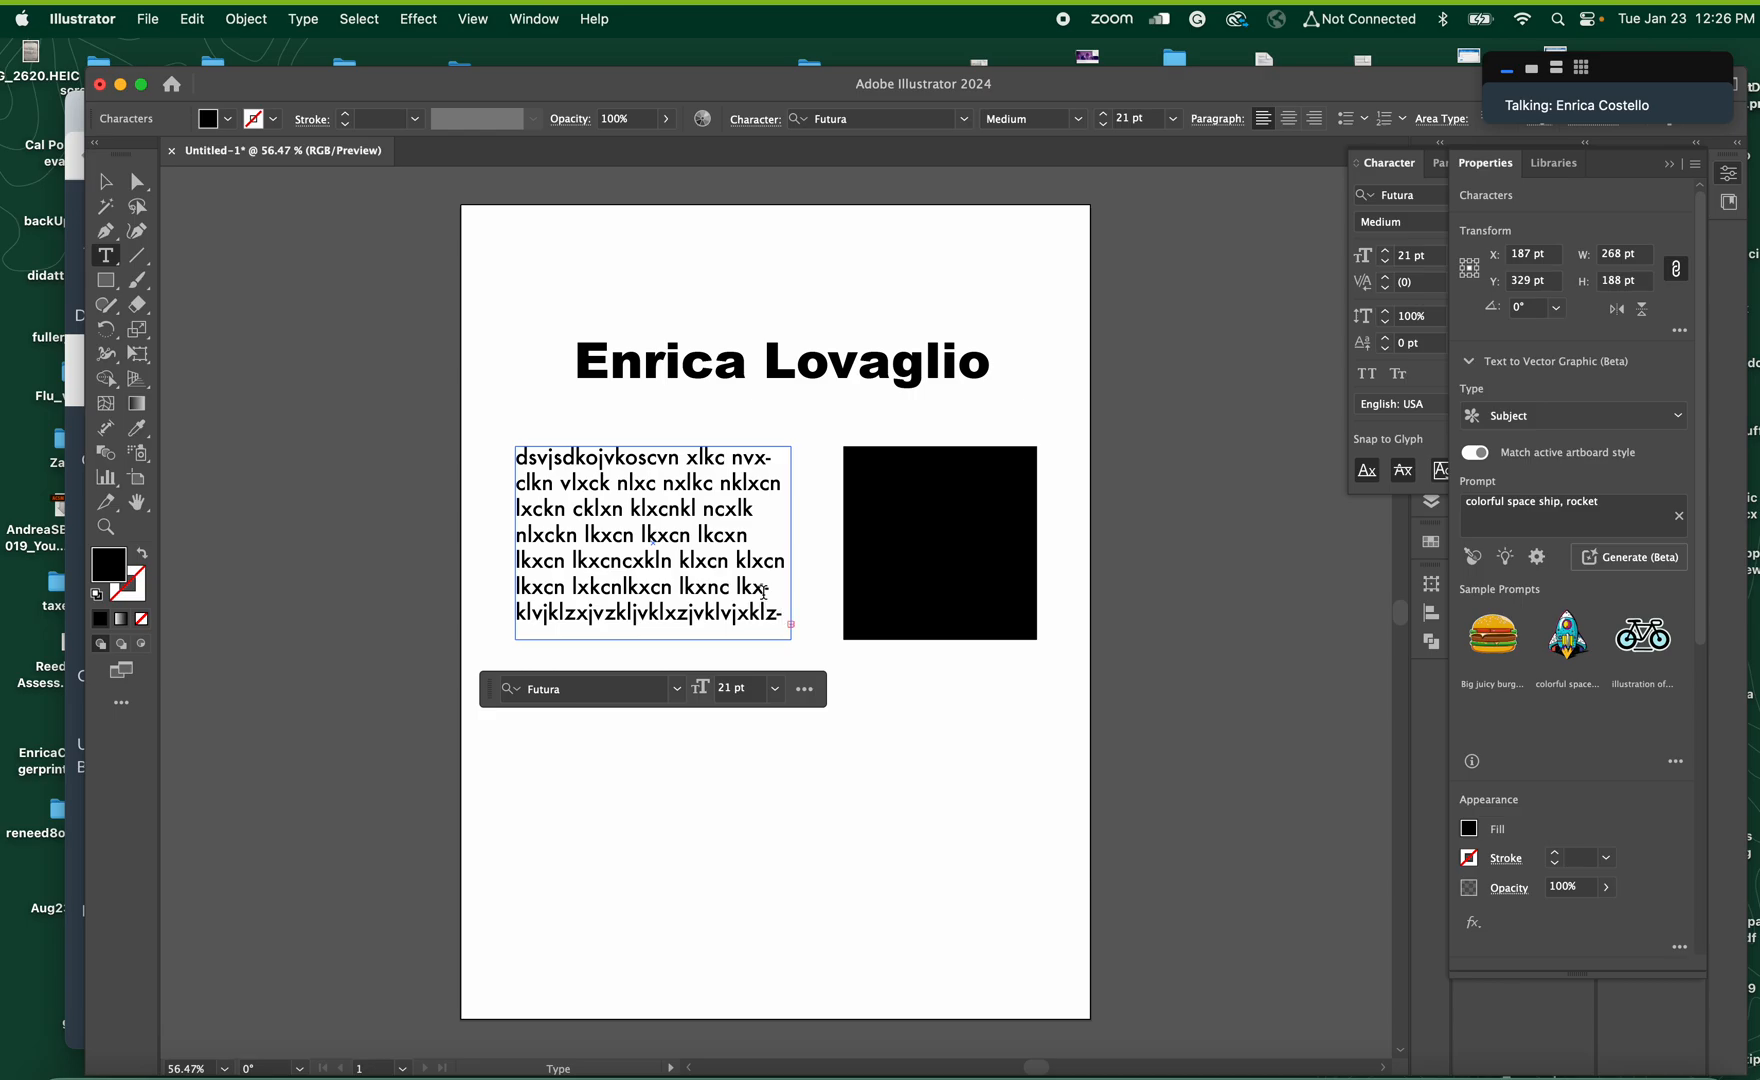
Load the overflow text from the filler text frame's out port and place it in a linked frame over the black square
{"action": "left_click", "coordinate": [106, 527]}
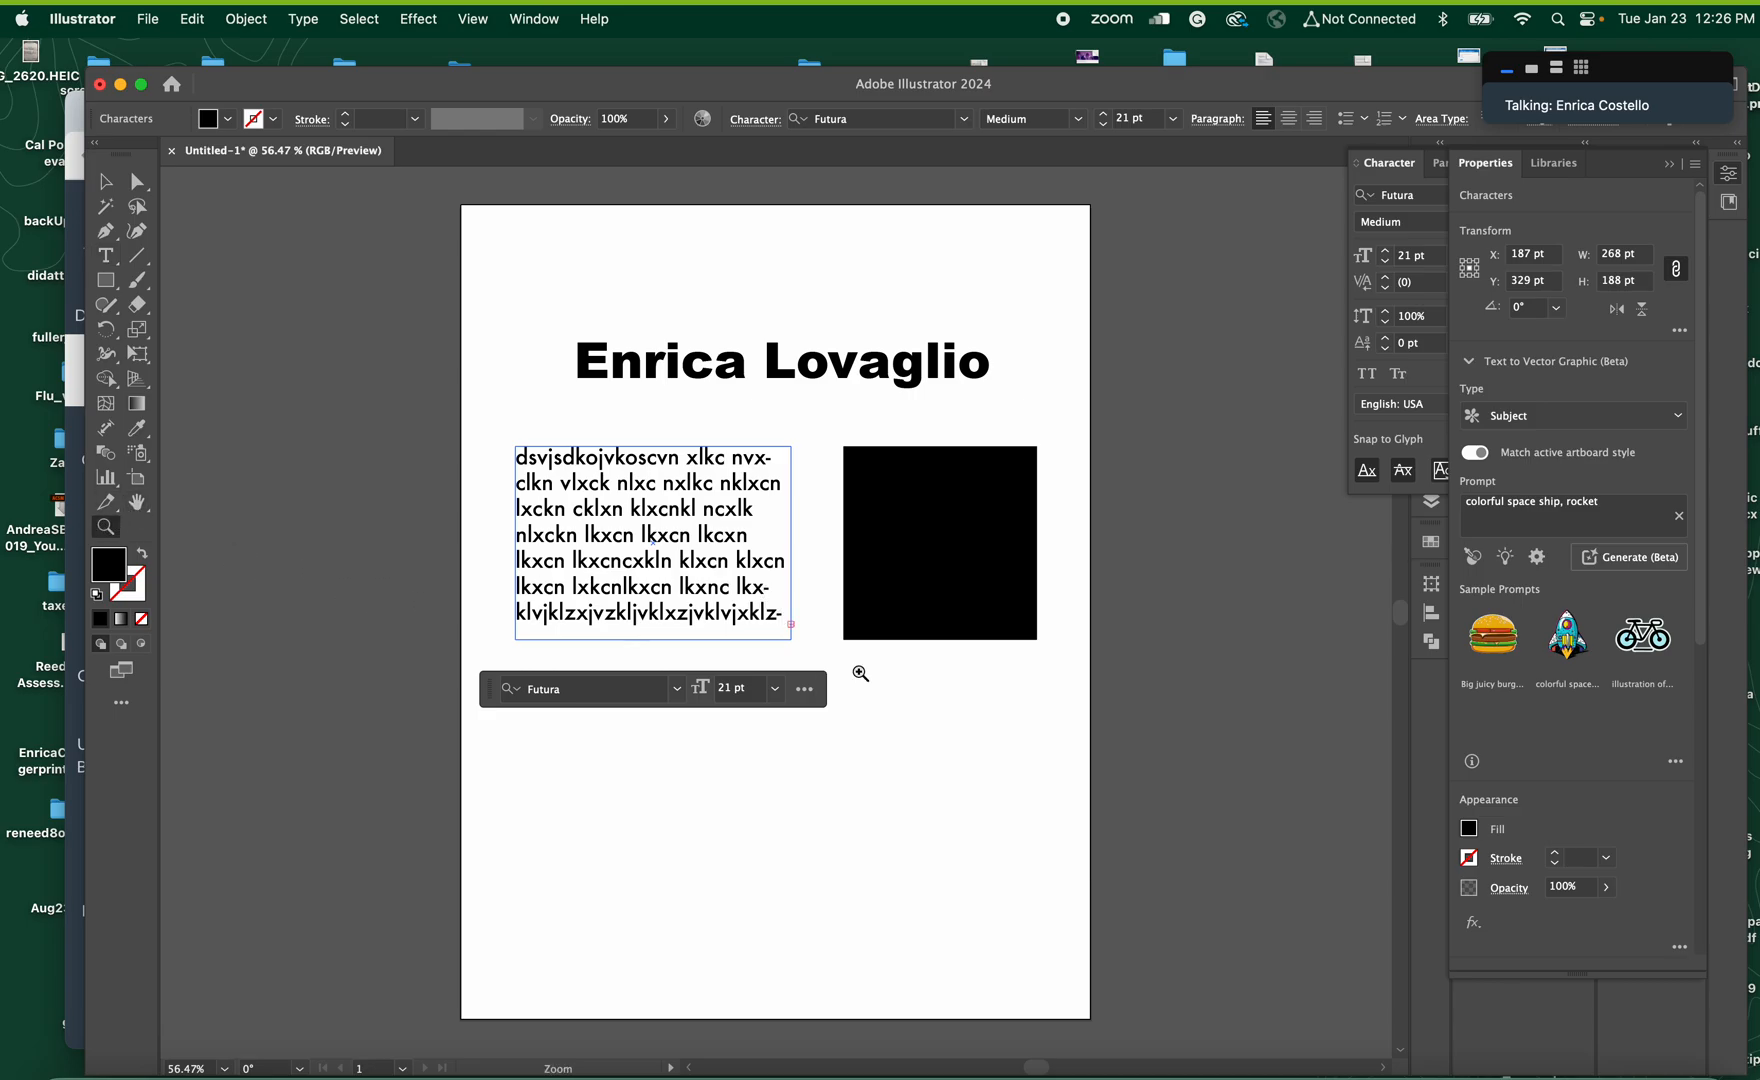
{"action": "left_click", "coordinate": [815, 609]}
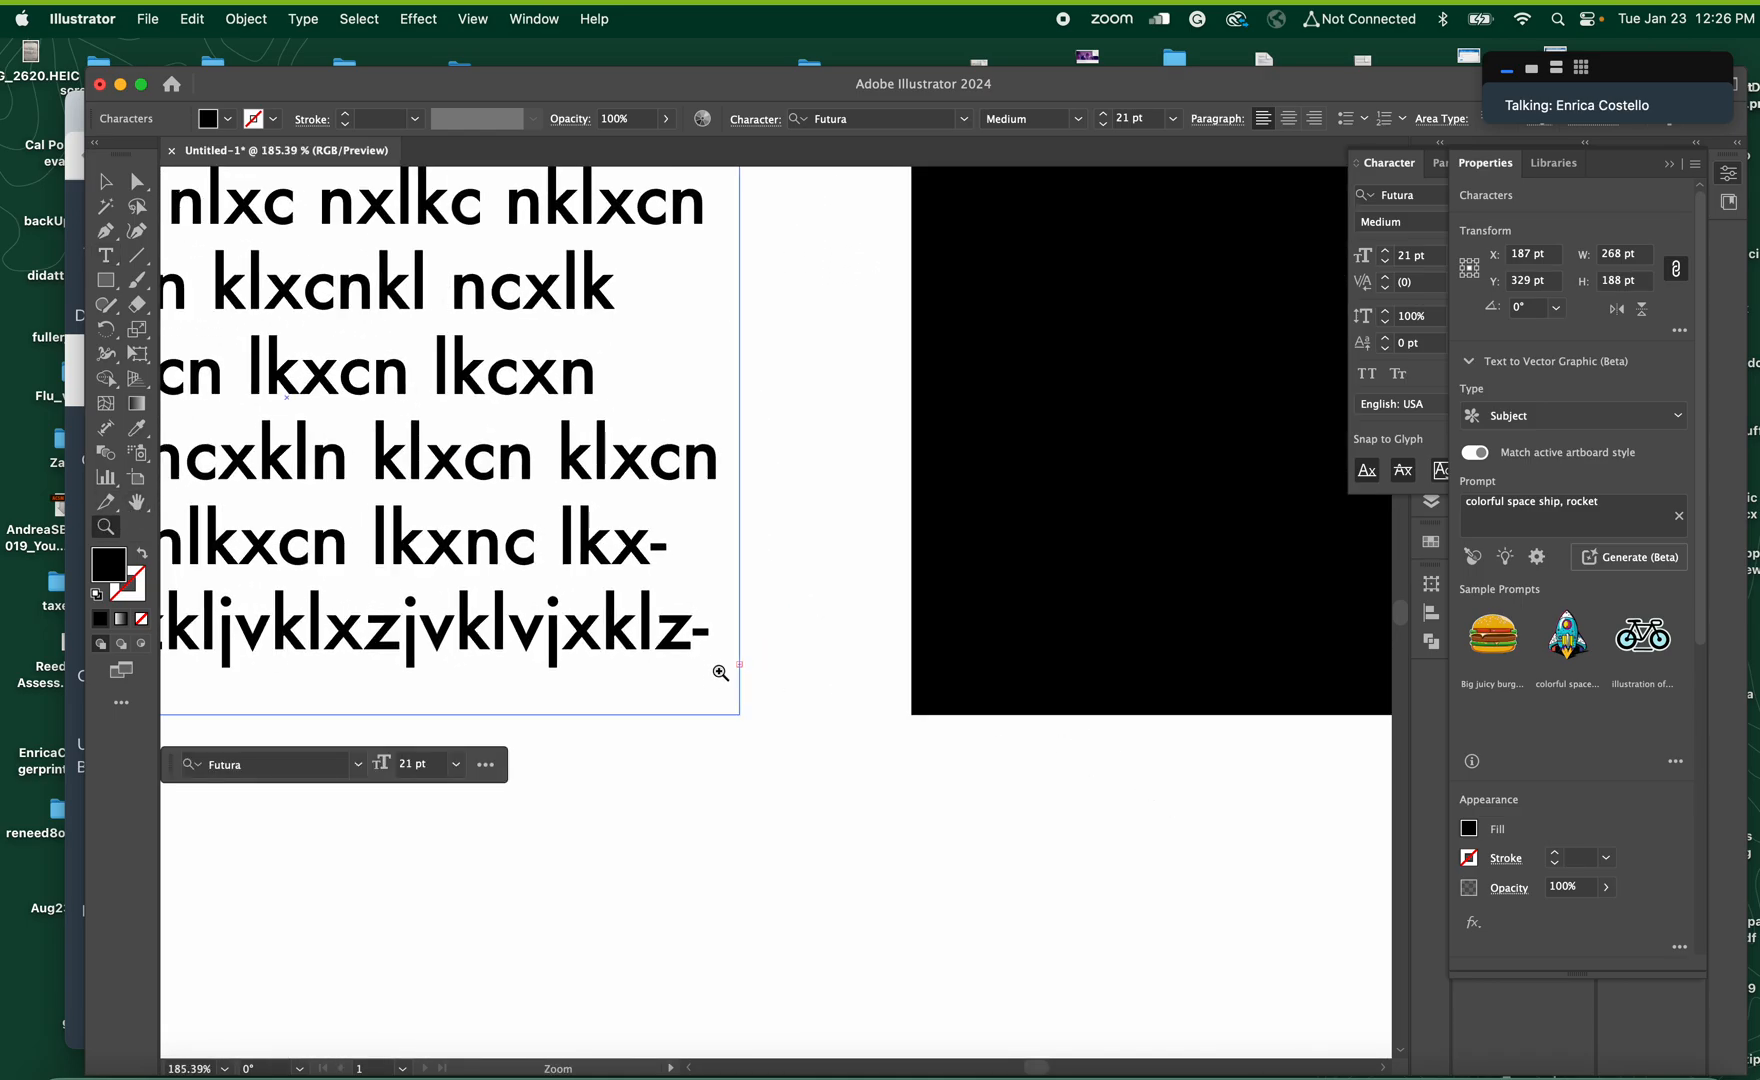
{"action": "left_click", "coordinate": [828, 770], "text": "alt"}
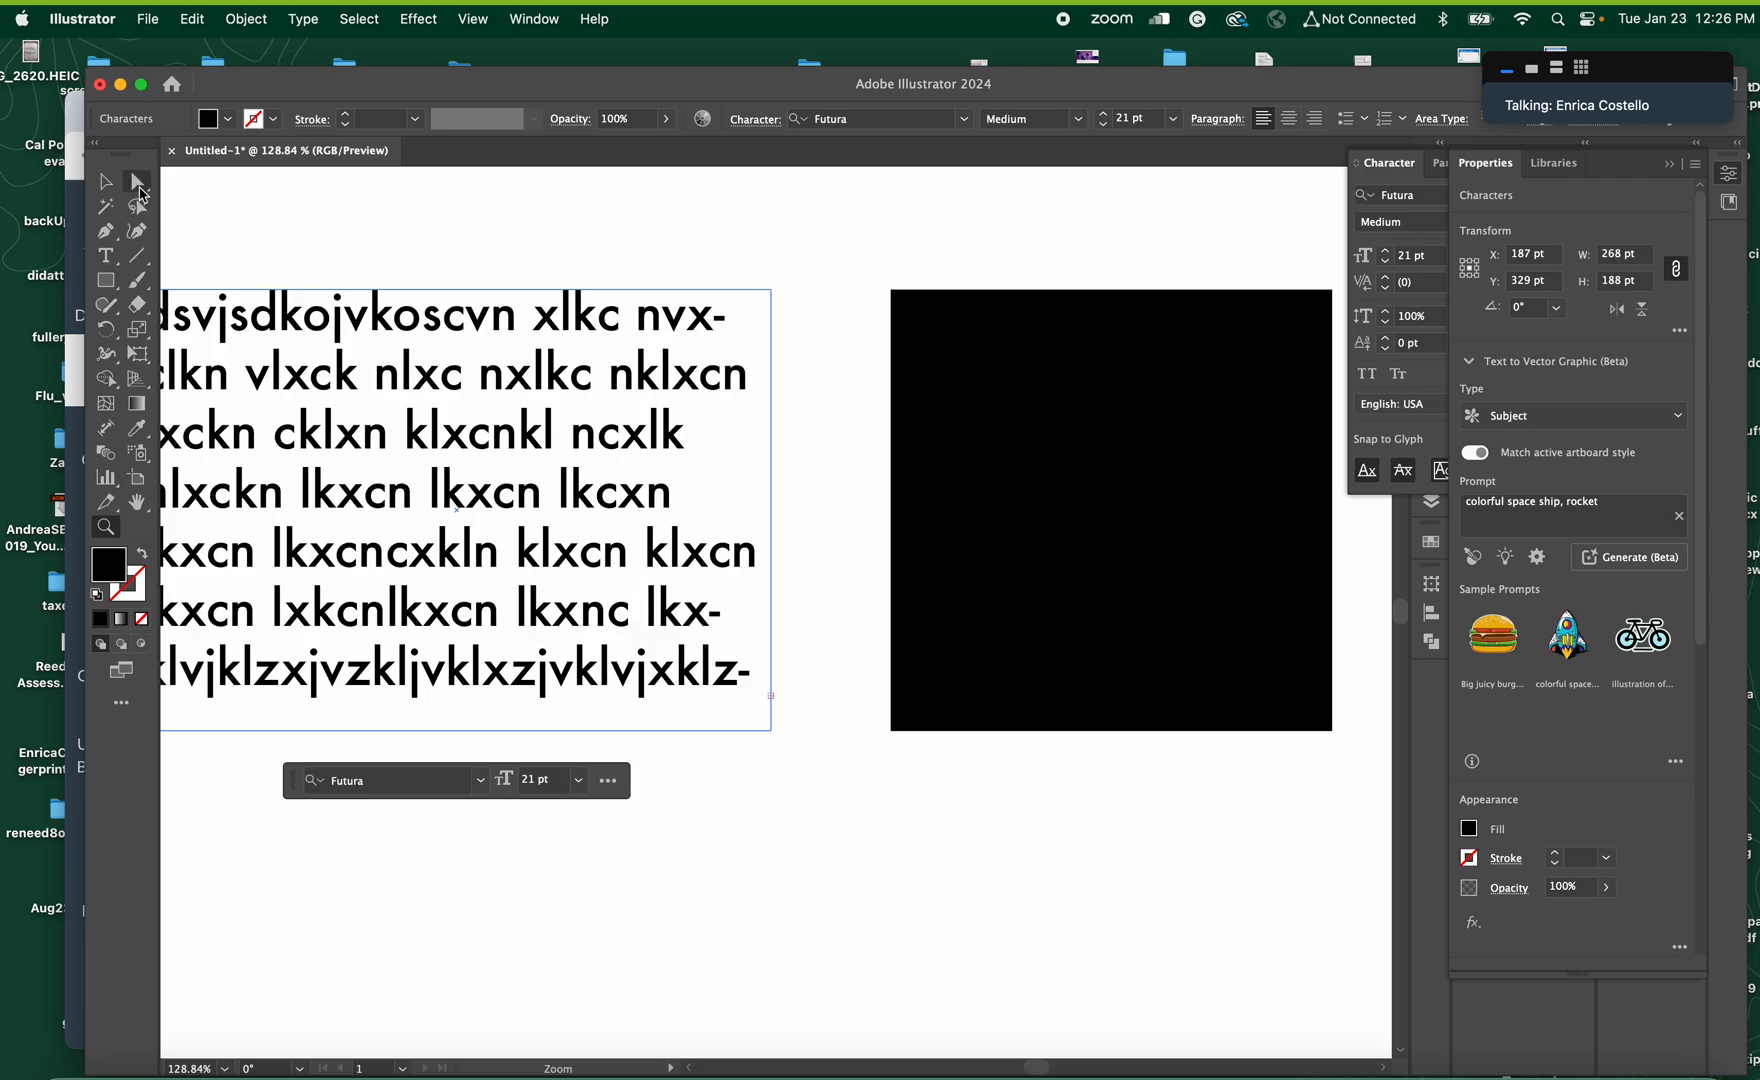
{"action": "left_click", "coordinate": [139, 190]}
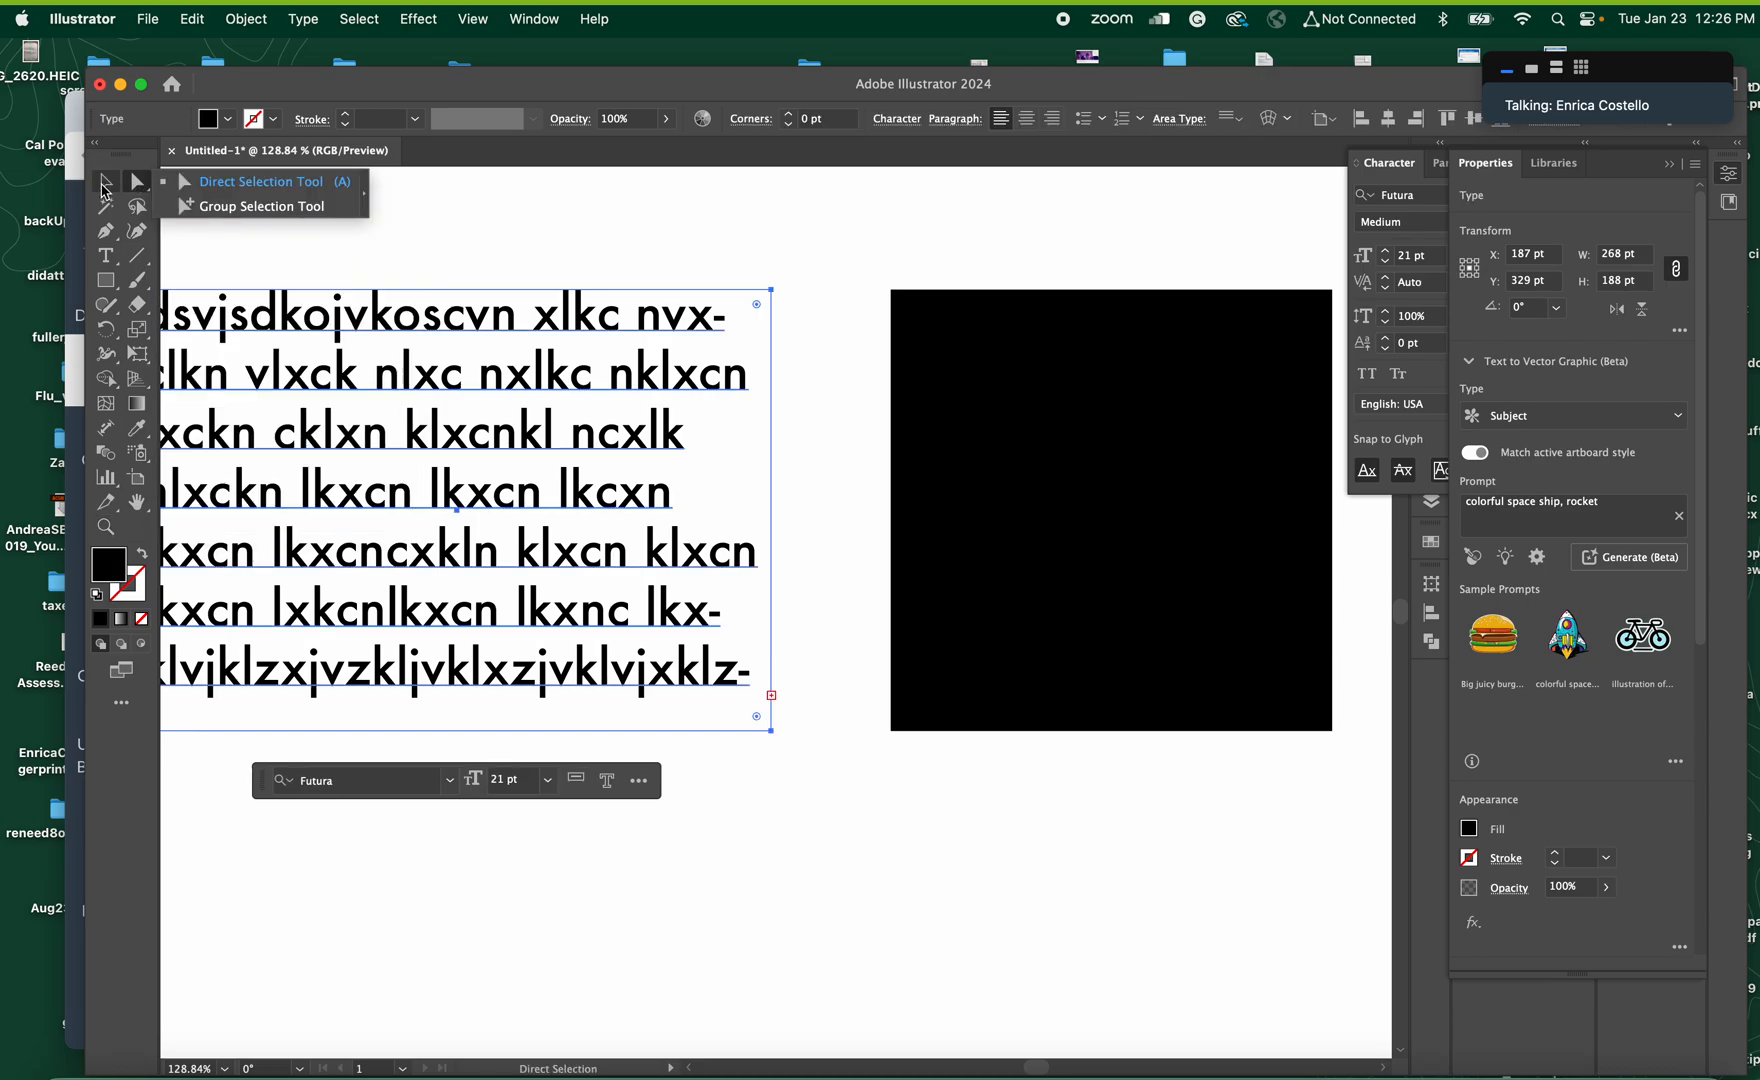
{"action": "left_click", "coordinate": [105, 185]}
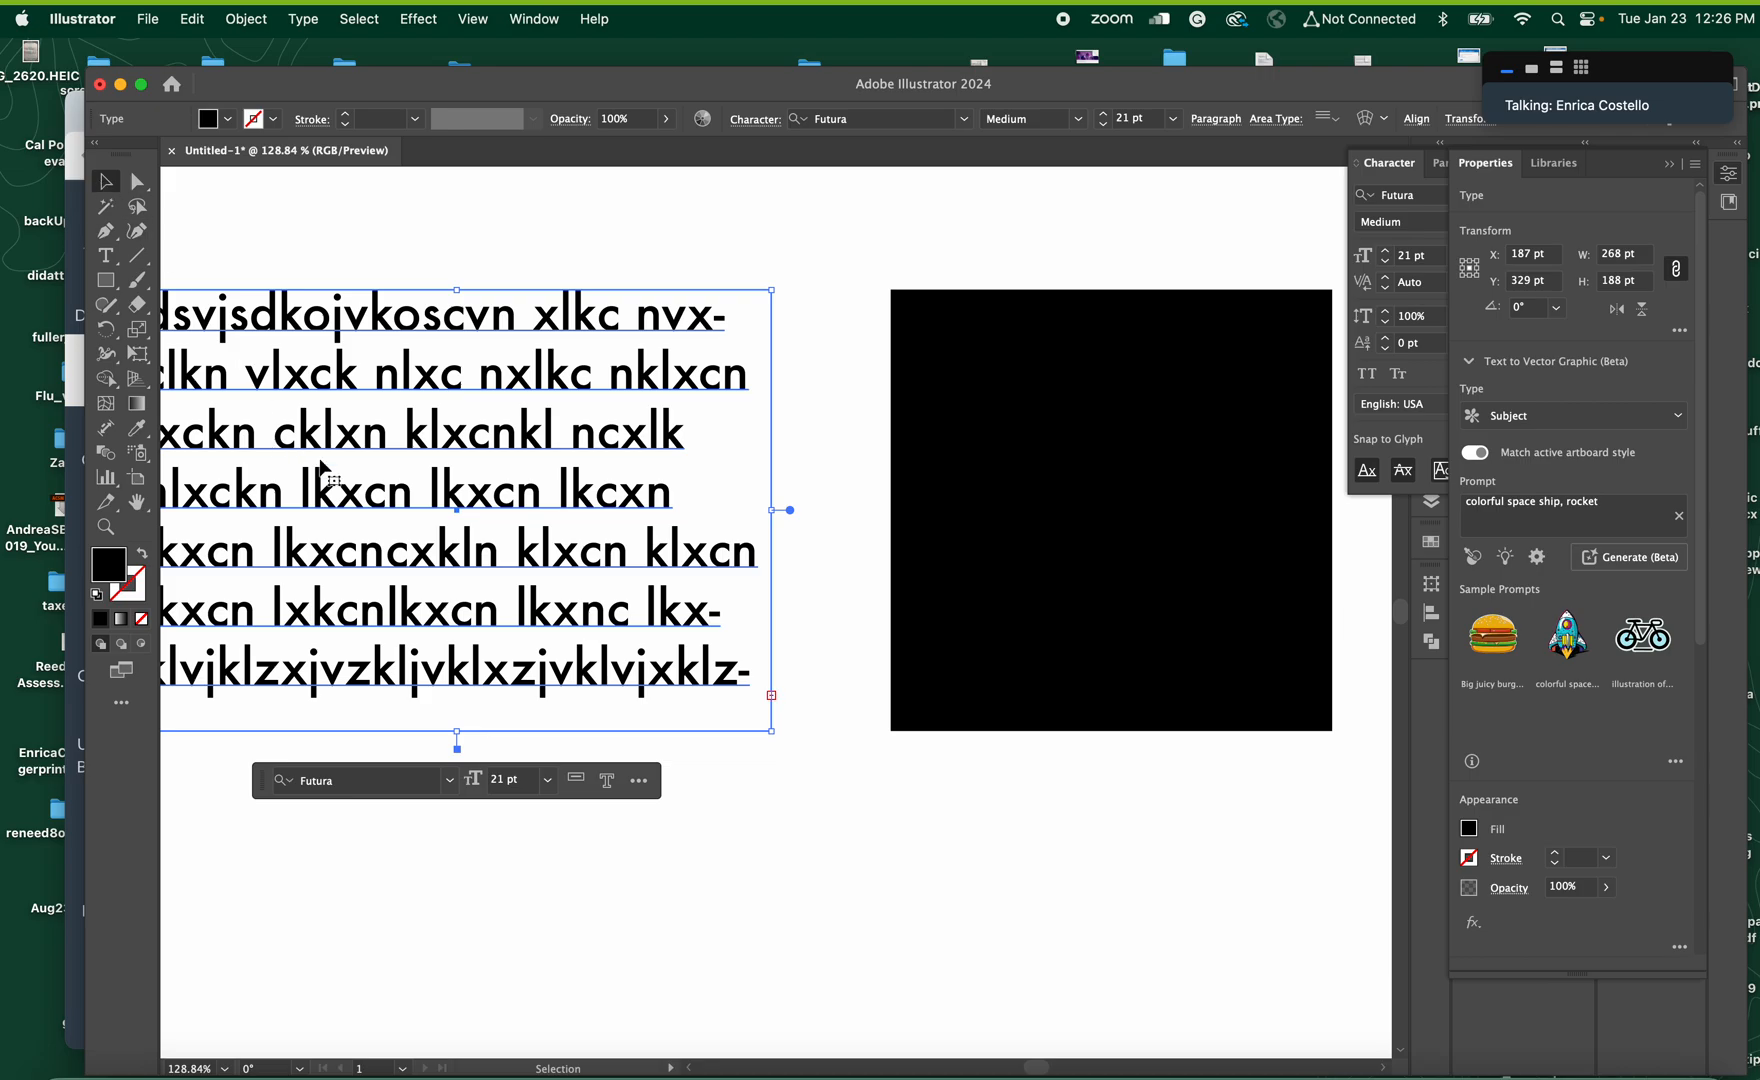
{"action": "left_click", "coordinate": [137, 181]}
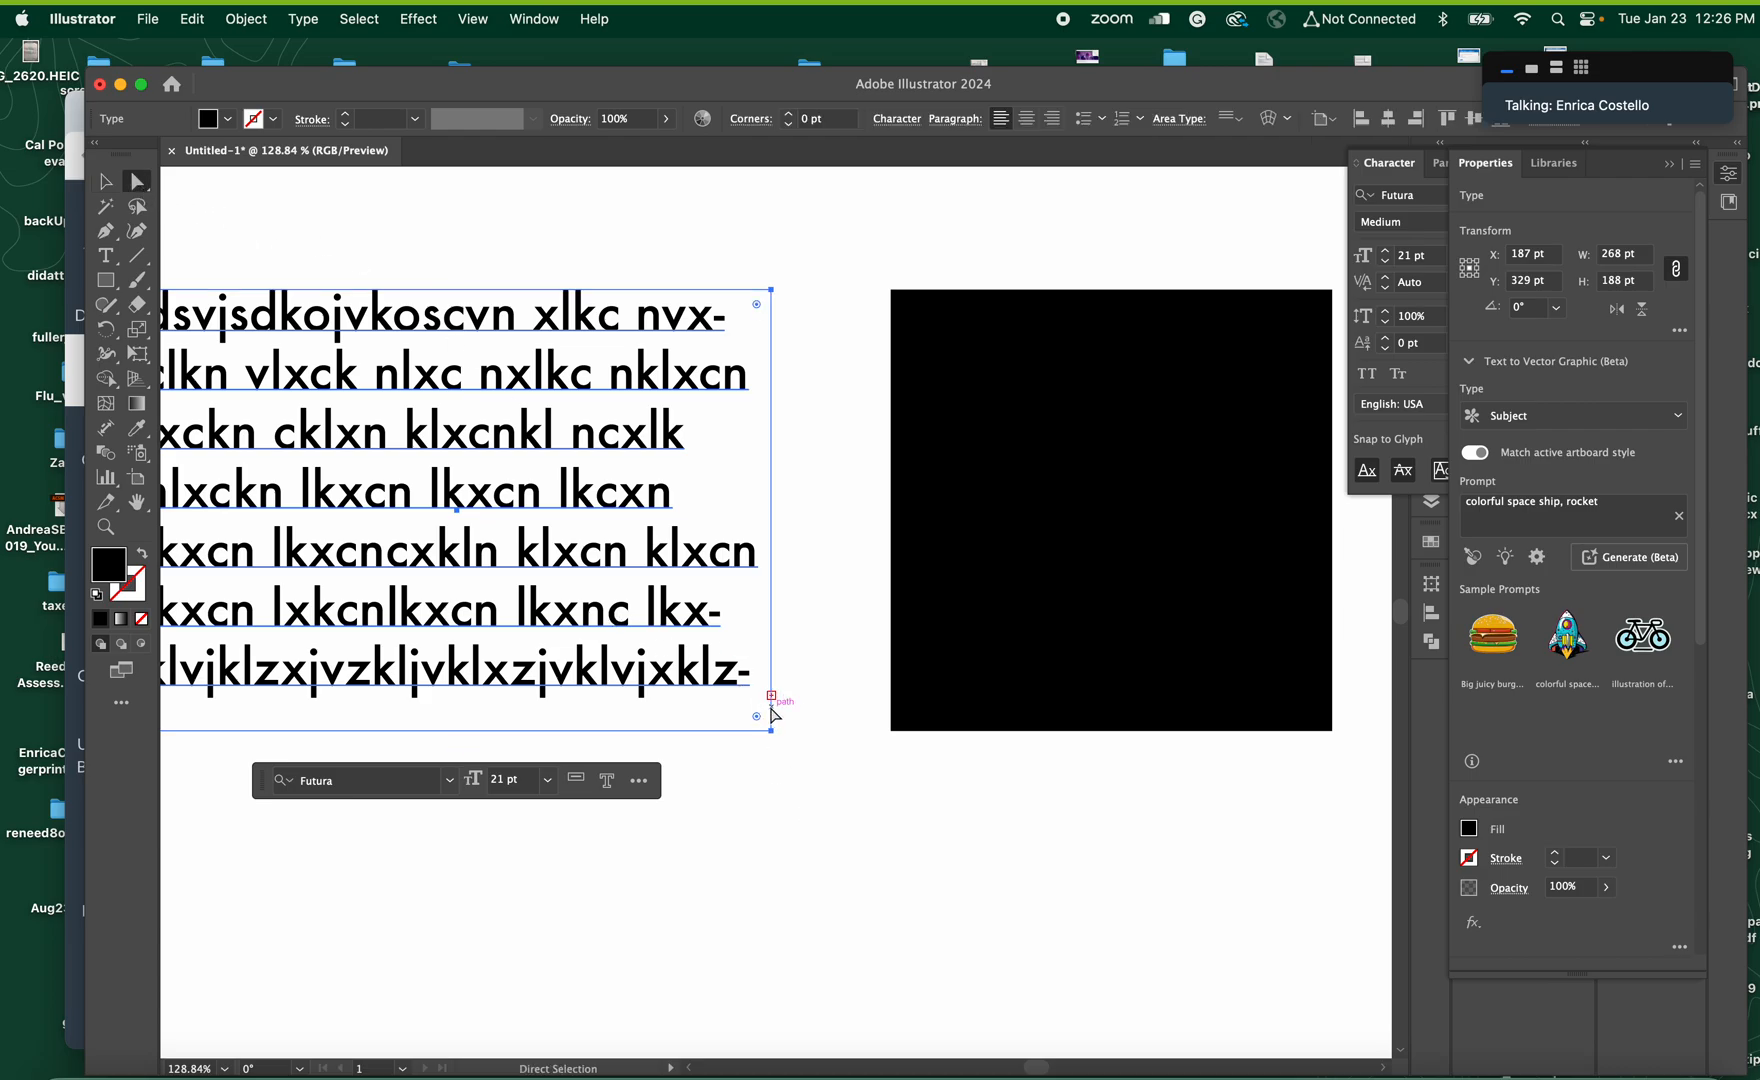
{"action": "key", "text": "t"}
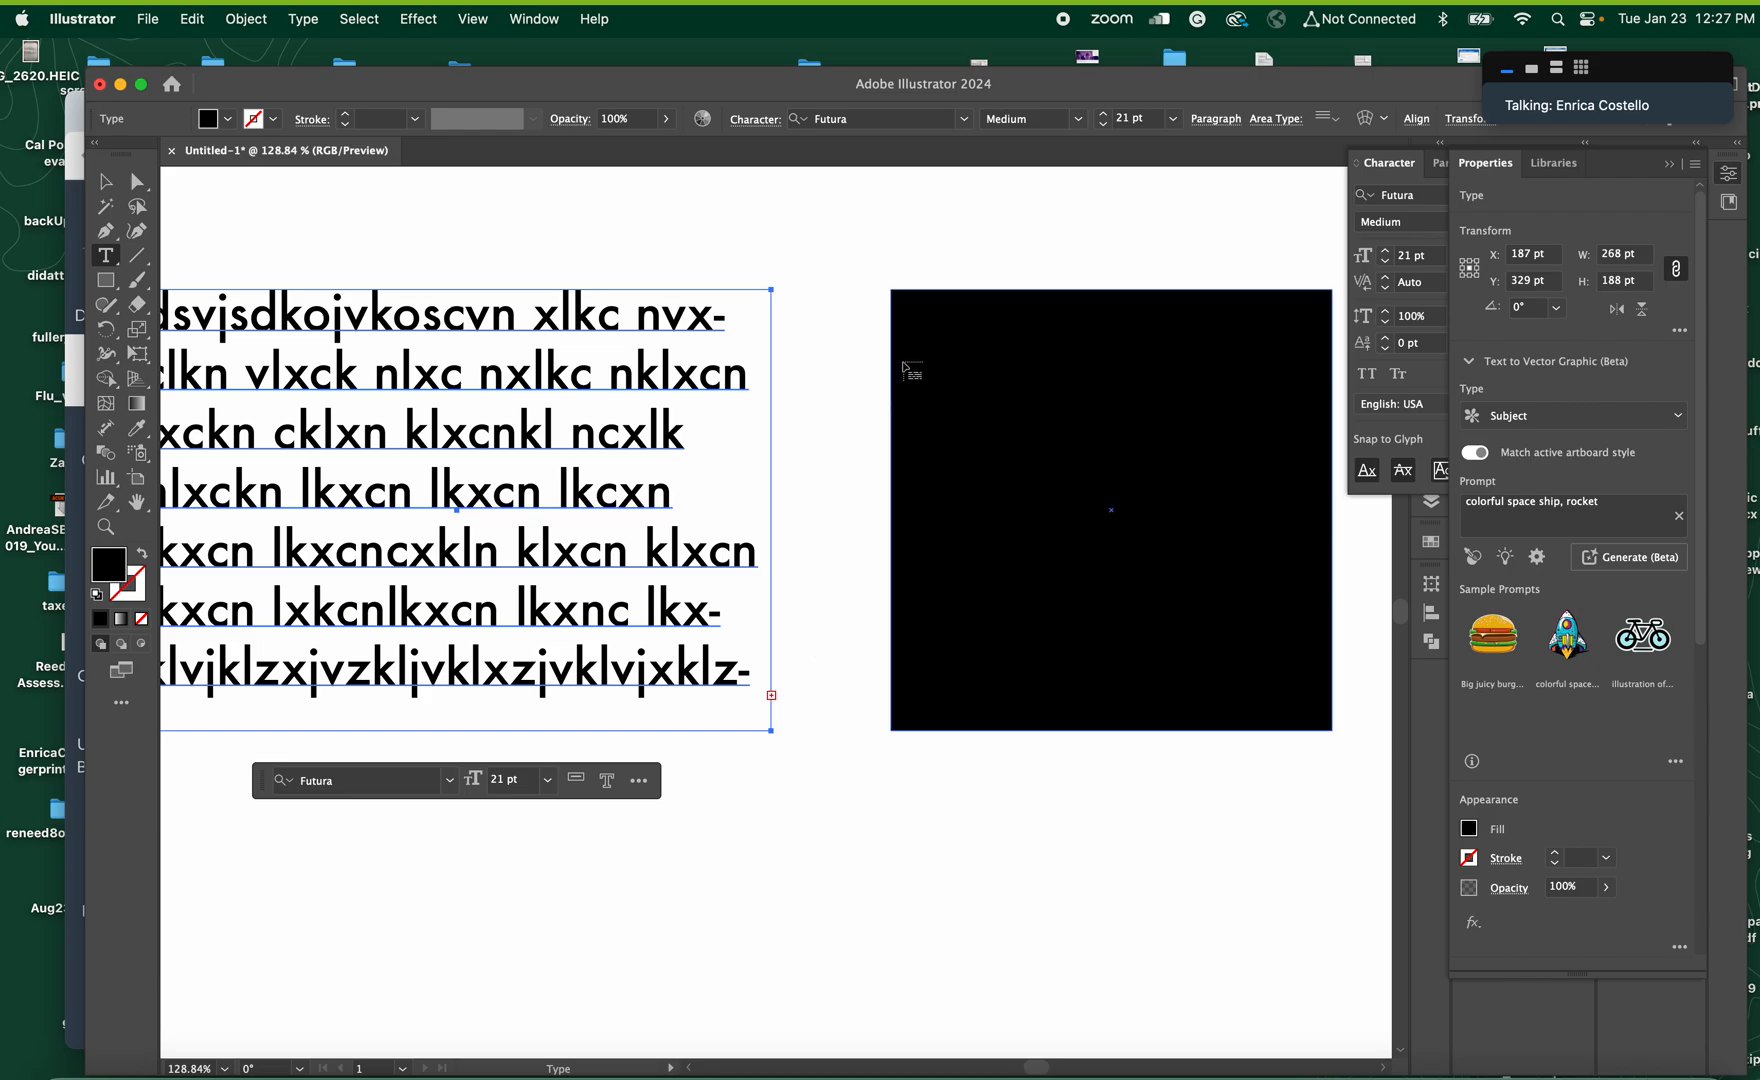
{"action": "left_click", "coordinate": [903, 363]}
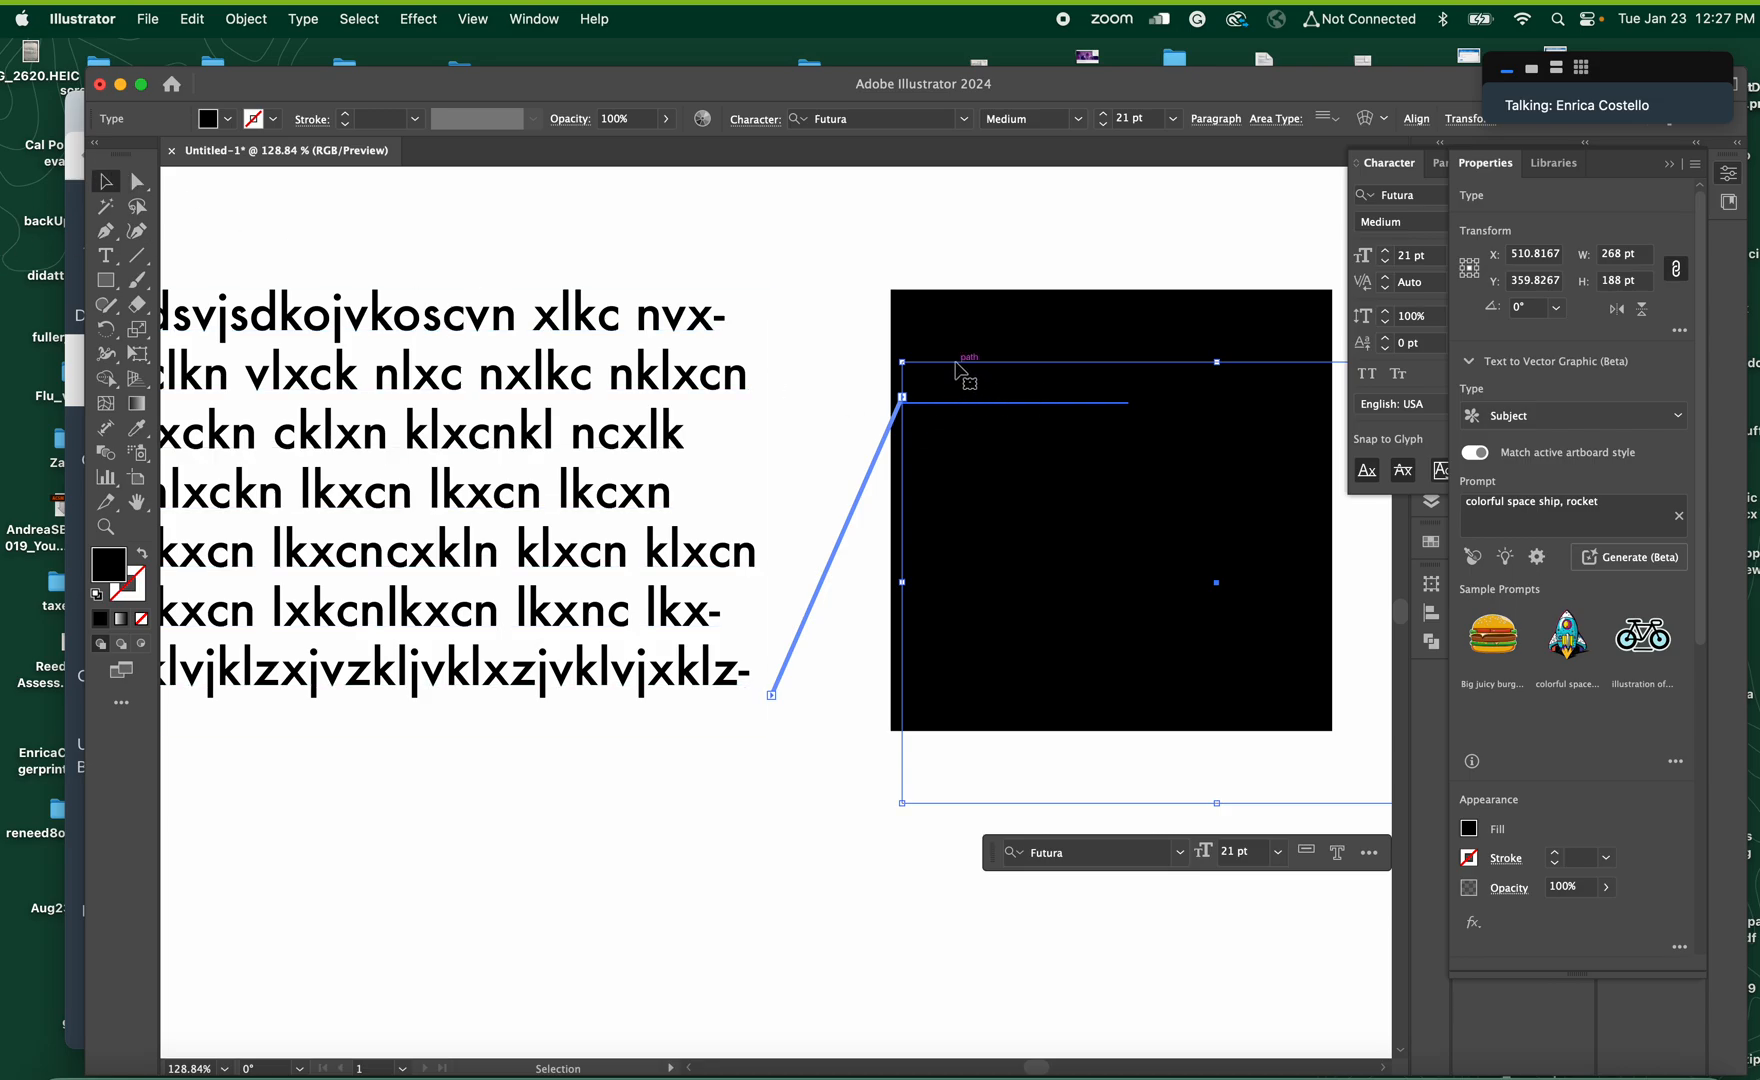
Move the linked text frame below the black square and delete the square
{"action": "left_click_drag", "start_coordinate": [955, 378], "coordinate": [881, 851]}
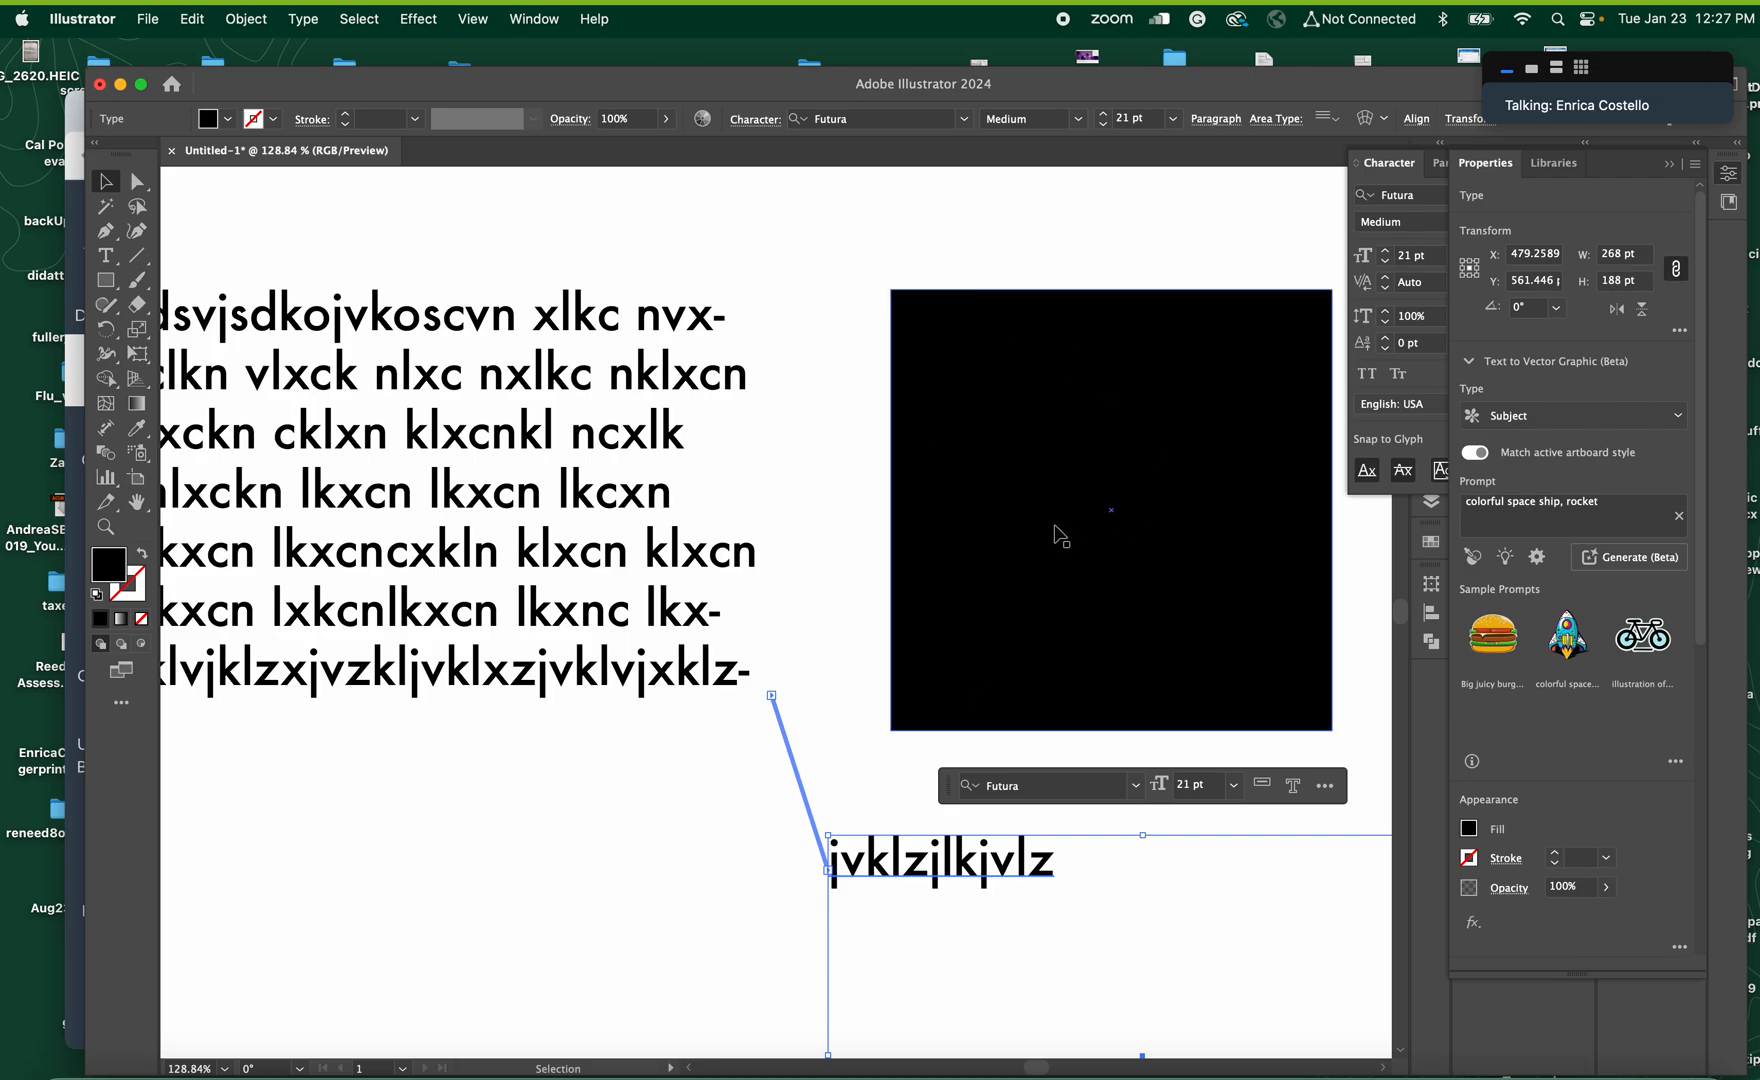
{"action": "left_click", "coordinate": [945, 521]}
{"action": "key", "text": "Delete"}
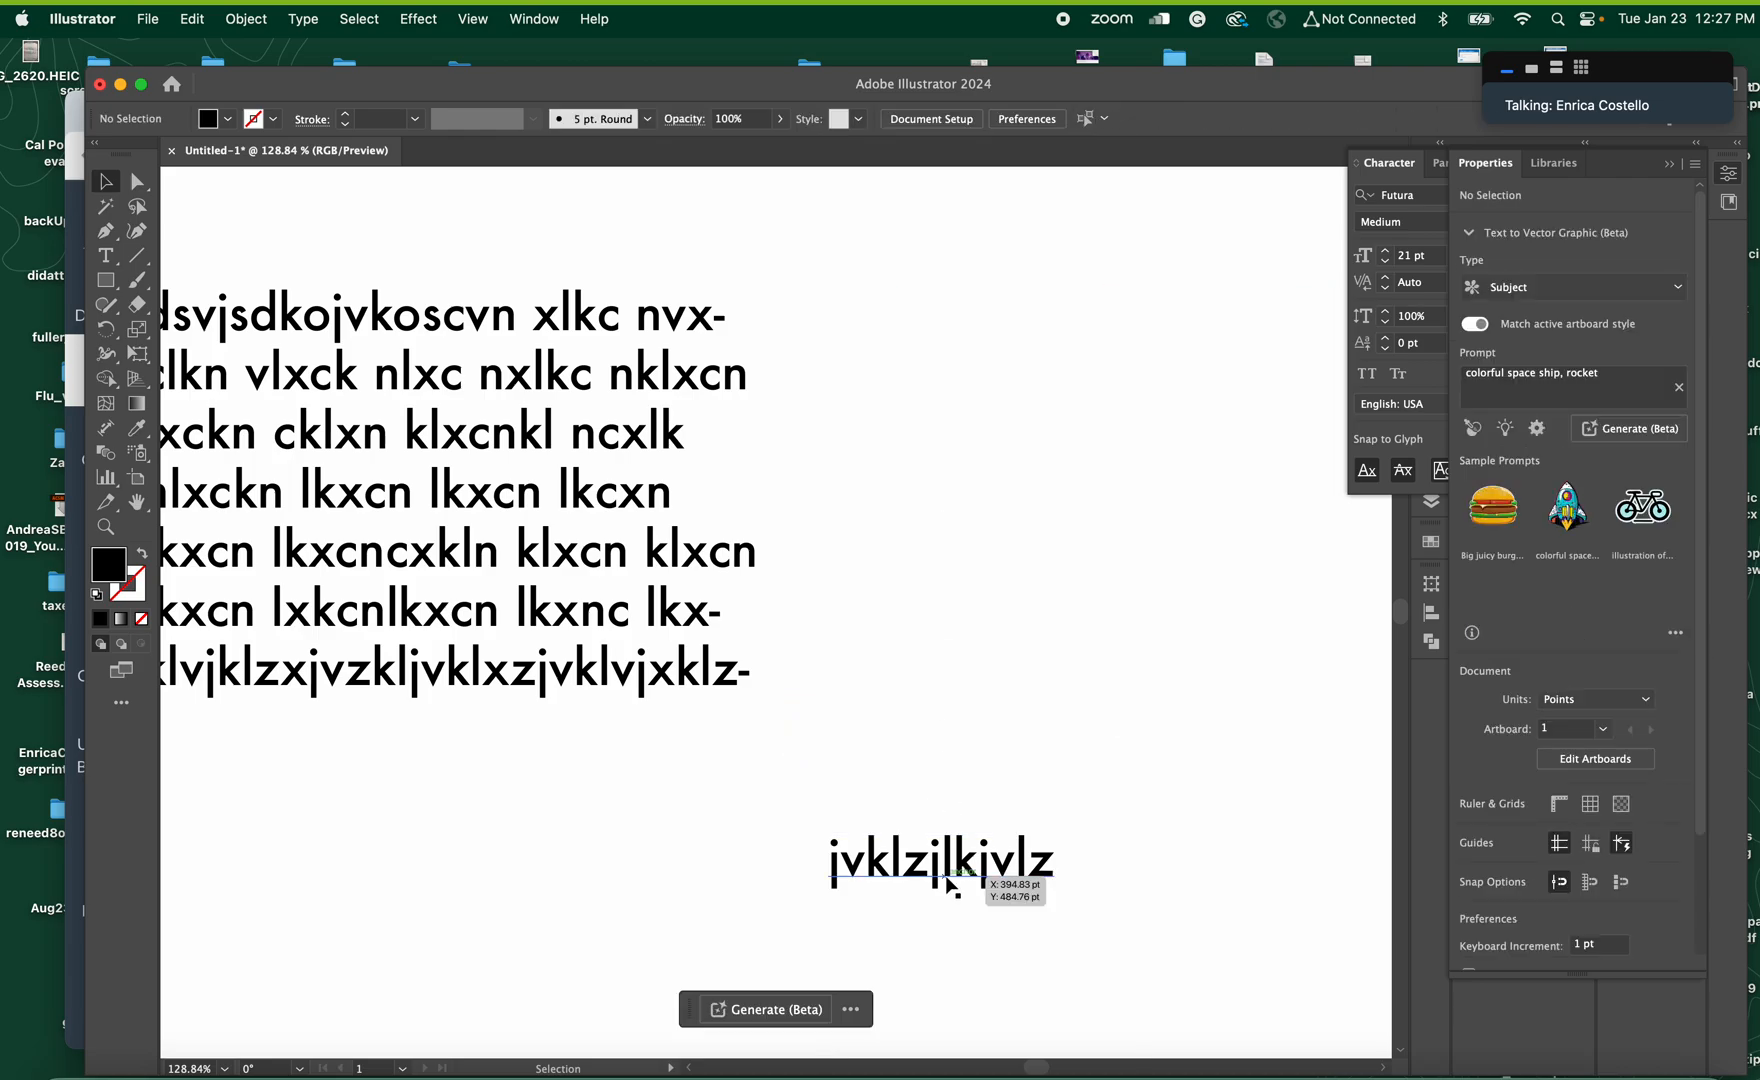
Move the linked frame beside the first text frame, where the square was, and set its text to Noteworthy Light
{"action": "left_click", "coordinate": [1000, 860]}
{"action": "left_click_drag", "start_coordinate": [1002, 855], "coordinate": [1030, 325]}
{"action": "scroll", "coordinate": [1108, 792], "scroll_direction": "down", "scroll_amount": 20}
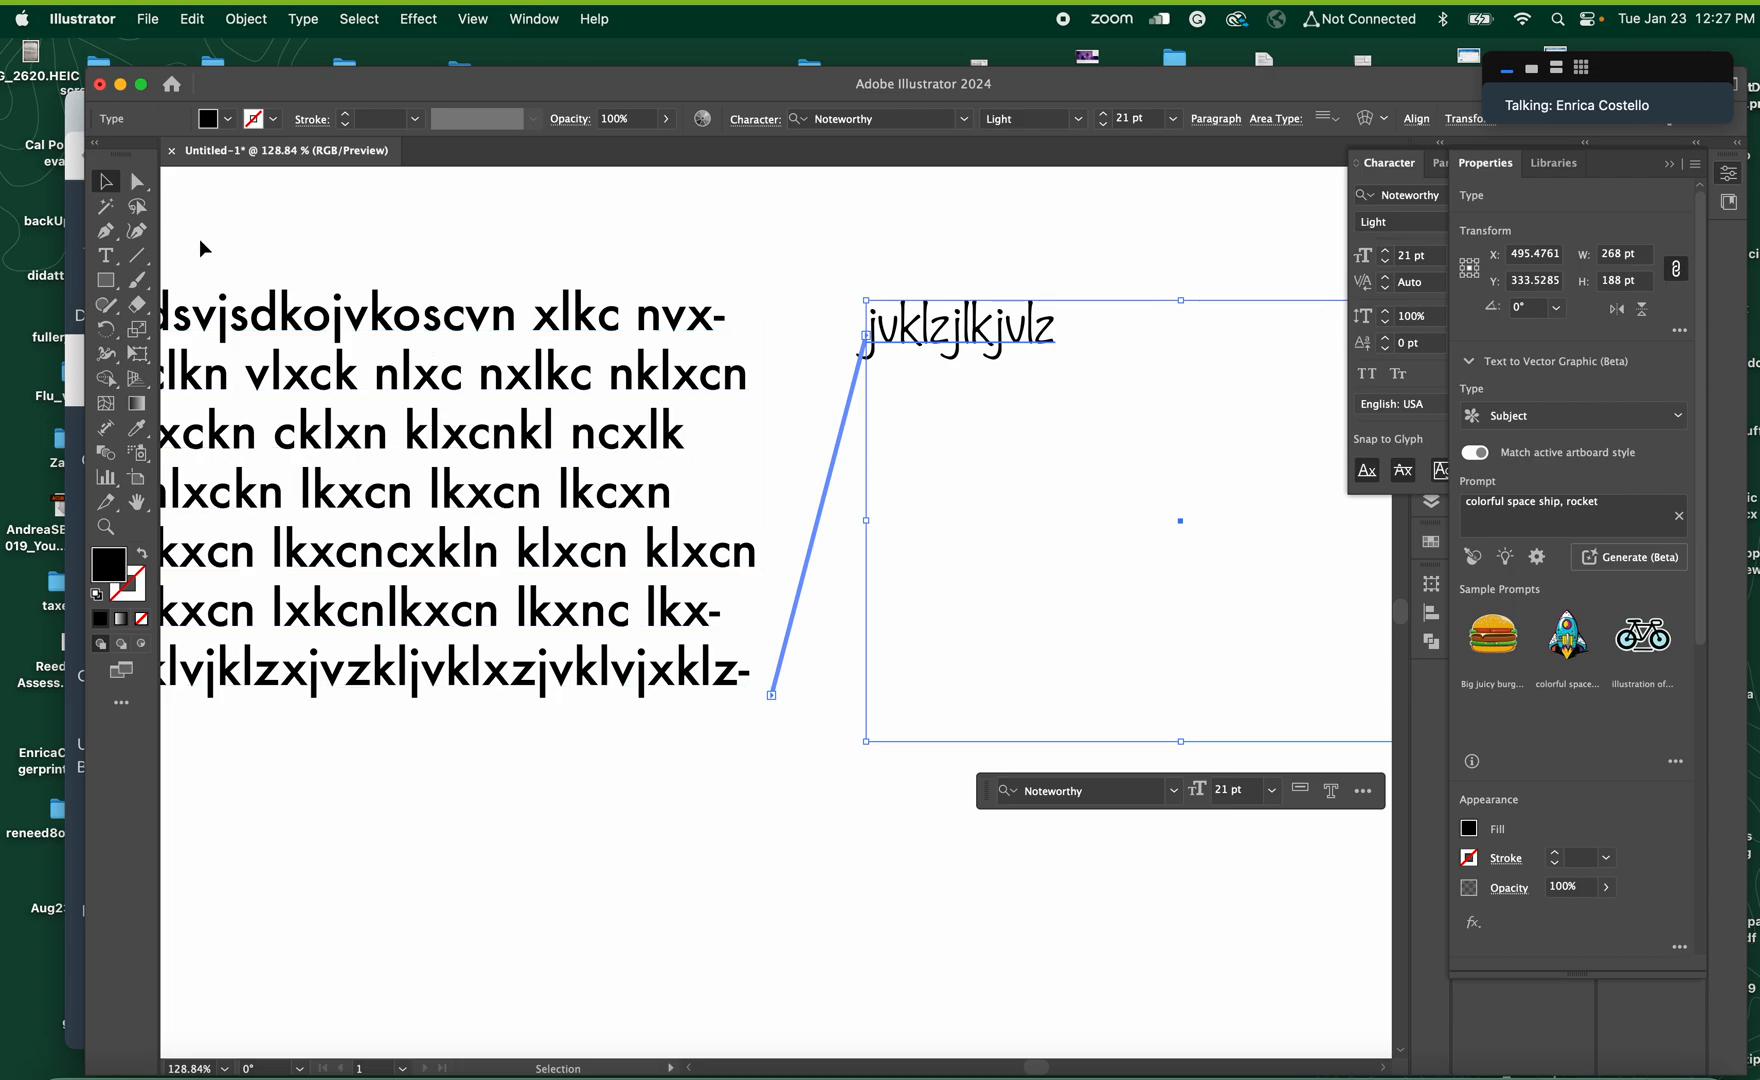
{"action": "left_click", "coordinate": [491, 450]}
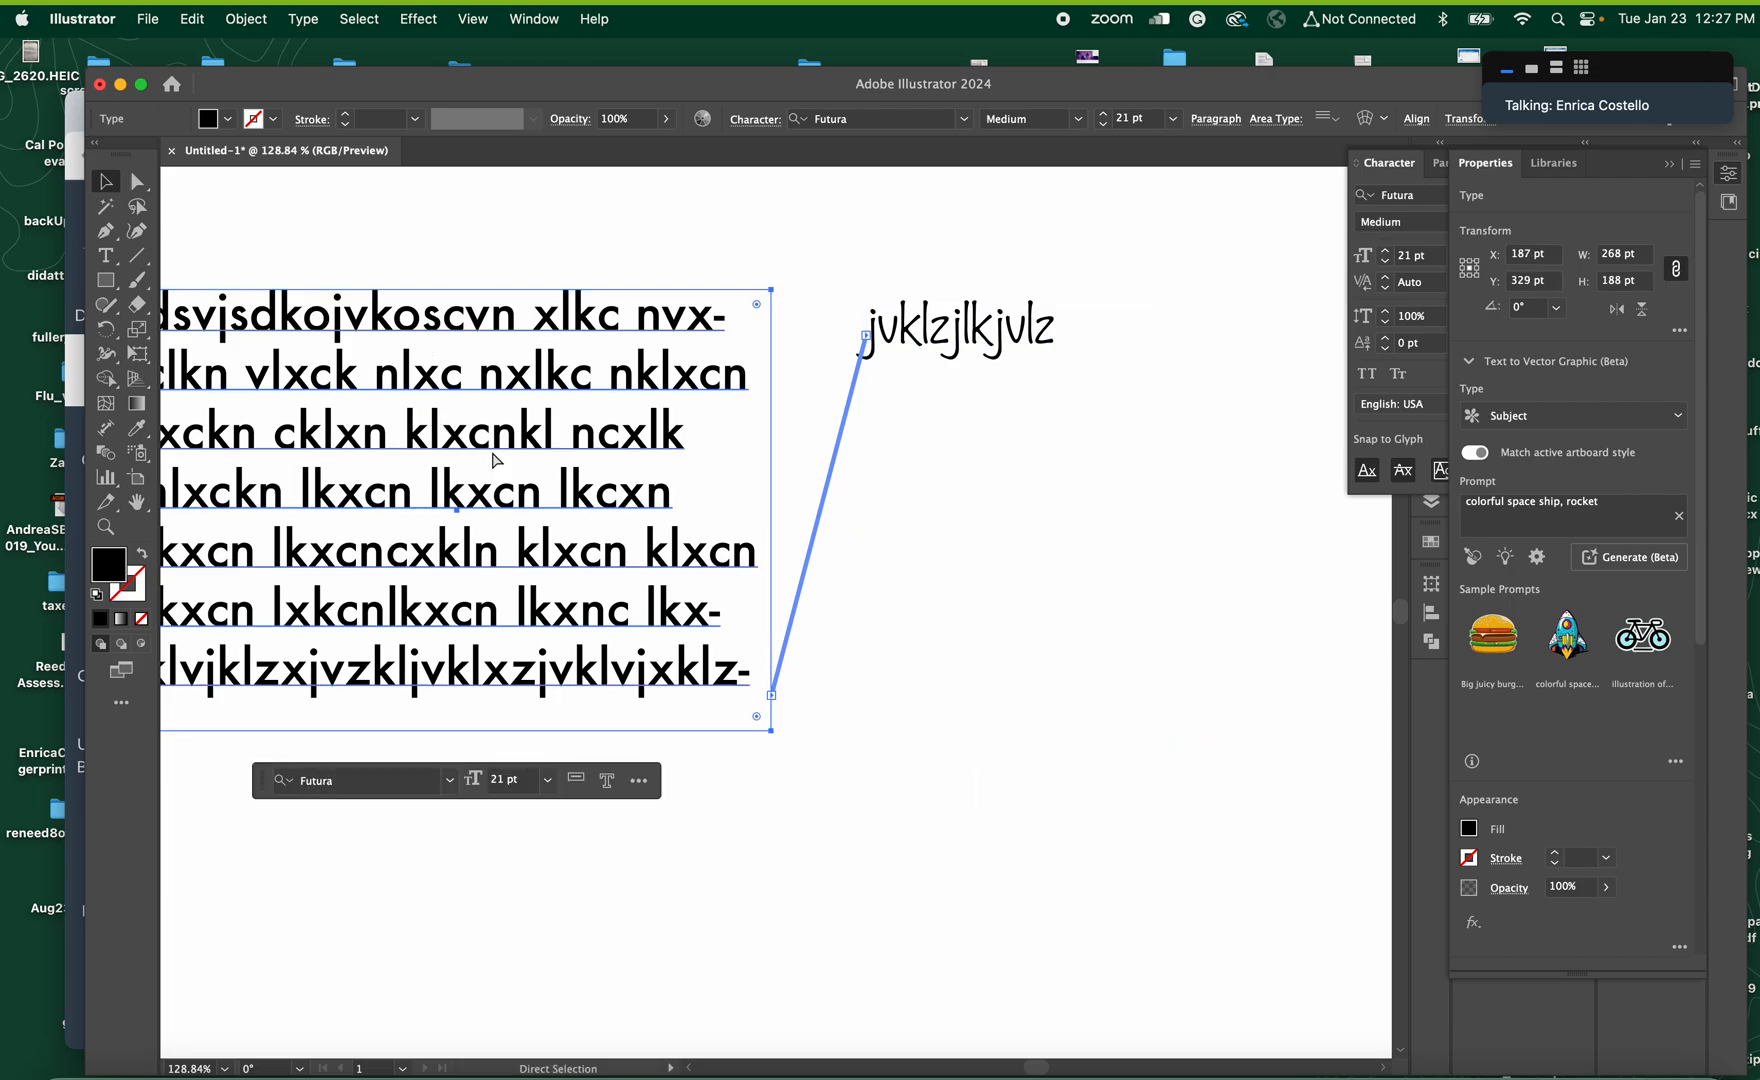
{"action": "key", "text": "super+0"}
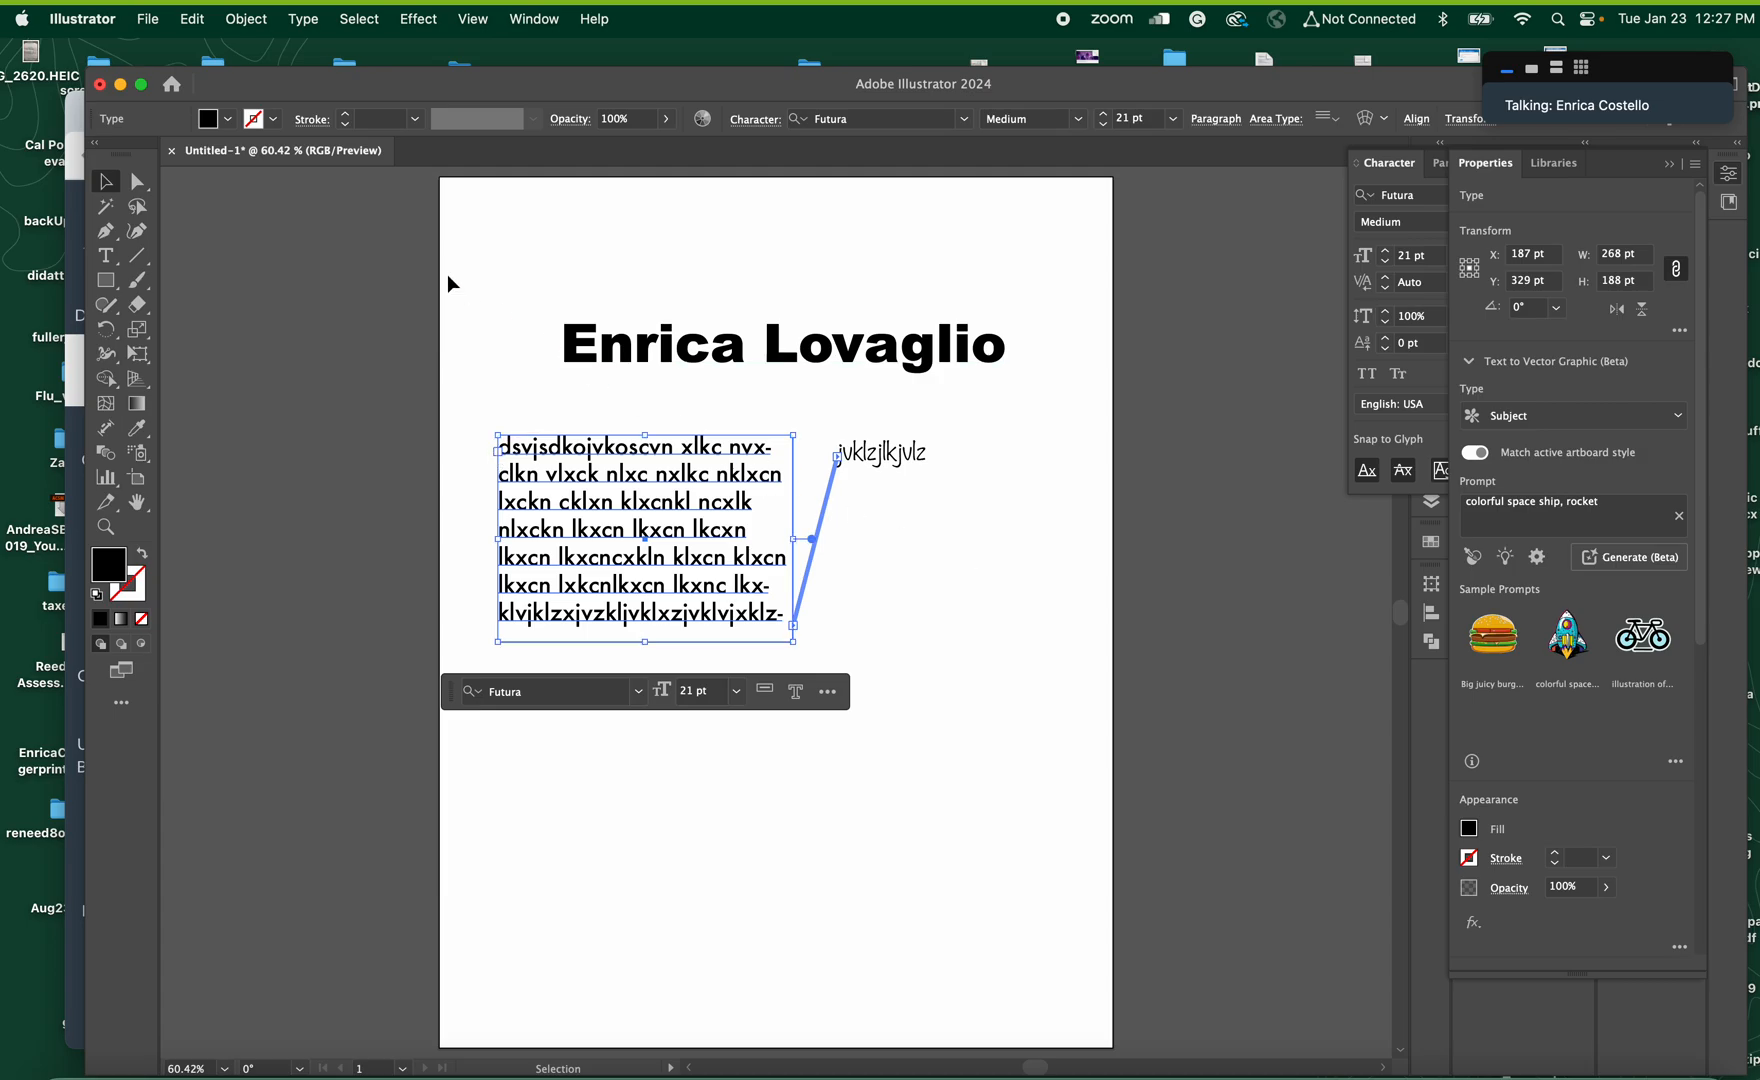
{"action": "left_click", "coordinate": [872, 857]}
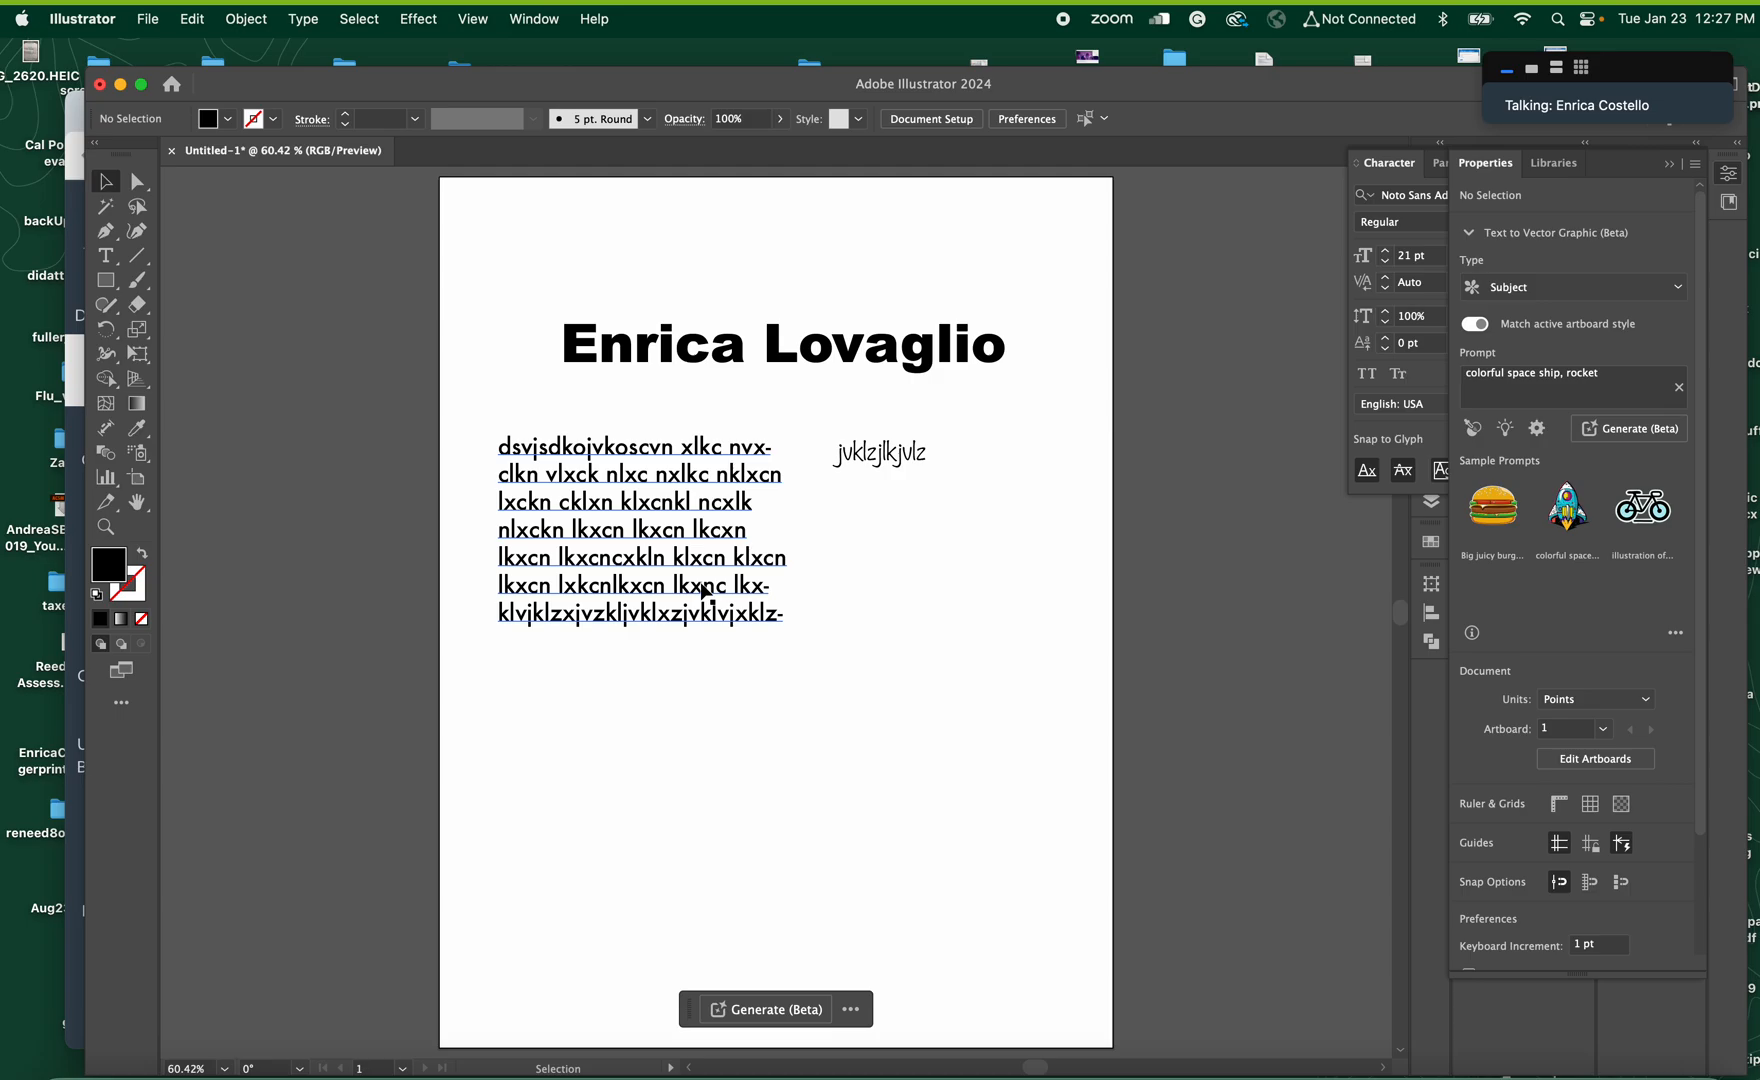
Draw a spiral about 293 by 278 pt on the lower part of the page with the Spiral tool
{"action": "left_click", "coordinate": [137, 256]}
{"action": "left_click", "coordinate": [175, 302]}
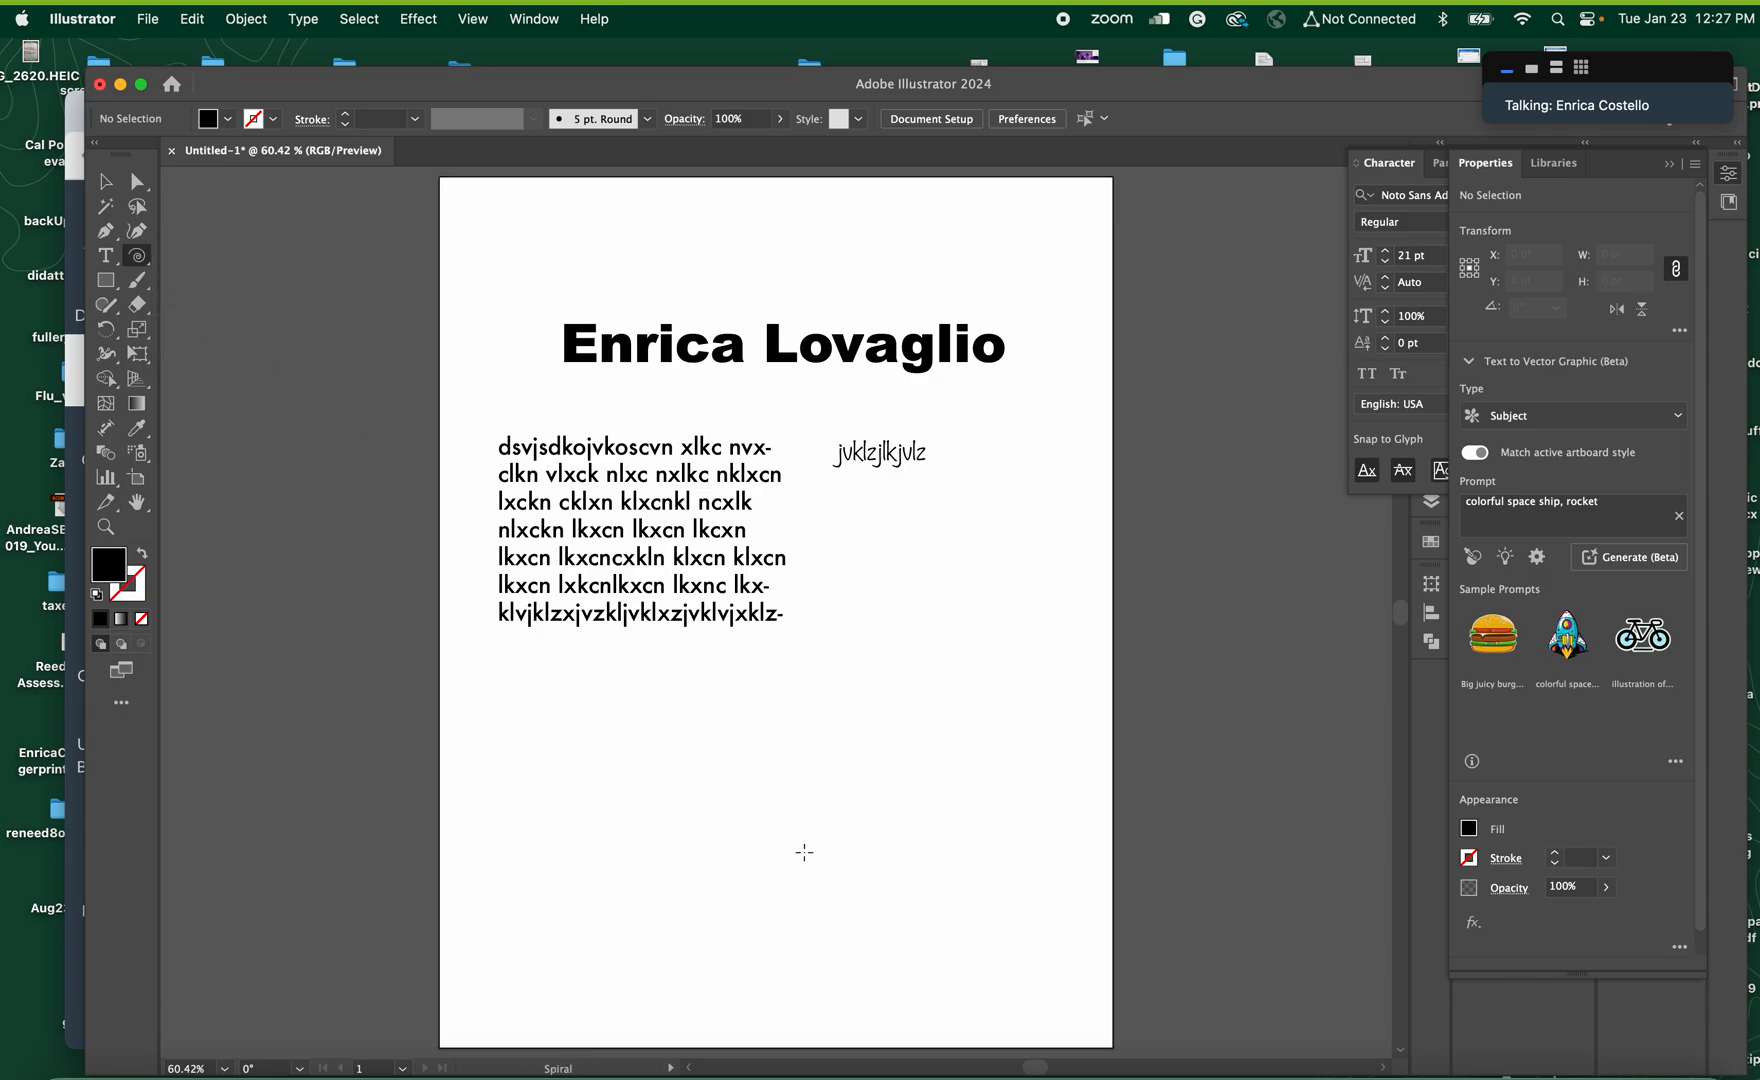
{"action": "left_click_drag", "start_coordinate": [758, 818], "coordinate": [901, 943]}
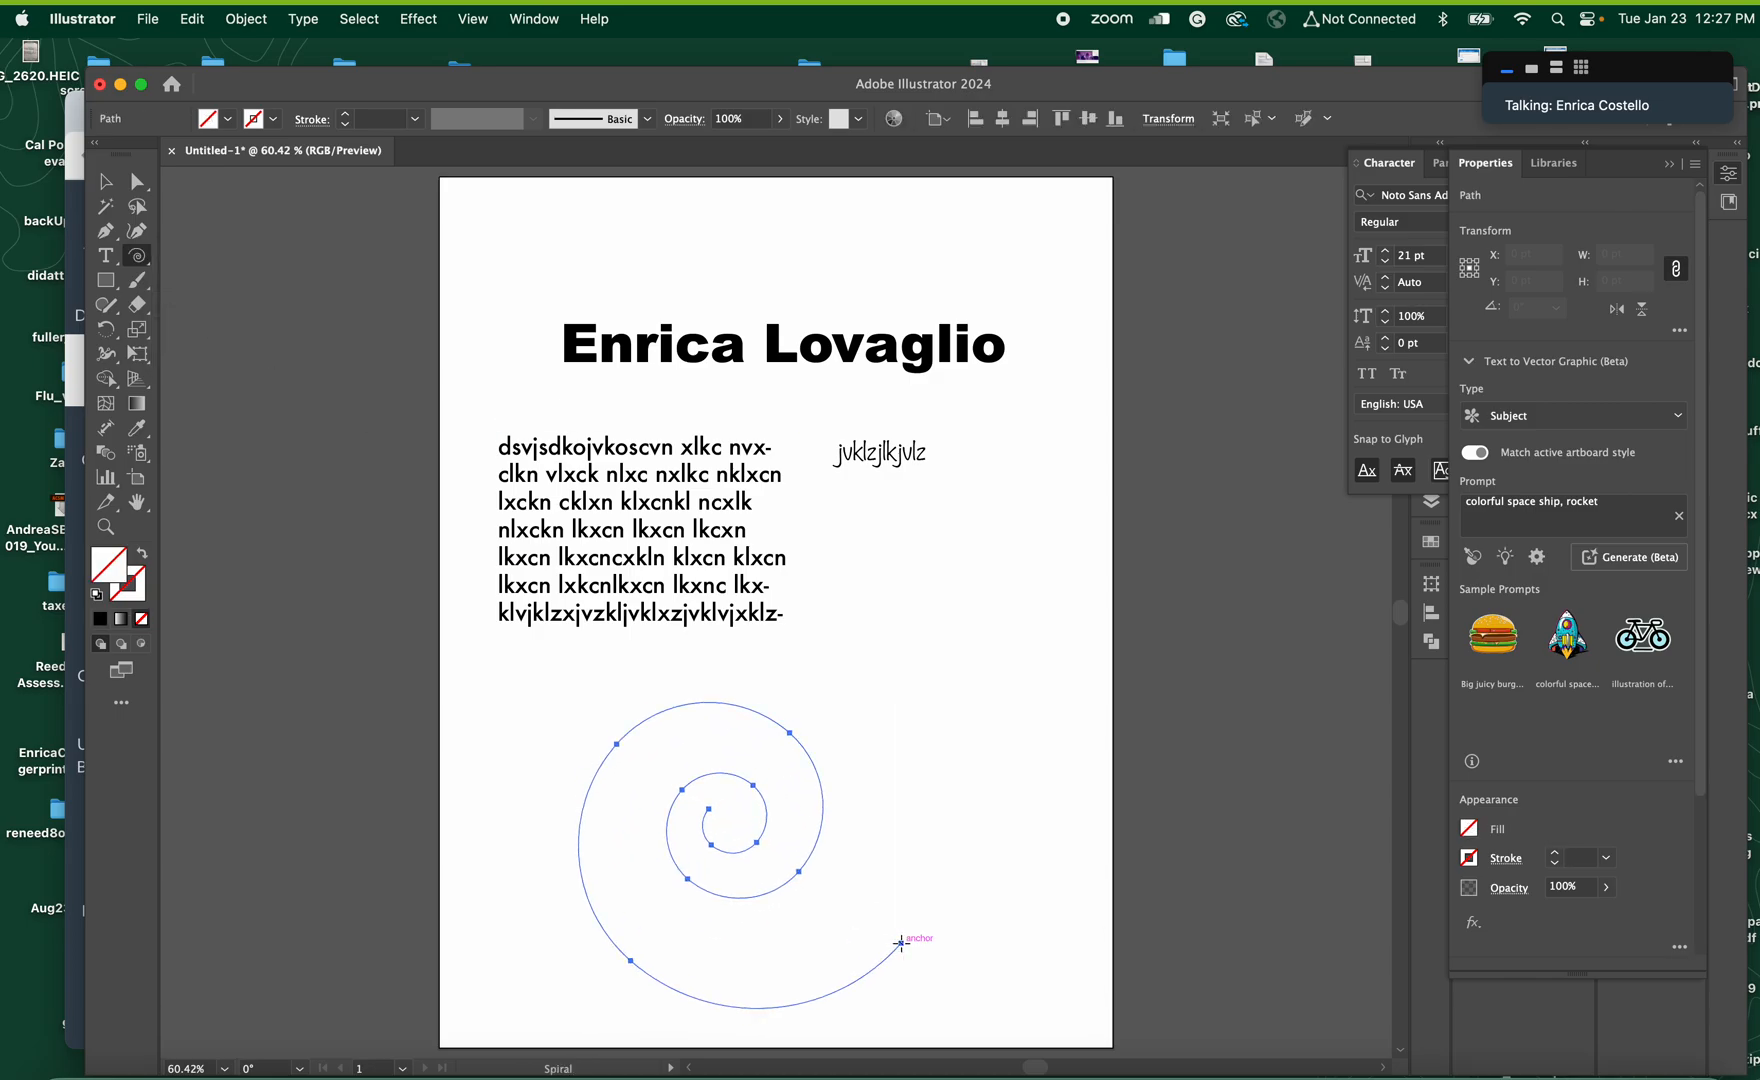
Add type on the spiral path and replace the placeholder with random filler letters beginning "vjkjvklsdjvklsdvnlksnv lksxnvl" until the text overflows
{"action": "left_click", "coordinate": [105, 256]}
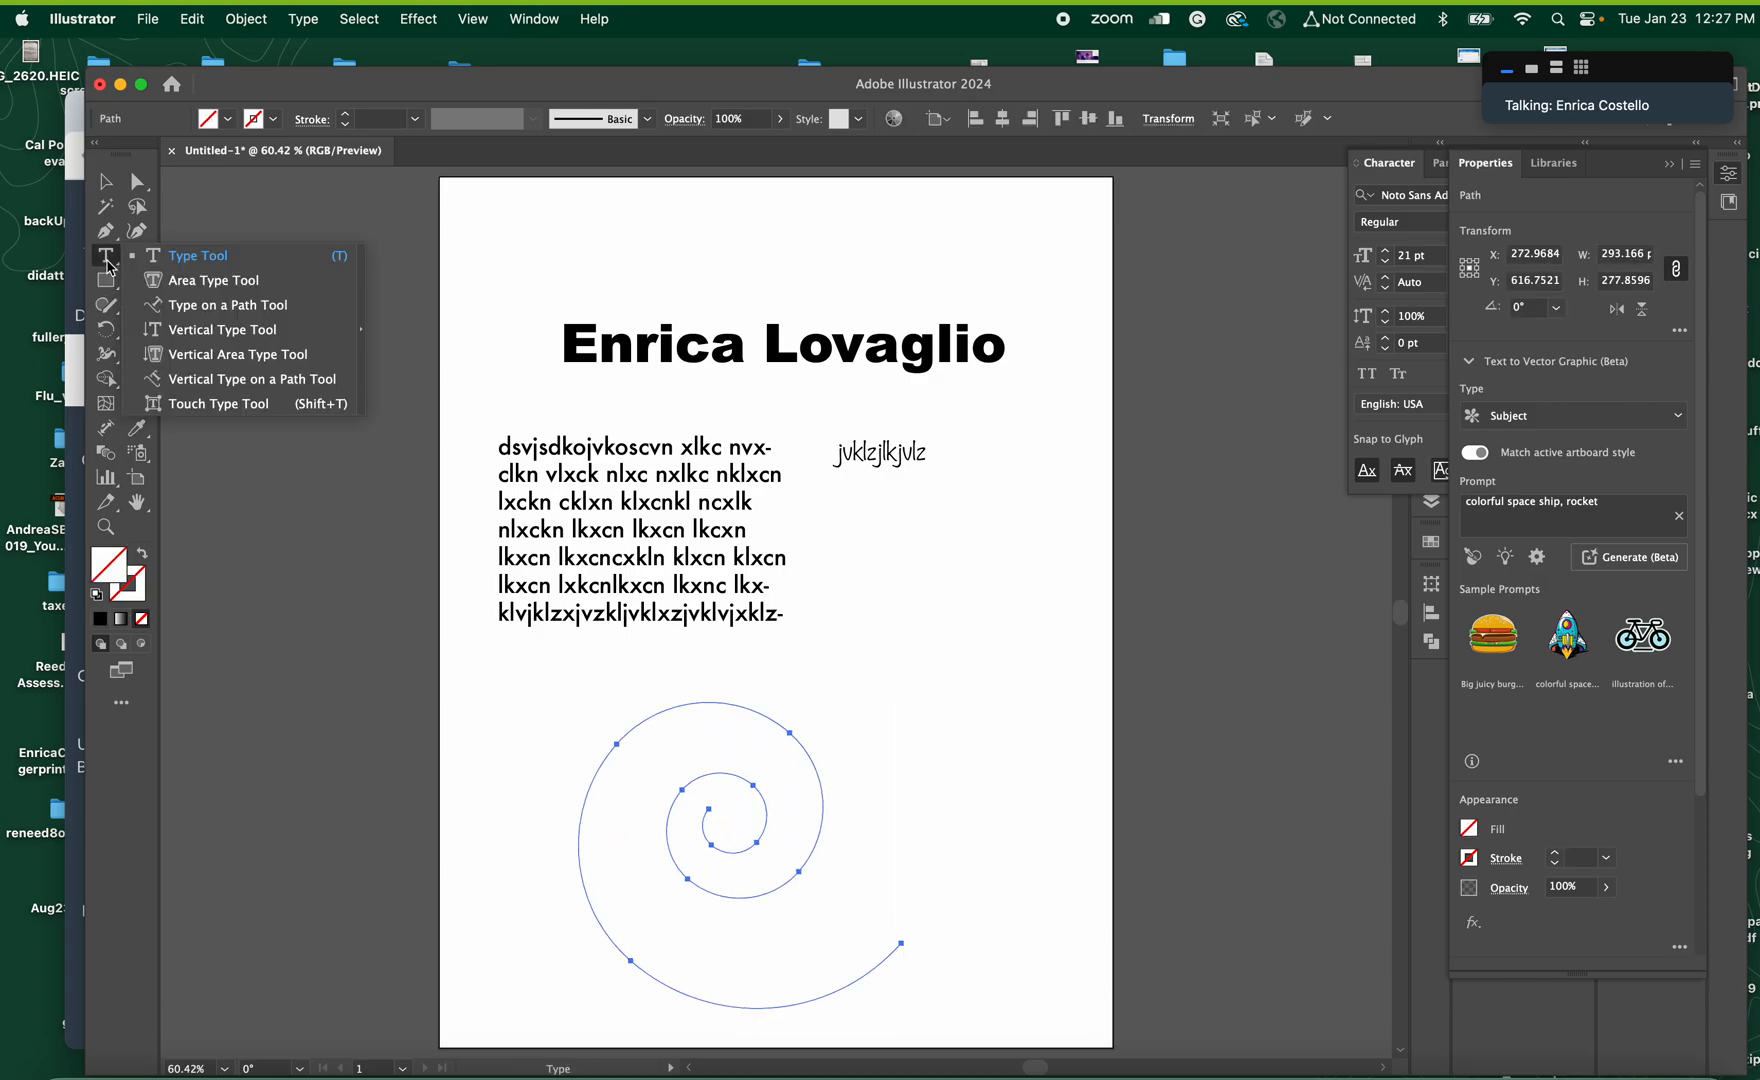
{"action": "left_click", "coordinate": [164, 308]}
{"action": "left_click", "coordinate": [586, 794]}
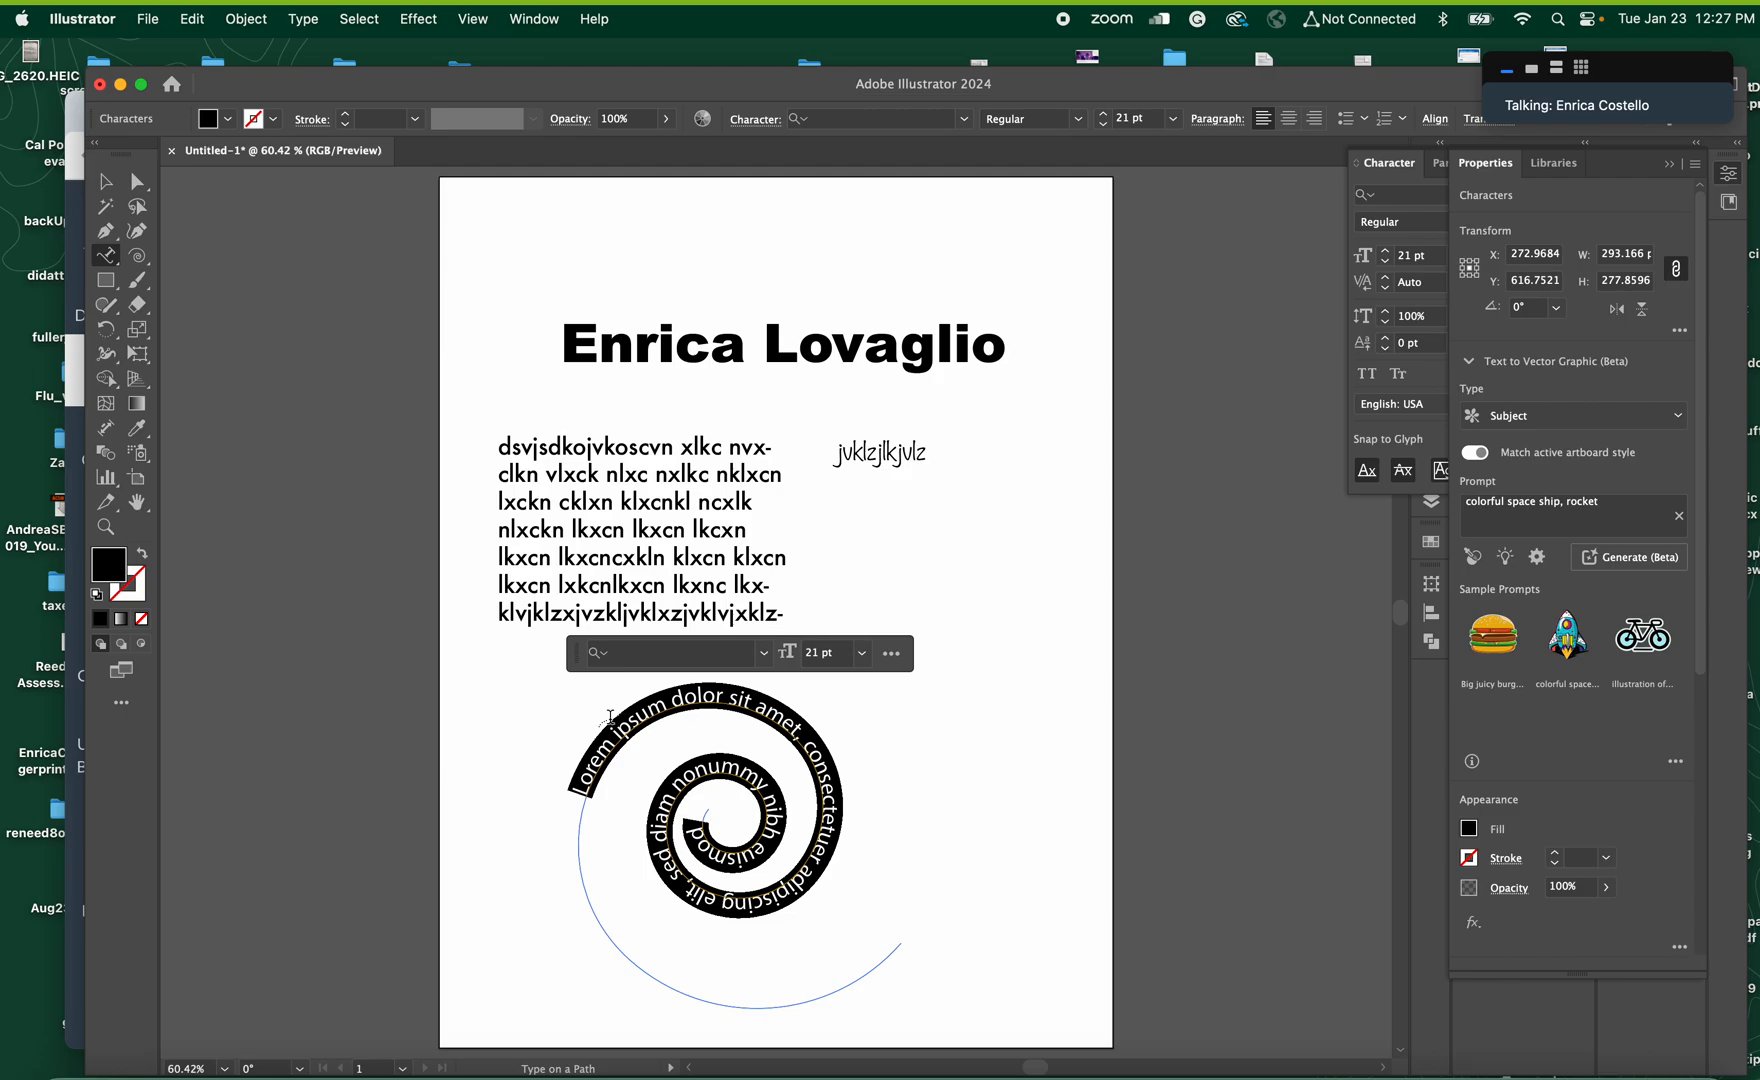
{"action": "key", "text": "BackSpace"}
{"action": "type", "text": "vjkjvklsdjvklsdvnlksnv lksxnvl"}
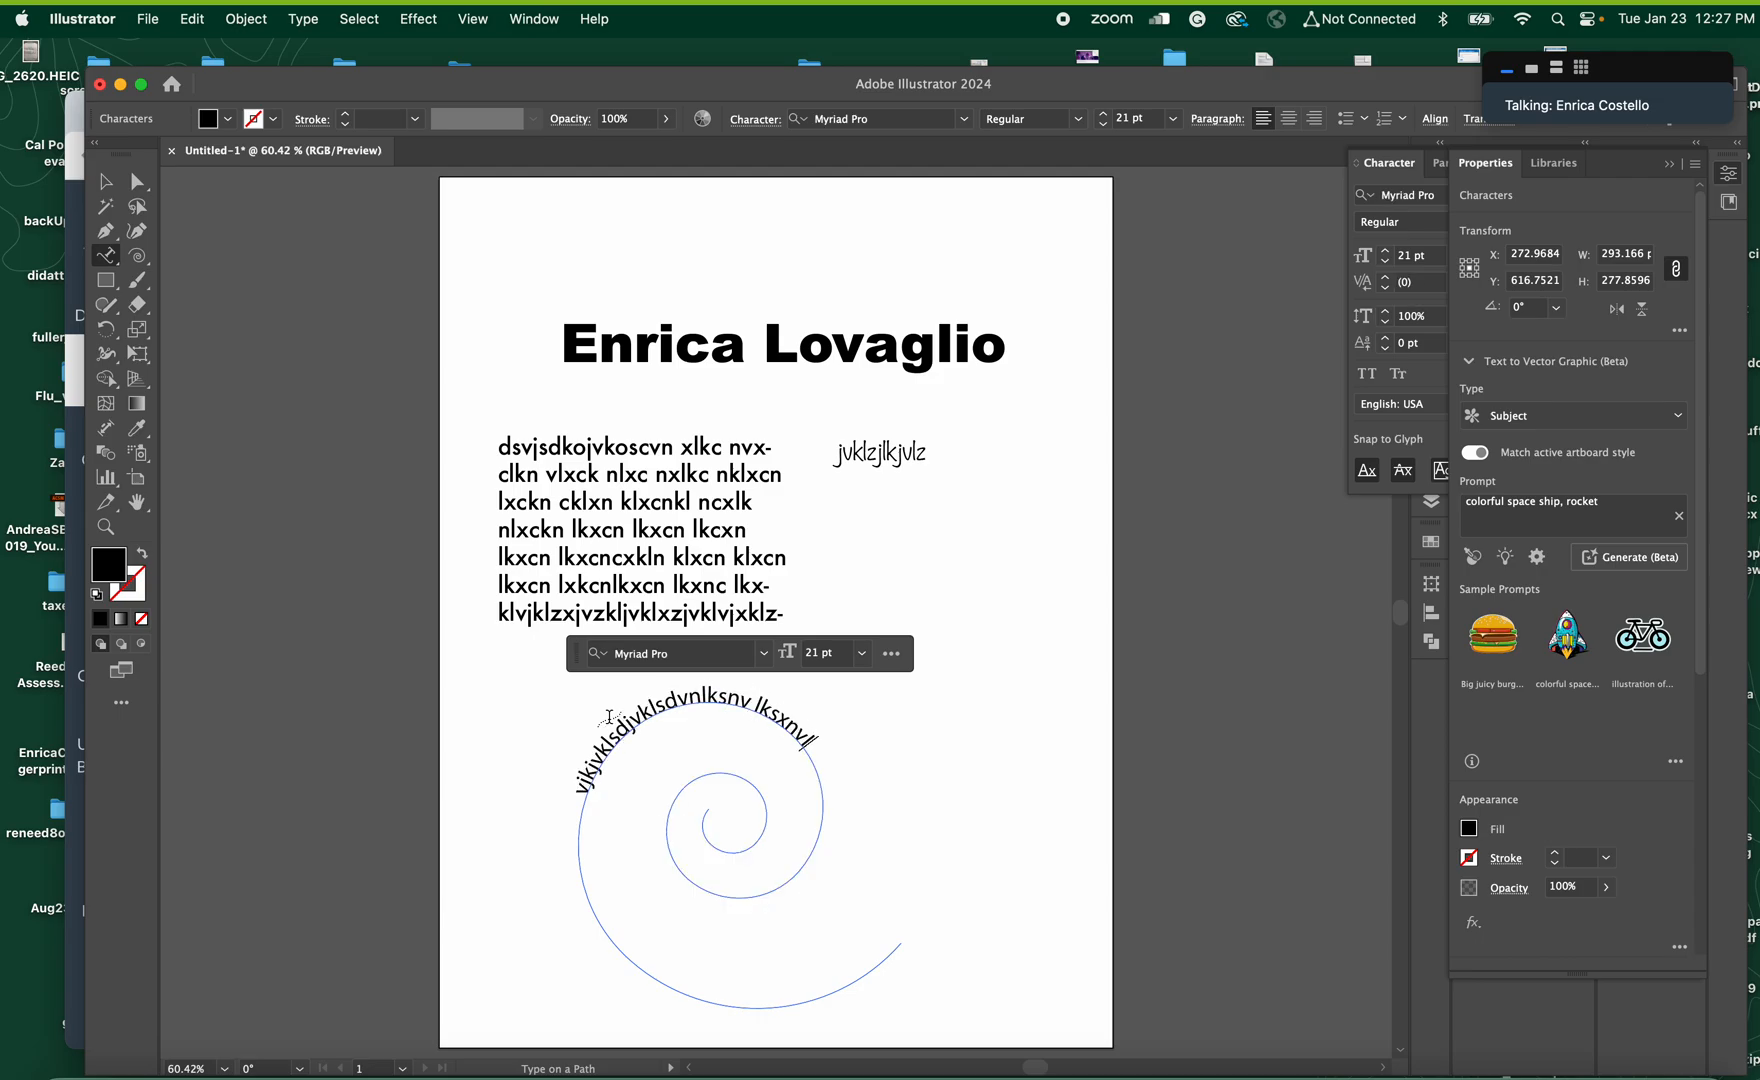
{"action": "type", "text": "ksnkldvnslkdnvlksdnvklsdnvlsdnknsls"}
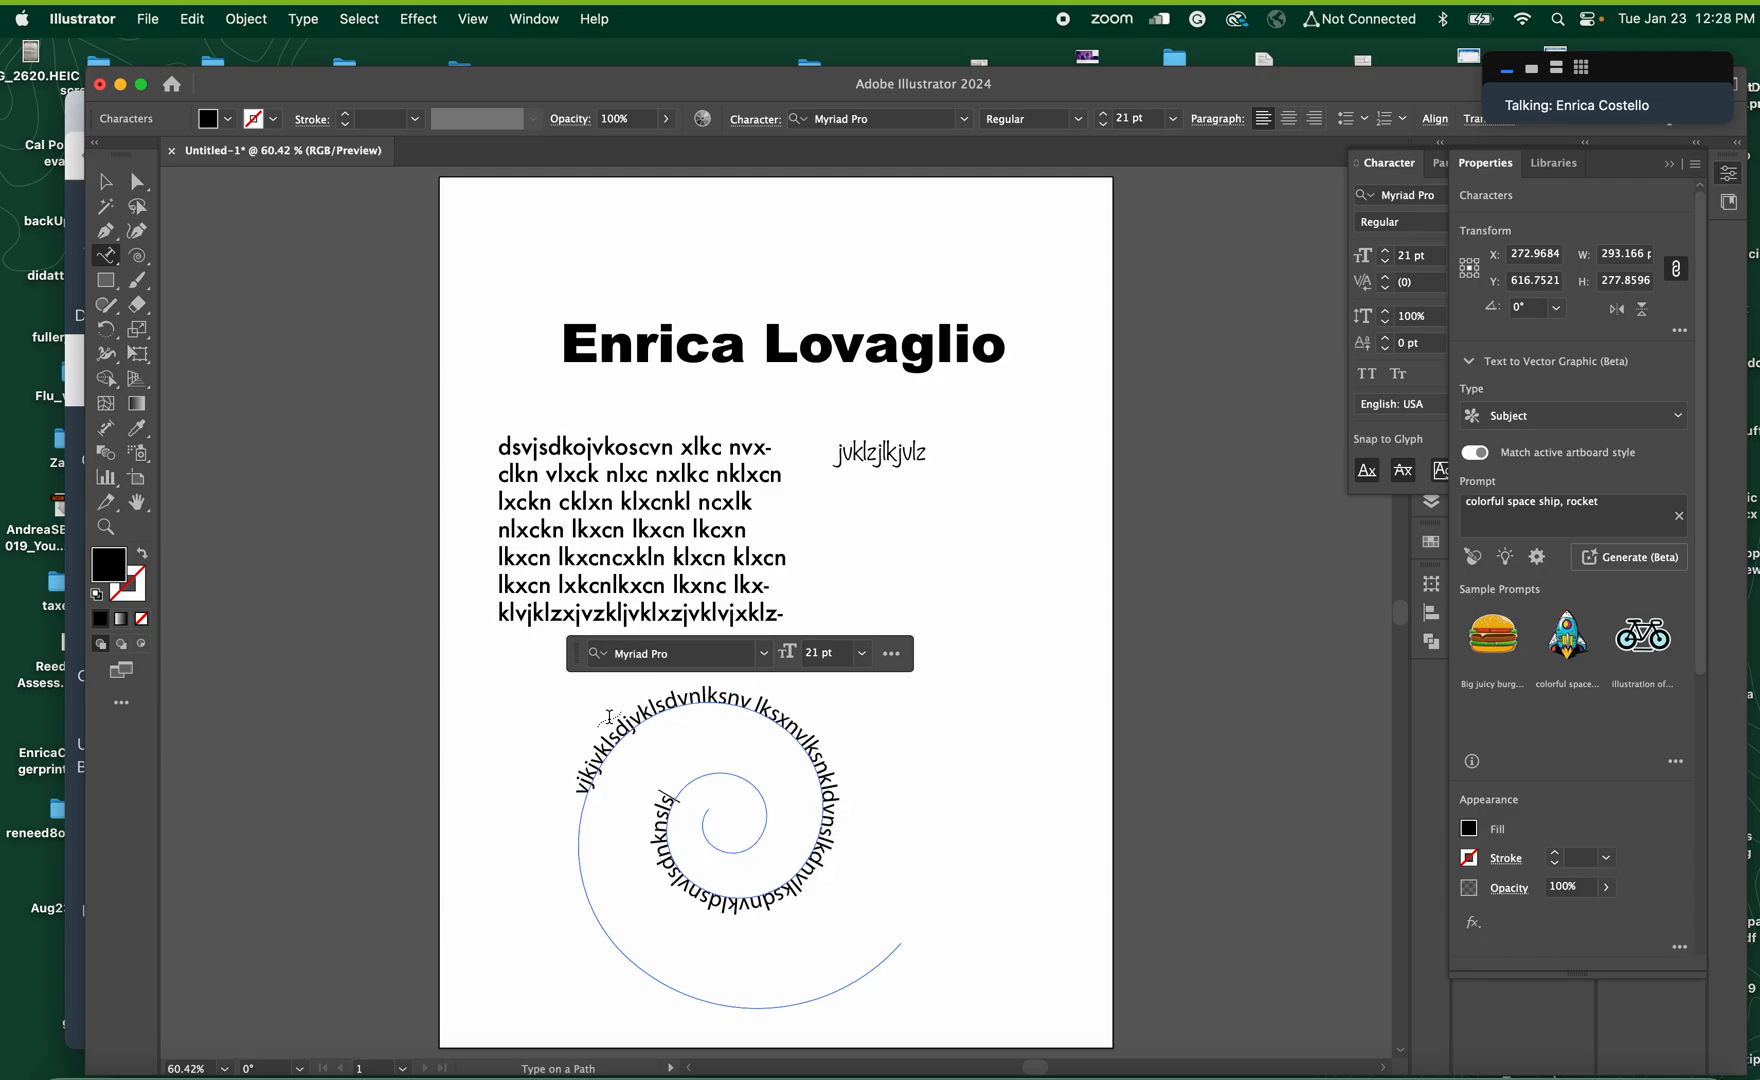
{"action": "type", "text": "nvlkdnvlksnvlksndvlksnvl"}
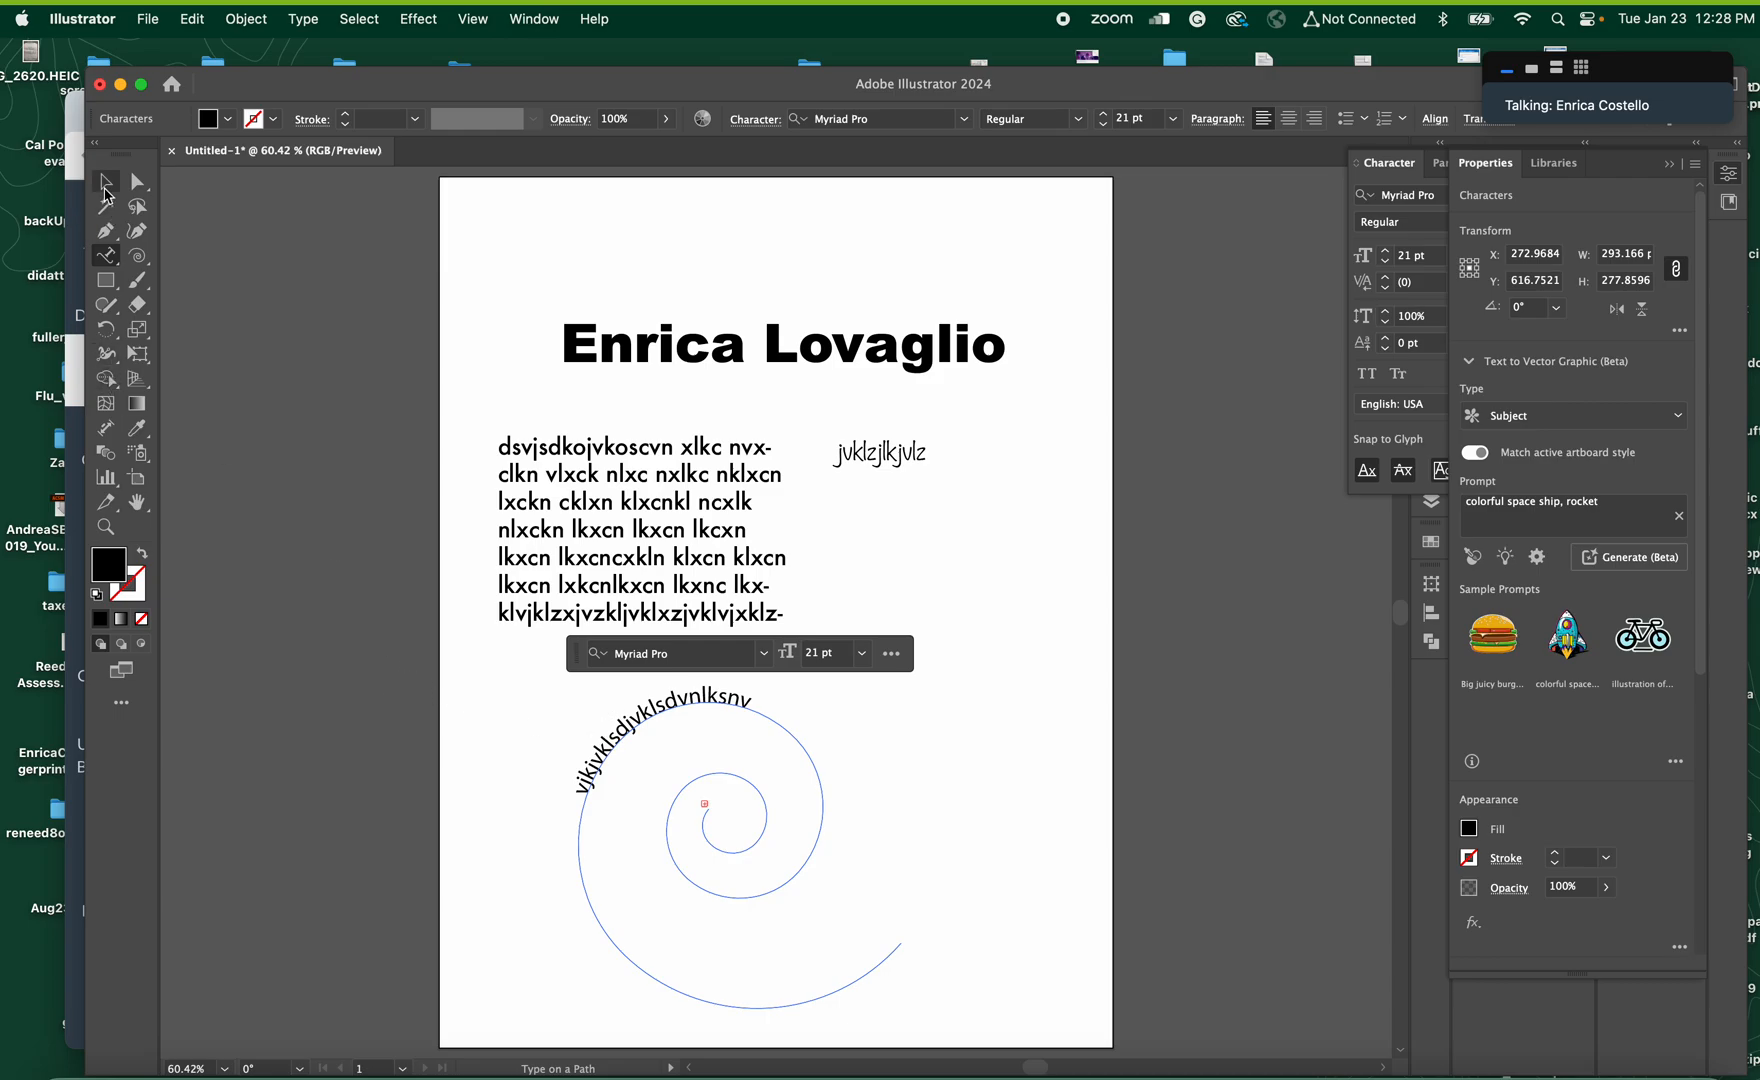
{"action": "left_click", "coordinate": [107, 194]}
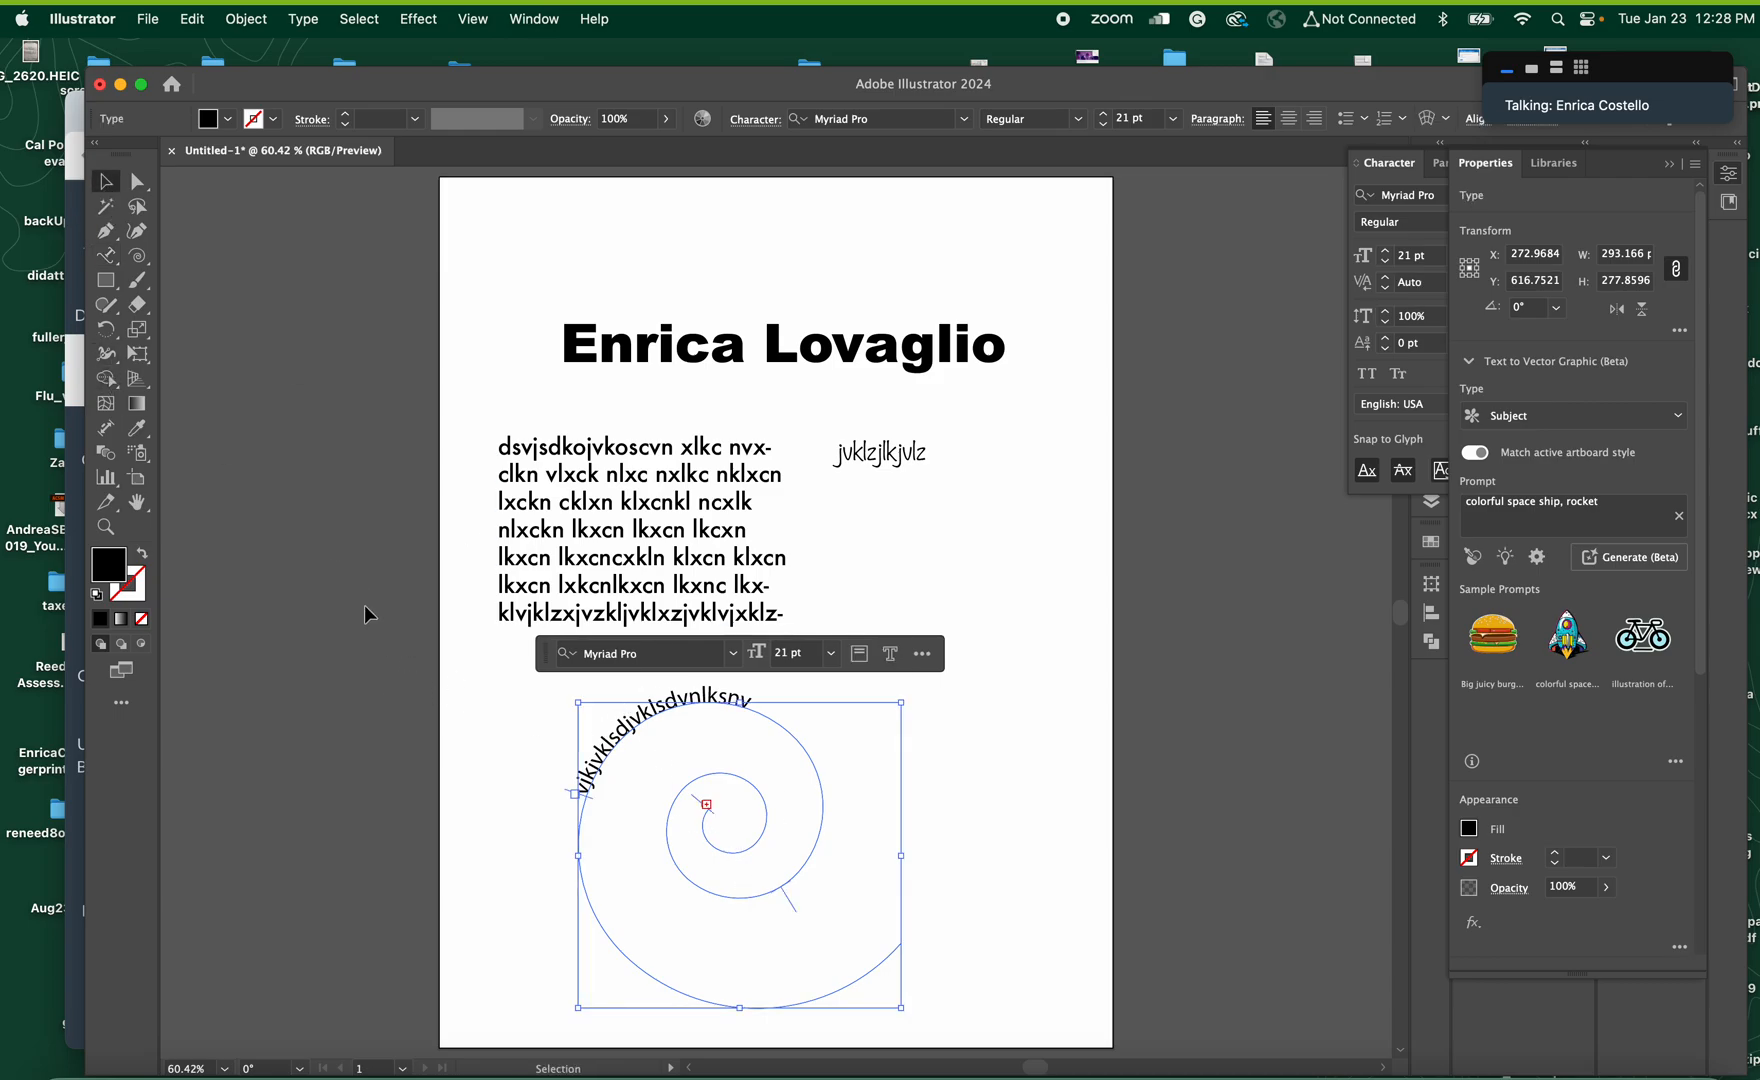
Move the path text's start bracket back along the spiral's outer arm to make room for more text
{"action": "left_click", "coordinate": [105, 527]}
{"action": "left_click_drag", "start_coordinate": [766, 869], "coordinate": [966, 907]}
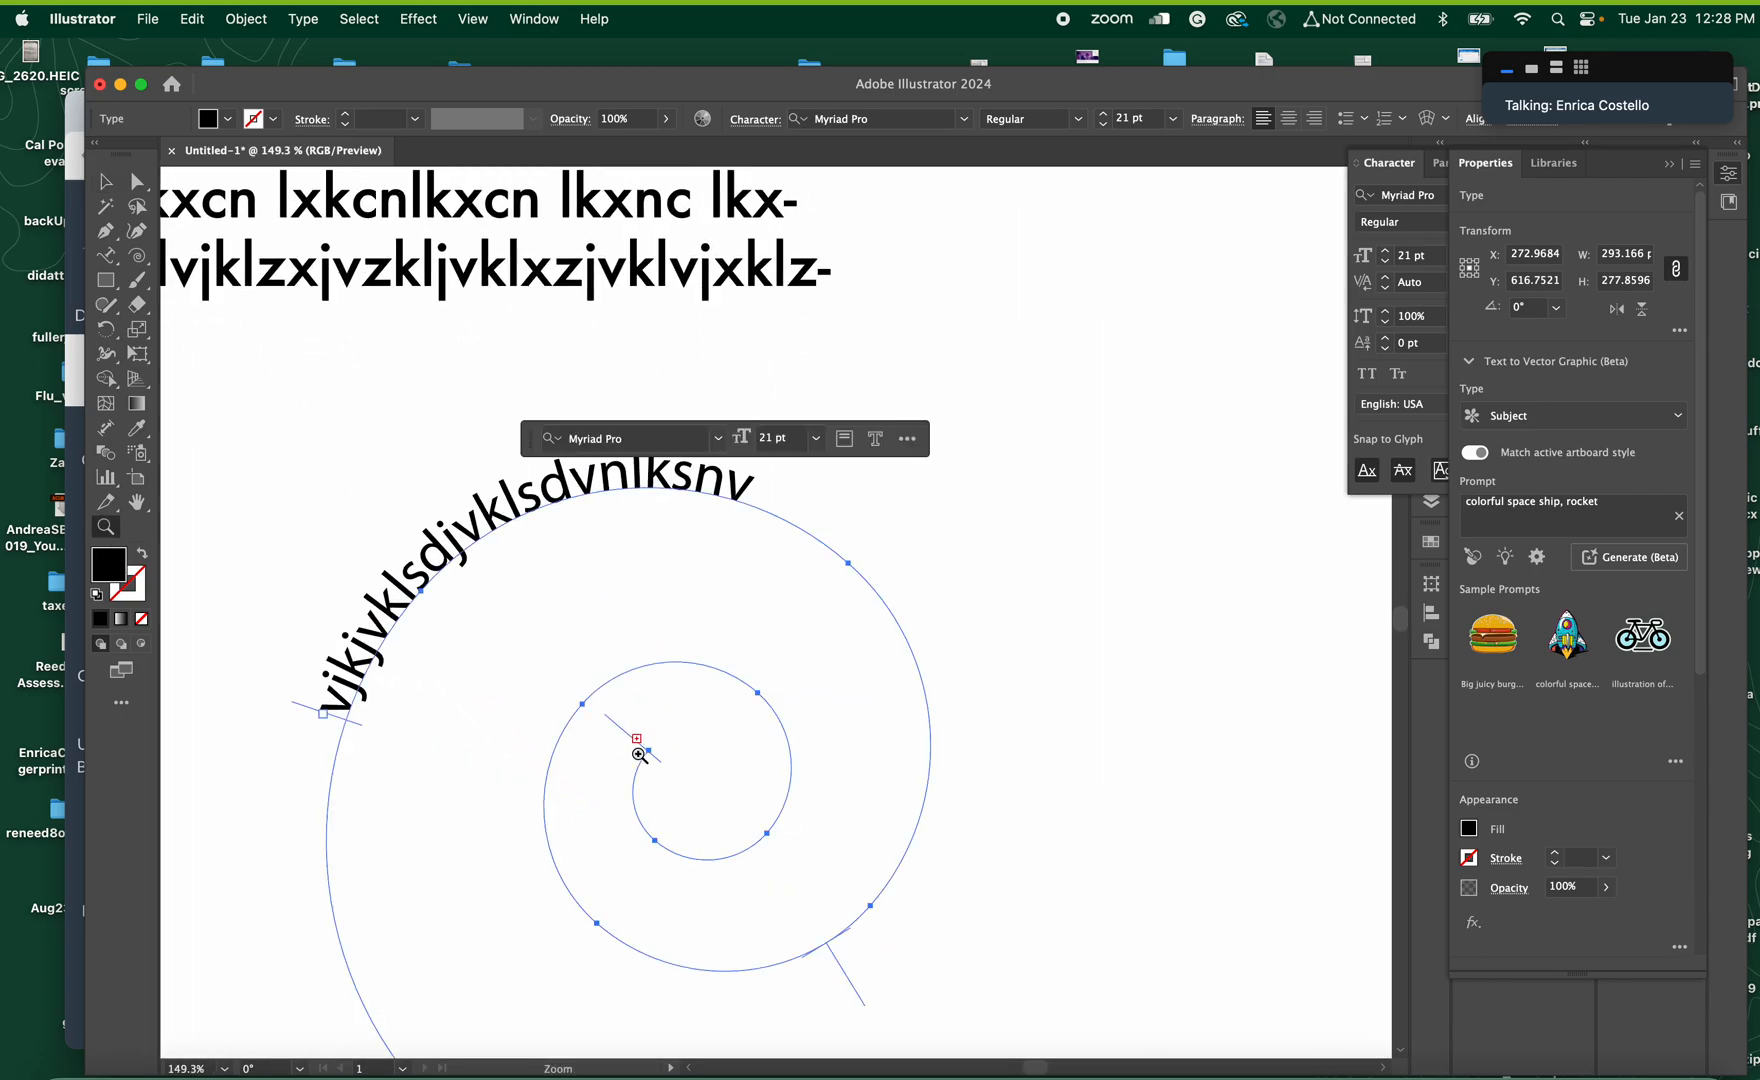
{"action": "left_click", "coordinate": [104, 183]}
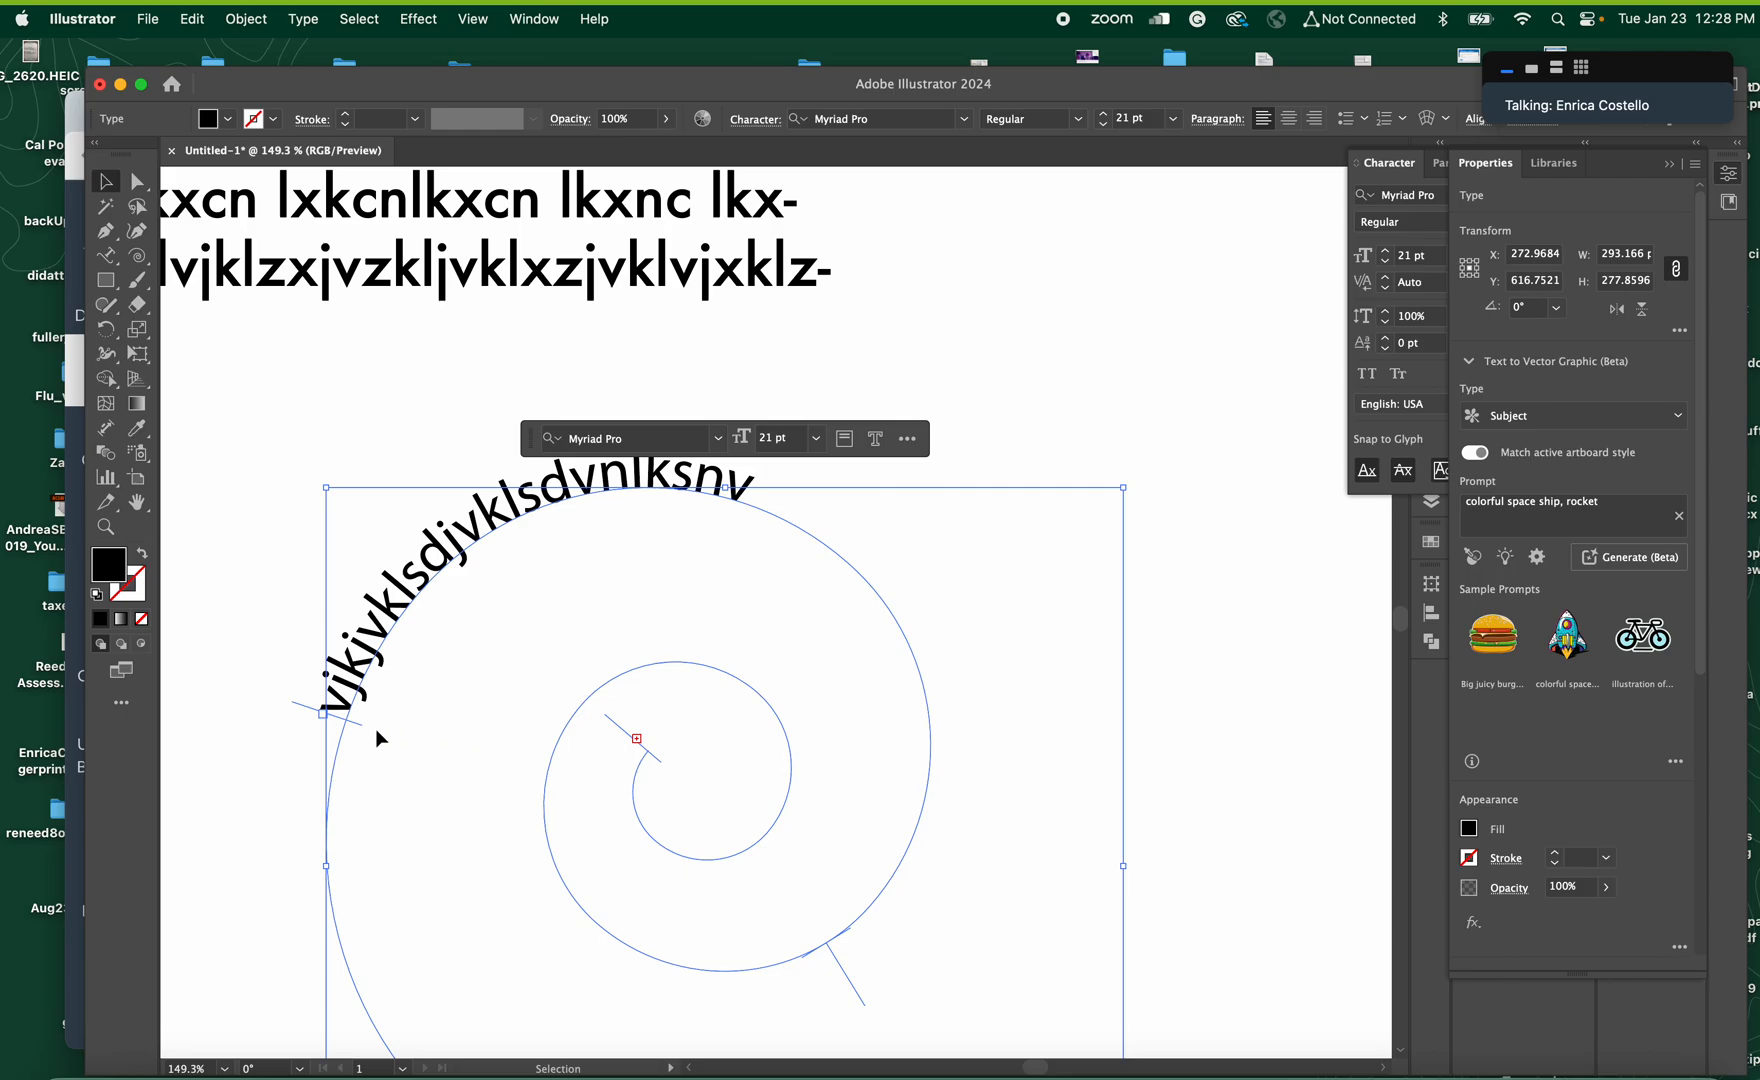
{"action": "left_click_drag", "start_coordinate": [356, 720], "coordinate": [381, 940]}
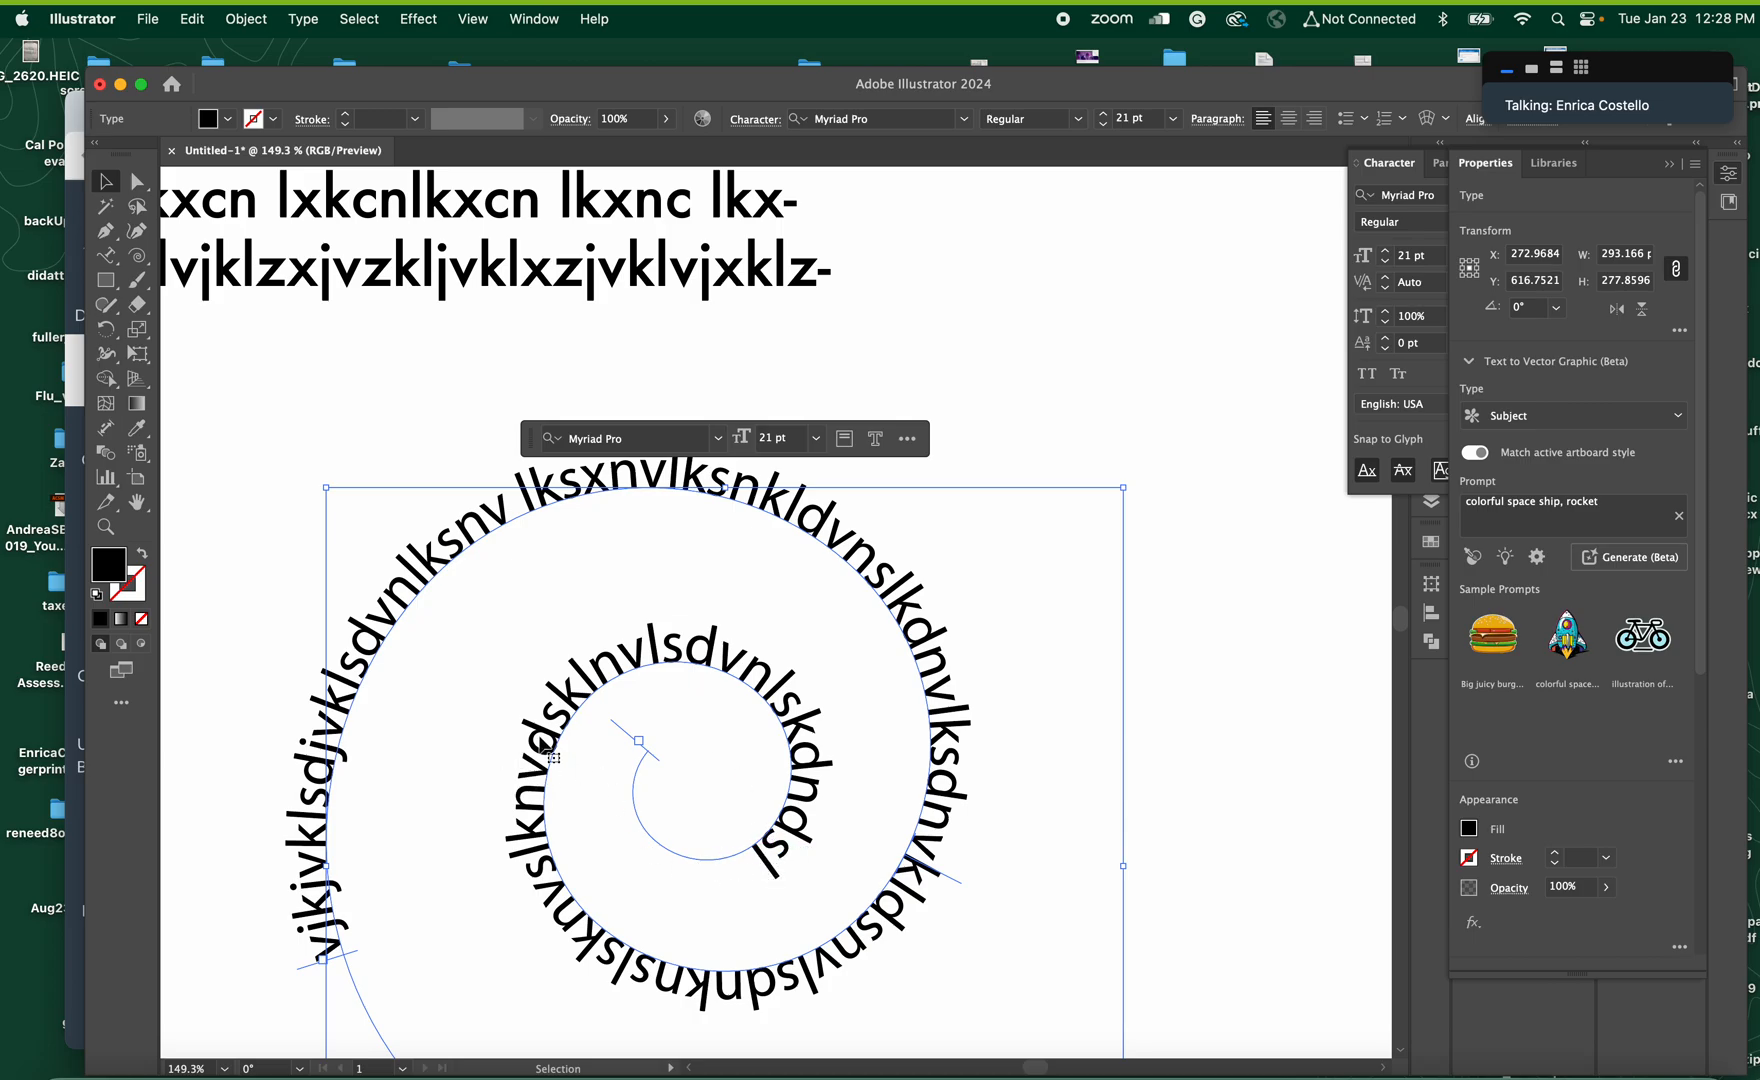
Move the path text's end bracket back from the spiral's inner end so that the text overflows
{"action": "scroll", "coordinate": [642, 793], "scroll_direction": "down", "scroll_amount": 3}
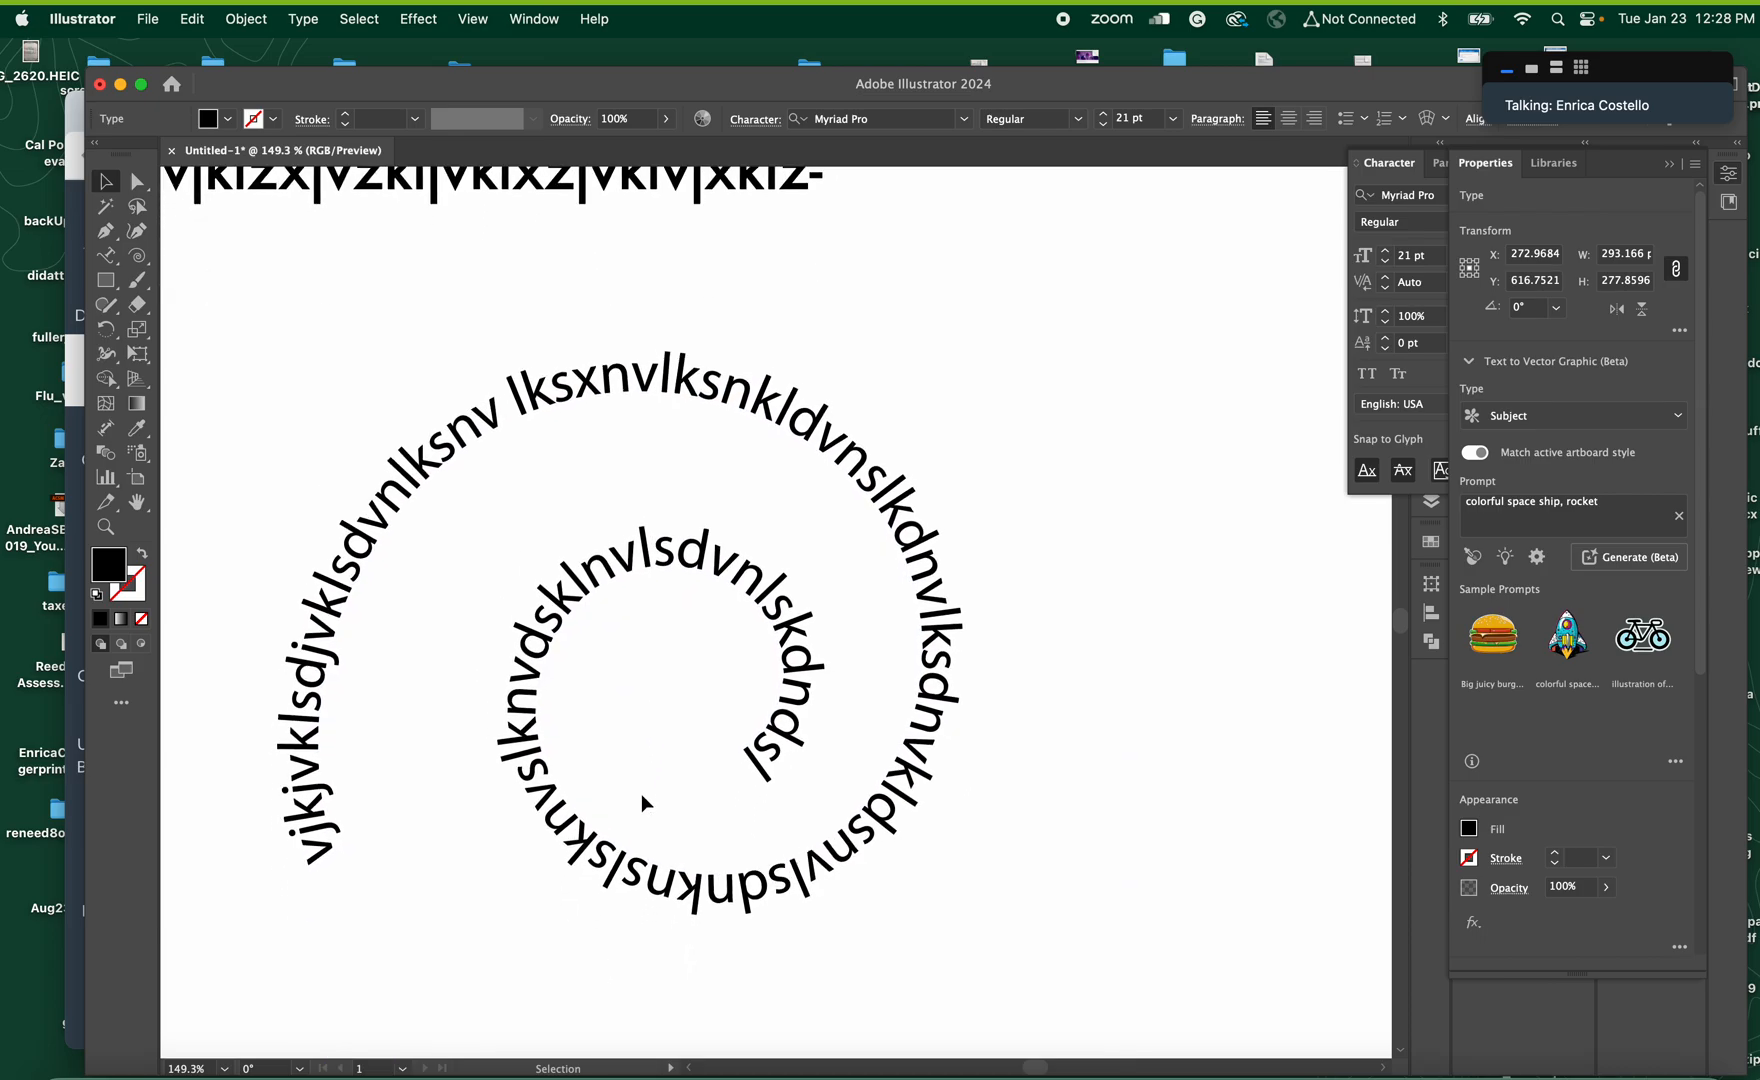
{"action": "scroll", "coordinate": [641, 793], "scroll_direction": "down", "scroll_amount": 1}
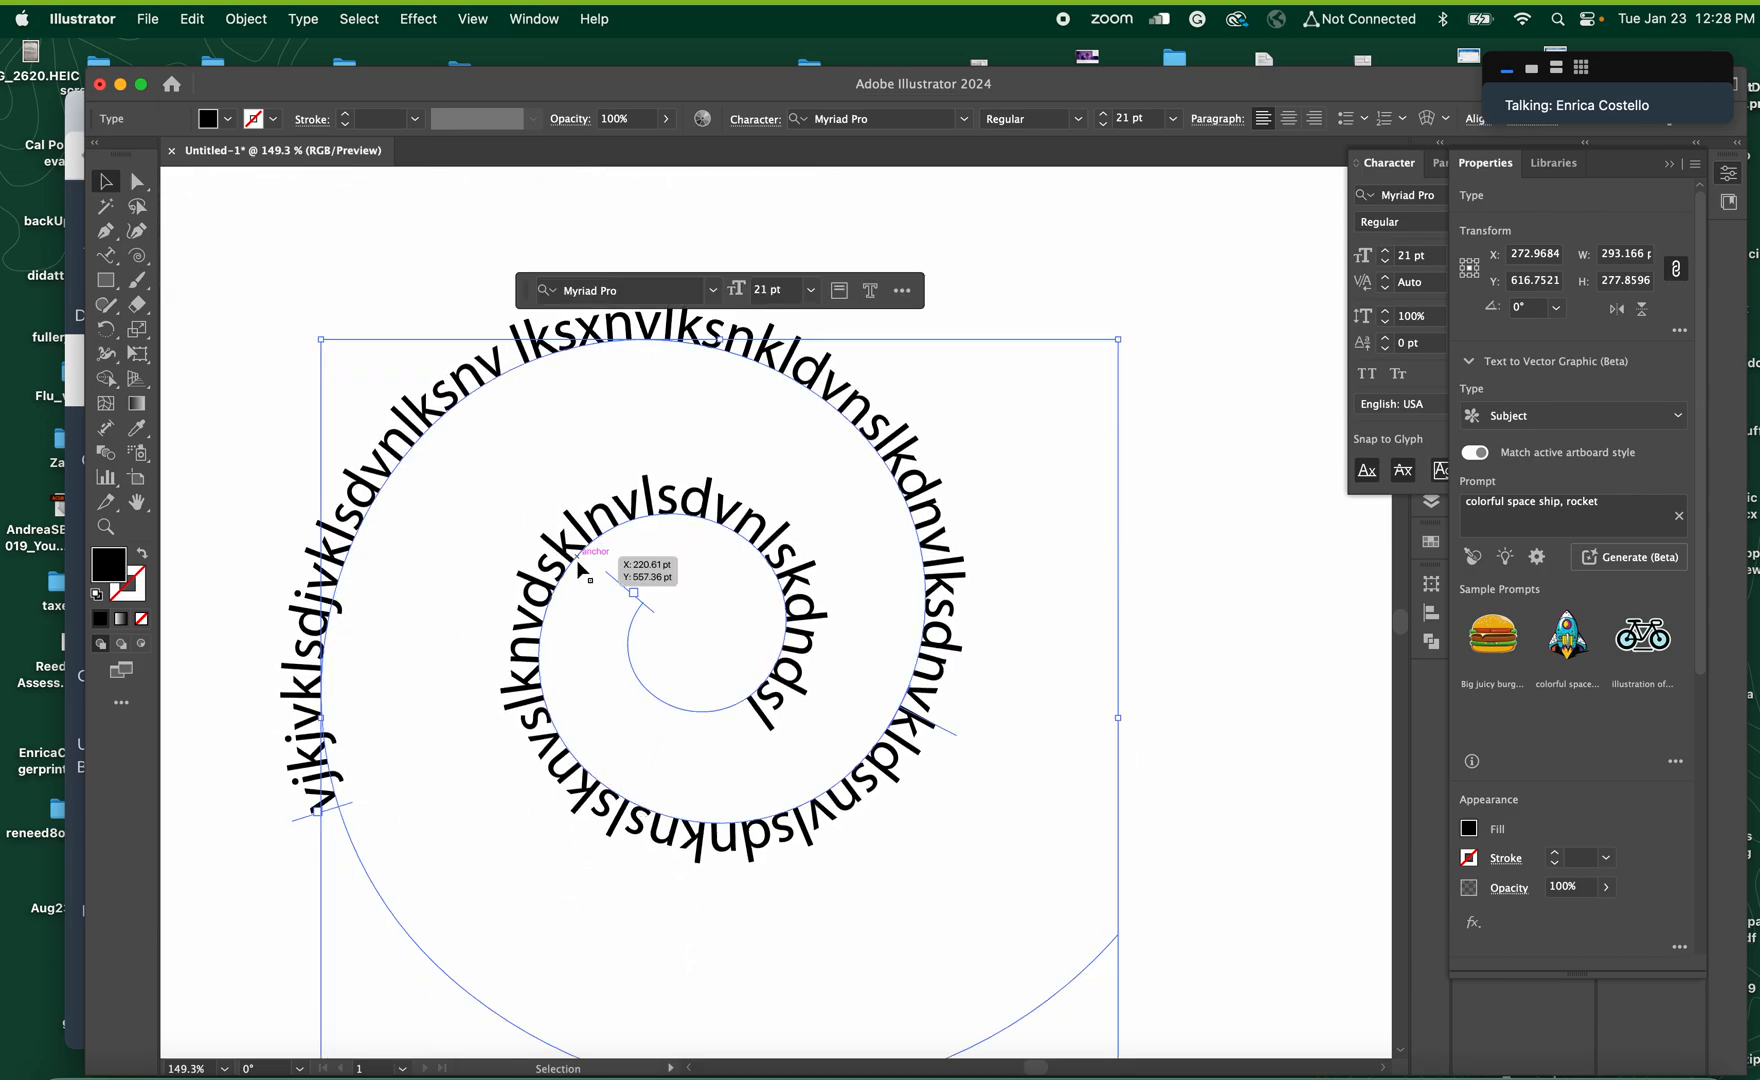
{"action": "left_click_drag", "start_coordinate": [609, 573], "coordinate": [830, 643]}
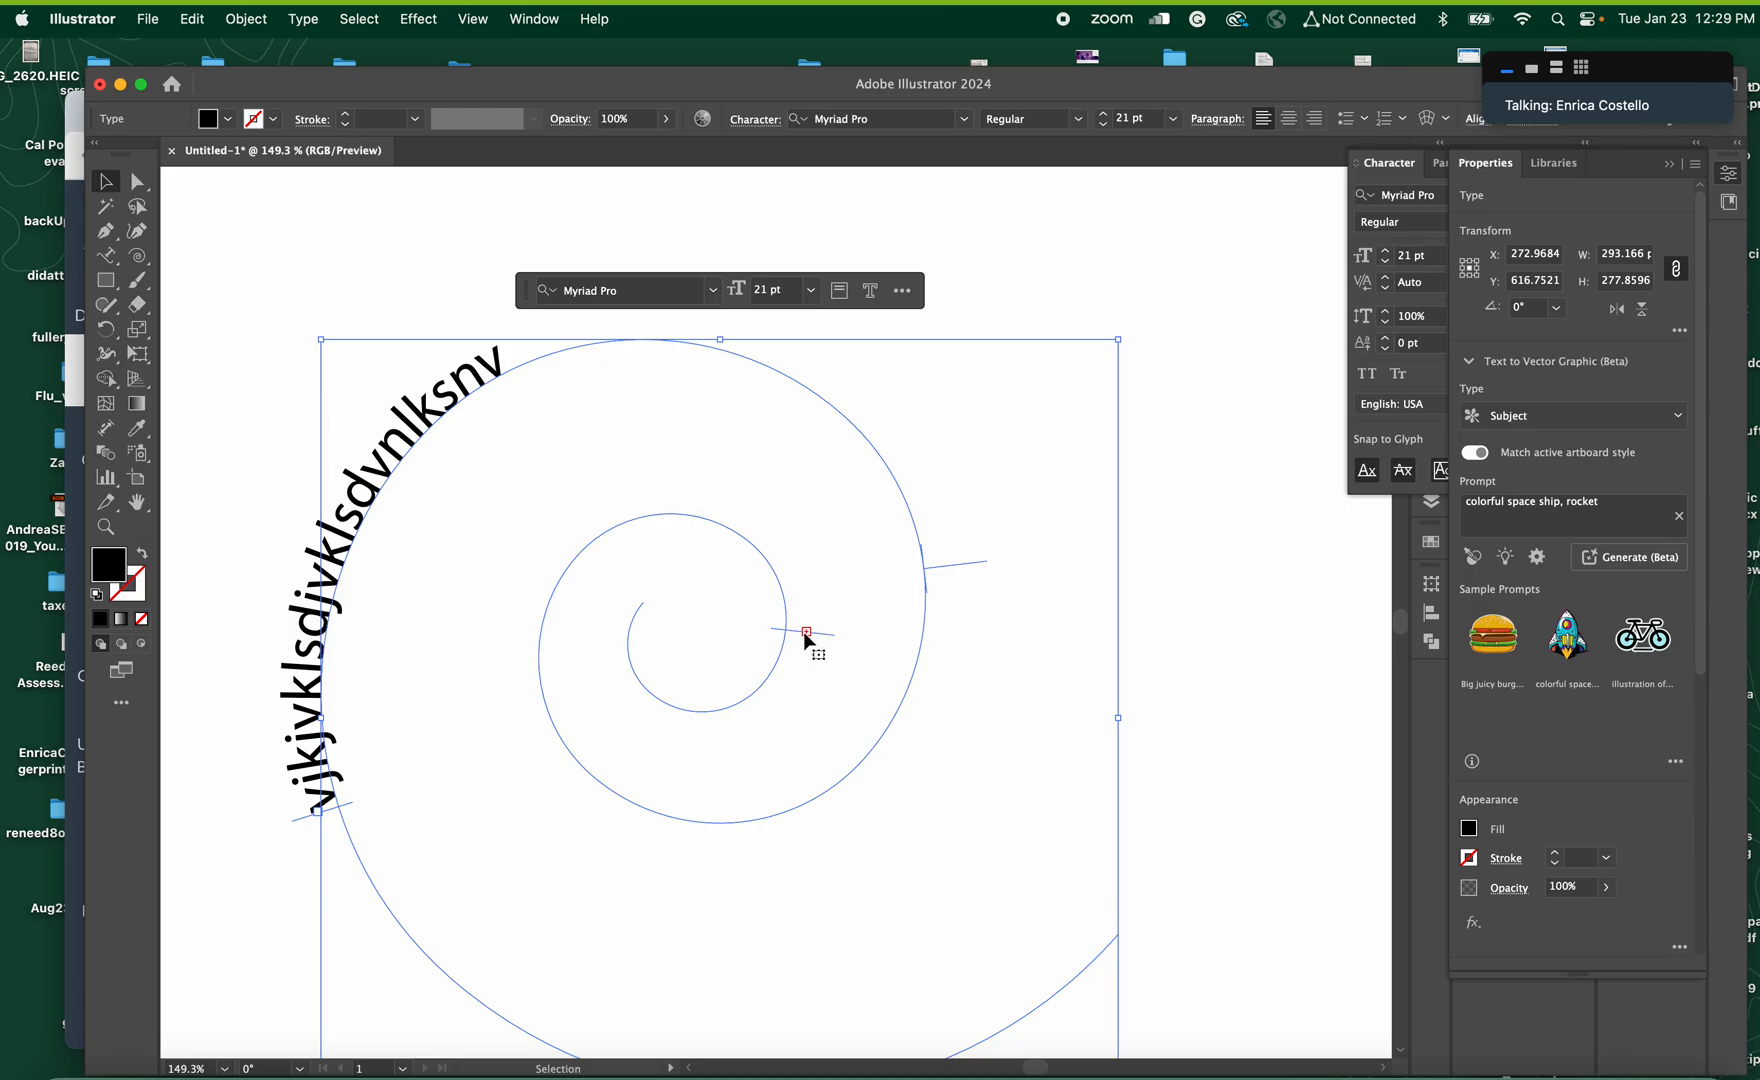
Draw a curved open path beside the spiral with the Pen tool and deselect it
{"action": "scroll", "coordinate": [840, 690], "scroll_direction": "right", "scroll_amount": 3}
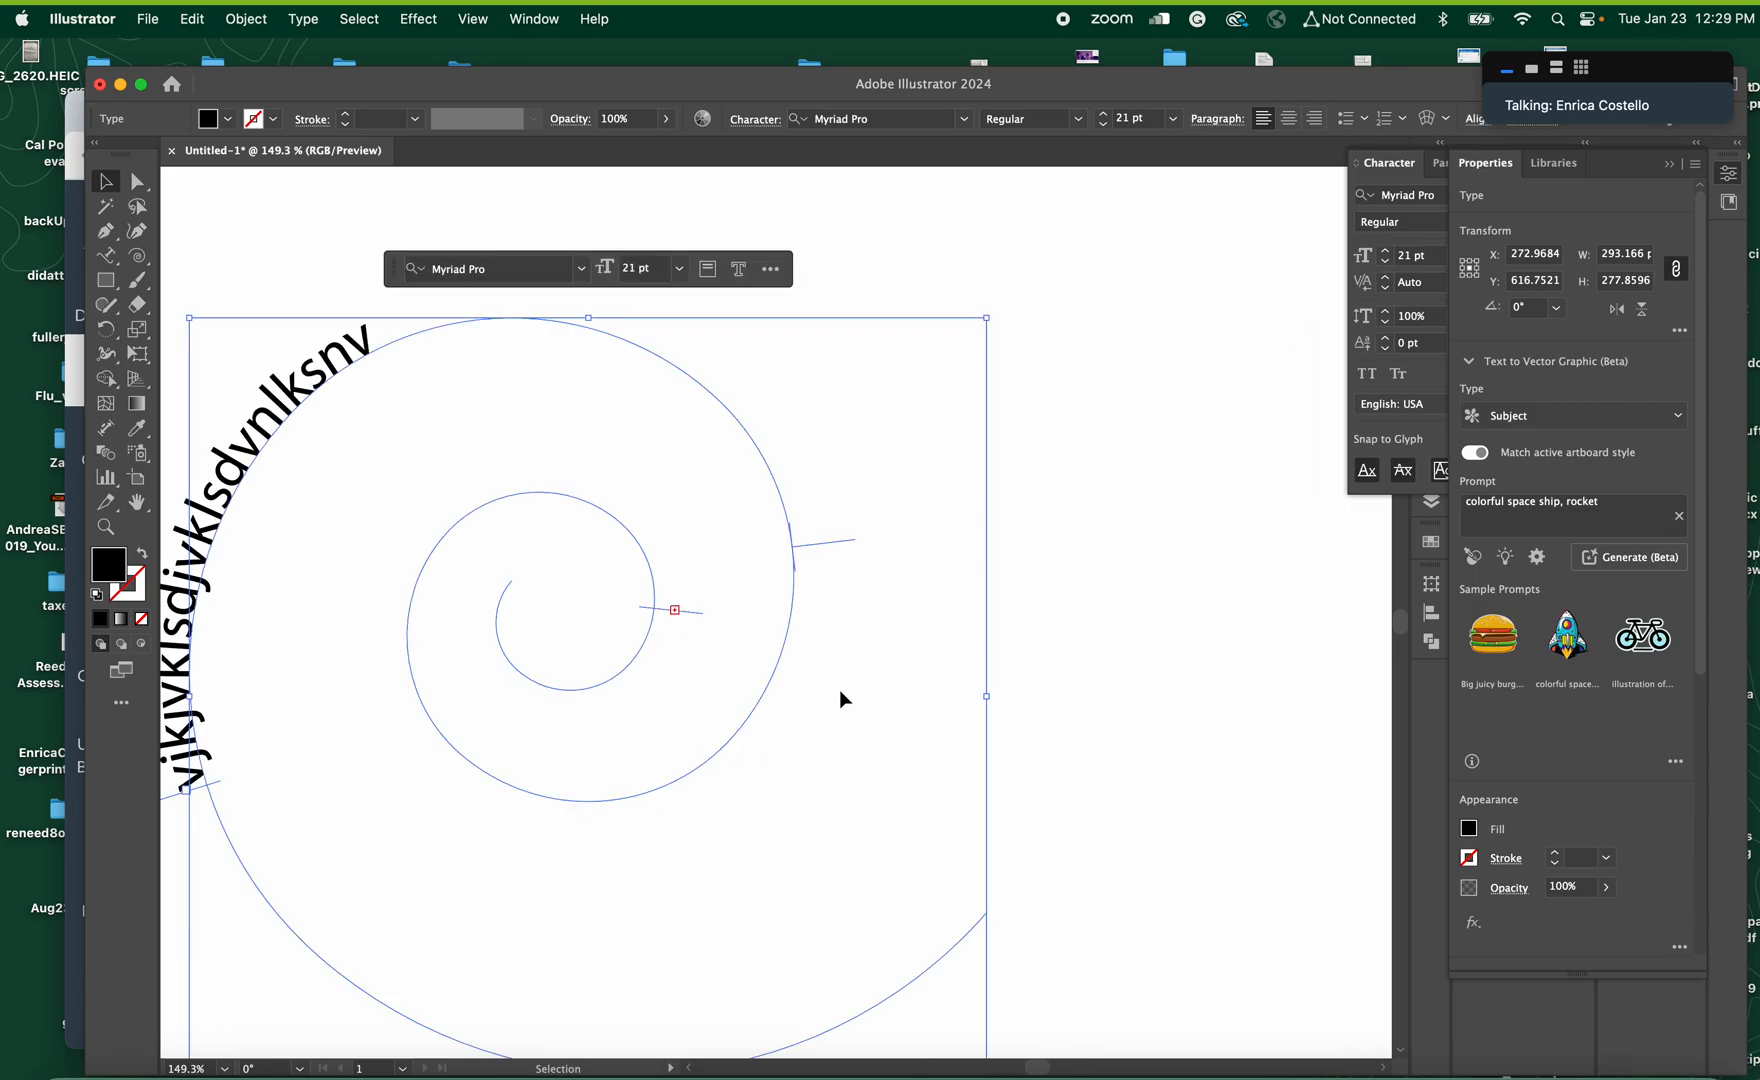
{"action": "key", "text": "super+minus"}
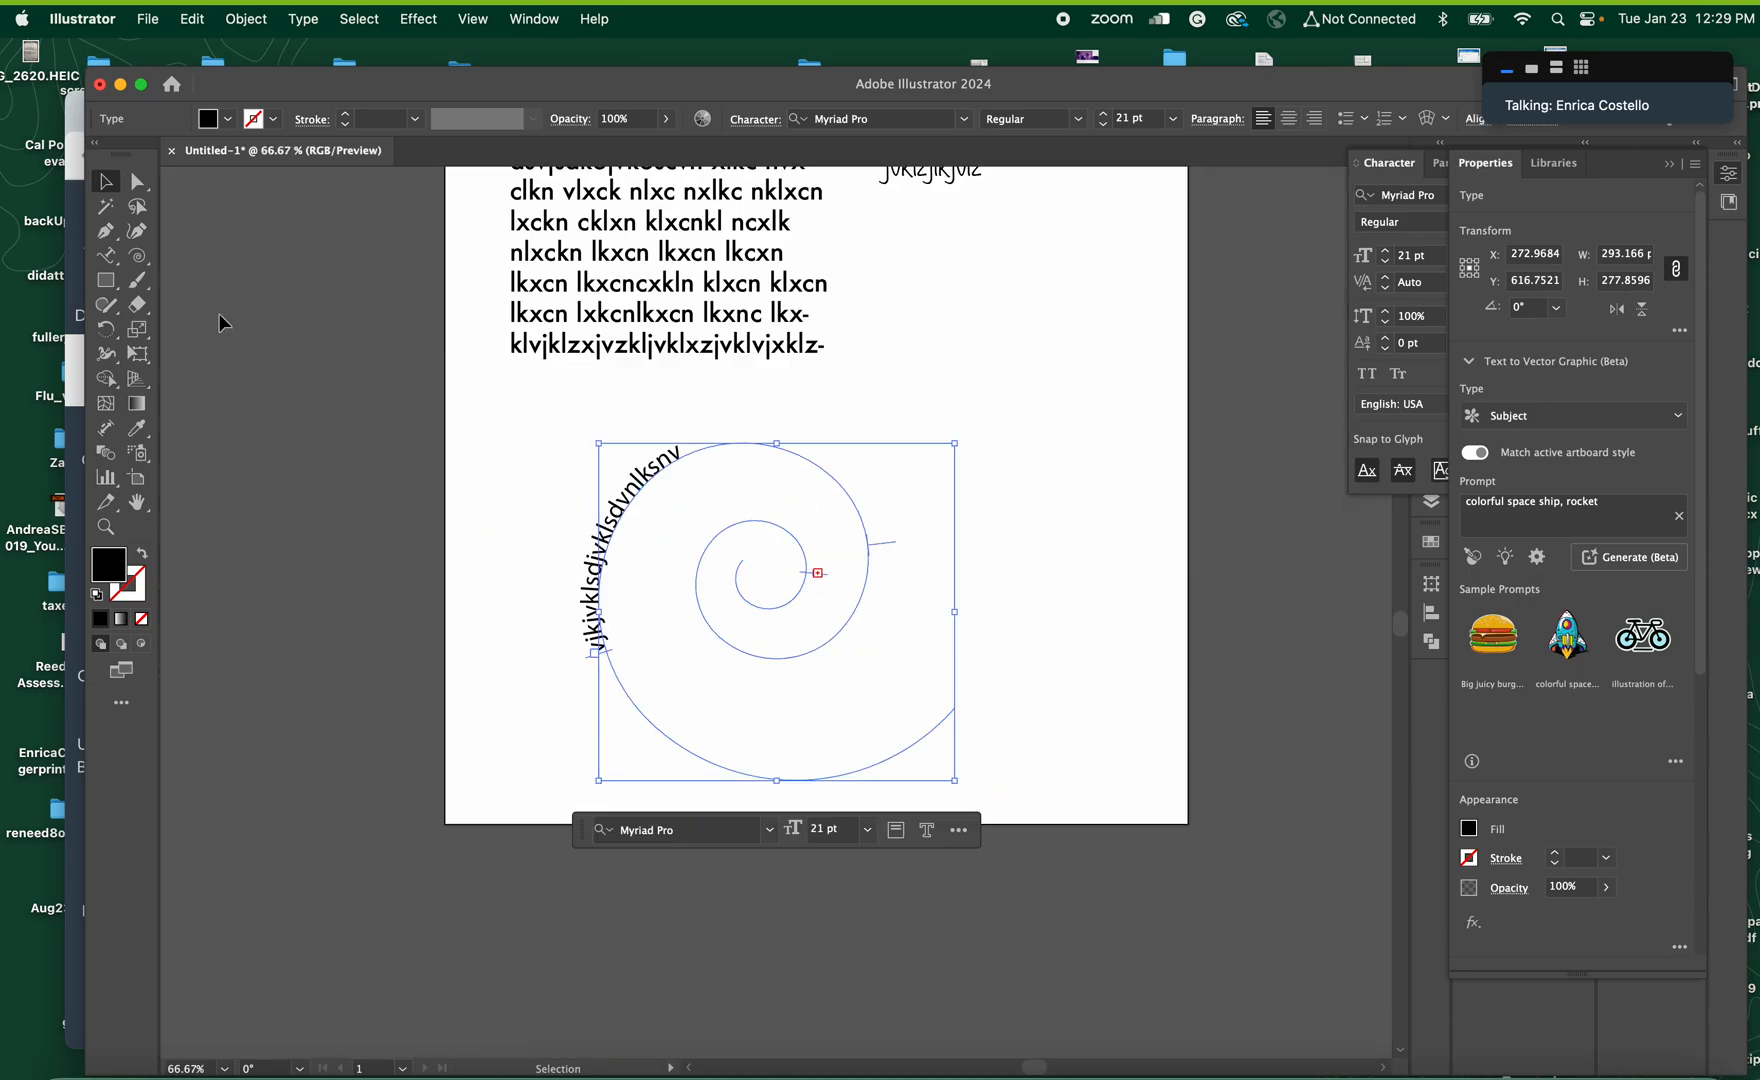
{"action": "left_click", "coordinate": [105, 231]}
{"action": "mouse_move", "coordinate": [1047, 708]}
{"action": "left_mouse_down"}
{"action": "mouse_move", "coordinate": [1049, 629]}
{"action": "mouse_move", "coordinate": [1160, 557]}
{"action": "mouse_move", "coordinate": [1123, 450]}
{"action": "left_mouse_up"}
{"action": "left_click", "coordinate": [135, 183]}
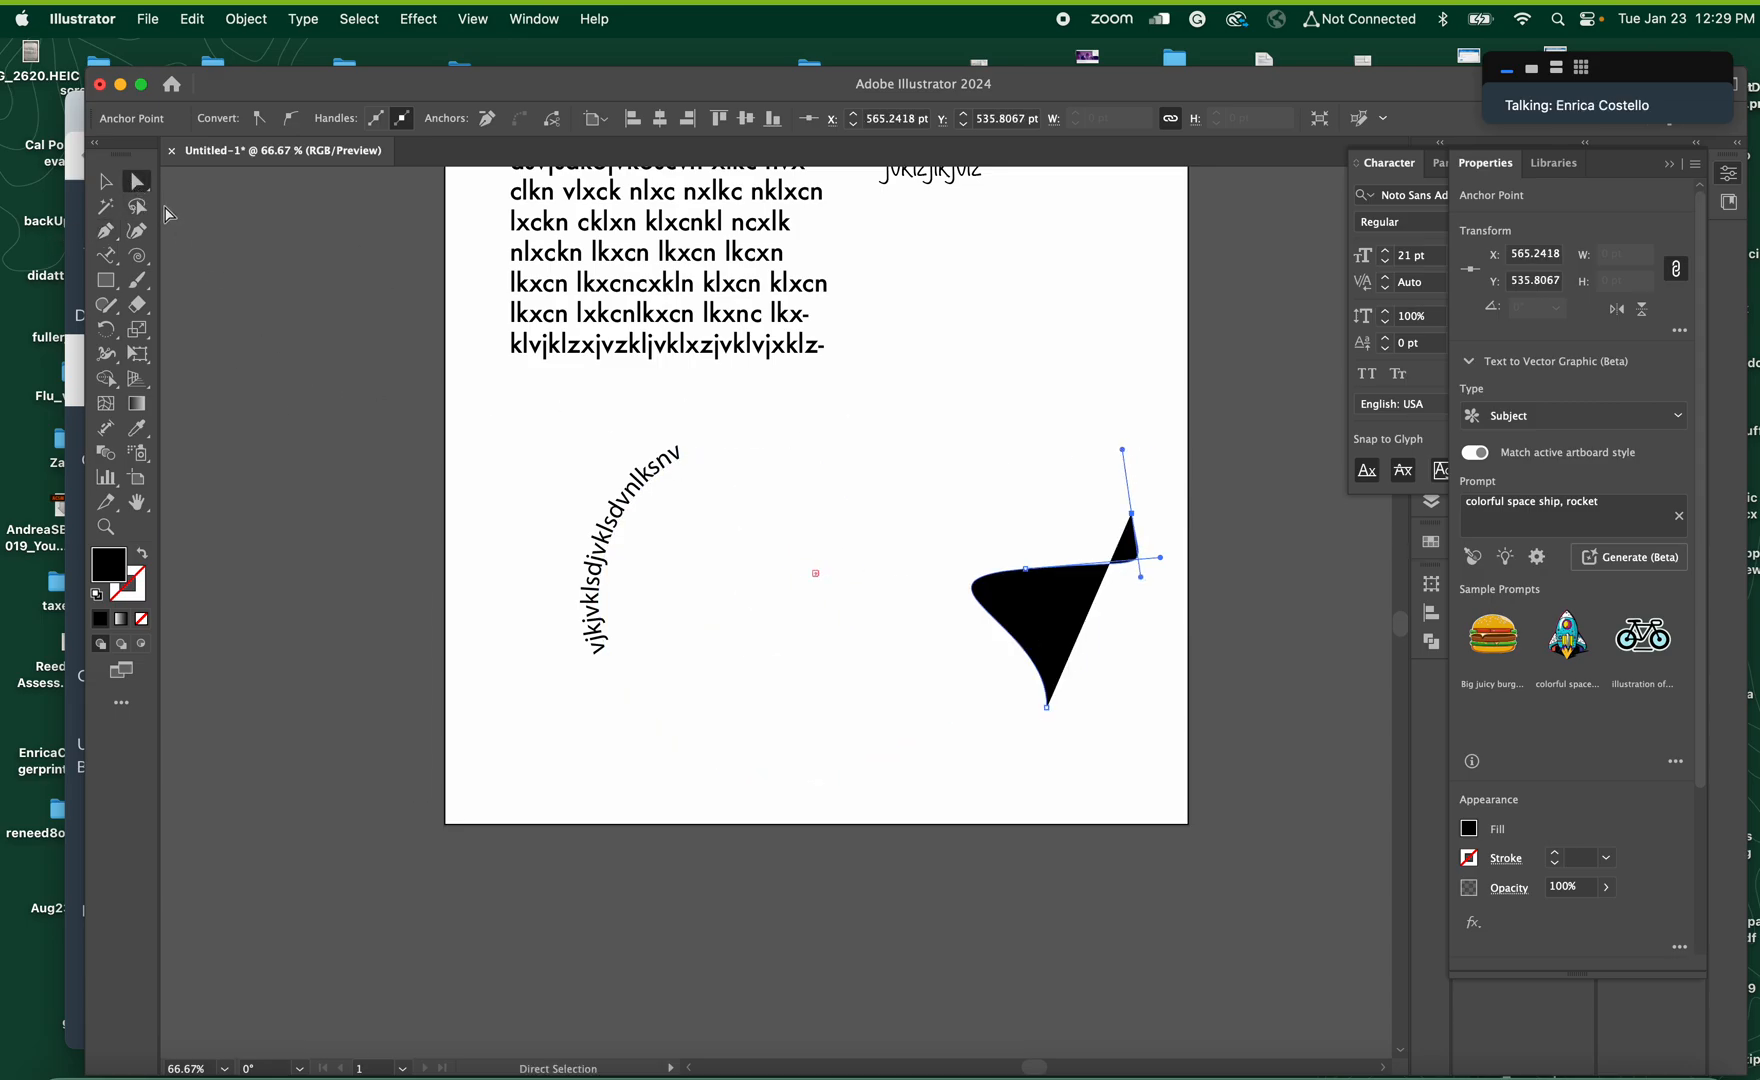
{"action": "left_click", "coordinate": [105, 181]}
{"action": "left_click", "coordinate": [747, 478]}
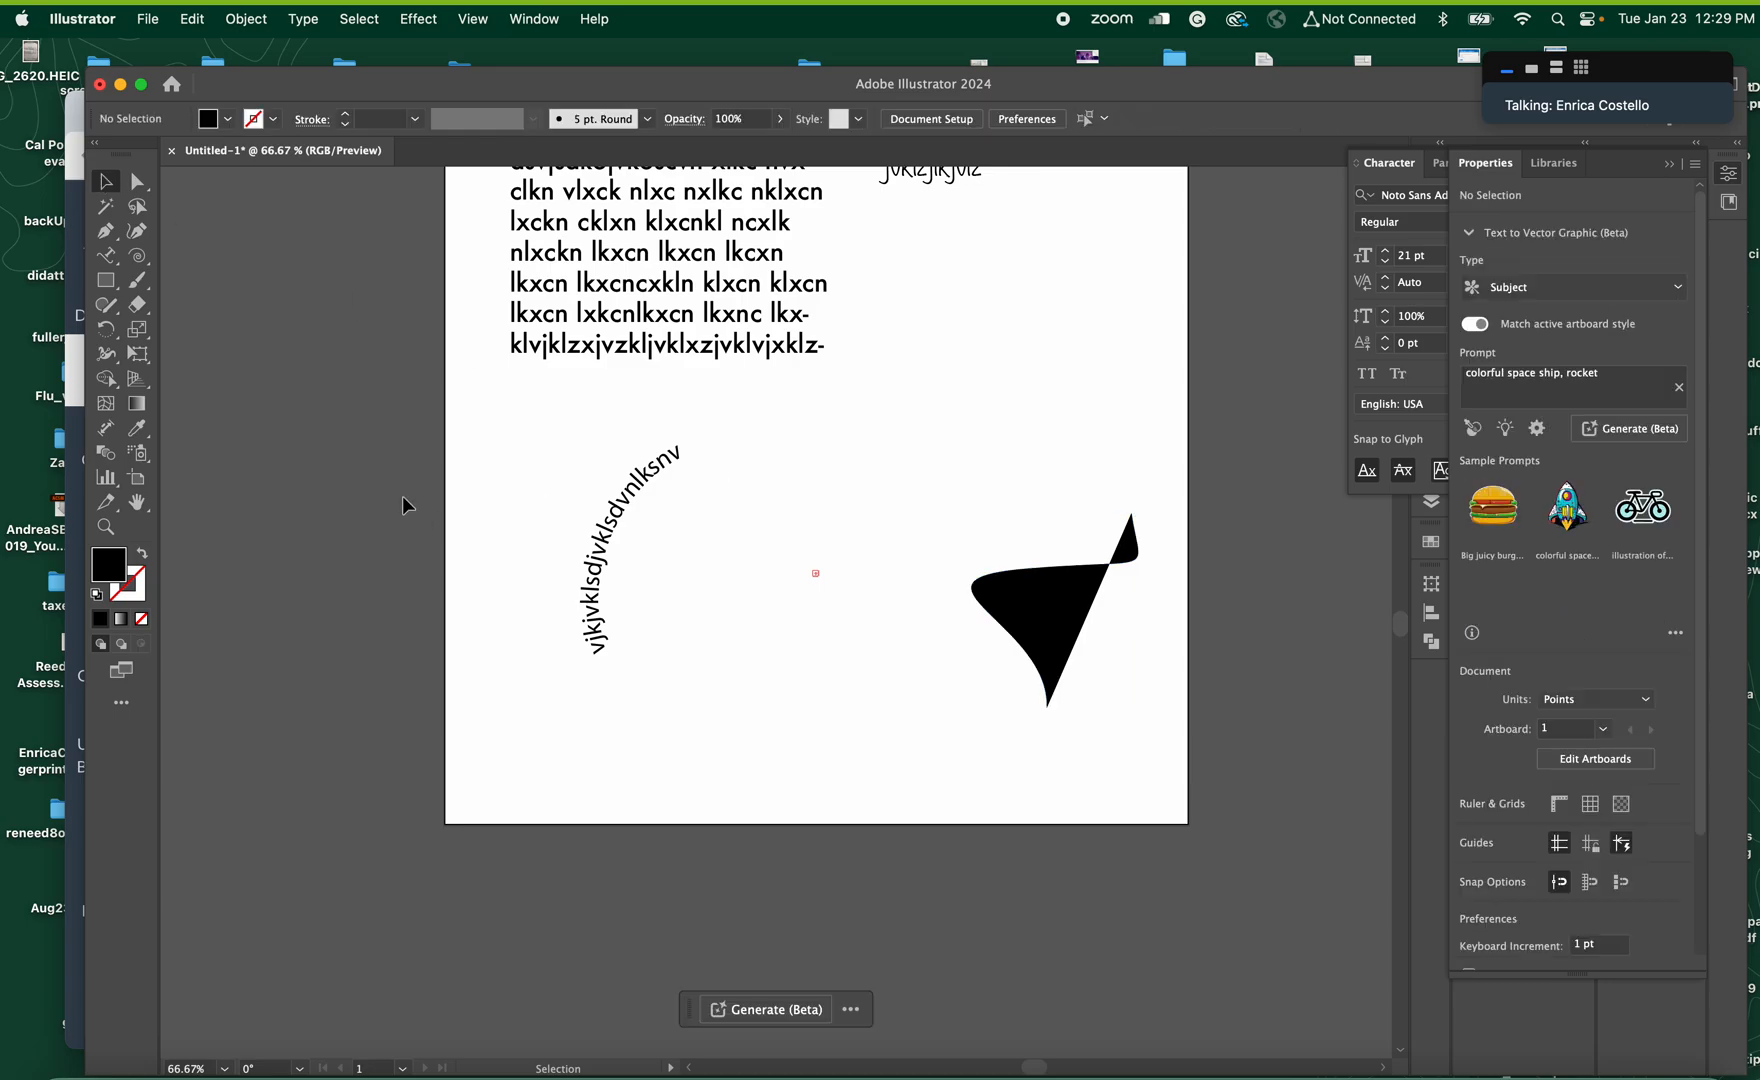
Thread the spiral's overflowing text onto the curved path beside it and move the threaded text's start bracket toward the path's lower end
{"action": "left_click", "coordinate": [105, 255]}
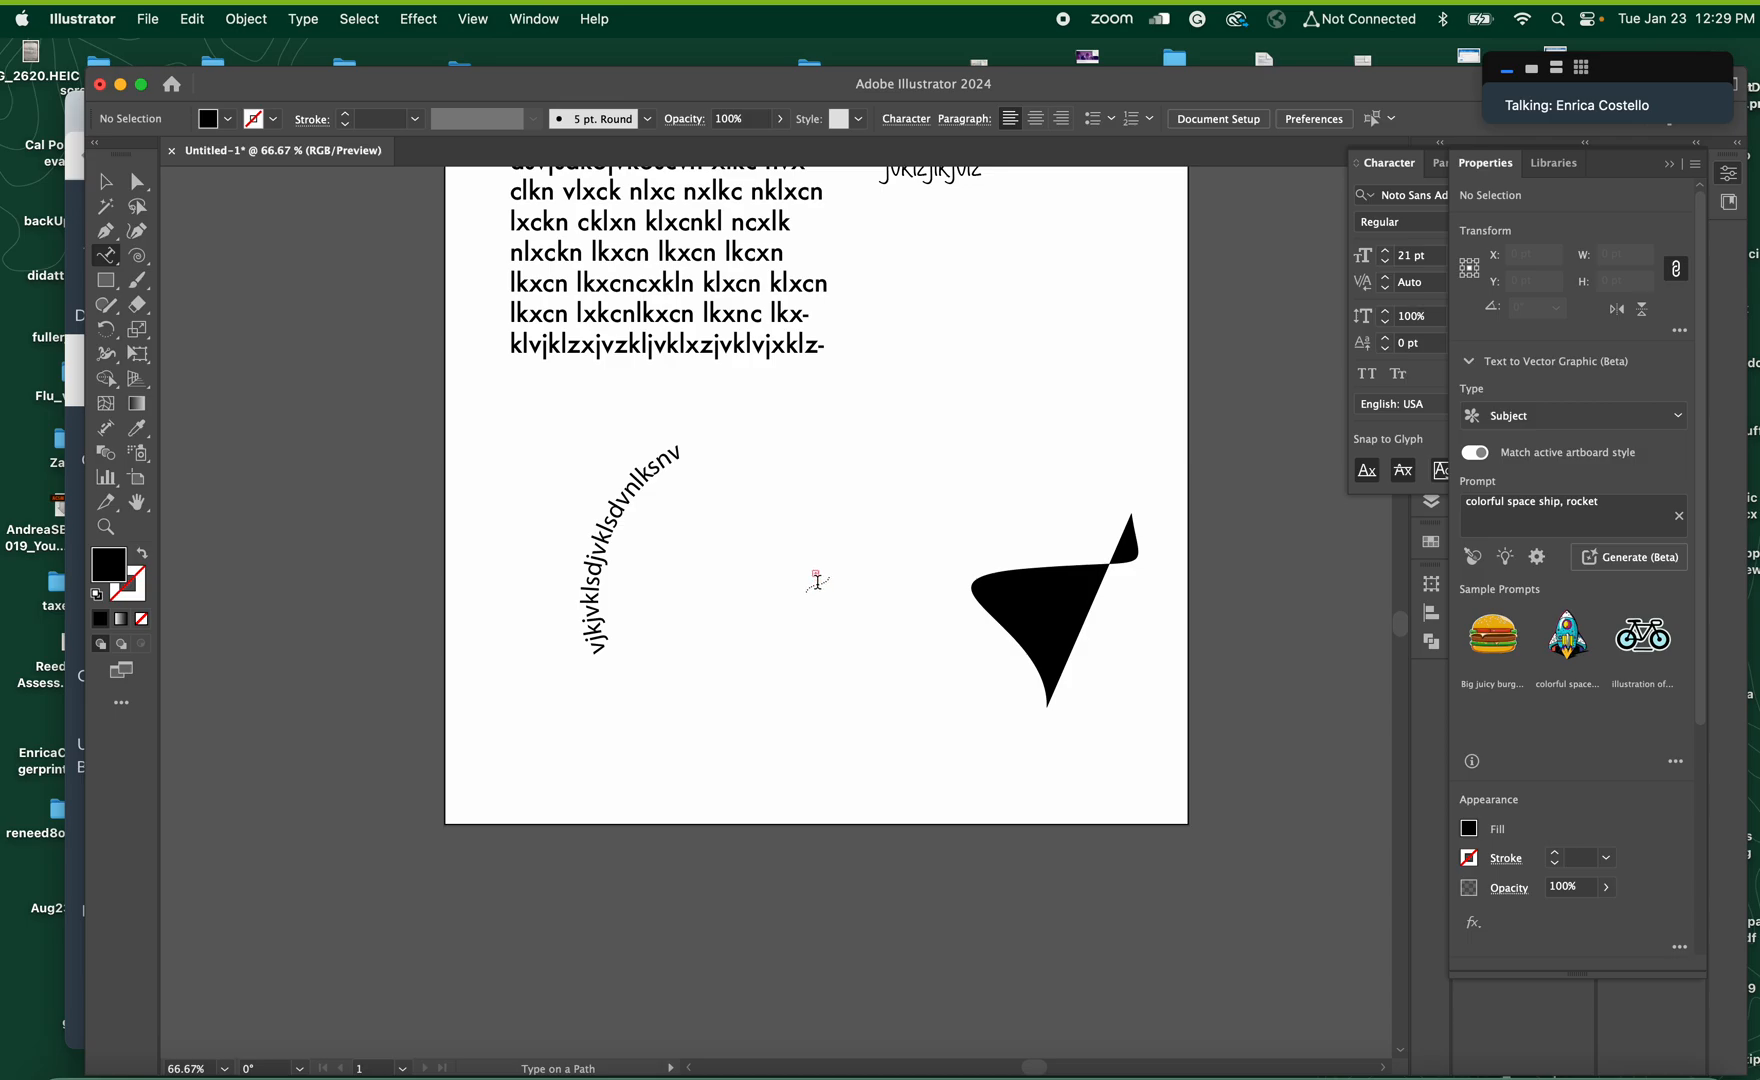
{"action": "key", "text": "v"}
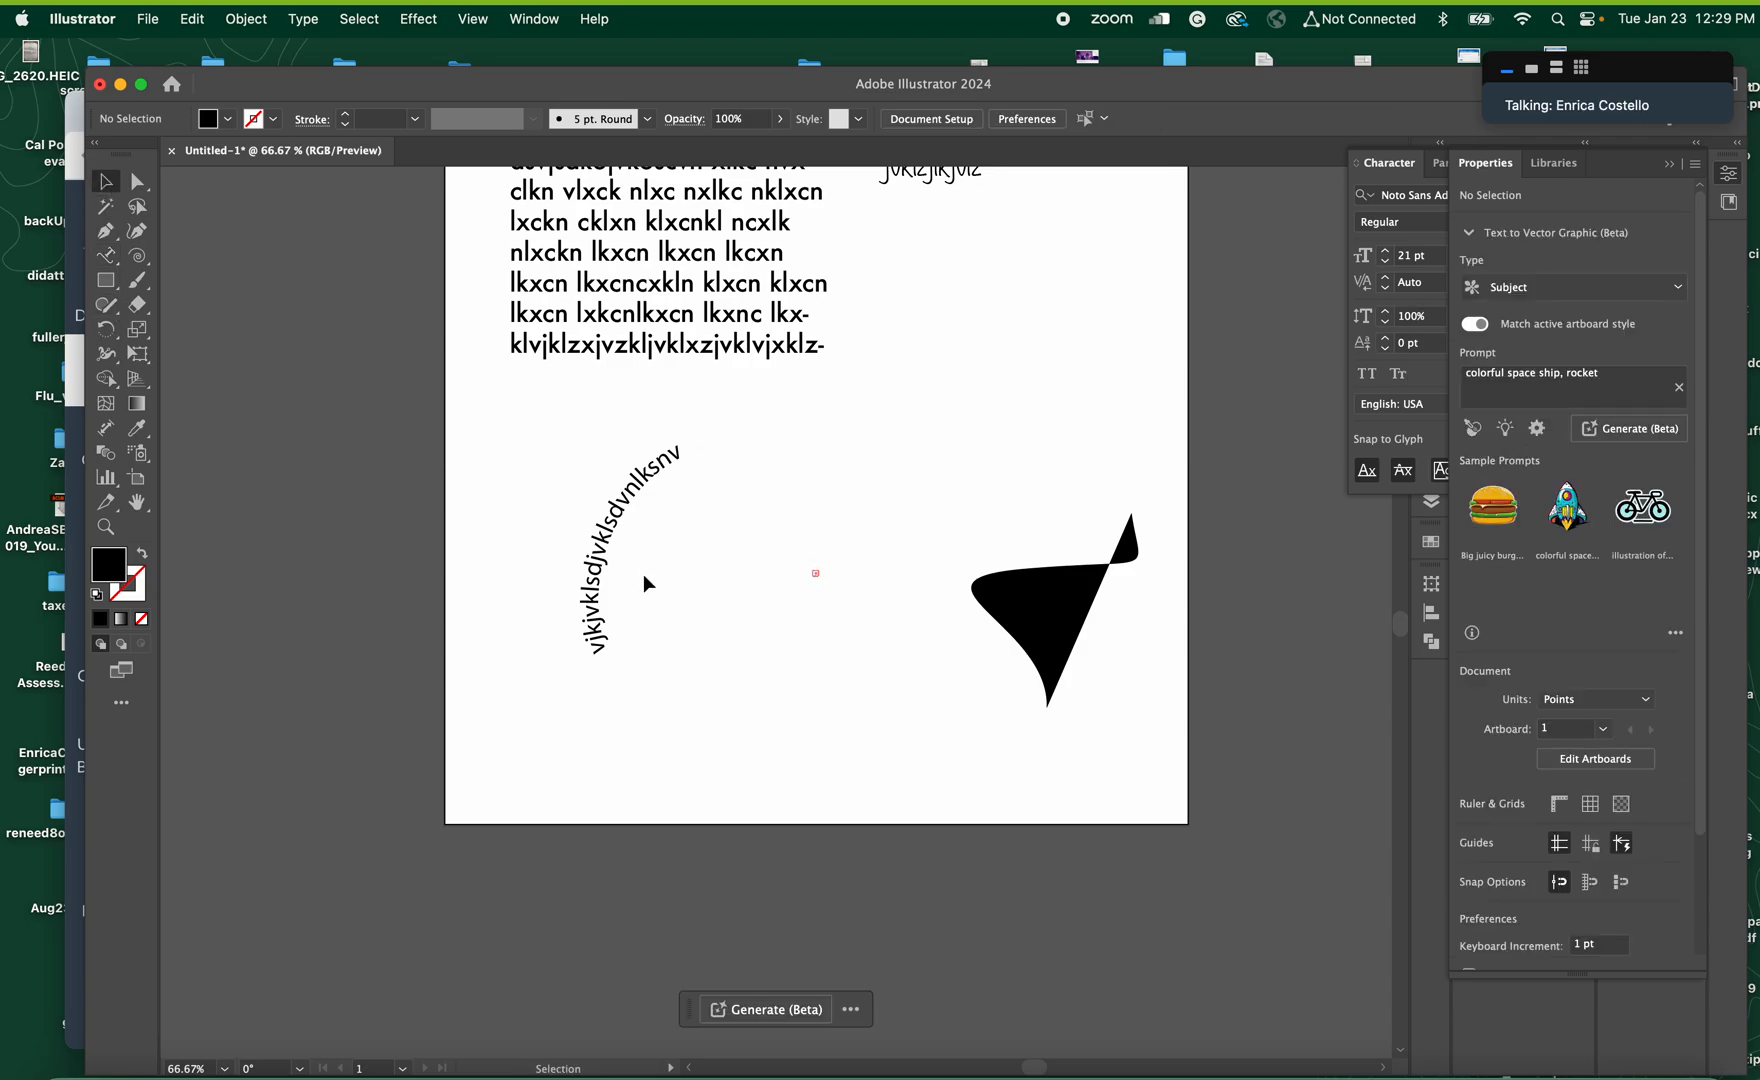
{"action": "left_click", "coordinate": [636, 508]}
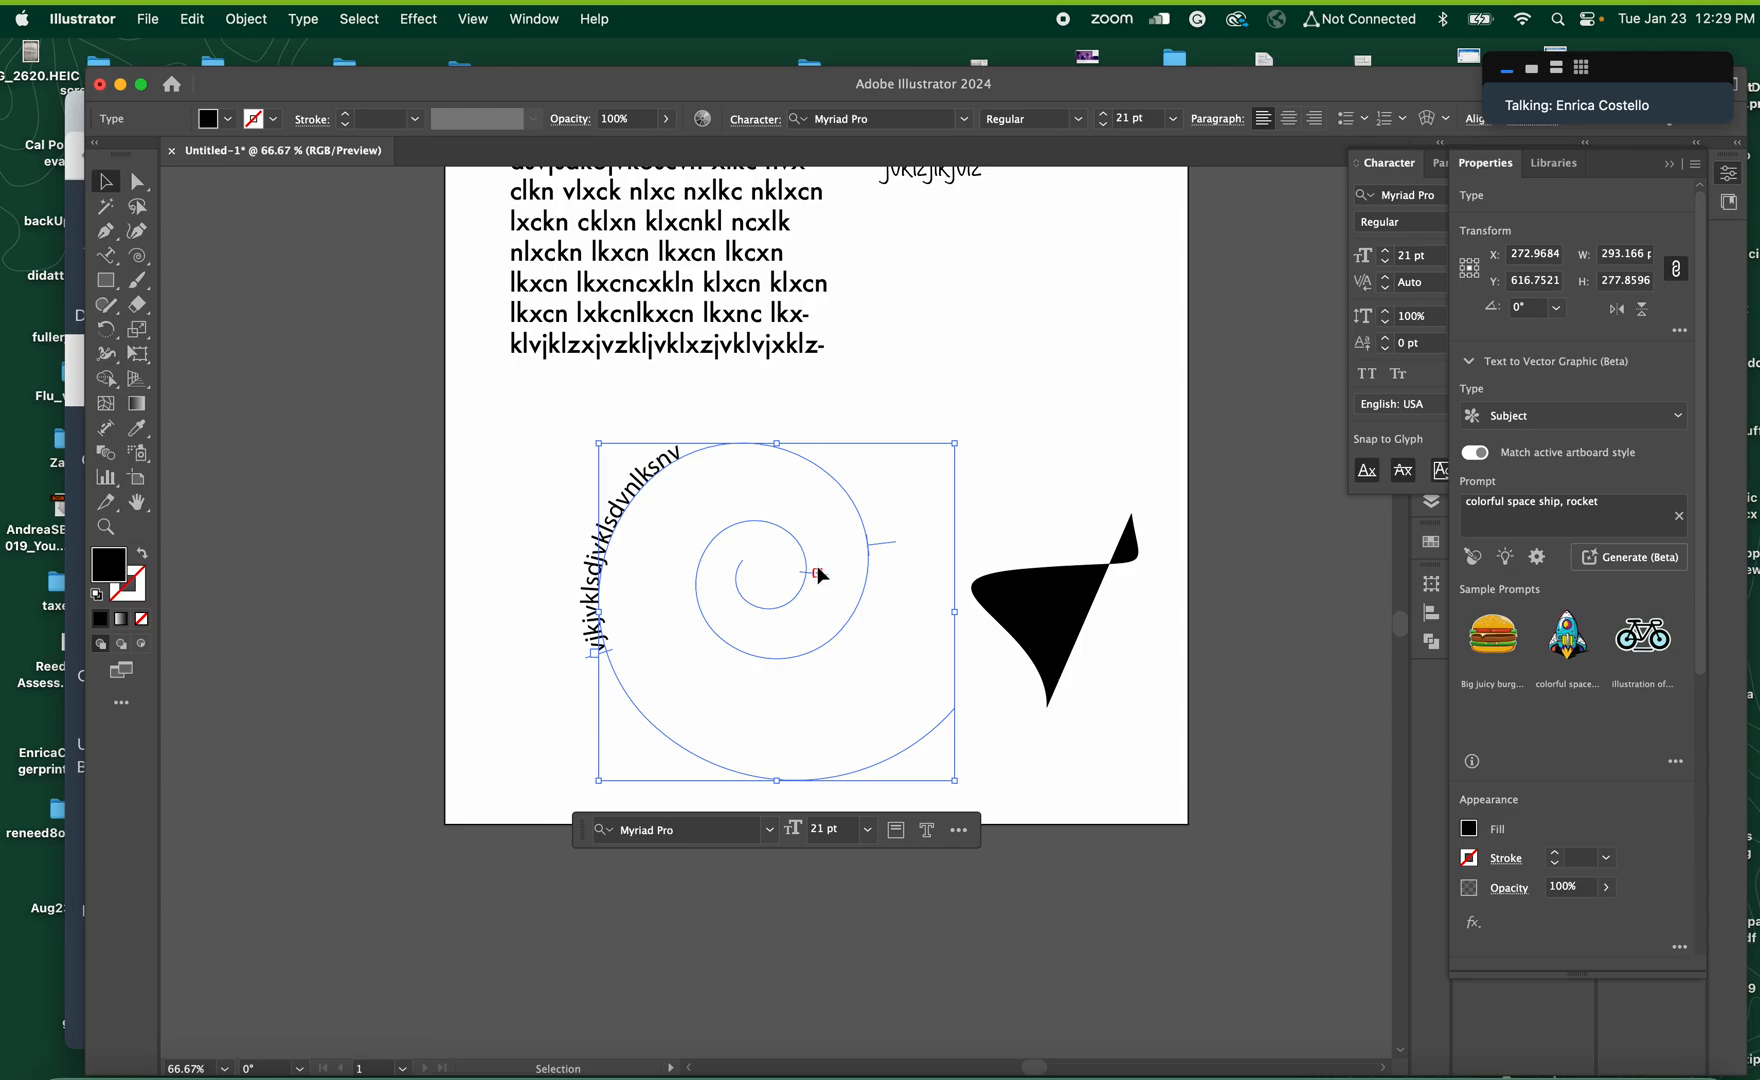
{"action": "left_click", "coordinate": [141, 187]}
{"action": "key", "text": "t"}
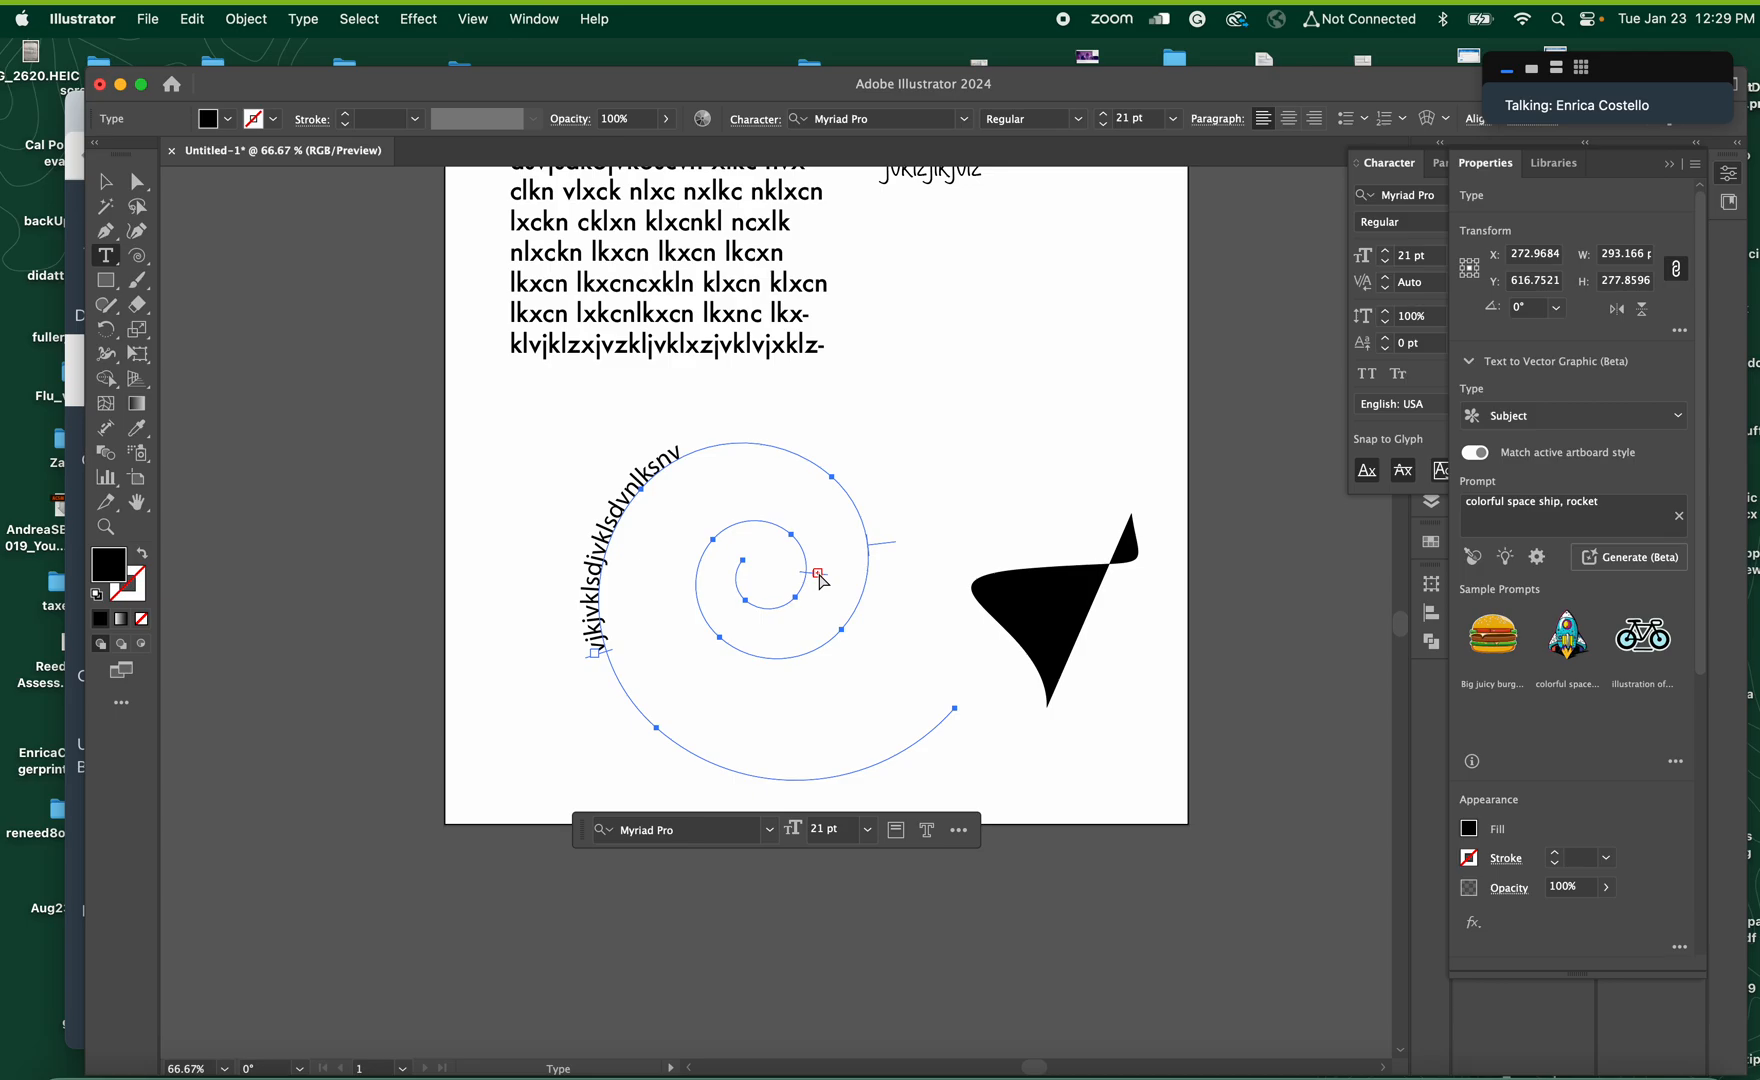
{"action": "left_click", "coordinate": [976, 593]}
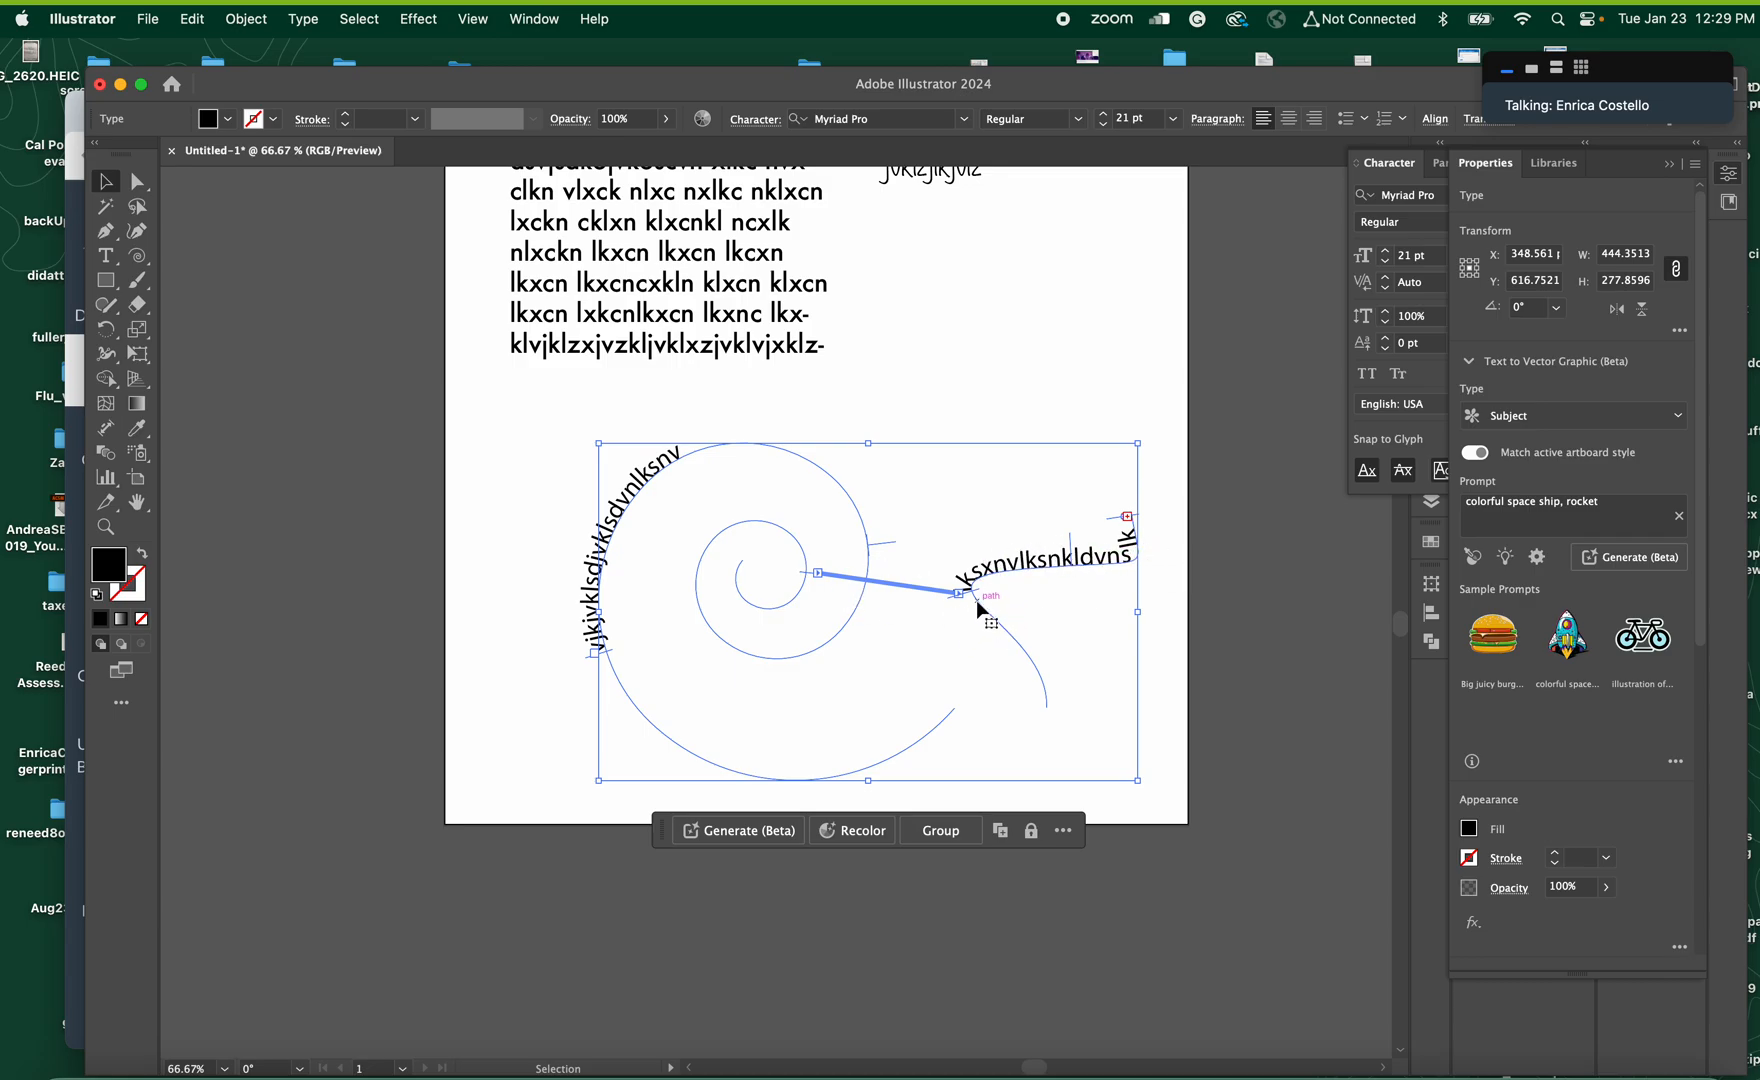
{"action": "left_click_drag", "start_coordinate": [978, 596], "coordinate": [1012, 688]}
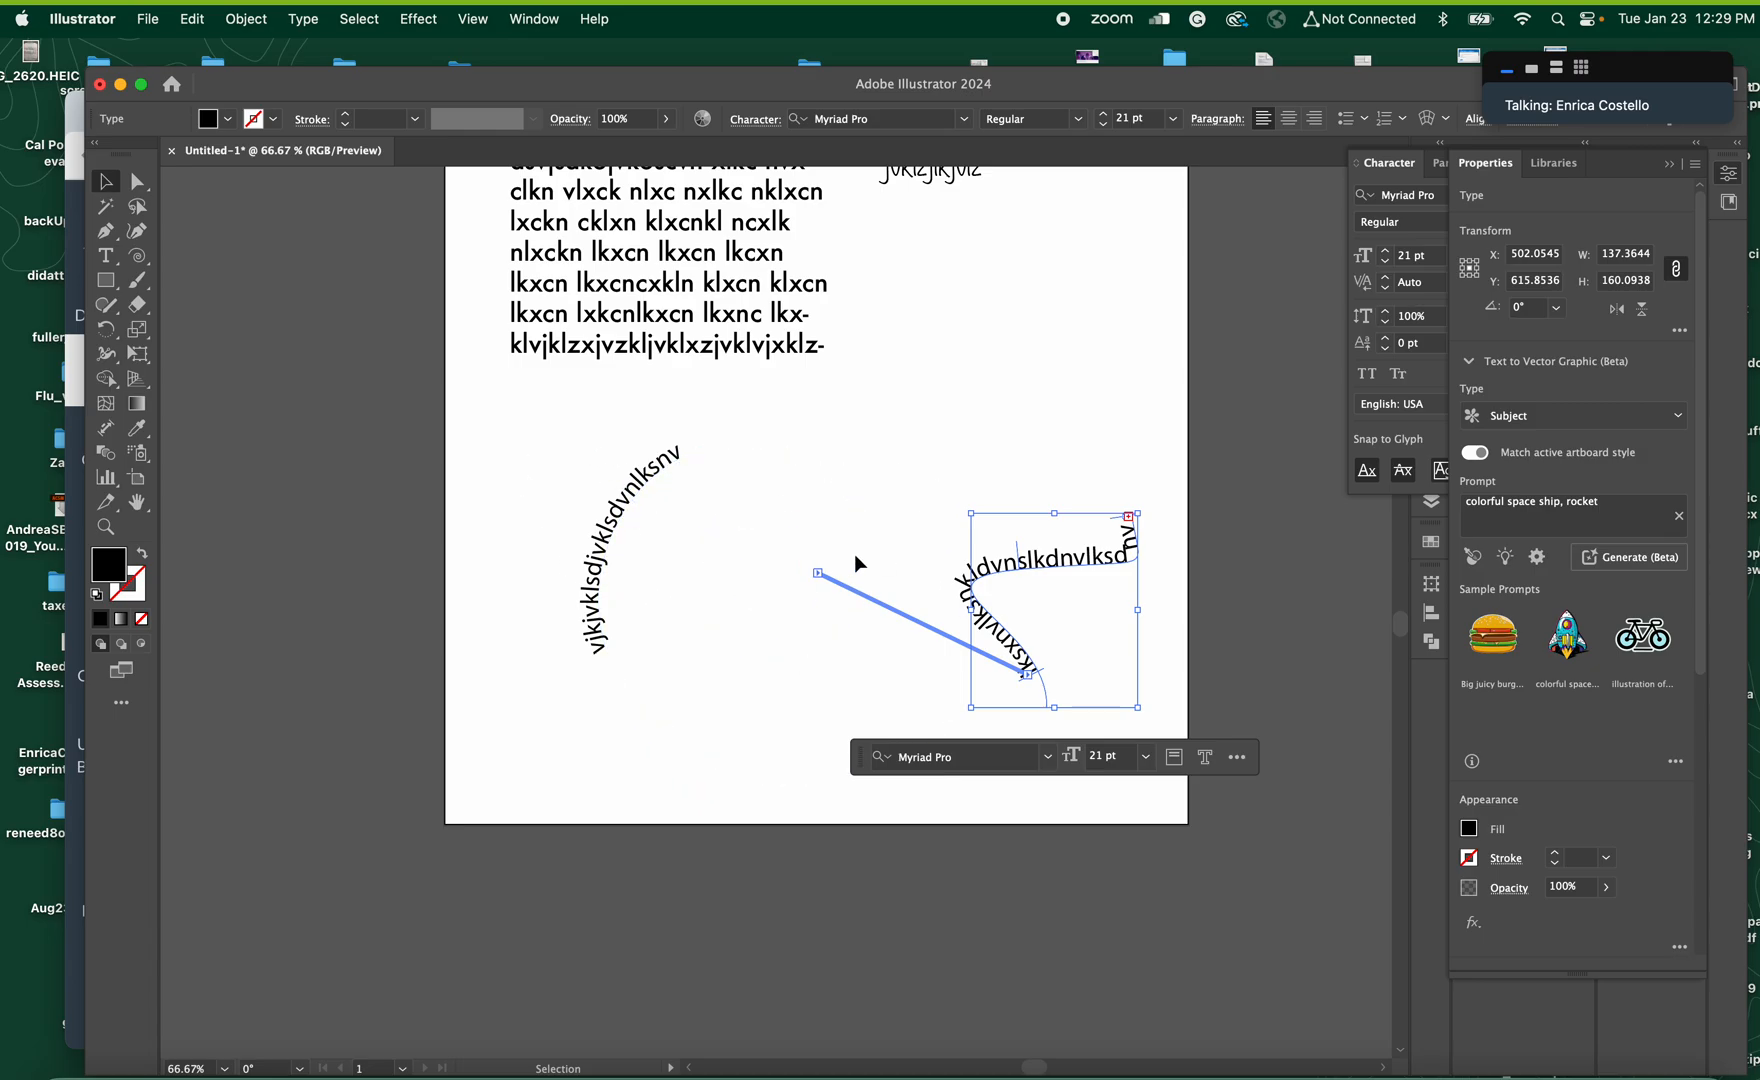
Delete the spiral text together with the threaded text on the curved path
{"action": "left_click_drag", "start_coordinate": [549, 450], "coordinate": [1102, 698]}
{"action": "key", "text": "Delete"}
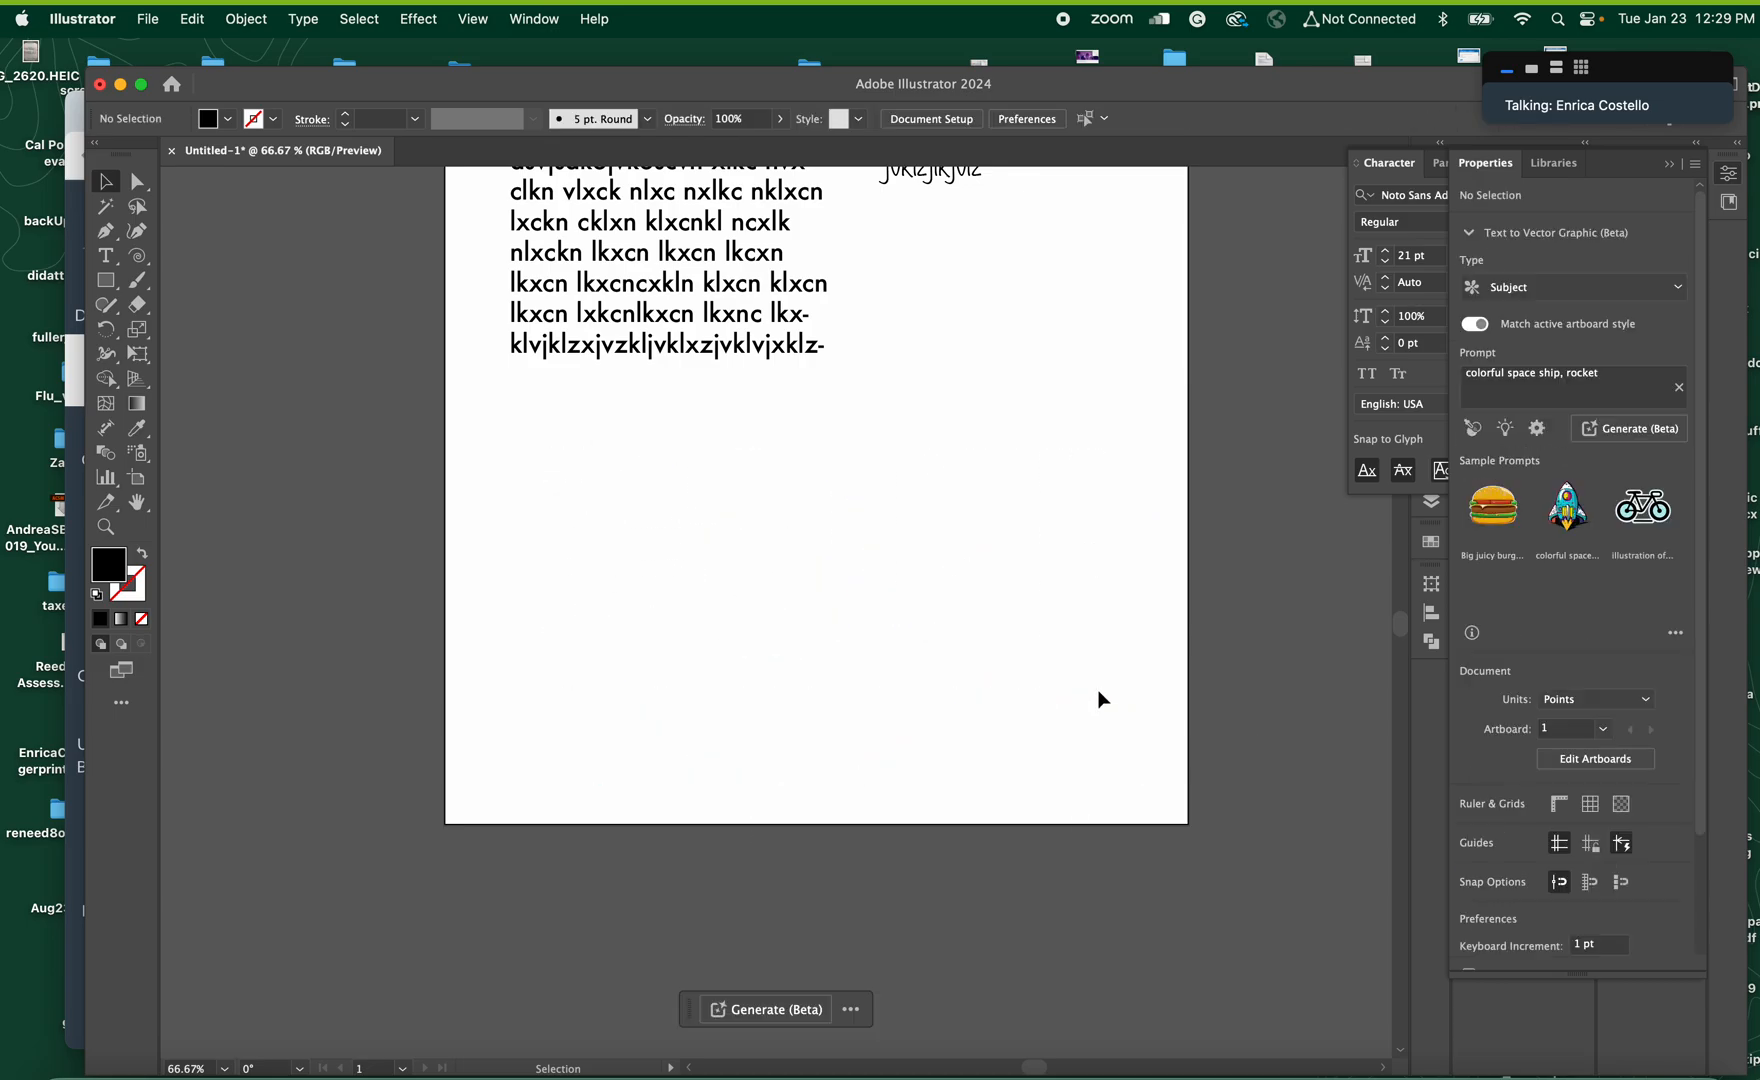
Draw a closed, wavy banner shape below the text block with the Pen tool
{"action": "left_click", "coordinate": [105, 230]}
{"action": "left_click", "coordinate": [599, 511]}
{"action": "left_click", "coordinate": [660, 510]}
{"action": "left_click", "coordinate": [722, 510]}
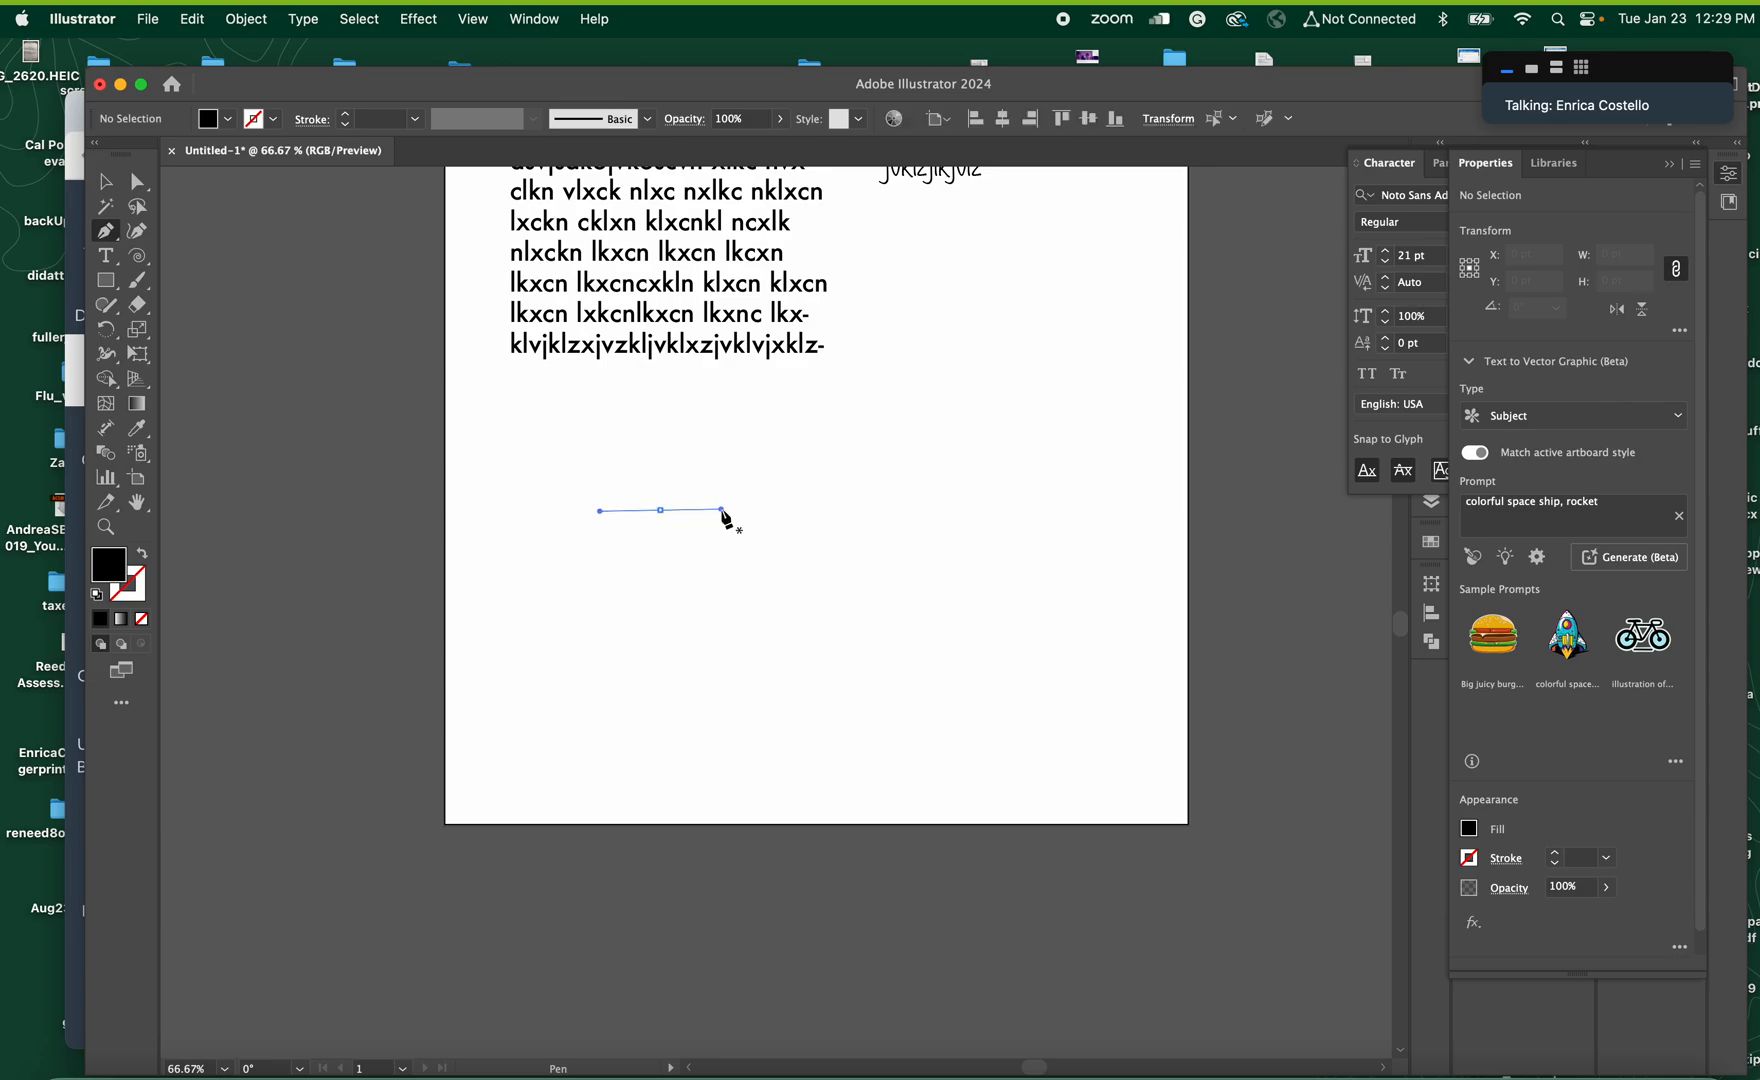
{"action": "left_click_drag", "start_coordinate": [848, 538], "coordinate": [891, 538]}
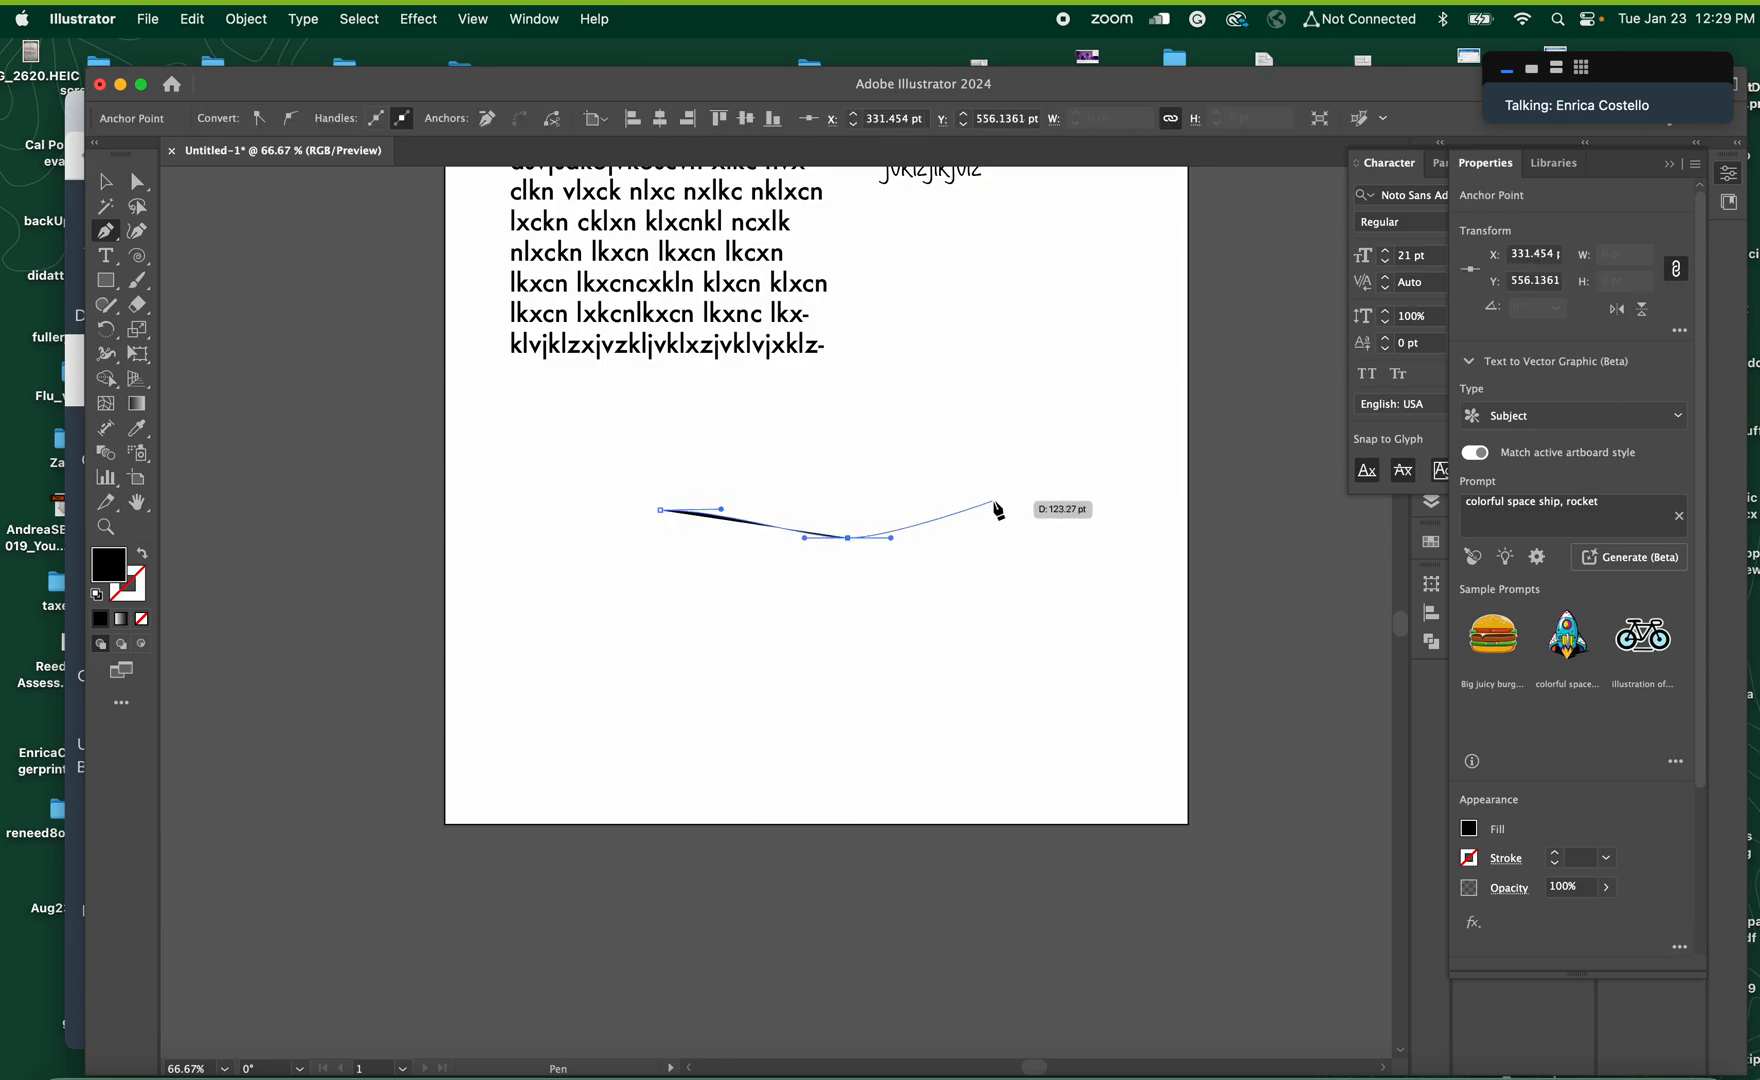
{"action": "left_click_drag", "start_coordinate": [1013, 500], "coordinate": [909, 568]}
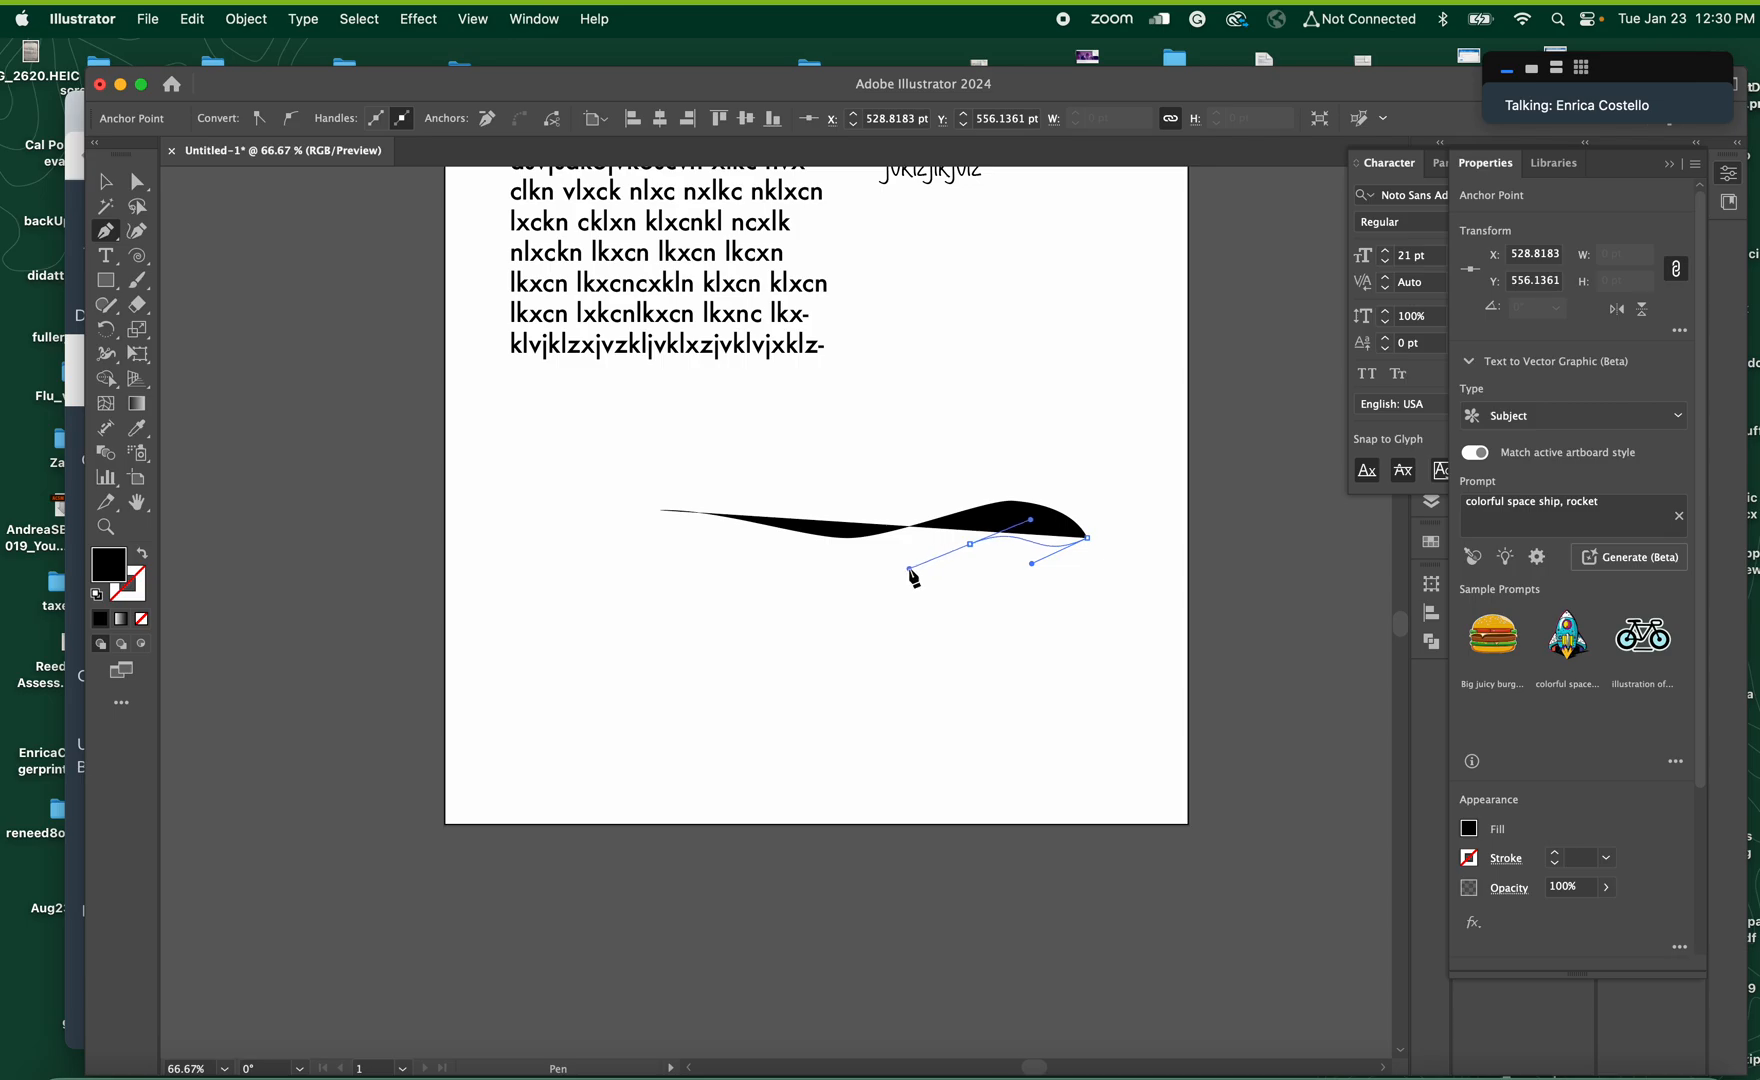
{"action": "mouse_move", "coordinate": [805, 588]}
{"action": "left_mouse_down"}
{"action": "mouse_move", "coordinate": [539, 553]}
{"action": "mouse_move", "coordinate": [544, 521]}
{"action": "left_mouse_up"}
{"action": "left_click", "coordinate": [660, 510]}
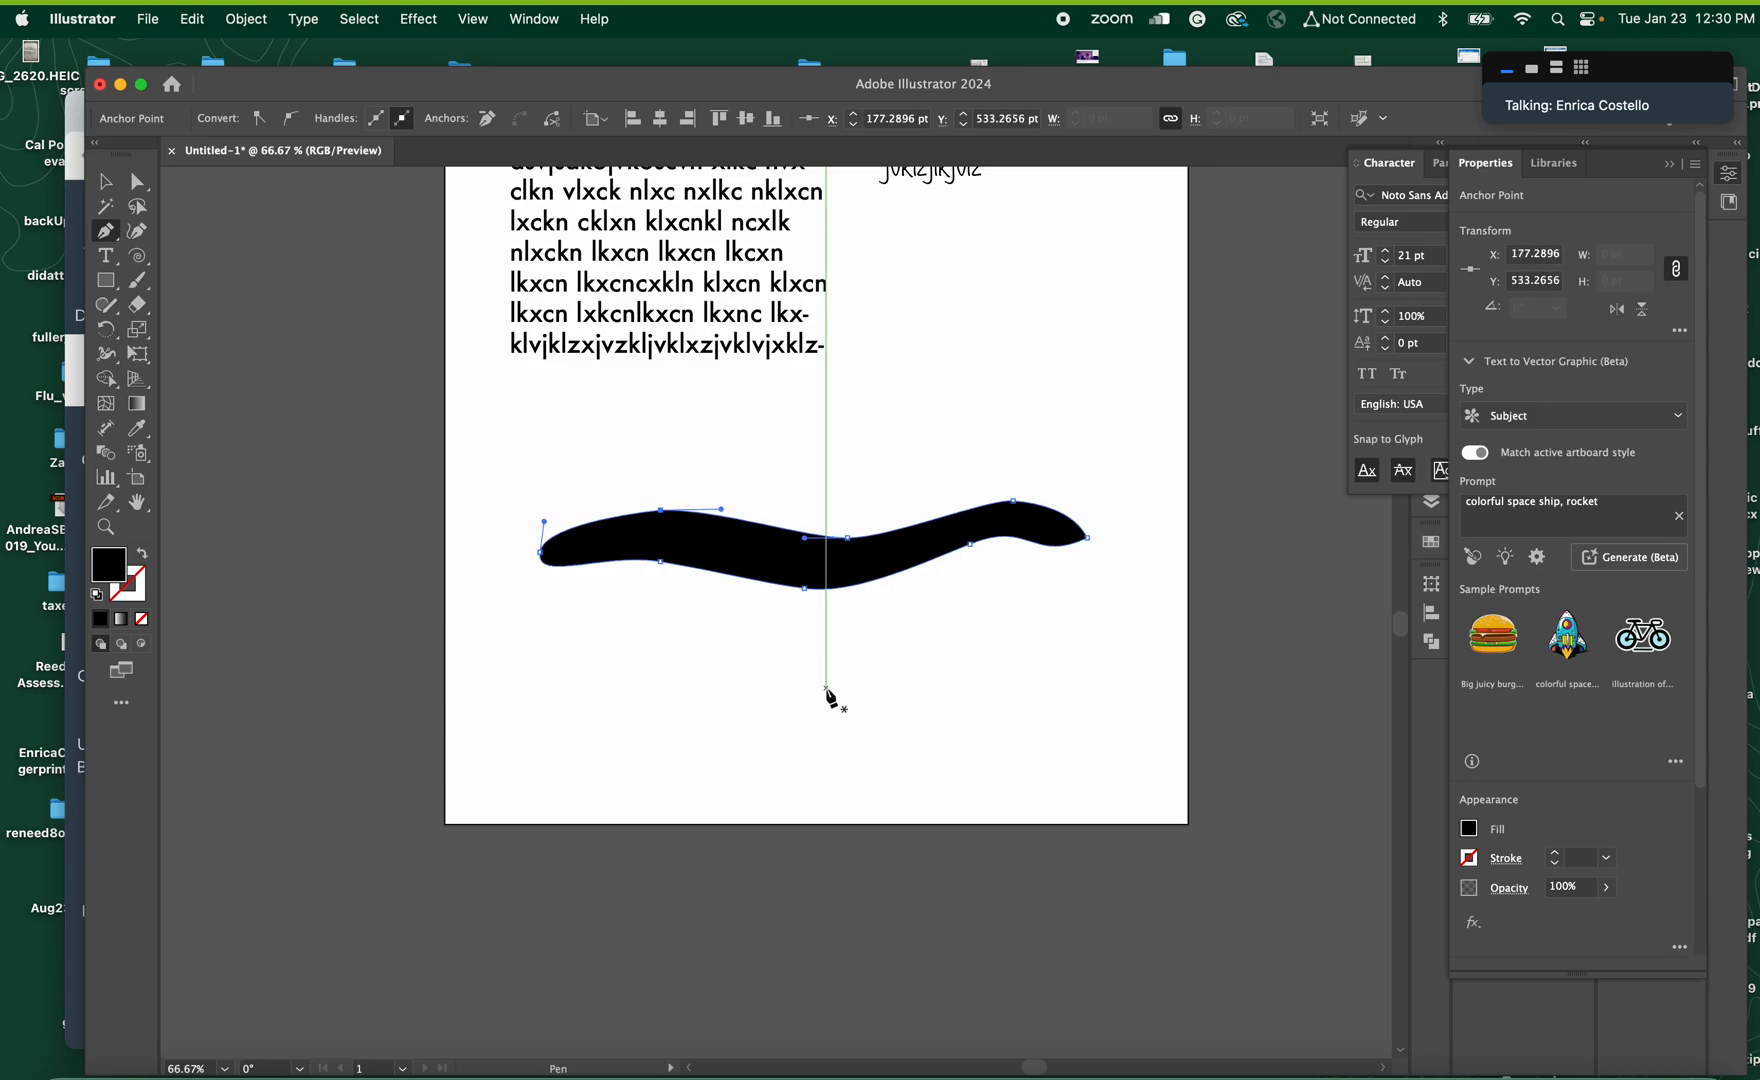
Swap the banner shape's fill and stroke to leave a black outline without fill, then deselect it
{"action": "key", "text": "v"}
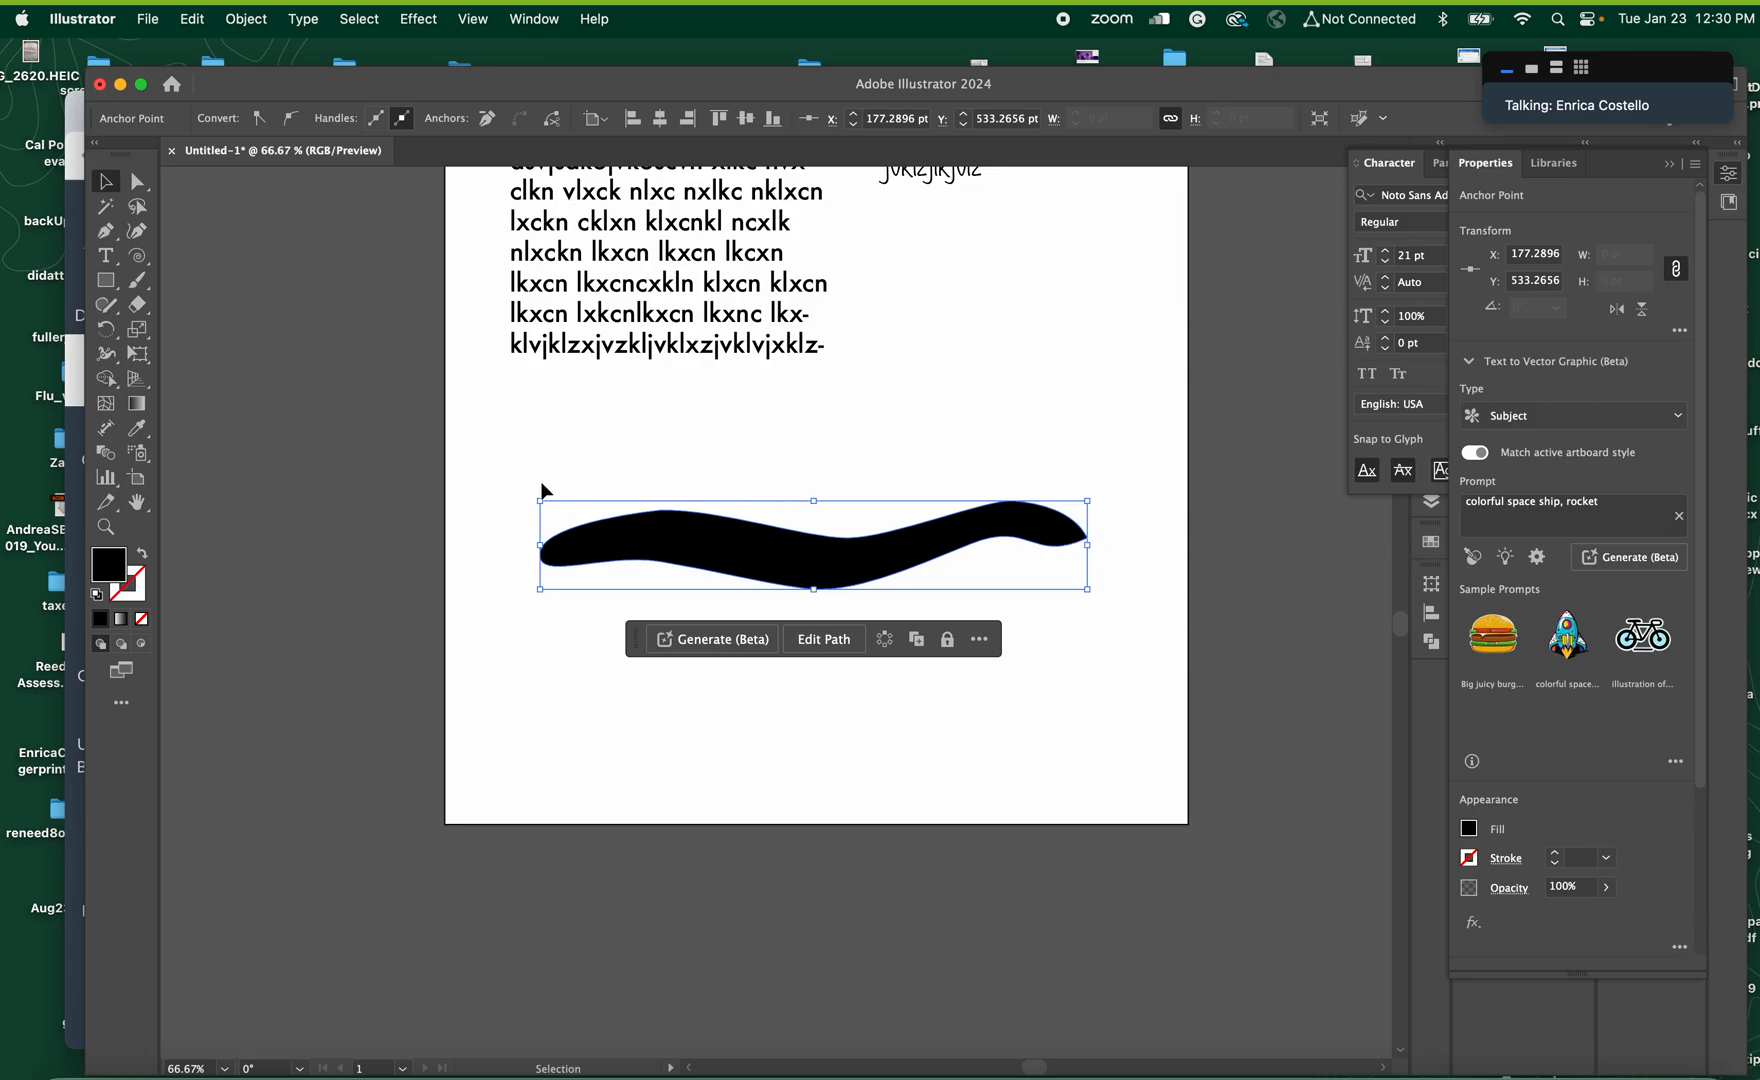
{"action": "left_click", "coordinate": [141, 552]}
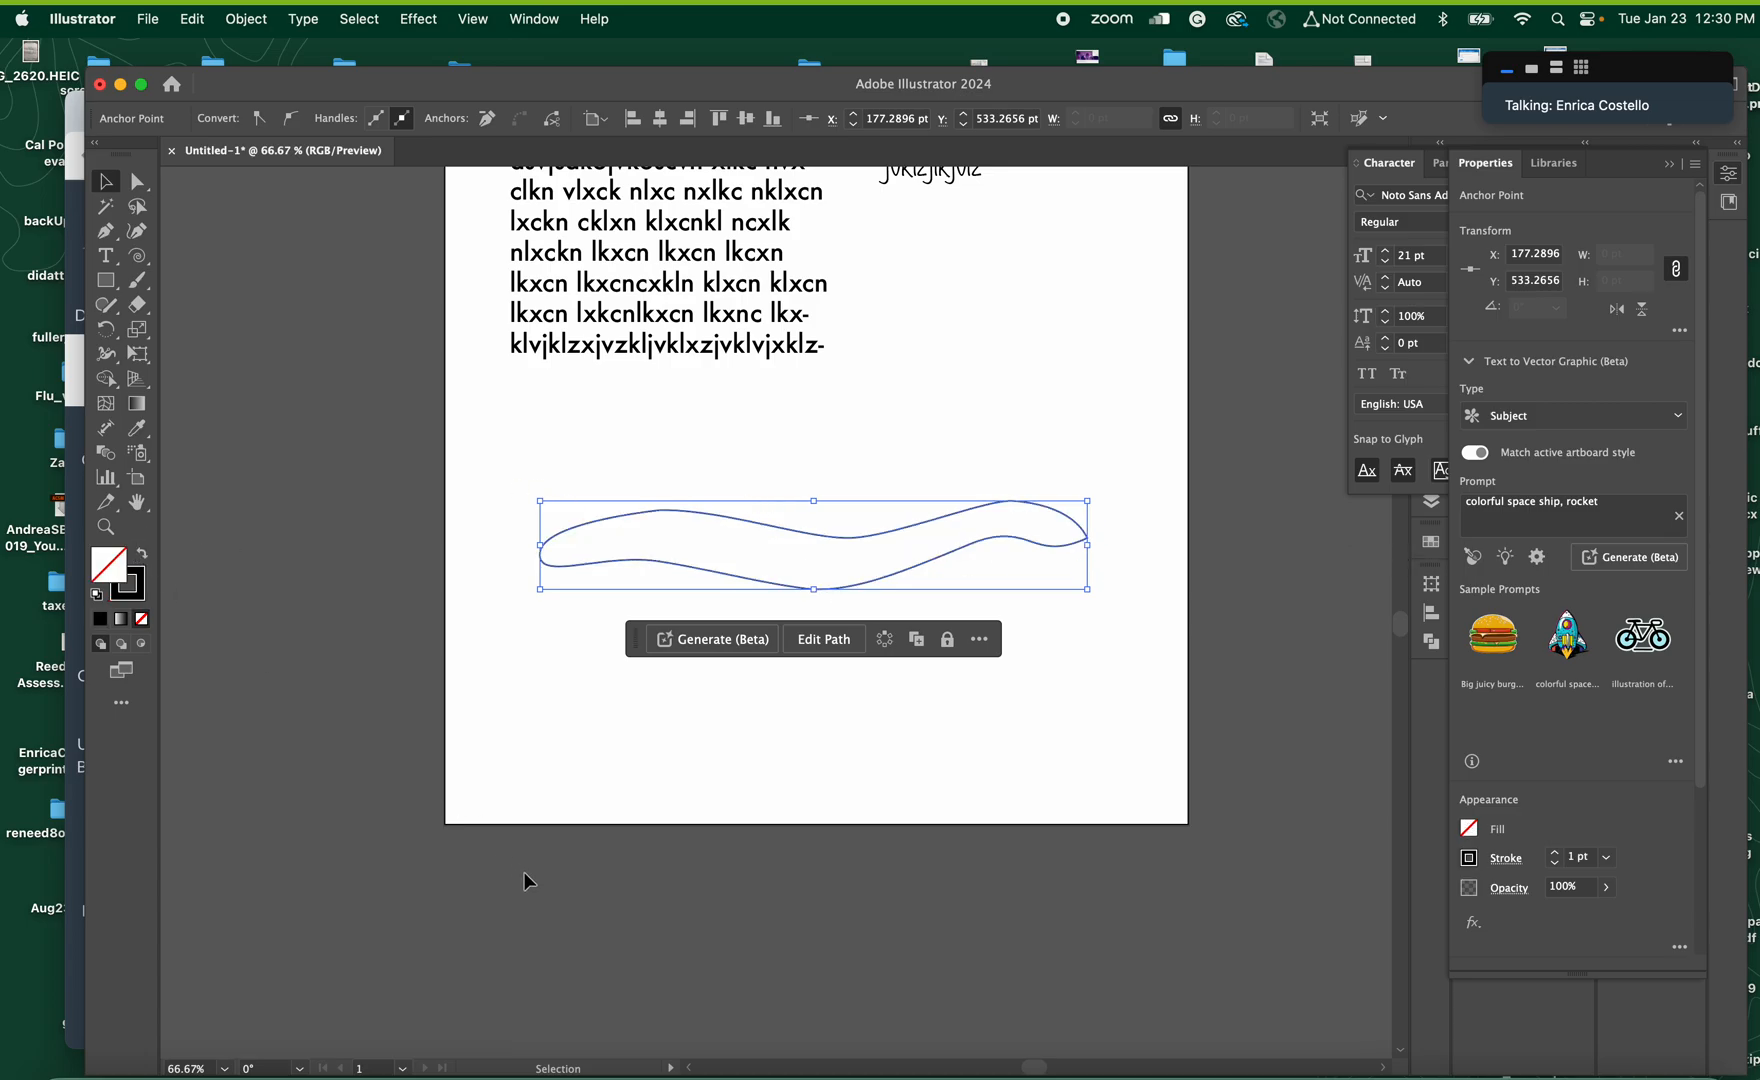
{"action": "left_click", "coordinate": [1000, 762]}
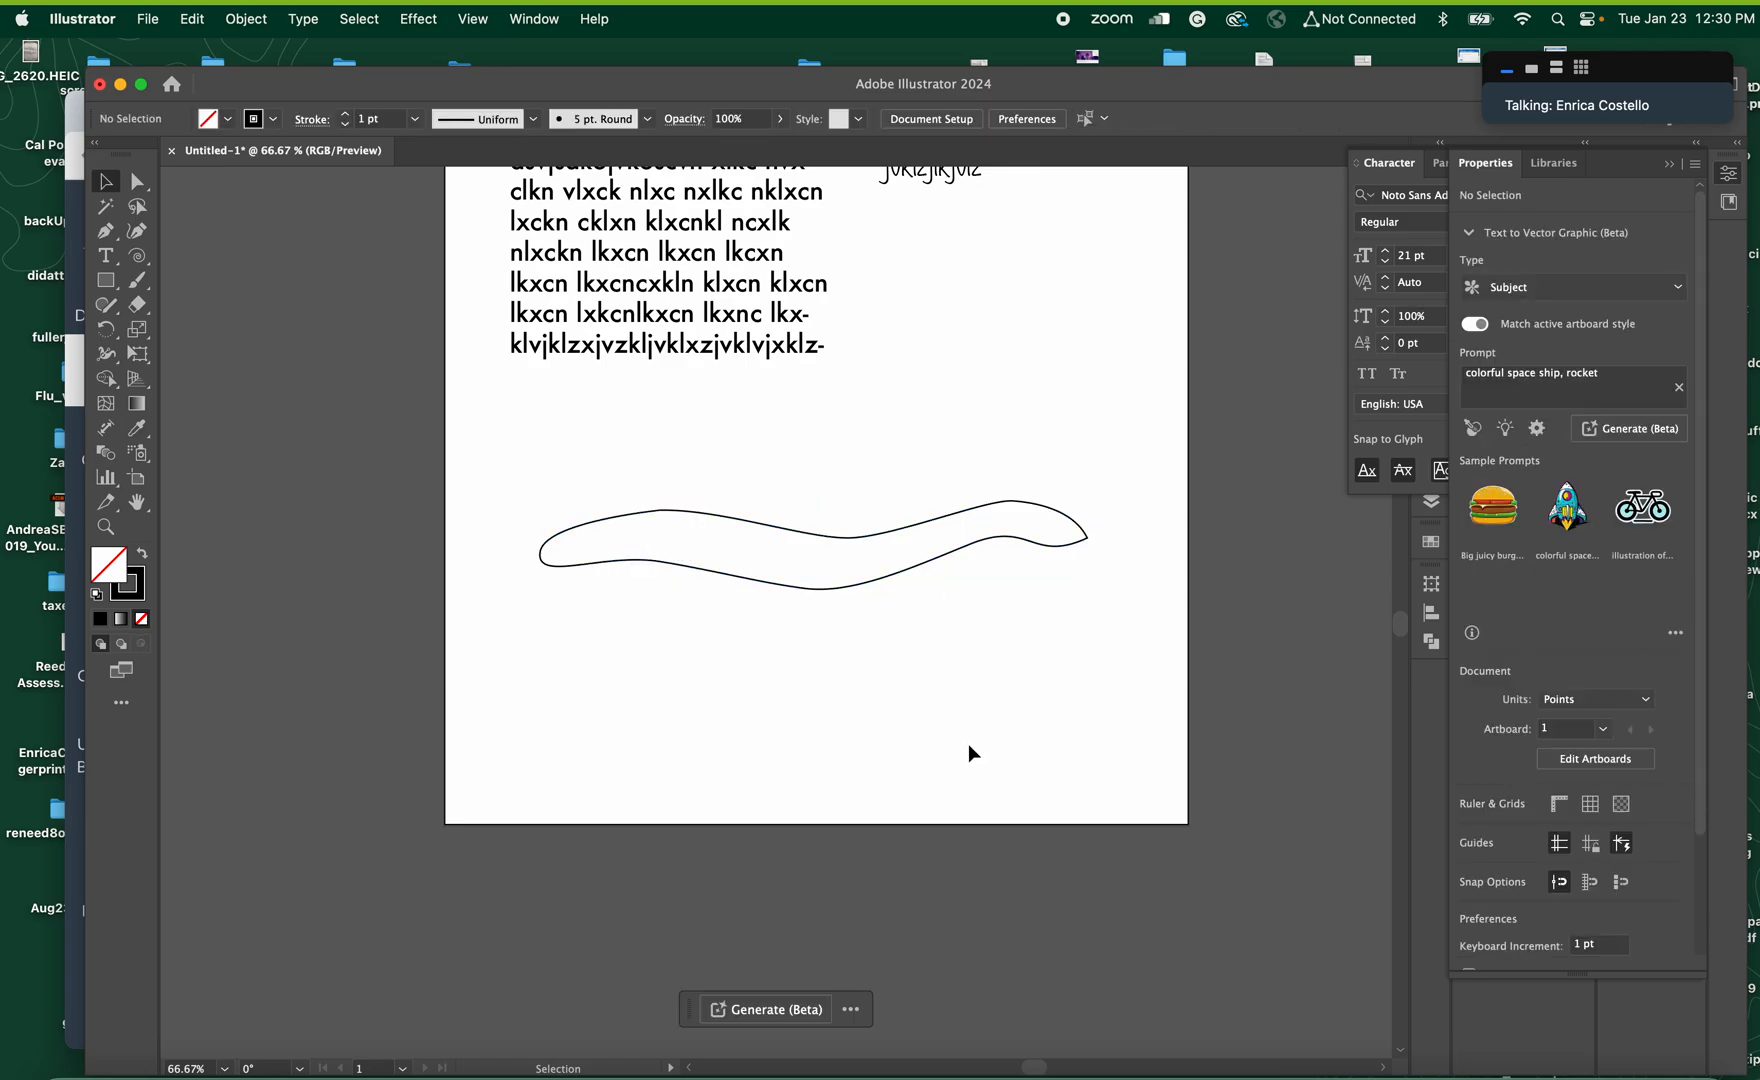
Draw an open wavy path through the middle of the banner with the Pen tool and deselect it
{"action": "left_click", "coordinate": [107, 232]}
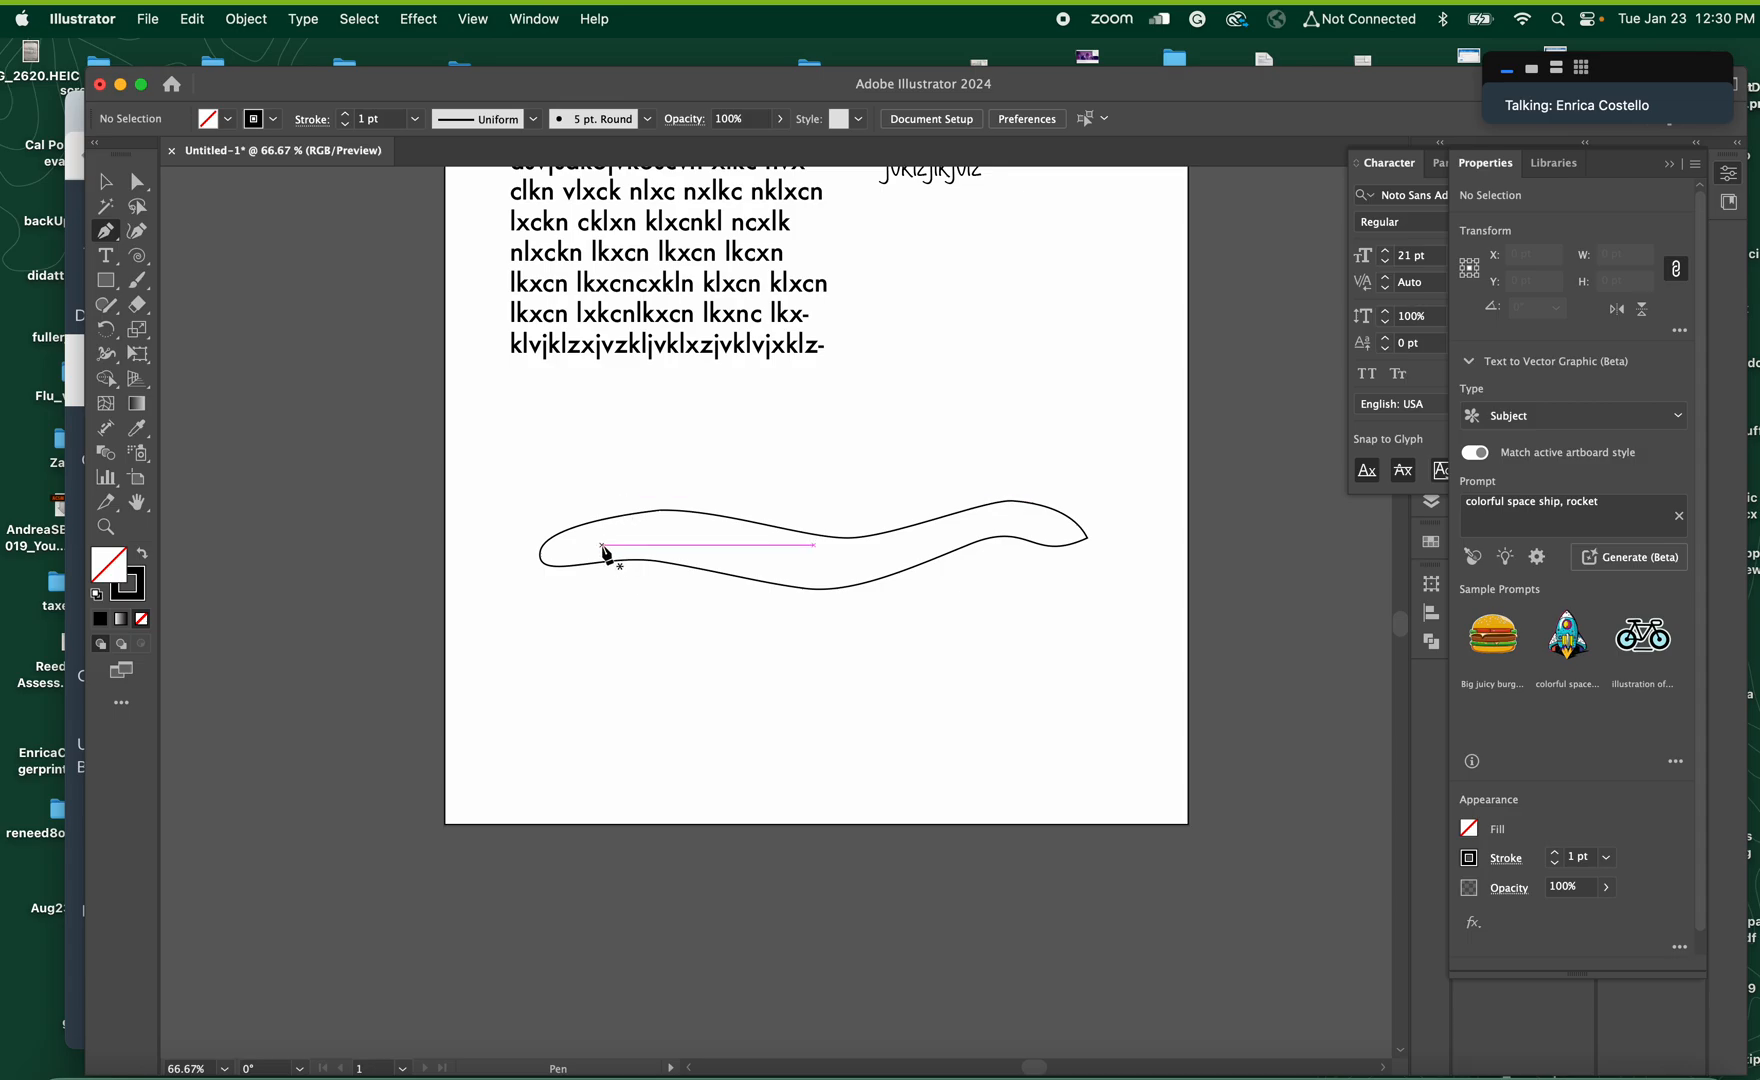
{"action": "left_click_drag", "start_coordinate": [596, 545], "coordinate": [1038, 522]}
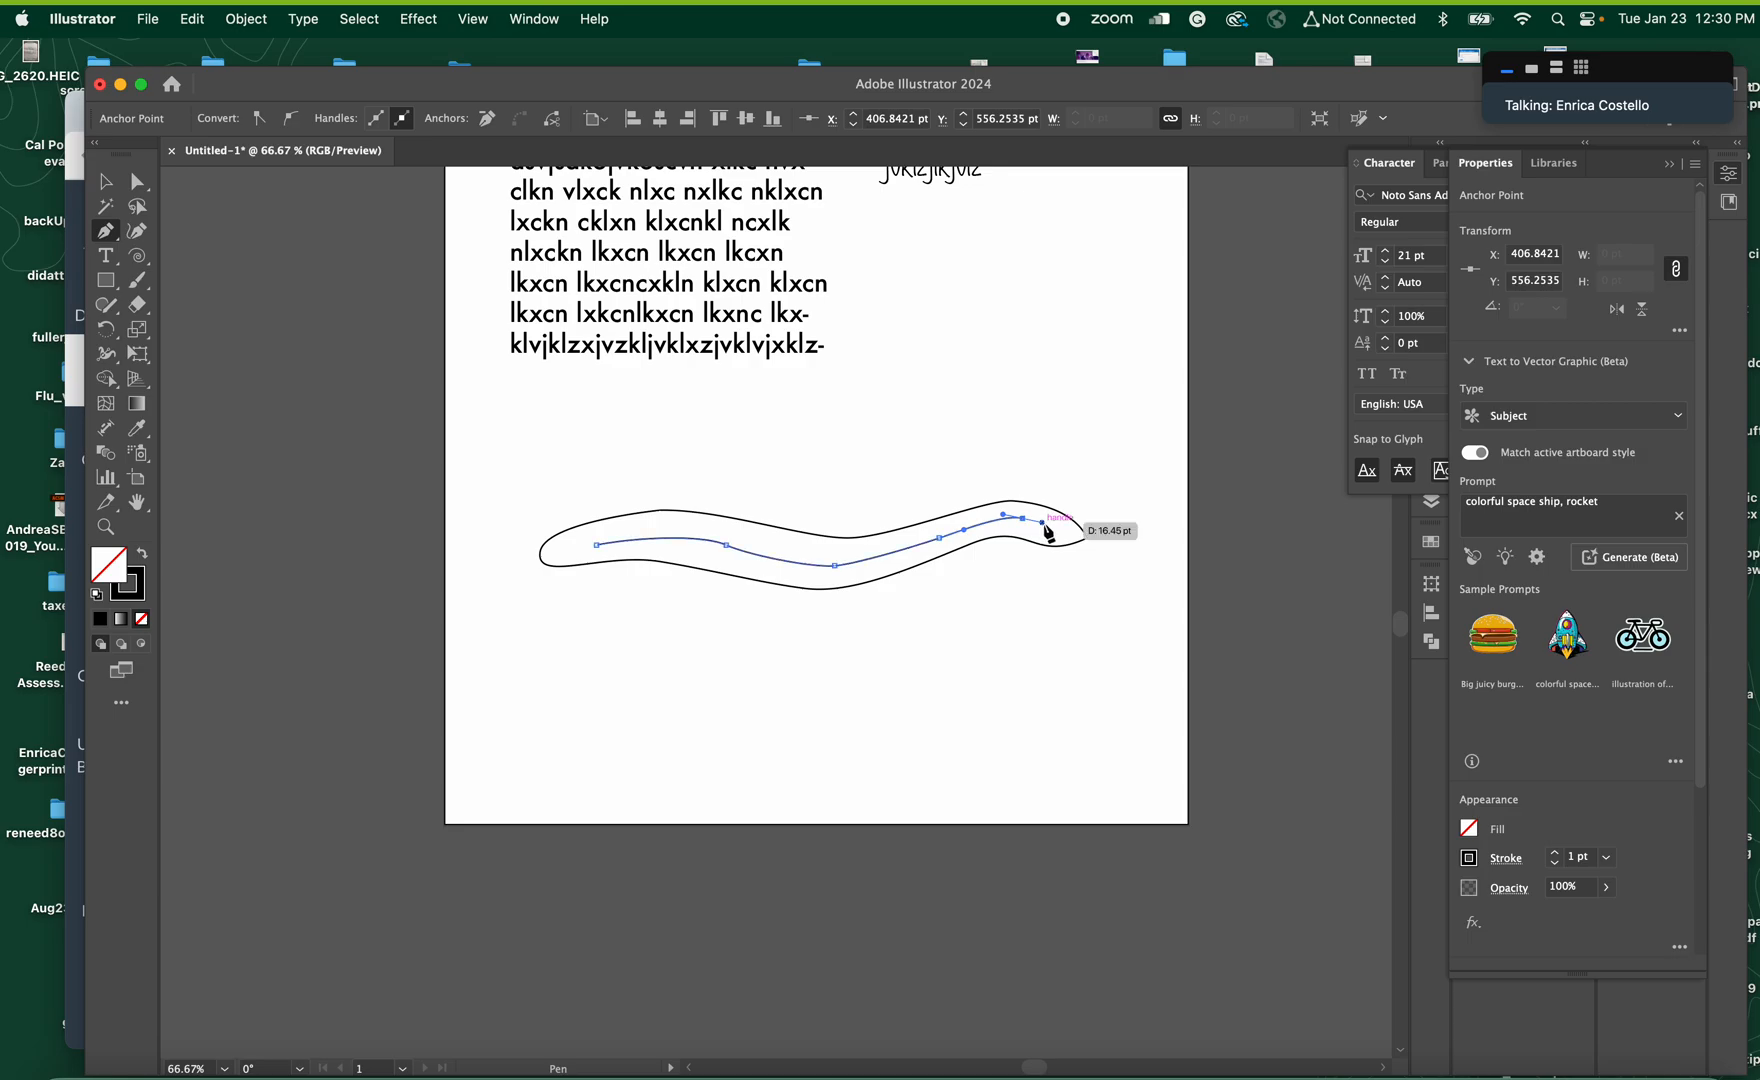
{"action": "left_click", "coordinate": [1059, 528]}
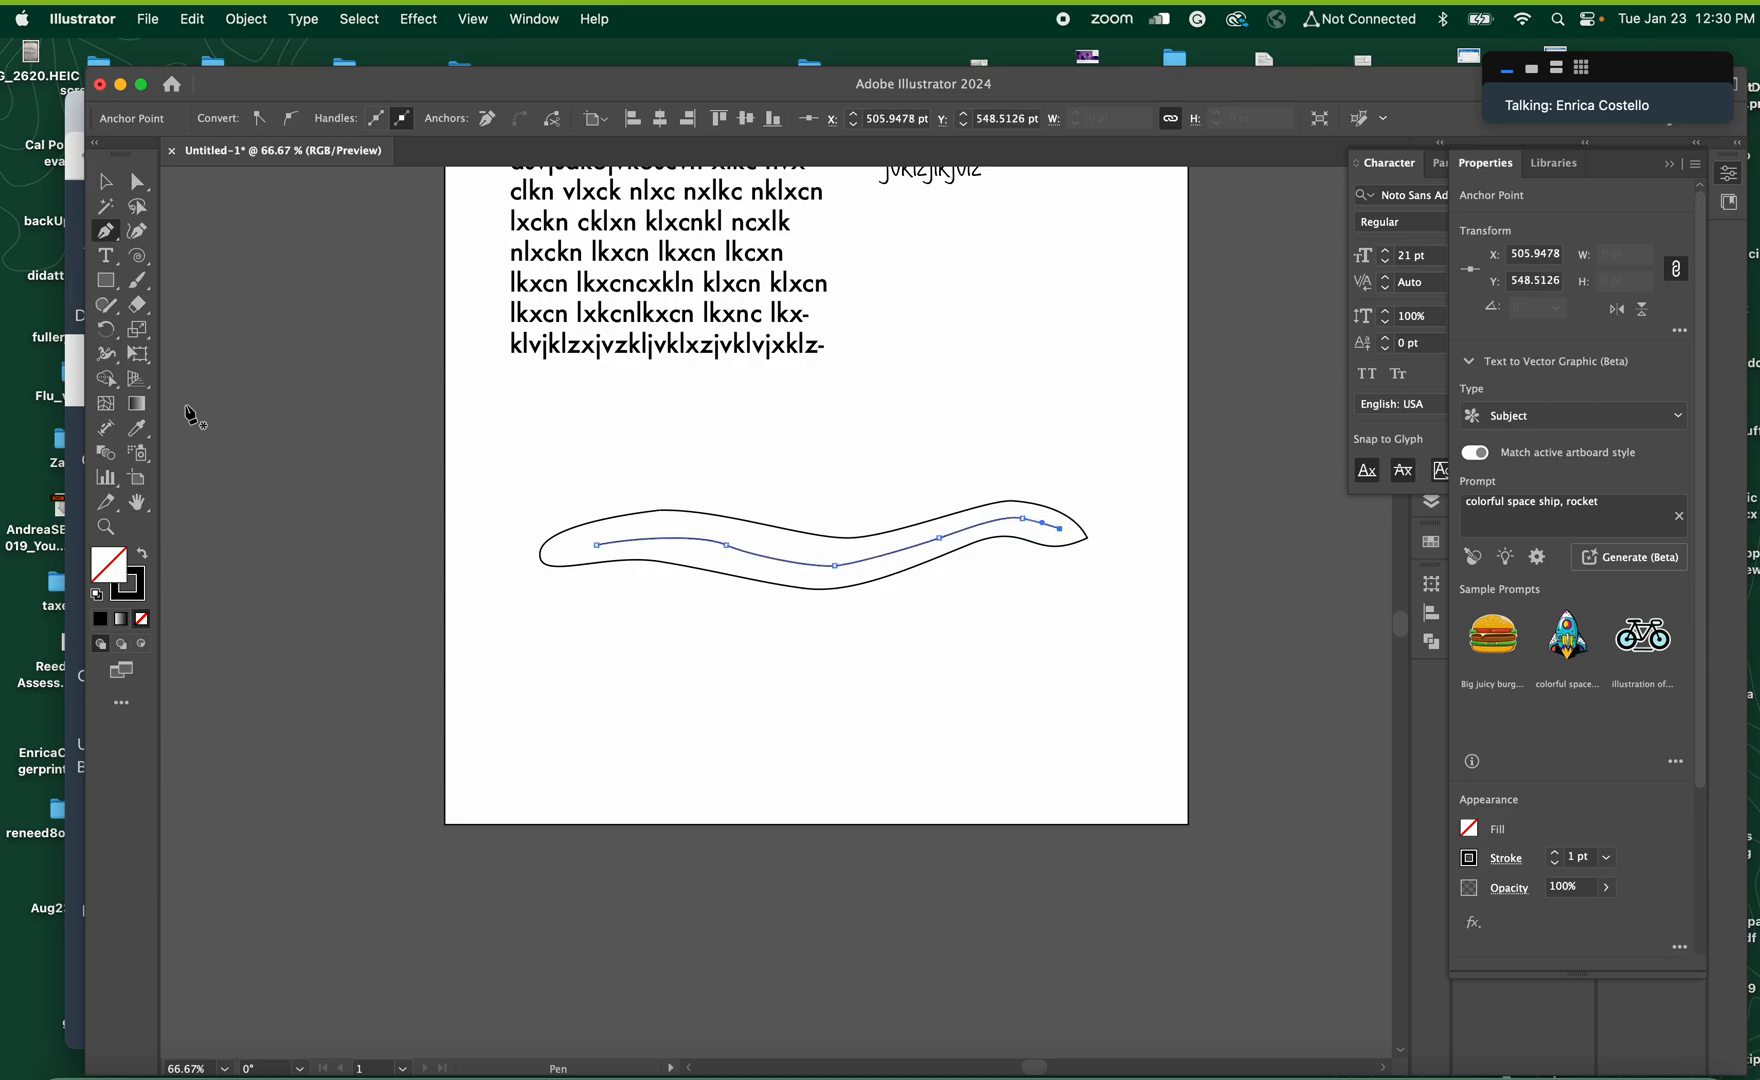
{"action": "left_click", "coordinate": [105, 181]}
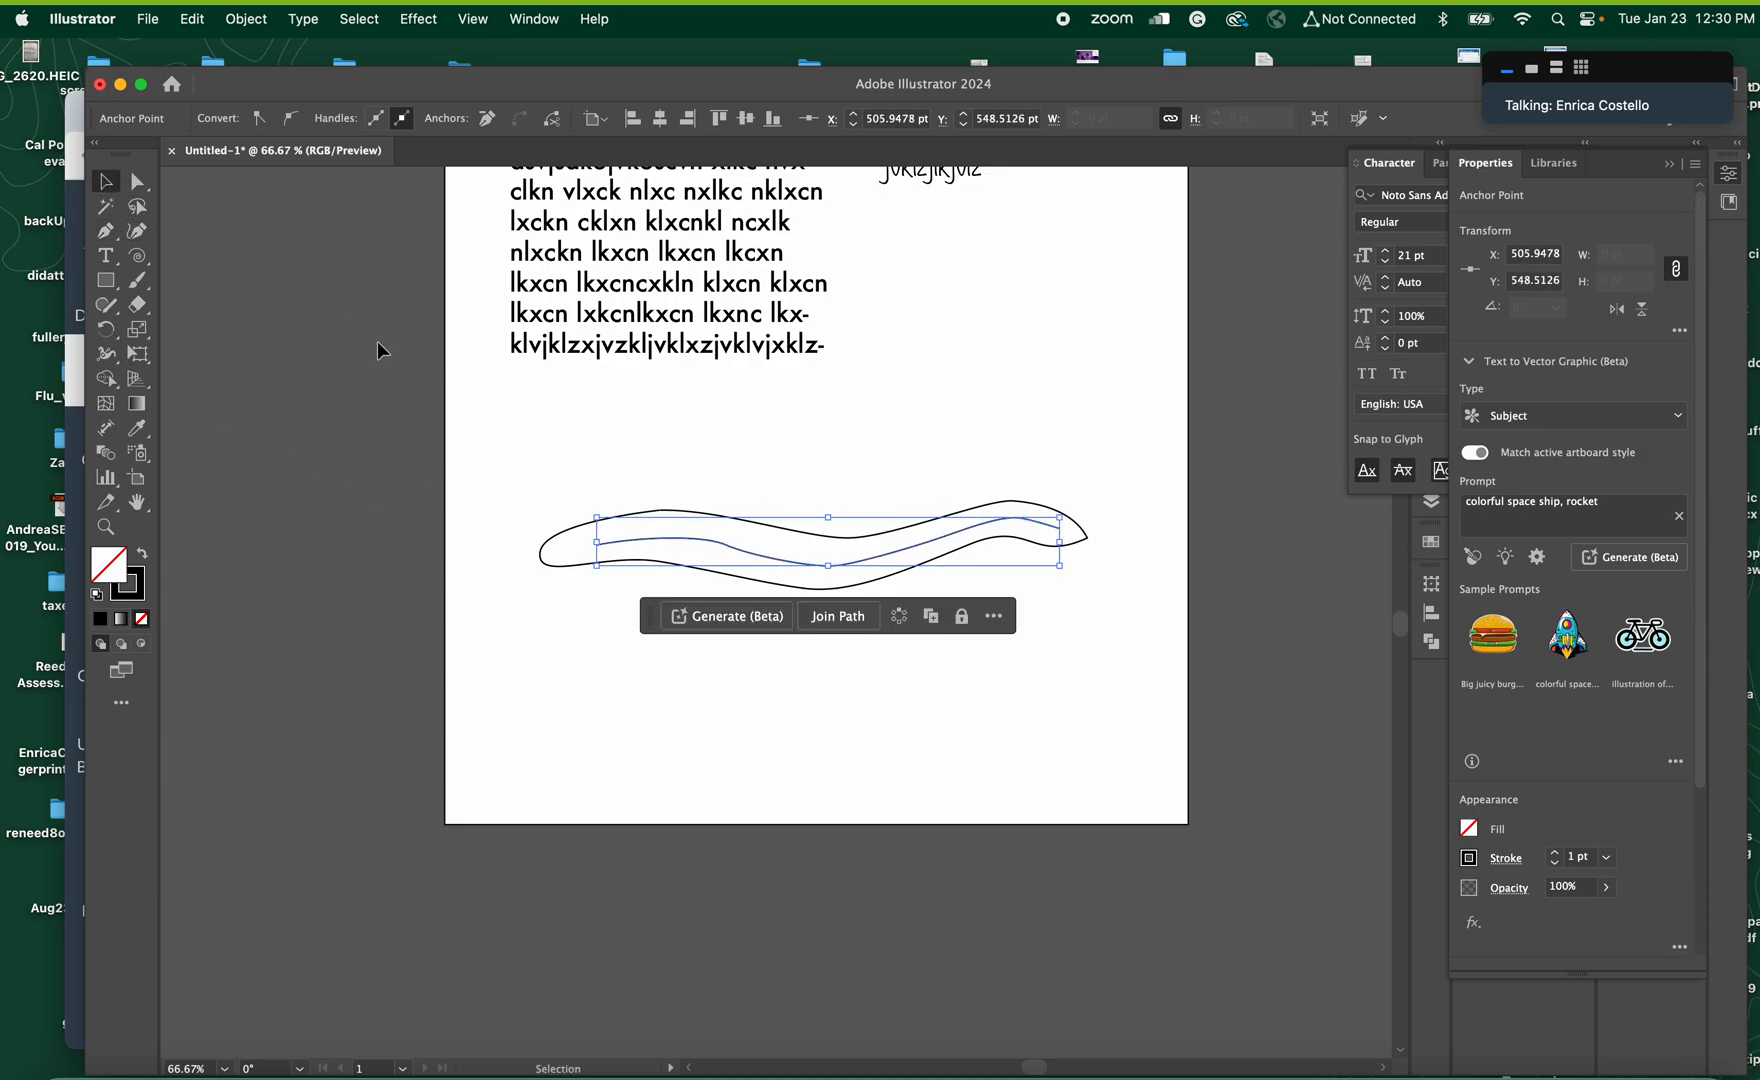
{"action": "left_click", "coordinate": [534, 456]}
Add type on the path inside the banner reading "Rakoon Karate Kid"
{"action": "left_click", "coordinate": [119, 264]}
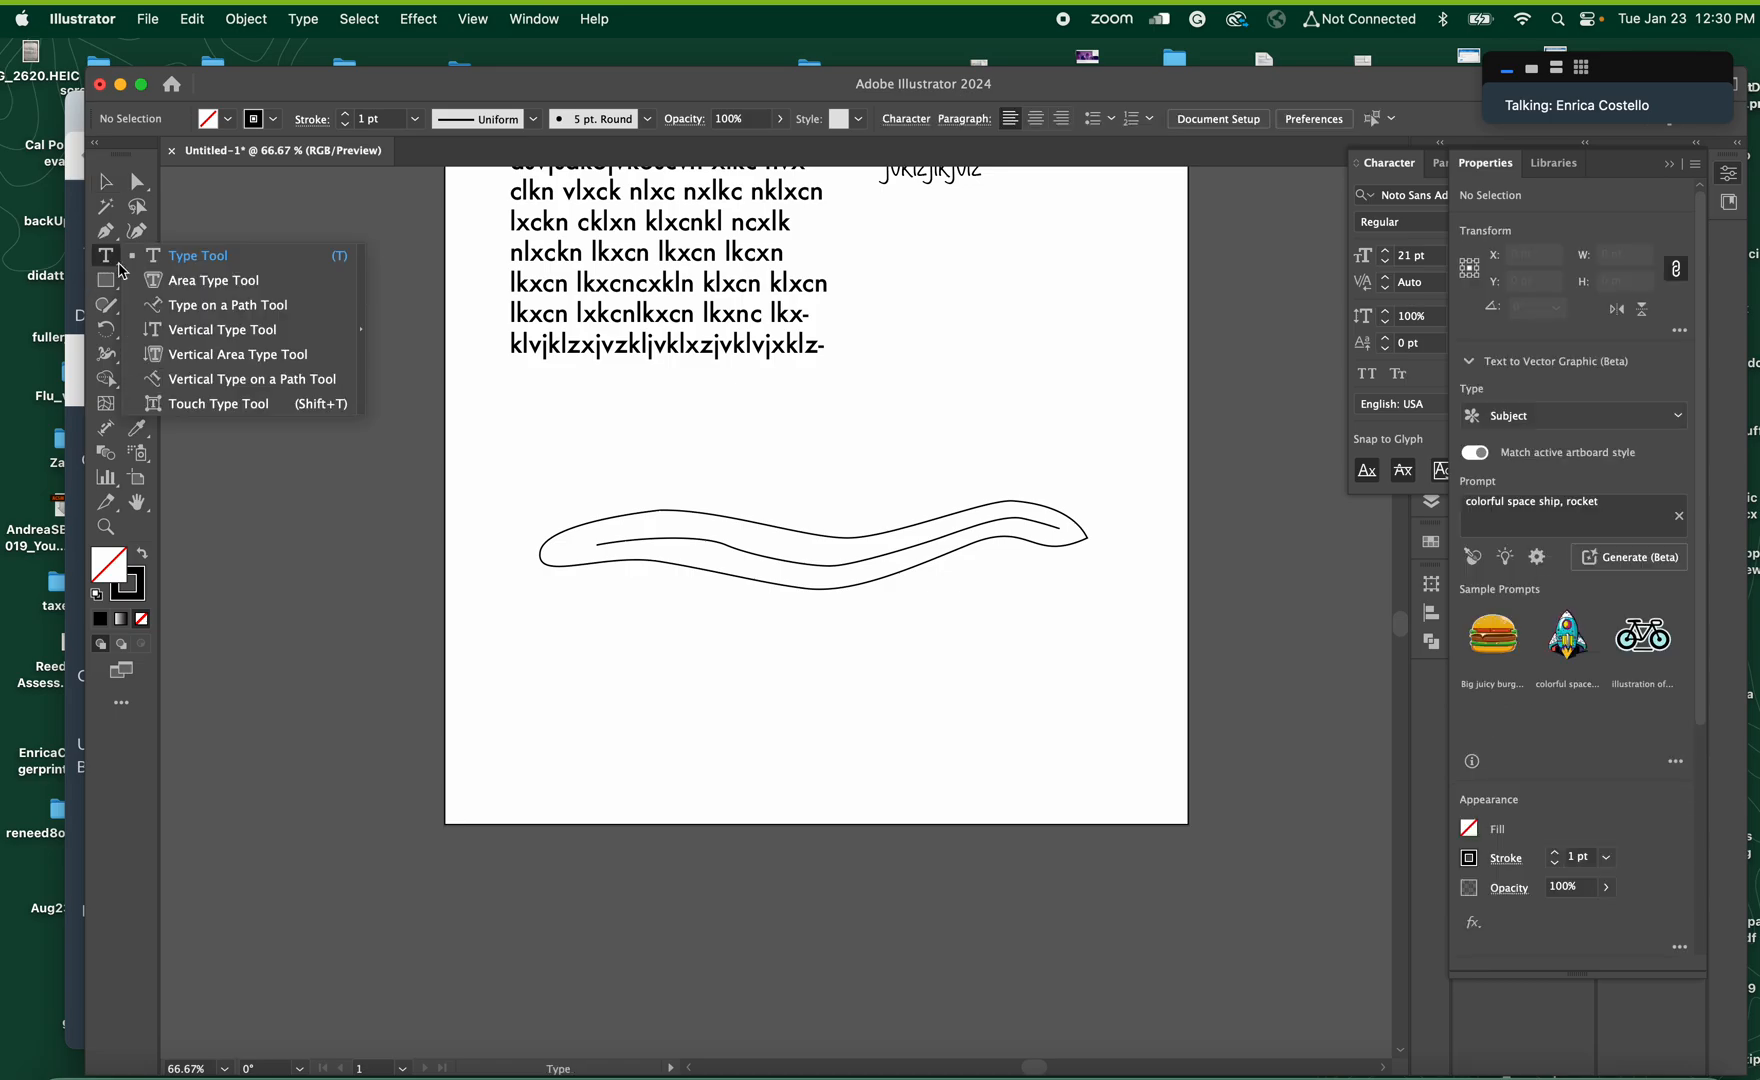
{"action": "left_click", "coordinate": [240, 305]}
{"action": "left_click", "coordinate": [653, 533]}
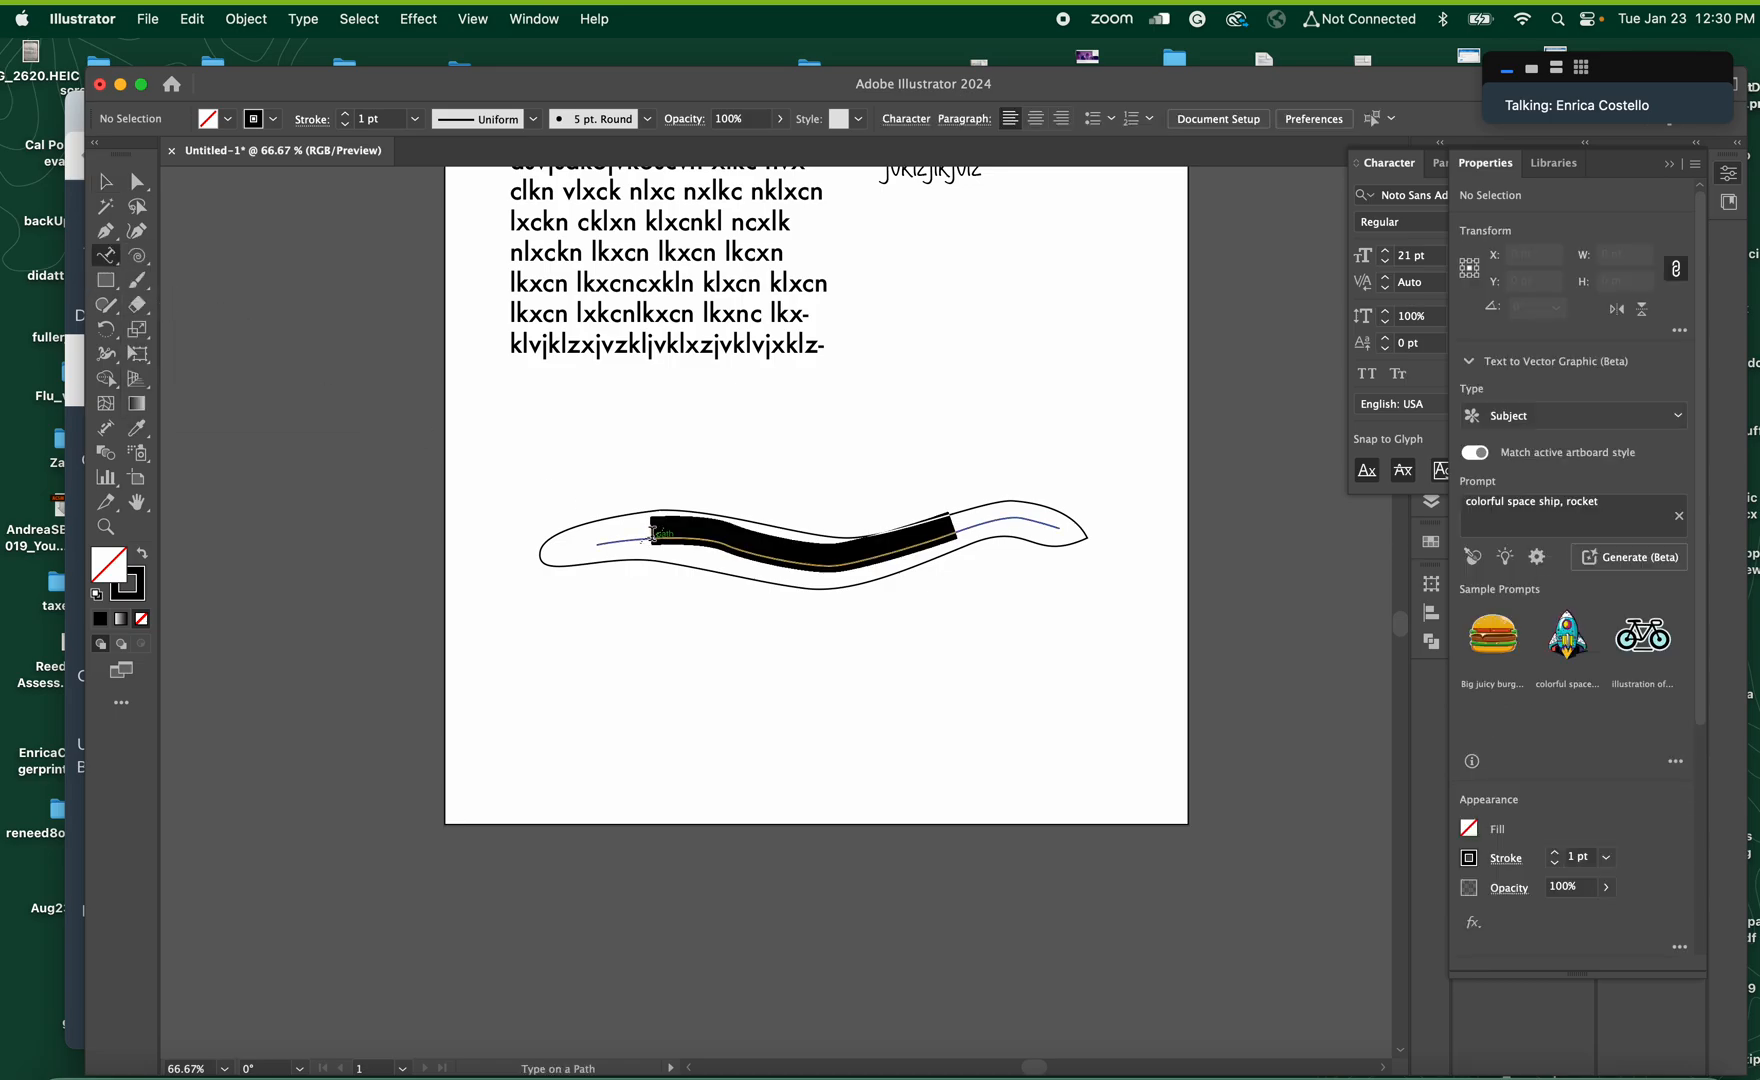
{"action": "type", "text": "R"}
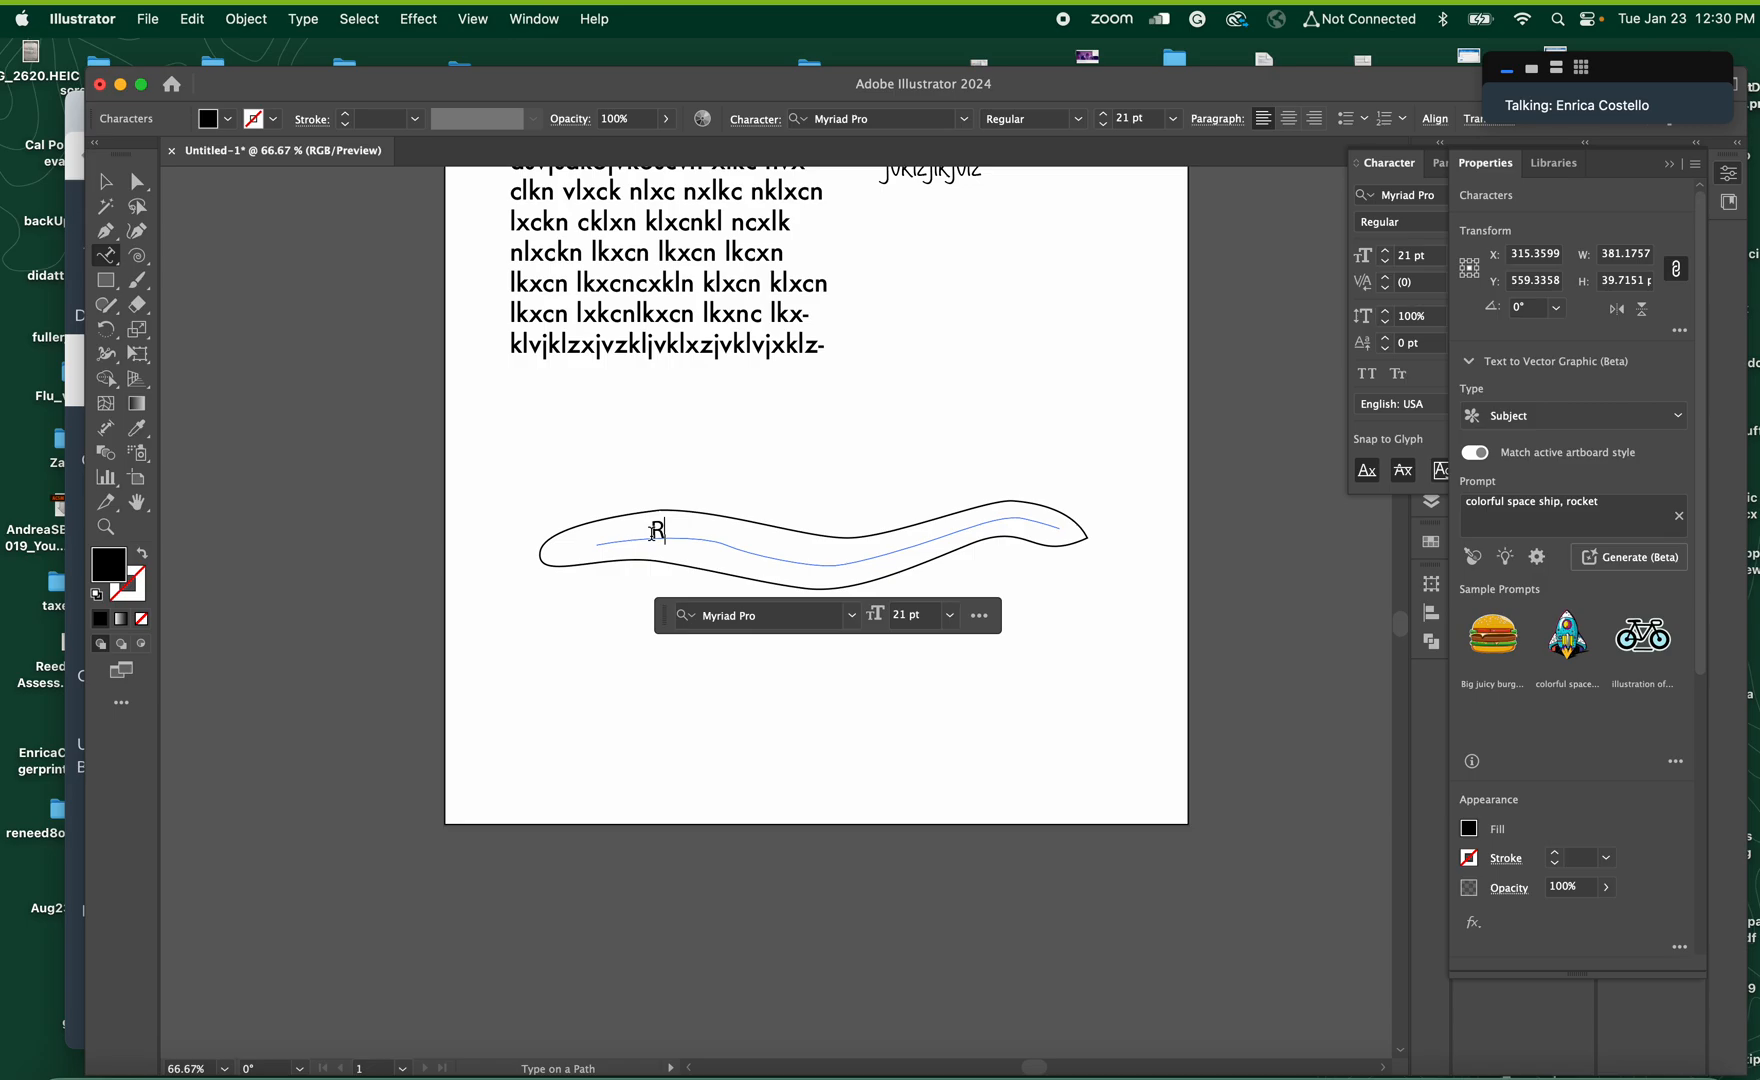
{"action": "type", "text": "akoon Karate Ki"}
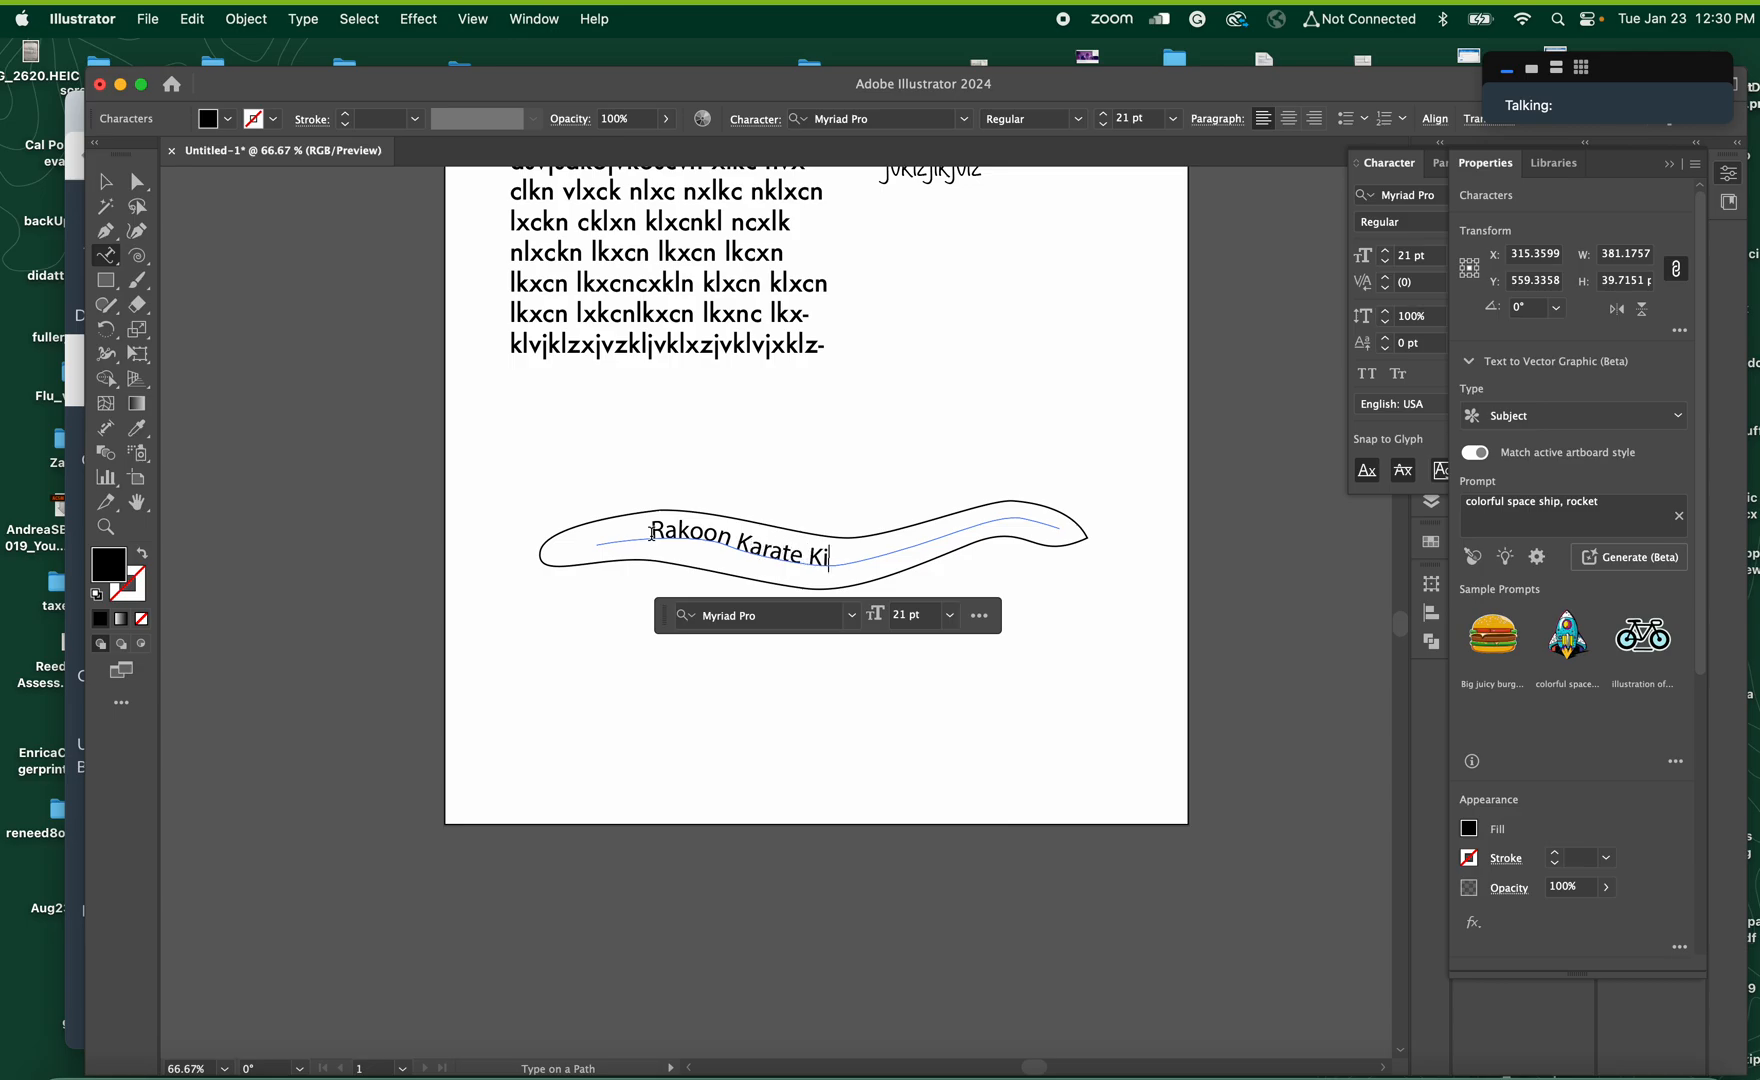
{"action": "type", "text": "d"}
Restyle the whole banner text by browsing fonts from Noteworthy past Noto Sans Avestan Regular, and set its size to 36 pt
{"action": "left_click_drag", "start_coordinate": [849, 560], "coordinate": [606, 531]}
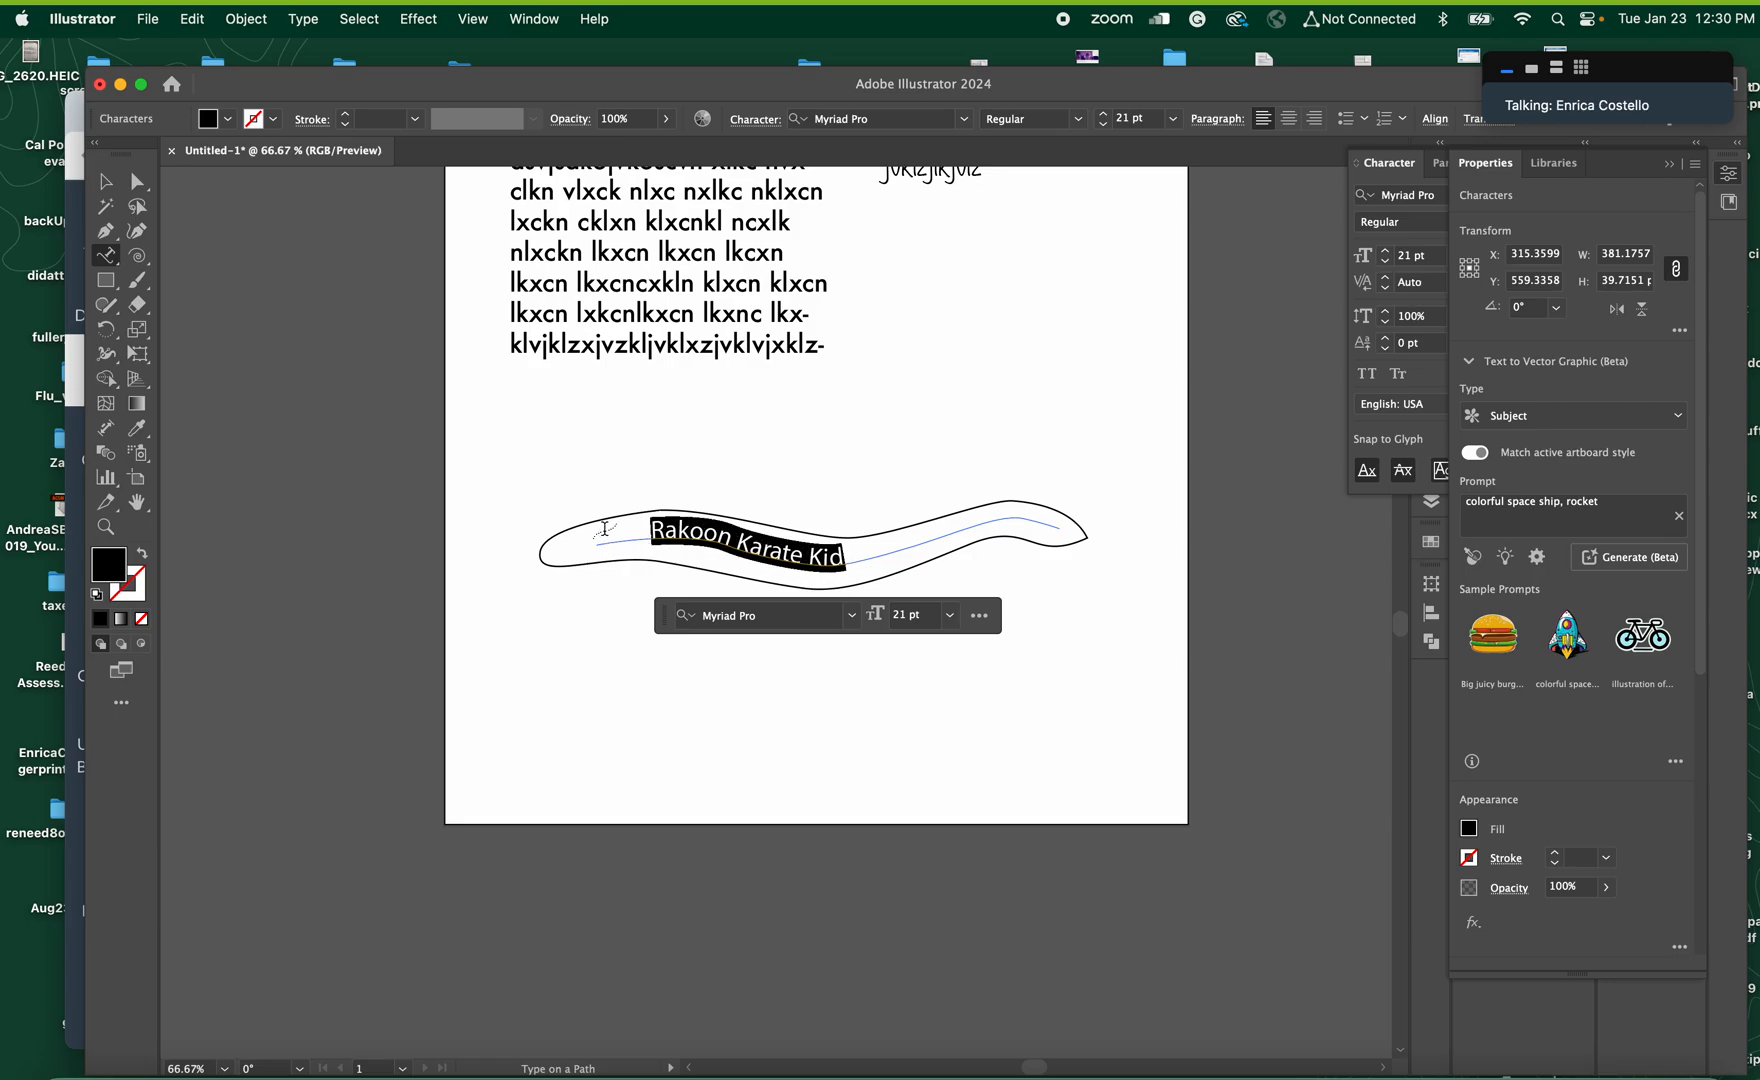
{"action": "left_click", "coordinate": [796, 619]}
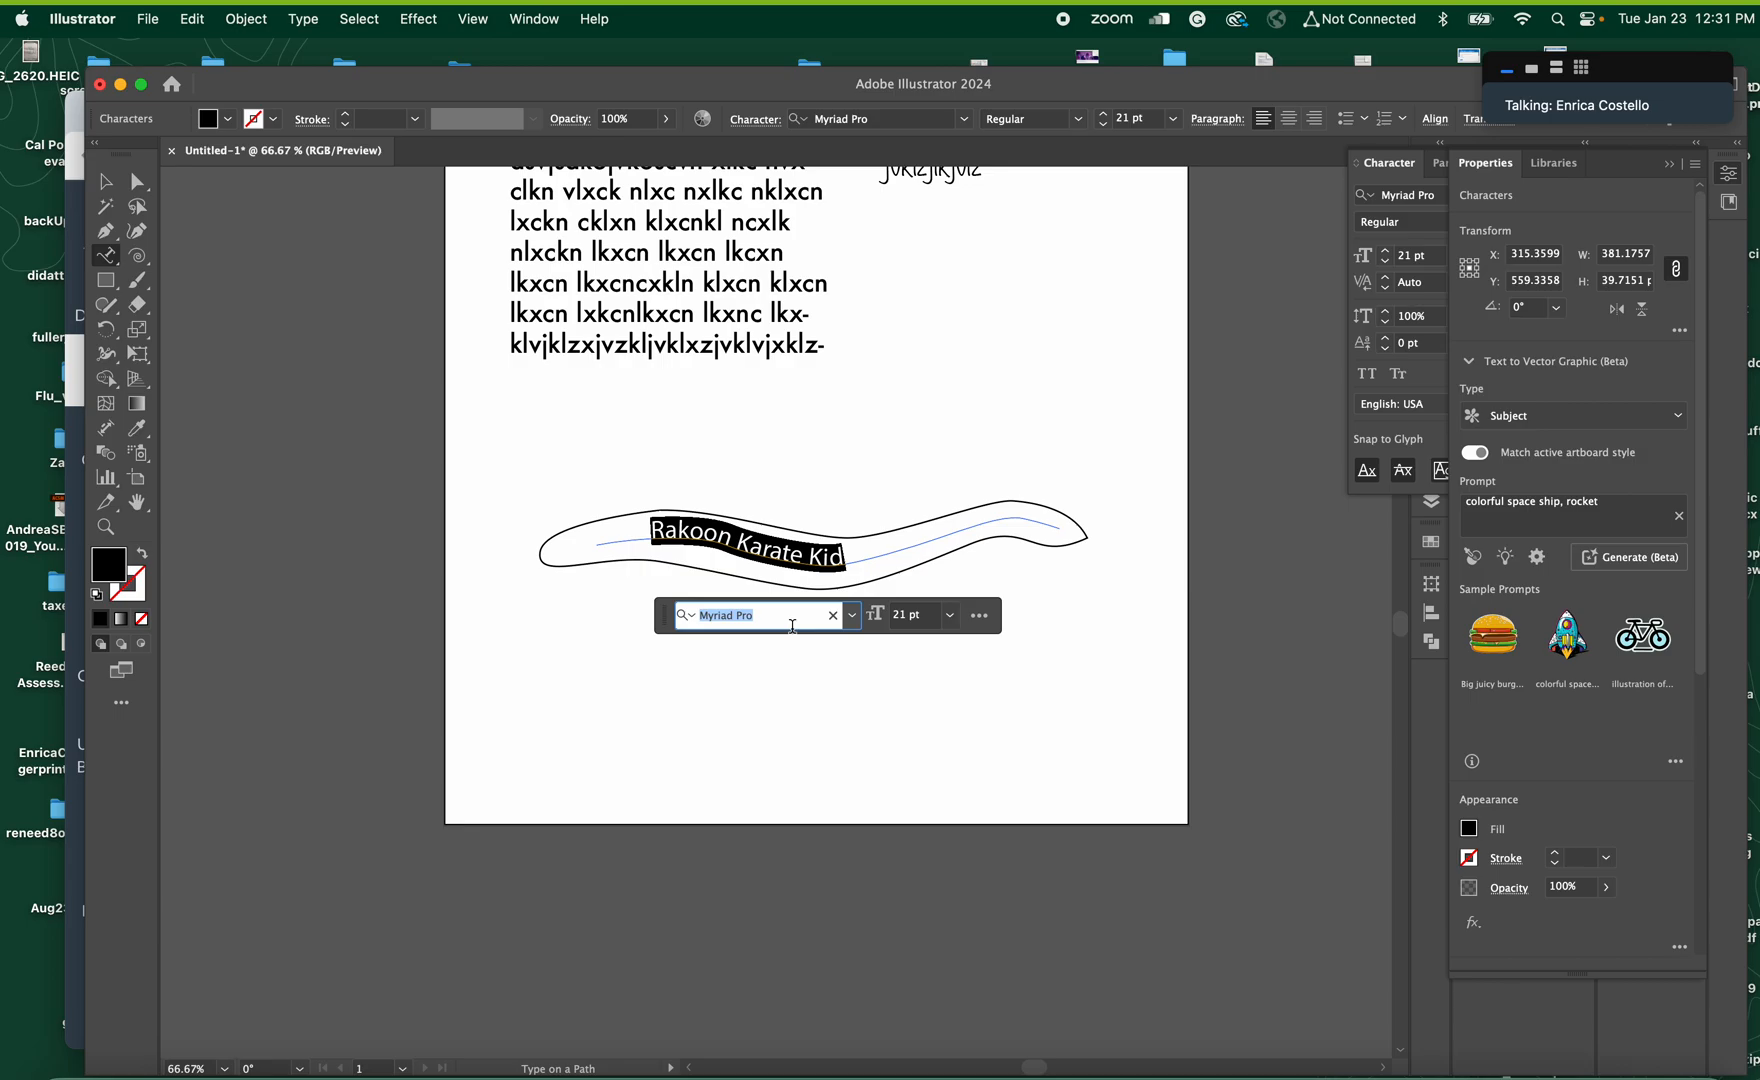
{"action": "type", "text": "Noteworthy"}
{"action": "key", "text": "Down"}
{"action": "key", "text": "Down"}
{"action": "key", "text": "Down"}
{"action": "key", "text": "Down"}
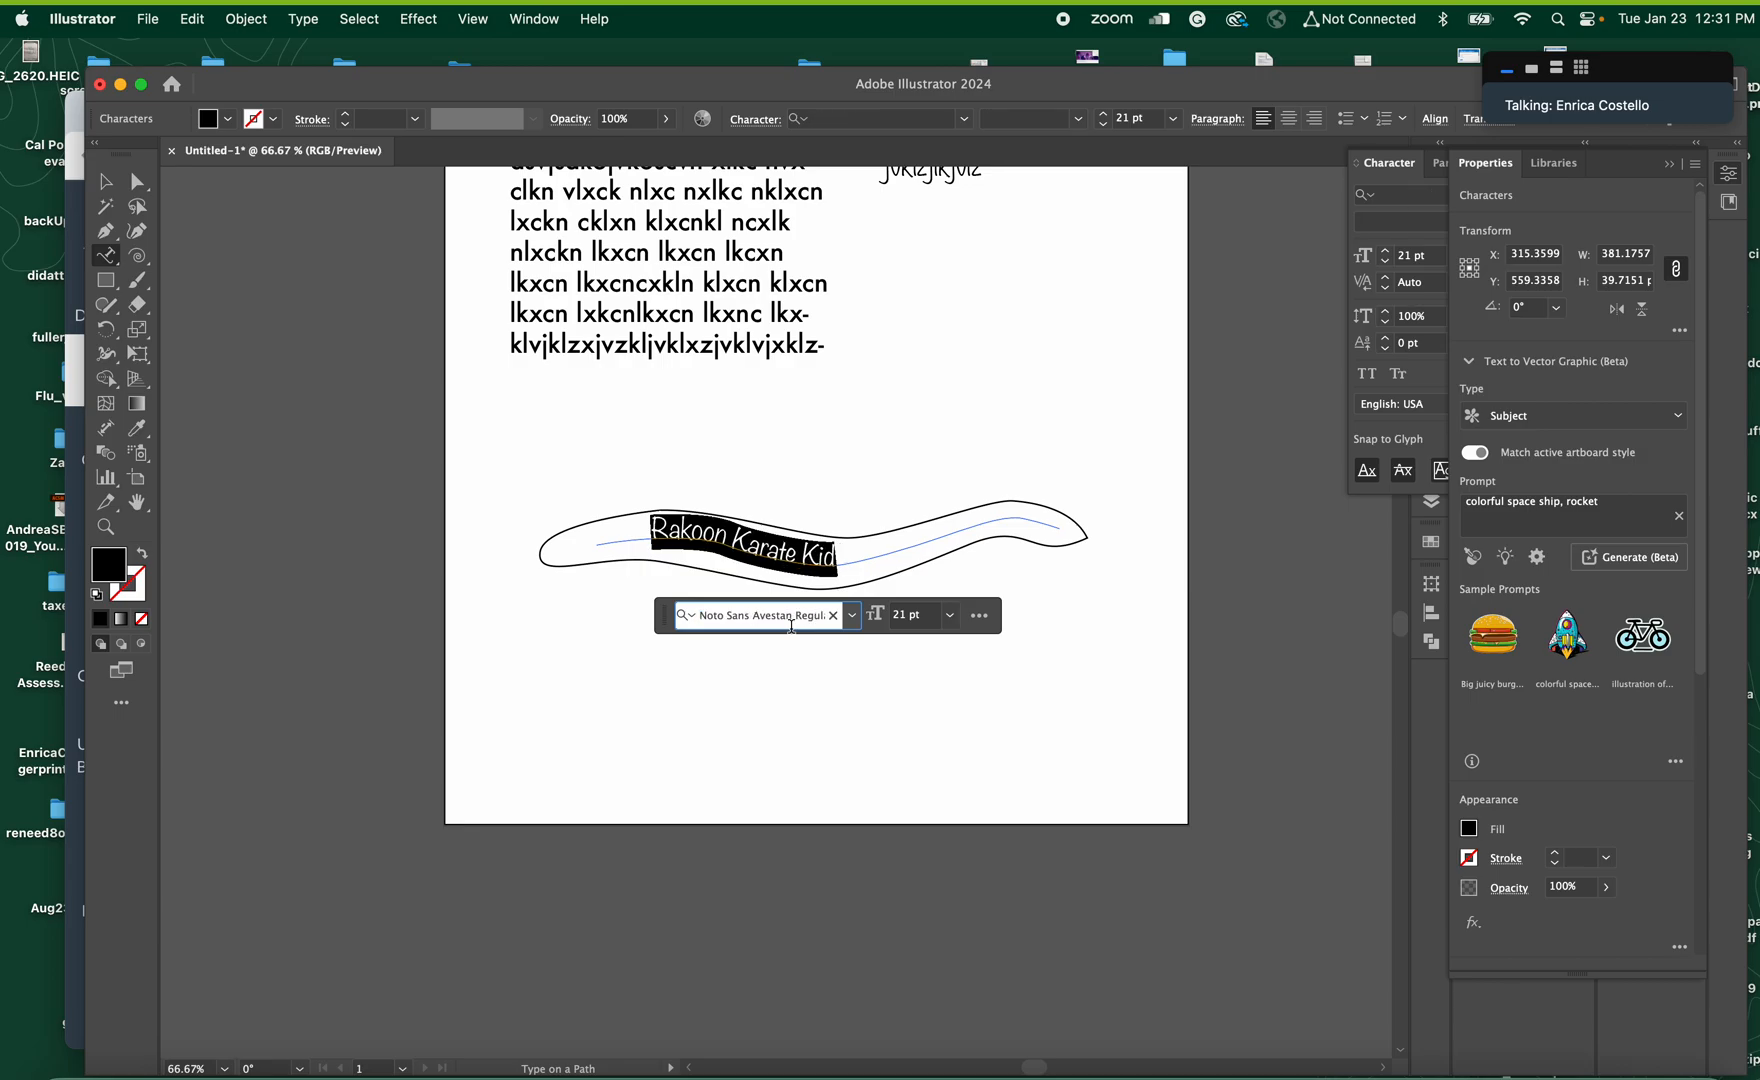
{"action": "key", "text": "Down"}
{"action": "key", "text": "Down"}
{"action": "key", "text": "Down"}
{"action": "left_click", "coordinate": [946, 620]}
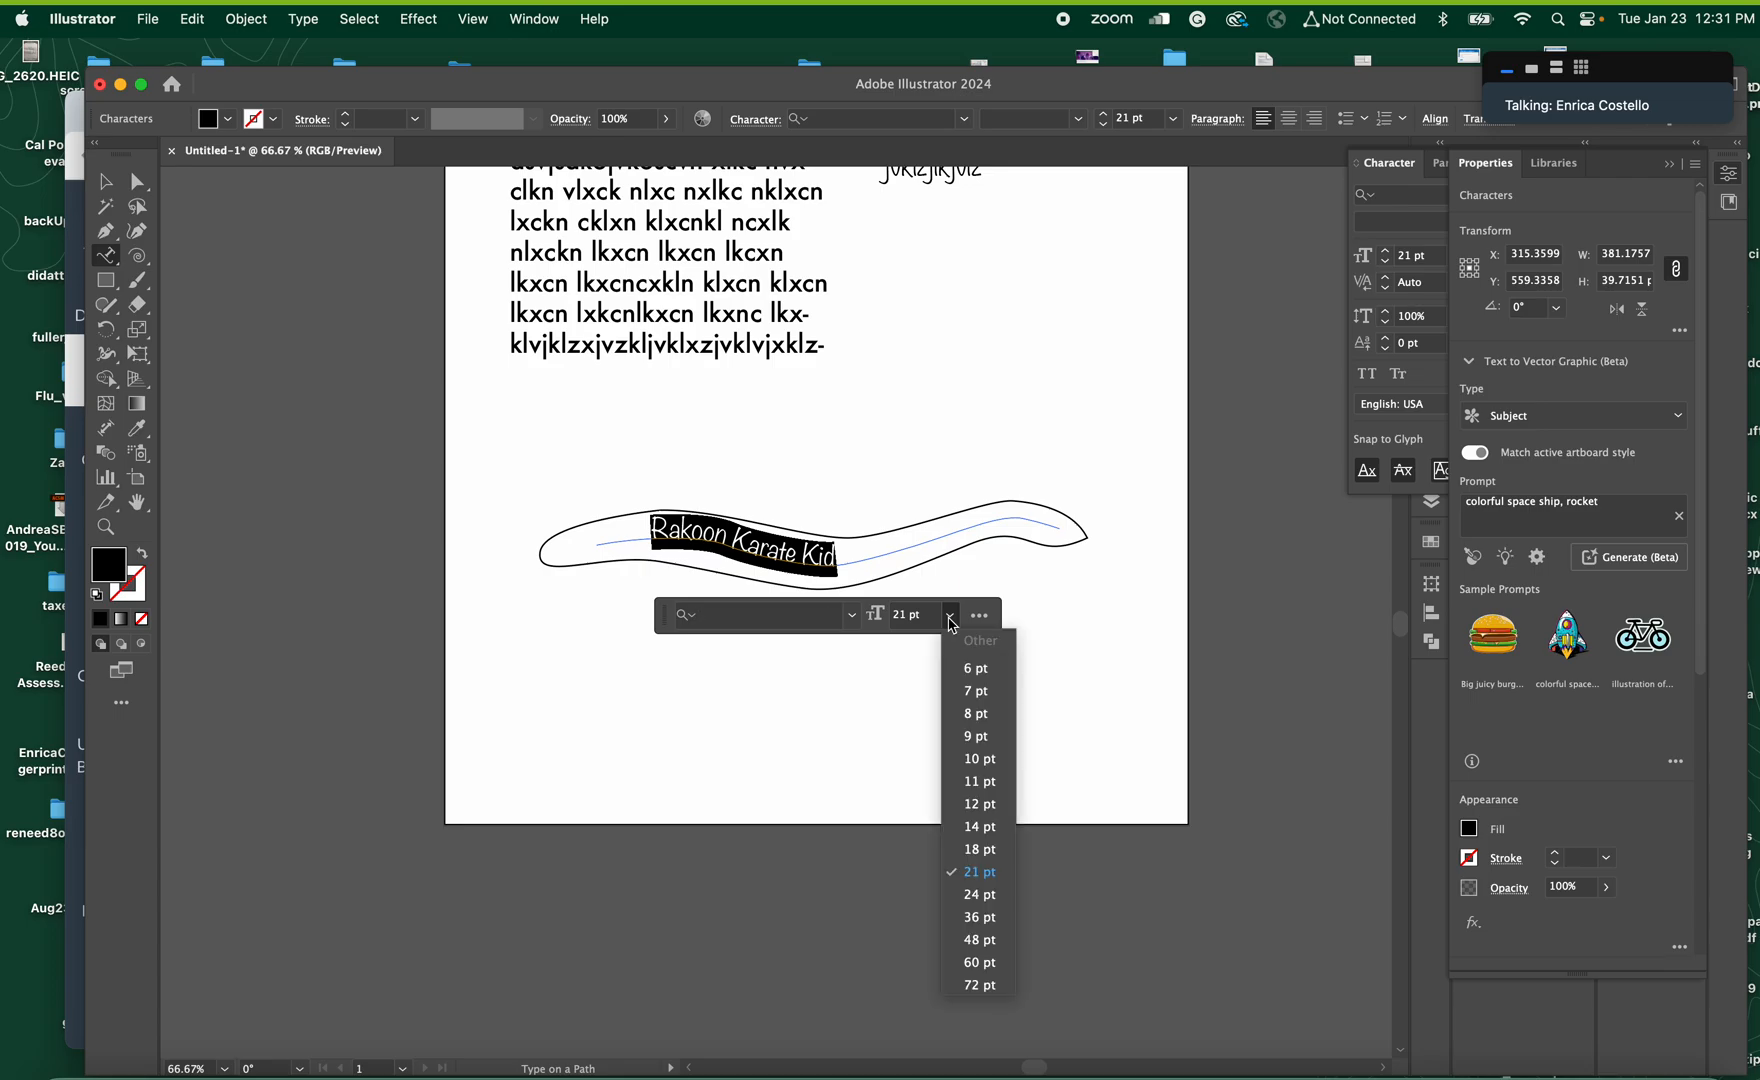
{"action": "left_click", "coordinate": [980, 917]}
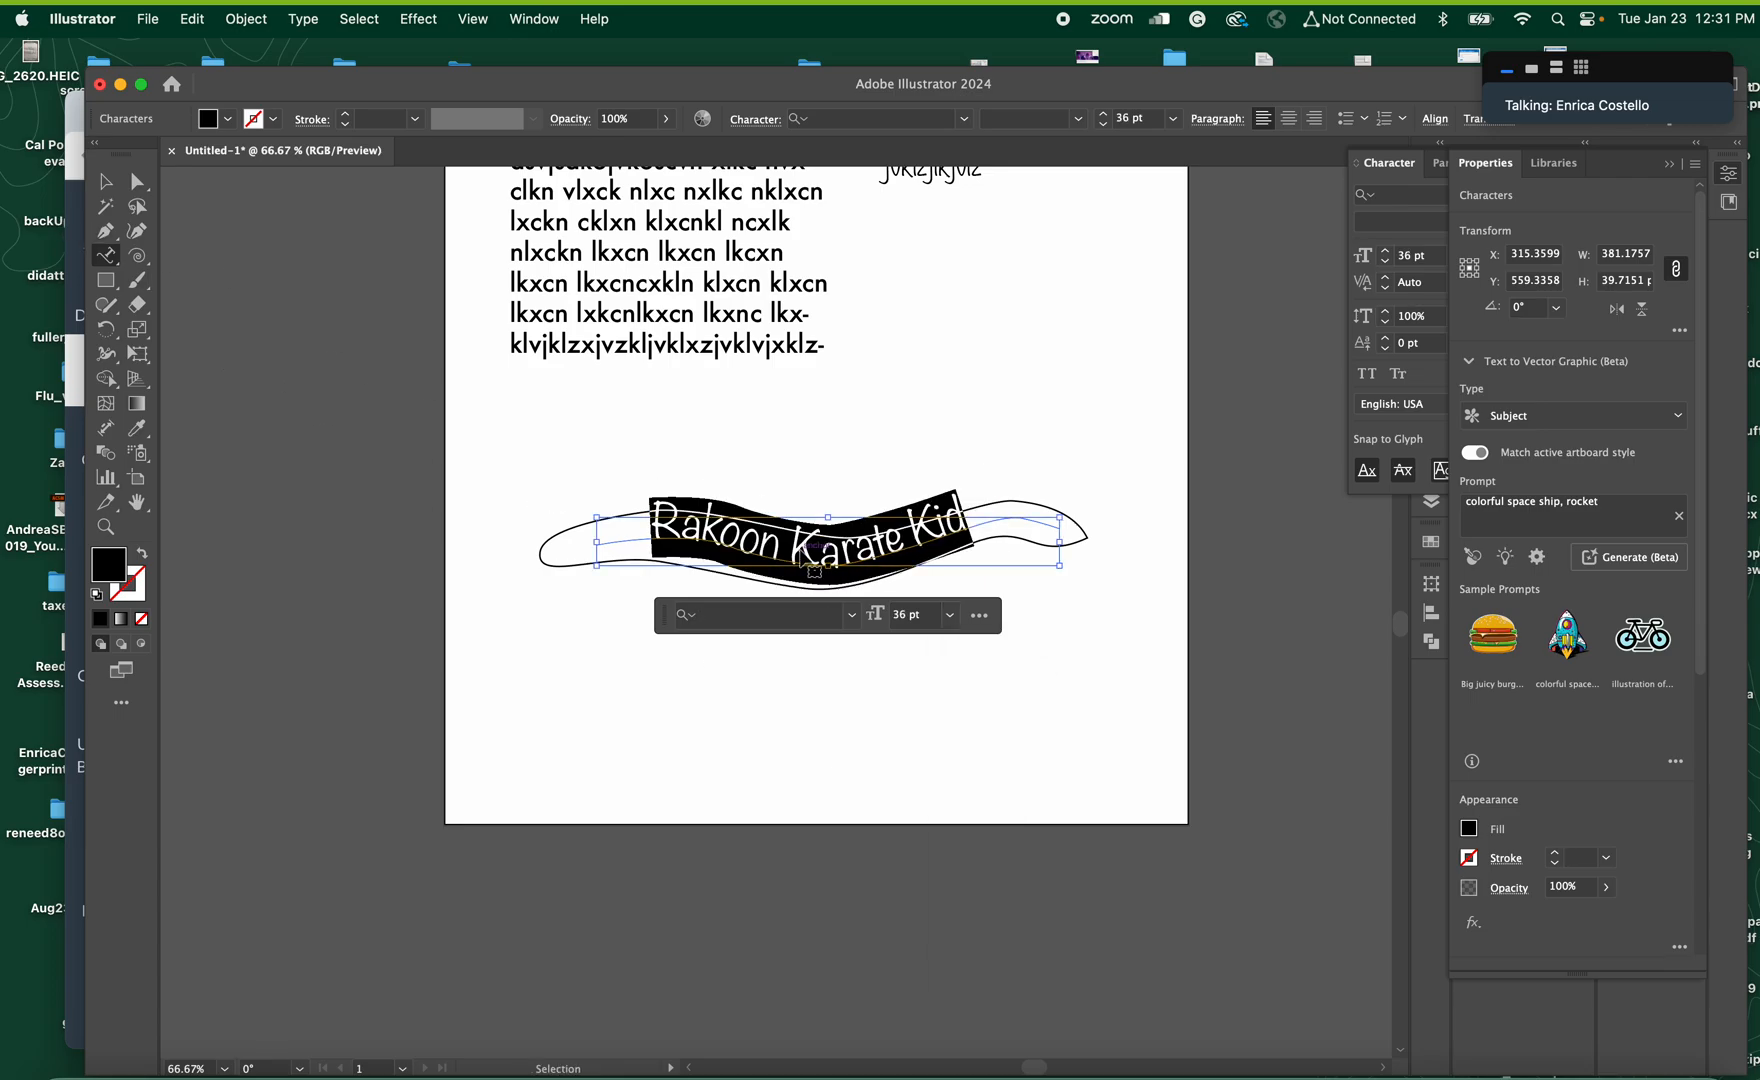
Lower the banner text with a baseline shift of -11 pt
{"action": "key", "text": "super+t"}
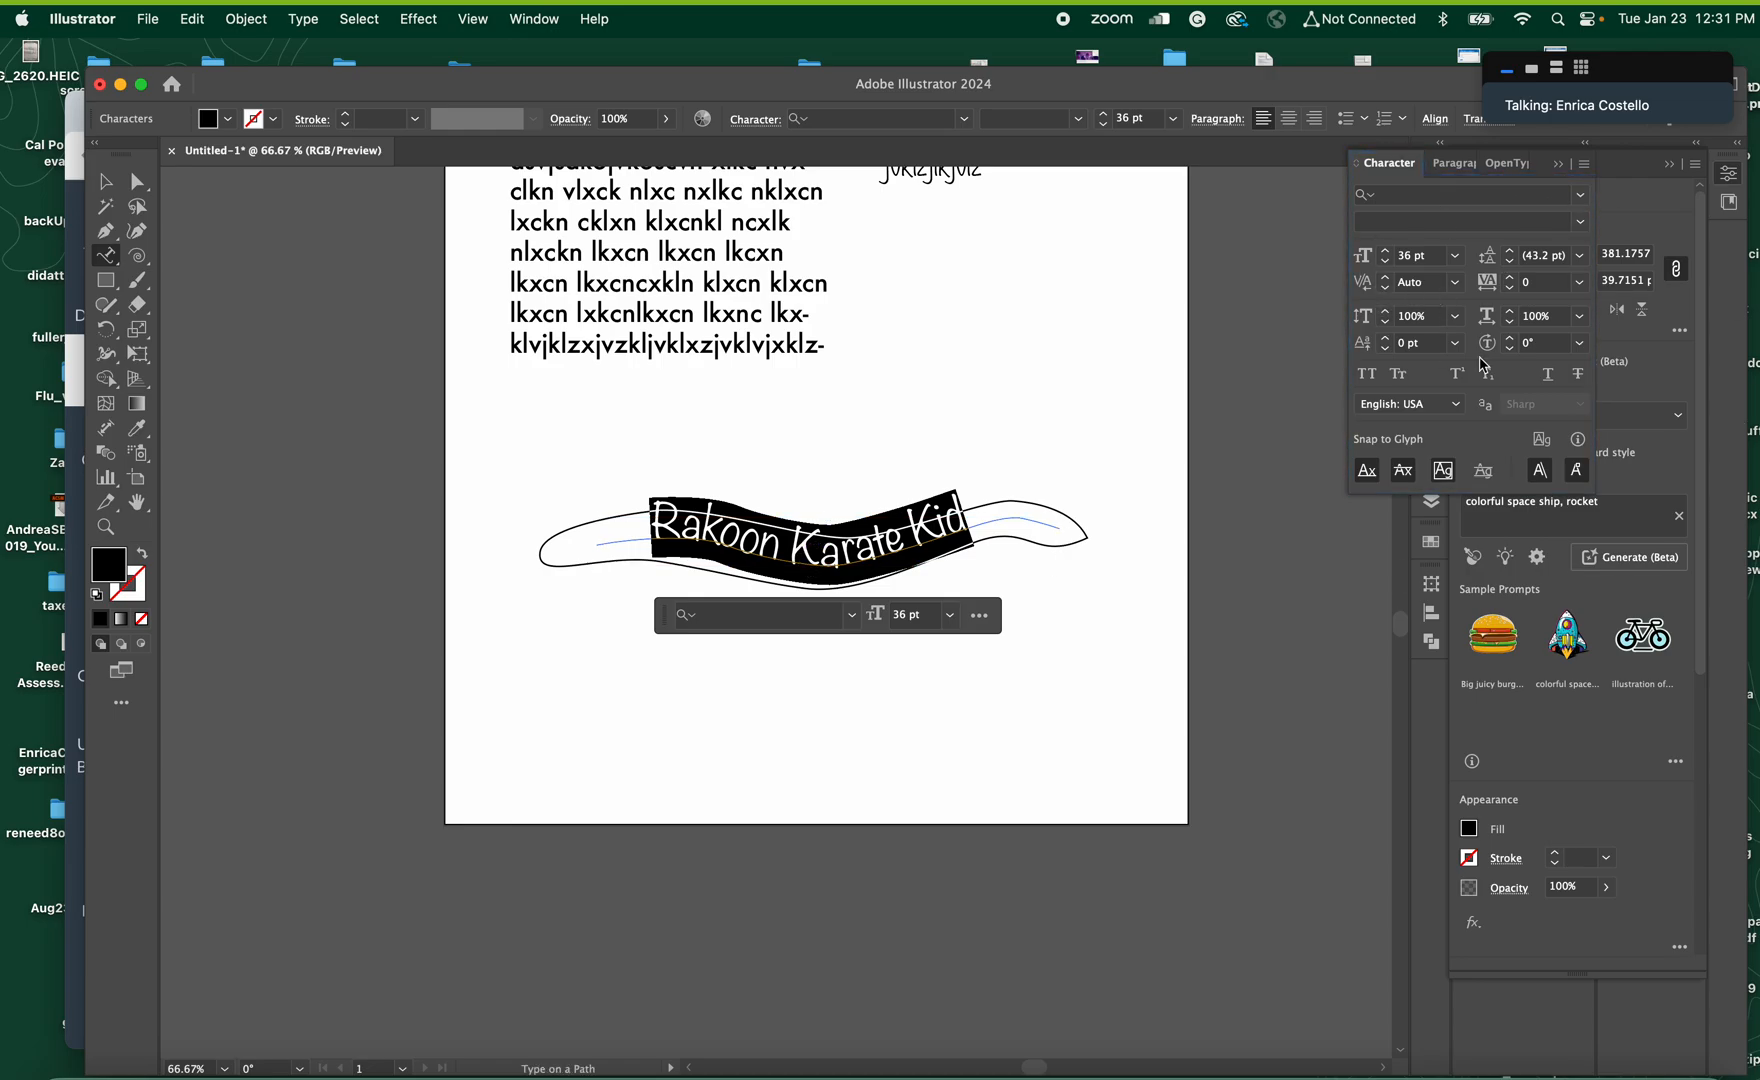
{"action": "left_click", "coordinate": [1387, 350]}
{"action": "left_click", "coordinate": [1387, 350]}
{"action": "left_click", "coordinate": [1387, 350]}
{"action": "left_click", "coordinate": [1387, 350]}
{"action": "left_click", "coordinate": [1387, 350]}
{"action": "left_click", "coordinate": [1387, 350]}
{"action": "left_click", "coordinate": [1387, 350]}
{"action": "left_click", "coordinate": [1387, 350]}
{"action": "left_click", "coordinate": [1387, 350]}
{"action": "left_click", "coordinate": [1387, 350]}
{"action": "left_click", "coordinate": [1387, 350]}
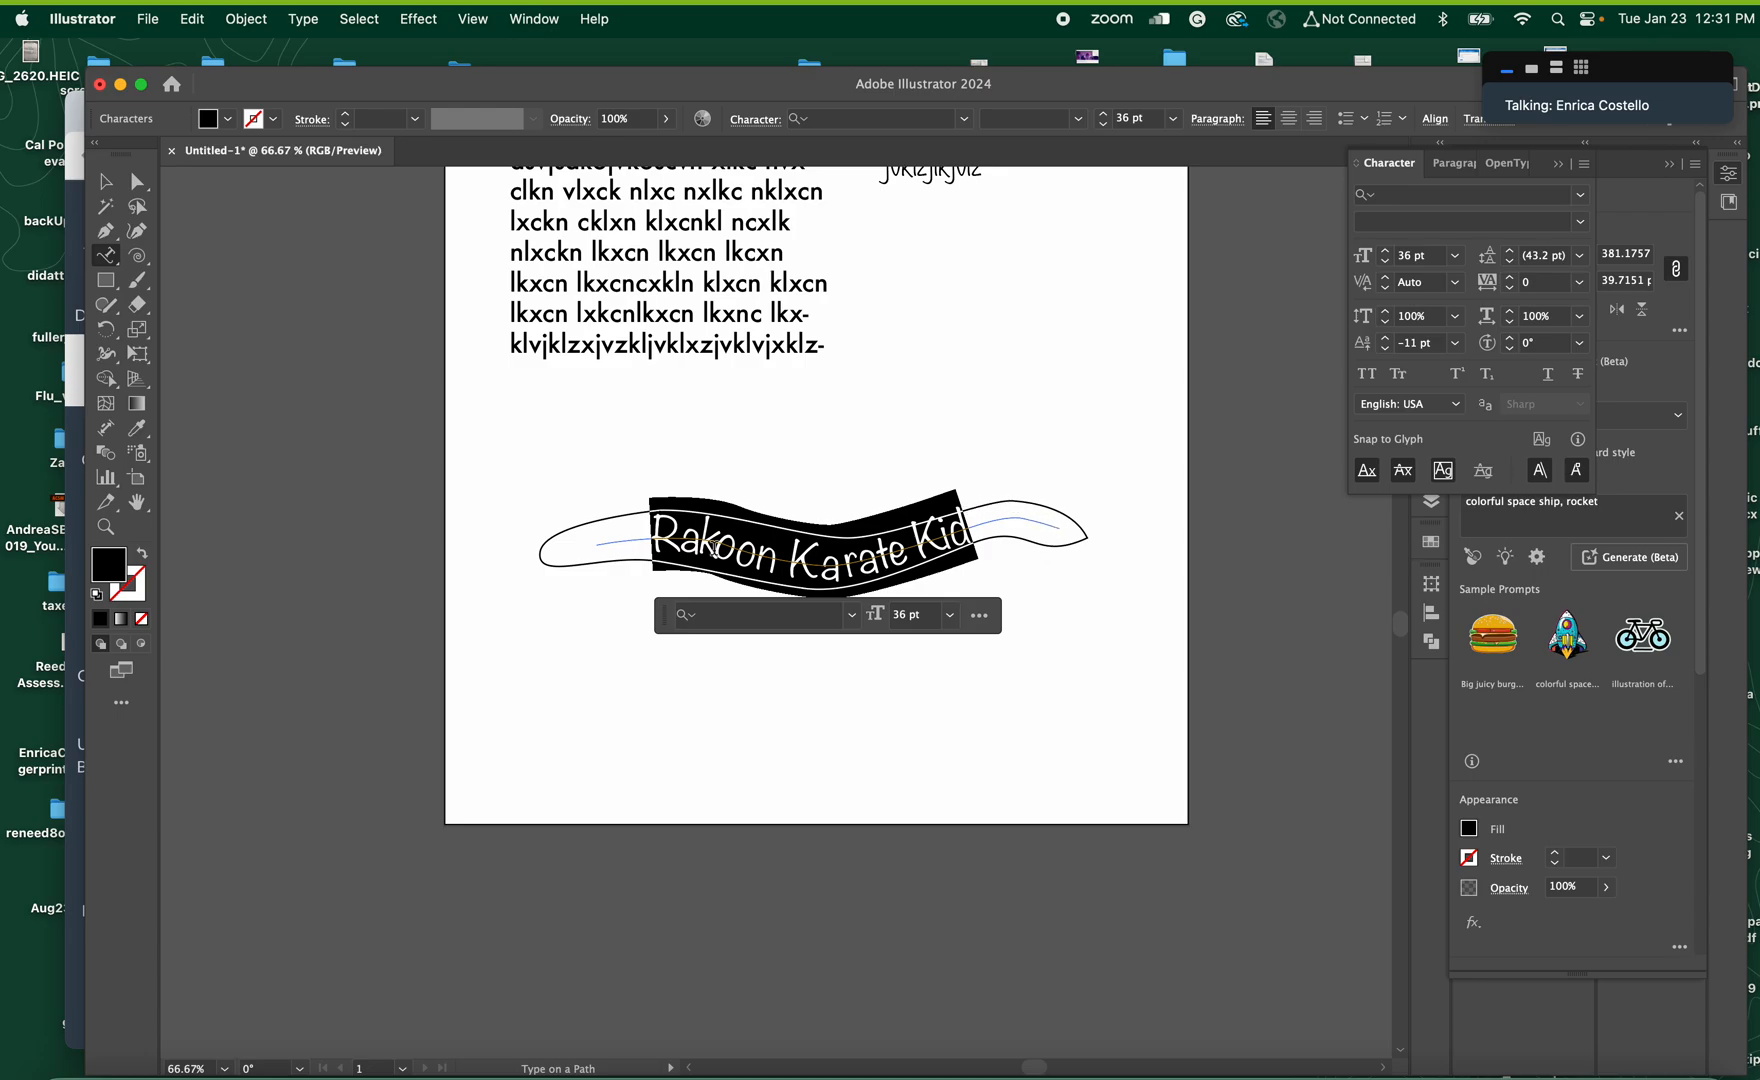
Reduce the banner text's font size to 27 pt and fine-tune it to 28 pt
{"action": "left_click", "coordinate": [903, 617]}
{"action": "left_click", "coordinate": [905, 616]}
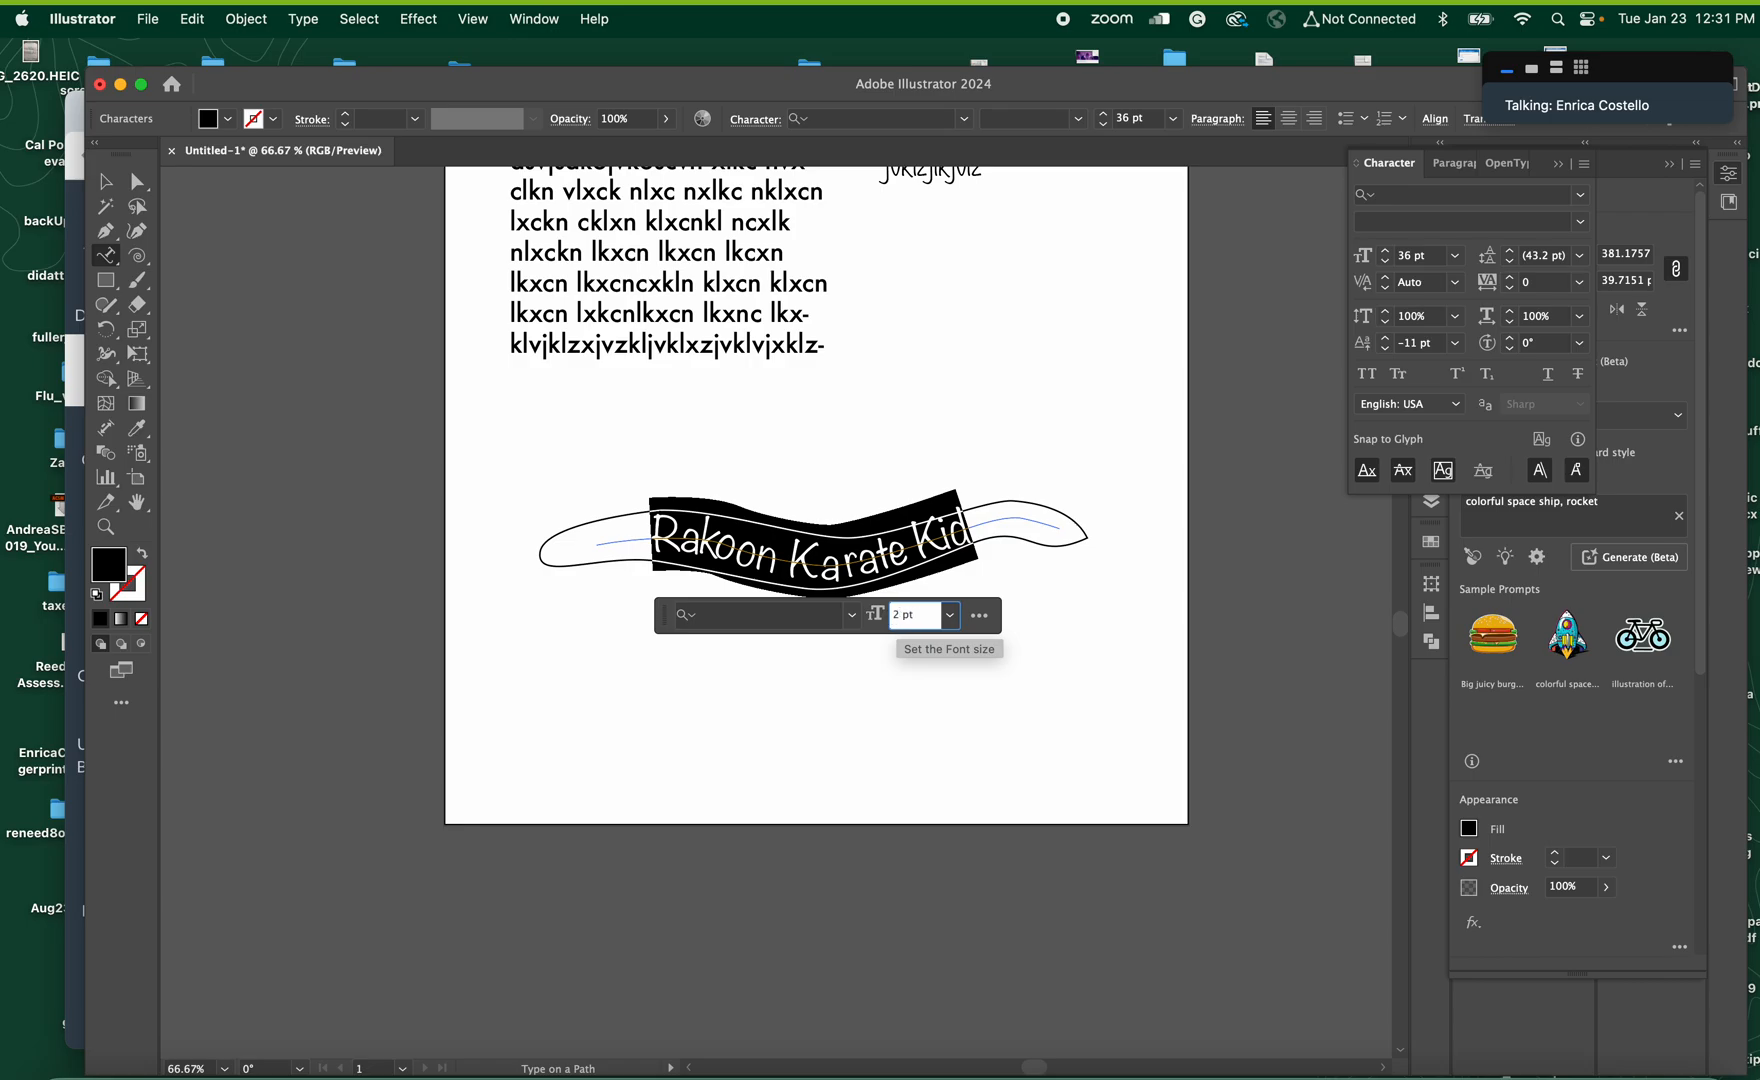
{"action": "type", "text": "27"}
{"action": "key", "text": "Return"}
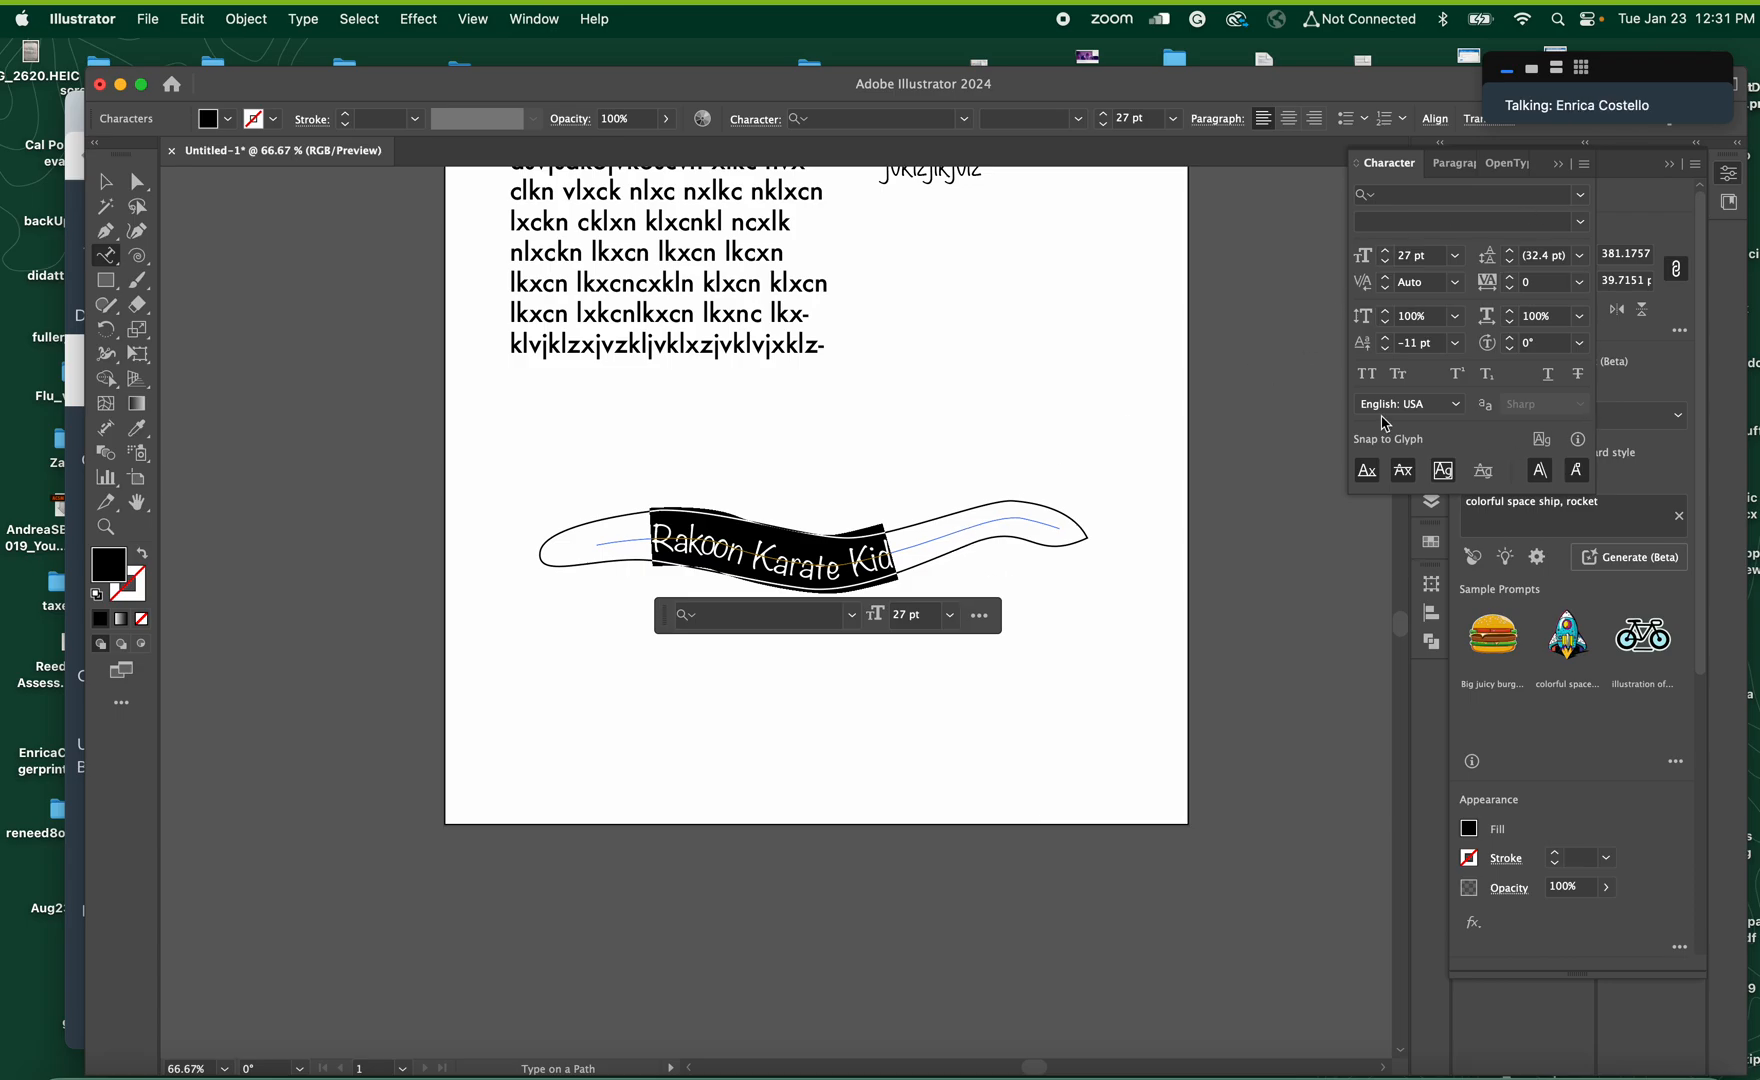
{"action": "double_click", "coordinate": [1408, 257]}
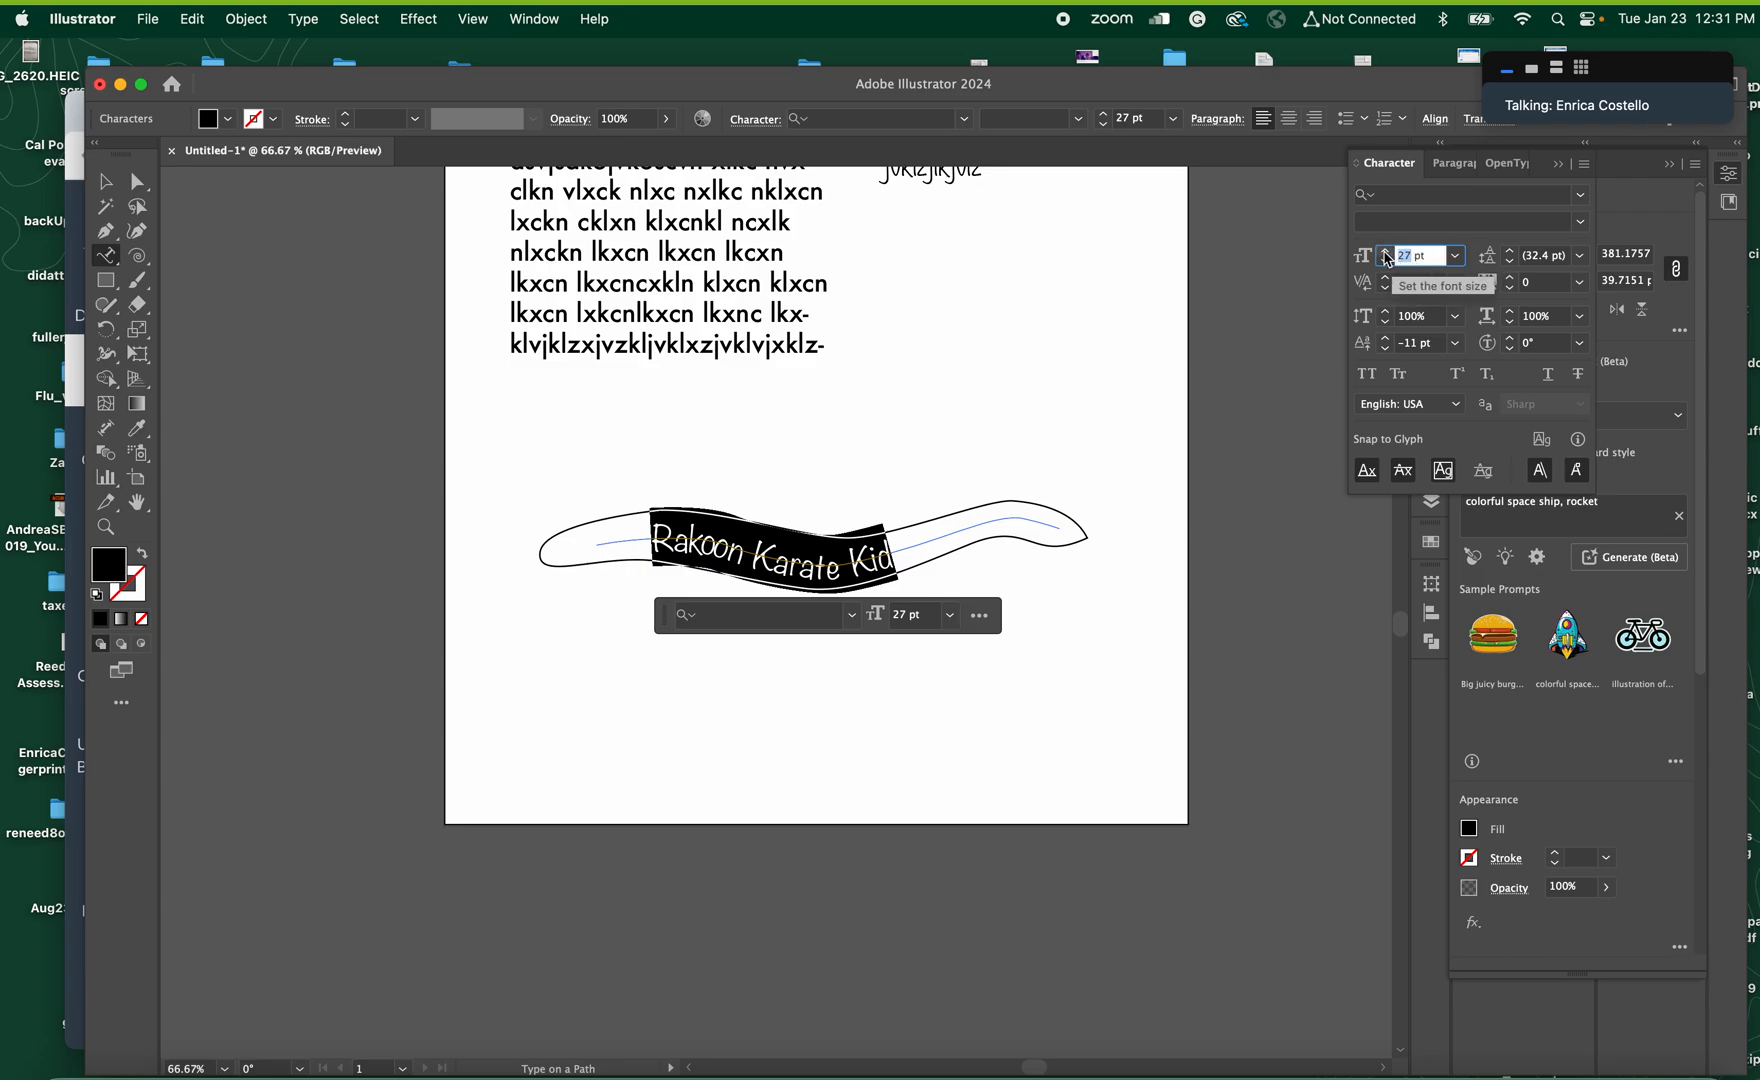
{"action": "left_click", "coordinate": [1386, 252]}
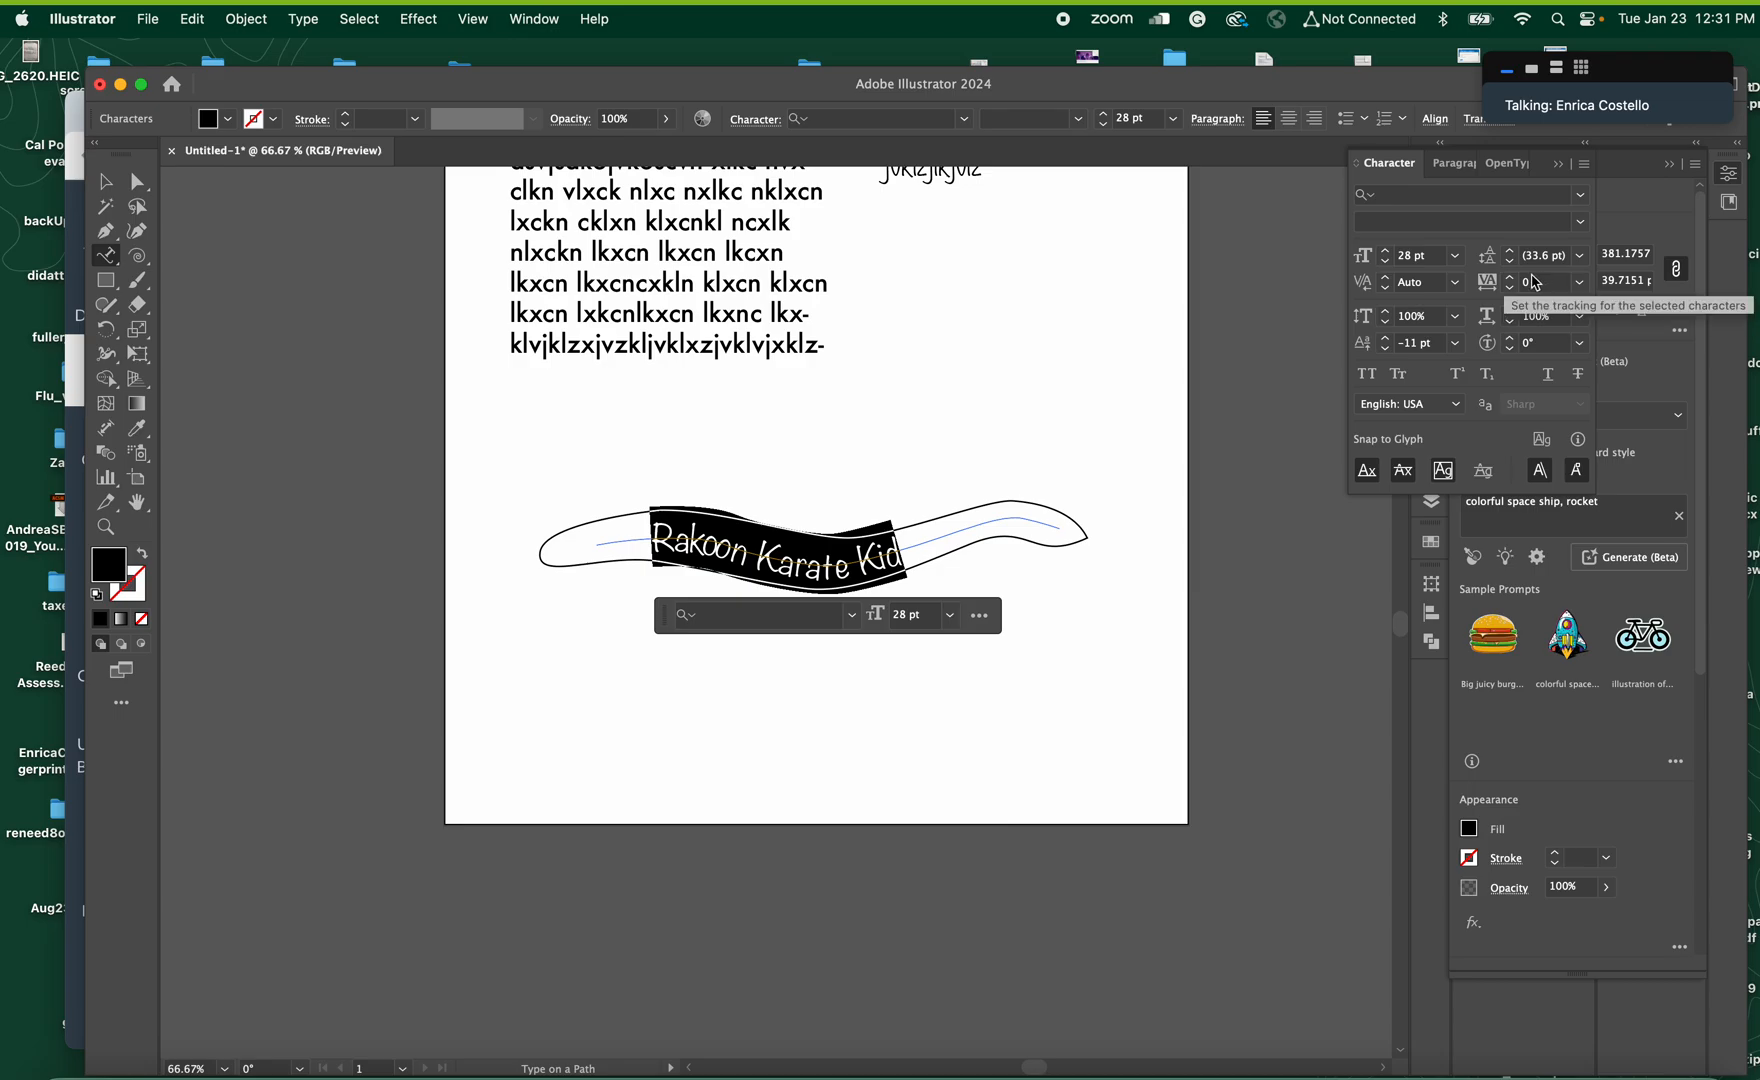
Finish editing the banner text and switch back to the standard Type tool
{"action": "left_click", "coordinate": [106, 182]}
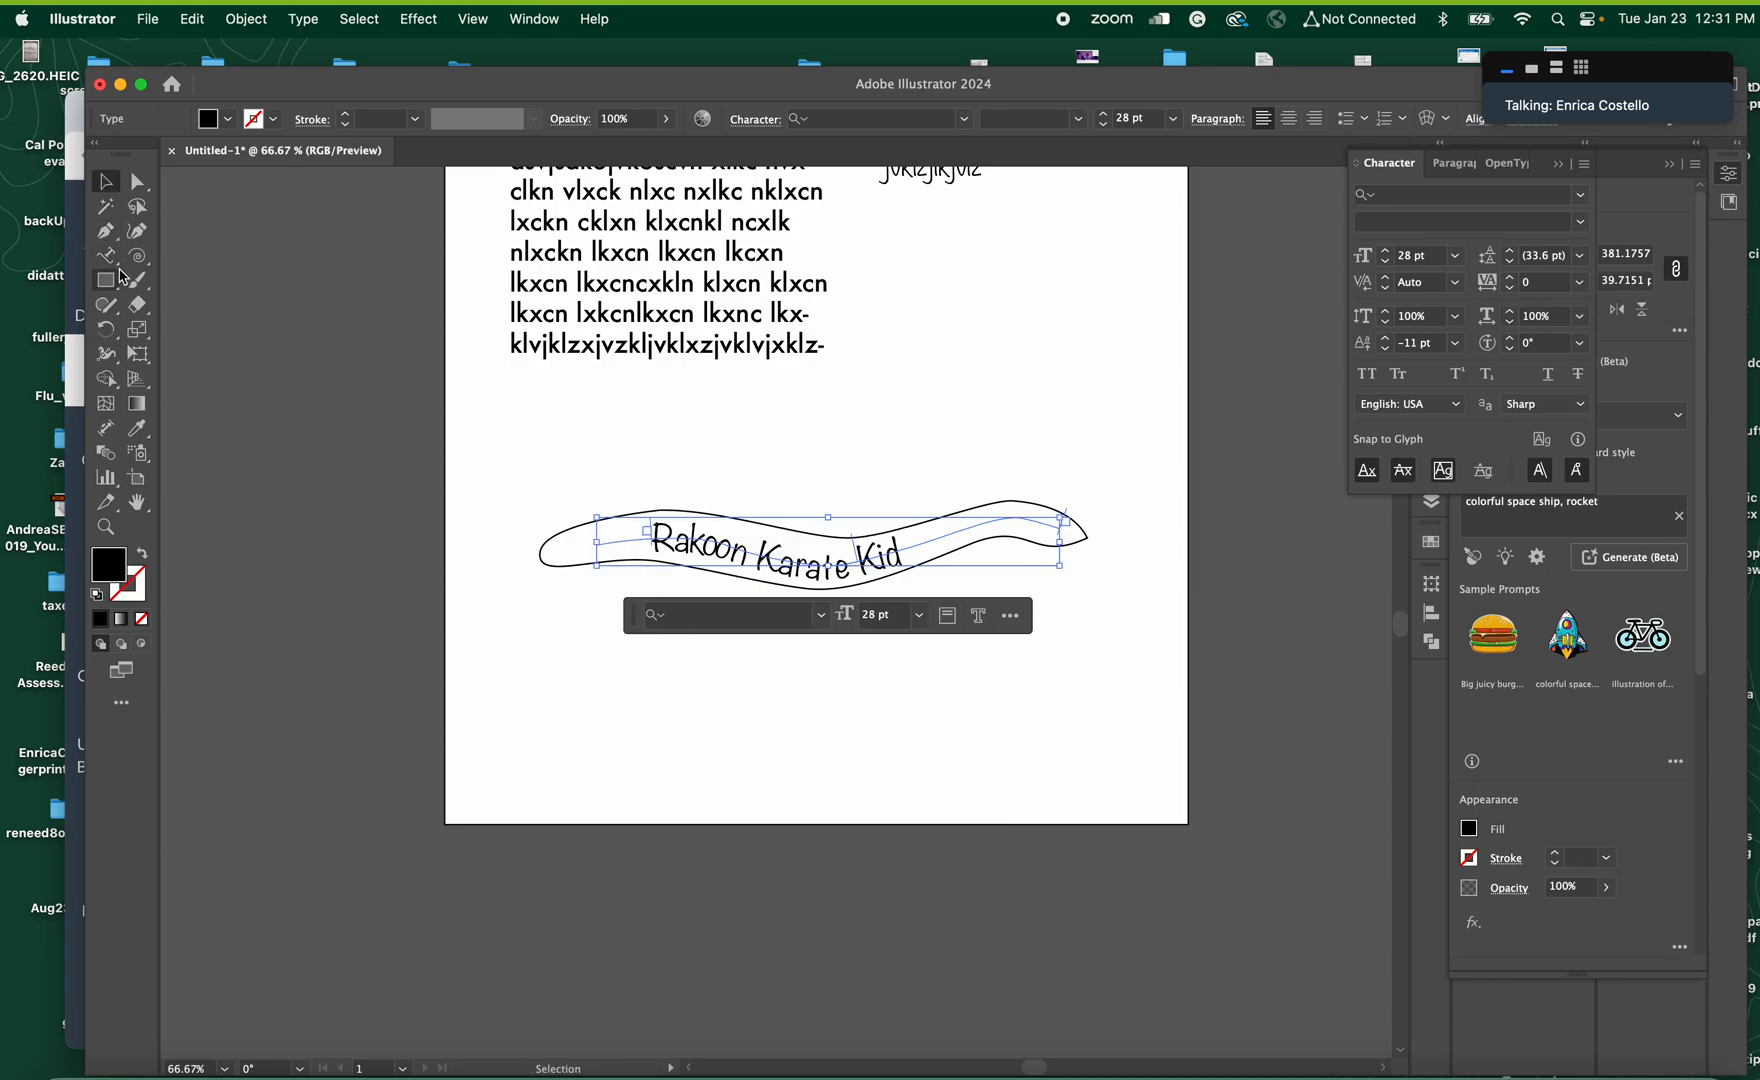
{"action": "left_click", "coordinate": [115, 255]}
{"action": "left_click", "coordinate": [195, 256]}
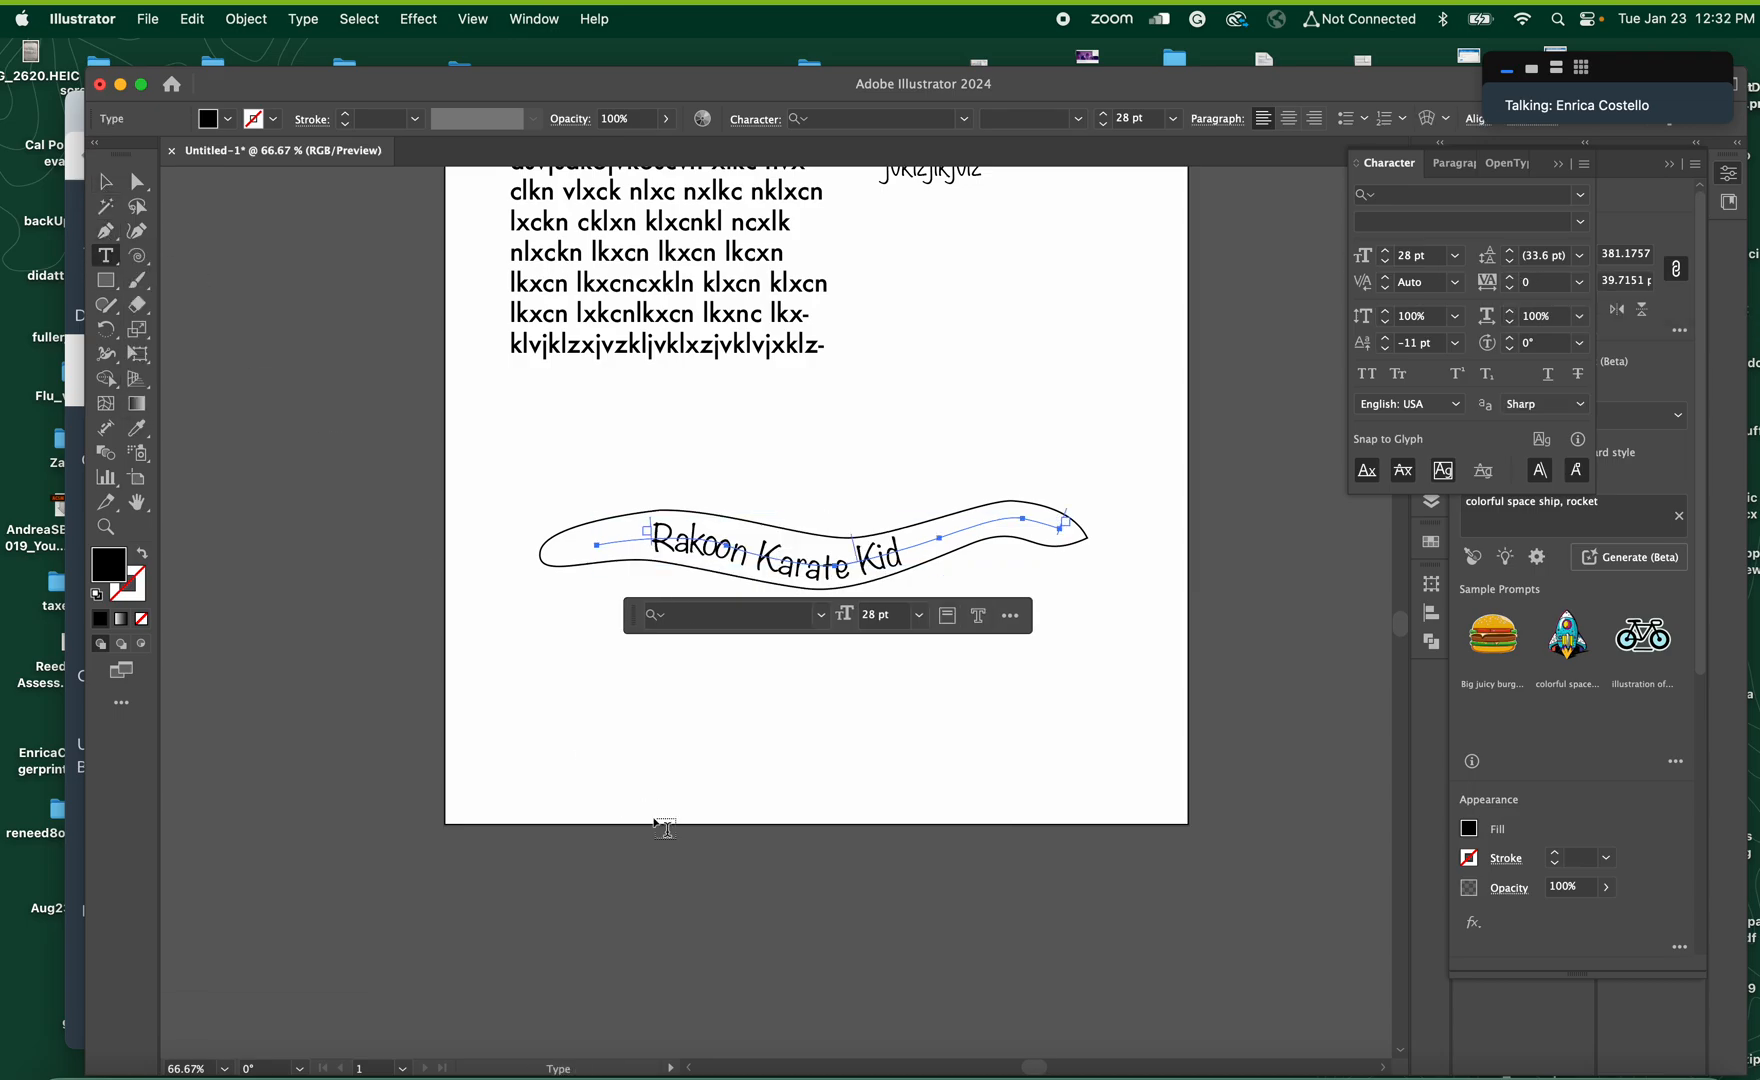
Add a line of point text reading "tracking: horizontal distance between letters" below the banner
{"action": "left_click", "coordinate": [612, 727]}
{"action": "type", "text": "tr"}
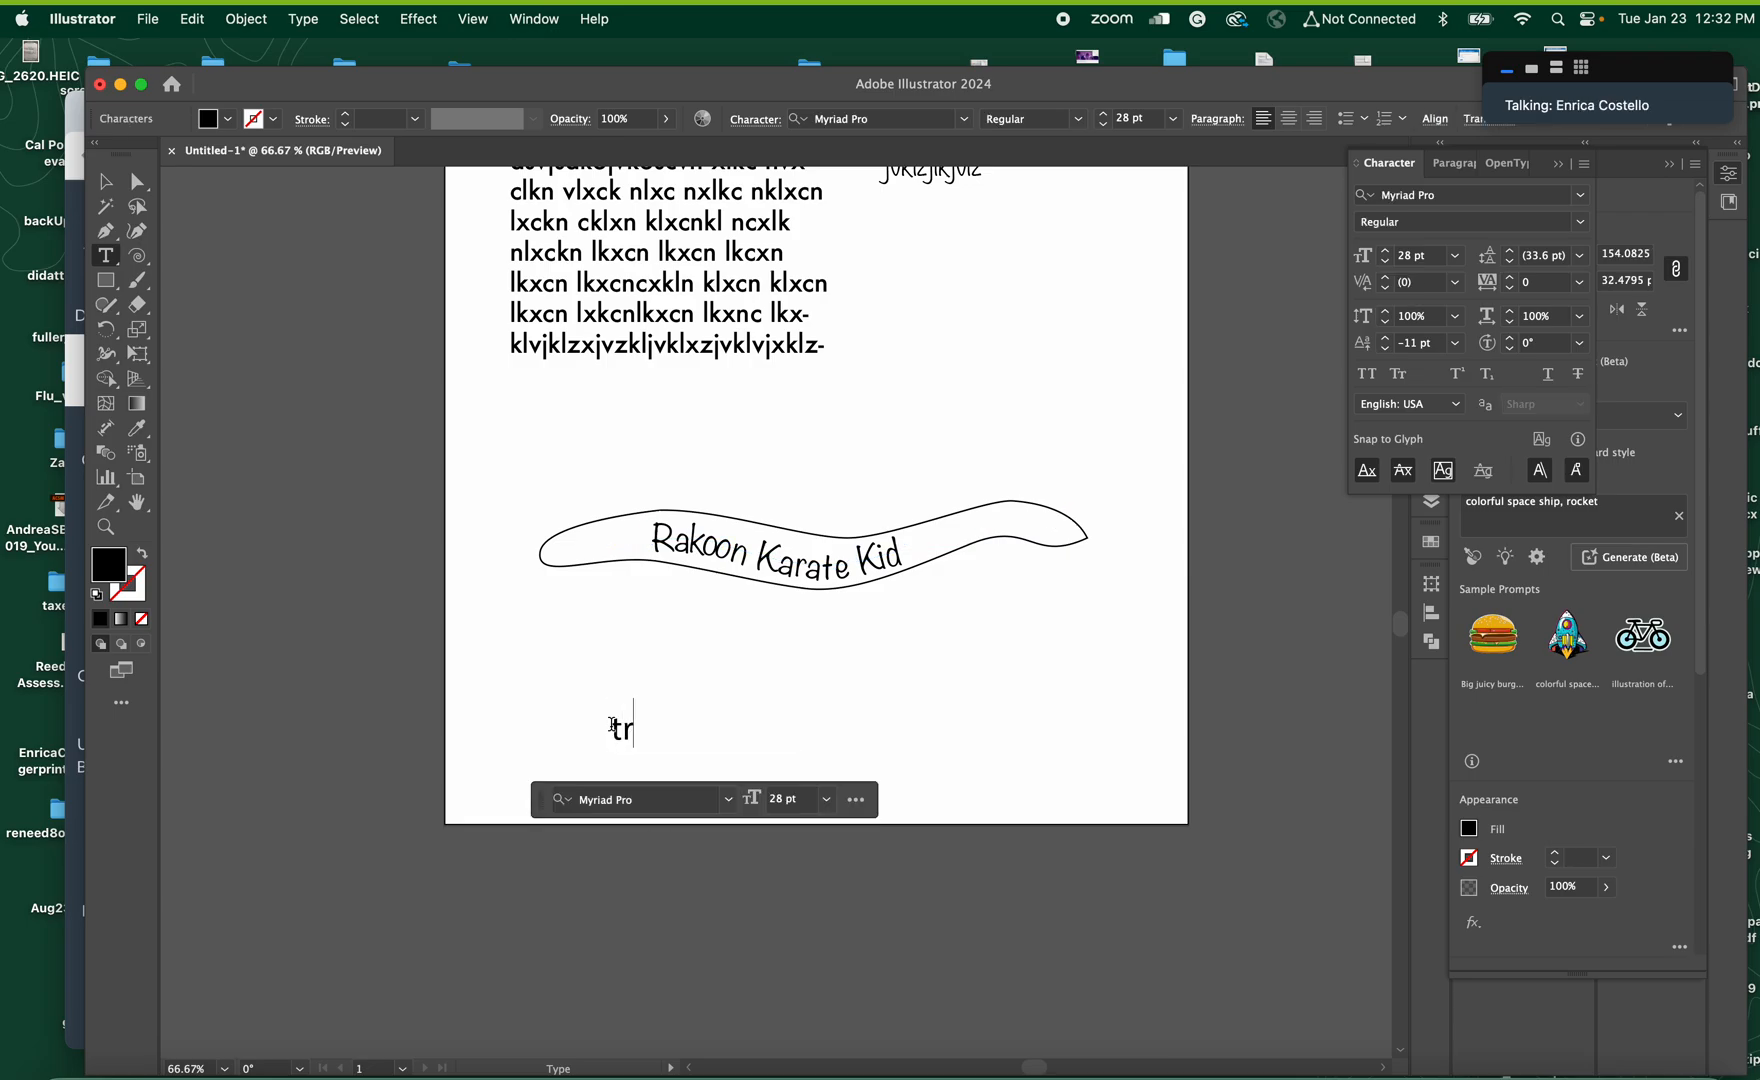
{"action": "type", "text": "ackinh"}
{"action": "key", "text": "BackSpace"}
{"action": "type", "text": "g:"}
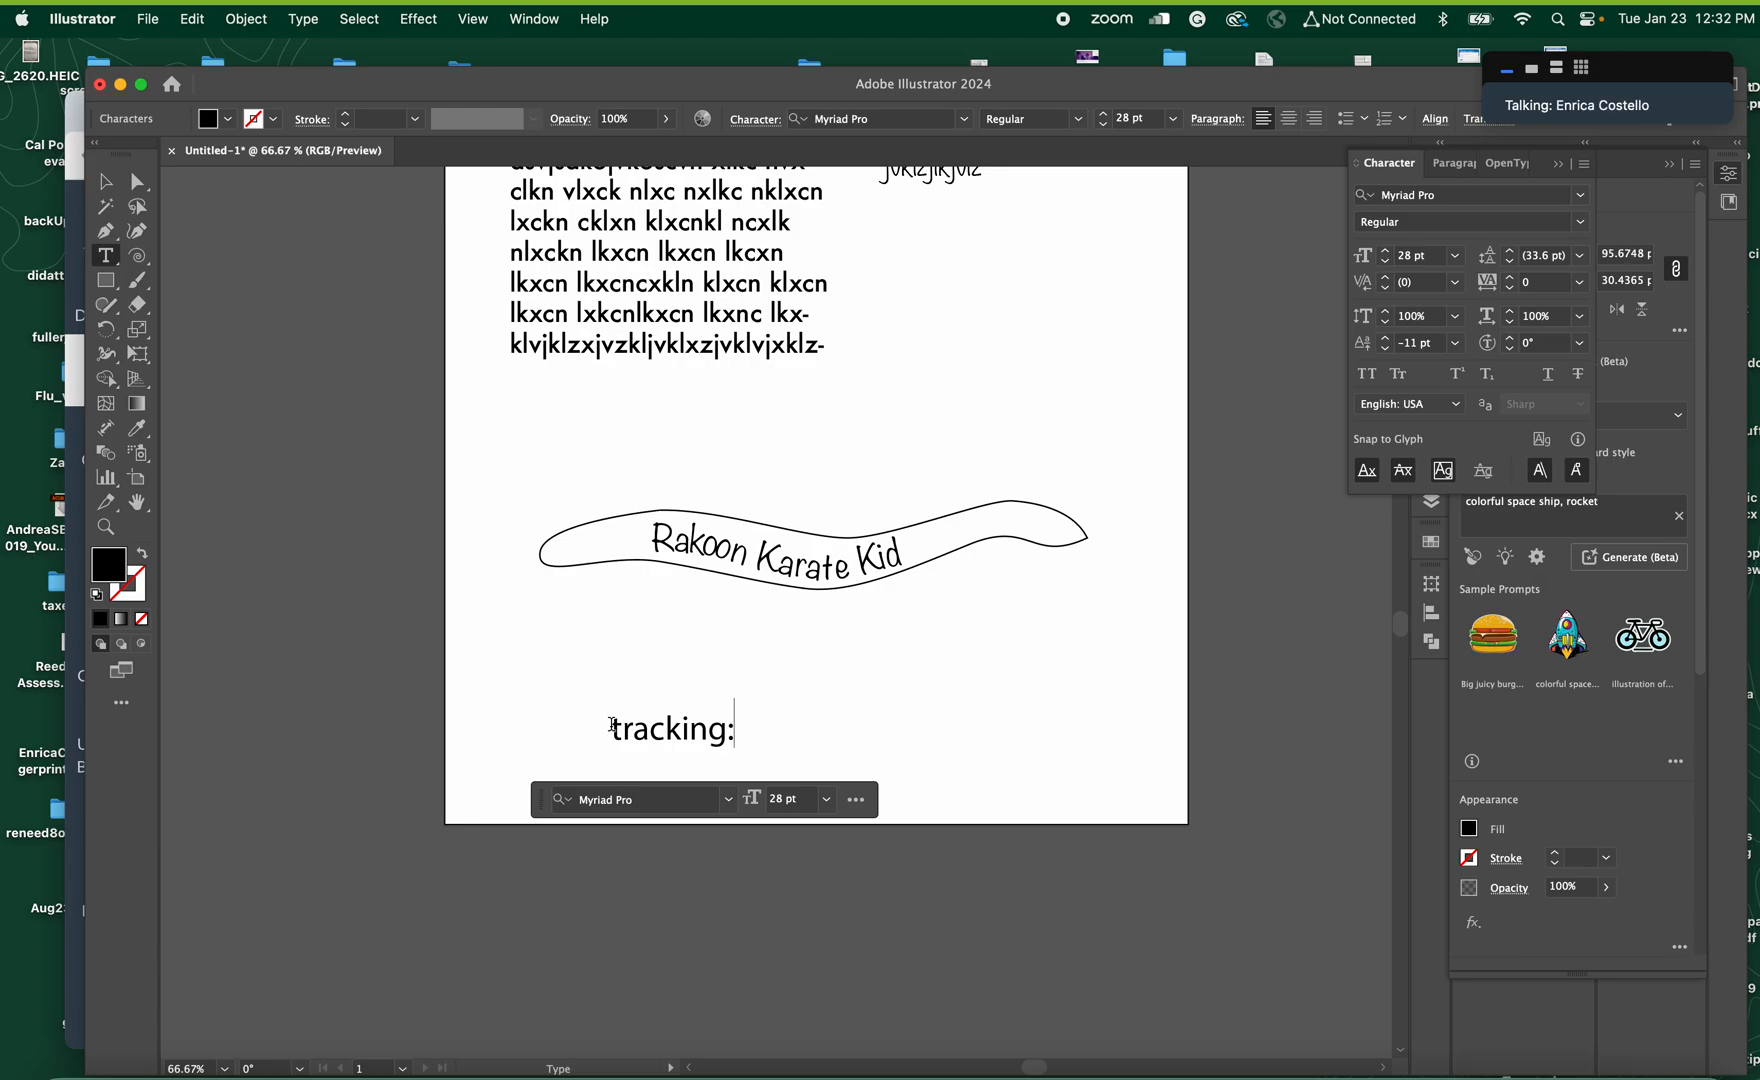
{"action": "type", "text": " horizontal distanc"}
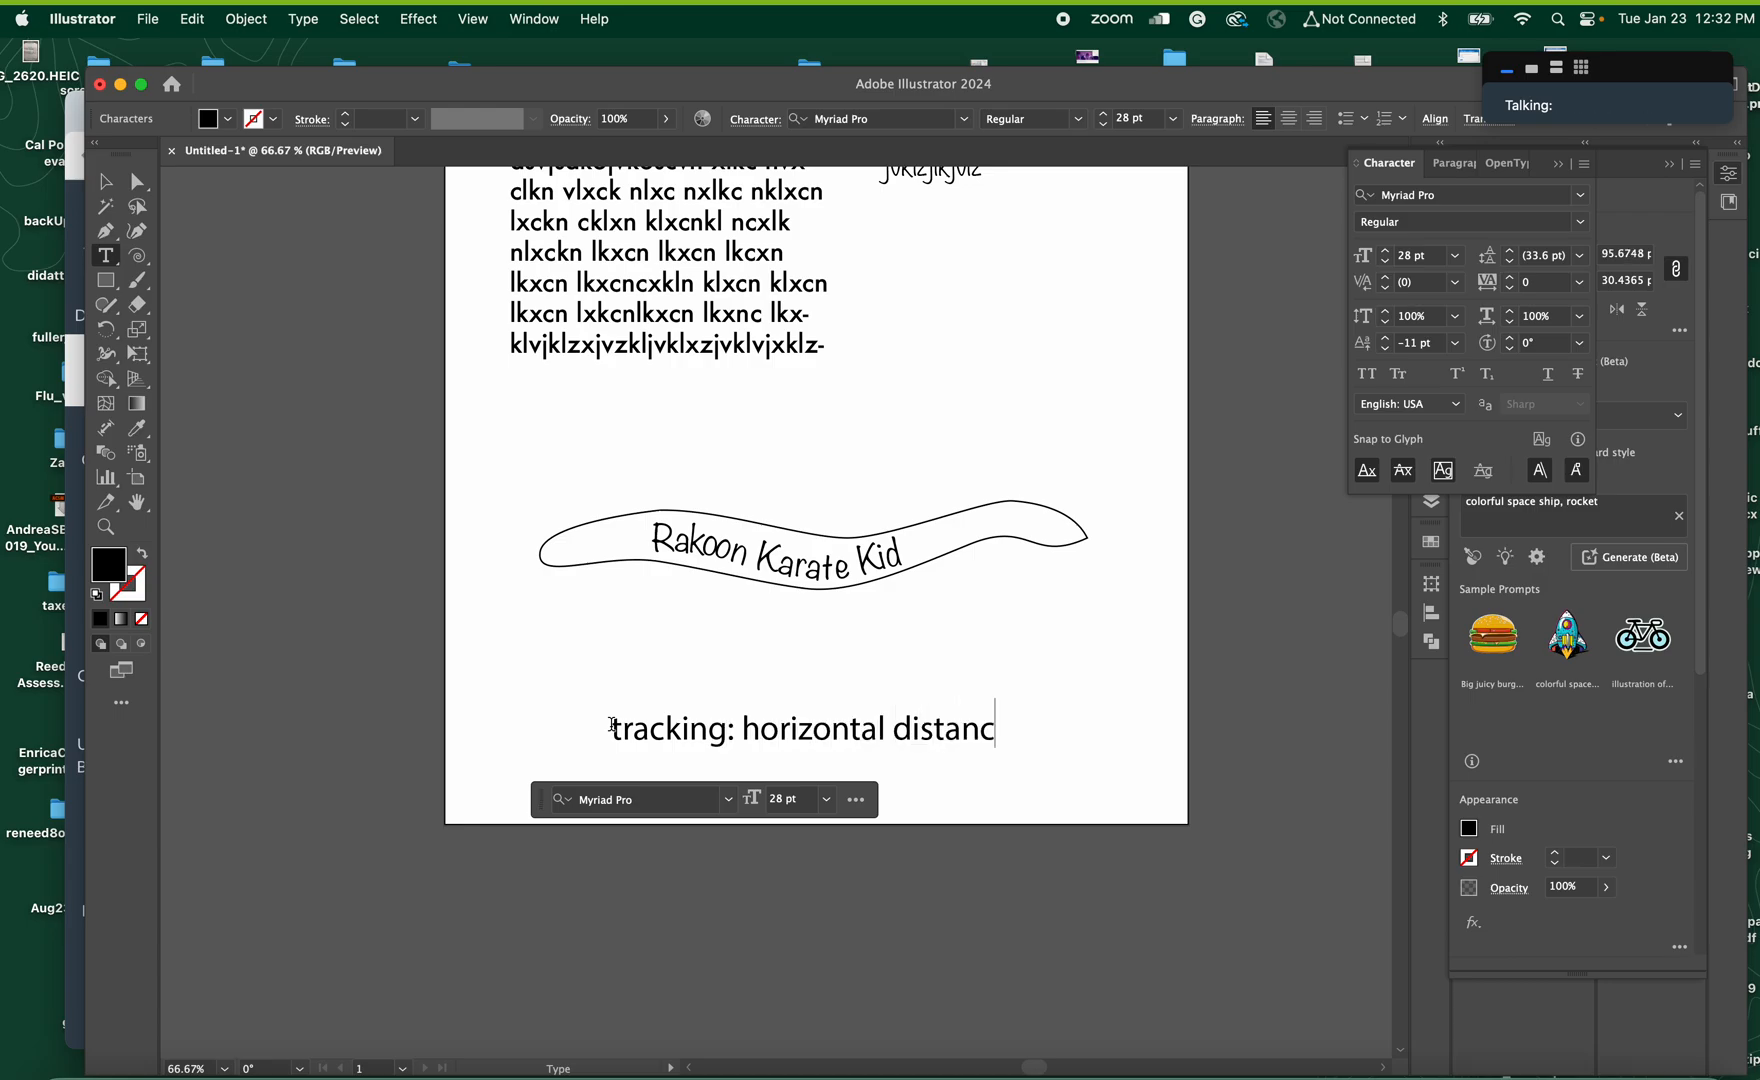
{"action": "type", "text": "e between l"}
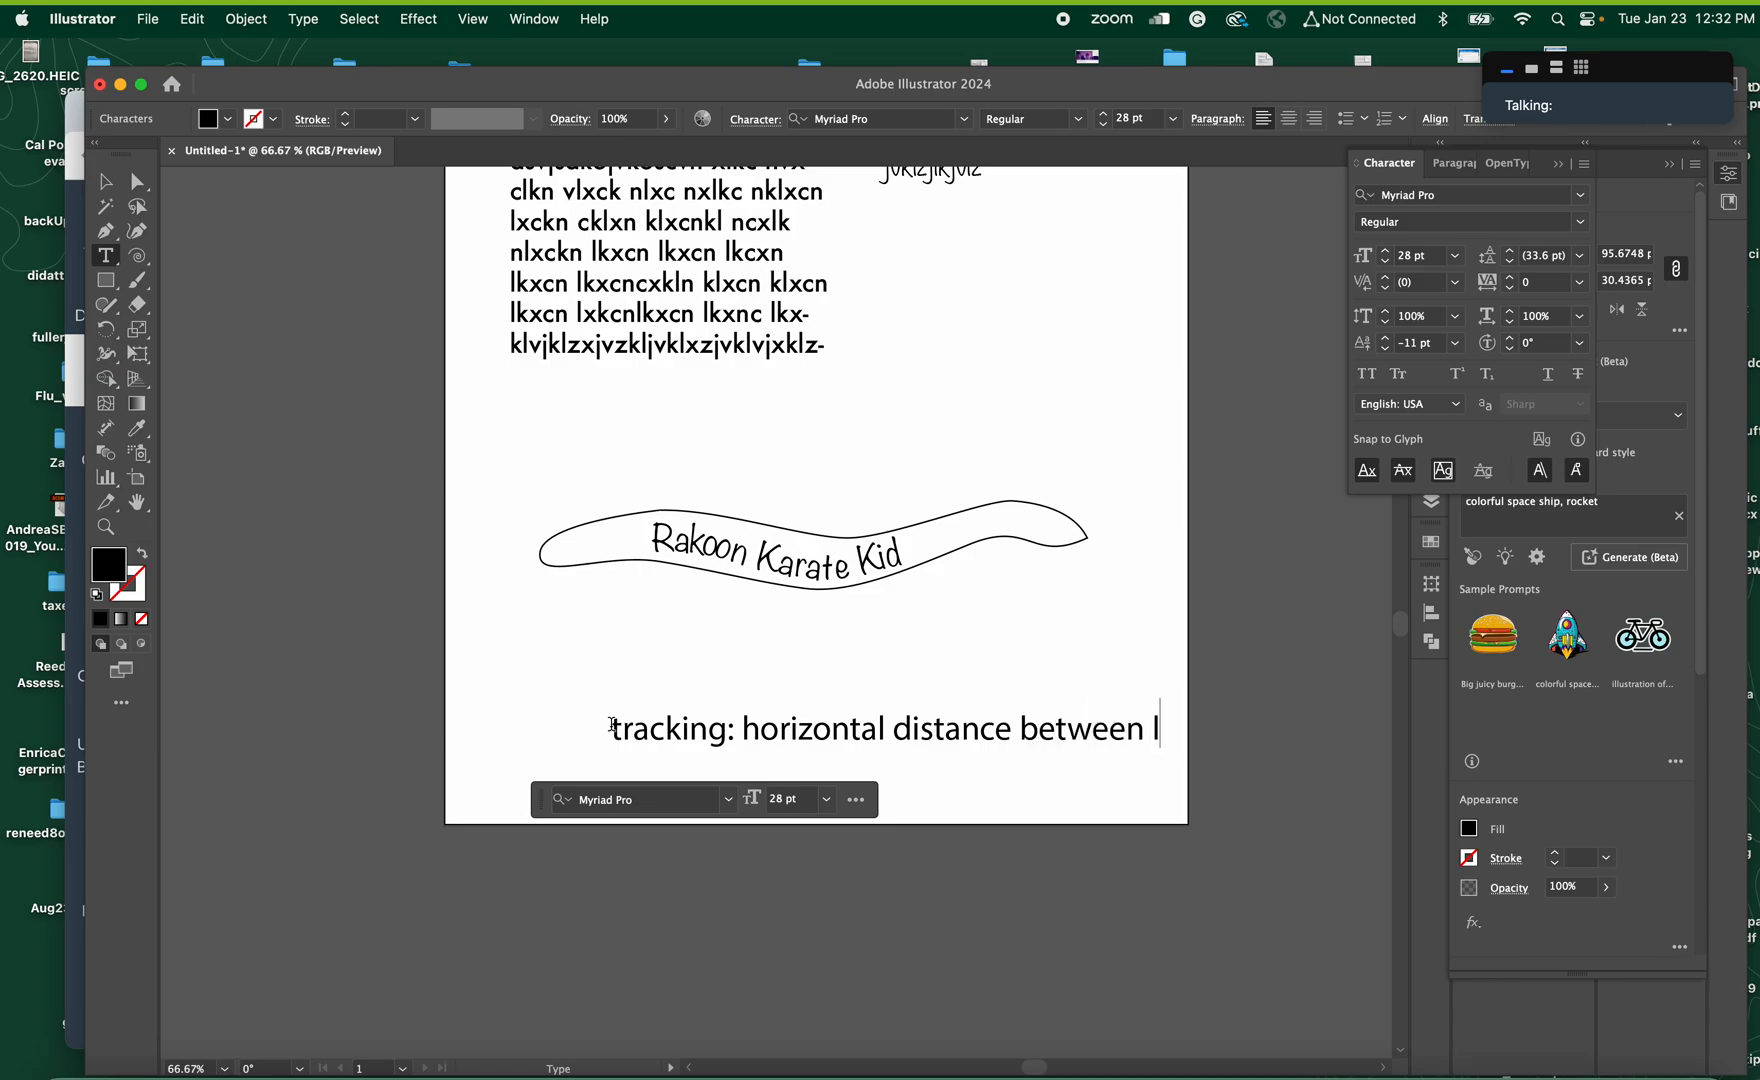
{"action": "type", "text": "etters"}
Reduce the whole tracking note to 18 pt and move it up closer to the banner
{"action": "key", "text": "super+a"}
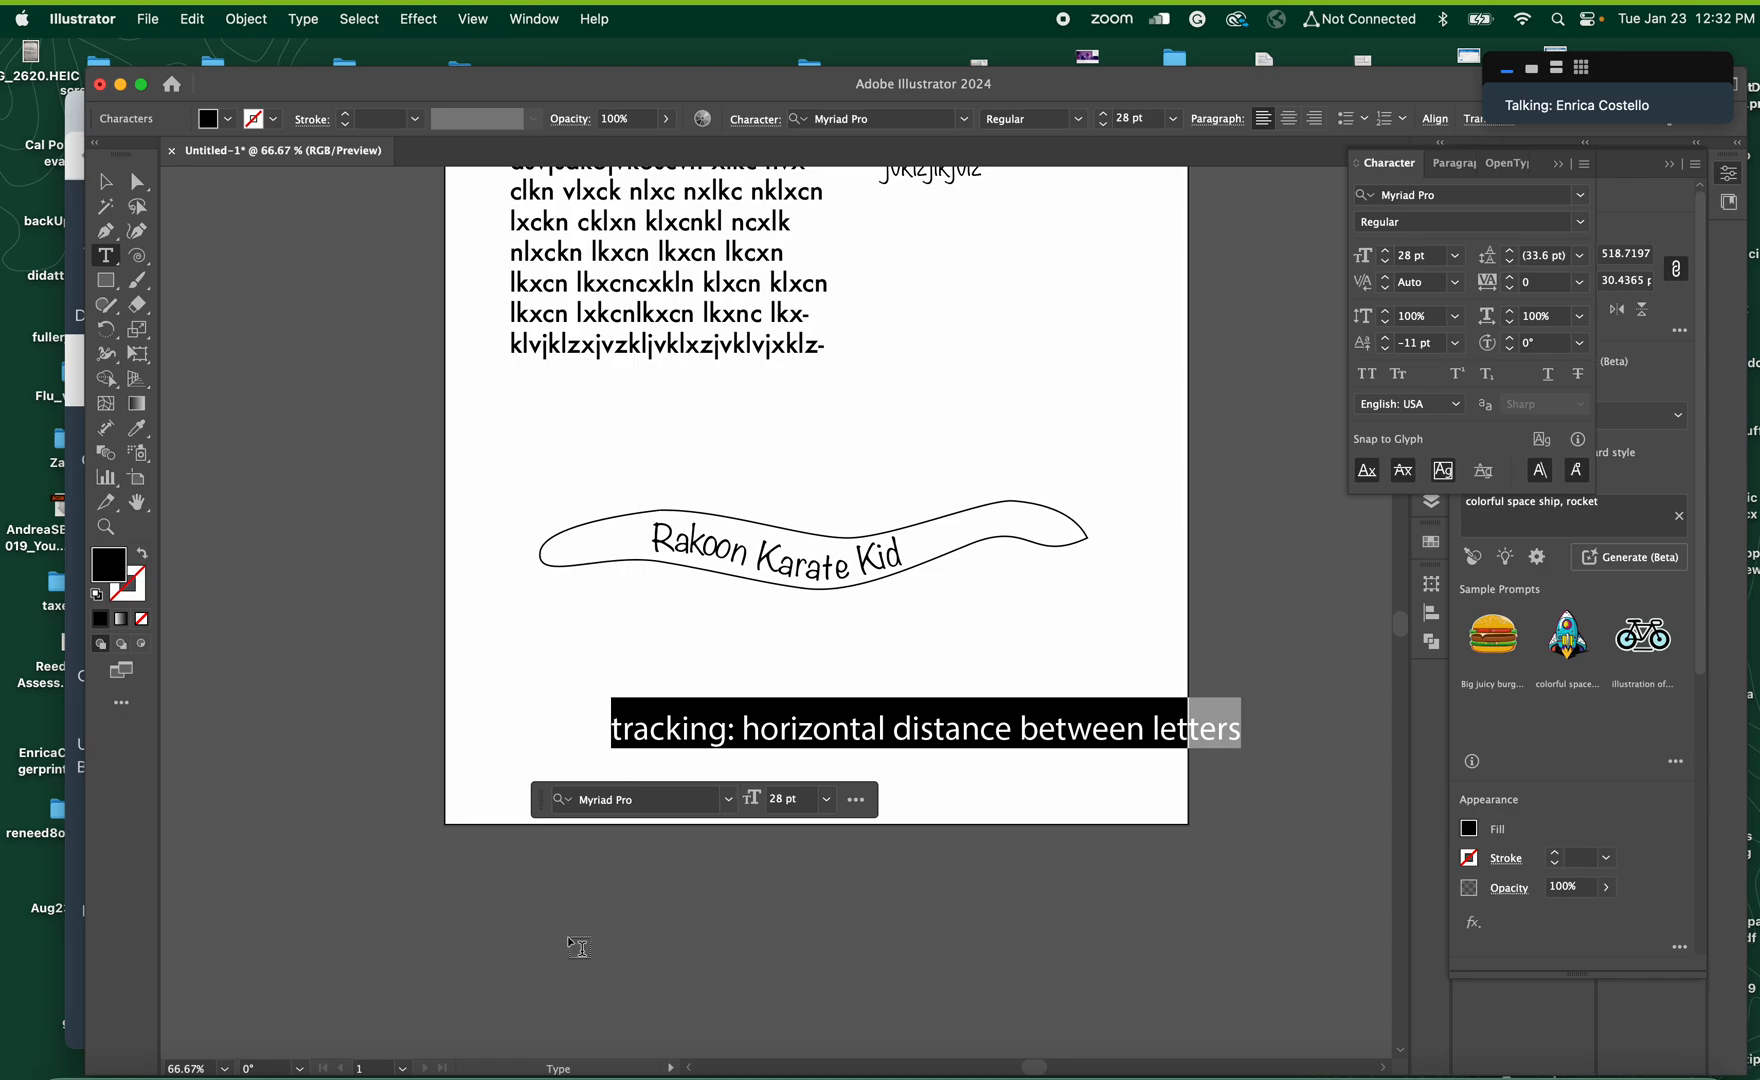
{"action": "left_click", "coordinate": [828, 805]}
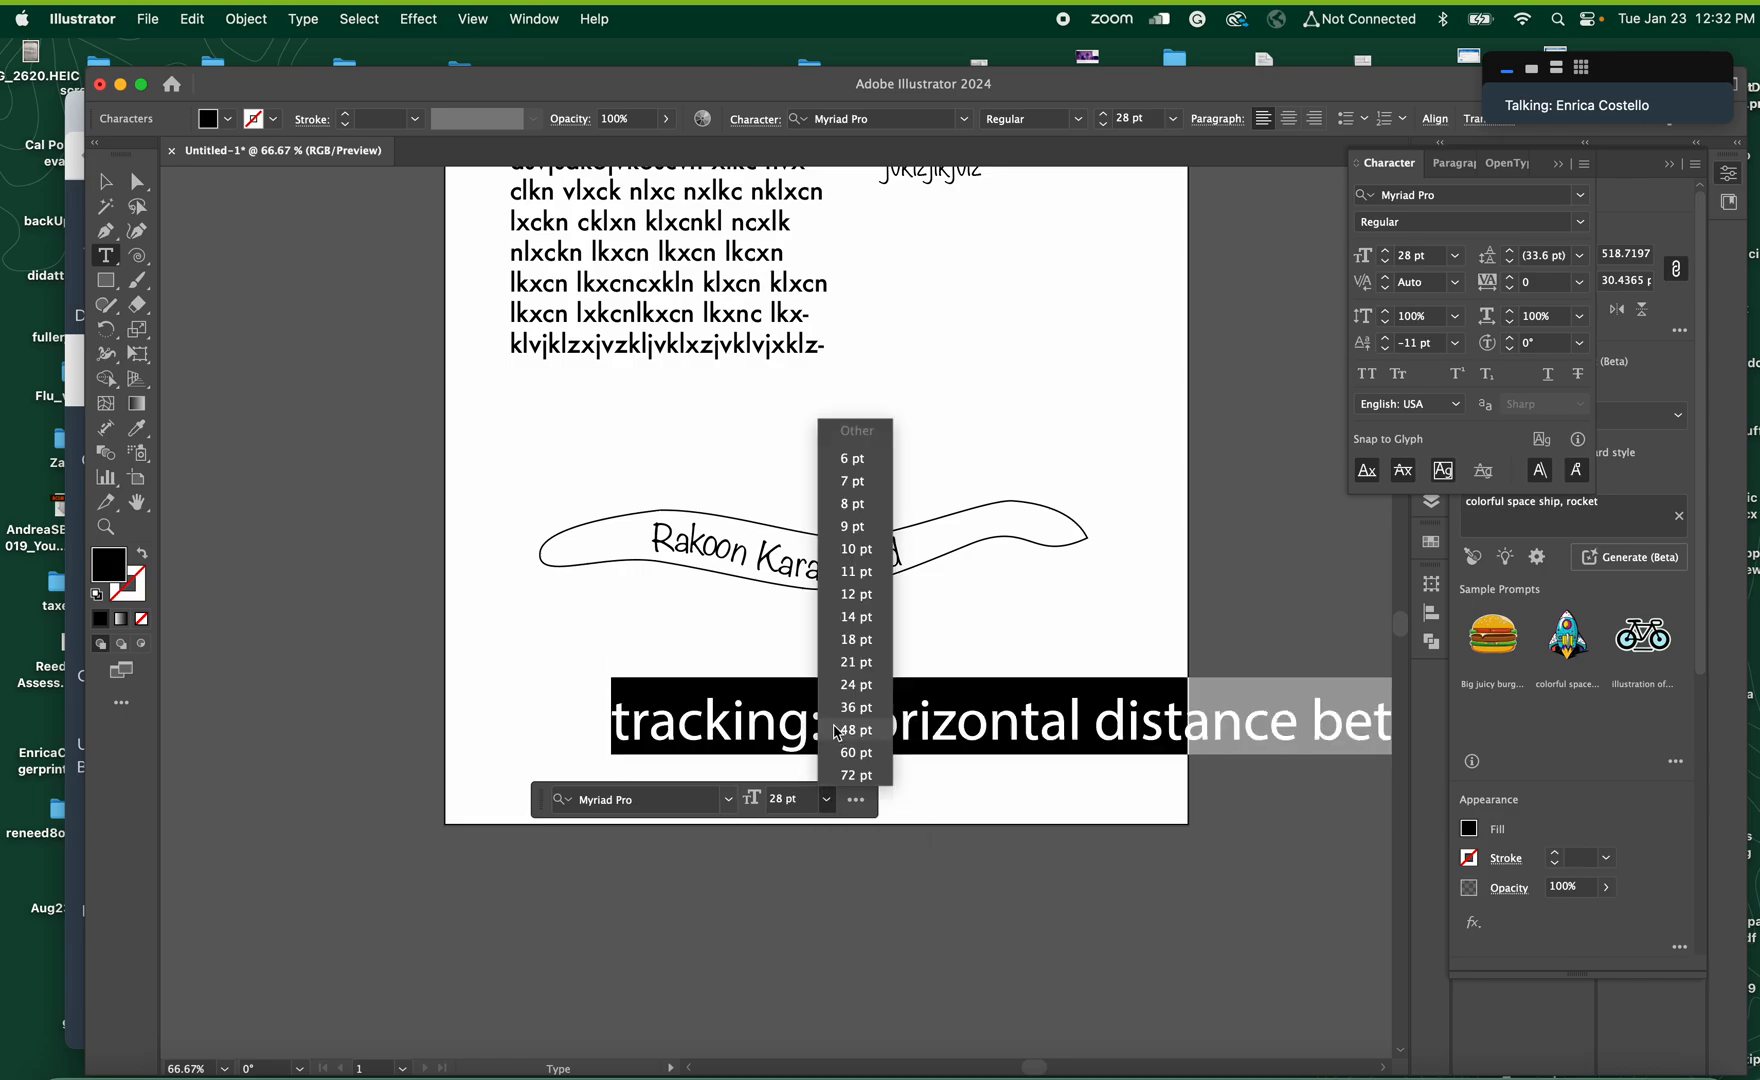
{"action": "left_click", "coordinate": [857, 648]}
{"action": "left_click", "coordinate": [105, 181]}
{"action": "left_click_drag", "start_coordinate": [768, 742], "coordinate": [768, 682]}
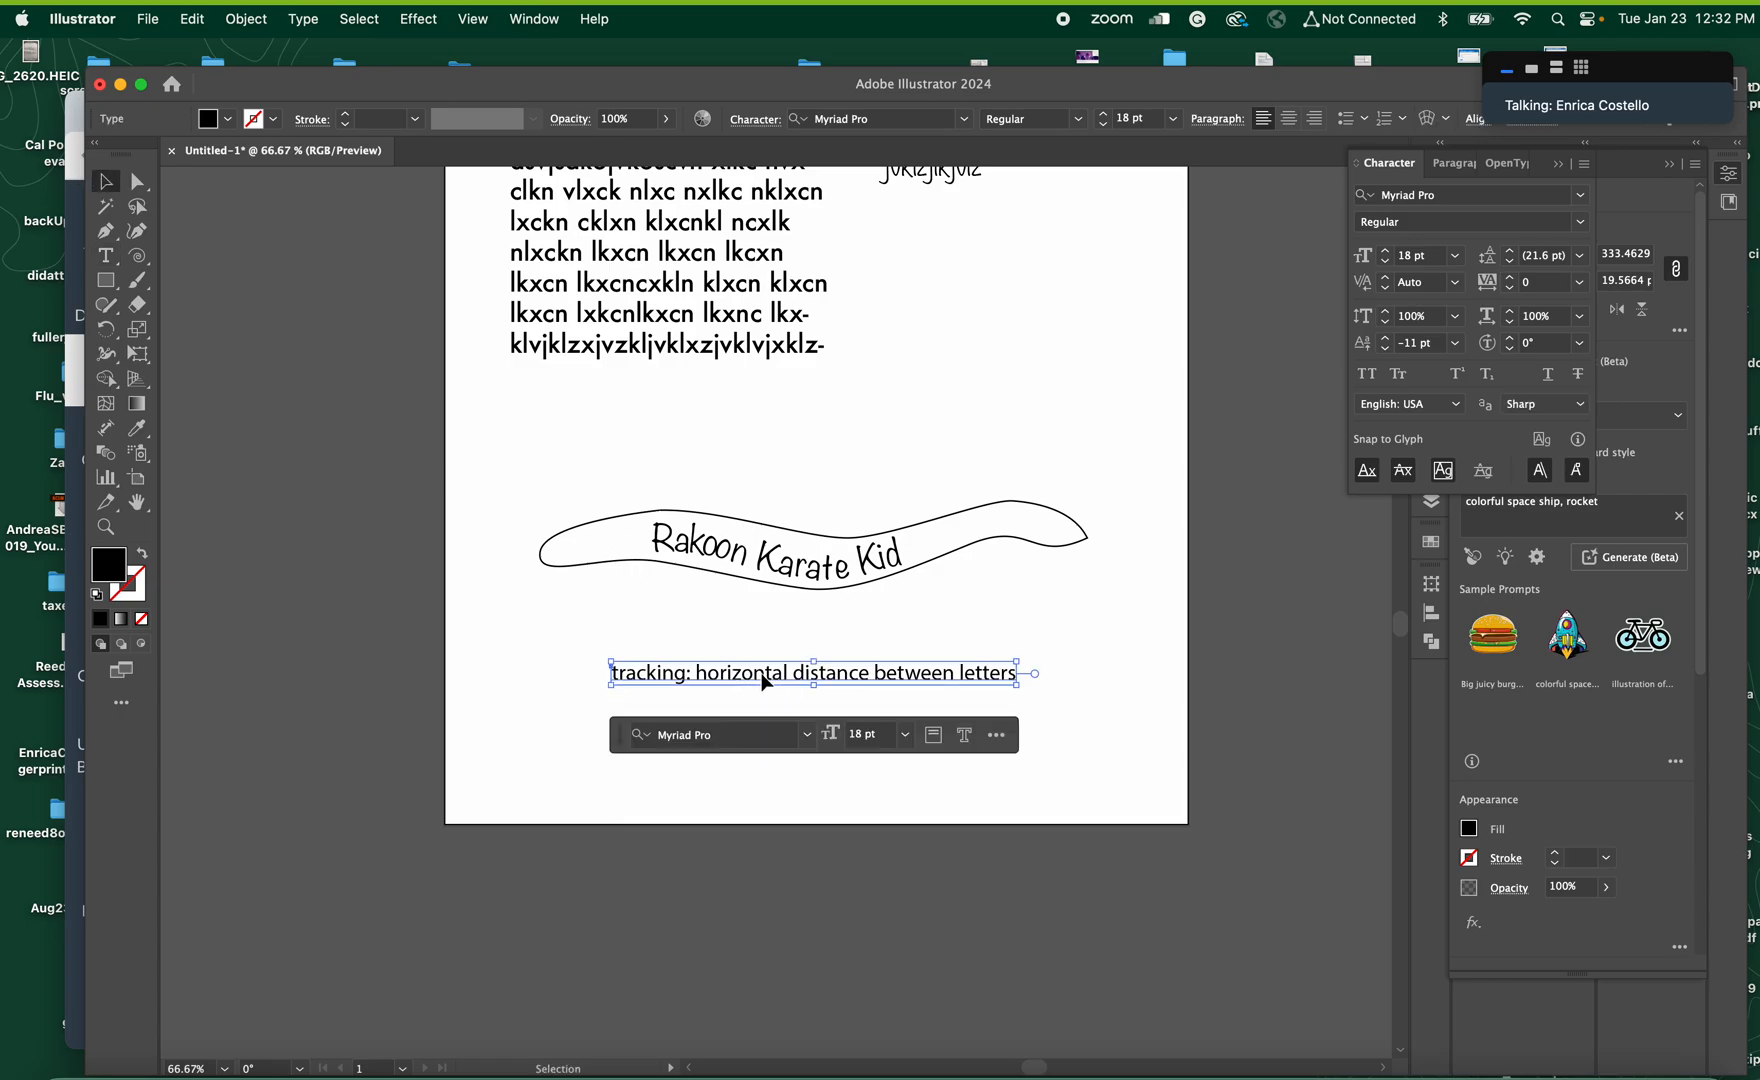
Select the whole banner text "Rakoon Karate Kid" and set its tracking to 50
{"action": "triple_click", "coordinate": [852, 553]}
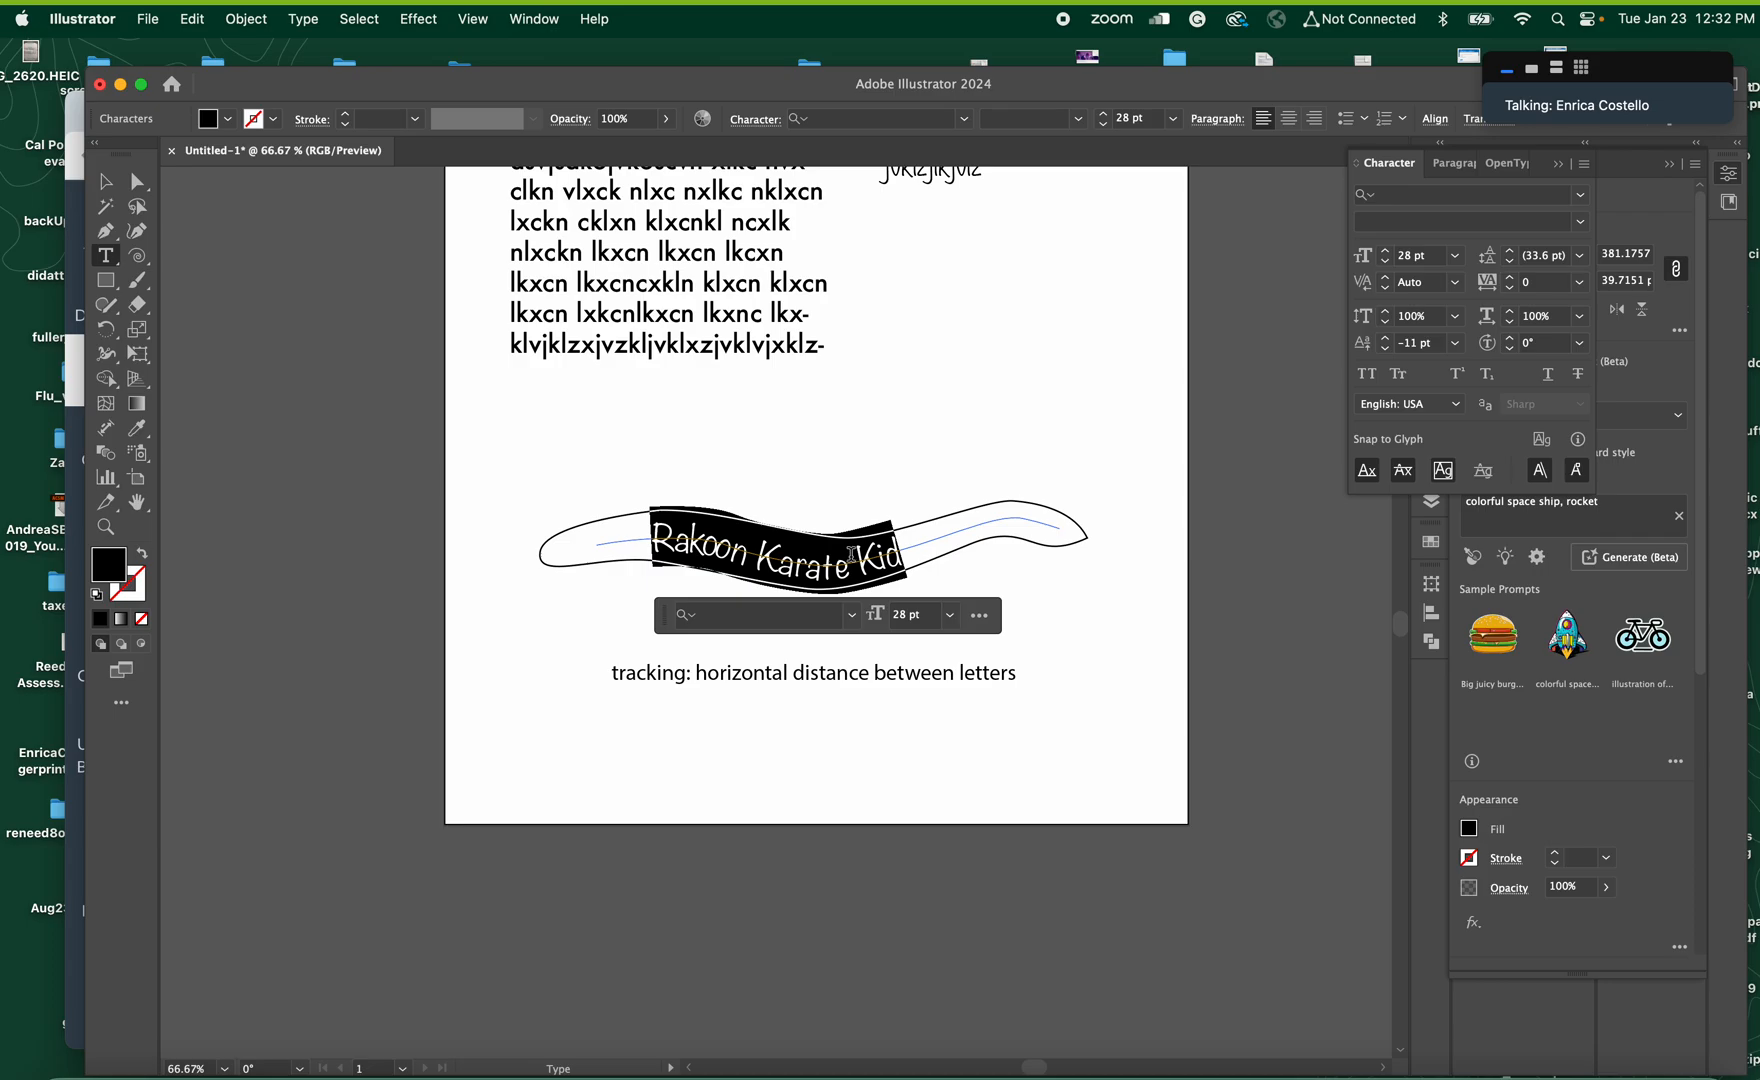
{"action": "left_click", "coordinate": [1578, 284]}
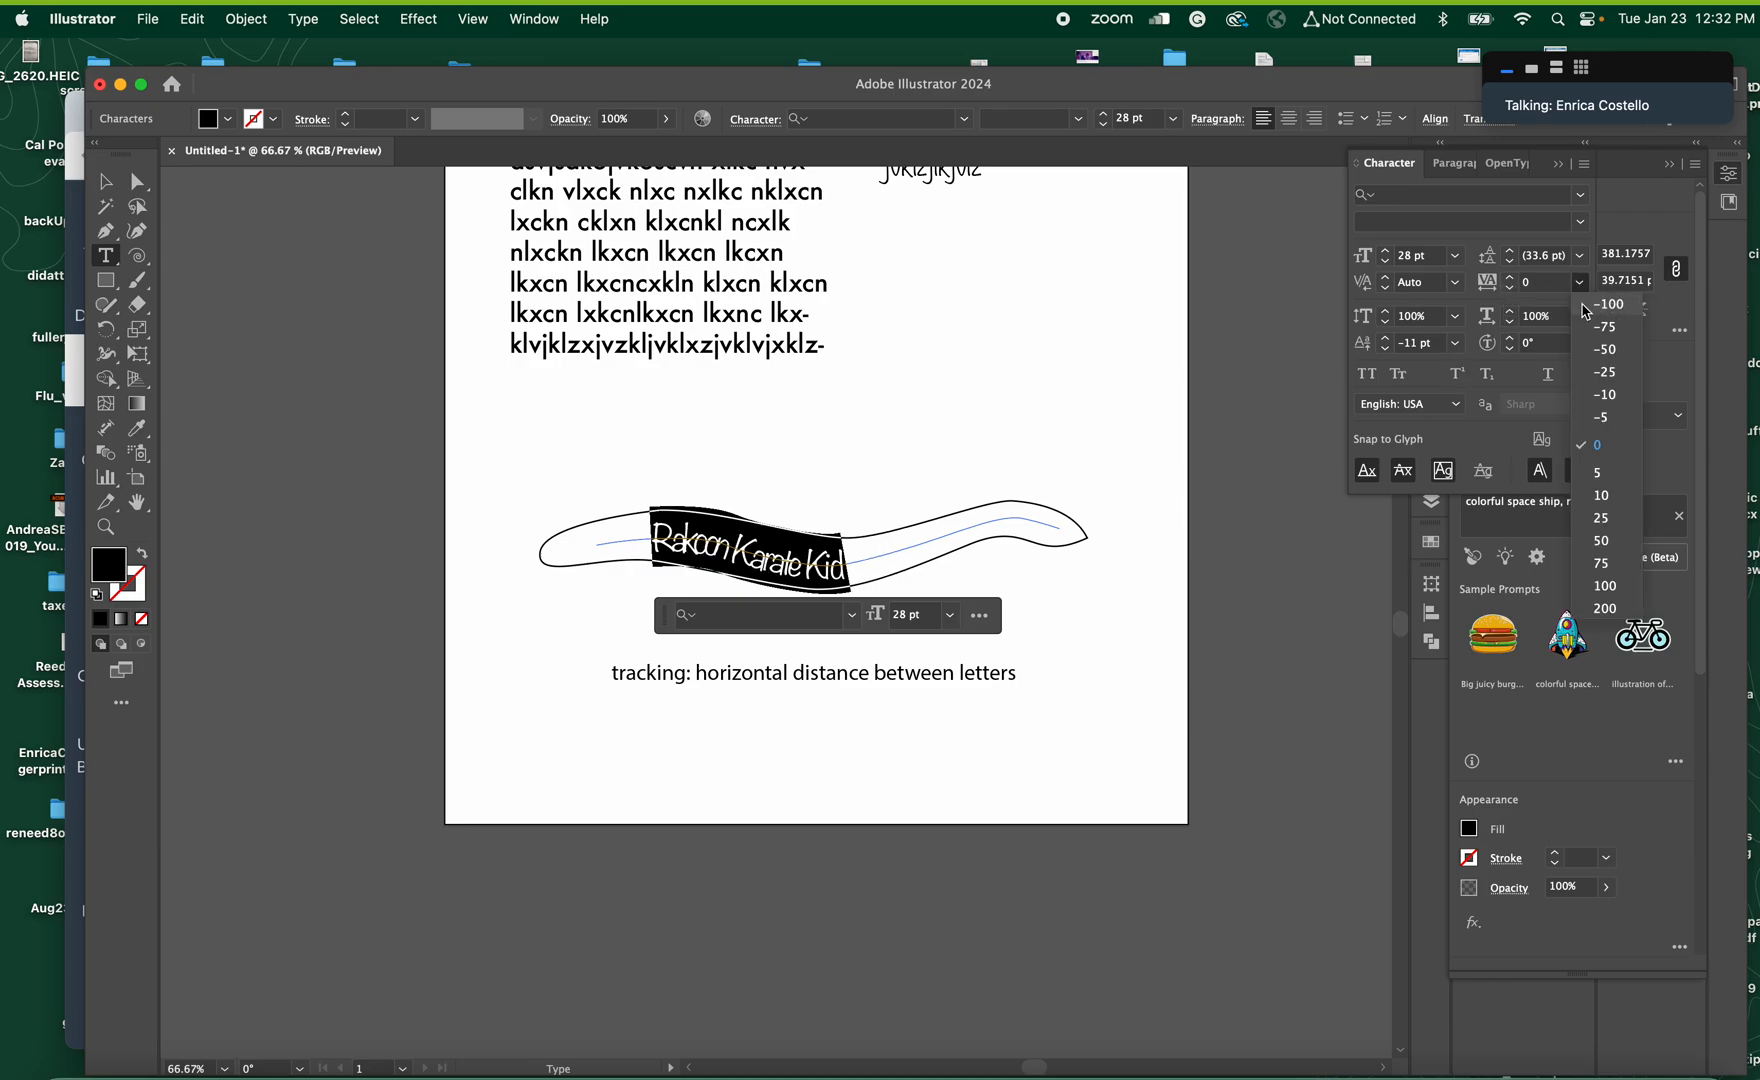
{"action": "left_click", "coordinate": [1604, 543]}
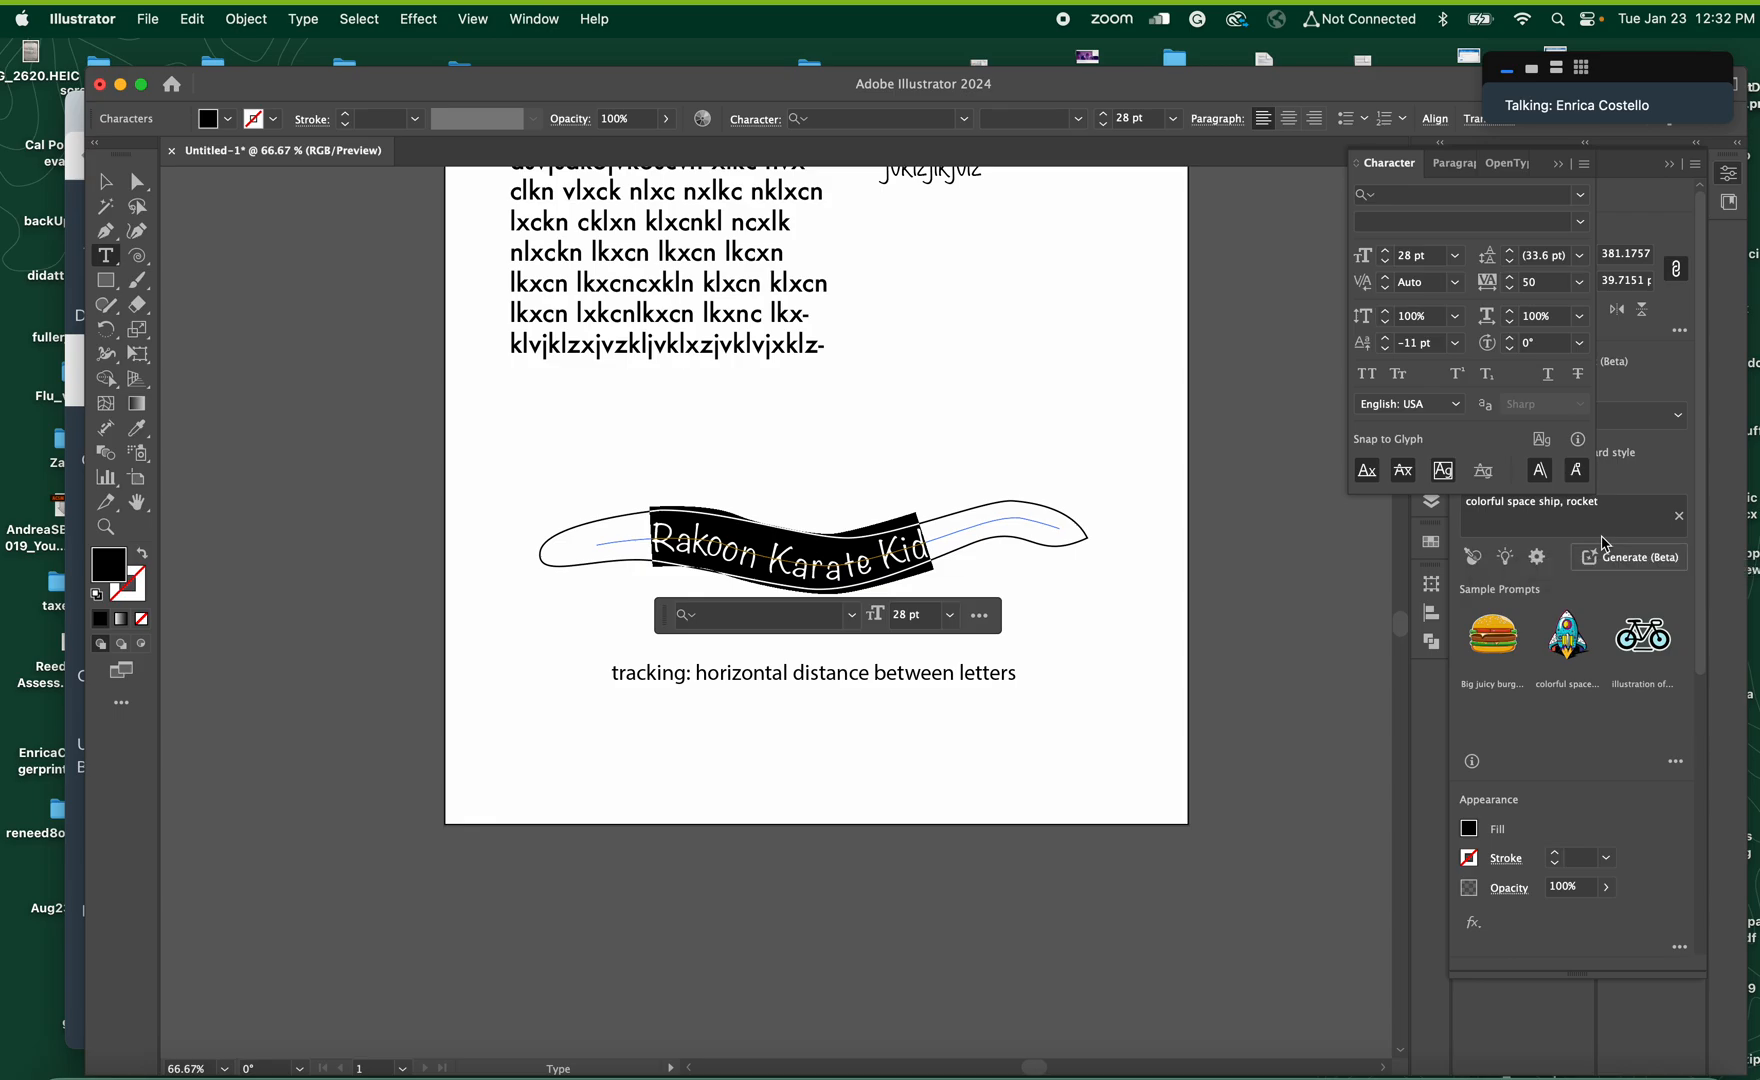
Tighten and widen the banner text's tracking in small increments, ending at 110
{"action": "key", "text": "alt+Left"}
{"action": "key", "text": "alt+Left"}
{"action": "key", "text": "alt+Left"}
{"action": "key", "text": "alt+Left"}
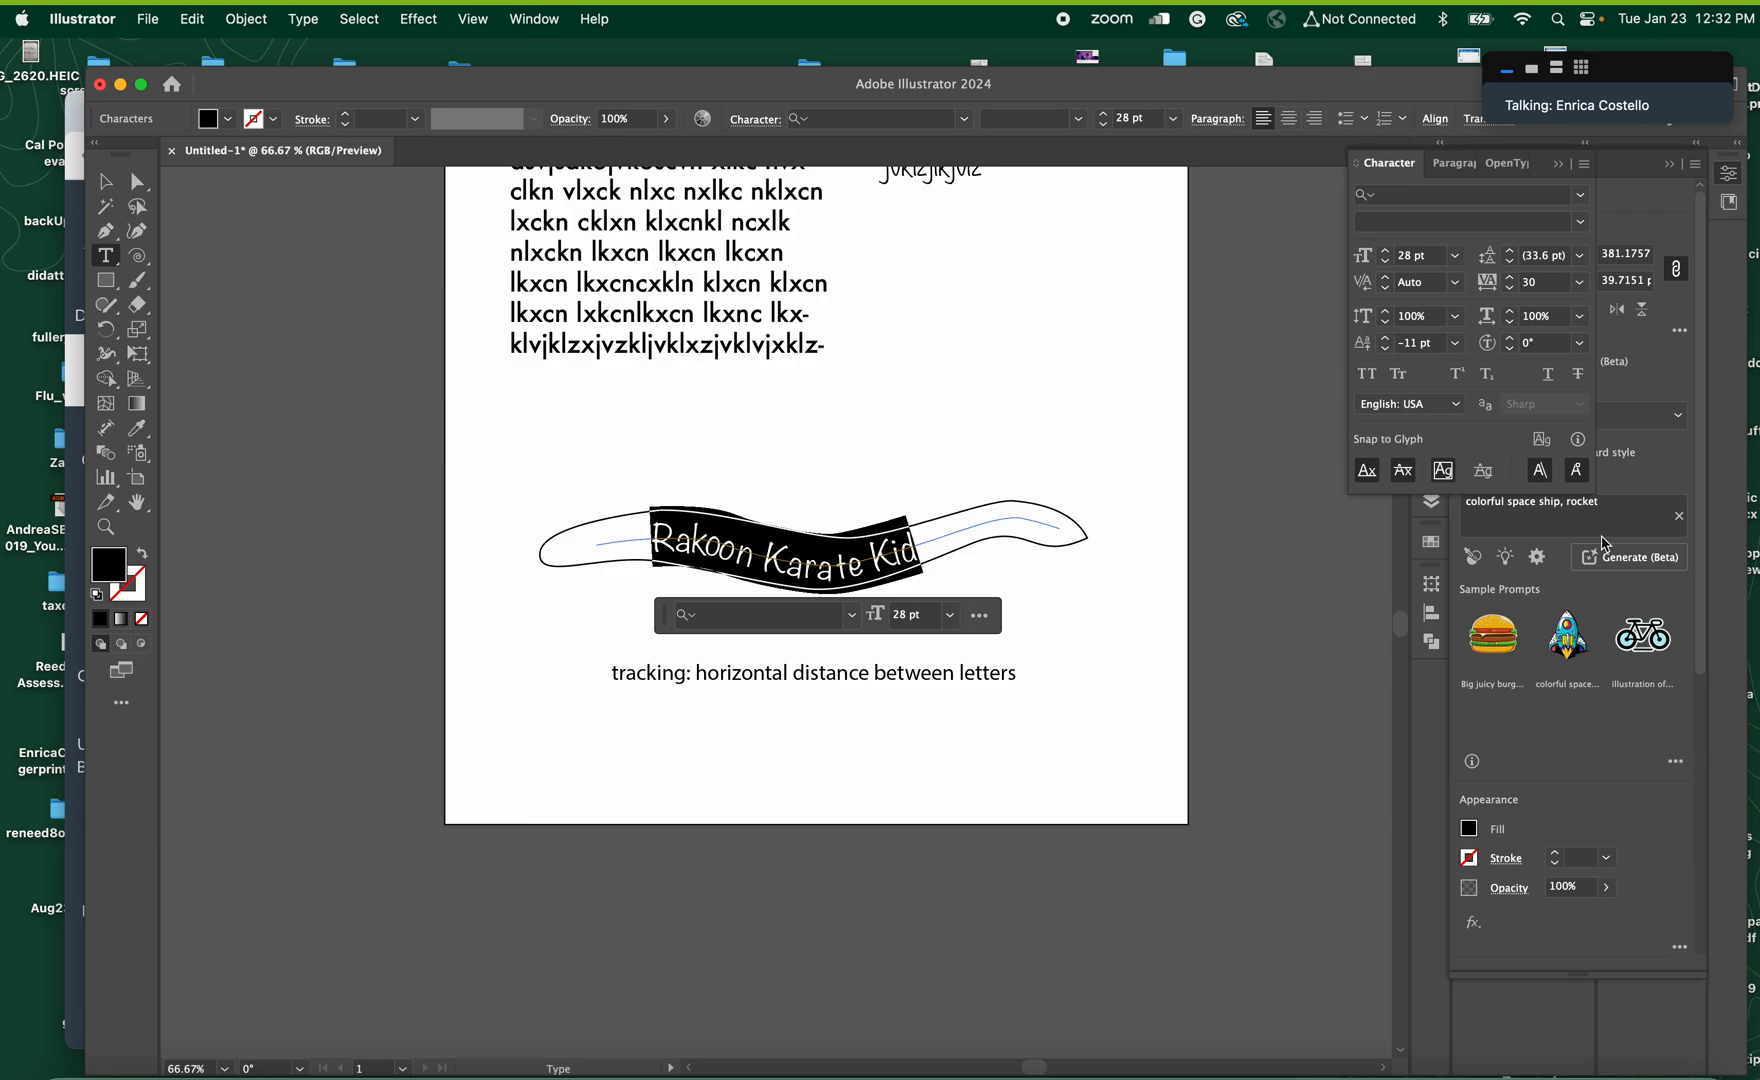
{"action": "key", "text": "alt+Right"}
{"action": "key", "text": "alt+Right"}
{"action": "key", "text": "alt+Right"}
{"action": "key", "text": "alt+Right"}
{"action": "key", "text": "alt+Right"}
{"action": "key", "text": "alt+Right"}
{"action": "key", "text": "alt+Right"}
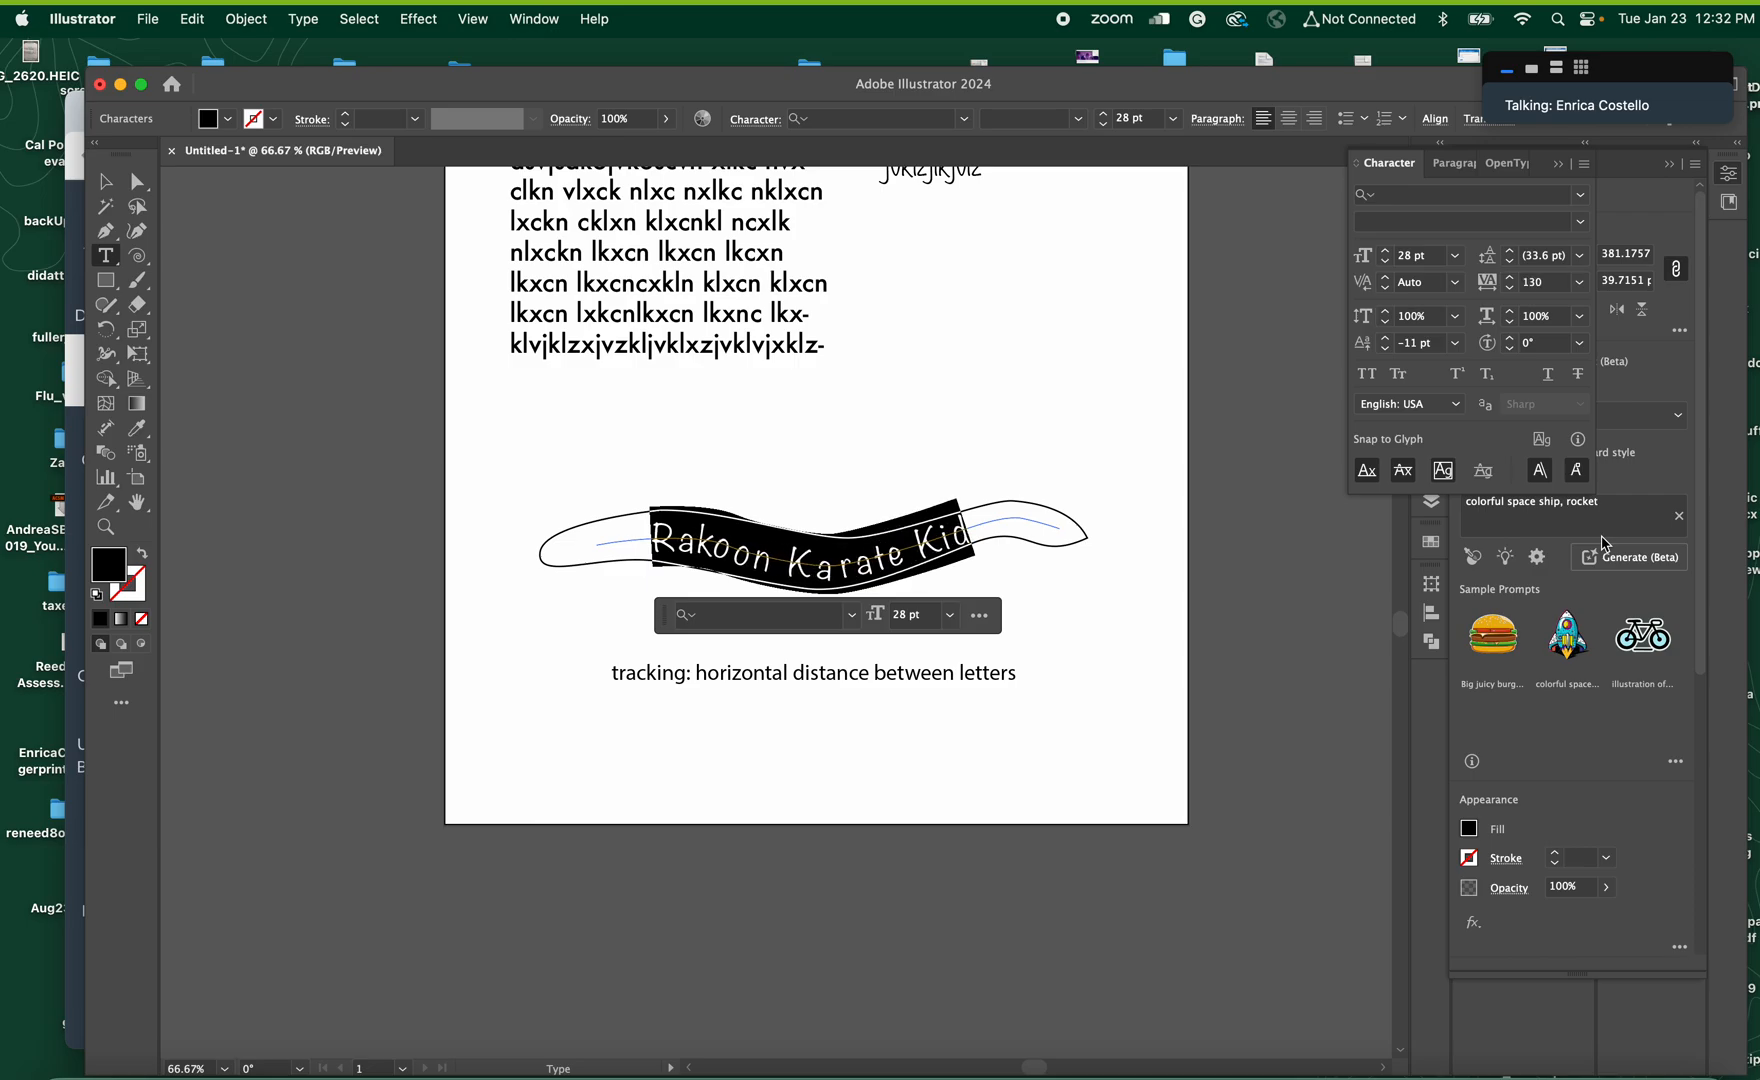
{"action": "key", "text": "alt+Left"}
{"action": "key", "text": "alt+Left"}
{"action": "key", "text": "alt+Left"}
{"action": "key", "text": "alt+Left"}
{"action": "key", "text": "alt+Left"}
{"action": "key", "text": "alt+Right"}
{"action": "key", "text": "alt+Right"}
{"action": "key", "text": "alt+Right"}
{"action": "key", "text": "alt+Right"}
{"action": "key", "text": "alt+Right"}
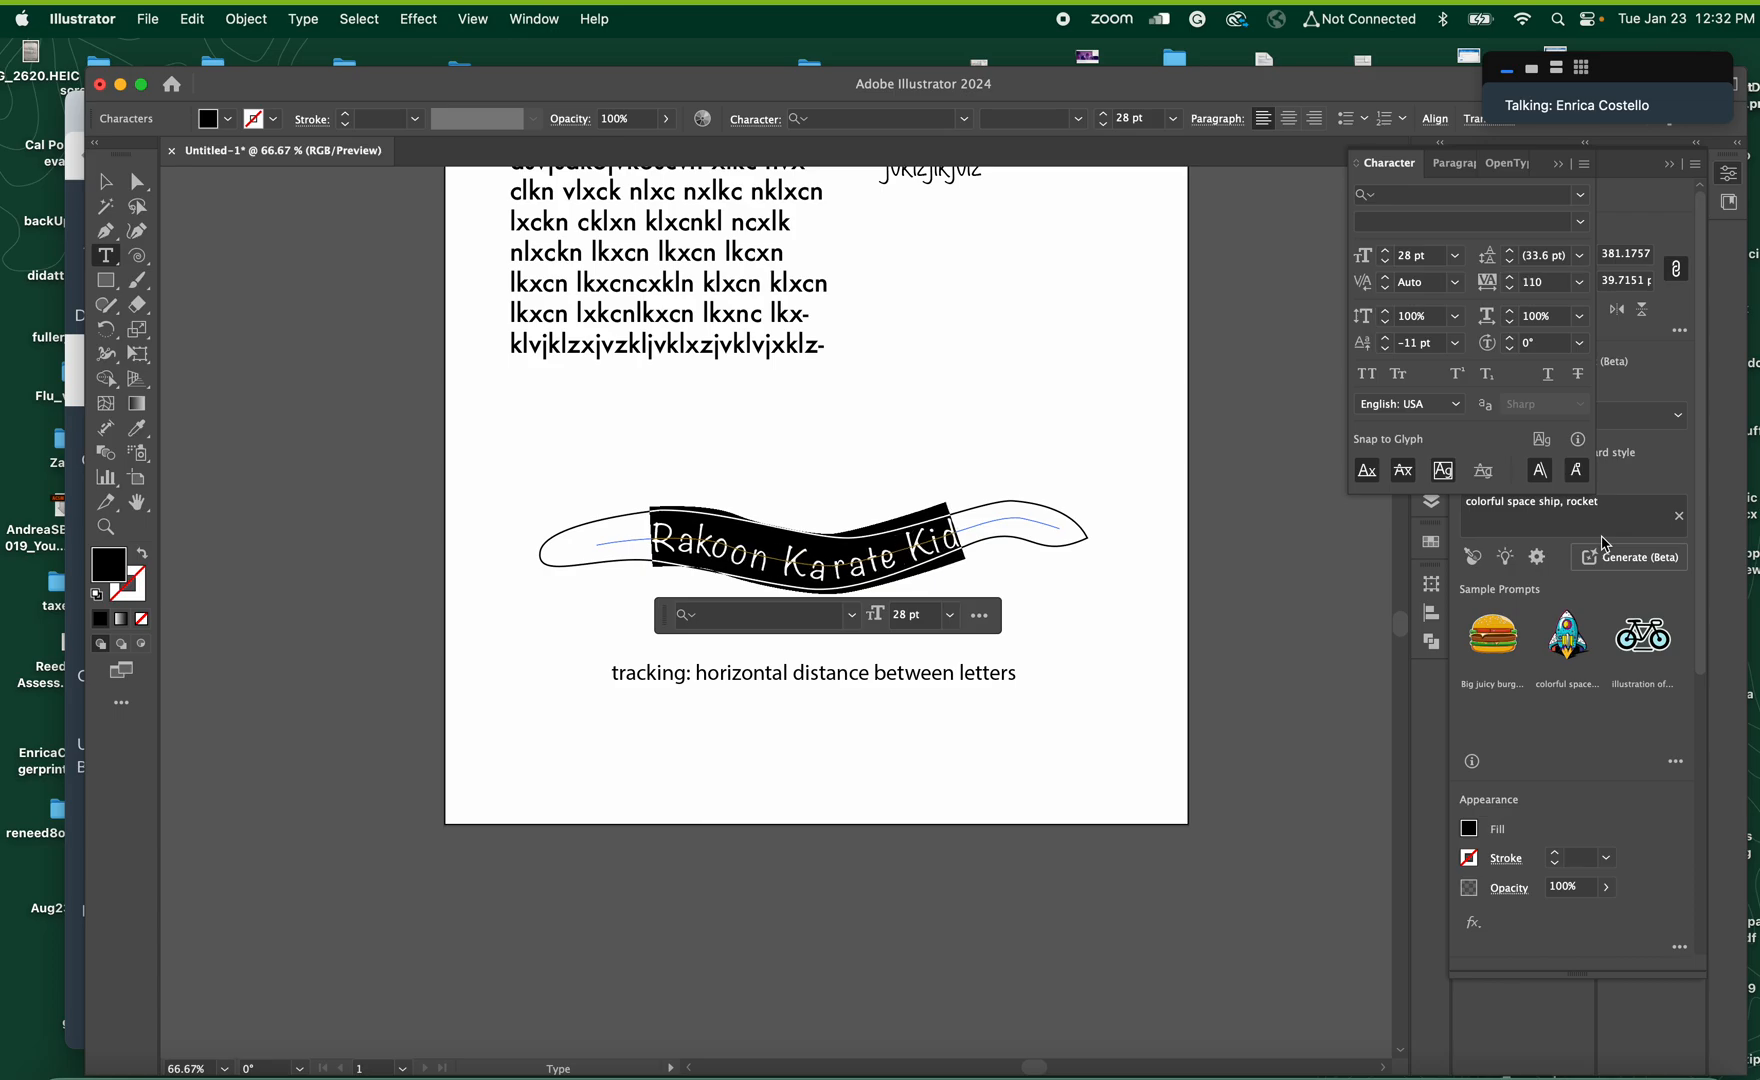
{"action": "left_click", "coordinate": [1543, 287]}
{"action": "left_click_drag", "start_coordinate": [1545, 293], "coordinate": [1525, 291]}
Select the first five lines of the left text block and try looser and tighter leading, from 27.2 pt down to 23.2 pt
{"action": "scroll", "coordinate": [588, 293], "scroll_direction": "up", "scroll_amount": 5}
{"action": "scroll", "coordinate": [588, 293], "scroll_direction": "left", "scroll_amount": 2}
{"action": "left_click_drag", "start_coordinate": [588, 293], "coordinate": [892, 426]}
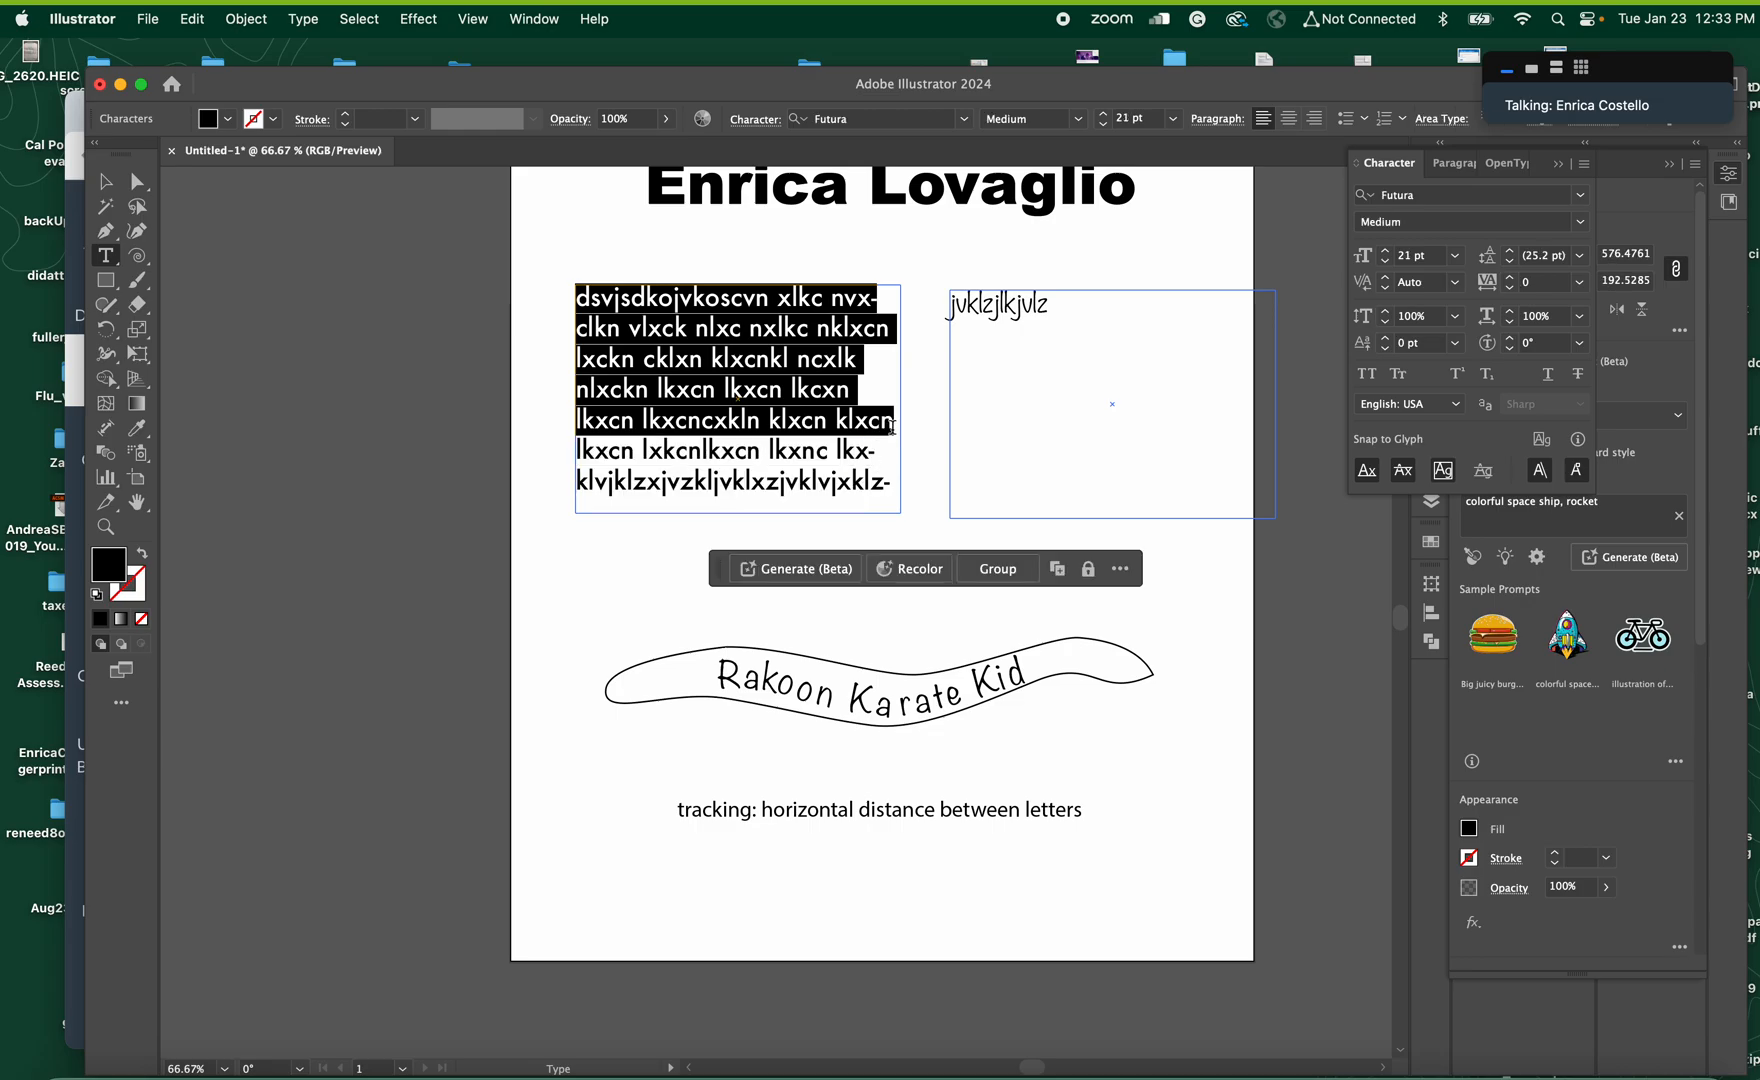
{"action": "key", "text": "alt+Down"}
{"action": "key", "text": "alt+Down"}
{"action": "key", "text": "alt+Down"}
{"action": "key", "text": "alt+Down"}
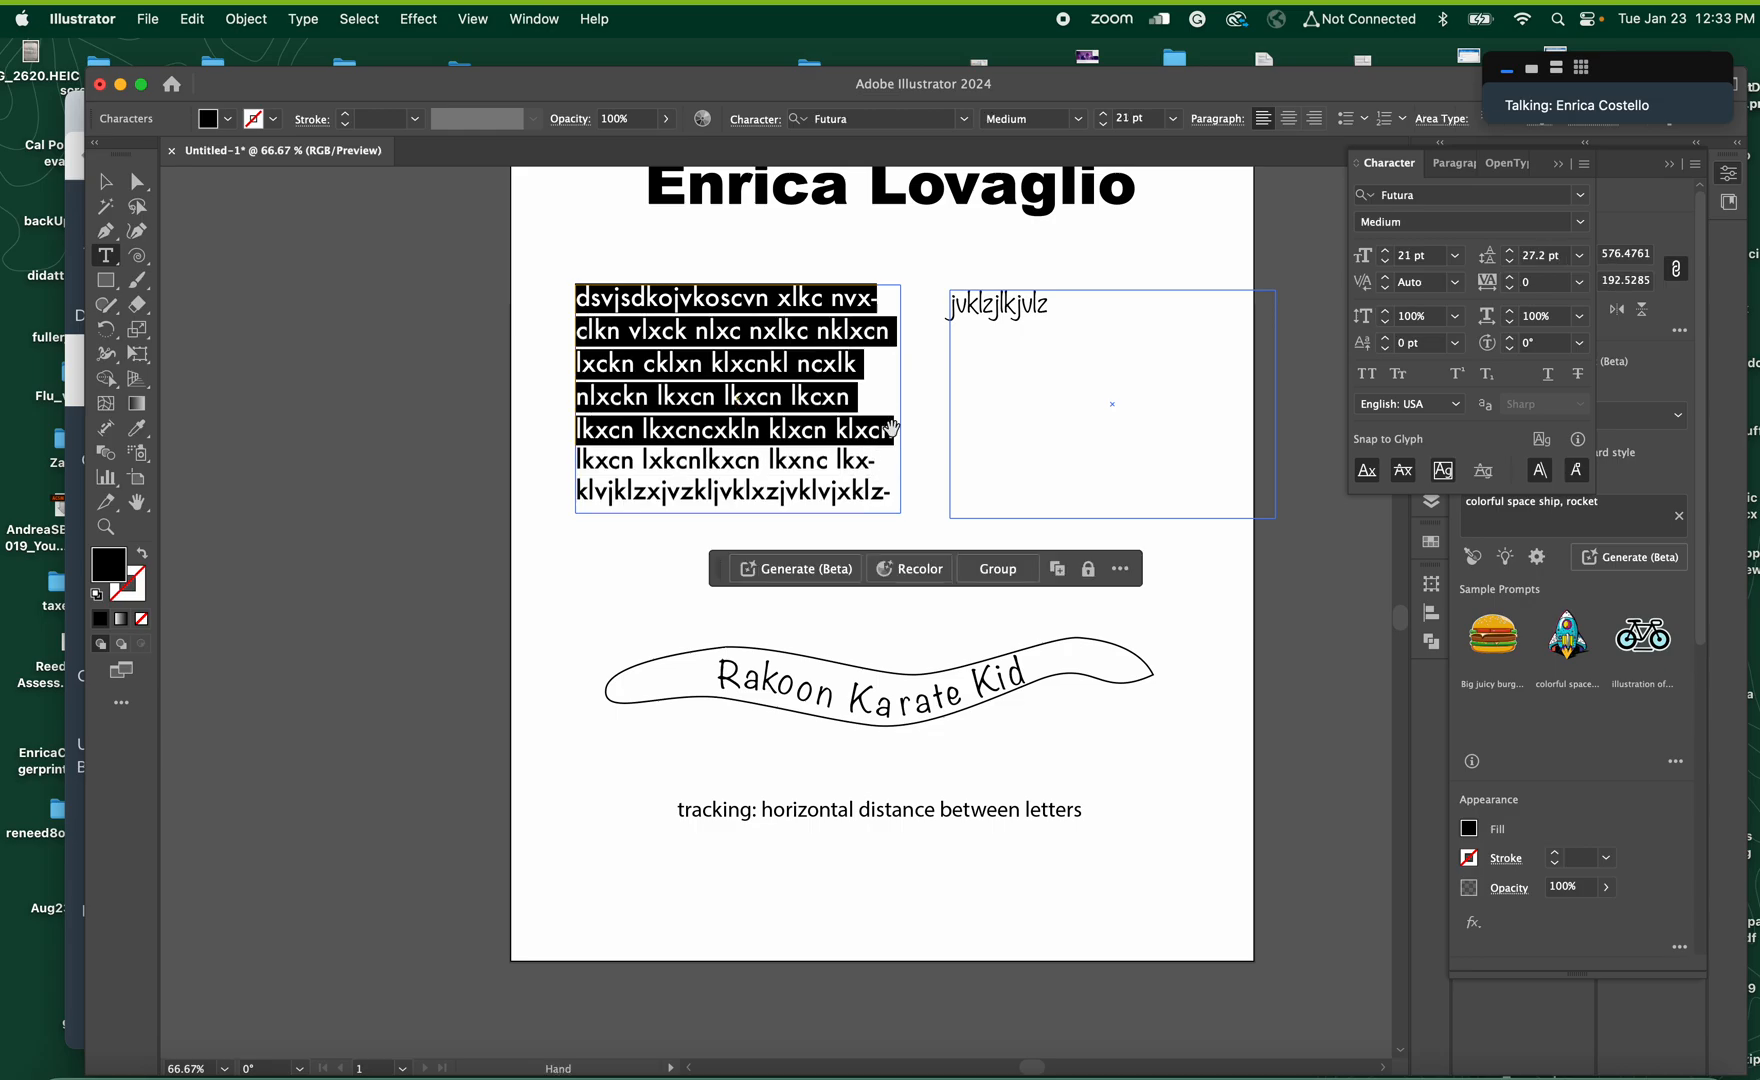
{"action": "key", "text": "alt+Up"}
{"action": "key", "text": "alt+Up"}
{"action": "key", "text": "alt+Up"}
{"action": "key", "text": "alt+Up"}
{"action": "key", "text": "alt+Up"}
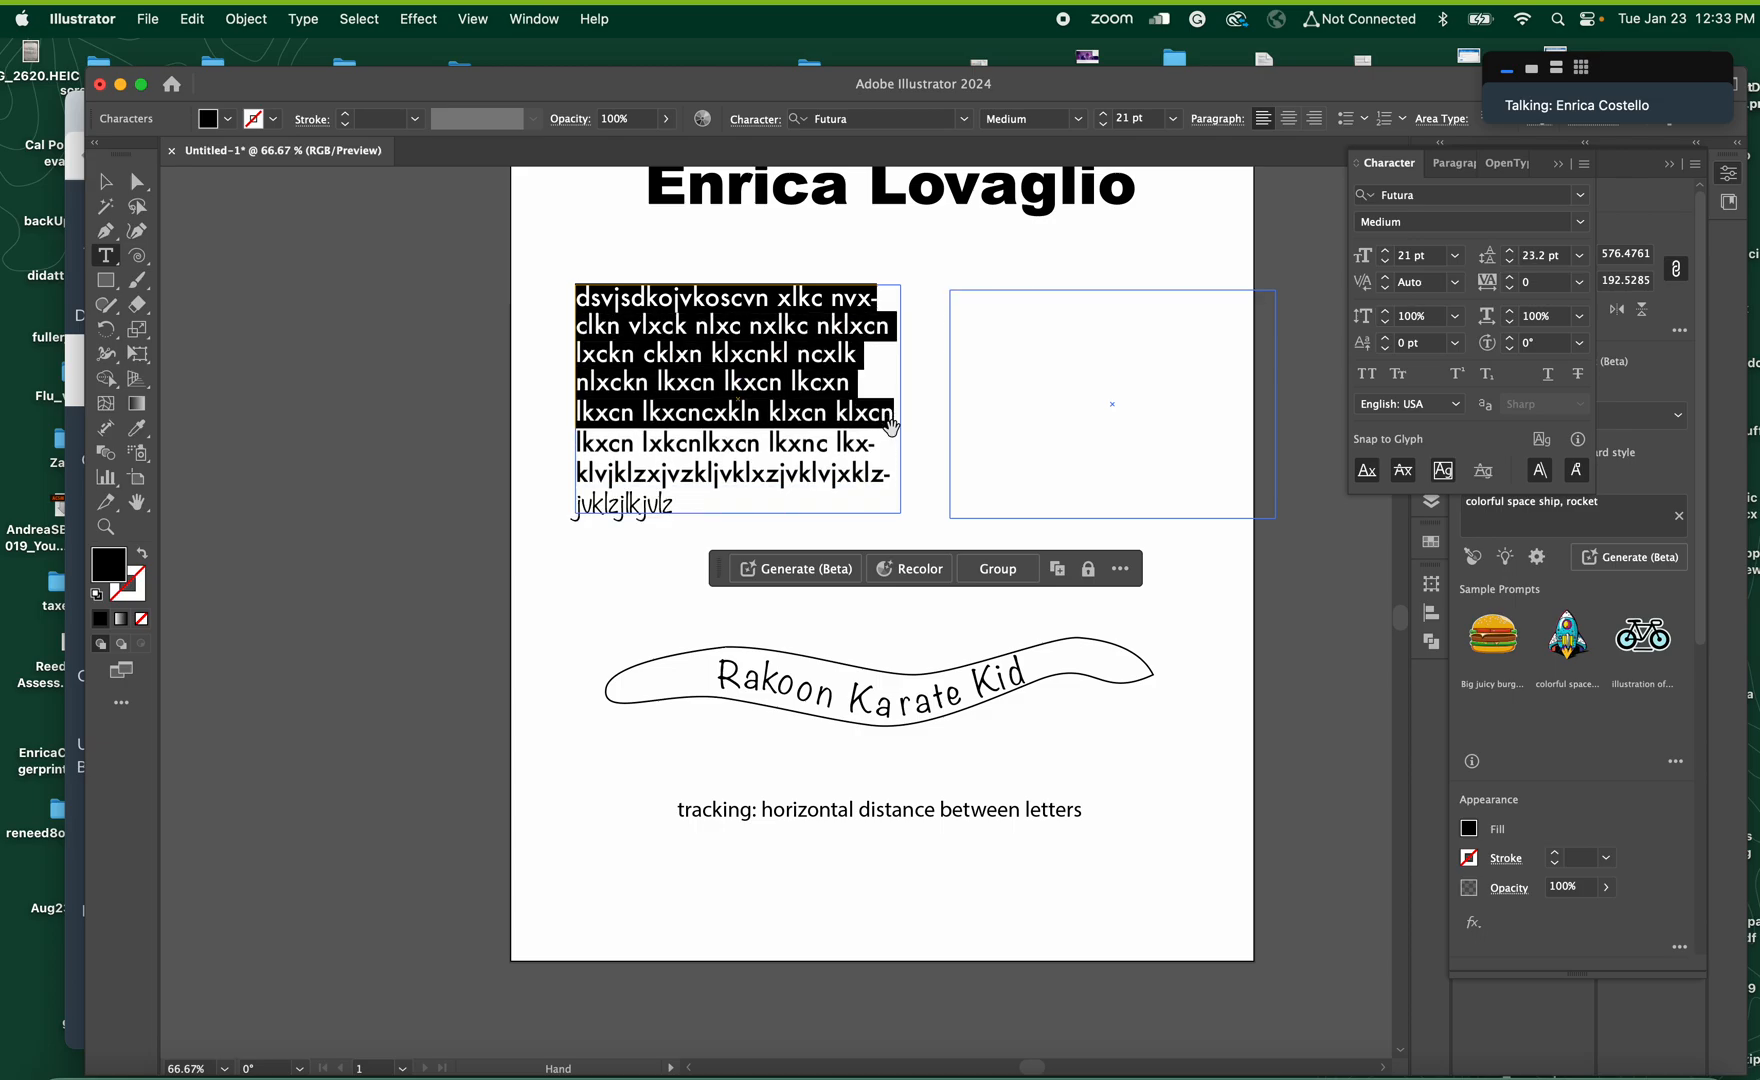
Loosen the leading of the five selected lines to 33.2 pt and finally set it to 36 pt
{"action": "key", "text": "alt+Down"}
{"action": "key", "text": "alt+Down"}
{"action": "key", "text": "alt+Down"}
{"action": "key", "text": "alt+Down"}
{"action": "key", "text": "alt+Down"}
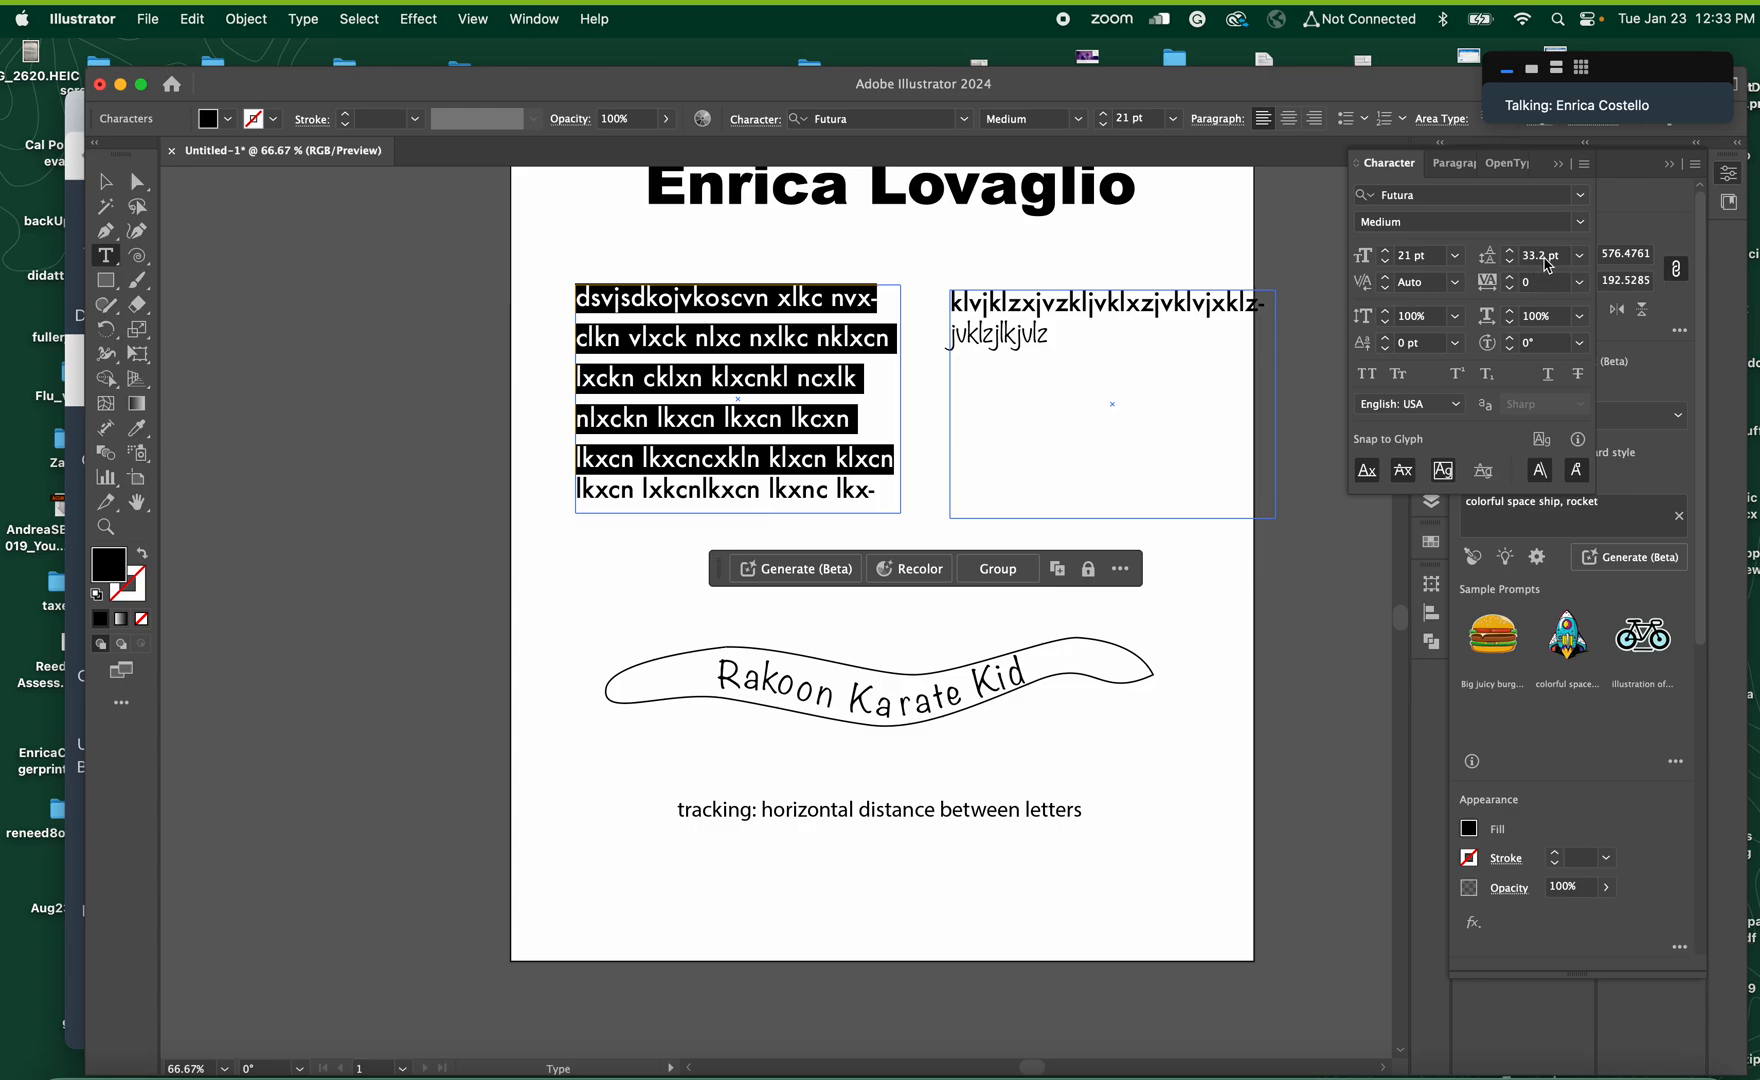
{"action": "left_click", "coordinate": [1579, 256]}
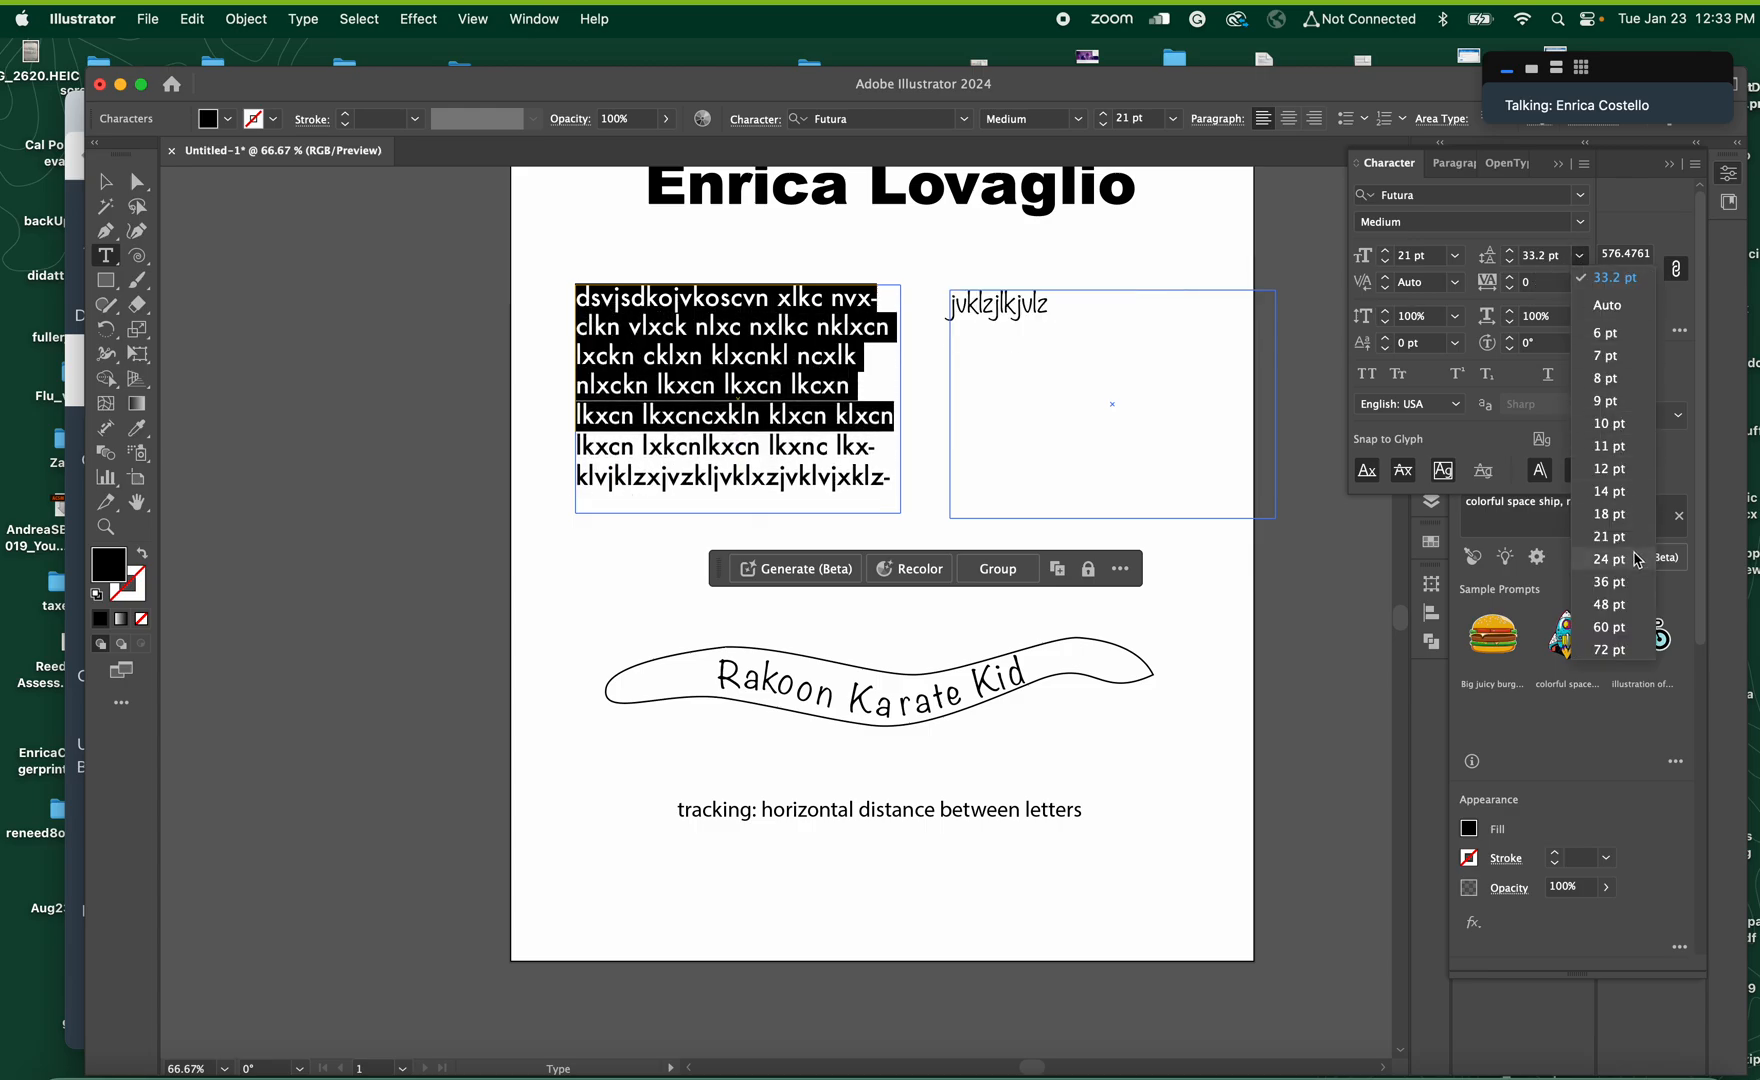
{"action": "left_click", "coordinate": [1617, 586]}
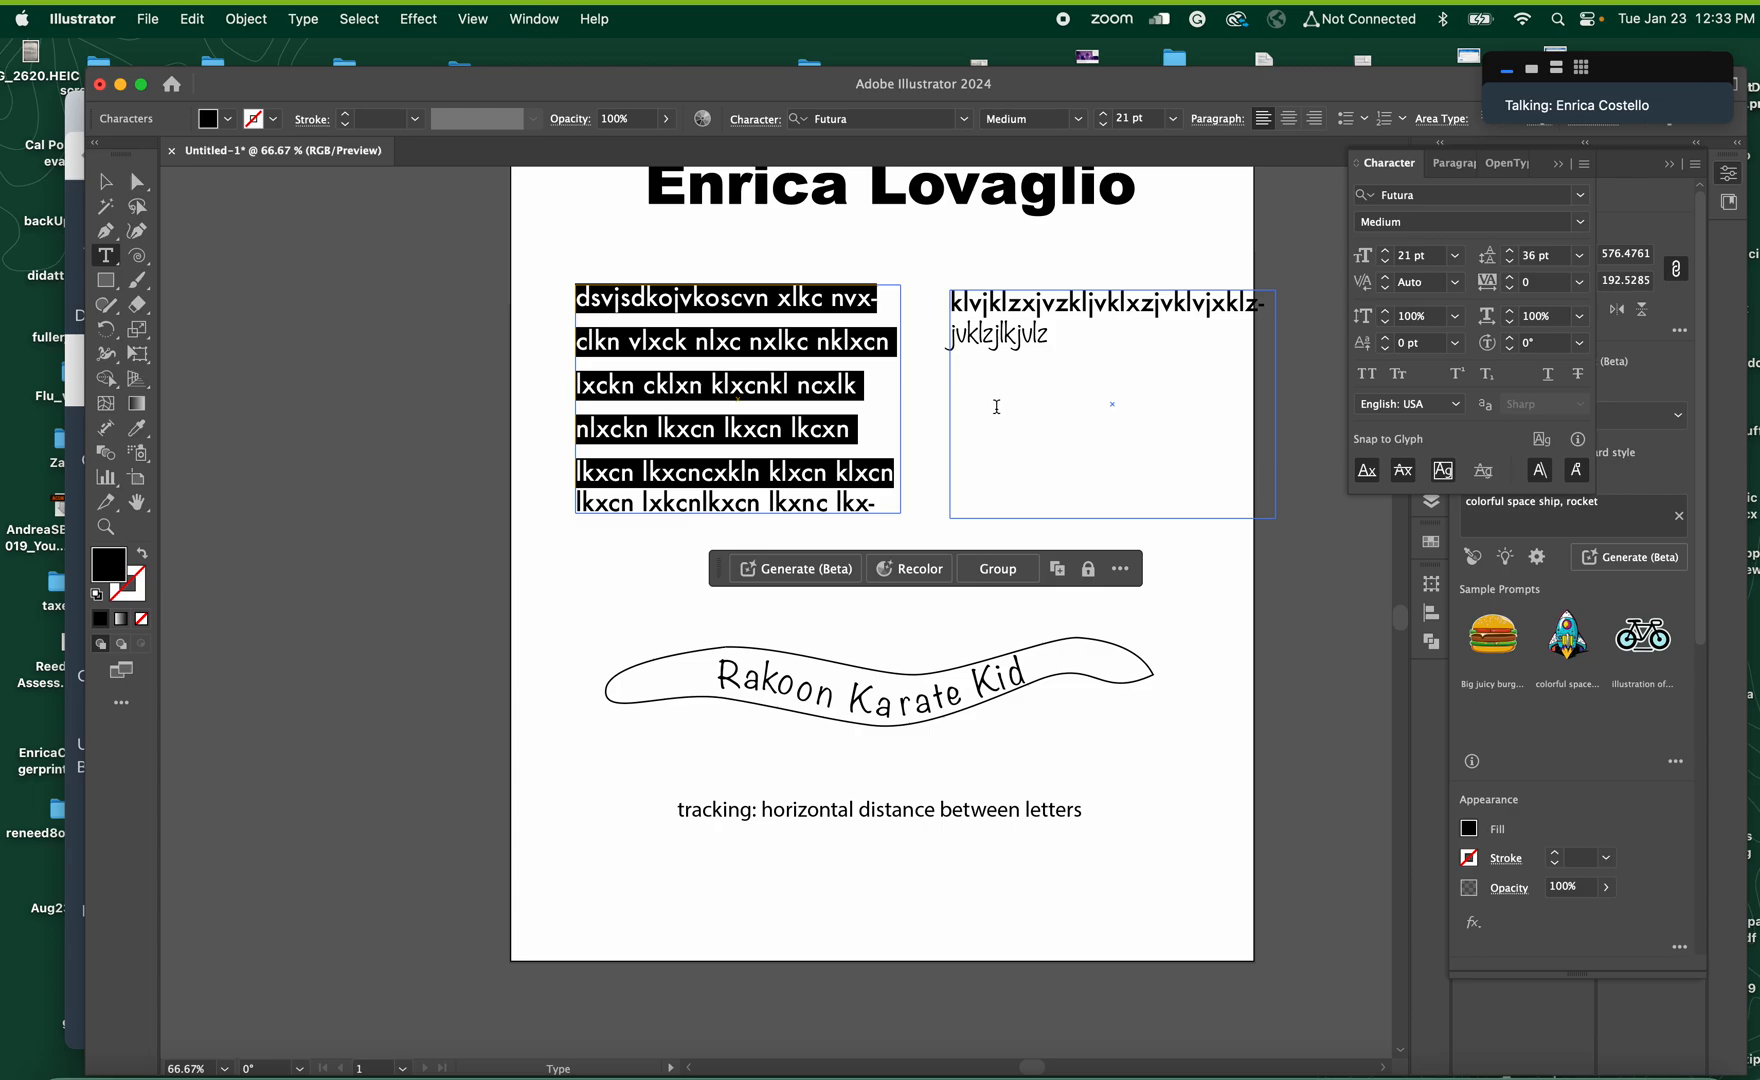
Add a second line reading "Leading: vertical distance between lines of text" below the tracking definition and finish editing
{"action": "left_click", "coordinate": [1079, 812]}
{"action": "key", "text": "Return"}
{"action": "type", "text": "Le"}
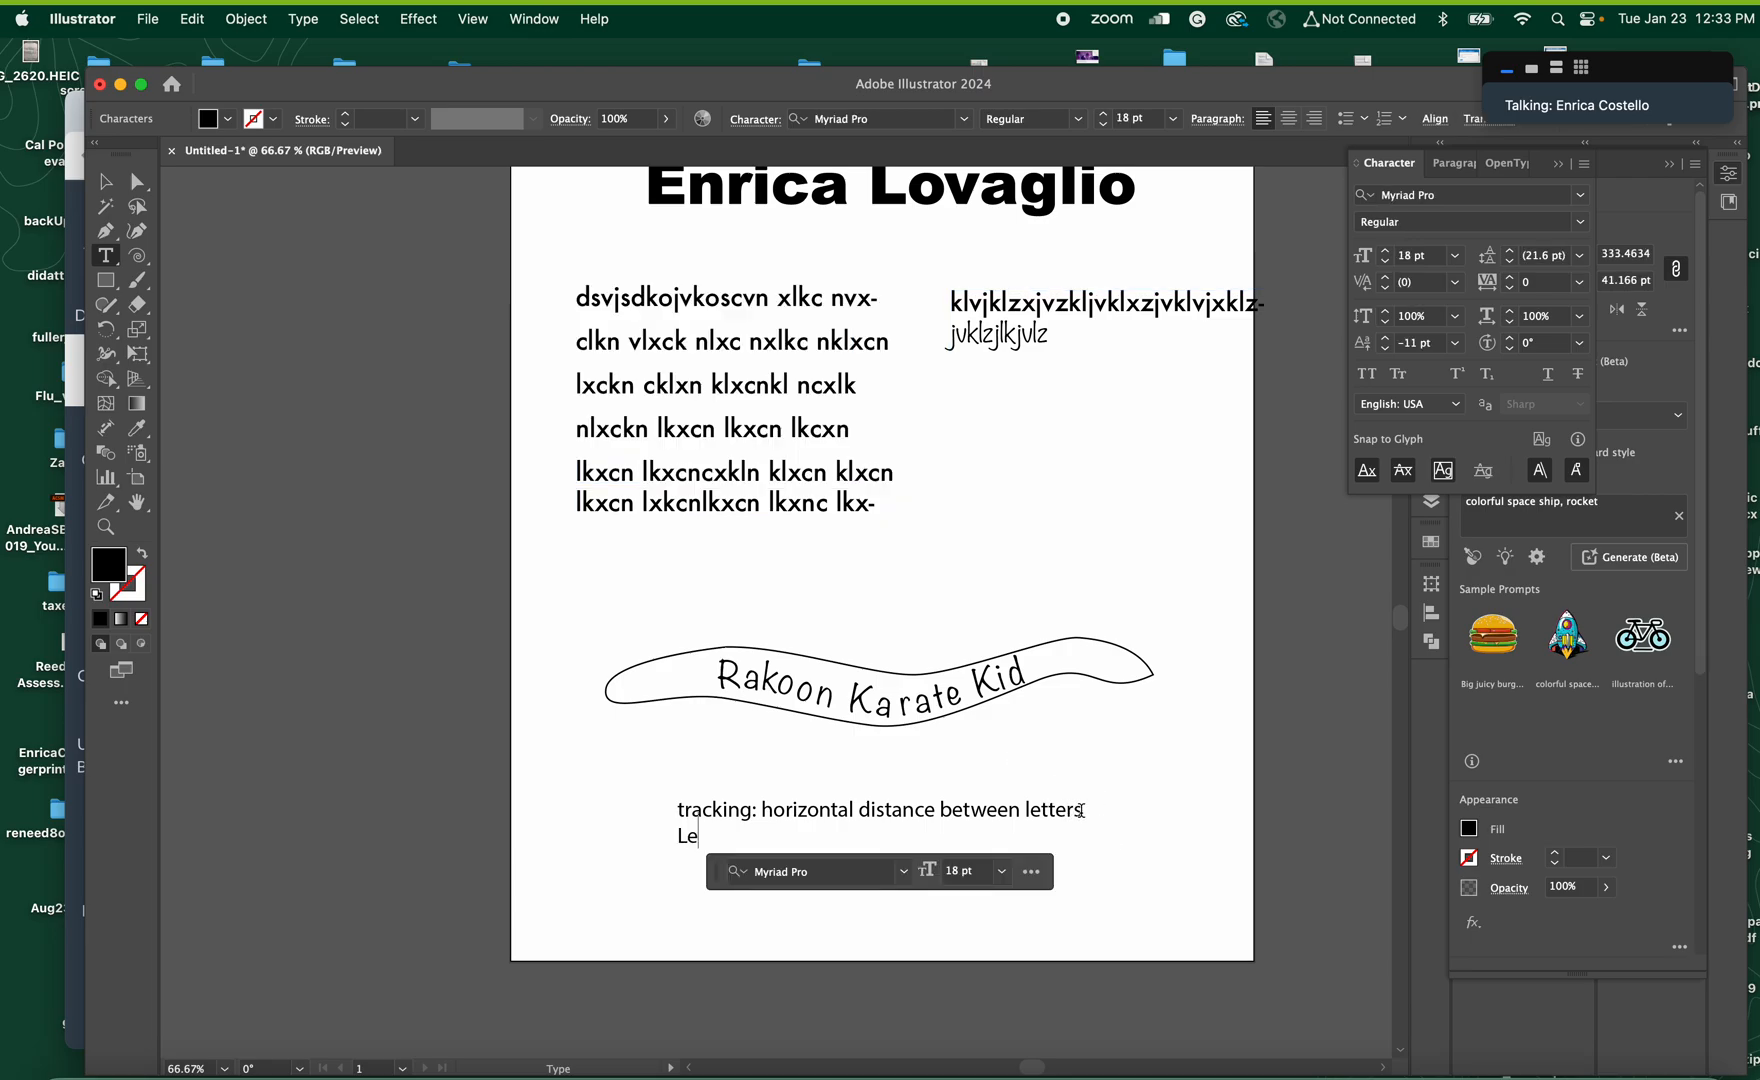
{"action": "type", "text": "ading:"}
{"action": "type", "text": " vertical li"}
{"action": "type", "text": "me"}
{"action": "key", "text": "BackSpace"}
{"action": "key", "text": "BackSpace"}
{"action": "key", "text": "BackSpace"}
{"action": "type", "text": "sp"}
{"action": "key", "text": "BackSpace"}
{"action": "key", "text": "BackSpace"}
{"action": "key", "text": "BackSpace"}
{"action": "type", "text": "dist"}
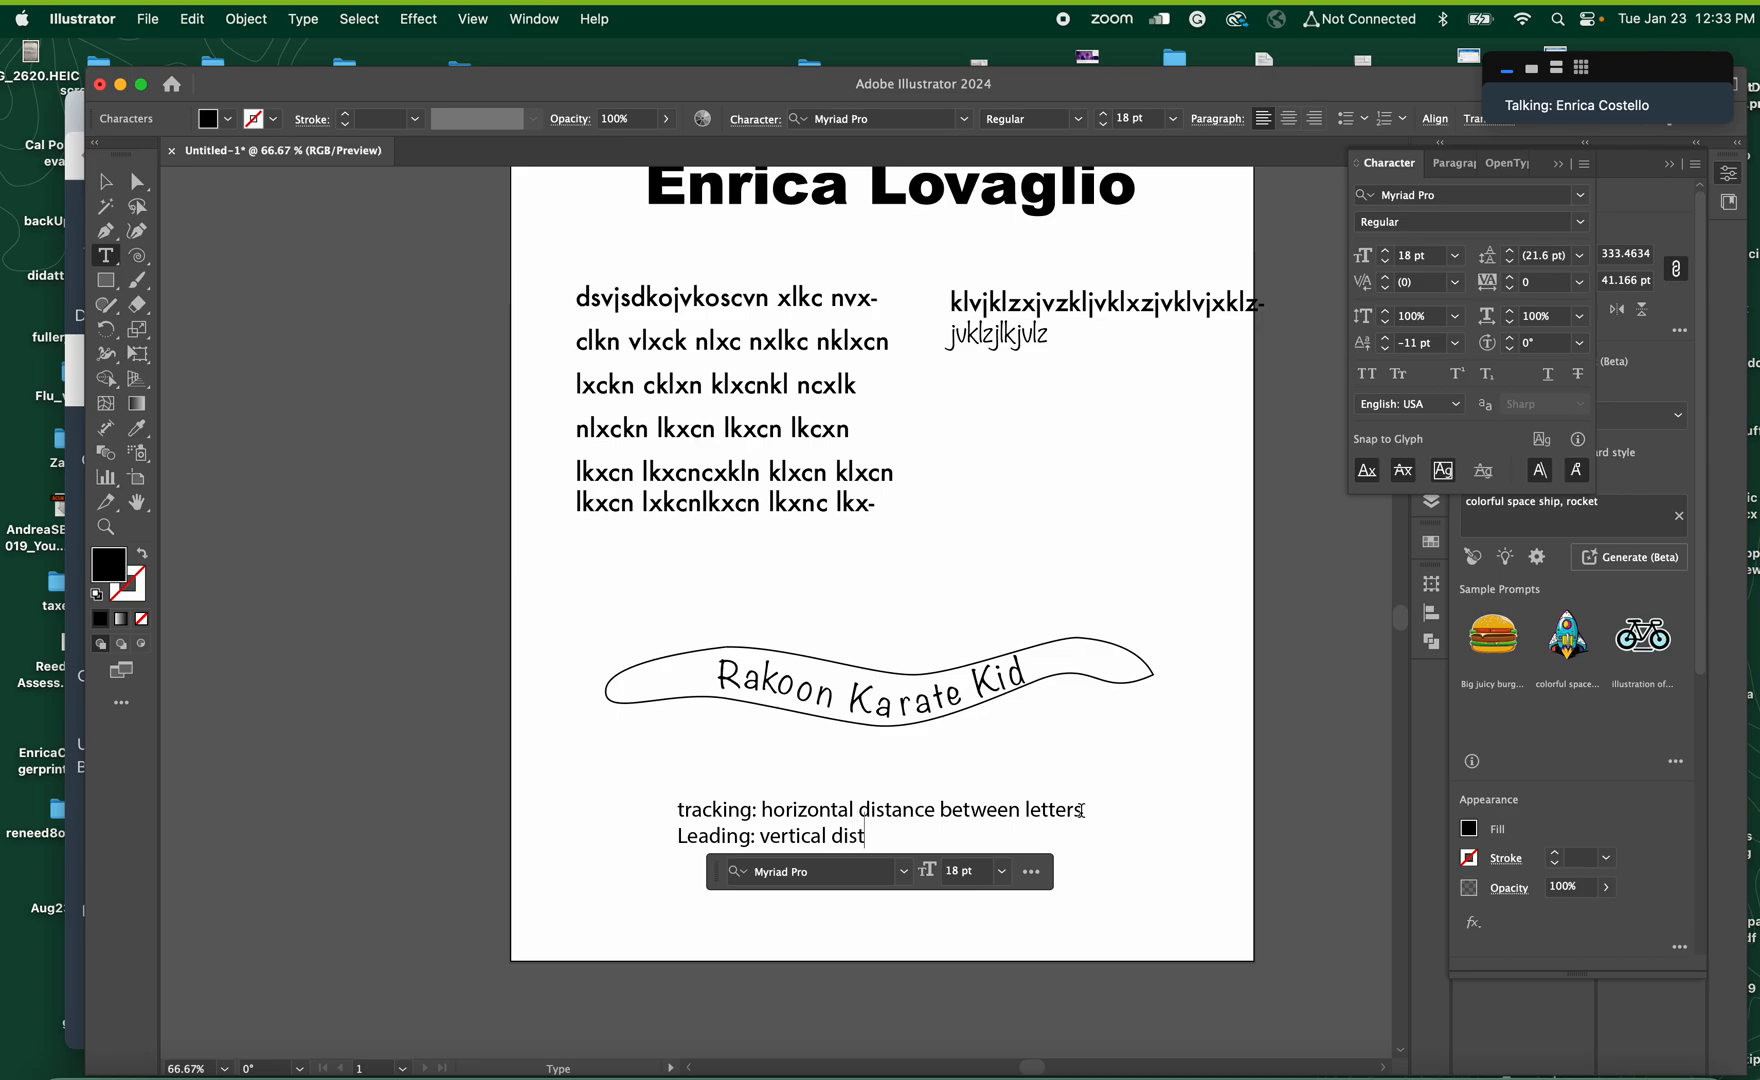
{"action": "type", "text": "ance between lines of text"}
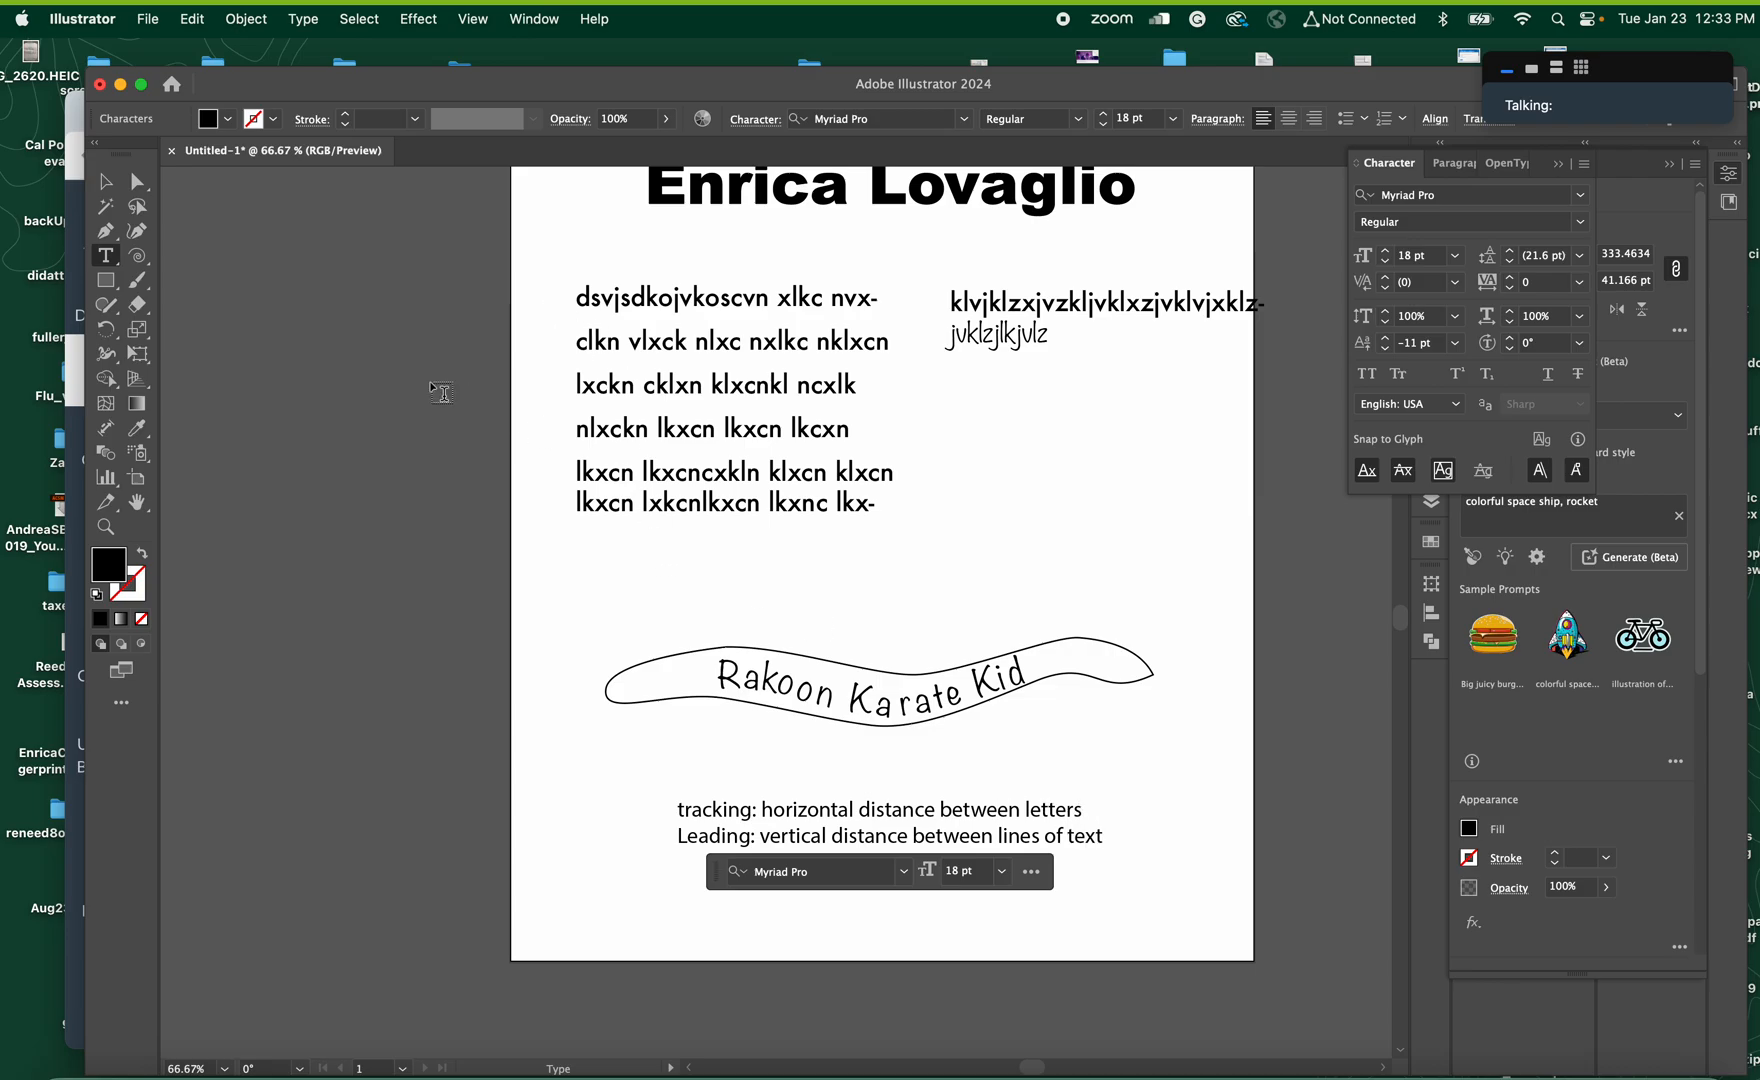
{"action": "left_click", "coordinate": [108, 181]}
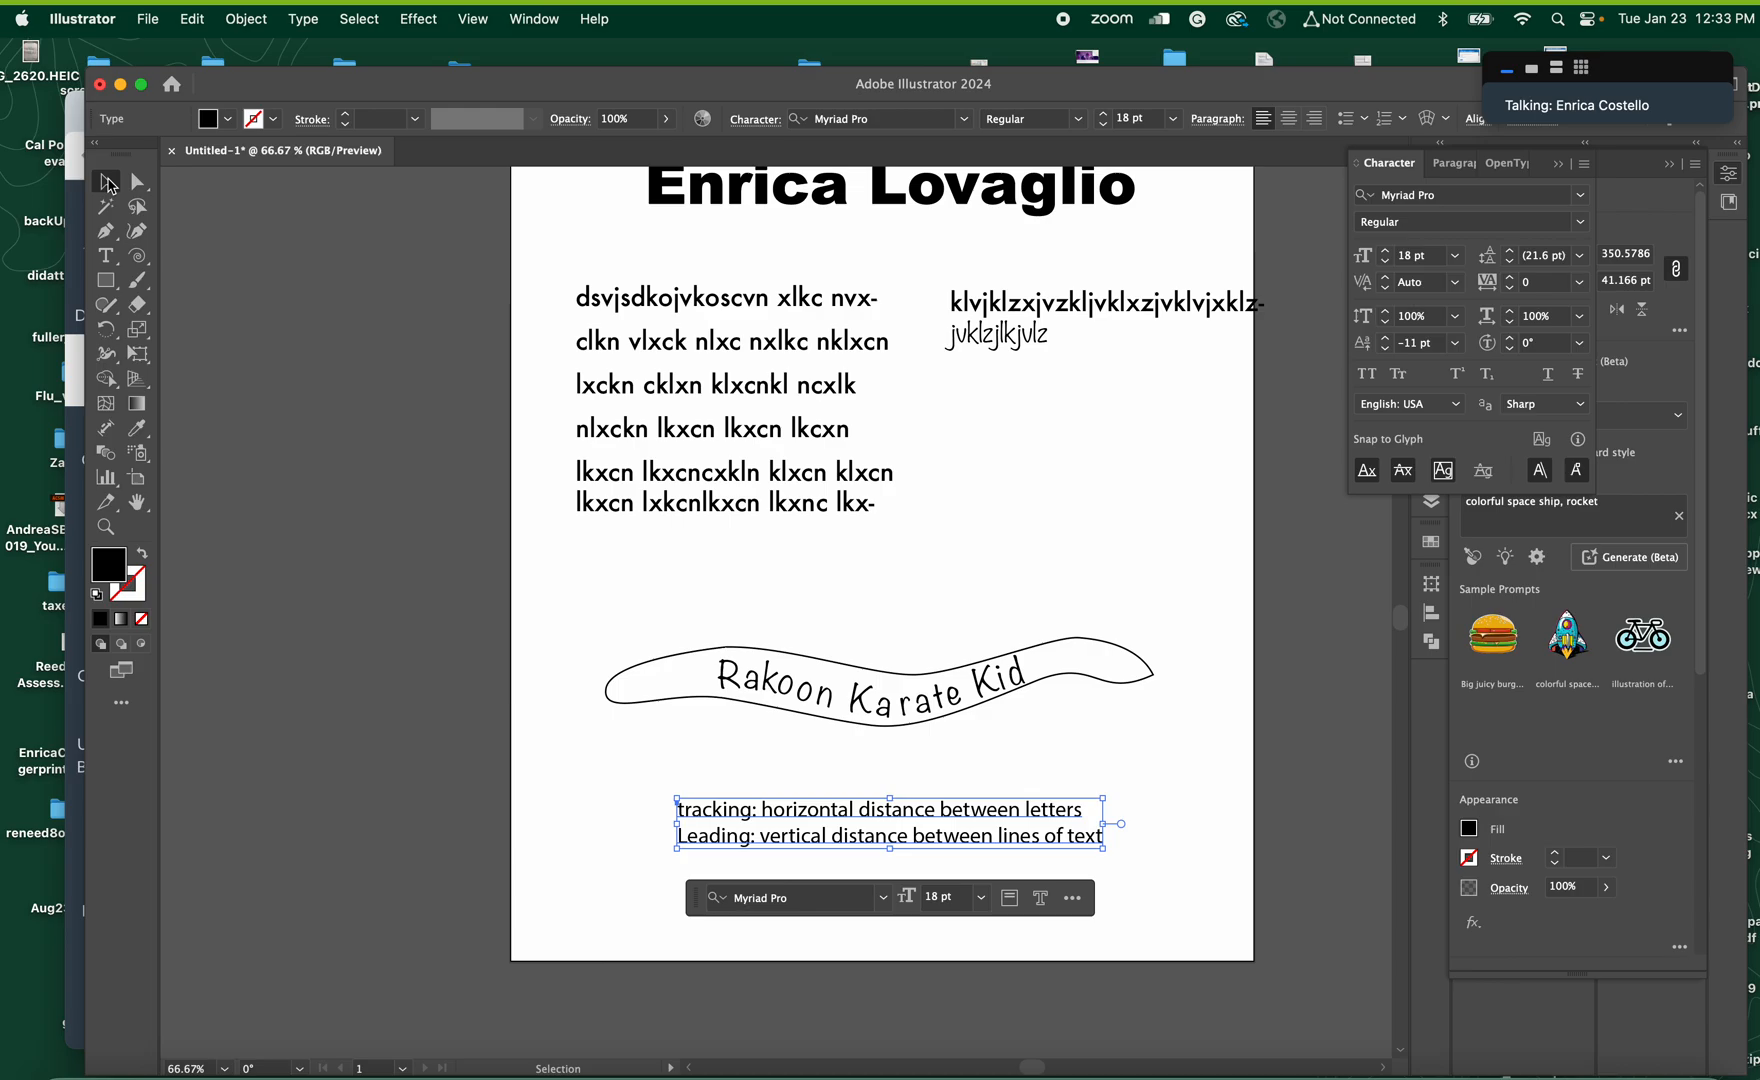
Place the text cursor between the "R" and "a" of "Rakoon" in the banner and widen their kerning to 460
{"action": "double_click", "coordinate": [746, 690]}
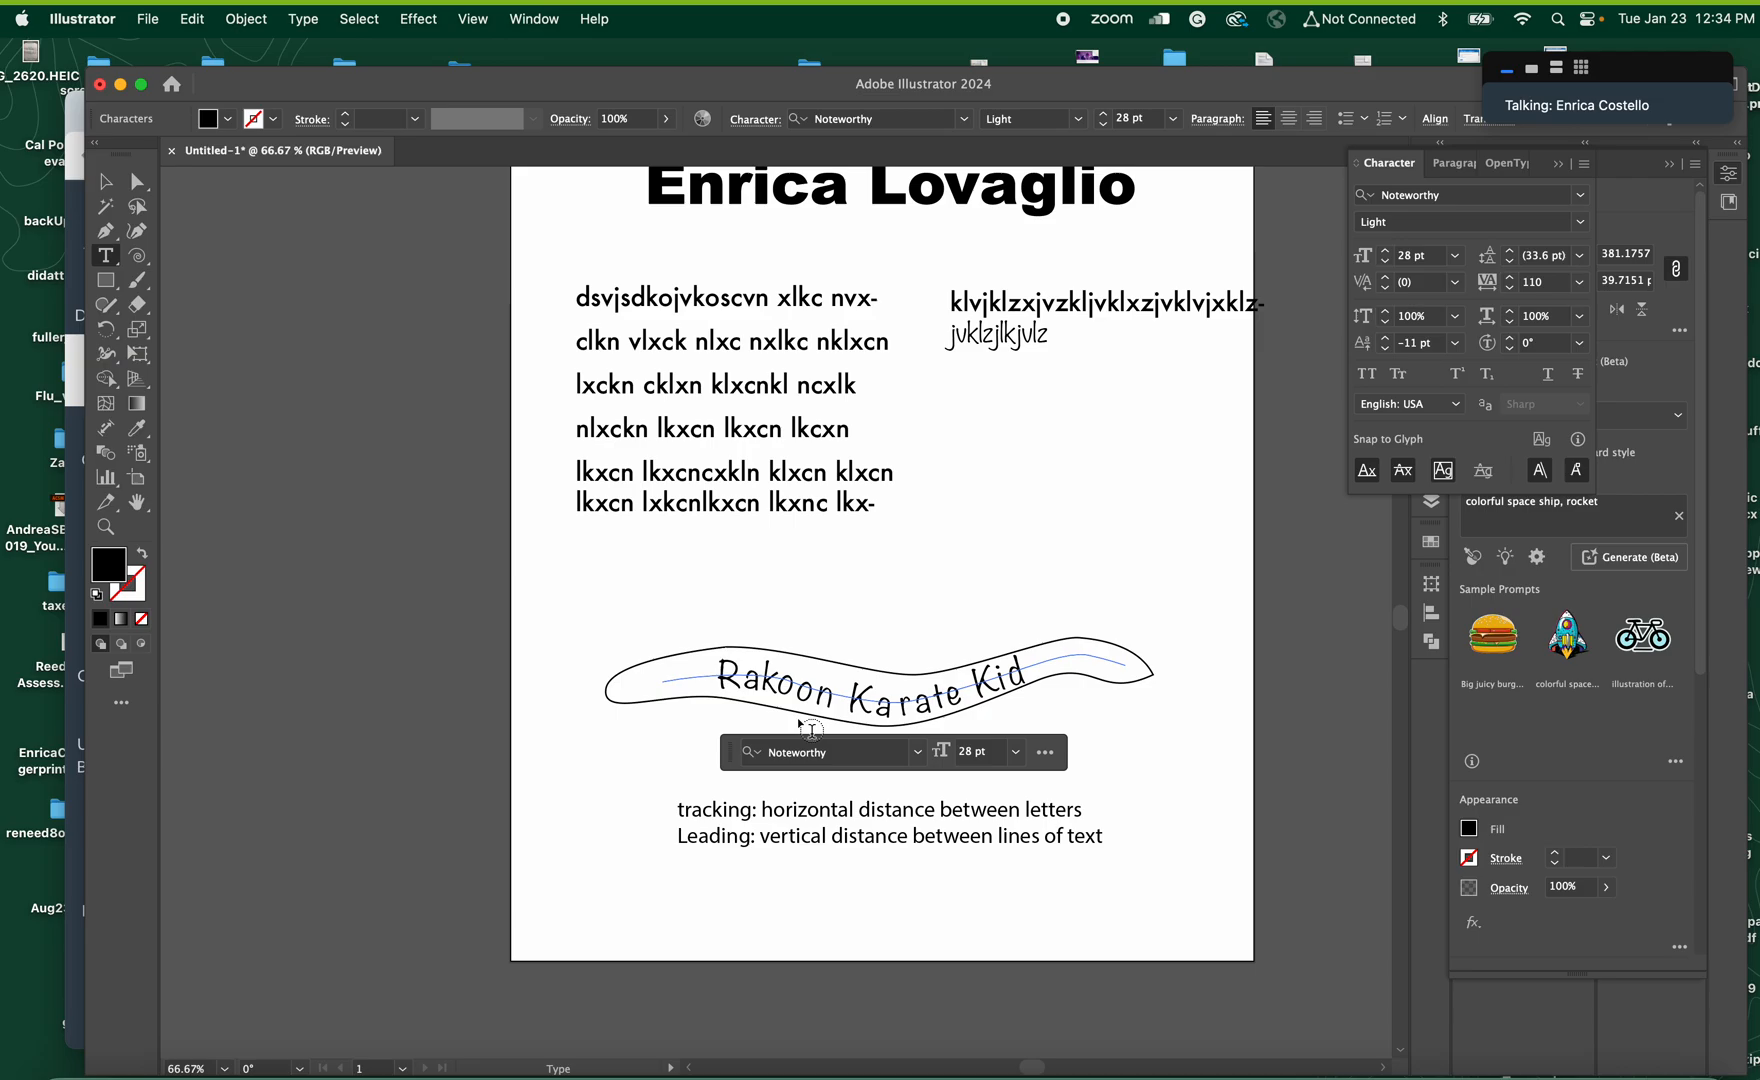
{"action": "key", "text": "alt"}
{"action": "key", "text": "alt+Right"}
{"action": "key", "text": "alt+Right"}
{"action": "key", "text": "alt+Right"}
{"action": "key", "text": "alt+Right"}
{"action": "key", "text": "alt+Right"}
{"action": "key", "text": "alt+Right"}
{"action": "key", "text": "alt+Right"}
{"action": "key", "text": "alt+Right"}
{"action": "key", "text": "alt+Right"}
{"action": "key", "text": "alt+Right"}
{"action": "key", "text": "alt+Right"}
{"action": "key", "text": "alt+Right"}
{"action": "key", "text": "alt+Right"}
{"action": "key", "text": "alt+Right"}
{"action": "key", "text": "alt+Right"}
{"action": "key", "text": "alt+Right"}
{"action": "key", "text": "alt+Right"}
{"action": "key", "text": "alt+Right"}
{"action": "key", "text": "alt+Right"}
{"action": "key", "text": "alt+Right"}
{"action": "key", "text": "alt+Right"}
{"action": "key", "text": "alt+Right"}
{"action": "key", "text": "alt+Right"}
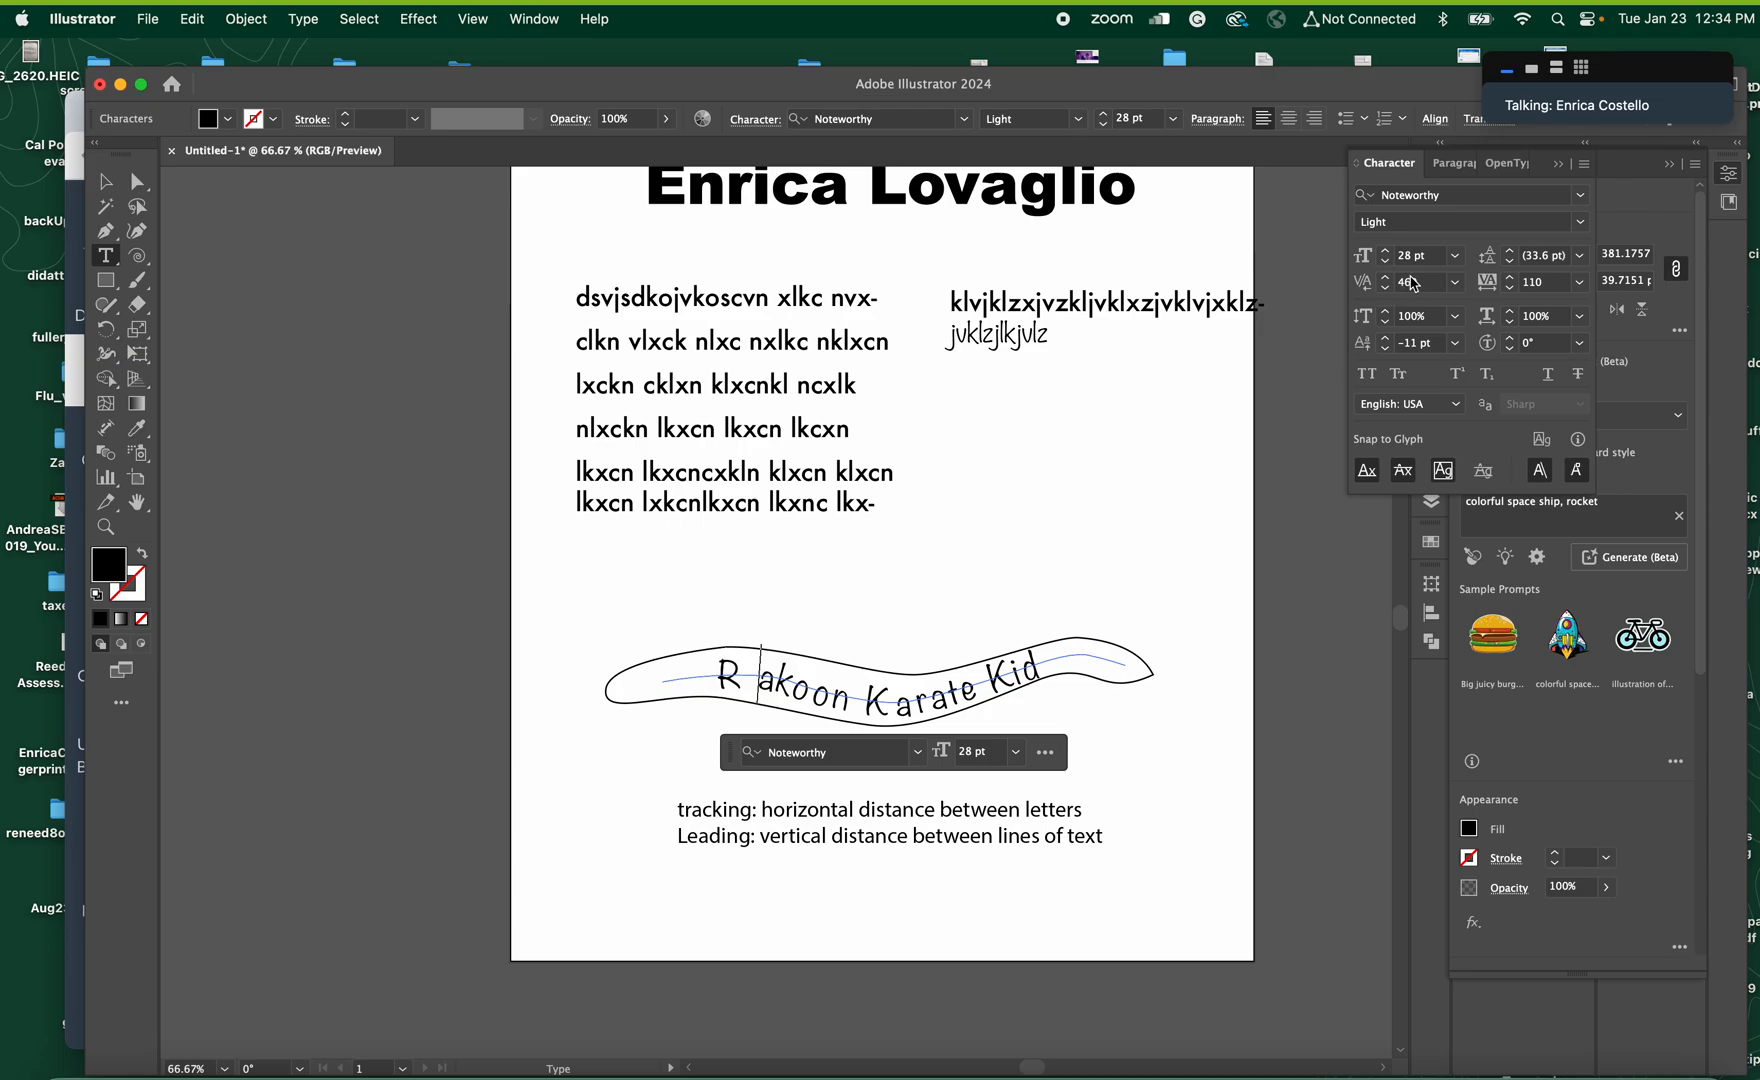
Set the kerning between the "R" and "a" of the banner text to 0
{"action": "left_click", "coordinate": [1412, 284]}
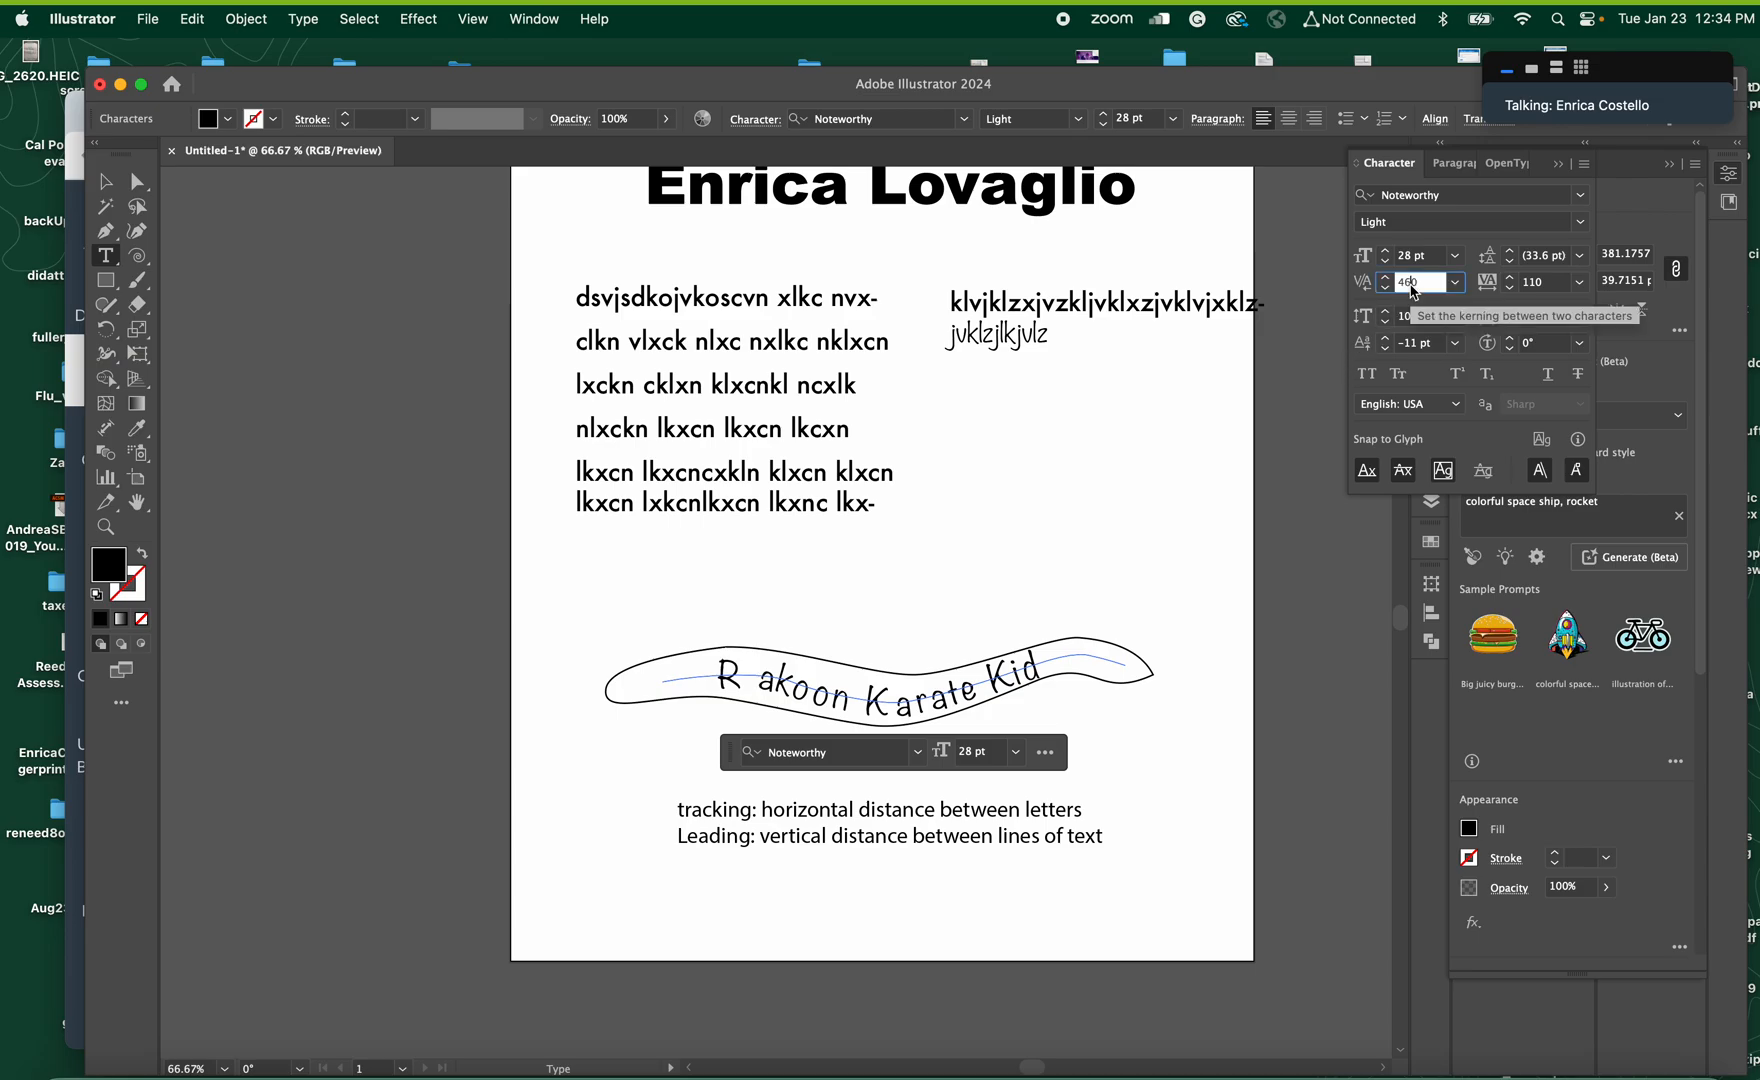
{"action": "type", "text": "0"}
{"action": "key", "text": "Return"}
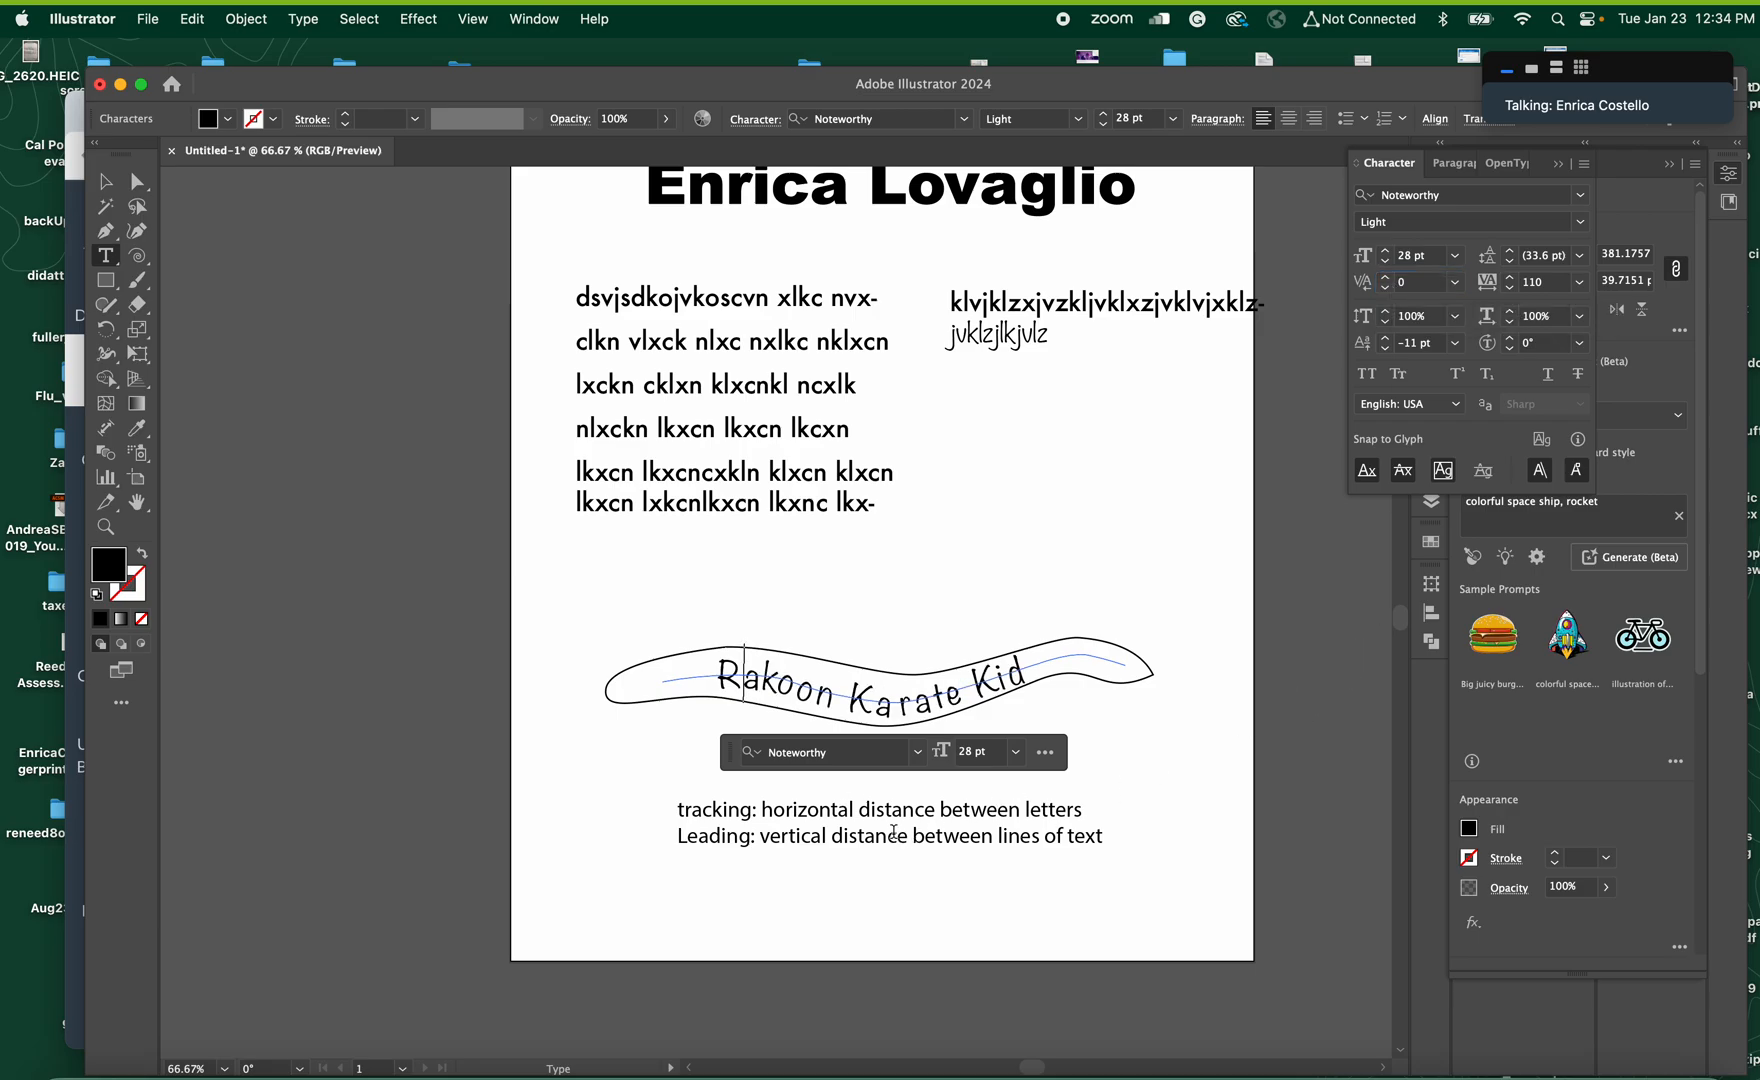
Insert a line reading "kerning: horizontal distance between pairs of letters" between the tracking and leading definitions and finish editing
{"action": "left_click", "coordinate": [1080, 810]}
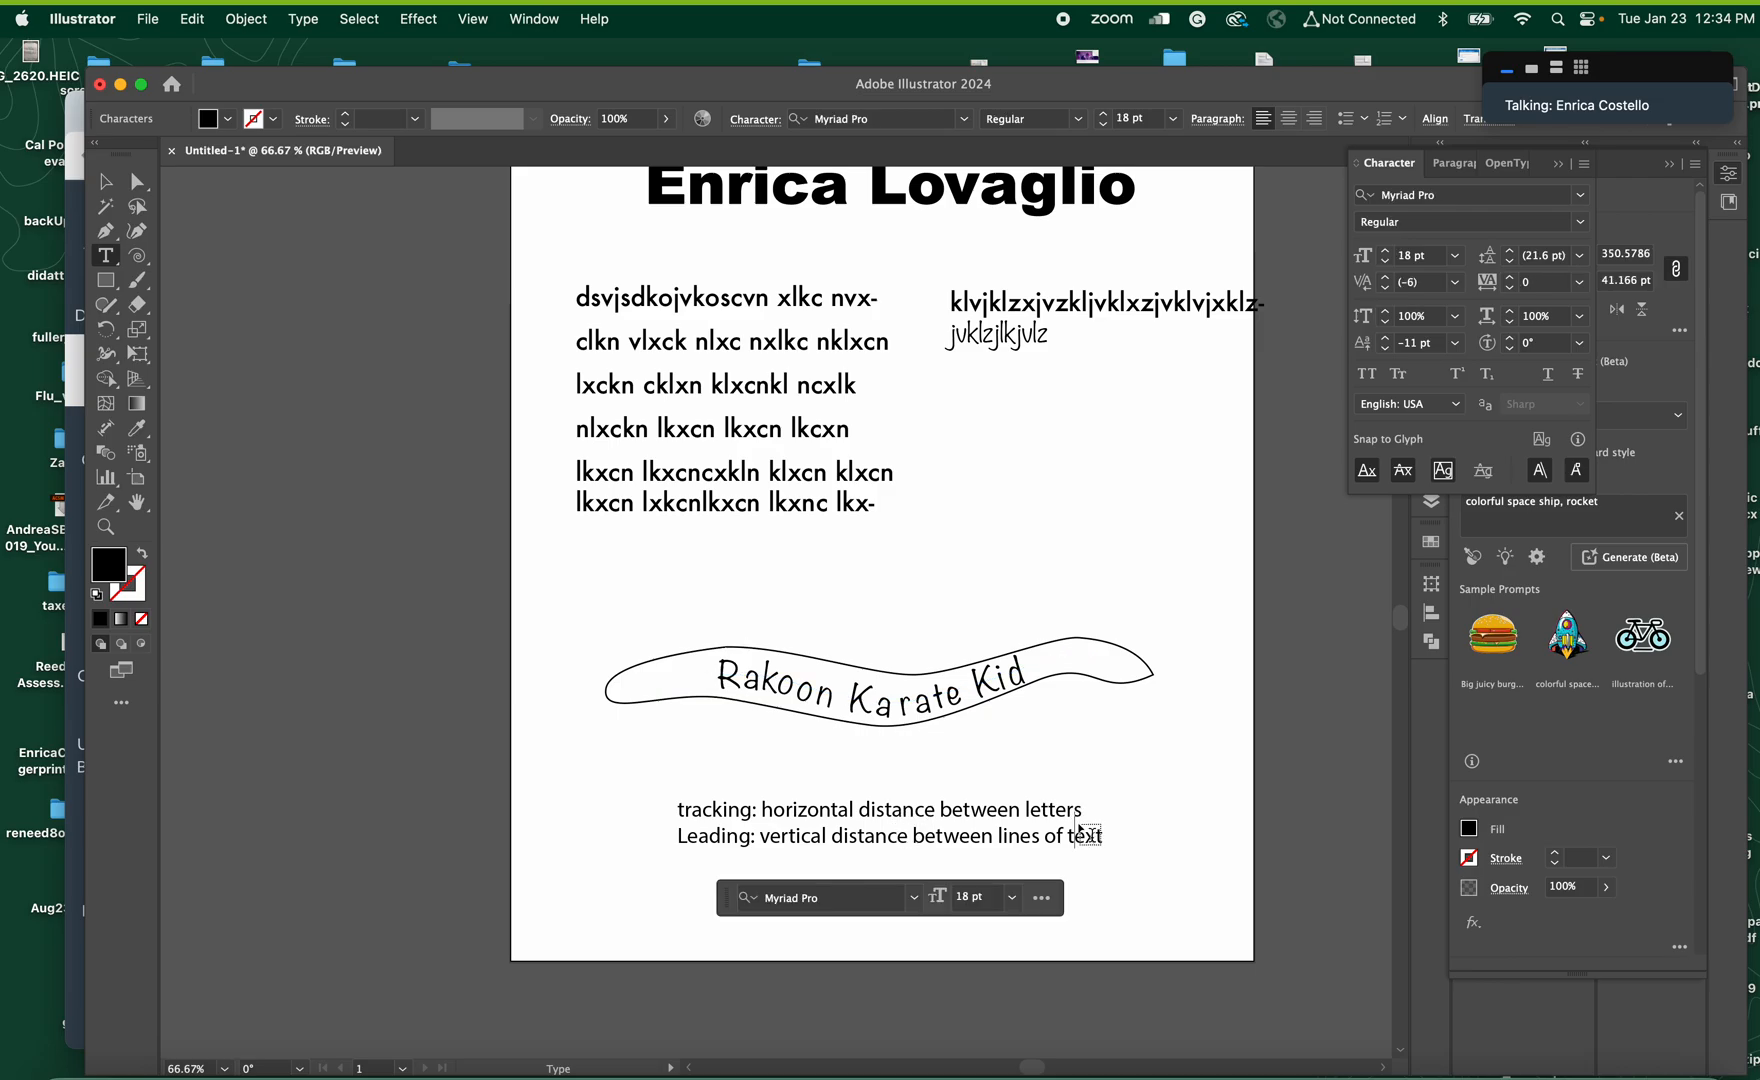
{"action": "key", "text": "Return"}
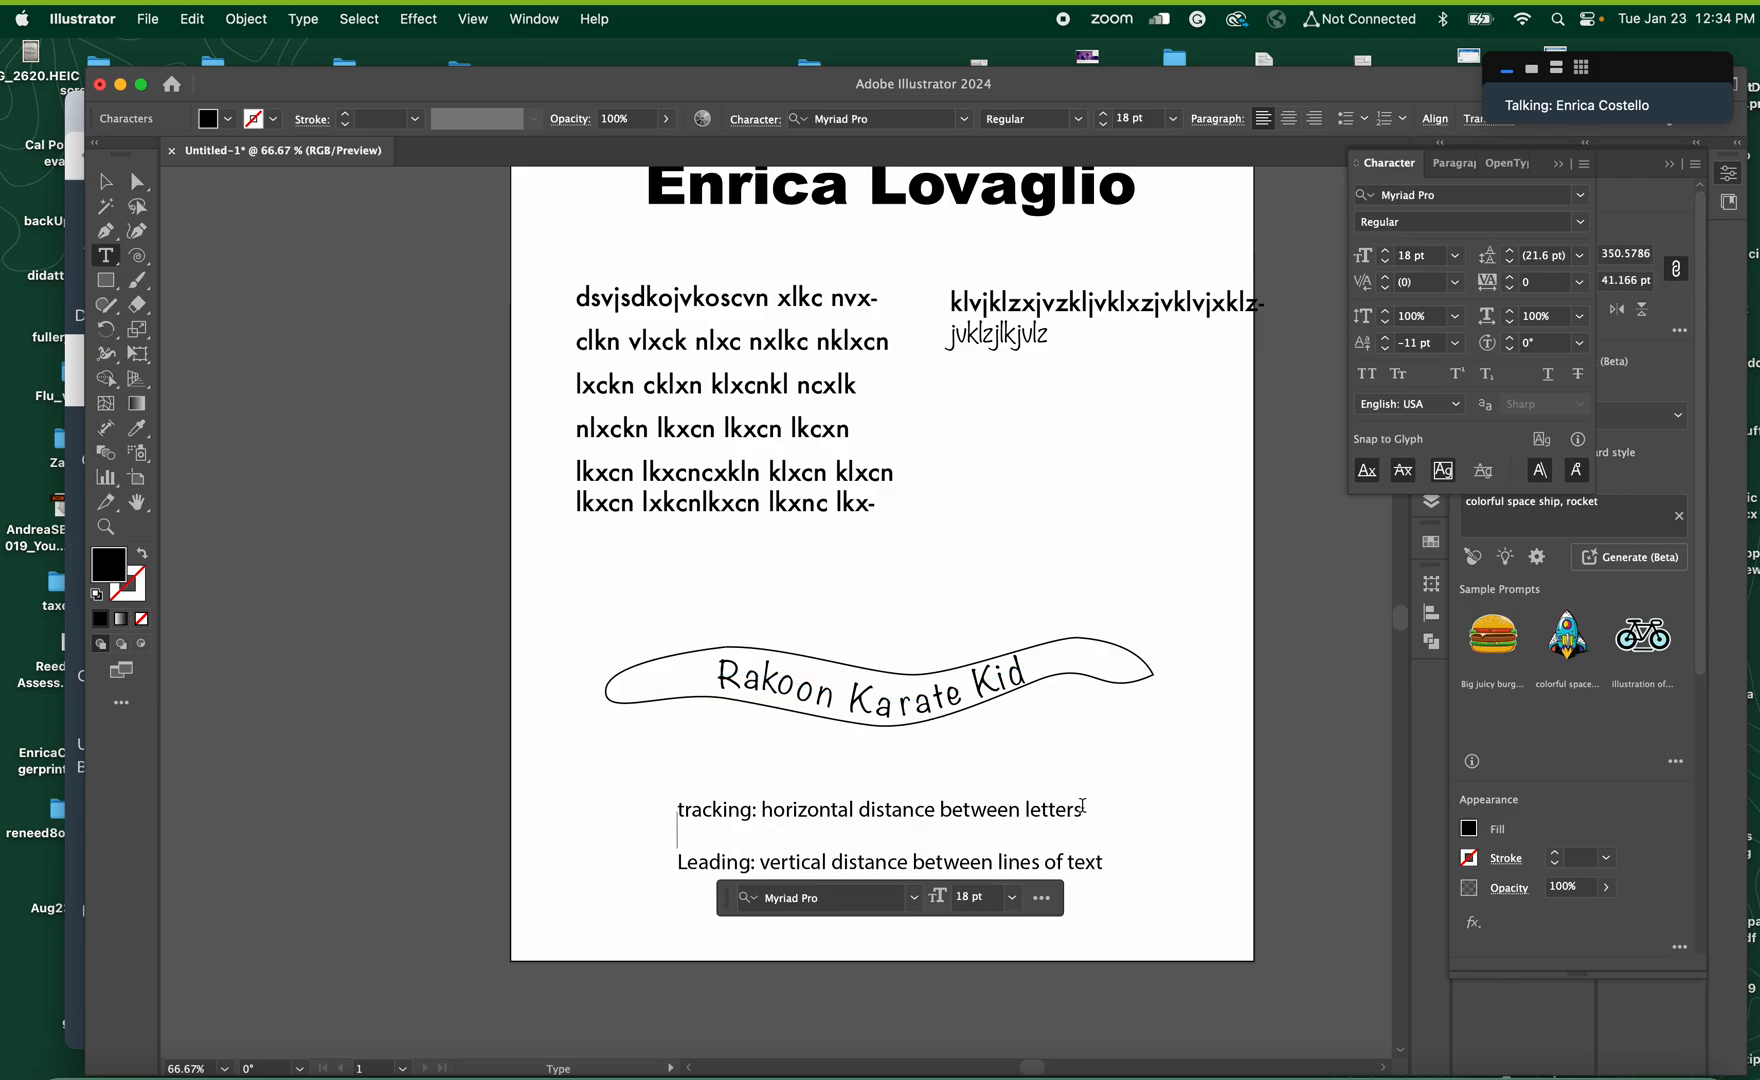
{"action": "type", "text": "kerning: horizontal distance betwee n"}
{"action": "key", "text": "BackSpace"}
{"action": "key", "text": "BackSpace"}
{"action": "type", "text": "n pairs of"}
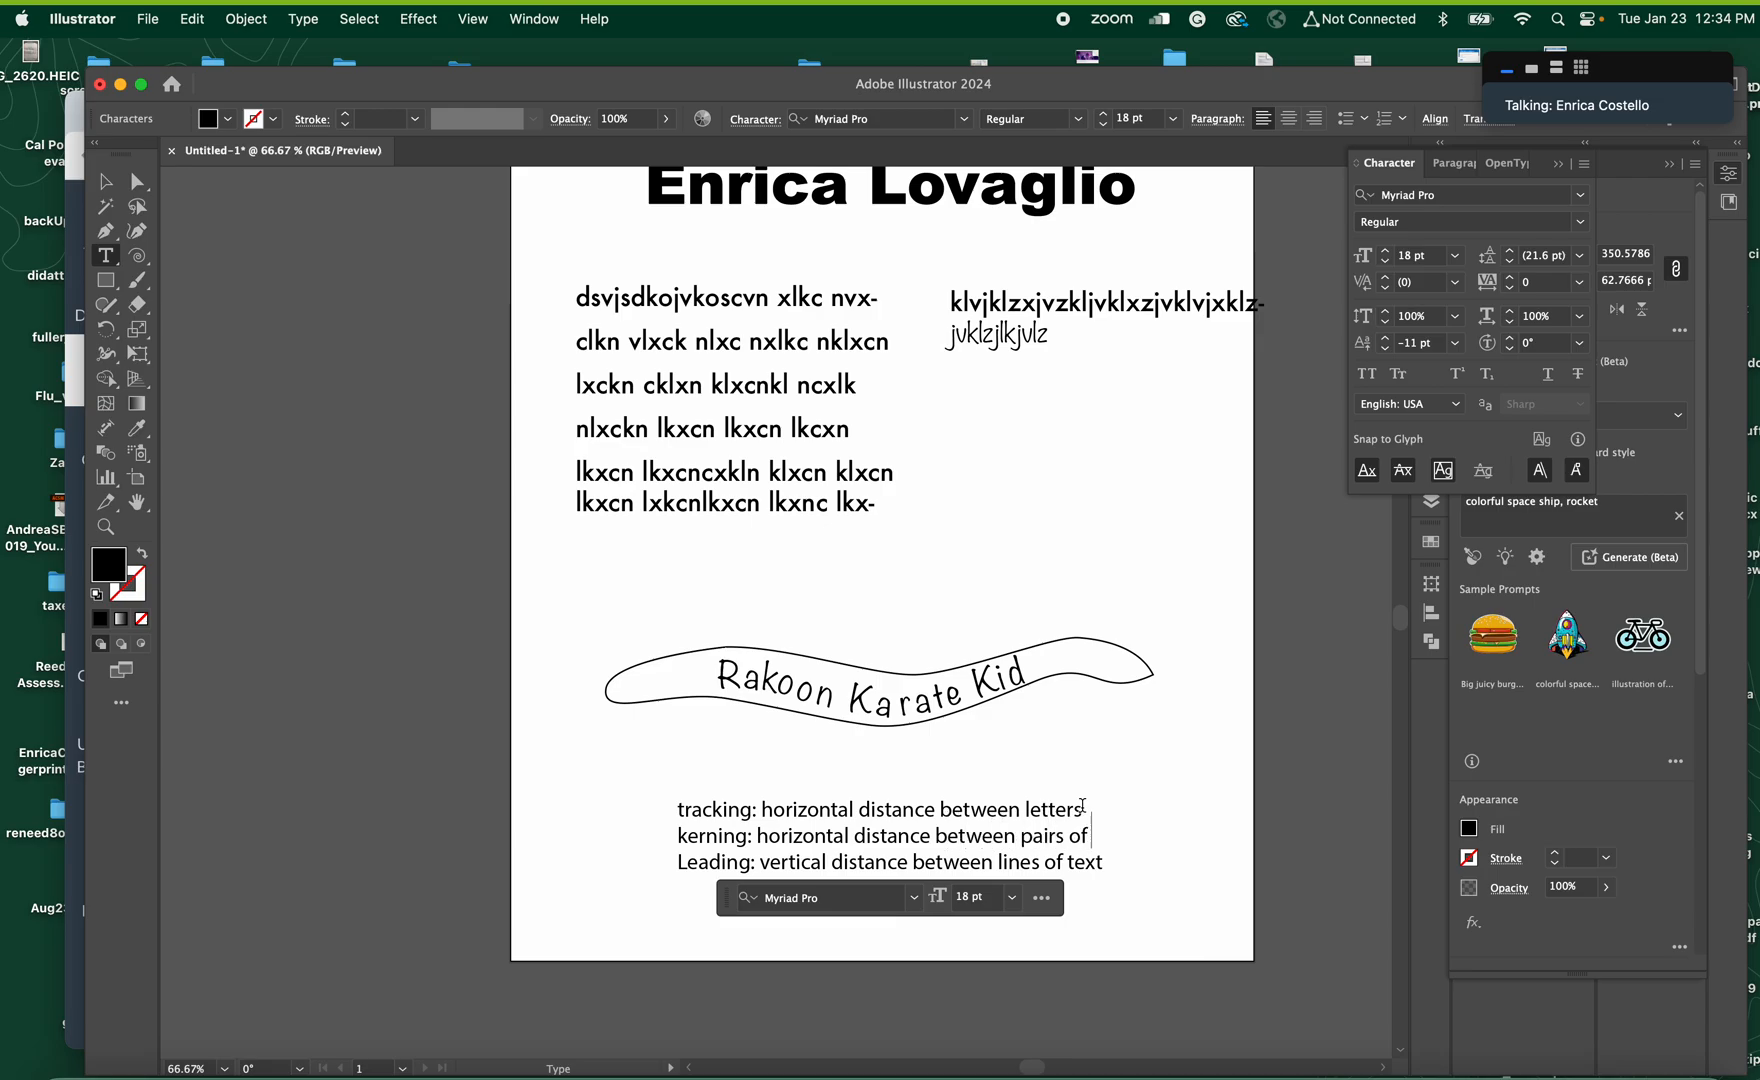
{"action": "type", "text": " letters"}
{"action": "left_click", "coordinate": [107, 180]}
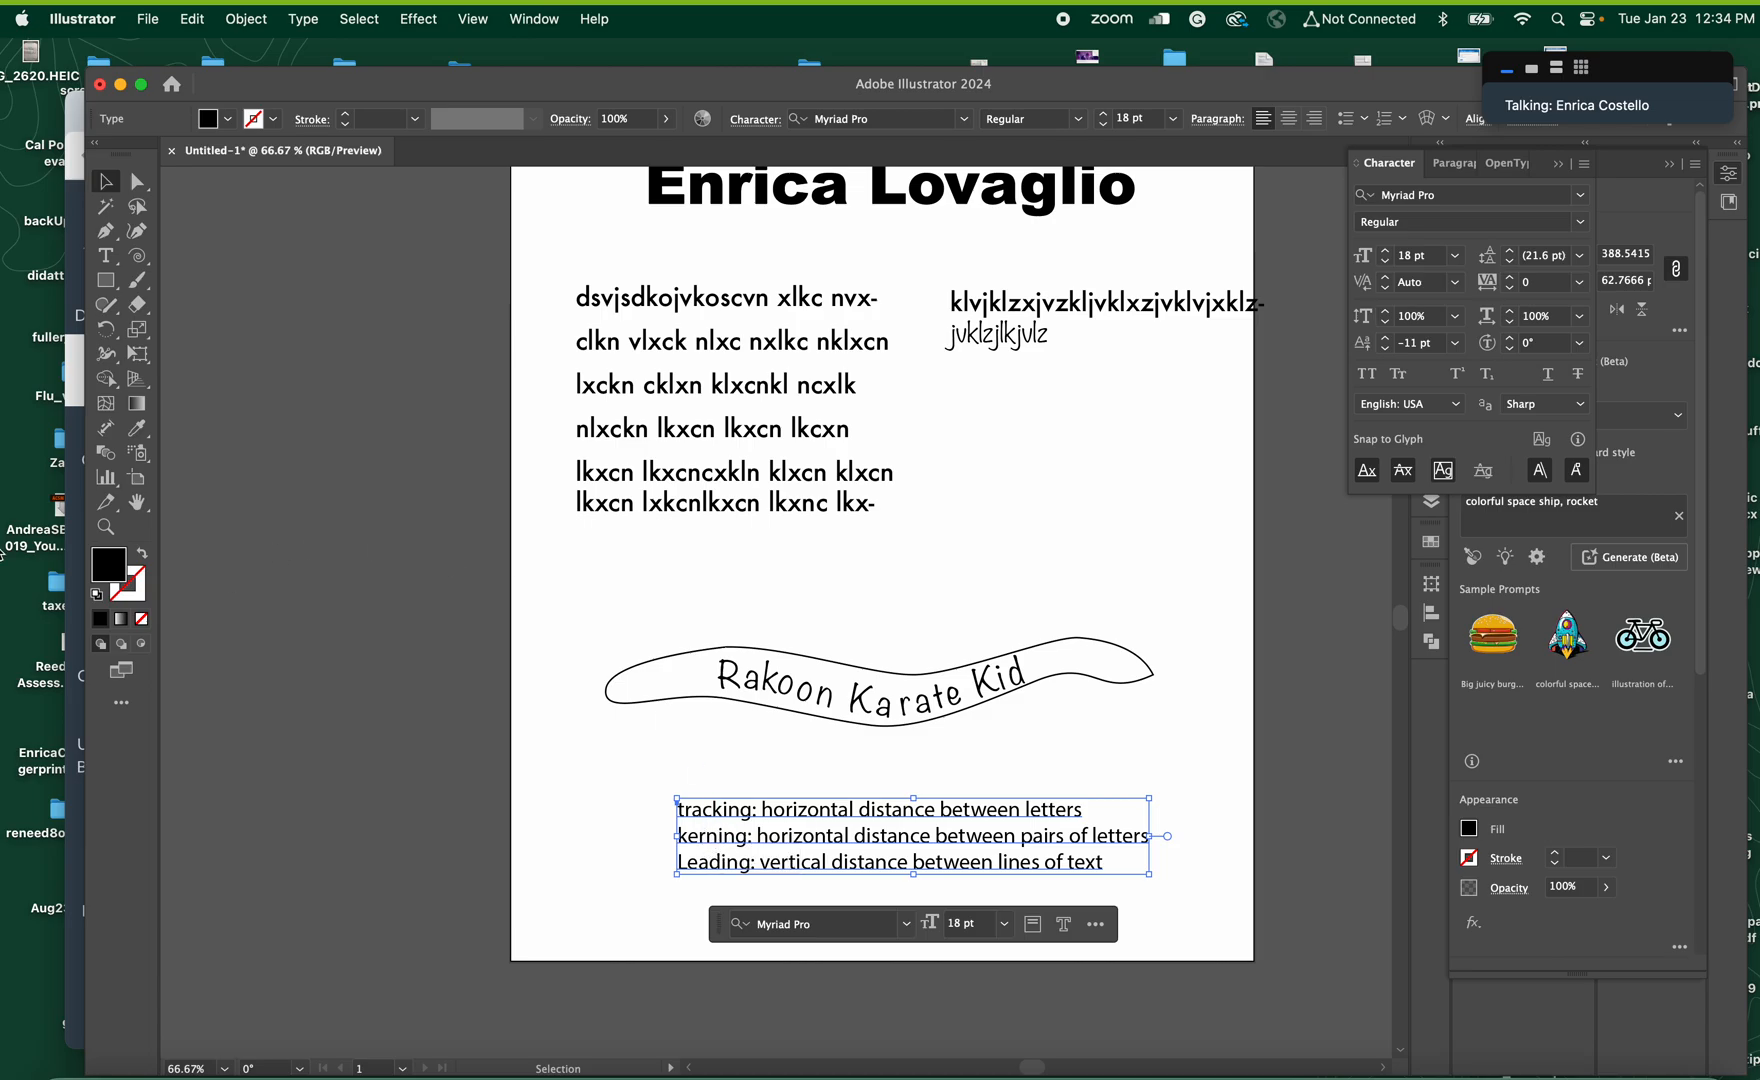
Examine the banner text's path and brackets up close, and return to a view of the whole artboard
{"action": "left_click", "coordinate": [105, 525]}
{"action": "left_click_drag", "start_coordinate": [1005, 695], "coordinate": [1243, 766]}
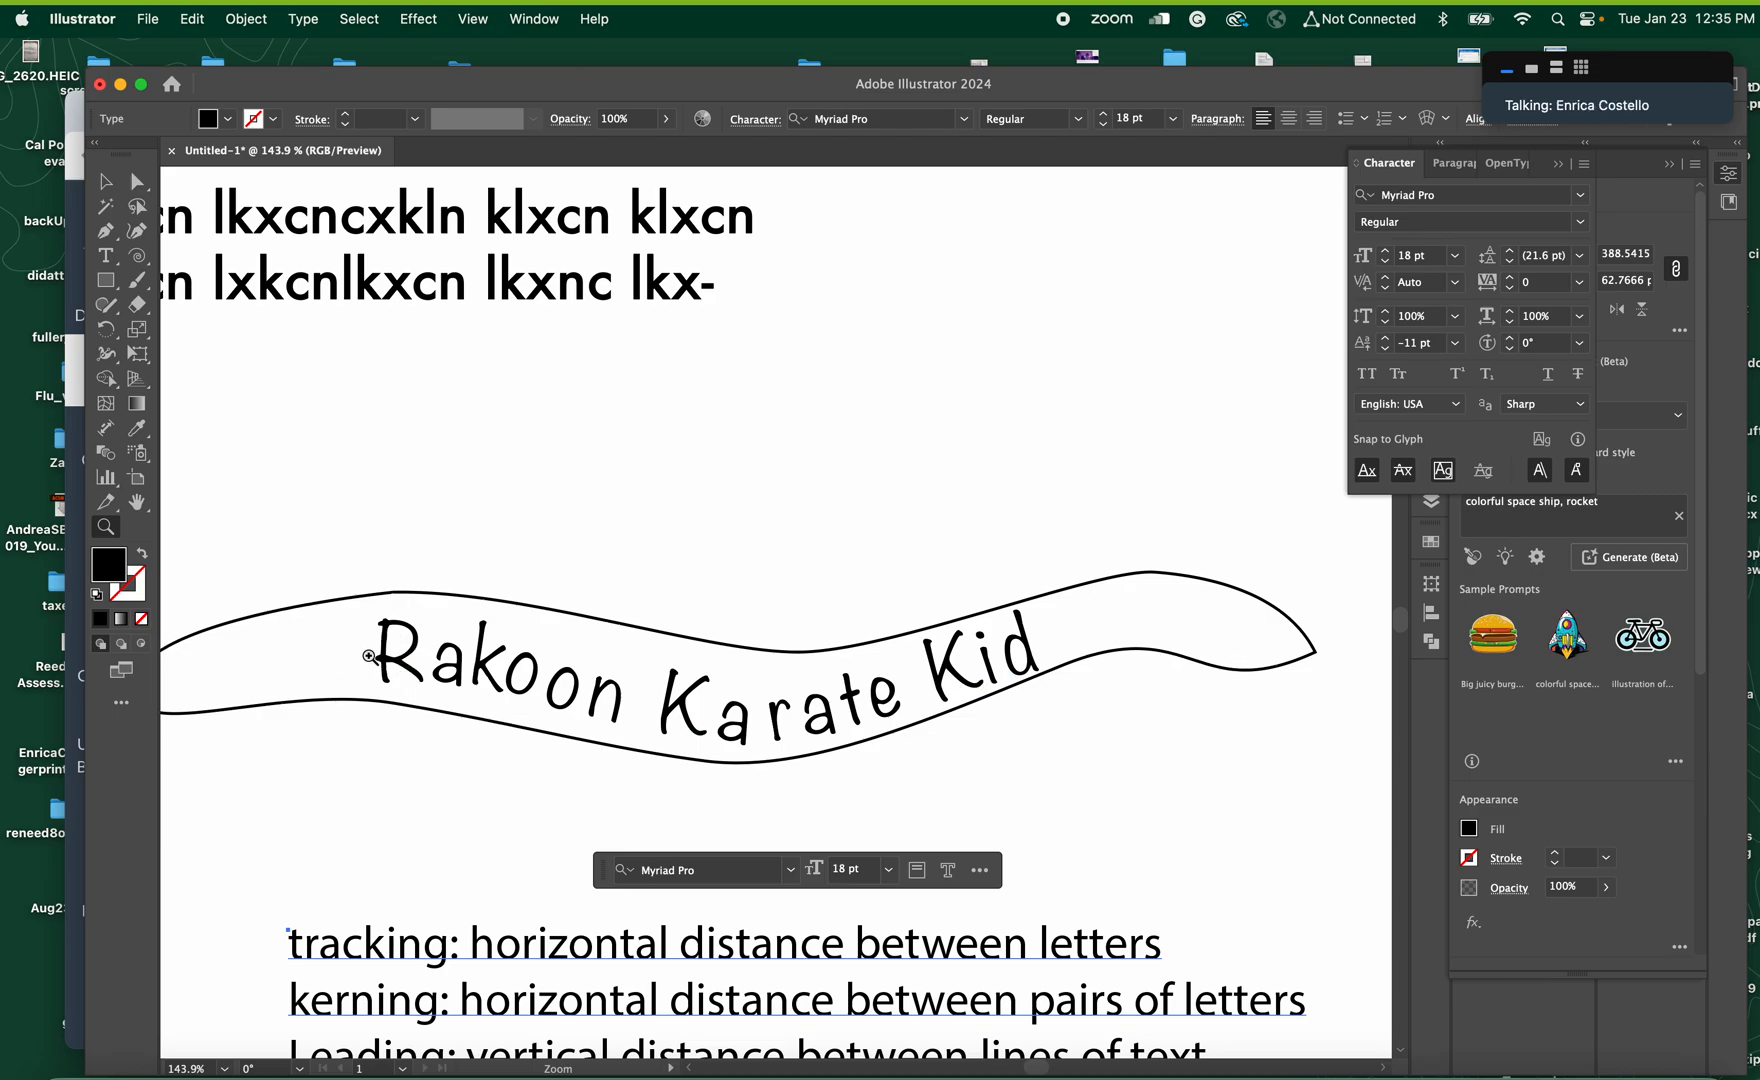
{"action": "left_click", "coordinate": [104, 181]}
{"action": "left_click", "coordinate": [567, 690]}
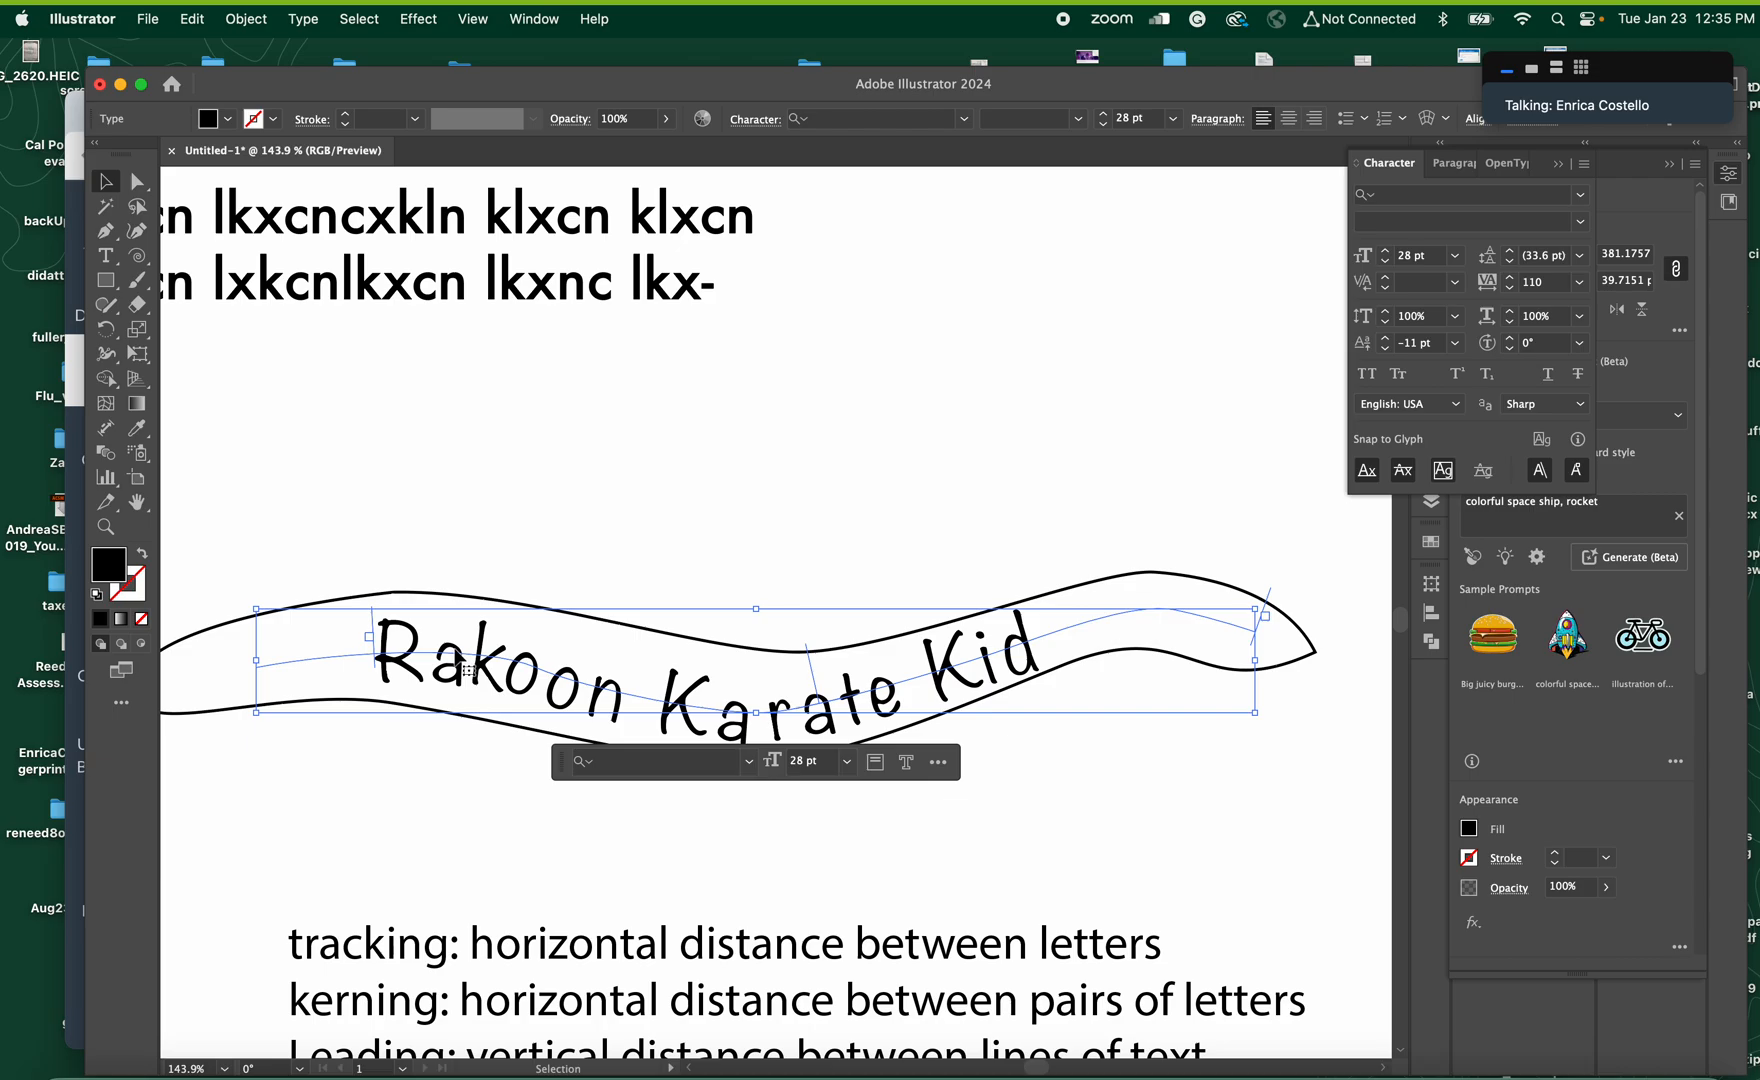
{"action": "key", "text": "a"}
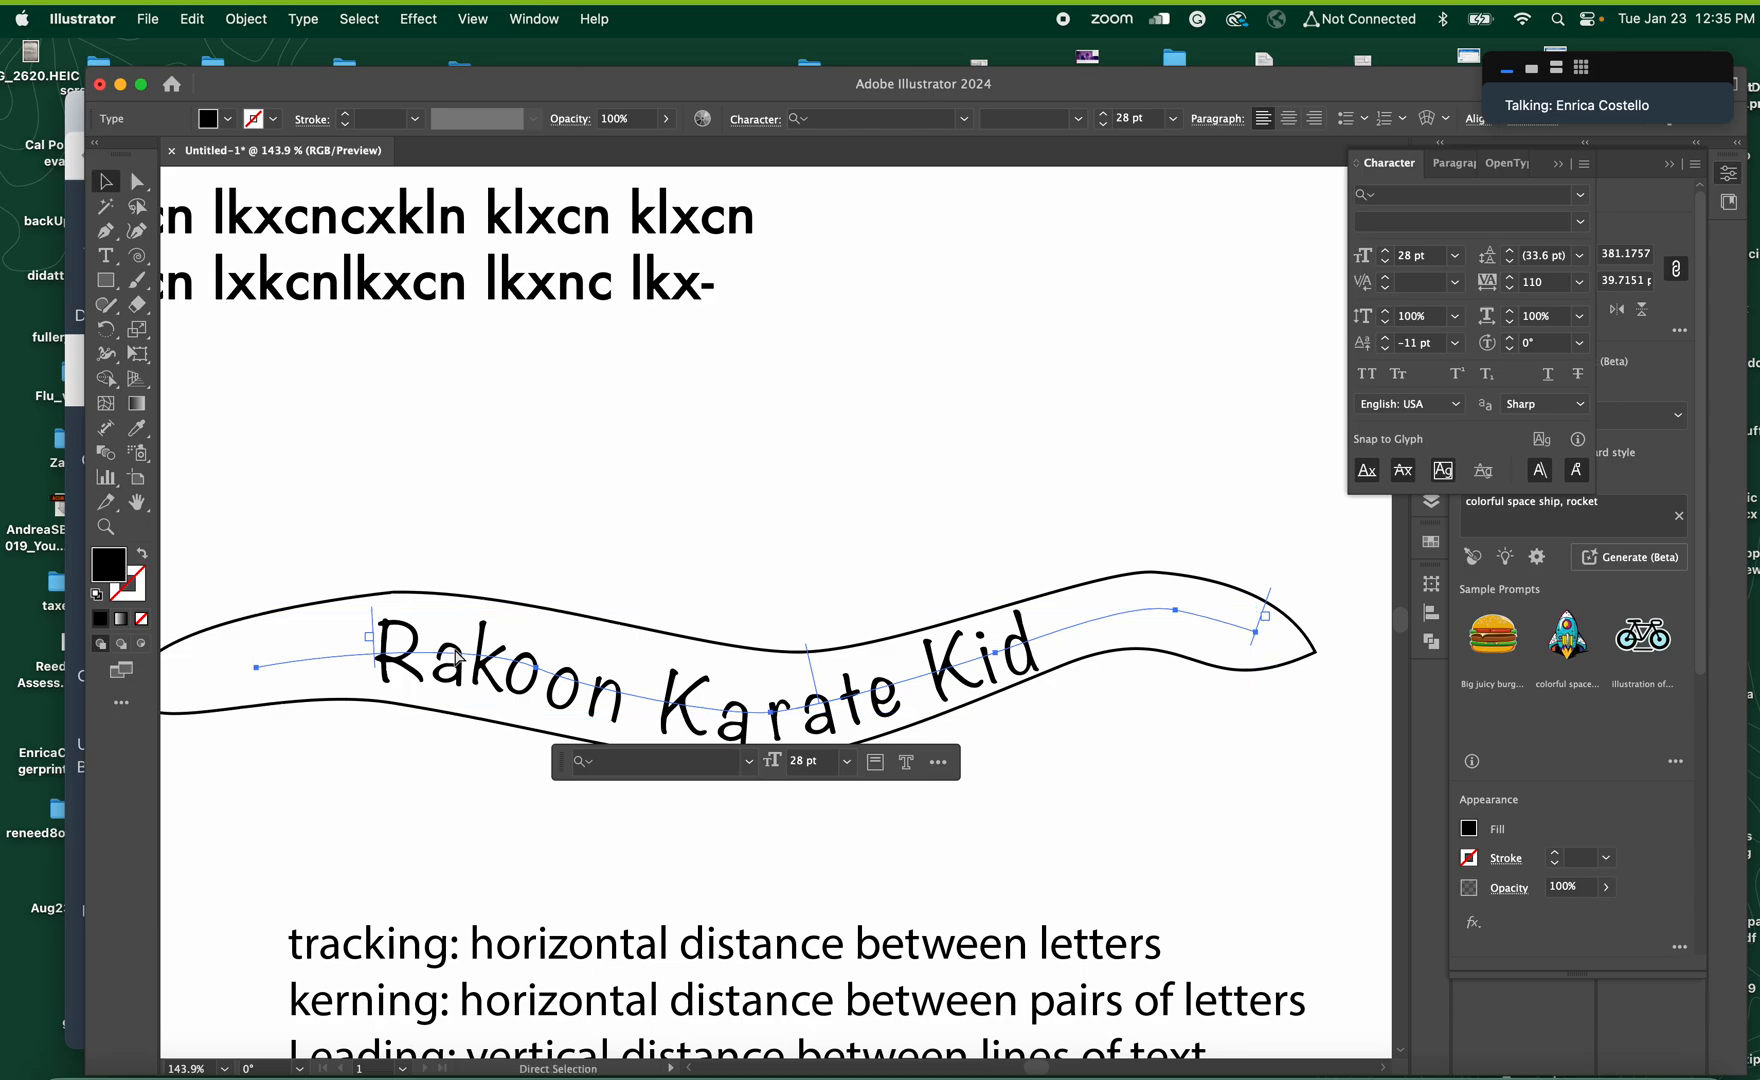
{"action": "key", "text": "super+0"}
{"action": "key", "text": "v"}
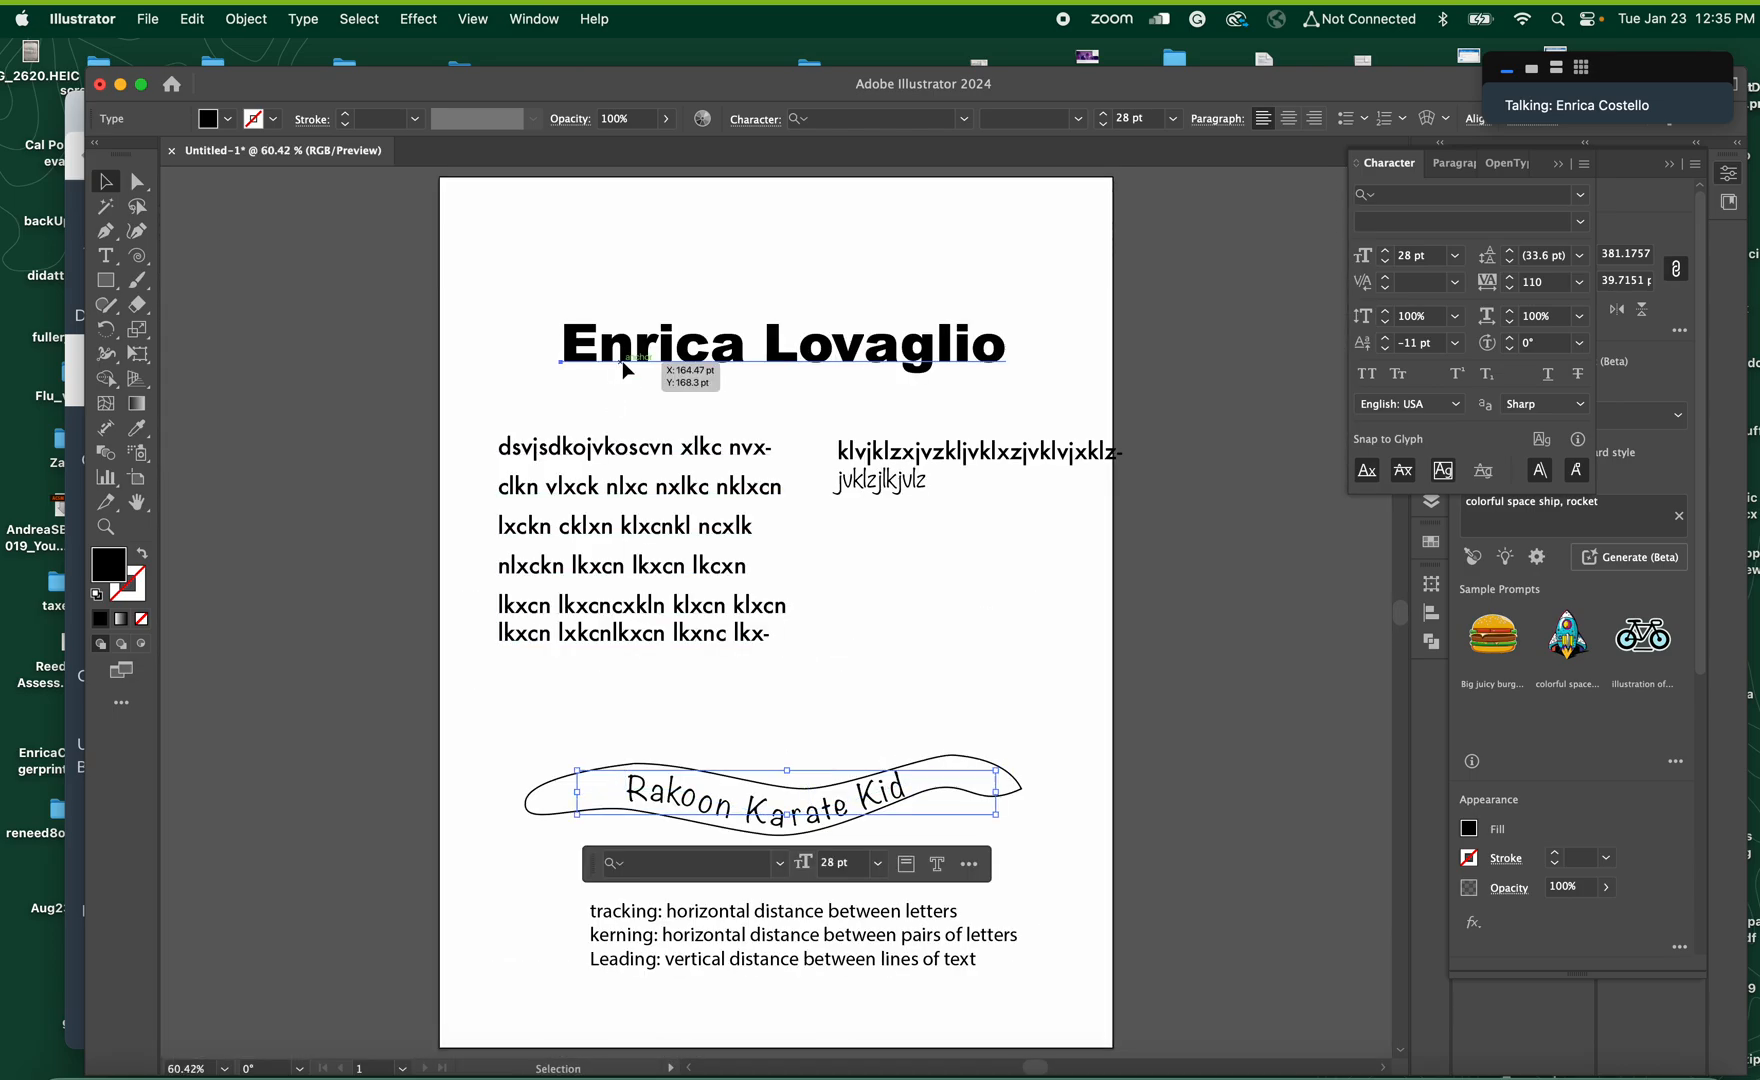
Move the name heading up near the page's upper edge and place a duplicate of it just below
{"action": "left_click", "coordinate": [650, 364]}
{"action": "left_click_drag", "start_coordinate": [663, 328], "coordinate": [663, 228]}
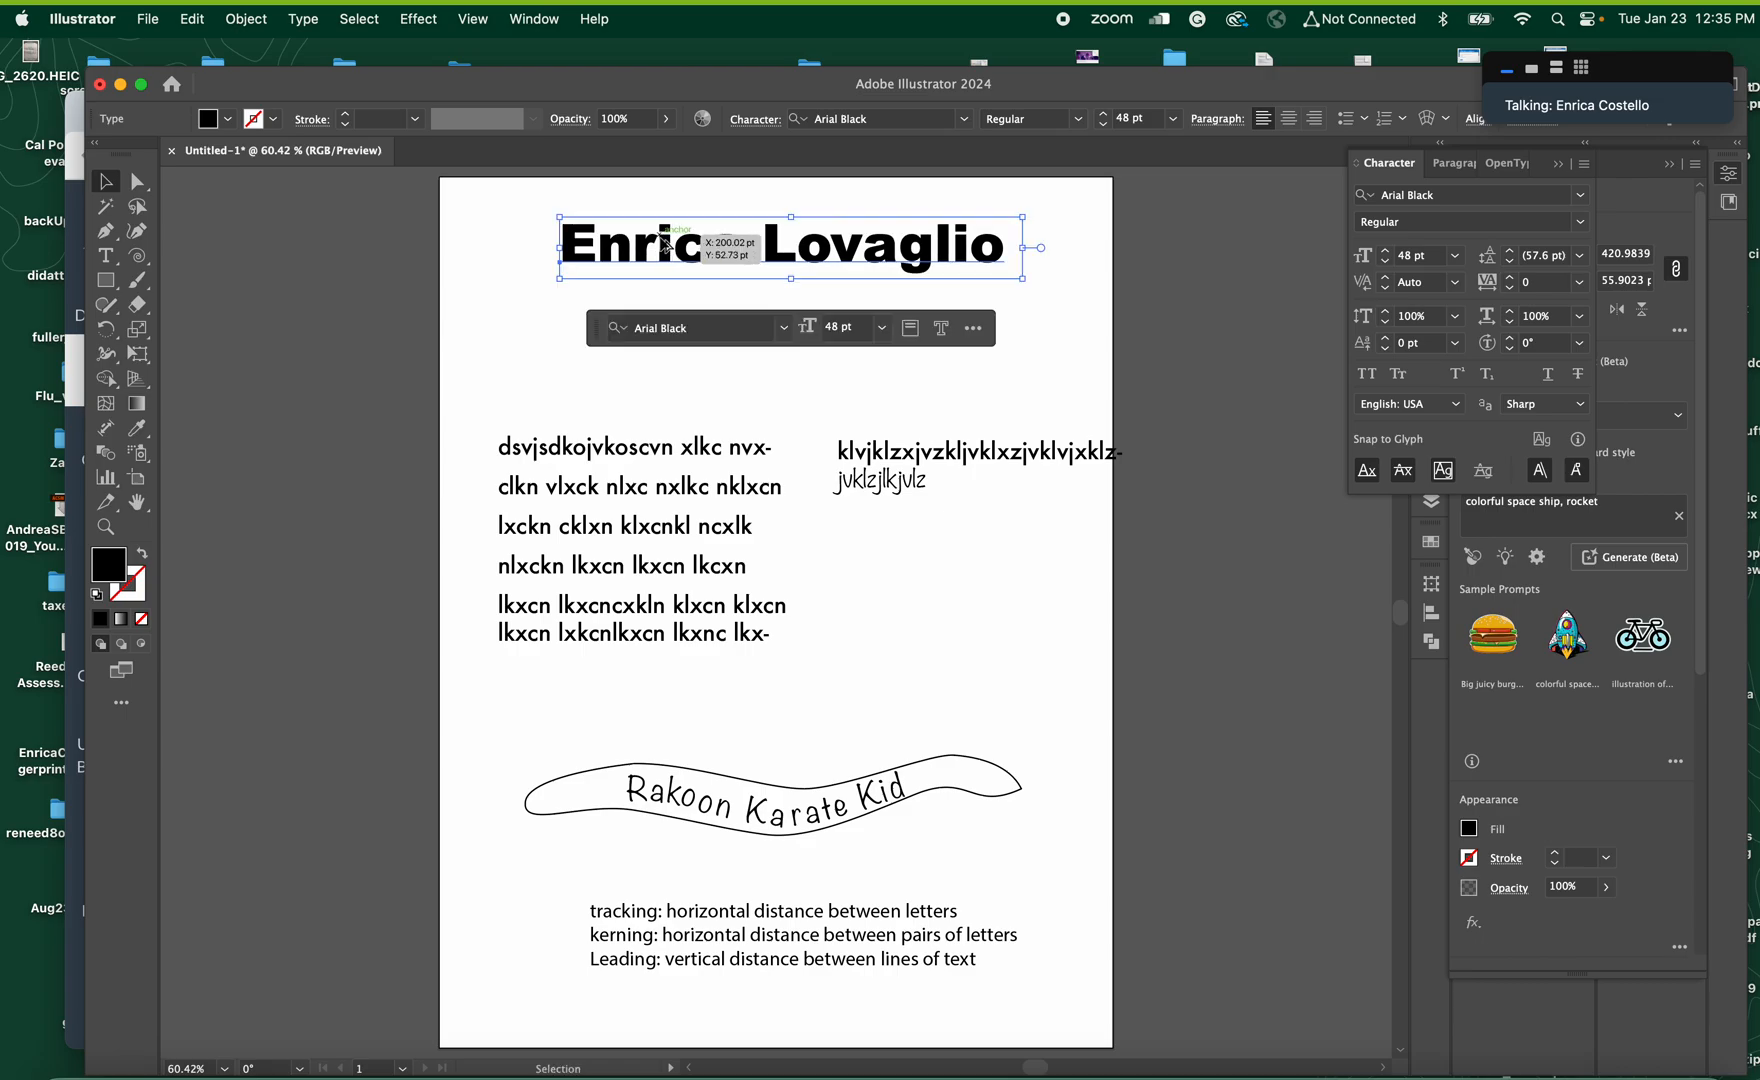
{"action": "left_click", "coordinate": [660, 340]}
{"action": "left_click", "coordinate": [668, 256]}
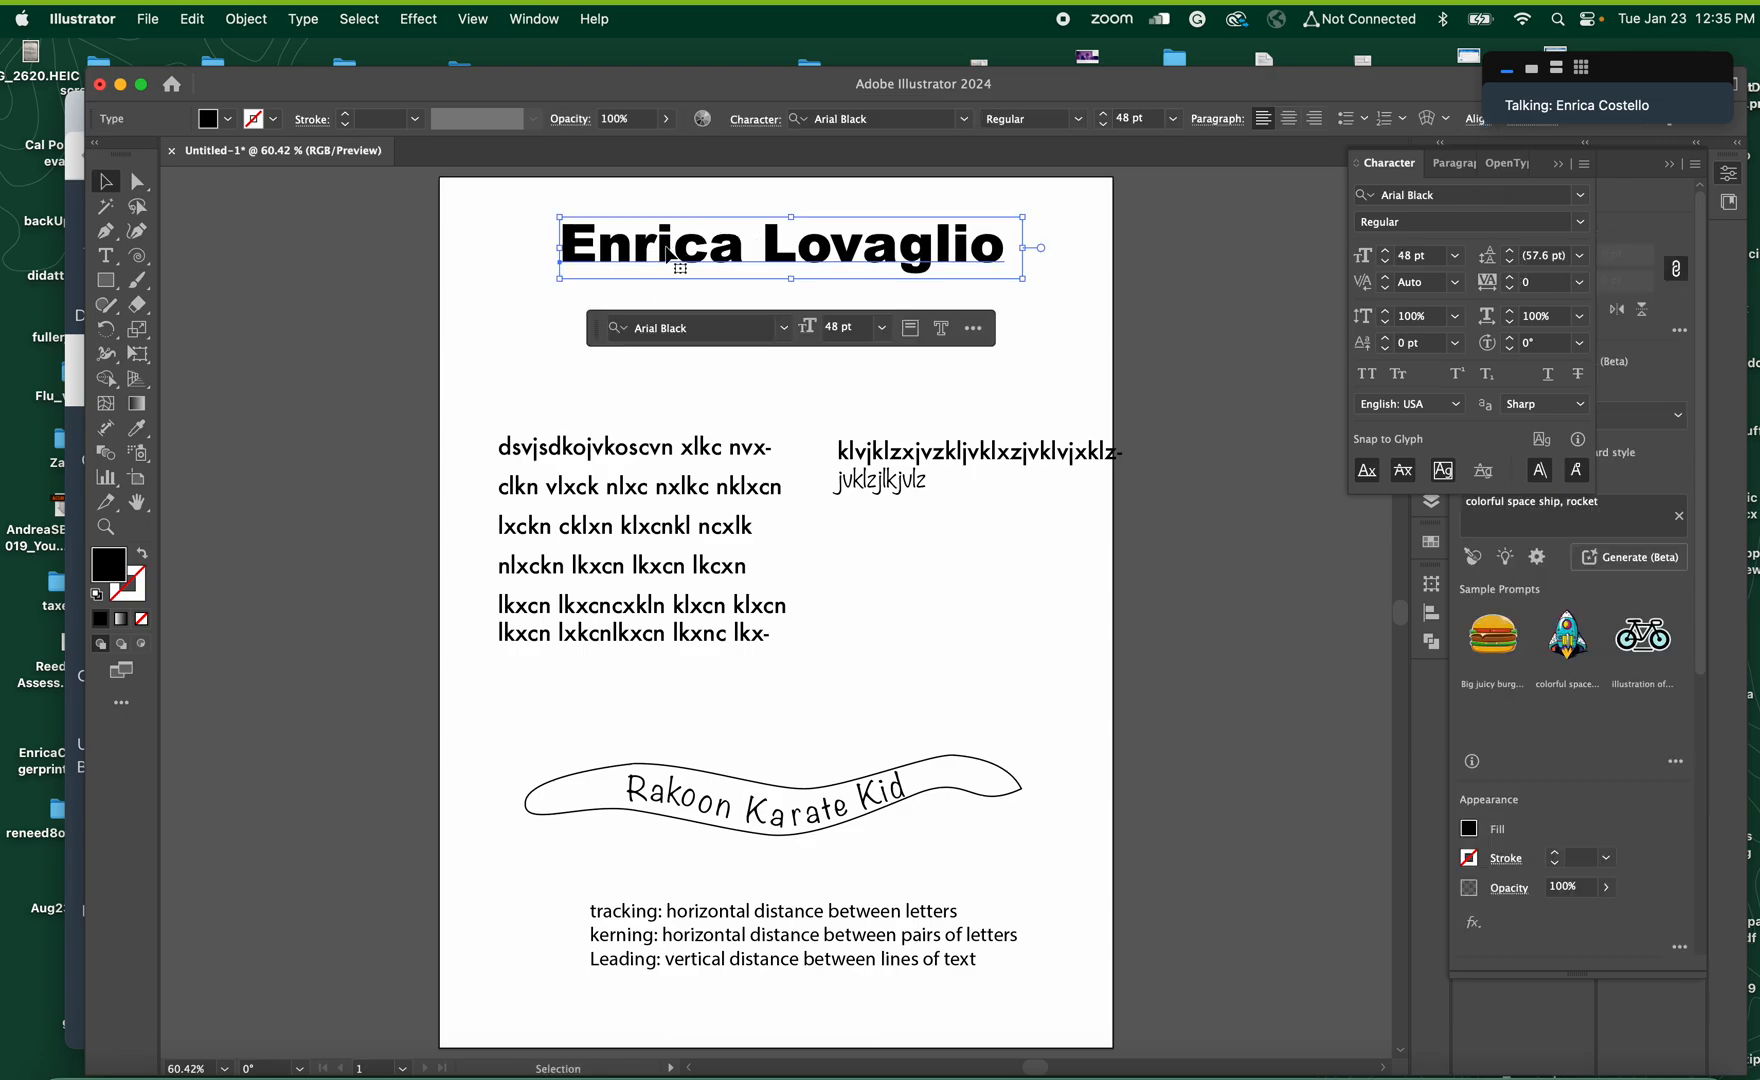
{"action": "left_click_drag", "start_coordinate": [668, 256], "coordinate": [668, 343]}
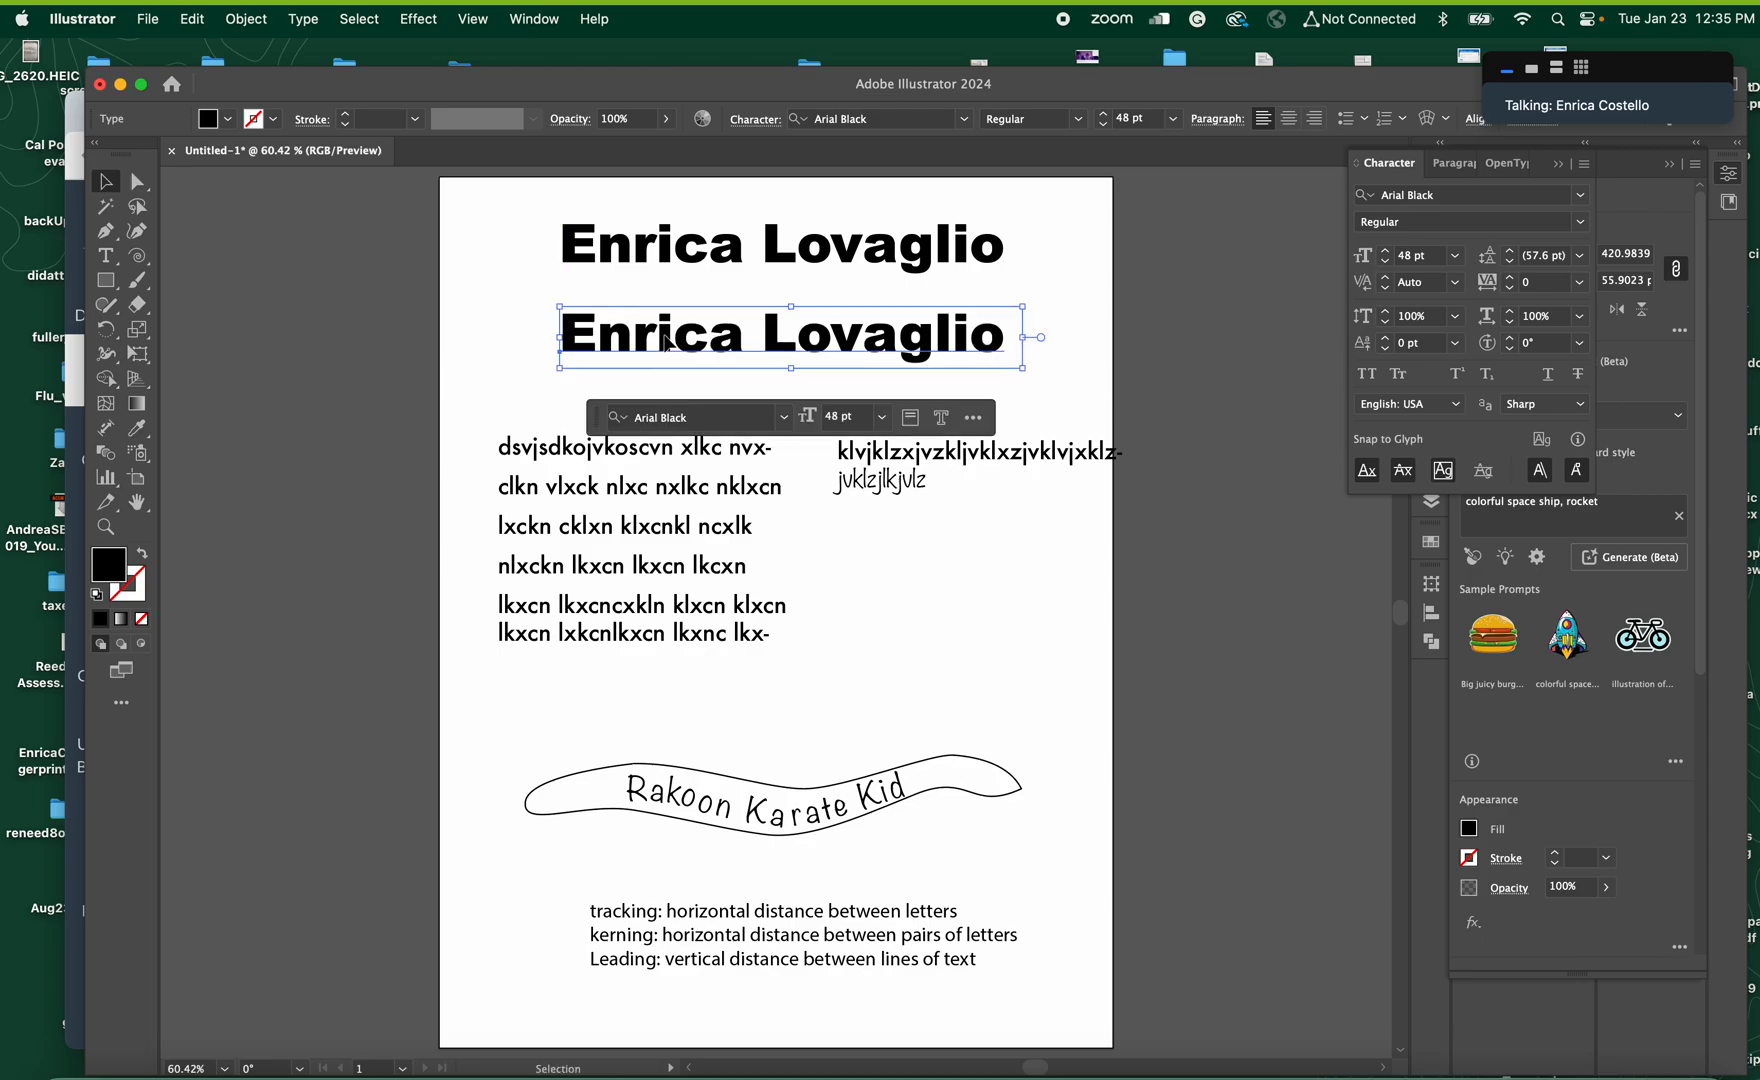
Insert an "h" after the "c" in the upper name heading, remove it again and finish editing
{"action": "double_click", "coordinate": [675, 257]}
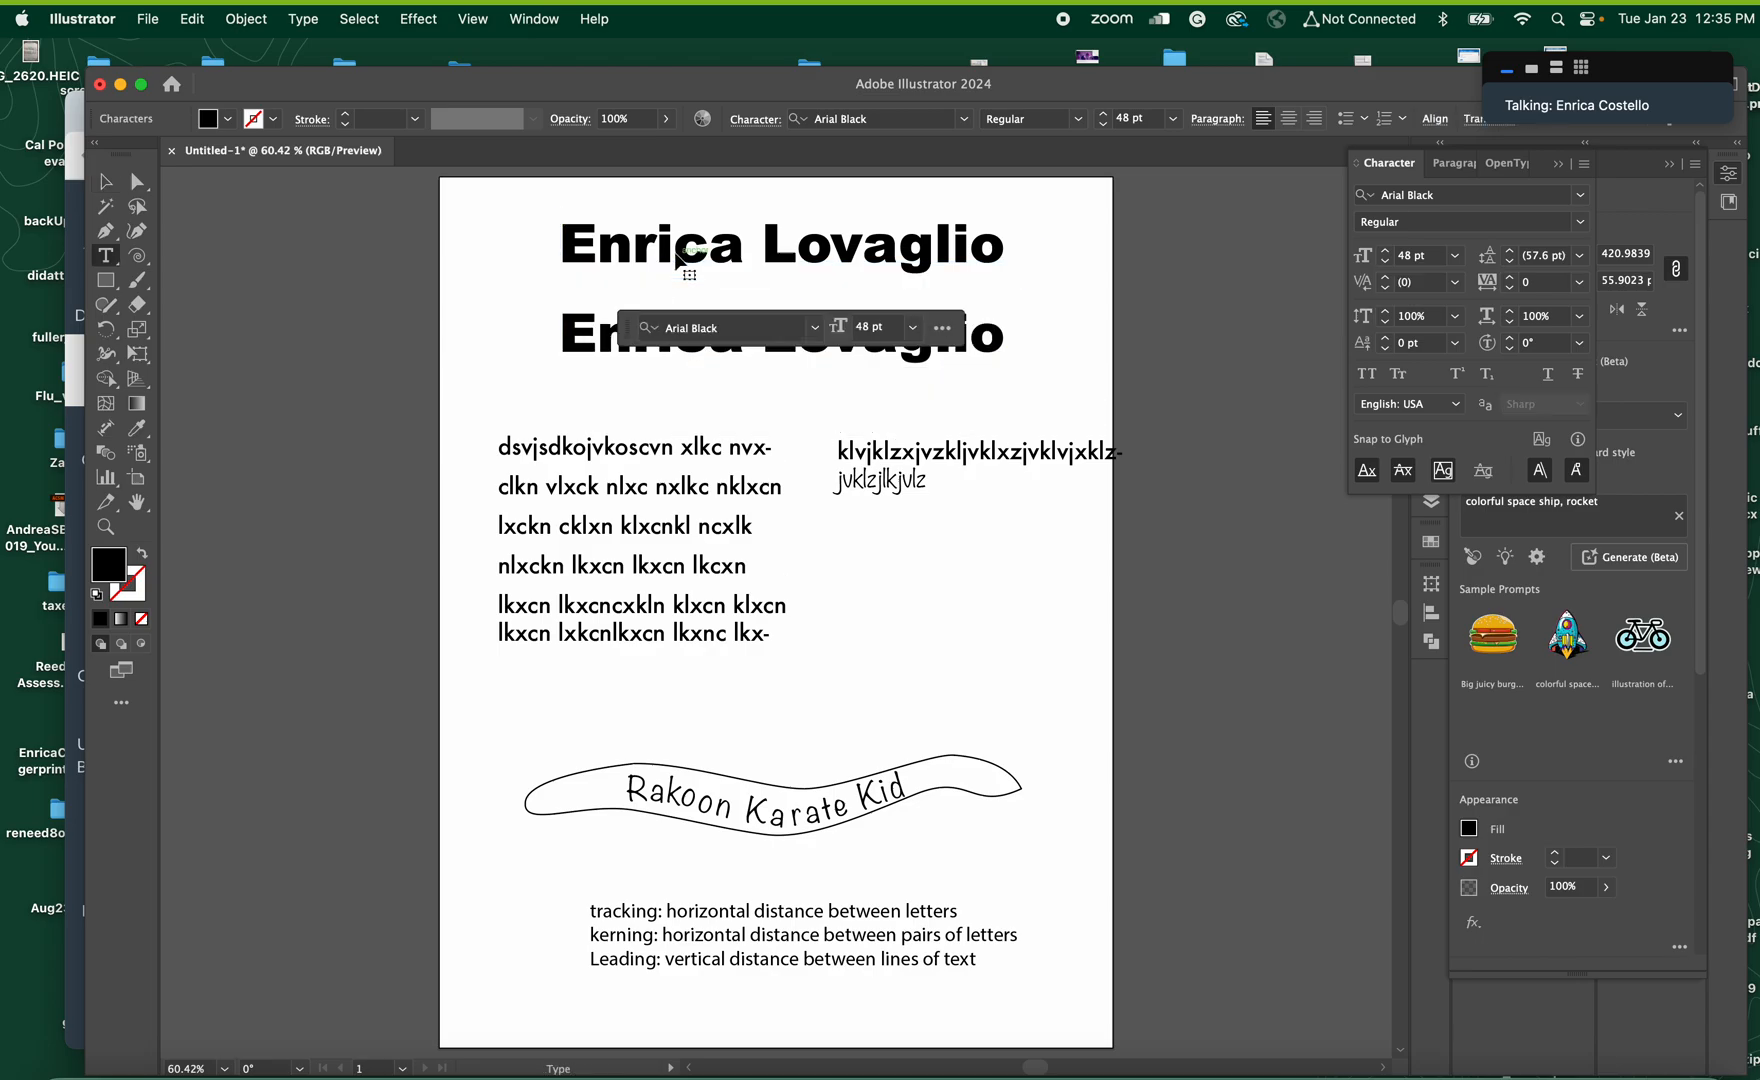
{"action": "key", "text": "super+a"}
{"action": "left_click", "coordinate": [707, 250]}
{"action": "type", "text": "h"}
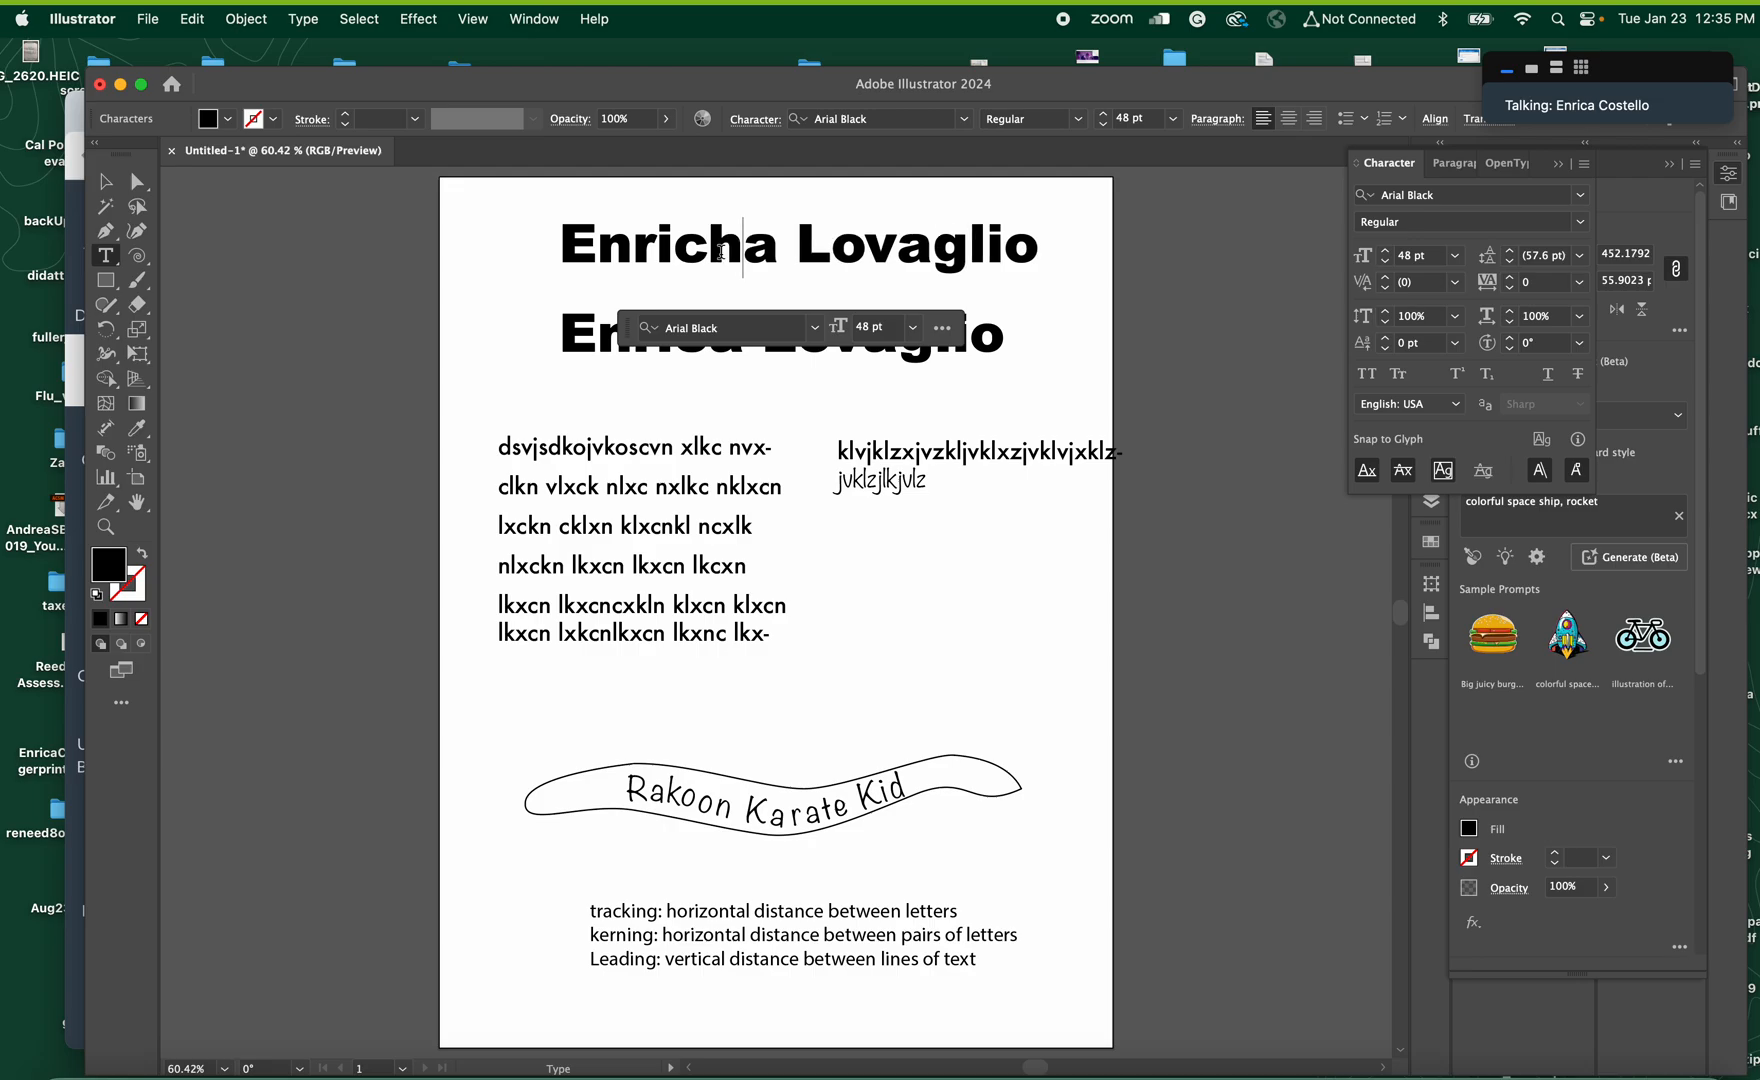
{"action": "key", "text": "BackSpace"}
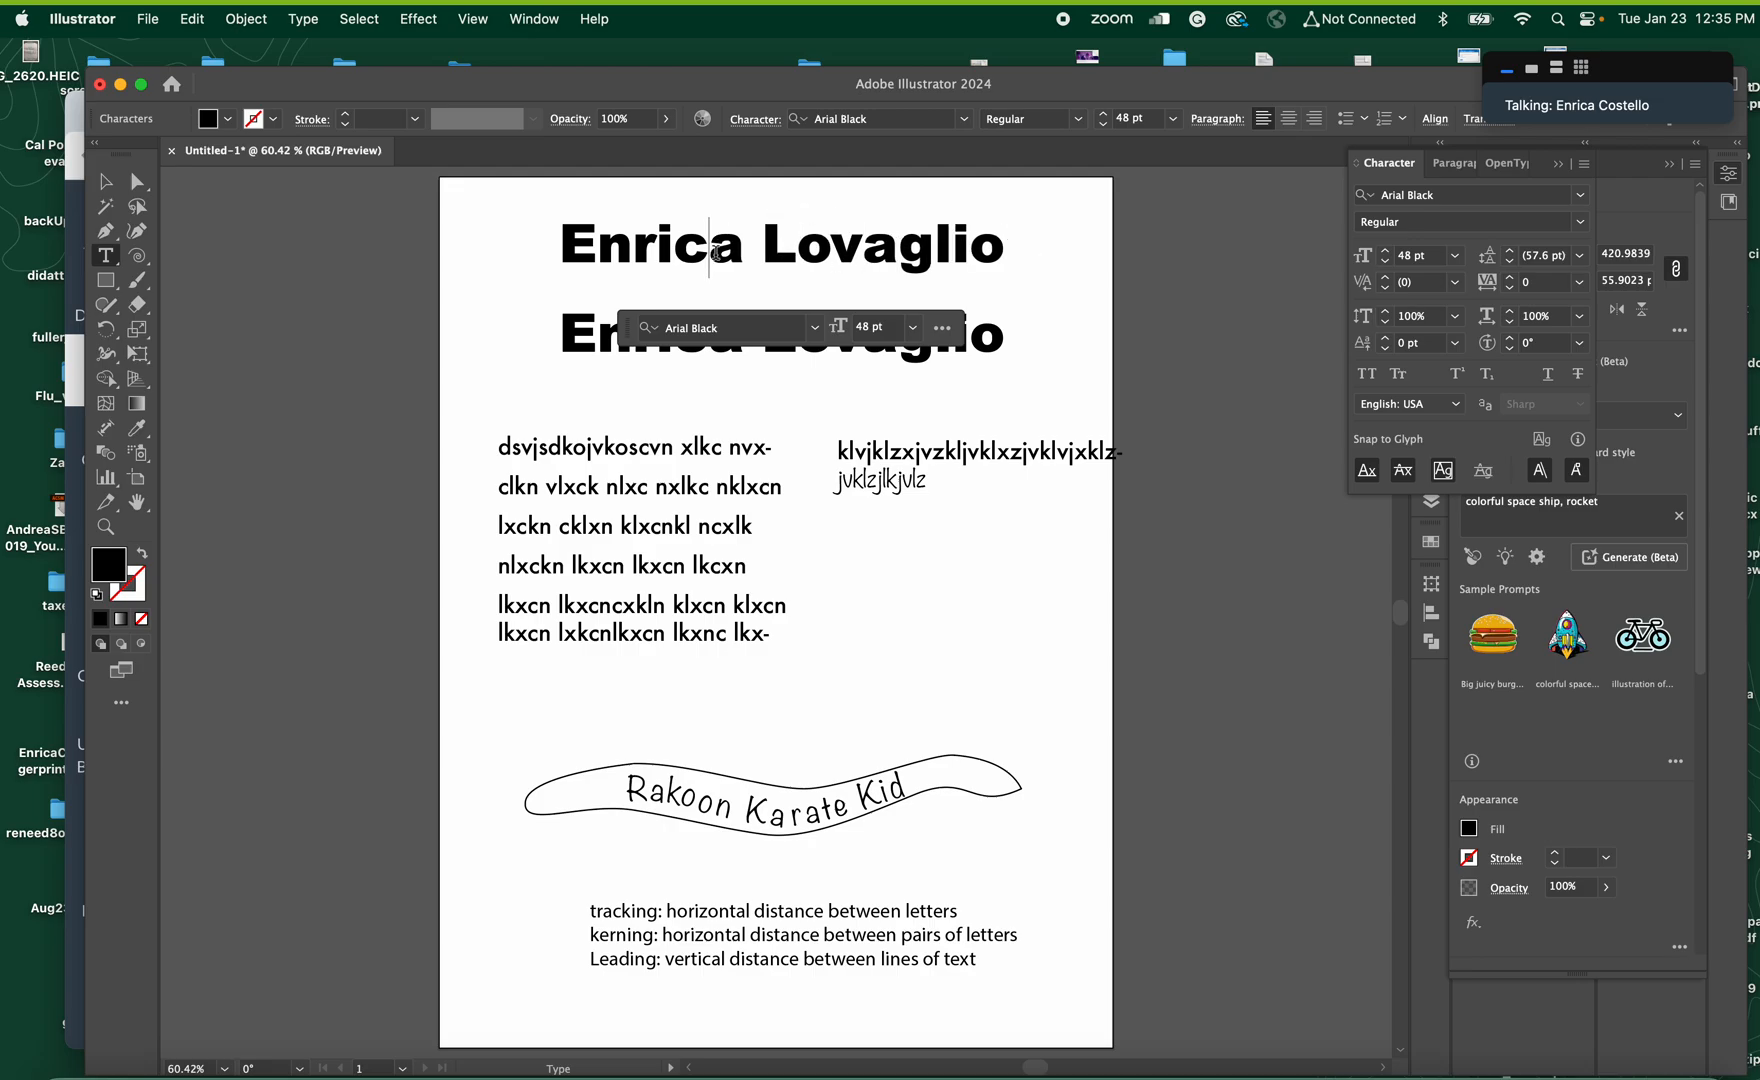
{"action": "left_click", "coordinate": [105, 181]}
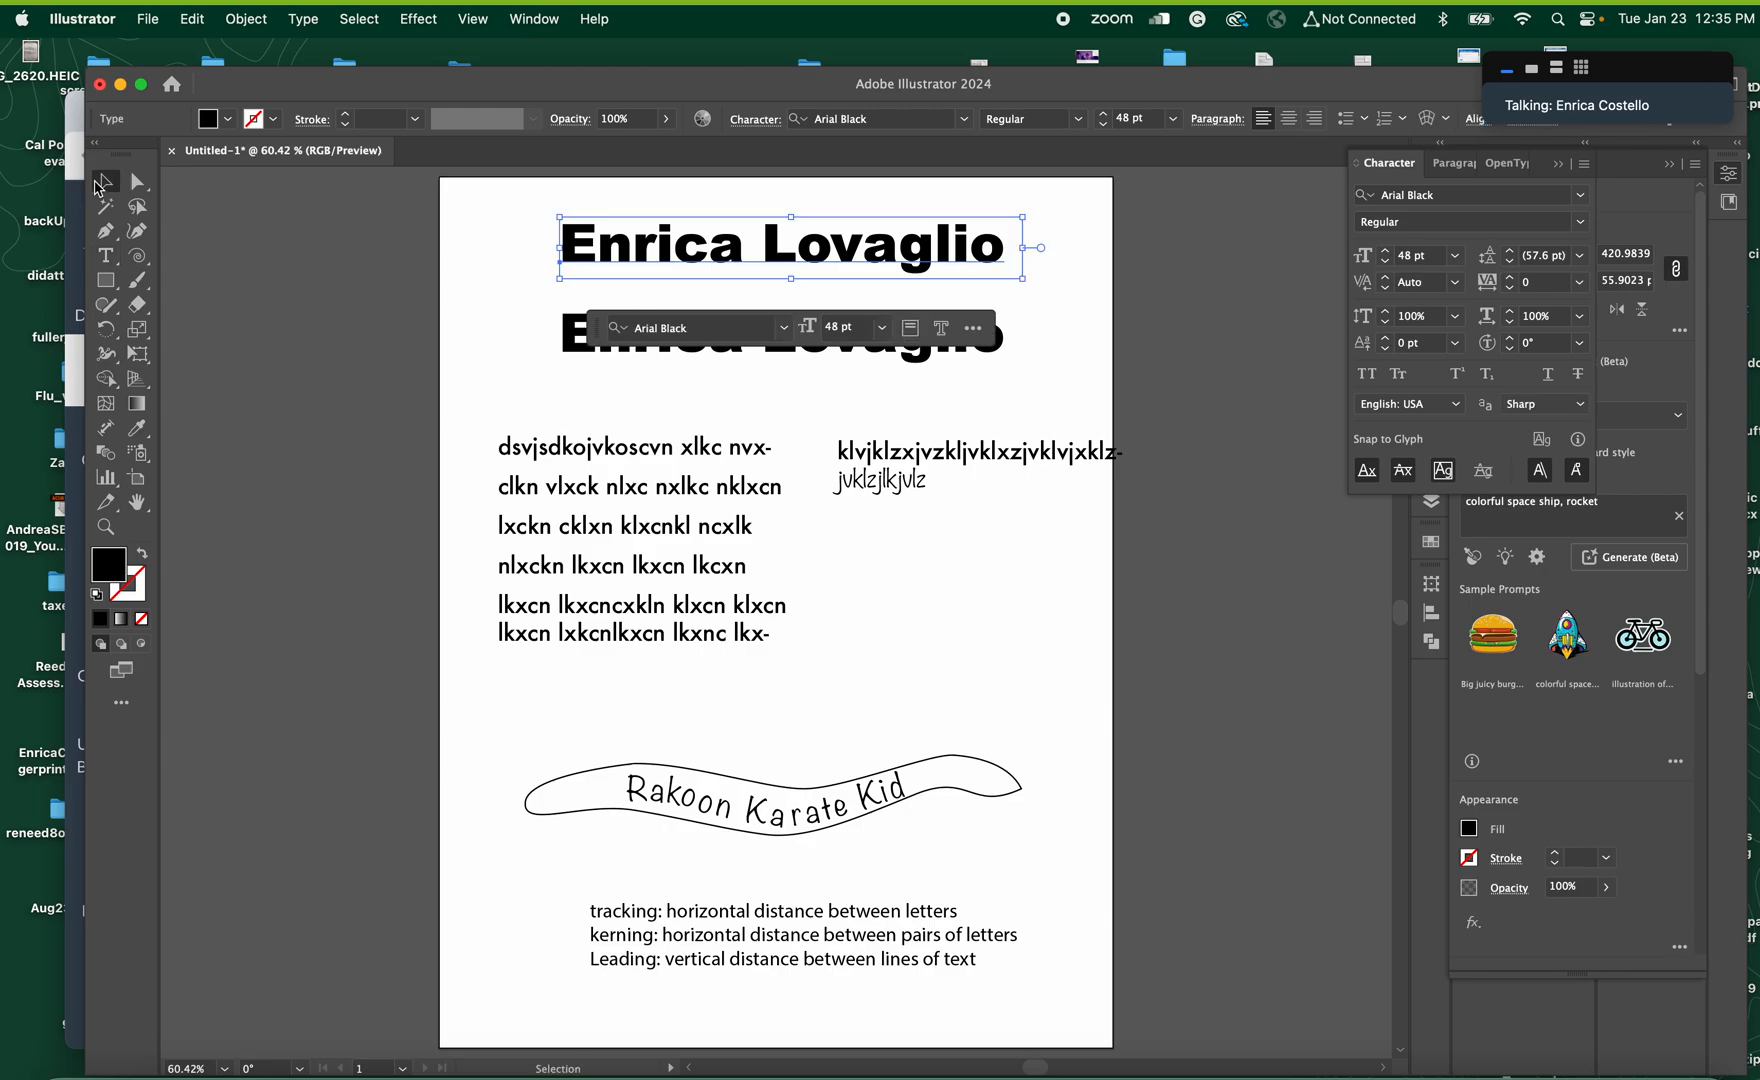
{"action": "left_click", "coordinate": [674, 390]}
Convert the lower name heading to outlines and get a close view of its letter shapes
{"action": "left_click", "coordinate": [765, 335]}
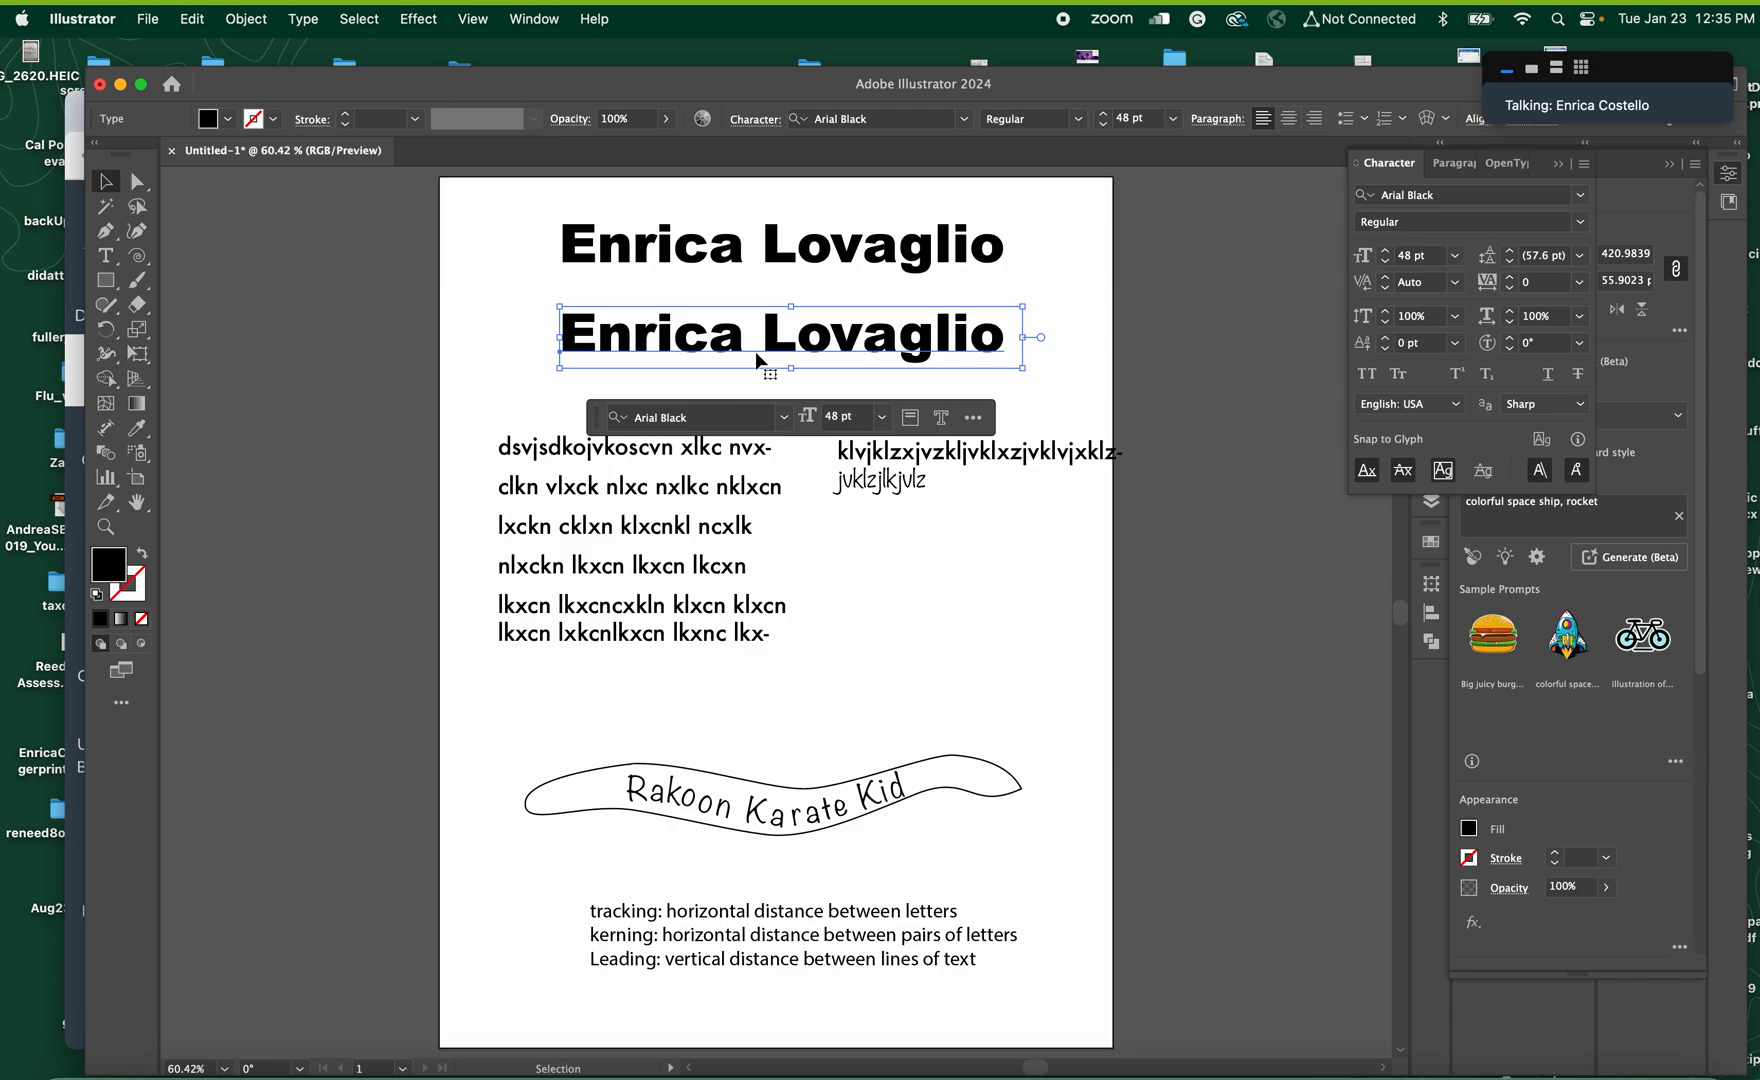
{"action": "key", "text": "super"}
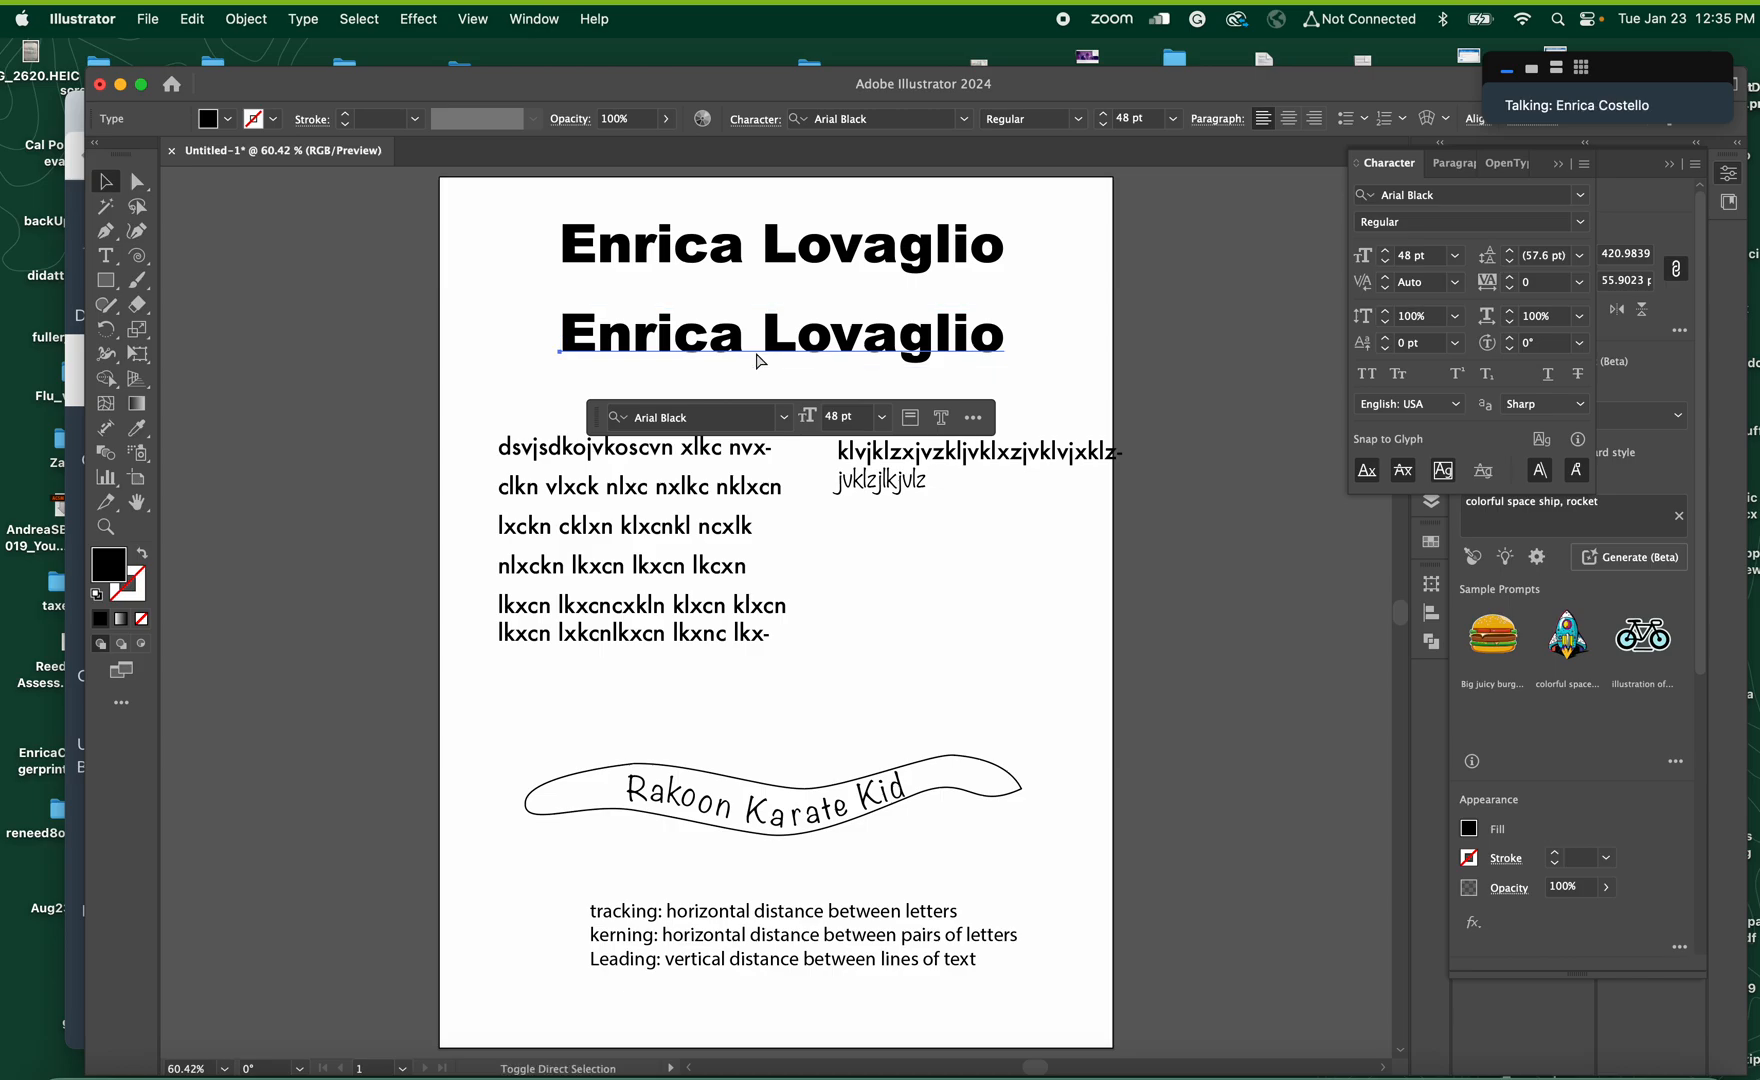
{"action": "left_click_drag", "start_coordinate": [760, 362], "coordinate": [745, 263]}
{"action": "key", "text": "super+z"}
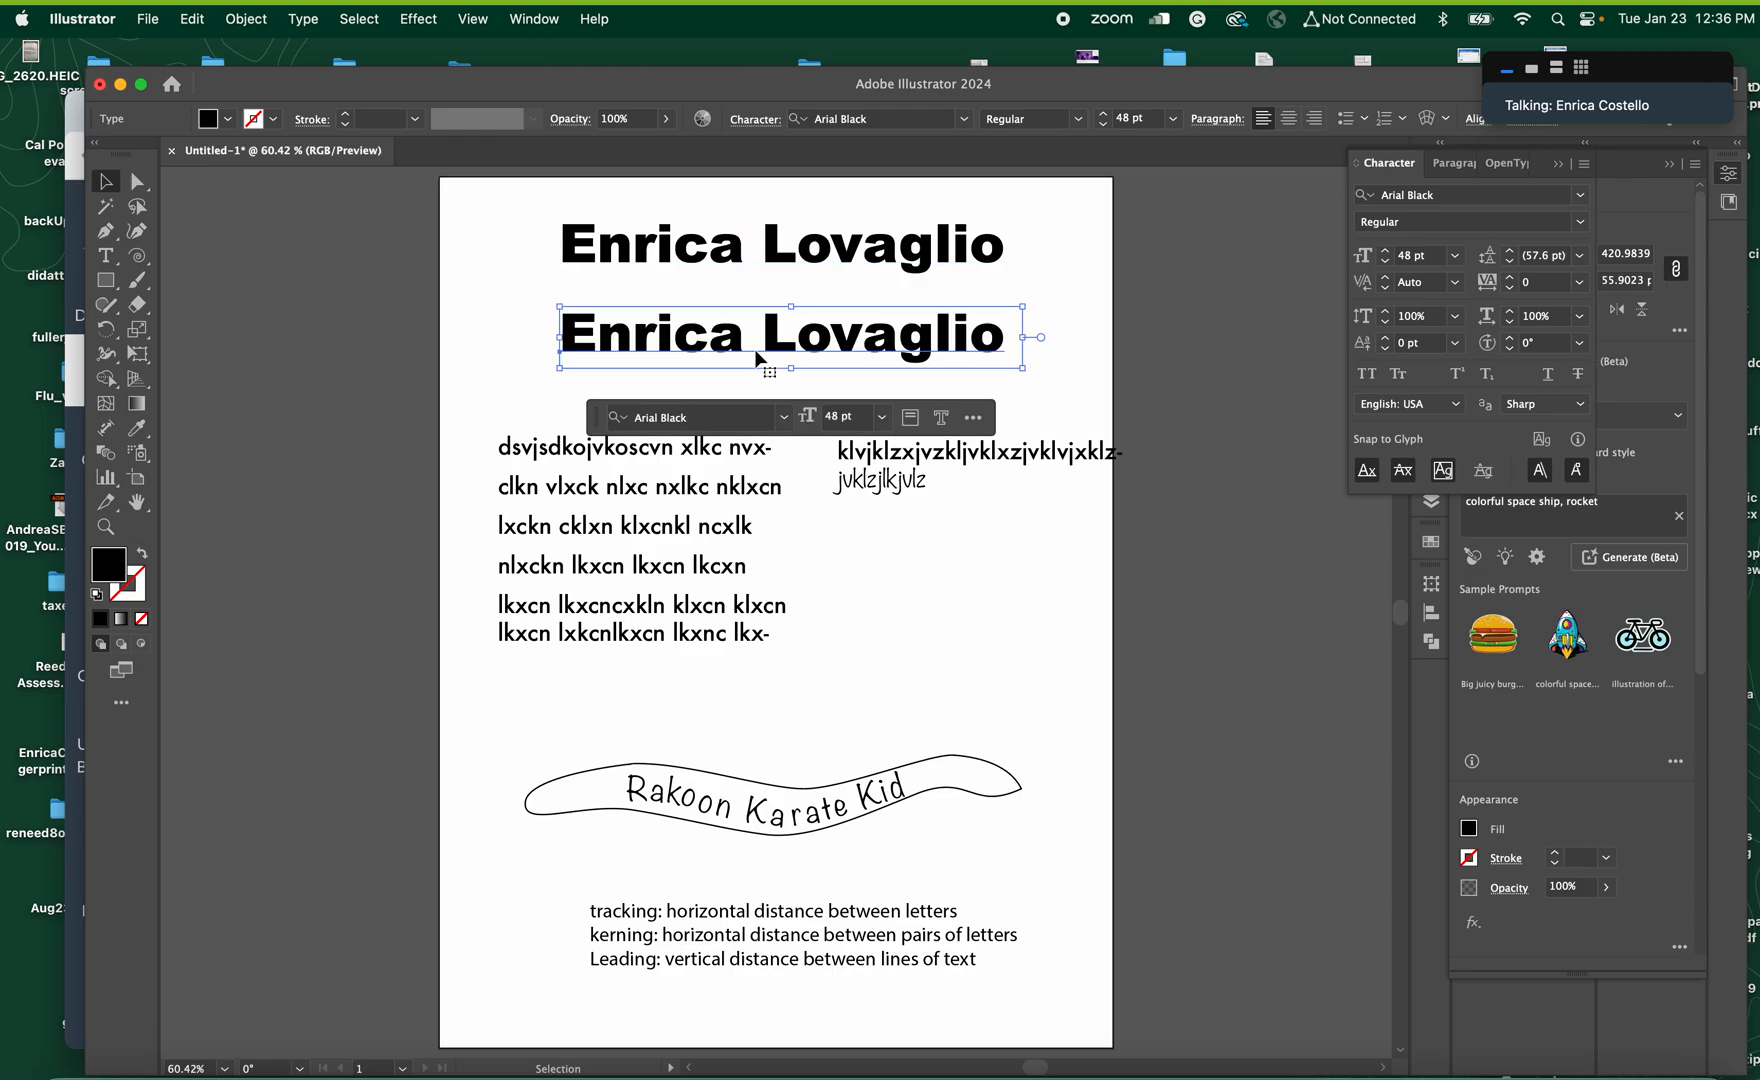
{"action": "key", "text": "super"}
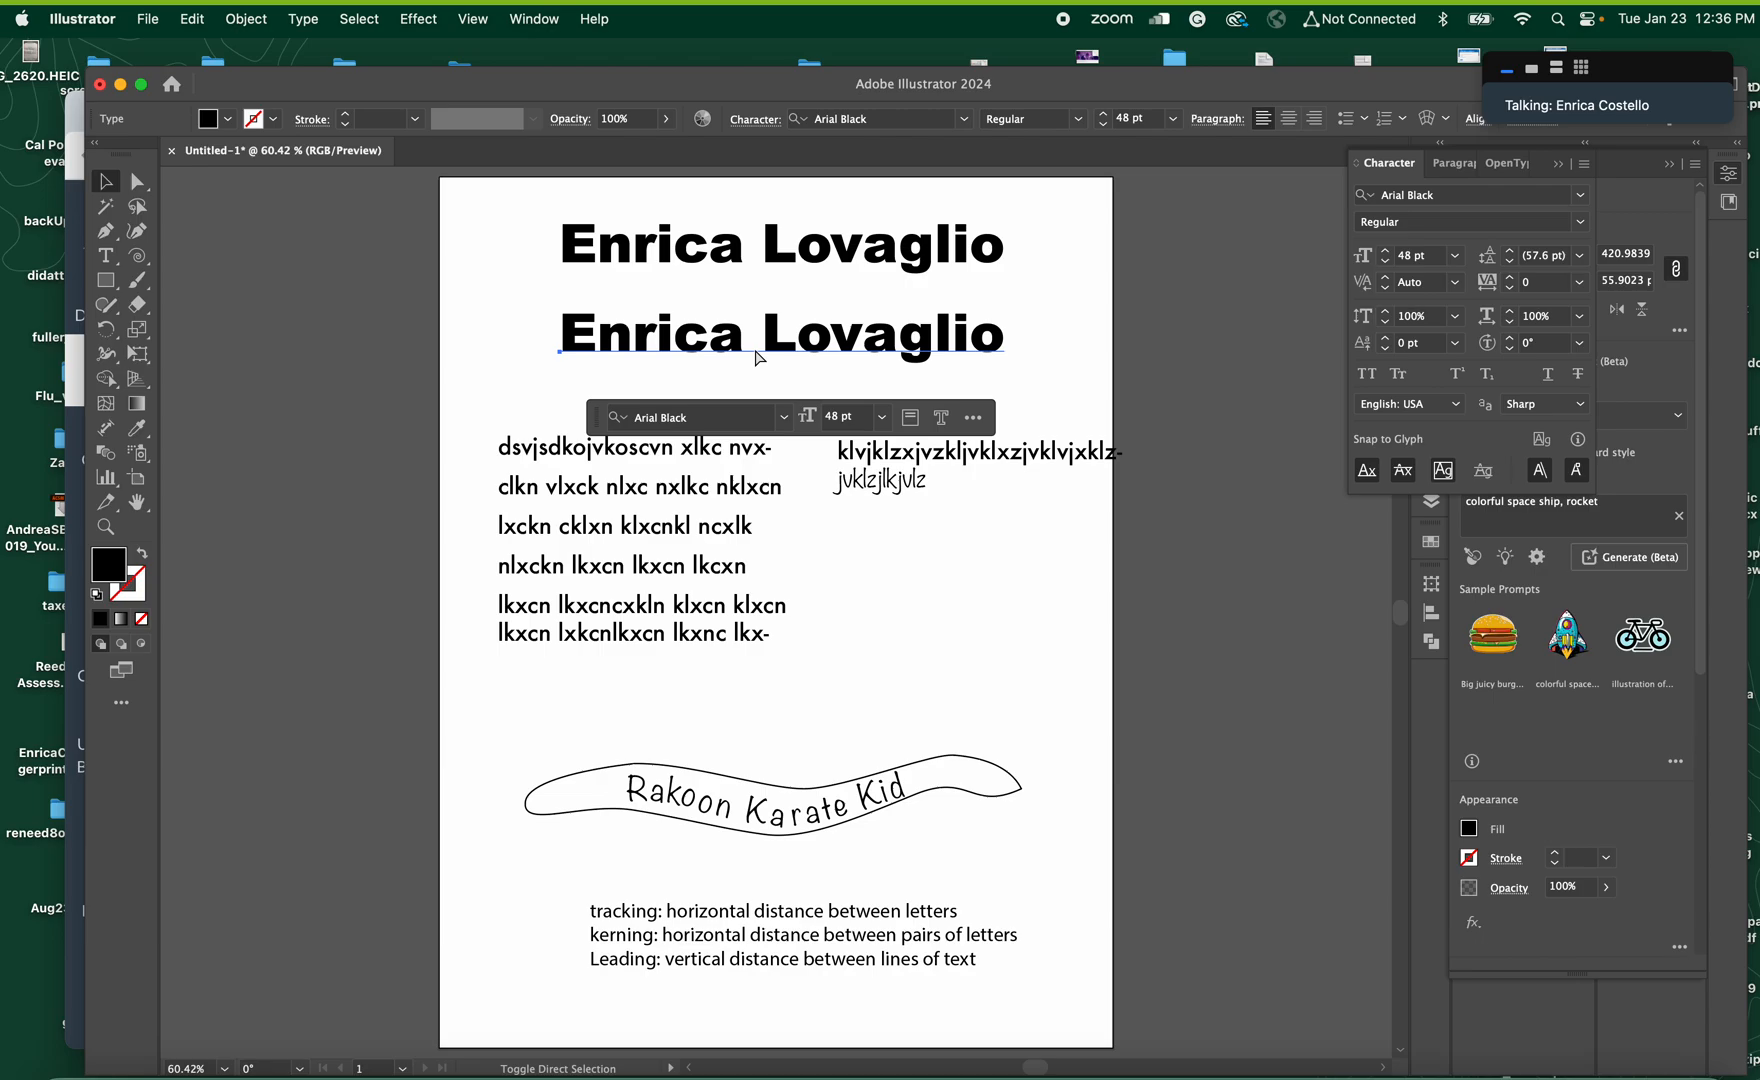
{"action": "key", "text": "shift+super+o"}
{"action": "left_click", "coordinate": [105, 527]}
{"action": "left_click_drag", "start_coordinate": [703, 377], "coordinate": [954, 547]}
{"action": "scroll", "coordinate": [845, 455], "scroll_direction": "up", "scroll_amount": 3}
{"action": "scroll", "coordinate": [845, 455], "scroll_direction": "right", "scroll_amount": 3}
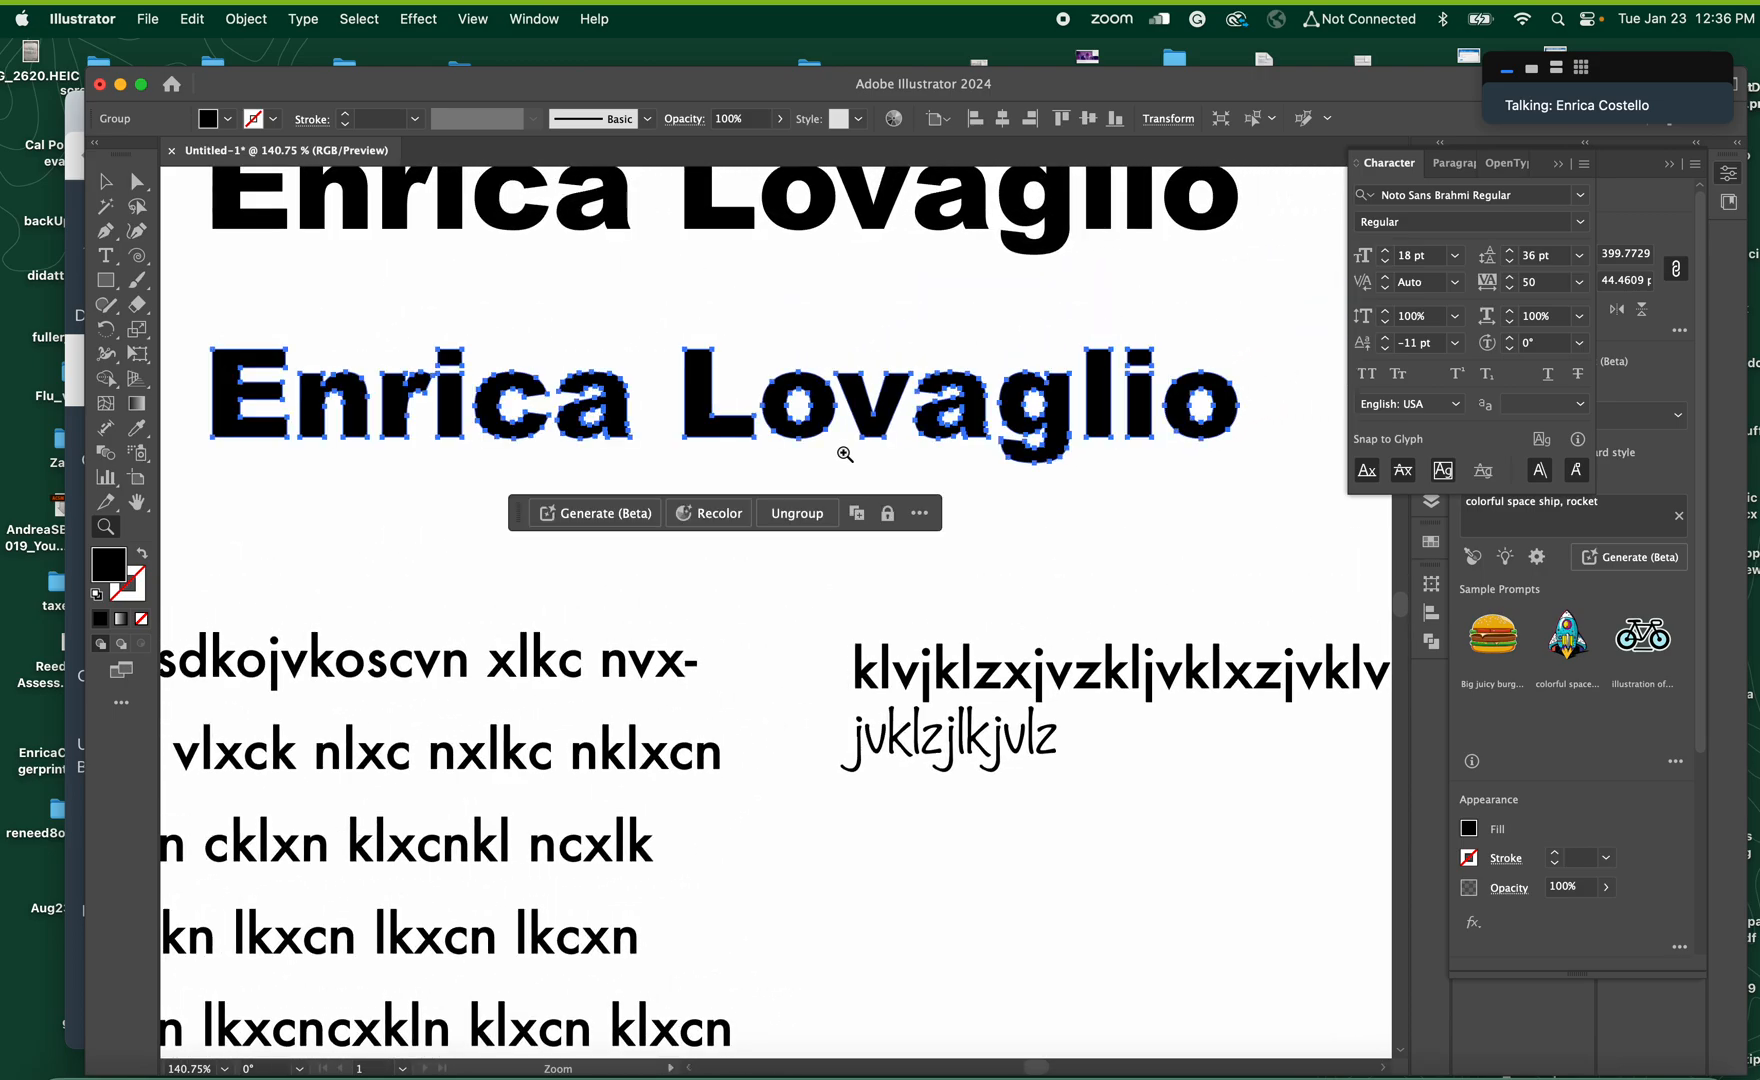
{"action": "left_click", "coordinate": [103, 183]}
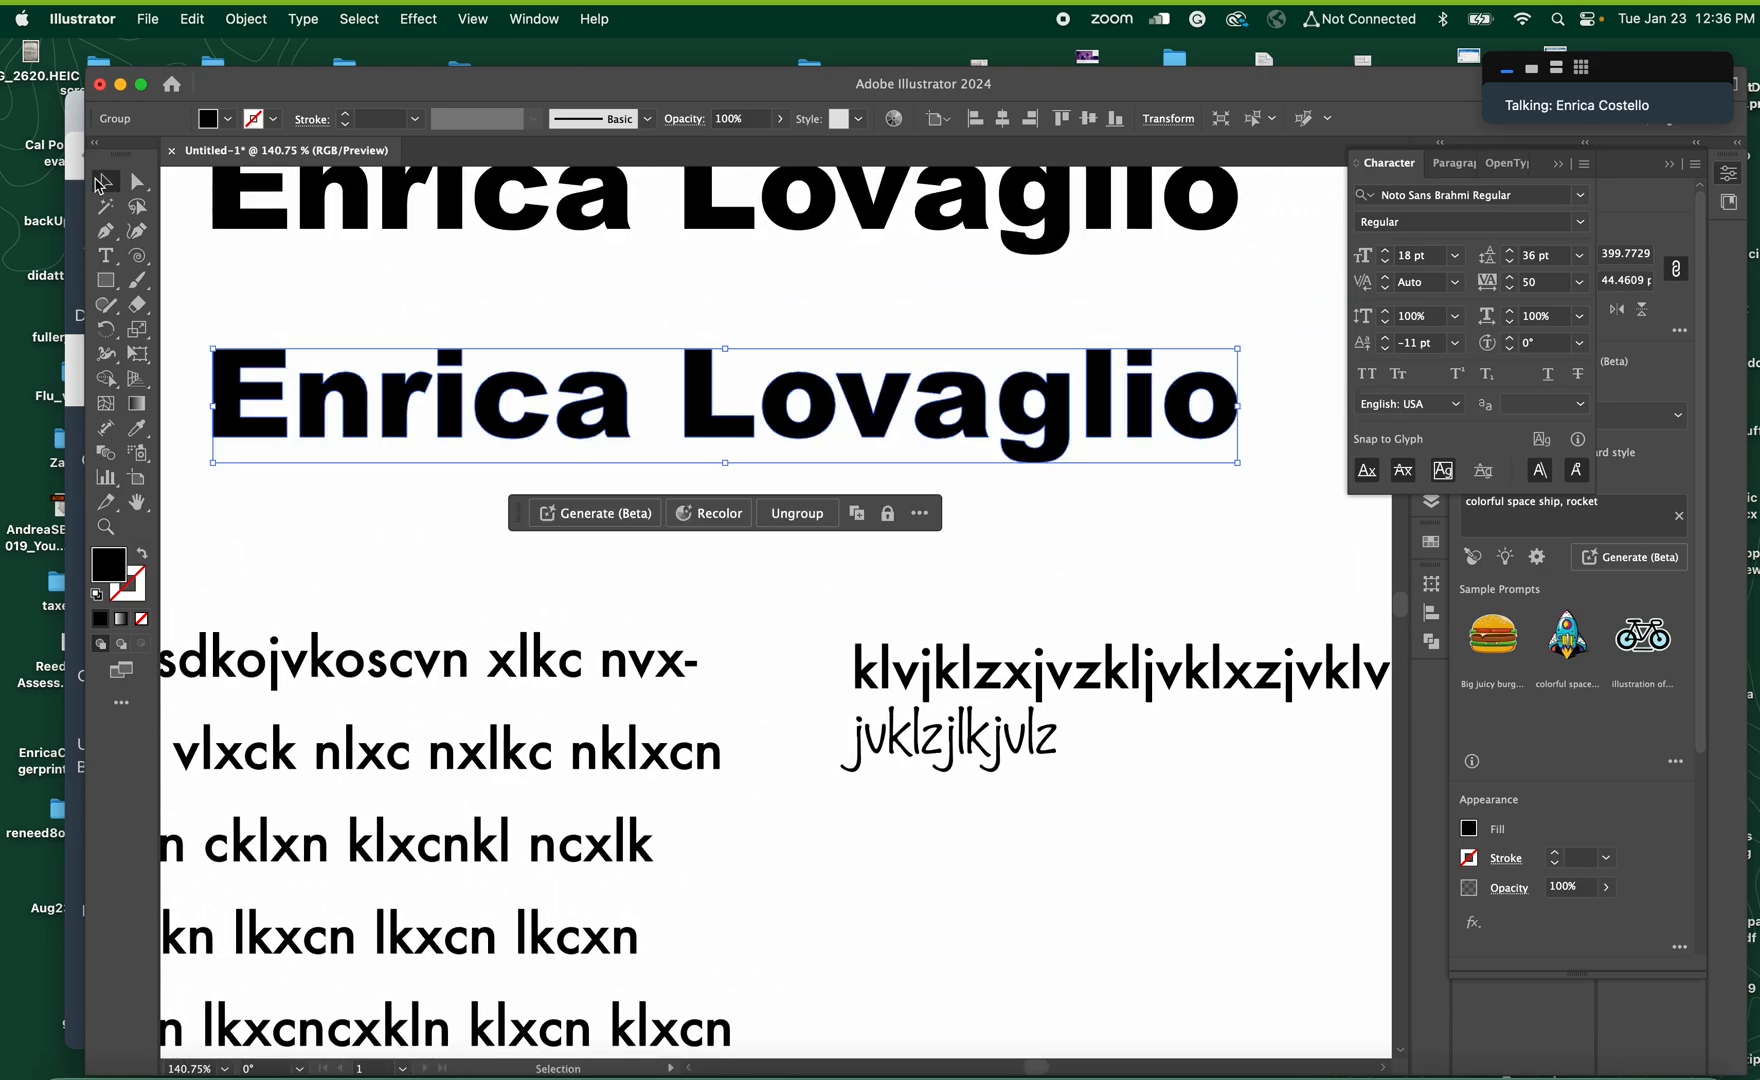
{"action": "left_click", "coordinate": [1187, 478]}
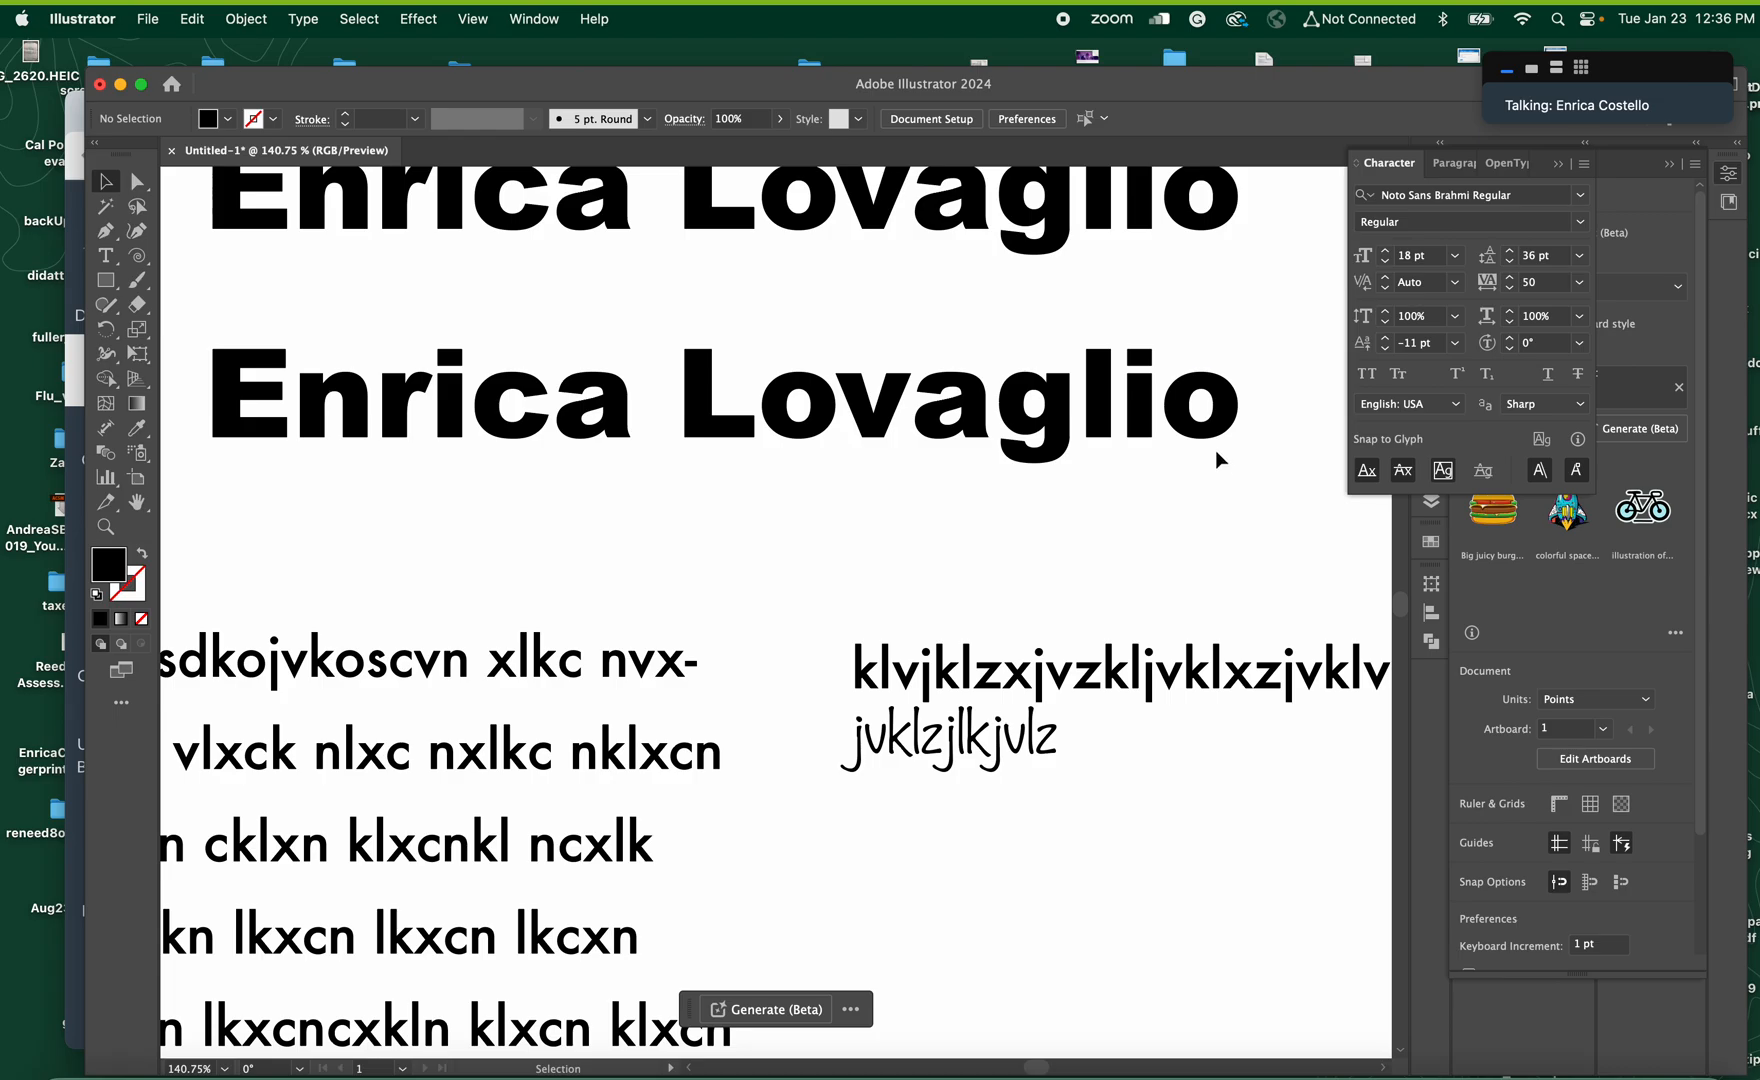
{"action": "left_click", "coordinate": [1196, 430]}
{"action": "double_click", "coordinate": [1196, 430]}
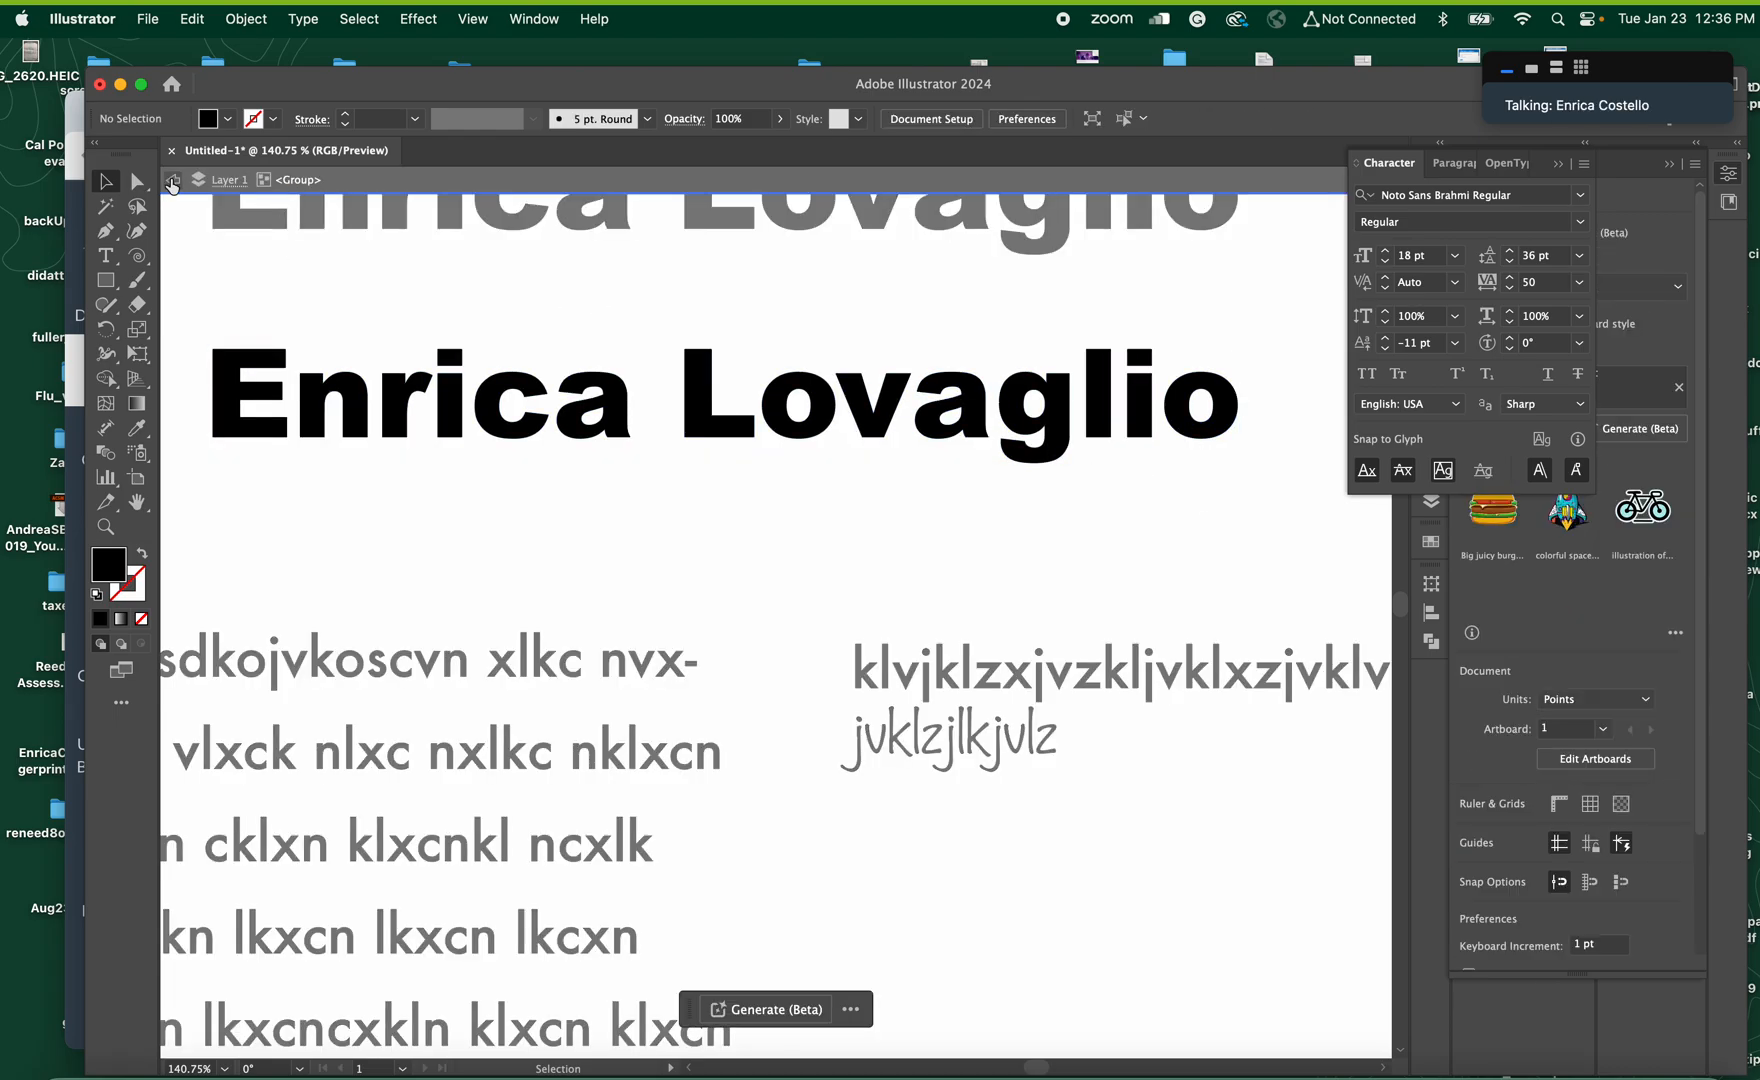
{"action": "key", "text": "Escape"}
Pull the lower anchor points of the outlined heading's final "o", its "g" and both "a" letters downward to form pointed drips
{"action": "left_click", "coordinate": [133, 184]}
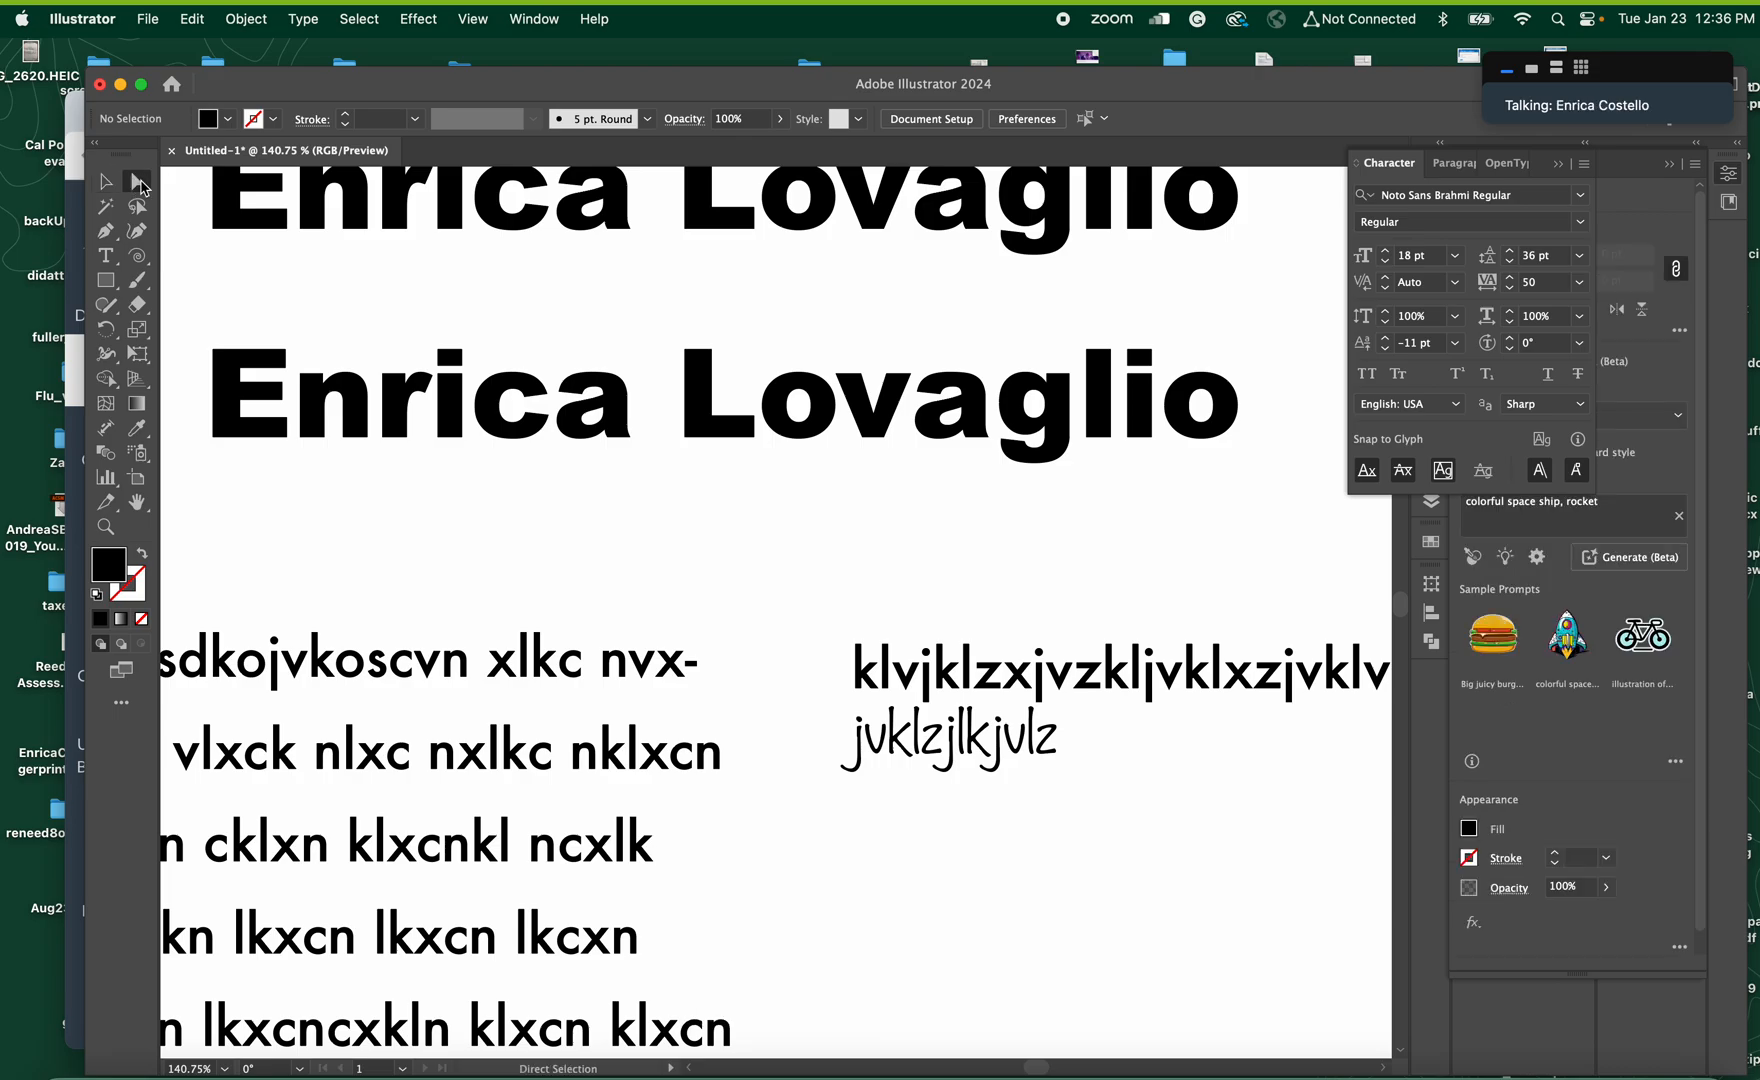
{"action": "left_click", "coordinate": [1189, 444]}
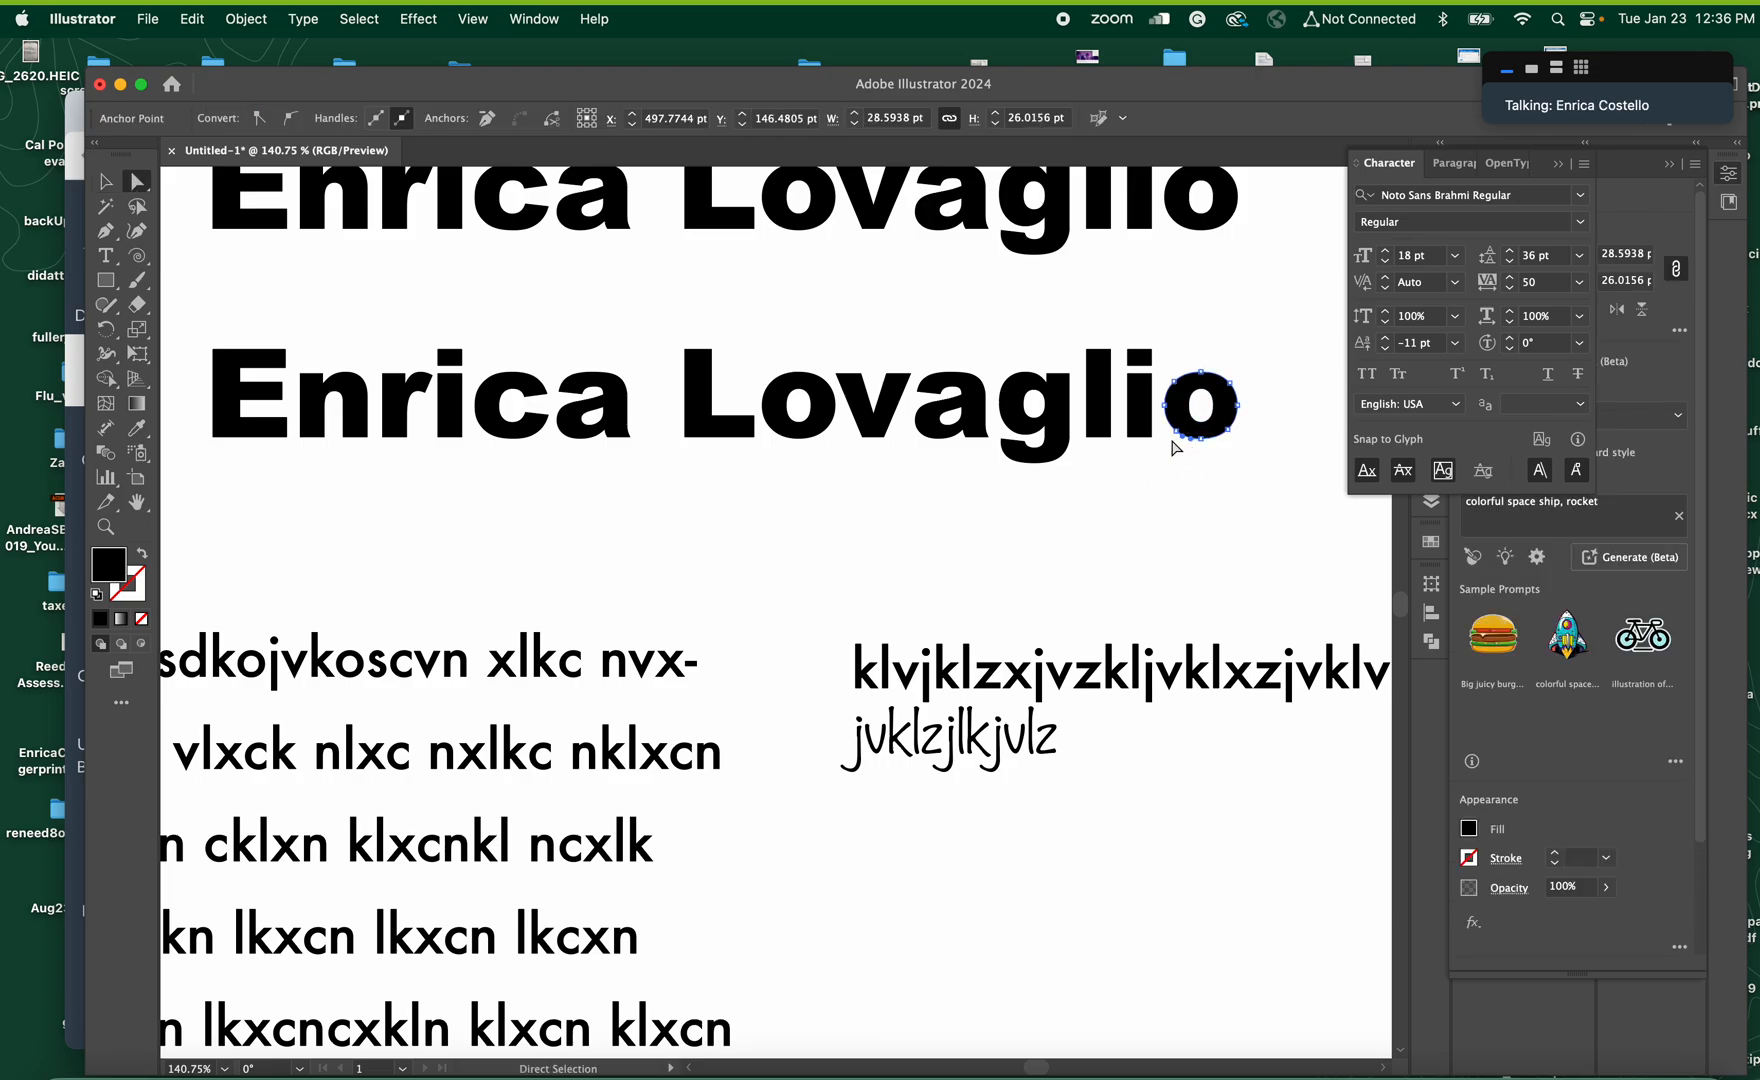
{"action": "left_click_drag", "start_coordinate": [1199, 442], "coordinate": [1201, 496]}
{"action": "left_click_drag", "start_coordinate": [1032, 460], "coordinate": [1031, 520]}
{"action": "left_click_drag", "start_coordinate": [936, 441], "coordinate": [935, 516]}
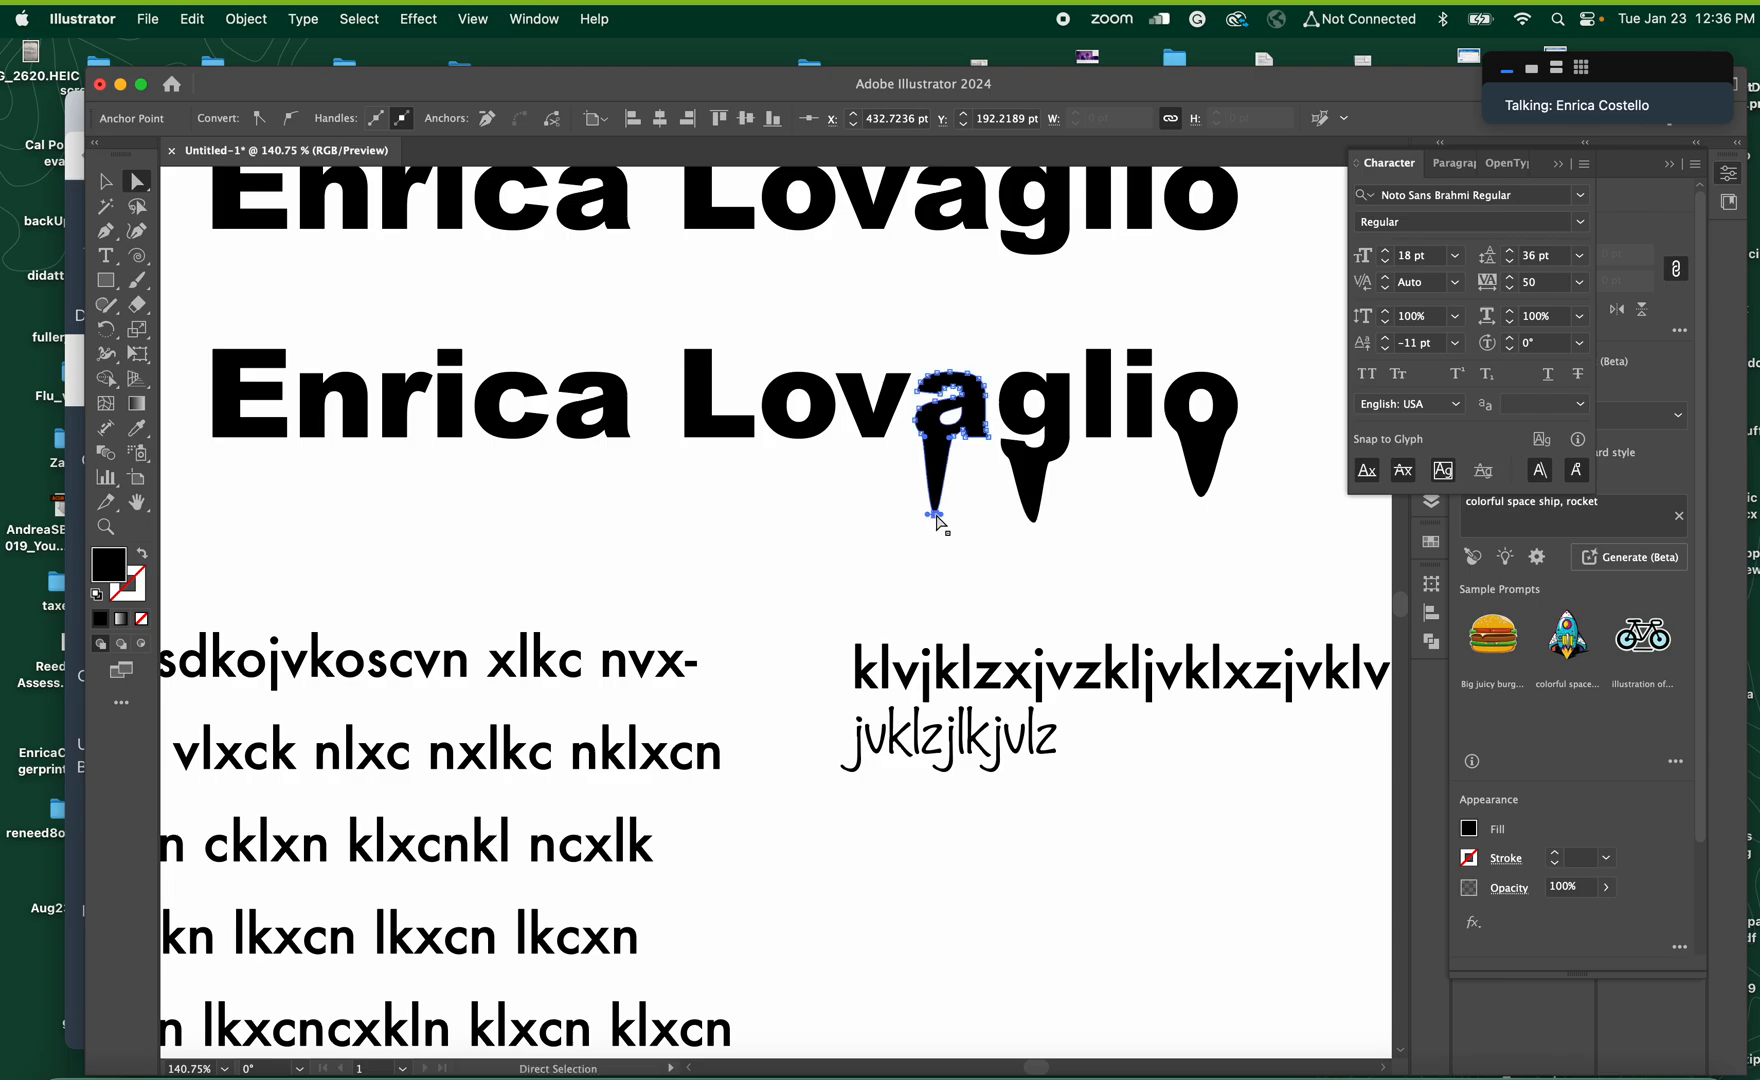
{"action": "left_click_drag", "start_coordinate": [583, 445], "coordinate": [580, 527]}
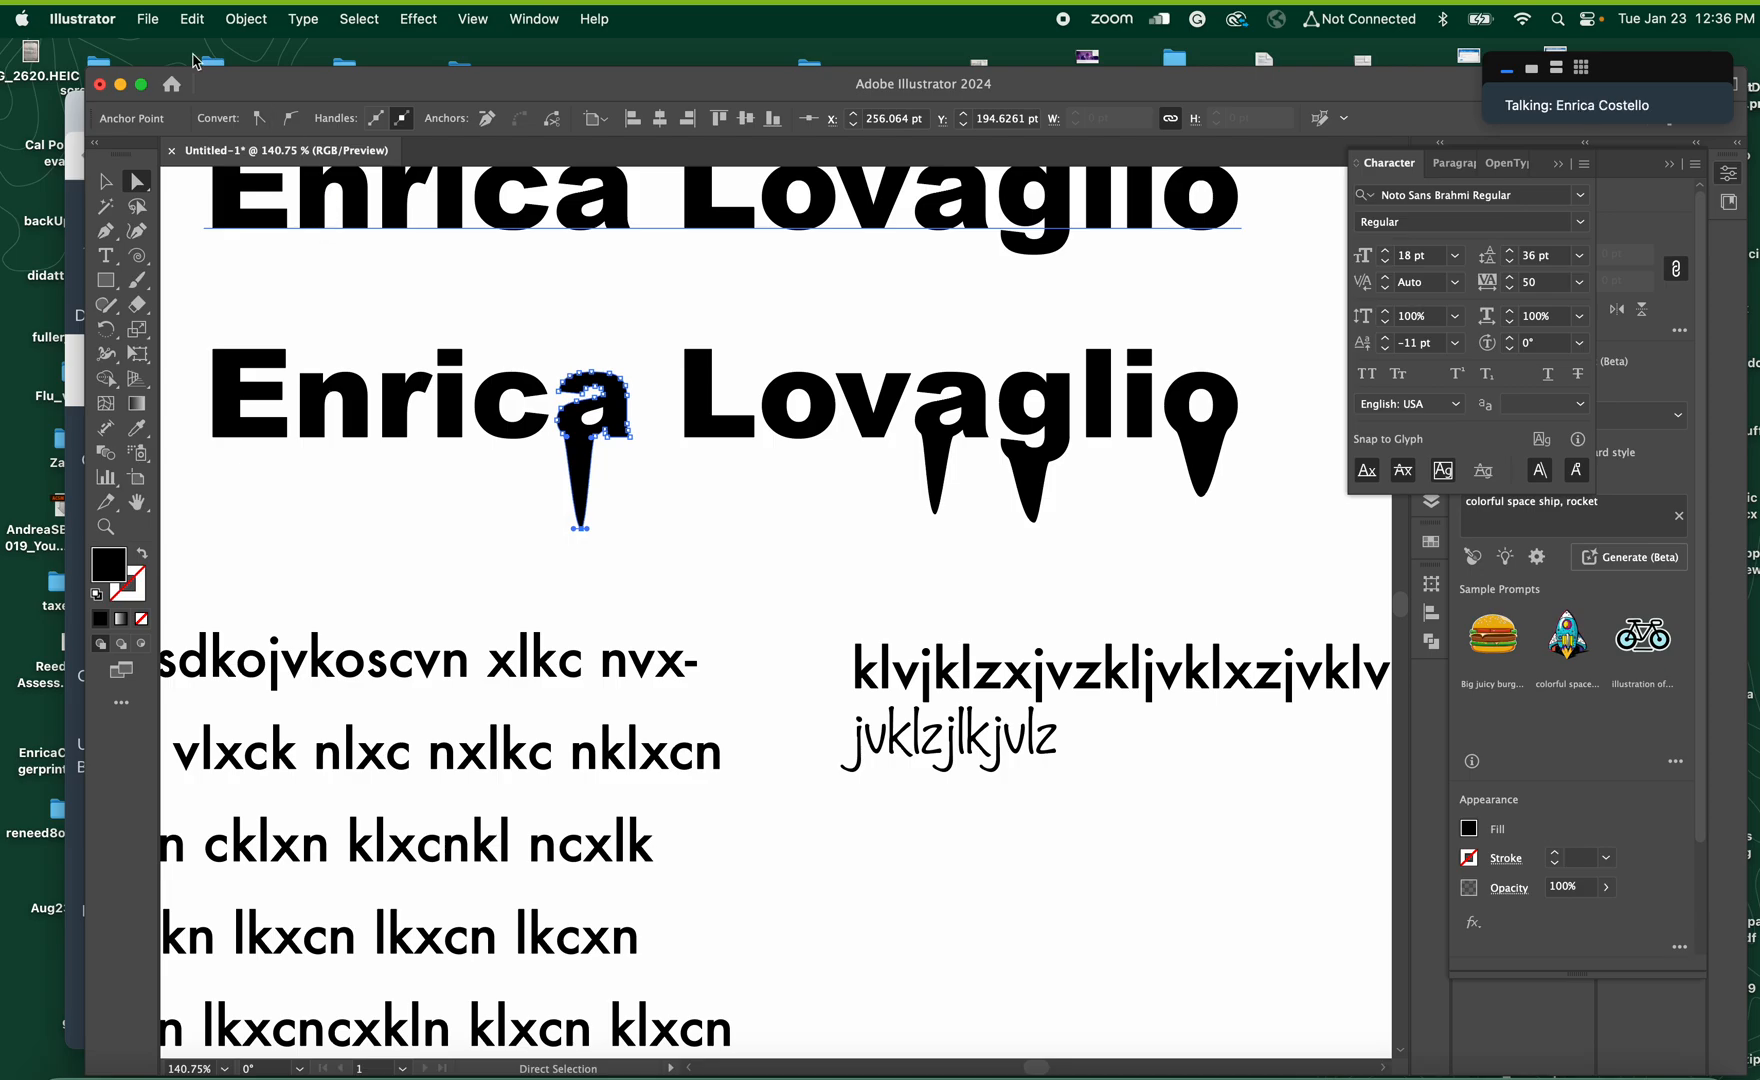
Convert the upper name heading to outlines with Create Outlines and deselect it
{"action": "left_click", "coordinate": [106, 183]}
{"action": "key", "text": "super+0"}
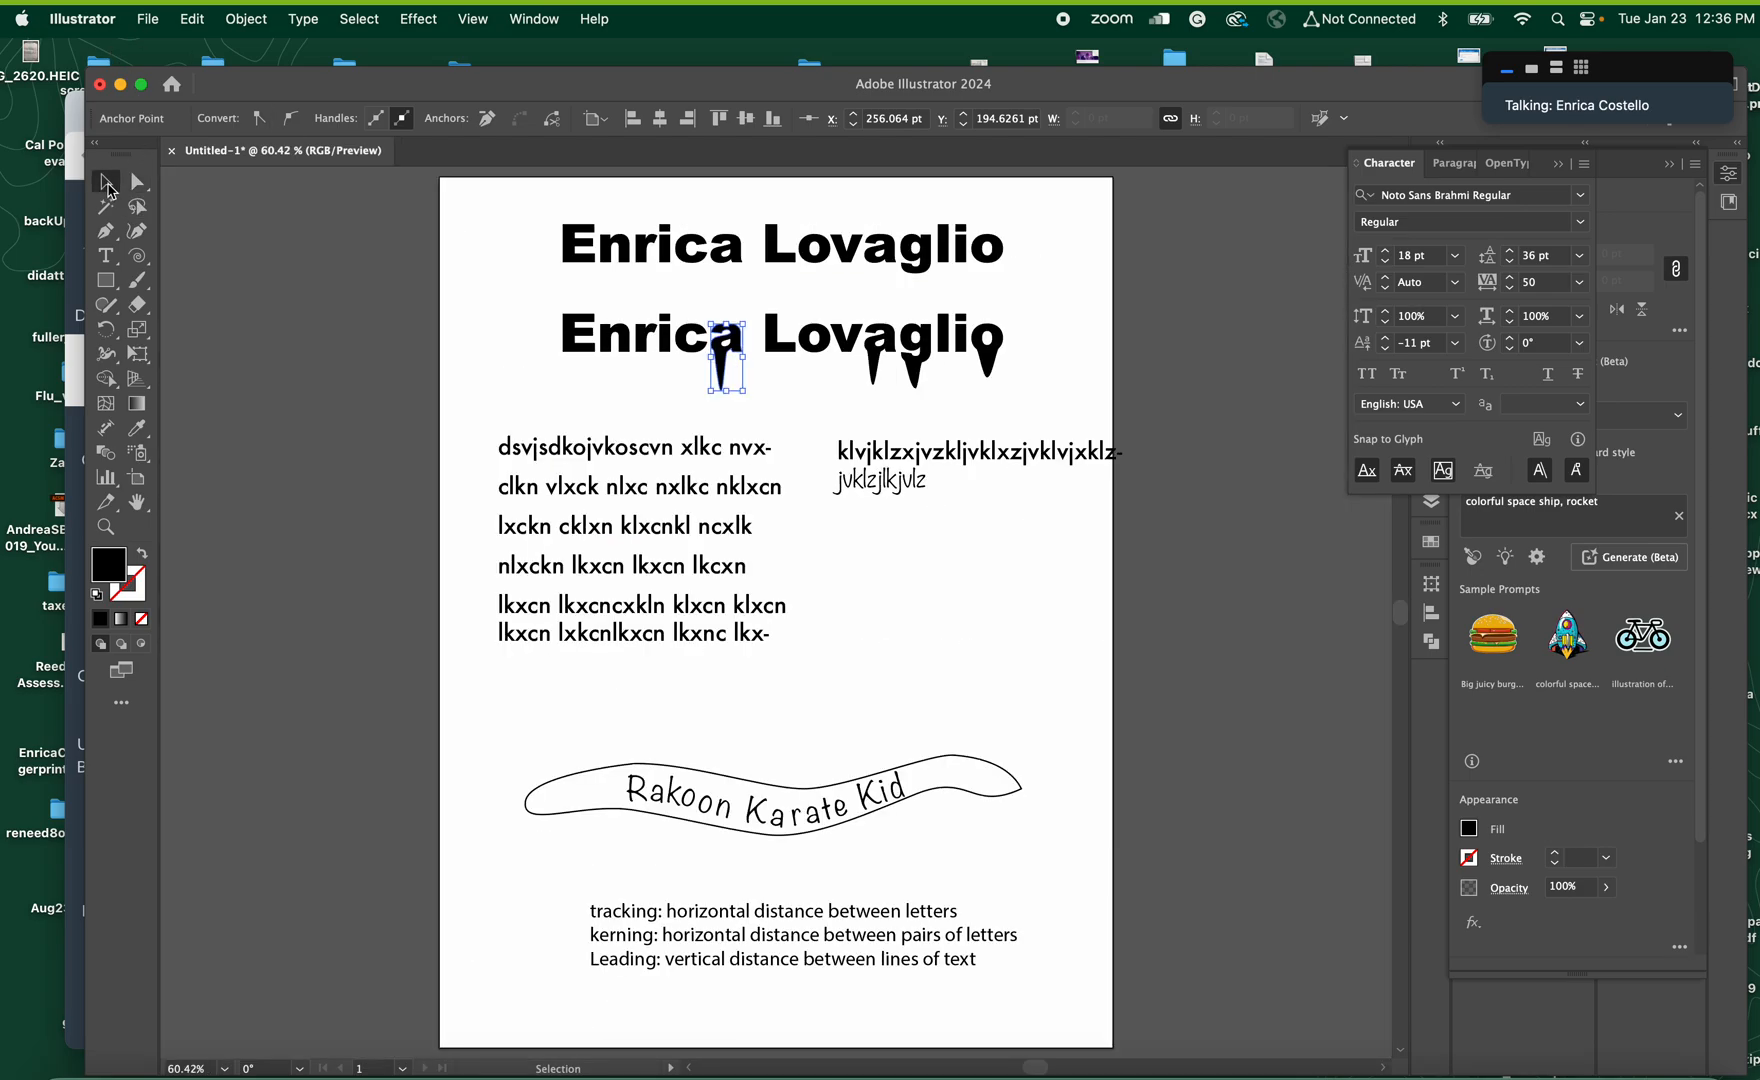
{"action": "left_click", "coordinate": [648, 245]}
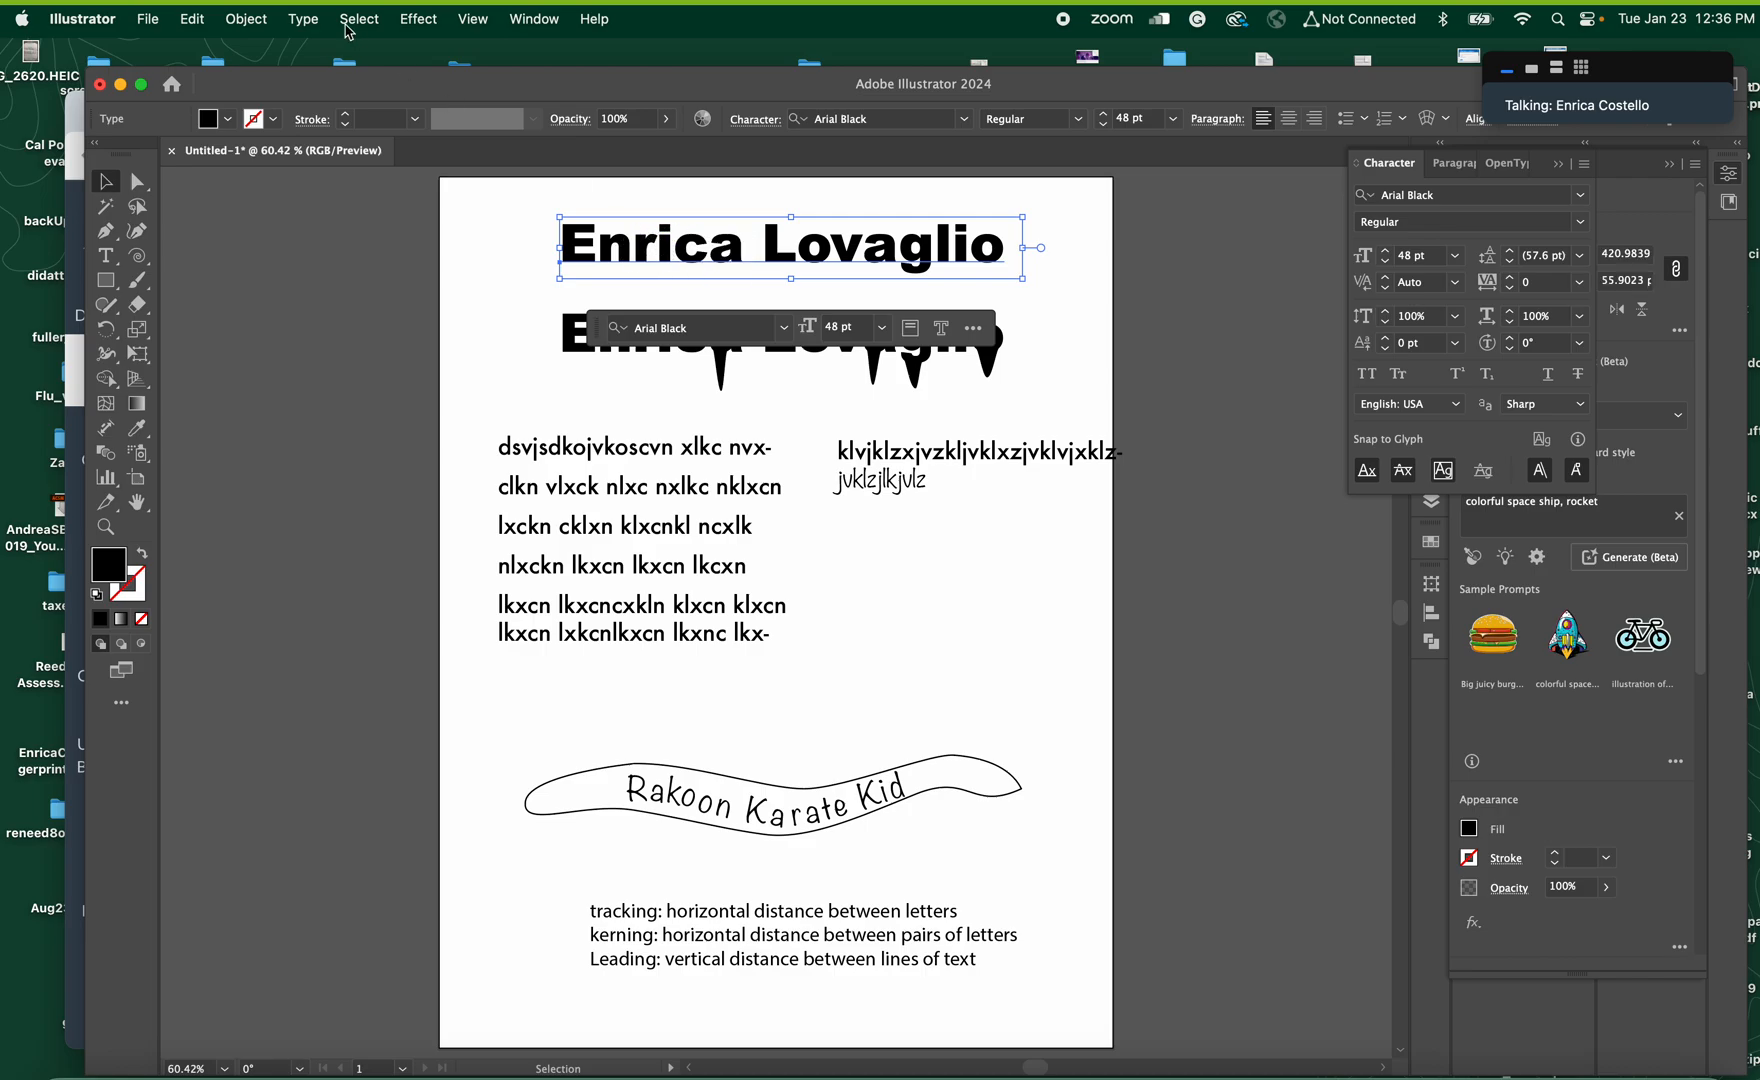
{"action": "left_click", "coordinate": [246, 22]}
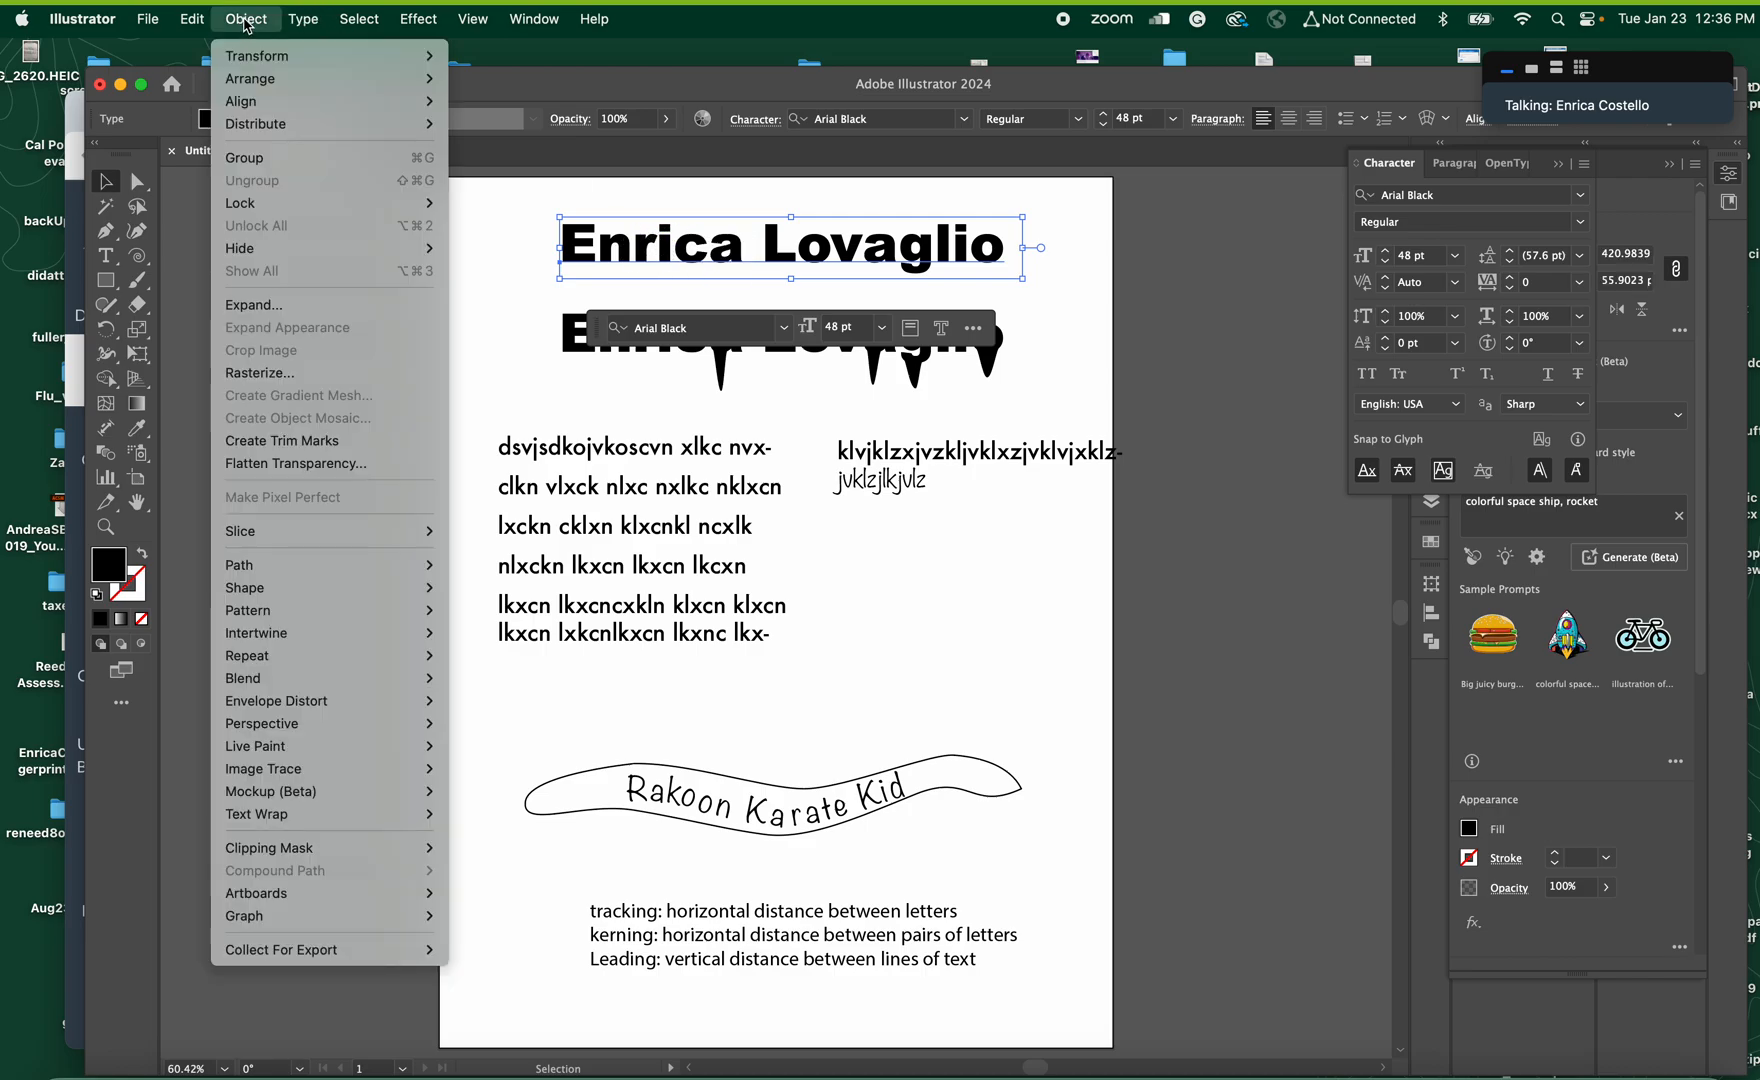
{"action": "mouse_move", "coordinate": [318, 35]}
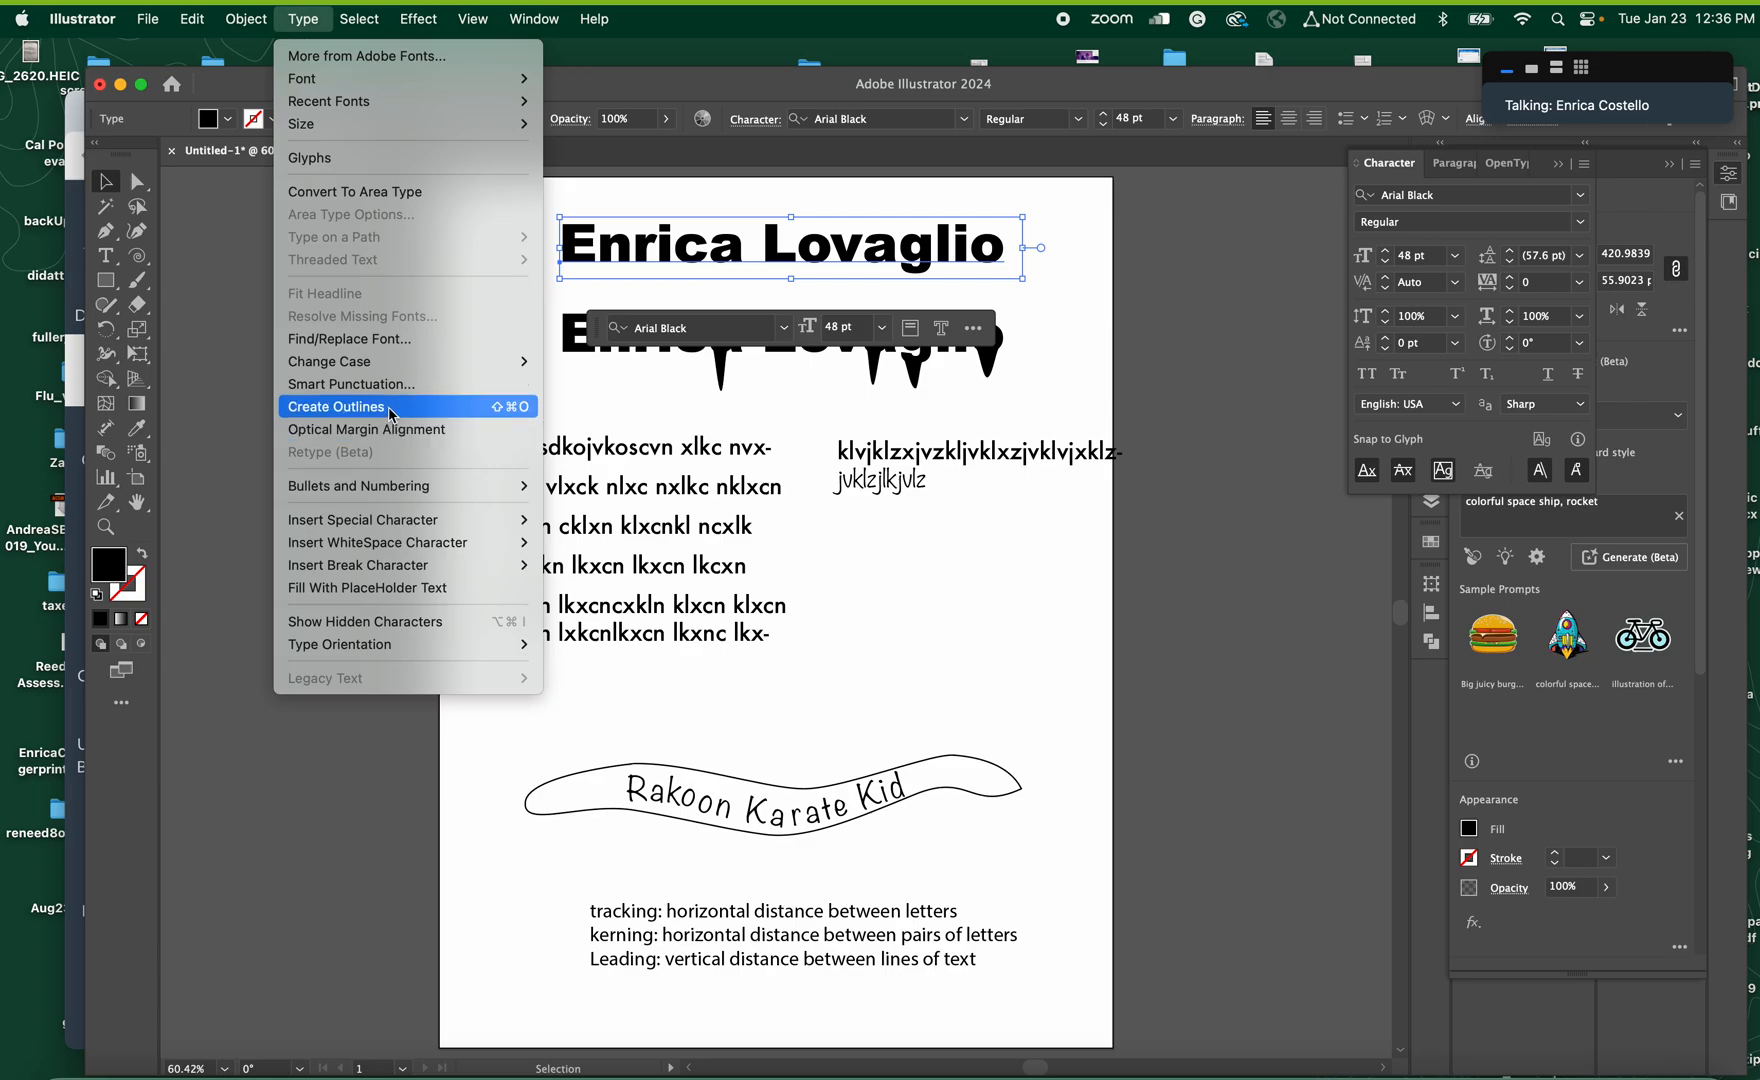
{"action": "left_click", "coordinate": [515, 406]}
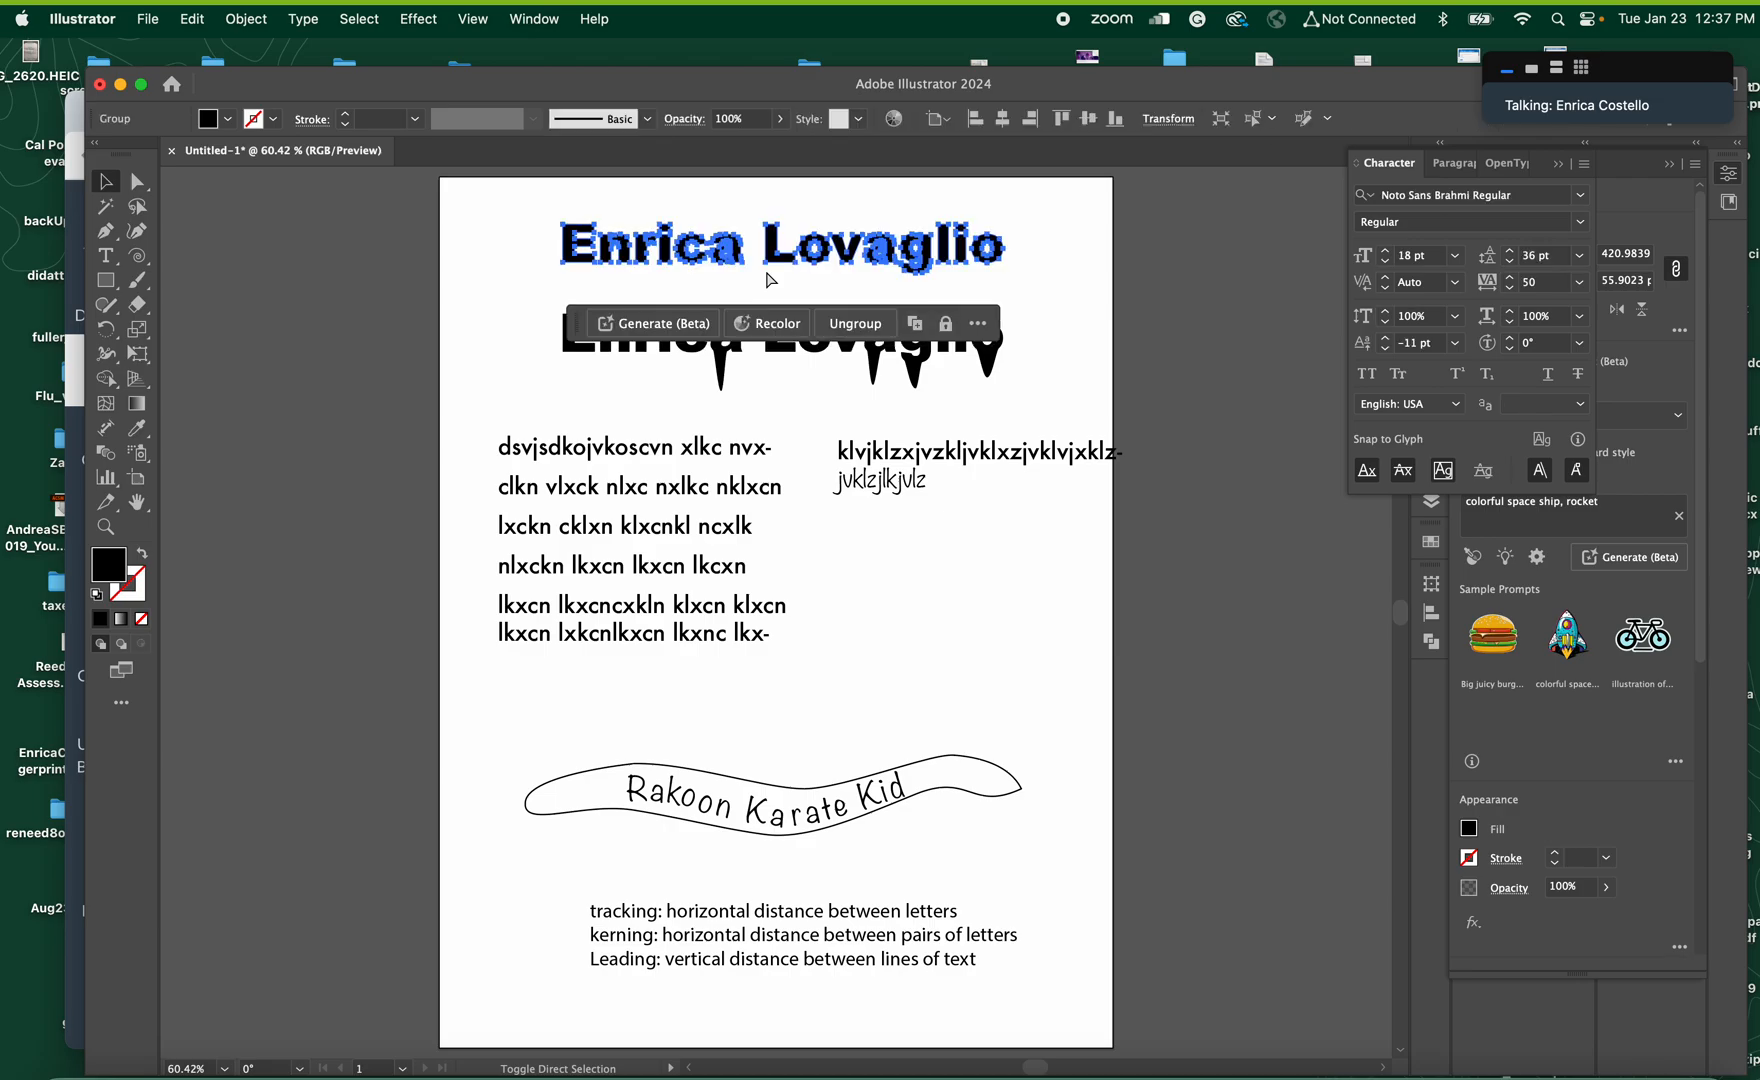
{"action": "left_click", "coordinate": [872, 413]}
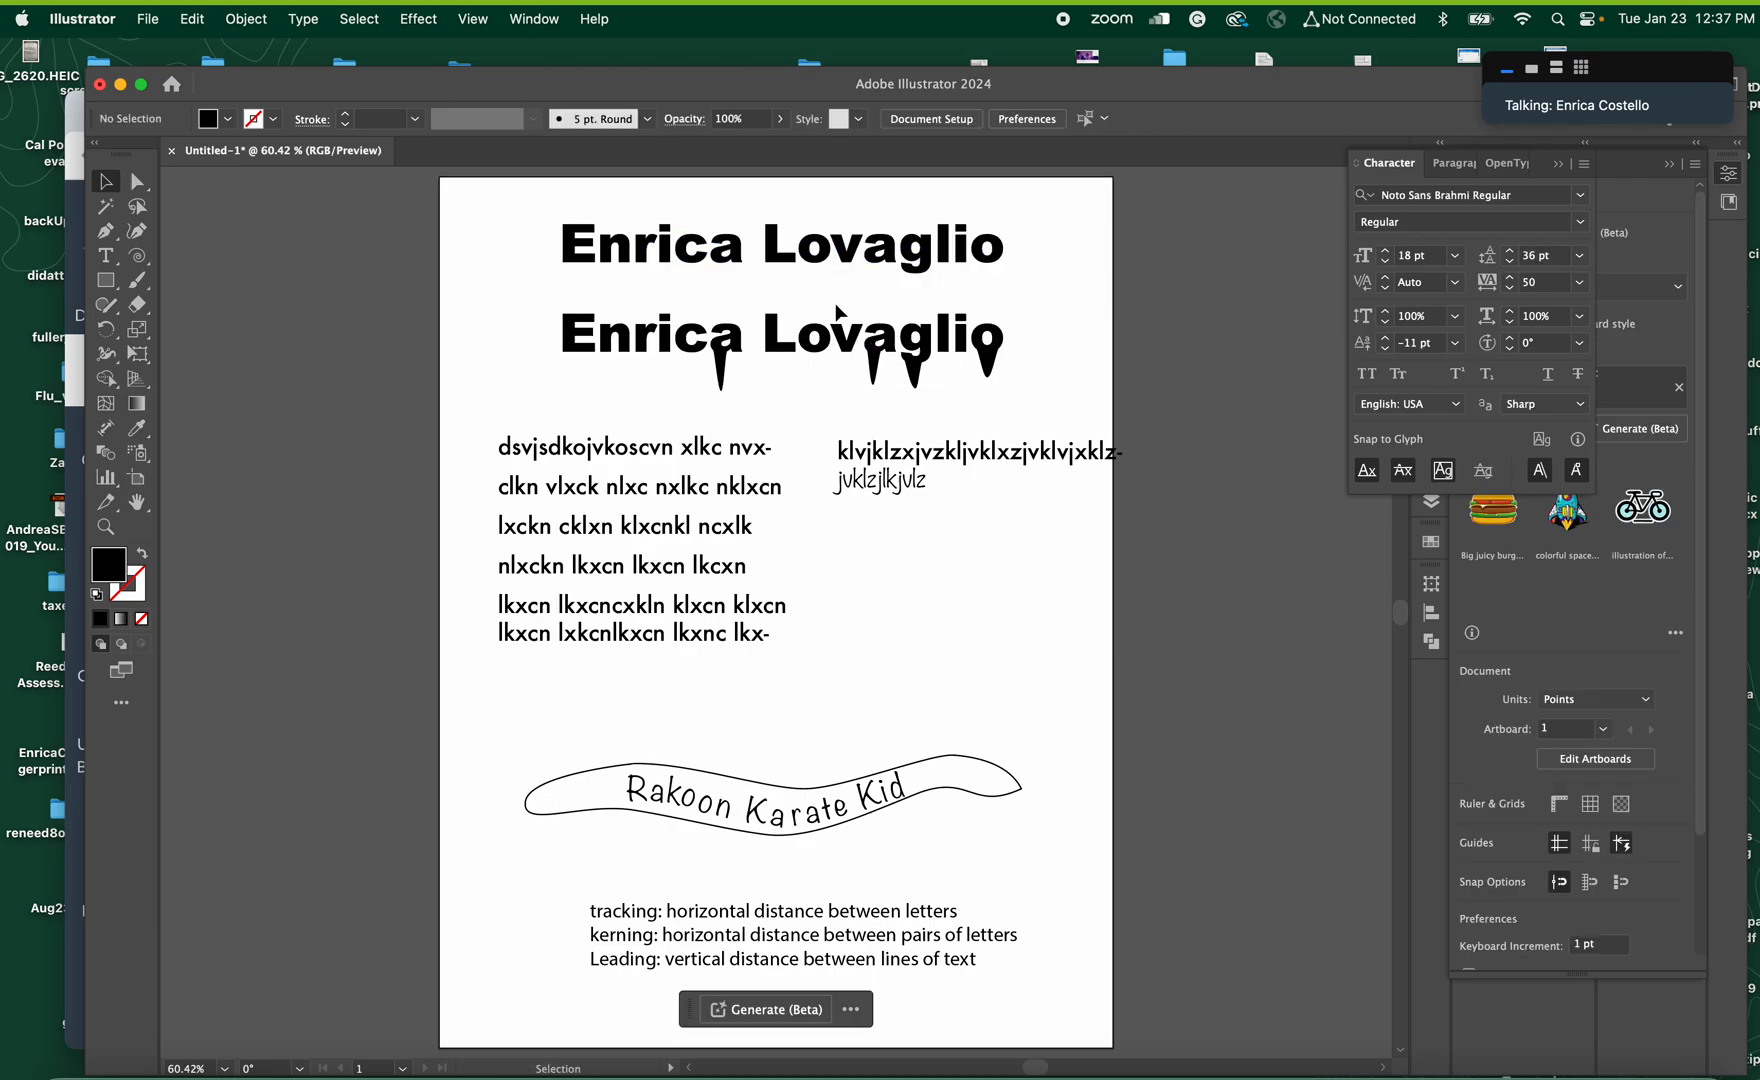
Try to edit the outlined upper heading with the Type tool
{"action": "left_click", "coordinate": [878, 256]}
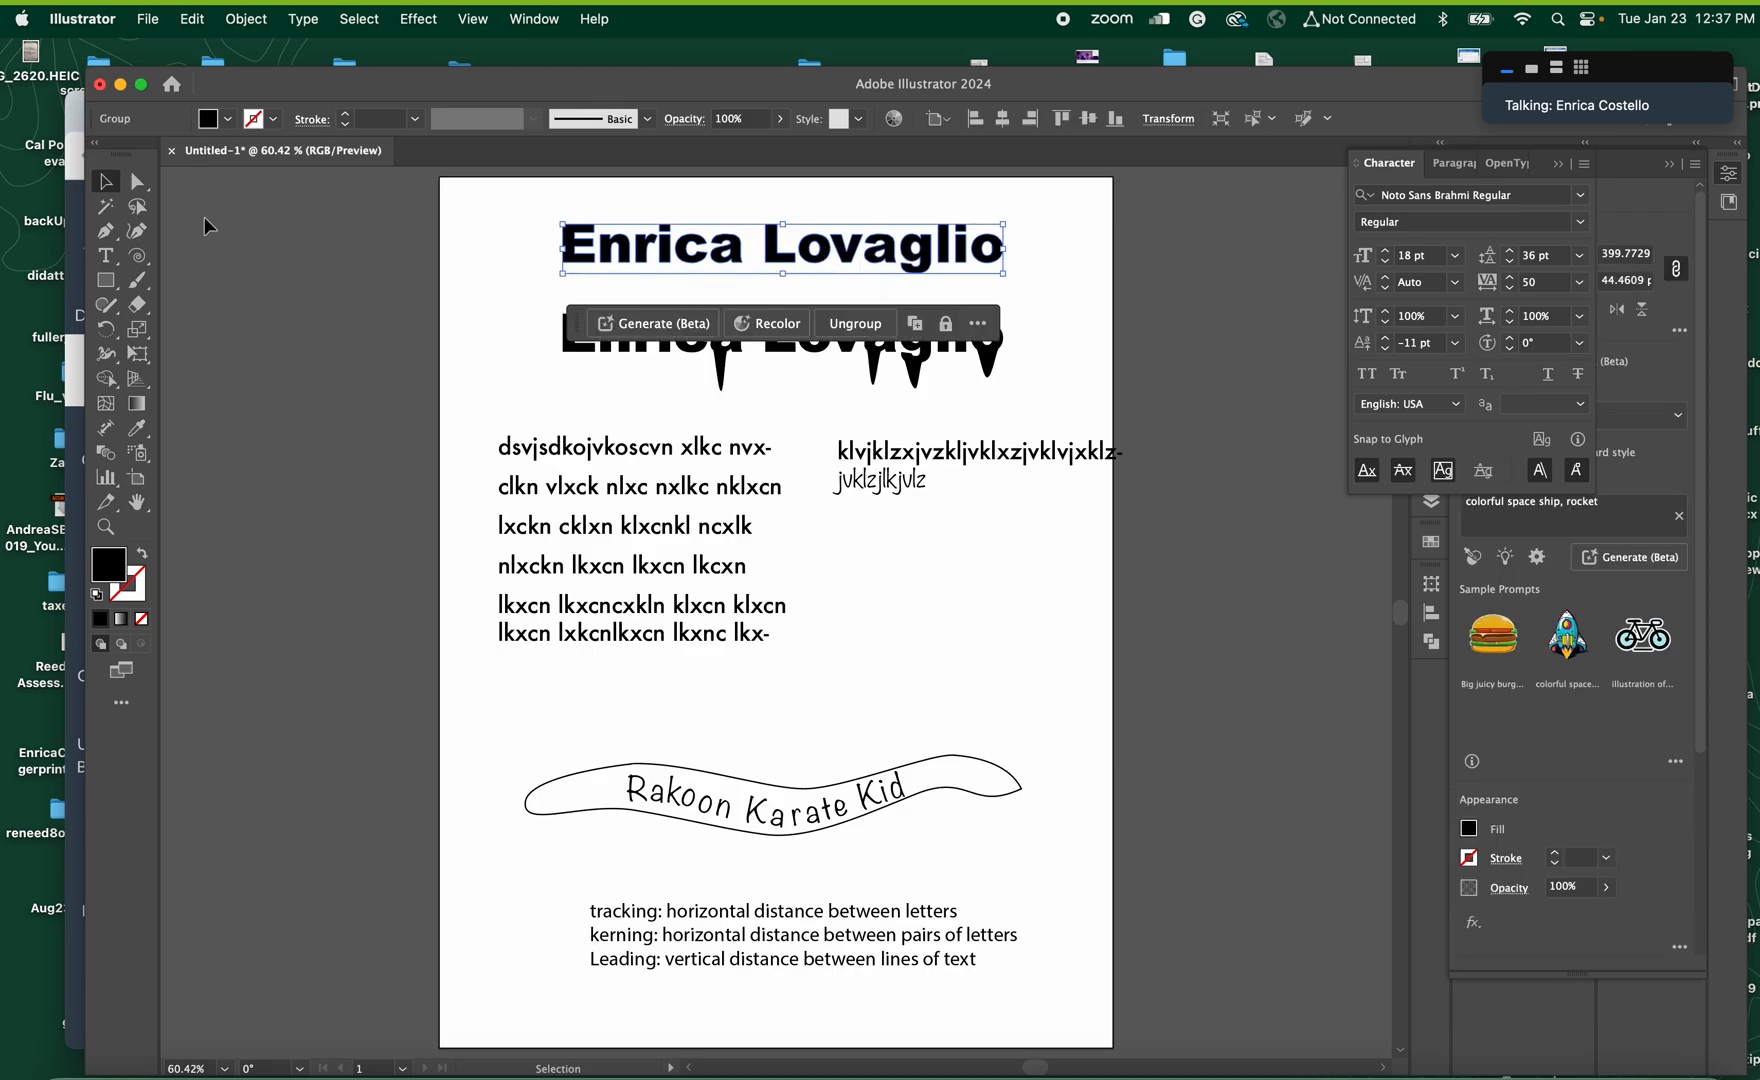
{"action": "left_click", "coordinate": [105, 256]}
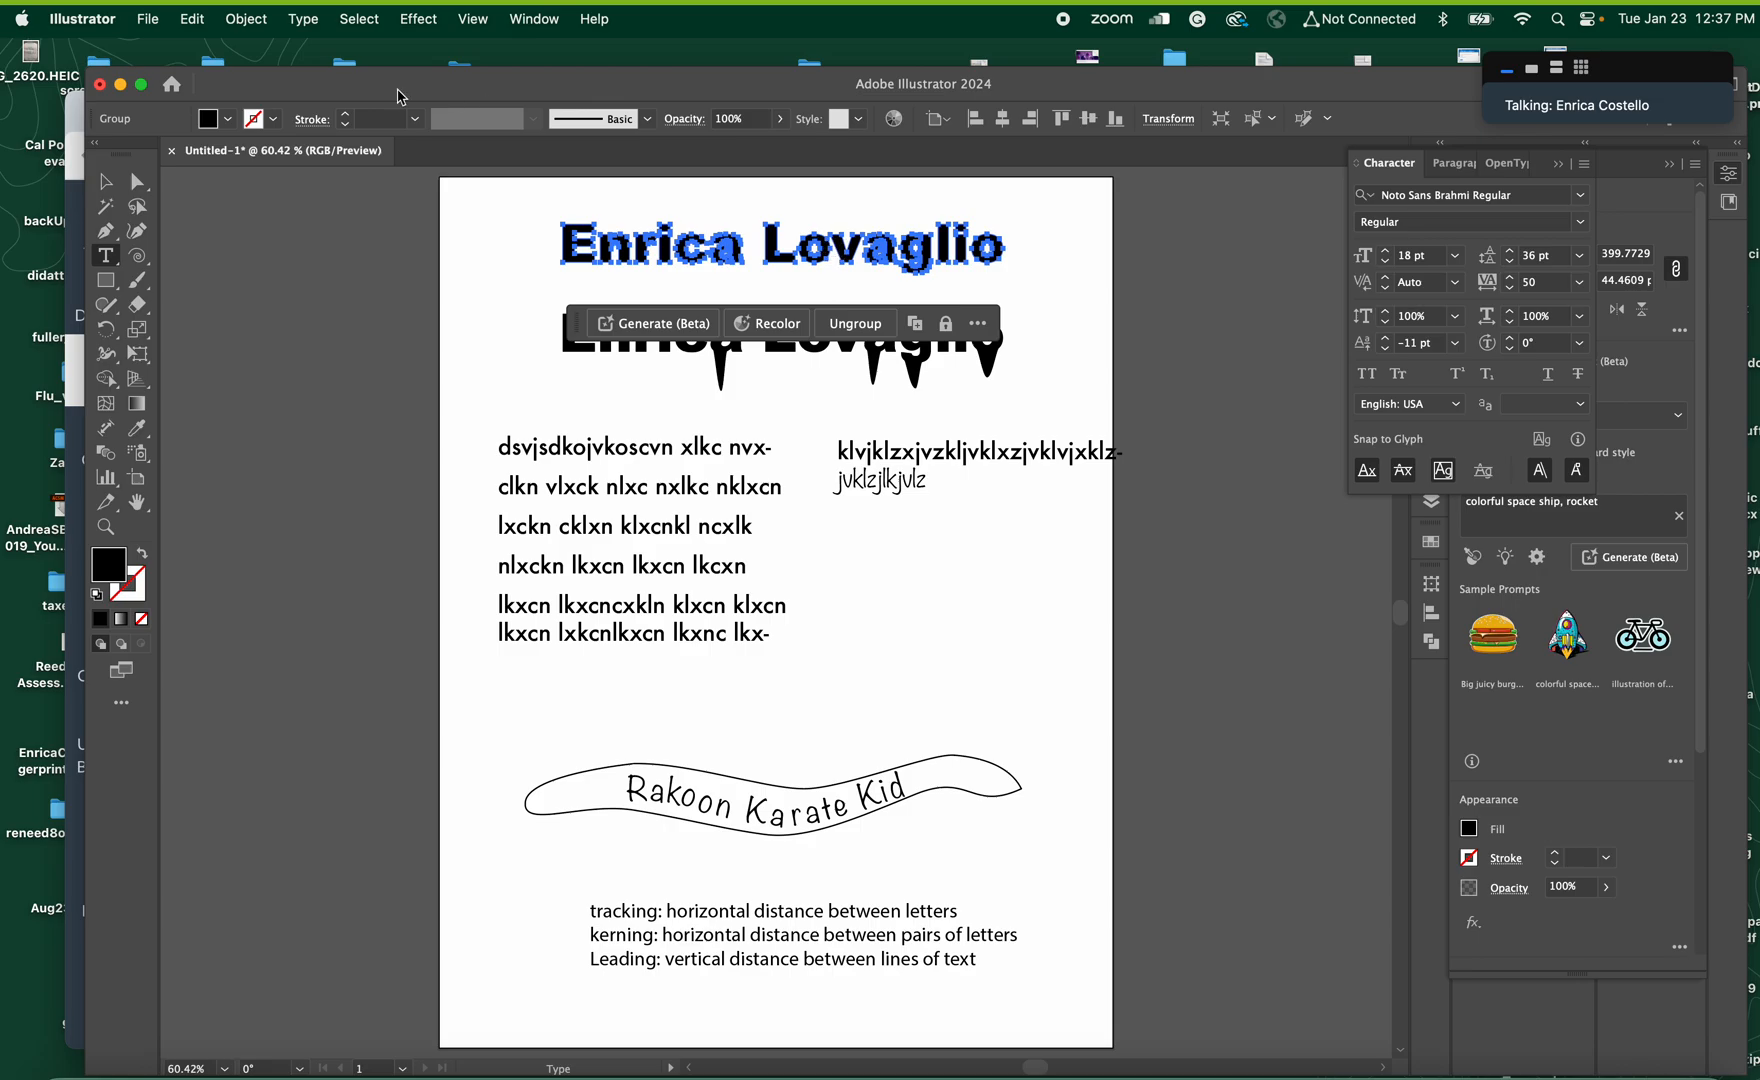
{"action": "left_click", "coordinate": [105, 181]}
Move the second threaded text box closer to the first one so its text fits on the page, and deselect it
{"action": "left_click", "coordinate": [623, 572]}
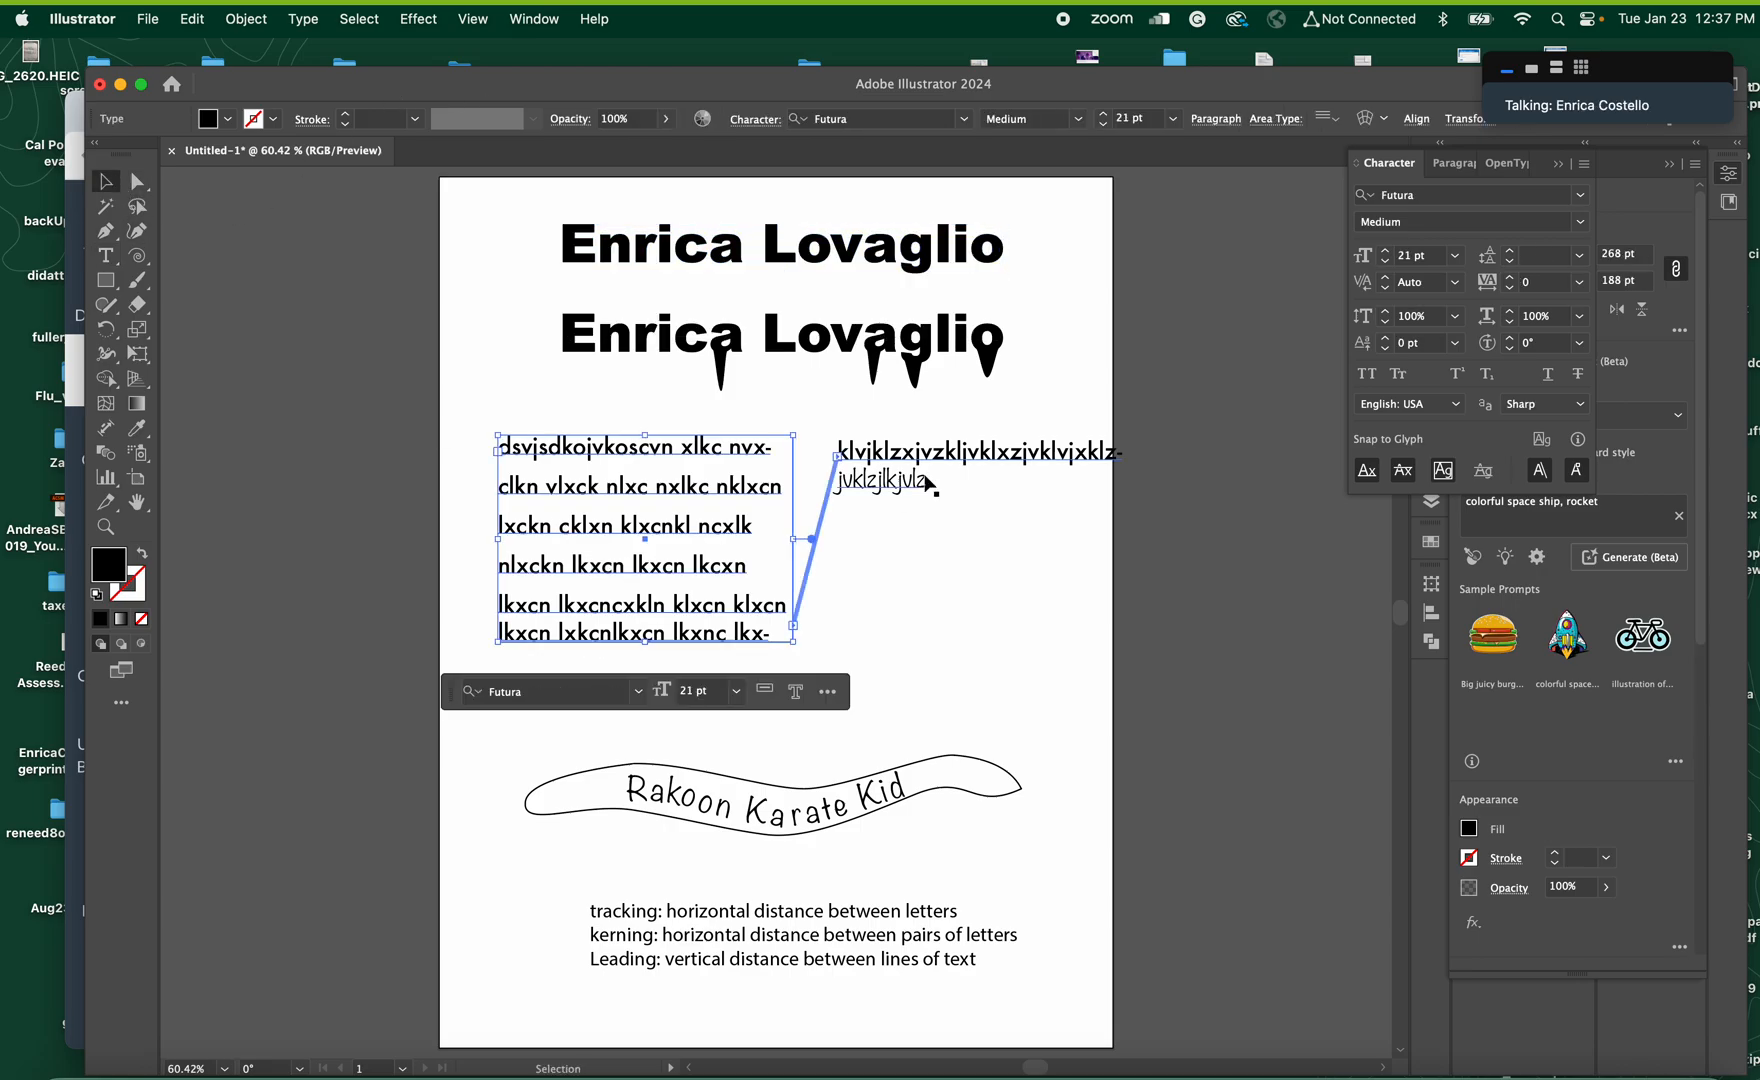
{"action": "left_click_drag", "start_coordinate": [966, 463], "coordinate": [936, 468]}
{"action": "left_click", "coordinate": [781, 456], "text": "shift"}
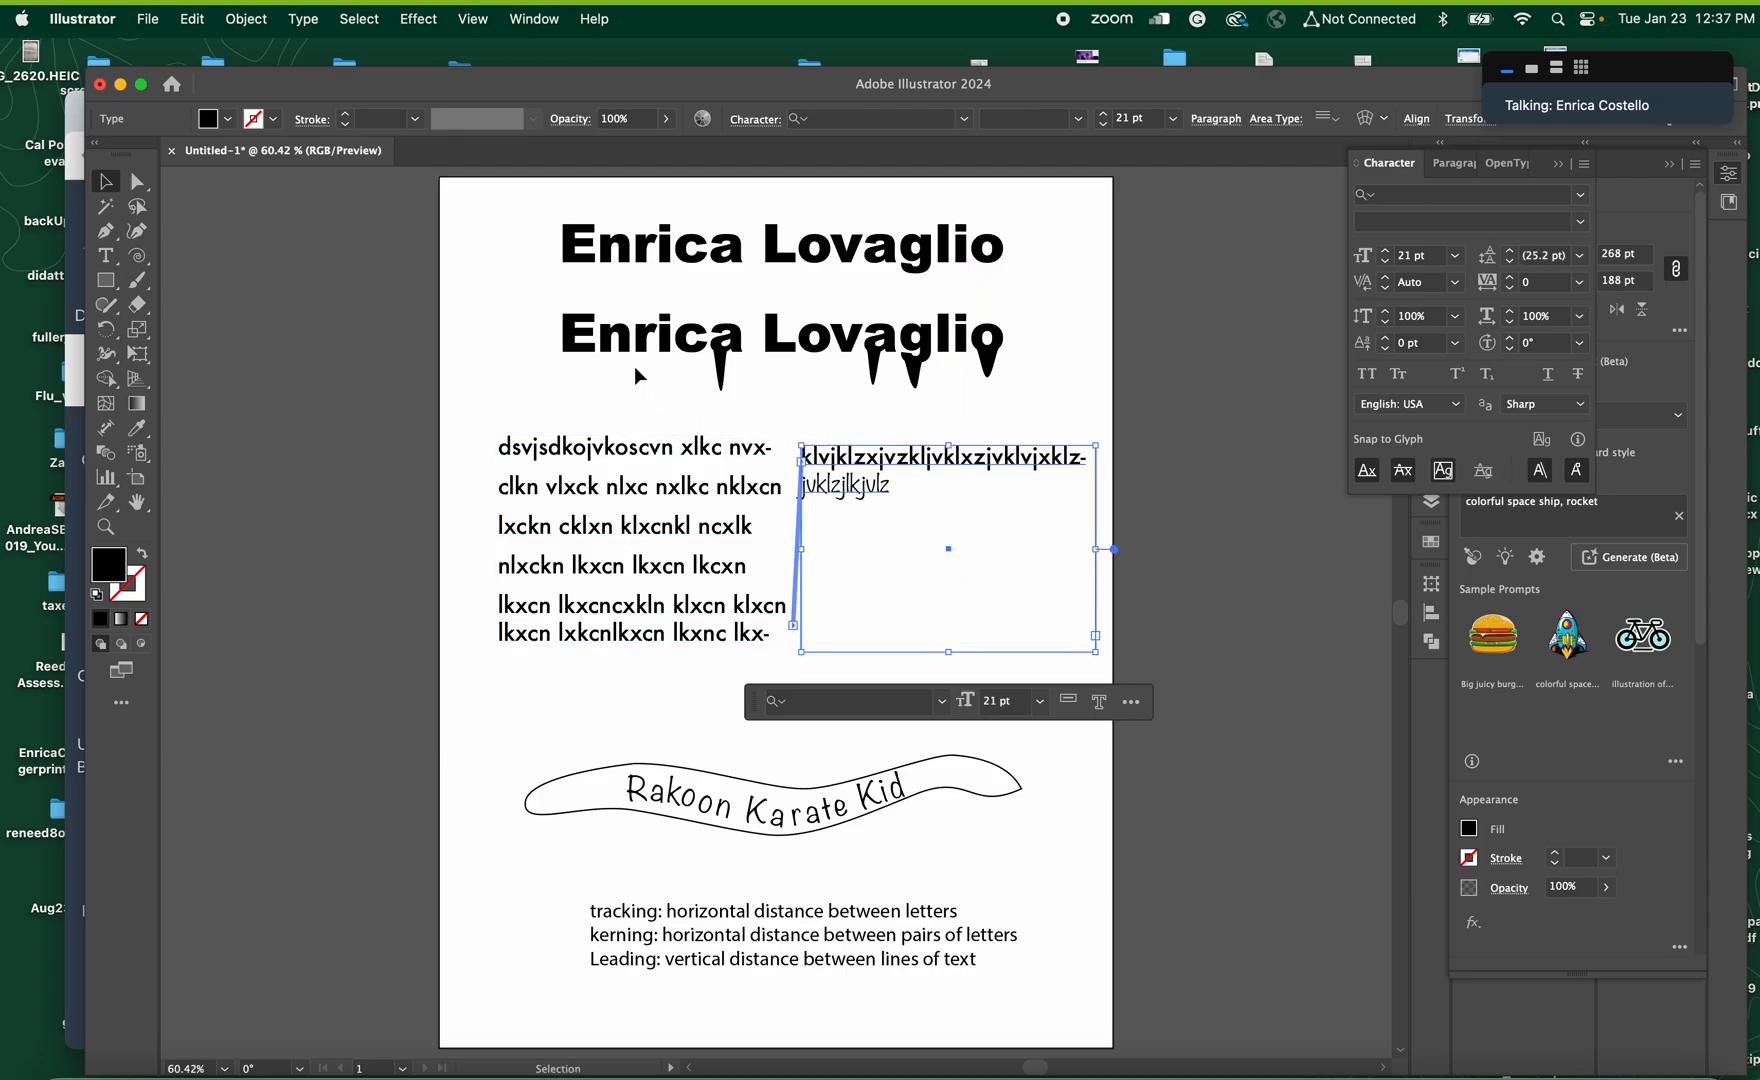
{"action": "left_click", "coordinate": [512, 309]}
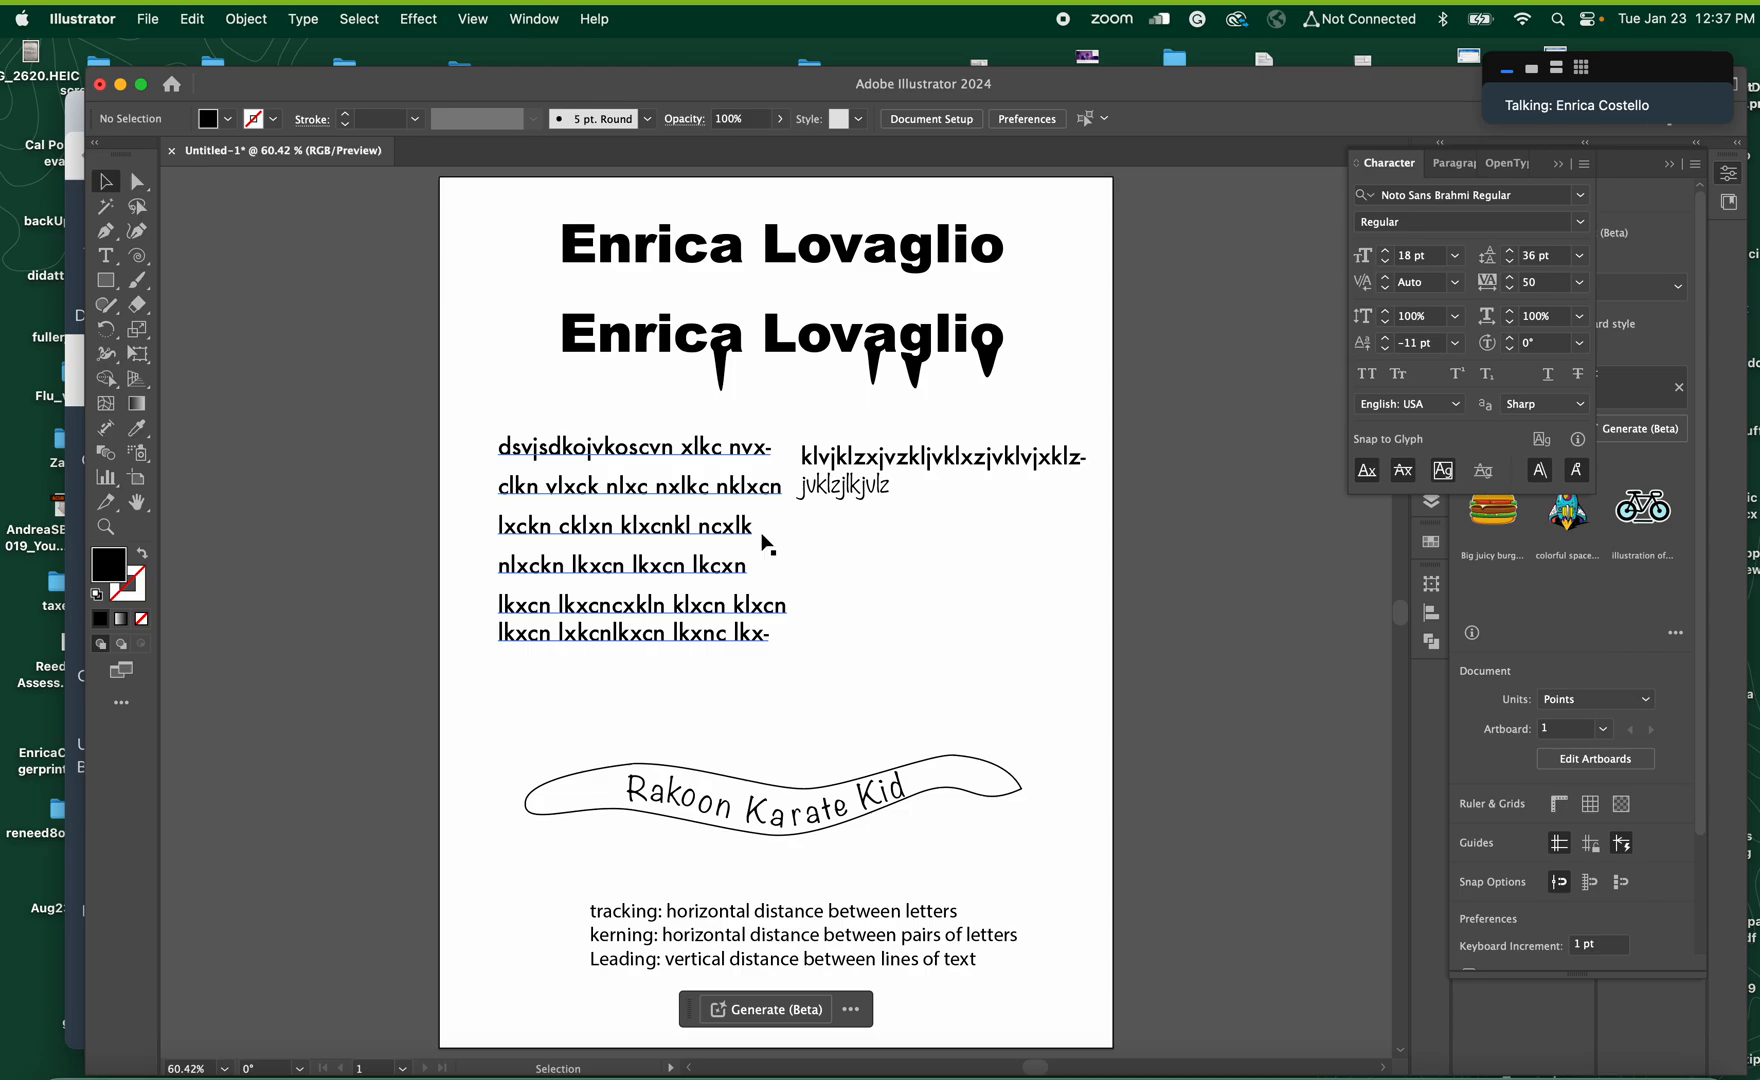
Switch to the Canvas course in Chrome and download the Exercise 6 Text Formatting.ai file from the Week 3 Learning Resources page
{"action": "left_click", "coordinate": [121, 86]}
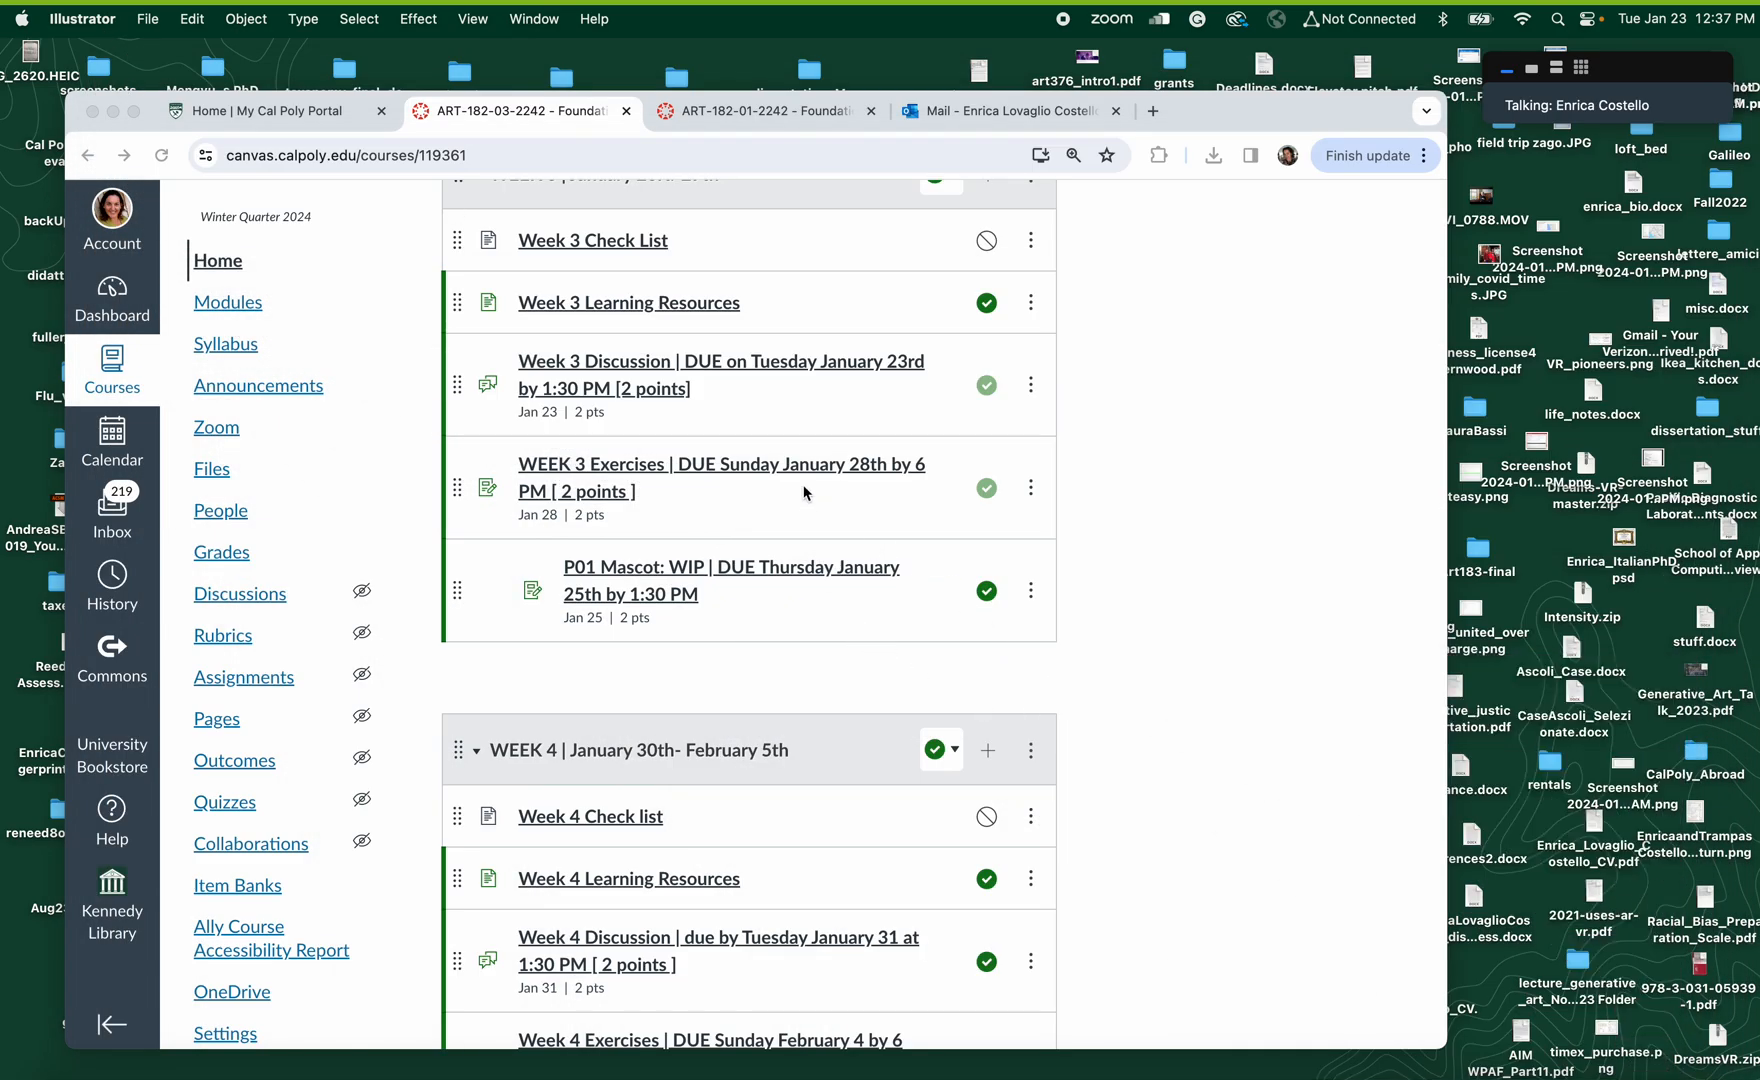
{"action": "left_click", "coordinate": [646, 309]}
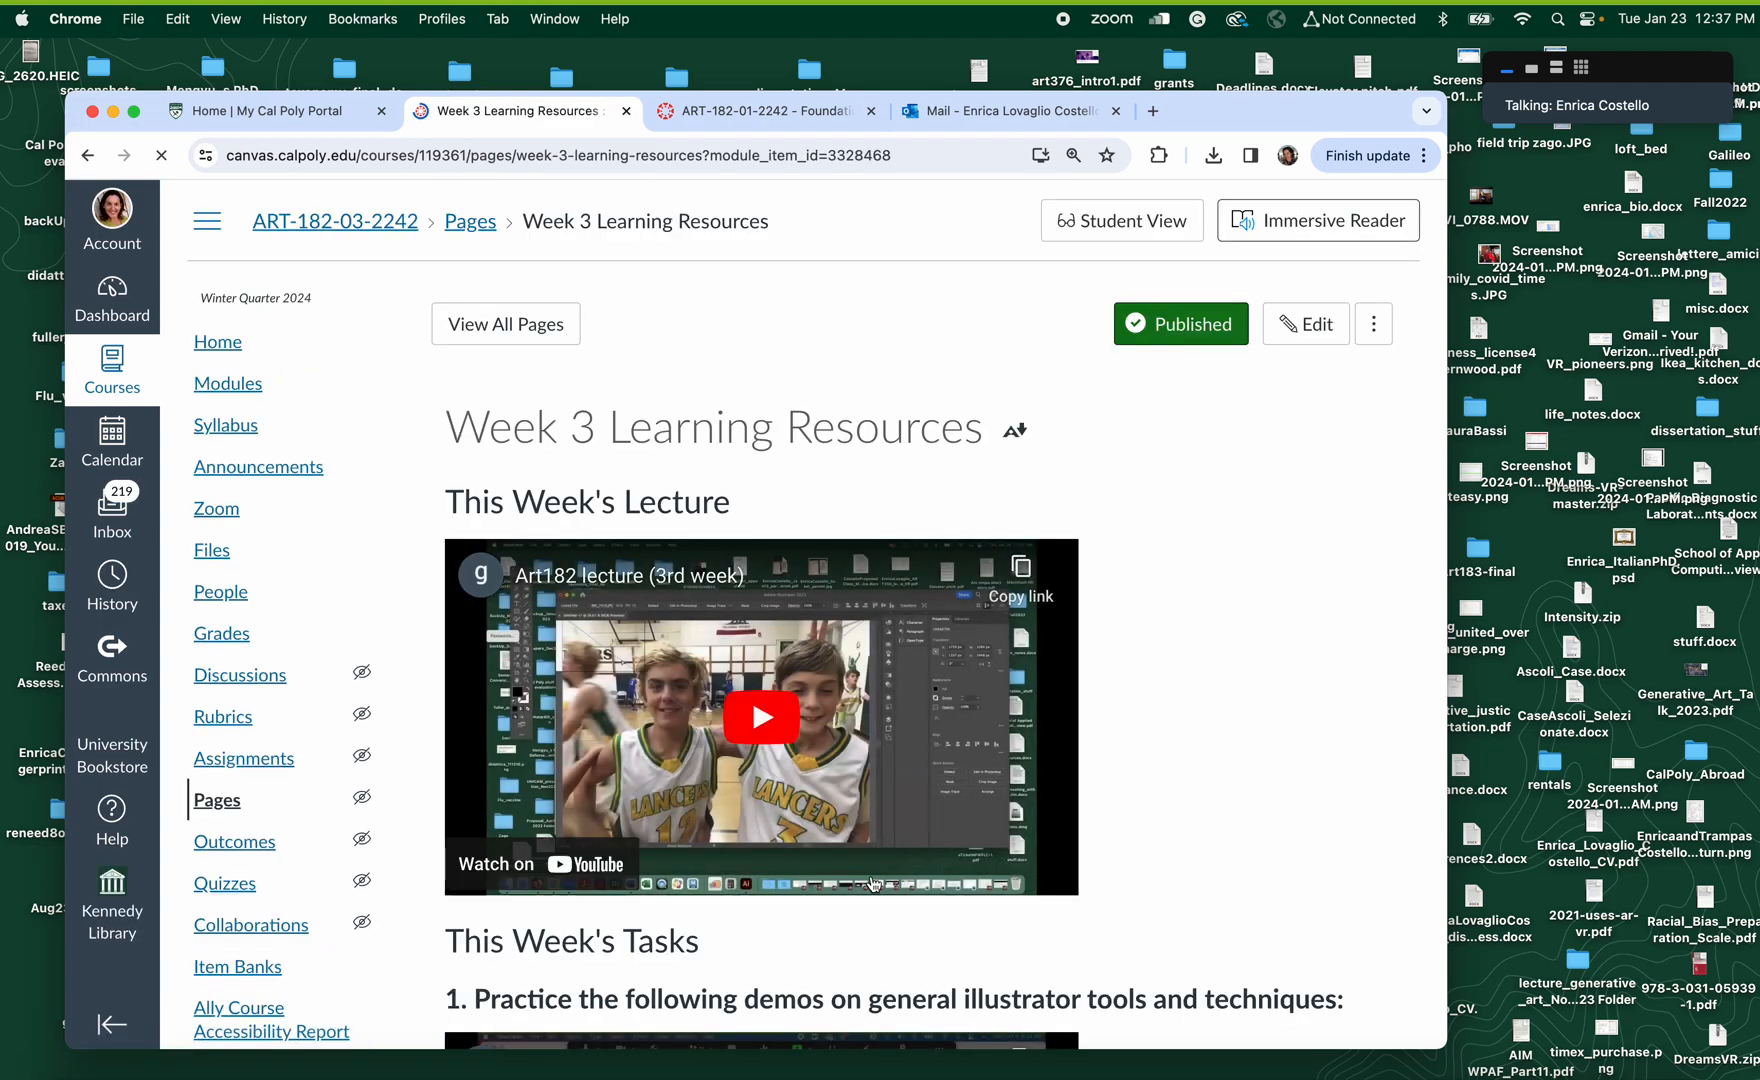
{"action": "scroll", "coordinate": [1249, 913], "scroll_direction": "down", "scroll_amount": 6}
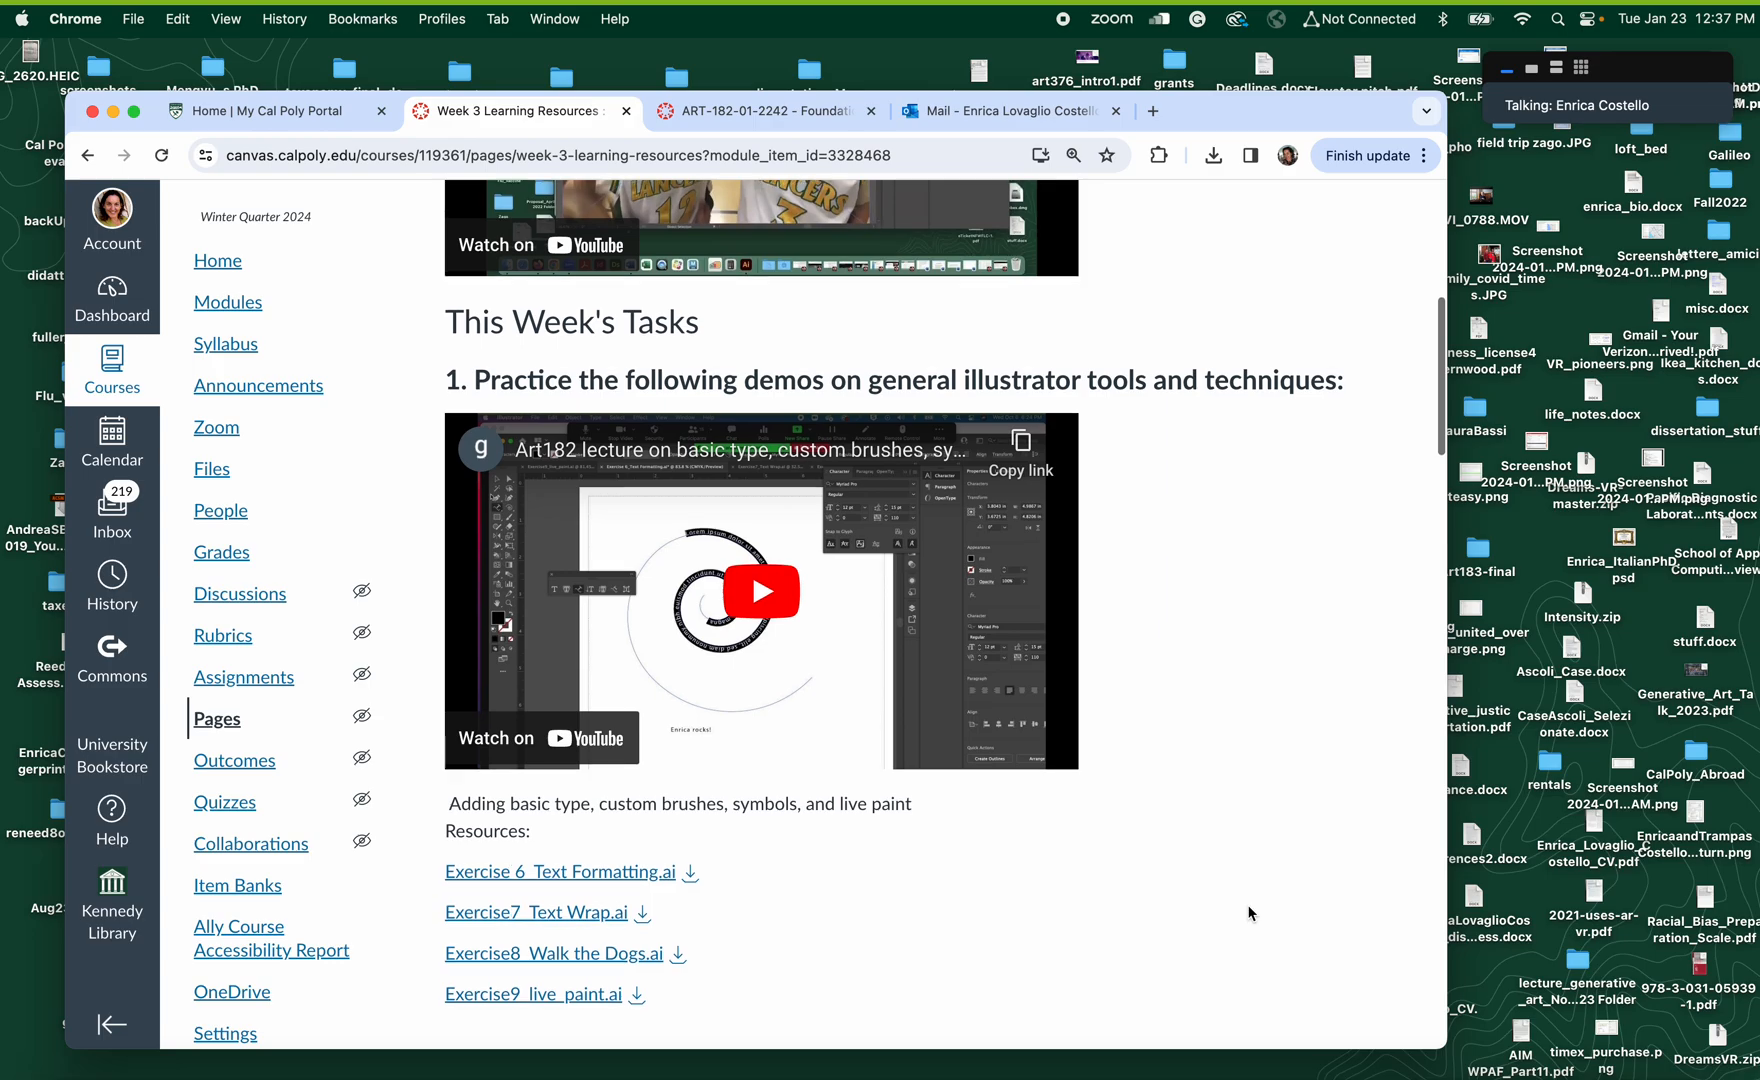
{"action": "scroll", "coordinate": [1249, 913], "scroll_direction": "down", "scroll_amount": 2}
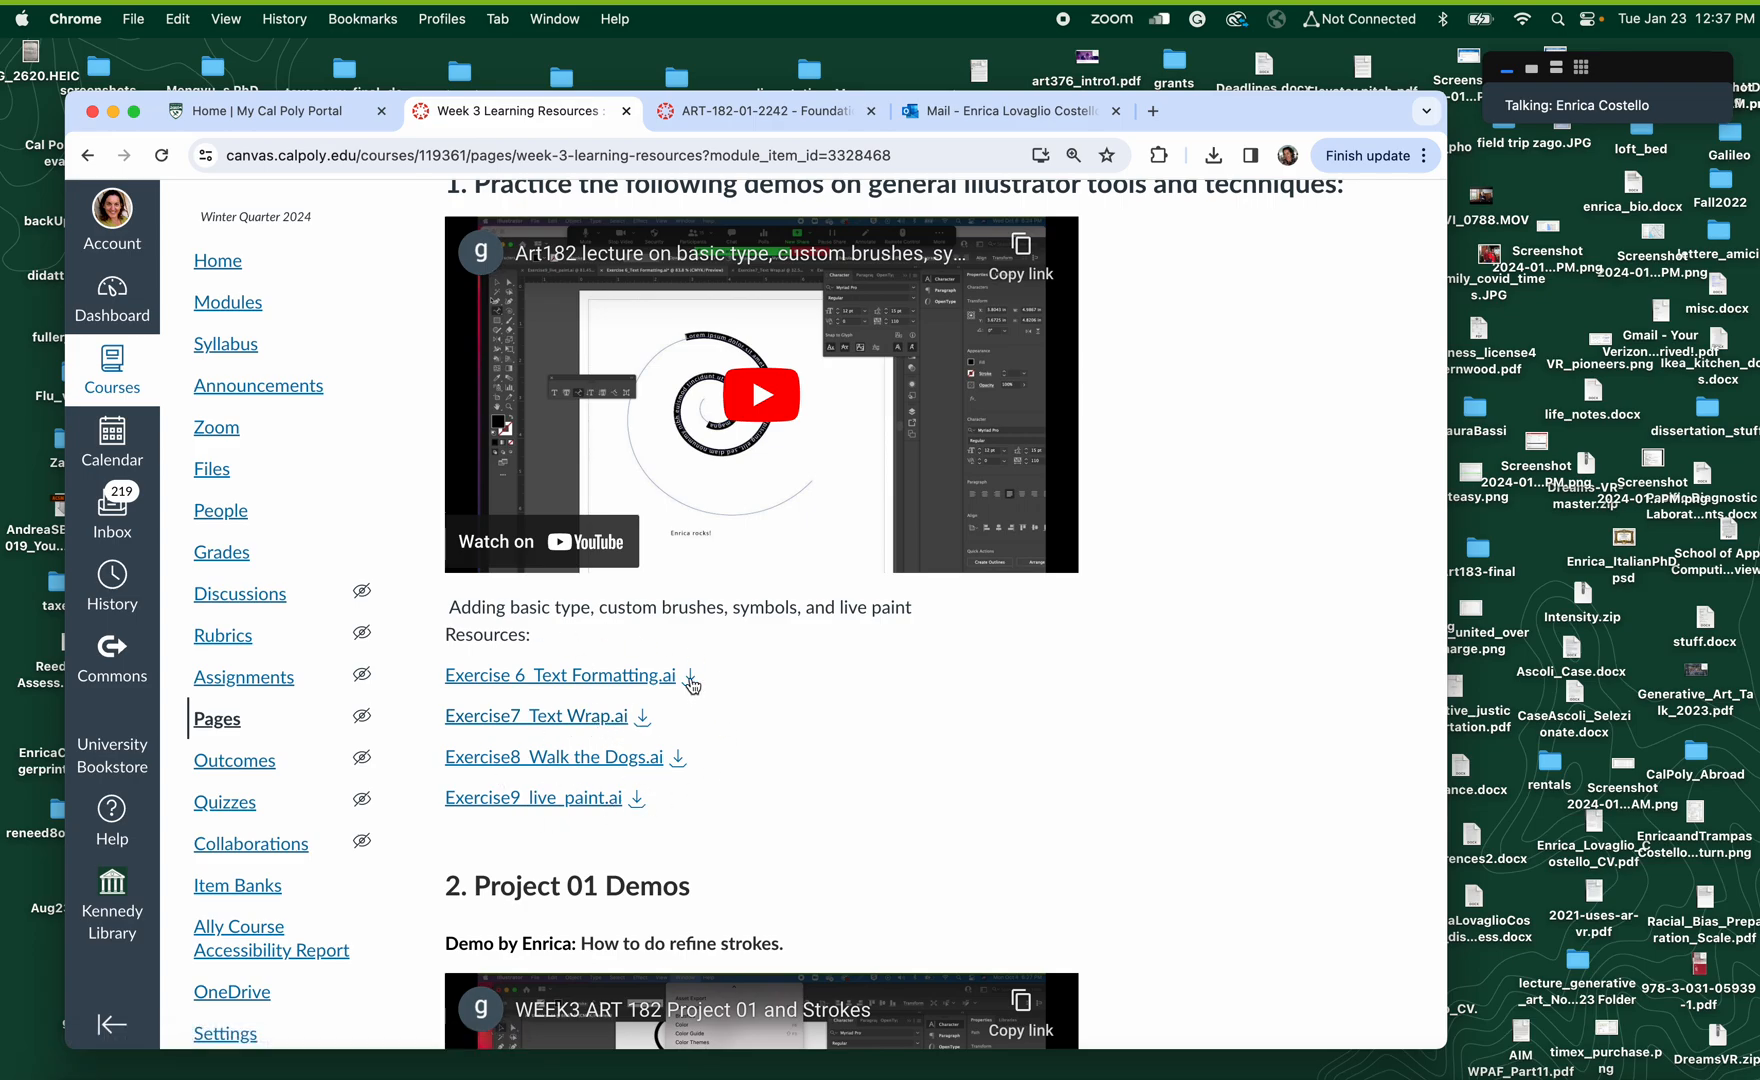
{"action": "left_click", "coordinate": [690, 677]}
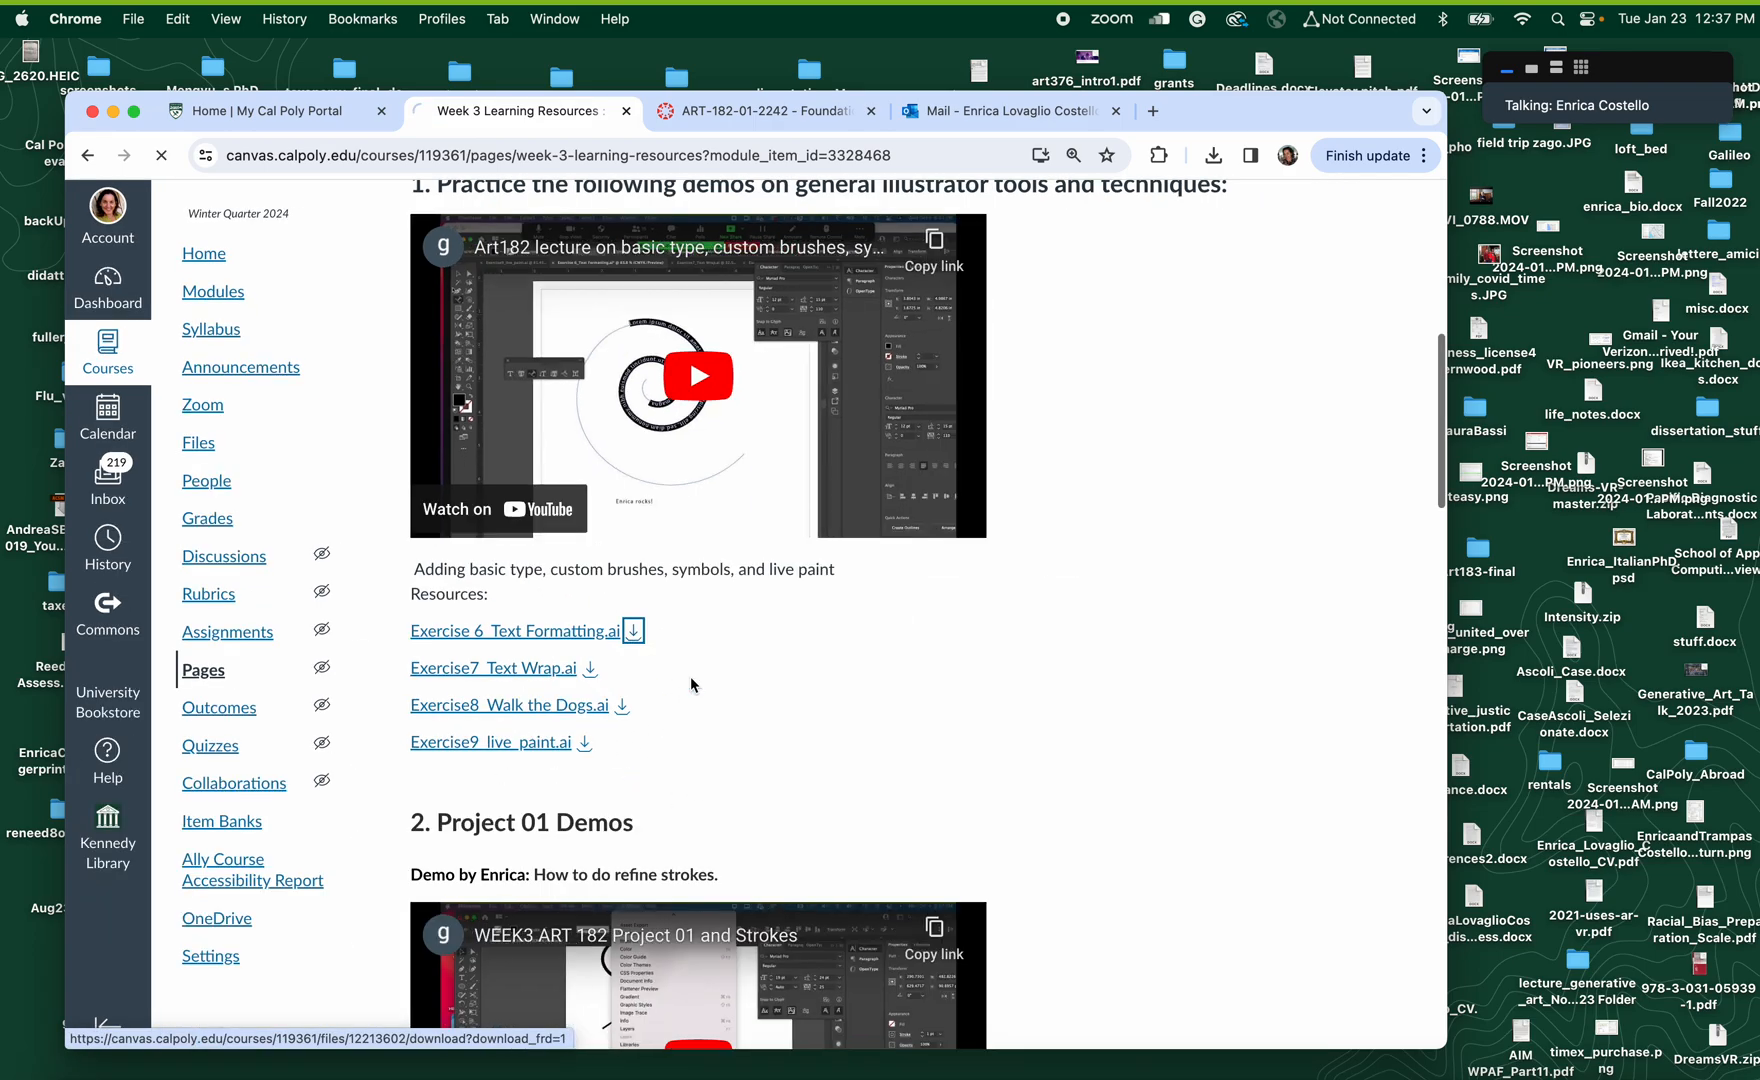
Download the Exercise7 Text Wrap.ai file from the Week 3 Learning Resources page and minimise the Chrome and Zoom windows
{"action": "left_click", "coordinate": [643, 718]}
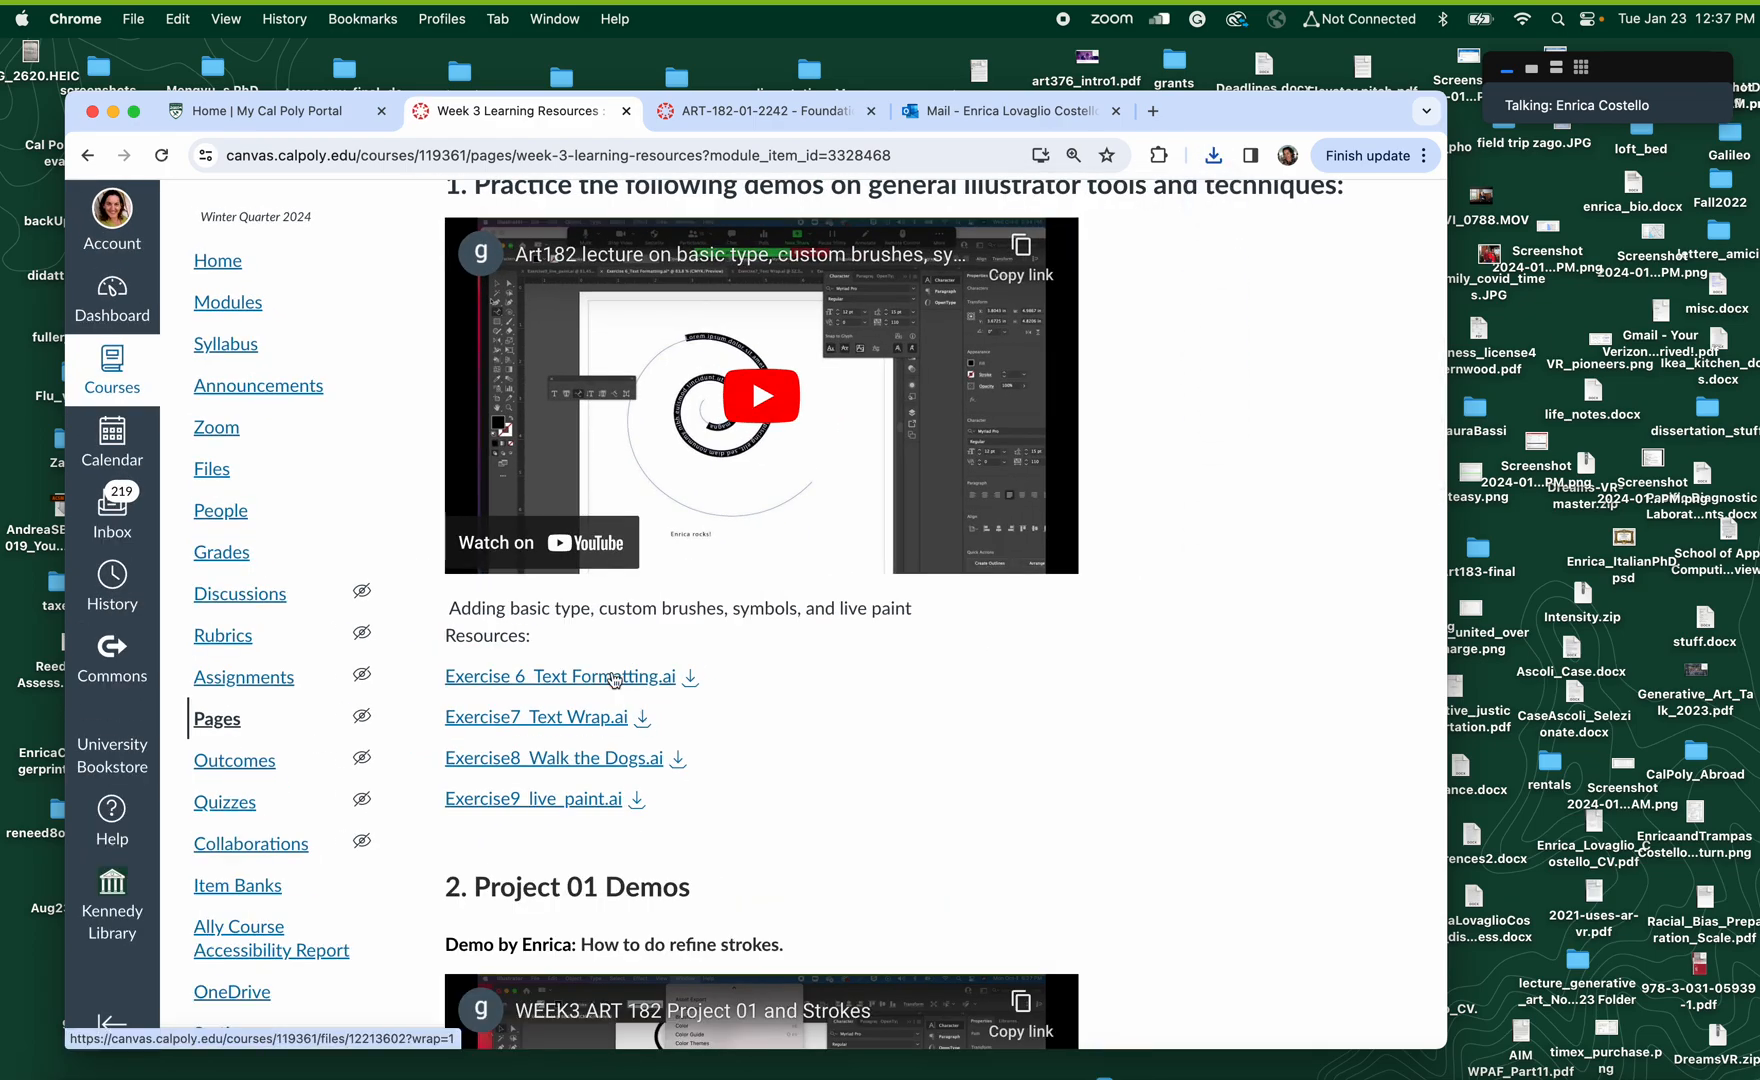
{"action": "left_click", "coordinate": [112, 112]}
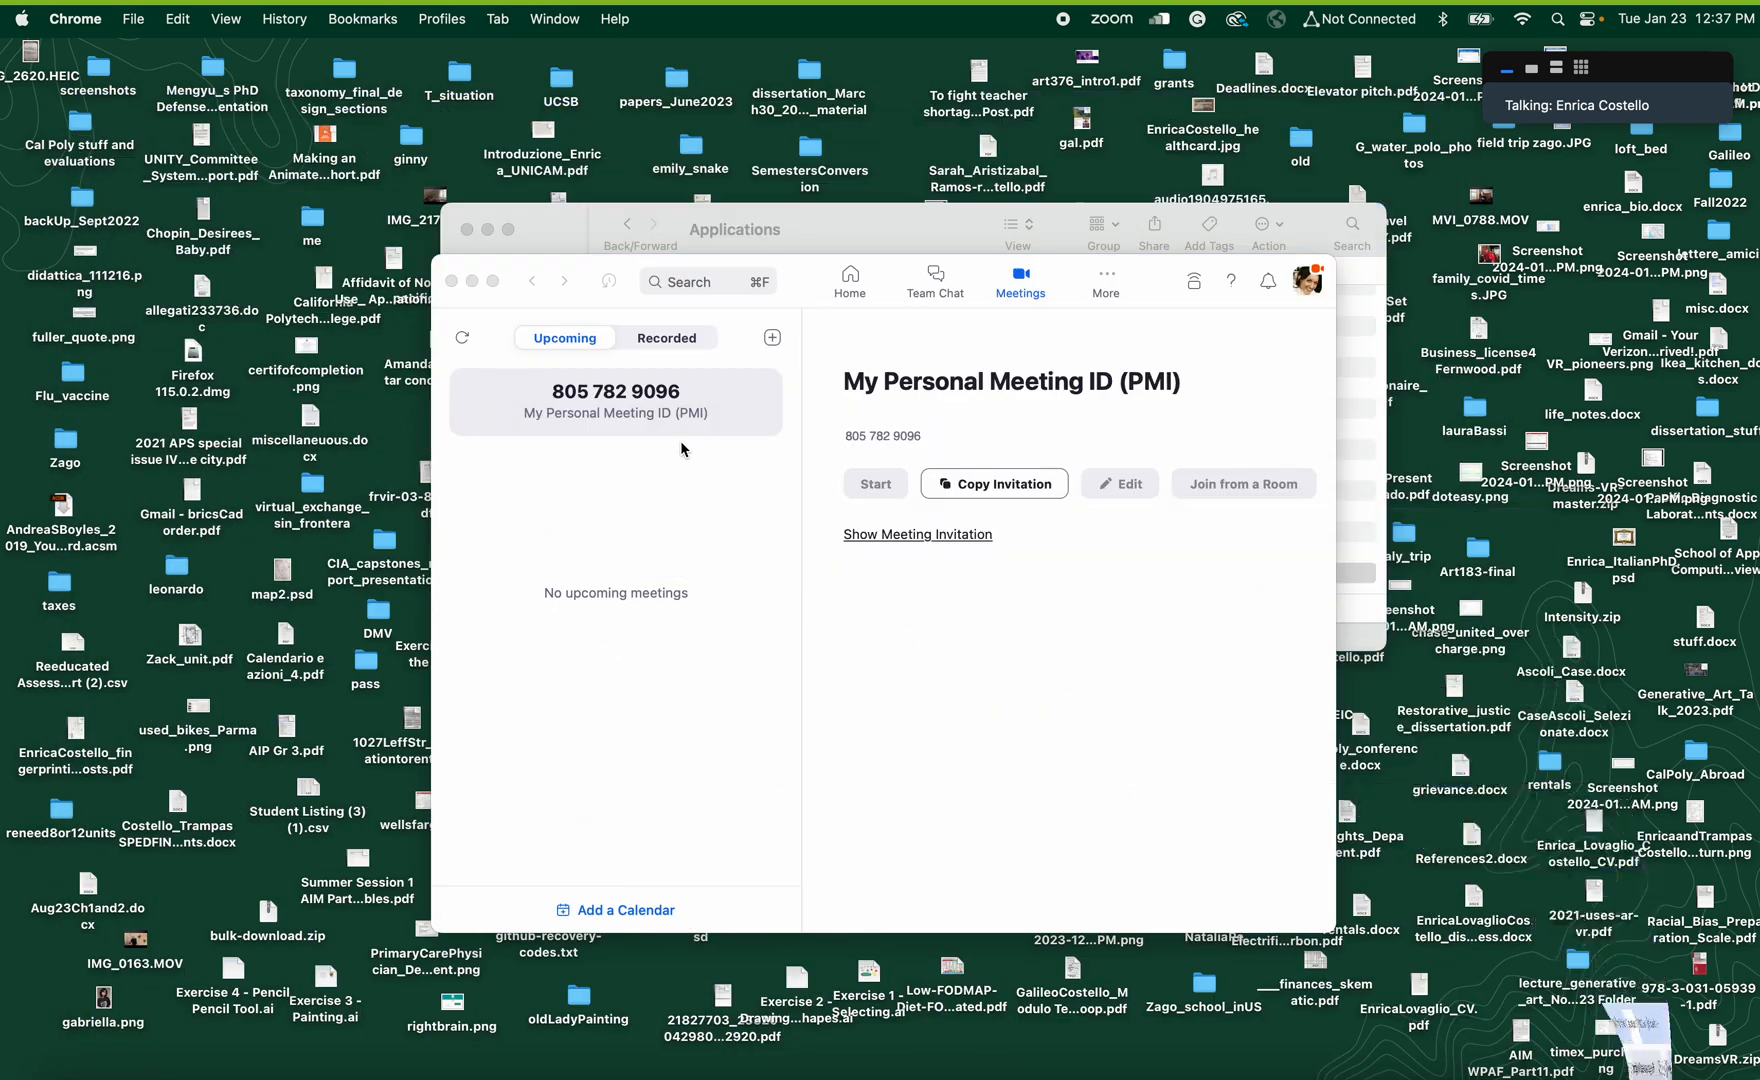
{"action": "left_click", "coordinate": [471, 282]}
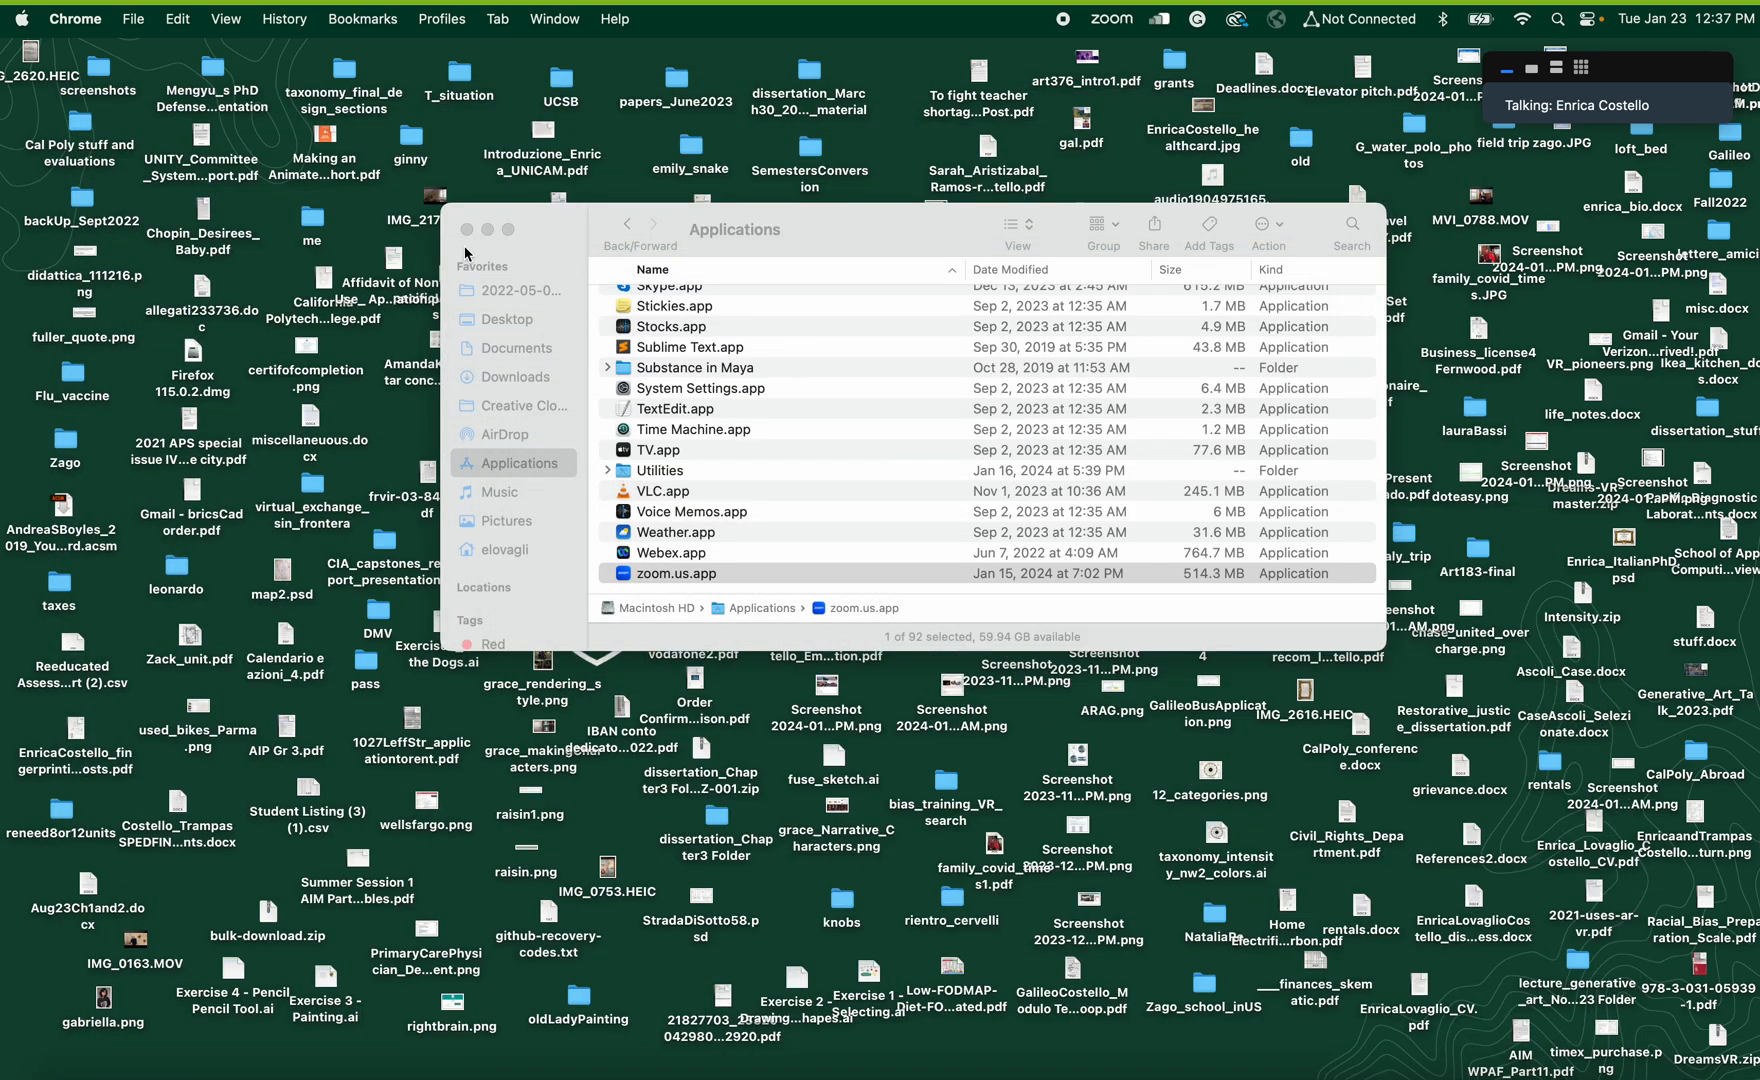
In Finder, move Exercise7_Text Wrap.ai and Exercise 6_Text Formatting.ai from the Downloads folder to the desktop
{"action": "left_click", "coordinate": [862, 216]}
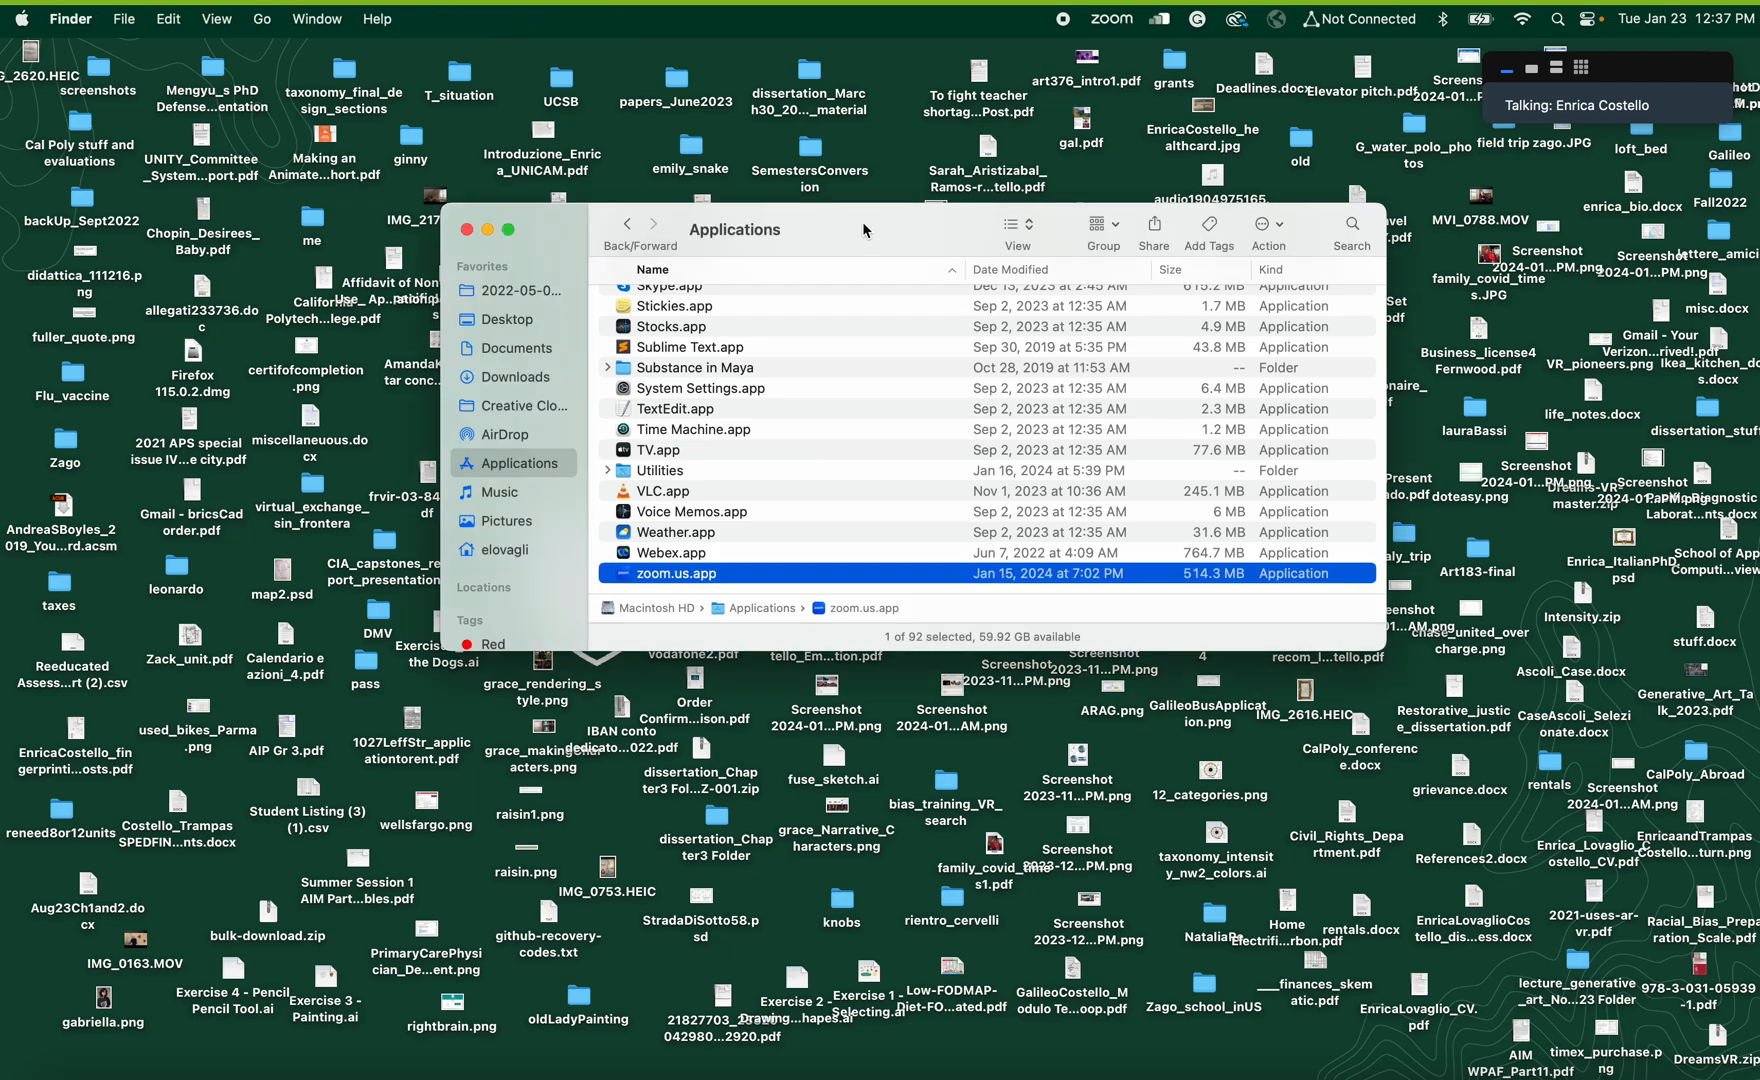
{"action": "left_click", "coordinate": [497, 322]}
{"action": "scroll", "coordinate": [800, 510], "scroll_direction": "down", "scroll_amount": 5}
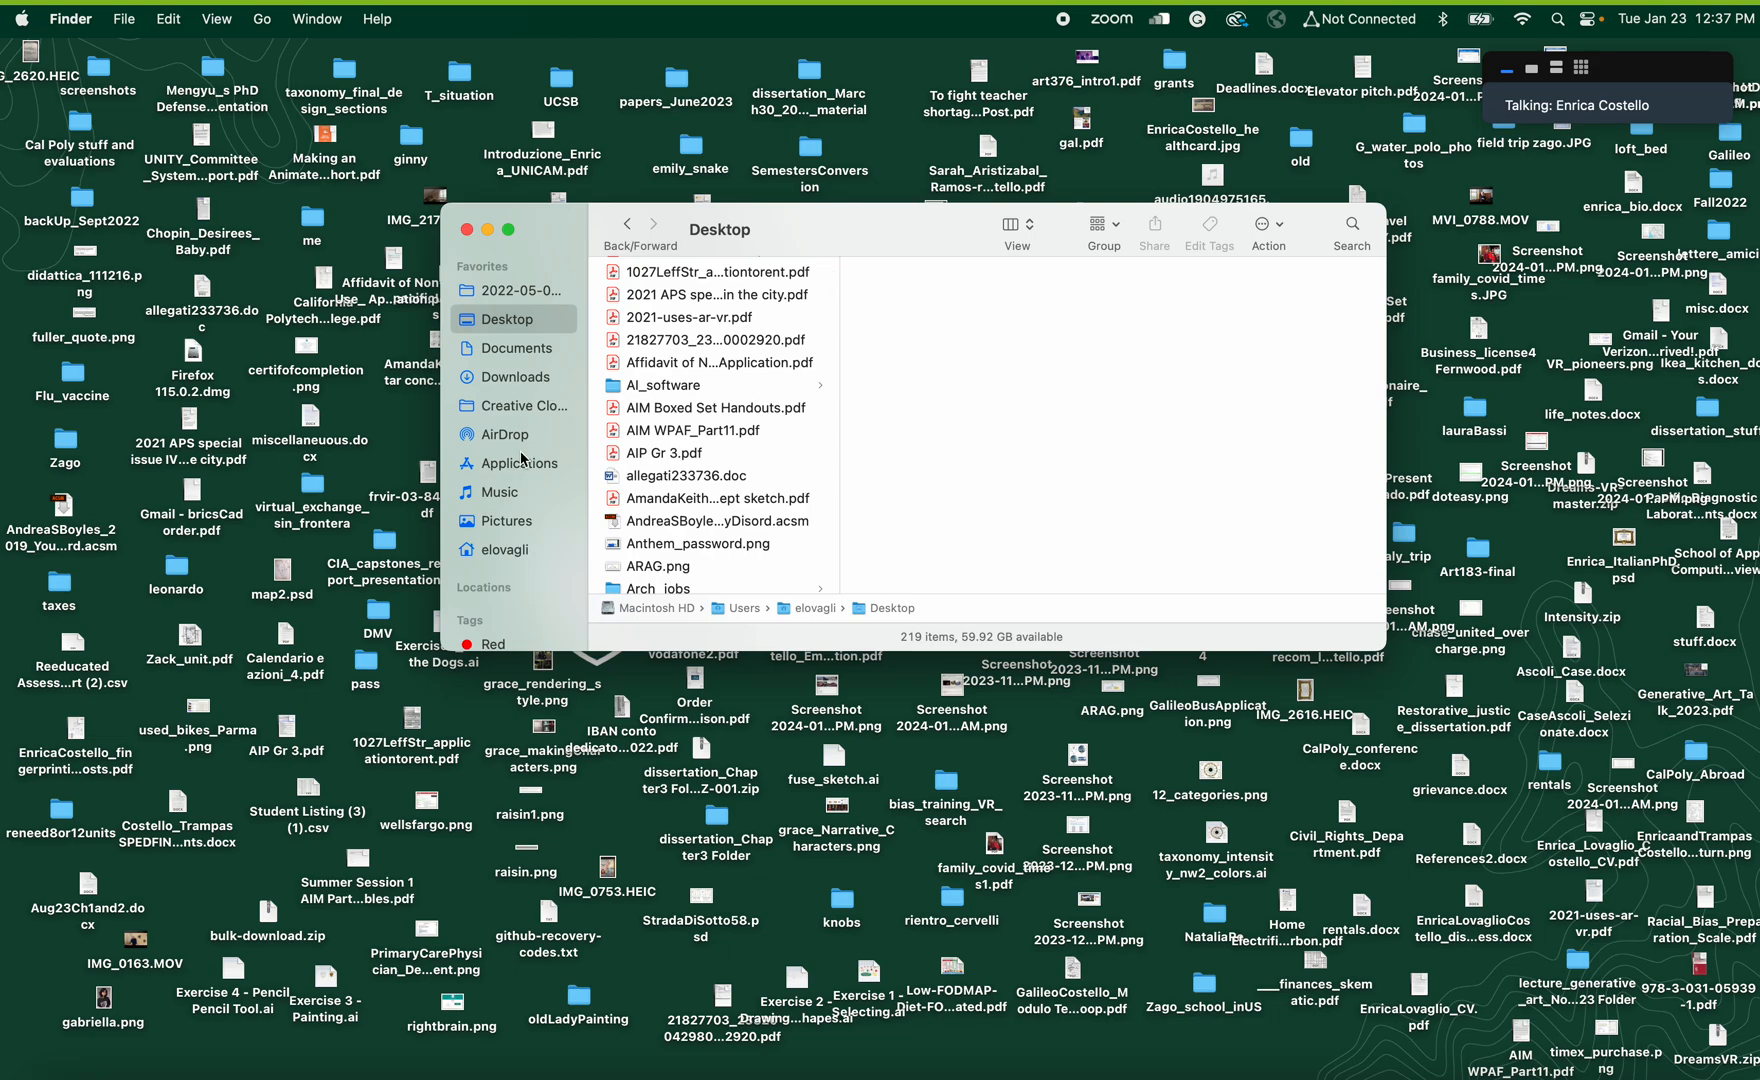
{"action": "left_click", "coordinate": [513, 378]}
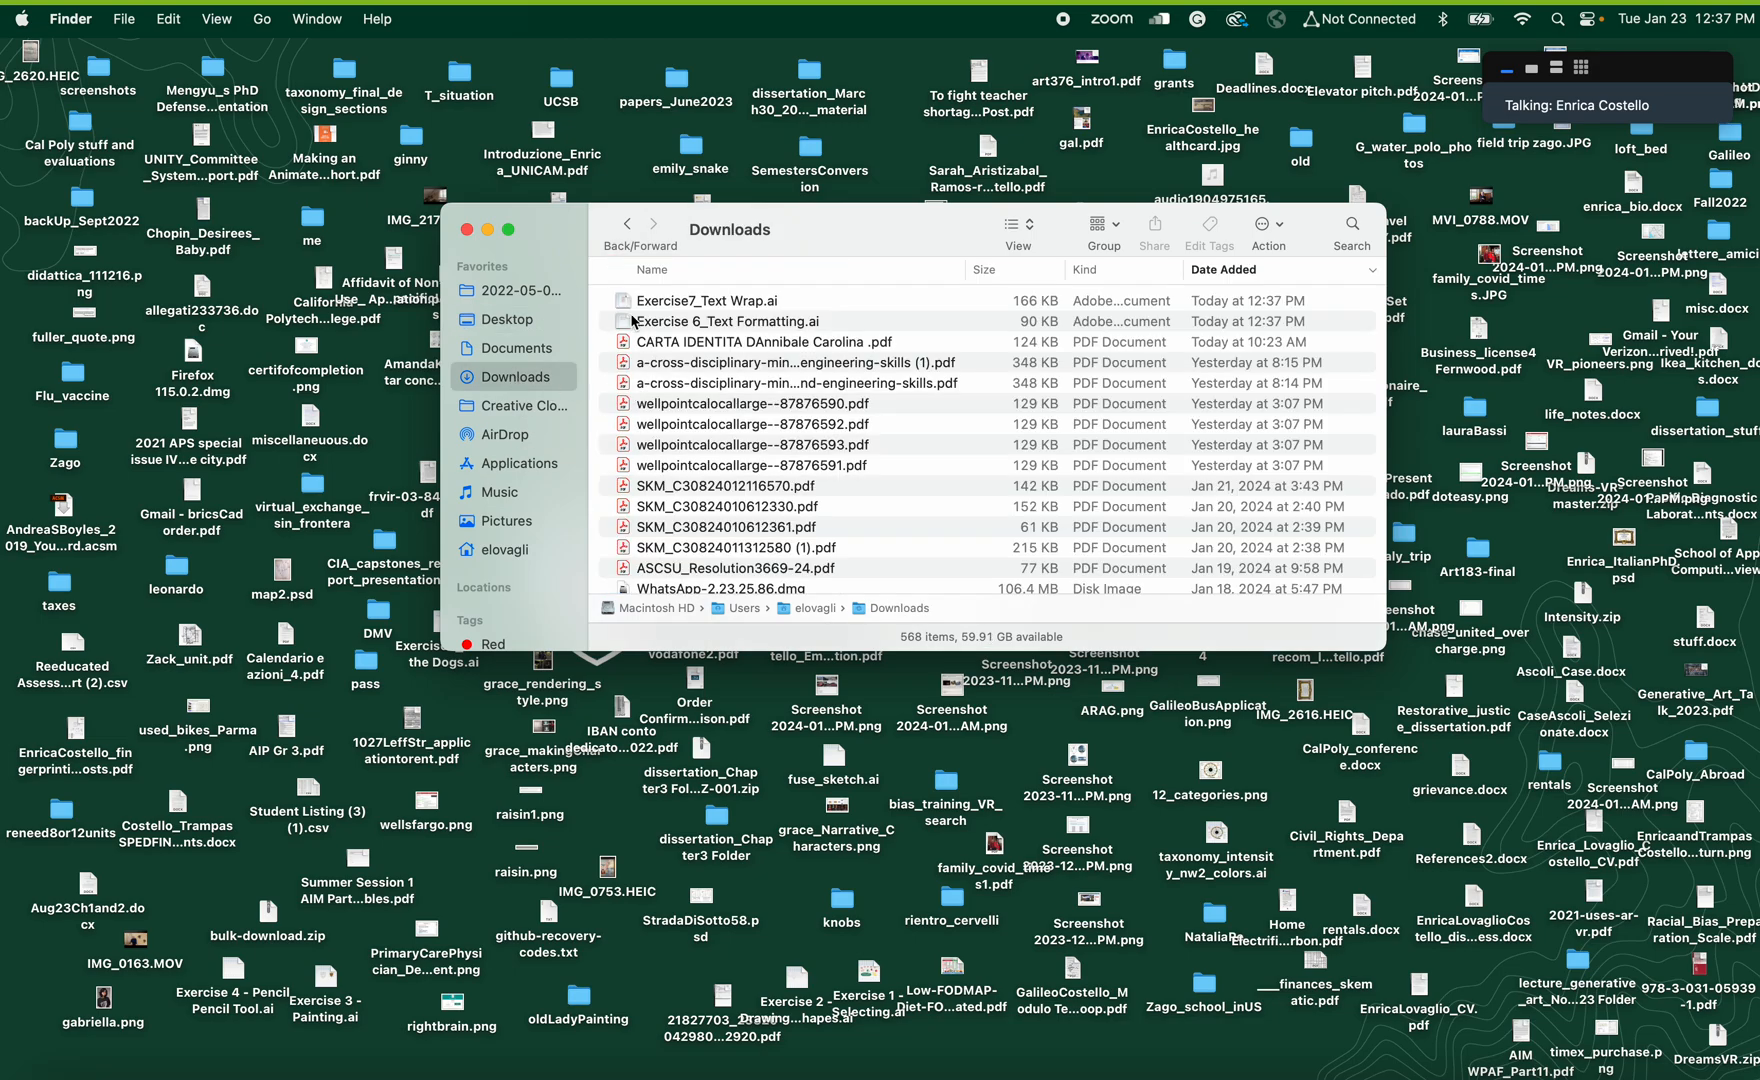
{"action": "left_click", "coordinate": [627, 305]}
{"action": "left_click_drag", "start_coordinate": [845, 242], "coordinate": [841, 650]}
{"action": "left_click_drag", "start_coordinate": [643, 720], "coordinate": [755, 517]}
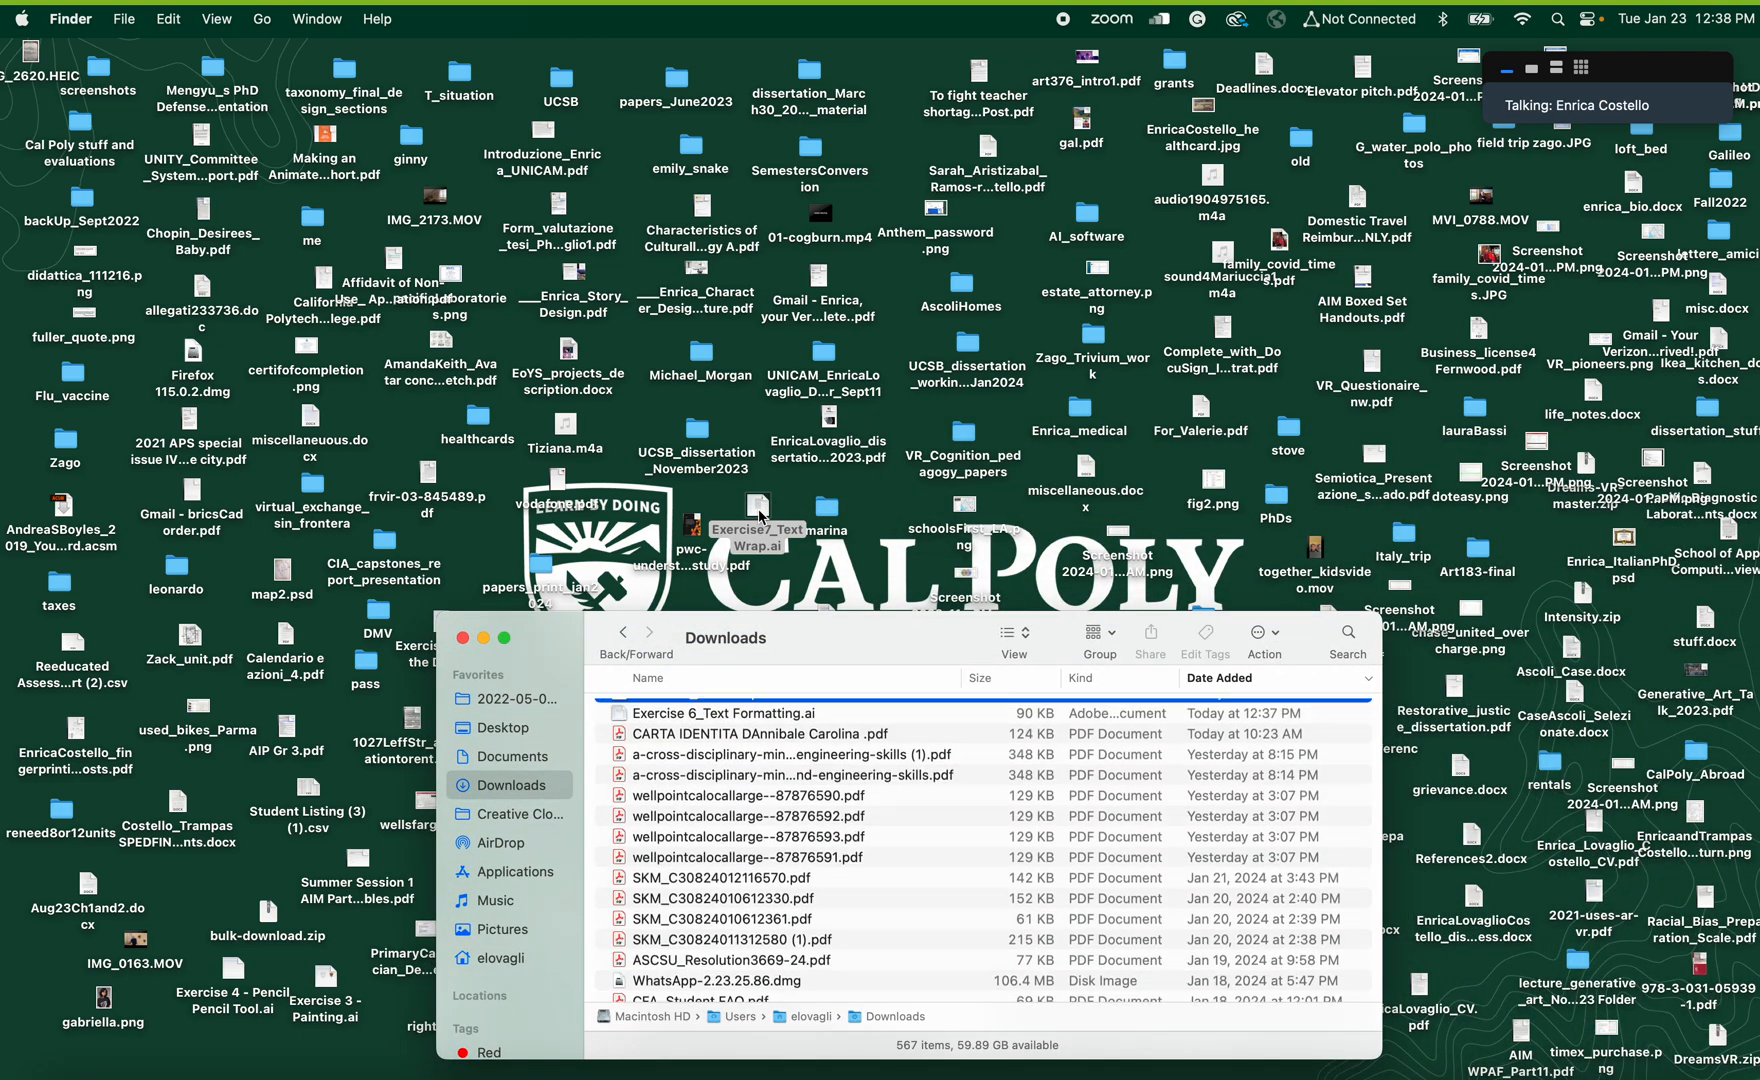
{"action": "left_click_drag", "start_coordinate": [627, 712], "coordinate": [783, 512]}
Open Exercise 6_Text Formatting.ai in Illustrator and select its legacy text box, enlarged enough to read
{"action": "left_click", "coordinate": [885, 506]}
{"action": "double_click", "coordinate": [885, 506]}
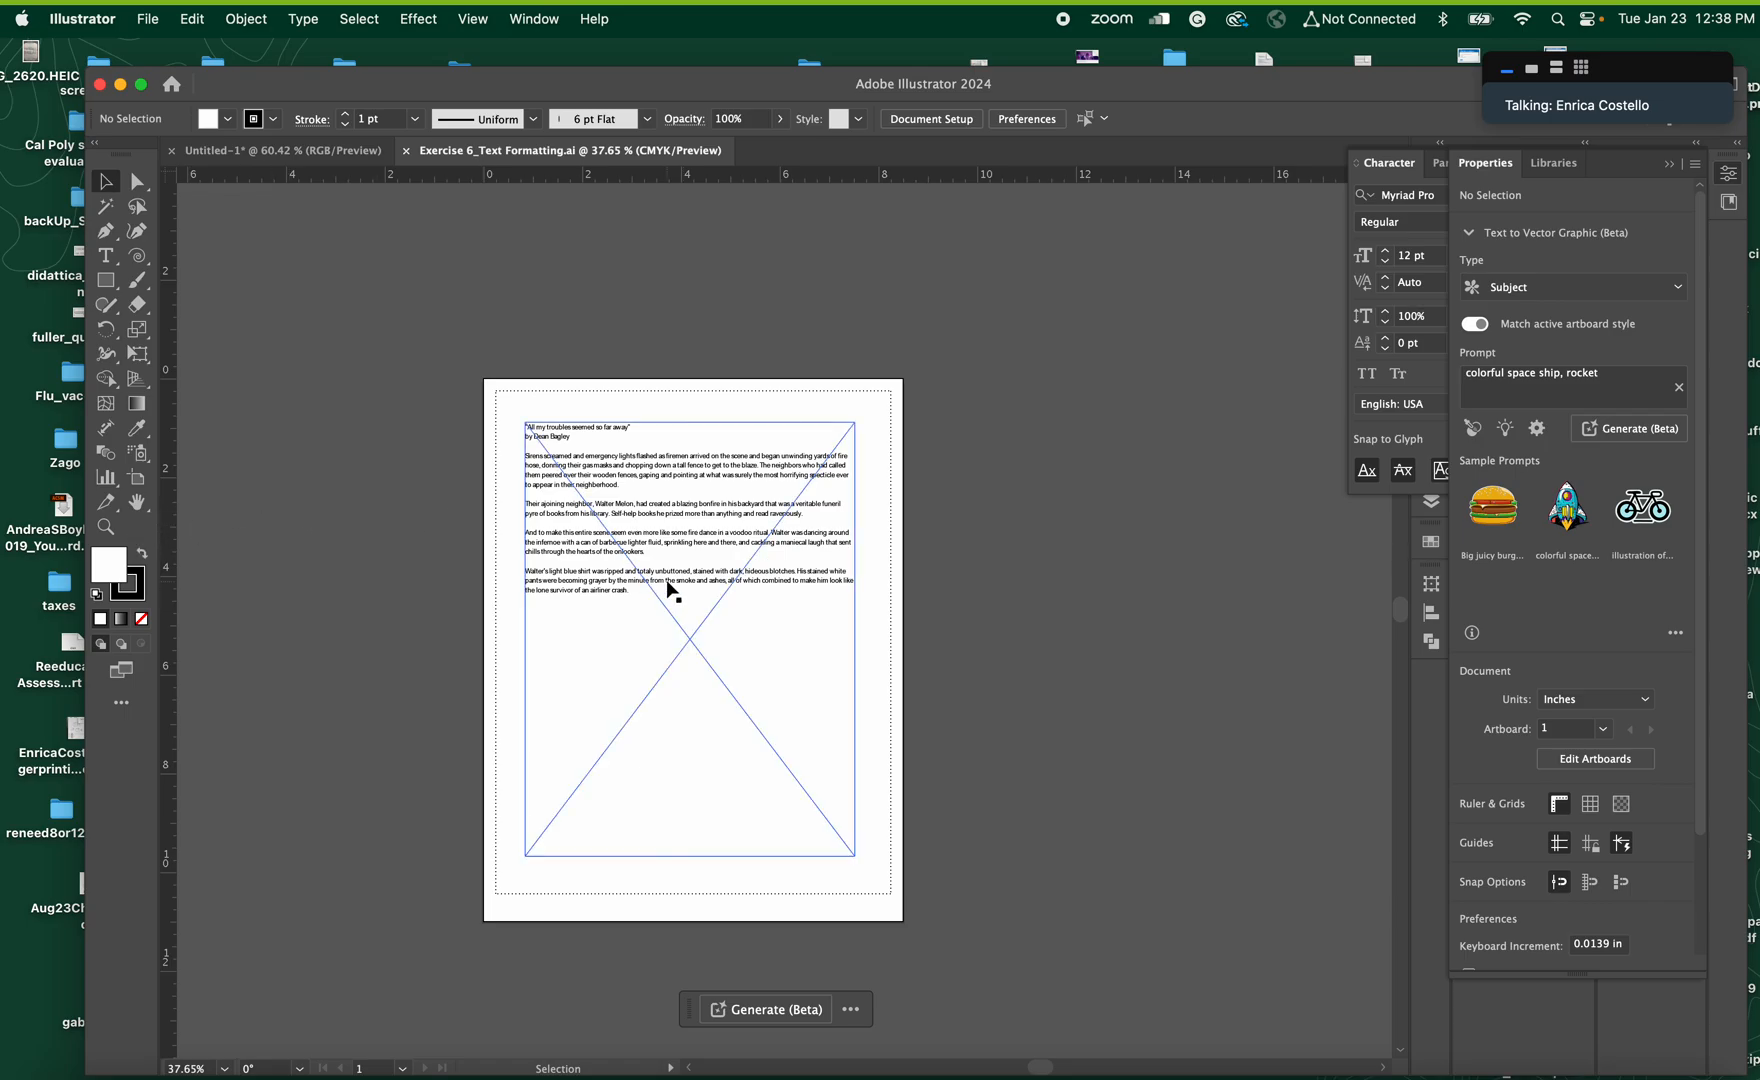
{"action": "left_click", "coordinate": [703, 582]}
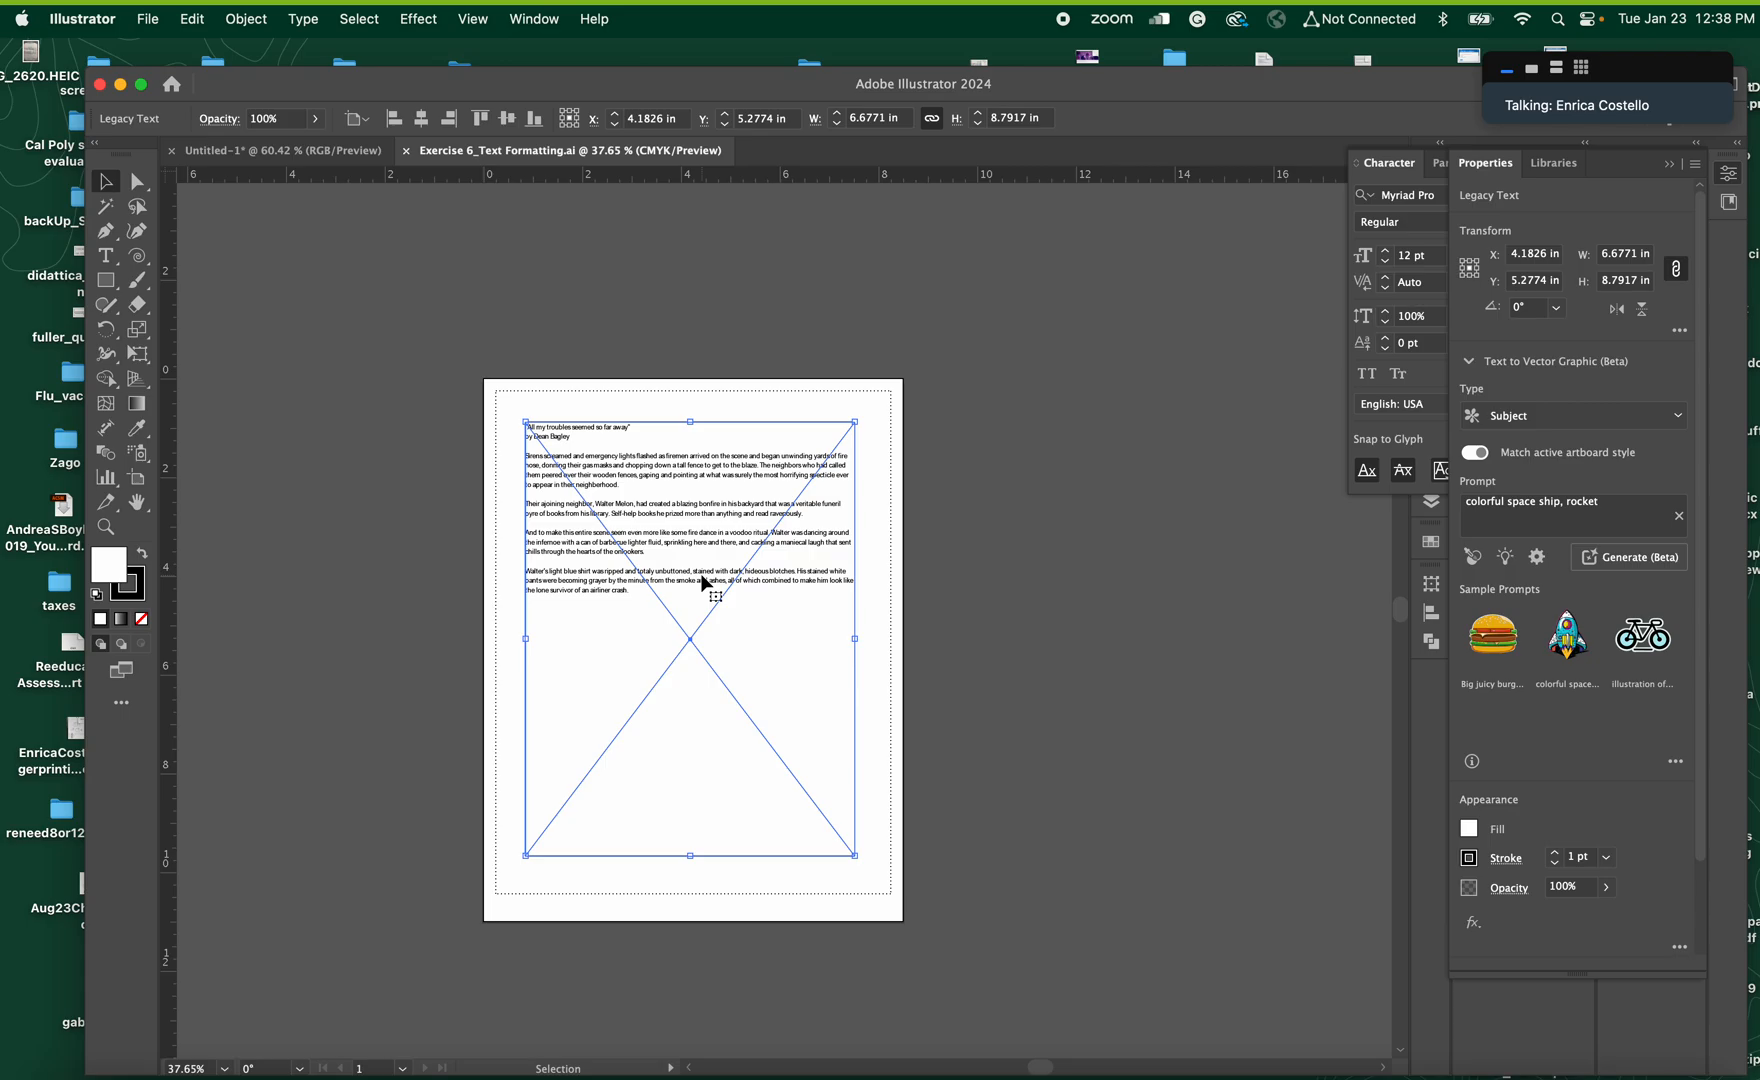
{"action": "left_click", "coordinate": [105, 527]}
{"action": "left_click_drag", "start_coordinate": [658, 590], "coordinate": [854, 657]}
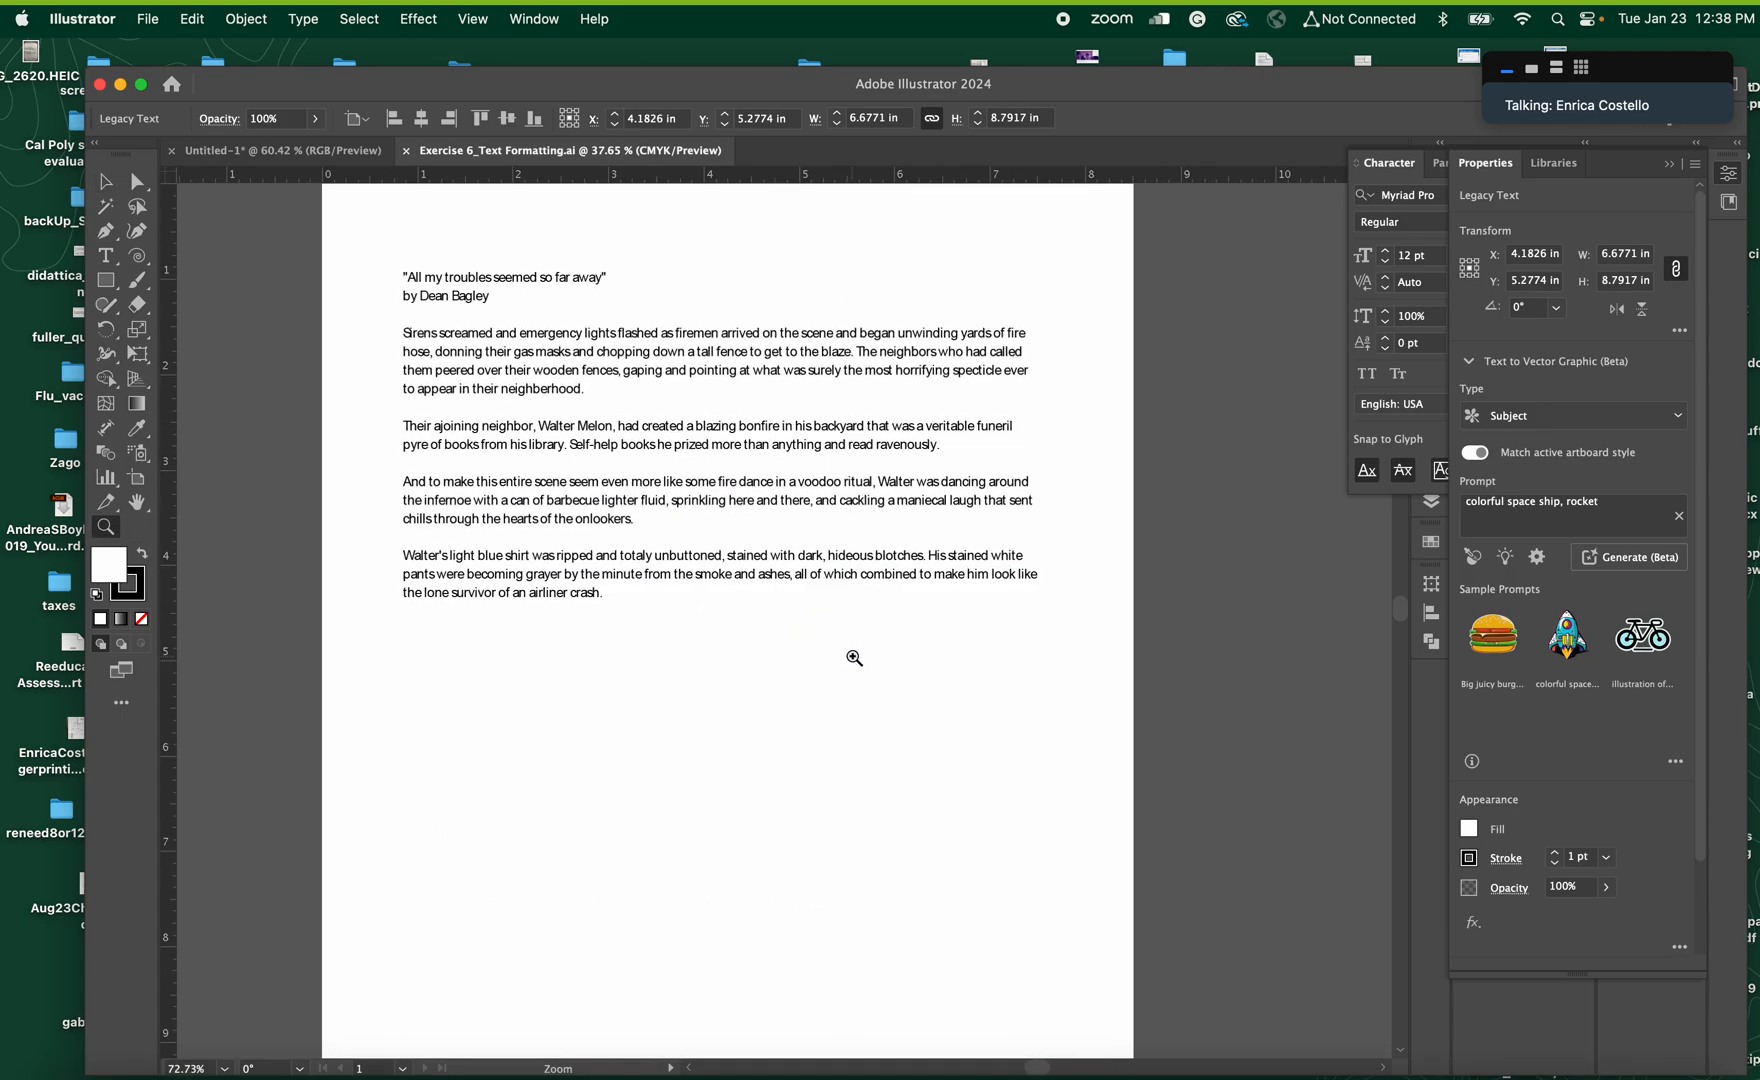
{"action": "left_click", "coordinate": [105, 182]}
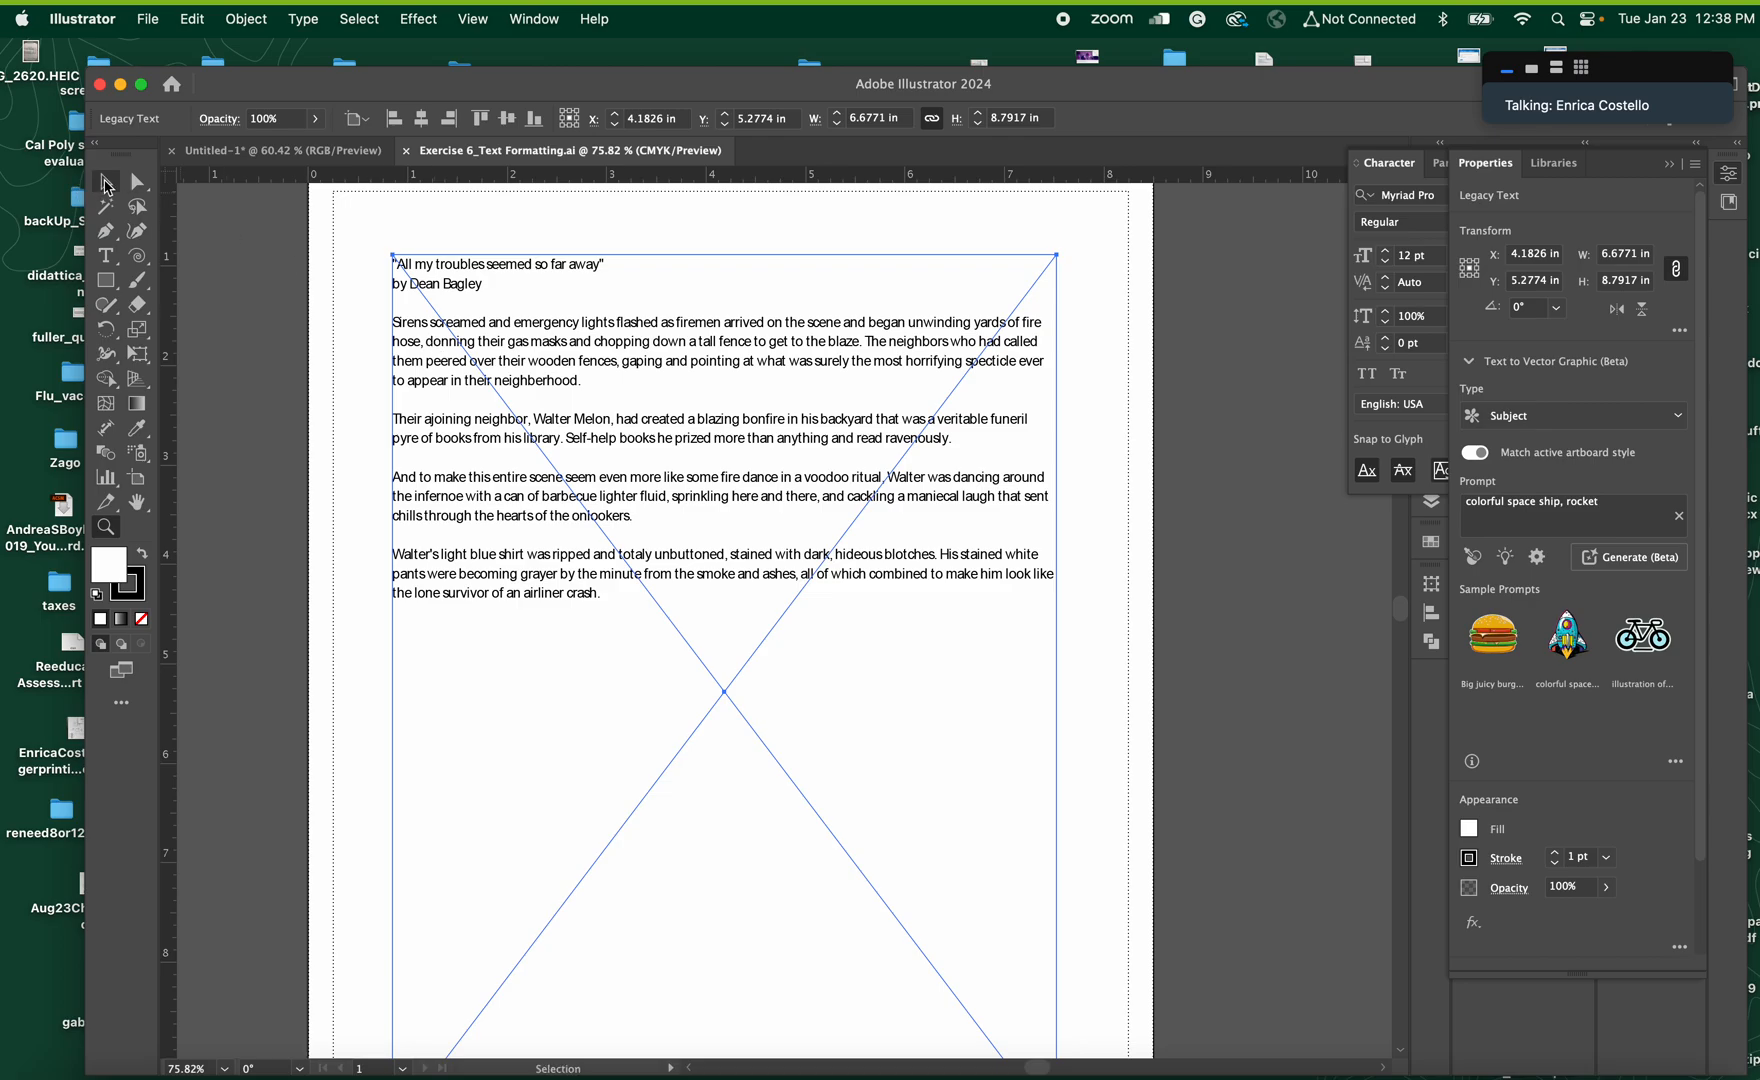
Update the legacy text for editing without creating a copy, and select part of its third paragraph
{"action": "double_click", "coordinate": [619, 552]}
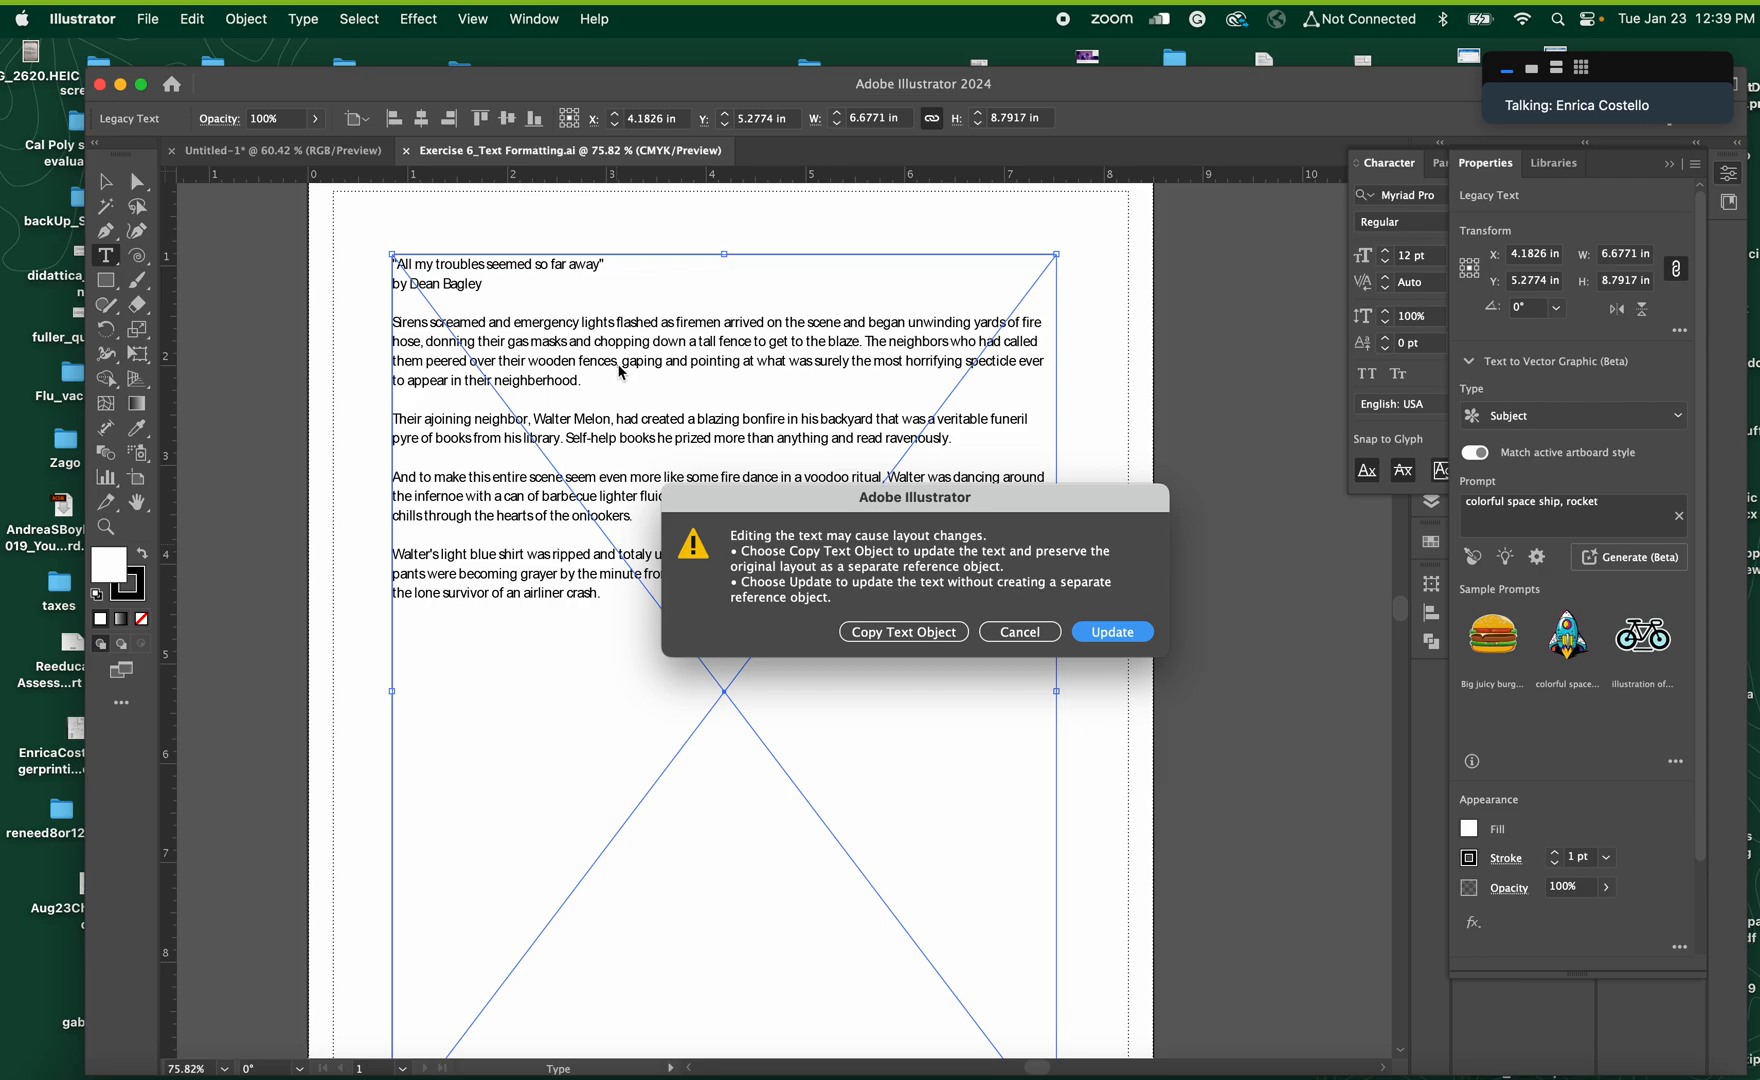
{"action": "left_click", "coordinate": [1111, 632]}
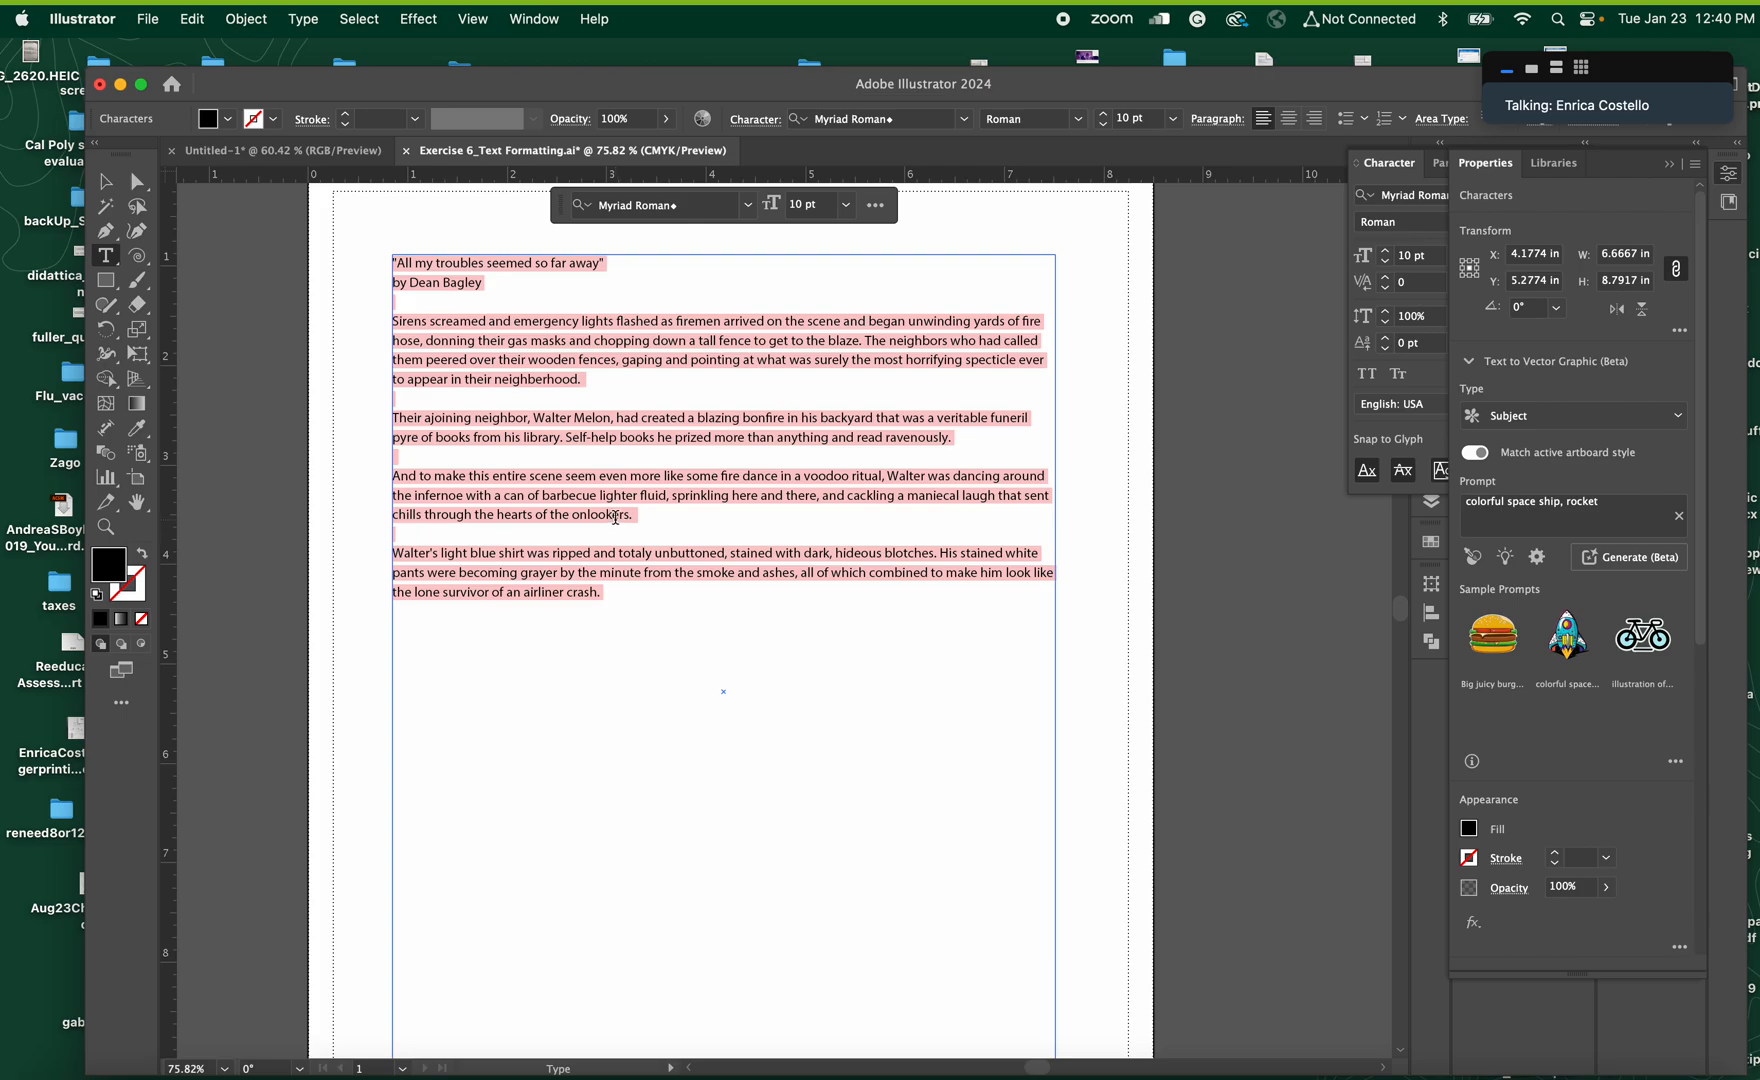
{"action": "left_click_drag", "start_coordinate": [619, 515], "coordinate": [567, 503]}
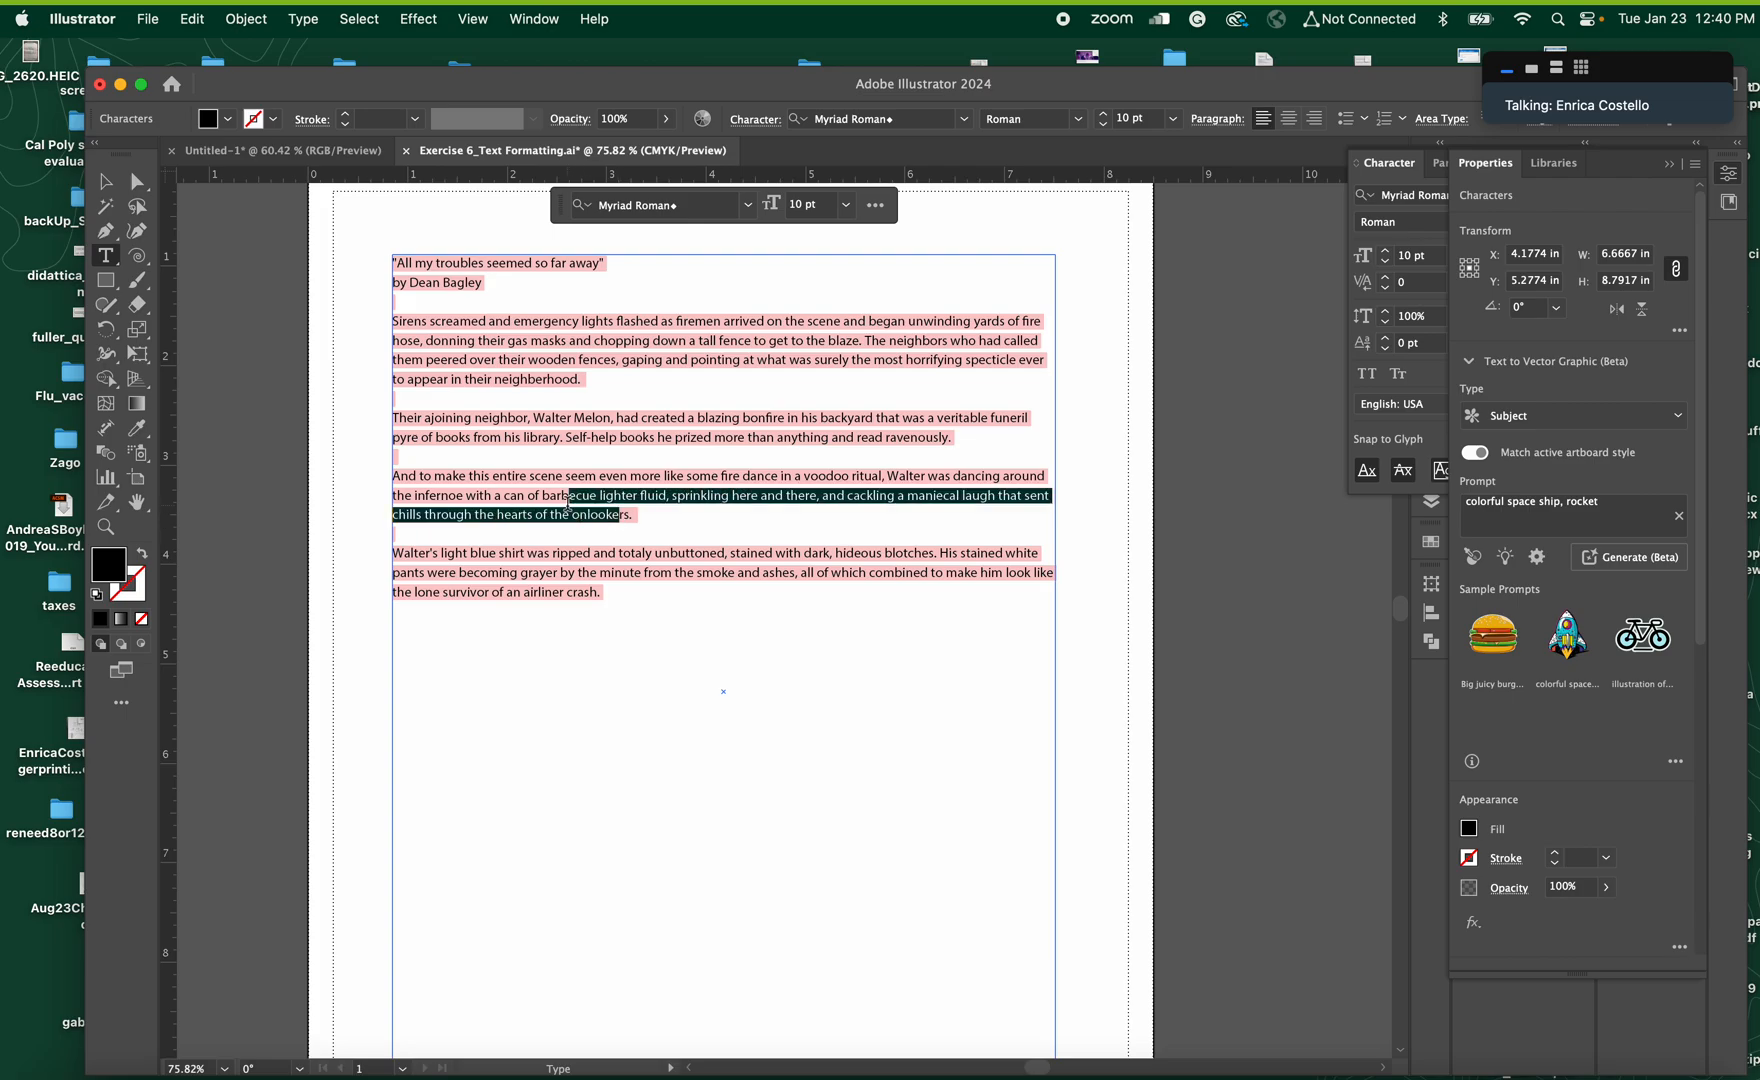
Change the font of the whole story, including title and byline, to Myriad Pro, and deselect the text
{"action": "left_click", "coordinate": [1667, 164]}
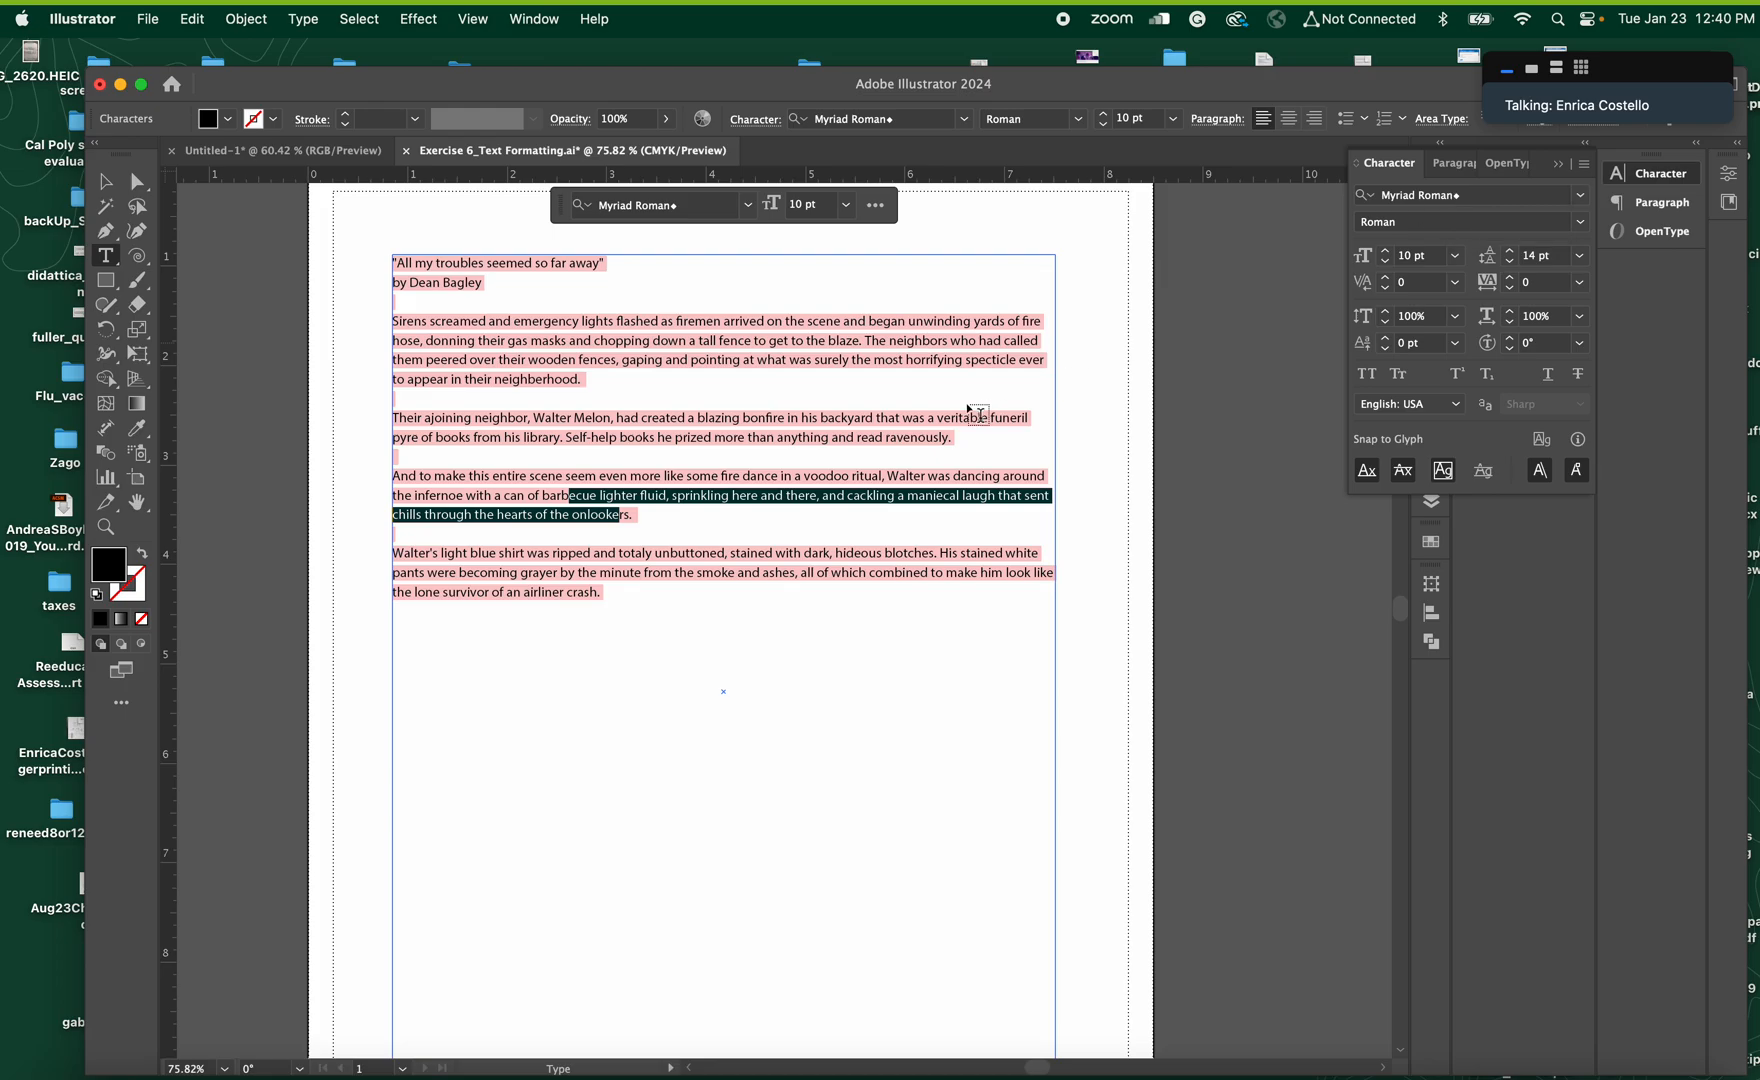
{"action": "left_click_drag", "start_coordinate": [605, 590], "coordinate": [354, 267]}
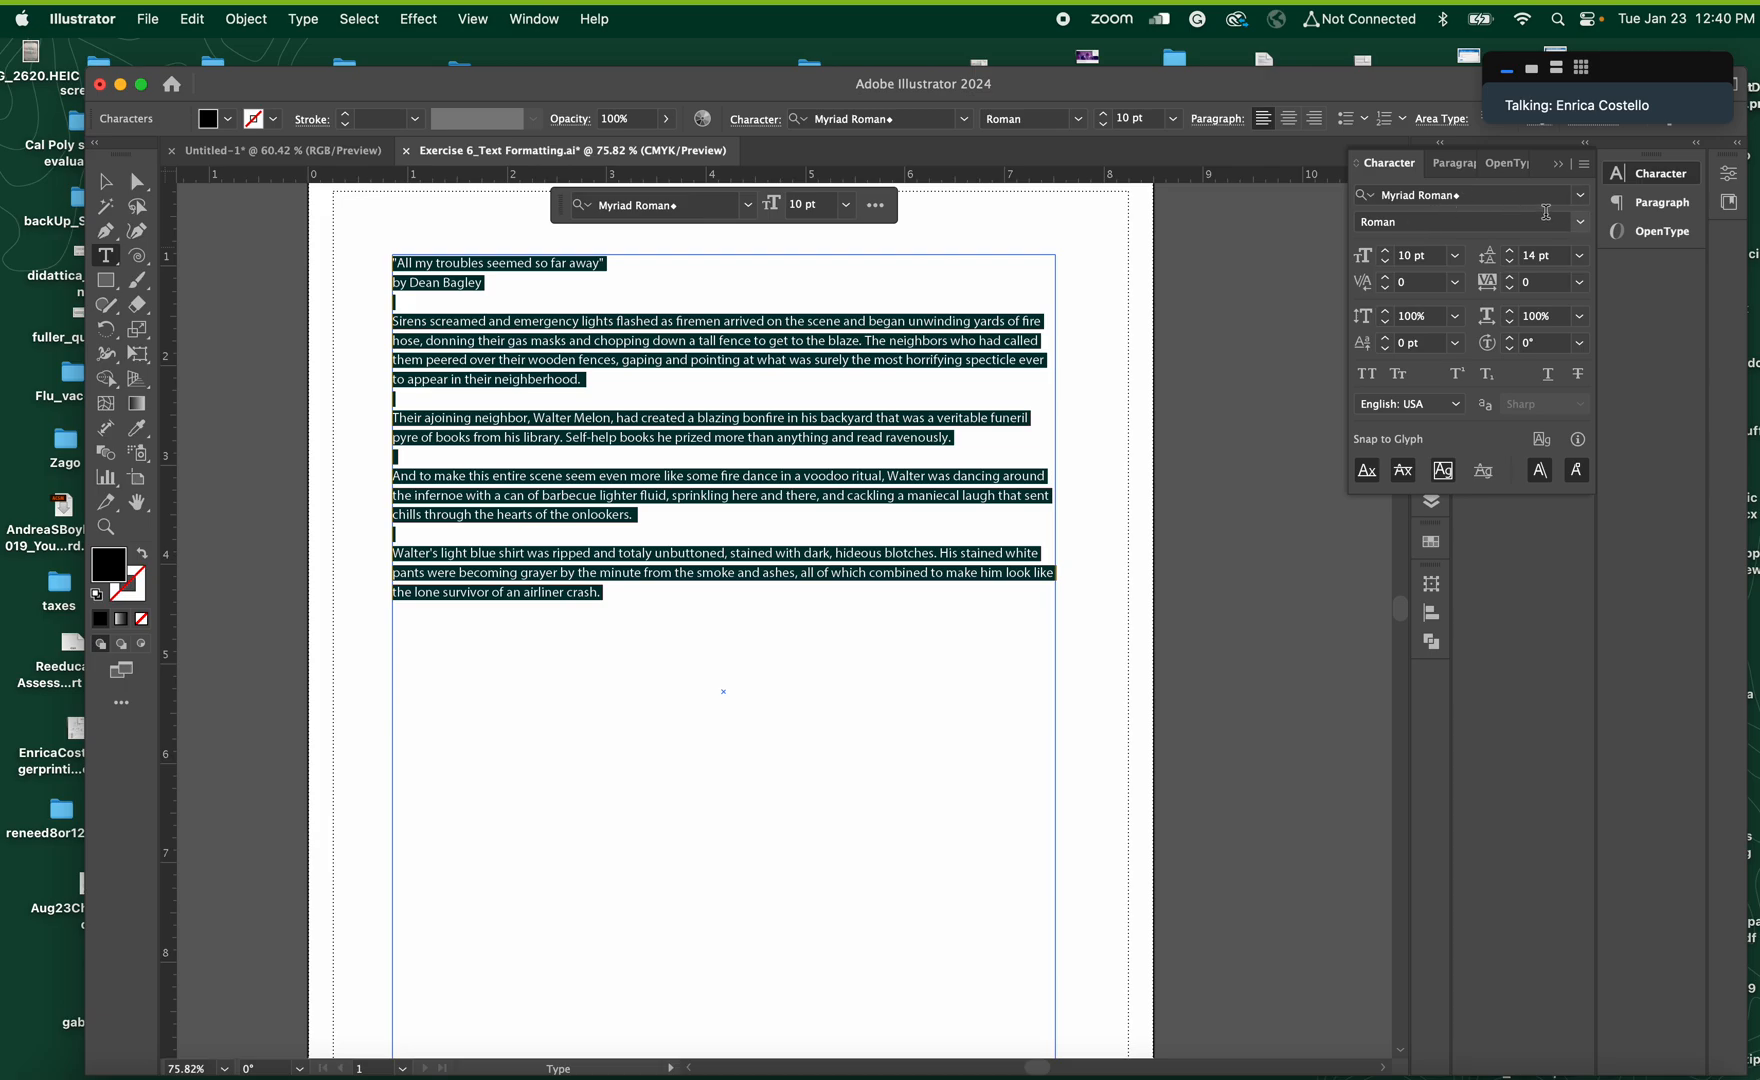
{"action": "left_click", "coordinate": [1581, 196]}
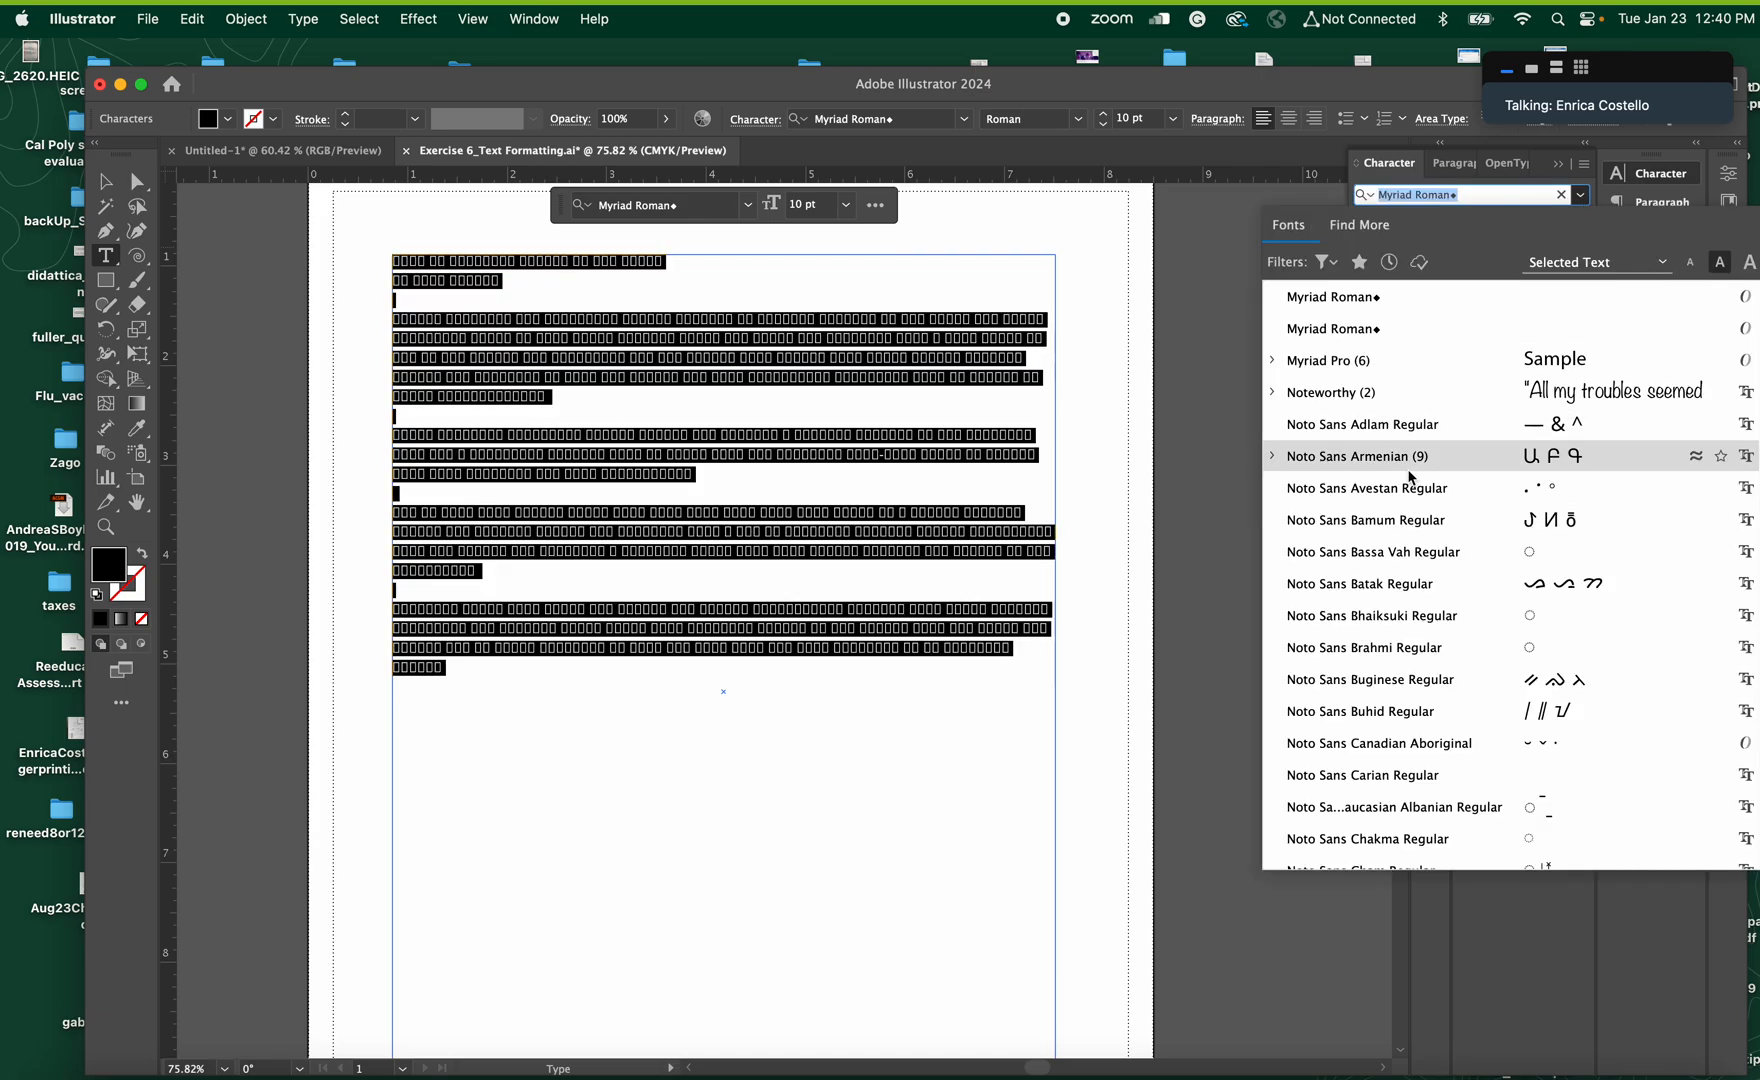
{"action": "scroll", "coordinate": [1403, 452], "scroll_direction": "up", "scroll_amount": 15}
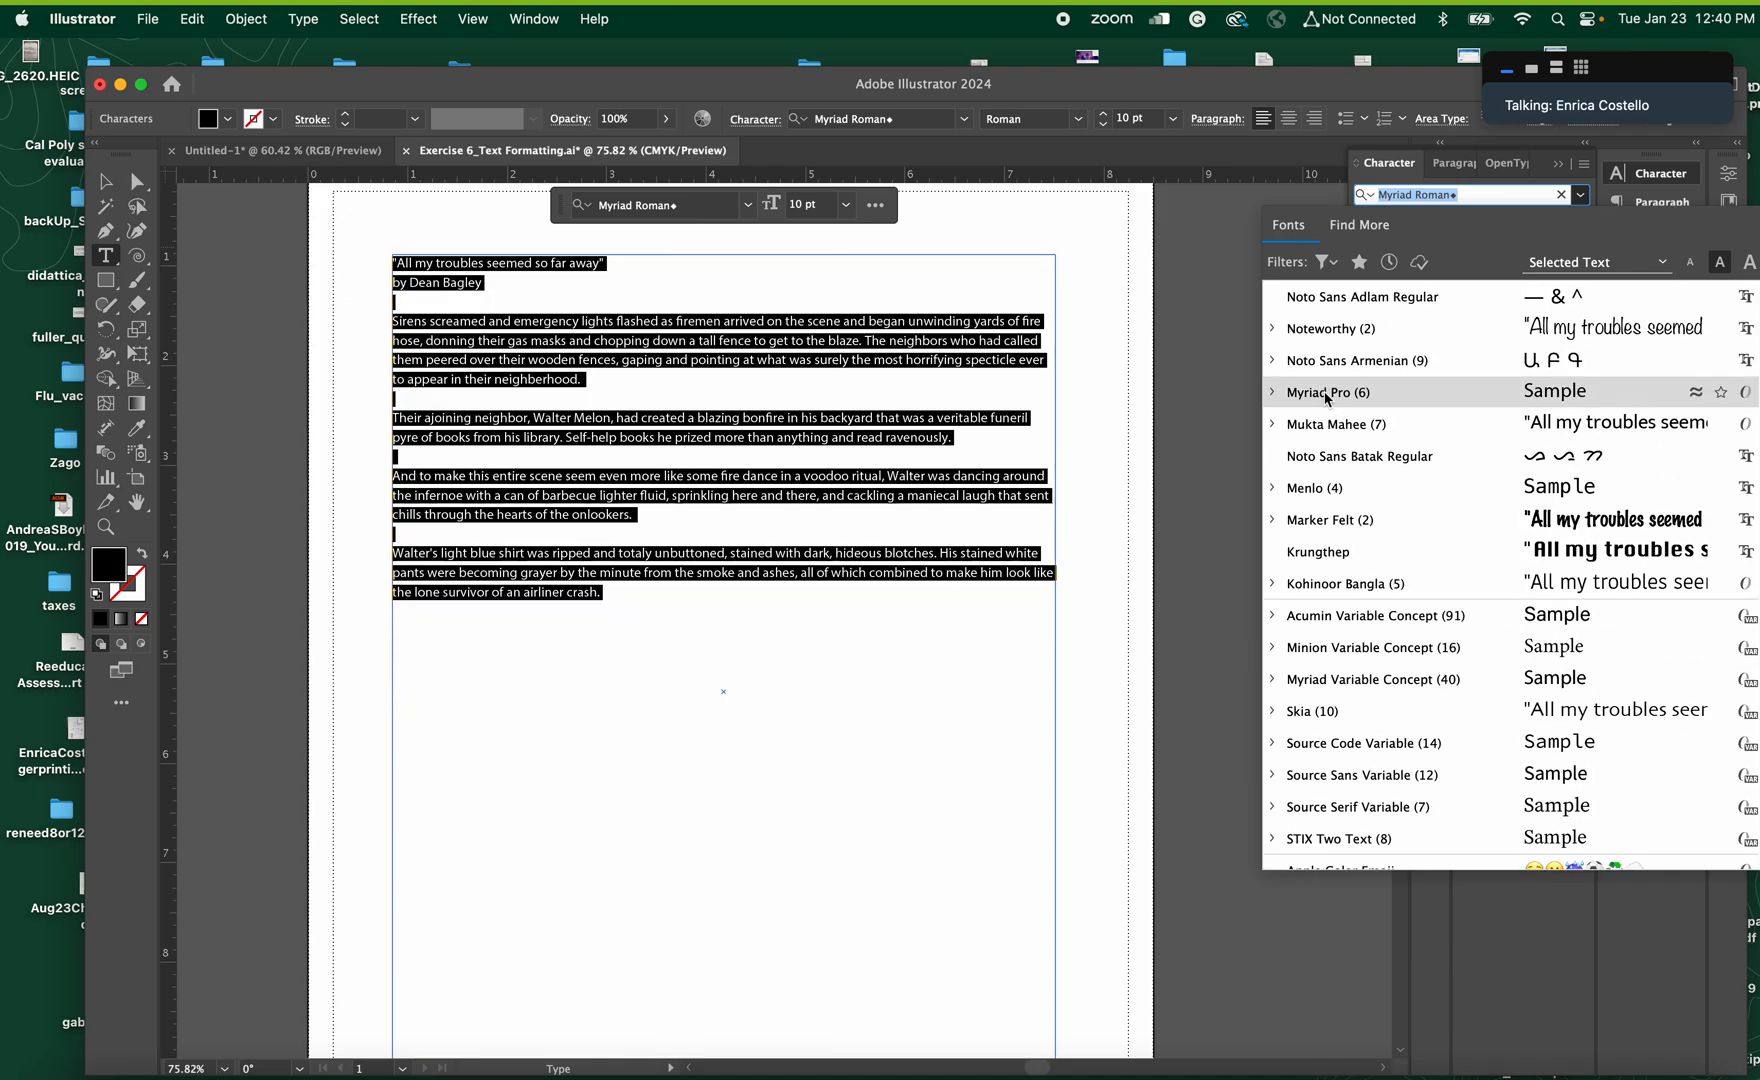
{"action": "left_click", "coordinate": [1331, 393]}
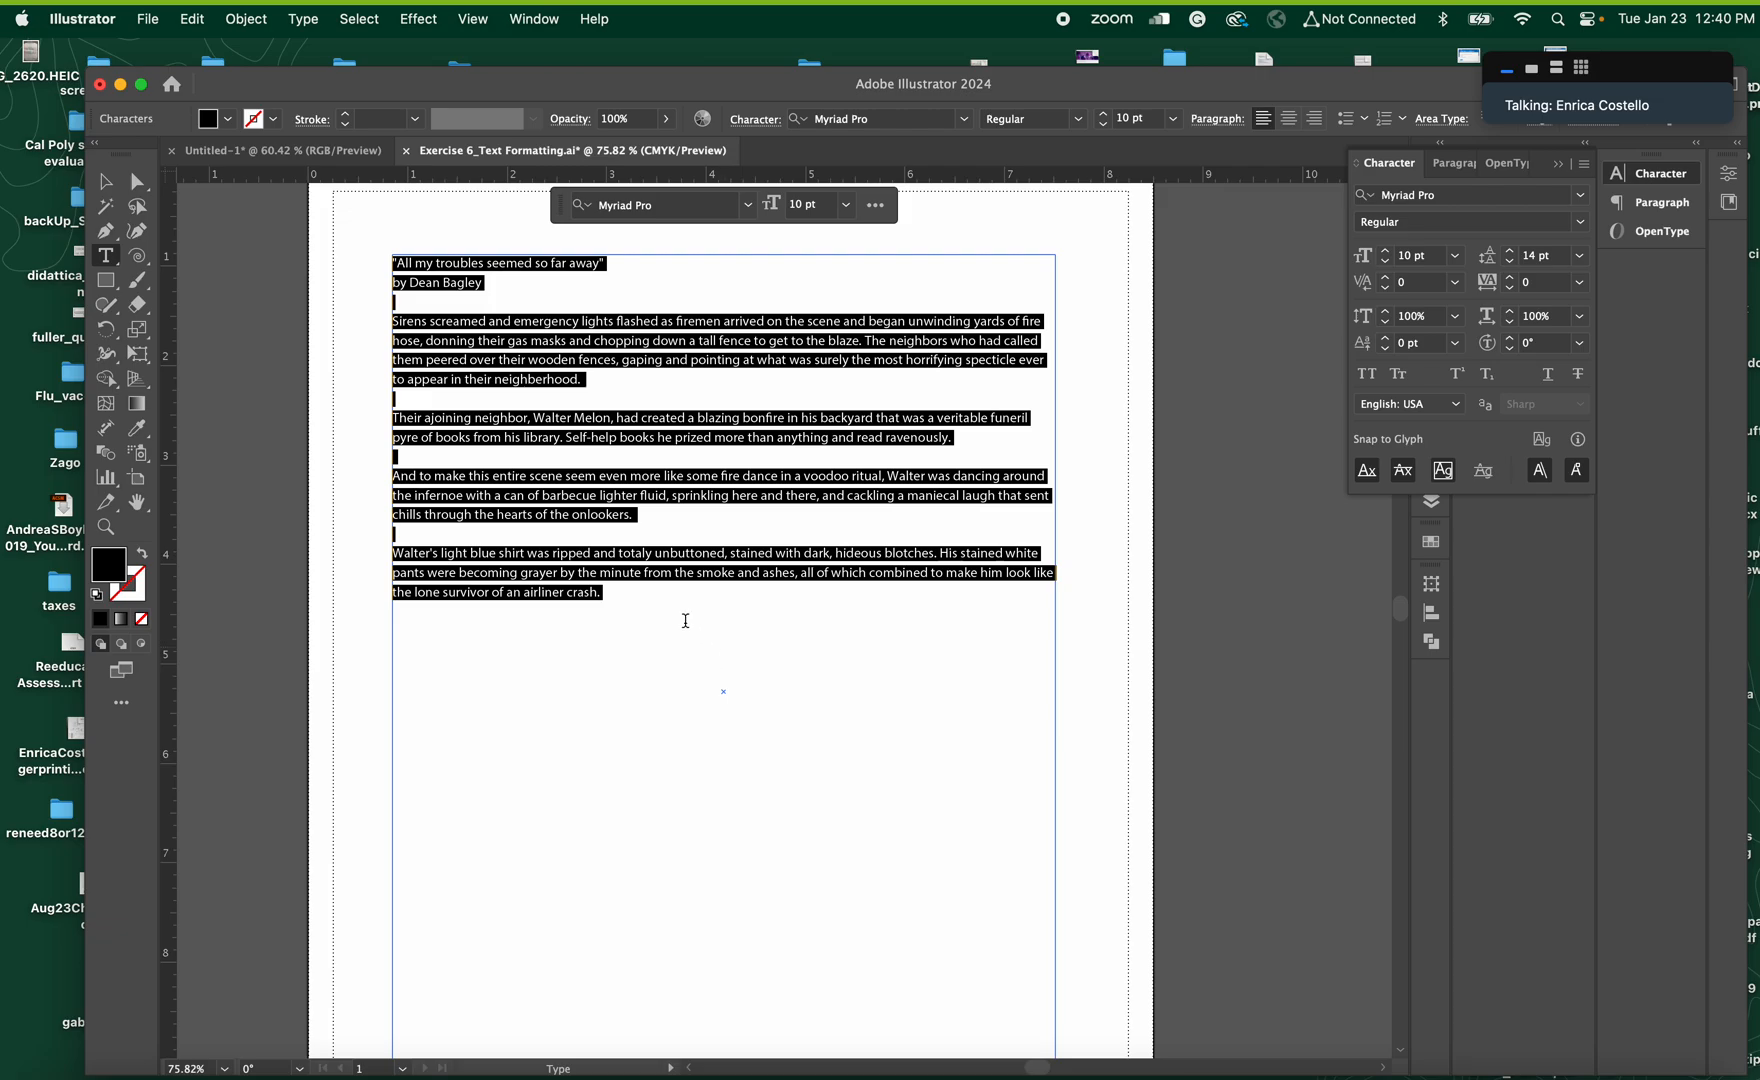
{"action": "left_click", "coordinate": [625, 542]}
{"action": "left_click_drag", "start_coordinate": [632, 605], "coordinate": [352, 267]}
{"action": "left_click", "coordinate": [484, 294]}
Set the title line "All my troubles seemed so far away" to 12 pt Semibold
{"action": "double_click", "coordinate": [584, 262]}
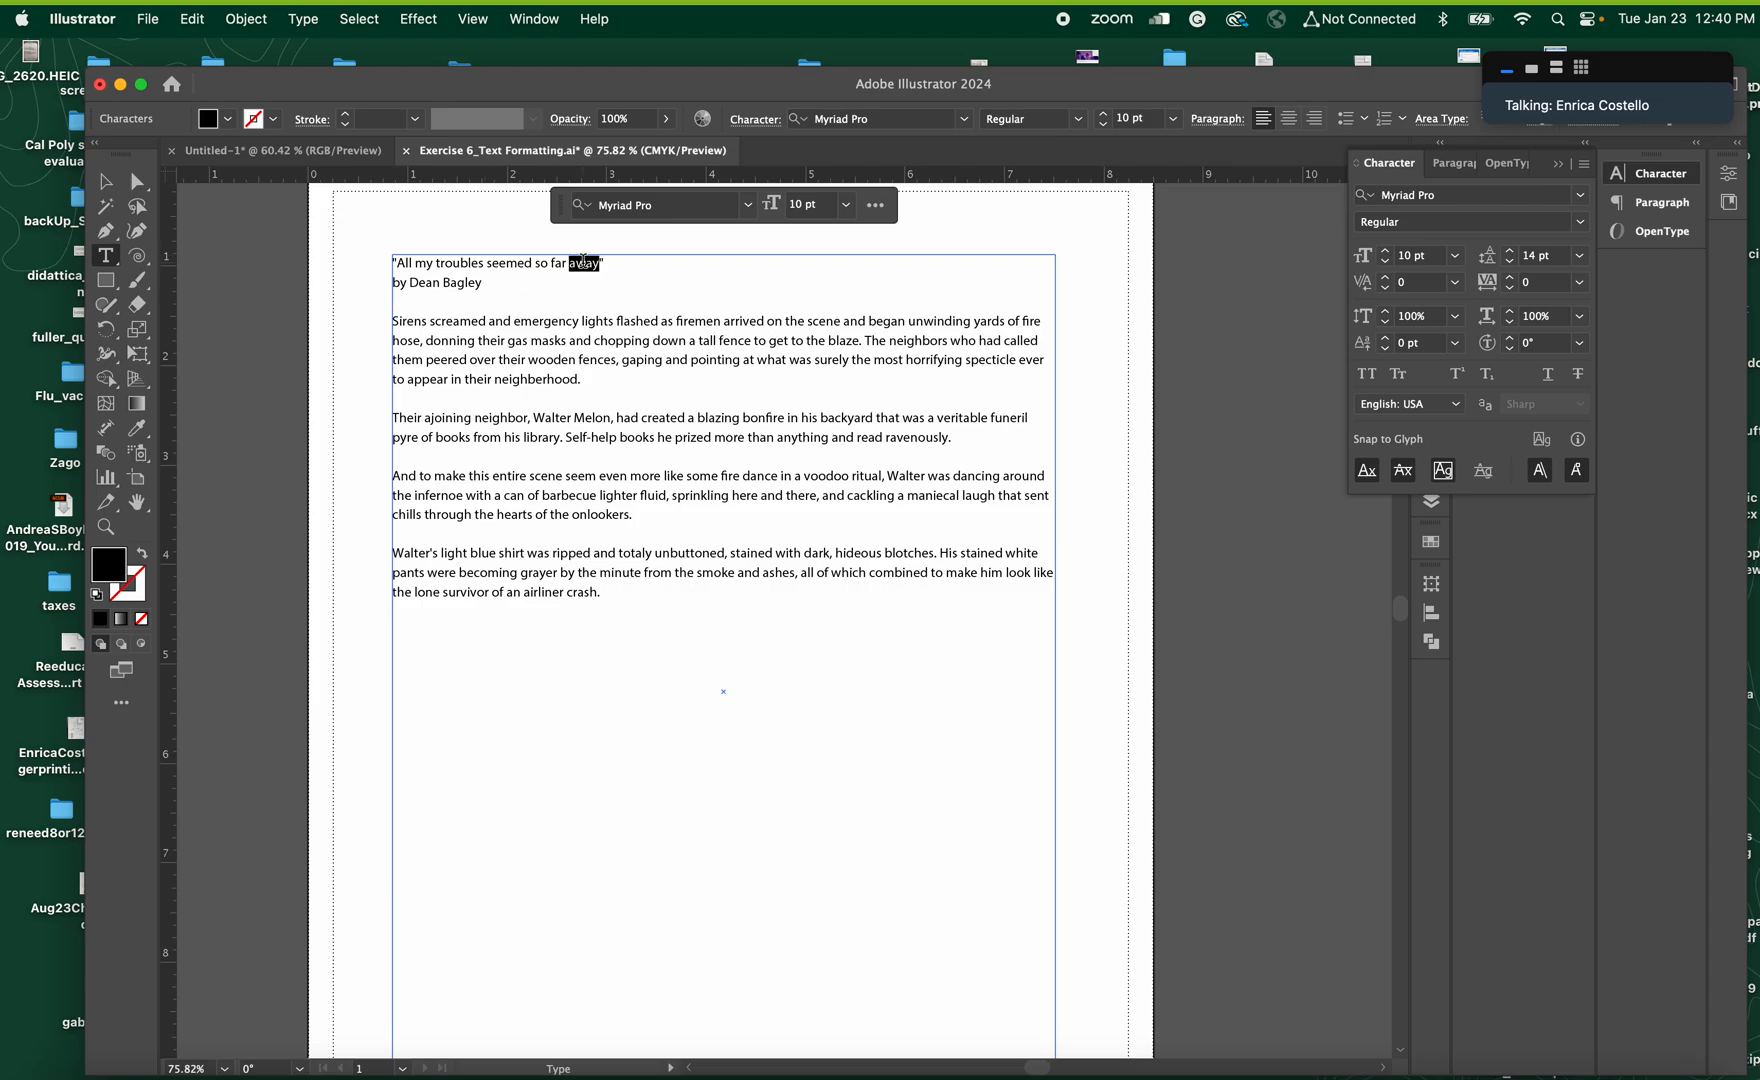
{"action": "triple_click", "coordinate": [584, 262]}
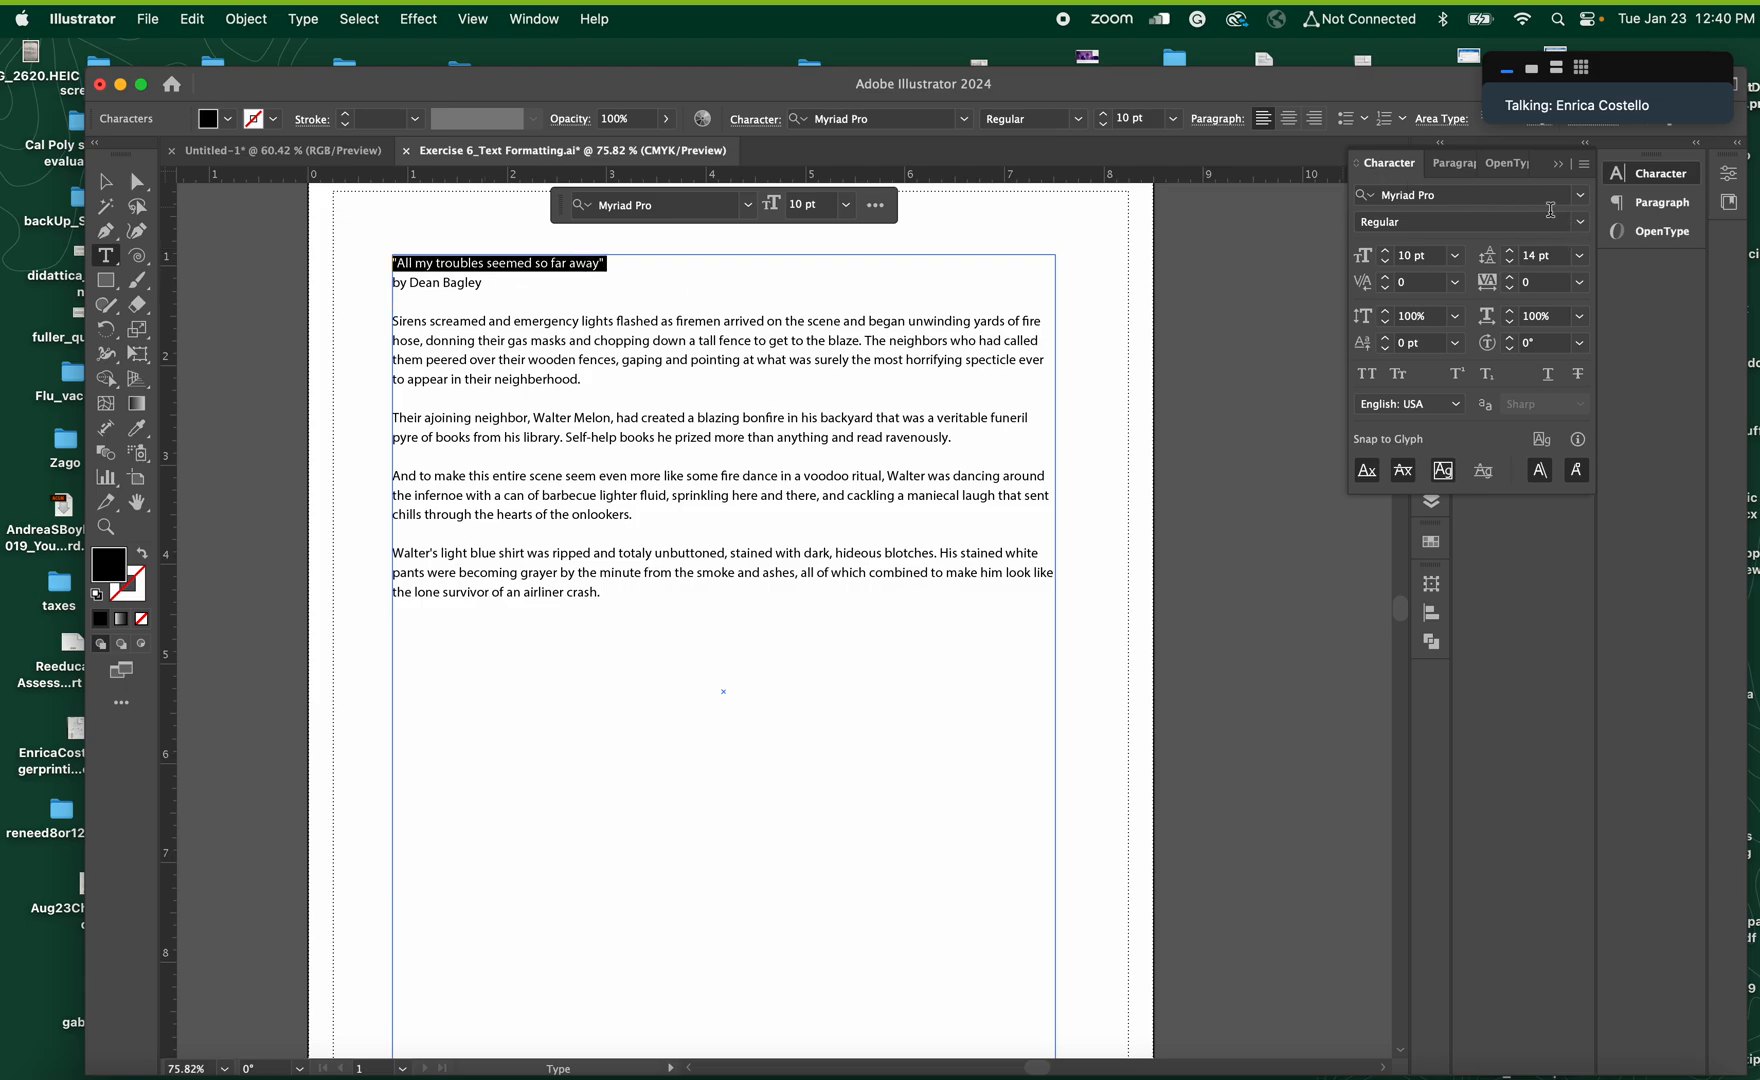
{"action": "left_click", "coordinate": [1455, 256]}
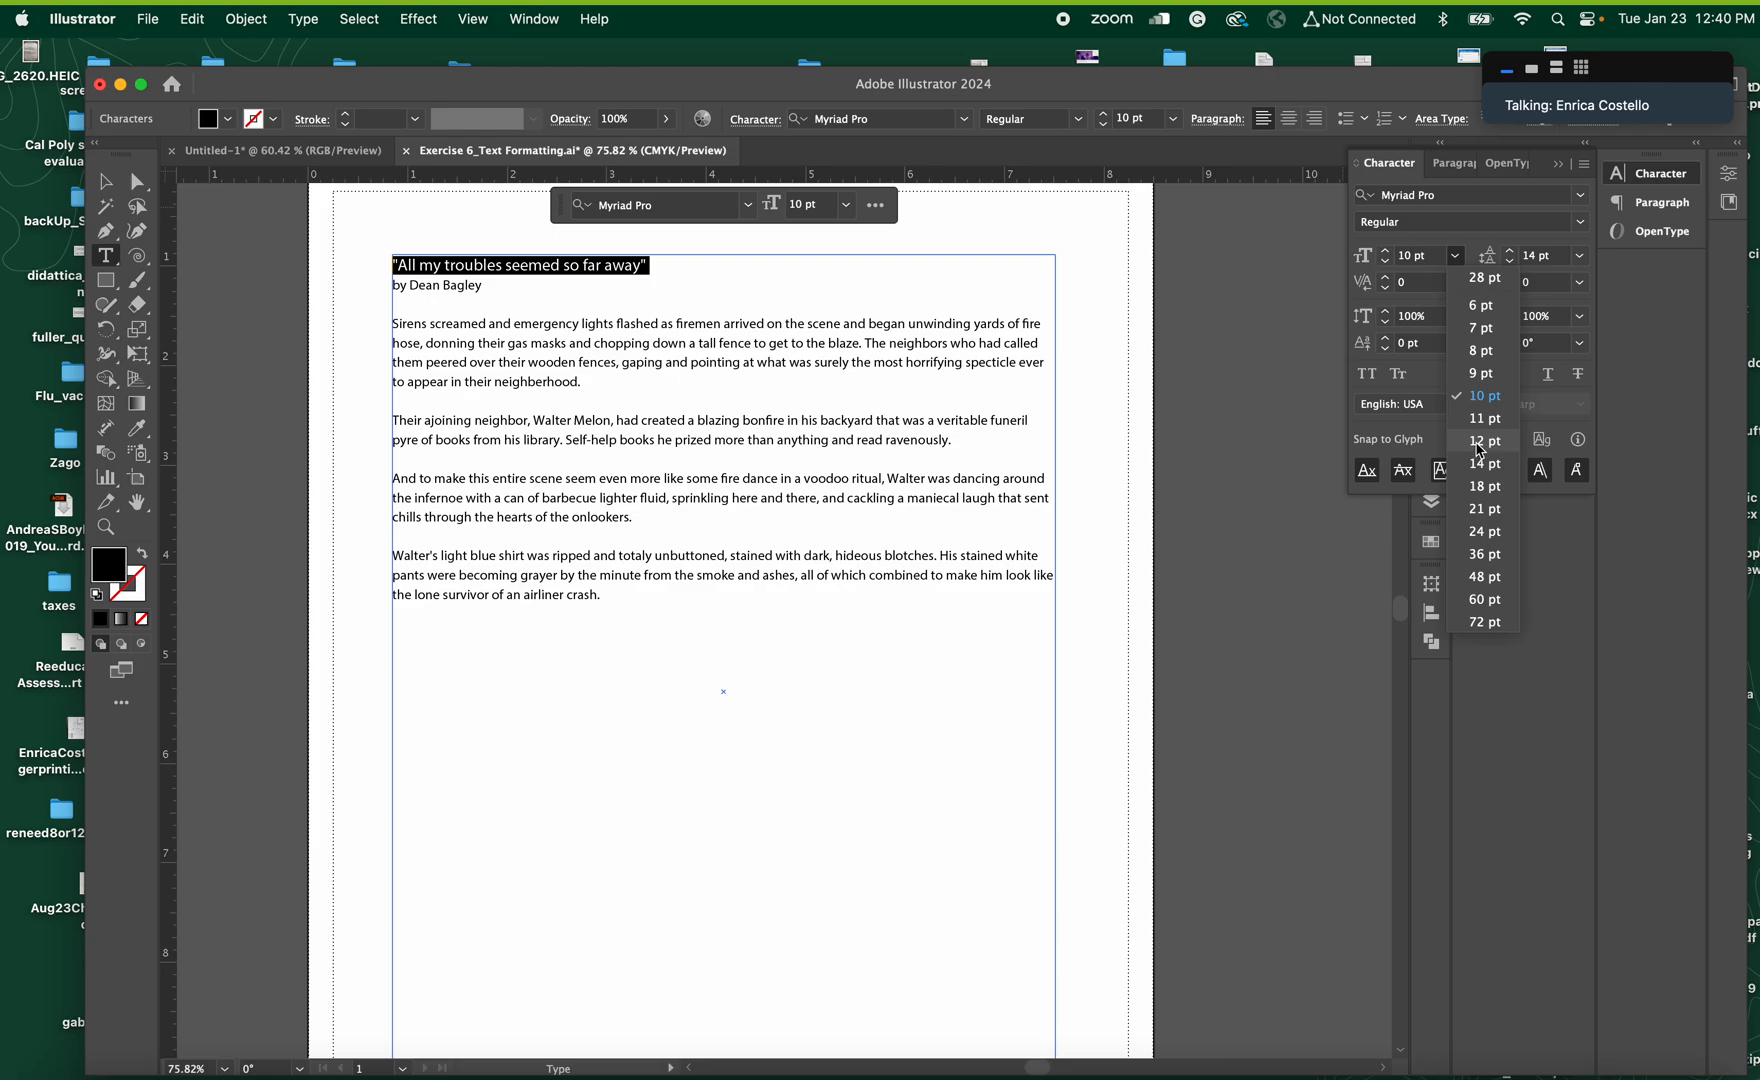
{"action": "left_click", "coordinate": [1480, 442]}
{"action": "left_click", "coordinate": [1578, 222]}
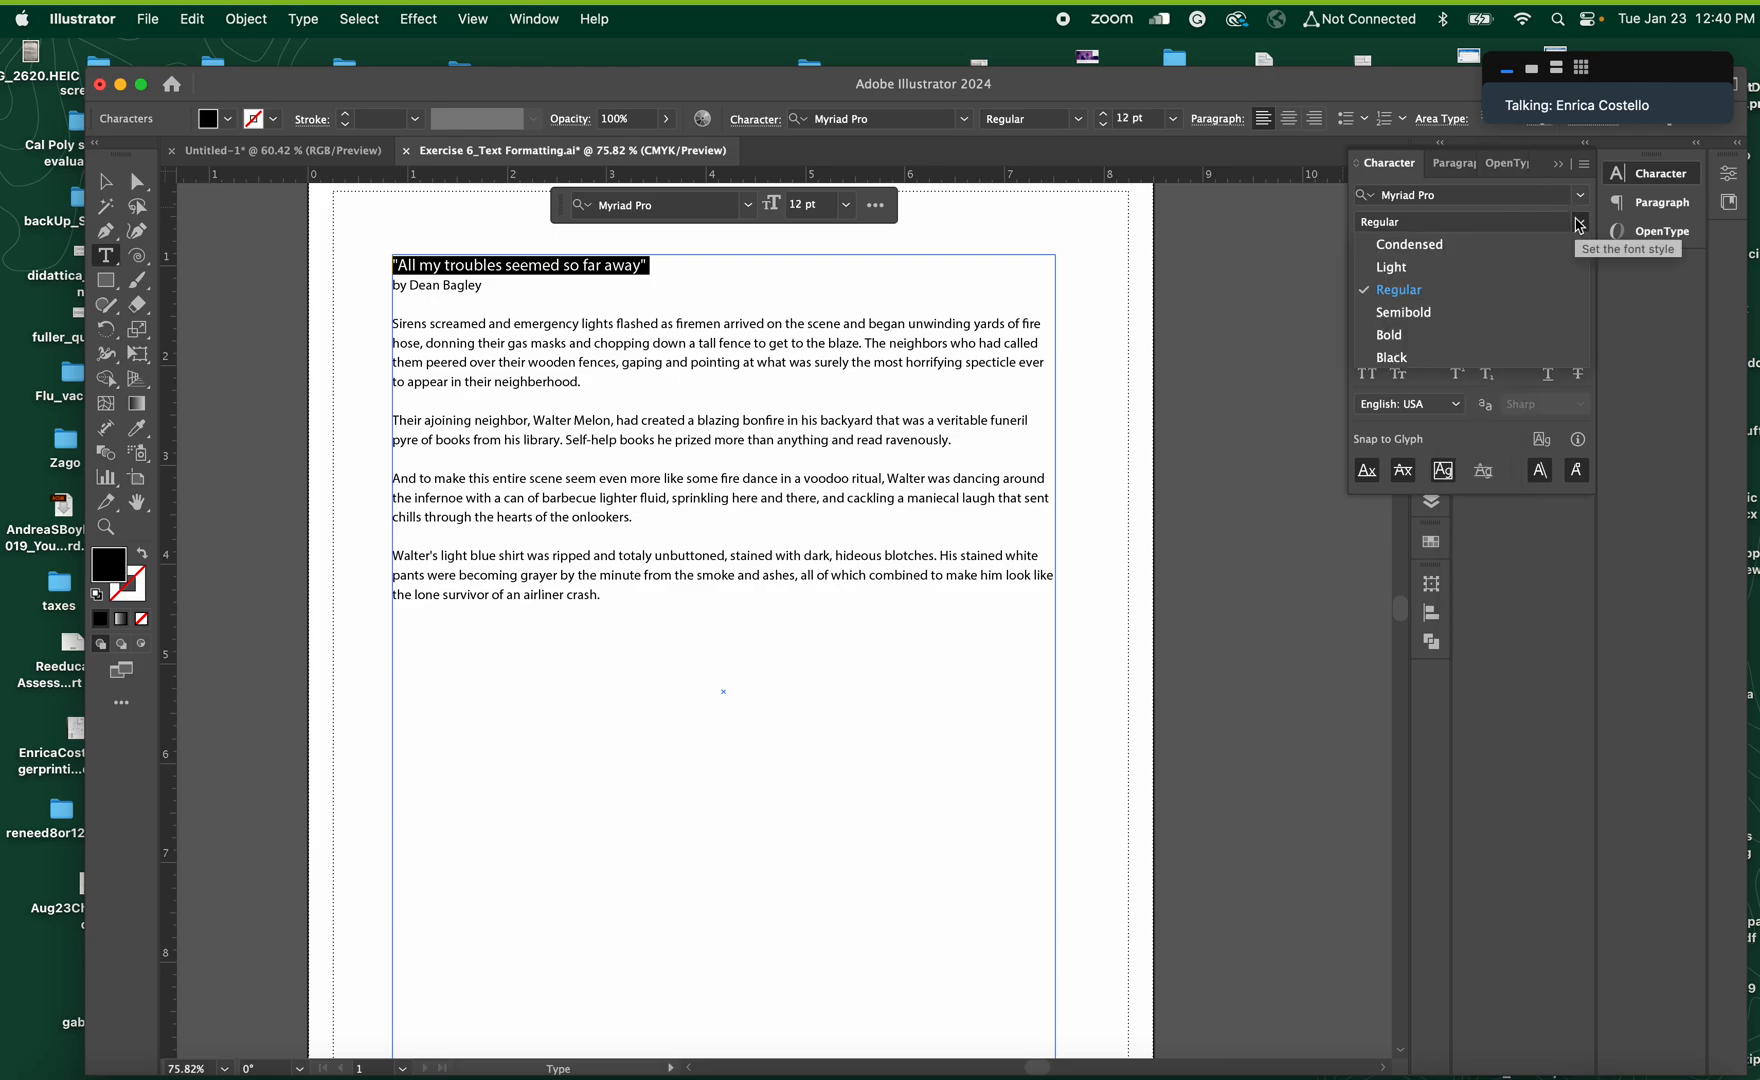
{"action": "left_click", "coordinate": [1494, 313]}
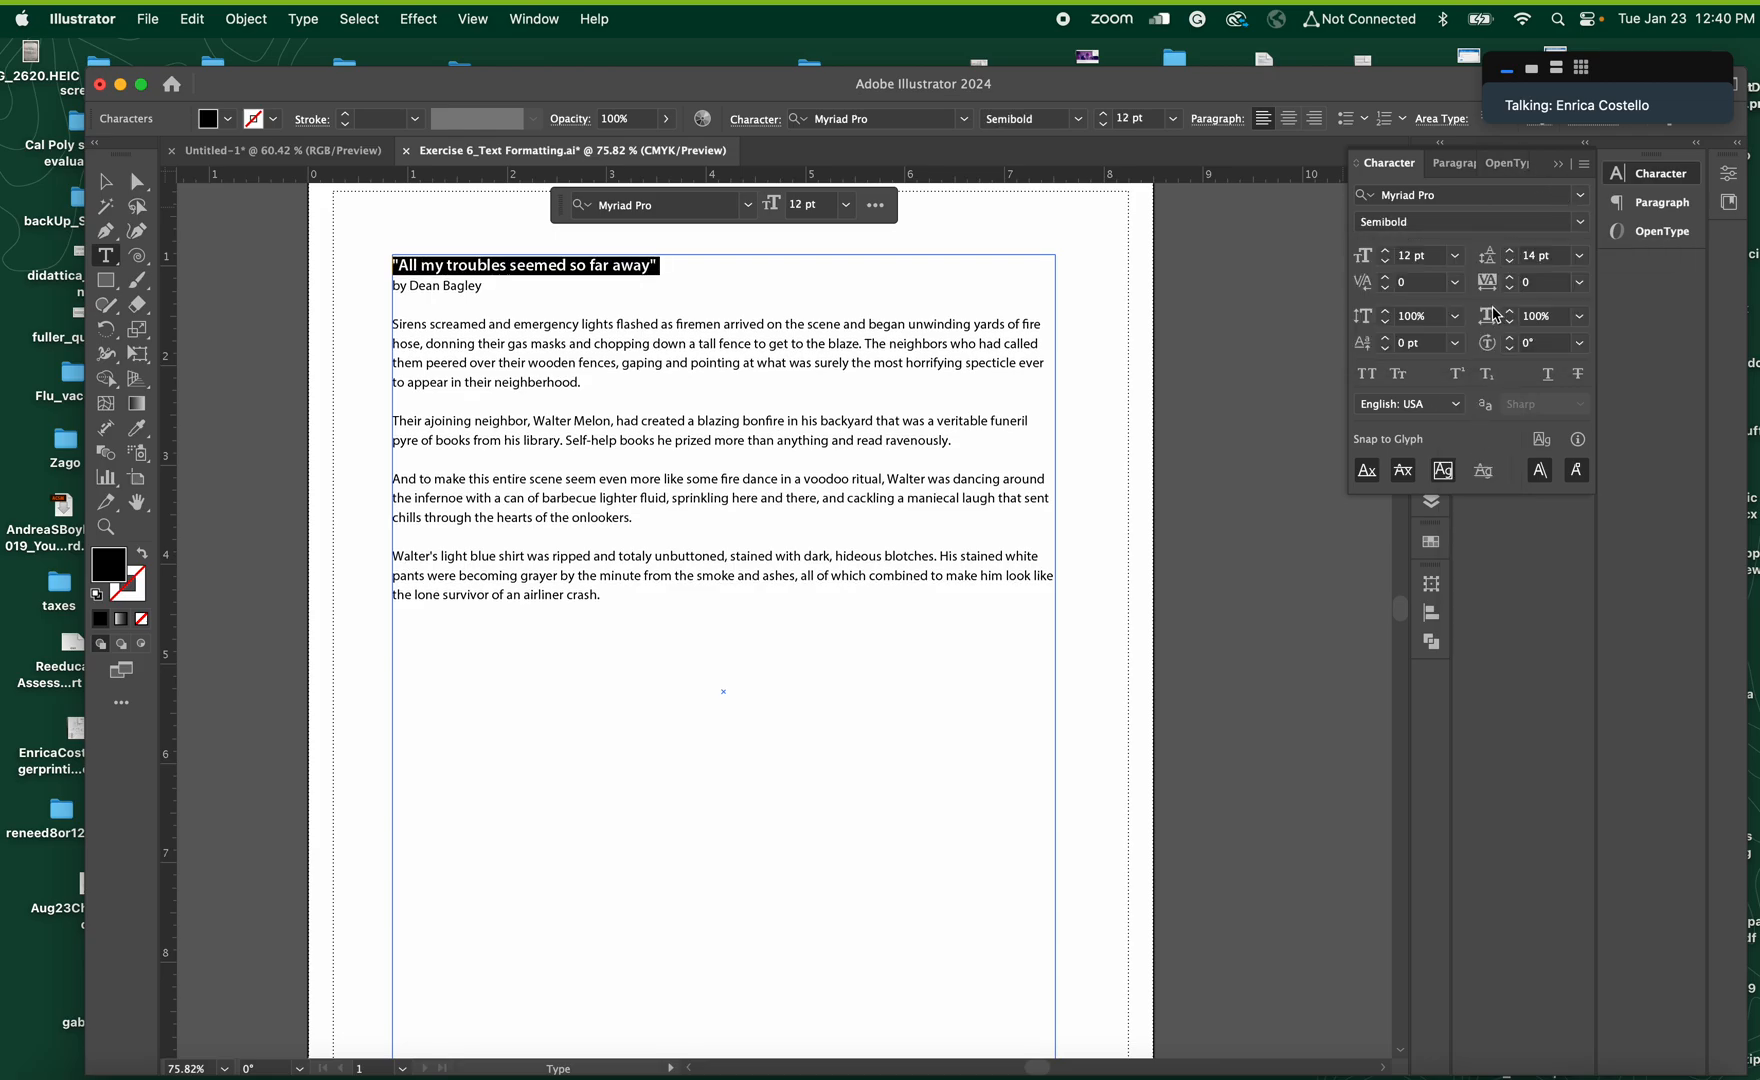
Increase the leading of the four body paragraphs to 18 pt and their tracking to 40
{"action": "left_click_drag", "start_coordinate": [609, 597], "coordinate": [381, 328]}
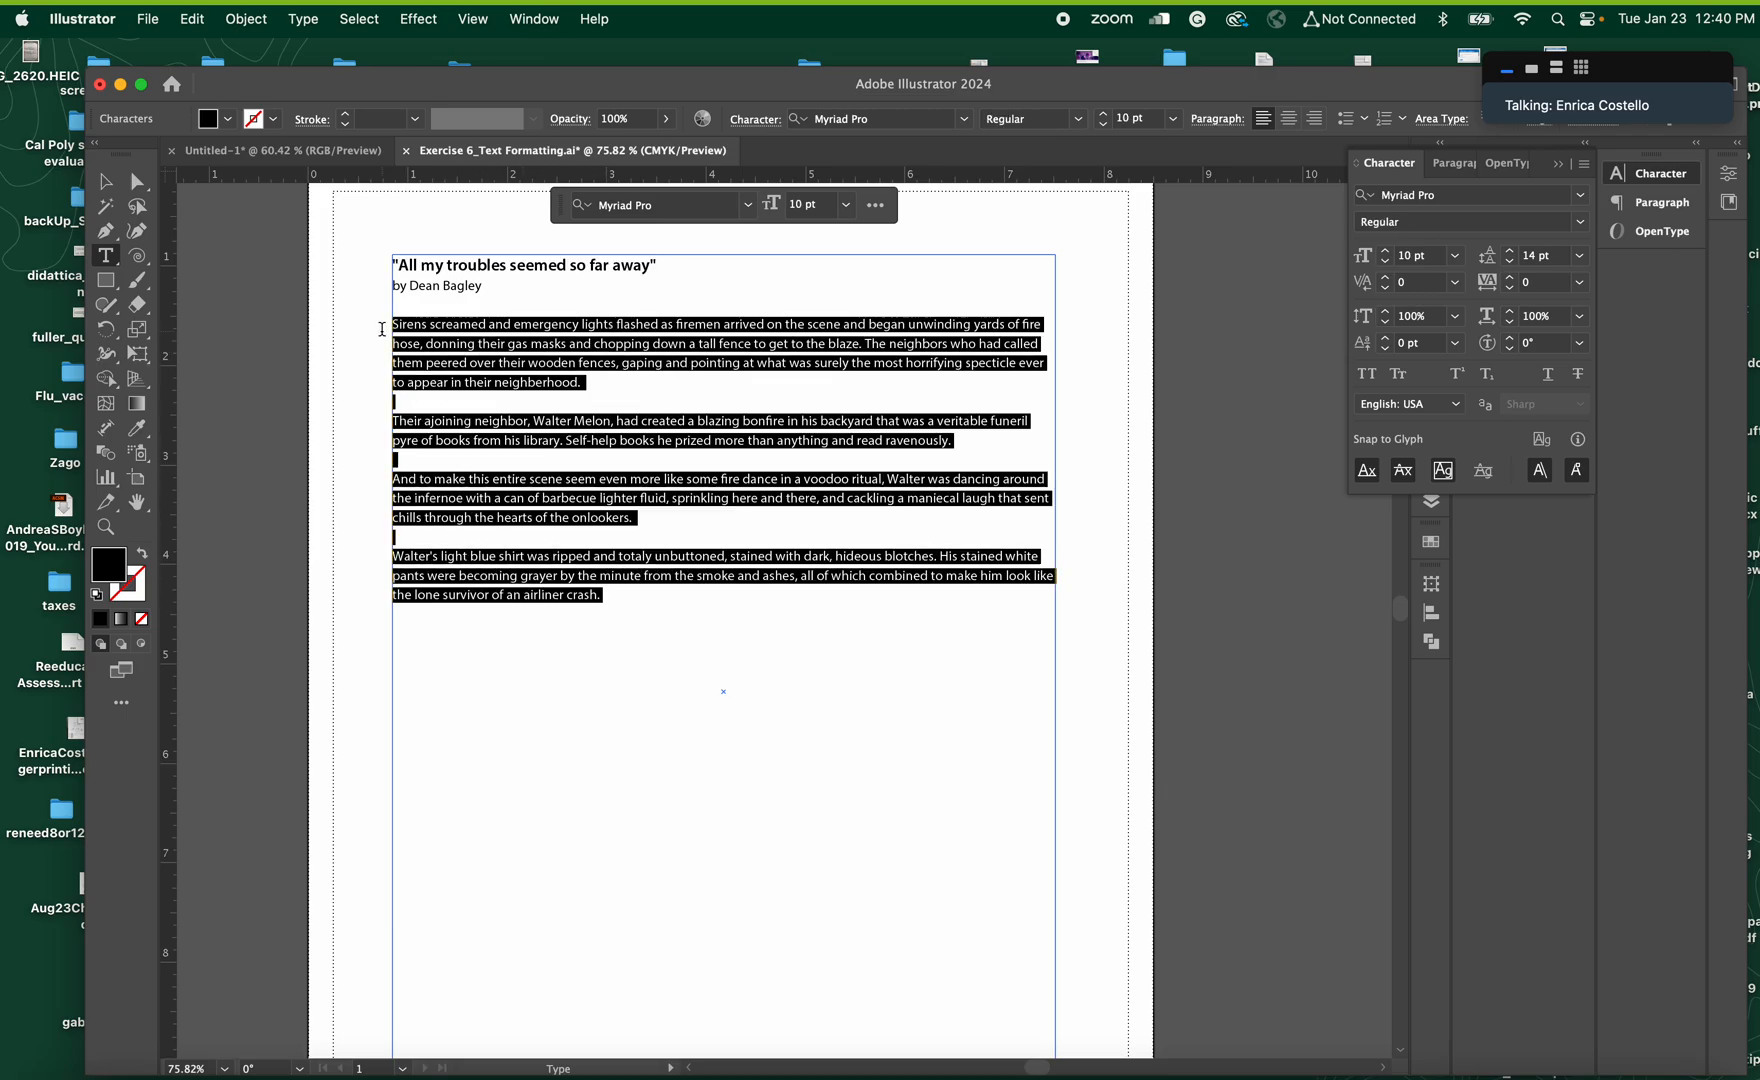
{"action": "key", "text": "alt"}
{"action": "key", "text": "alt+Down"}
{"action": "key", "text": "alt+Down"}
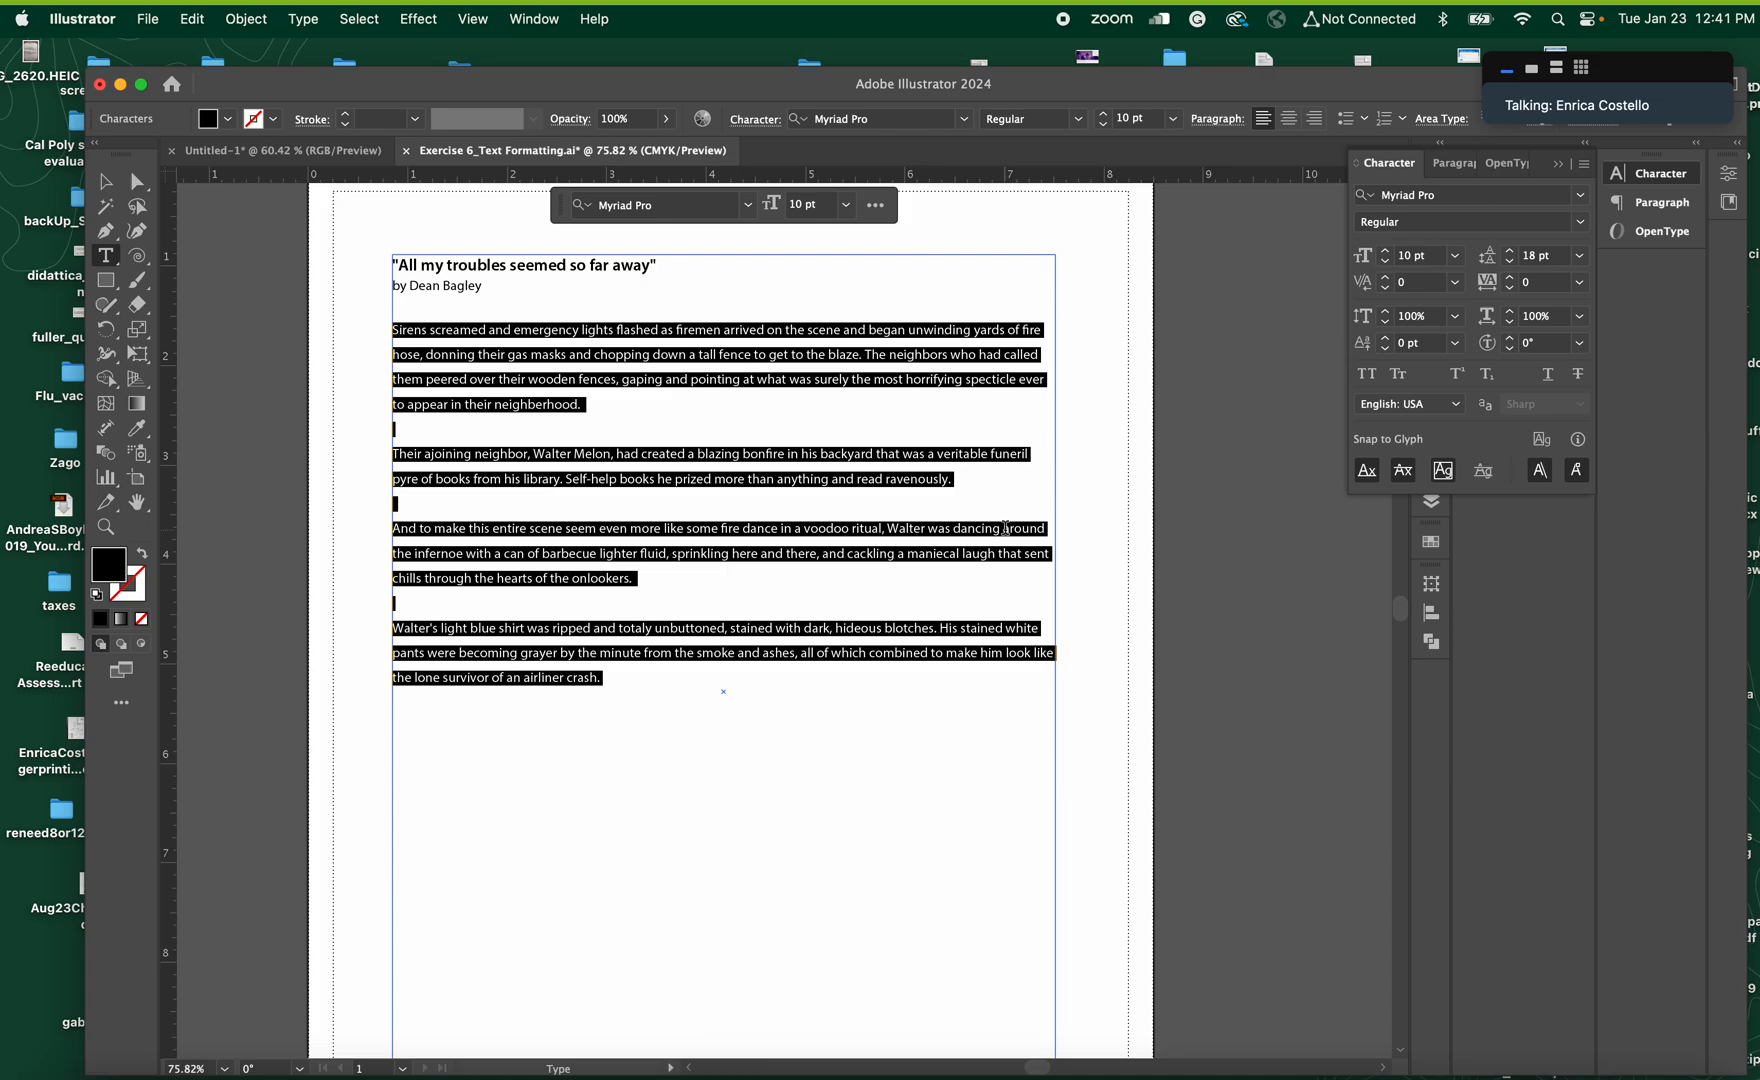
{"action": "key", "text": "alt"}
{"action": "key", "text": "alt+Right"}
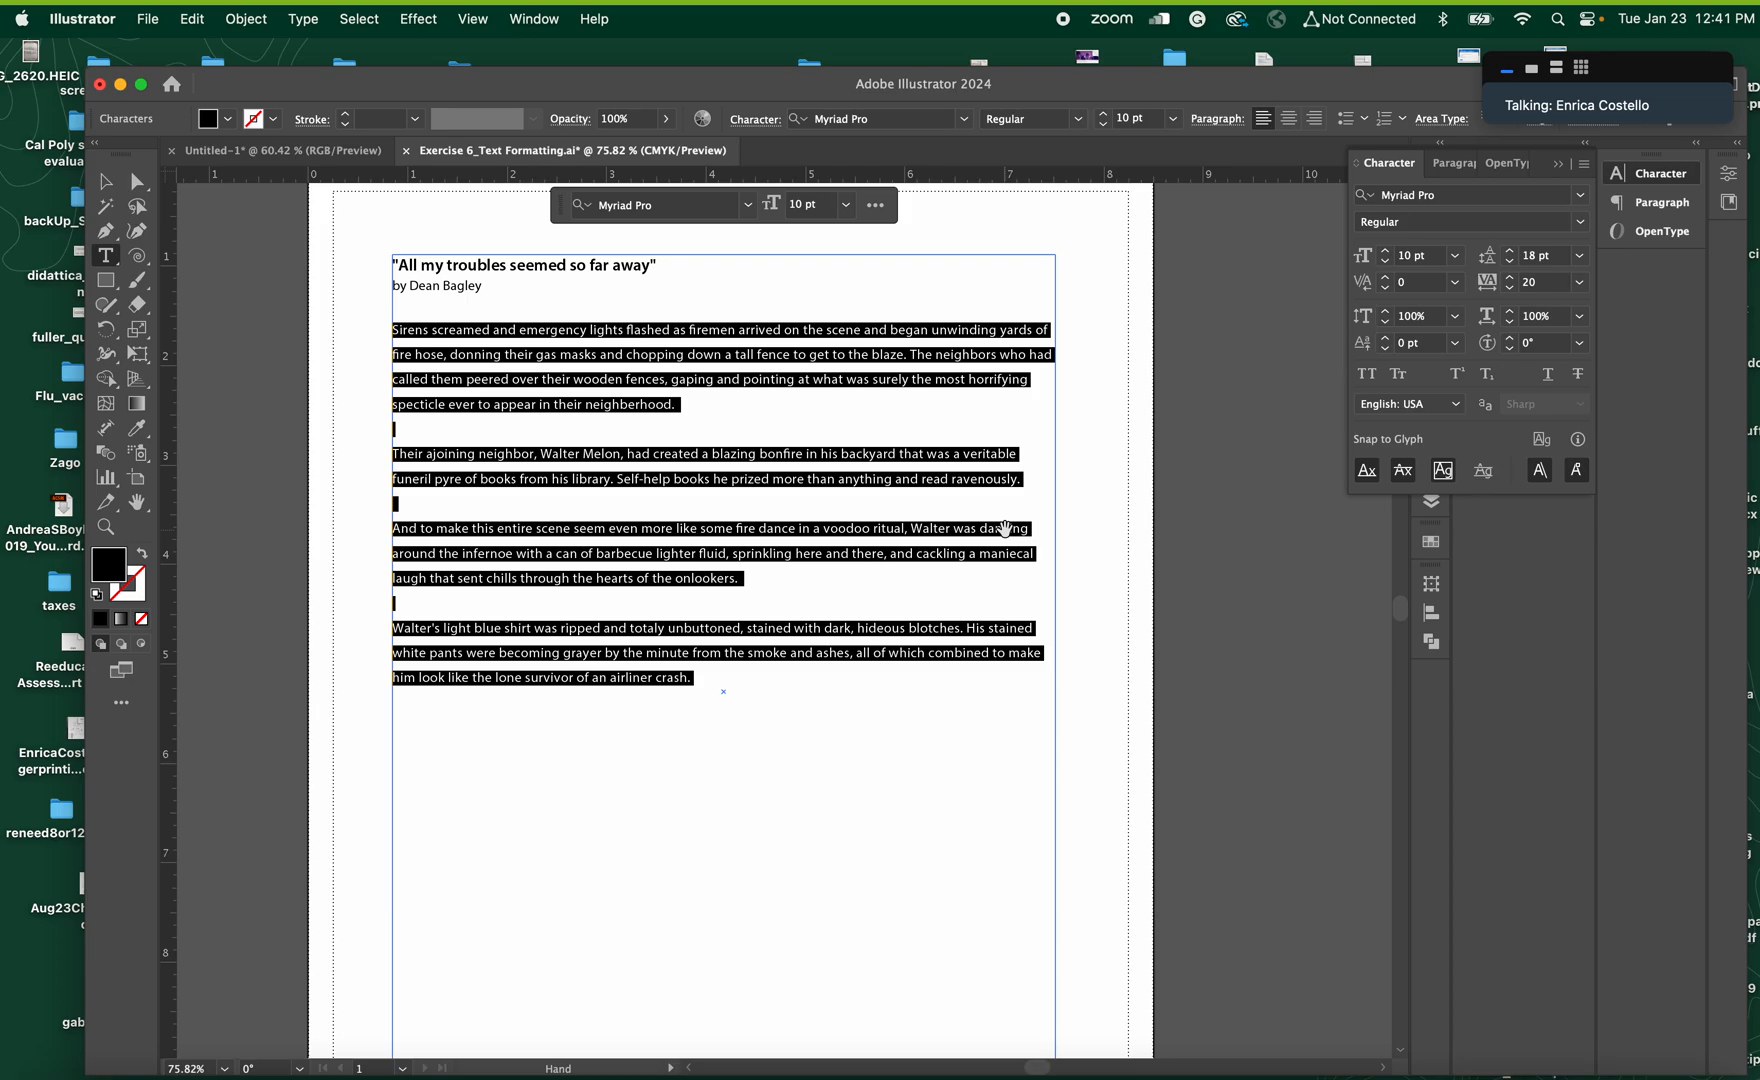
{"action": "key", "text": "alt+Right"}
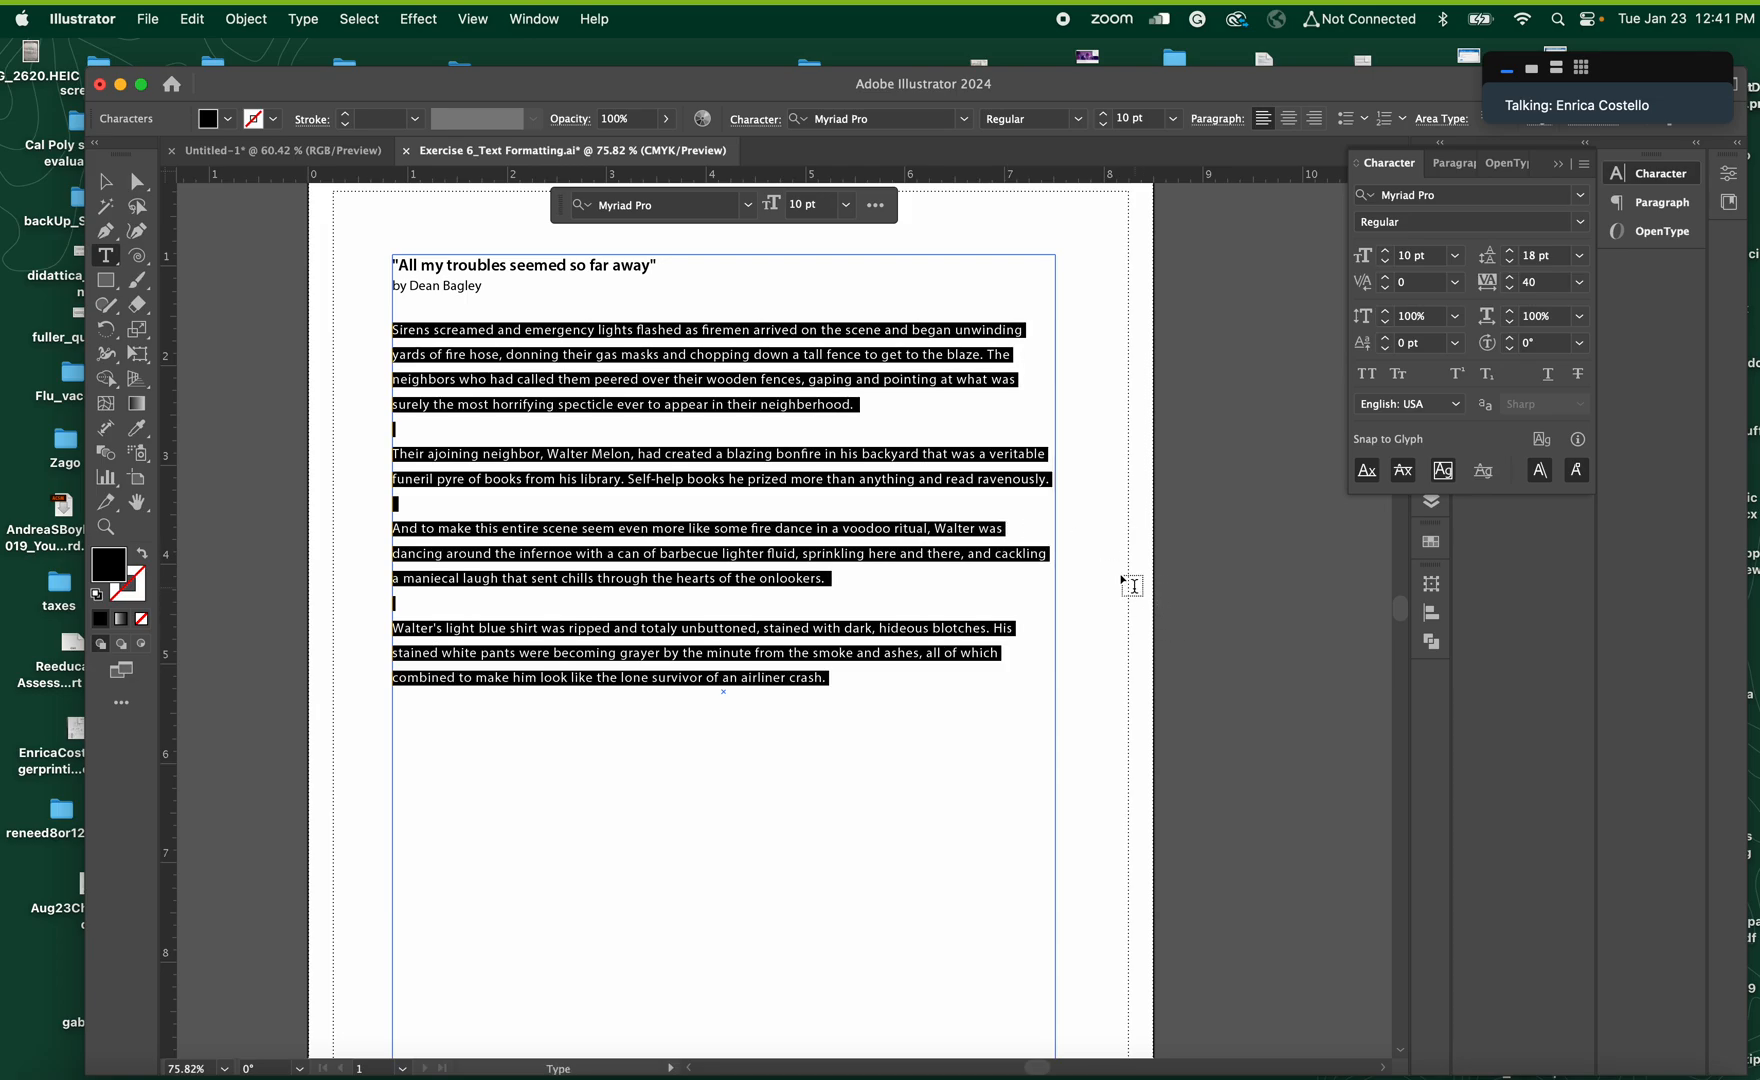
Enlarge the initial S of the first body paragraph to 24 pt and set its style to Bold
{"action": "left_click", "coordinate": [399, 342]}
{"action": "left_click_drag", "start_coordinate": [399, 331], "coordinate": [392, 331]}
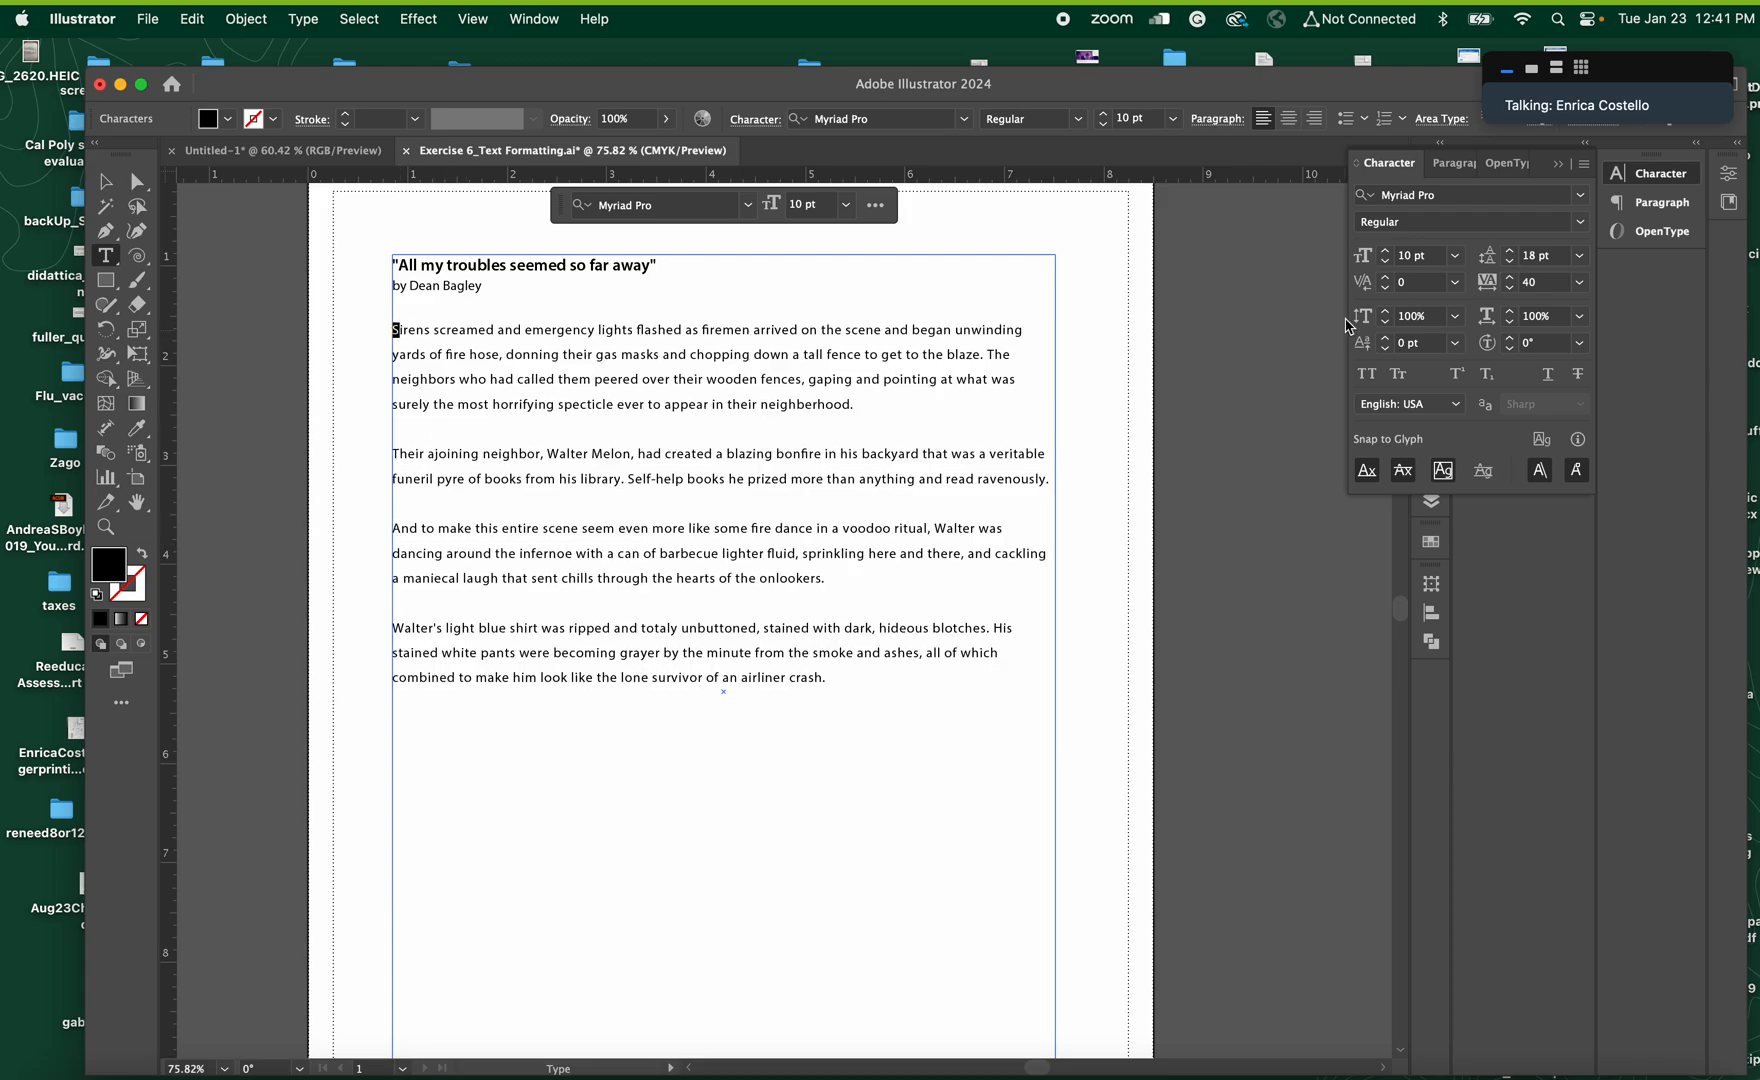
{"action": "left_click", "coordinate": [1456, 256]}
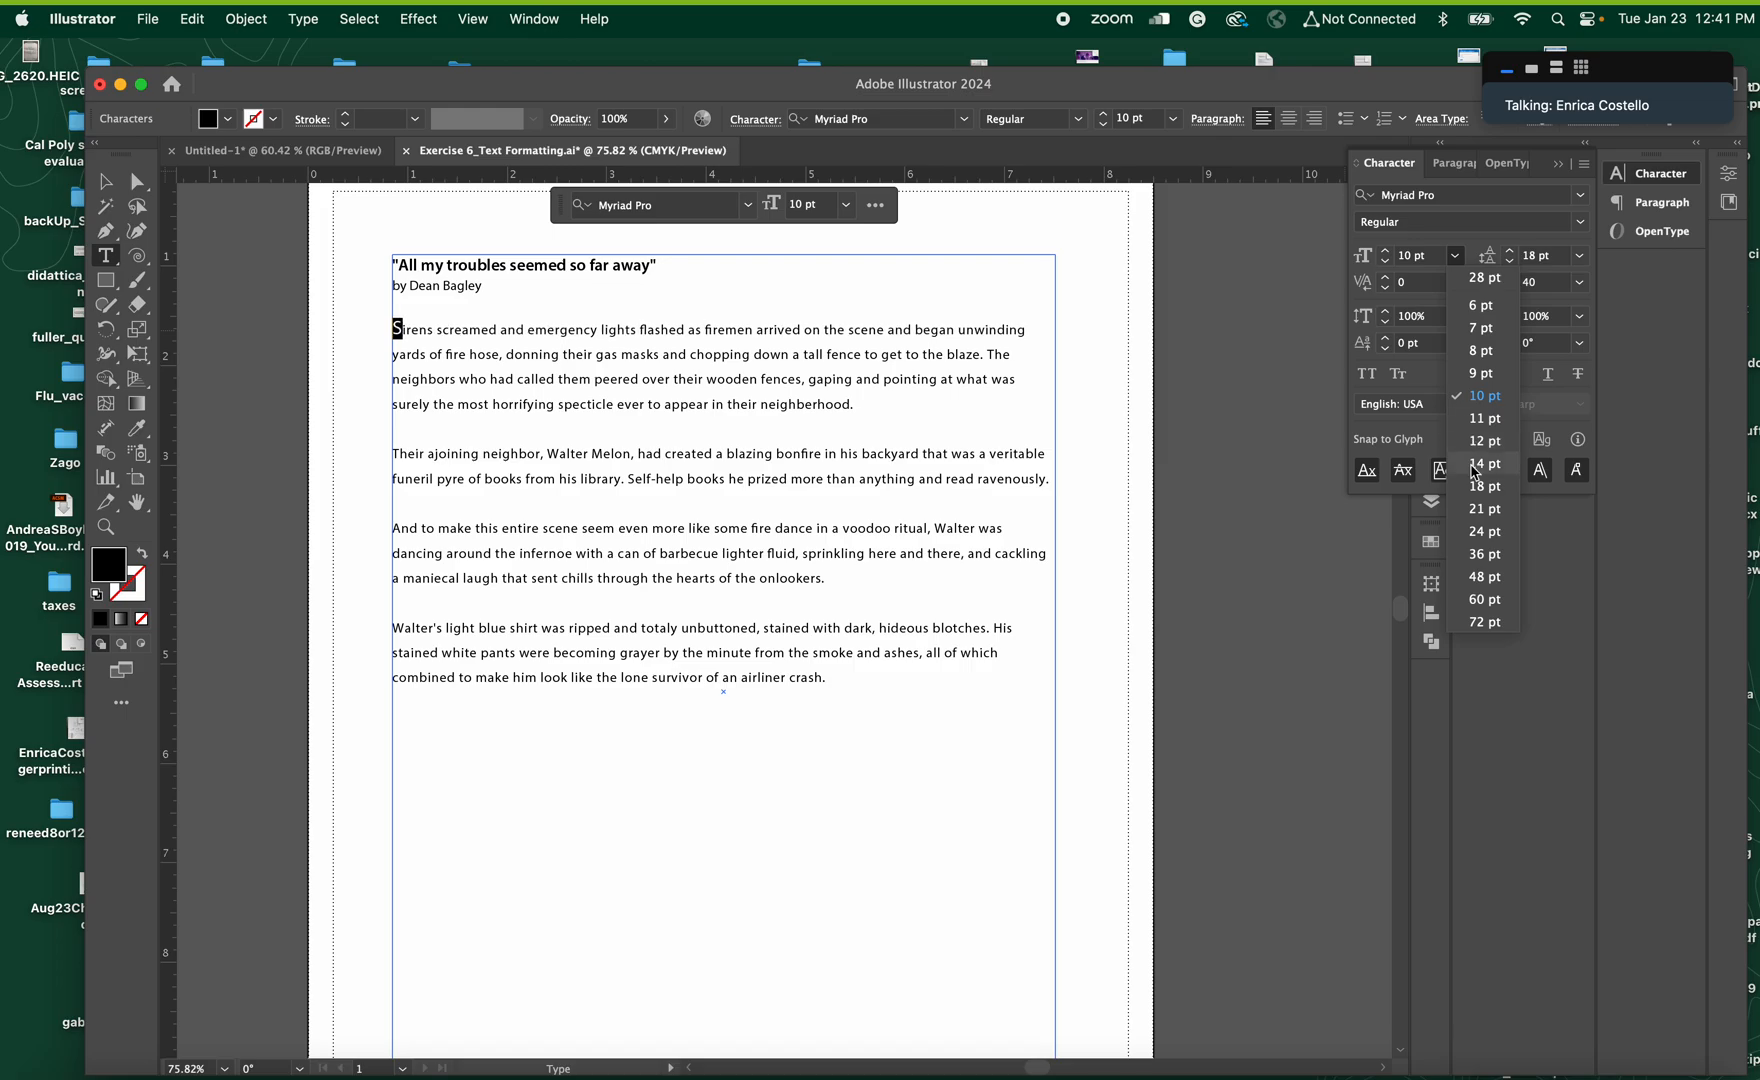
{"action": "left_click", "coordinate": [1477, 466]}
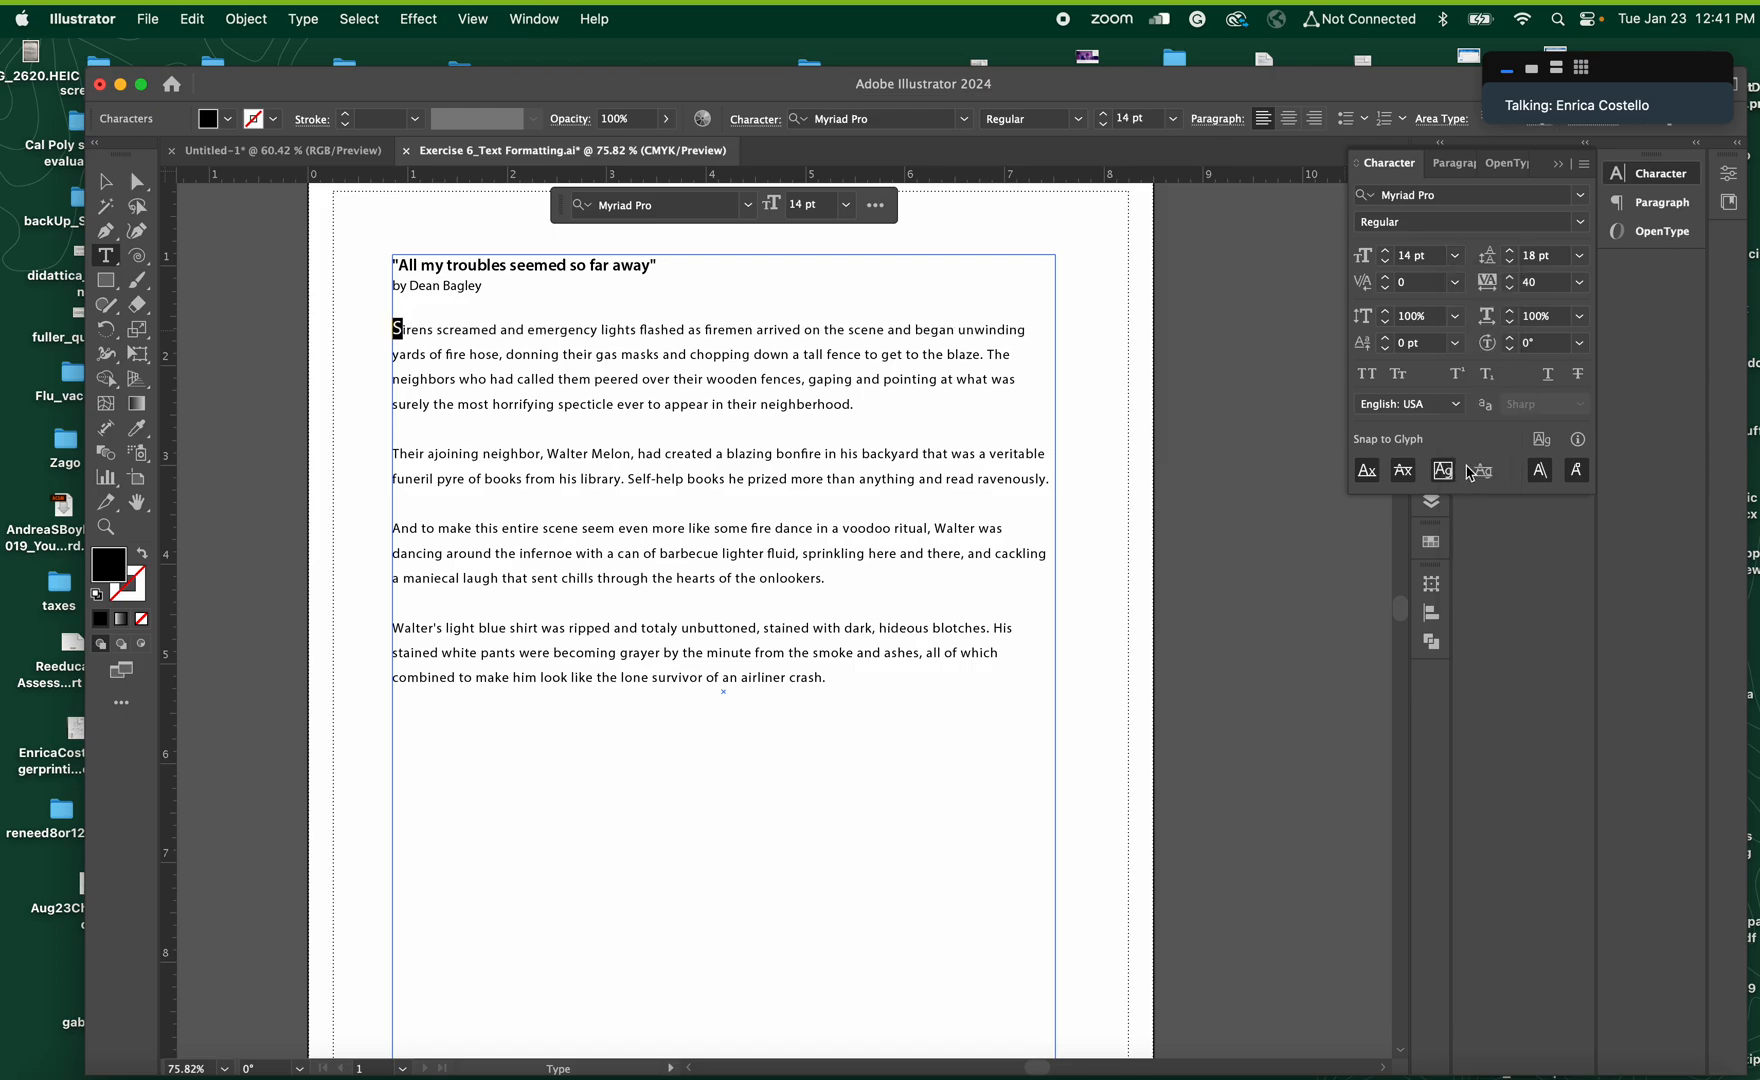
{"action": "left_click", "coordinate": [1456, 256]}
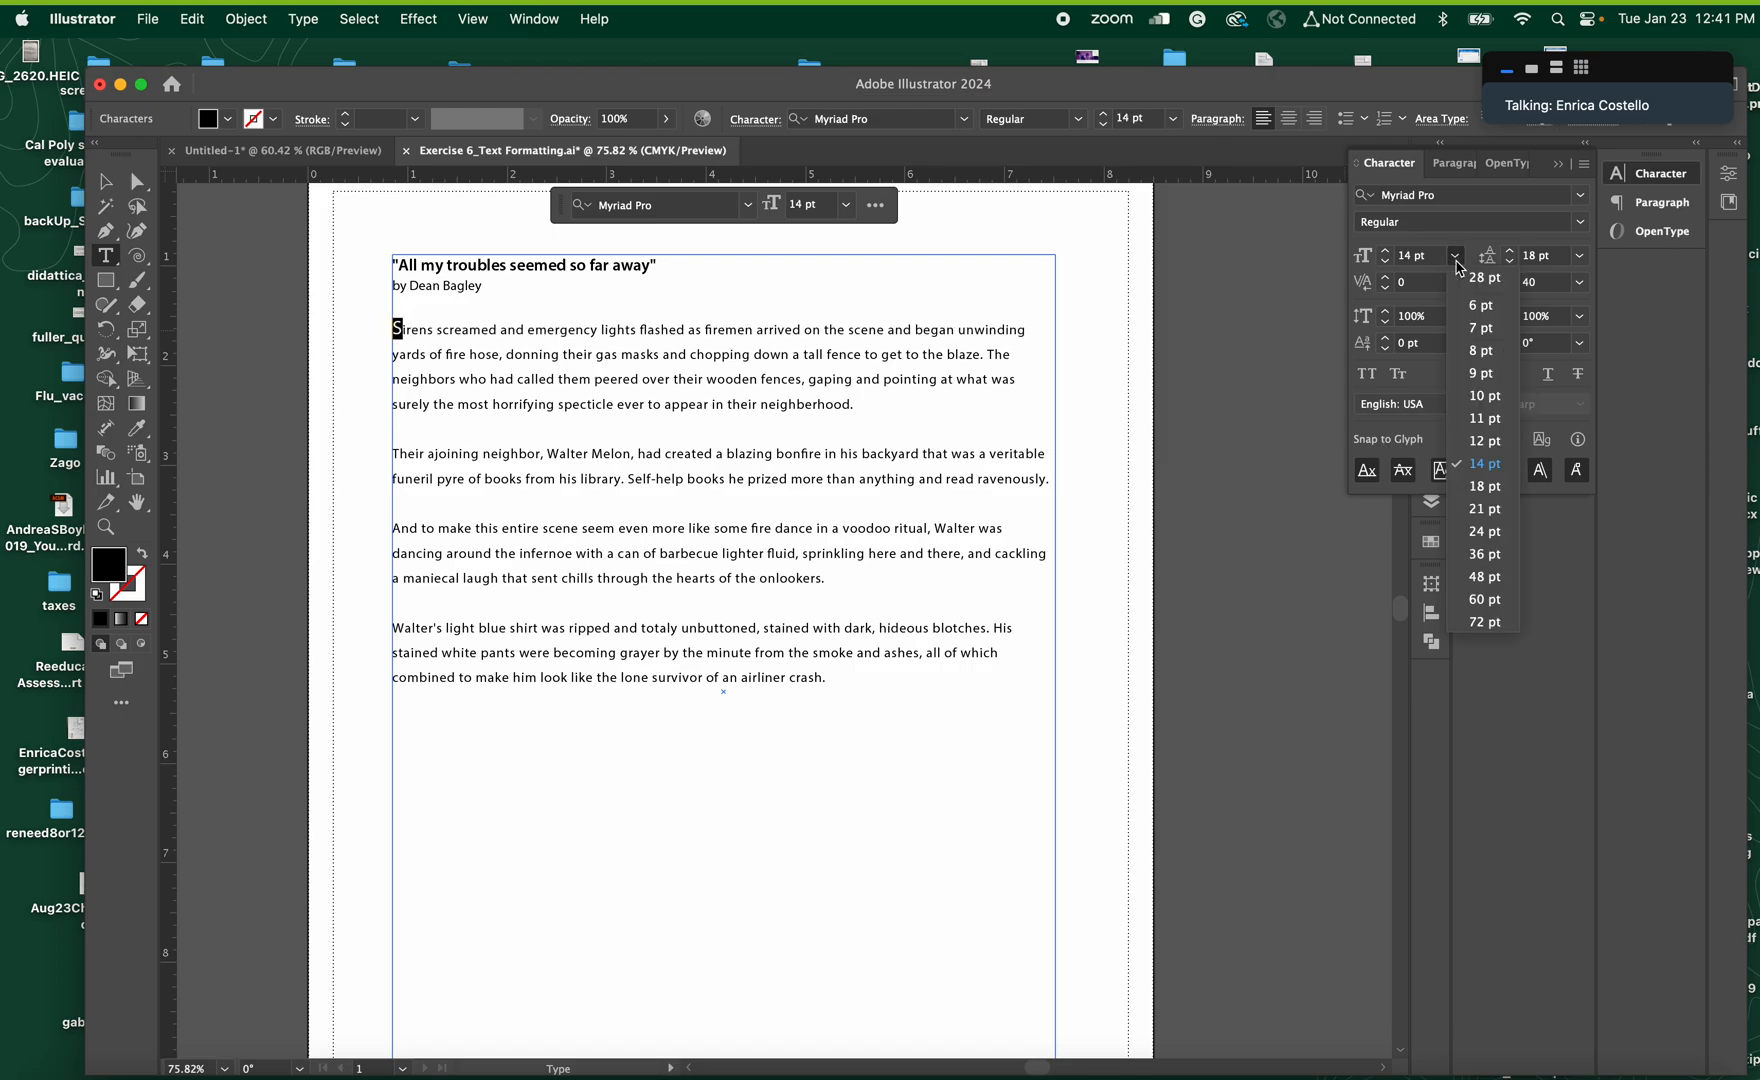
{"action": "left_click", "coordinate": [1475, 532]}
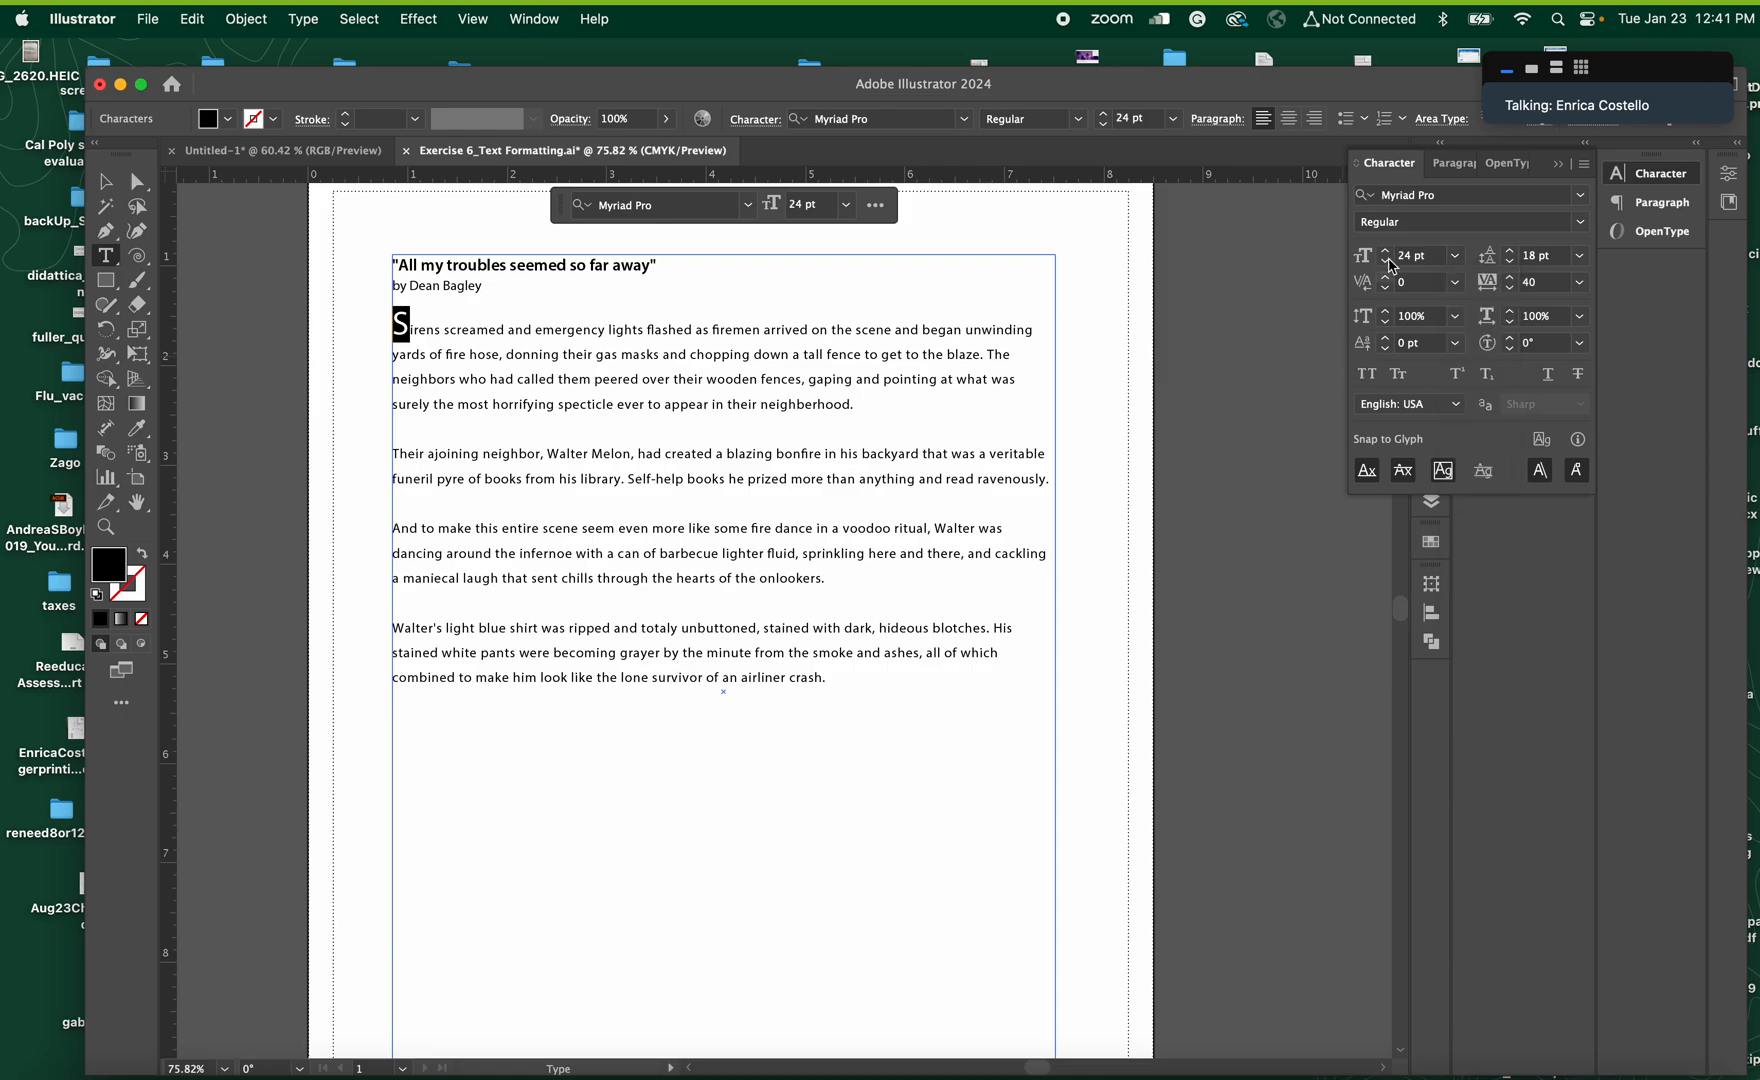
{"action": "left_click", "coordinate": [1580, 222]}
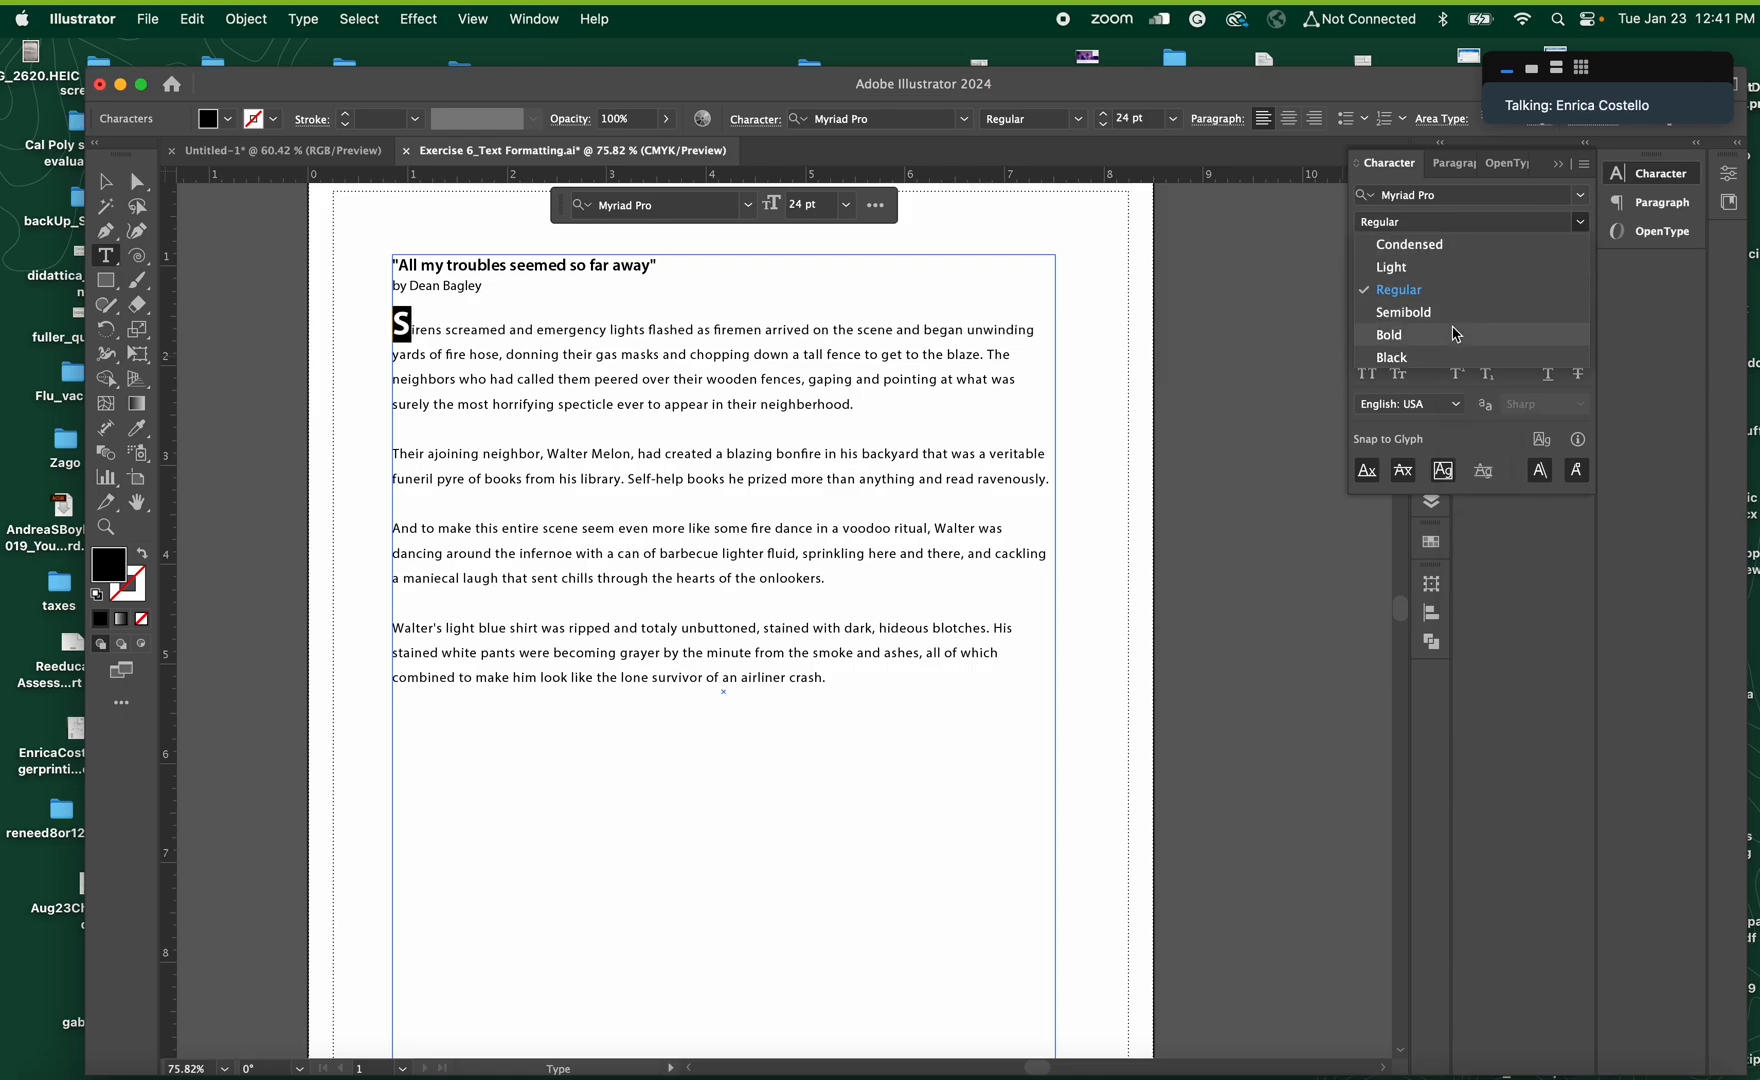
{"action": "left_click", "coordinate": [1453, 333]}
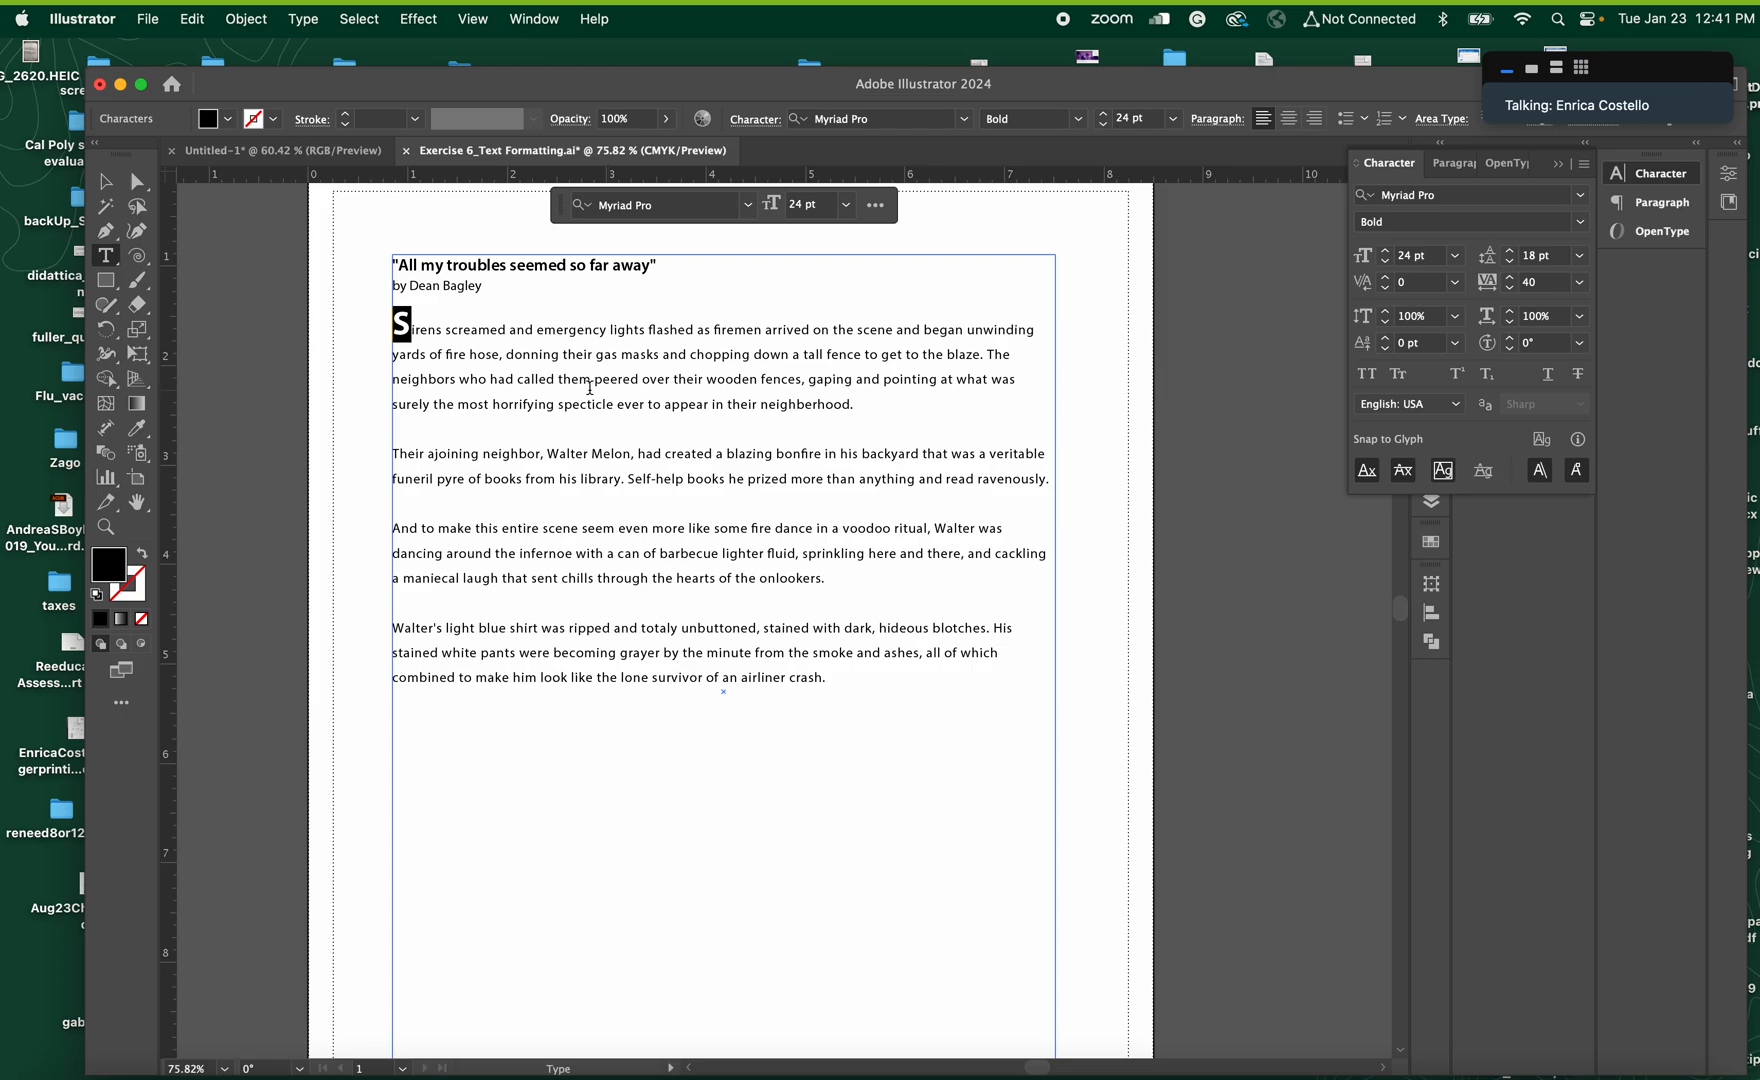
Try widening the kerning after the initial S of the first body paragraph to 160, and restore it to 0
{"action": "left_click", "coordinate": [411, 328]}
{"action": "key", "text": "alt+Right"}
{"action": "key", "text": "alt+Right"}
{"action": "key", "text": "alt+Right"}
{"action": "key", "text": "alt+Right"}
{"action": "key", "text": "alt+Right"}
{"action": "key", "text": "alt+Right"}
{"action": "key", "text": "alt+Right"}
{"action": "key", "text": "alt+Right"}
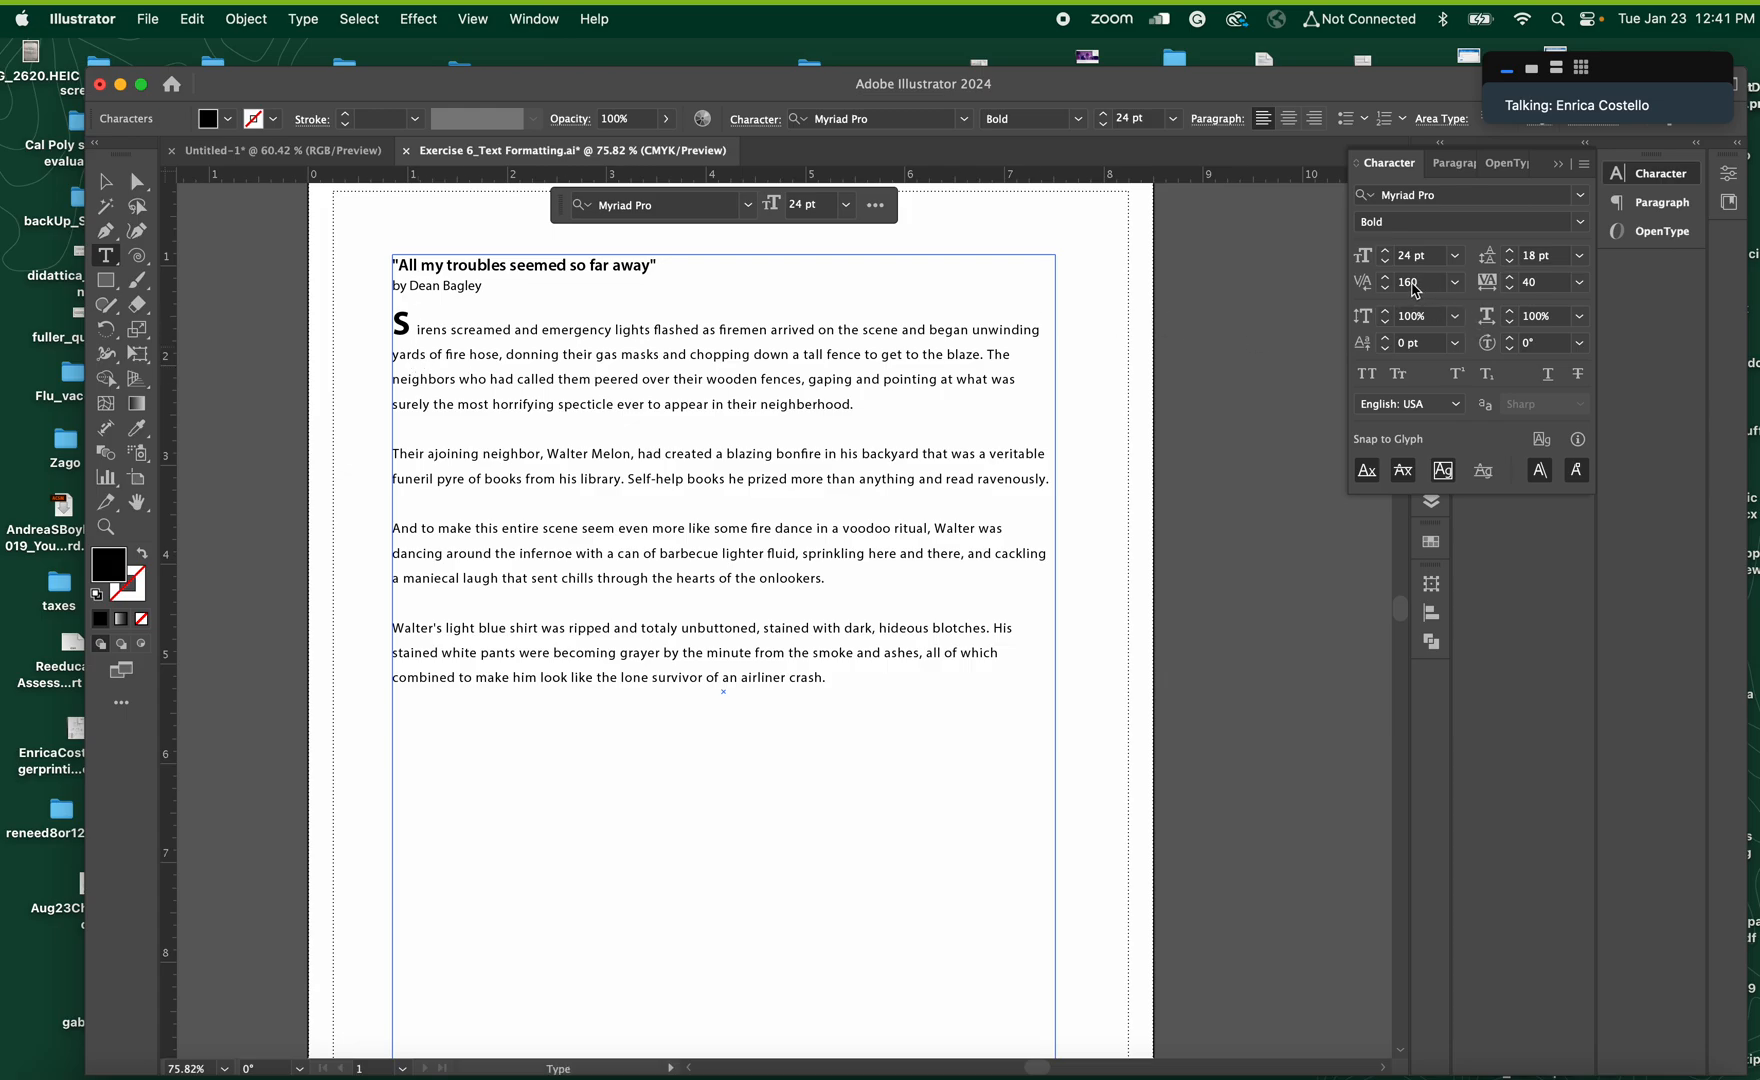
{"action": "key", "text": "alt+Left"}
{"action": "key", "text": "alt+Left"}
{"action": "key", "text": "alt+Left"}
{"action": "key", "text": "alt+Left"}
{"action": "key", "text": "alt+Left"}
{"action": "key", "text": "alt+Left"}
{"action": "key", "text": "alt+Left"}
{"action": "key", "text": "alt+Left"}
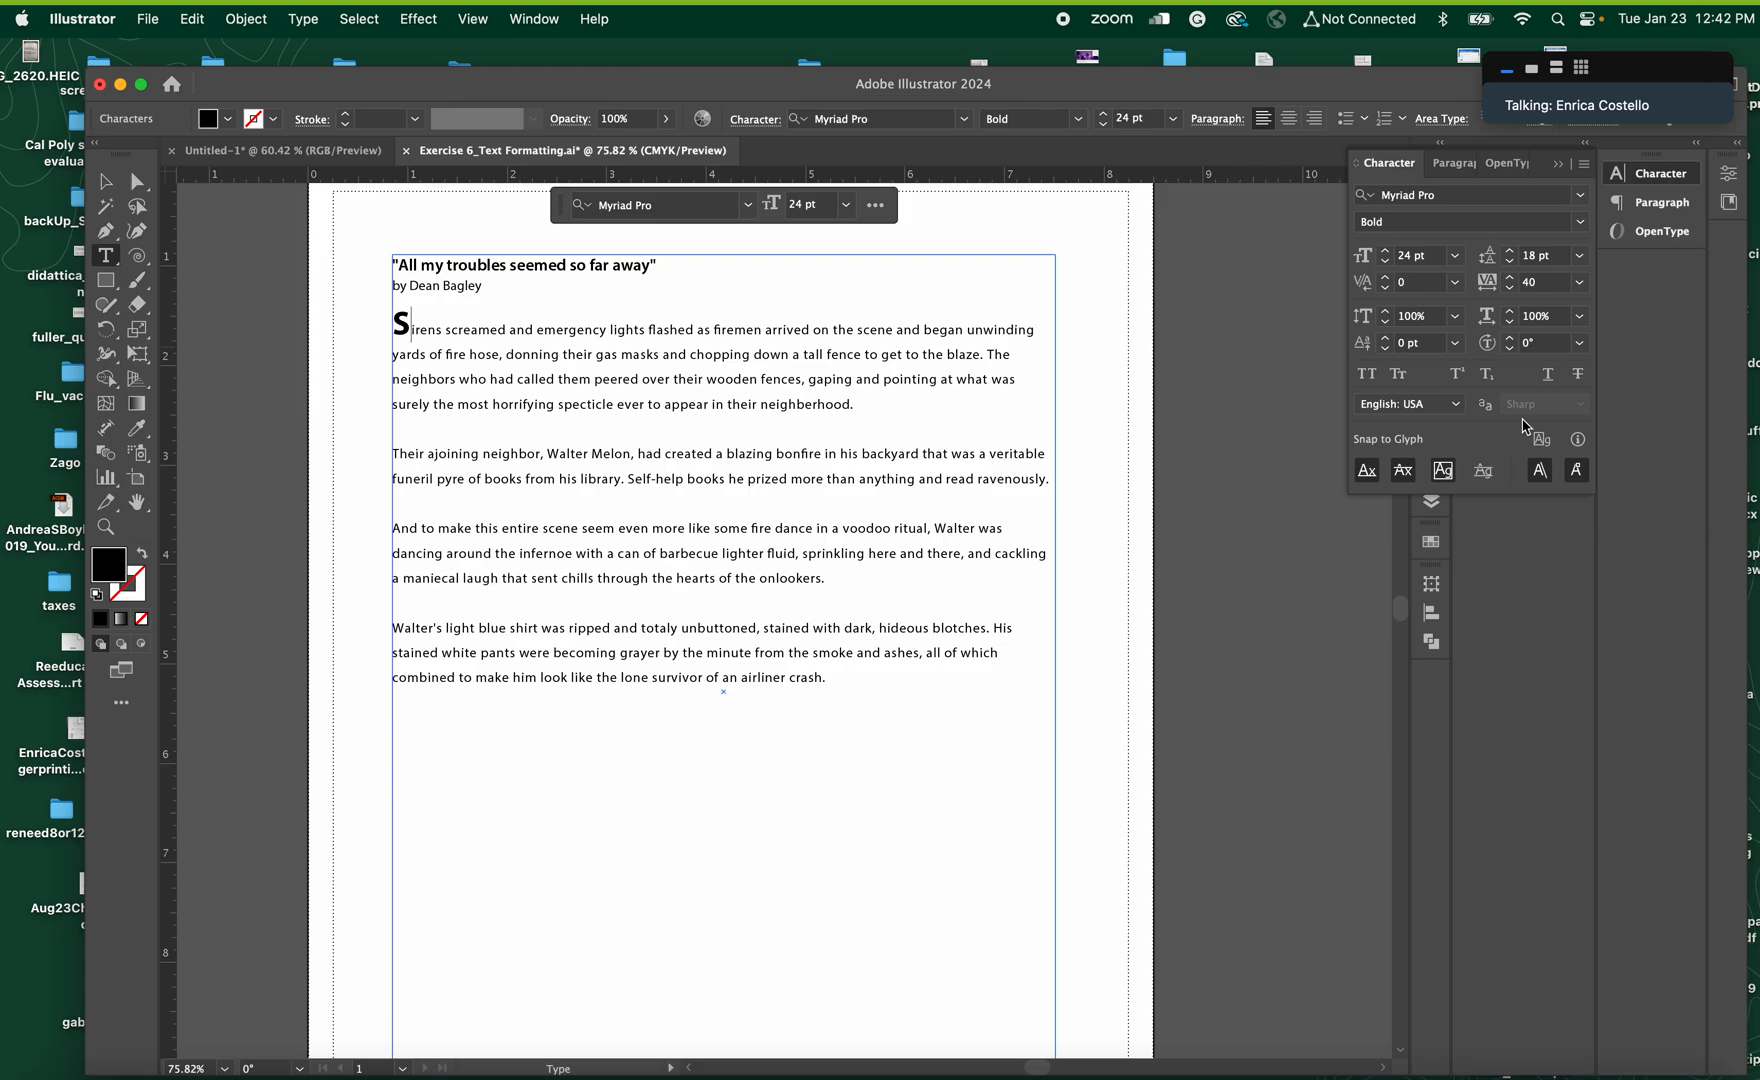
Set the tracking at the insertion point after the initial S to 0
{"action": "left_click", "coordinate": [1525, 287]}
{"action": "type", "text": "0"}
{"action": "key", "text": "Return"}
Minimize the document window, move the crowded desktop icons apart, and open Exercise7_Text Wrap.ai with its artboard fitted in the window
{"action": "left_click", "coordinate": [120, 85]}
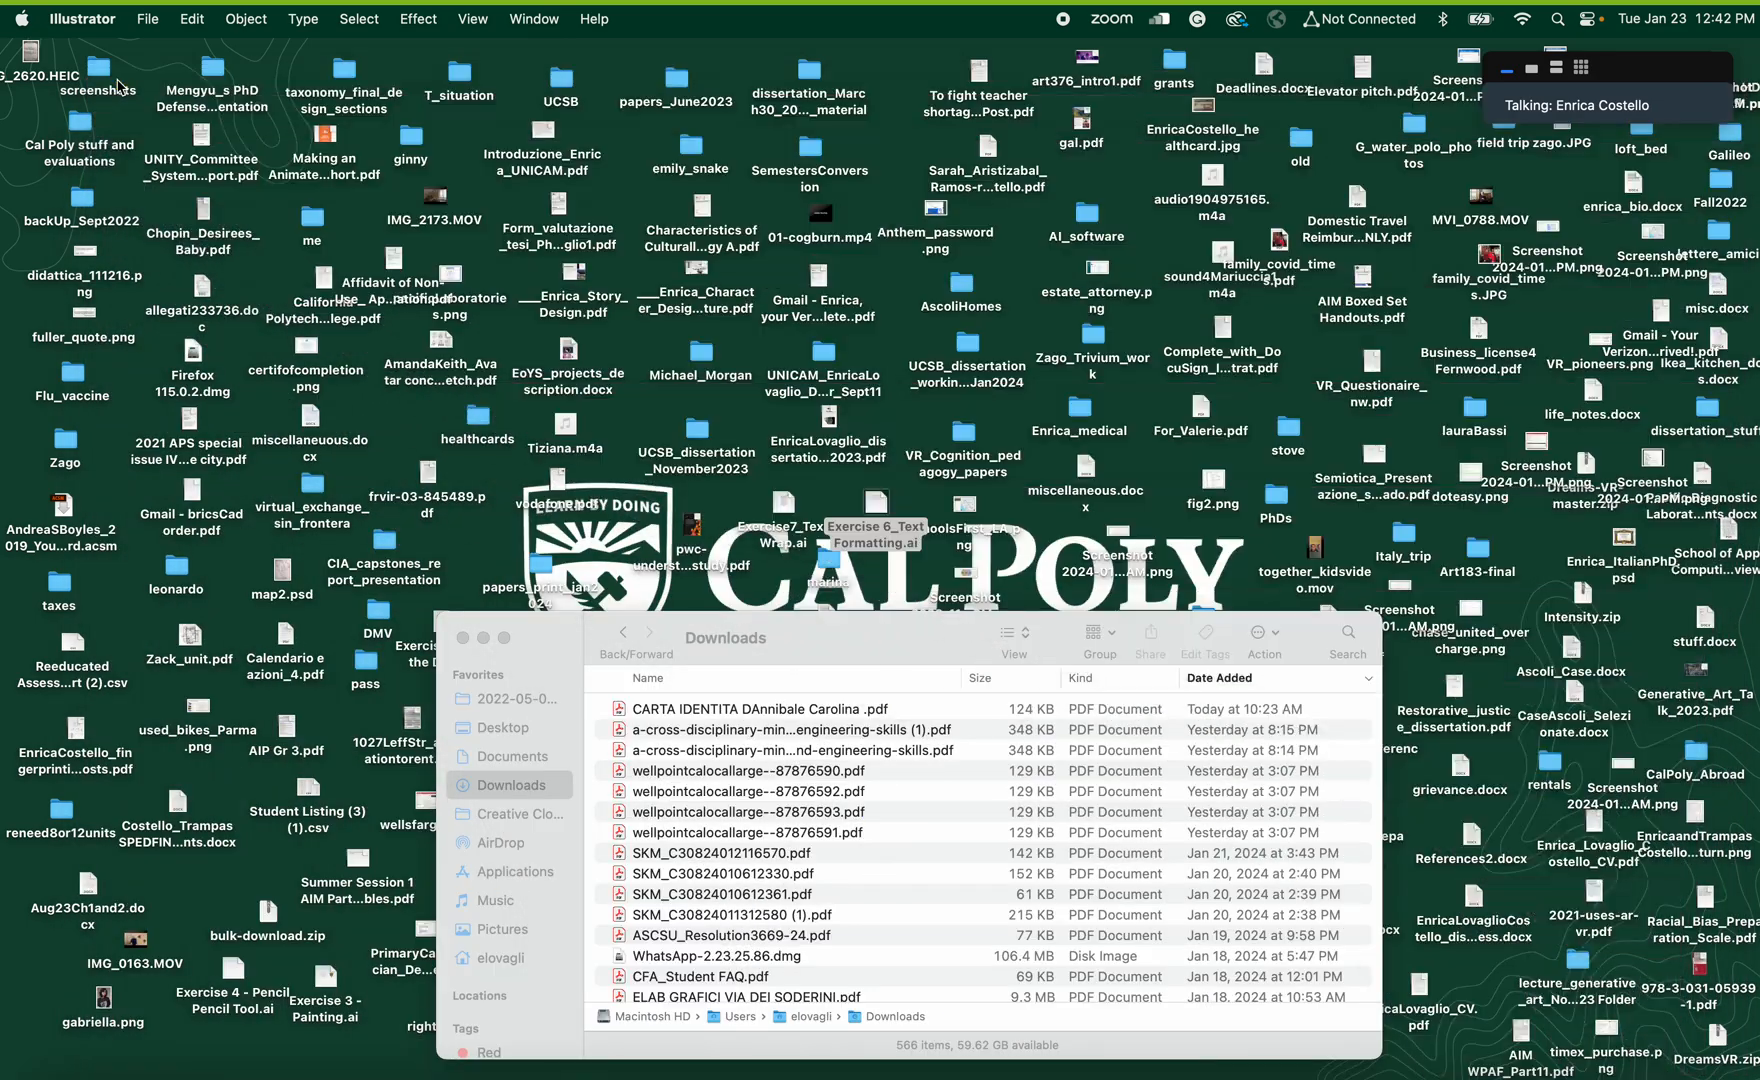
{"action": "left_click_drag", "start_coordinate": [874, 487], "coordinate": [878, 493]}
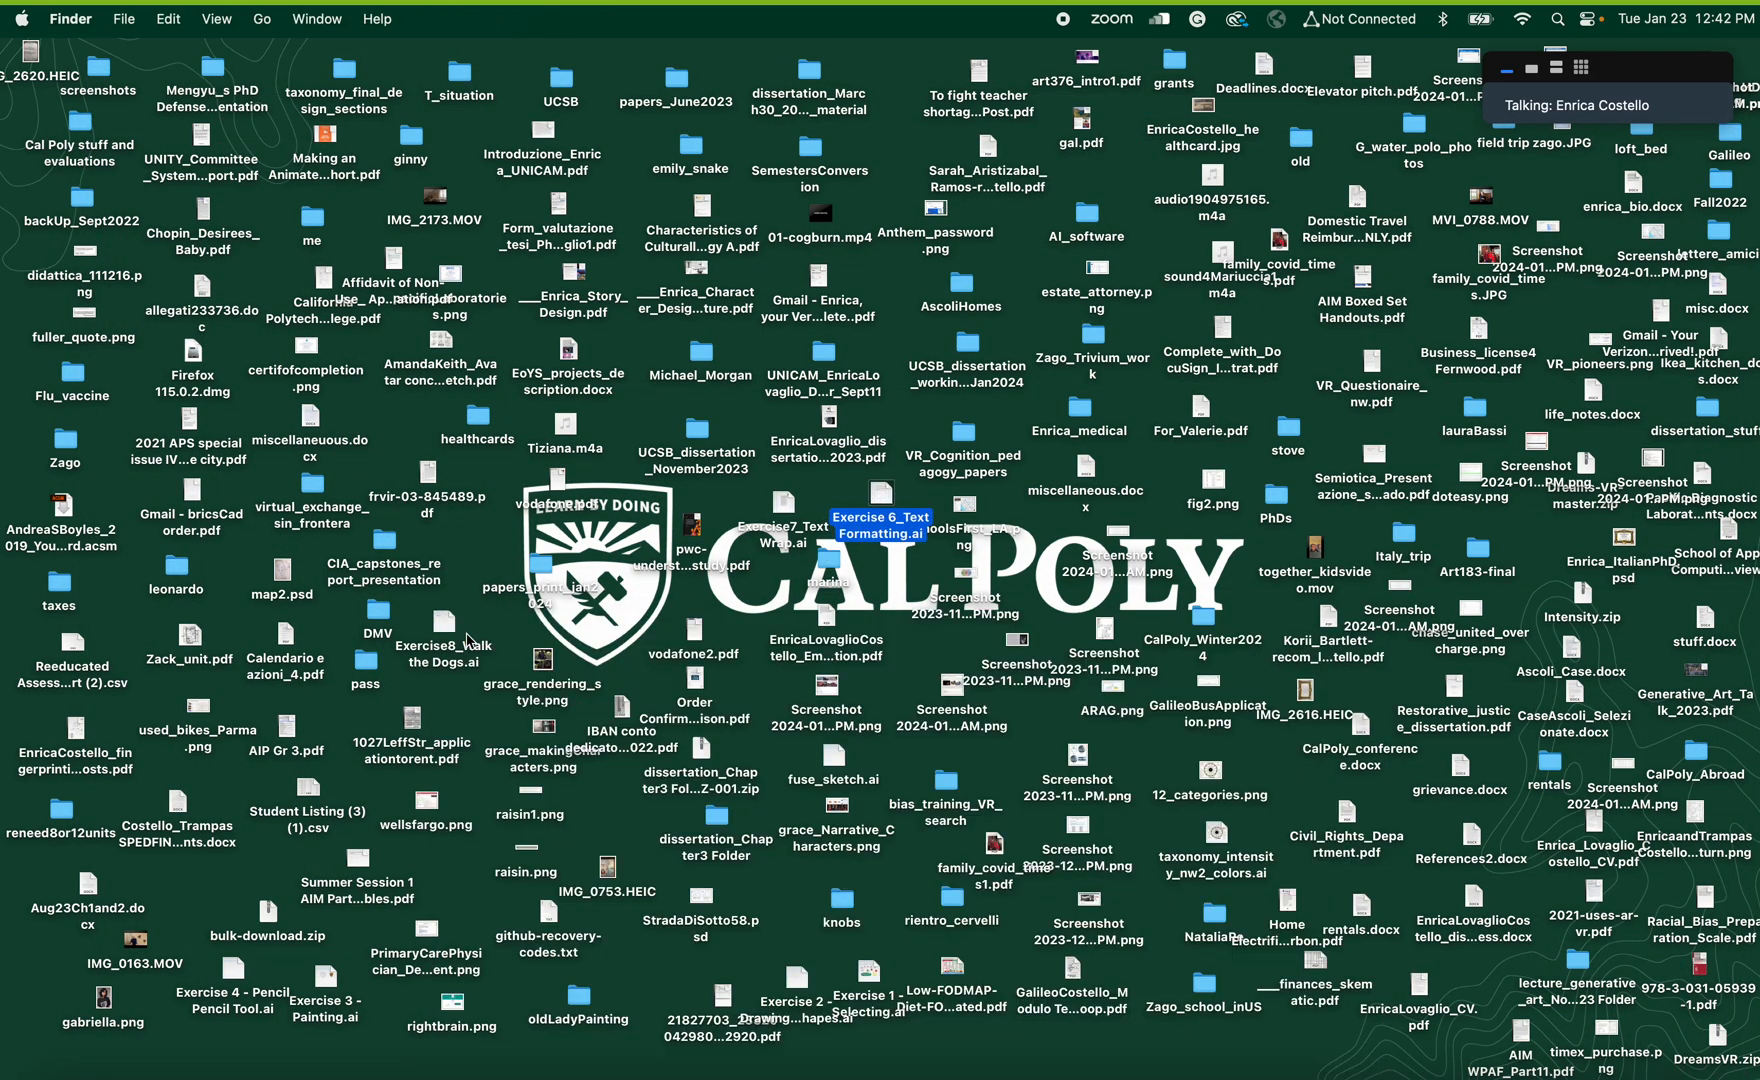
{"action": "left_click_drag", "start_coordinate": [966, 510], "coordinate": [1007, 517]}
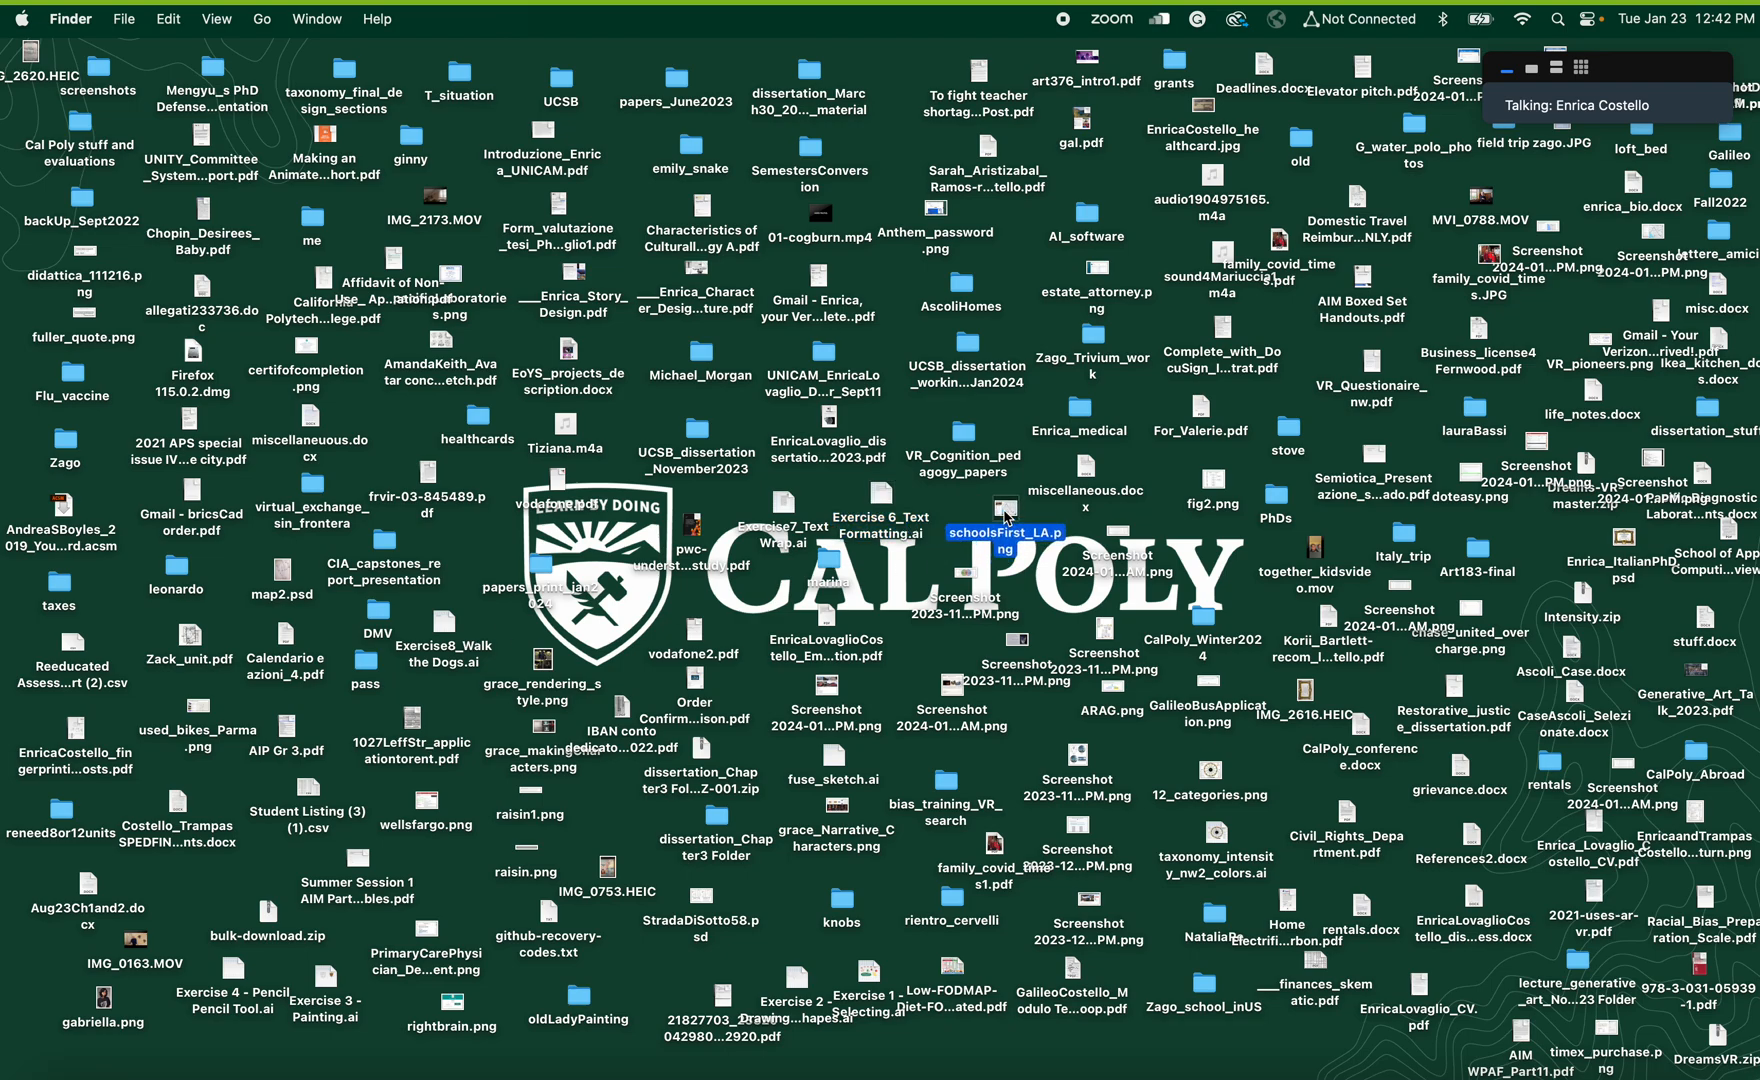
{"action": "double_click", "coordinate": [790, 515]}
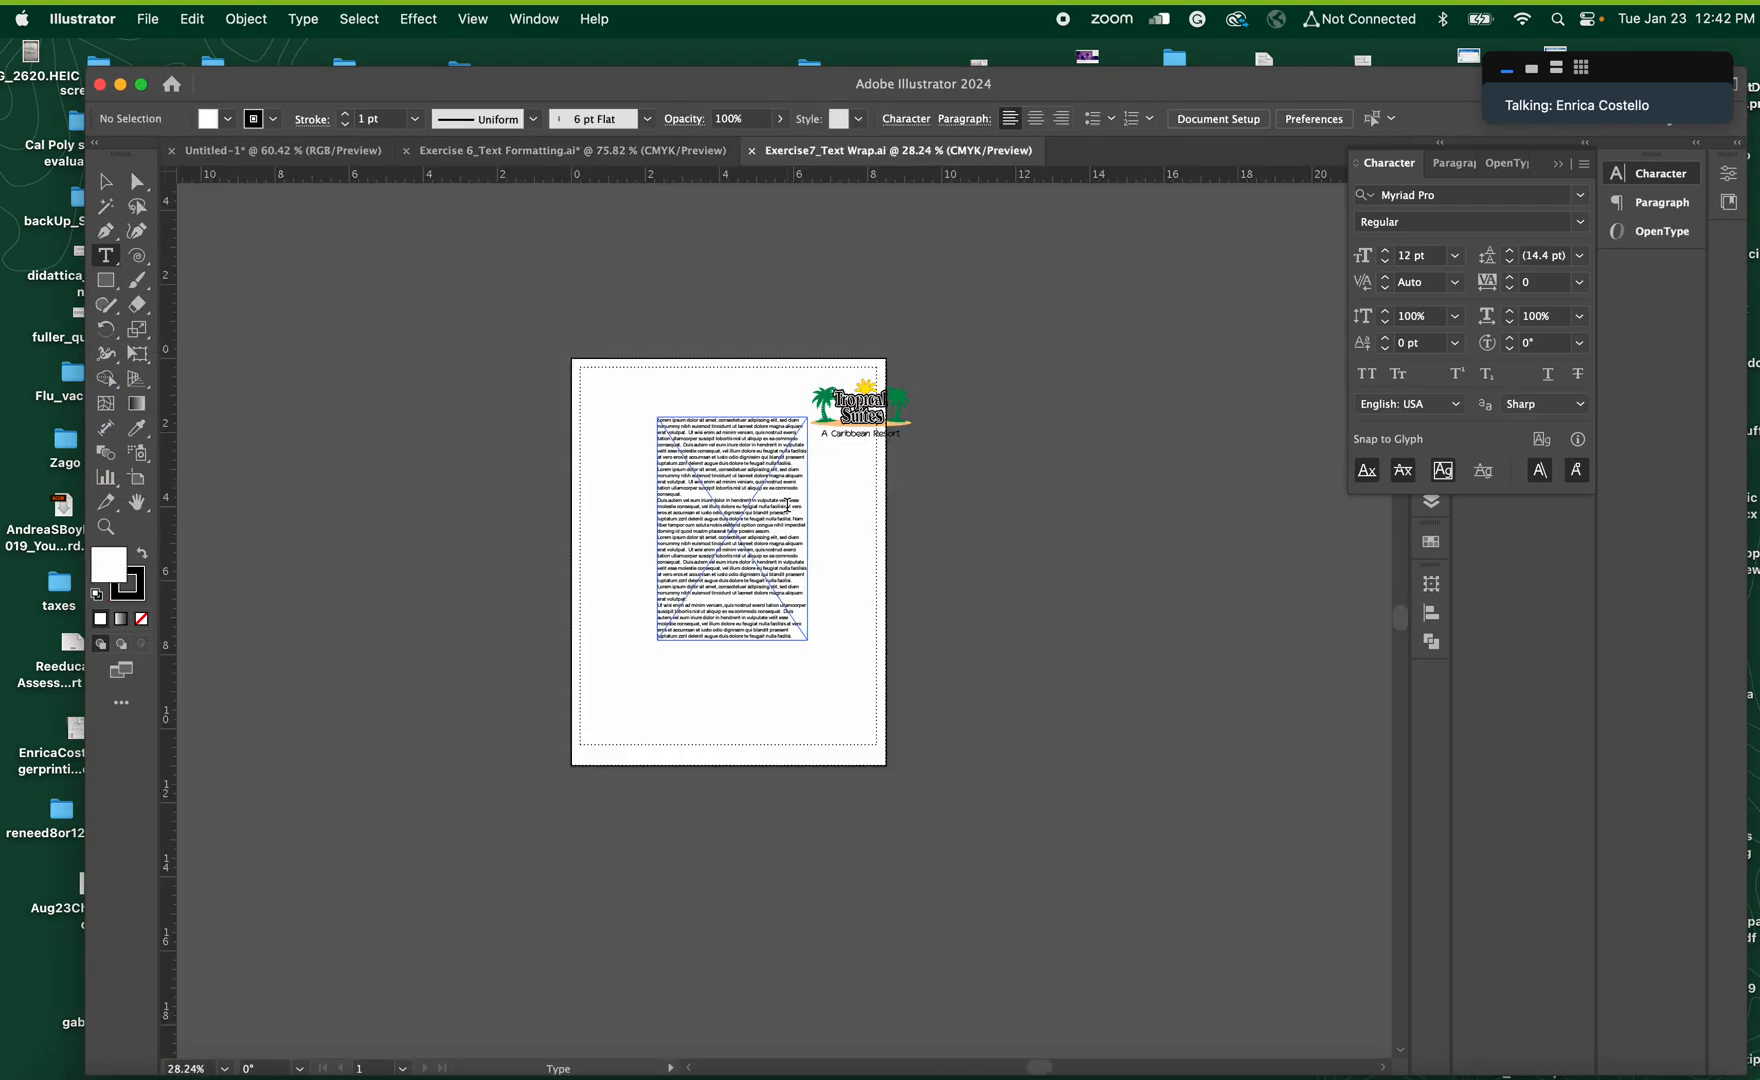
{"action": "key", "text": "super+0"}
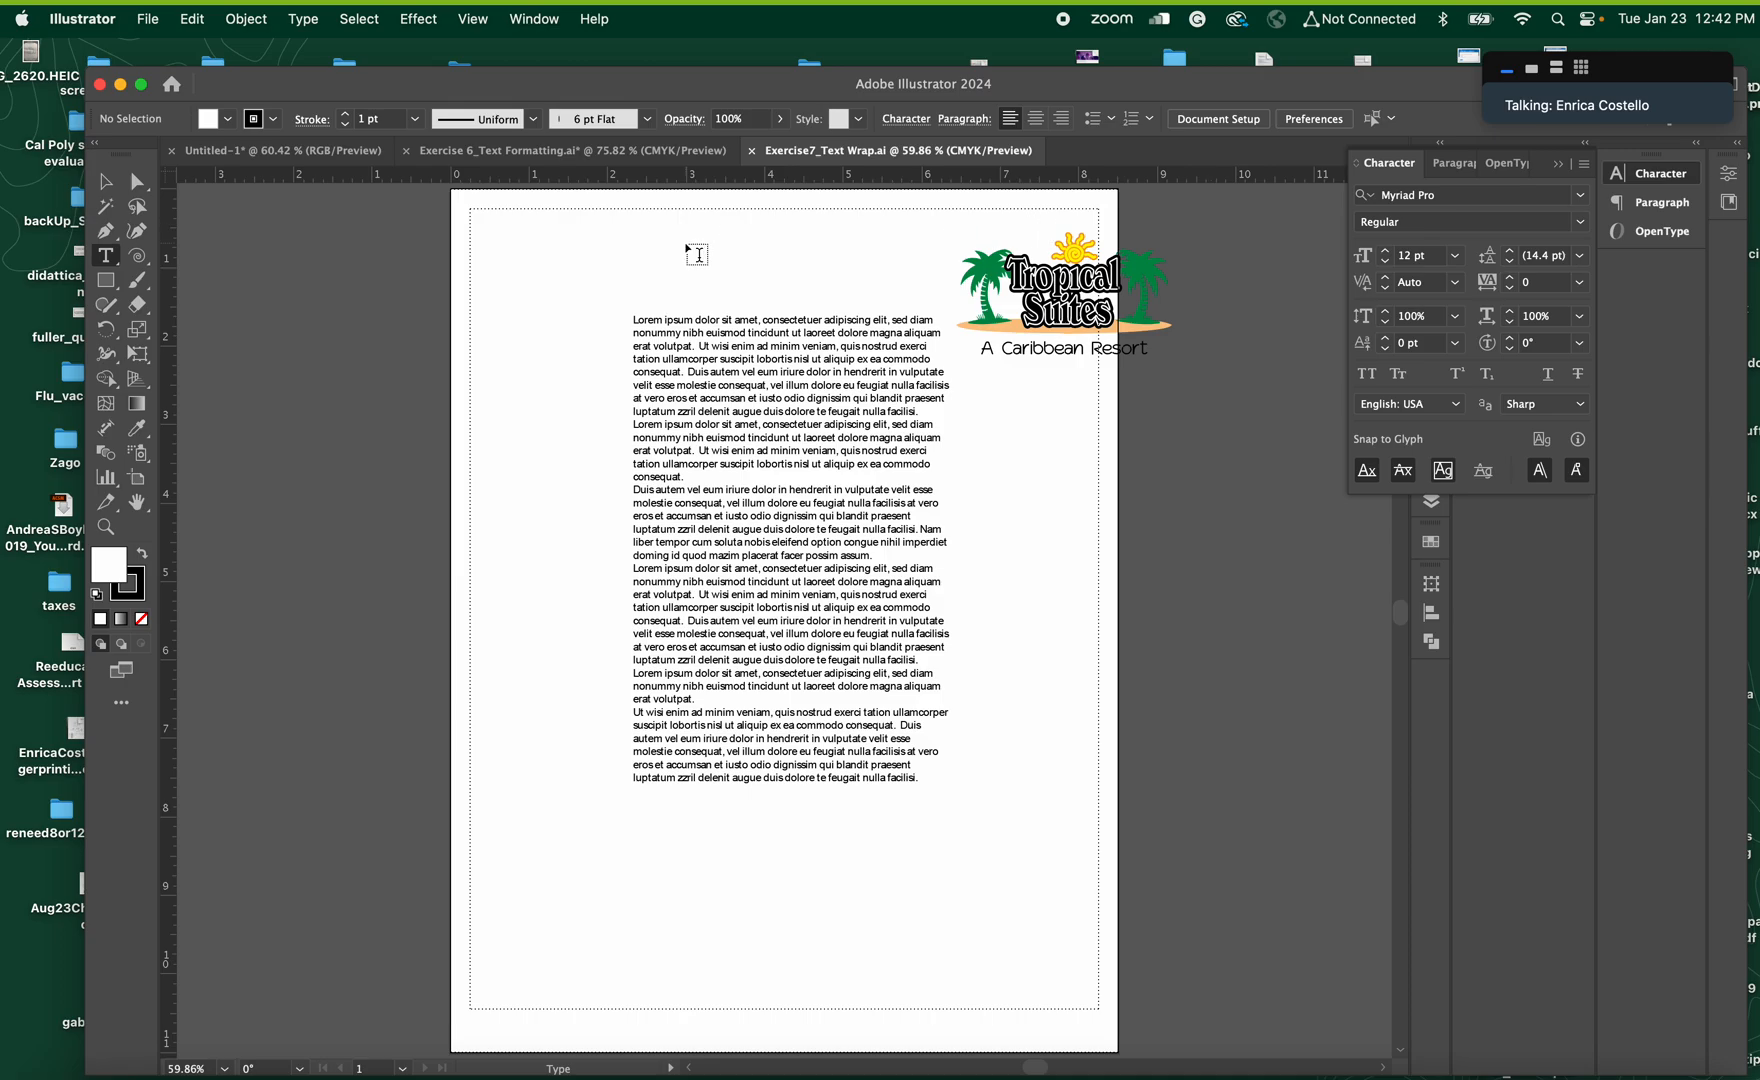
Select all the lorem ipsum text in the frame and change its font to Avenir Light
{"action": "left_click", "coordinate": [104, 181]}
{"action": "left_click", "coordinate": [778, 585]}
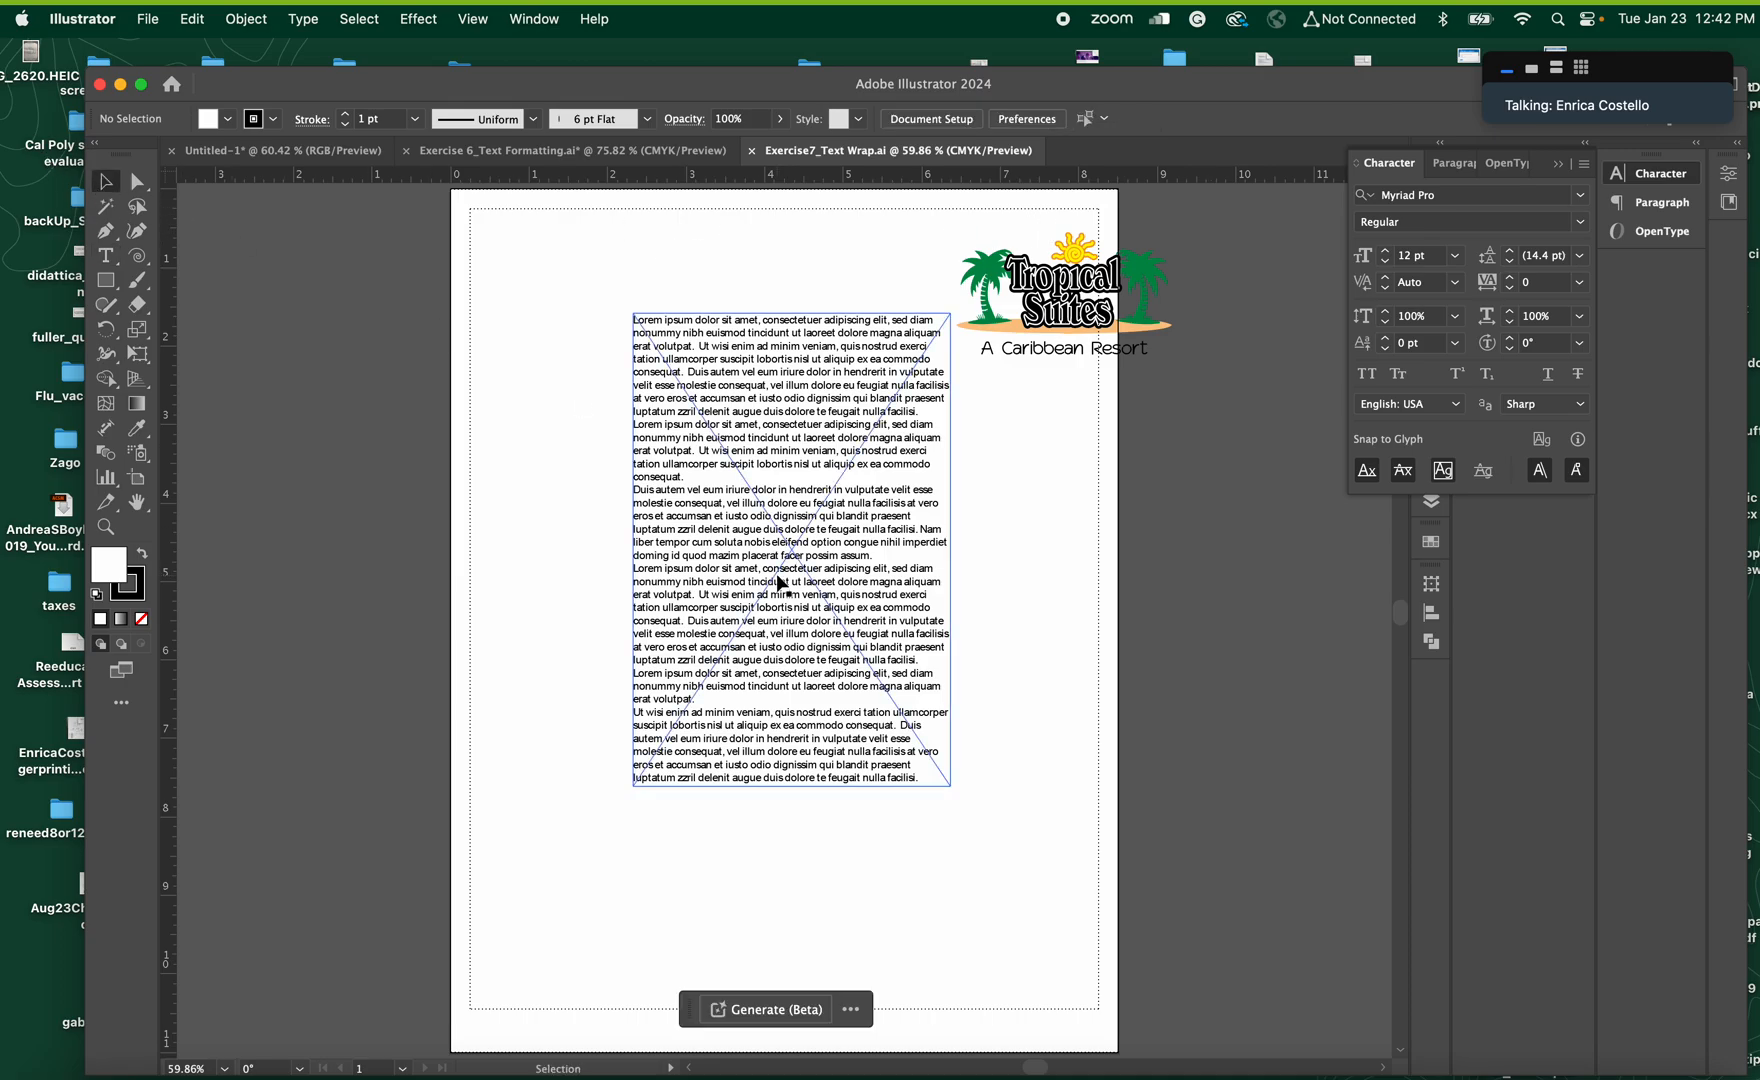
{"action": "double_click", "coordinate": [840, 630]}
{"action": "left_click", "coordinate": [1100, 638]}
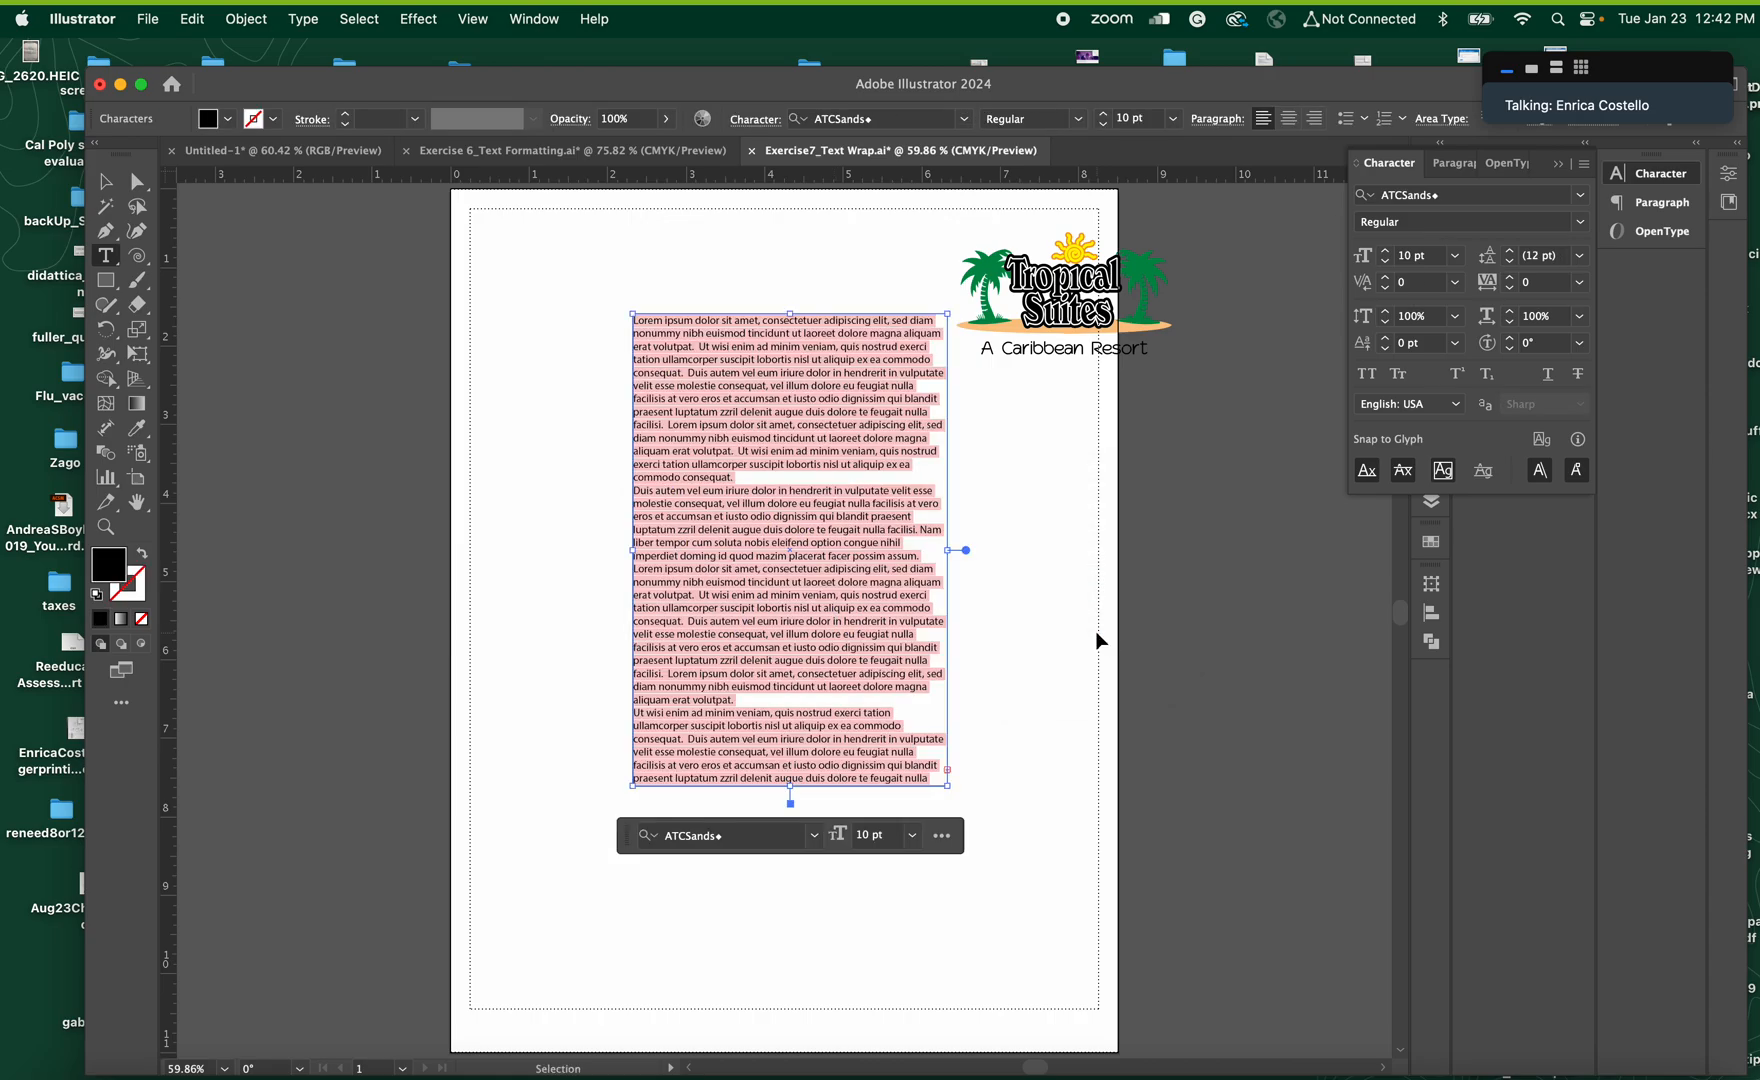
{"action": "key", "text": "super+a"}
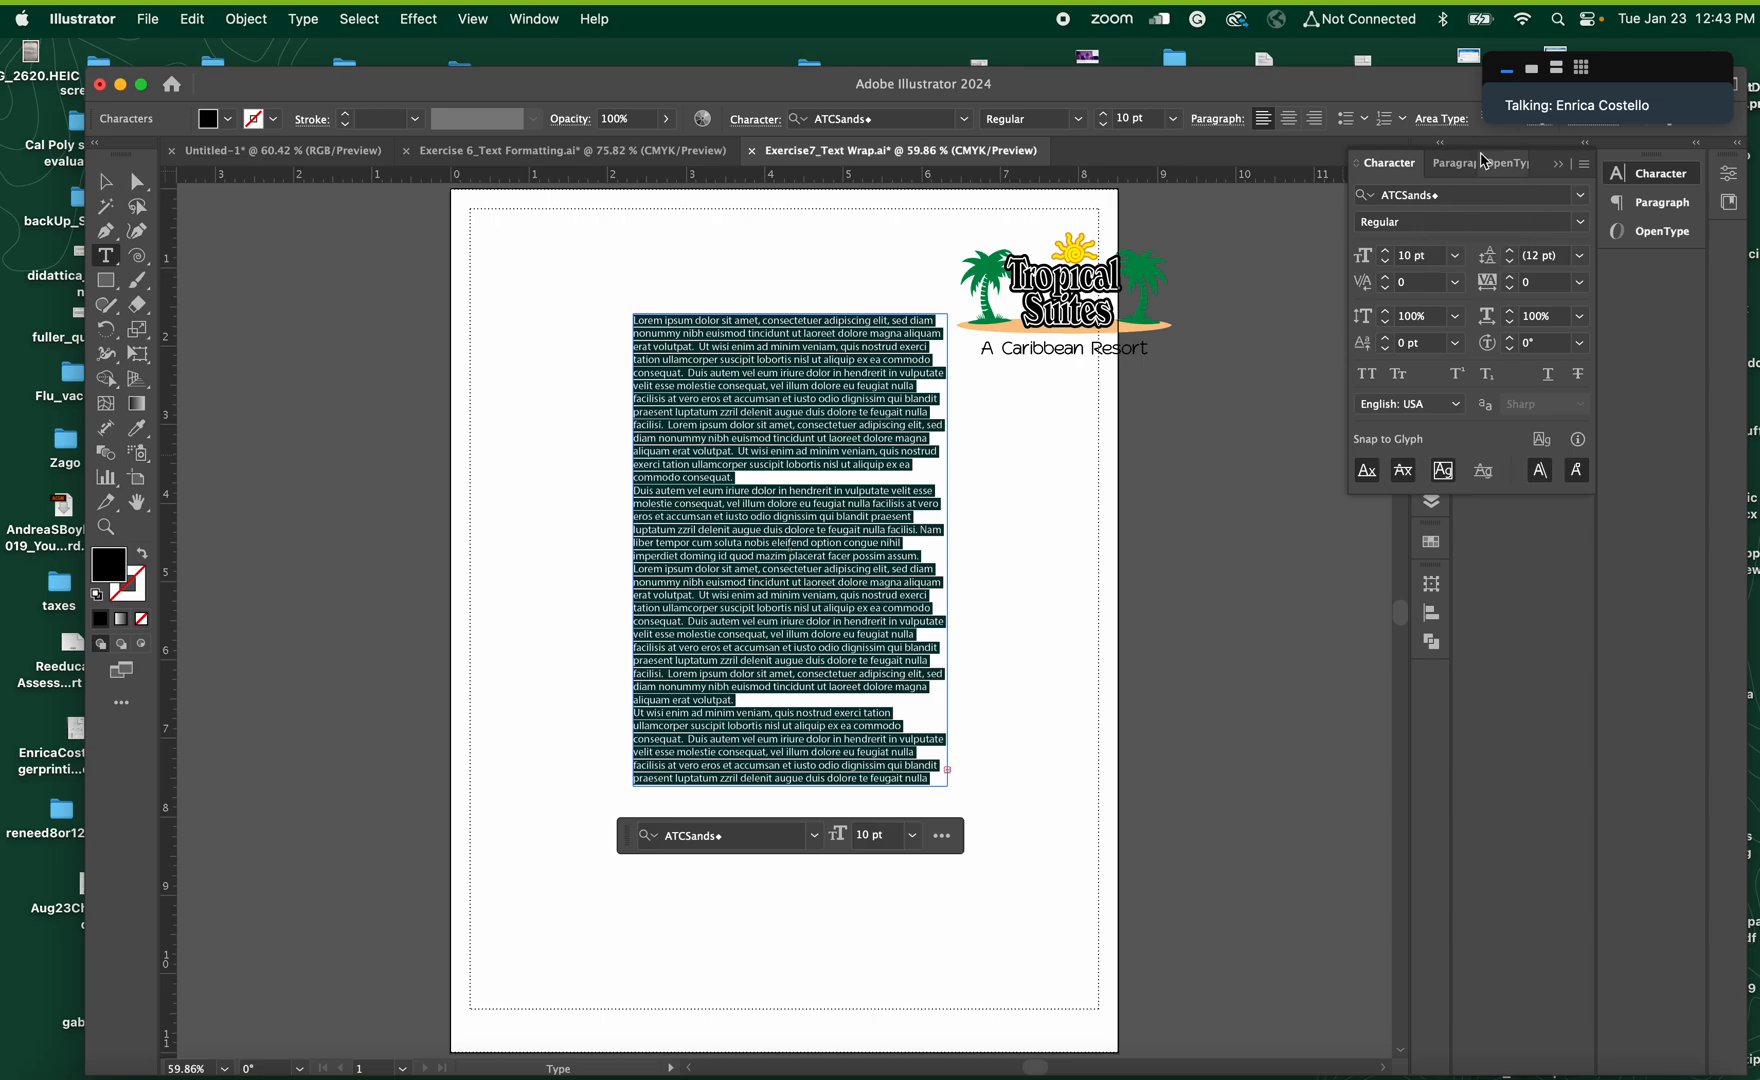
{"action": "left_click", "coordinate": [1472, 198]}
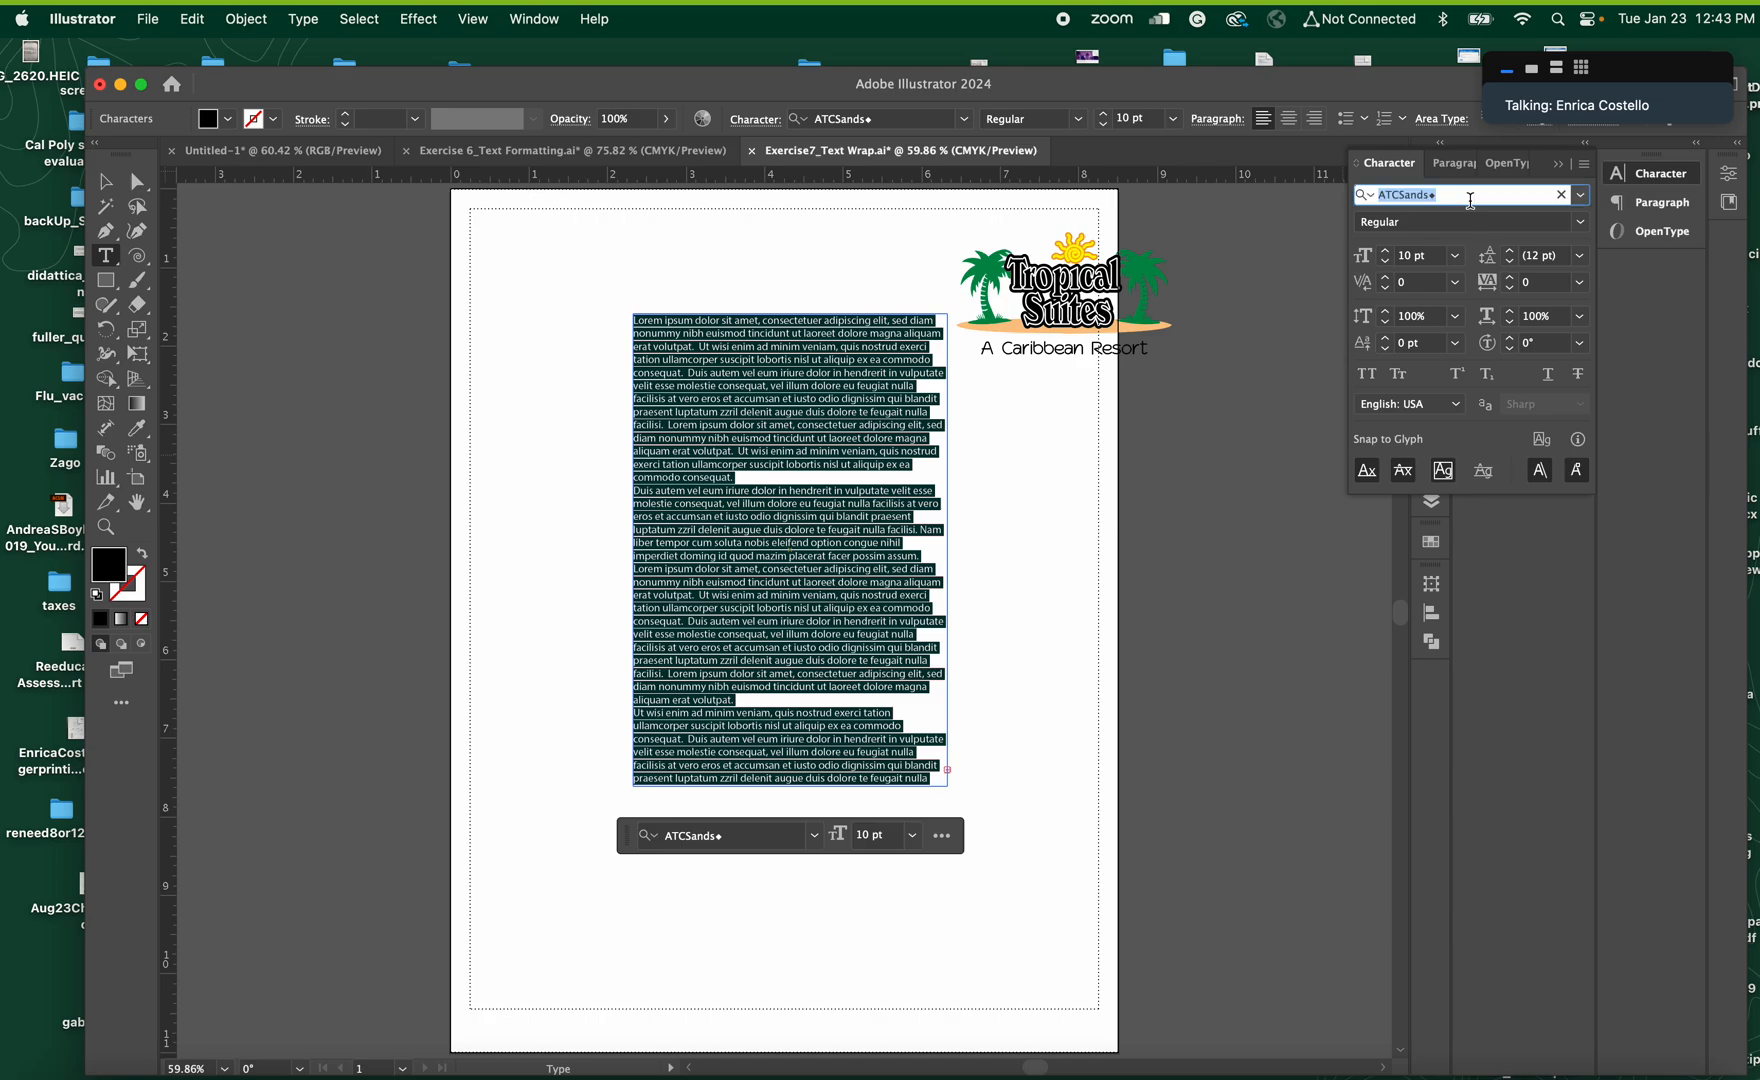
{"action": "type", "text": "avenir"}
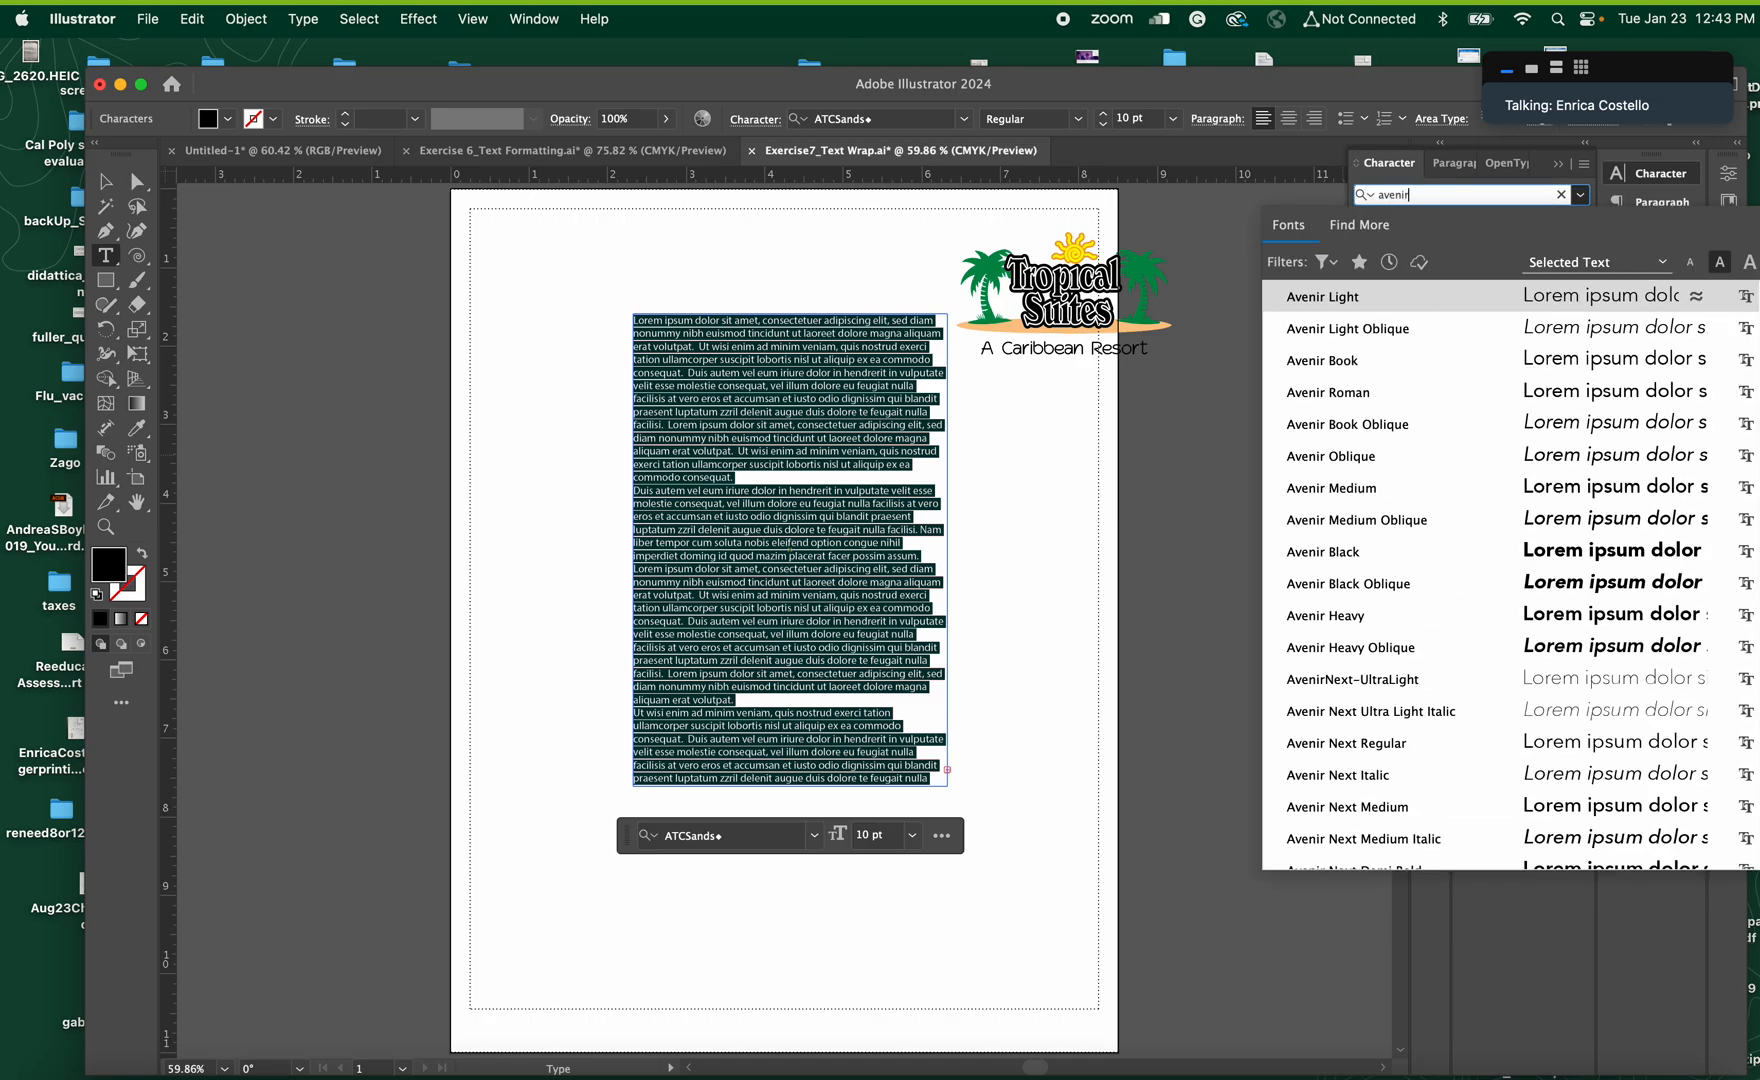
{"action": "left_click", "coordinate": [1424, 298]}
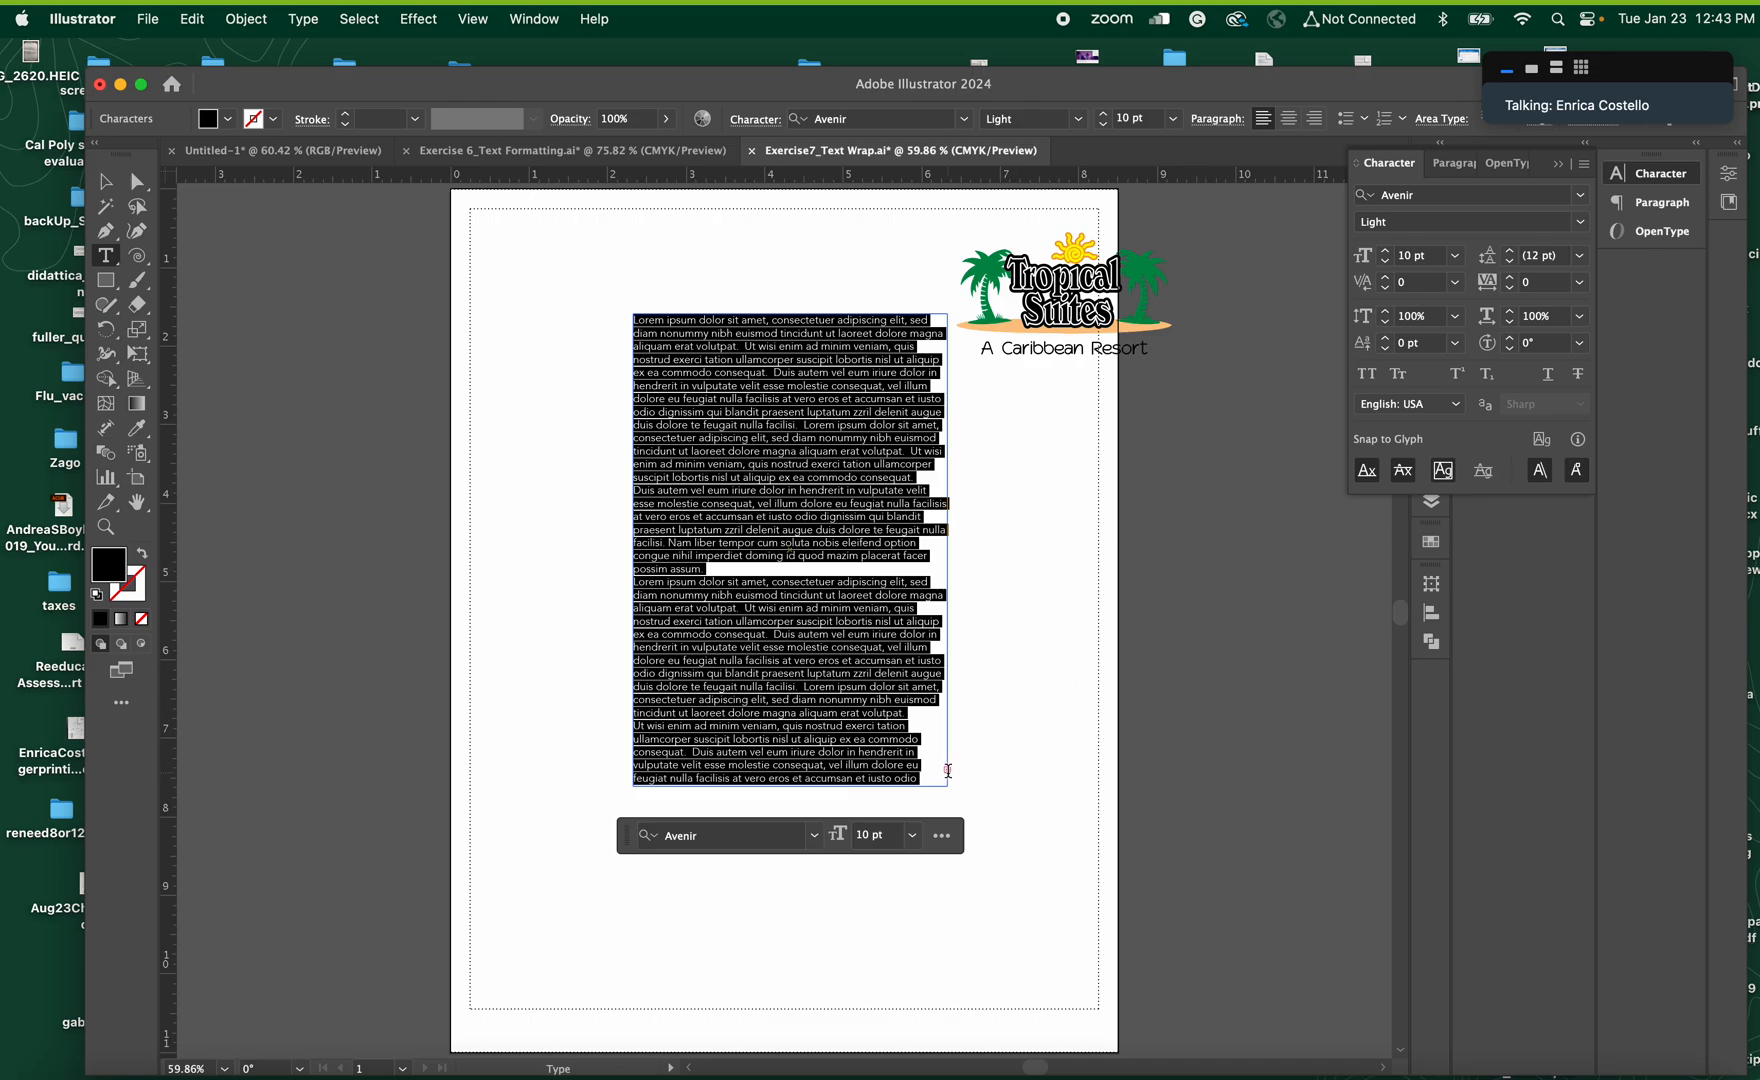
Enlarge the text frame downward and out to the page's right margin, and move it down and left, clear of the Tropical Suites logo
{"action": "left_click", "coordinate": [110, 184]}
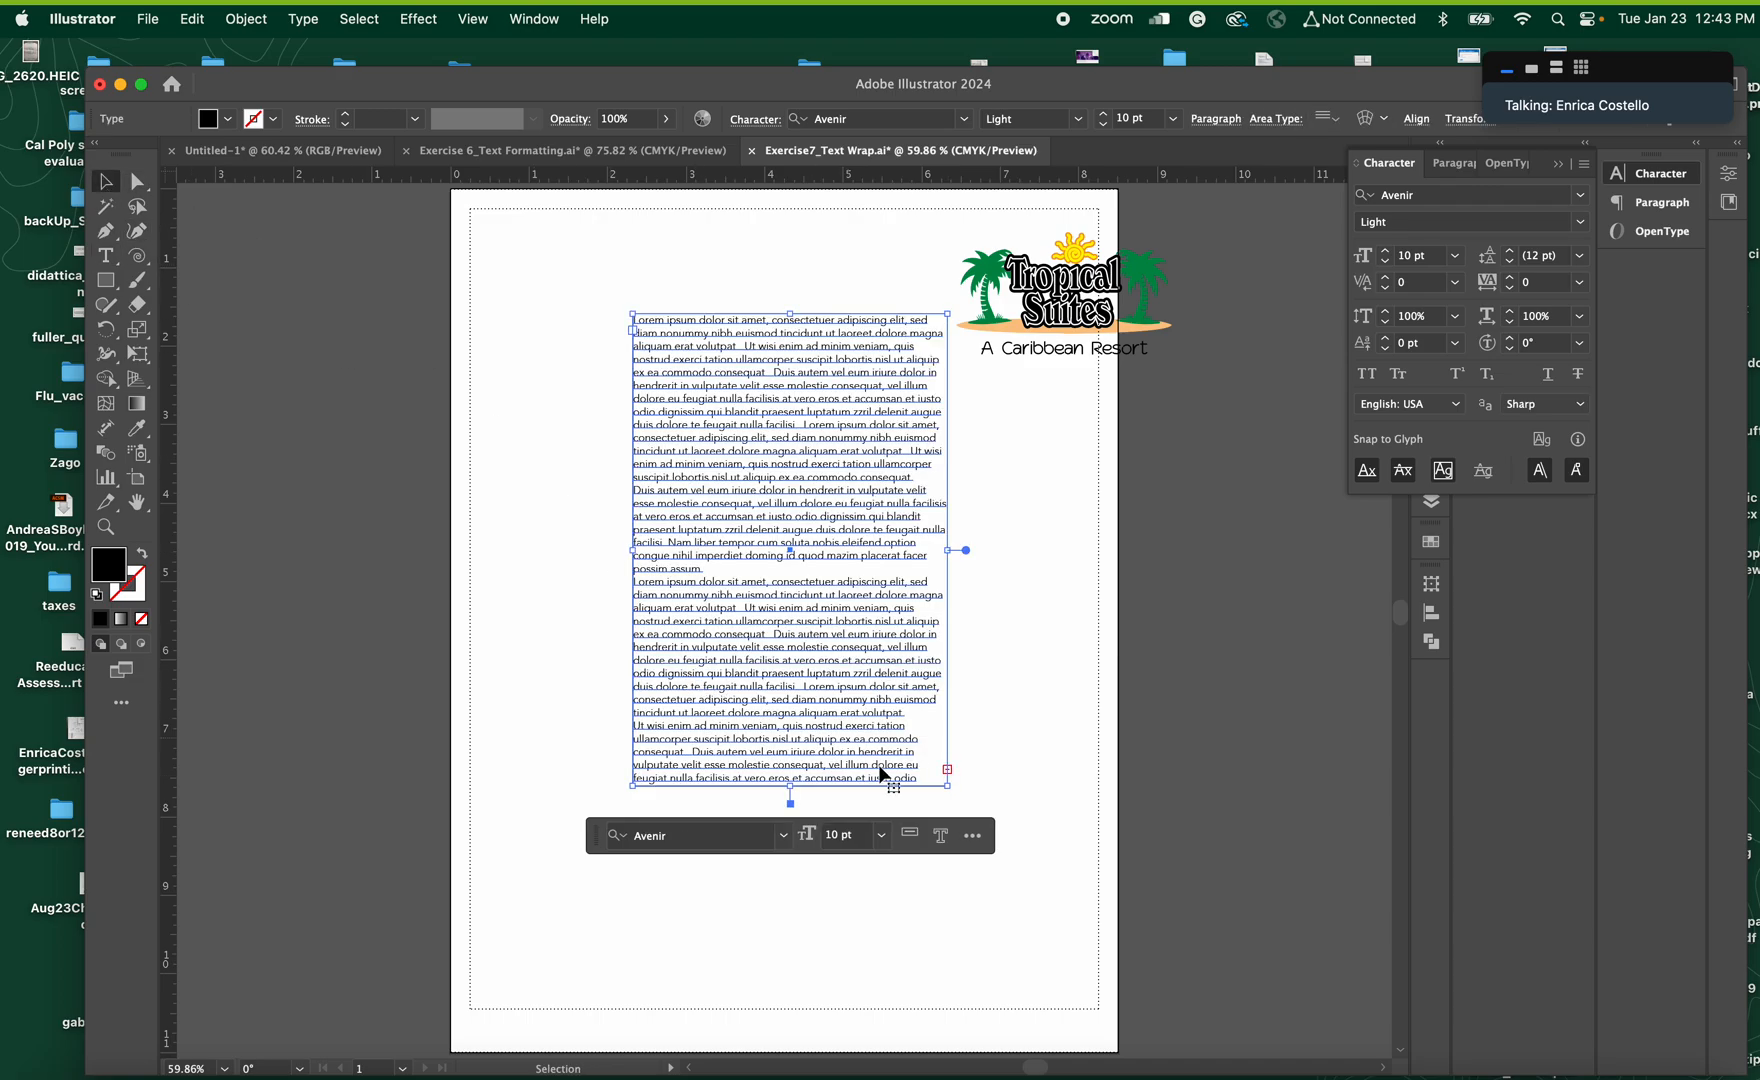
{"action": "left_click_drag", "start_coordinate": [790, 801], "coordinate": [823, 966]}
{"action": "left_click_drag", "start_coordinate": [947, 644], "coordinate": [1100, 641]}
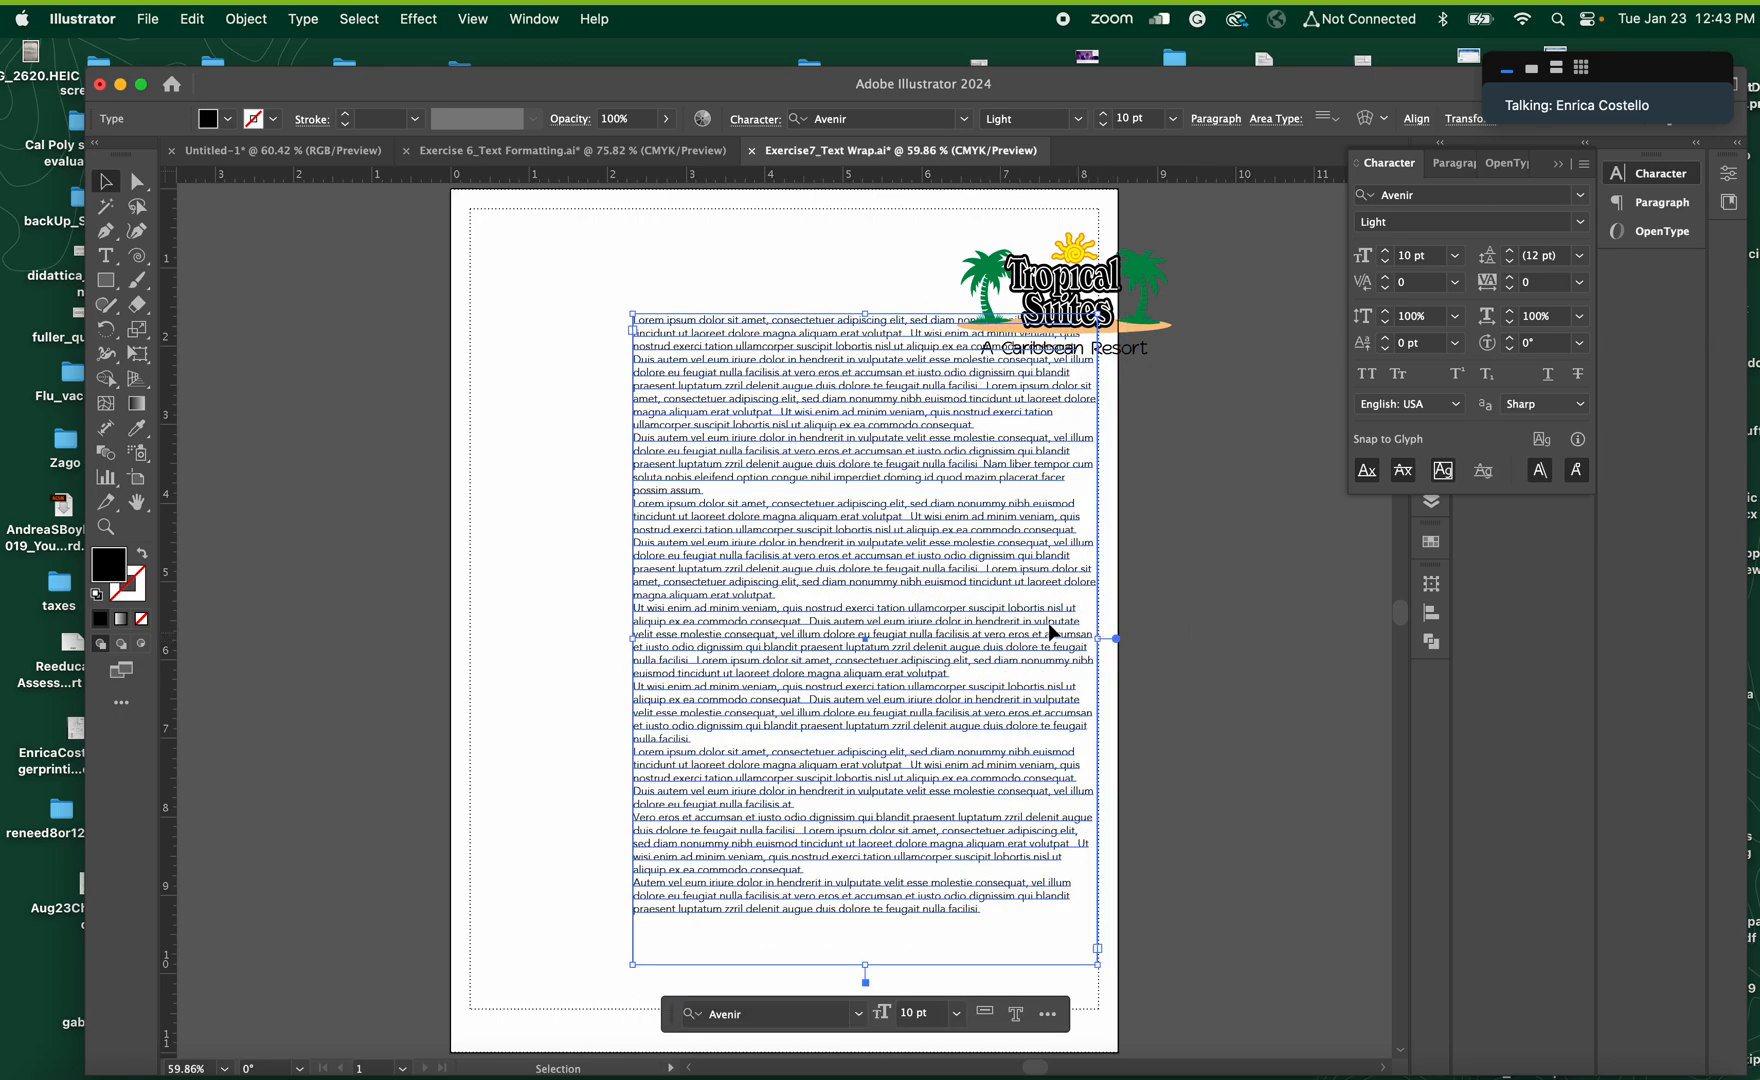
{"action": "left_click_drag", "start_coordinate": [823, 548], "coordinate": [748, 592]}
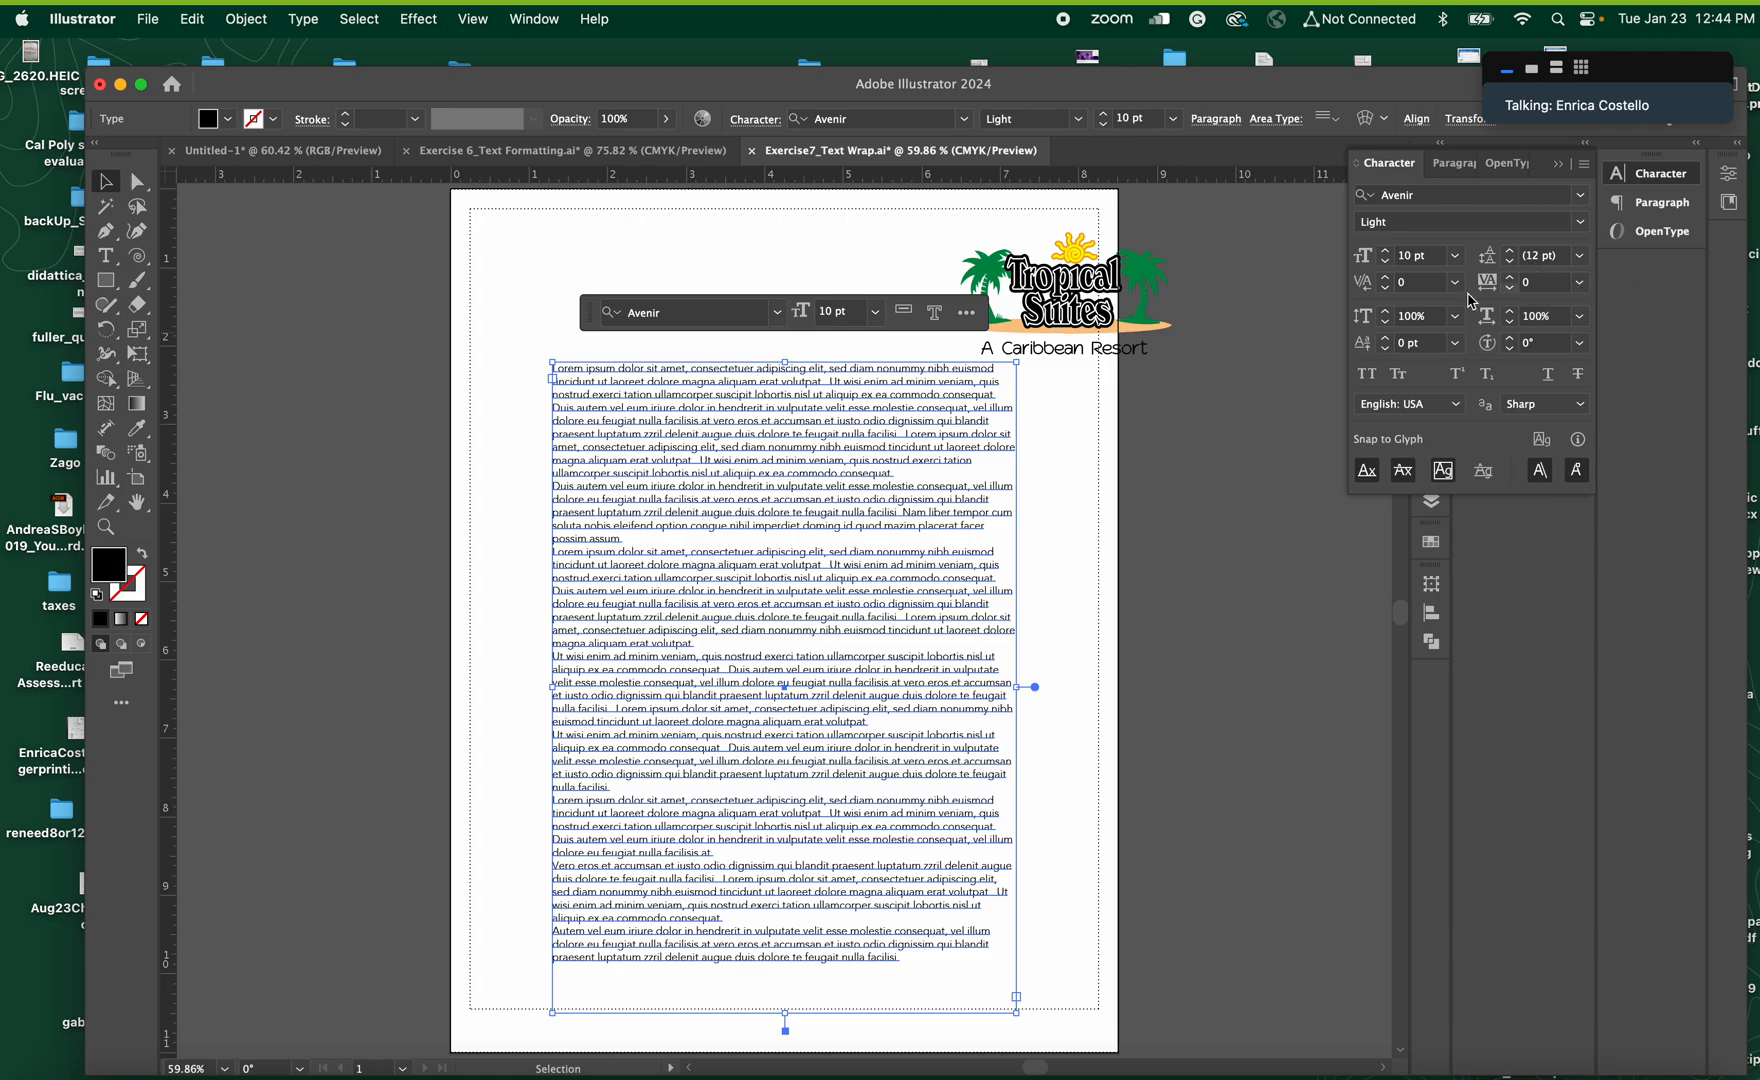
{"action": "double_click", "coordinate": [851, 517]}
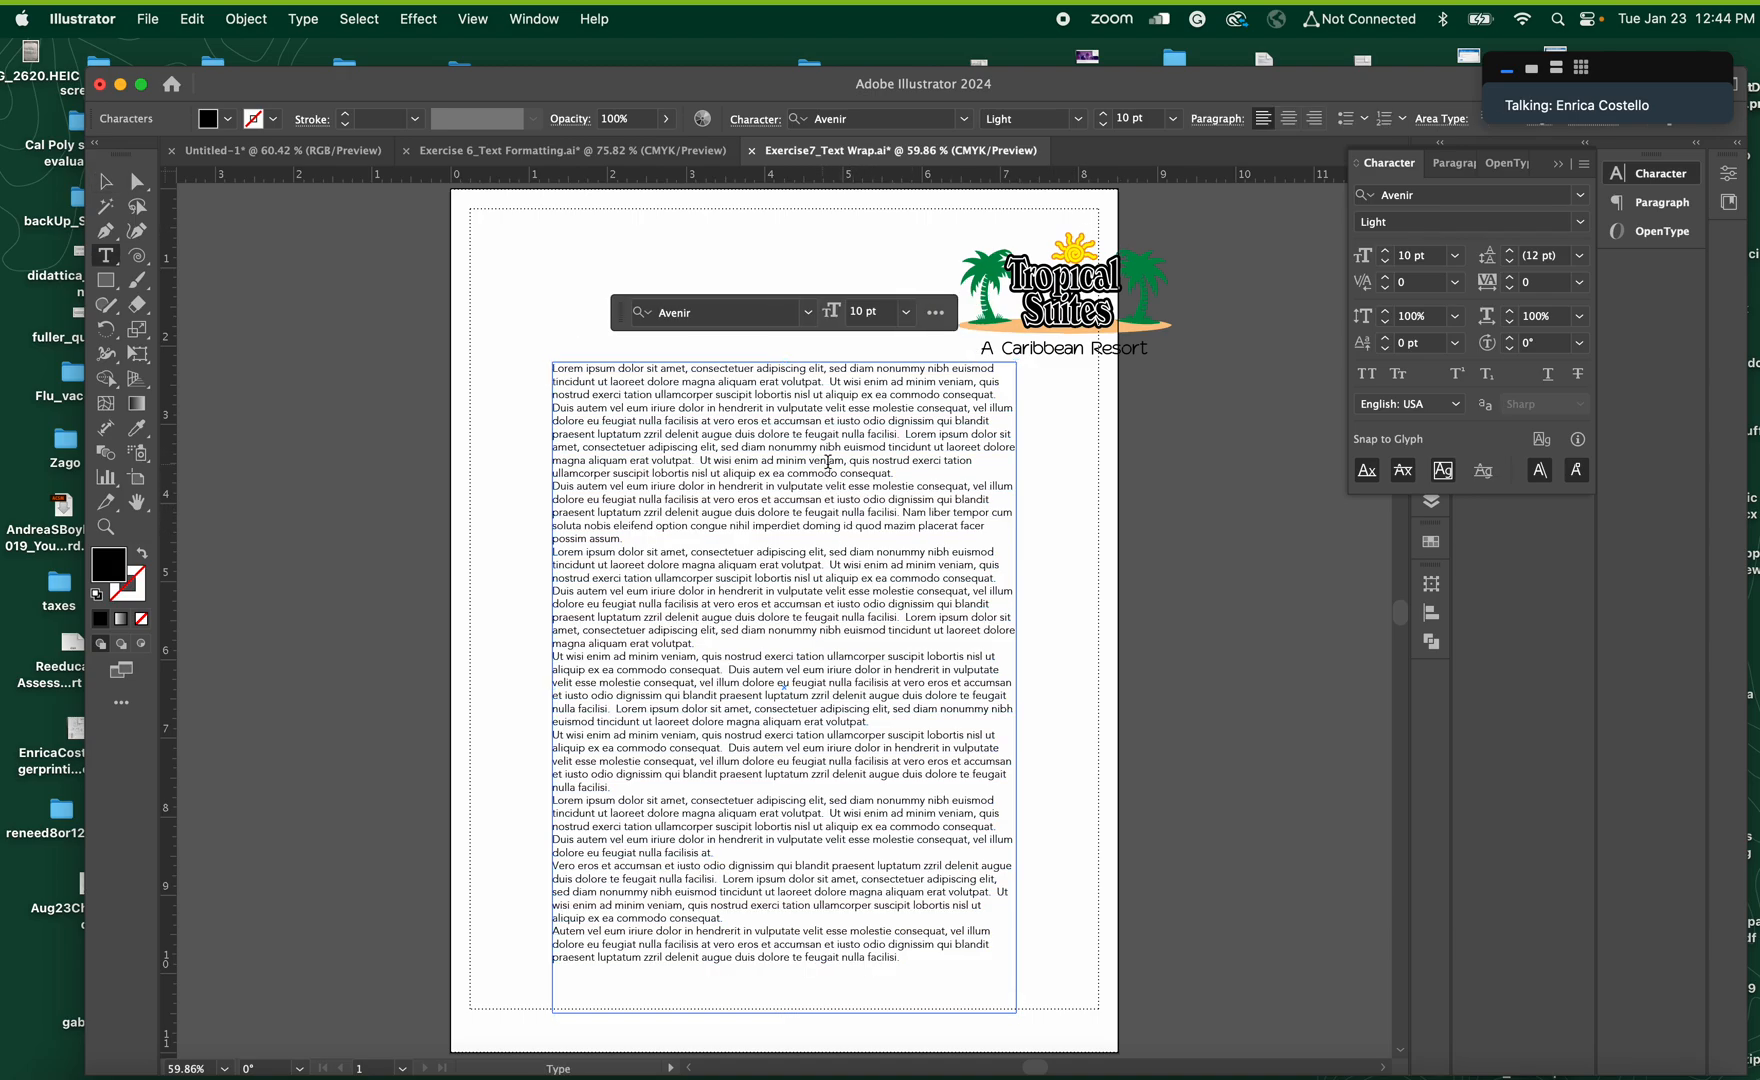
{"action": "left_click", "coordinate": [108, 182]}
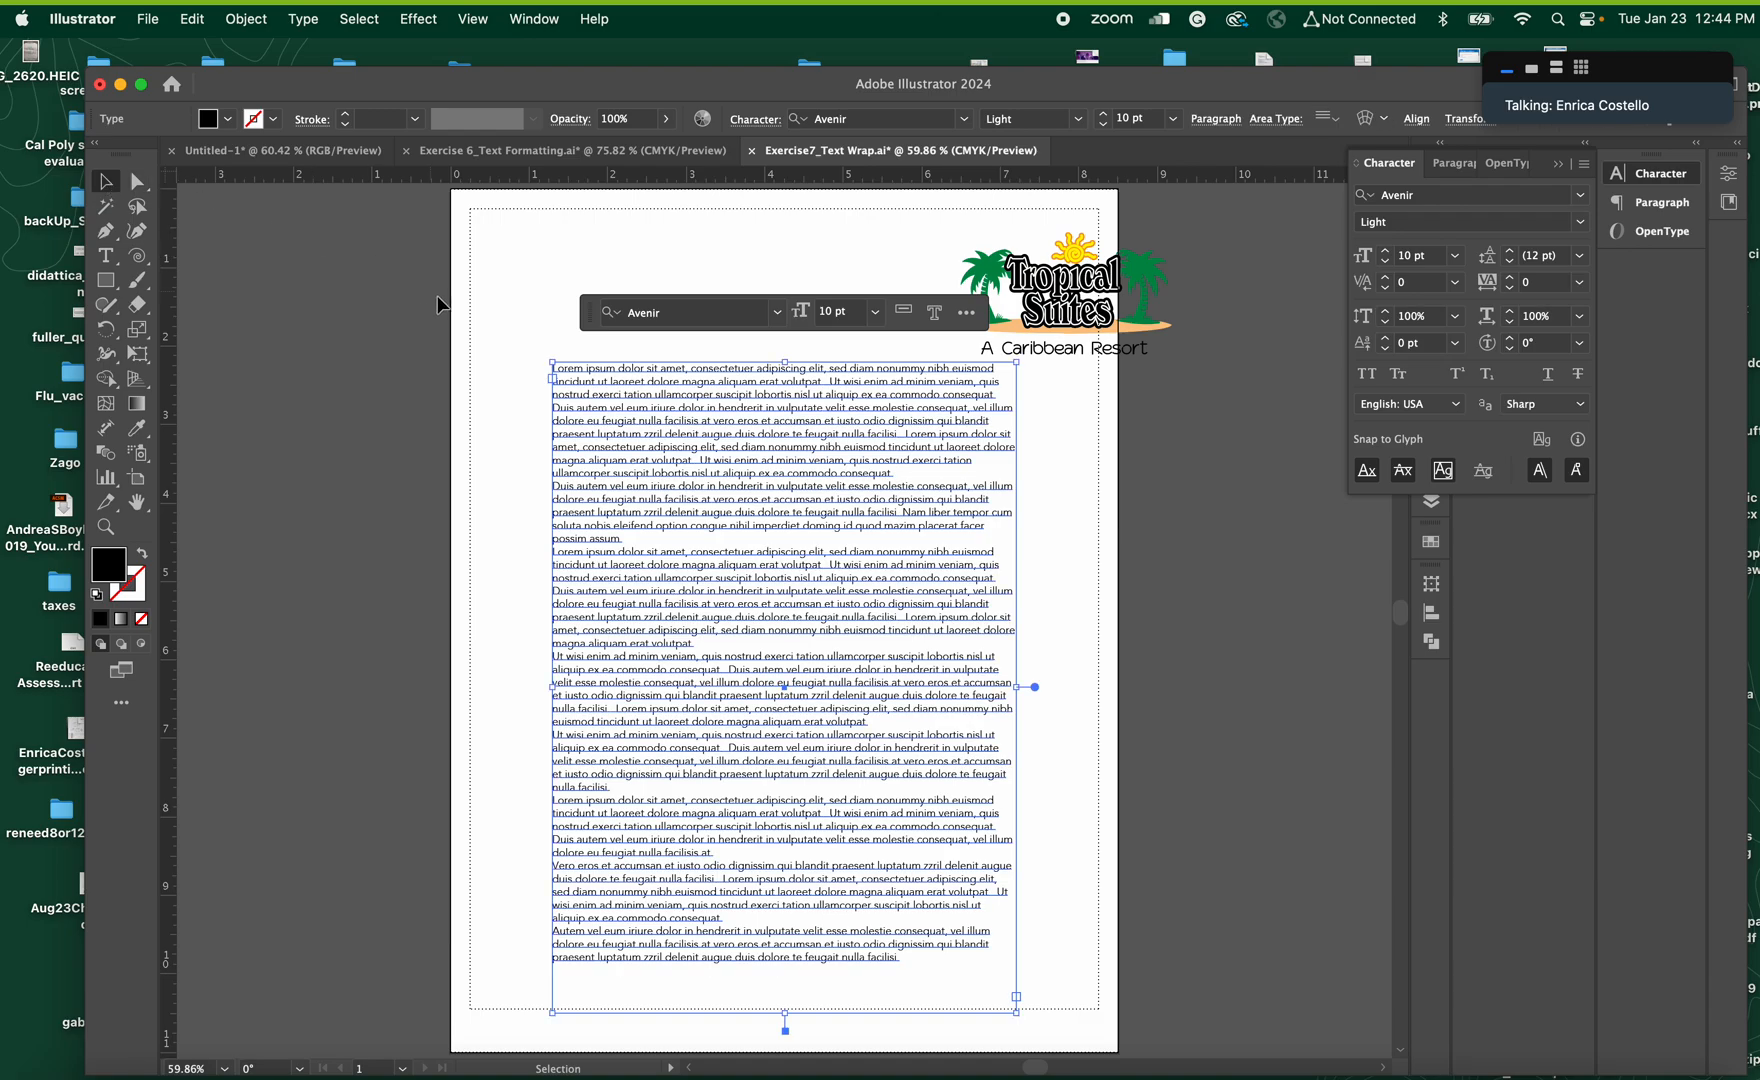
{"action": "left_click", "coordinate": [514, 338]}
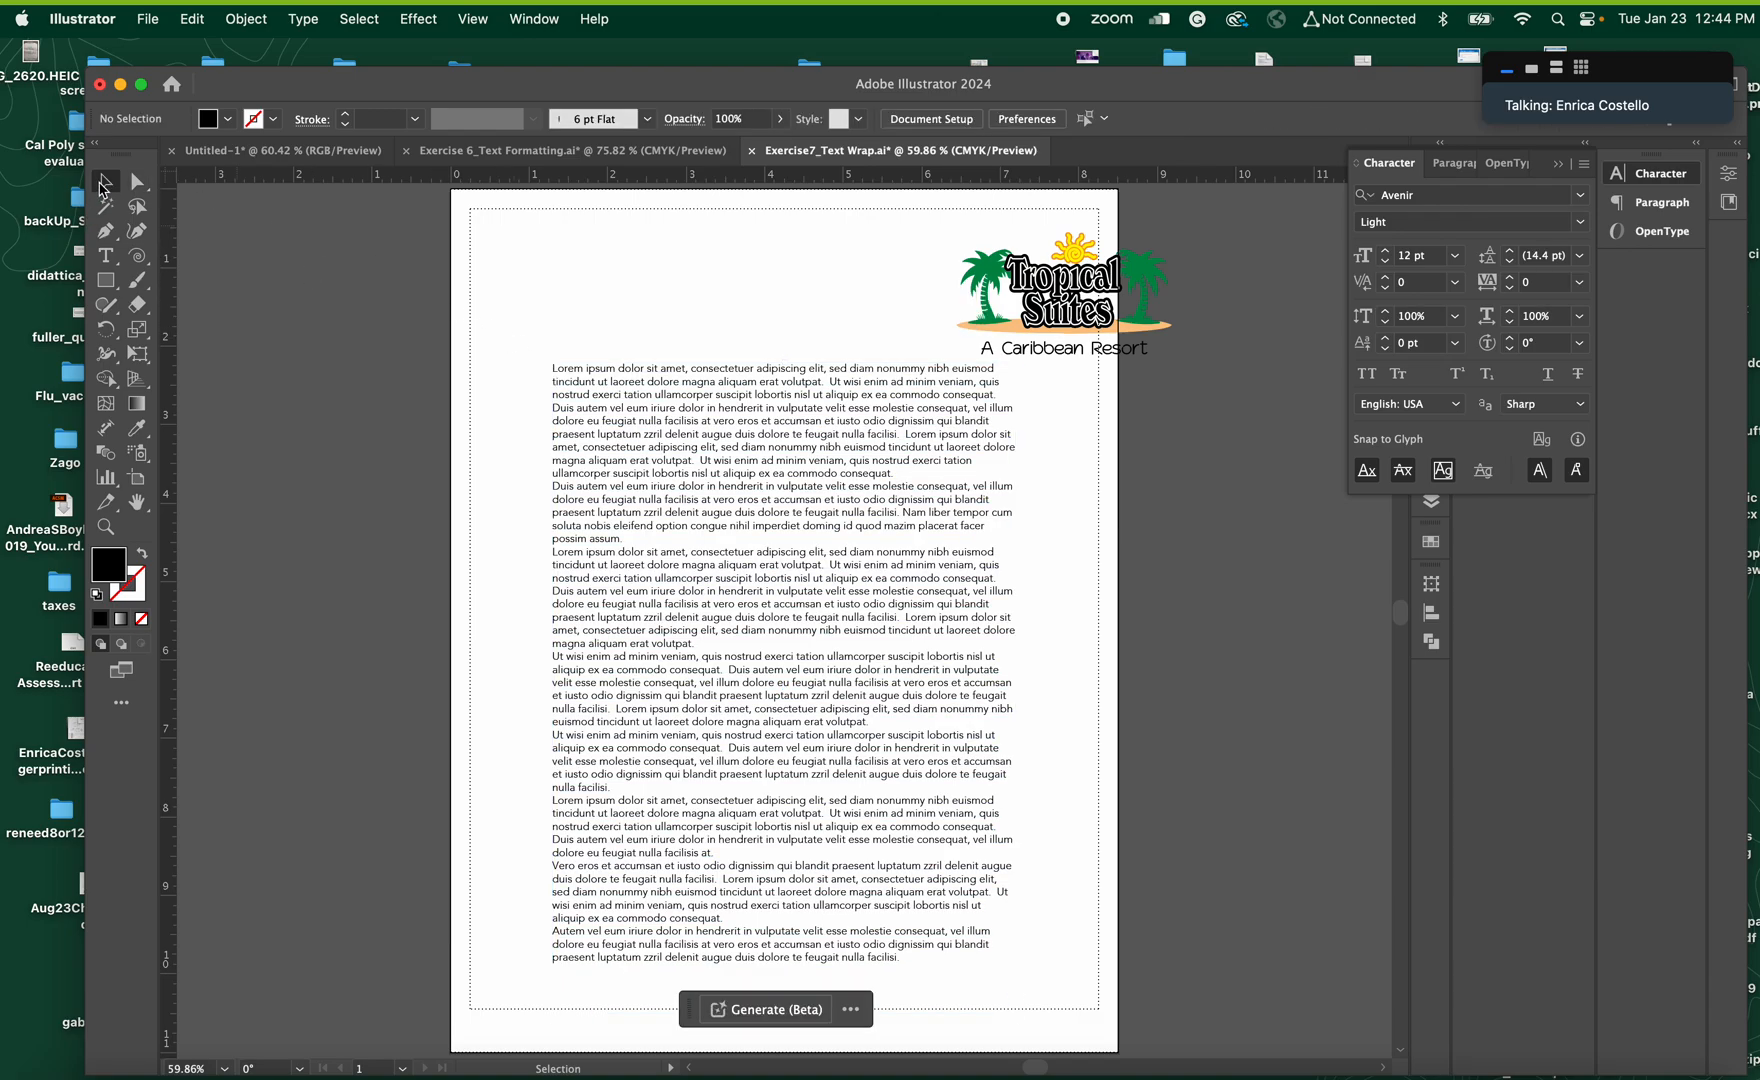
{"action": "left_click", "coordinate": [765, 528]}
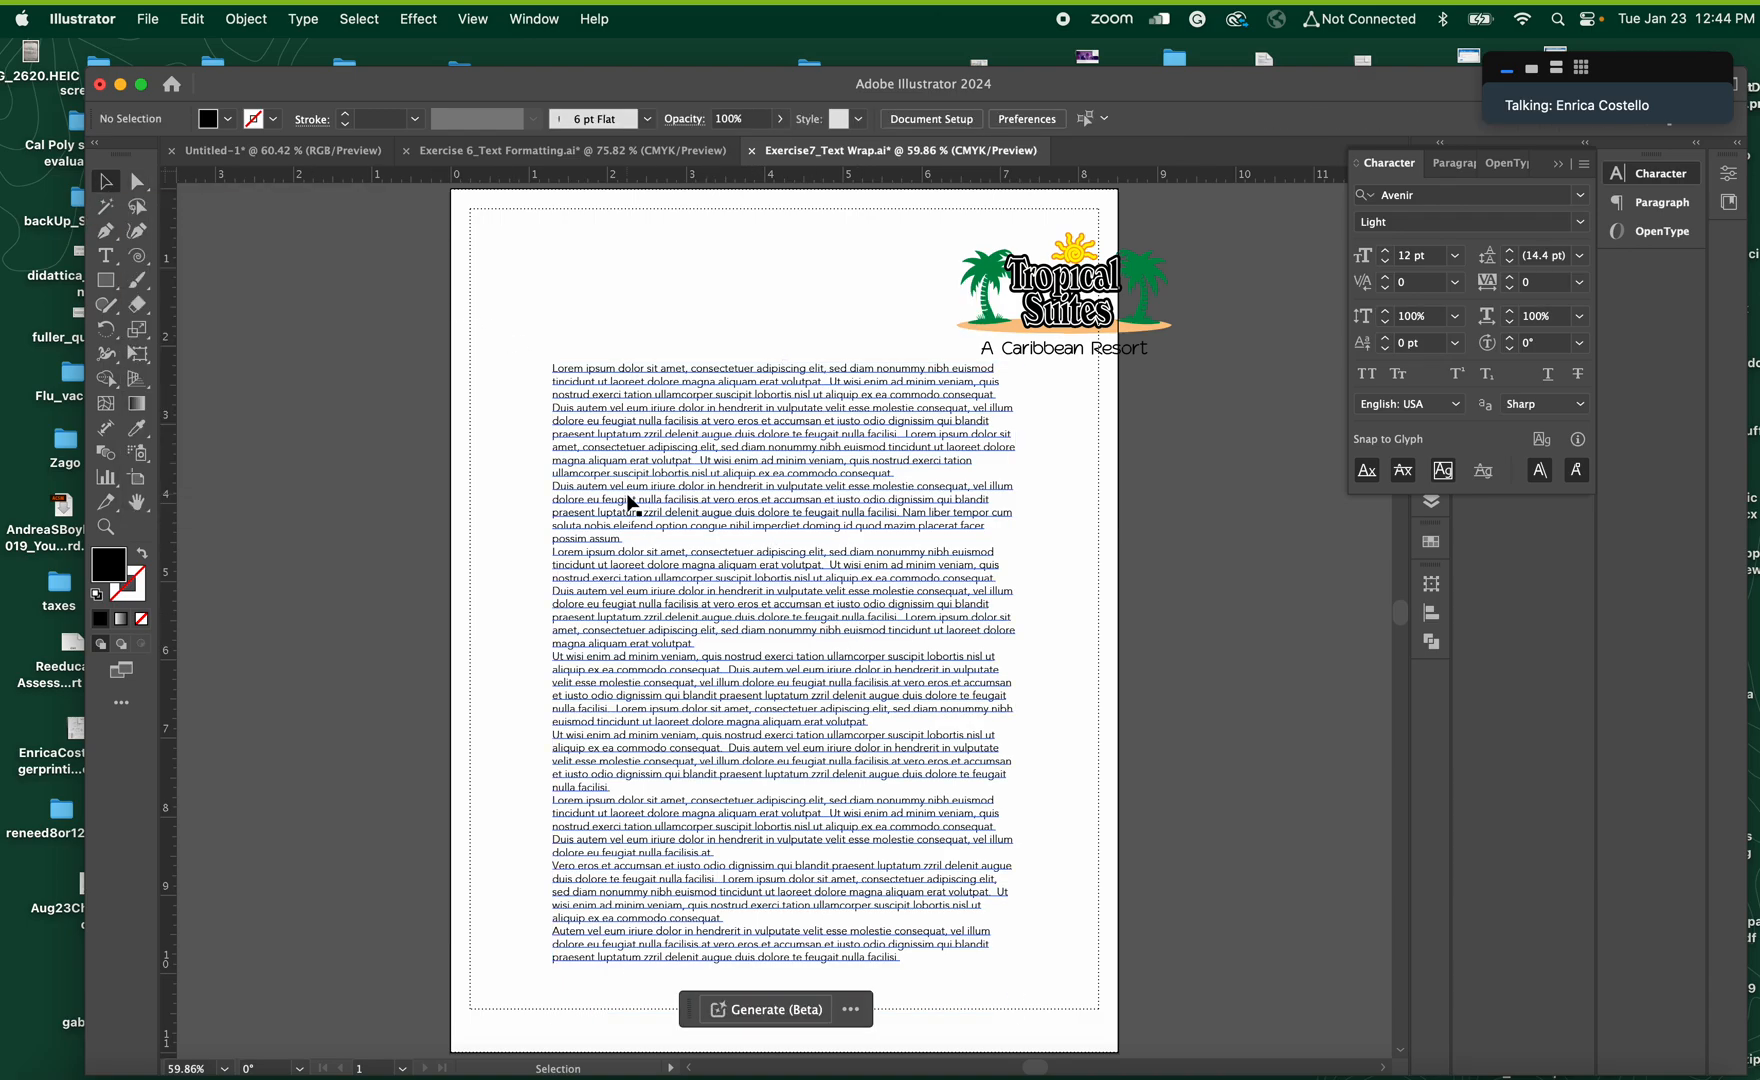
Select all the text in the lorem ipsum frame and set its leading to 14 pt and its tracking to 5
{"action": "left_click", "coordinate": [107, 257]}
{"action": "left_click", "coordinate": [648, 494]}
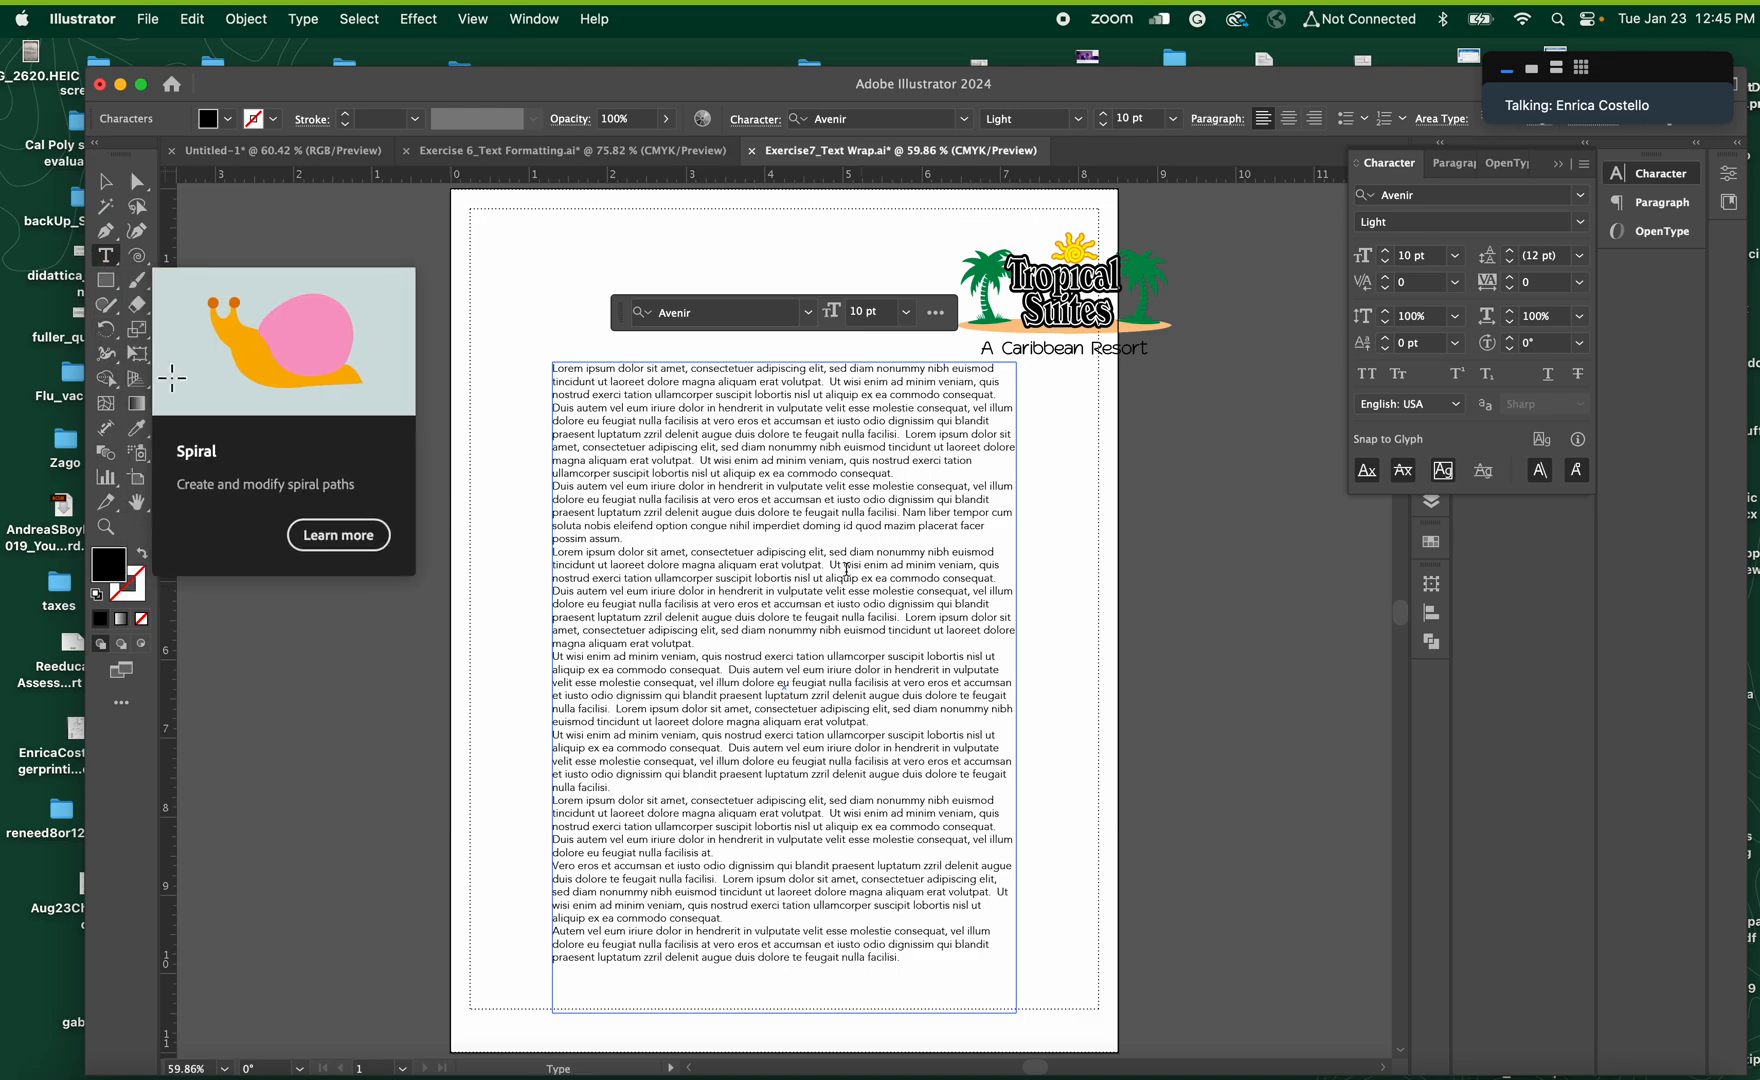
{"action": "key", "text": "super+a"}
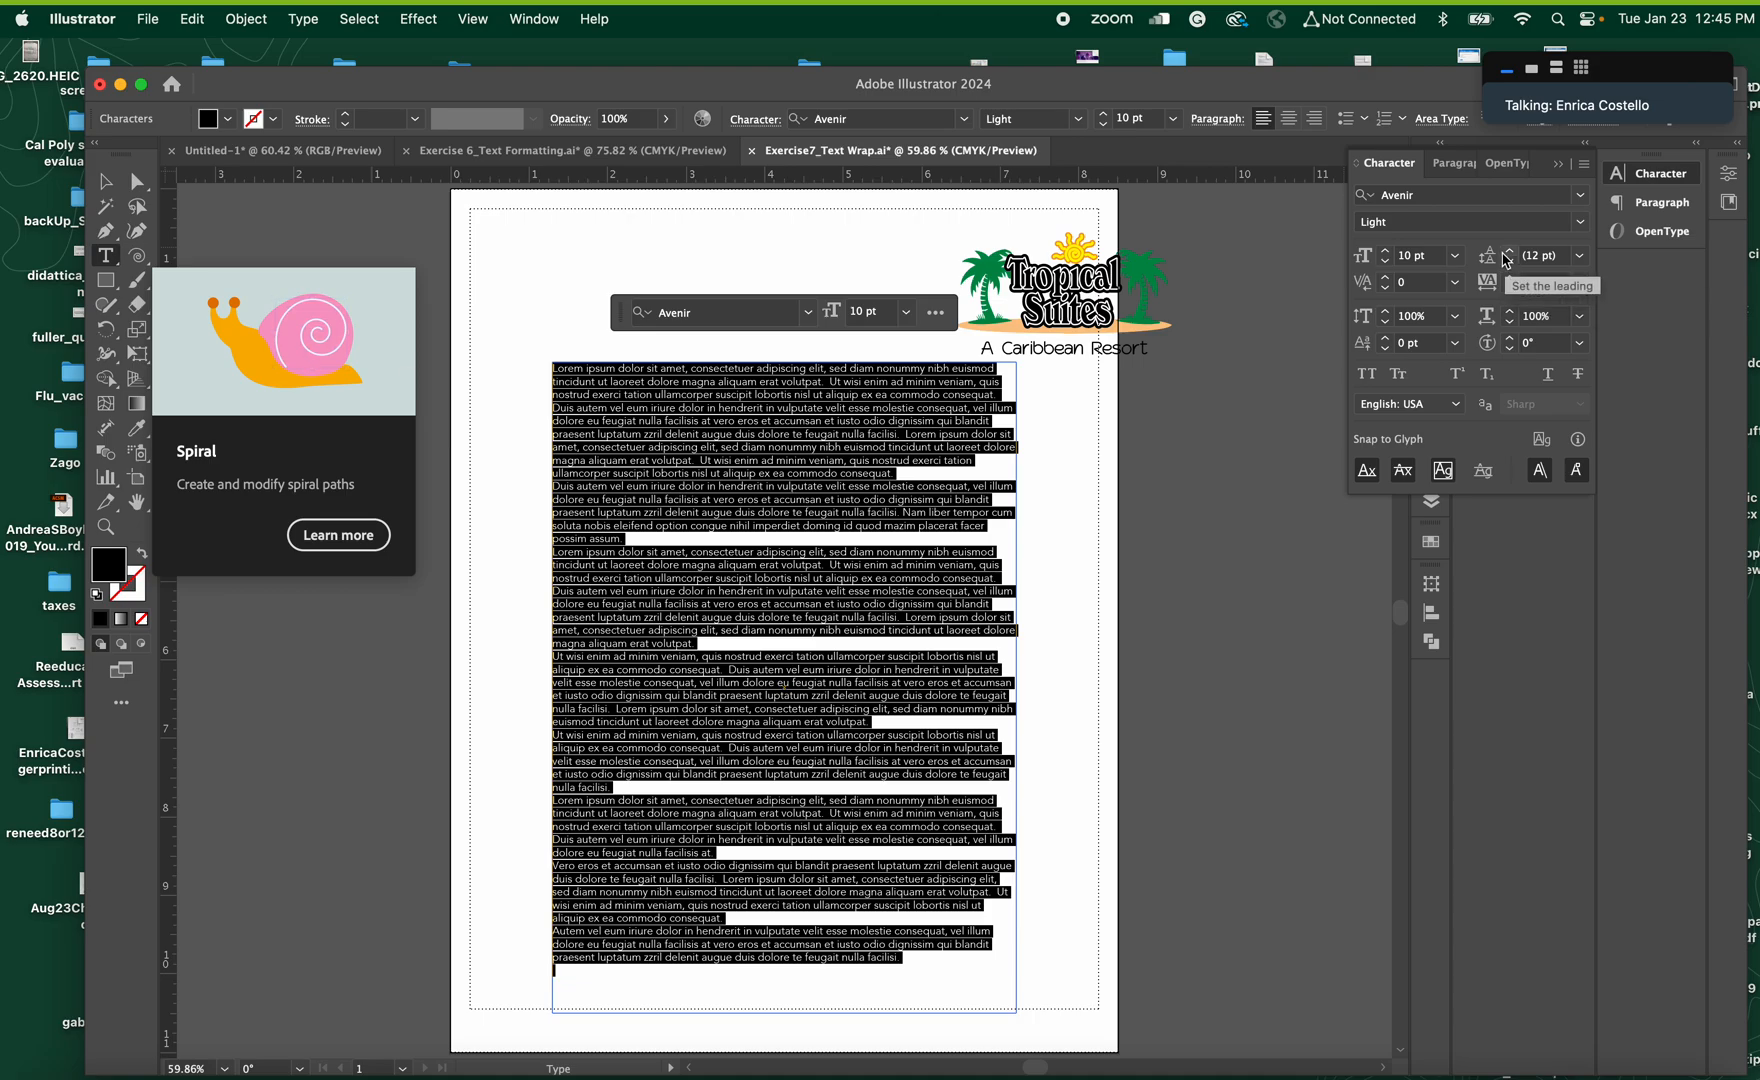
{"action": "left_click", "coordinate": [1510, 255]}
{"action": "left_click", "coordinate": [1510, 255]}
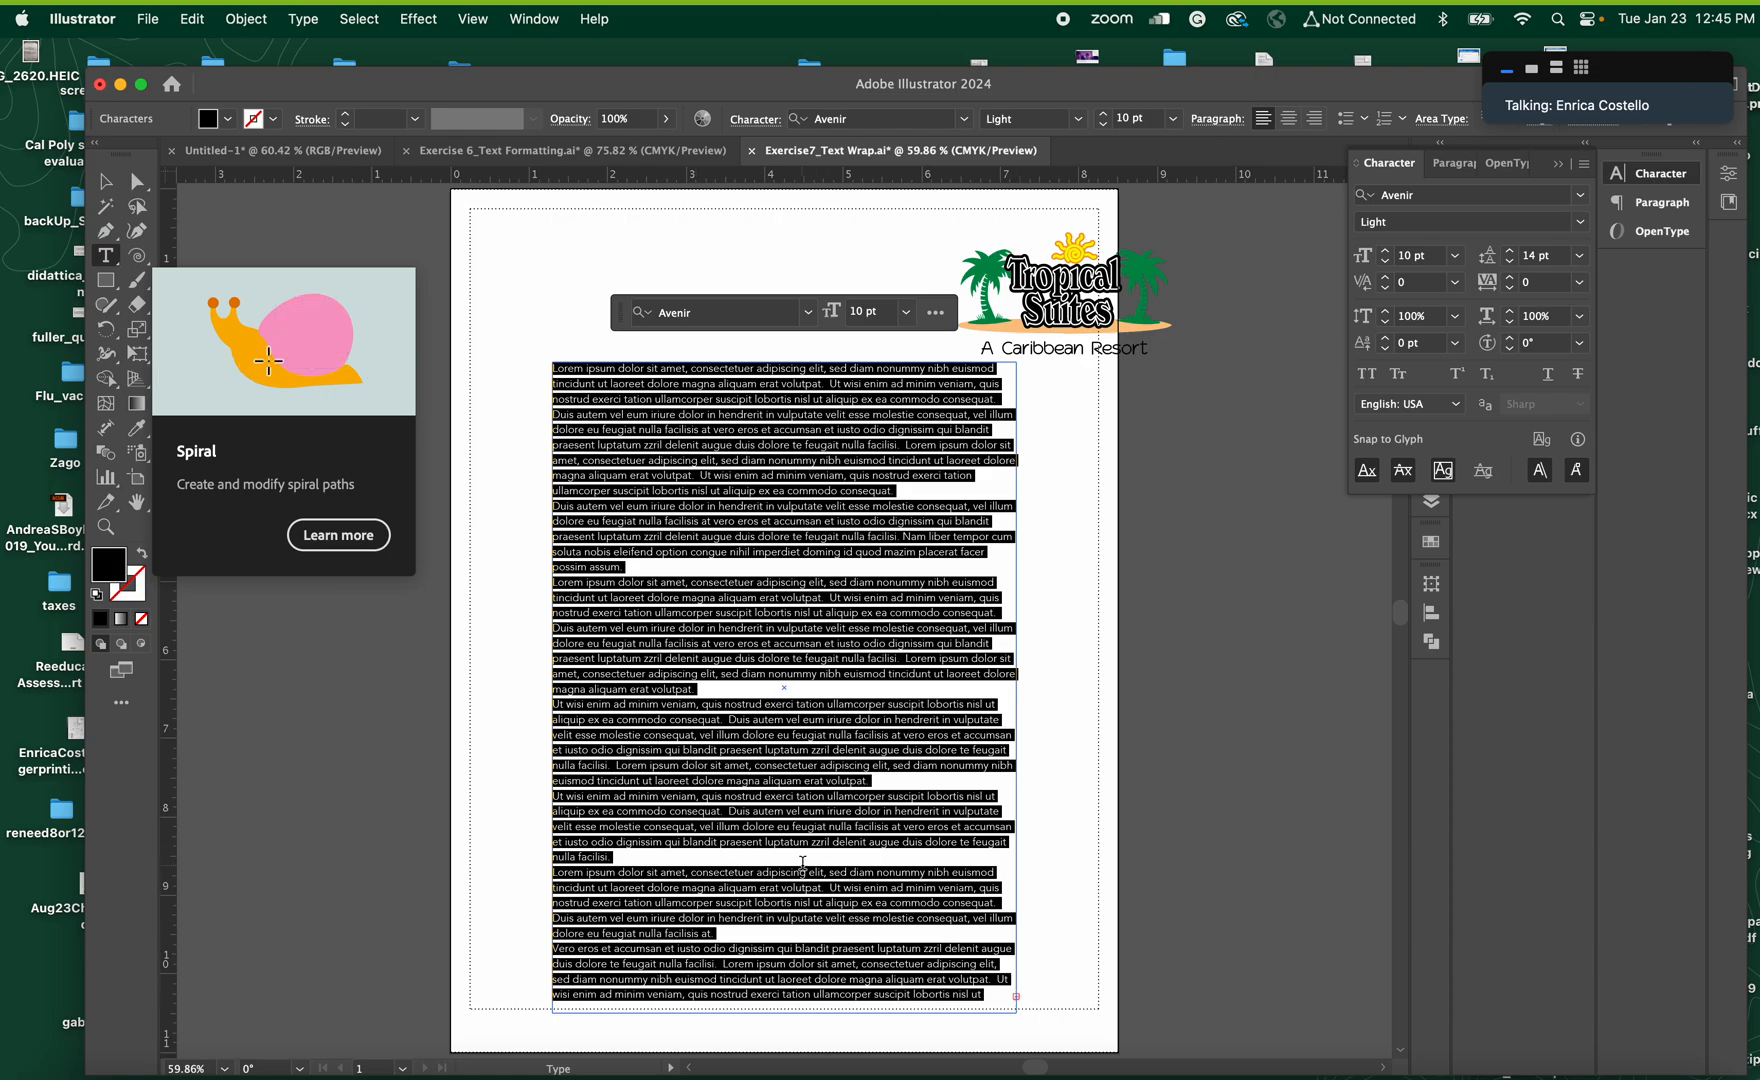
{"action": "left_click", "coordinate": [1519, 258]}
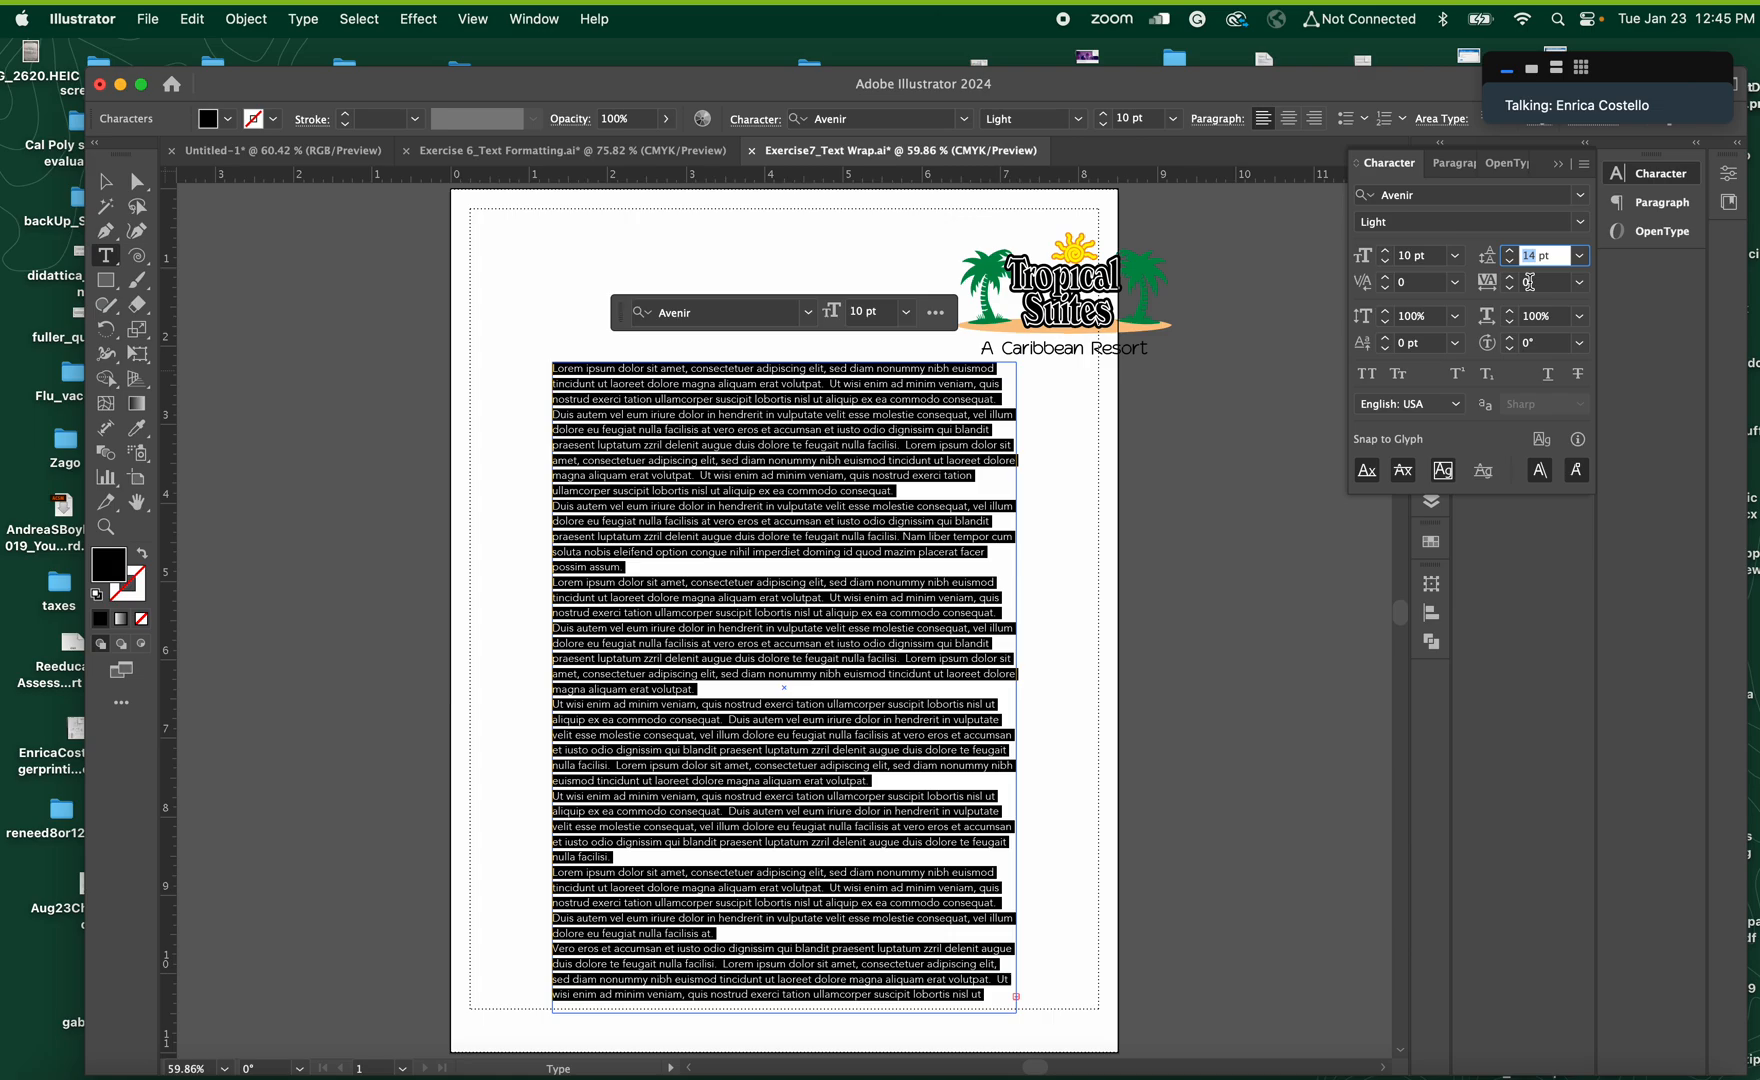
{"action": "left_click", "coordinate": [1579, 283]}
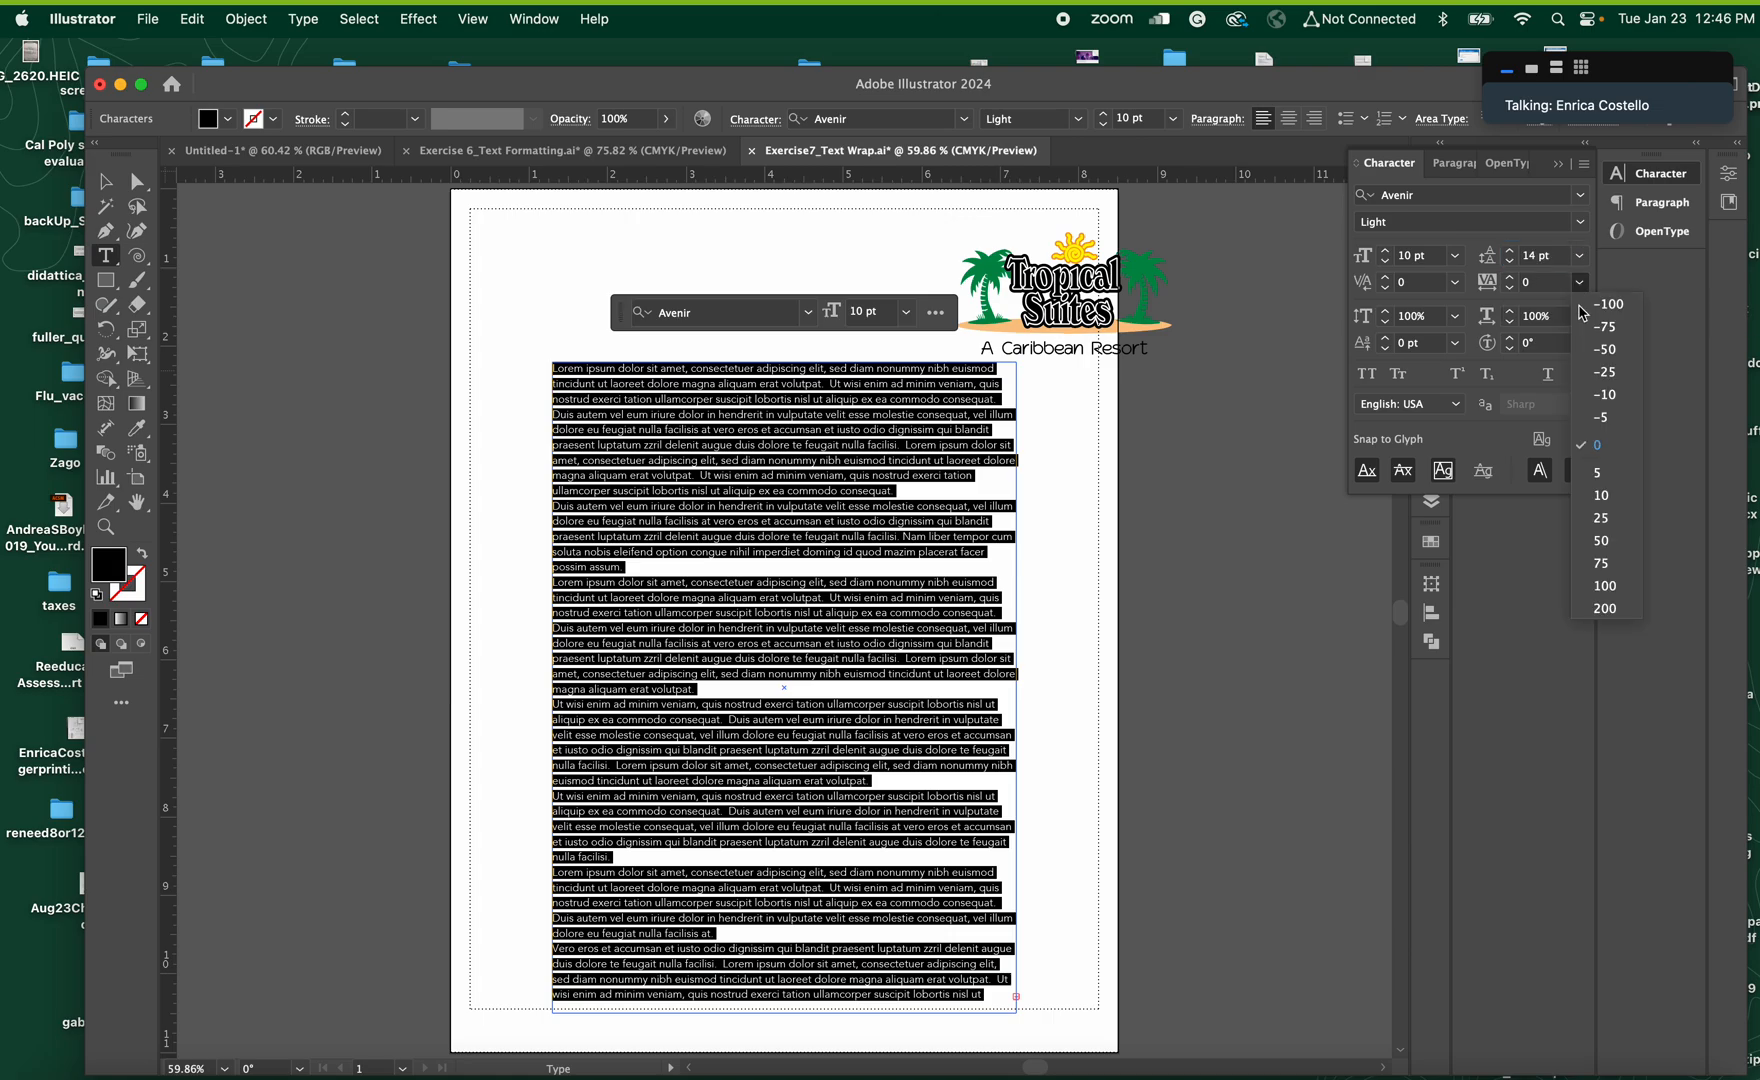
{"action": "left_click", "coordinate": [1597, 472]}
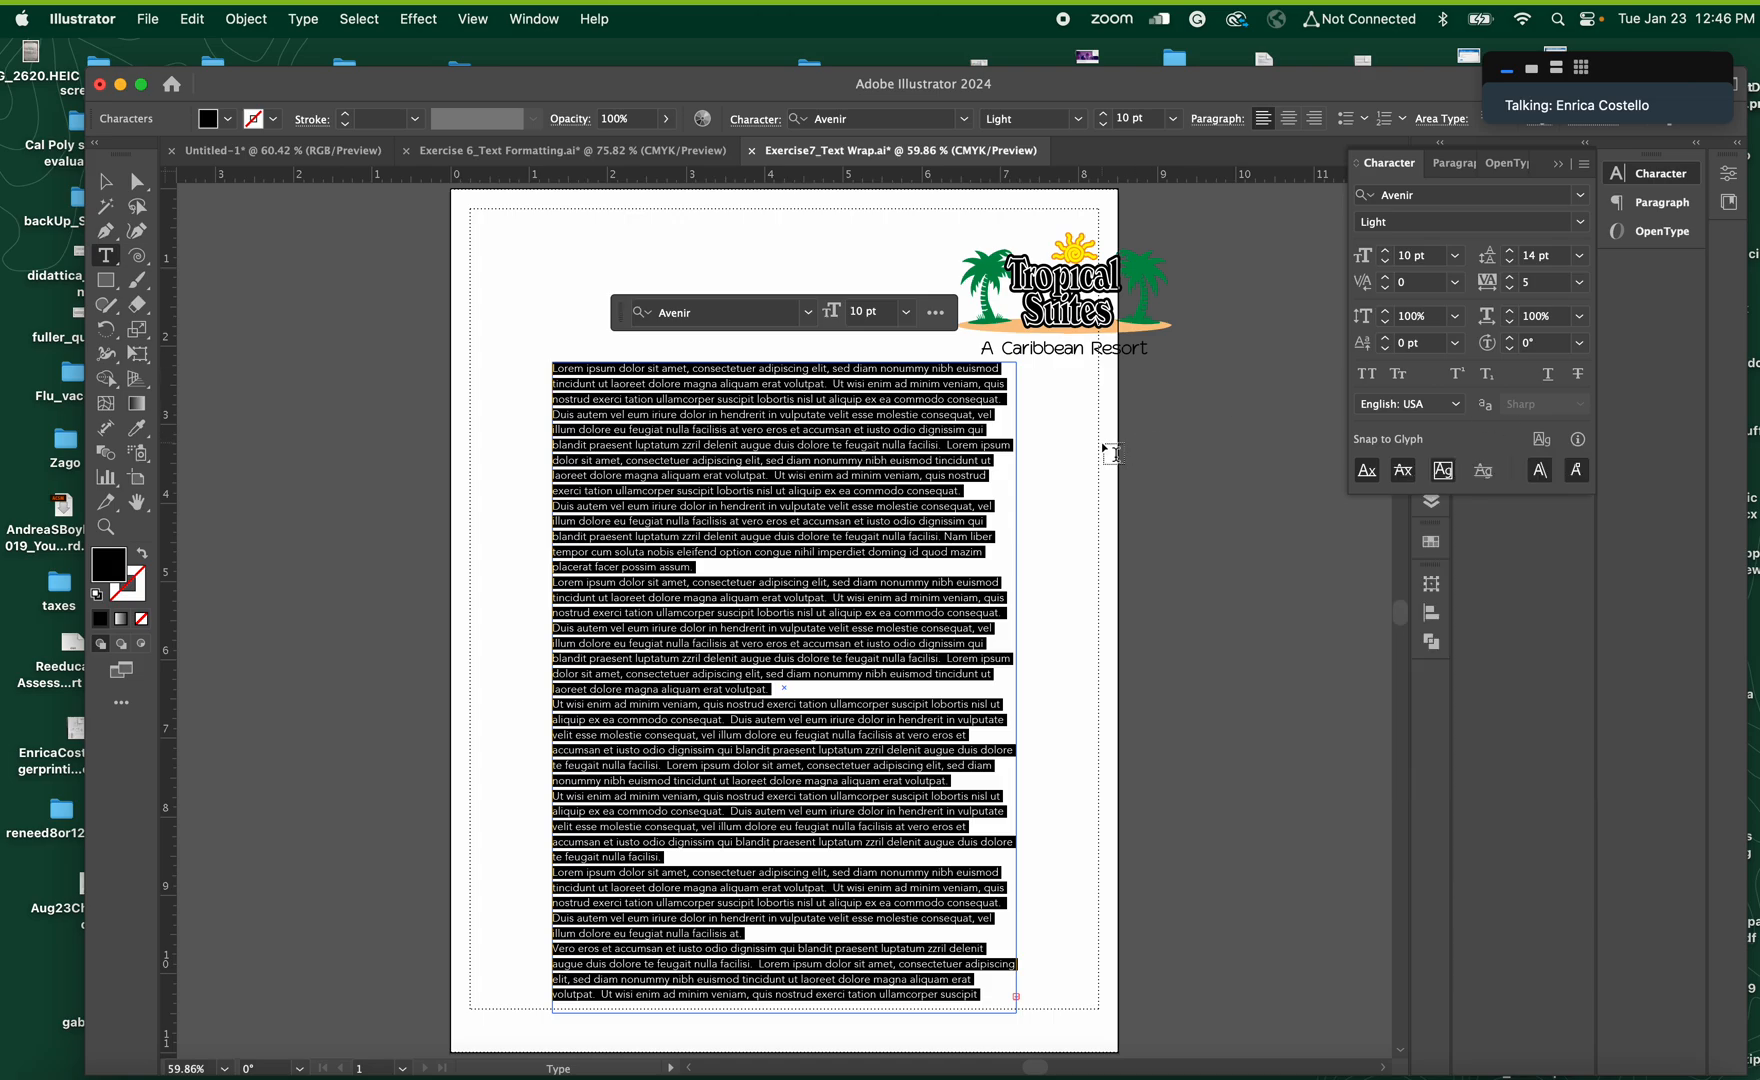
Move the text frame up and left, widen it toward the page's right margin, and shift it down slightly
{"action": "left_click", "coordinate": [104, 183]}
{"action": "left_click_drag", "start_coordinate": [655, 465], "coordinate": [620, 384]}
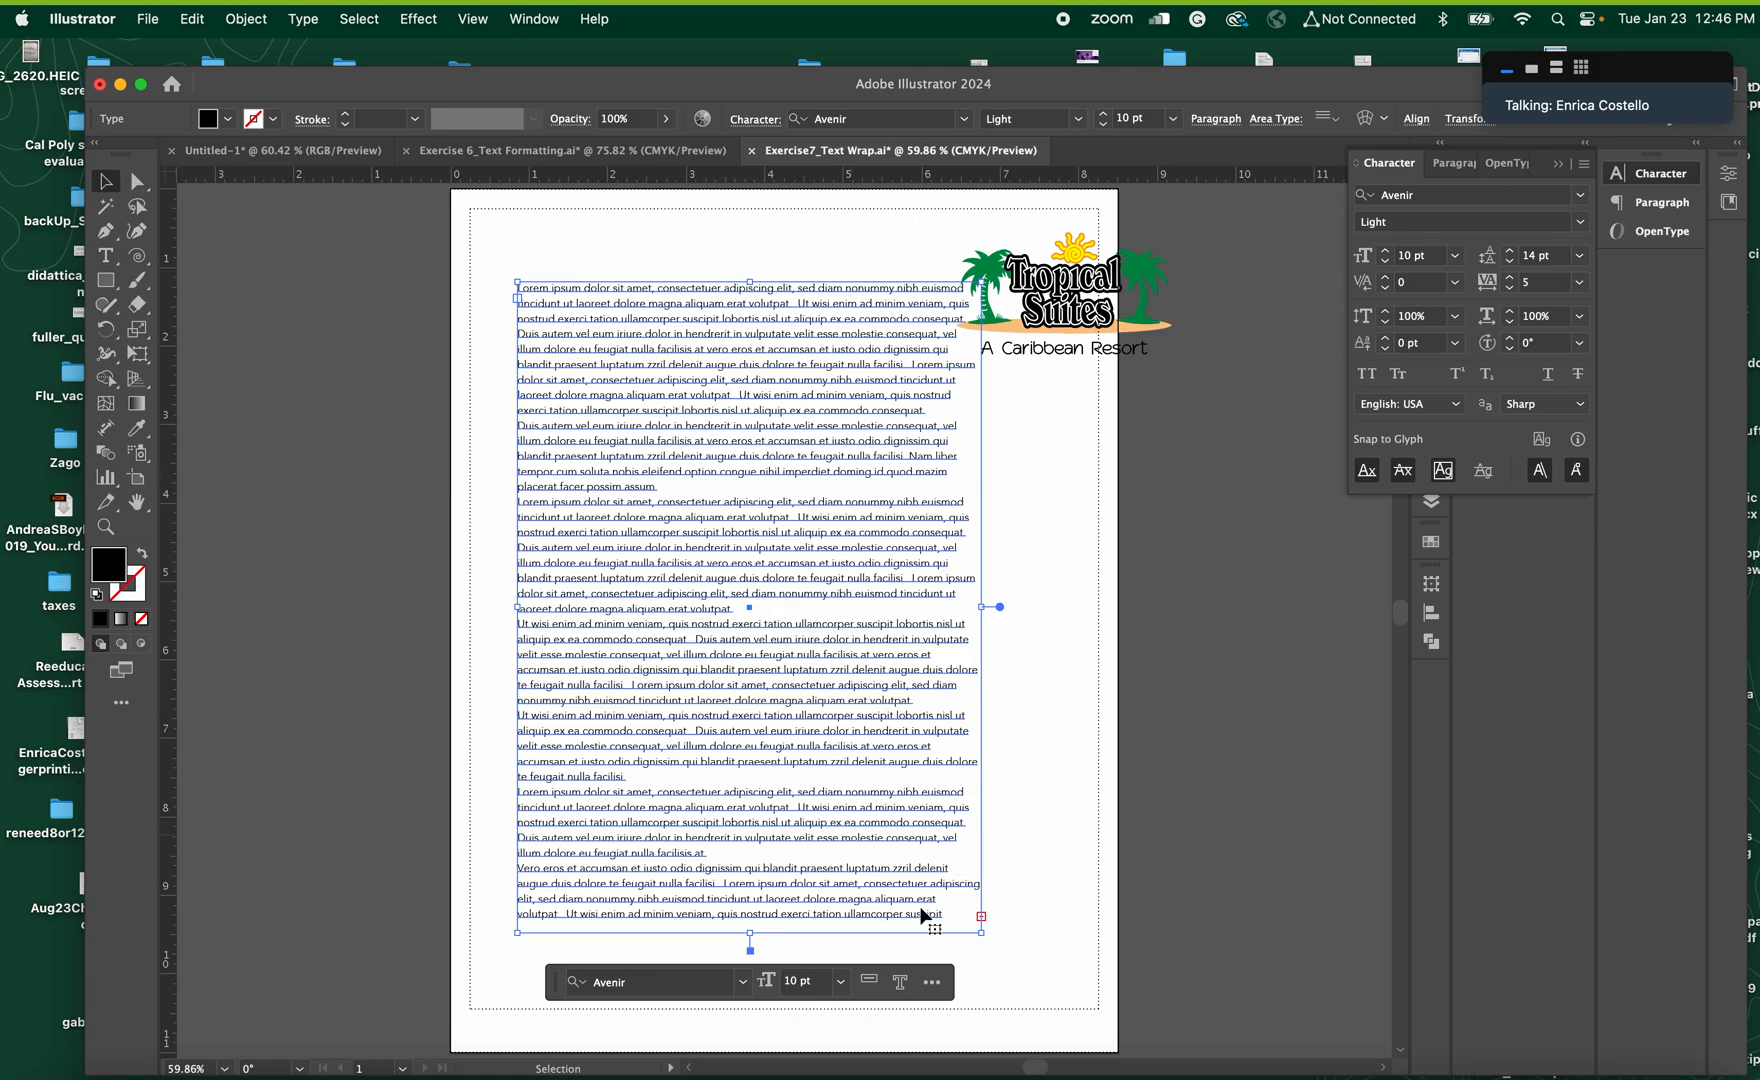
{"action": "left_click_drag", "start_coordinate": [982, 607], "coordinate": [1041, 609]}
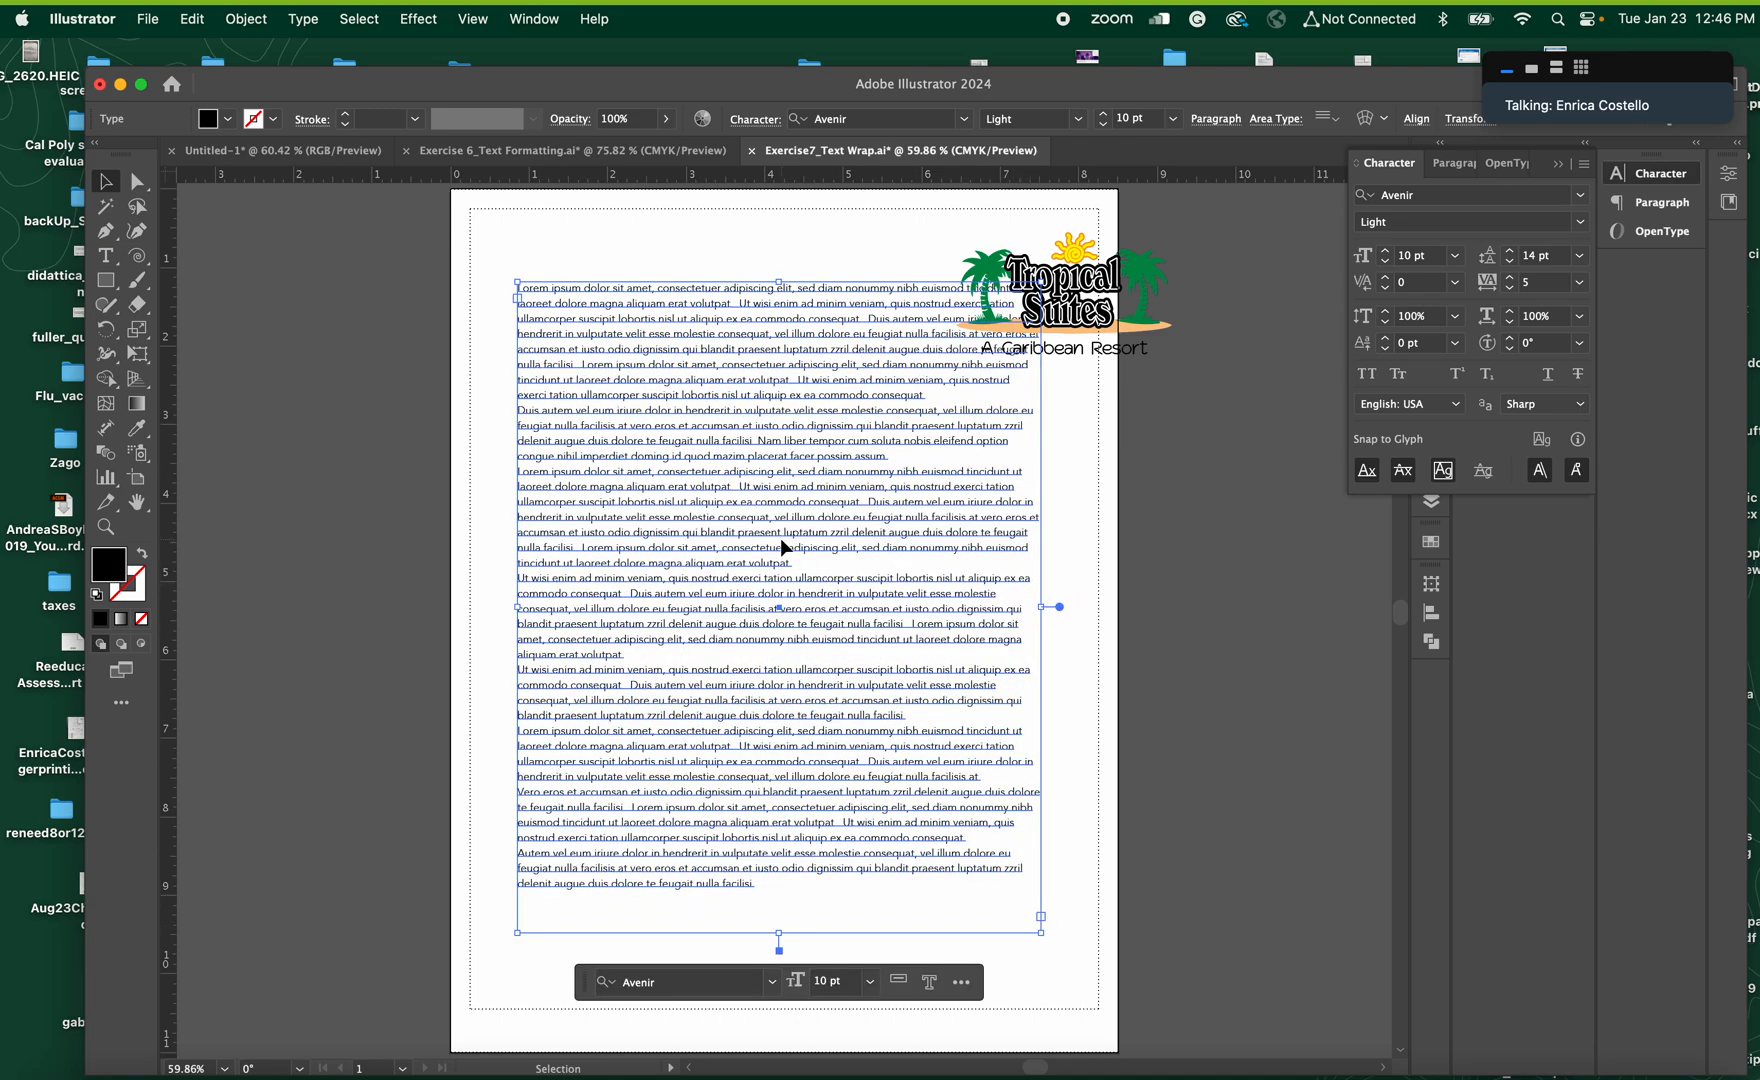
{"action": "left_click_drag", "start_coordinate": [748, 558], "coordinate": [745, 600]}
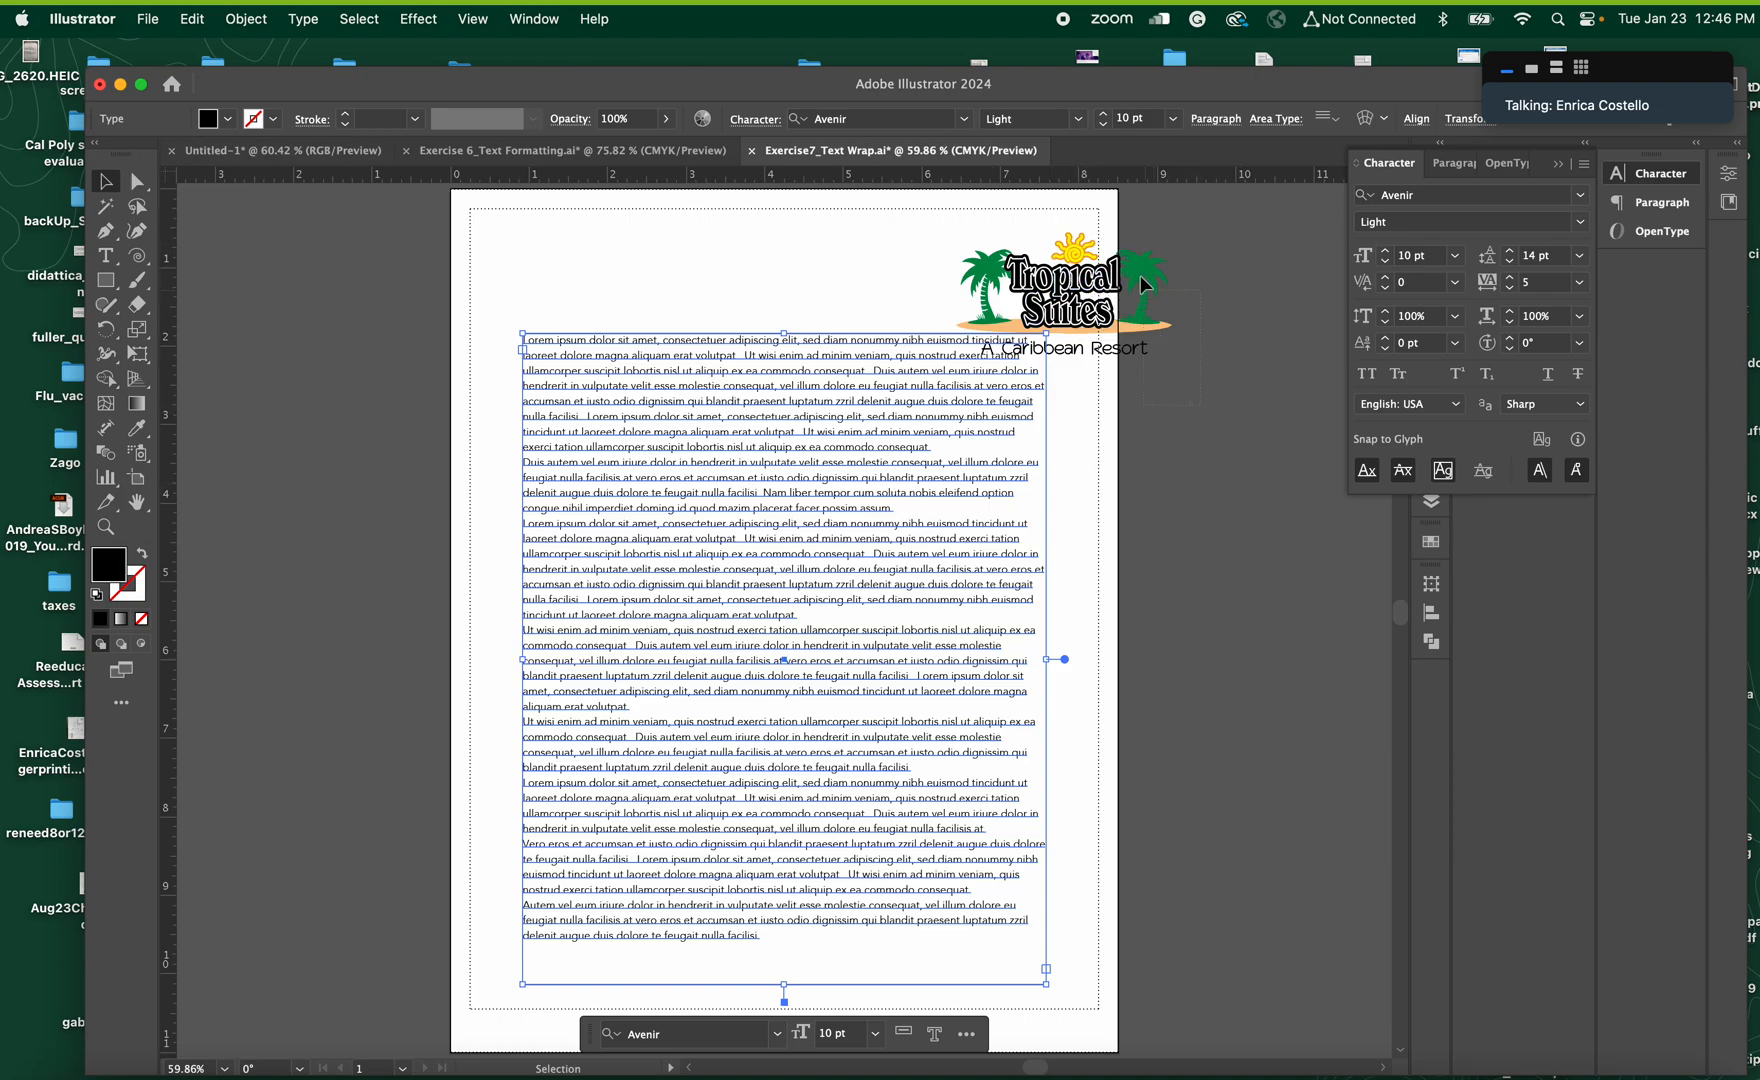
Check the stacking order of the objects in Layer 1 and move the Tropical Suites logo onto the middle of the text block
{"action": "left_click", "coordinate": [1052, 295]}
{"action": "left_click_drag", "start_coordinate": [1052, 295], "coordinate": [971, 258]}
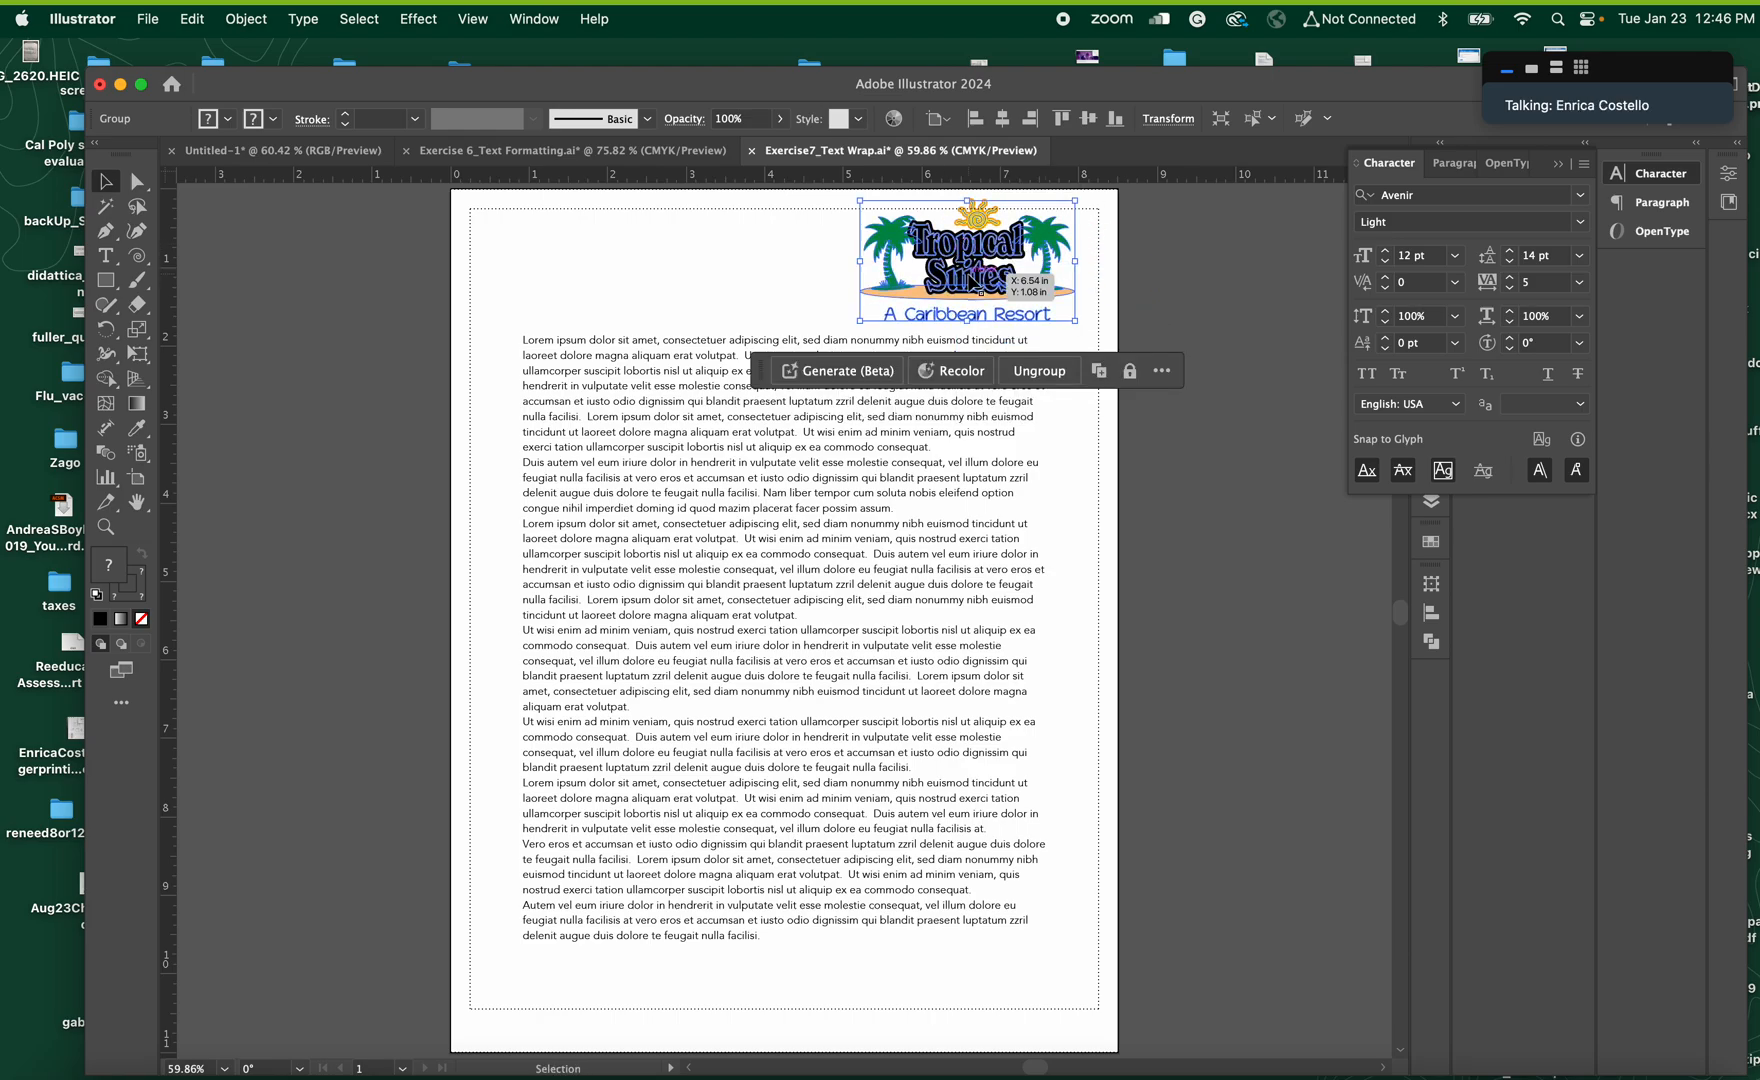
{"action": "left_click", "coordinate": [1558, 164]}
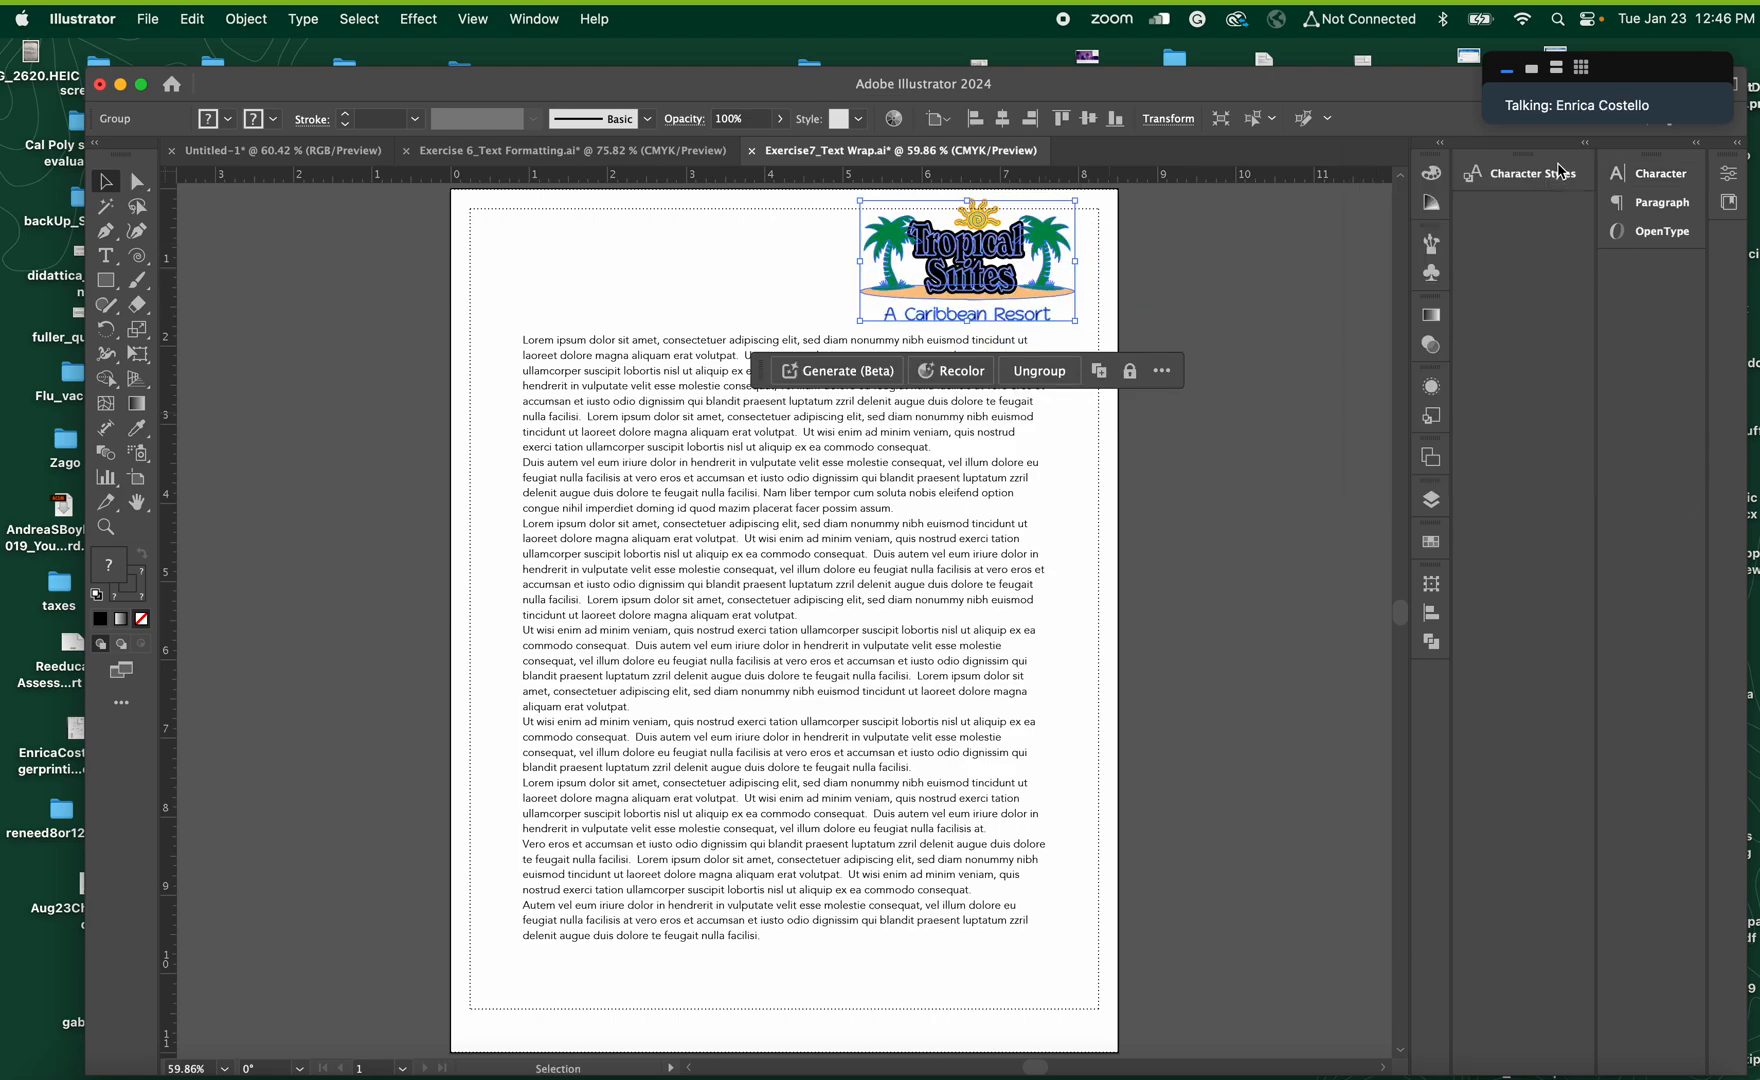
{"action": "left_click", "coordinate": [1432, 500]}
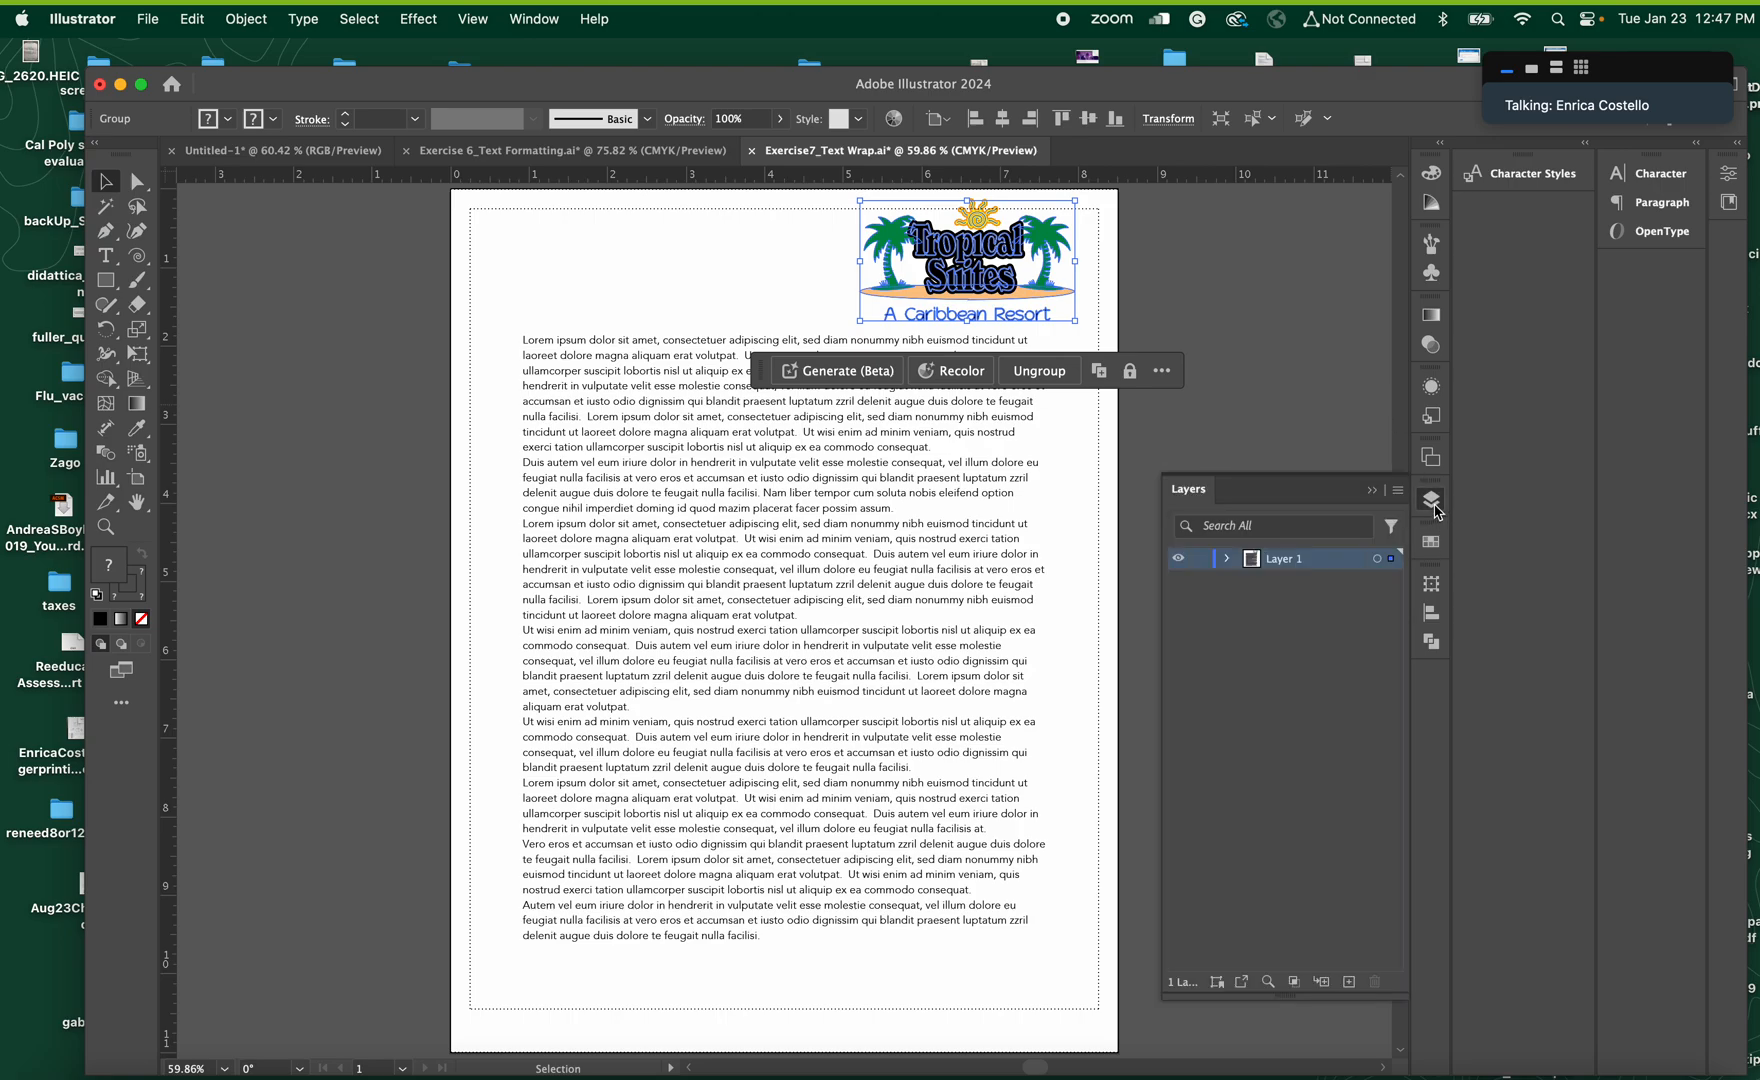
{"action": "left_click", "coordinate": [1227, 559]}
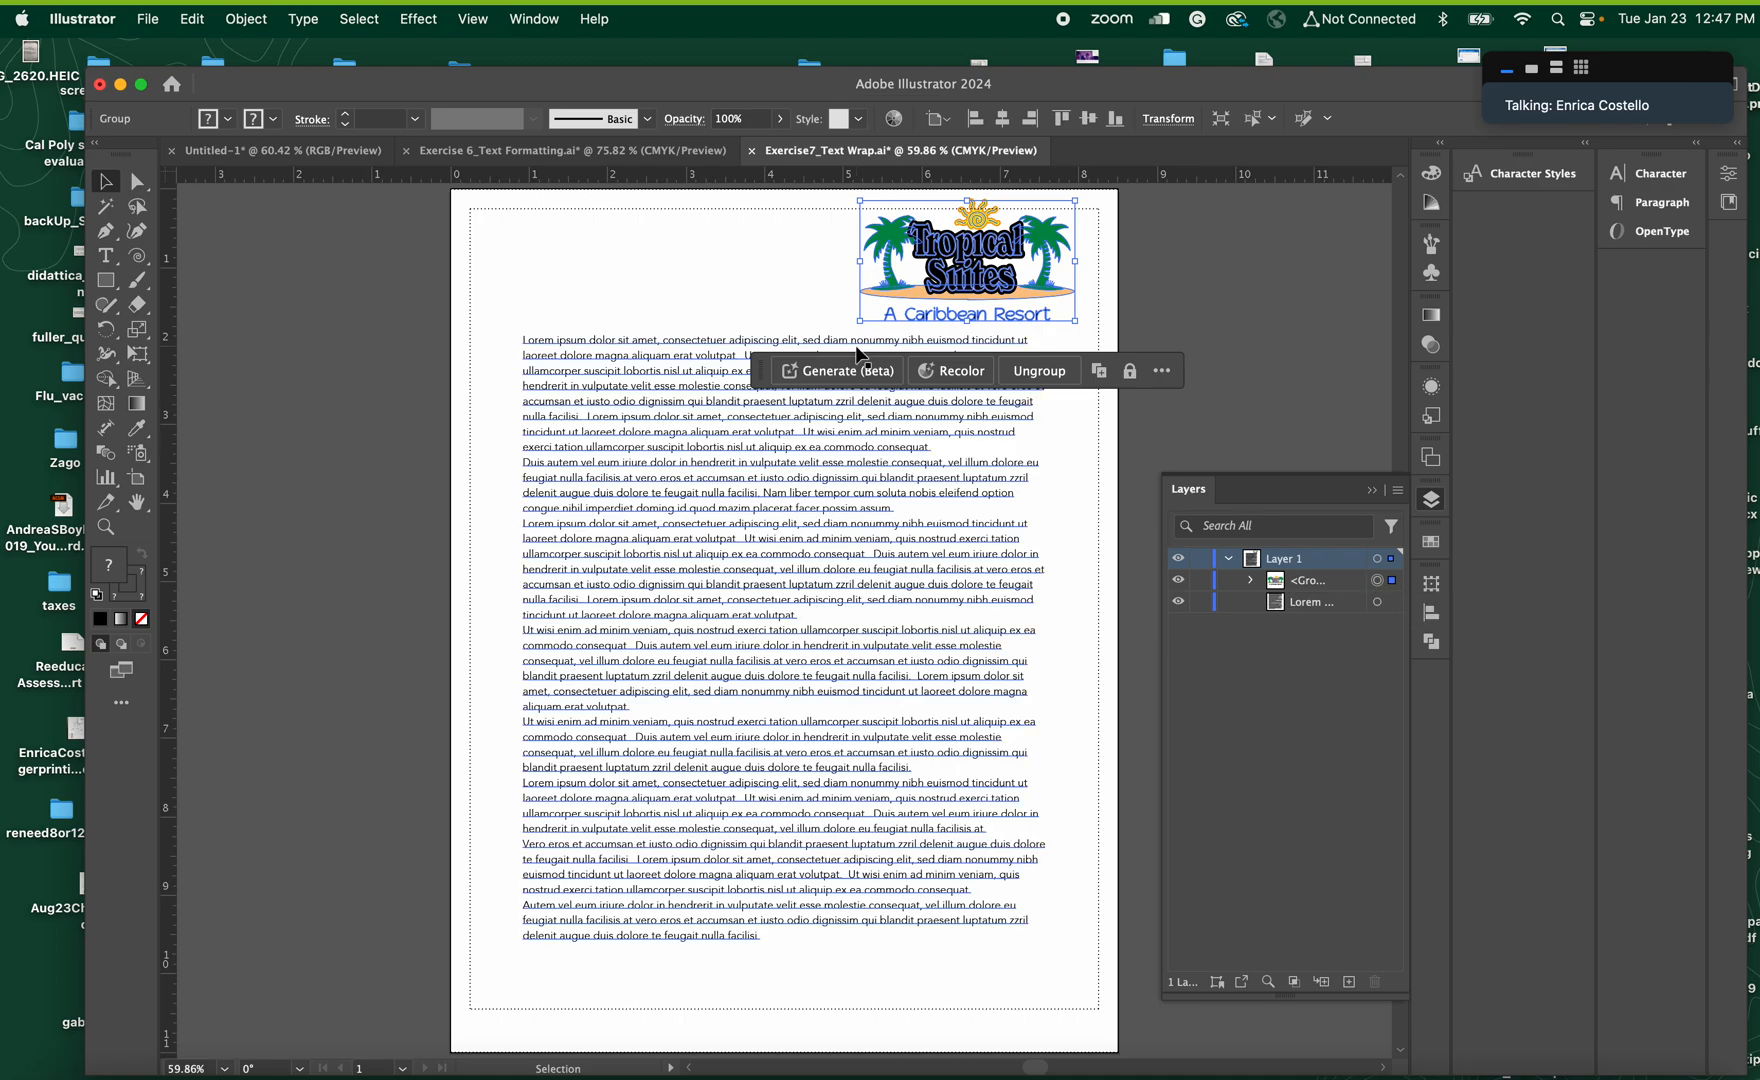
{"action": "left_click_drag", "start_coordinate": [967, 251], "coordinate": [800, 578]}
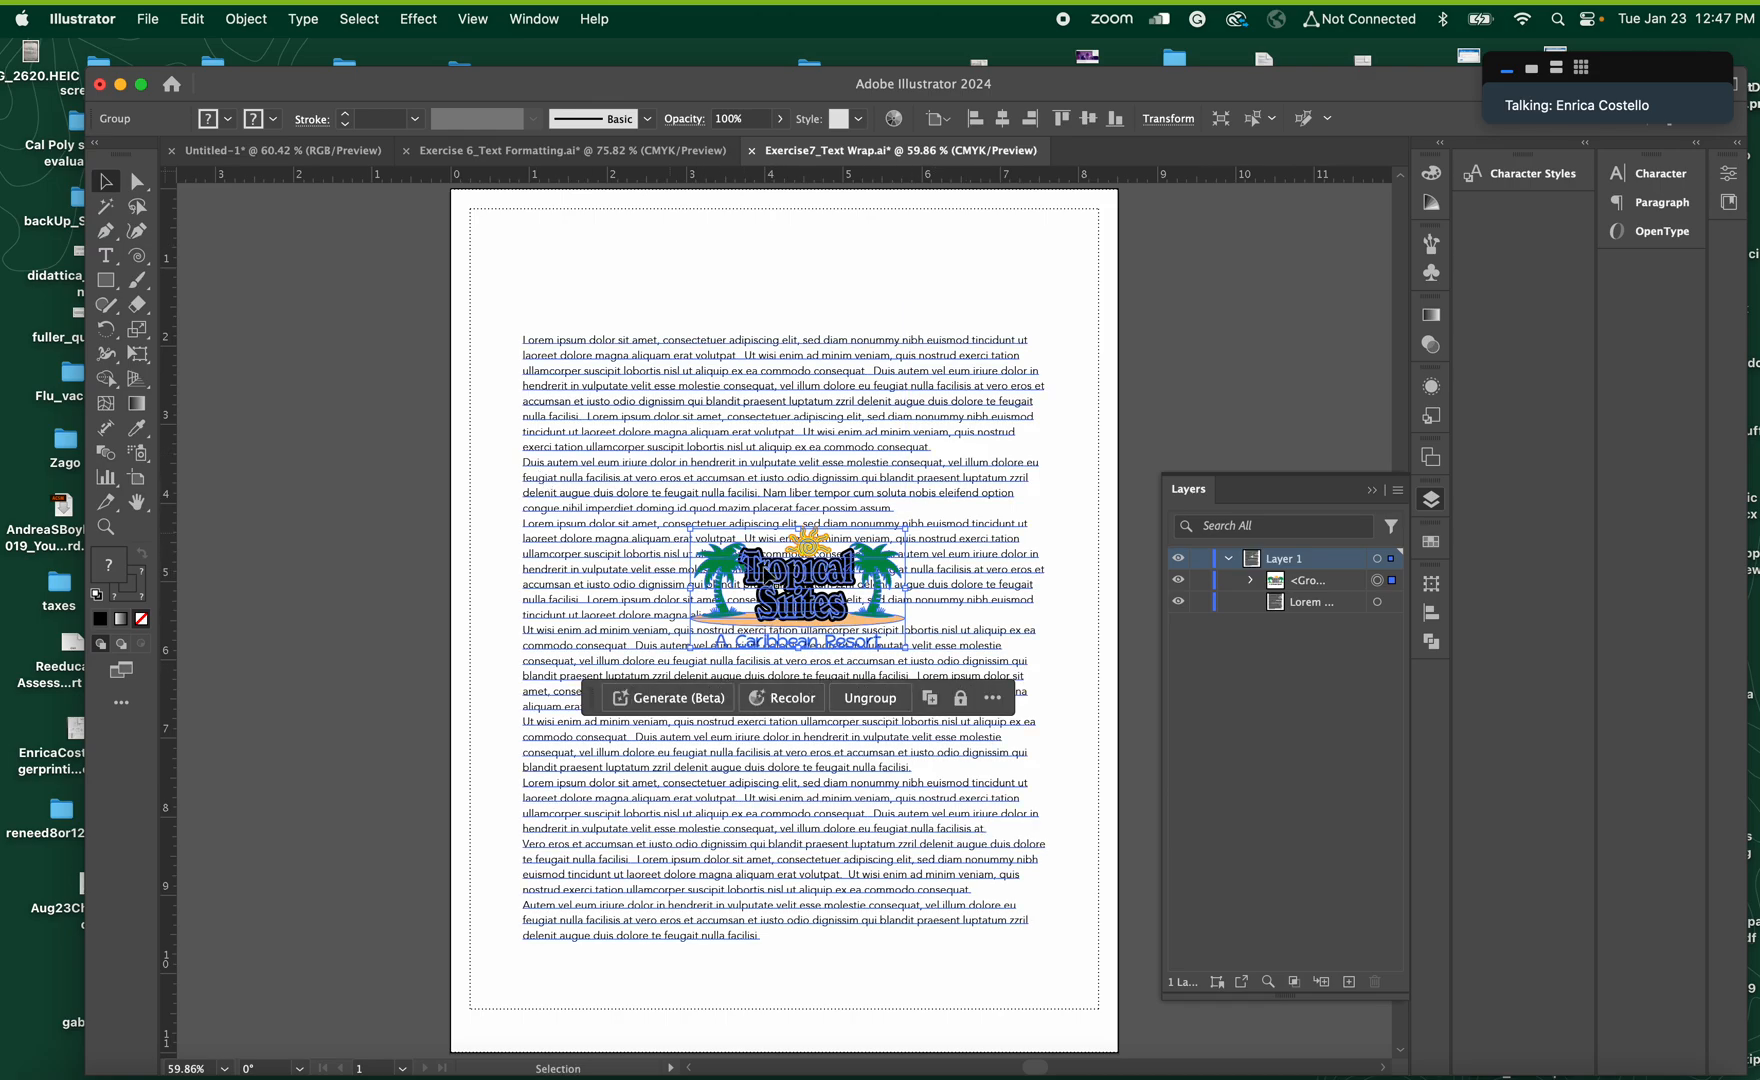
Draw an ellipse about 3.36 by 2.02 in around the Tropical Suites logo
{"action": "left_click", "coordinate": [105, 526]}
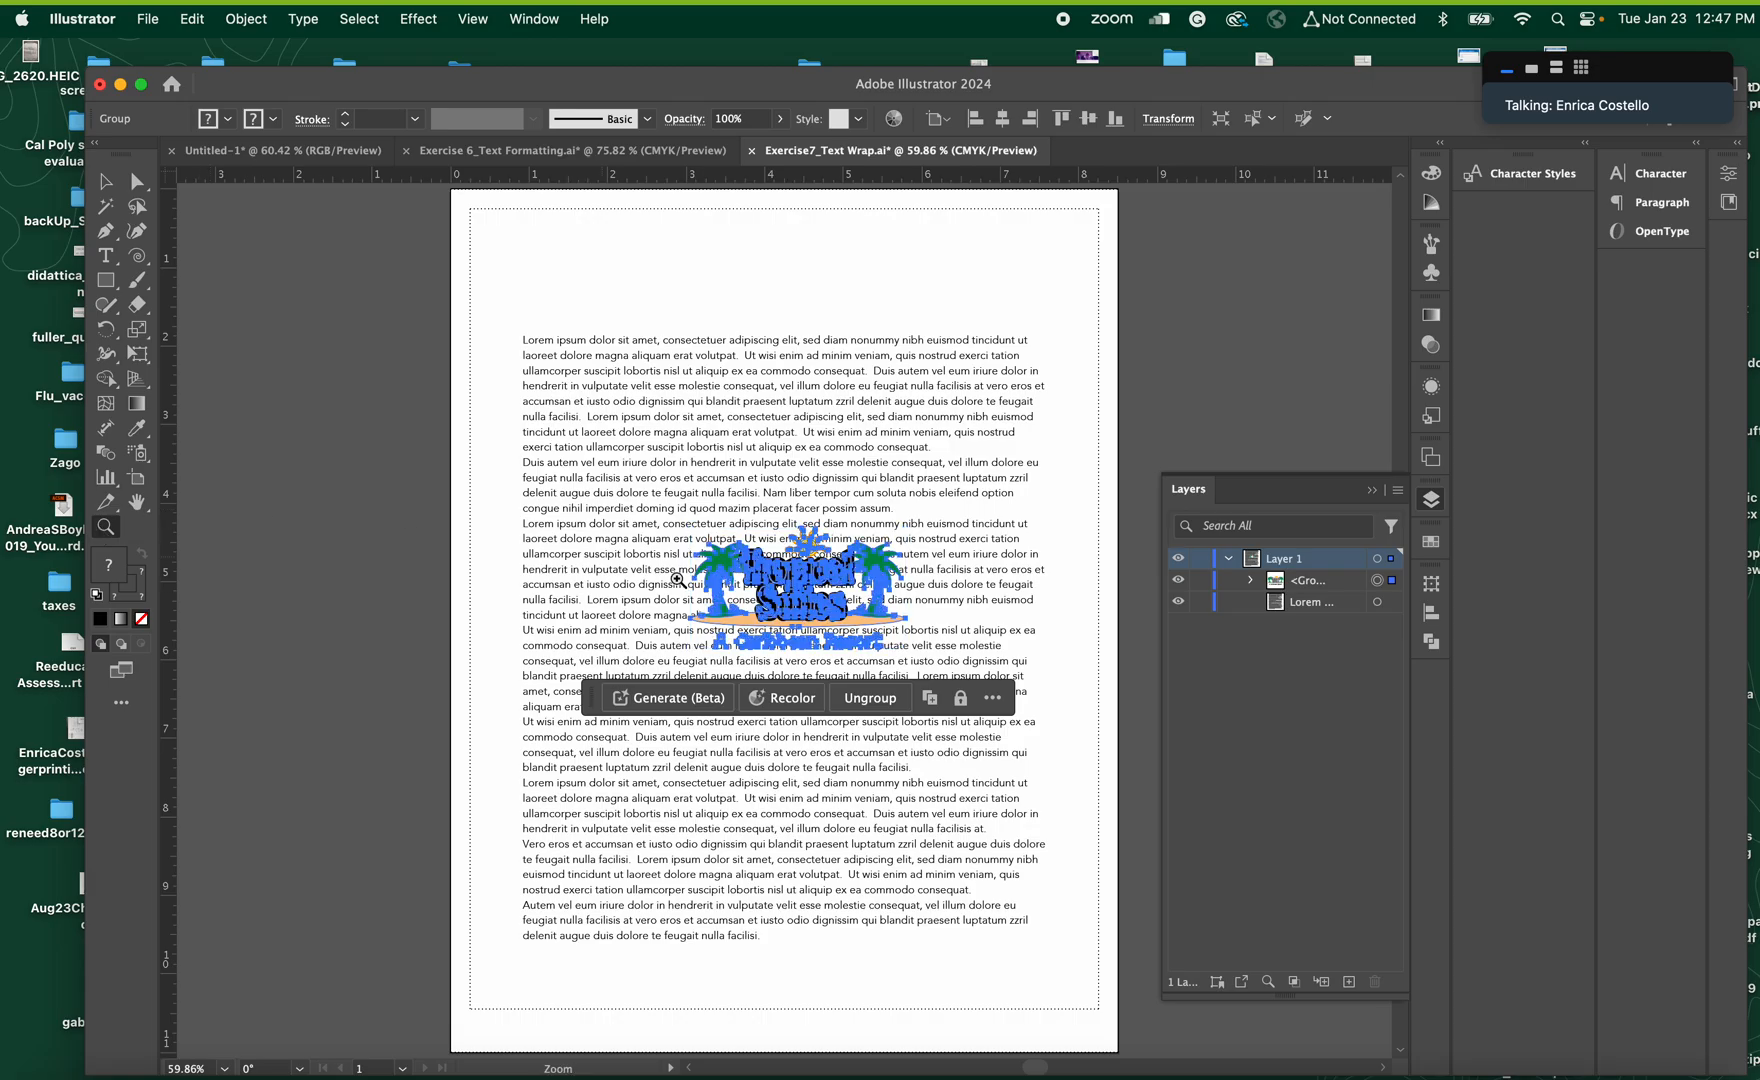
{"action": "left_click_drag", "start_coordinate": [754, 576], "coordinate": [1123, 702]}
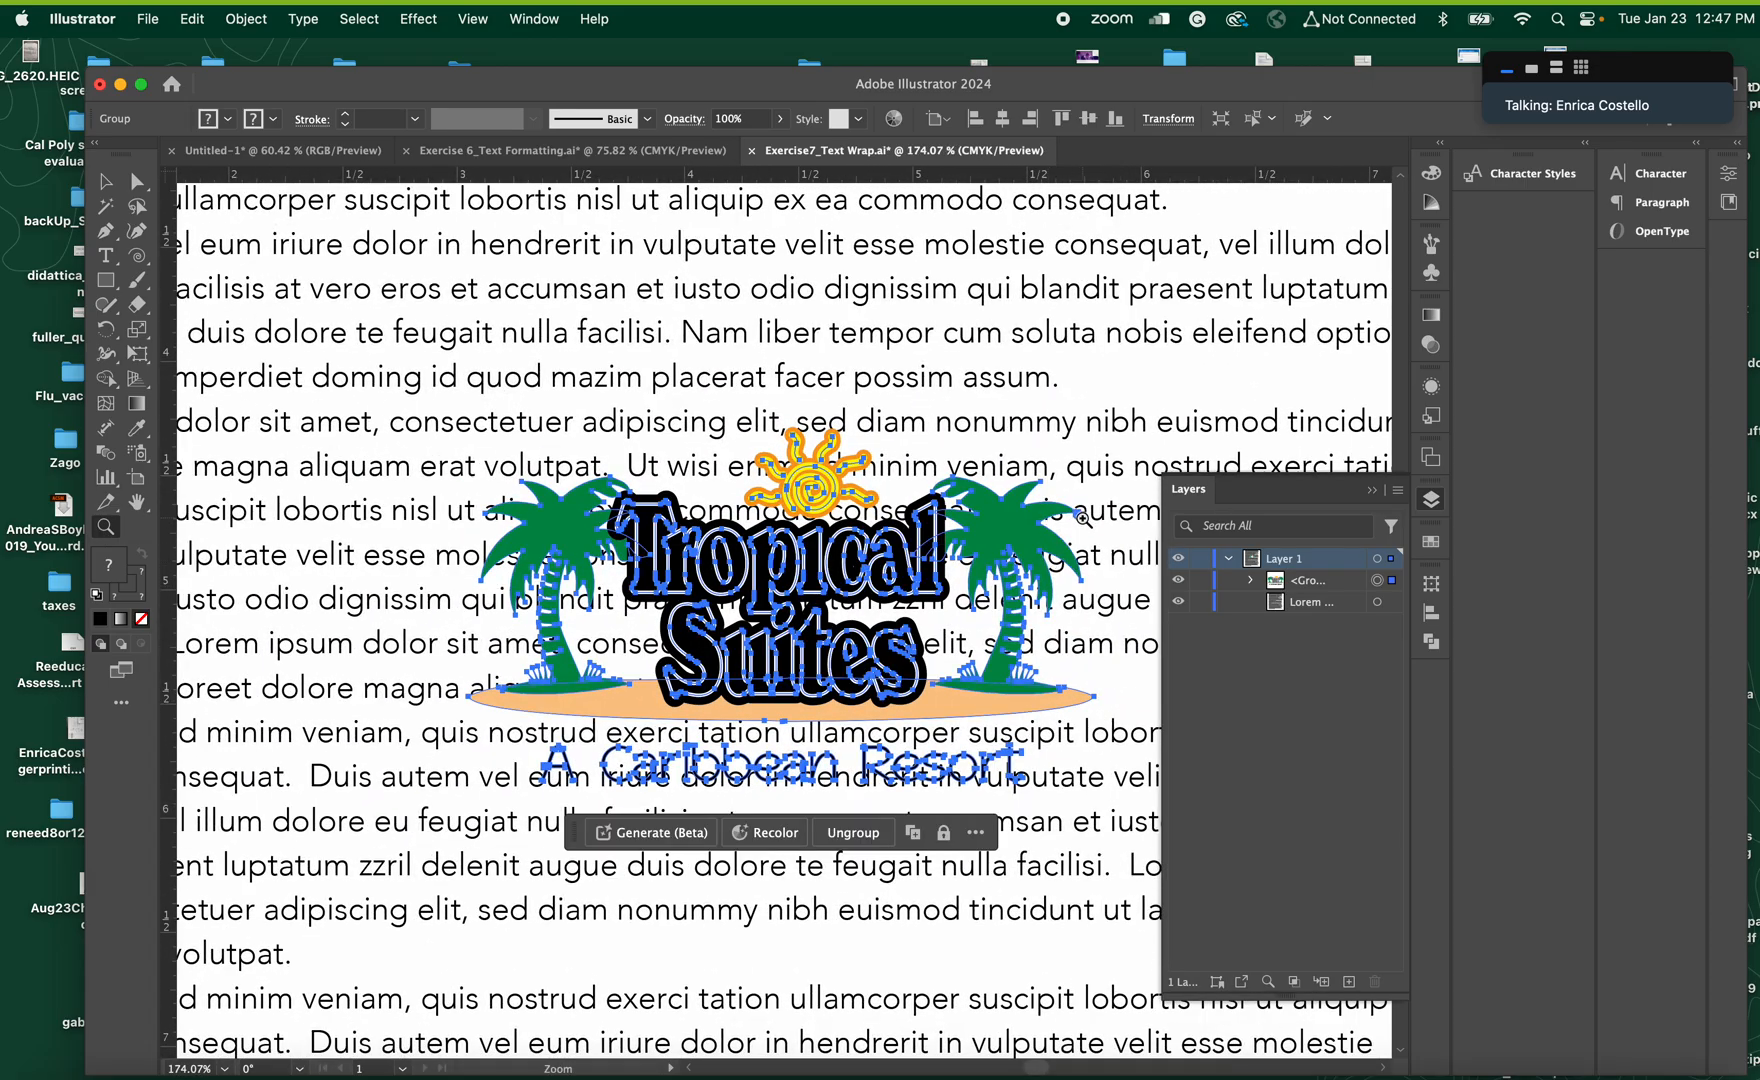
{"action": "left_click", "coordinate": [1372, 490]}
{"action": "key", "text": "v"}
{"action": "key", "text": "super+minus"}
{"action": "key", "text": "super+minus"}
{"action": "key", "text": "super+minus"}
{"action": "left_click_drag", "start_coordinate": [115, 292], "coordinate": [160, 330]}
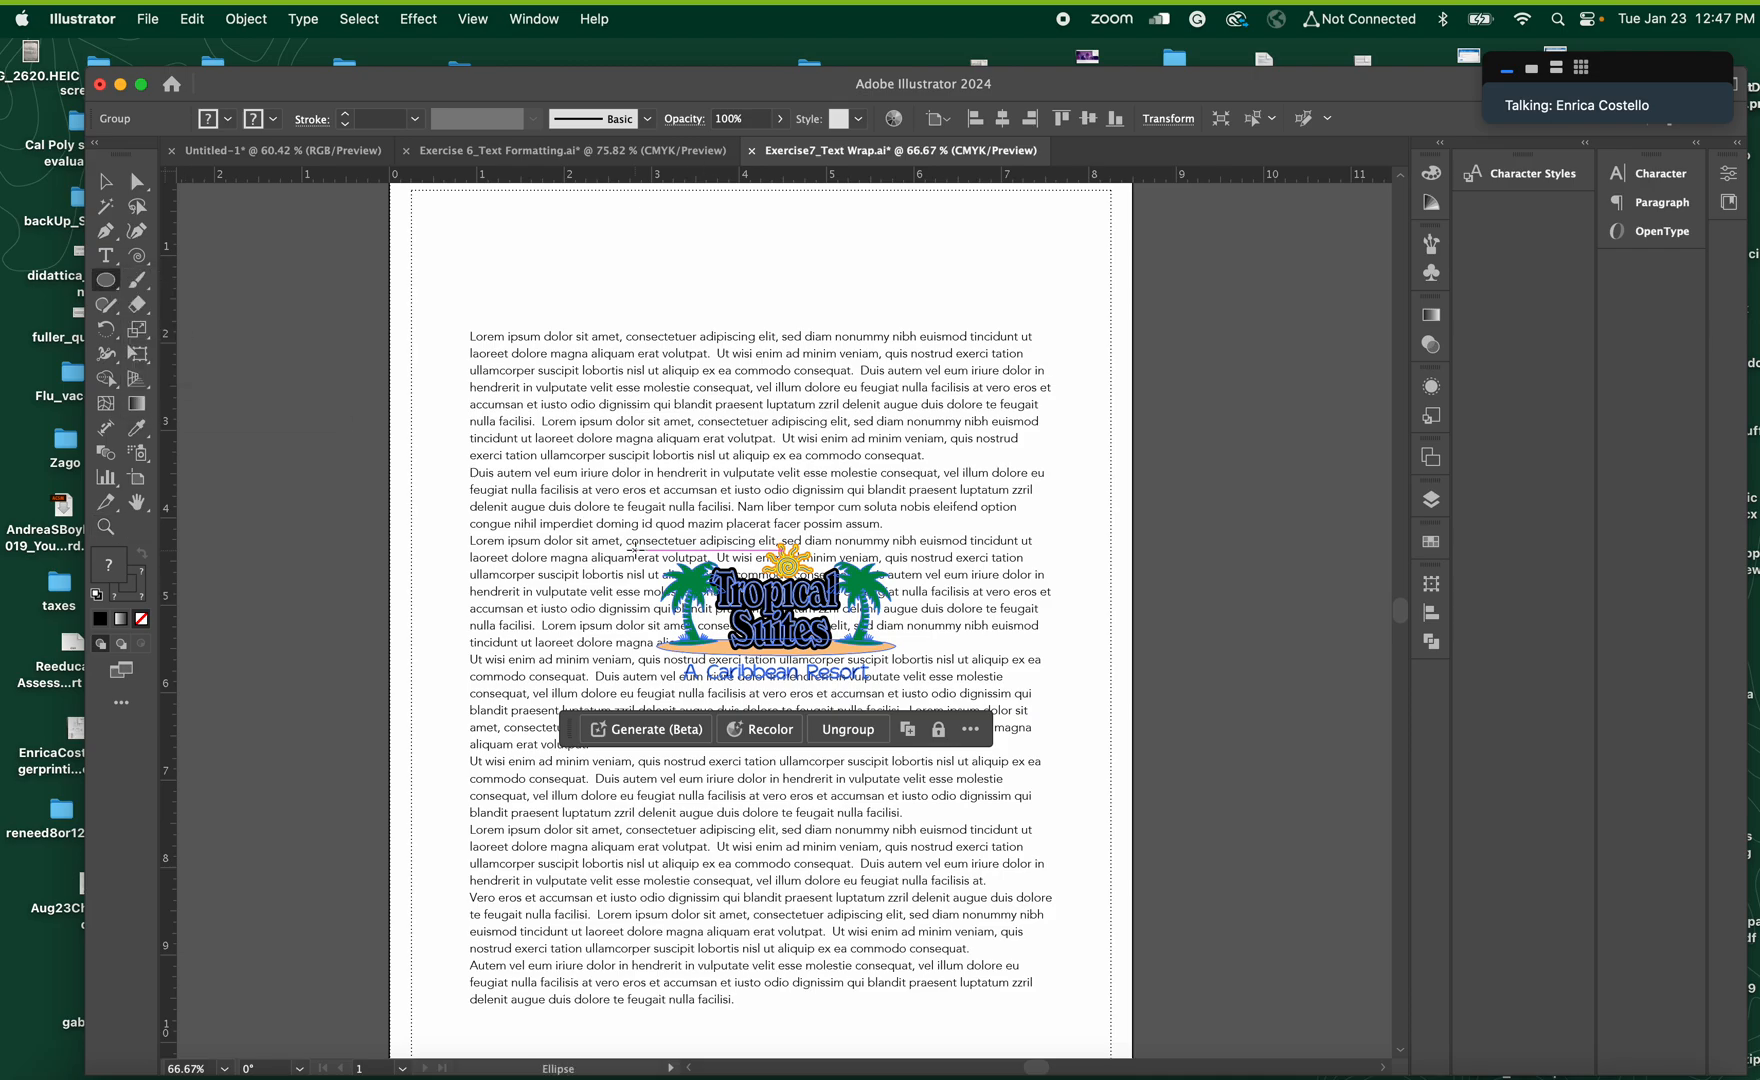
{"action": "mouse_move", "coordinate": [632, 540]}
{"action": "left_mouse_down"}
{"action": "mouse_move", "coordinate": [896, 679]}
{"action": "mouse_move", "coordinate": [926, 716]}
{"action": "left_mouse_up"}
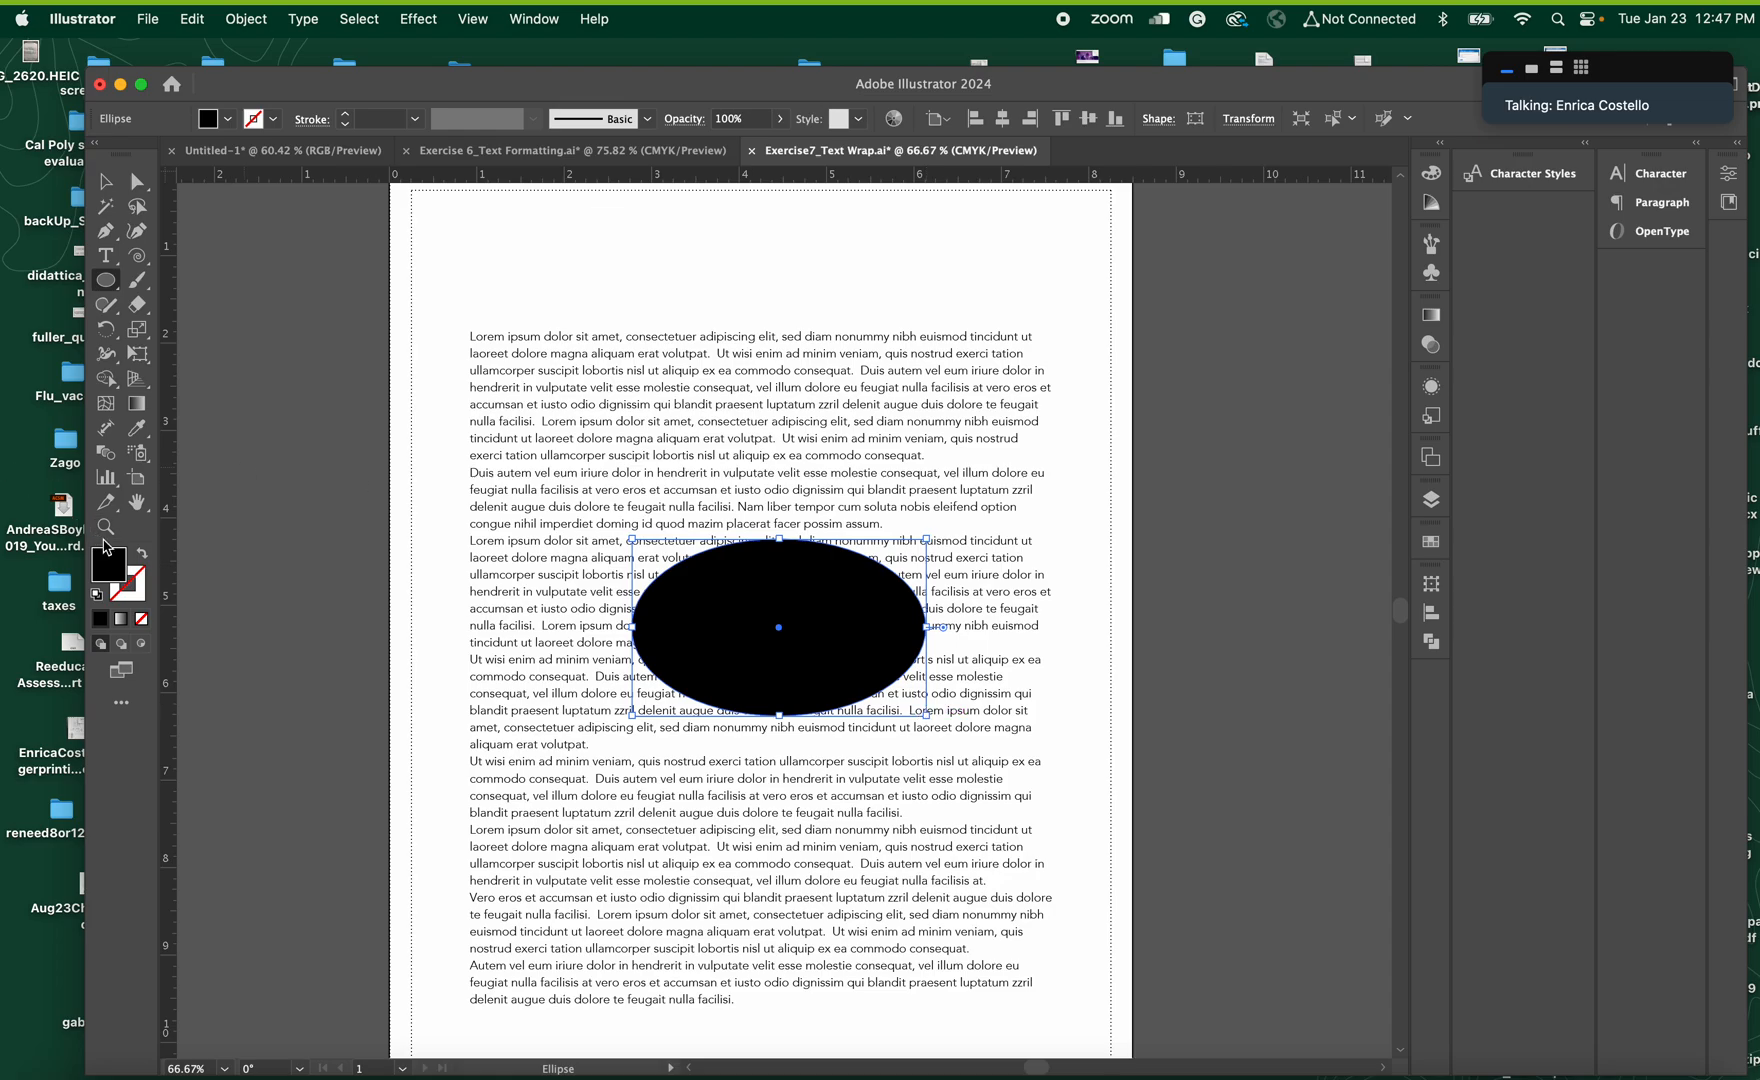
Remove the ellipse's fill and stroke and nudge it up so that it surrounds the logo evenly
{"action": "left_click", "coordinate": [143, 556]}
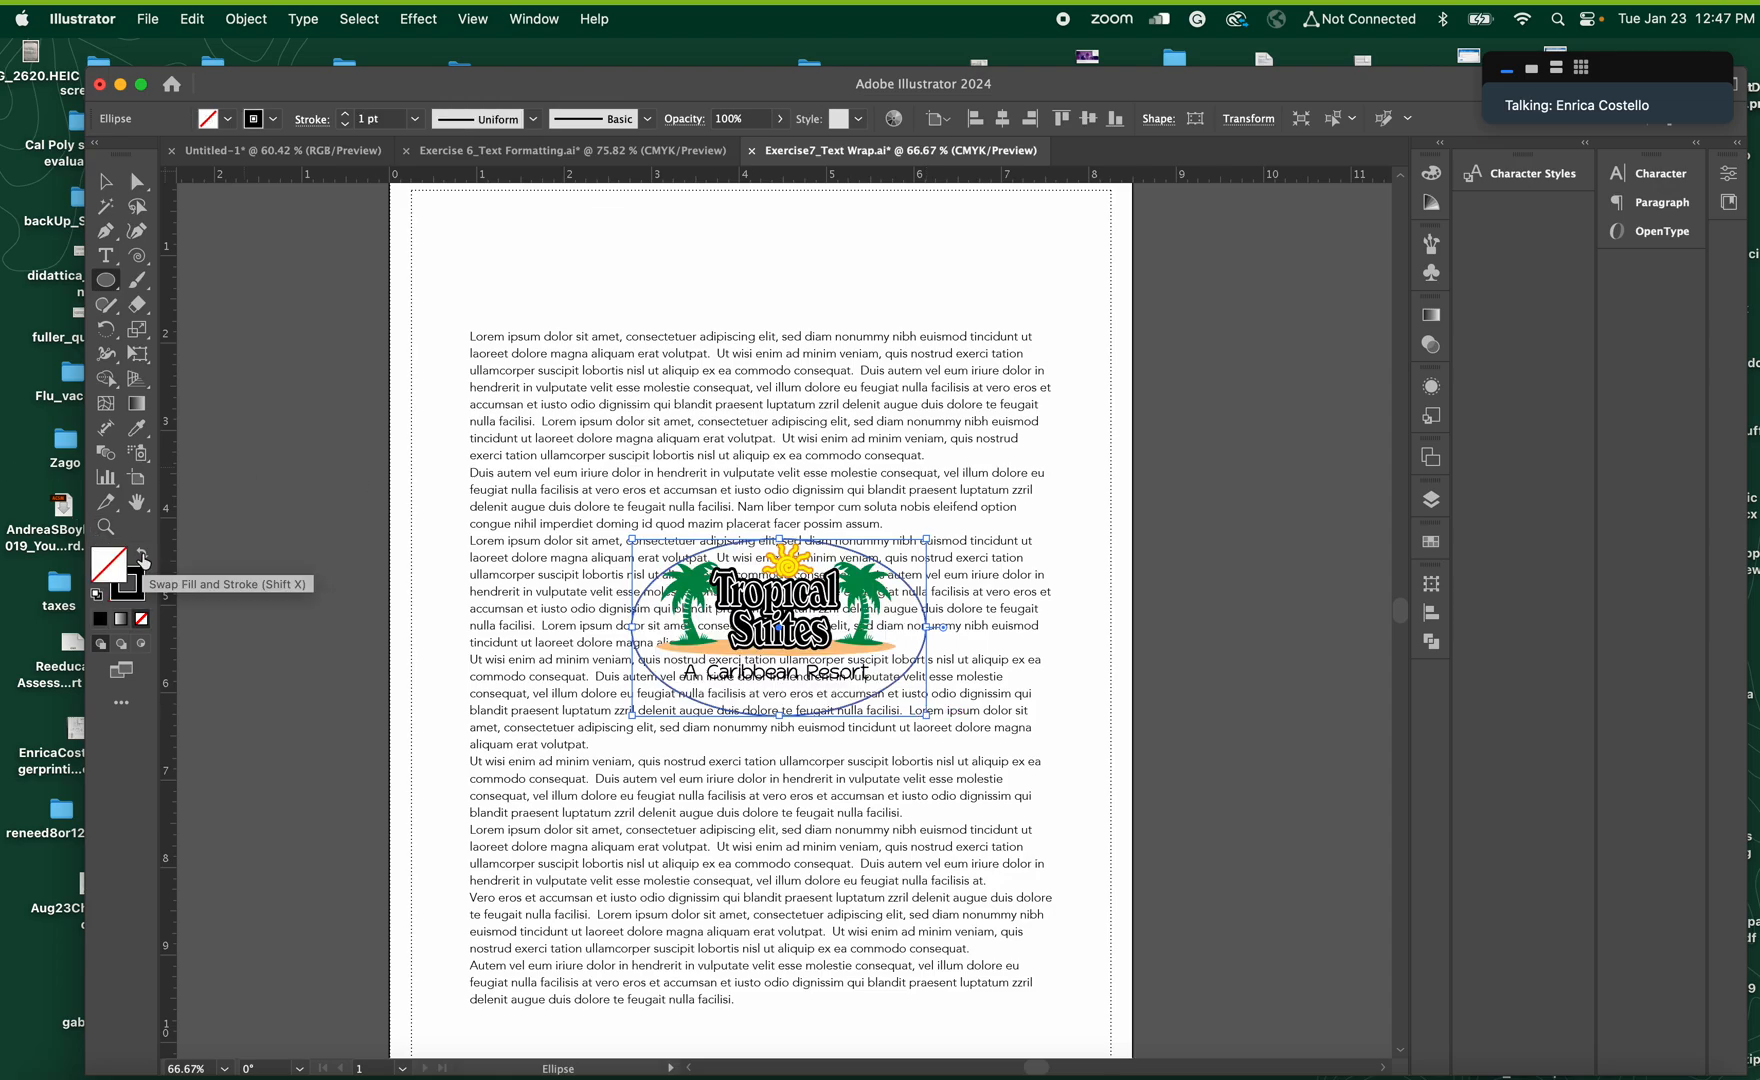
{"action": "key", "text": "Up"}
{"action": "key", "text": "Up"}
{"action": "key", "text": "Up"}
{"action": "key", "text": "Up"}
{"action": "key", "text": "Up"}
{"action": "key", "text": "Up"}
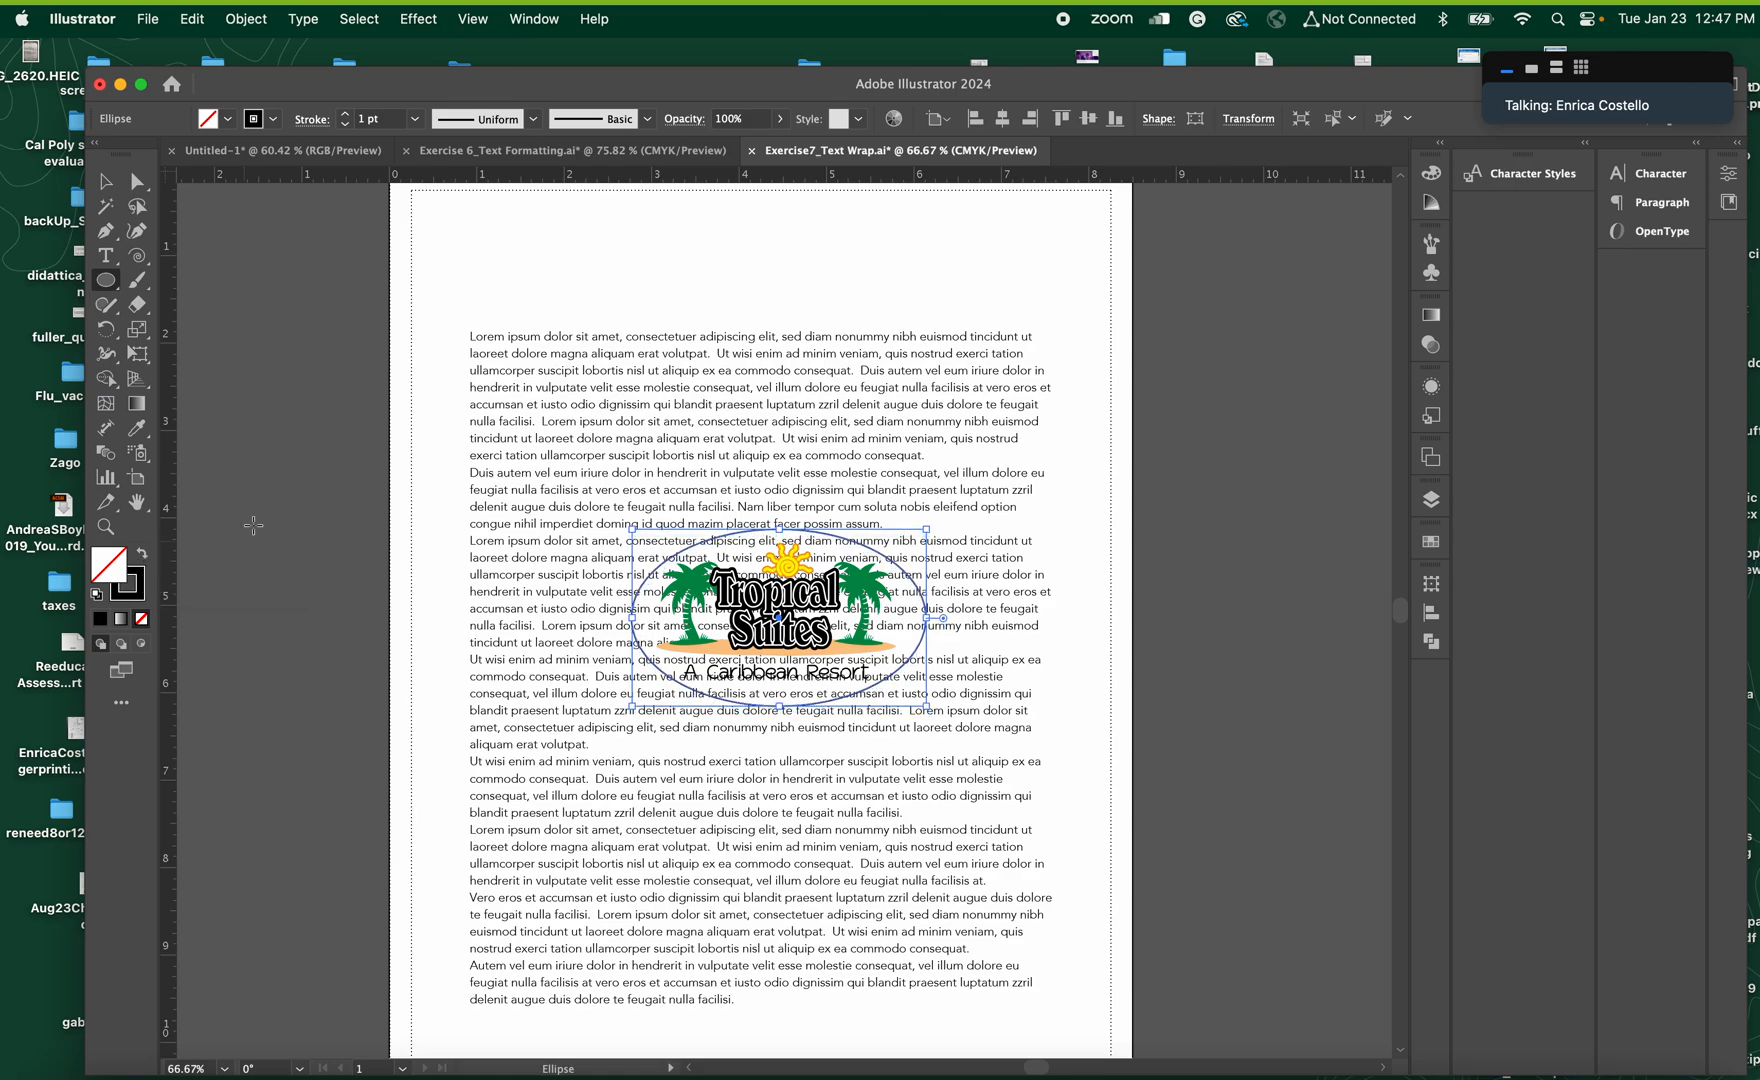
{"action": "left_click", "coordinate": [139, 598]}
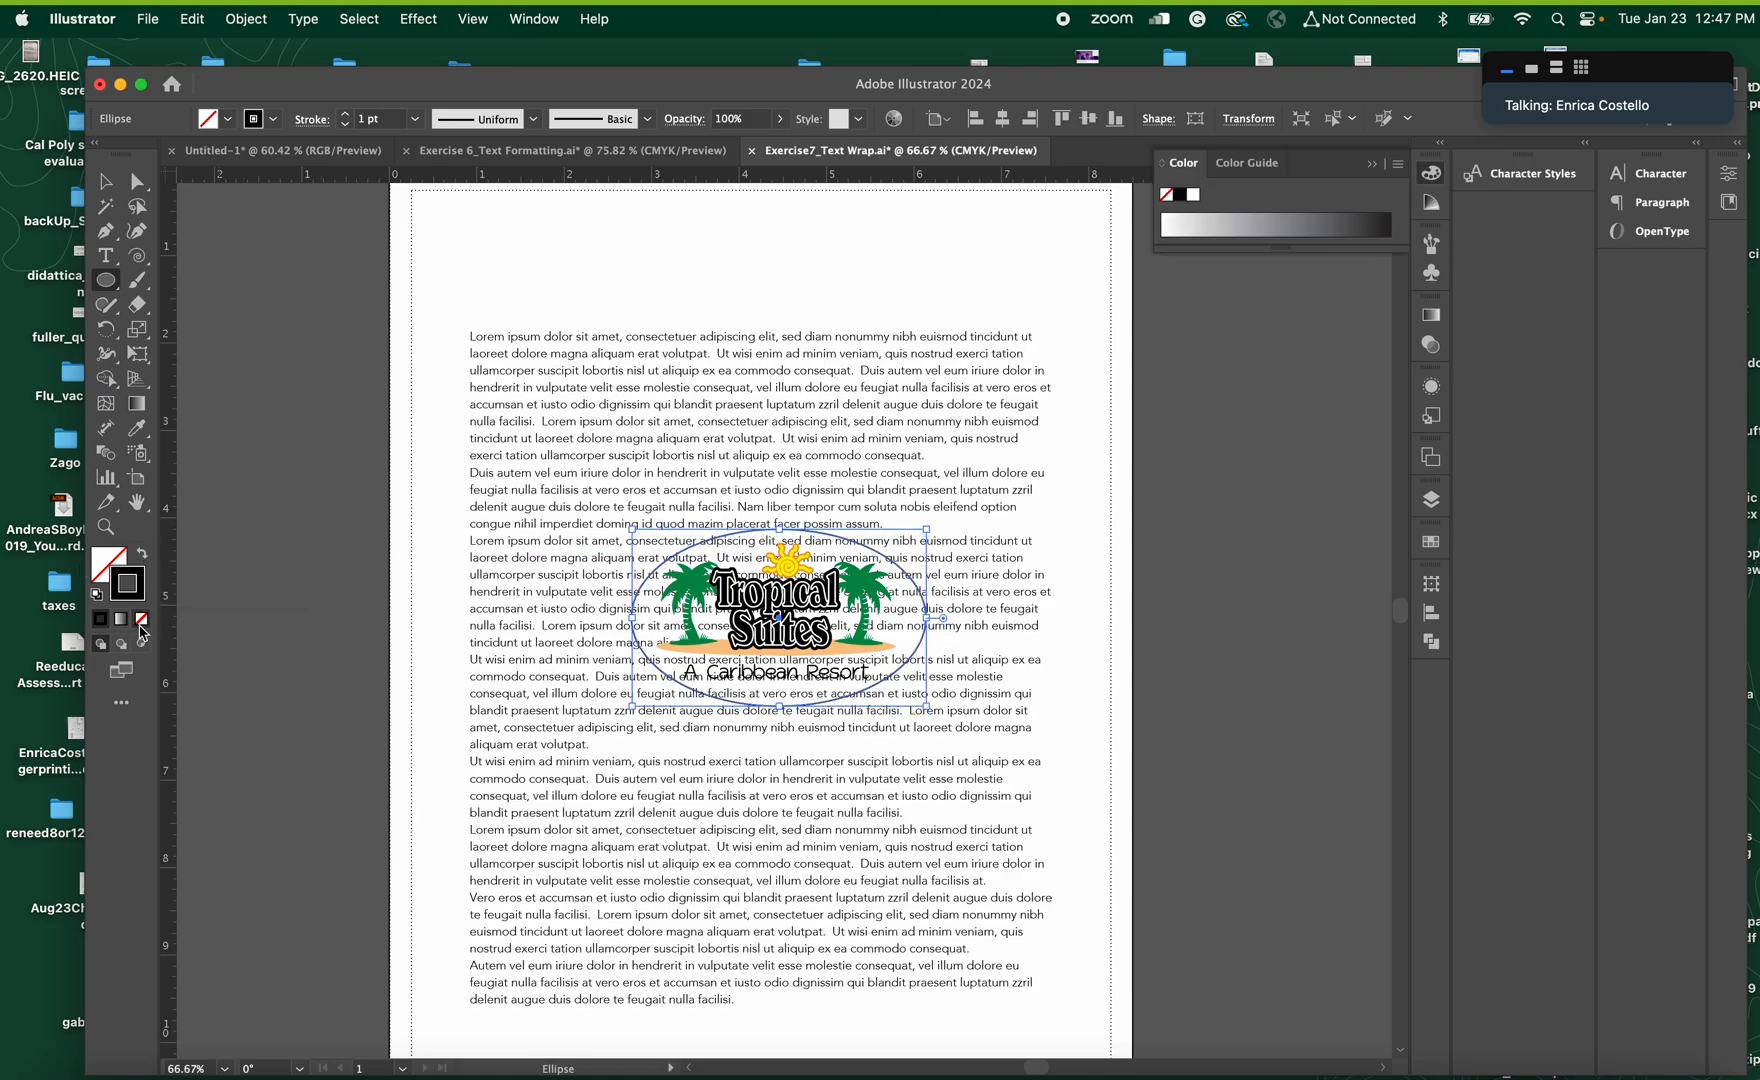
{"action": "left_click", "coordinate": [142, 620]}
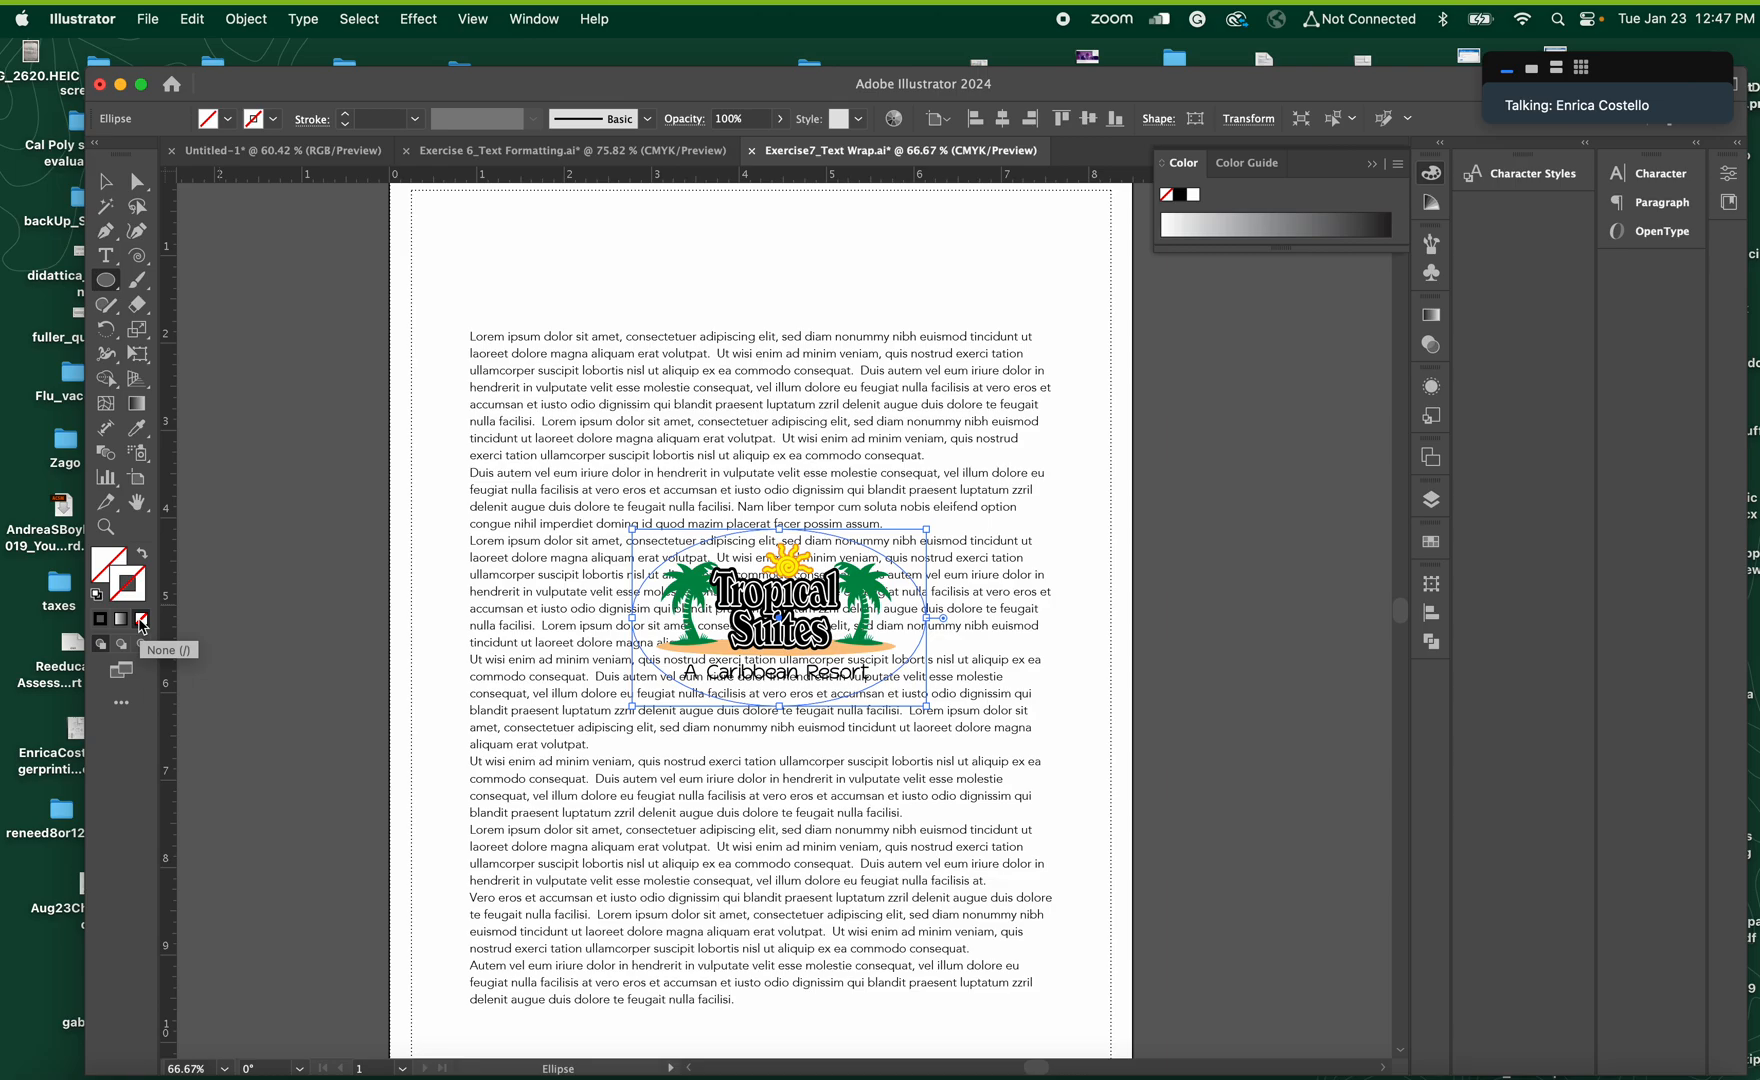
Add the text frame to the ellipse selection, make a text wrap from both objects, and deselect everything
{"action": "left_click", "coordinate": [106, 182]}
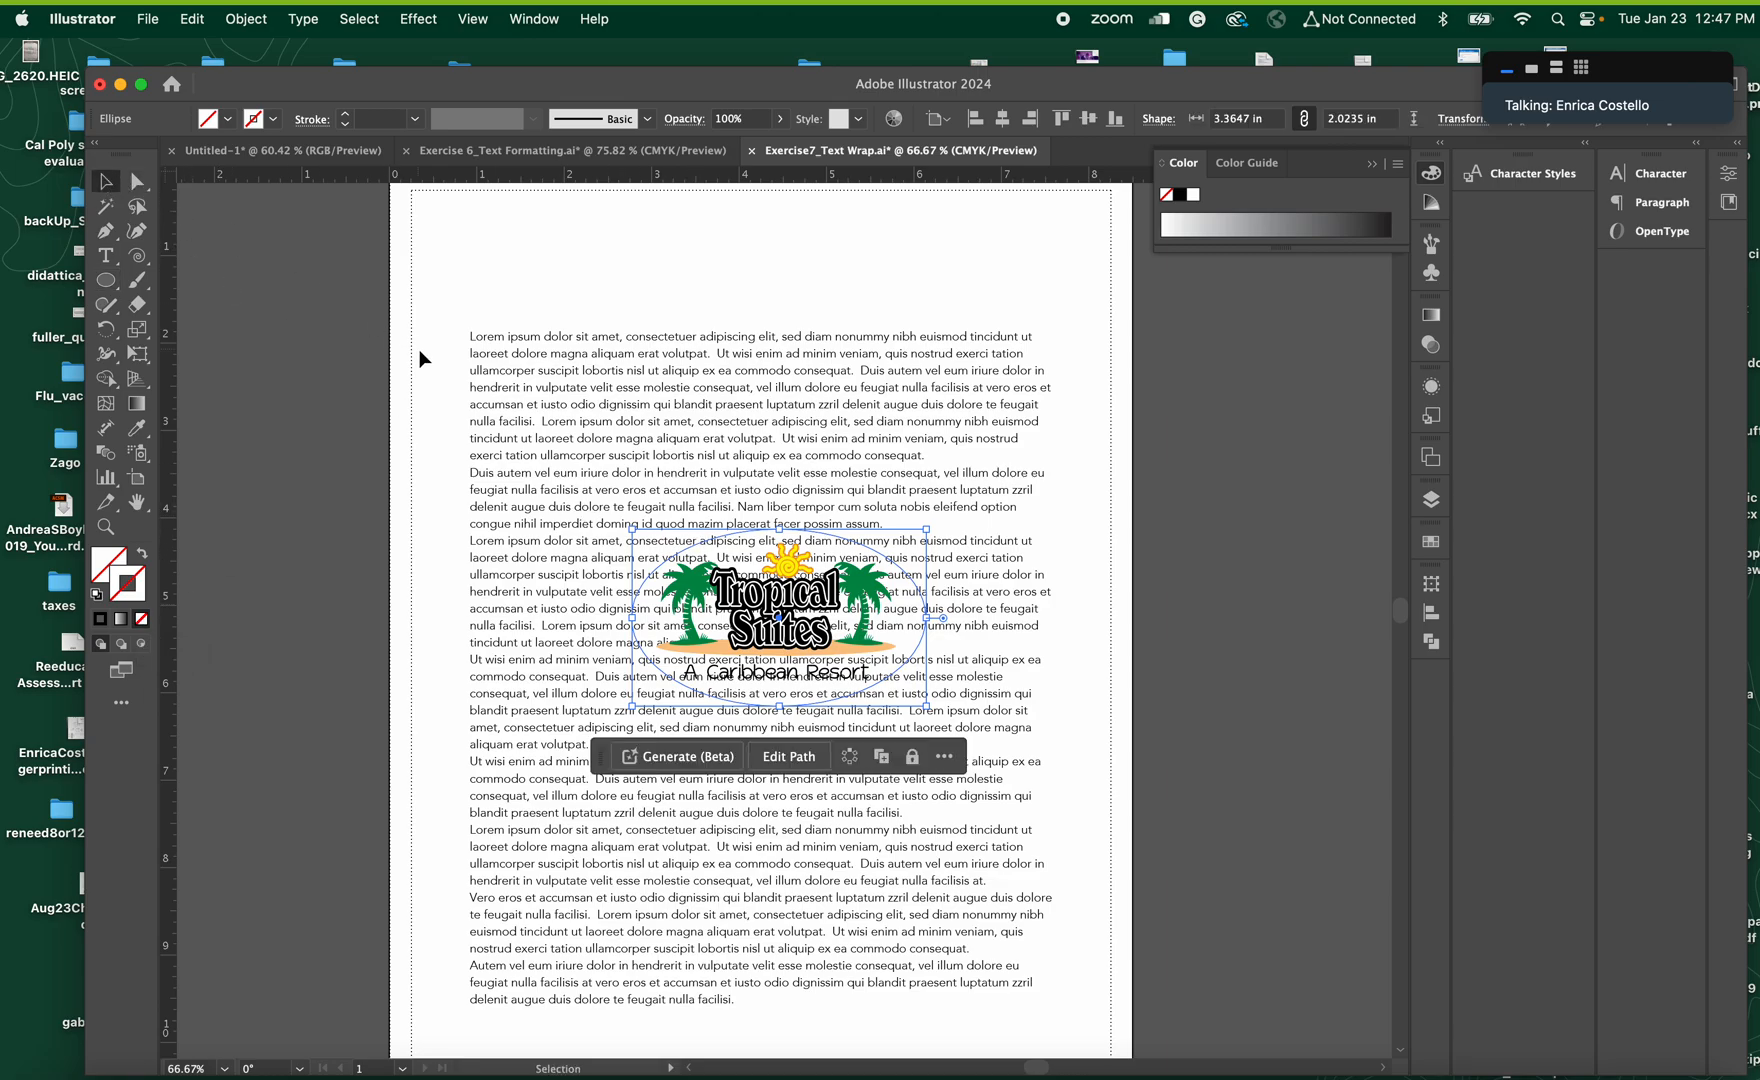
{"action": "left_click", "coordinate": [497, 390], "text": "shift"}
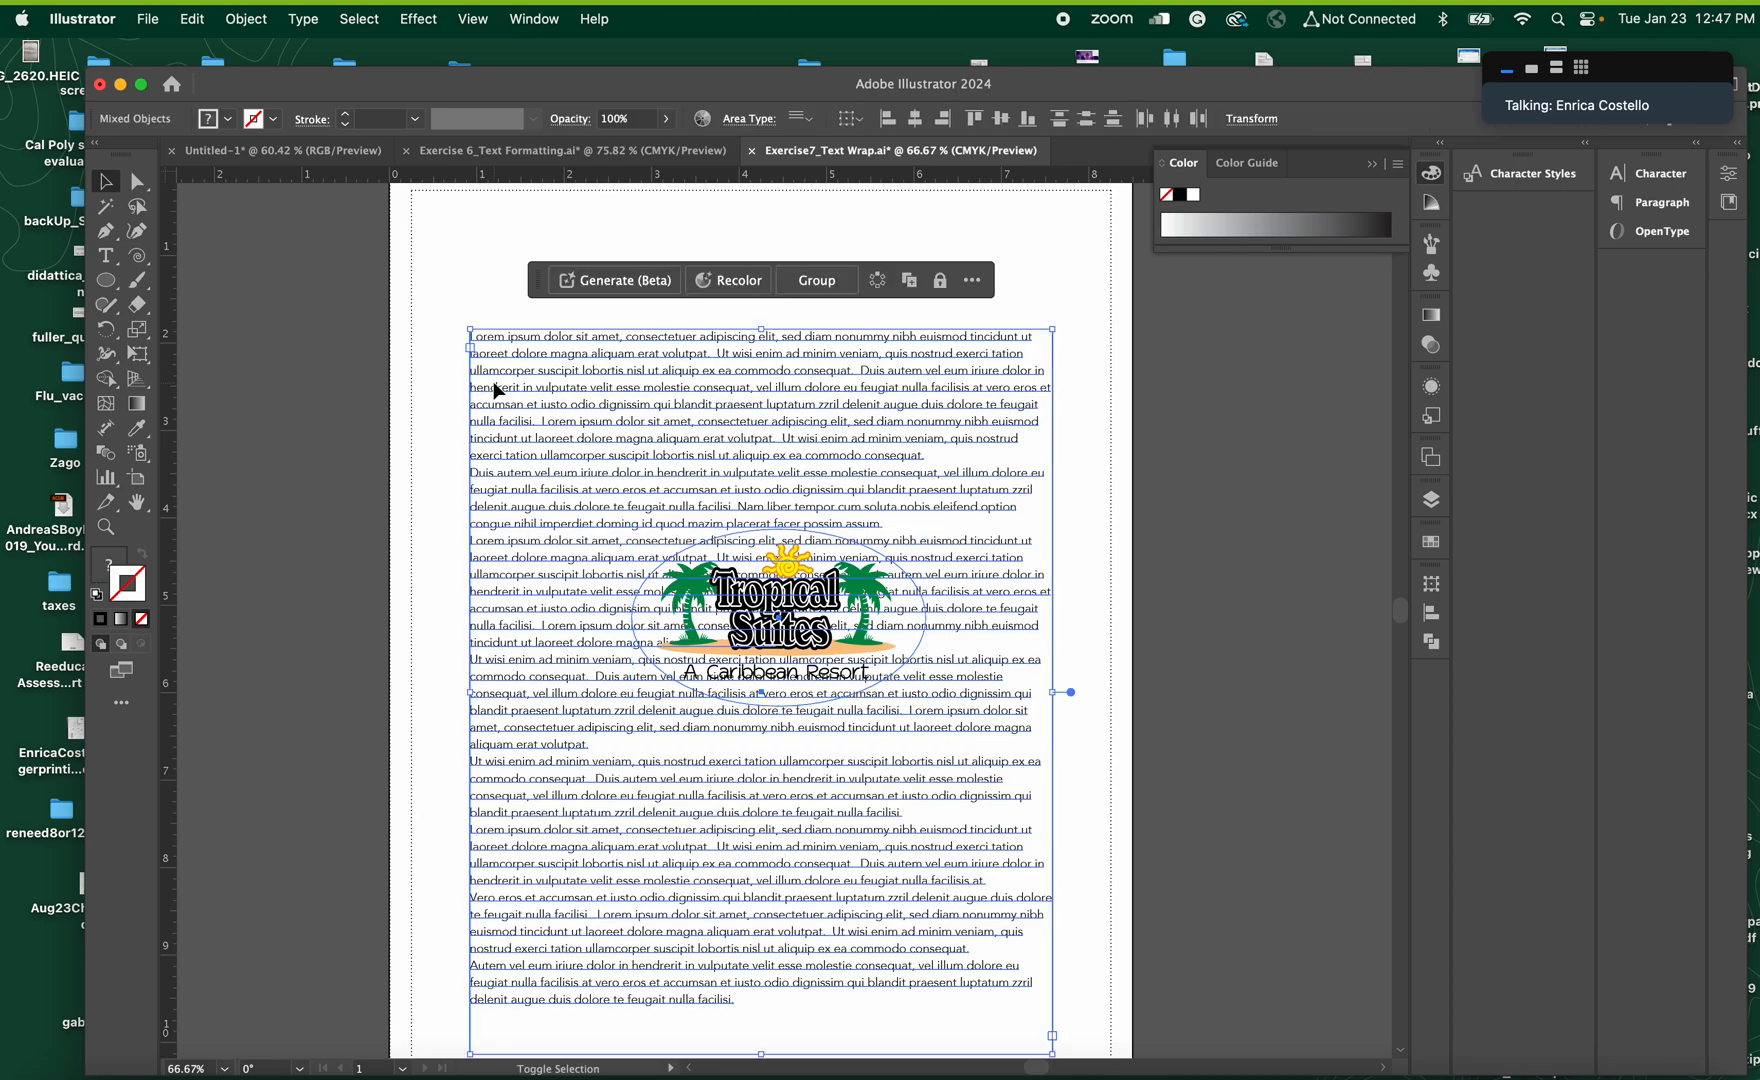
{"action": "left_click", "coordinate": [304, 19]}
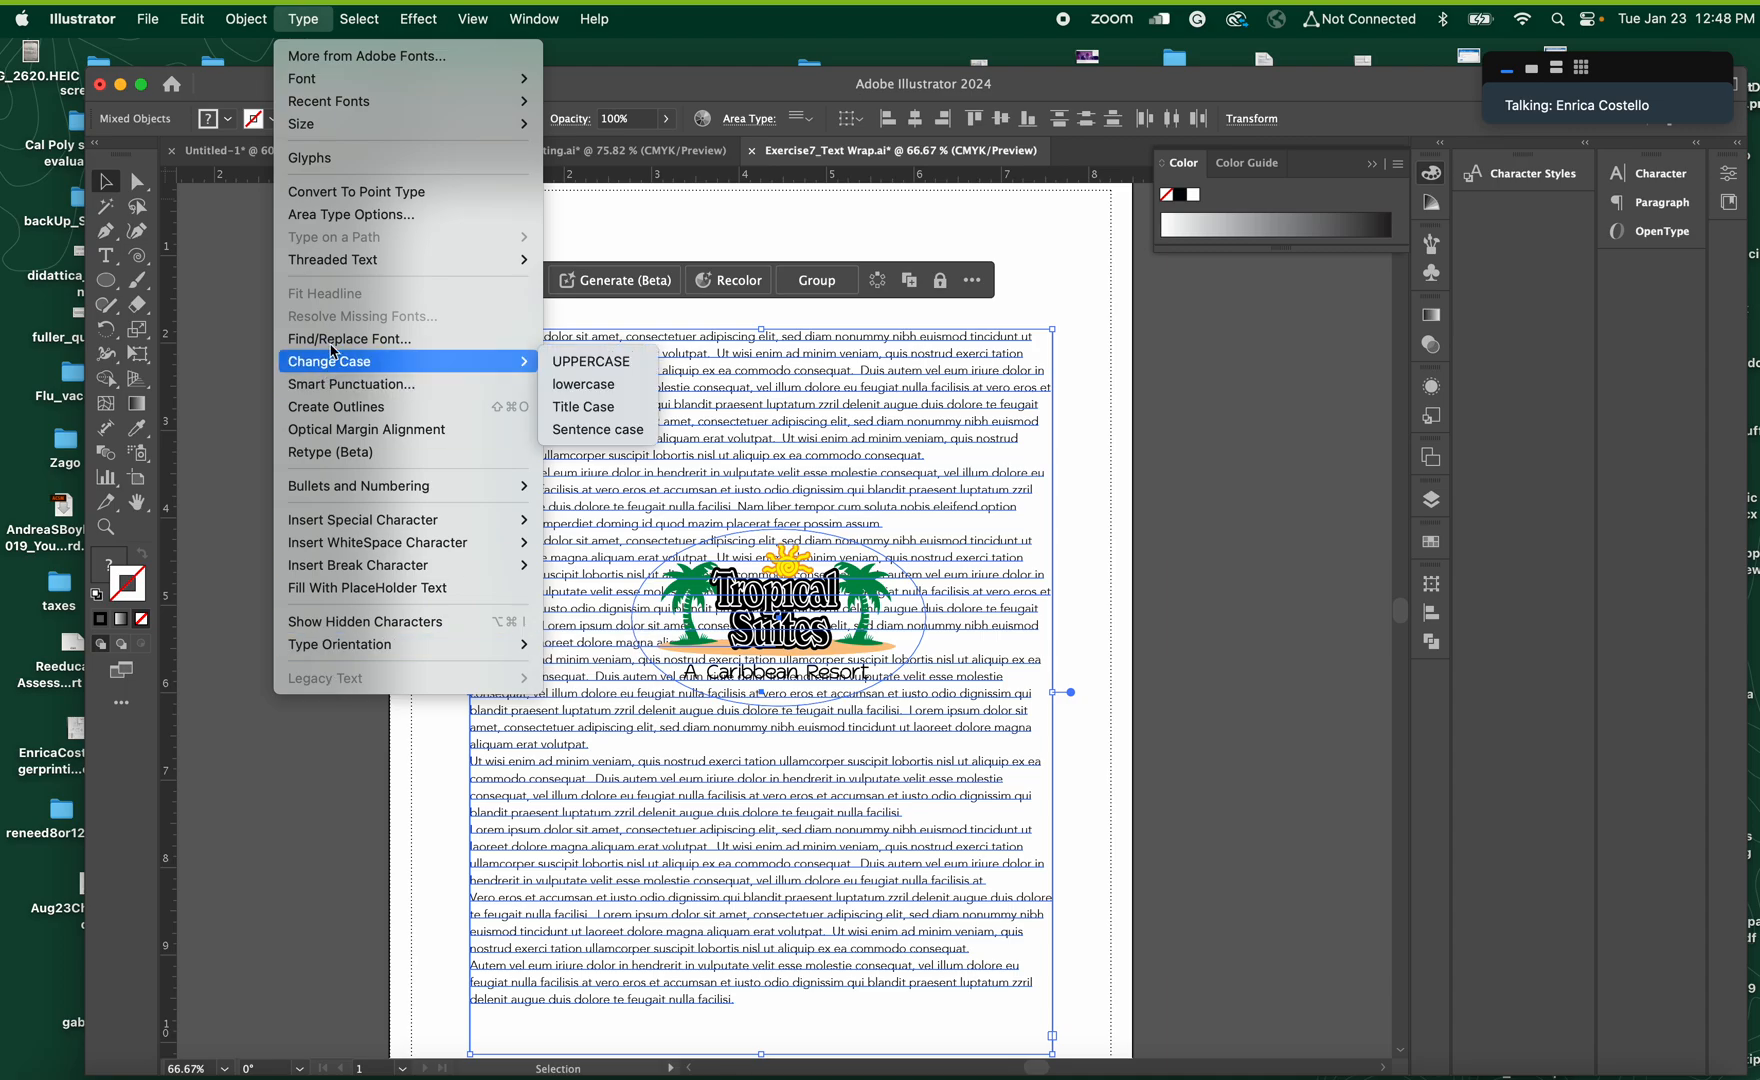
{"action": "left_click", "coordinate": [249, 23]}
{"action": "left_click", "coordinate": [249, 23]}
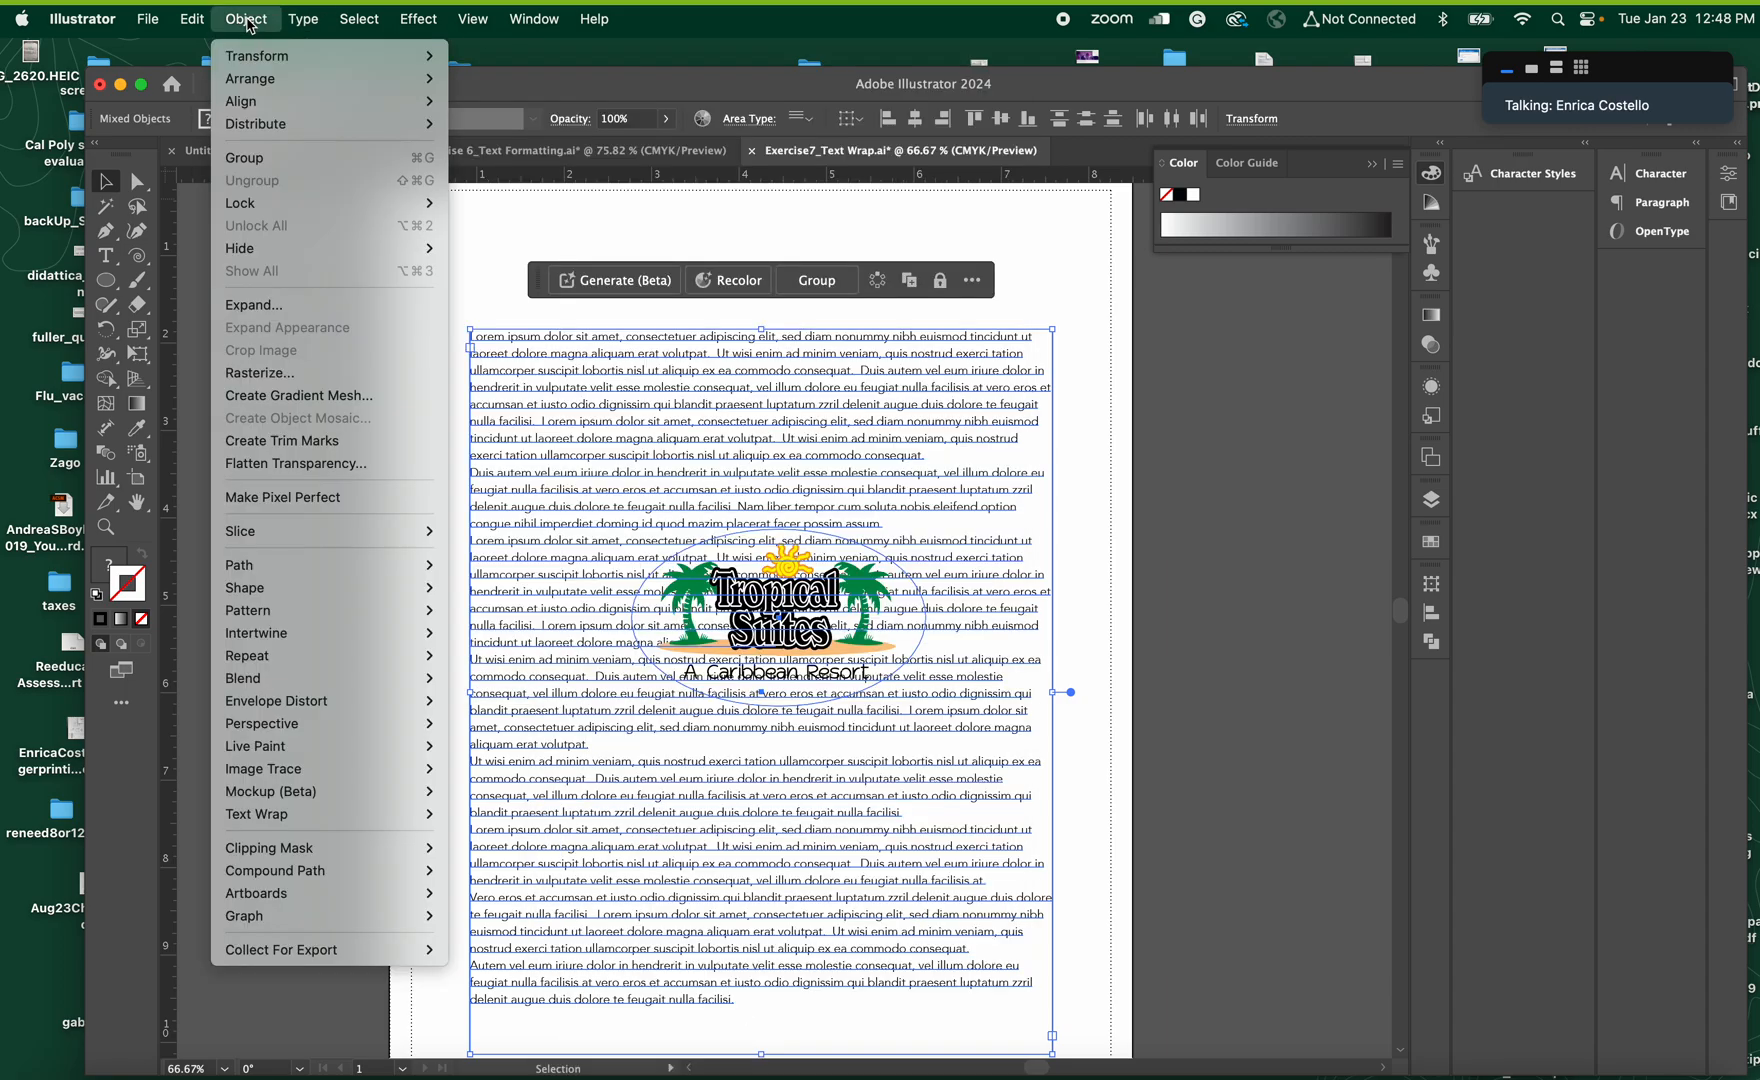
{"action": "mouse_move", "coordinate": [266, 244]}
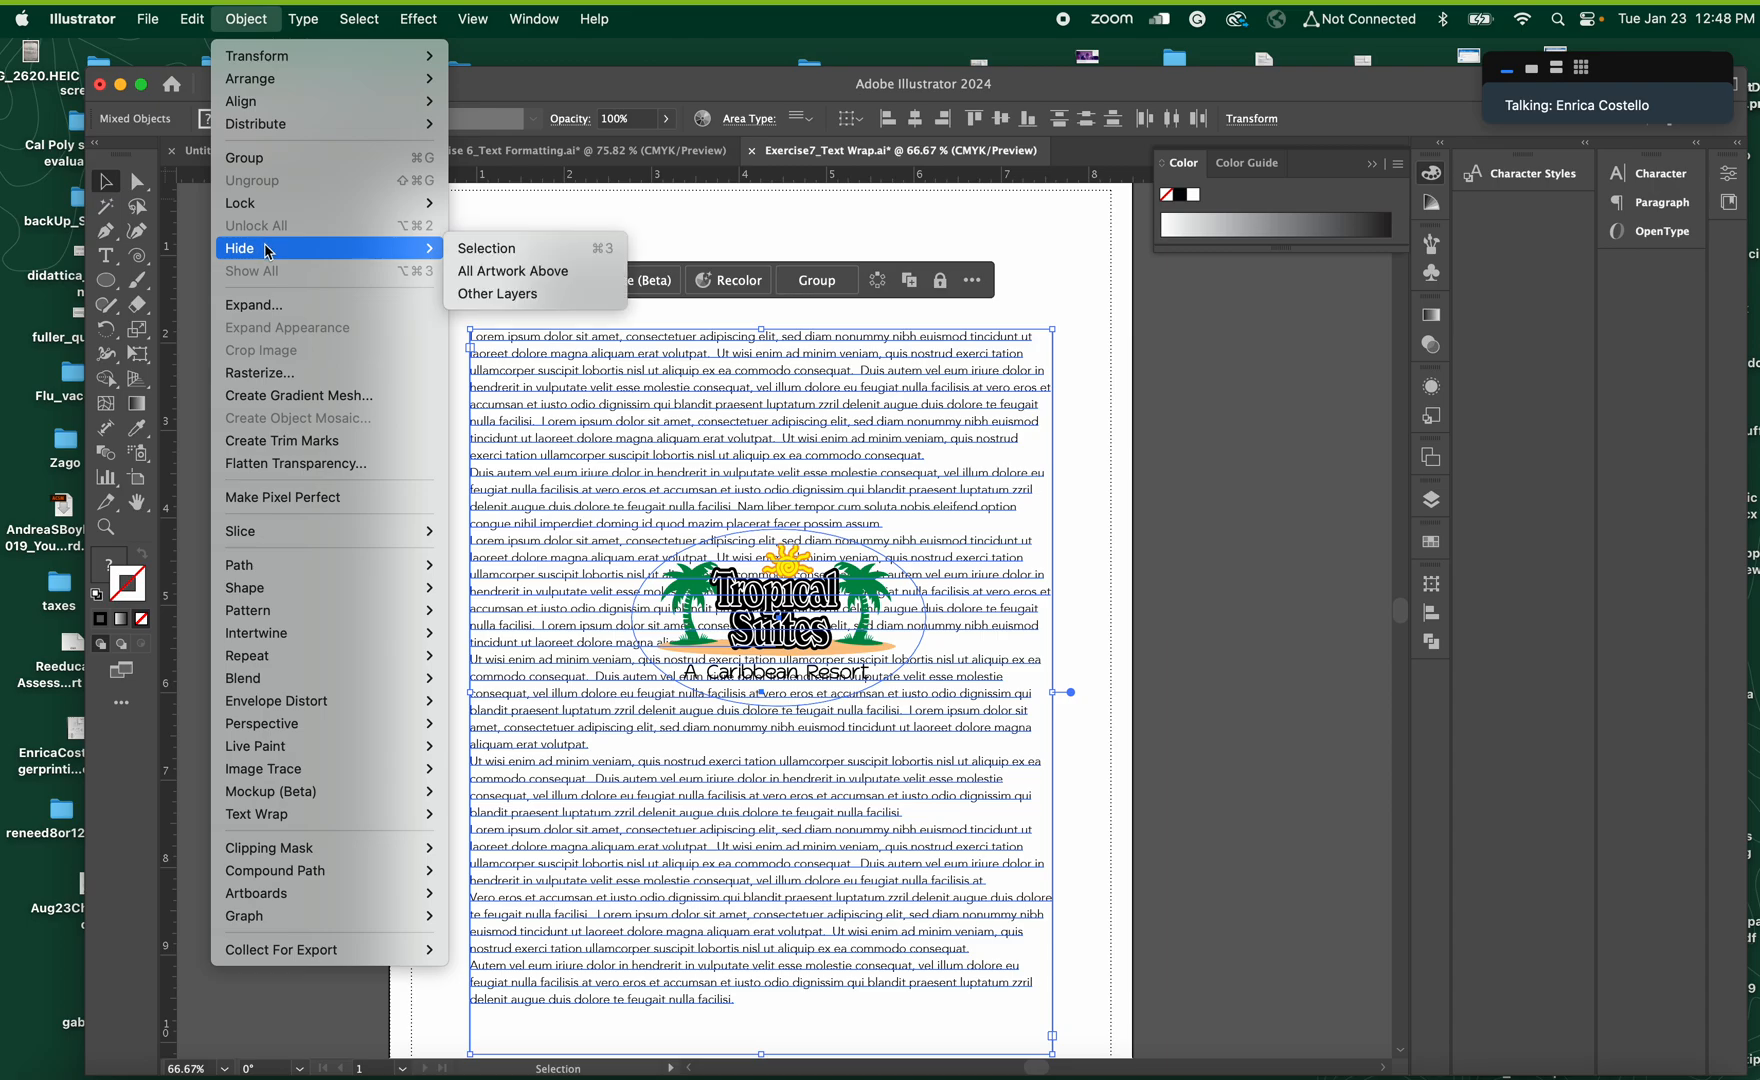
{"action": "mouse_move", "coordinate": [347, 820]}
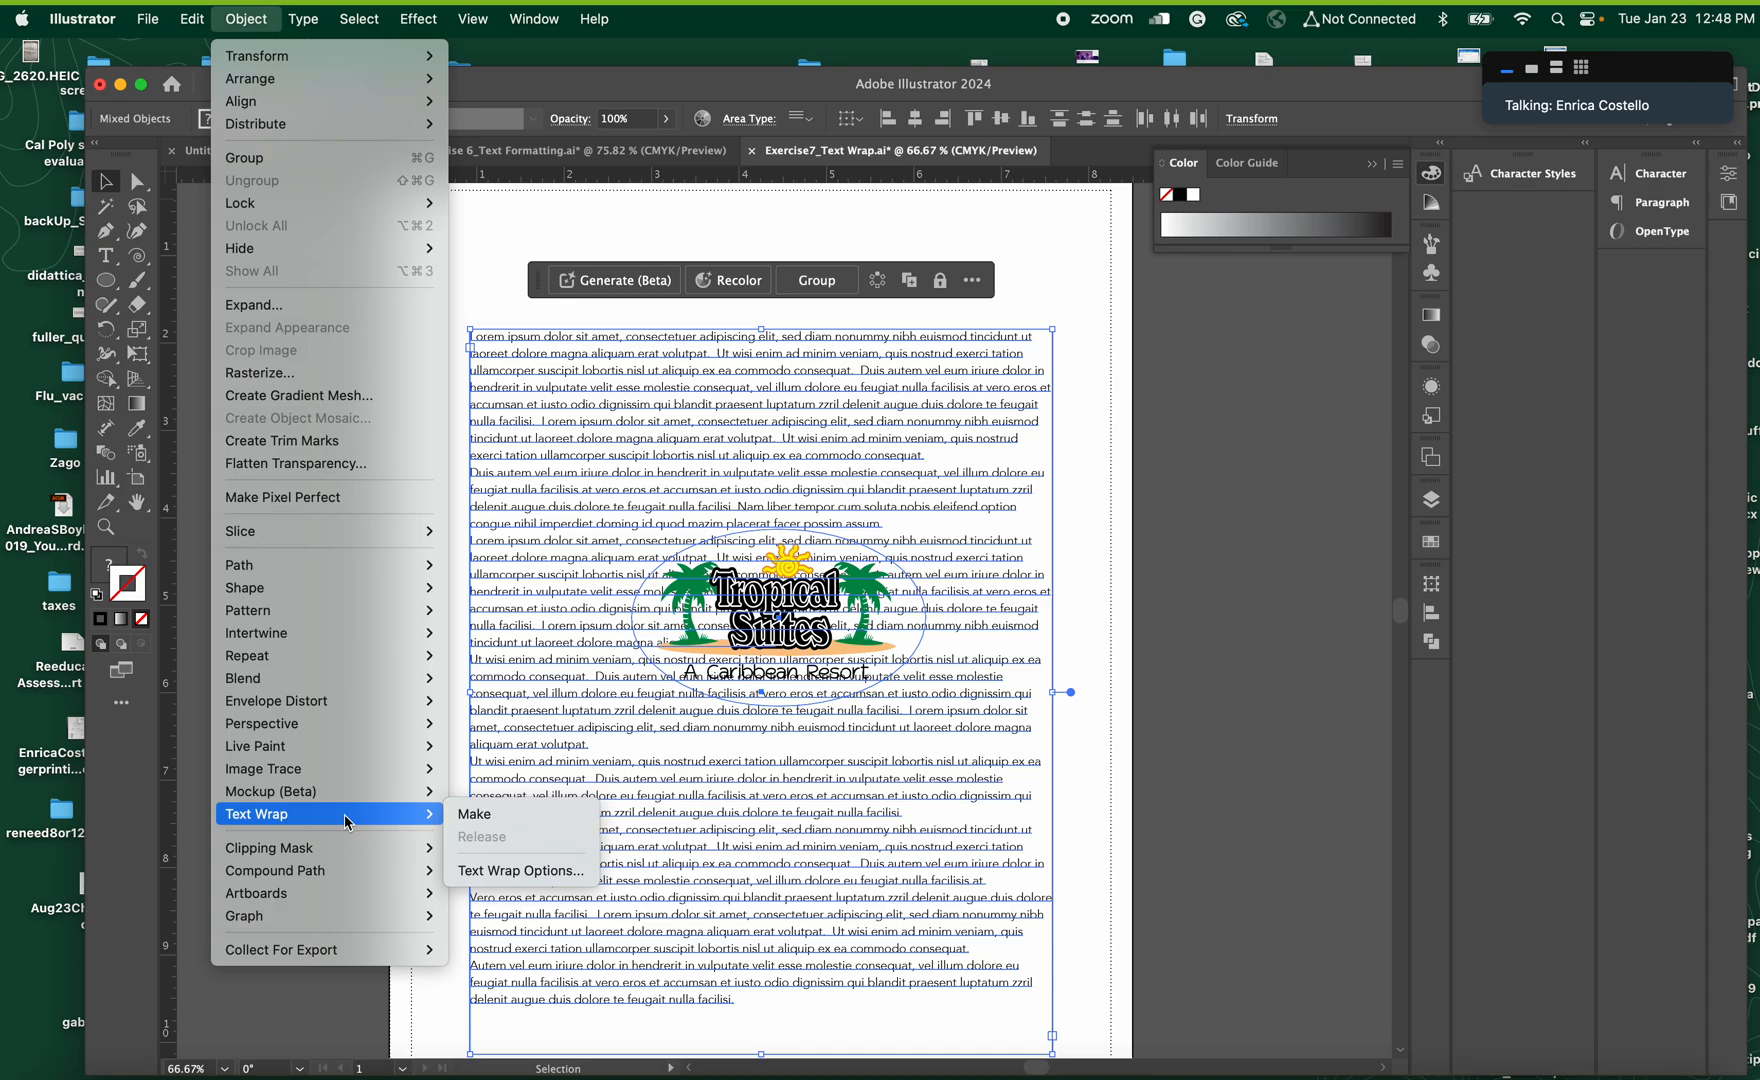
{"action": "left_click", "coordinate": [473, 823]}
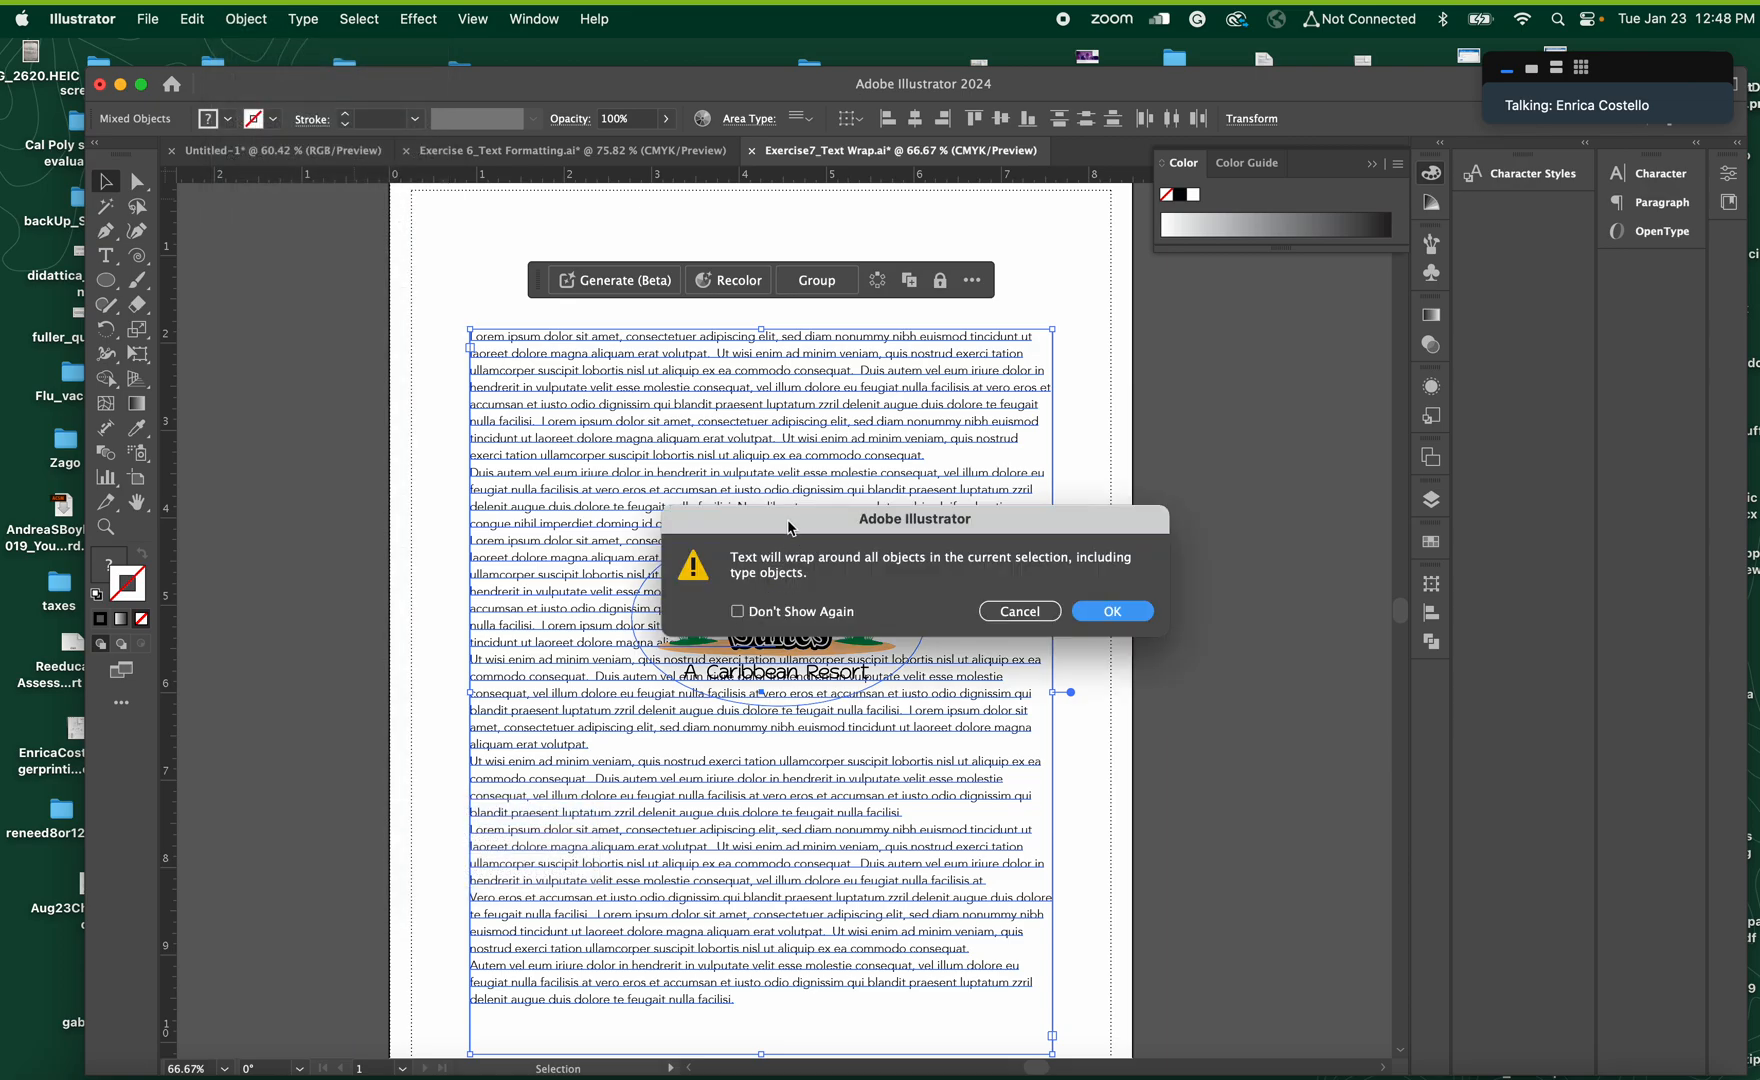
{"action": "left_click_drag", "start_coordinate": [788, 528], "coordinate": [456, 340]}
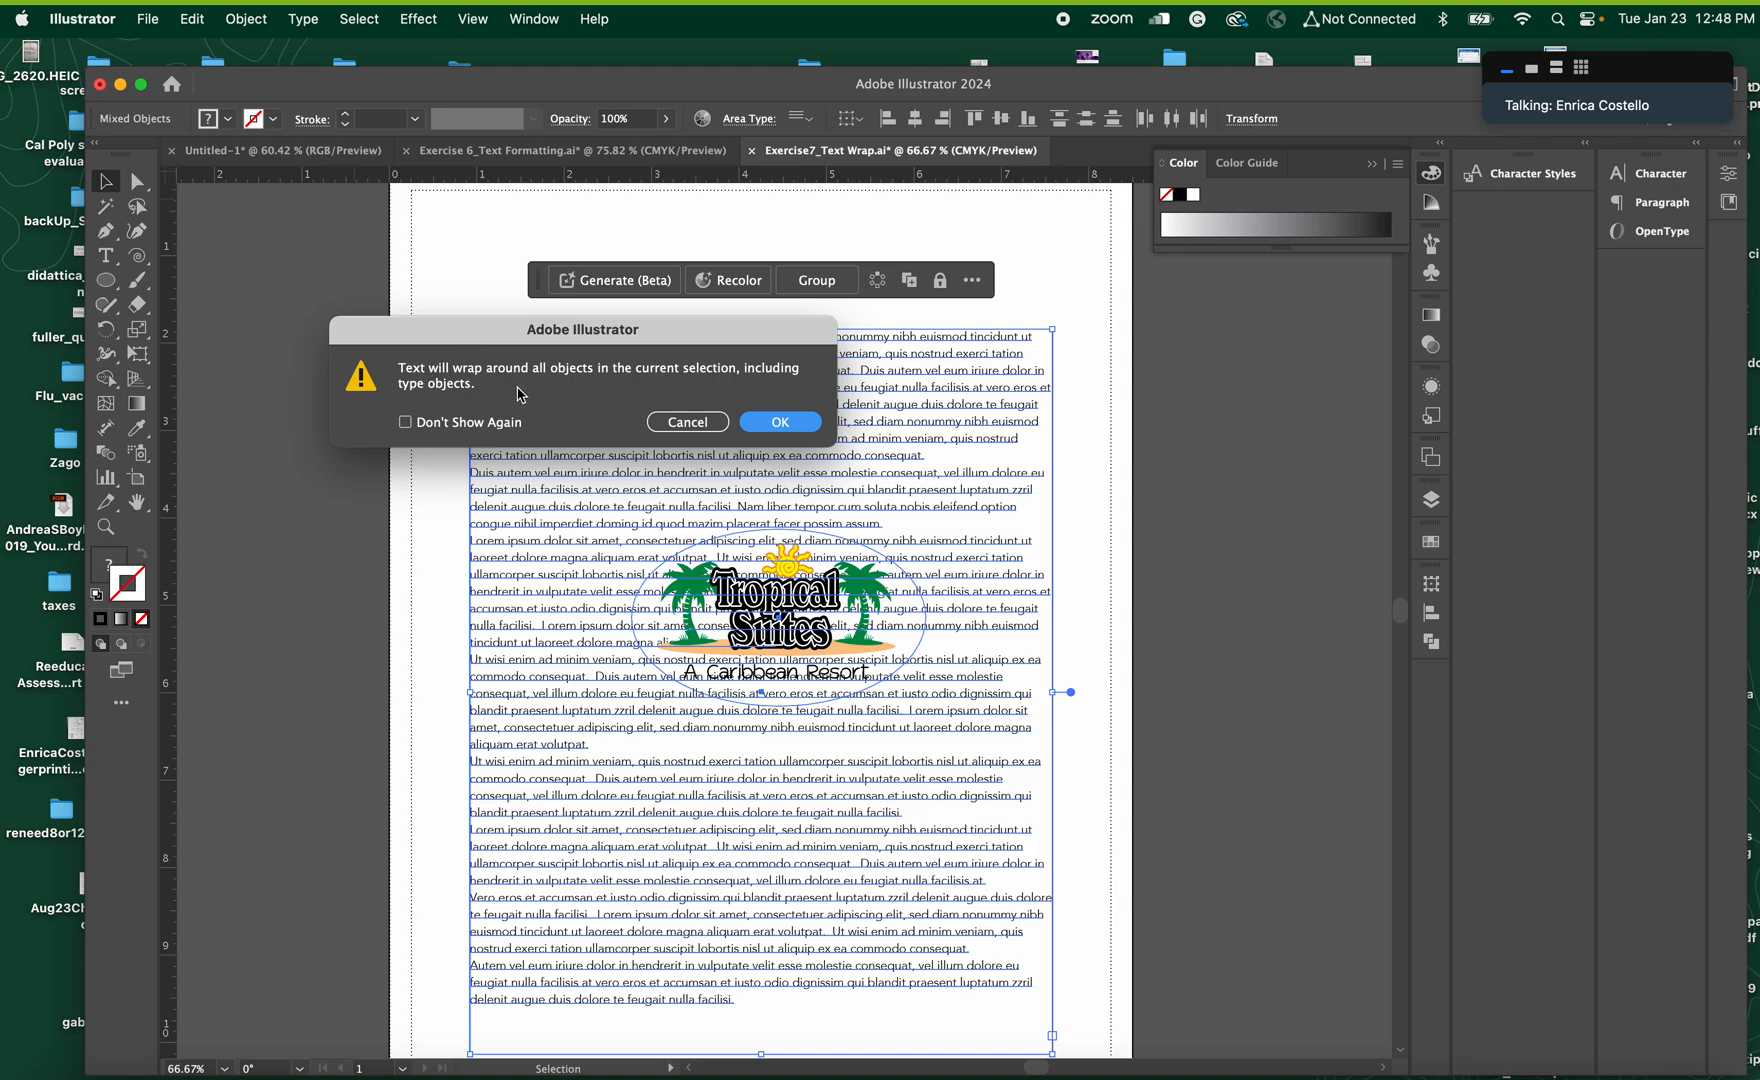
{"action": "left_click", "coordinate": [814, 421]}
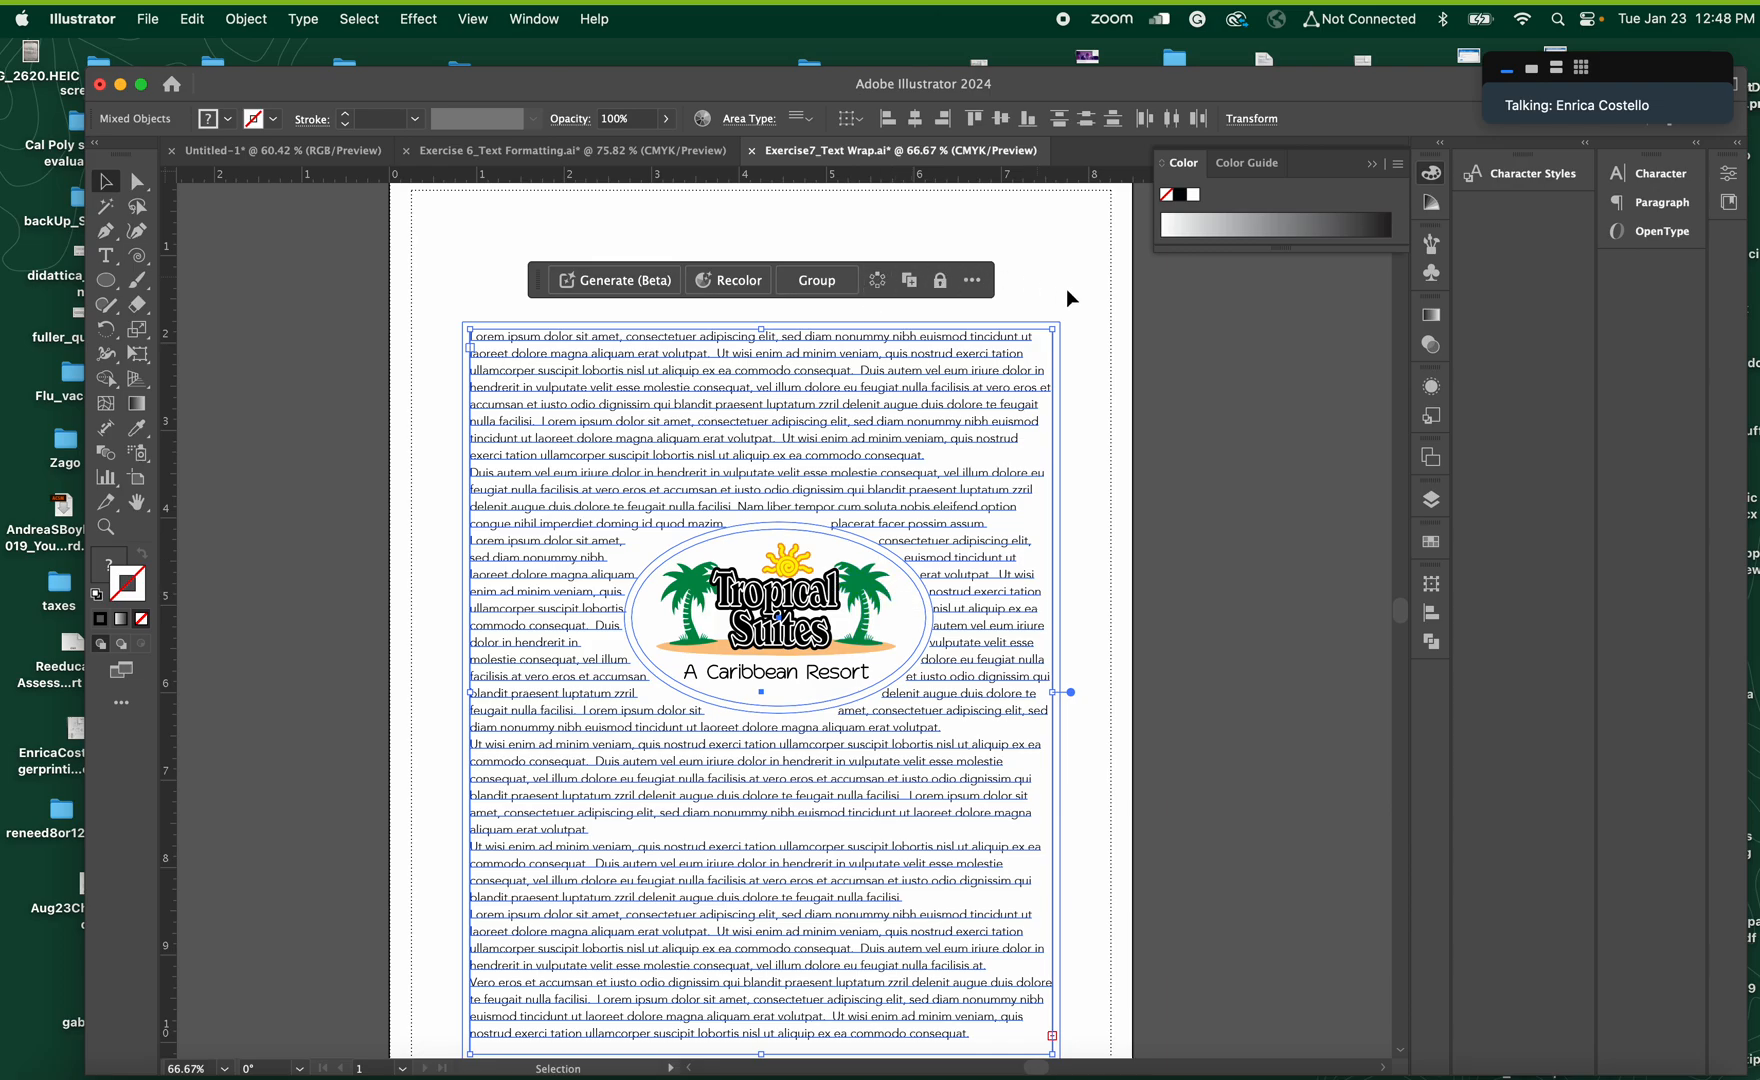
{"action": "left_click", "coordinate": [1057, 264]}
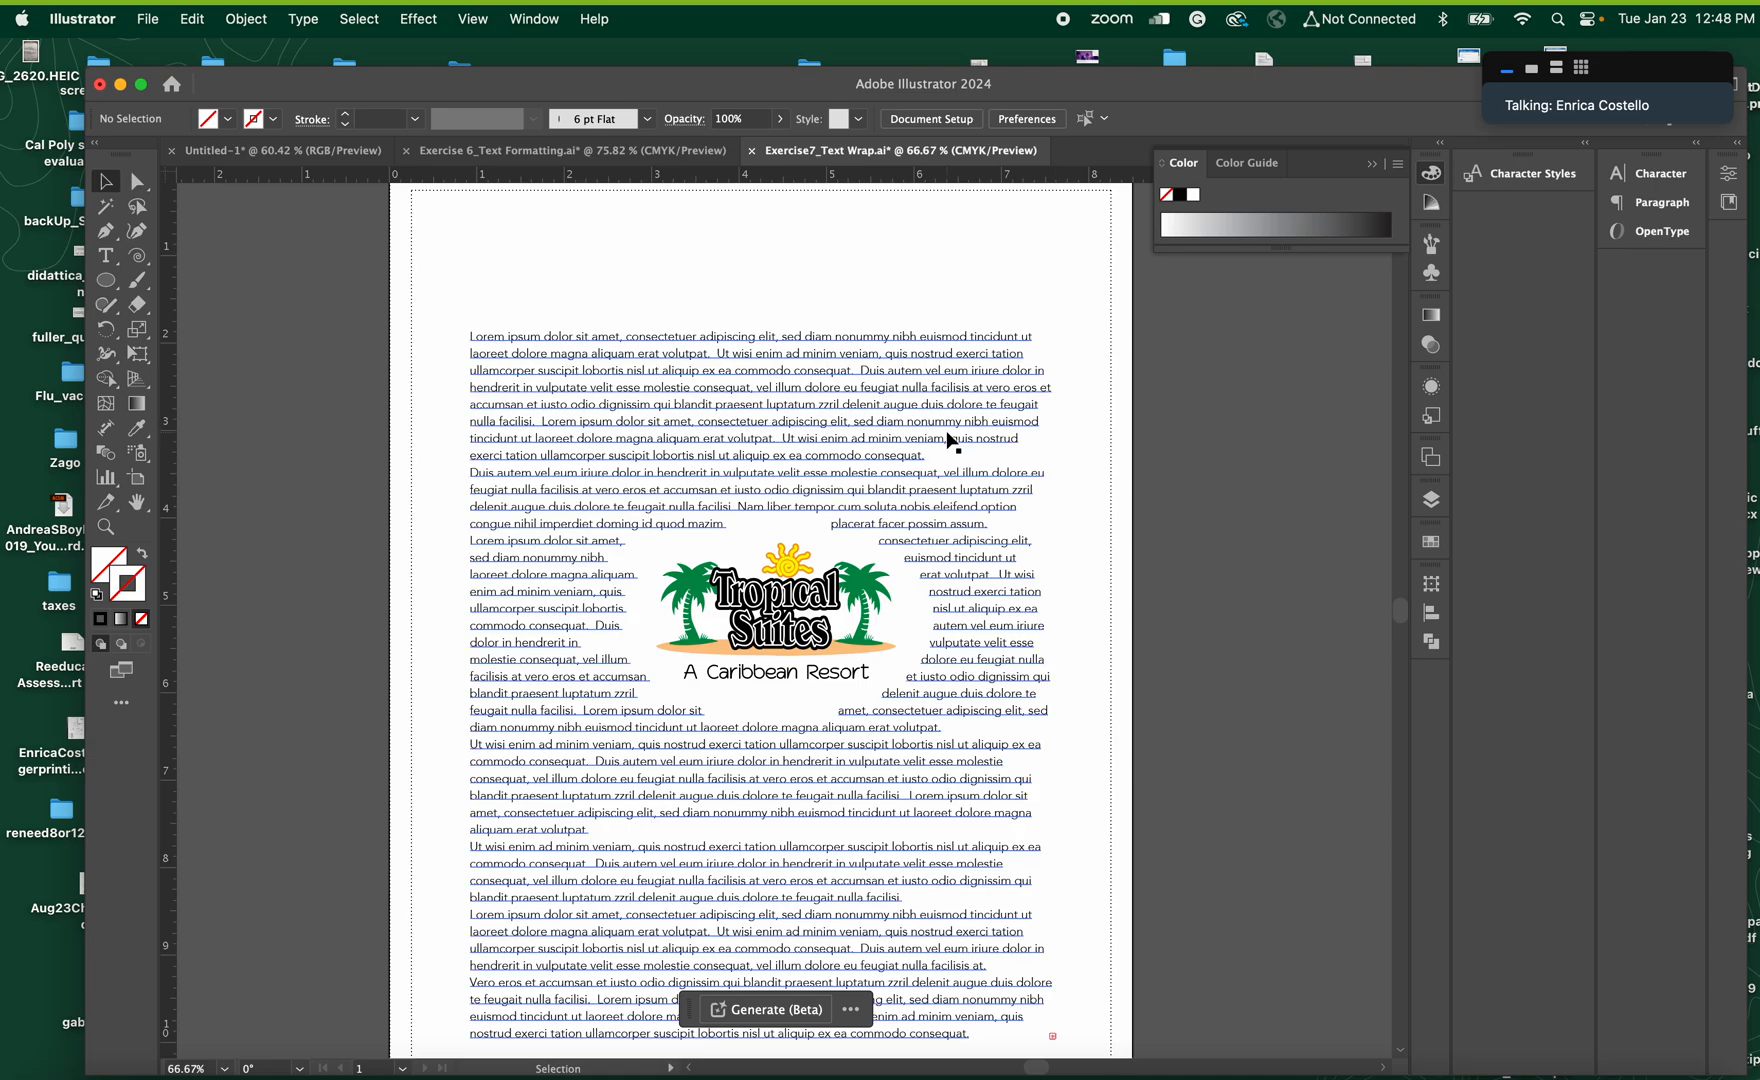
Move the wrapped text block slightly up the page while the Tropical Suites logo stays in place
{"action": "mouse_move", "coordinate": [947, 406]}
{"action": "left_mouse_down"}
{"action": "mouse_move", "coordinate": [934, 500]}
{"action": "mouse_move", "coordinate": [918, 254]}
{"action": "mouse_move", "coordinate": [924, 415]}
{"action": "mouse_move", "coordinate": [929, 395]}
{"action": "mouse_move", "coordinate": [938, 412]}
{"action": "left_mouse_up"}
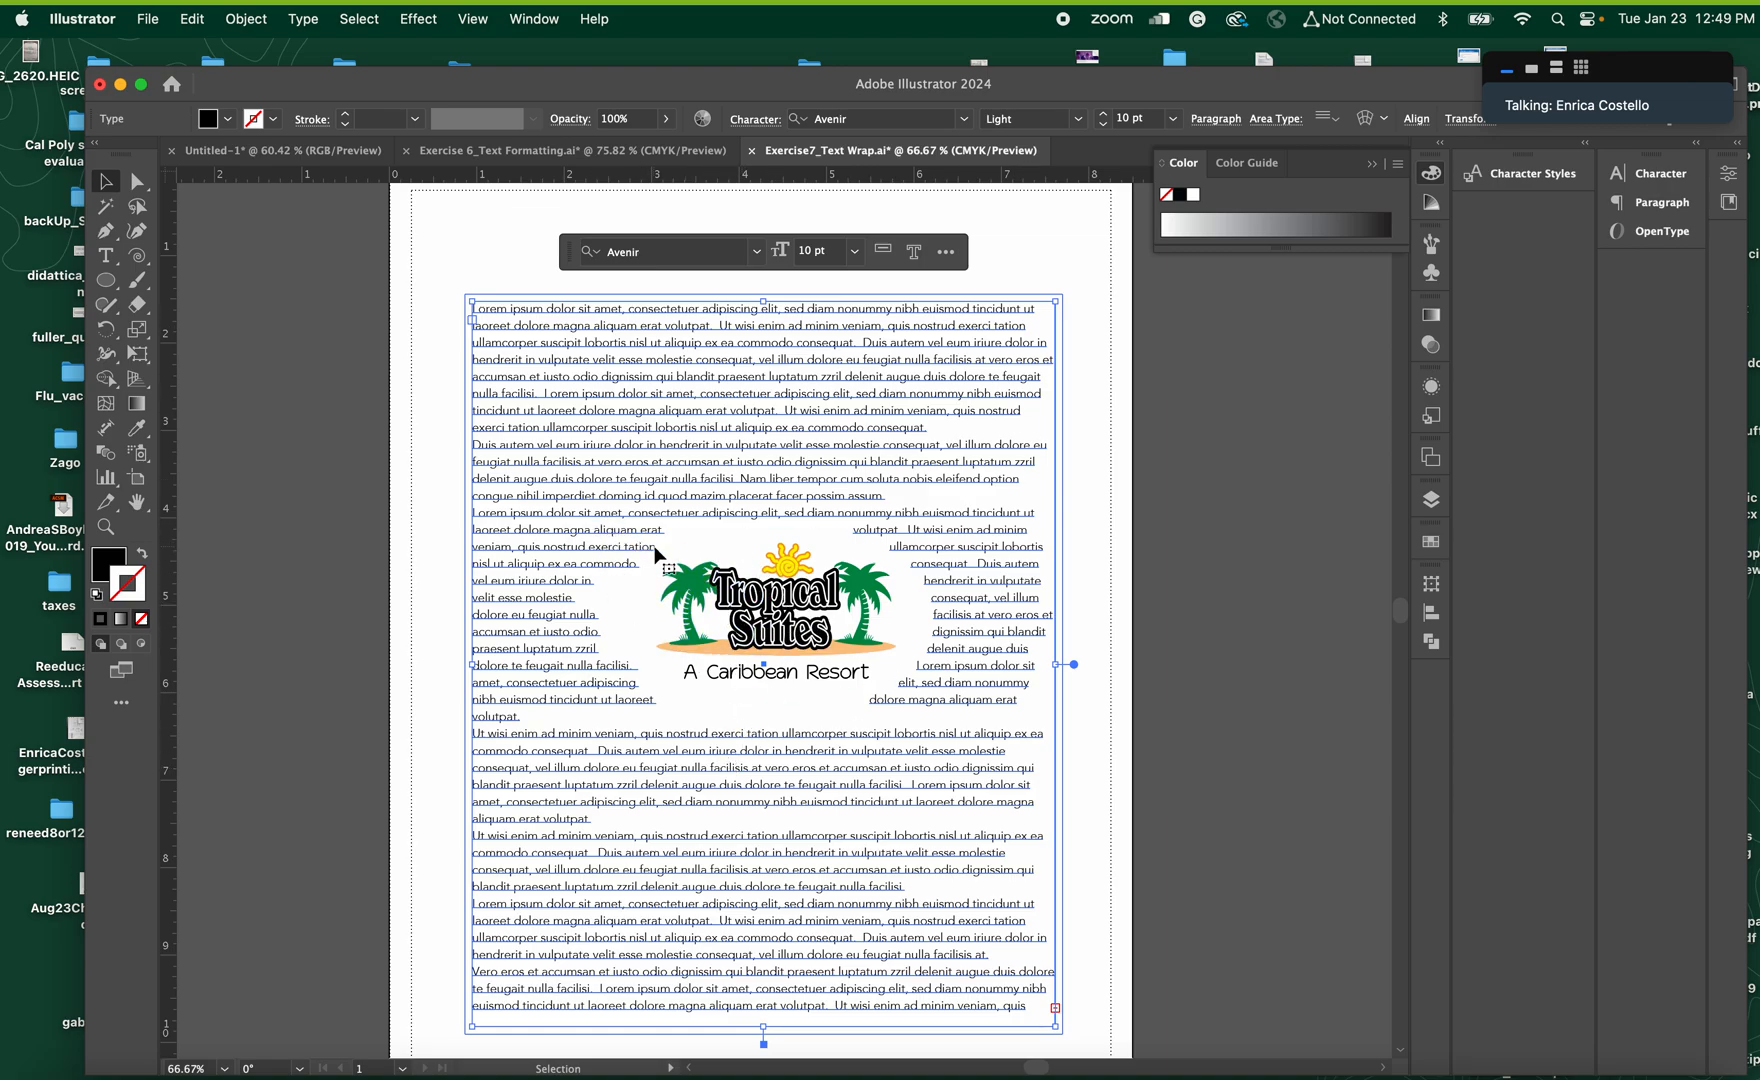
{"action": "left_click", "coordinate": [462, 412]}
{"action": "left_click", "coordinate": [752, 566]}
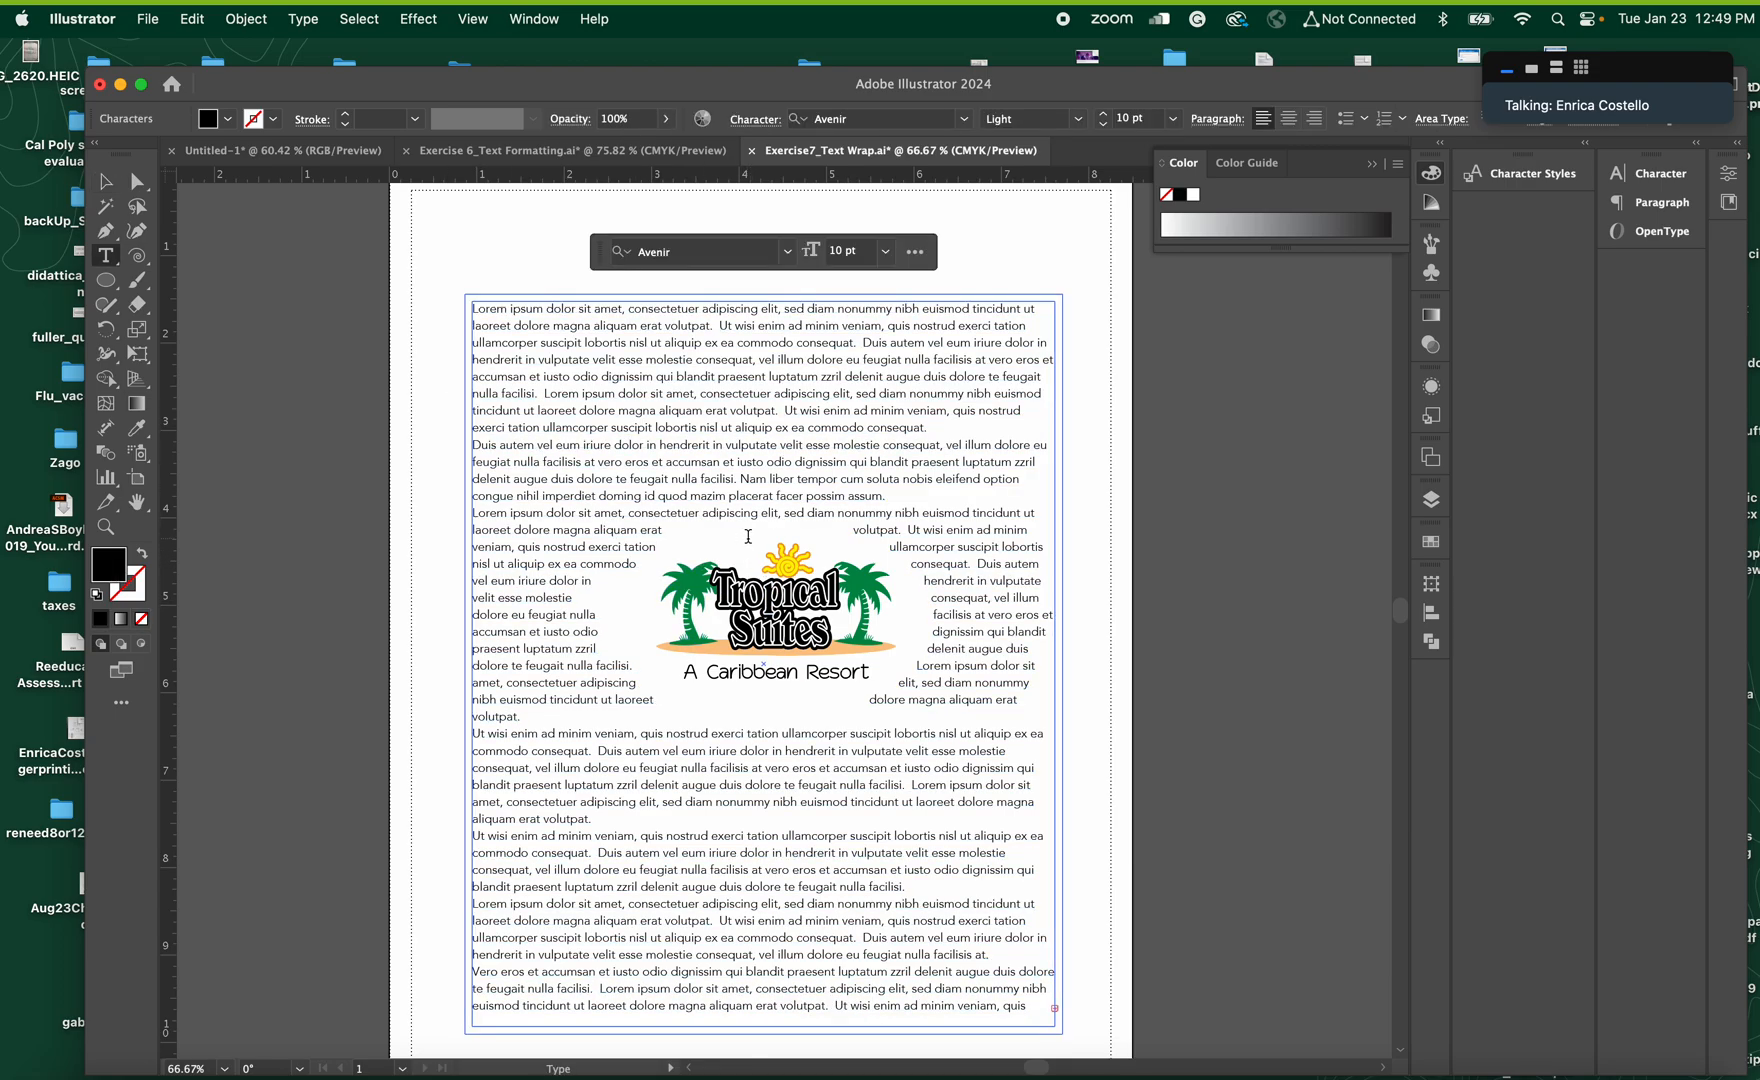
Reshape the invisible ellipse around the Tropical Suites logo by directly moving its top and side anchor points
{"action": "key", "text": "Escape"}
{"action": "left_click", "coordinate": [137, 182]}
{"action": "left_click", "coordinate": [431, 461]}
{"action": "left_click", "coordinate": [740, 625]}
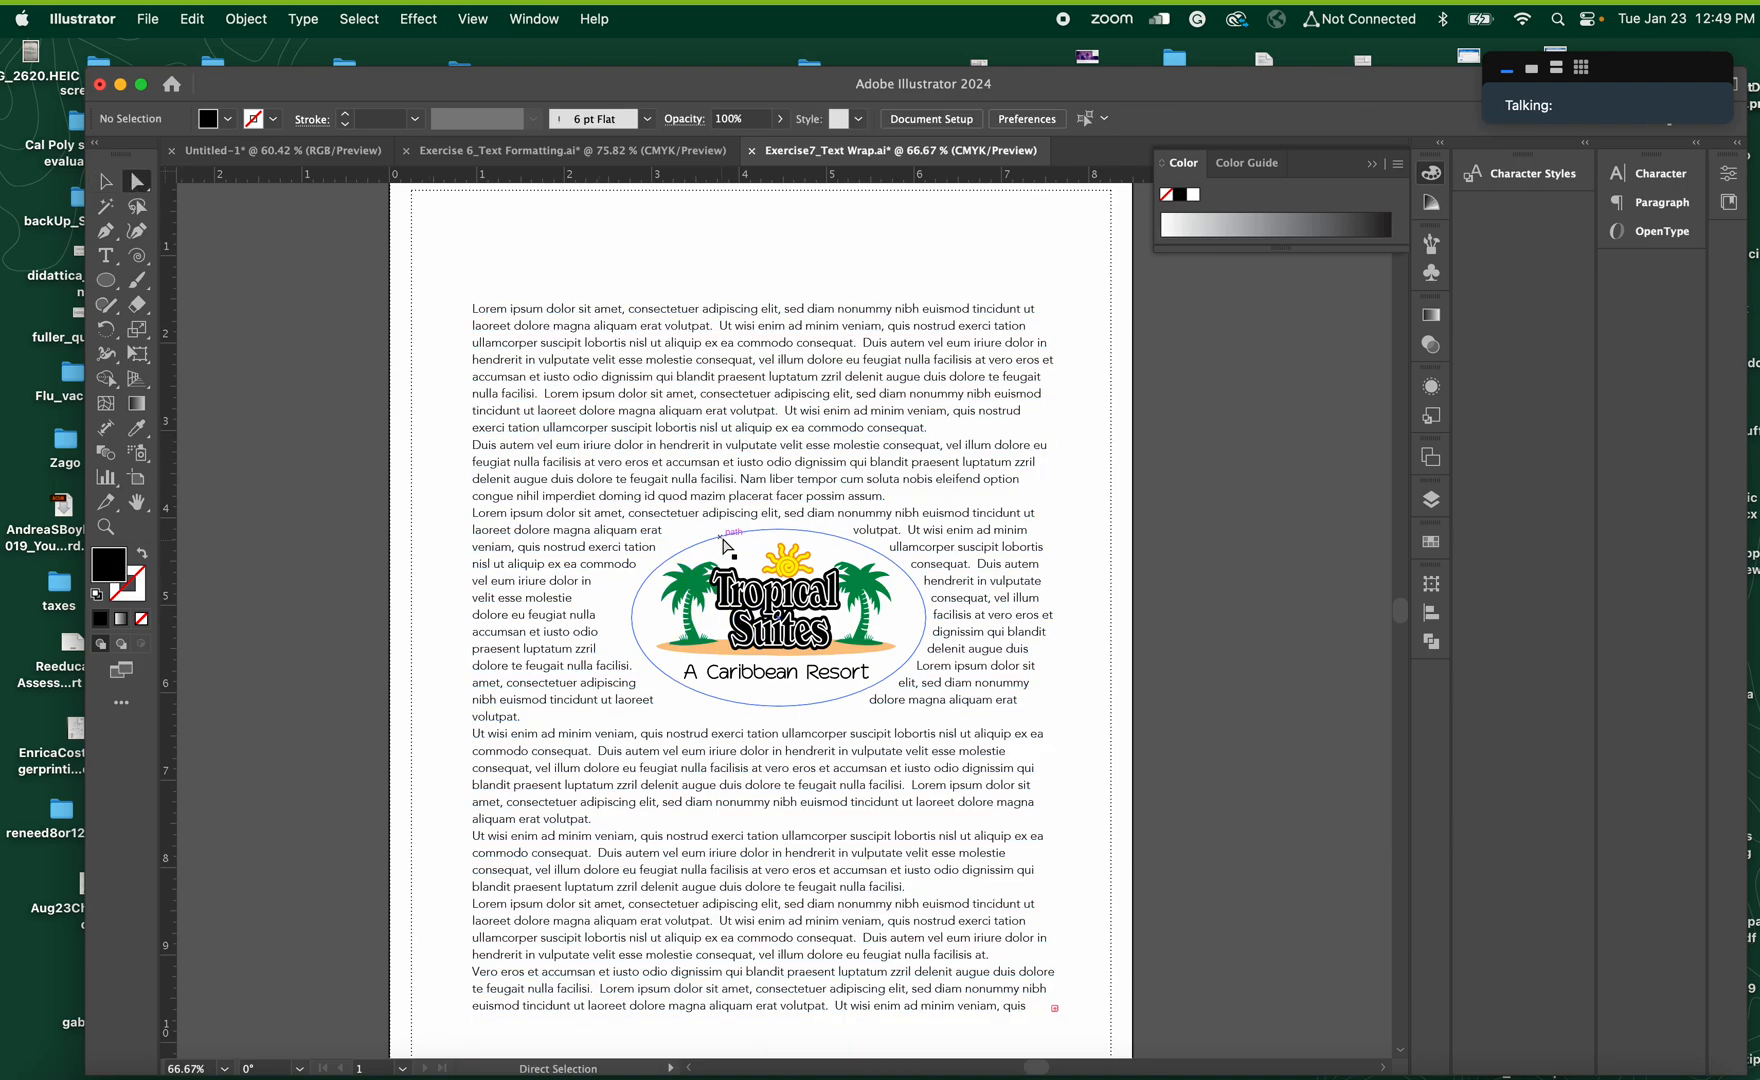
{"action": "left_click", "coordinate": [722, 533]}
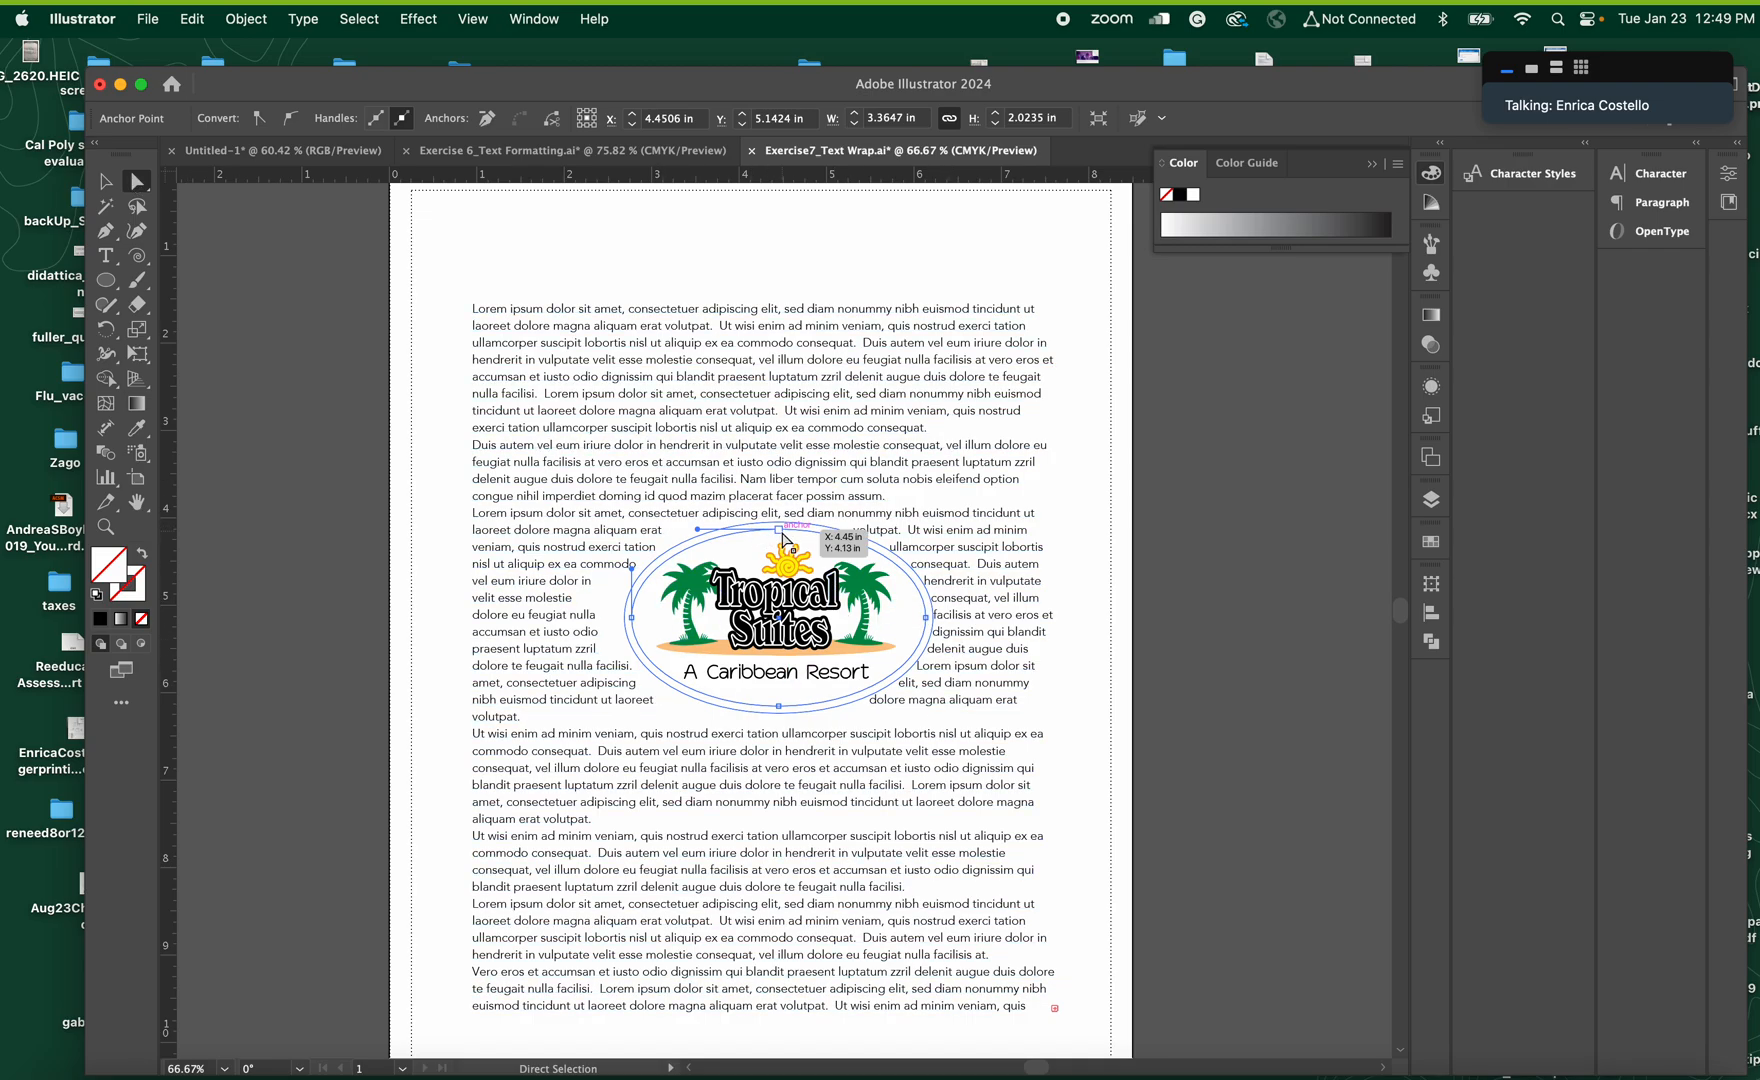
{"action": "left_click_drag", "start_coordinate": [778, 531], "coordinate": [790, 481]}
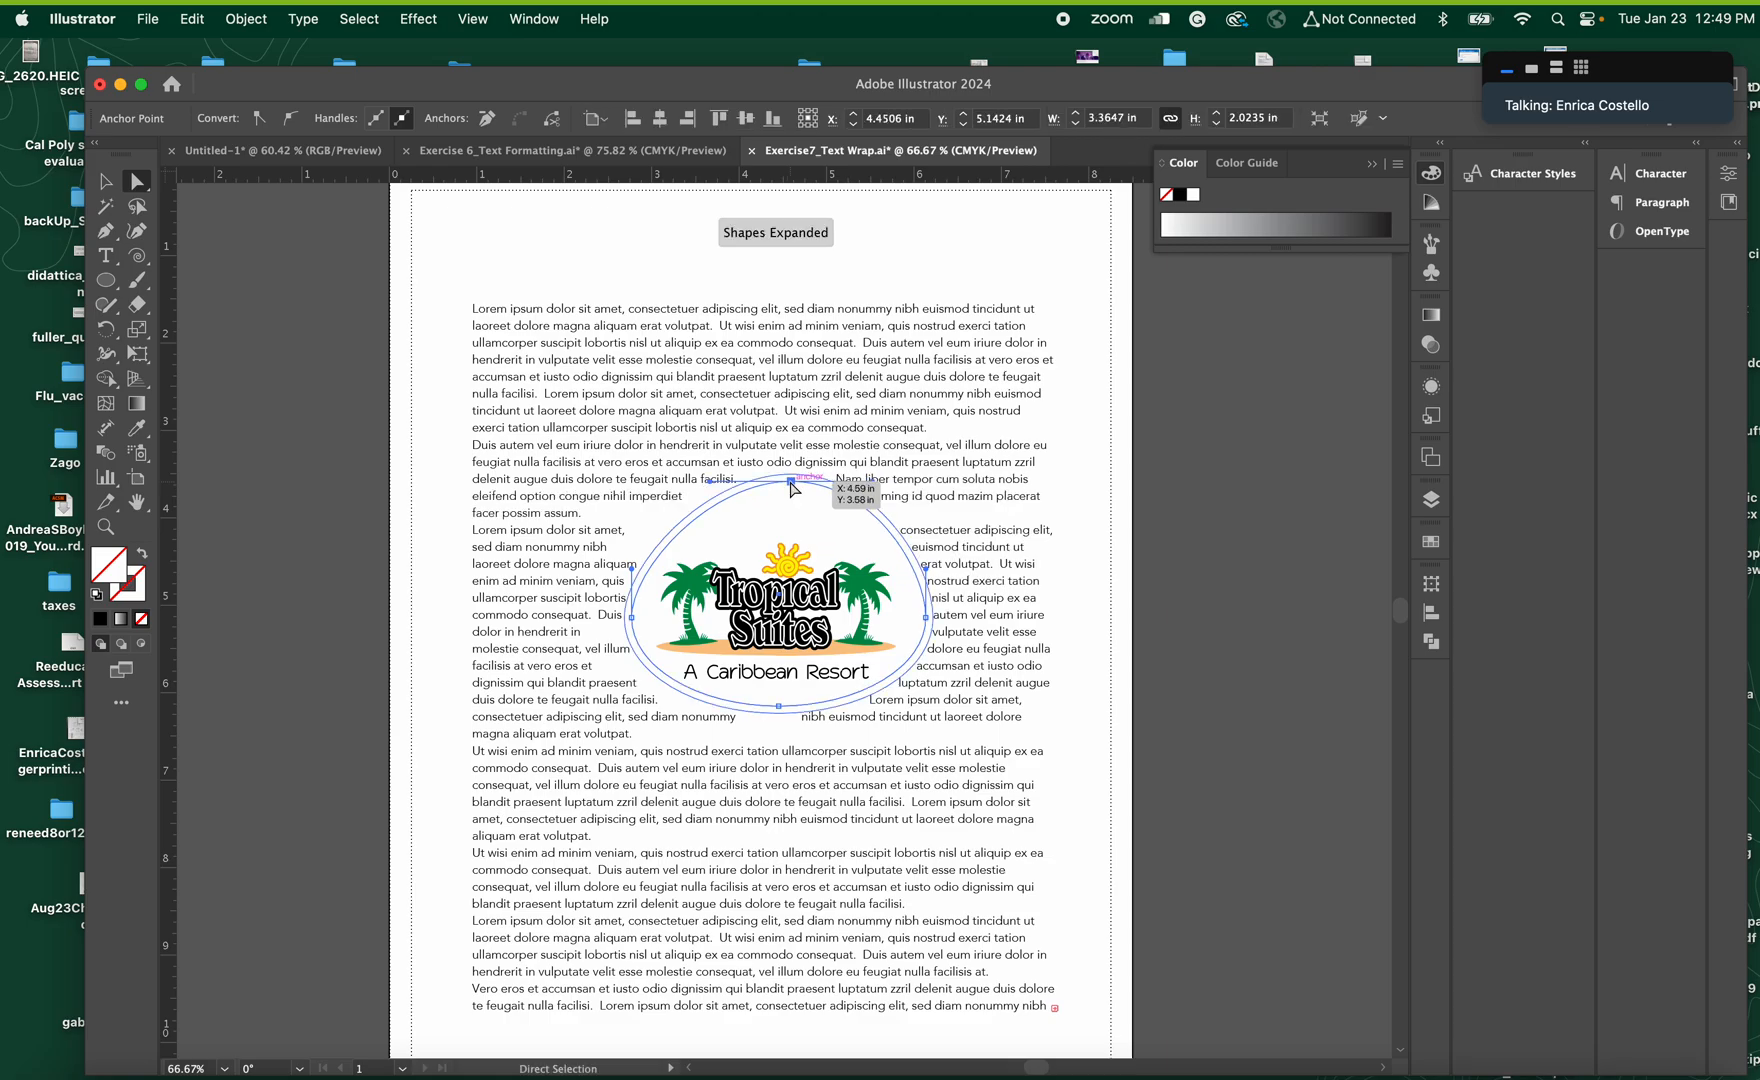
{"action": "left_click_drag", "start_coordinate": [928, 625], "coordinate": [908, 628]}
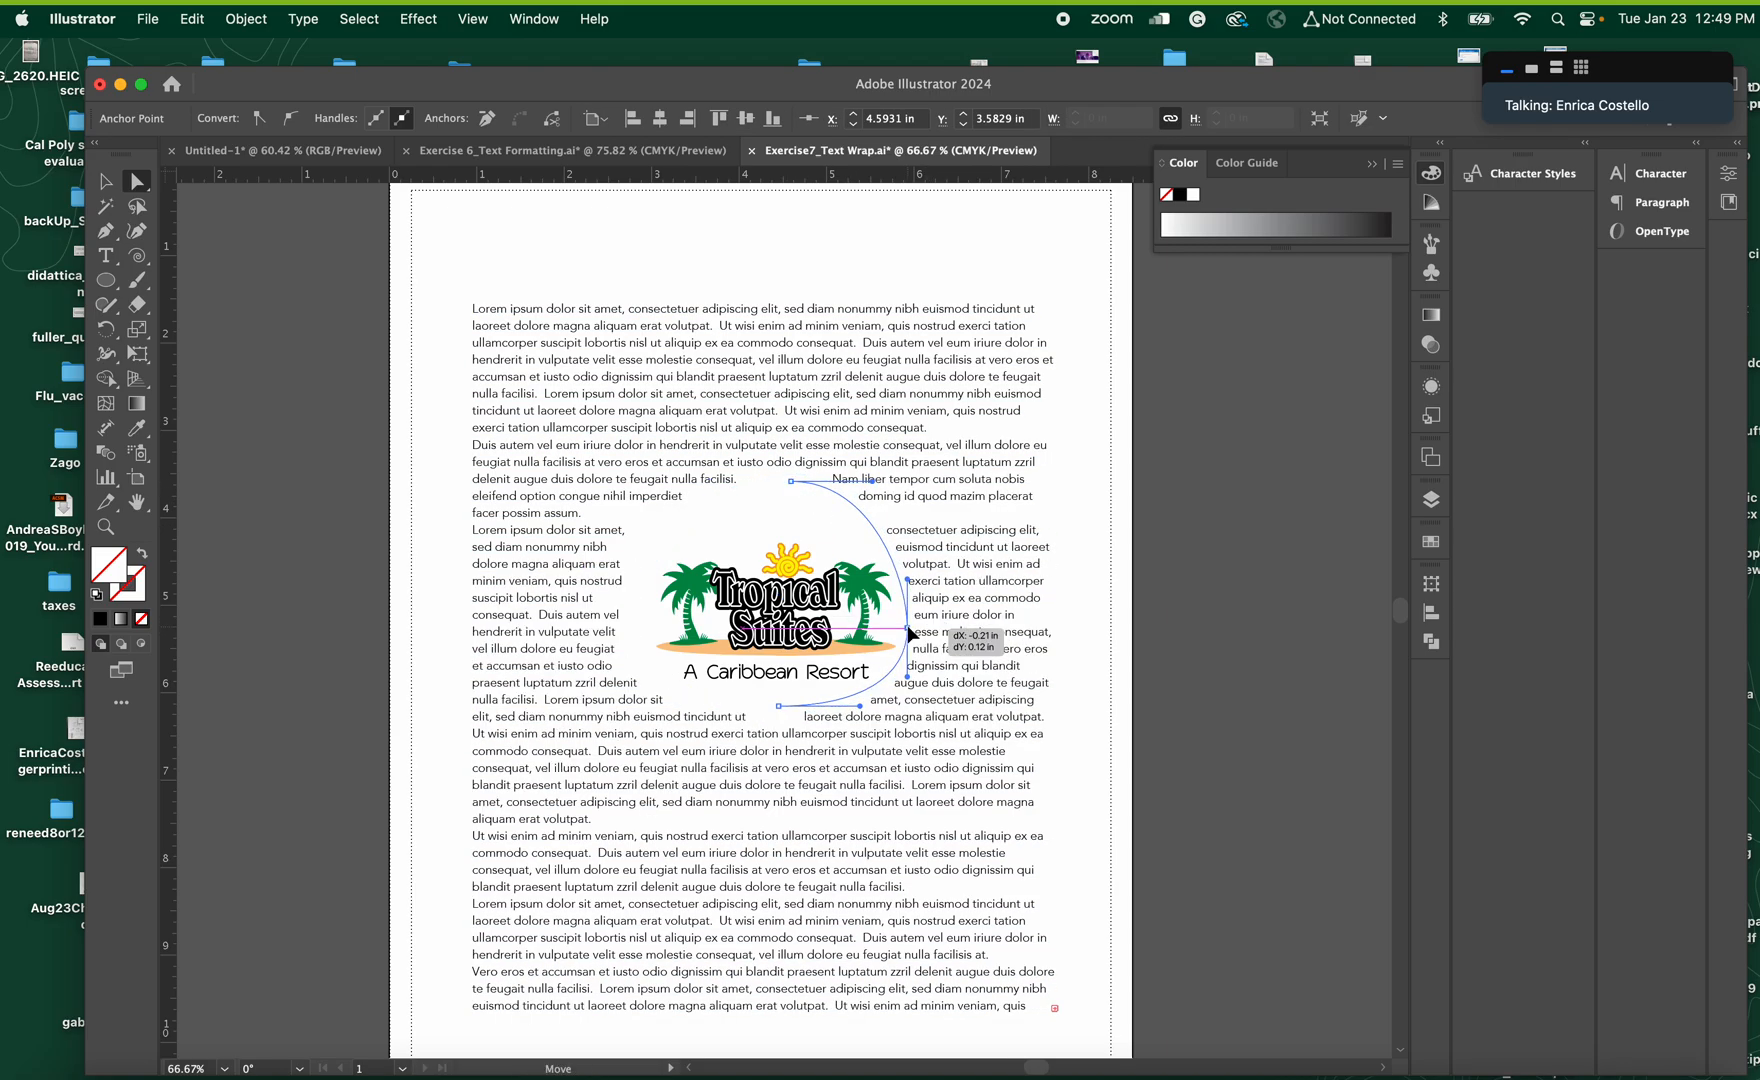
{"action": "left_click_drag", "start_coordinate": [633, 627], "coordinate": [650, 629]}
{"action": "left_click_drag", "start_coordinate": [791, 481], "coordinate": [785, 525]}
{"action": "left_click", "coordinate": [1025, 768]}
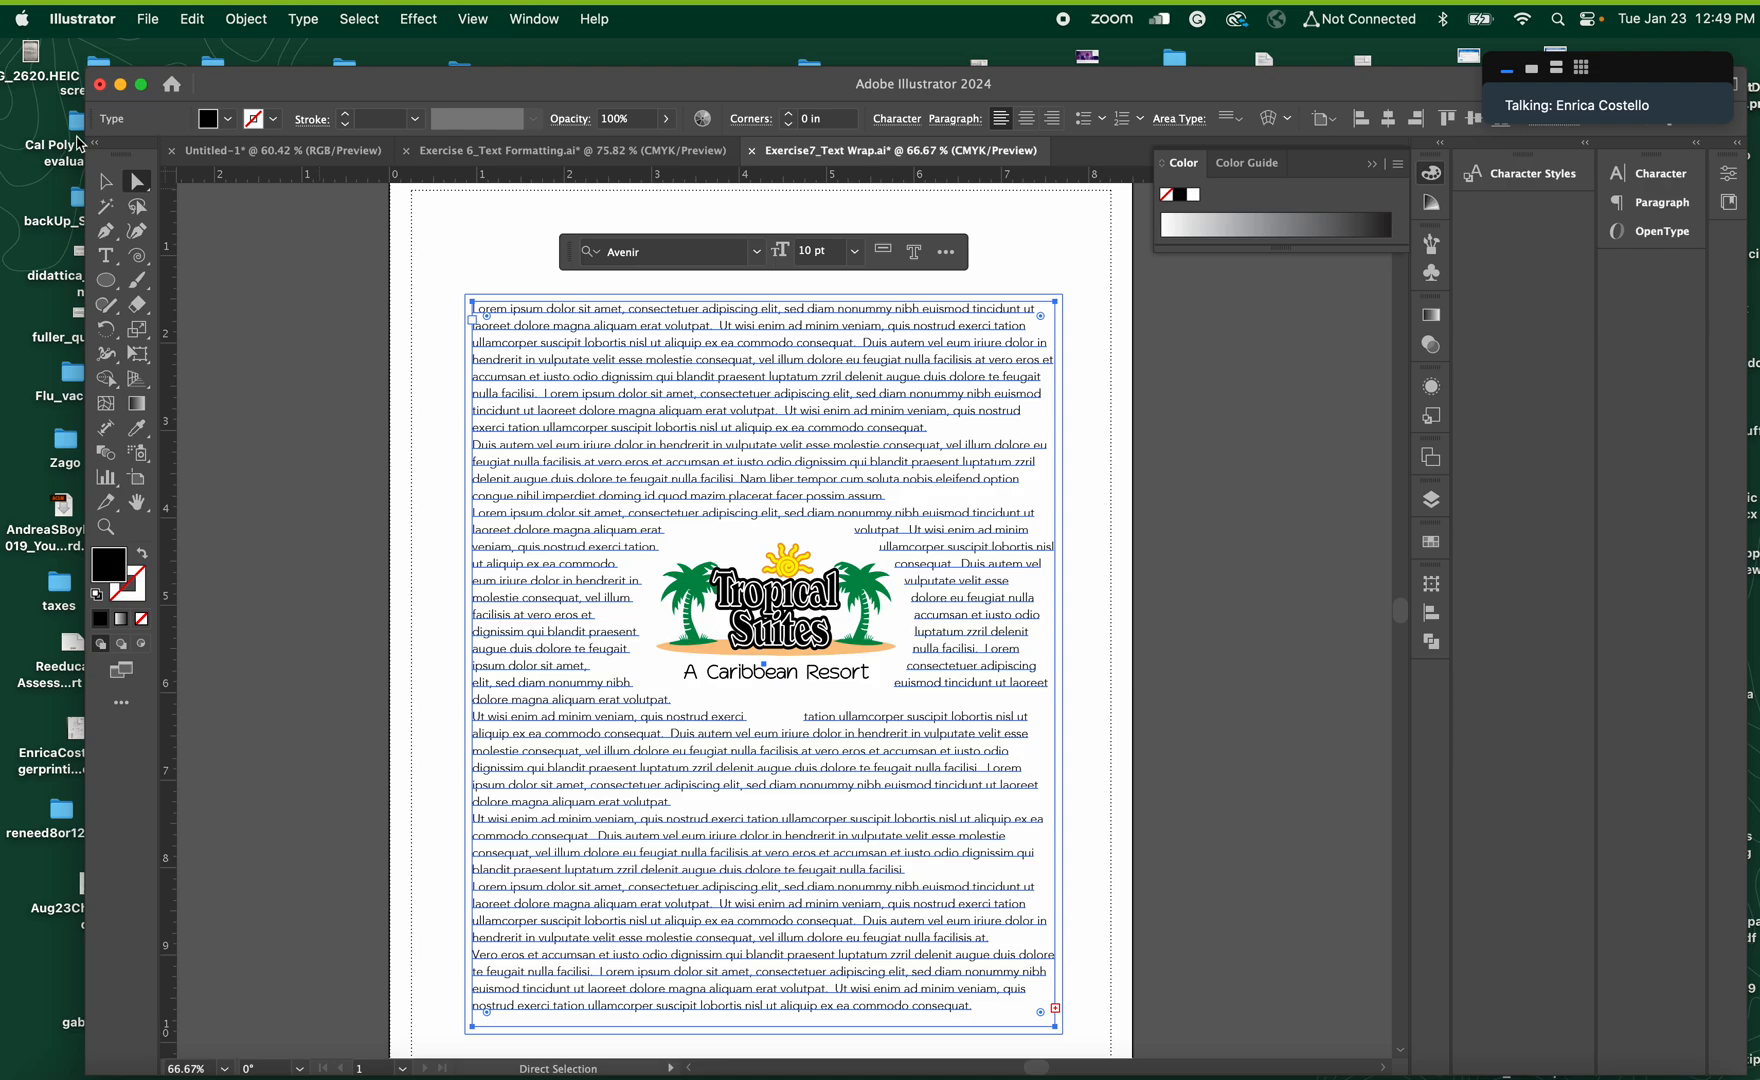
Enlarge the text frame from its lower-right corner to make room for the overflowing text
{"action": "left_click", "coordinate": [105, 181]}
{"action": "scroll", "coordinate": [1030, 968], "scroll_direction": "down", "scroll_amount": 3}
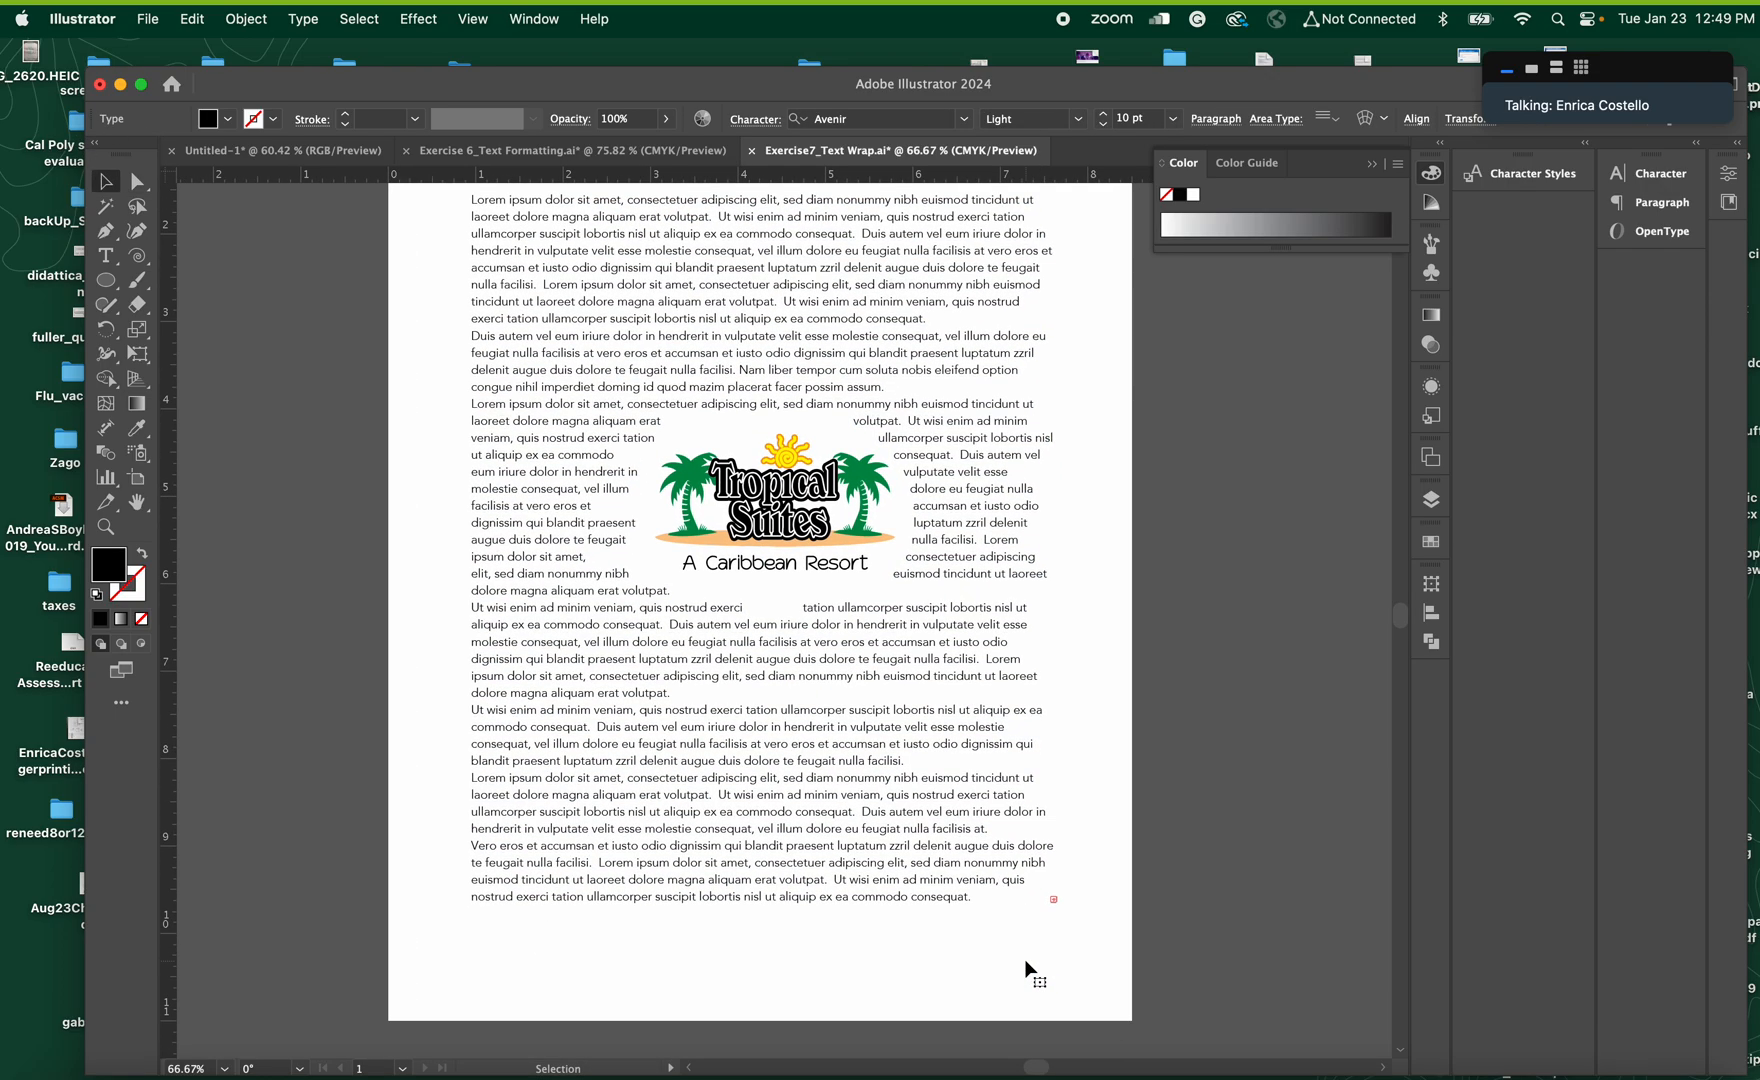
{"action": "left_click_drag", "start_coordinate": [1052, 915], "coordinate": [1080, 957]}
{"action": "scroll", "coordinate": [903, 753], "scroll_direction": "up", "scroll_amount": 2}
{"action": "scroll", "coordinate": [902, 753], "scroll_direction": "up", "scroll_amount": 2}
{"action": "scroll", "coordinate": [902, 753], "scroll_direction": "down", "scroll_amount": 2}
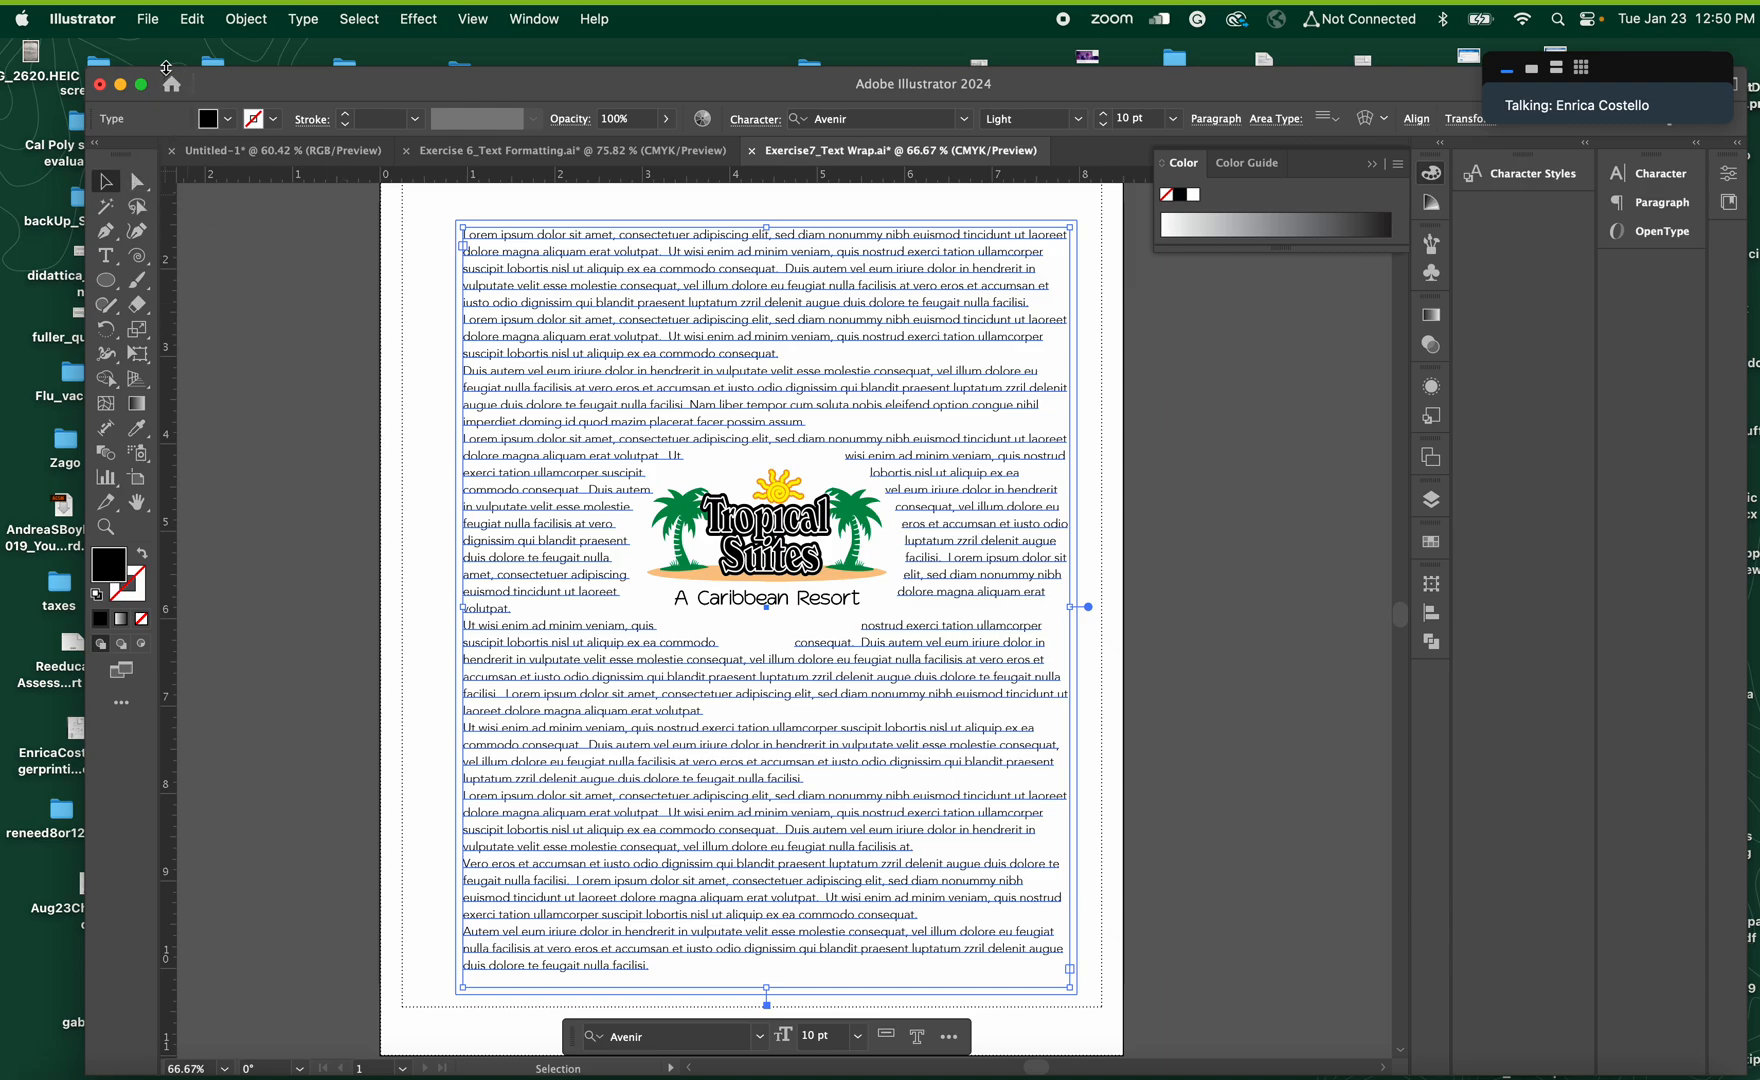
Create a new Letter document of 612 x 792 pt in portrait orientation with RGB Color
{"action": "left_click", "coordinate": [146, 22]}
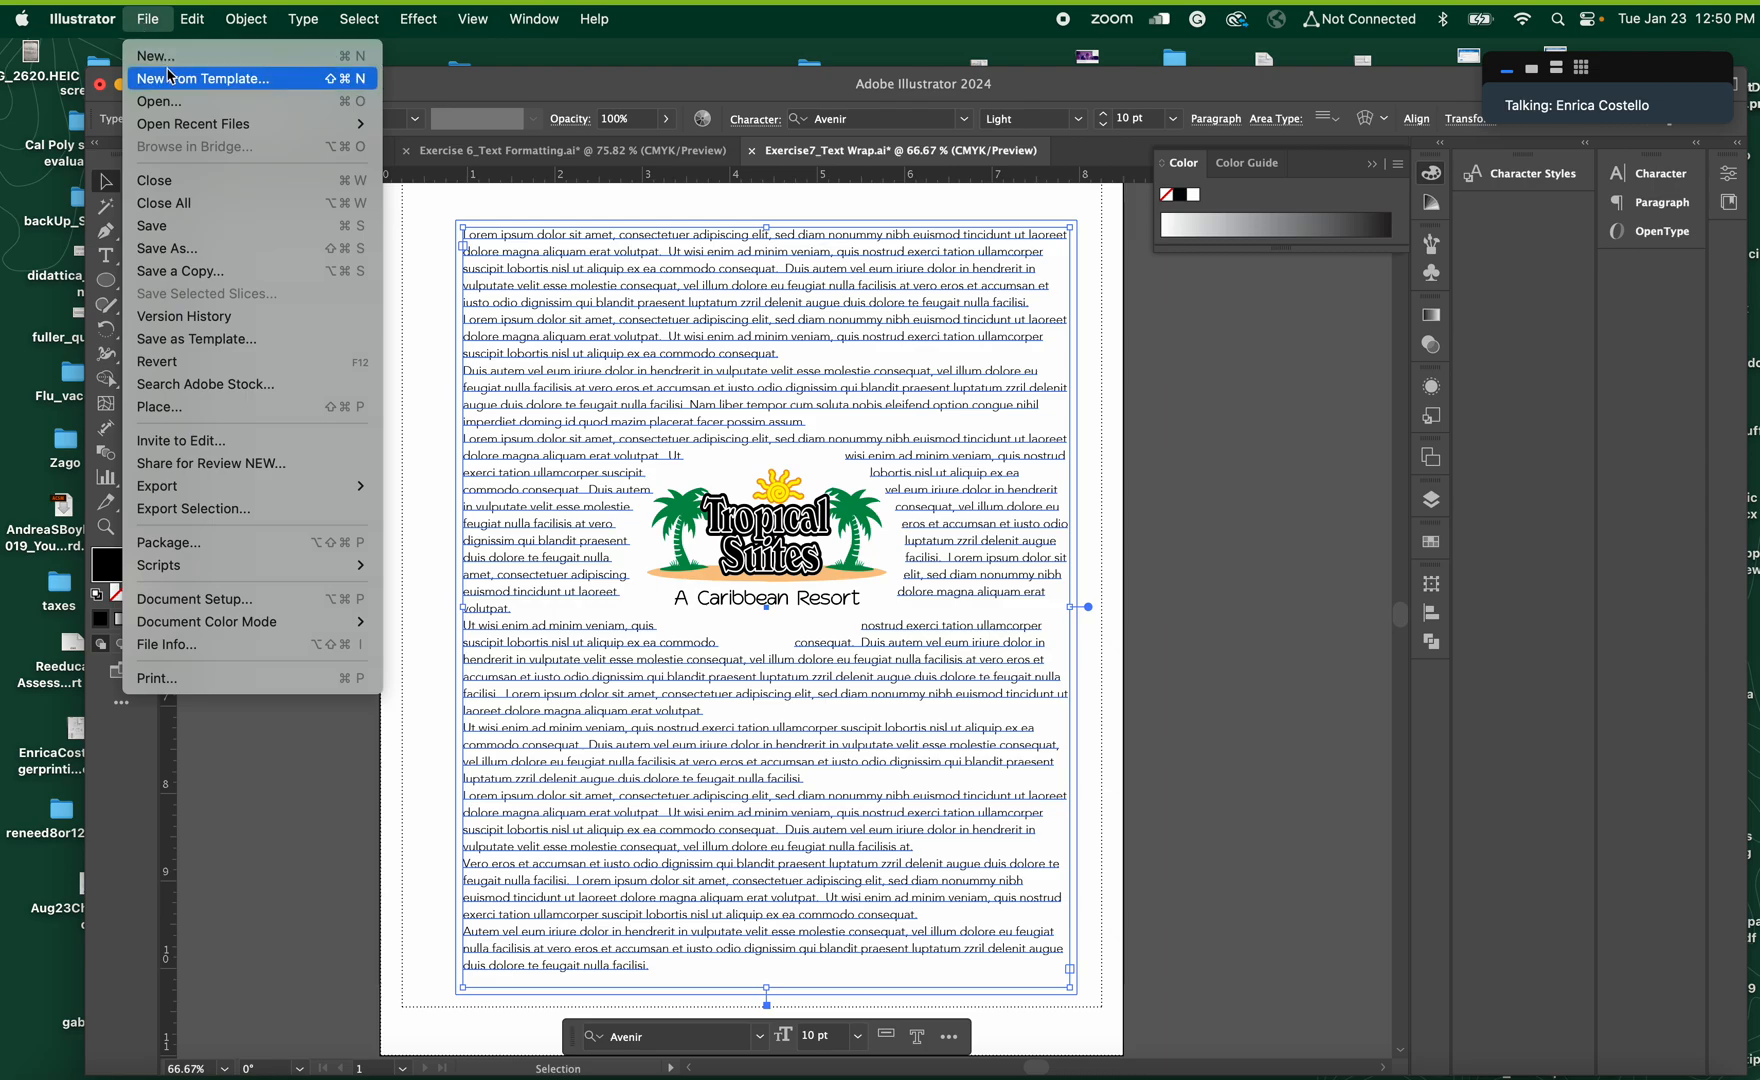
{"action": "key", "text": "Escape"}
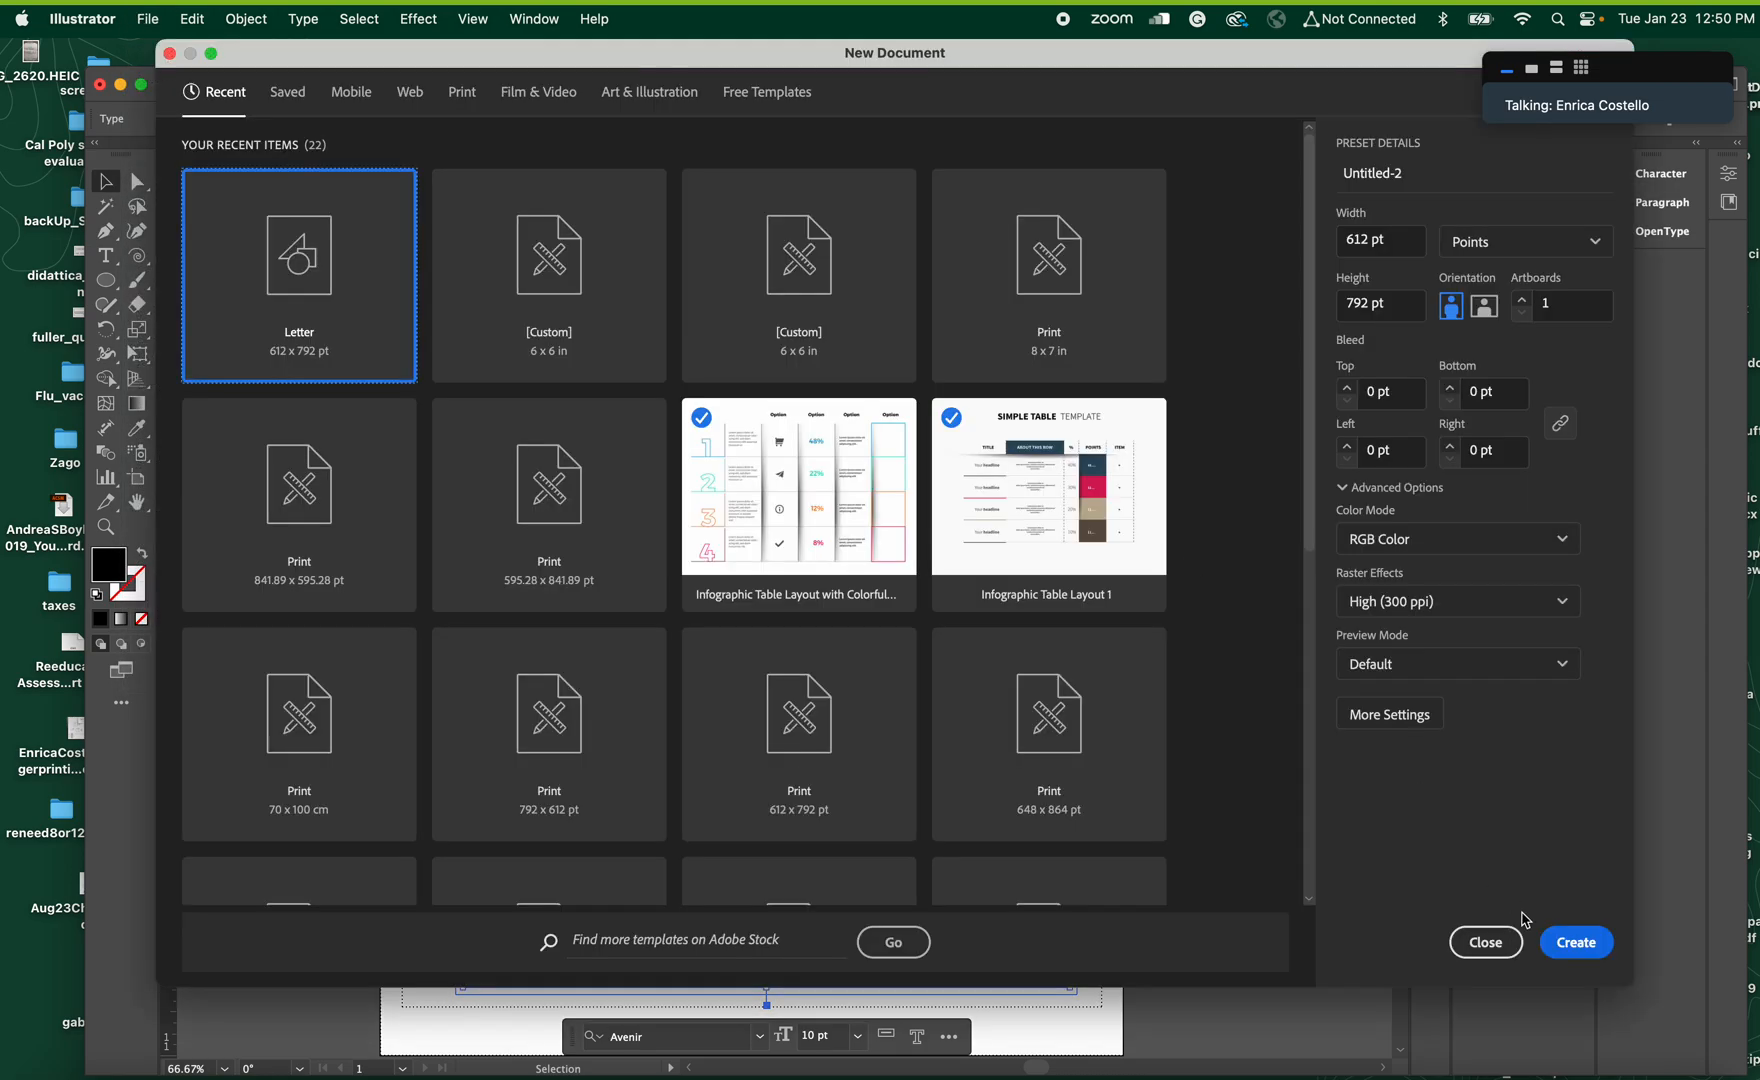
{"action": "left_click", "coordinate": [1560, 942]}
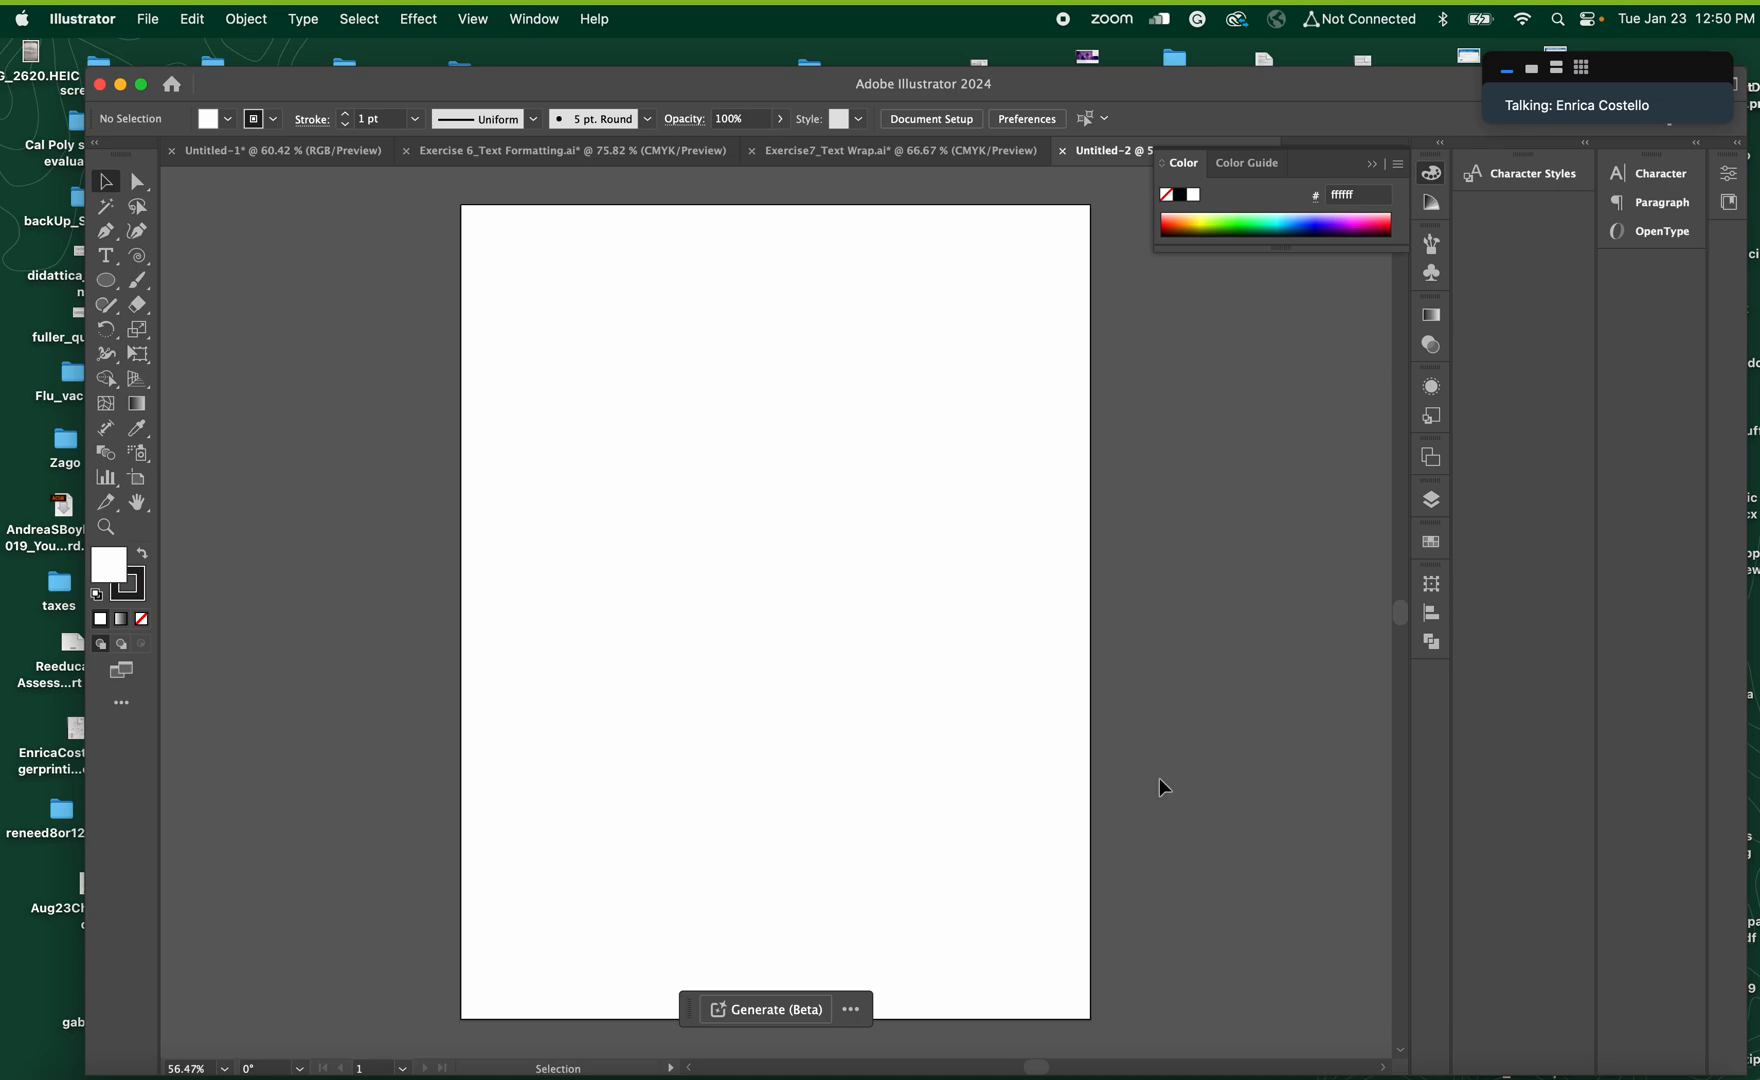
Draw an open, wavy vertical path with five anchor points on the left half of the artboard using the Pen tool
{"action": "left_click", "coordinate": [104, 231]}
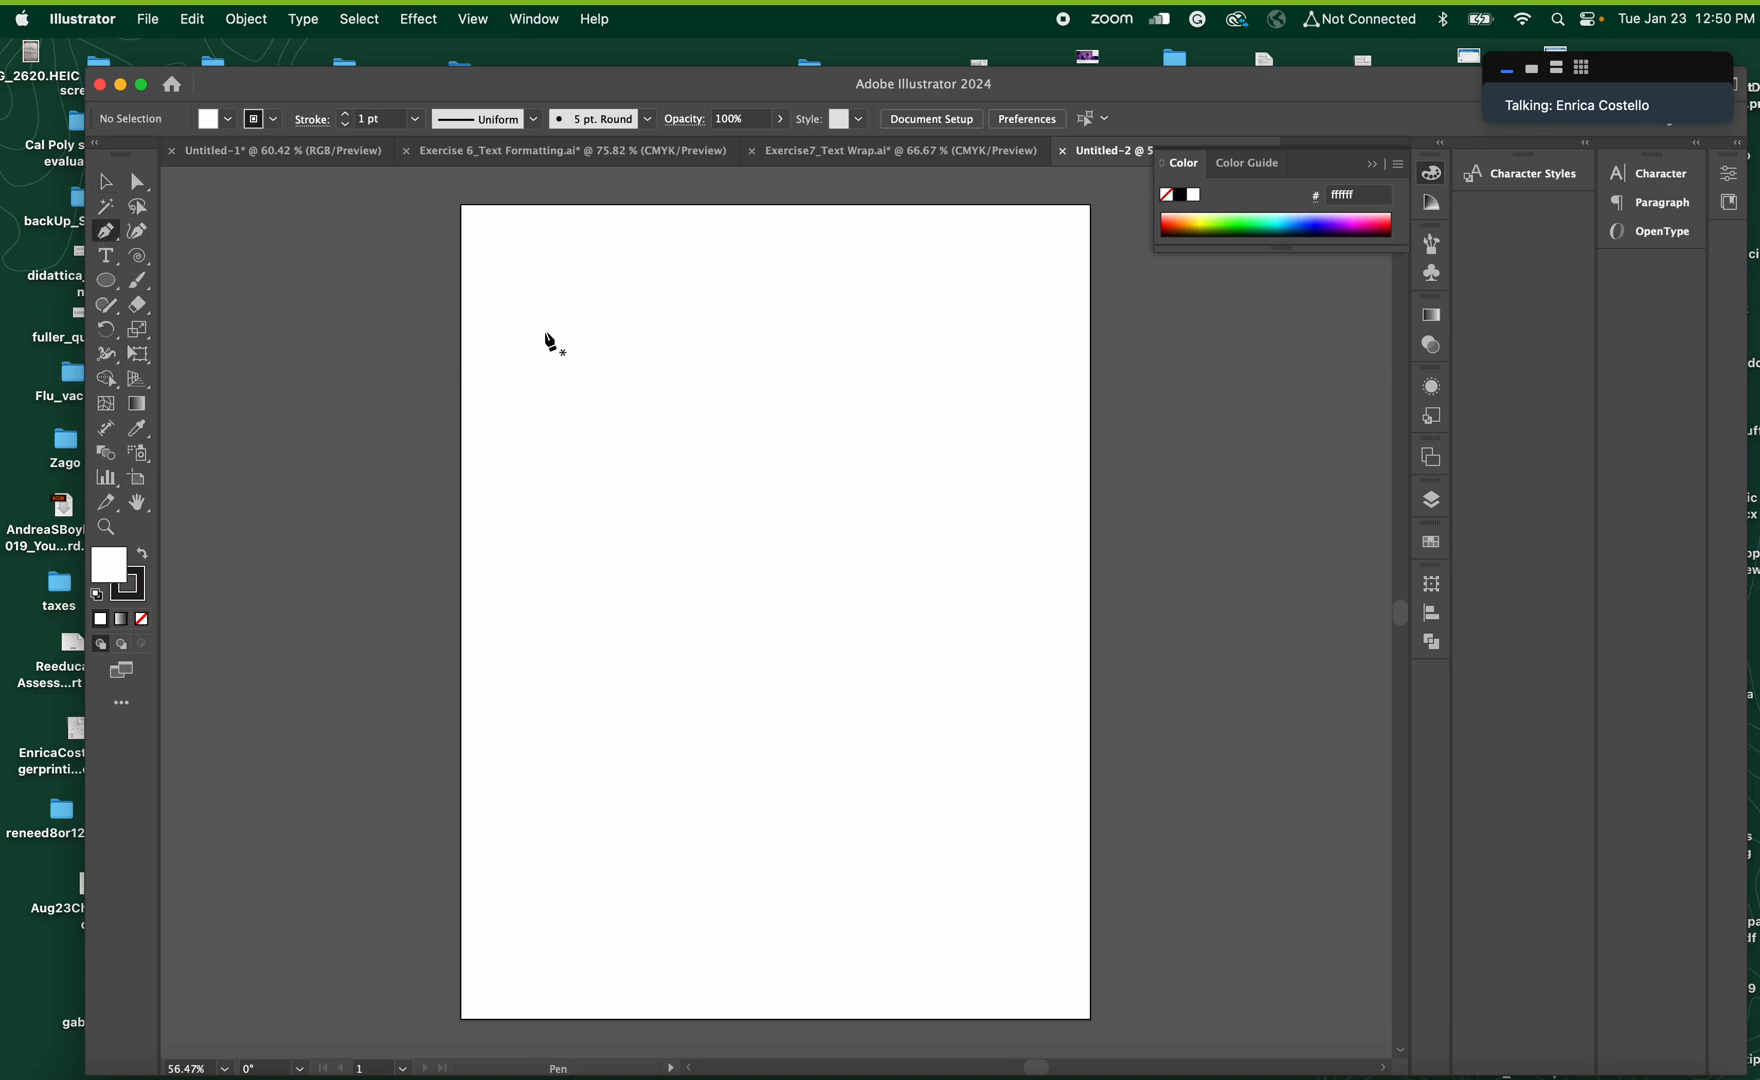
{"action": "left_click", "coordinate": [493, 291]}
{"action": "left_click", "coordinate": [561, 320]}
{"action": "left_click", "coordinate": [627, 348]}
{"action": "left_click_drag", "start_coordinate": [665, 388], "coordinate": [654, 427]}
{"action": "left_click_drag", "start_coordinate": [587, 478], "coordinate": [586, 513]}
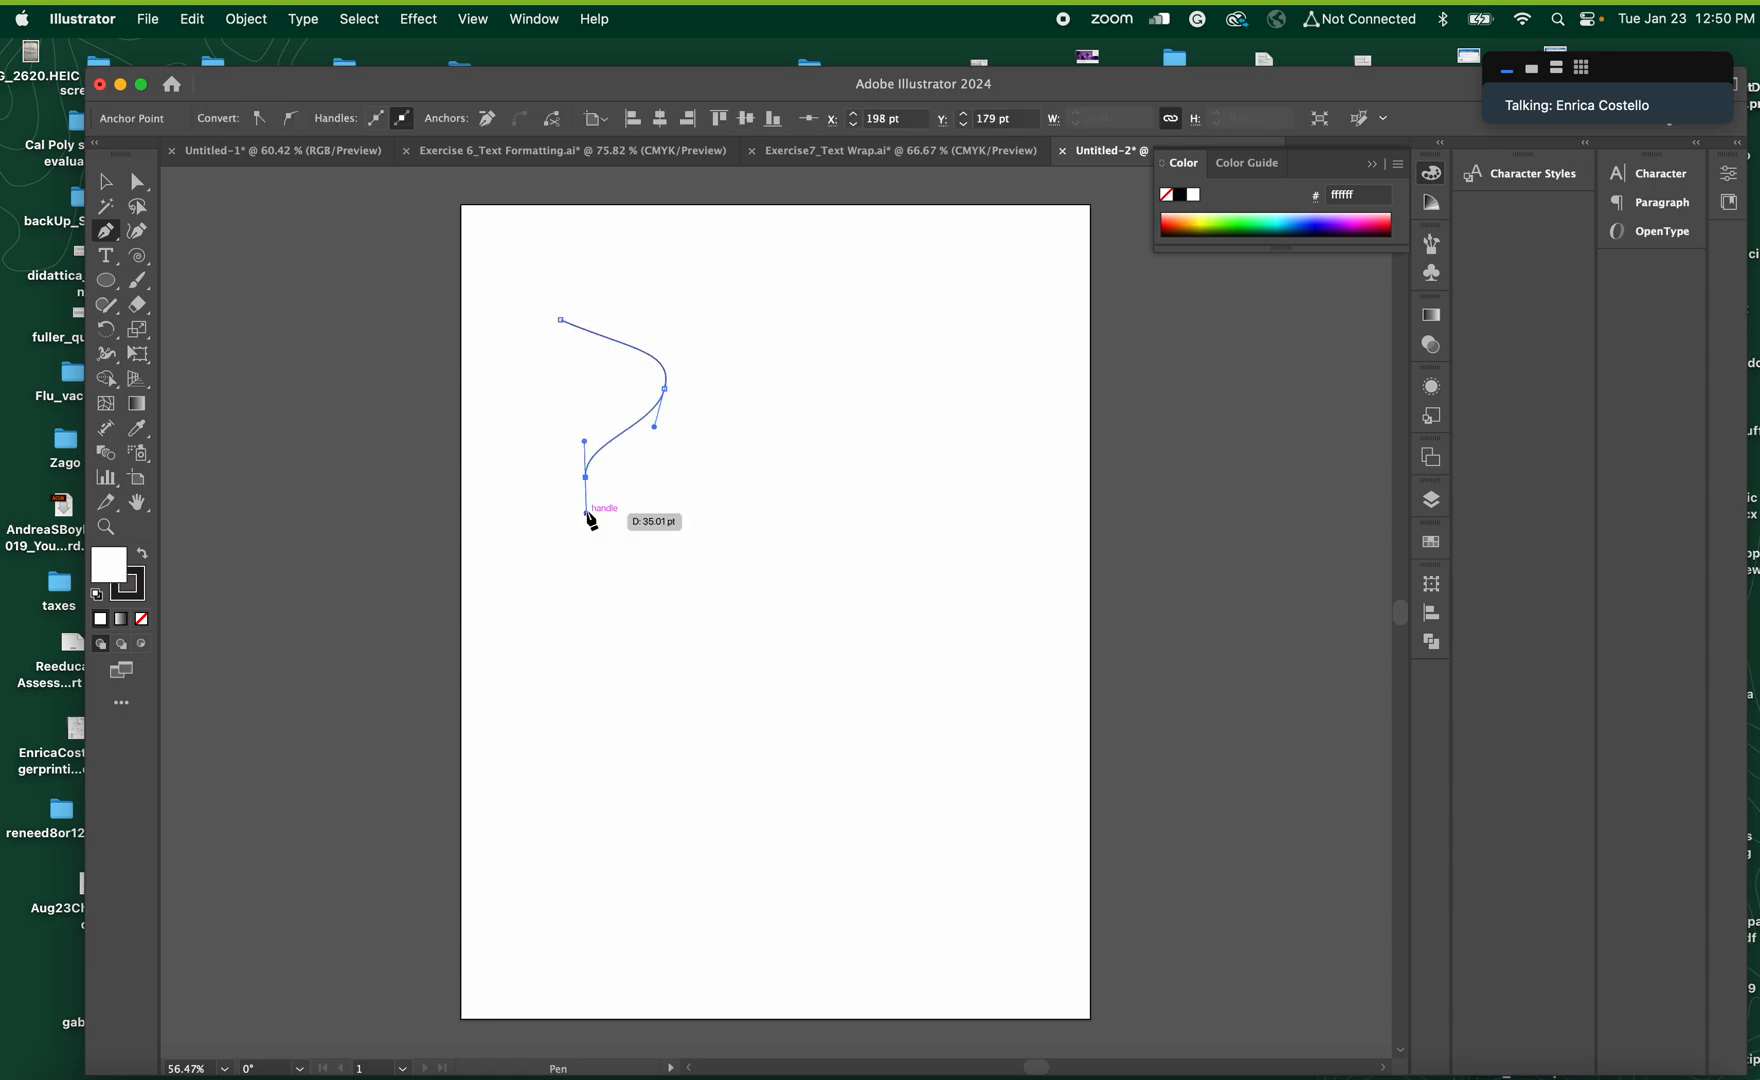
{"action": "left_click_drag", "start_coordinate": [657, 578], "coordinate": [690, 637]}
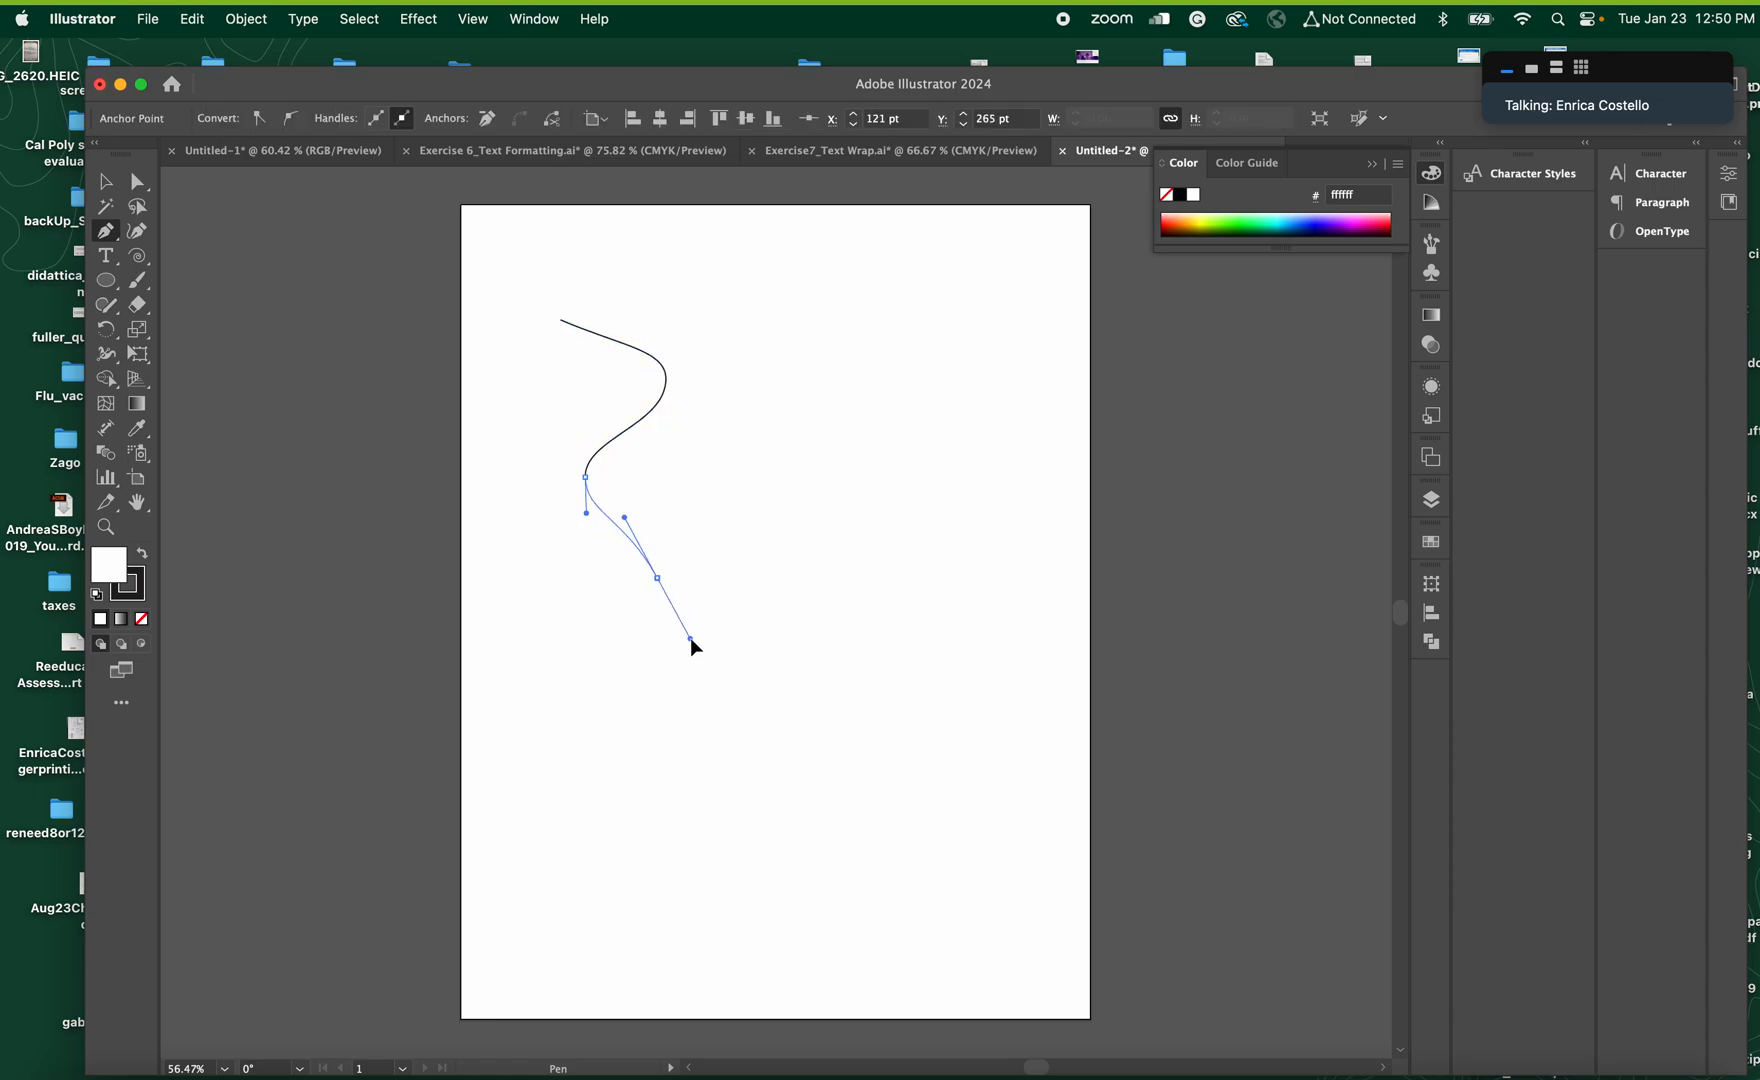
{"action": "left_click_drag", "start_coordinate": [630, 704], "coordinate": [626, 738]}
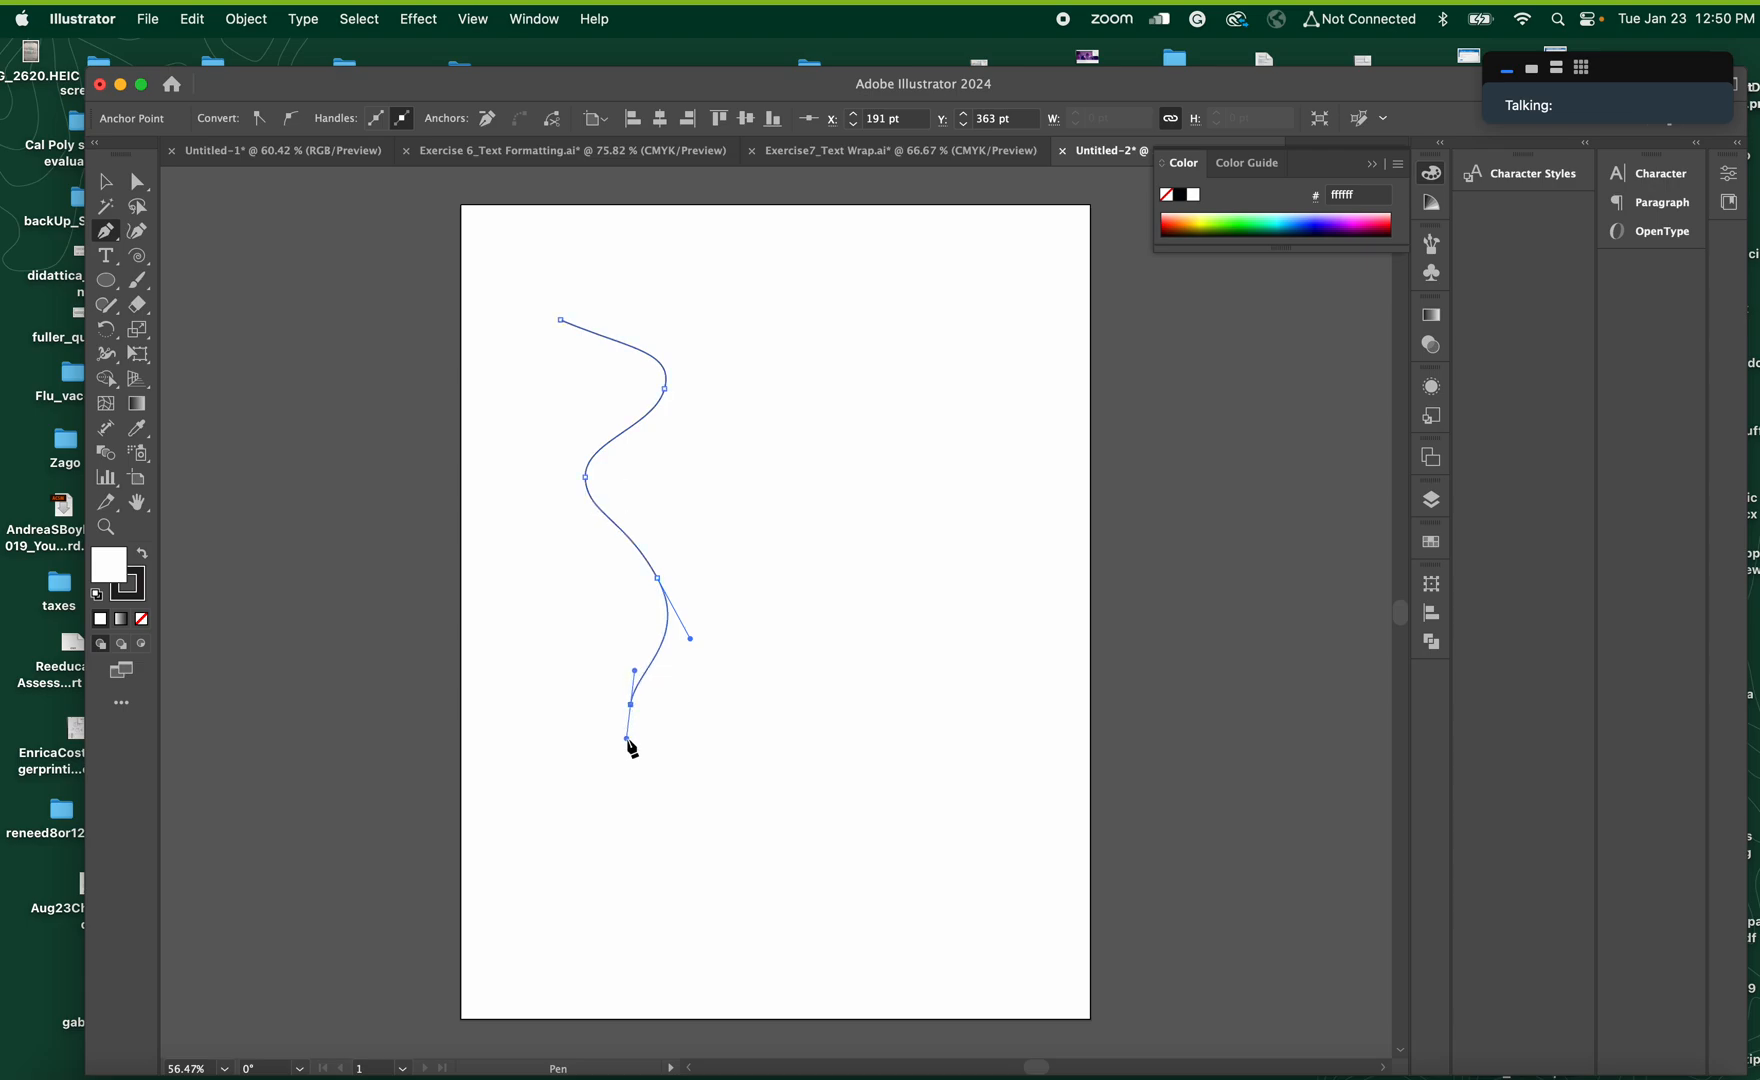
Duplicate the wavy path twice to the right so that three curves stand side by side
{"action": "left_click", "coordinate": [105, 182]}
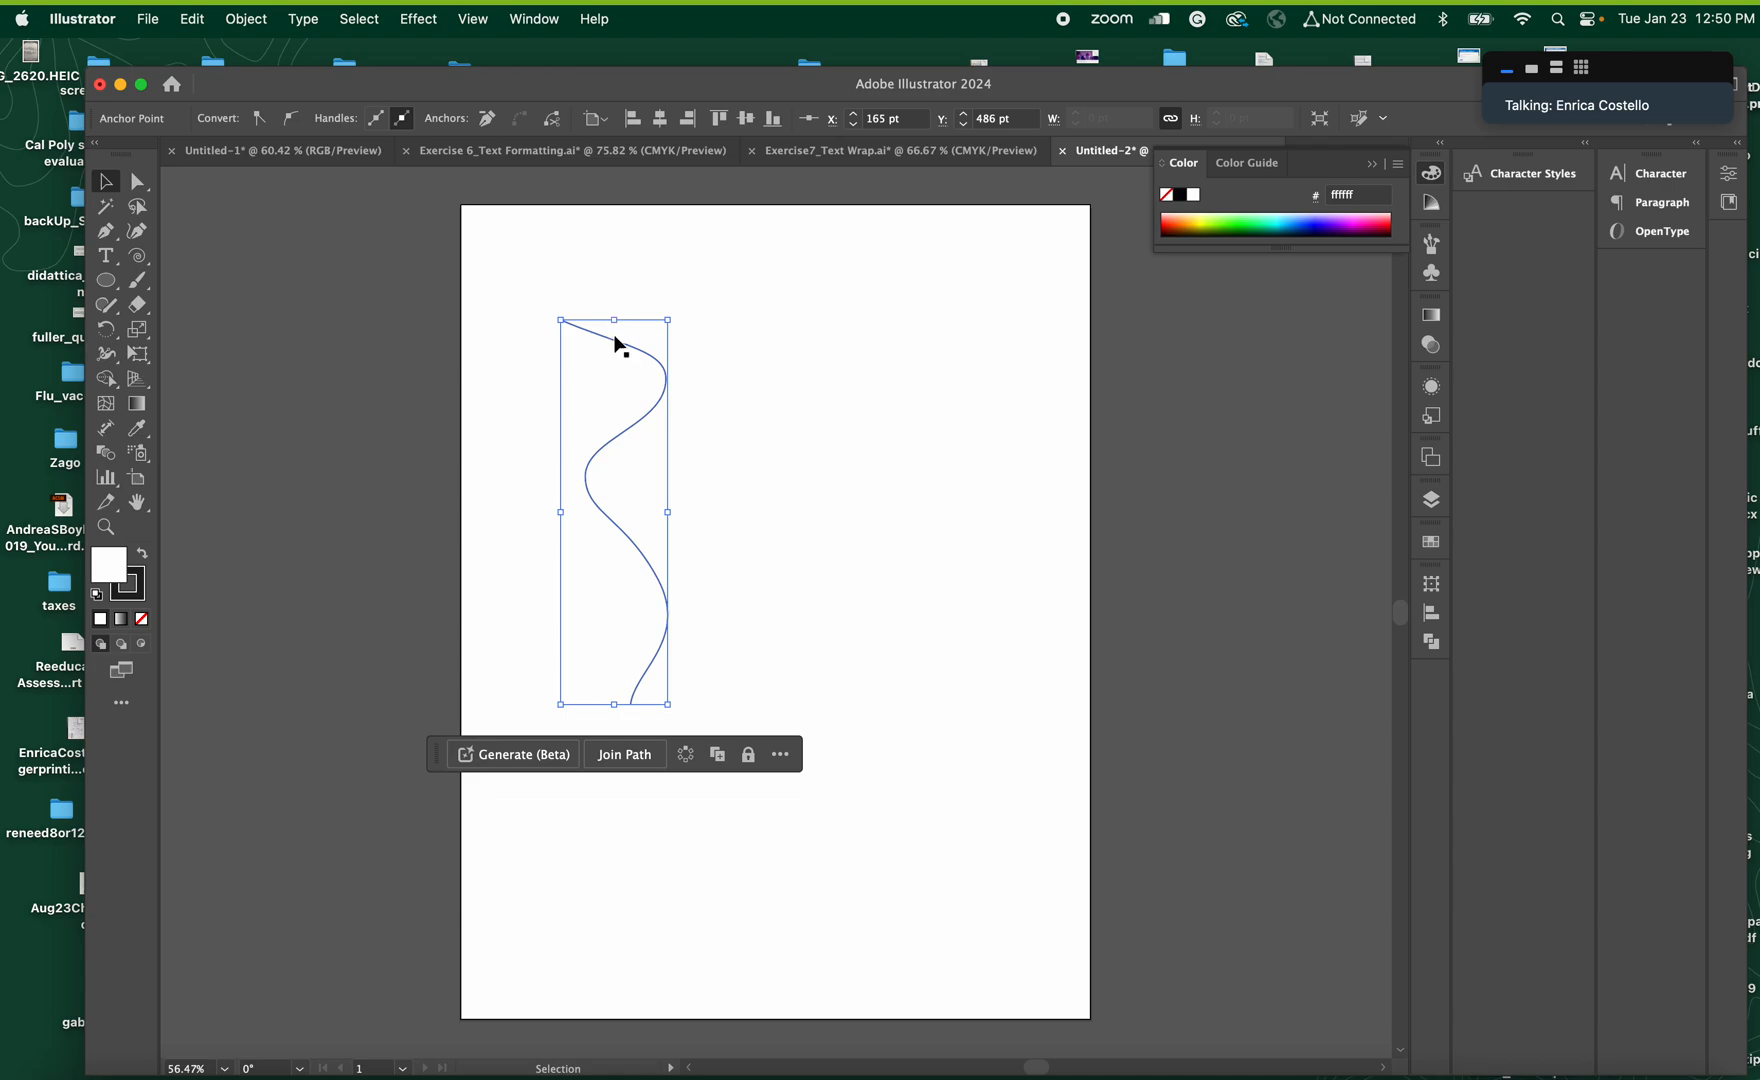
{"action": "left_click_drag", "start_coordinate": [615, 340], "coordinate": [754, 337]}
{"action": "left_click", "coordinate": [797, 347]}
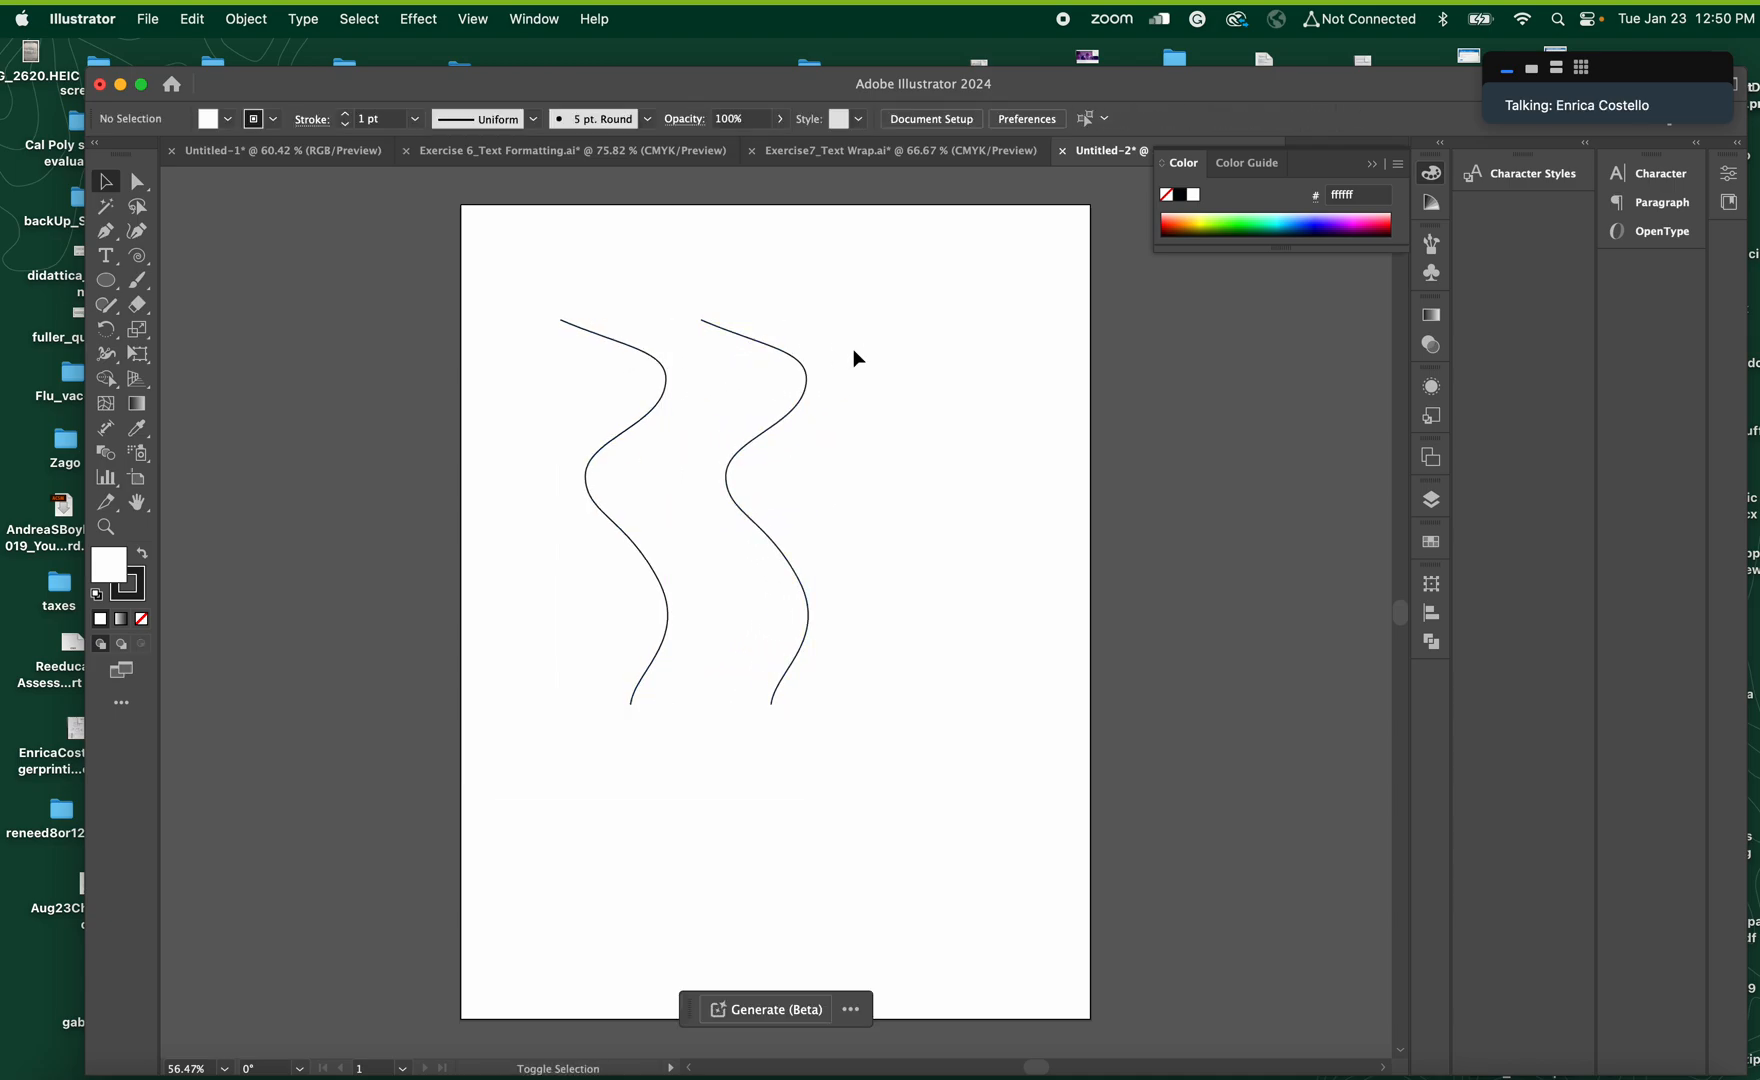
{"action": "left_click", "coordinate": [792, 357]}
{"action": "left_click_drag", "start_coordinate": [795, 363], "coordinate": [916, 366]}
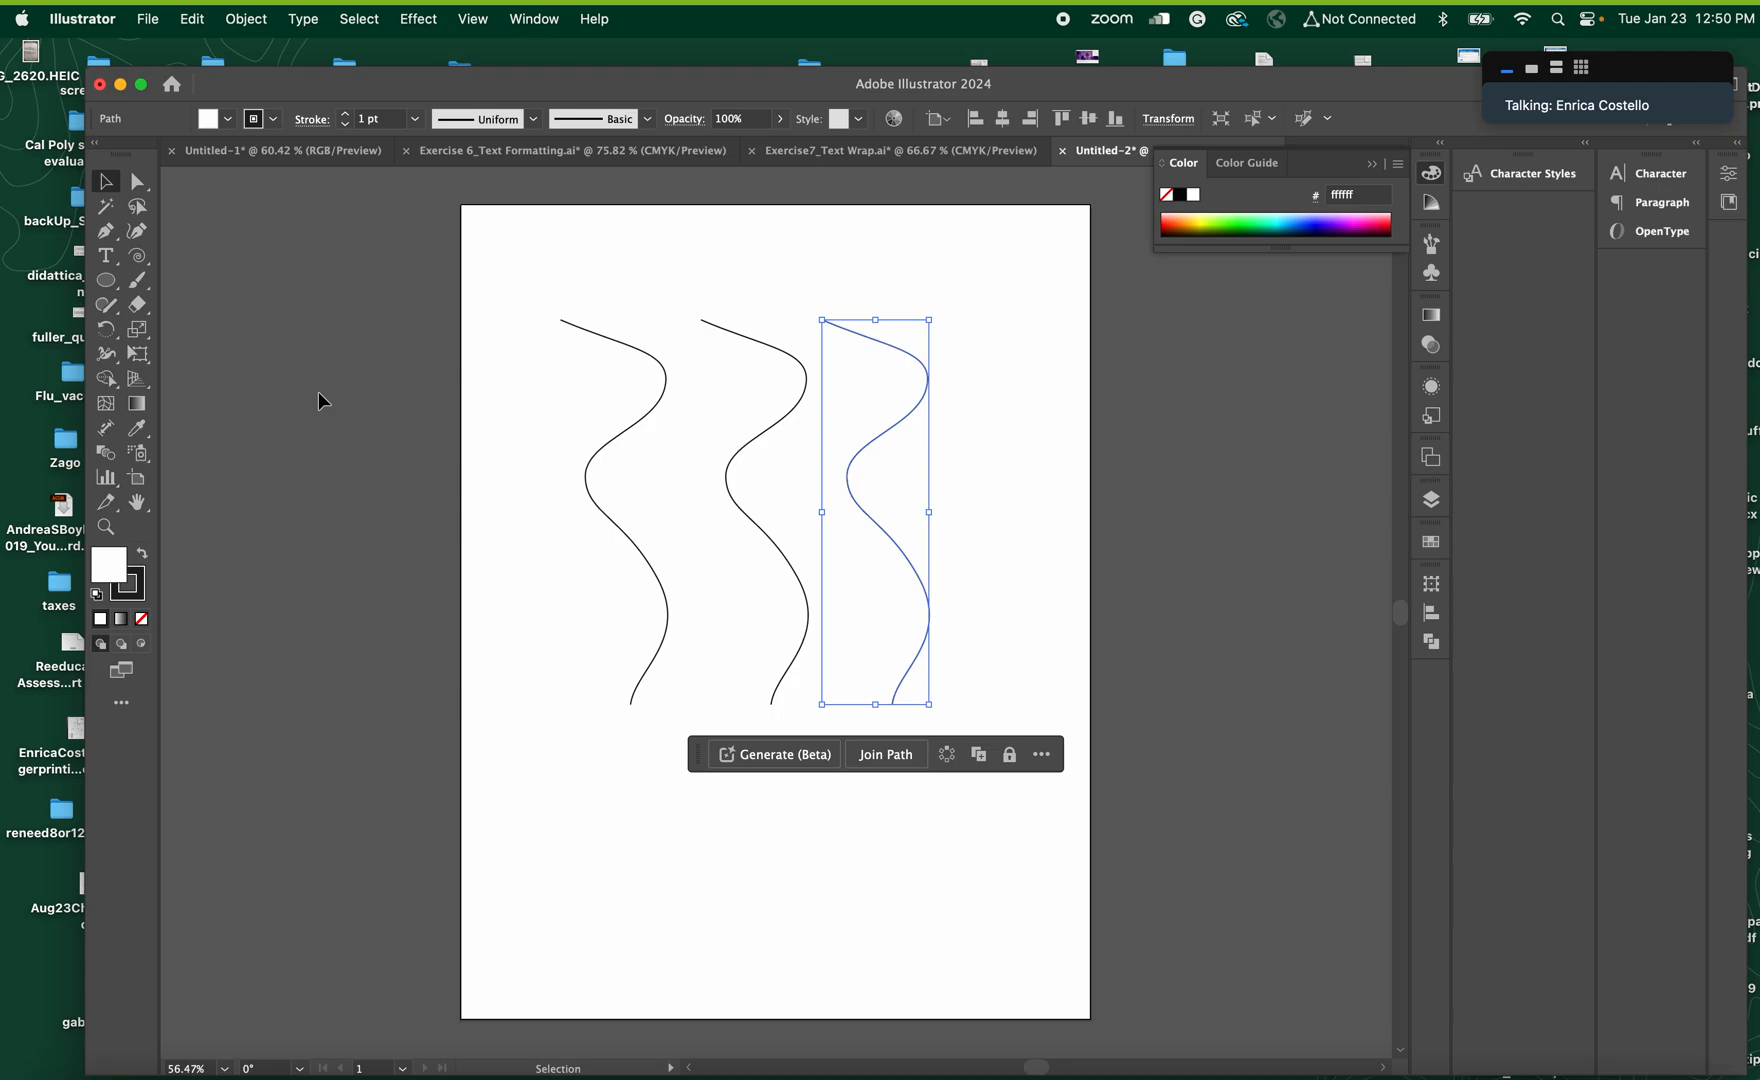
Inspect the leftmost curve's line up close and set its stroke weight to 3 pt
{"action": "left_click", "coordinate": [105, 527]}
{"action": "left_click_drag", "start_coordinate": [656, 424], "coordinate": [1278, 729]}
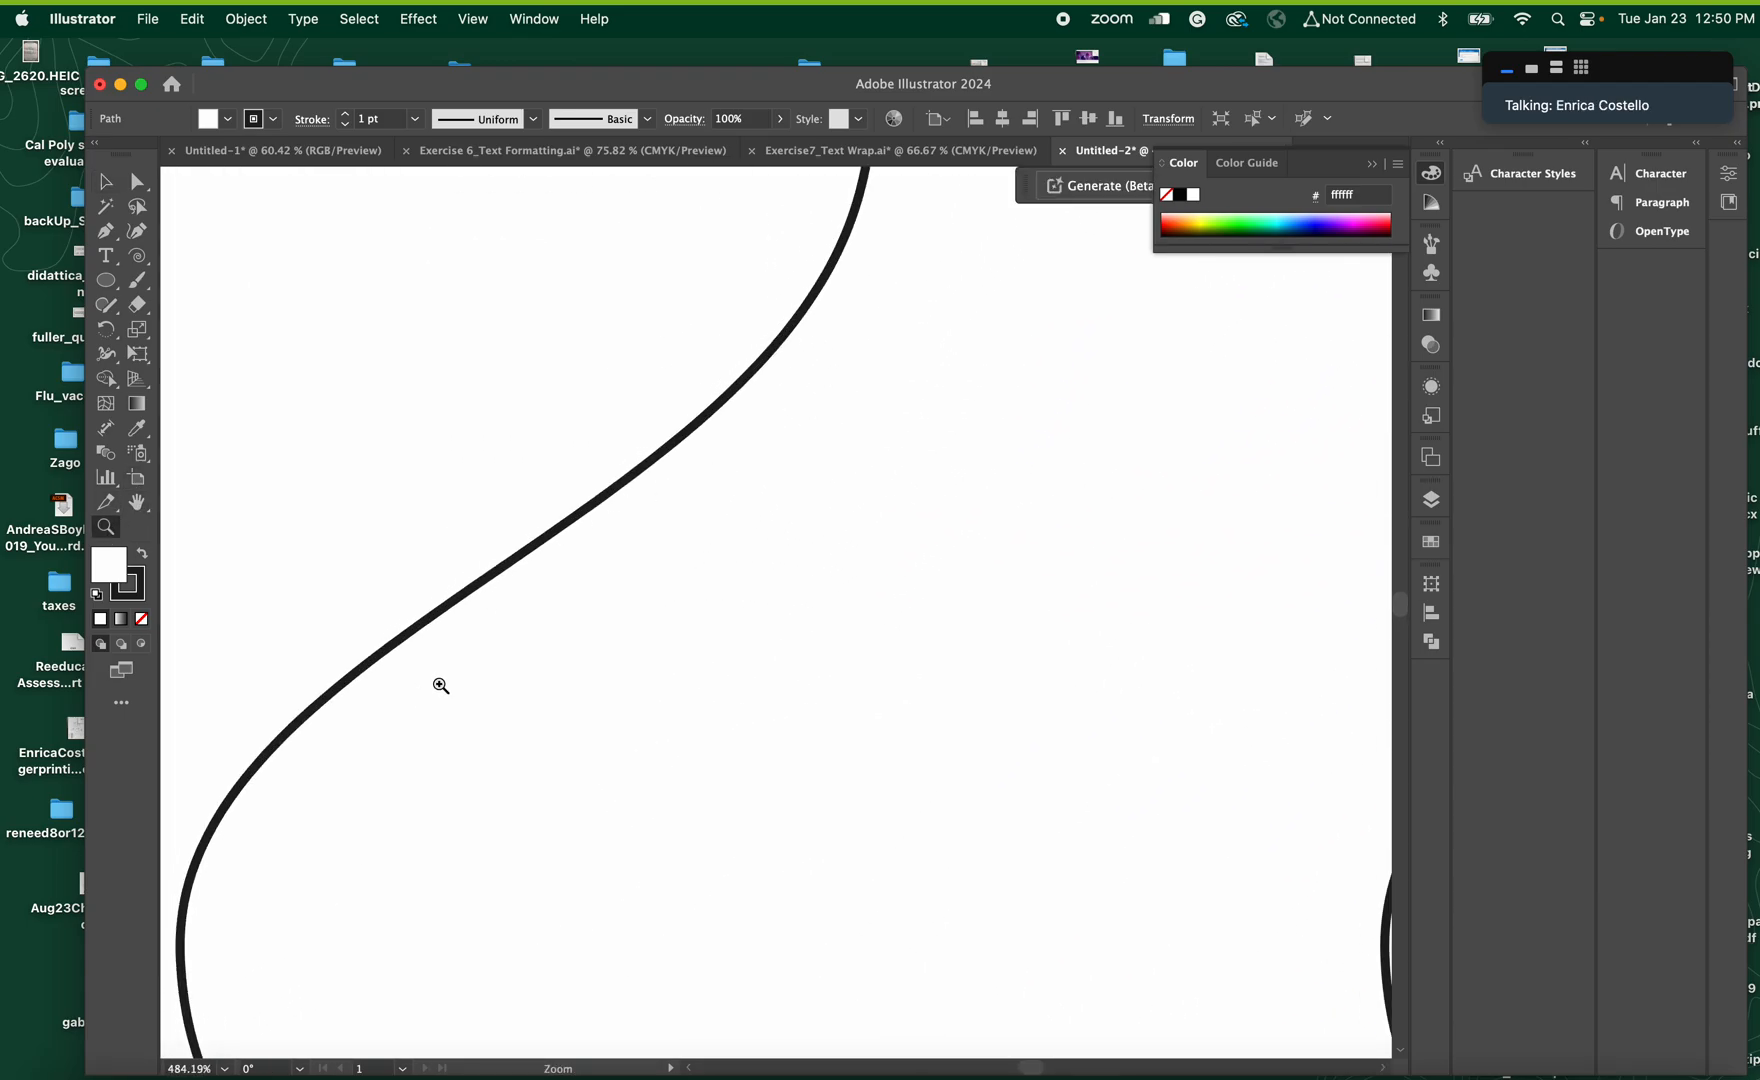
{"action": "key", "text": "super+0"}
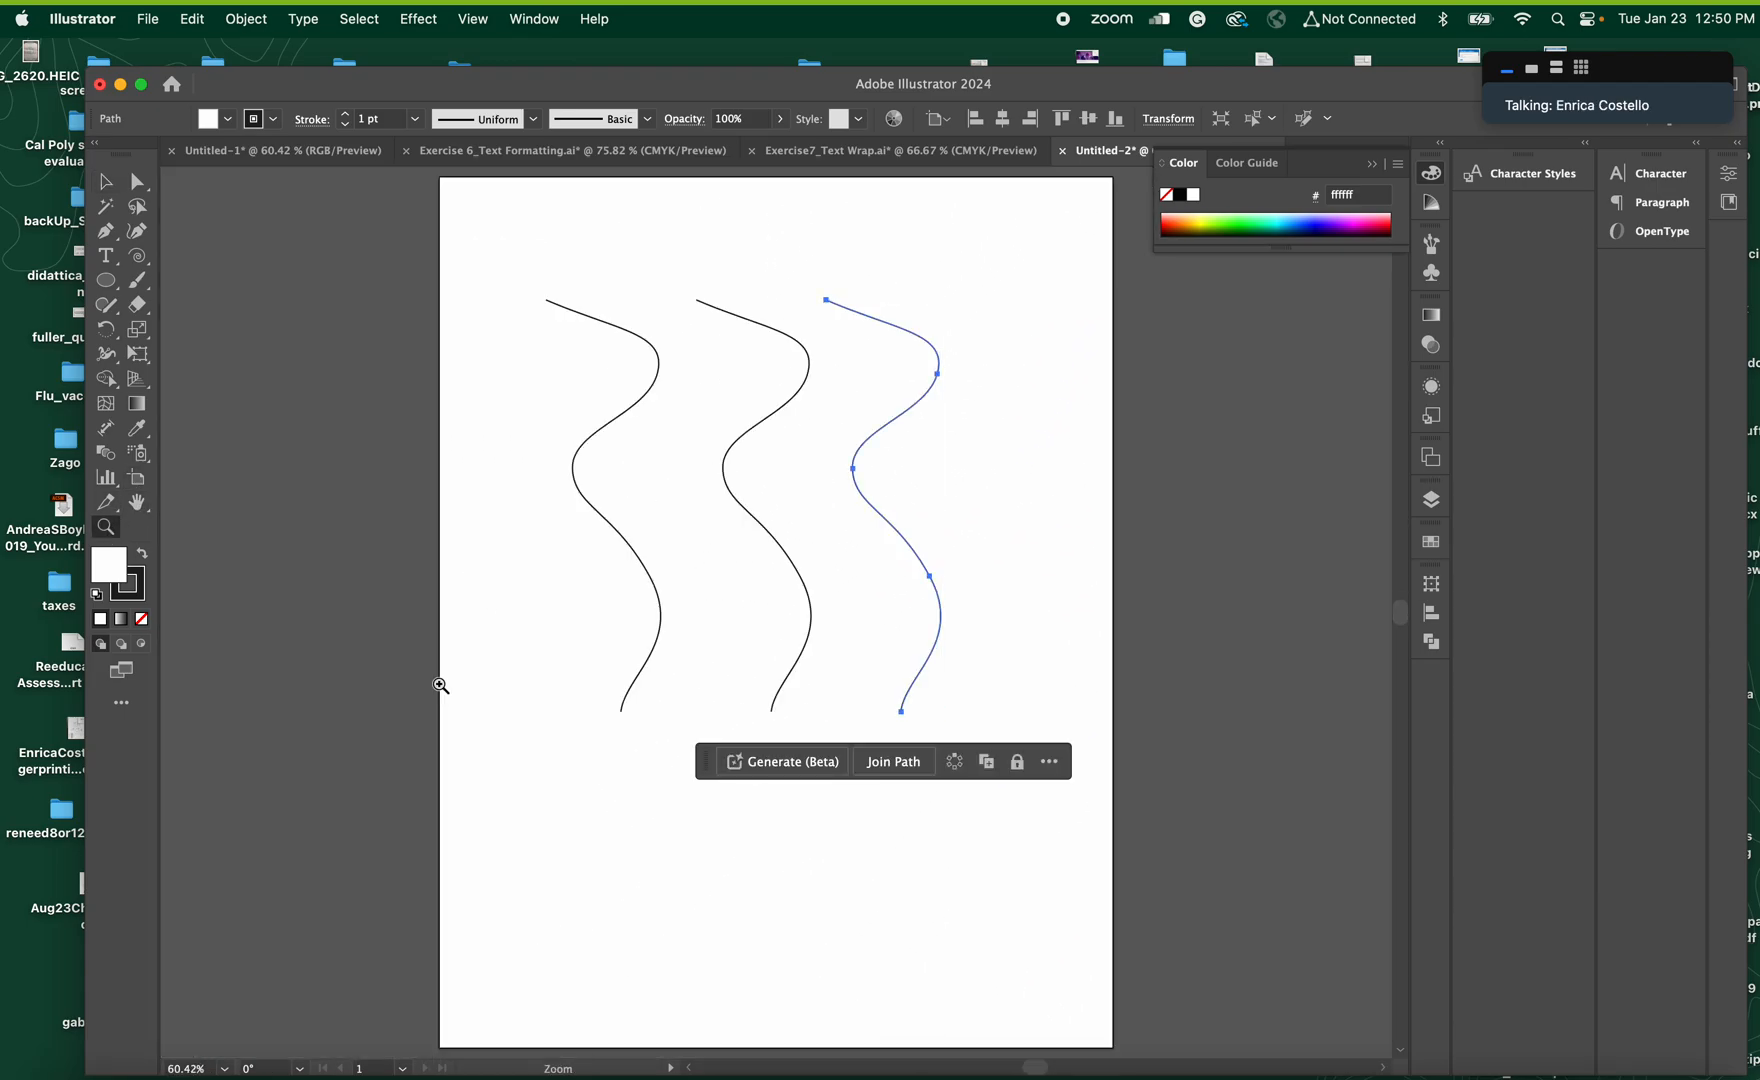
{"action": "left_click", "coordinate": [108, 183]}
{"action": "left_click", "coordinate": [501, 277]}
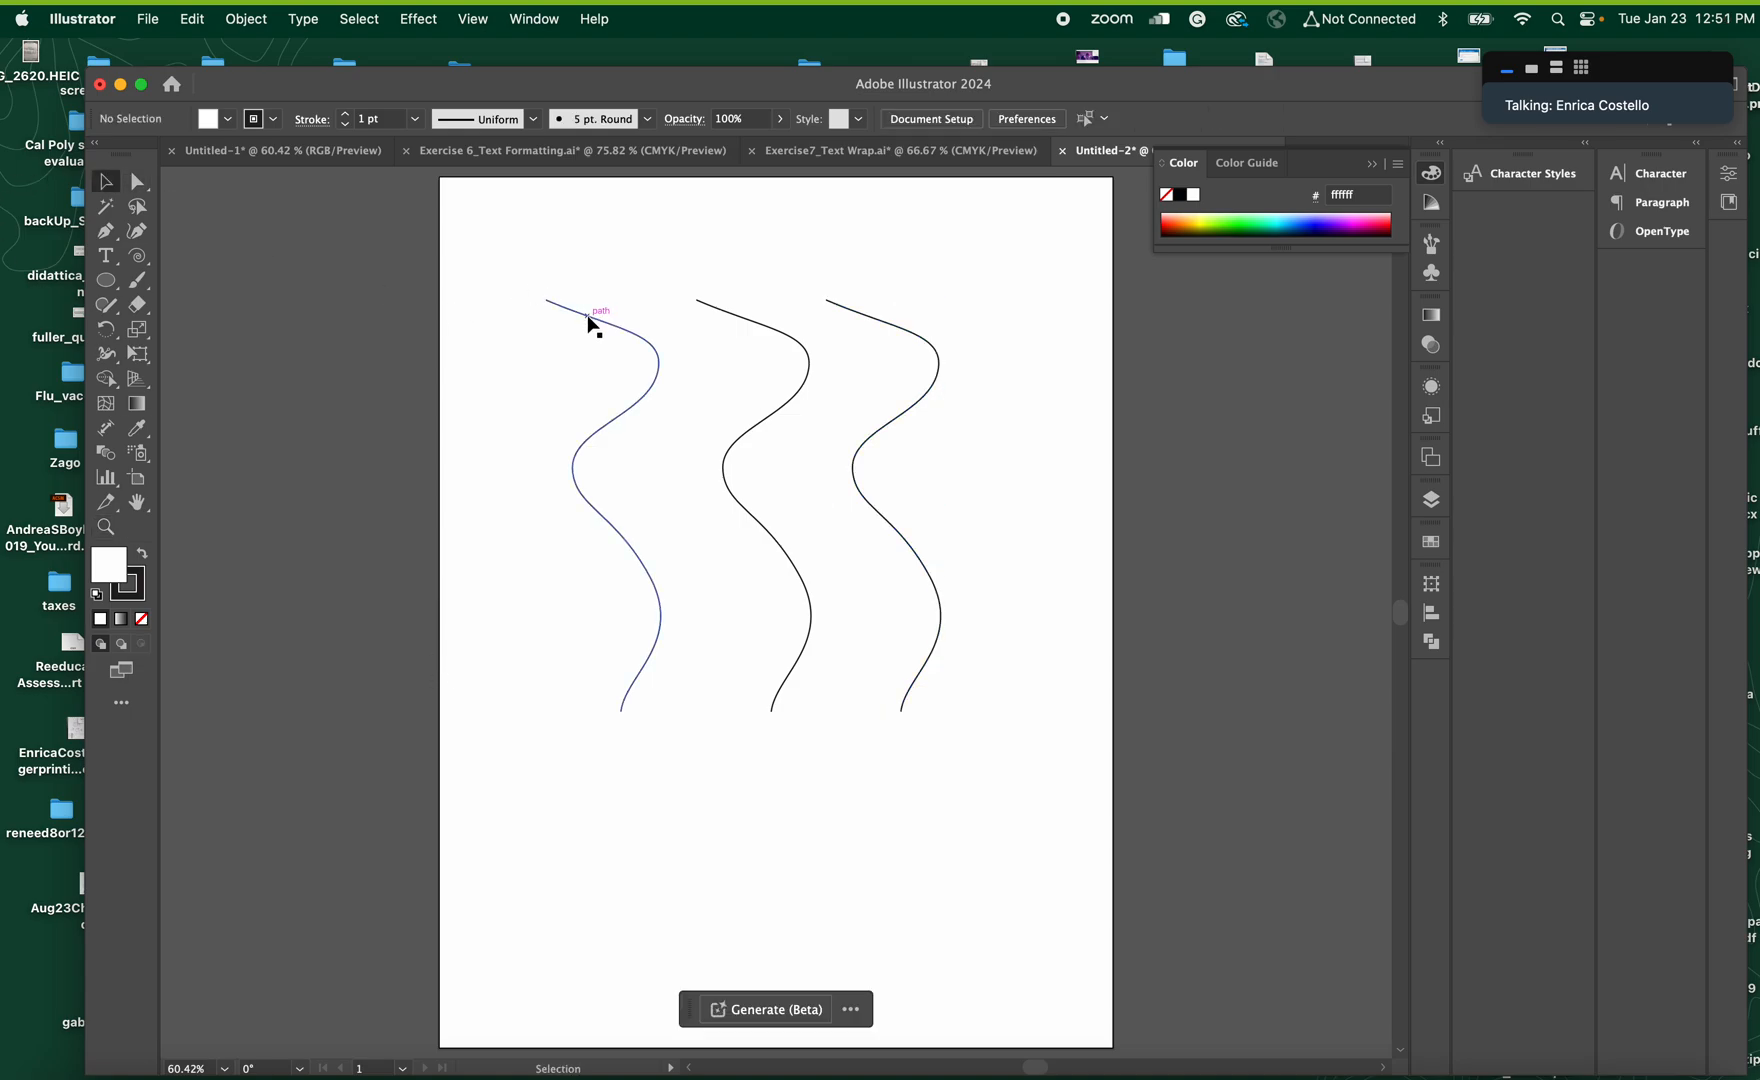
{"action": "left_click", "coordinate": [590, 320]}
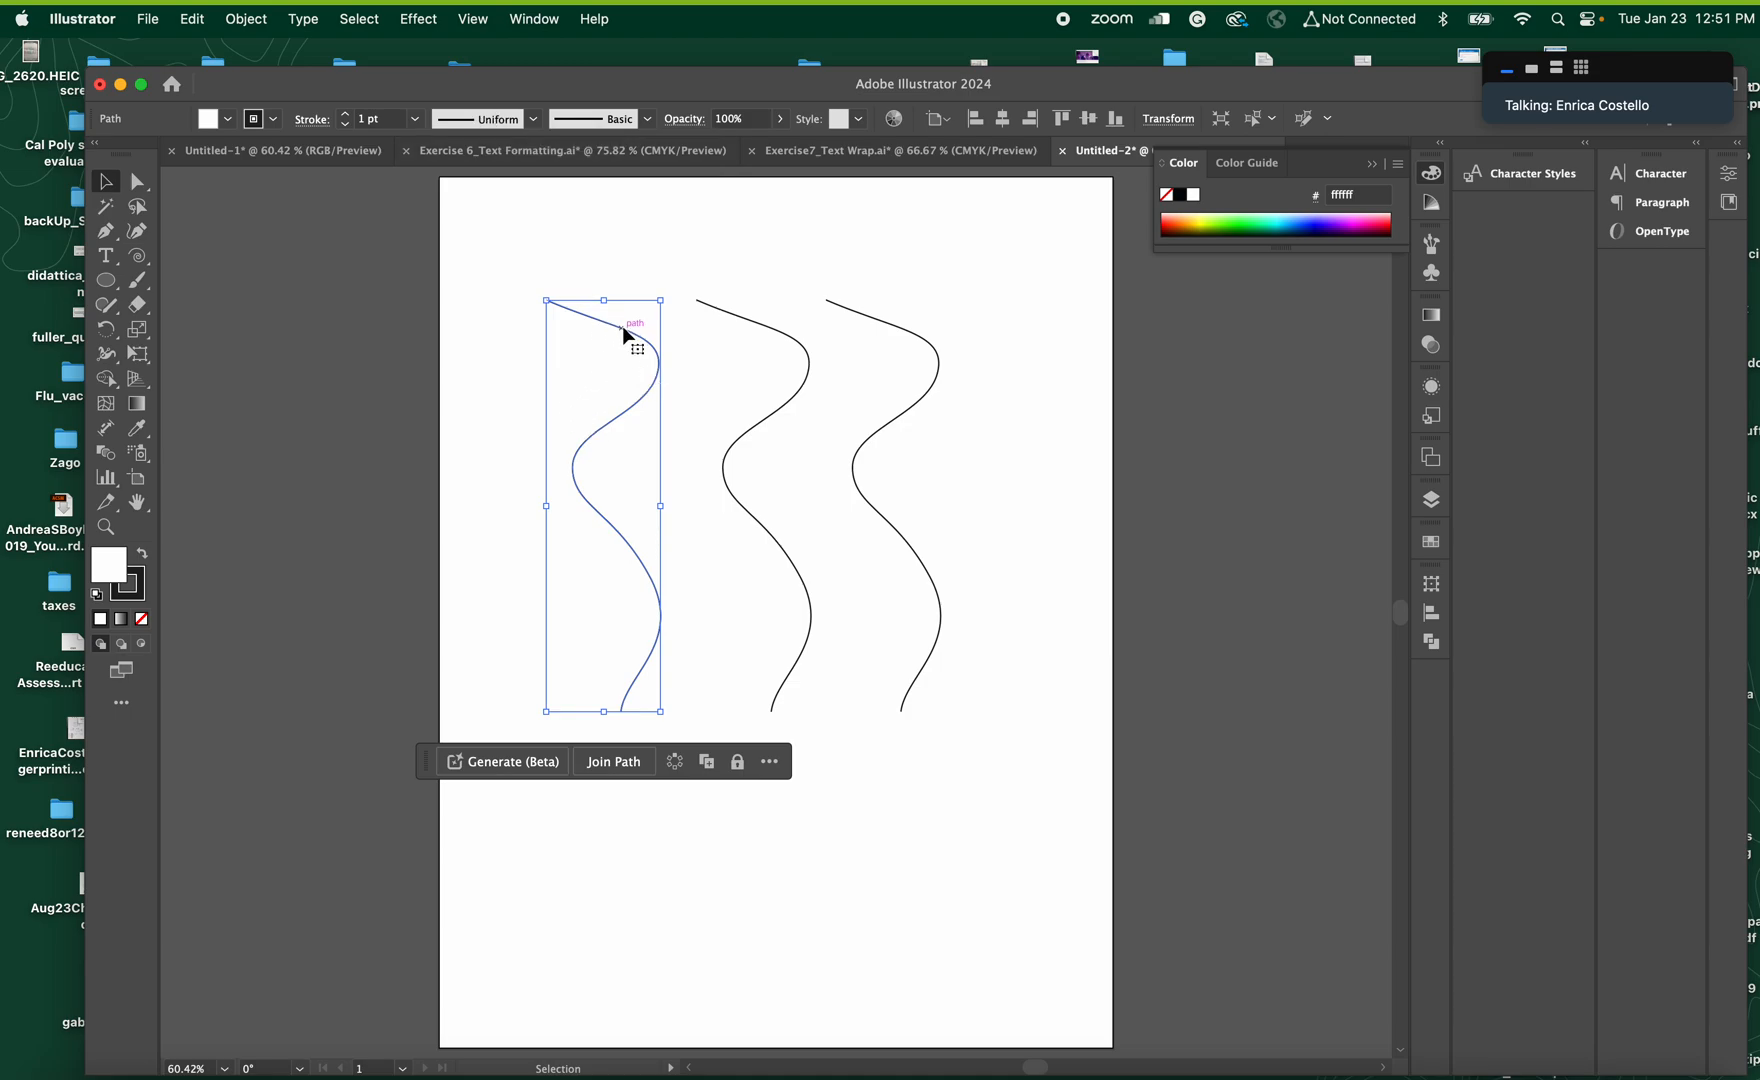
{"action": "left_click", "coordinate": [344, 114]}
{"action": "left_click", "coordinate": [344, 114]}
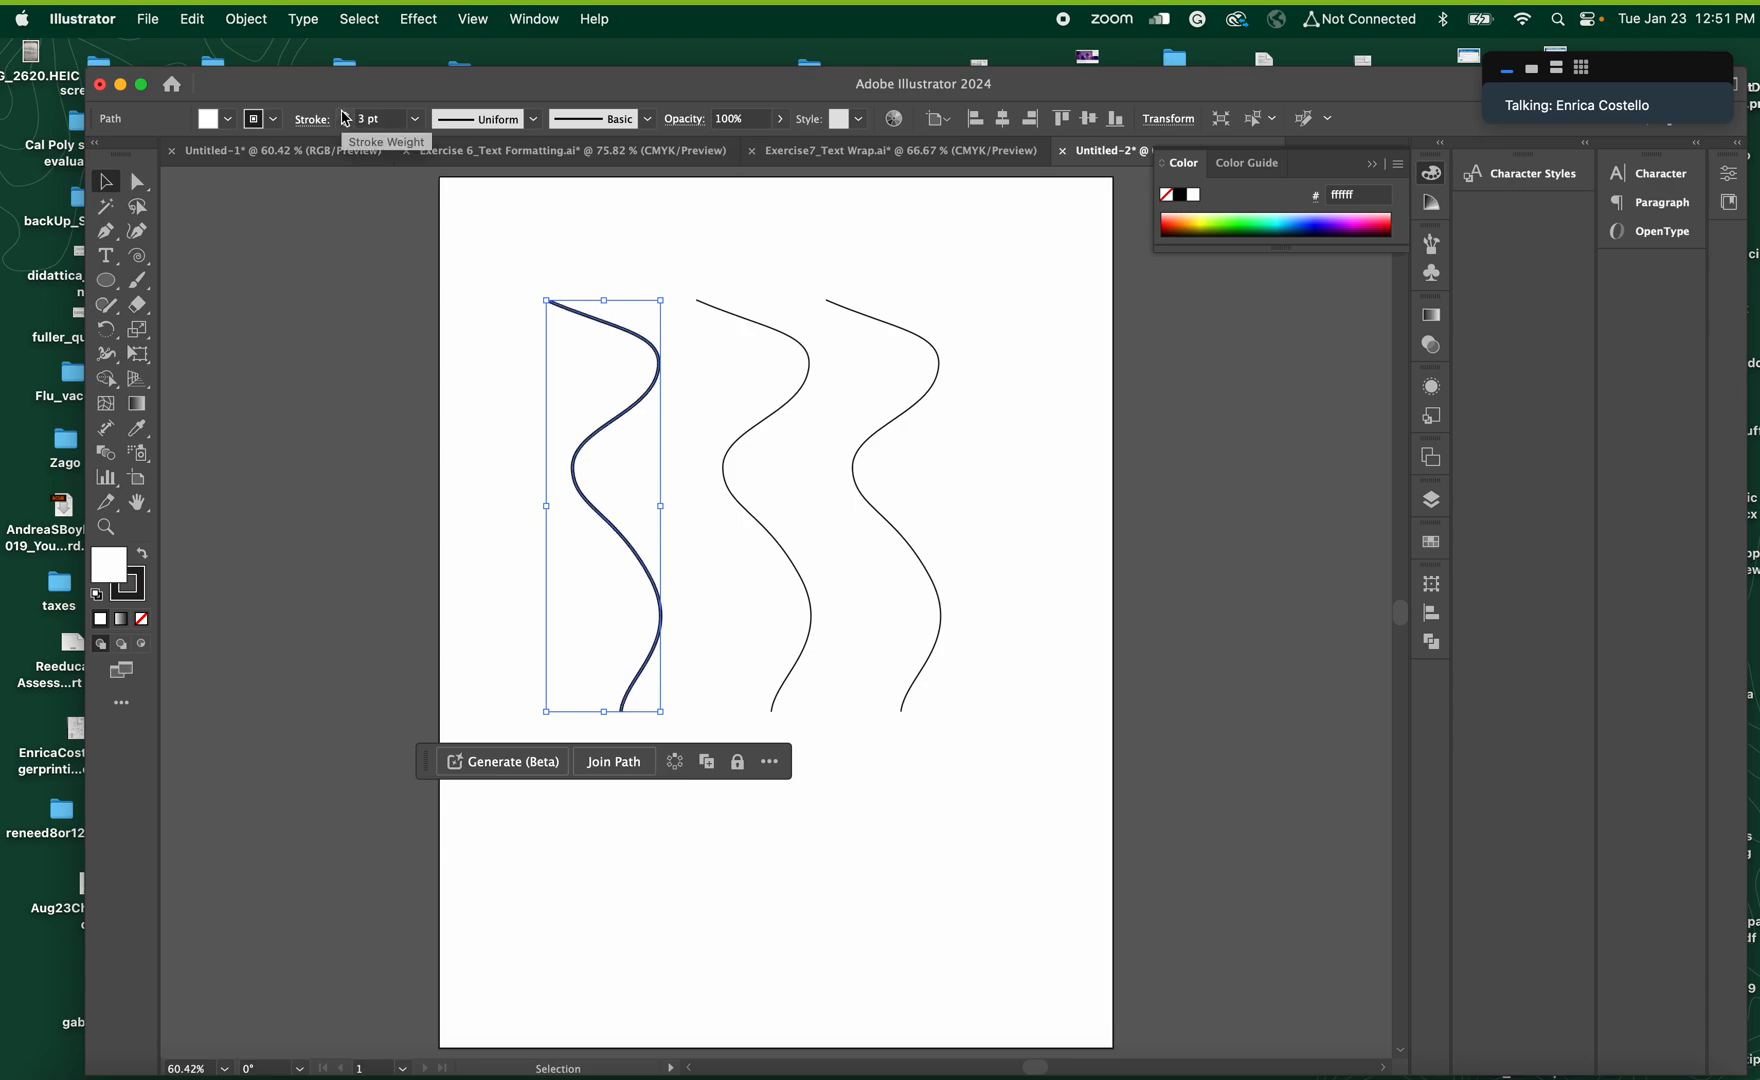
Apply the symmetrical variable width profile with tapered ends to the leftmost curve and deselect it
{"action": "left_click", "coordinate": [533, 119]}
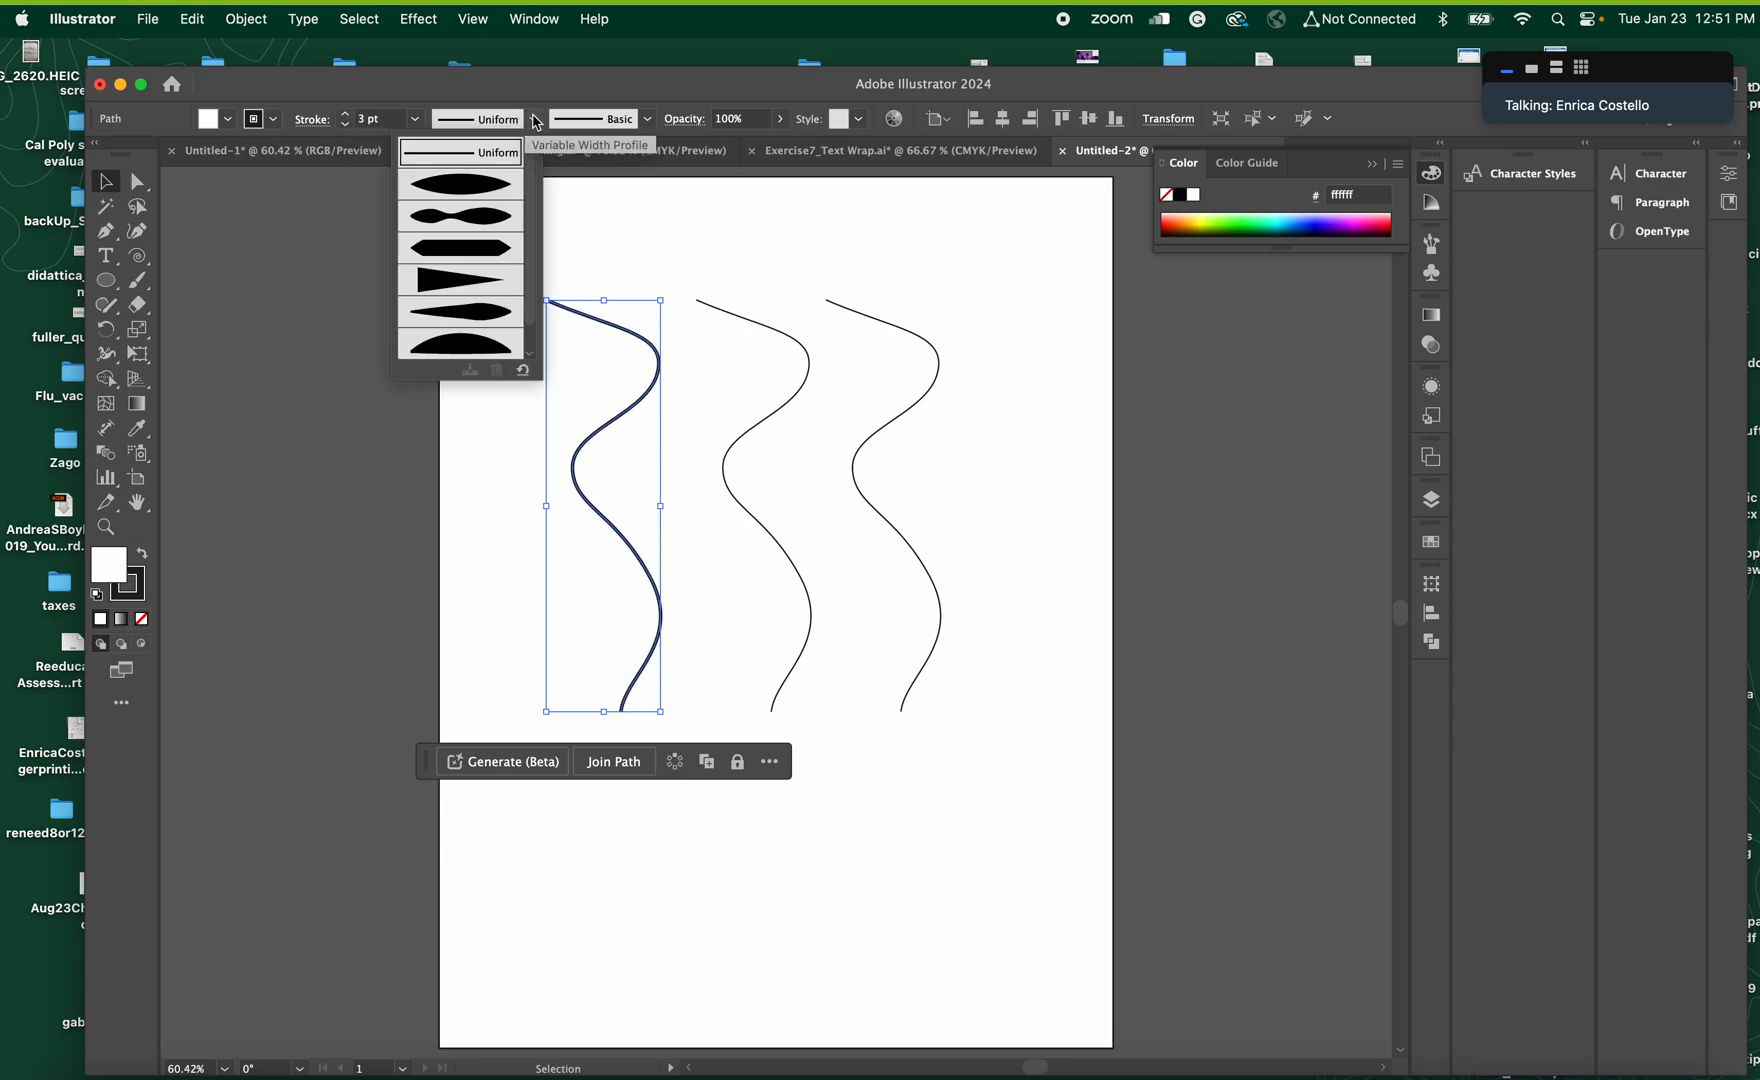
{"action": "left_click", "coordinate": [504, 190]}
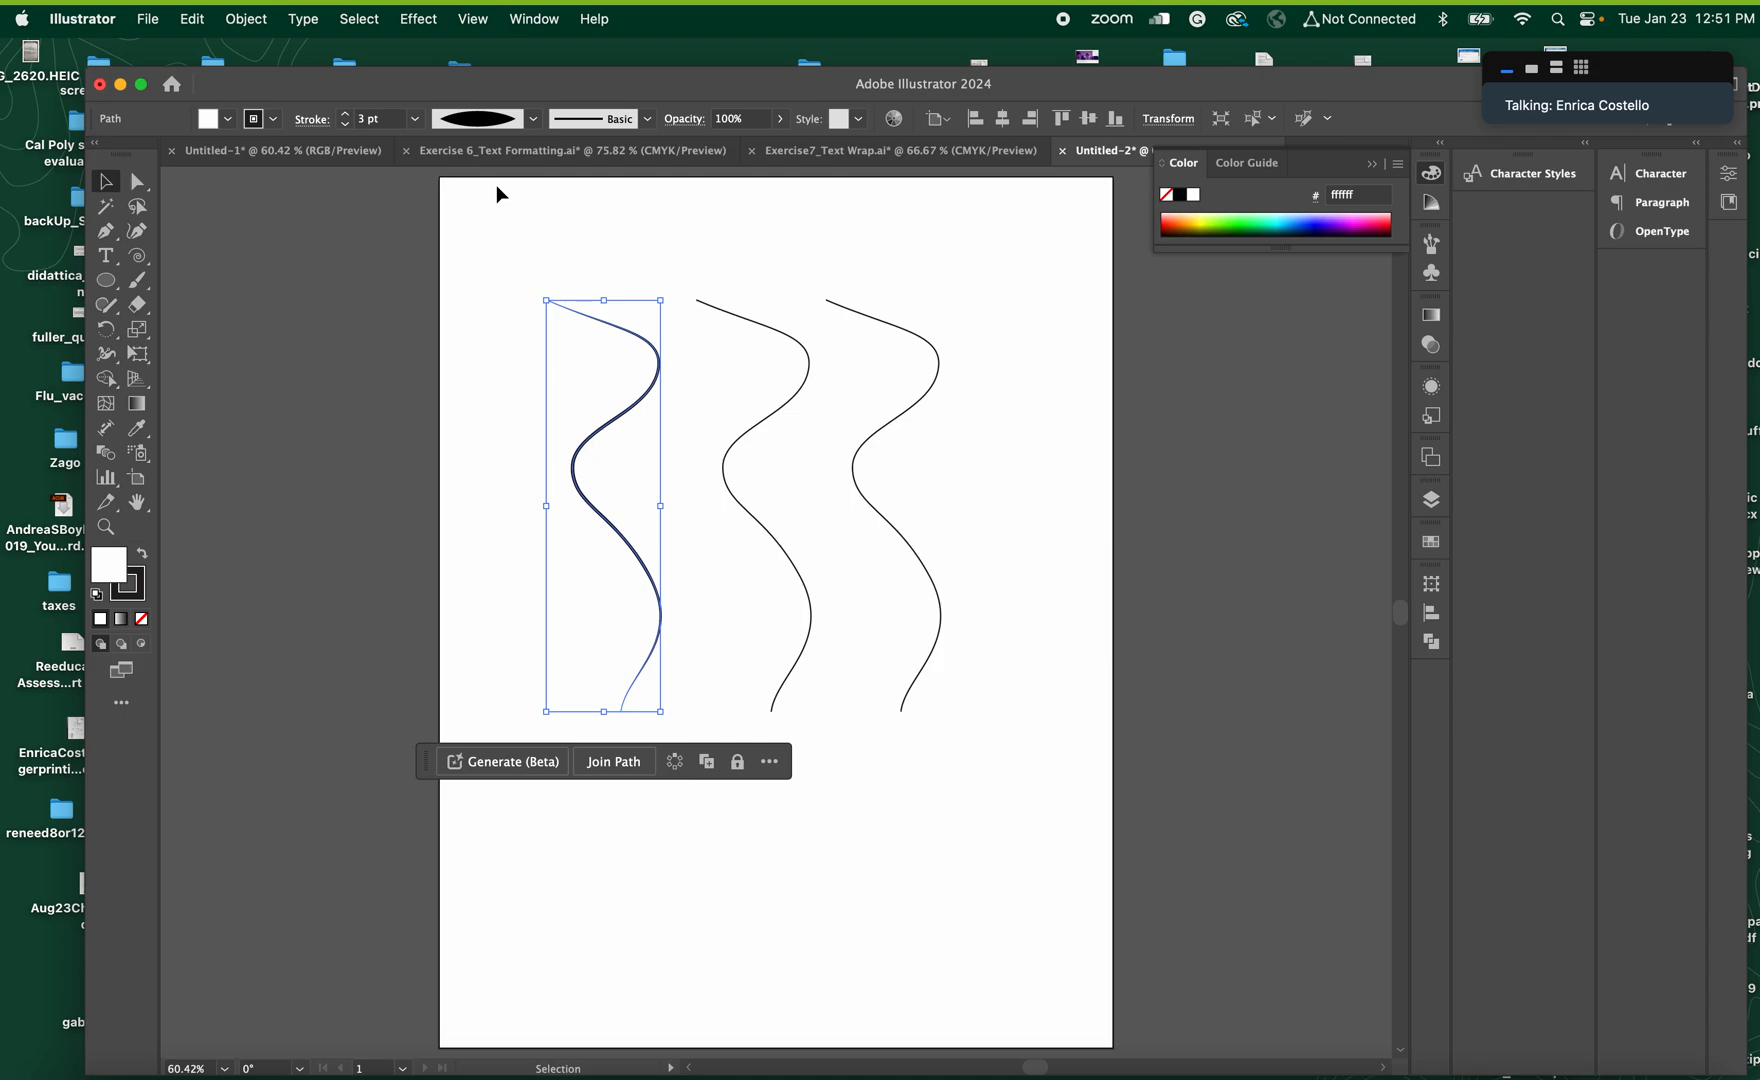
{"action": "left_click", "coordinate": [492, 310]}
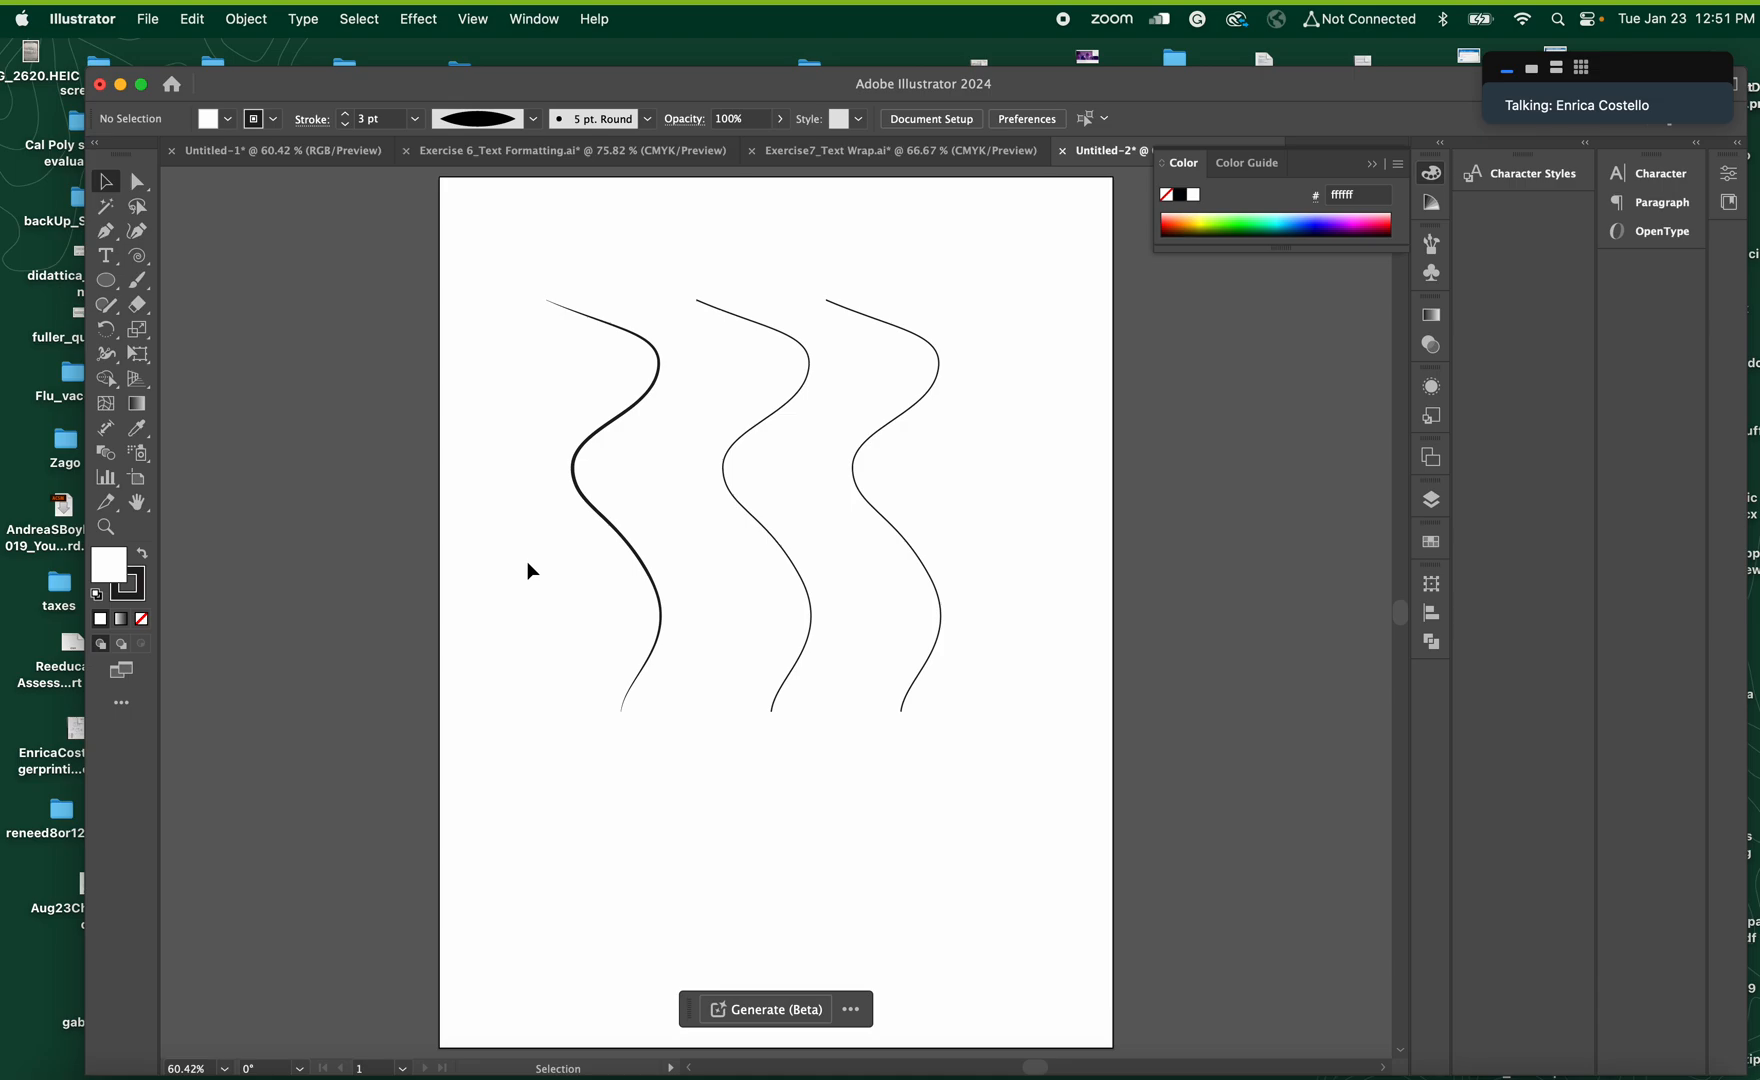
Give the leftmost curve the asymmetrical variable width profile that tapers long at its start and swells near its end
{"action": "left_click", "coordinate": [590, 314]}
{"action": "left_click", "coordinate": [533, 119]}
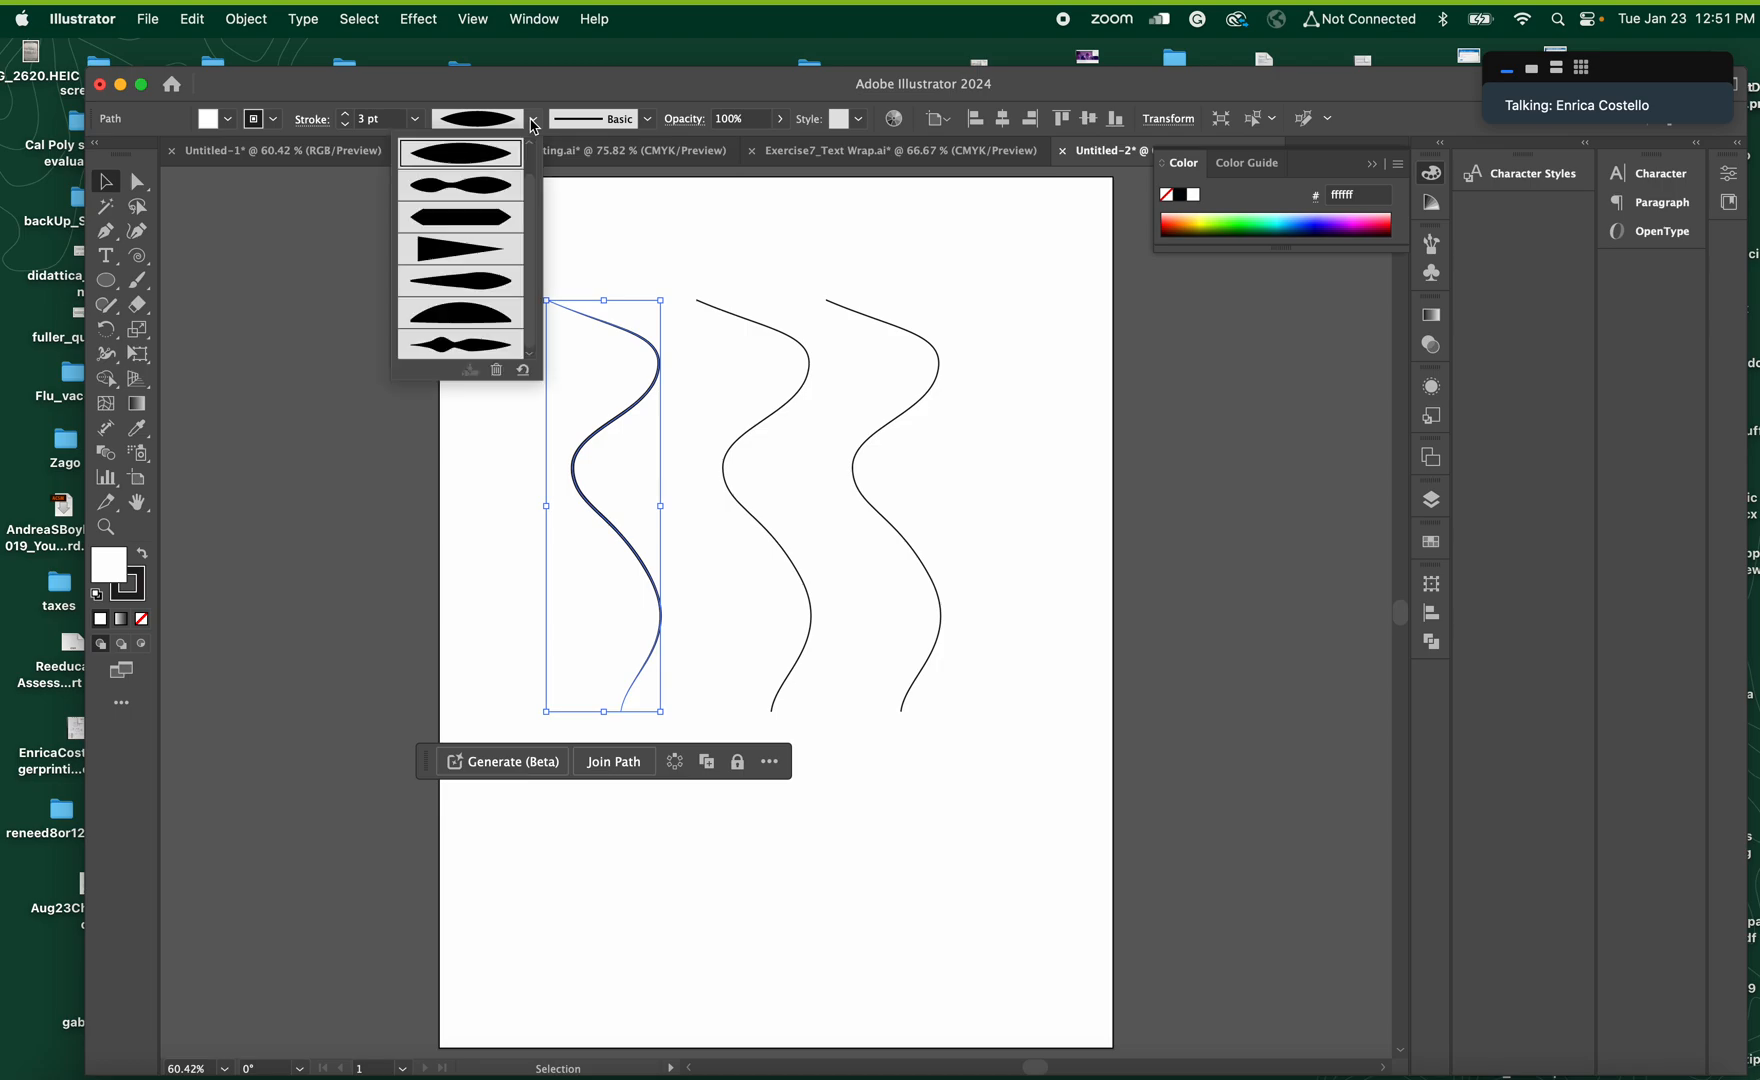
{"action": "left_click", "coordinate": [490, 285]}
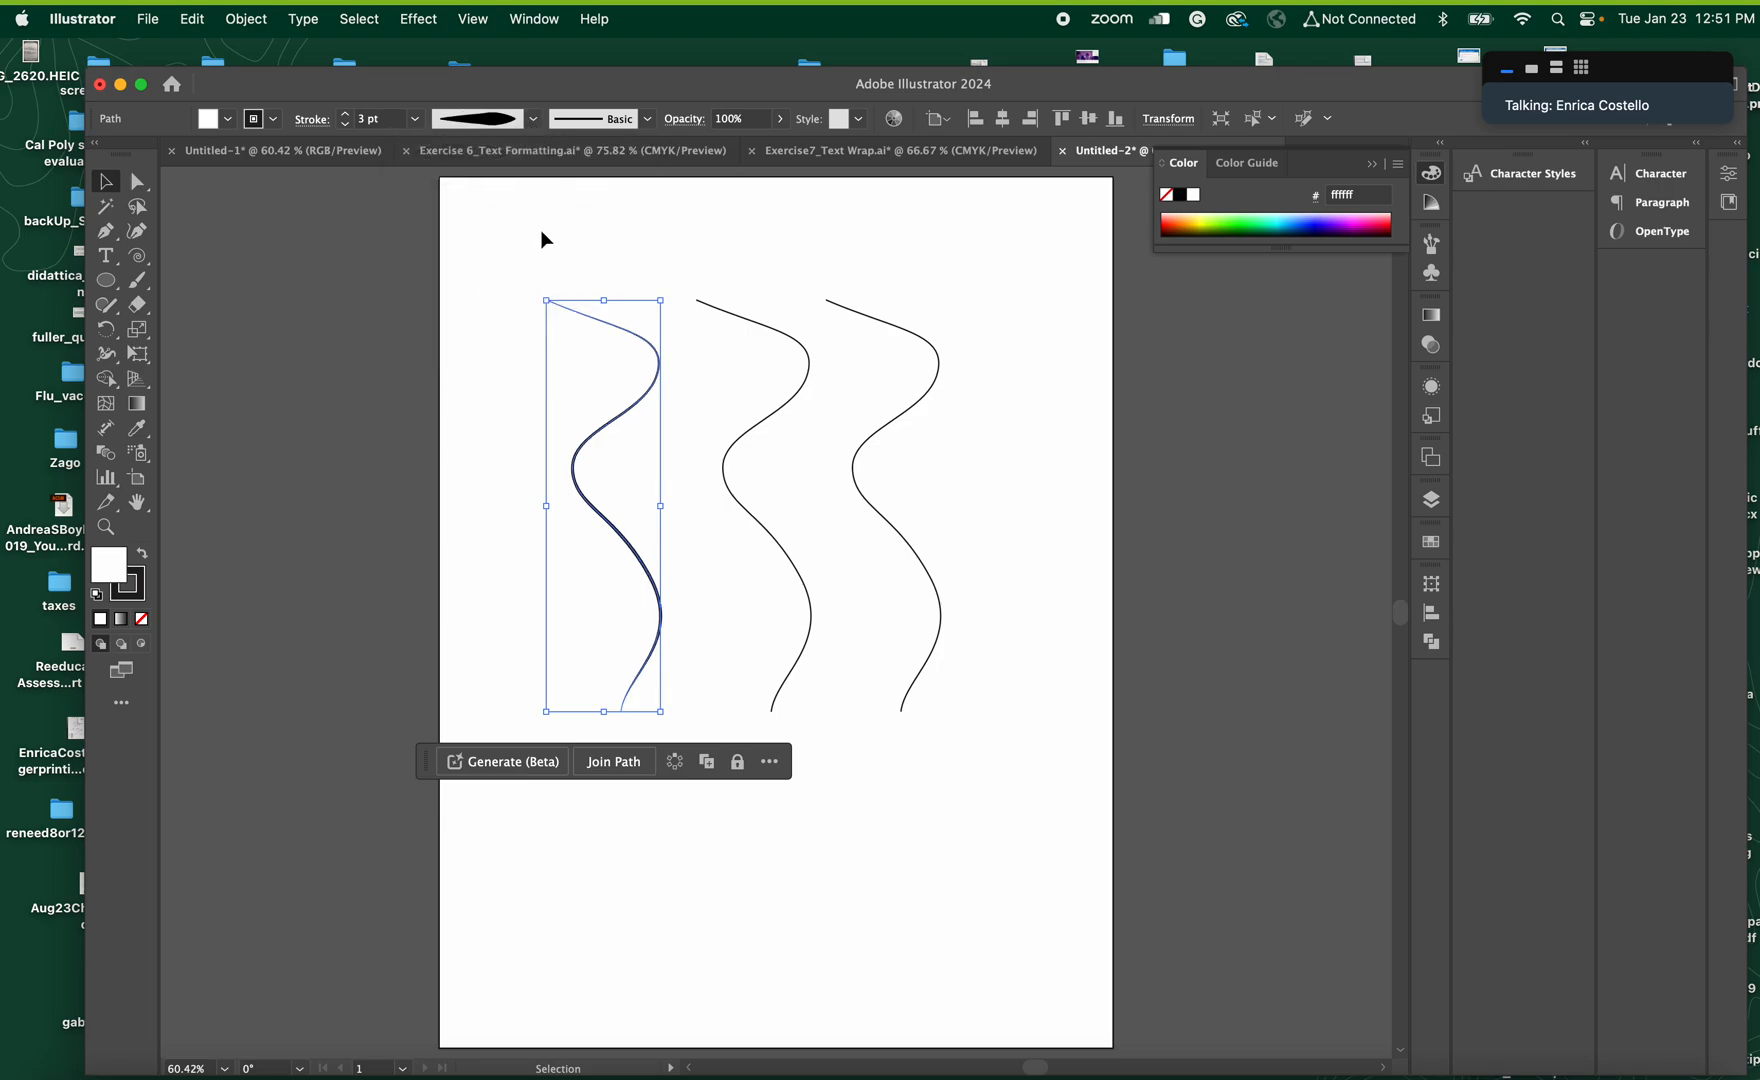
Apply the Charcoal - Feather brush to the leftmost curve and deselect it
{"action": "left_click", "coordinate": [648, 119]}
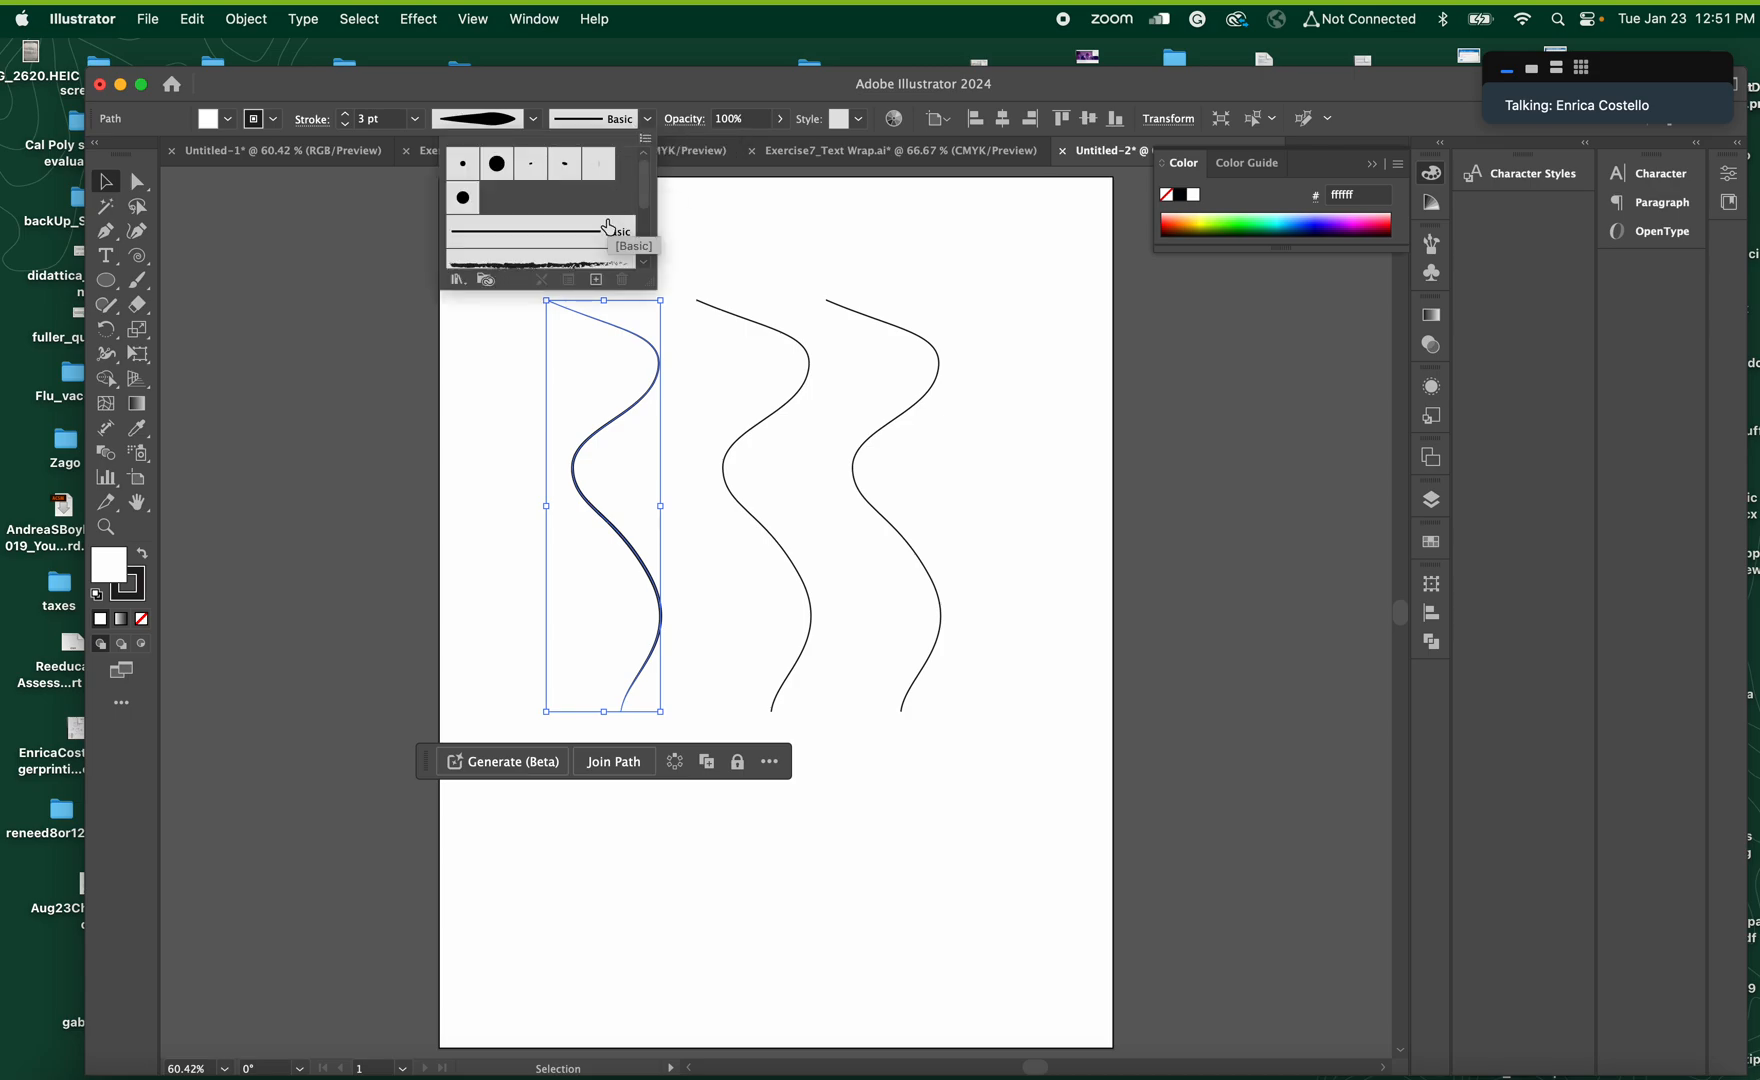
{"action": "scroll", "coordinate": [600, 225], "scroll_direction": "down", "scroll_amount": 2}
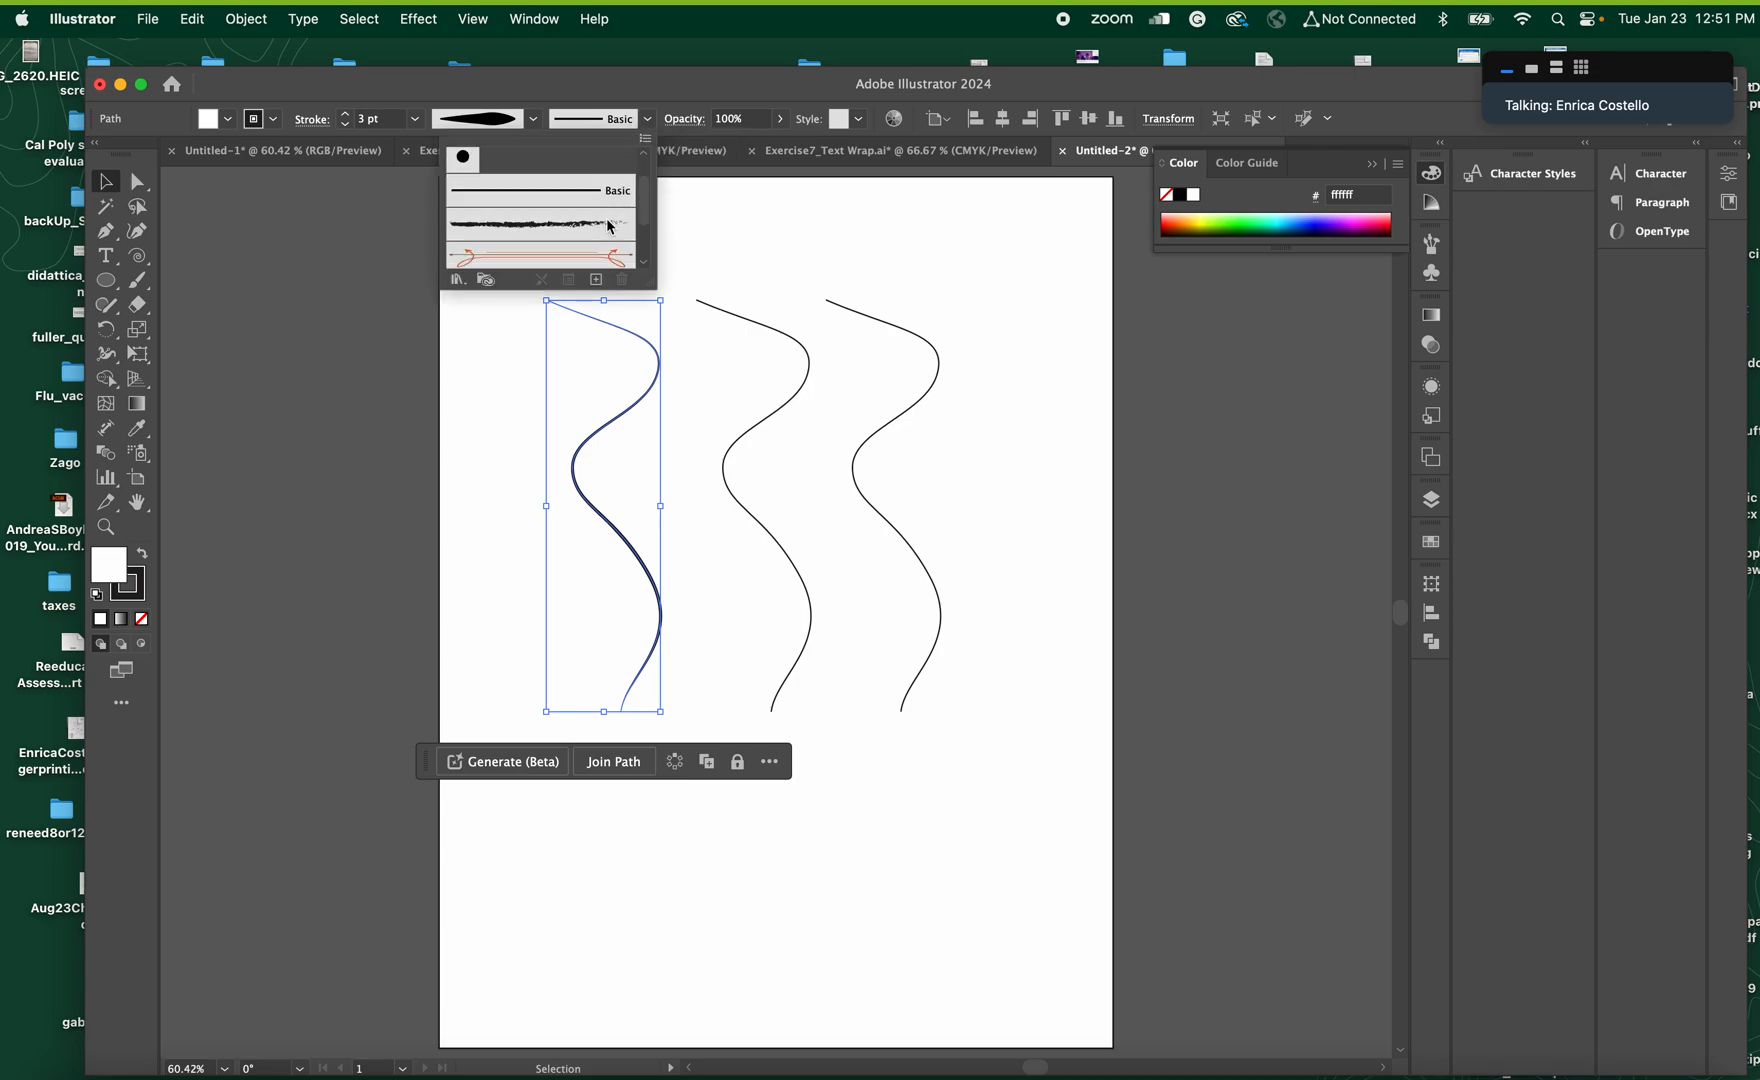
{"action": "left_click", "coordinate": [555, 231]}
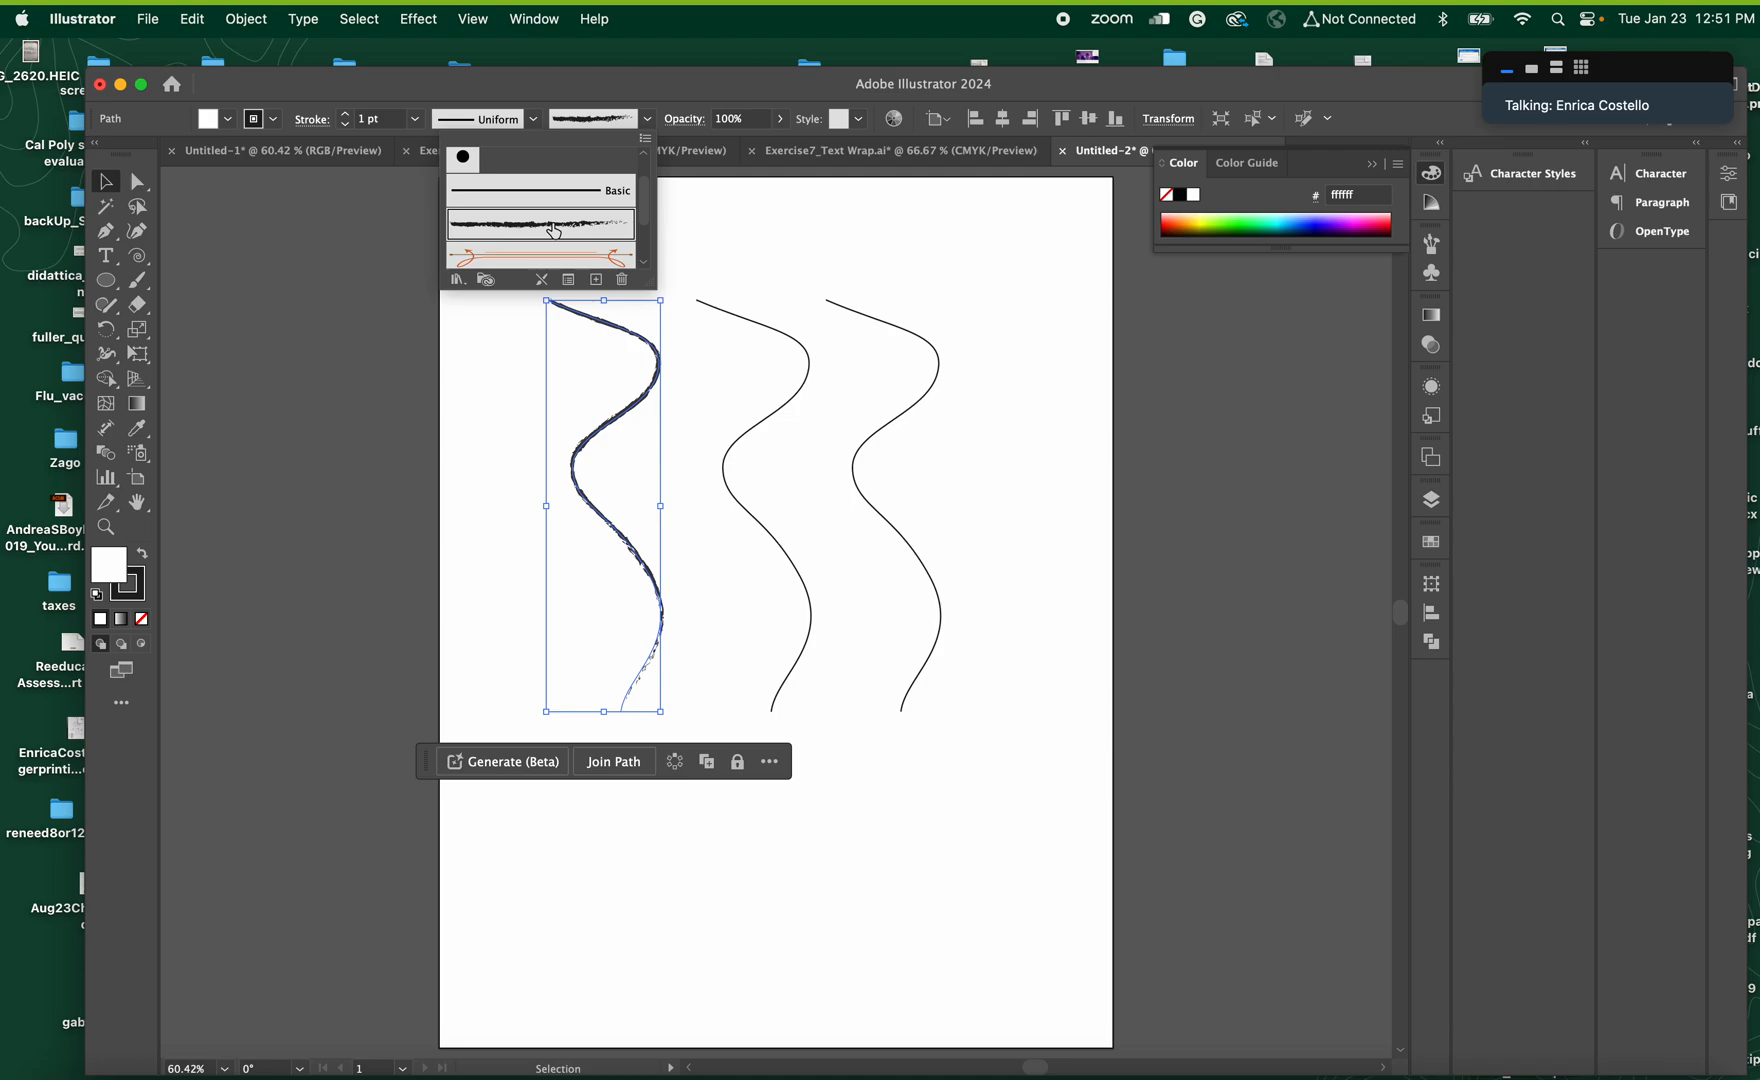
{"action": "left_click", "coordinate": [732, 257]}
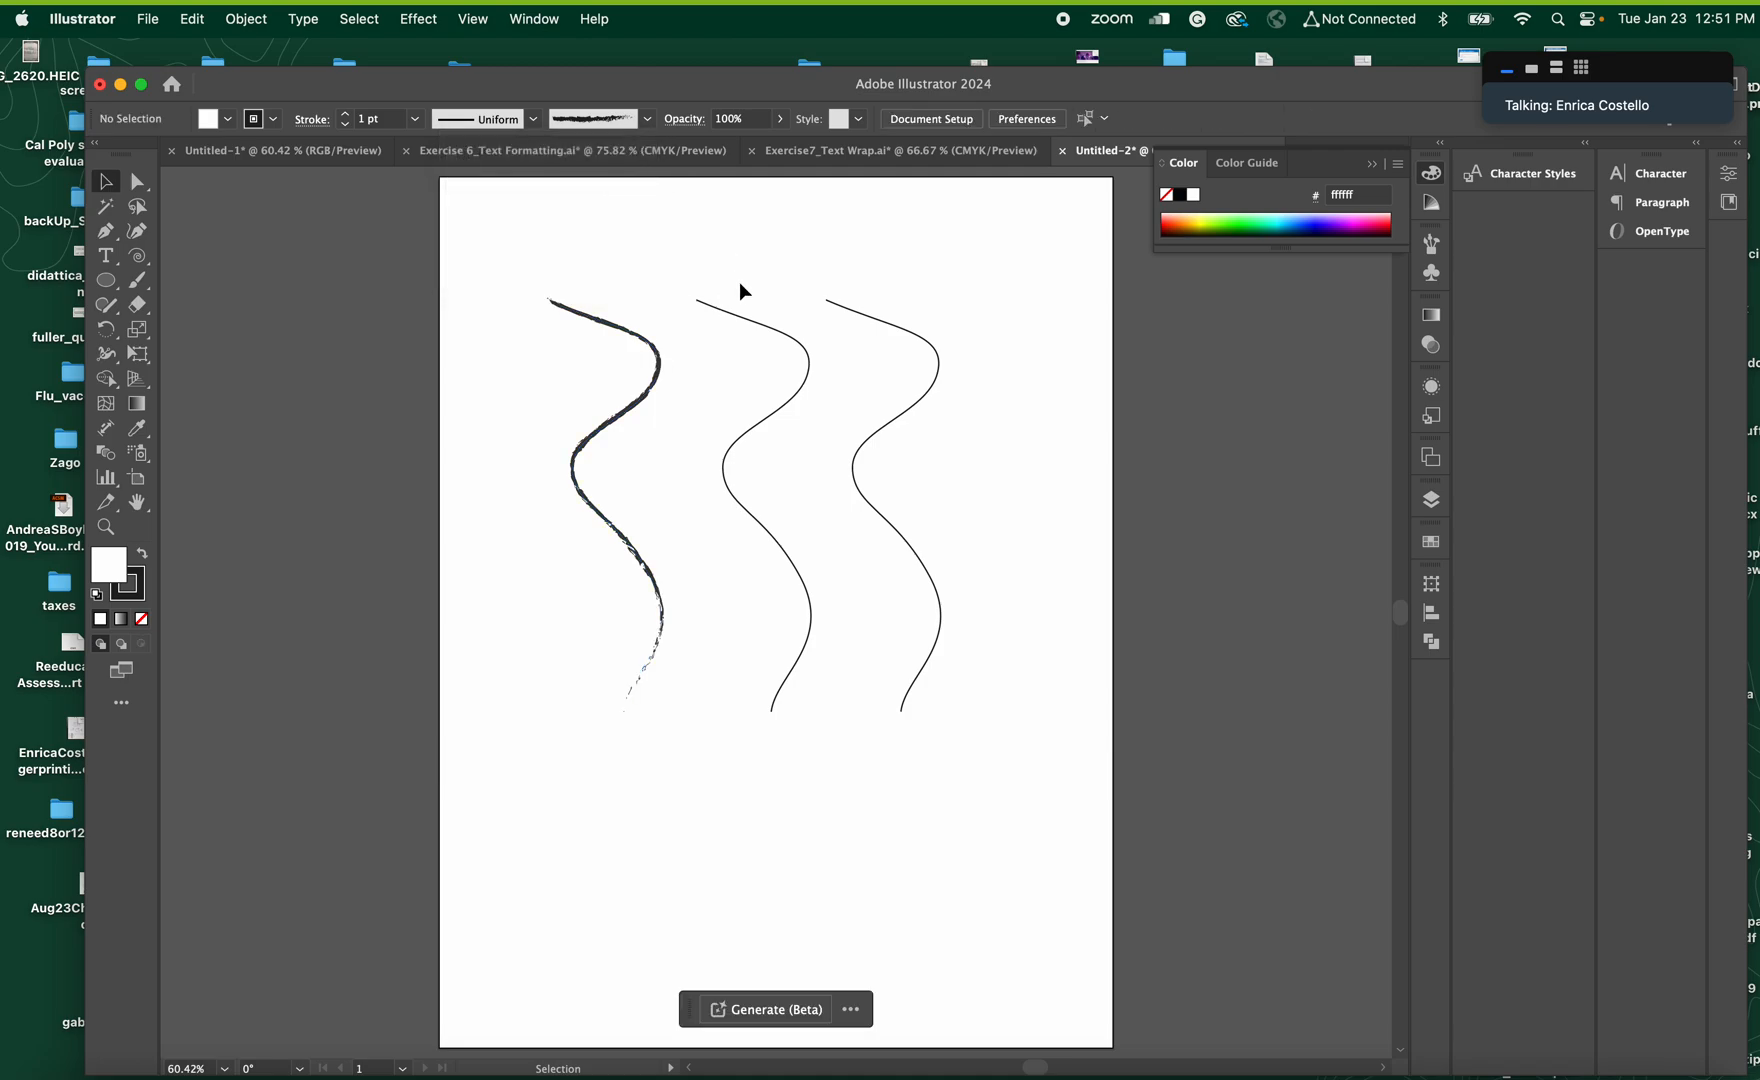
Undo the Charcoal - Feather brush on the leftmost curve
{"action": "left_click", "coordinate": [750, 320]}
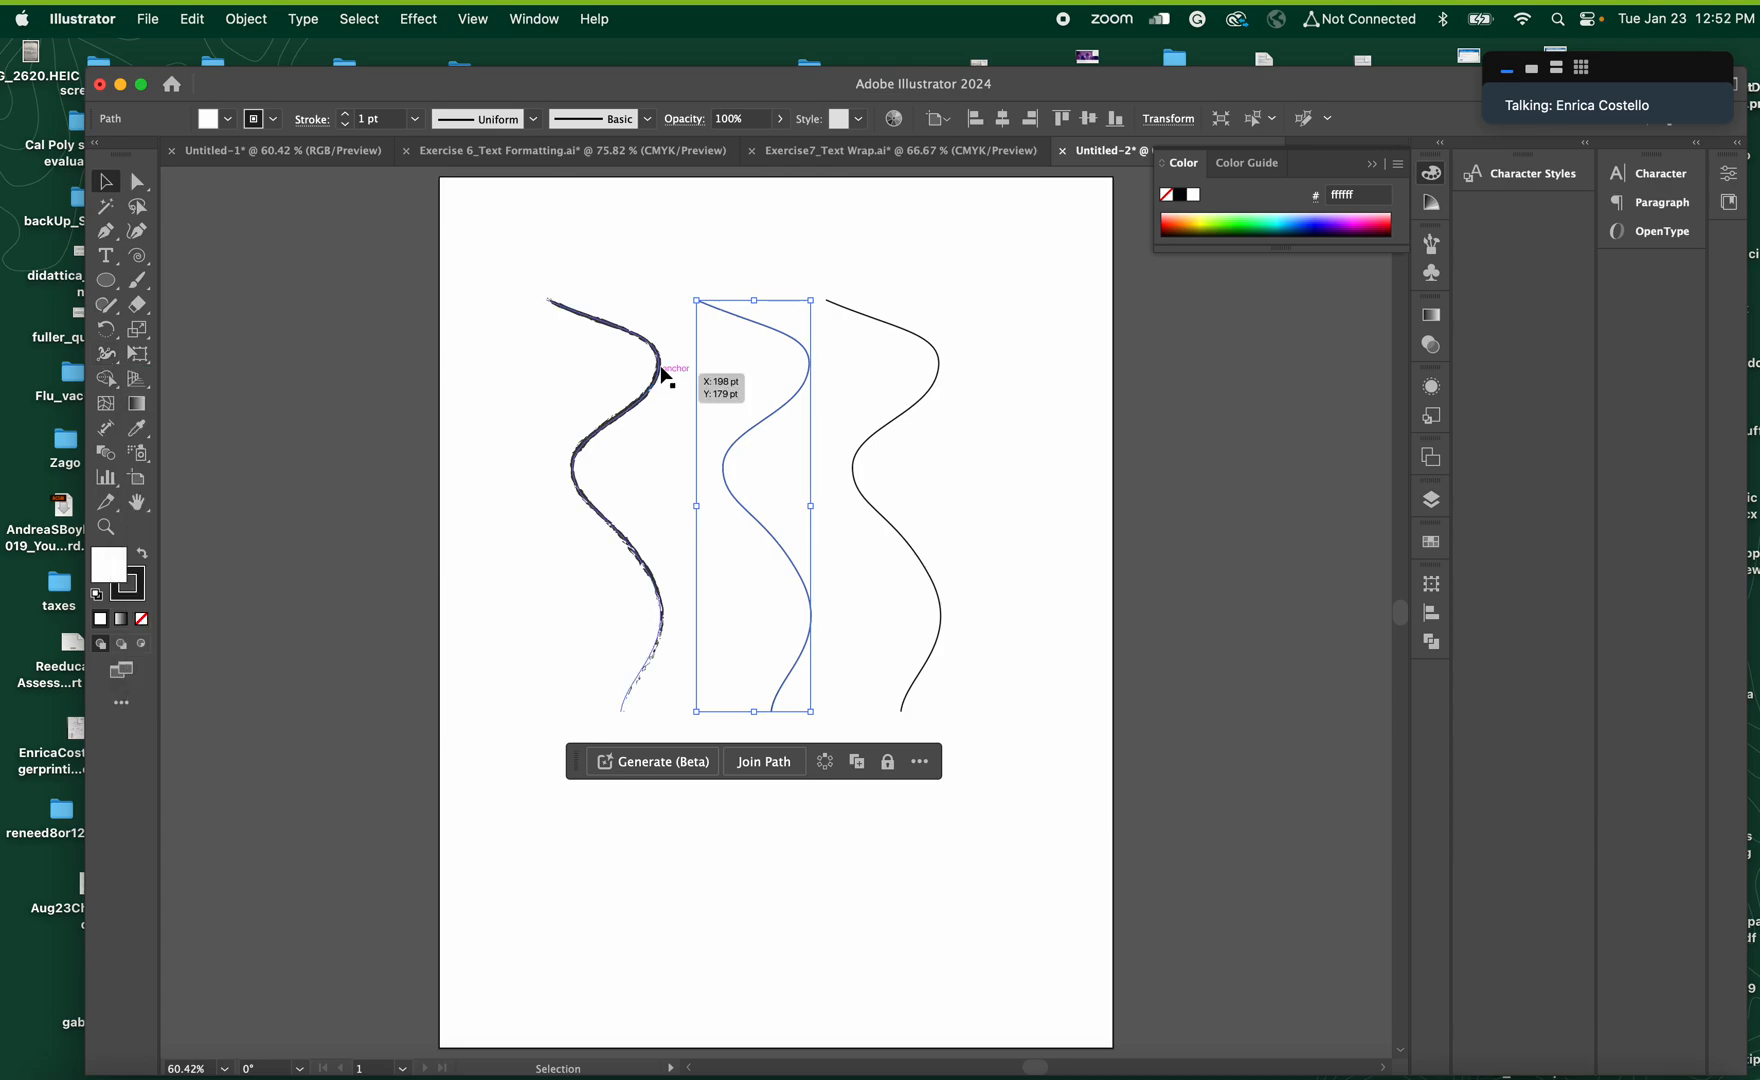
{"action": "left_click", "coordinate": [621, 334]}
{"action": "key", "text": "super+z"}
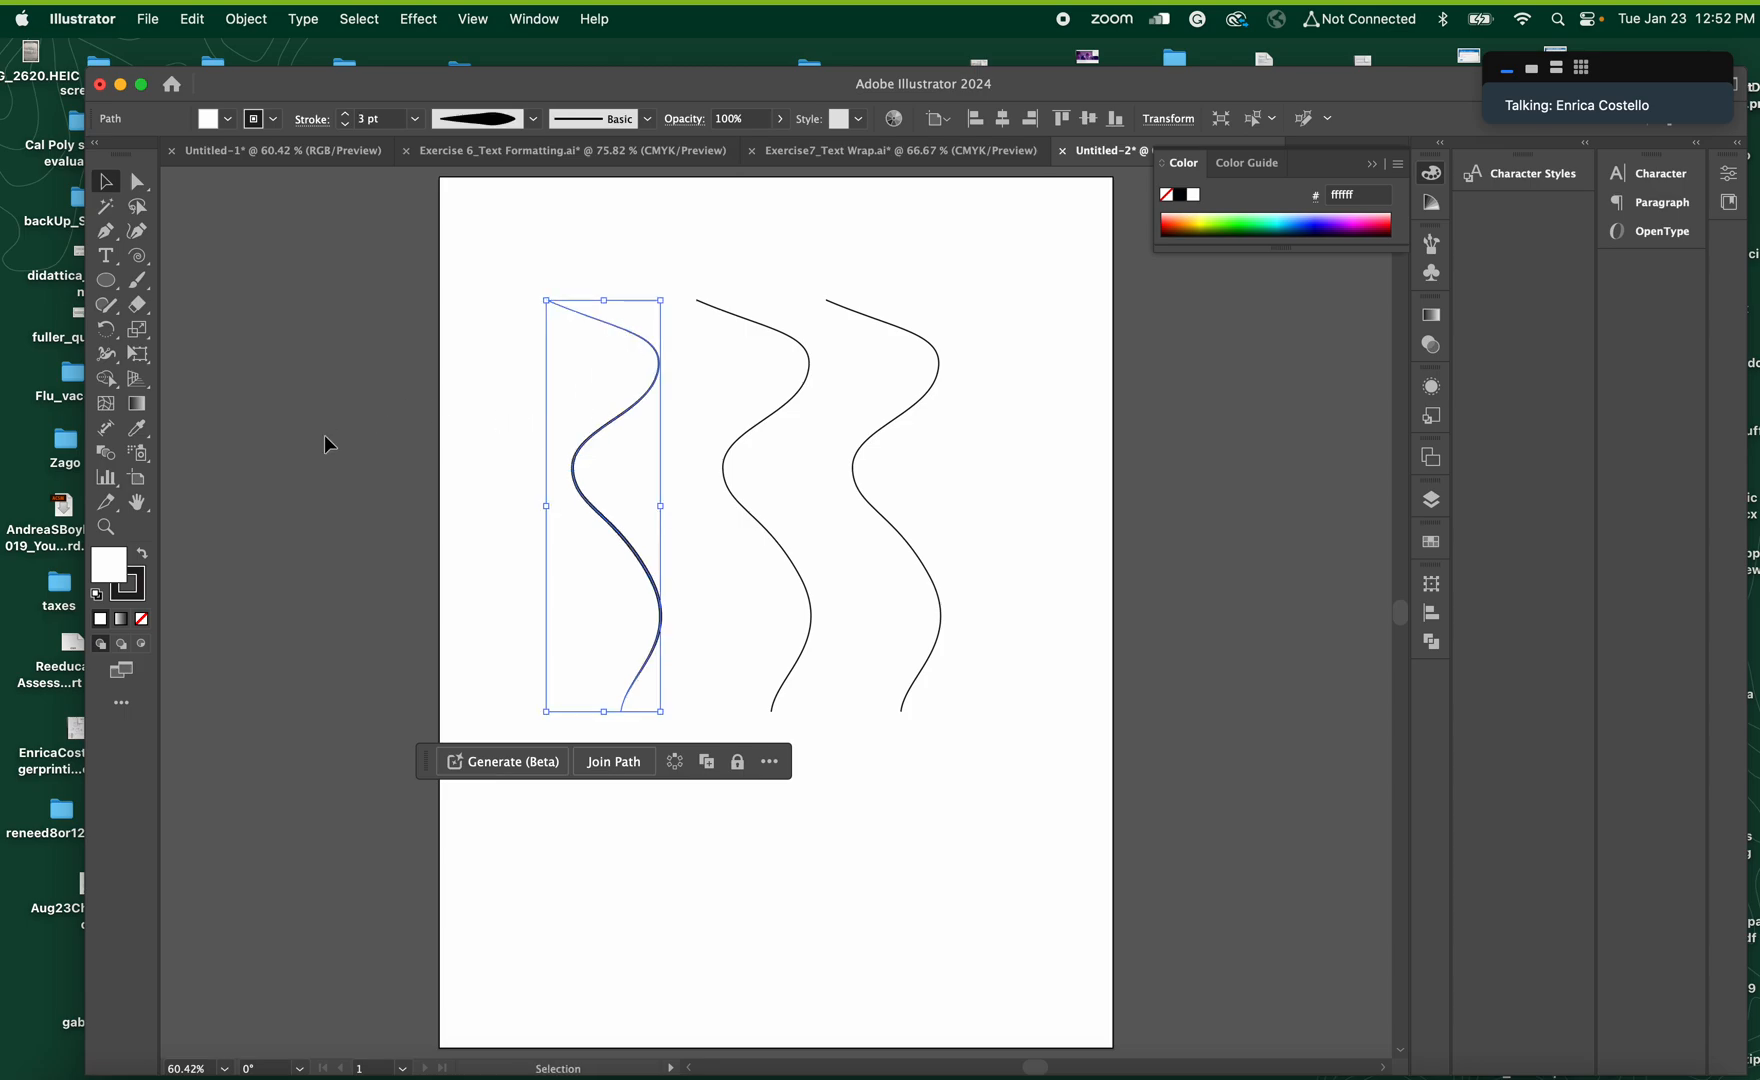
Use the Width tool to thicken the middle curve at its lower bend and thin it just above that bend
{"action": "left_click", "coordinate": [107, 528]}
{"action": "left_click_drag", "start_coordinate": [638, 622], "coordinate": [904, 676]}
{"action": "left_click", "coordinate": [105, 181]}
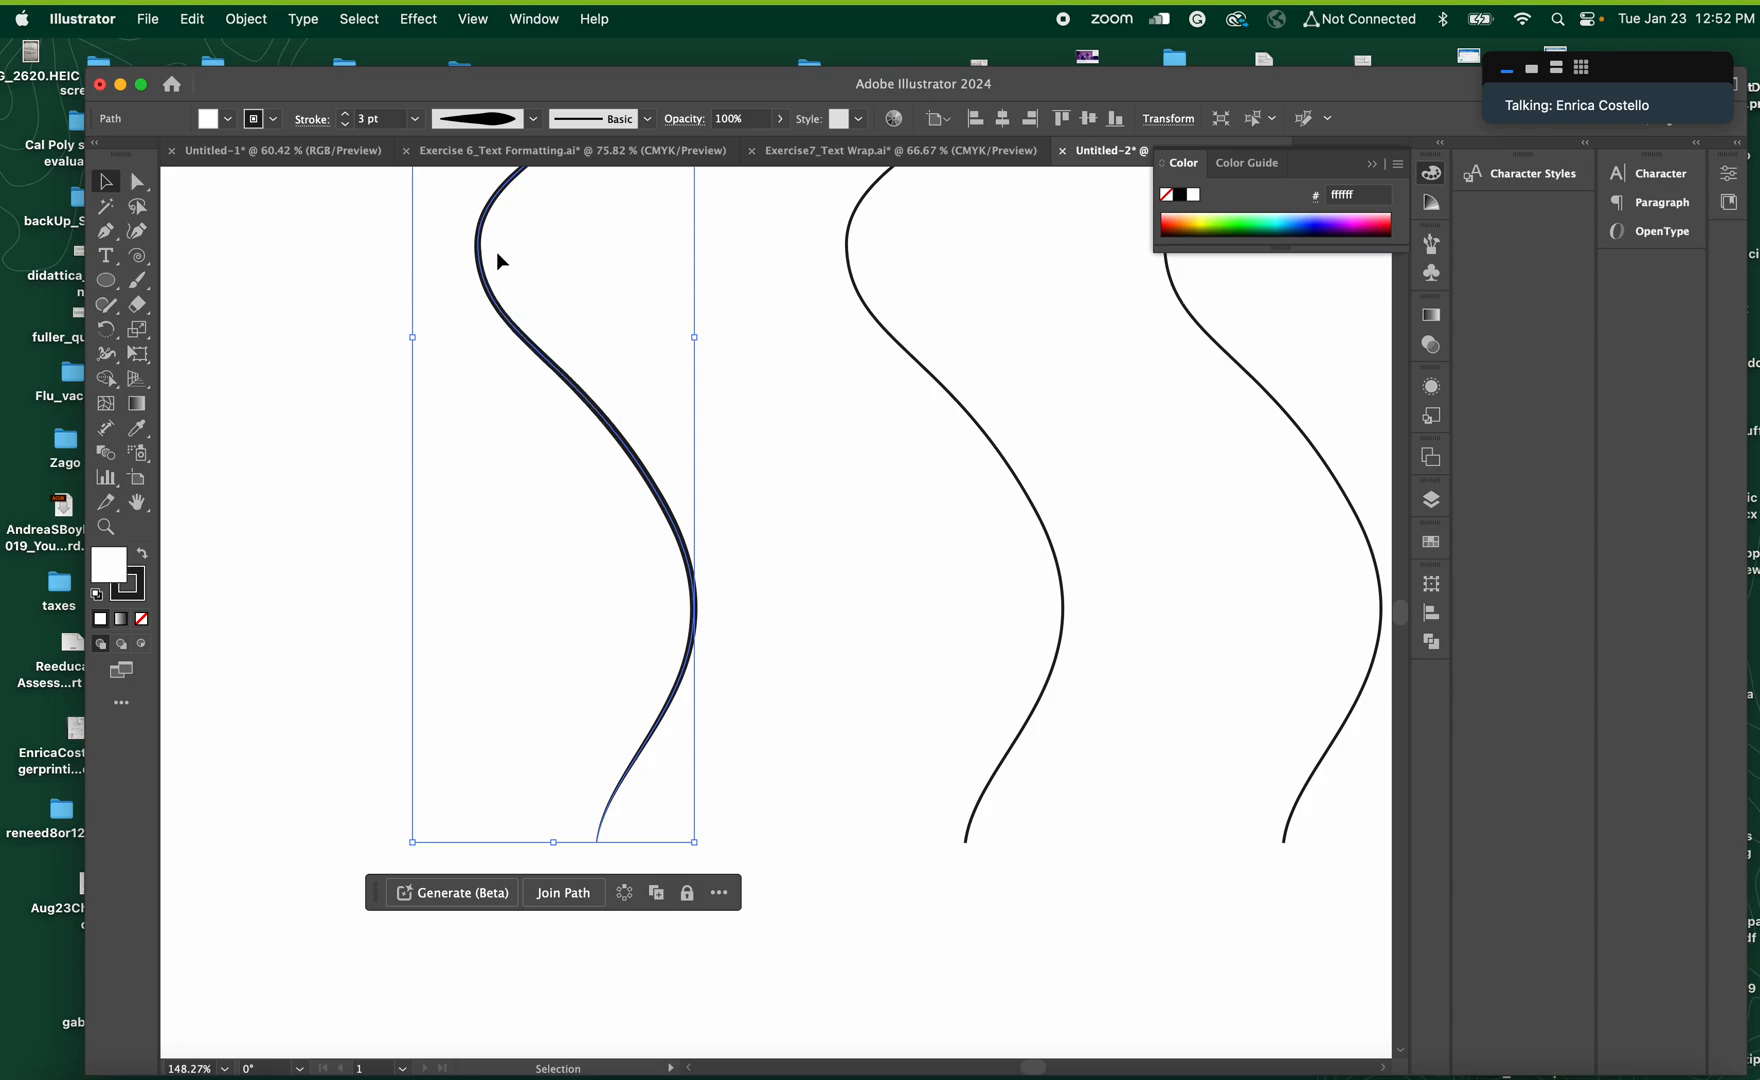
{"action": "scroll", "coordinate": [500, 236], "scroll_direction": "up", "scroll_amount": 5}
{"action": "scroll", "coordinate": [500, 236], "scroll_direction": "left", "scroll_amount": 2}
{"action": "scroll", "coordinate": [500, 236], "scroll_direction": "down", "scroll_amount": 1}
{"action": "scroll", "coordinate": [500, 236], "scroll_direction": "right", "scroll_amount": 2}
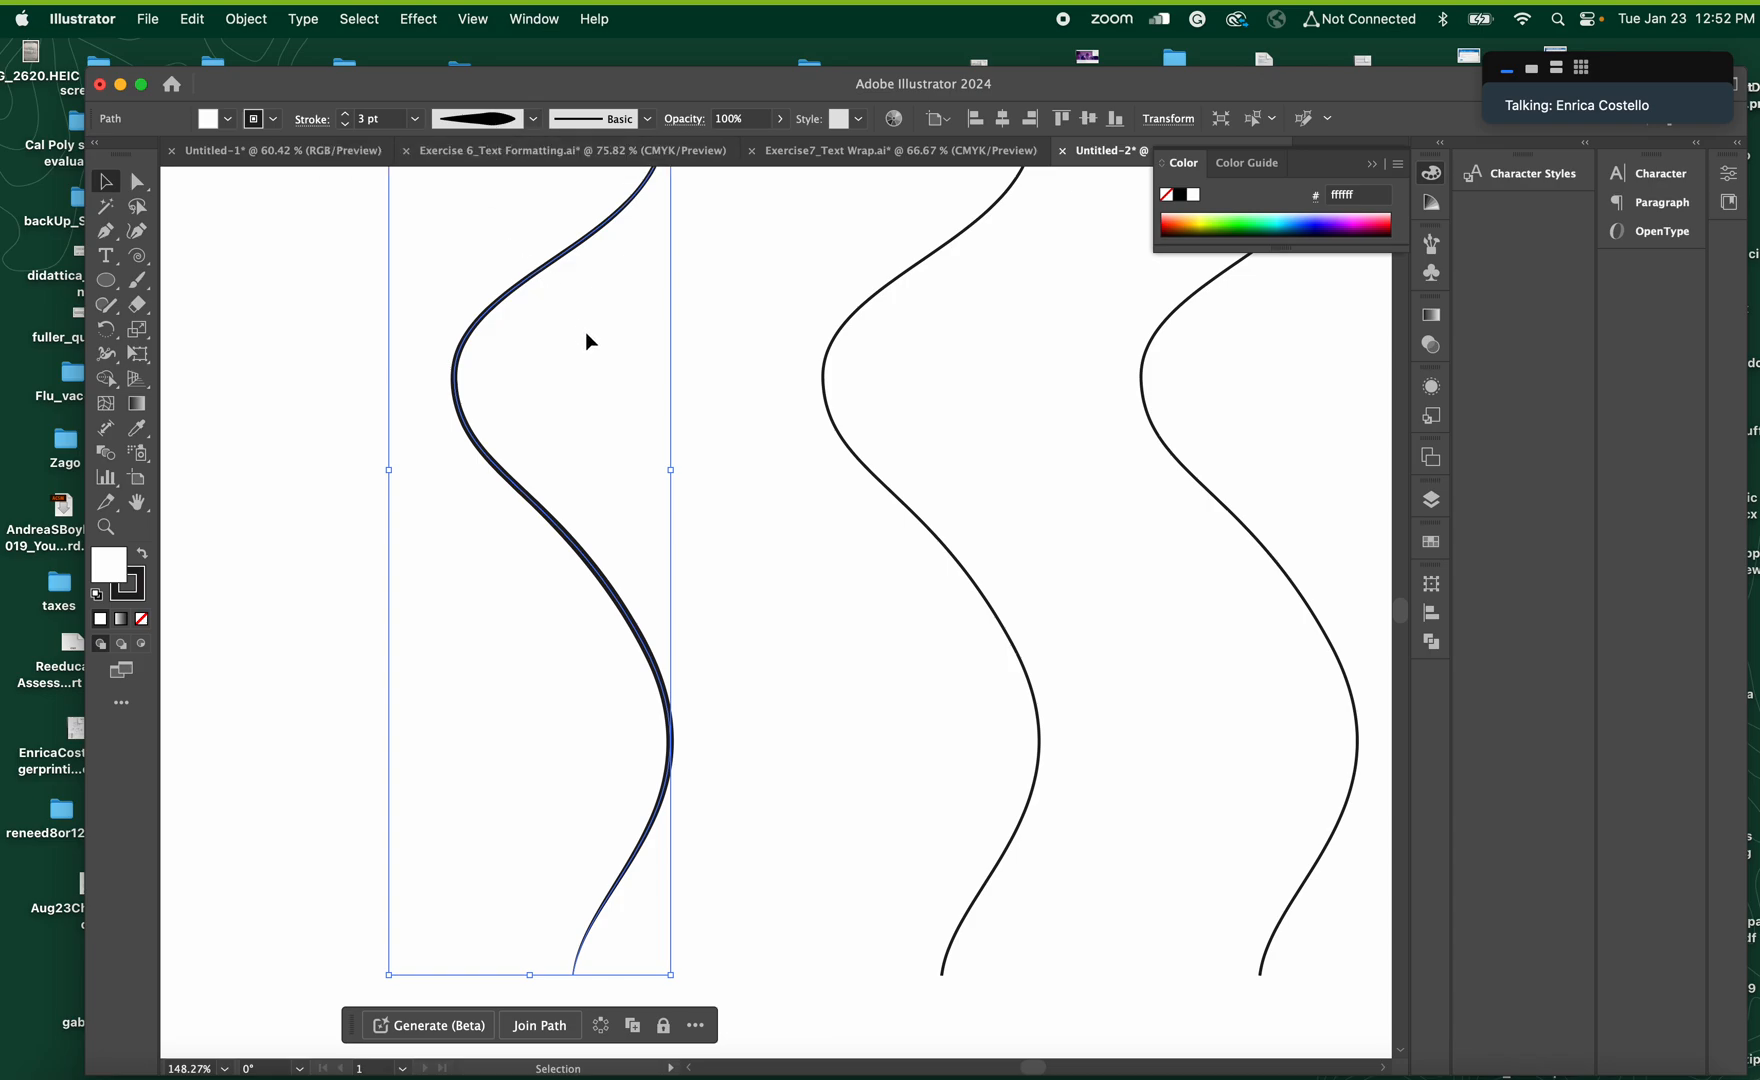
{"action": "scroll", "coordinate": [651, 360], "scroll_direction": "up", "scroll_amount": 3}
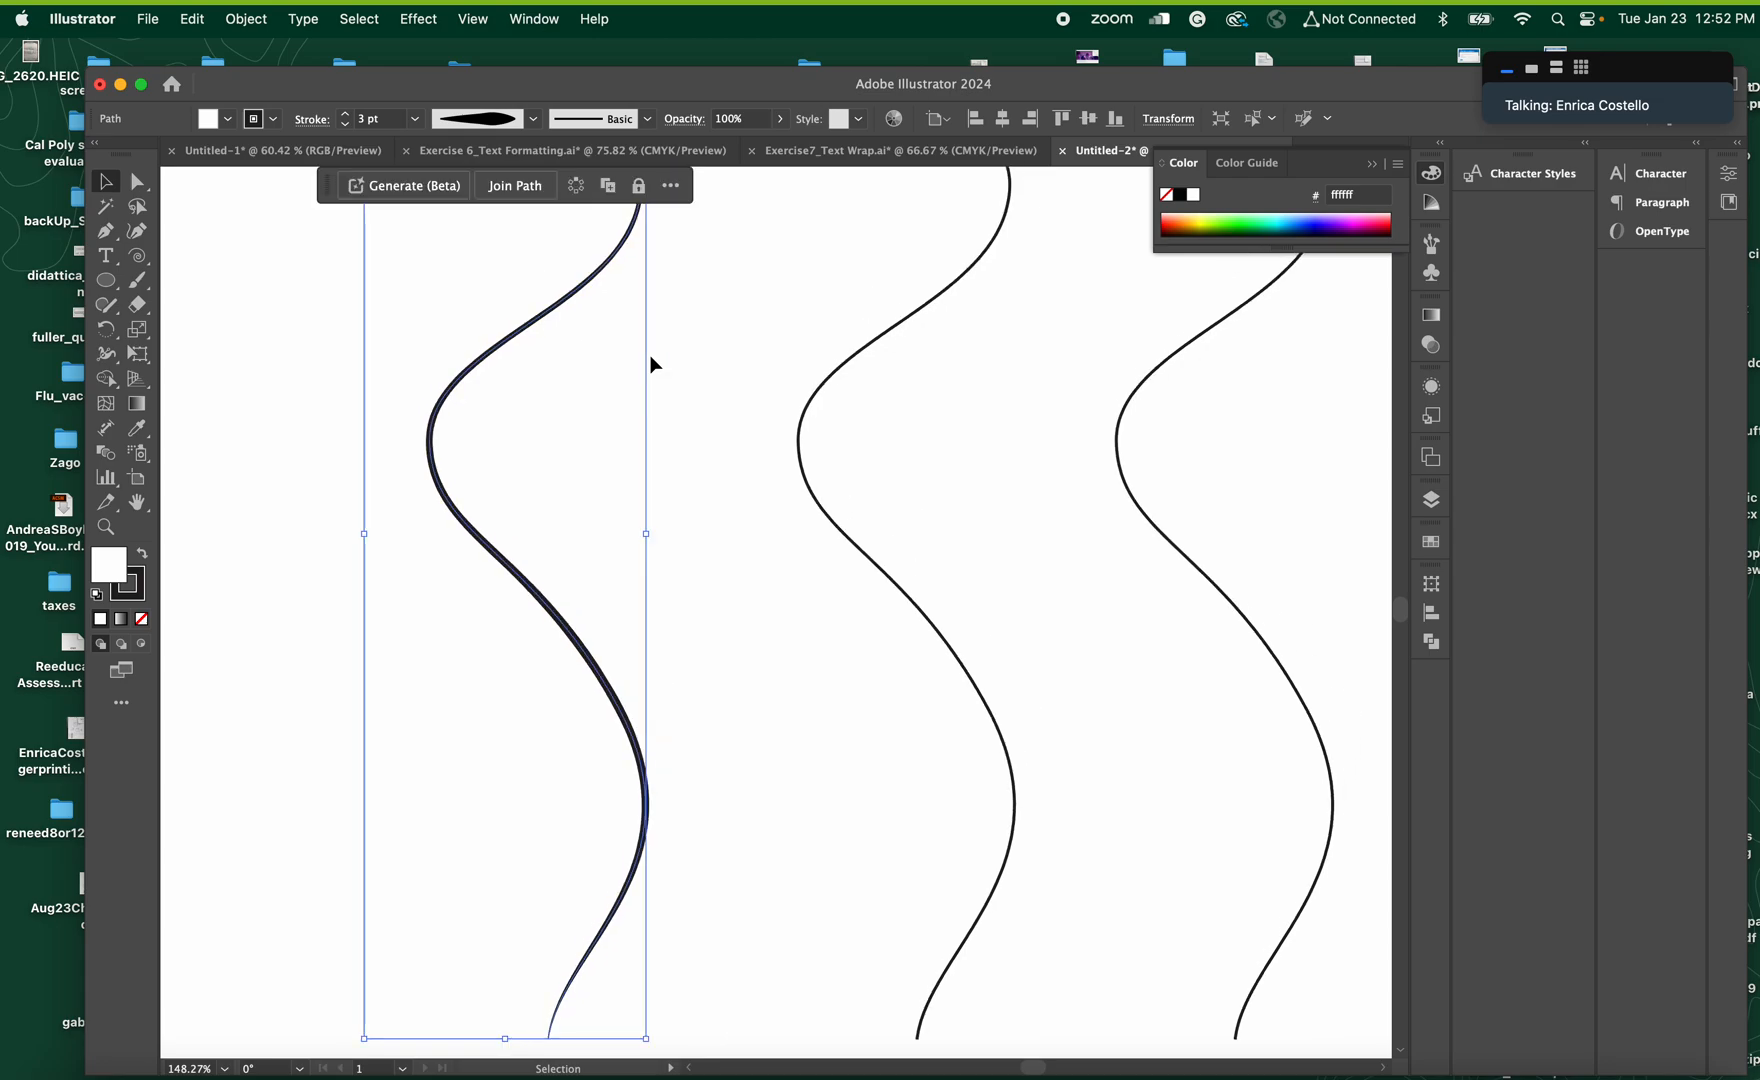
{"action": "left_click", "coordinate": [108, 354]}
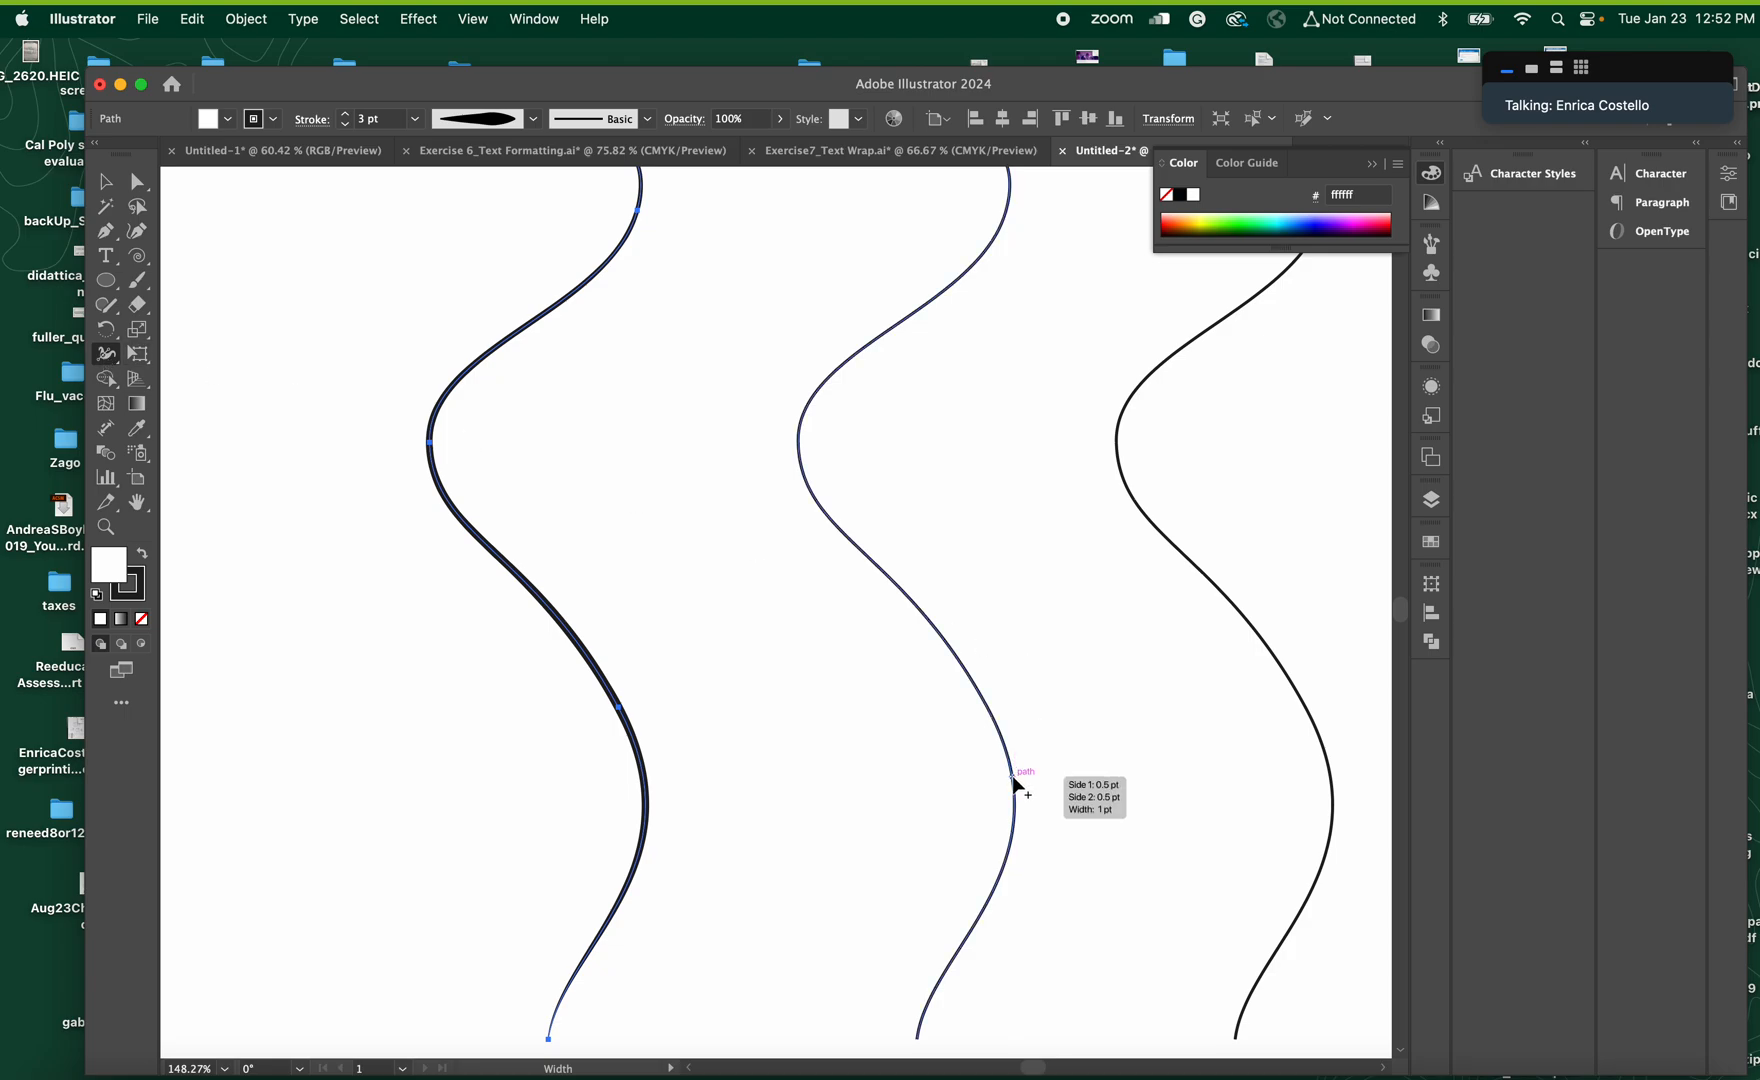
{"action": "mouse_move", "coordinate": [1013, 778]}
{"action": "left_mouse_down"}
{"action": "mouse_move", "coordinate": [1154, 760]}
{"action": "mouse_move", "coordinate": [1019, 780]}
{"action": "mouse_move", "coordinate": [1116, 762]}
{"action": "mouse_move", "coordinate": [1027, 780]}
{"action": "mouse_move", "coordinate": [1043, 779]}
{"action": "left_mouse_up"}
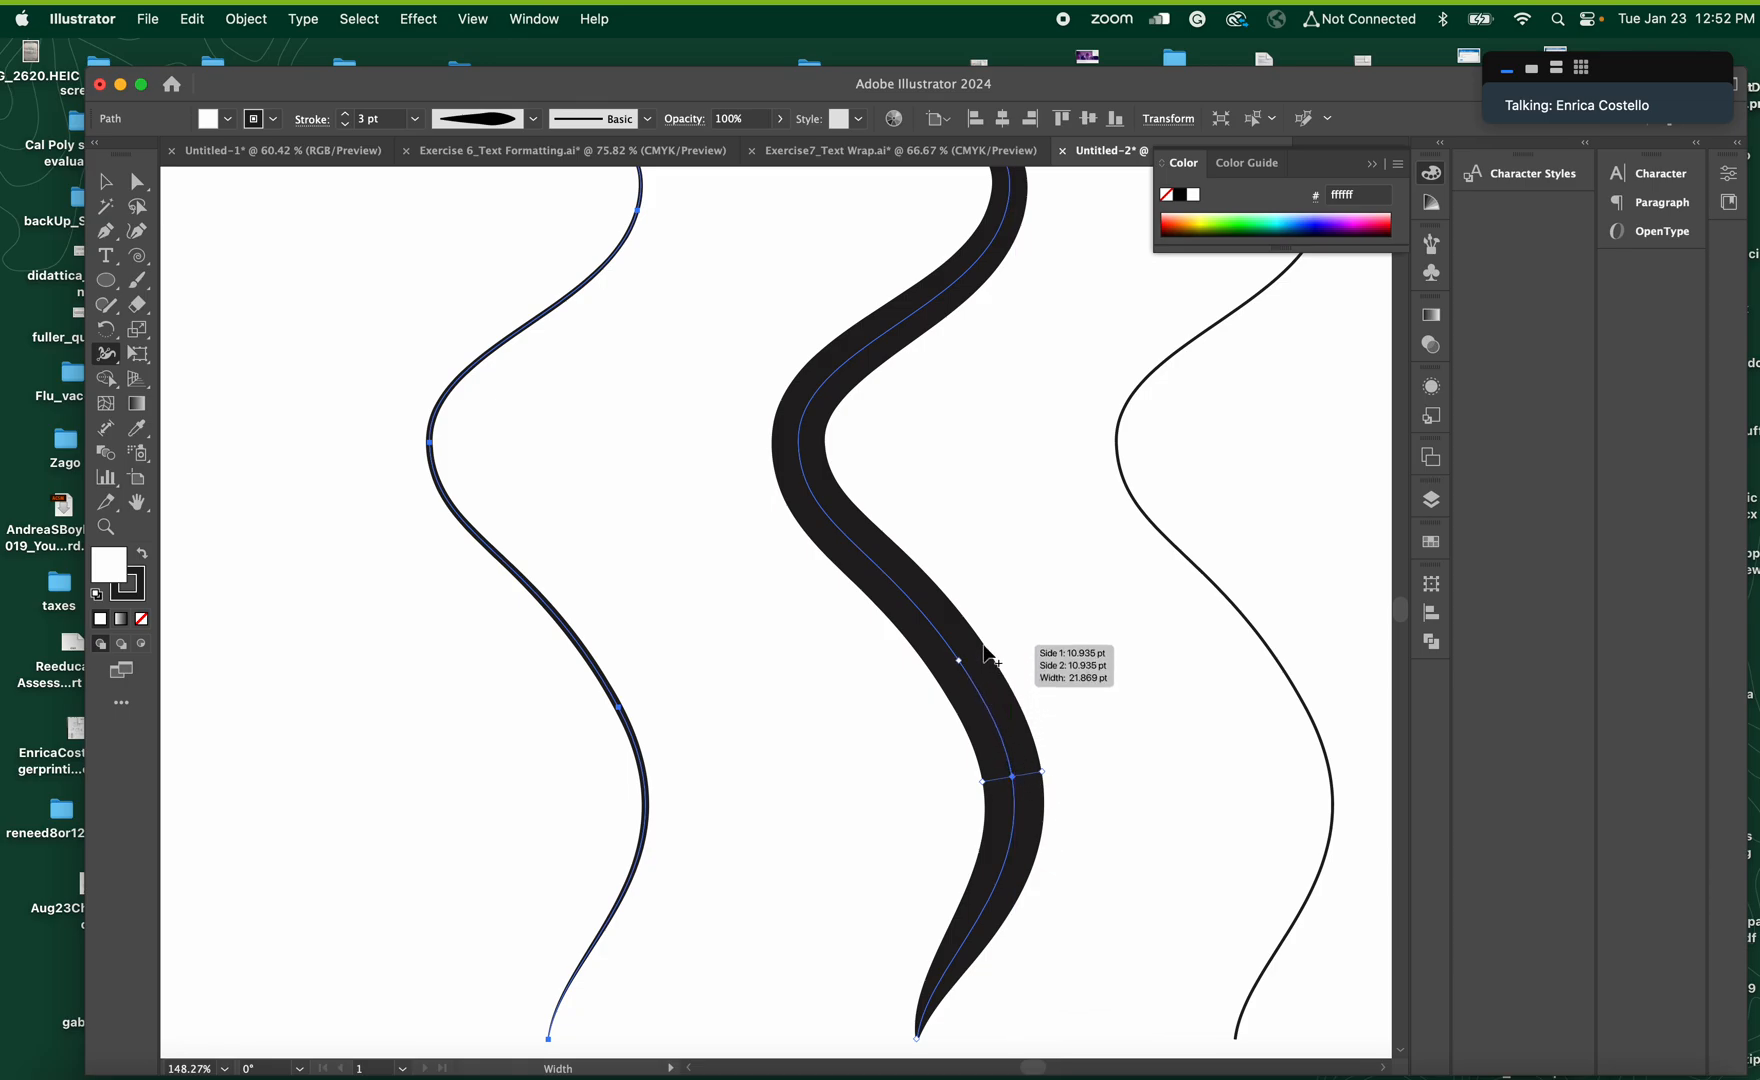
{"action": "left_click_drag", "start_coordinate": [983, 652], "coordinate": [969, 653]}
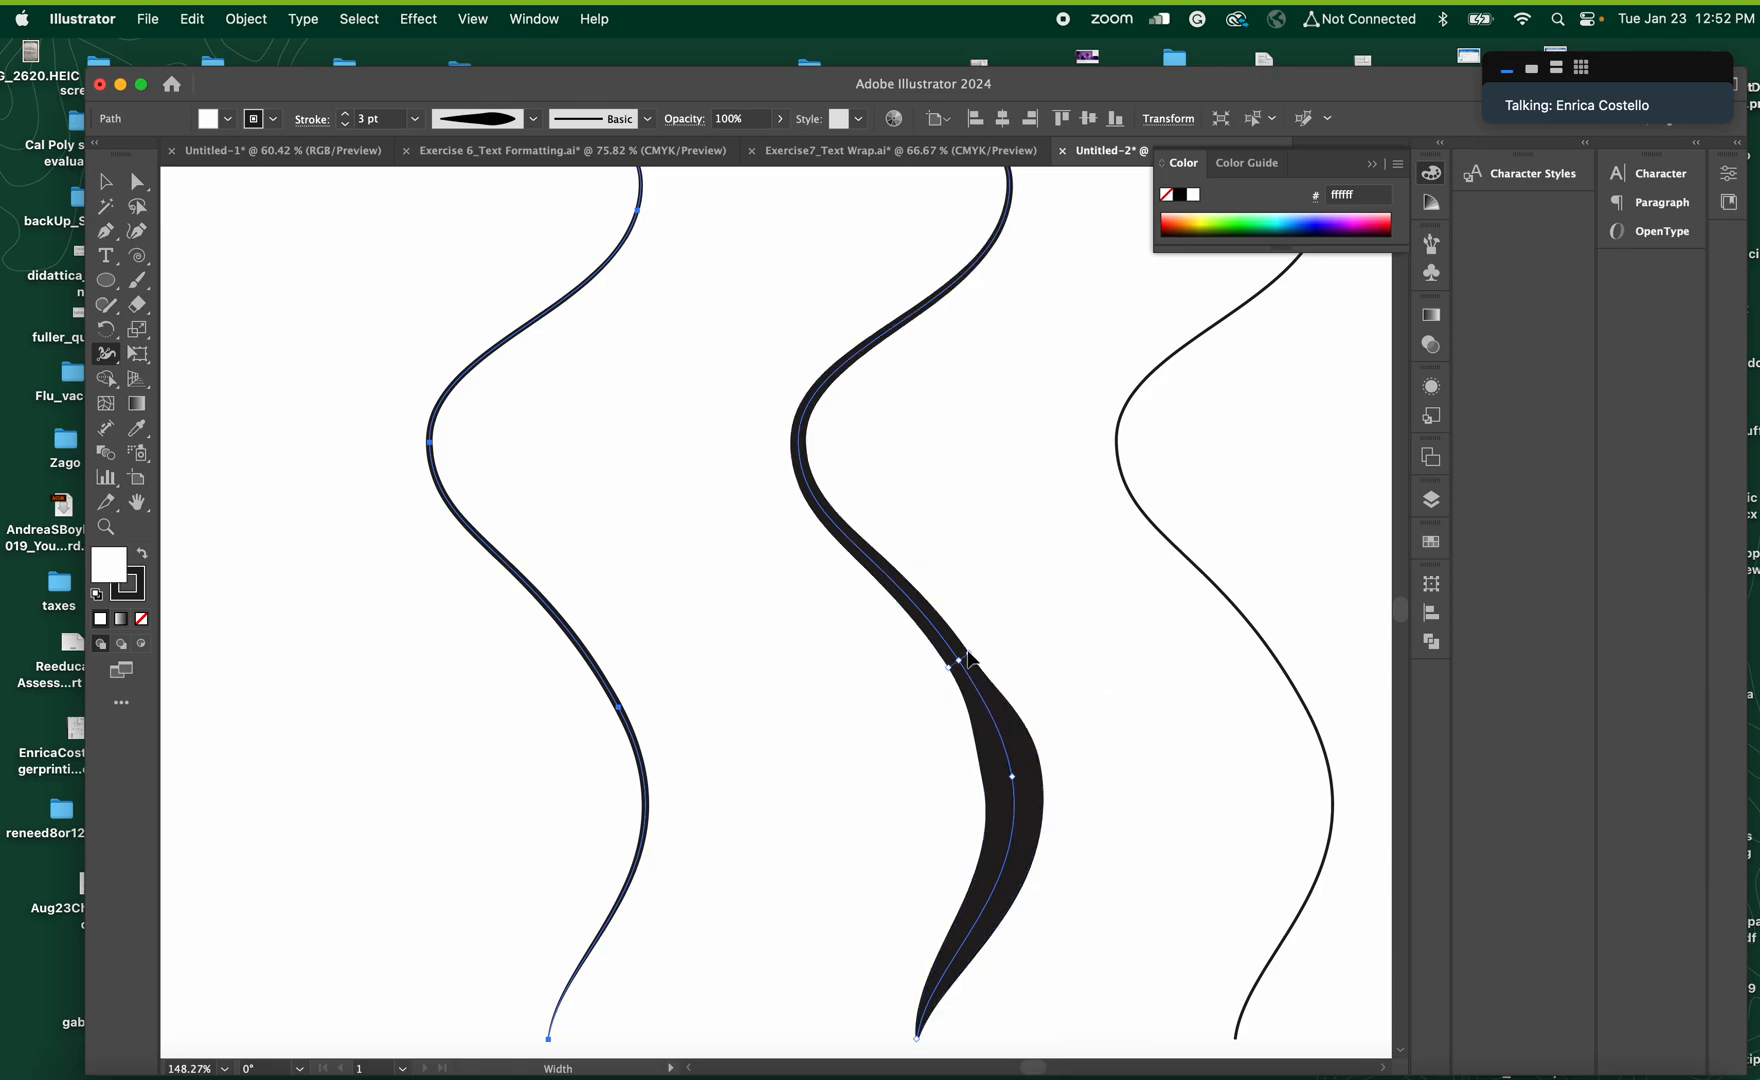
Thicken the middle curve on both sides of its central bend and narrow it to about 9 pt just below the upper bend
{"action": "left_click_drag", "start_coordinate": [857, 525], "coordinate": [880, 520]}
{"action": "left_click_drag", "start_coordinate": [864, 366], "coordinate": [883, 383]}
{"action": "scroll", "coordinate": [930, 420], "scroll_direction": "up", "scroll_amount": 2}
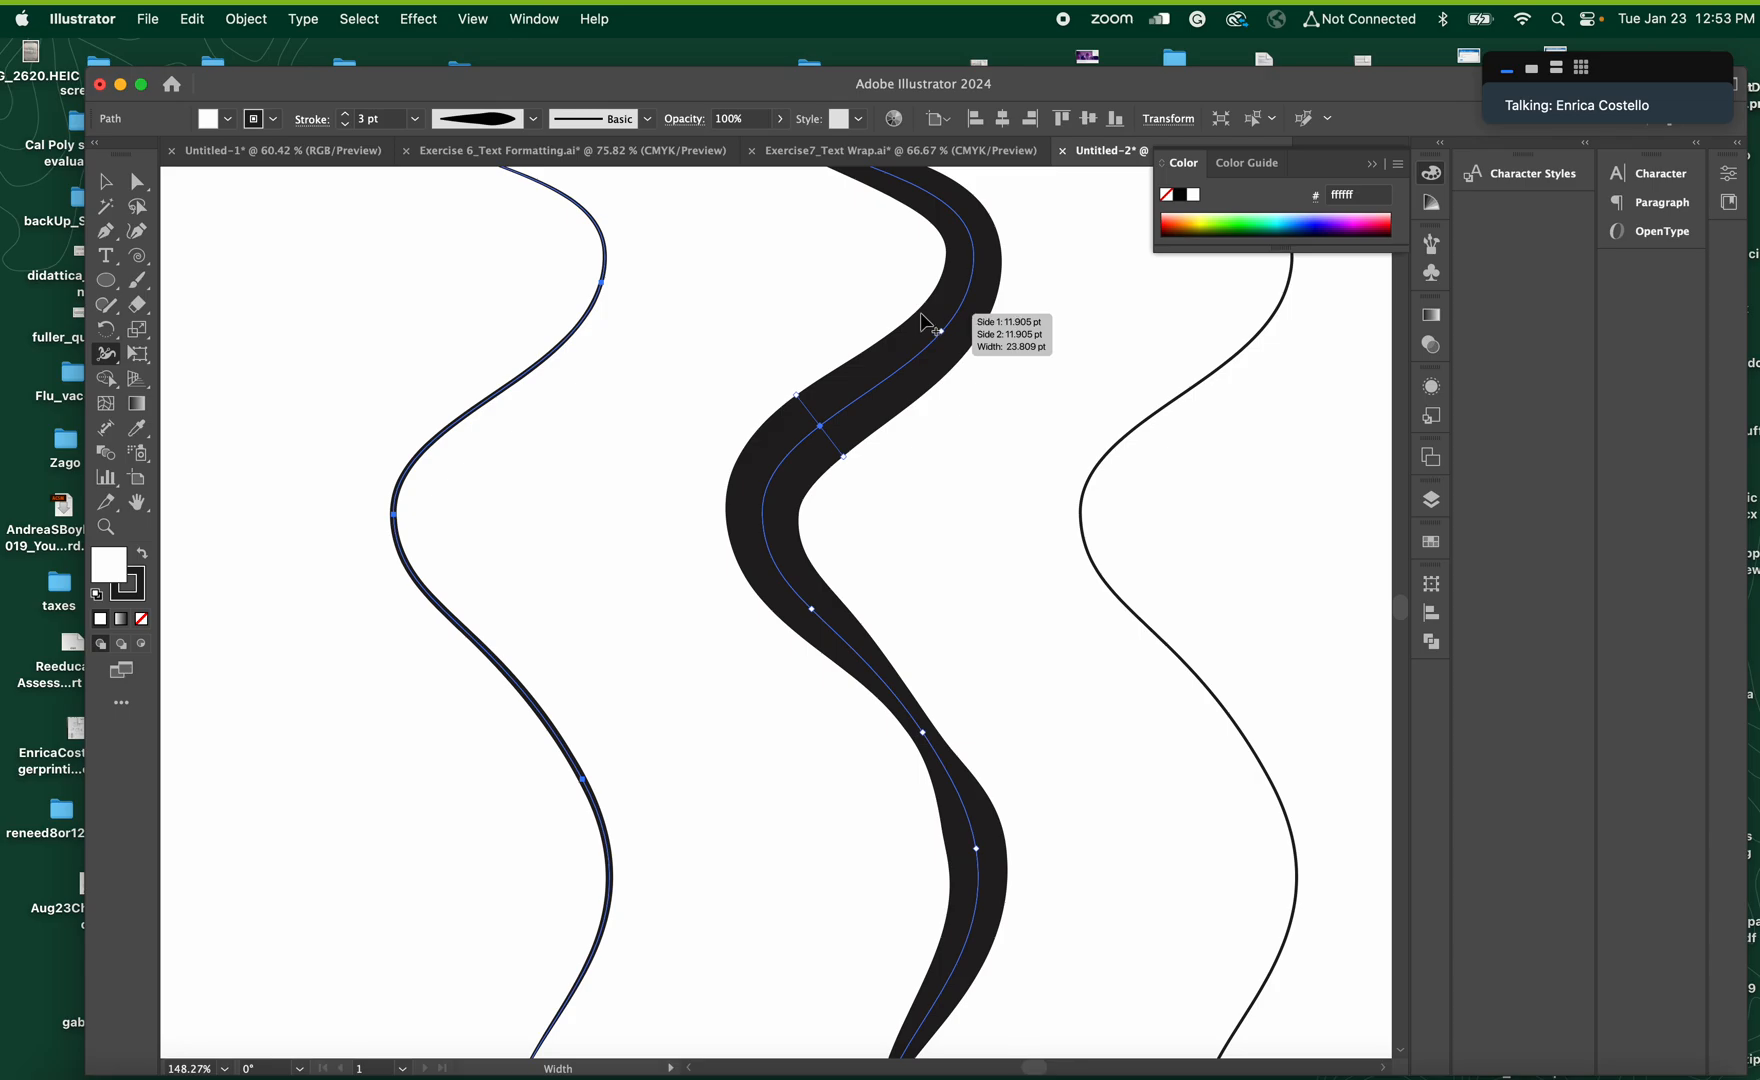
{"action": "left_click_drag", "start_coordinate": [921, 315], "coordinate": [933, 324]}
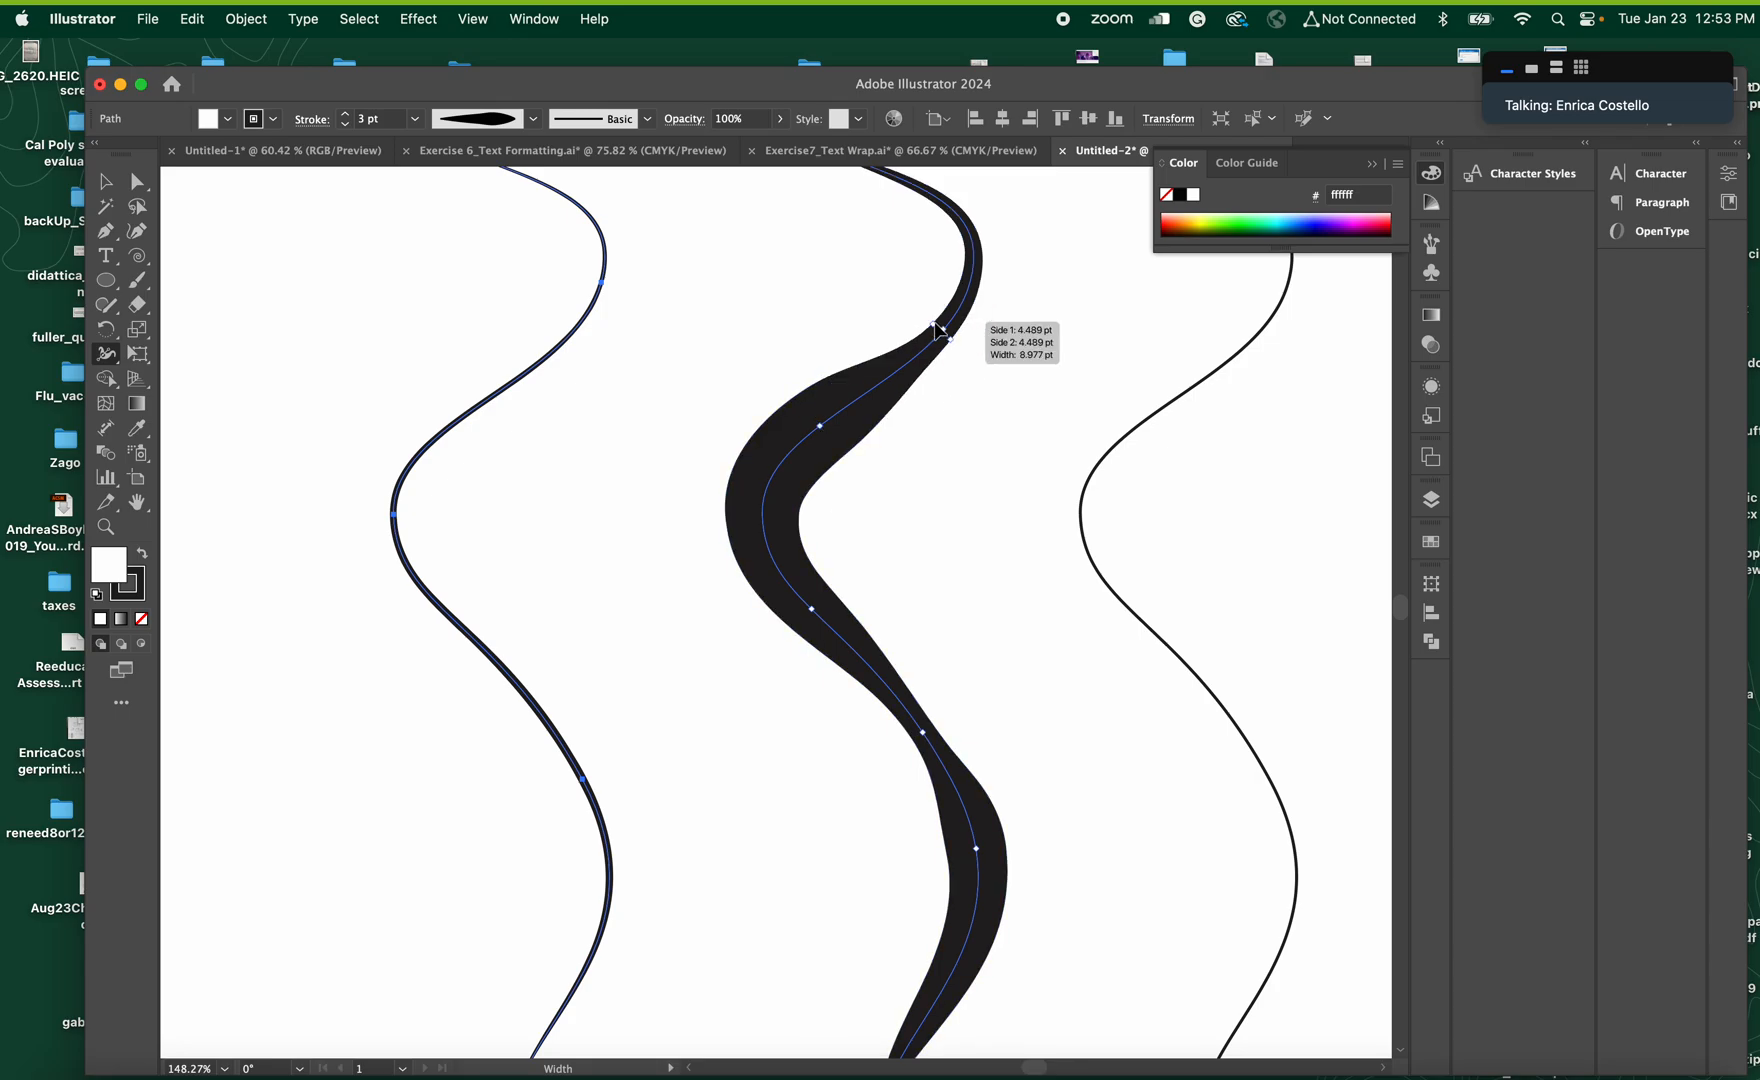
Thicken the middle curve near its upper end with the Width tool and deselect the artwork
{"action": "scroll", "coordinate": [995, 405], "scroll_direction": "up", "scroll_amount": 4}
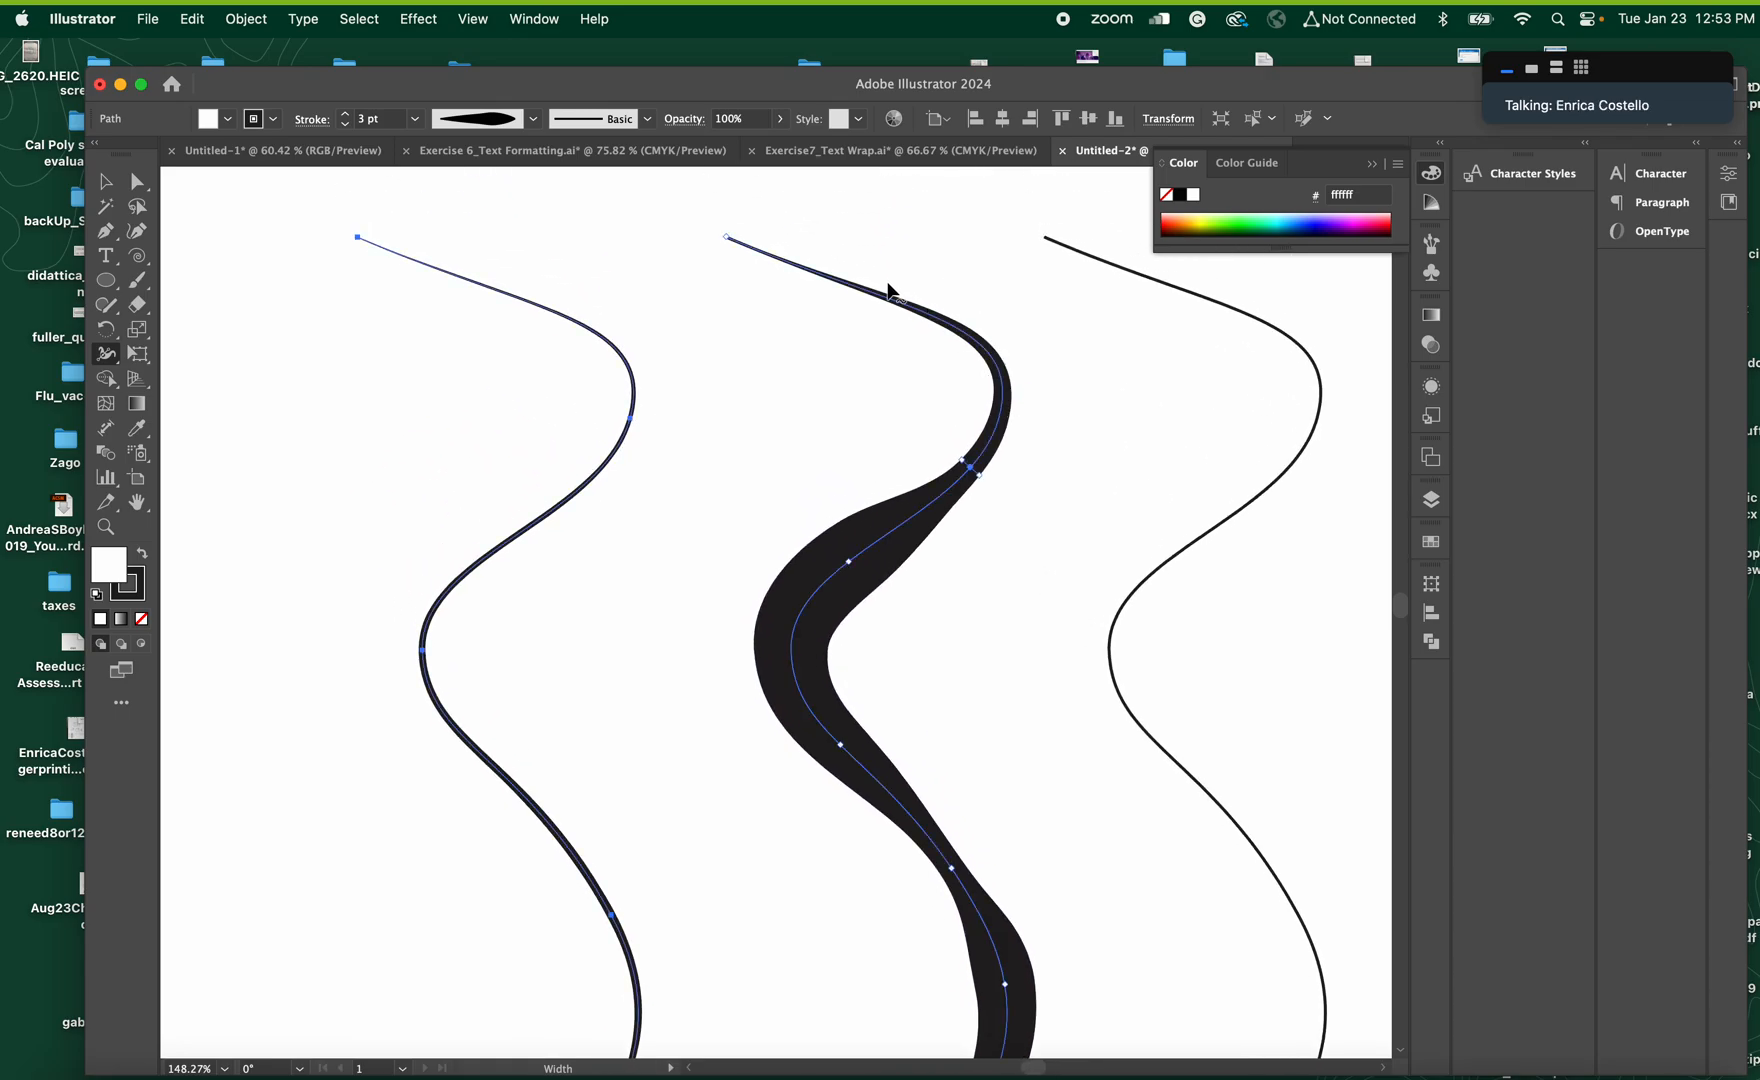
{"action": "left_click_drag", "start_coordinate": [888, 302], "coordinate": [884, 323]}
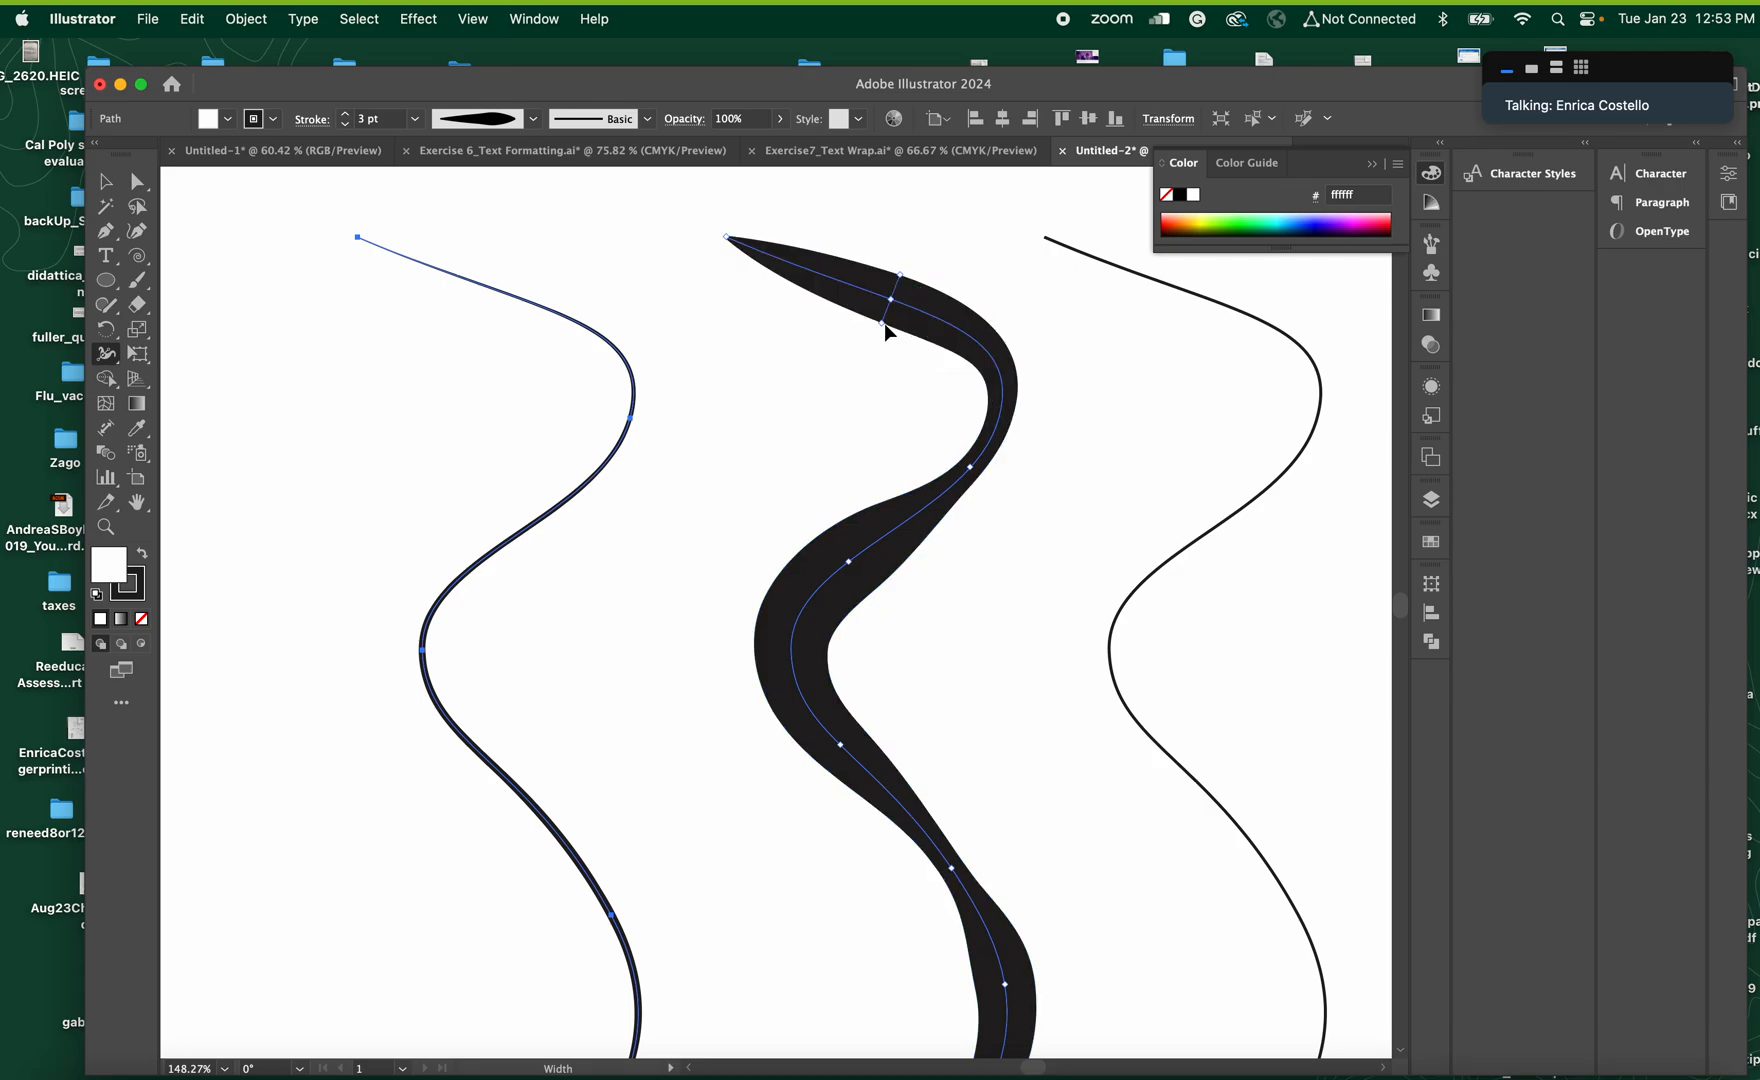
{"action": "left_click", "coordinate": [105, 181]}
{"action": "left_click", "coordinate": [249, 358]}
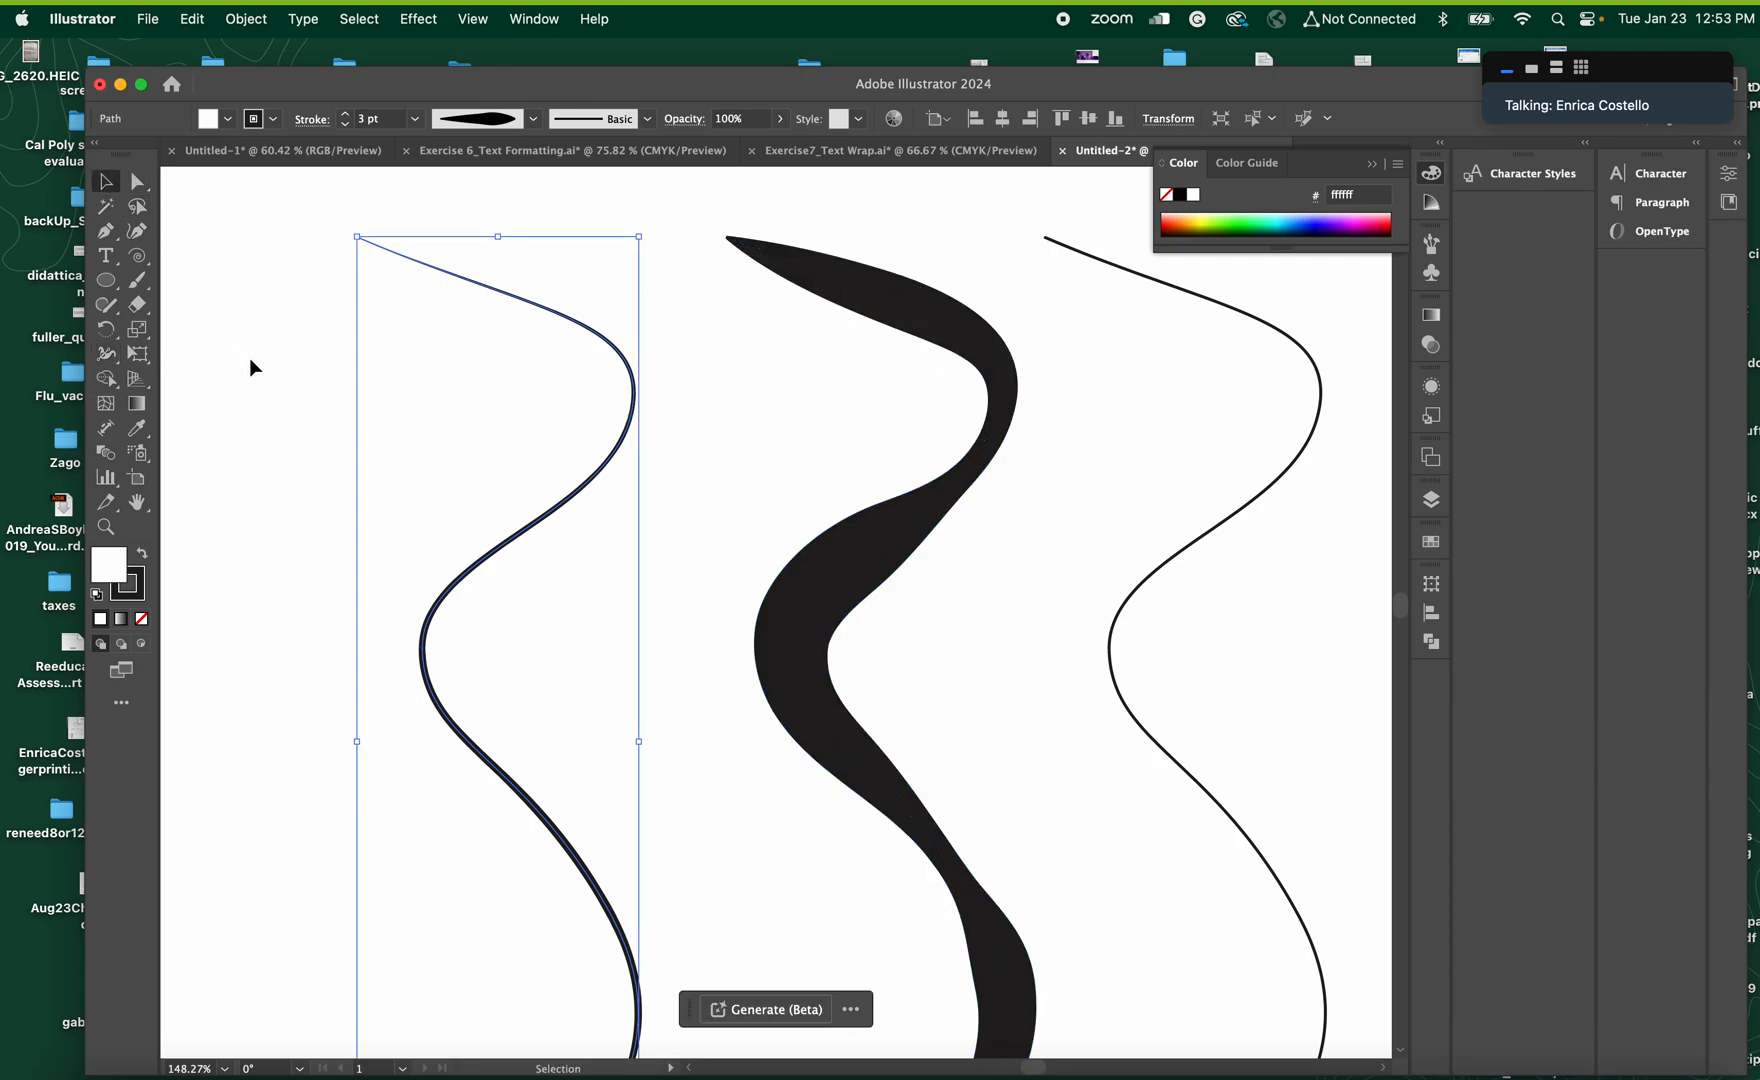
Reposition the middle curve's width points along the path with the Width tool to redistribute its thick and thin sections
{"action": "scroll", "coordinate": [813, 604], "scroll_direction": "down", "scroll_amount": 3}
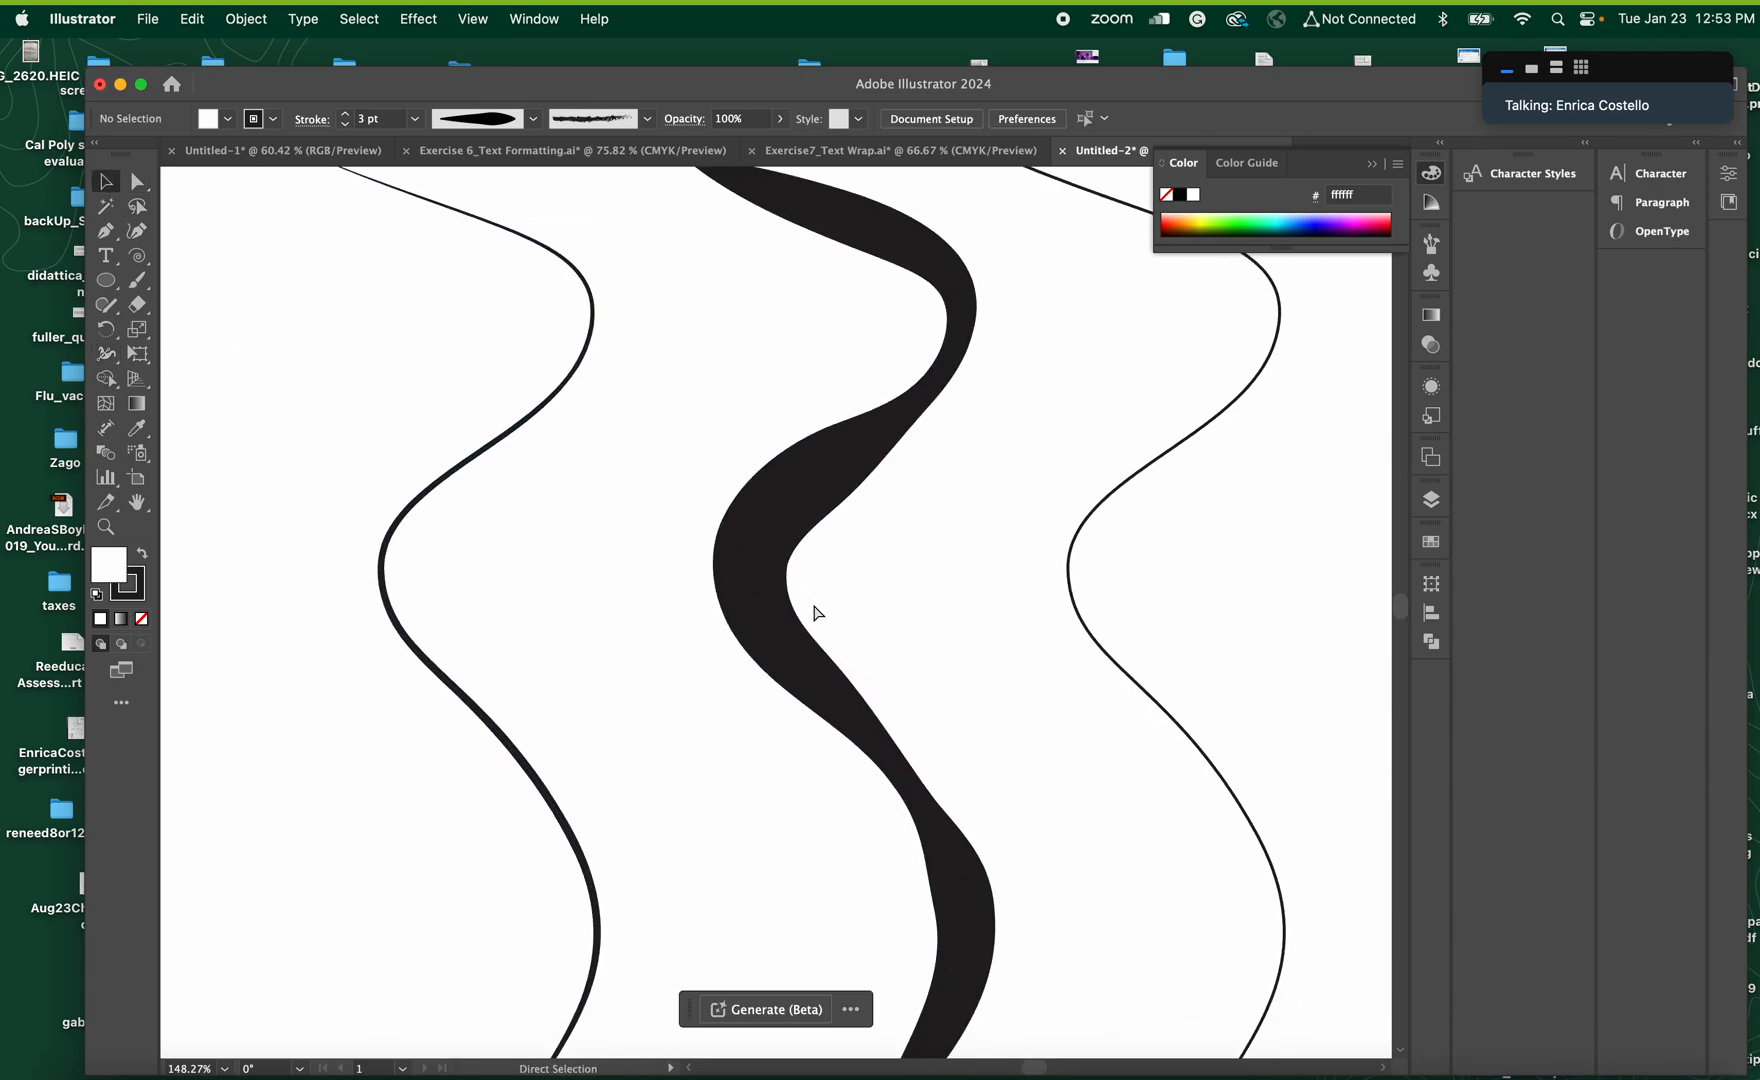
{"action": "key", "text": "super+minus"}
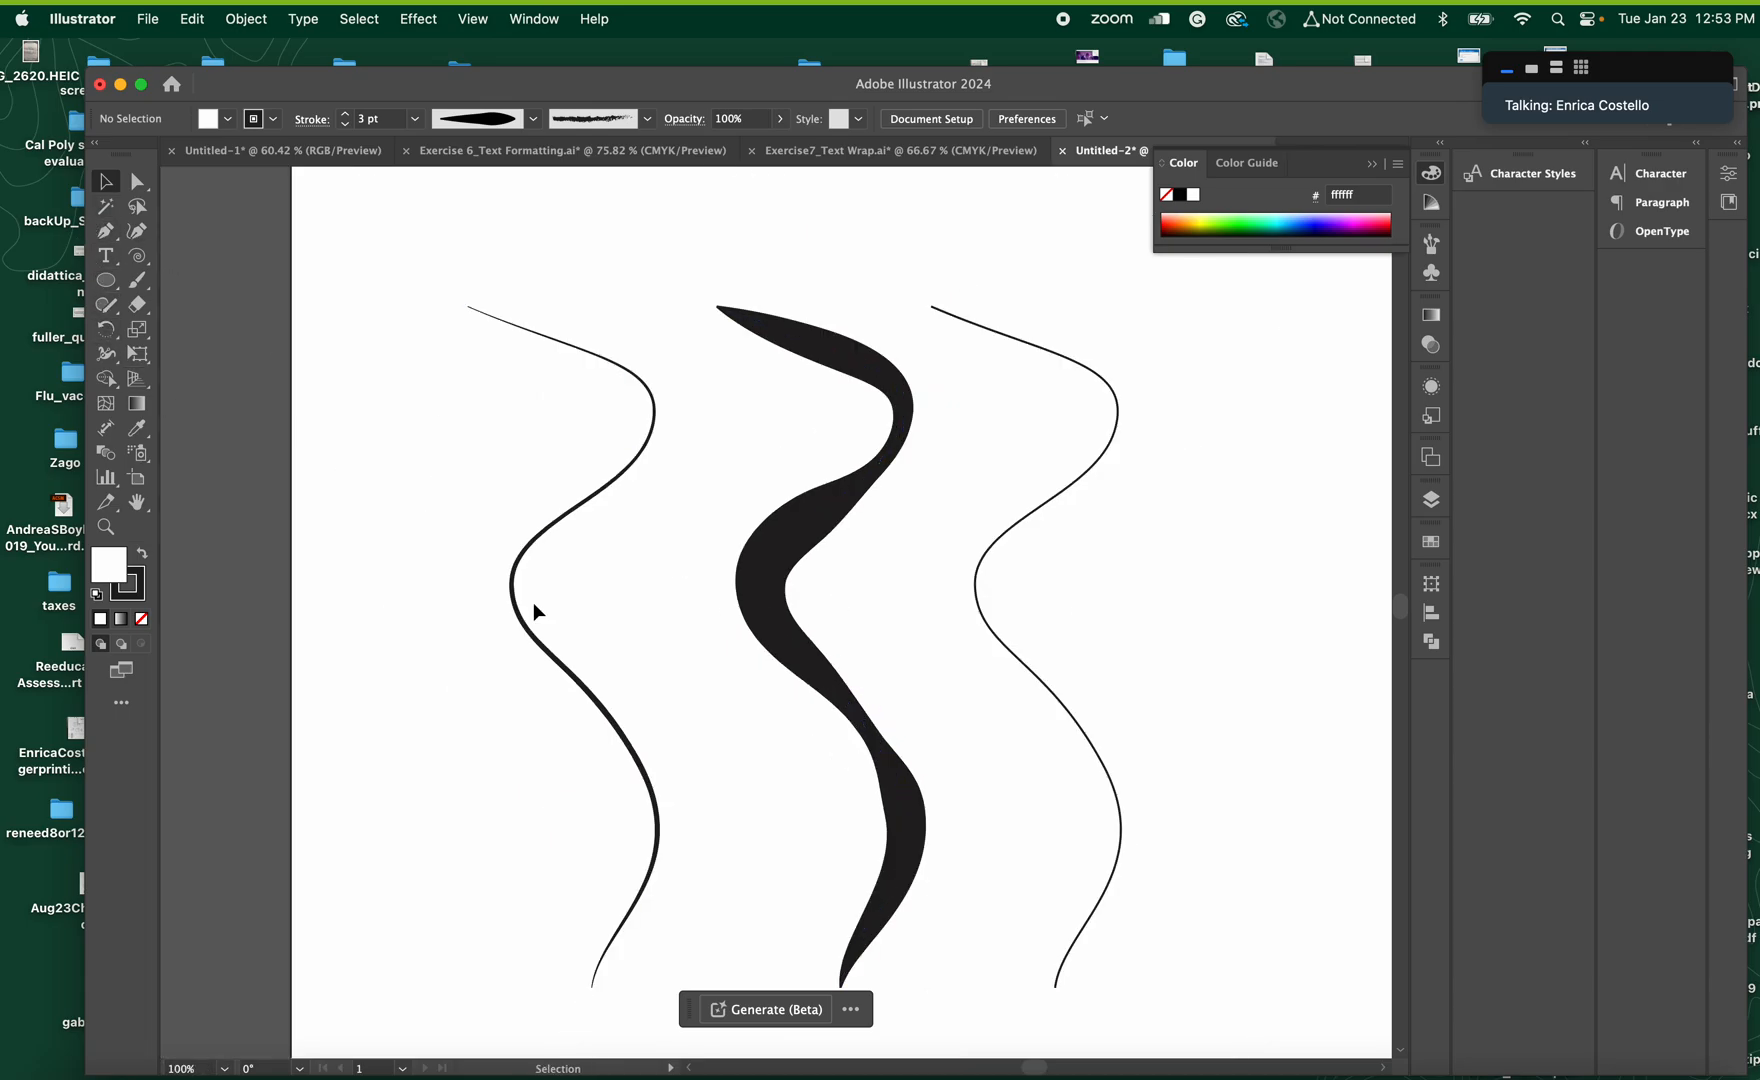
{"action": "left_click", "coordinate": [905, 808]}
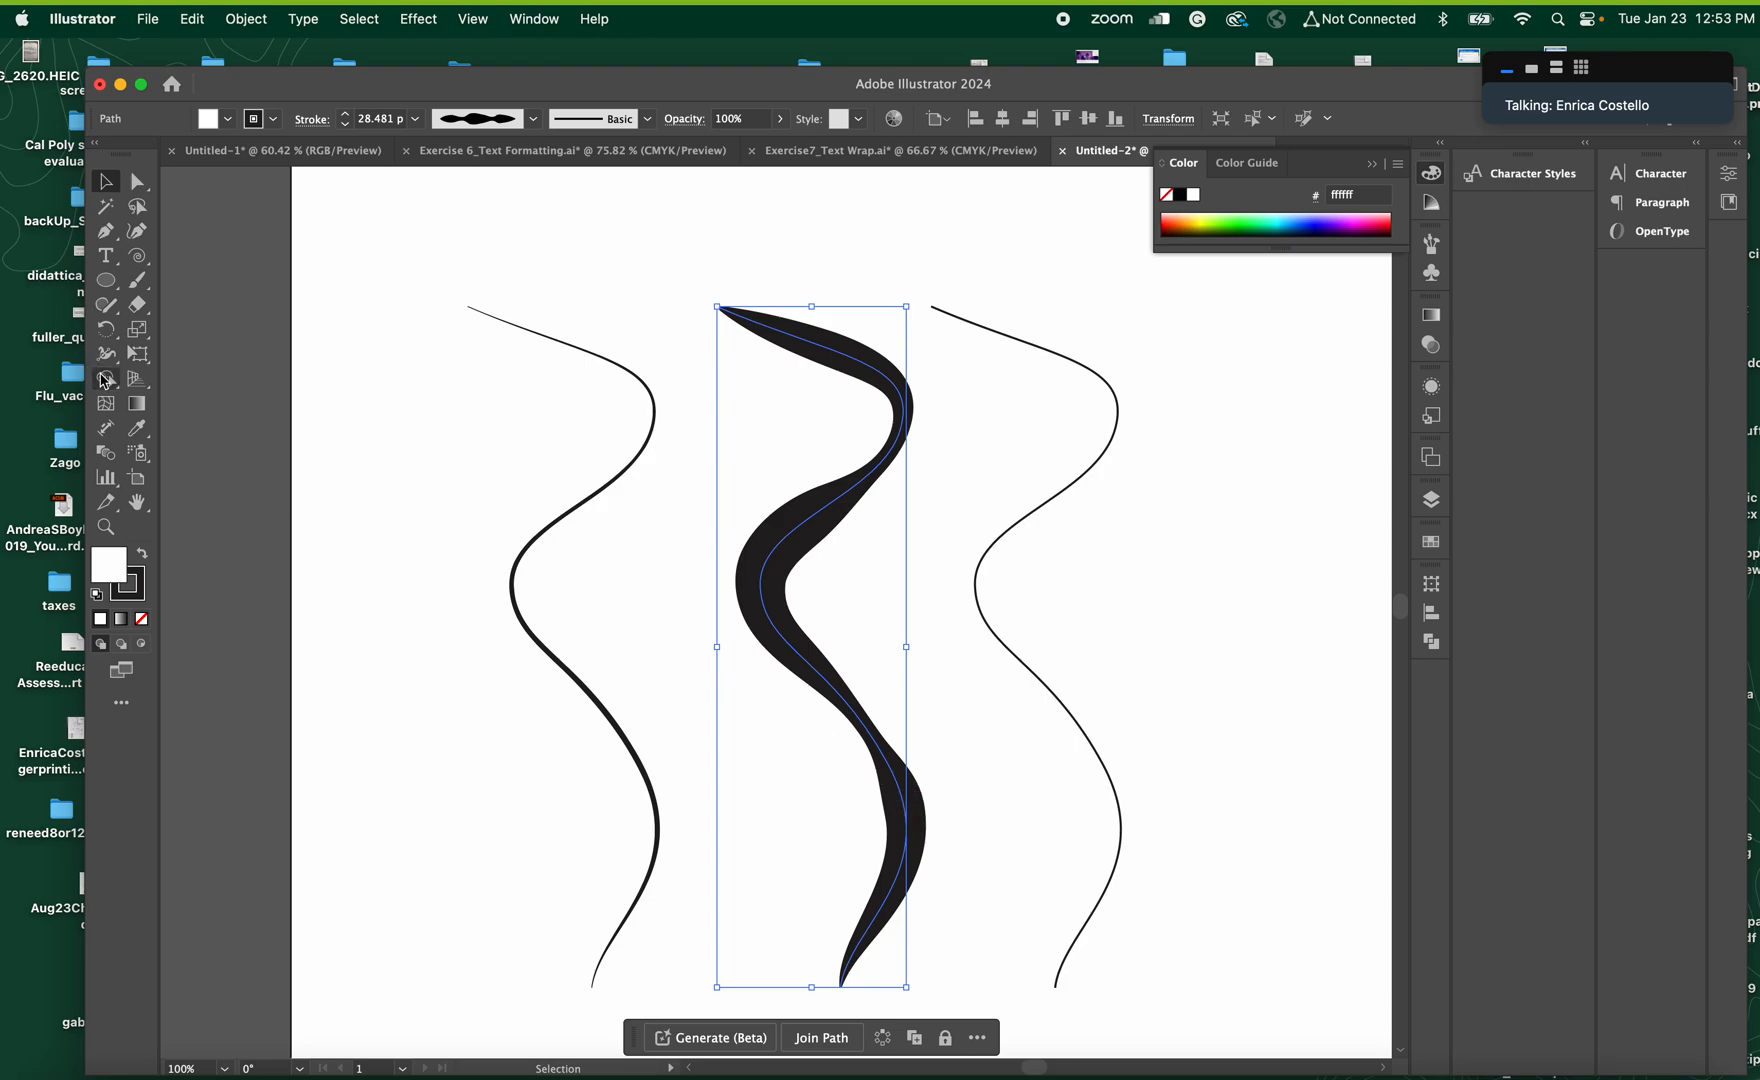
{"action": "left_click", "coordinate": [105, 353]}
{"action": "mouse_move", "coordinate": [900, 772]}
{"action": "left_mouse_down"}
{"action": "mouse_move", "coordinate": [820, 793]}
{"action": "mouse_move", "coordinate": [891, 794]}
{"action": "mouse_move", "coordinate": [905, 915]}
{"action": "mouse_move", "coordinate": [912, 898]}
{"action": "mouse_move", "coordinate": [895, 917]}
{"action": "left_mouse_up"}
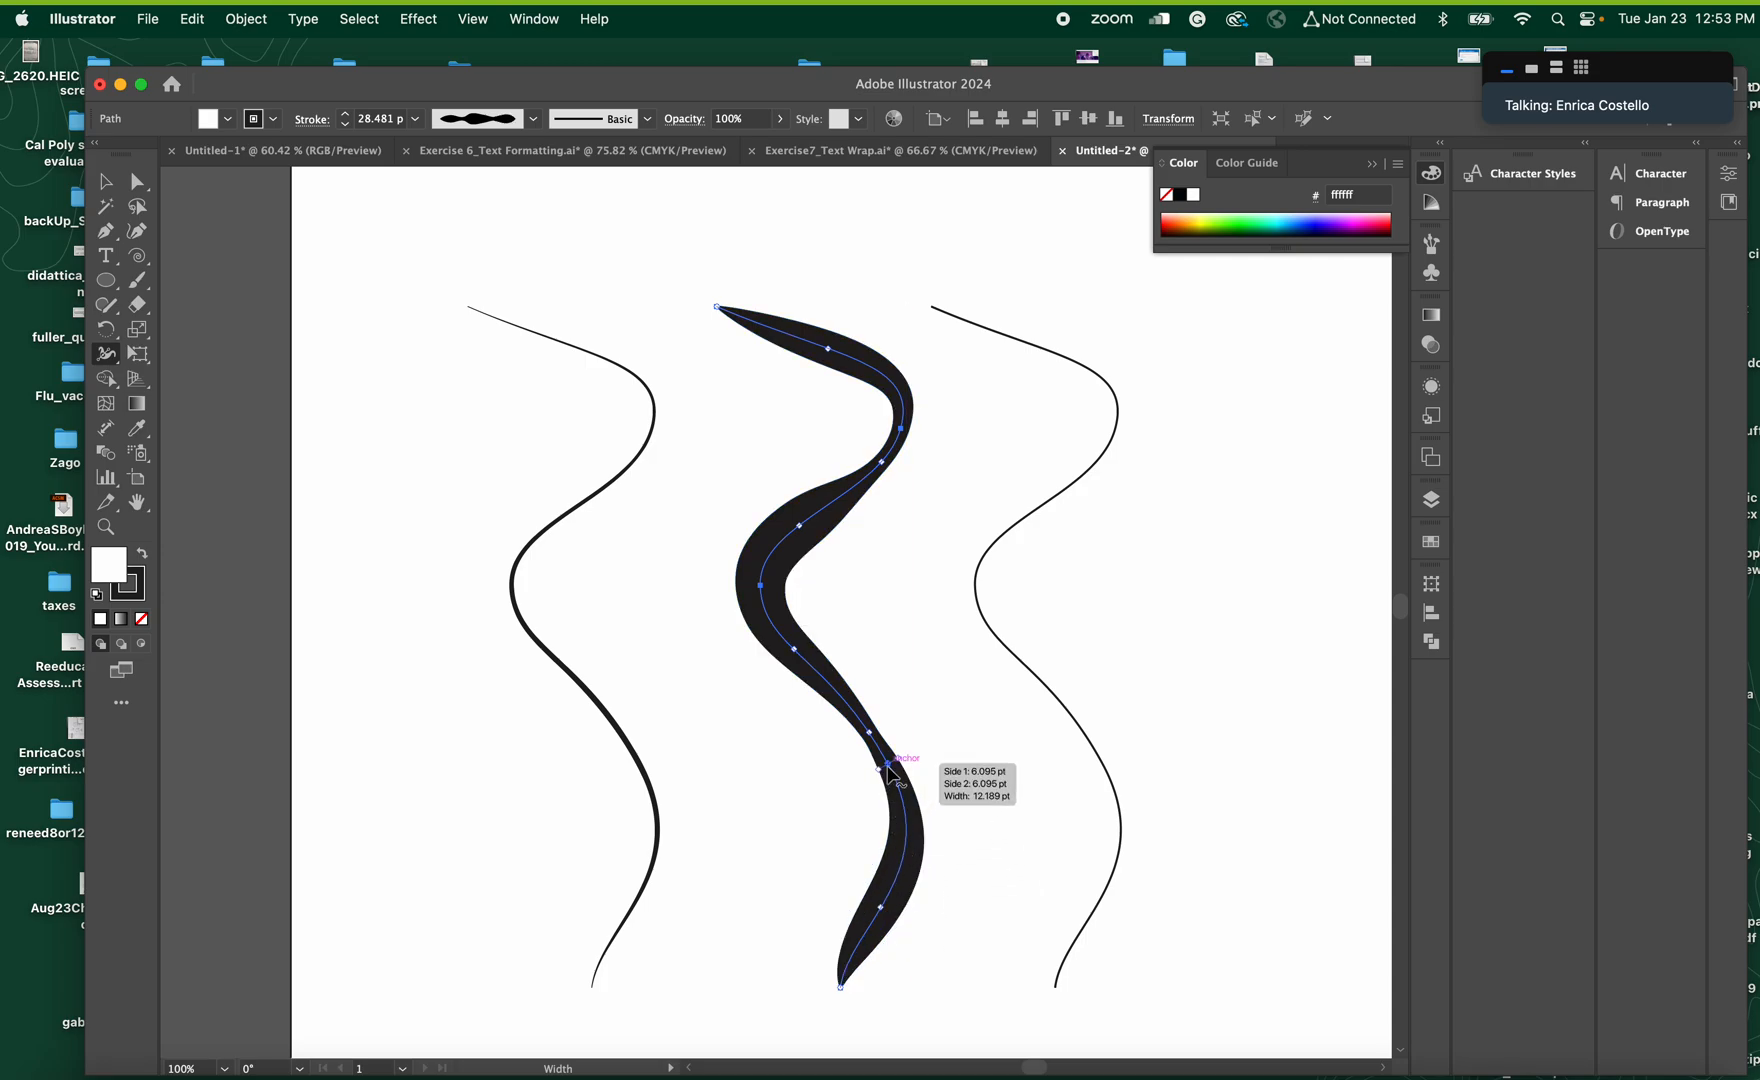
{"action": "left_click_drag", "start_coordinate": [888, 766], "coordinate": [906, 806]}
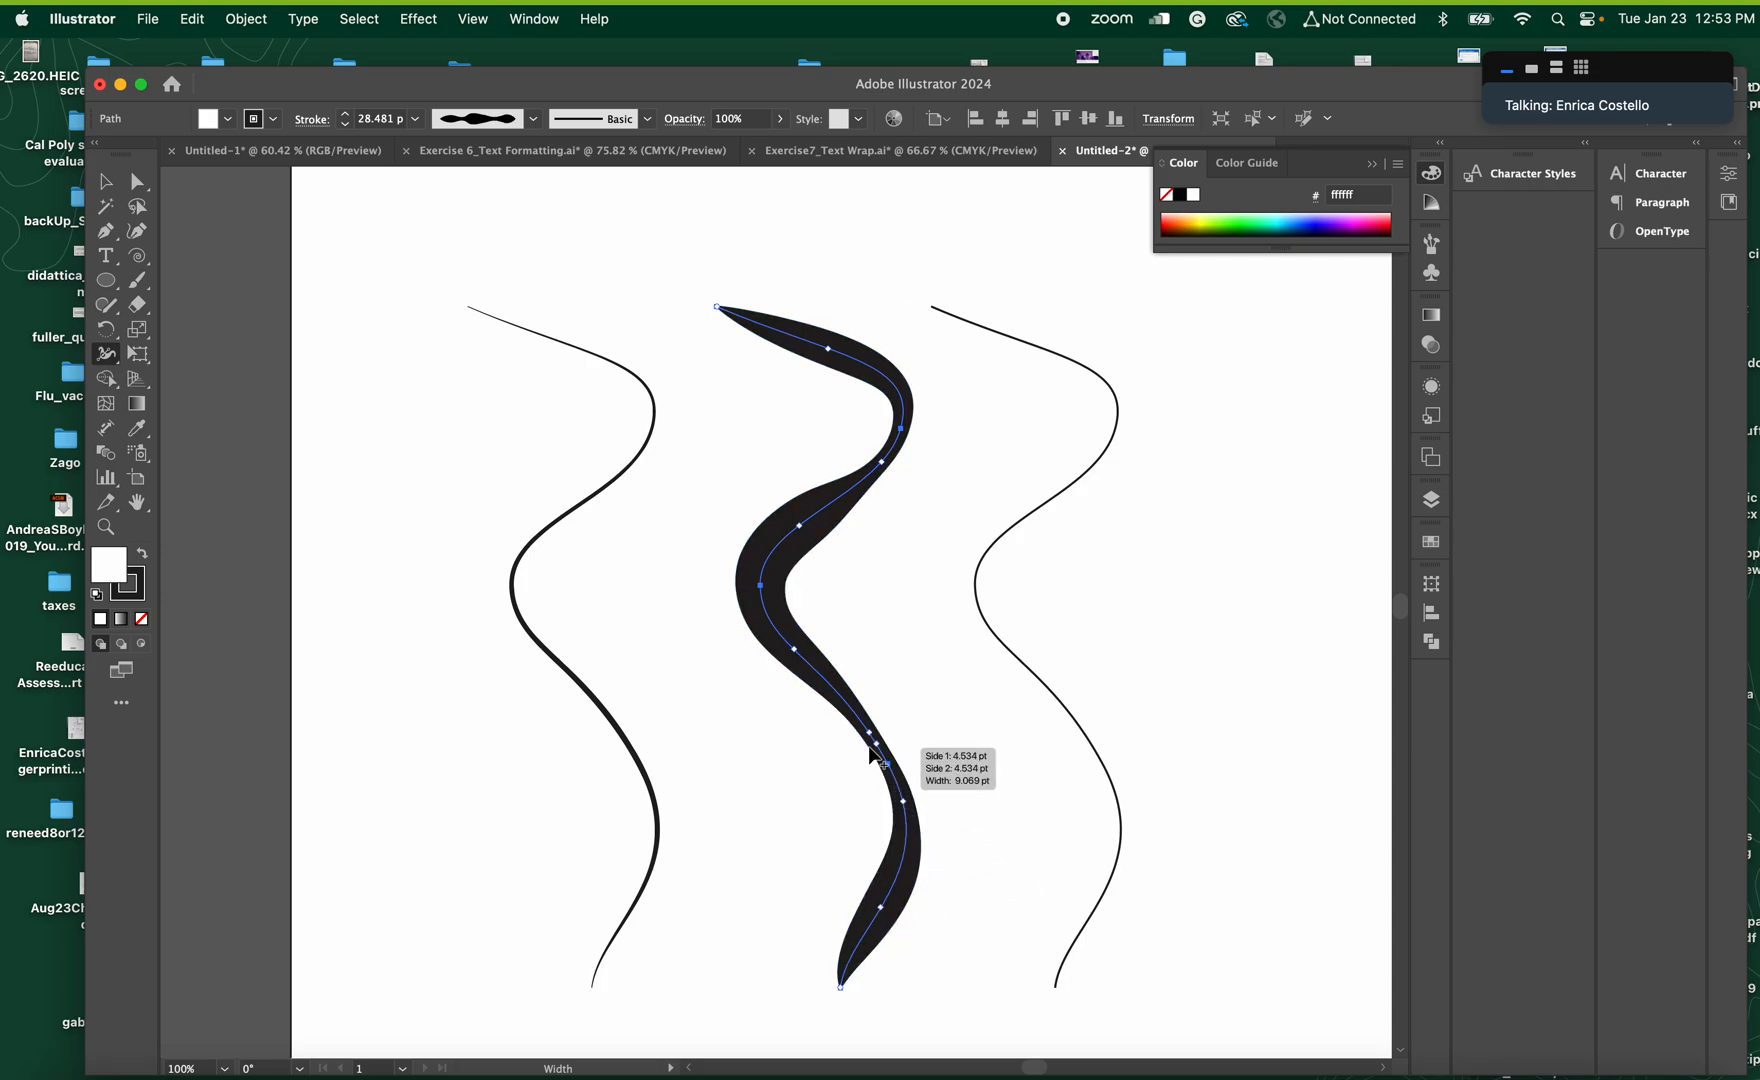
{"action": "mouse_move", "coordinate": [869, 734]}
{"action": "left_mouse_down"}
{"action": "mouse_move", "coordinate": [778, 627]}
{"action": "mouse_move", "coordinate": [776, 556]}
{"action": "mouse_move", "coordinate": [842, 520]}
{"action": "mouse_move", "coordinate": [806, 525]}
{"action": "left_mouse_up"}
{"action": "mouse_move", "coordinate": [888, 469]}
{"action": "left_mouse_down"}
{"action": "mouse_move", "coordinate": [868, 502]}
{"action": "mouse_move", "coordinate": [922, 505]}
{"action": "mouse_move", "coordinate": [881, 498]}
{"action": "left_mouse_up"}
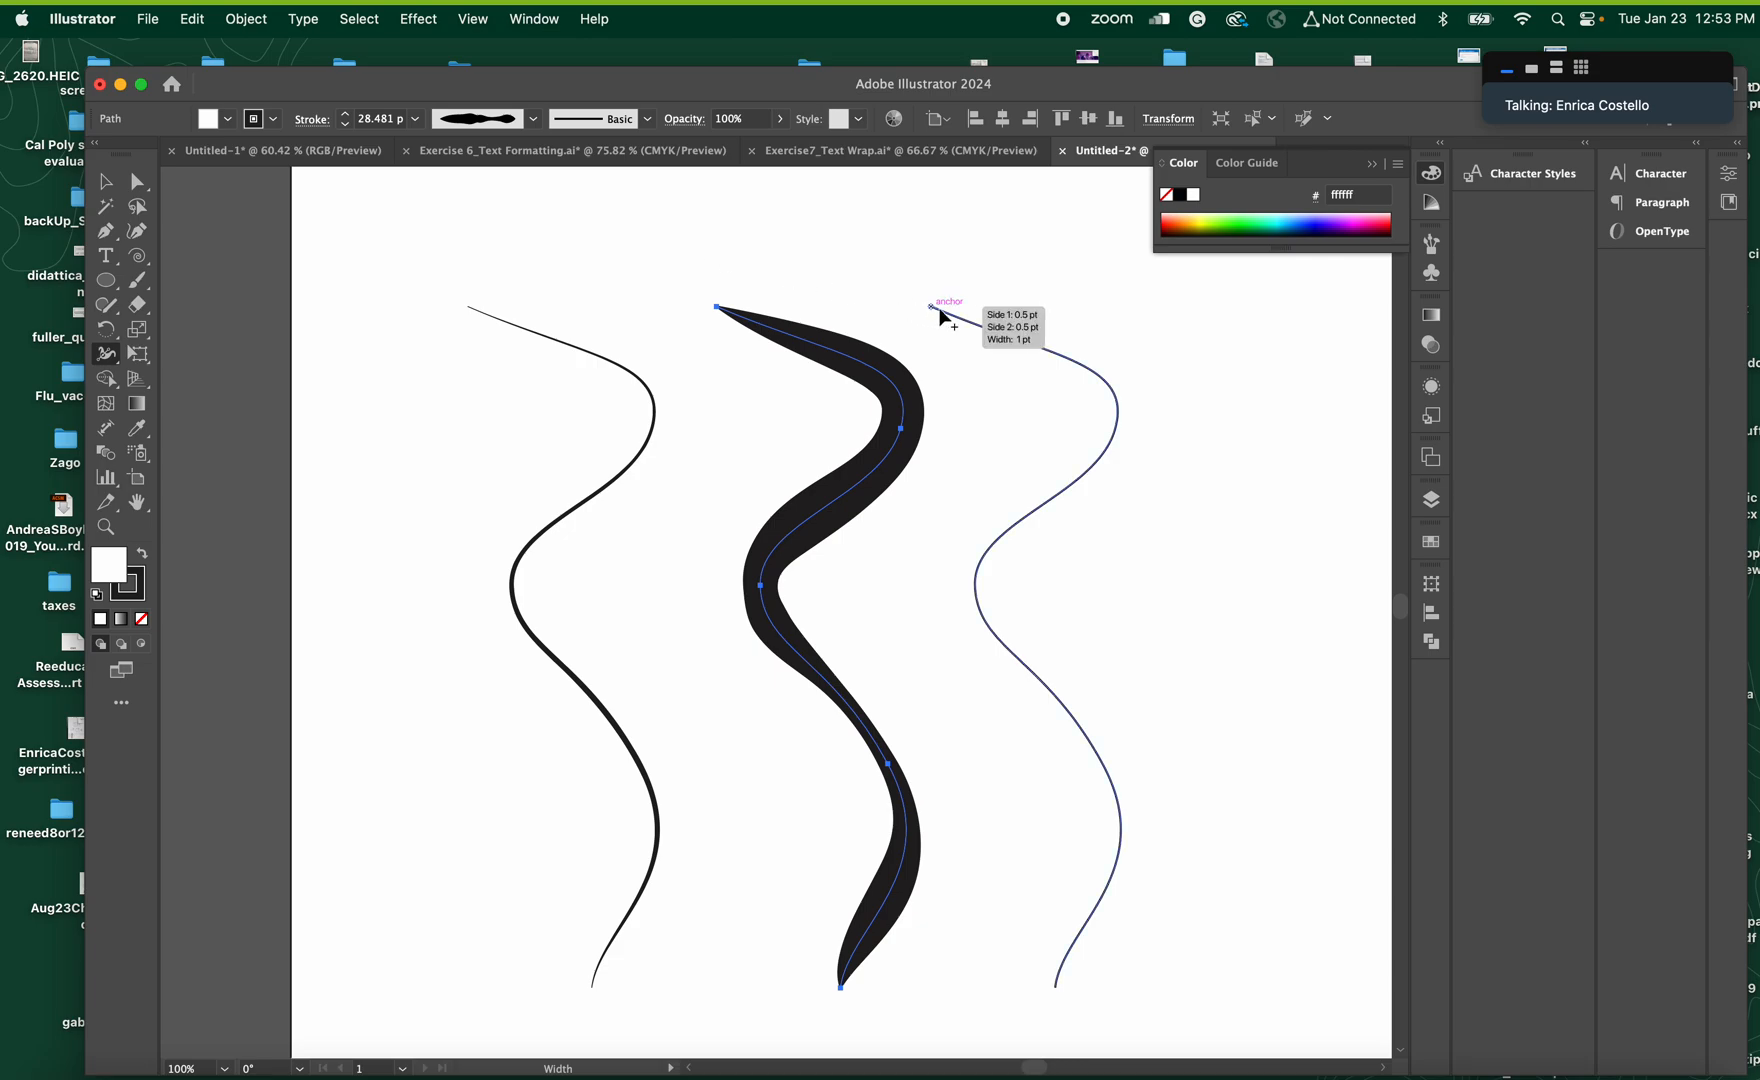
Select the rightmost curve and nudge it slightly to the right, away from the thickened middle curve
{"action": "left_click", "coordinate": [105, 181]}
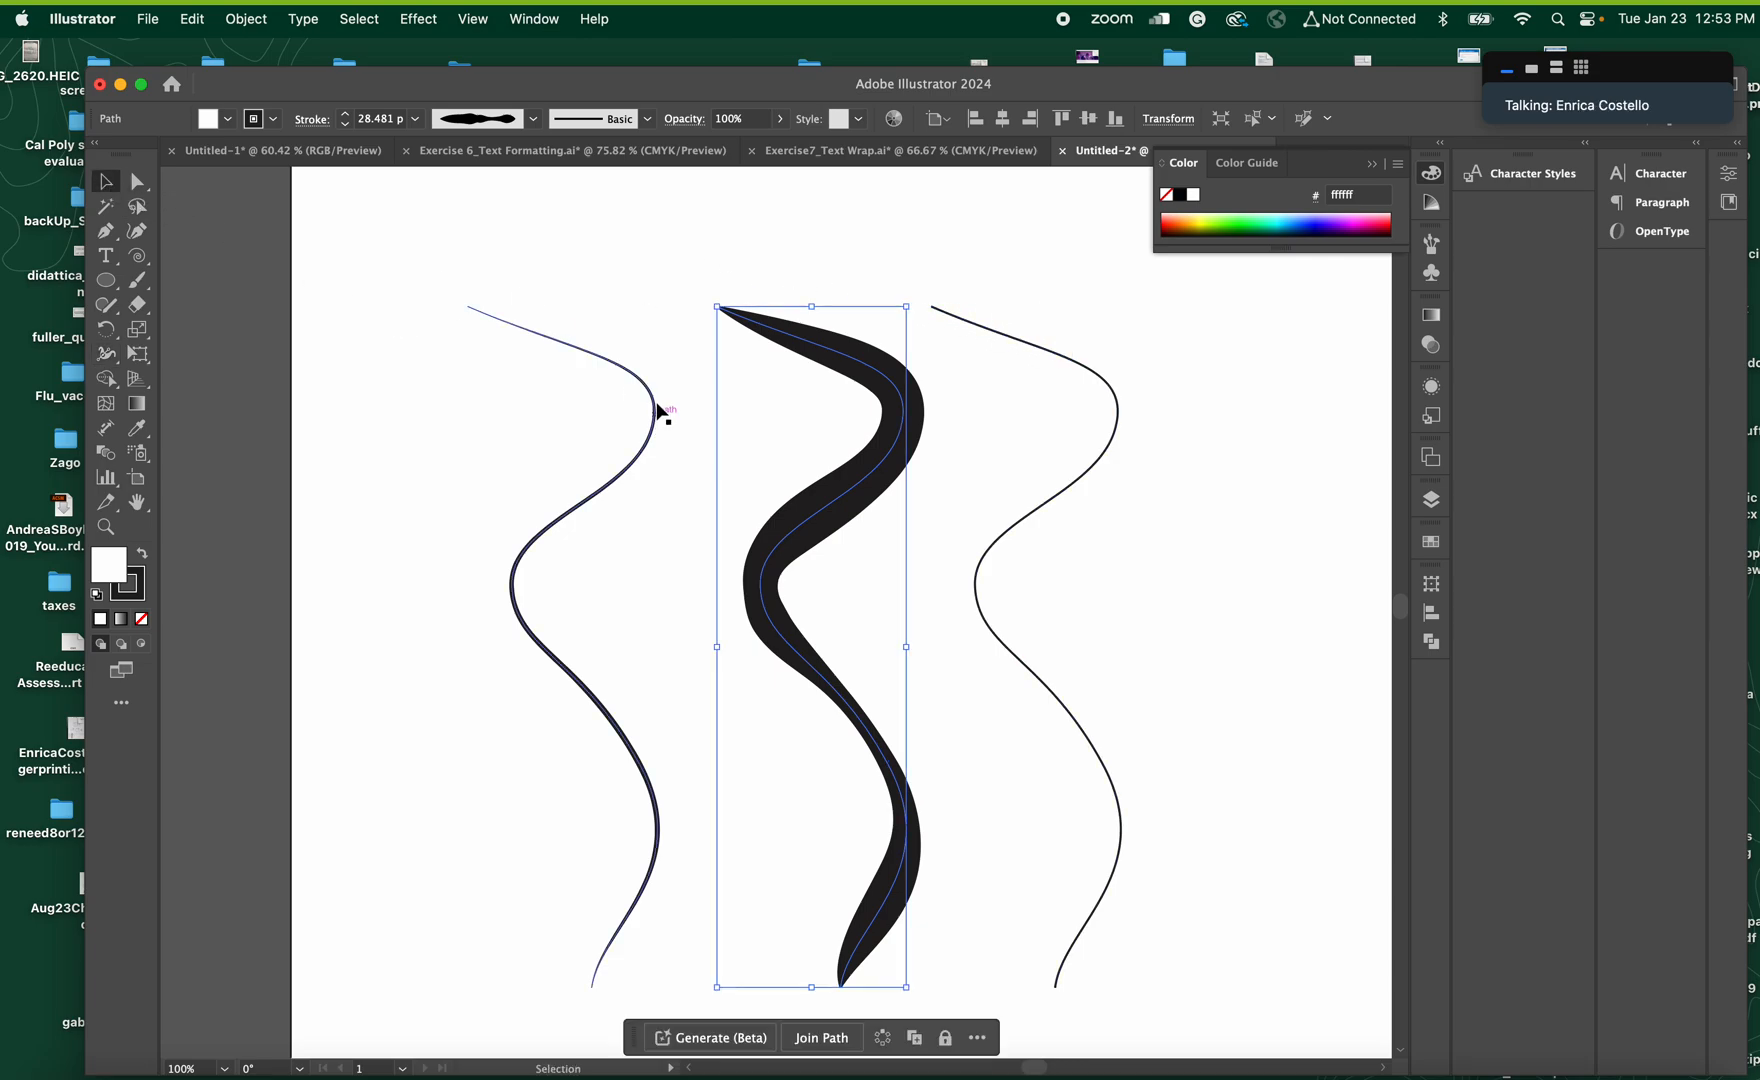
{"action": "left_click", "coordinate": [649, 340]}
{"action": "left_click", "coordinate": [643, 386]}
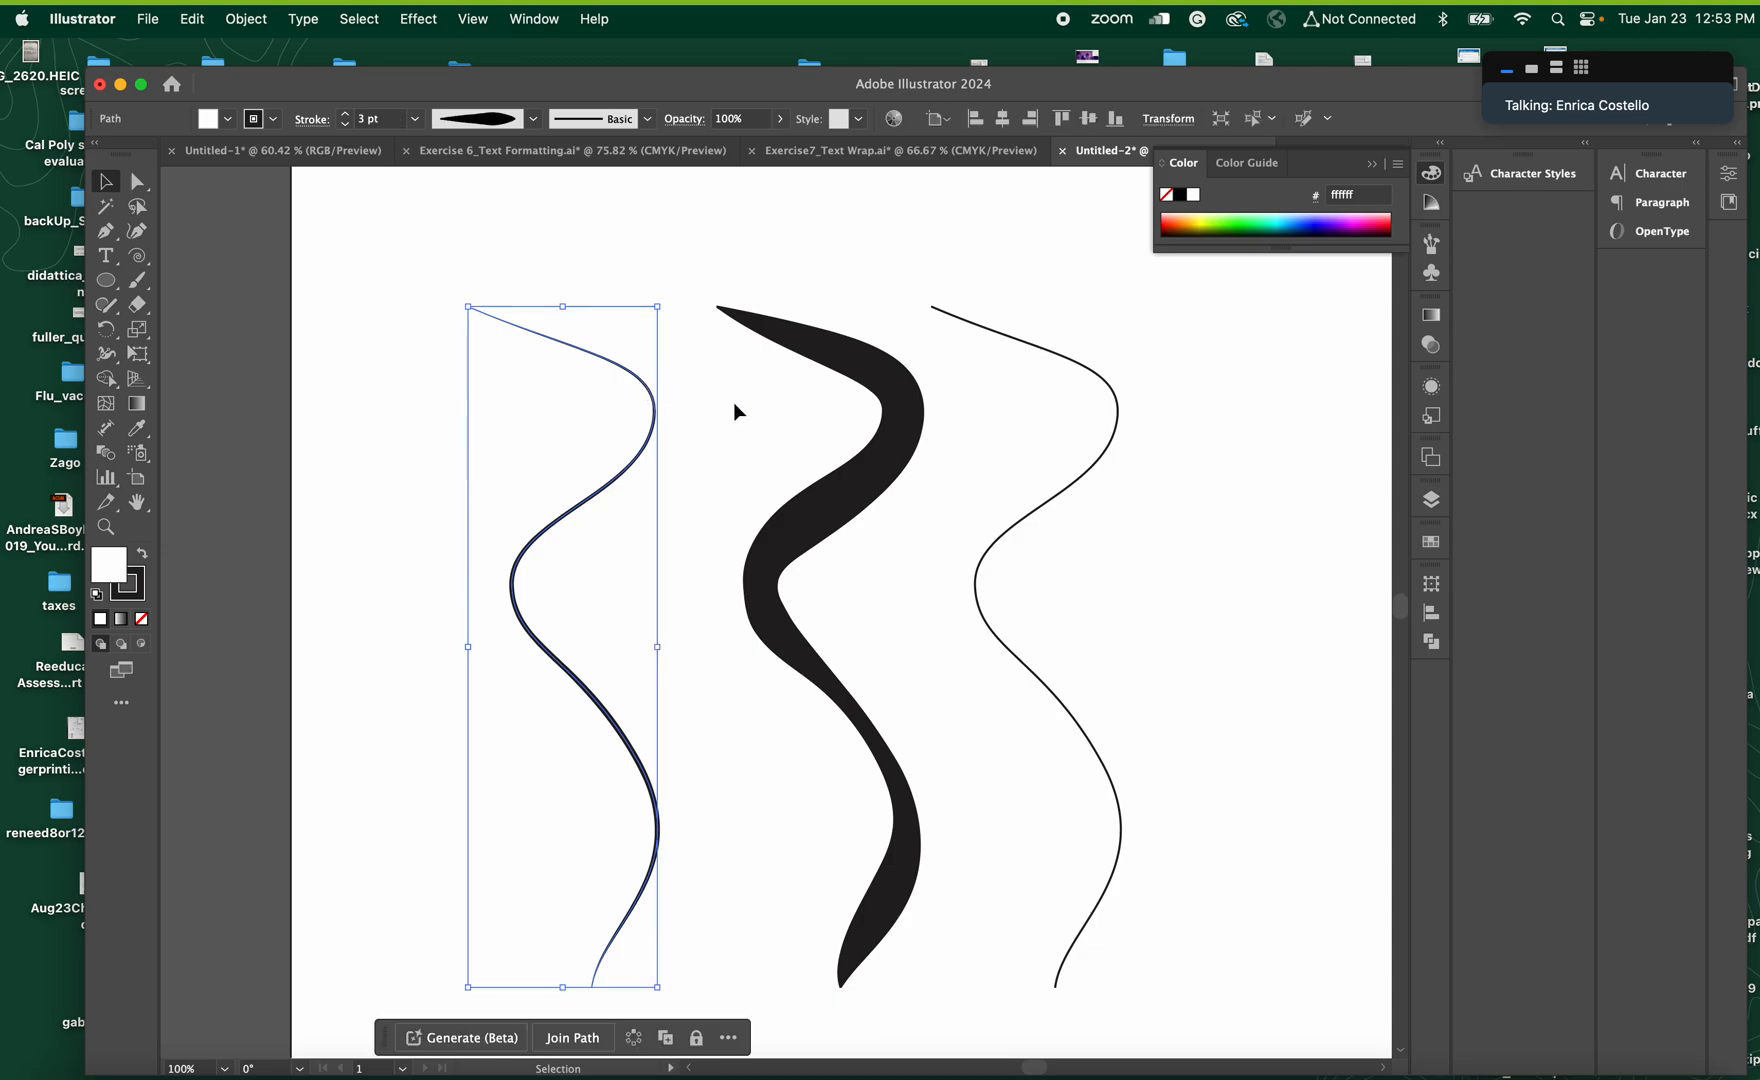
{"action": "left_click", "coordinate": [863, 502]}
{"action": "left_click", "coordinate": [1079, 372]}
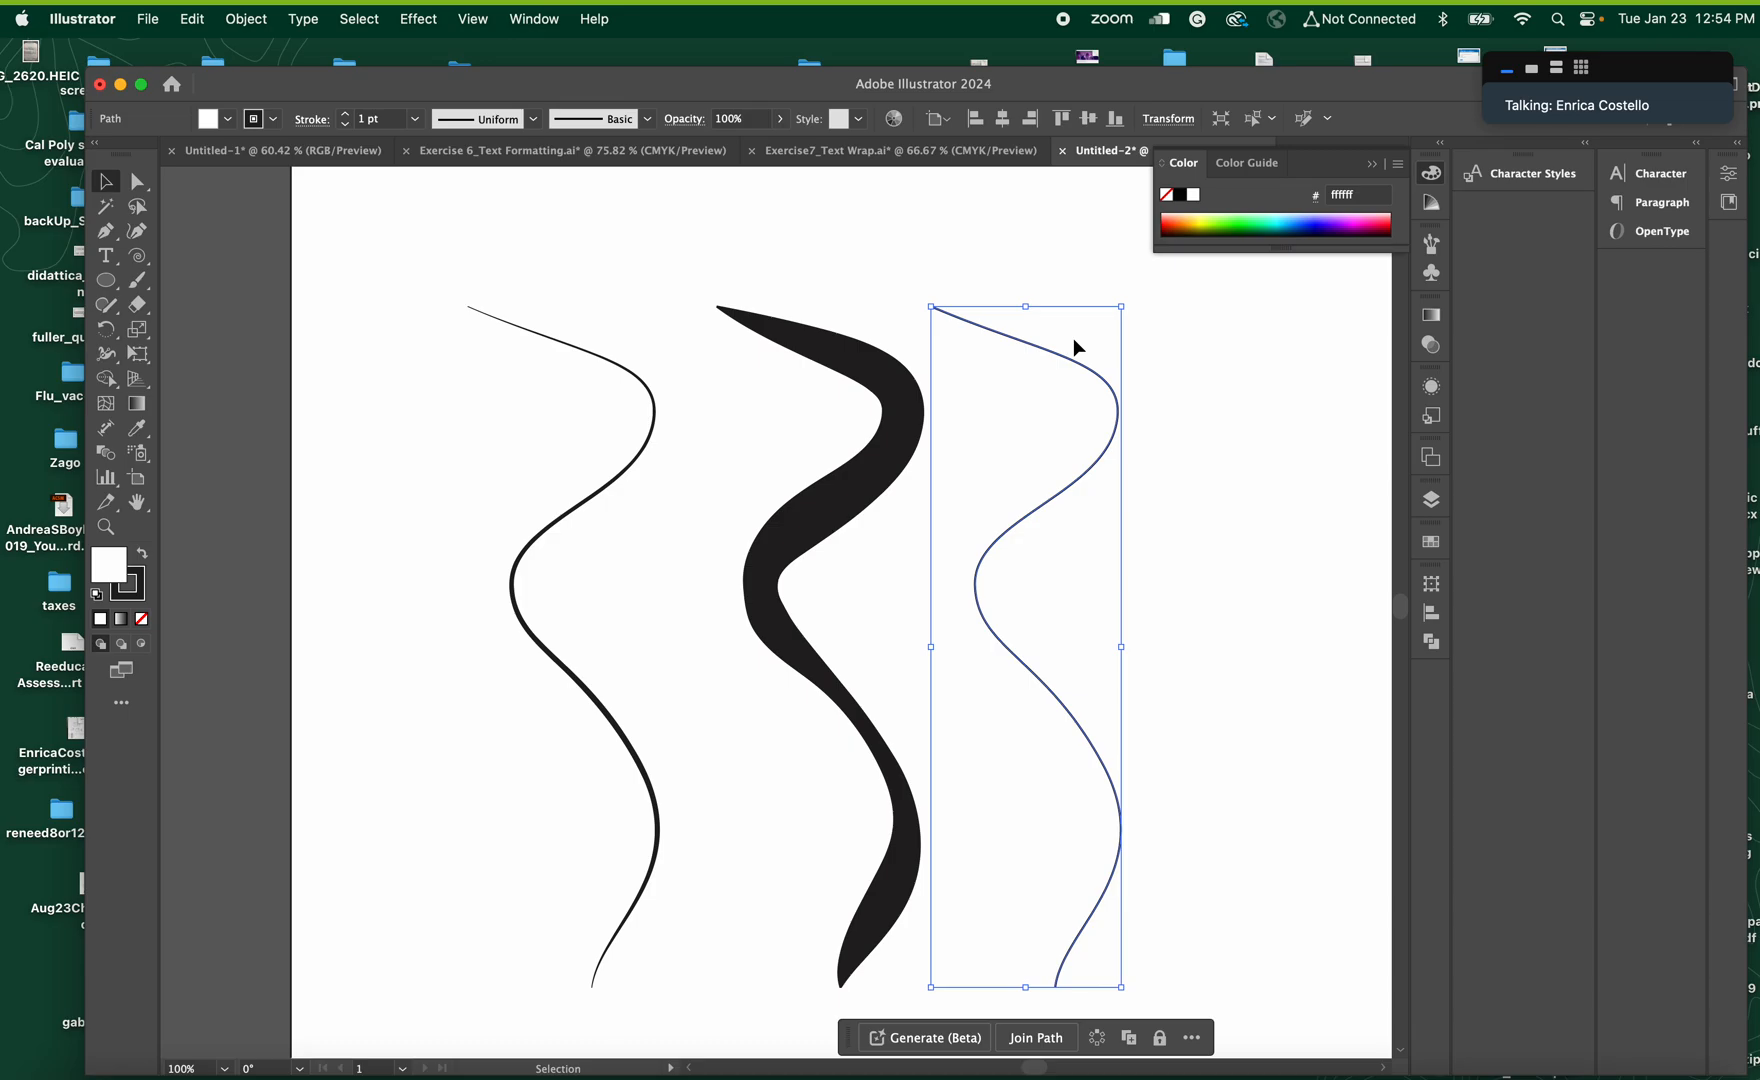
{"action": "key", "text": "Right"}
{"action": "key", "text": "Right"}
{"action": "key", "text": "Right"}
{"action": "key", "text": "Right"}
{"action": "key", "text": "Right"}
{"action": "key", "text": "Right"}
{"action": "key", "text": "Right"}
{"action": "key", "text": "Right"}
{"action": "key", "text": "Right"}
{"action": "key", "text": "Right"}
{"action": "key", "text": "Right"}
{"action": "key", "text": "Right"}
{"action": "key", "text": "Right"}
{"action": "key", "text": "Right"}
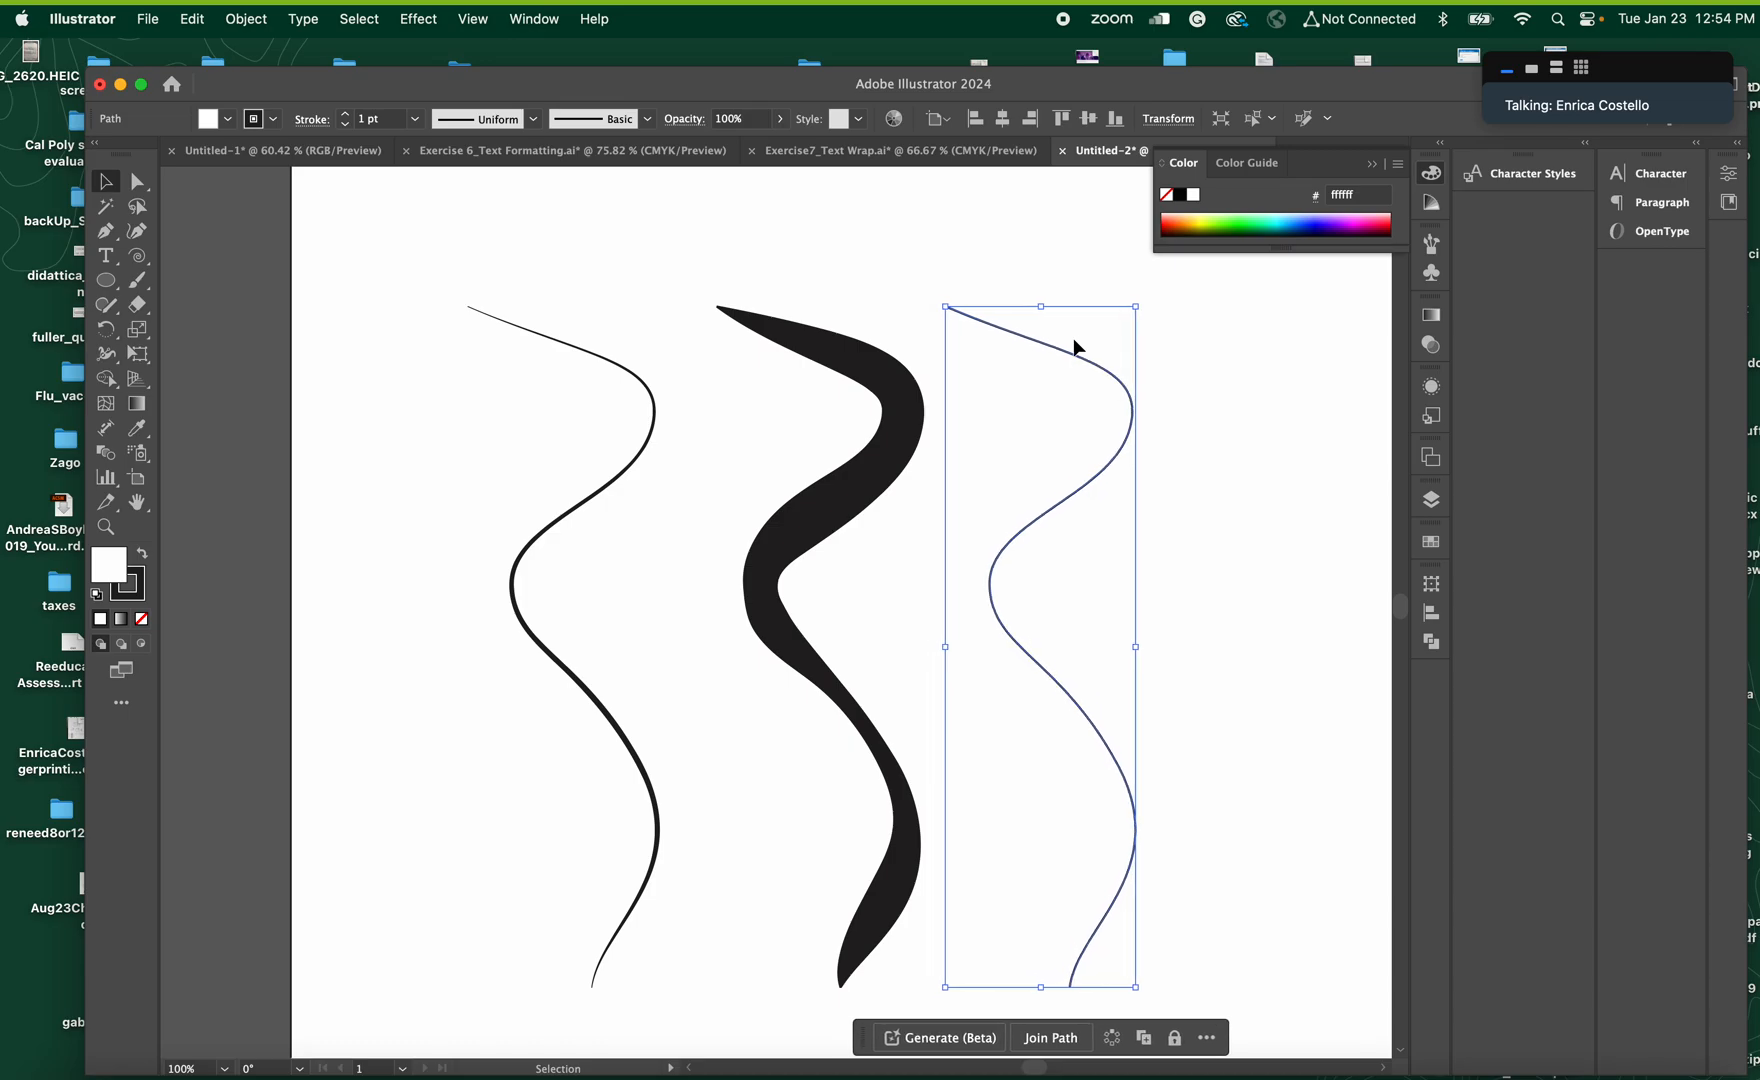
Open the Artistic_ChalkCharcoalPencil brush library, move it over the left part of the artboard and enlarge it to show more brushes
{"action": "left_click", "coordinate": [534, 19]}
{"action": "scroll", "coordinate": [651, 960], "scroll_direction": "down", "scroll_amount": 5}
{"action": "scroll", "coordinate": [651, 960], "scroll_direction": "down", "scroll_amount": 2}
{"action": "mouse_move", "coordinate": [641, 893]}
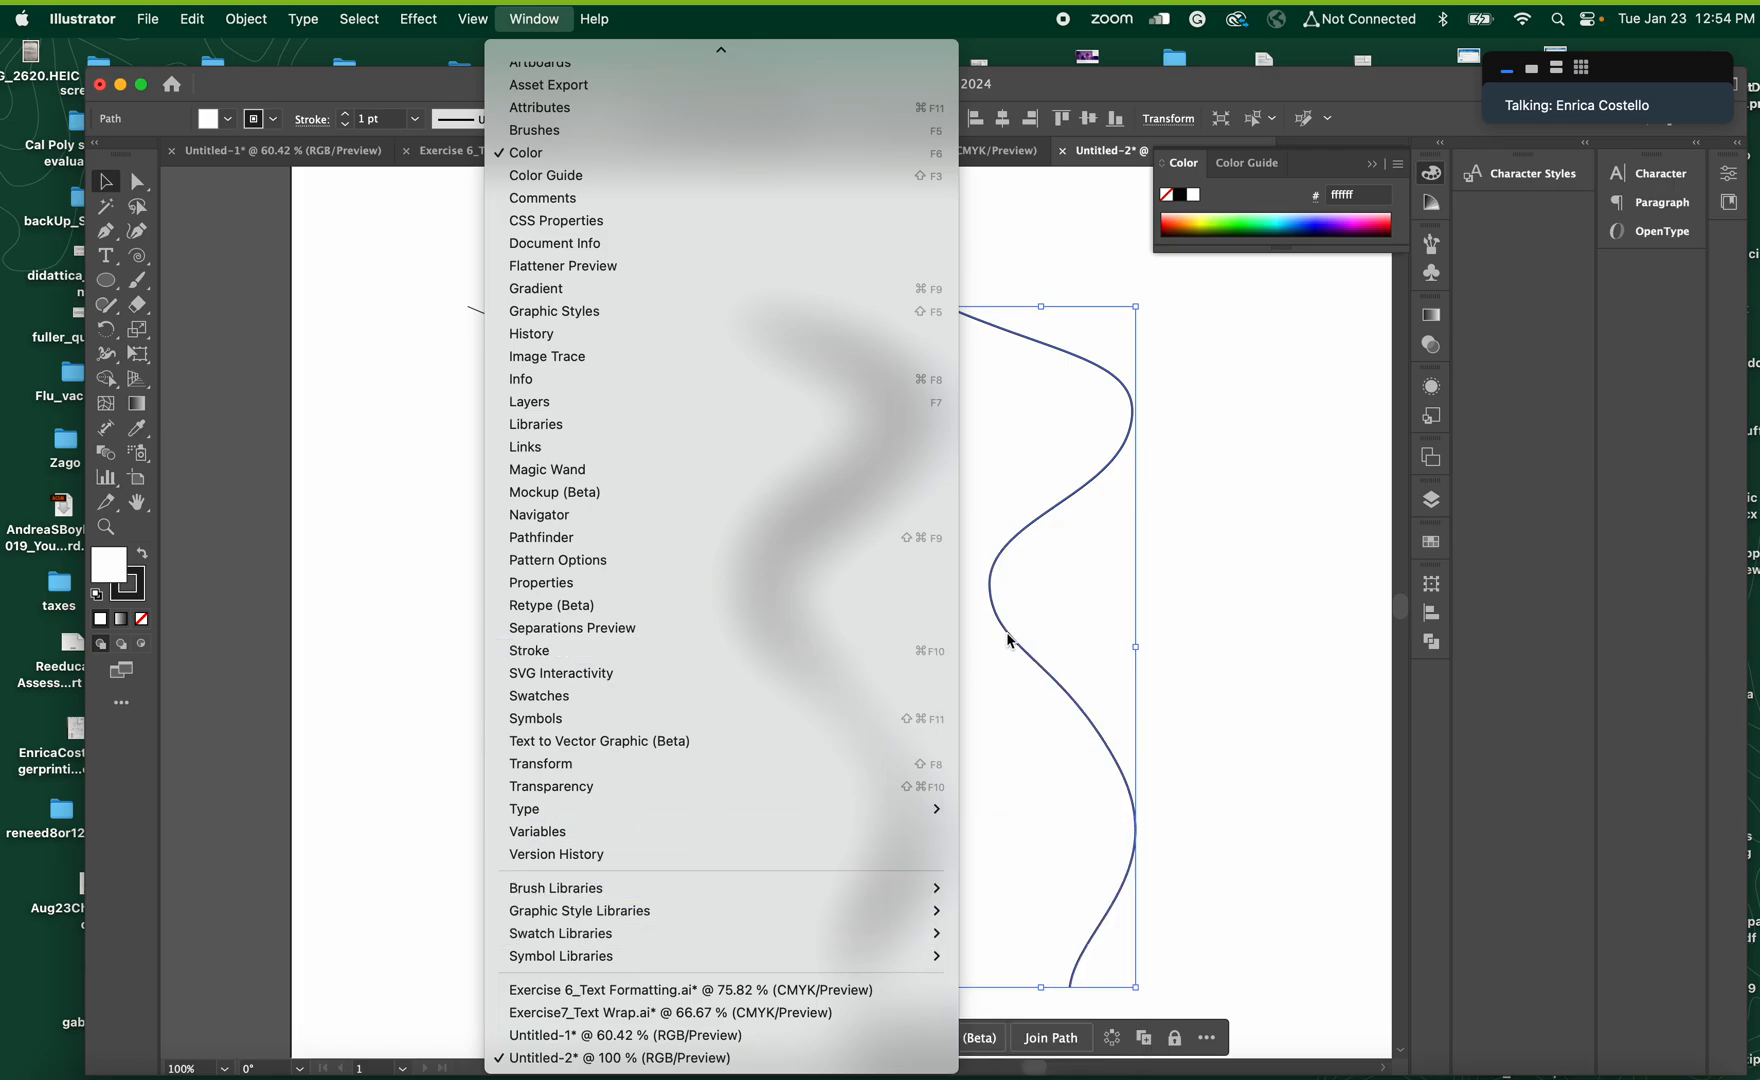
{"action": "mouse_move", "coordinate": [877, 888]}
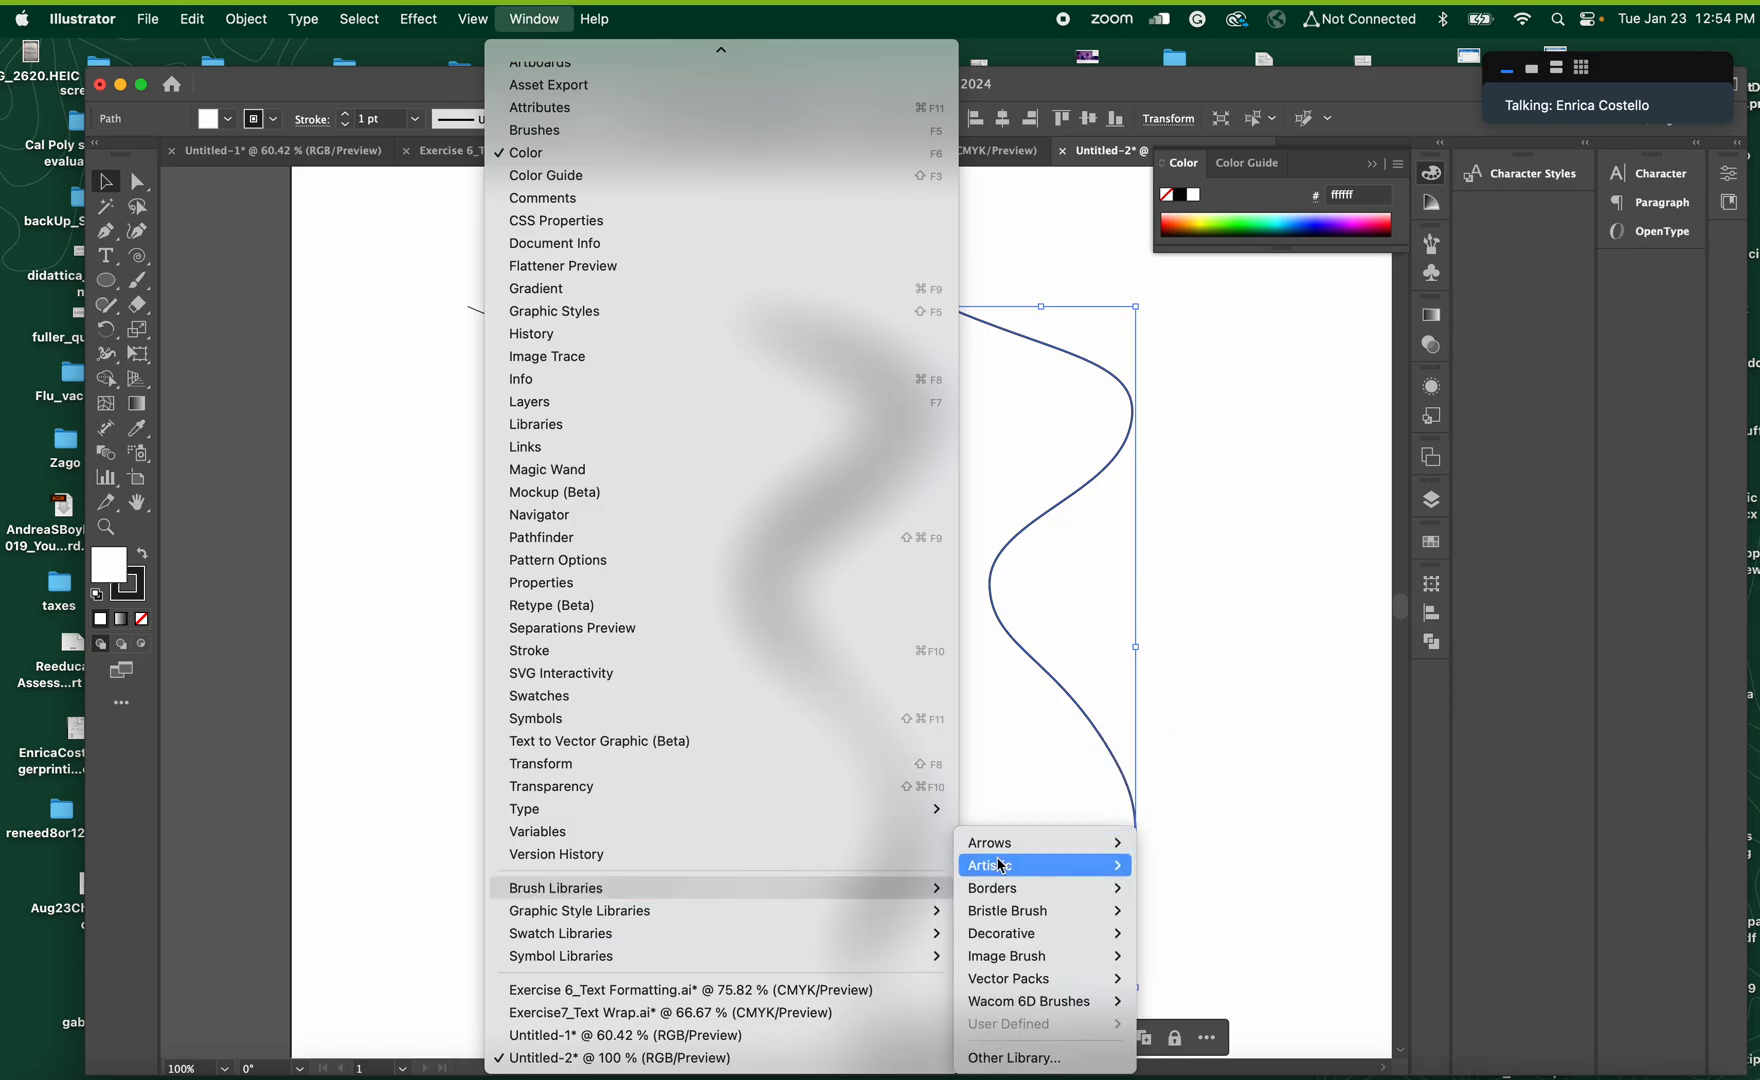
{"action": "mouse_move", "coordinate": [1001, 866]}
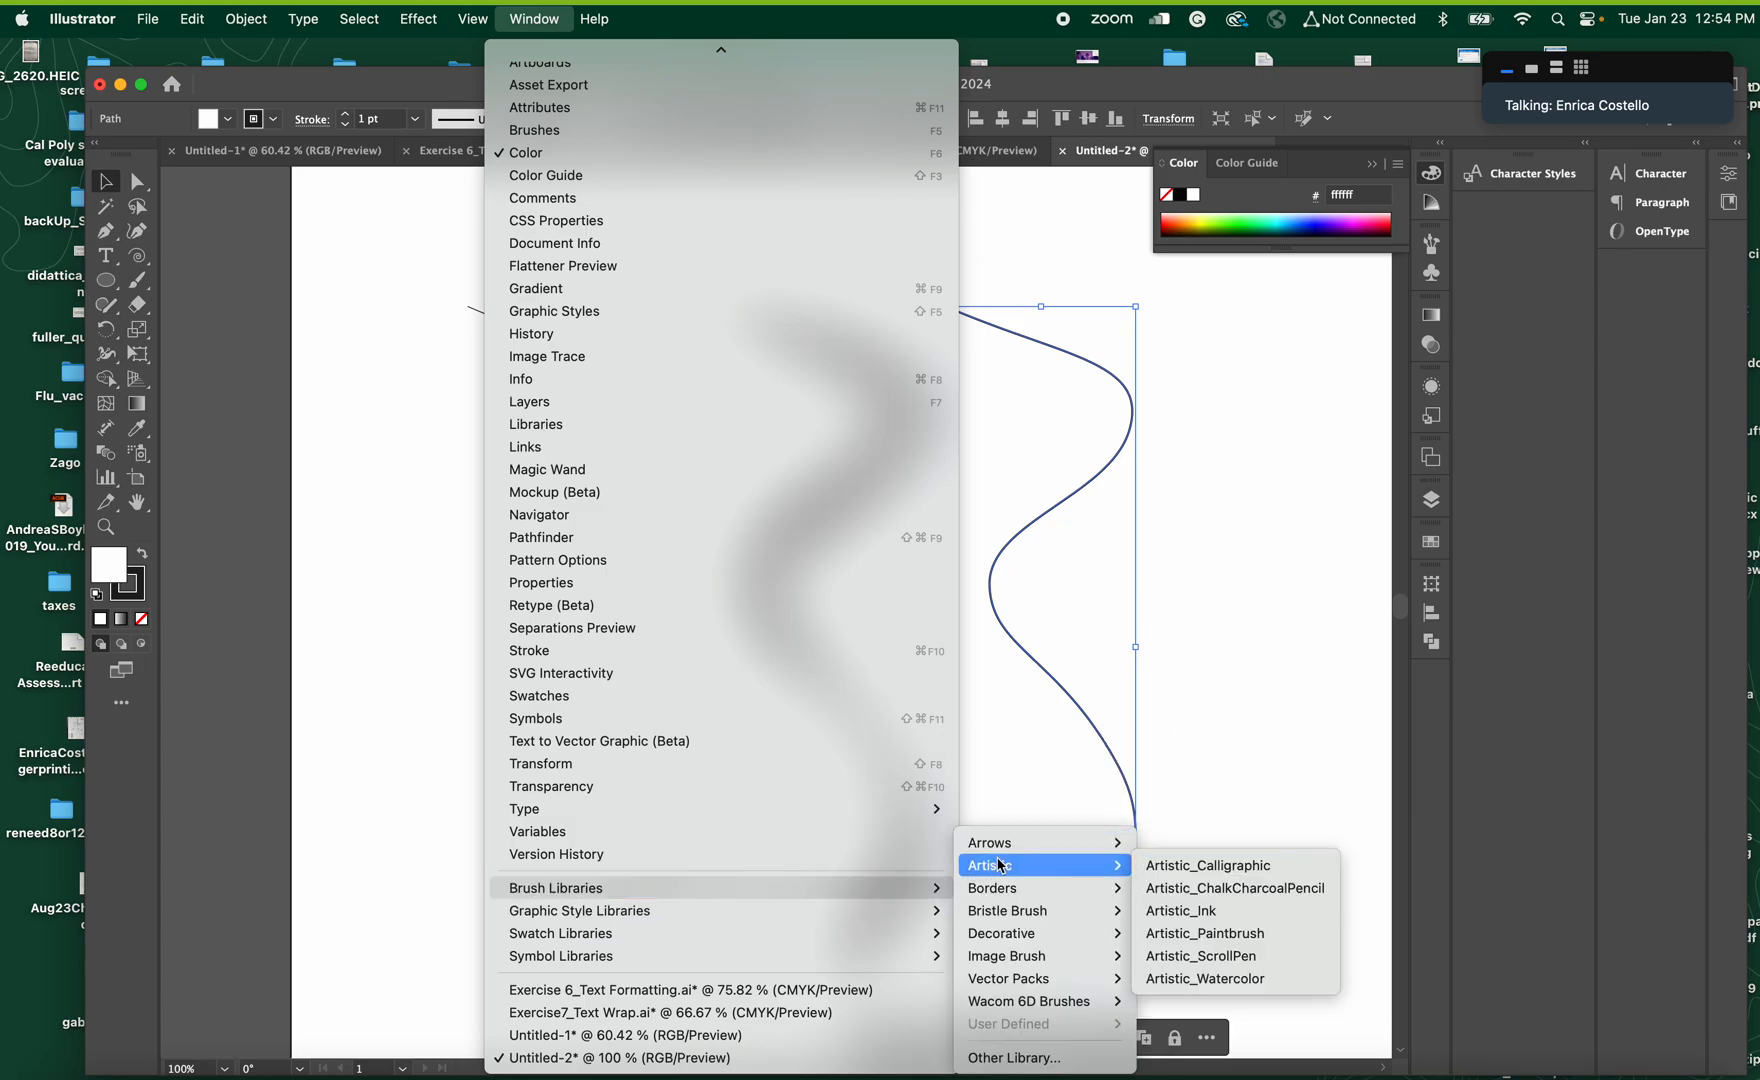
{"action": "left_click", "coordinate": [1166, 889]}
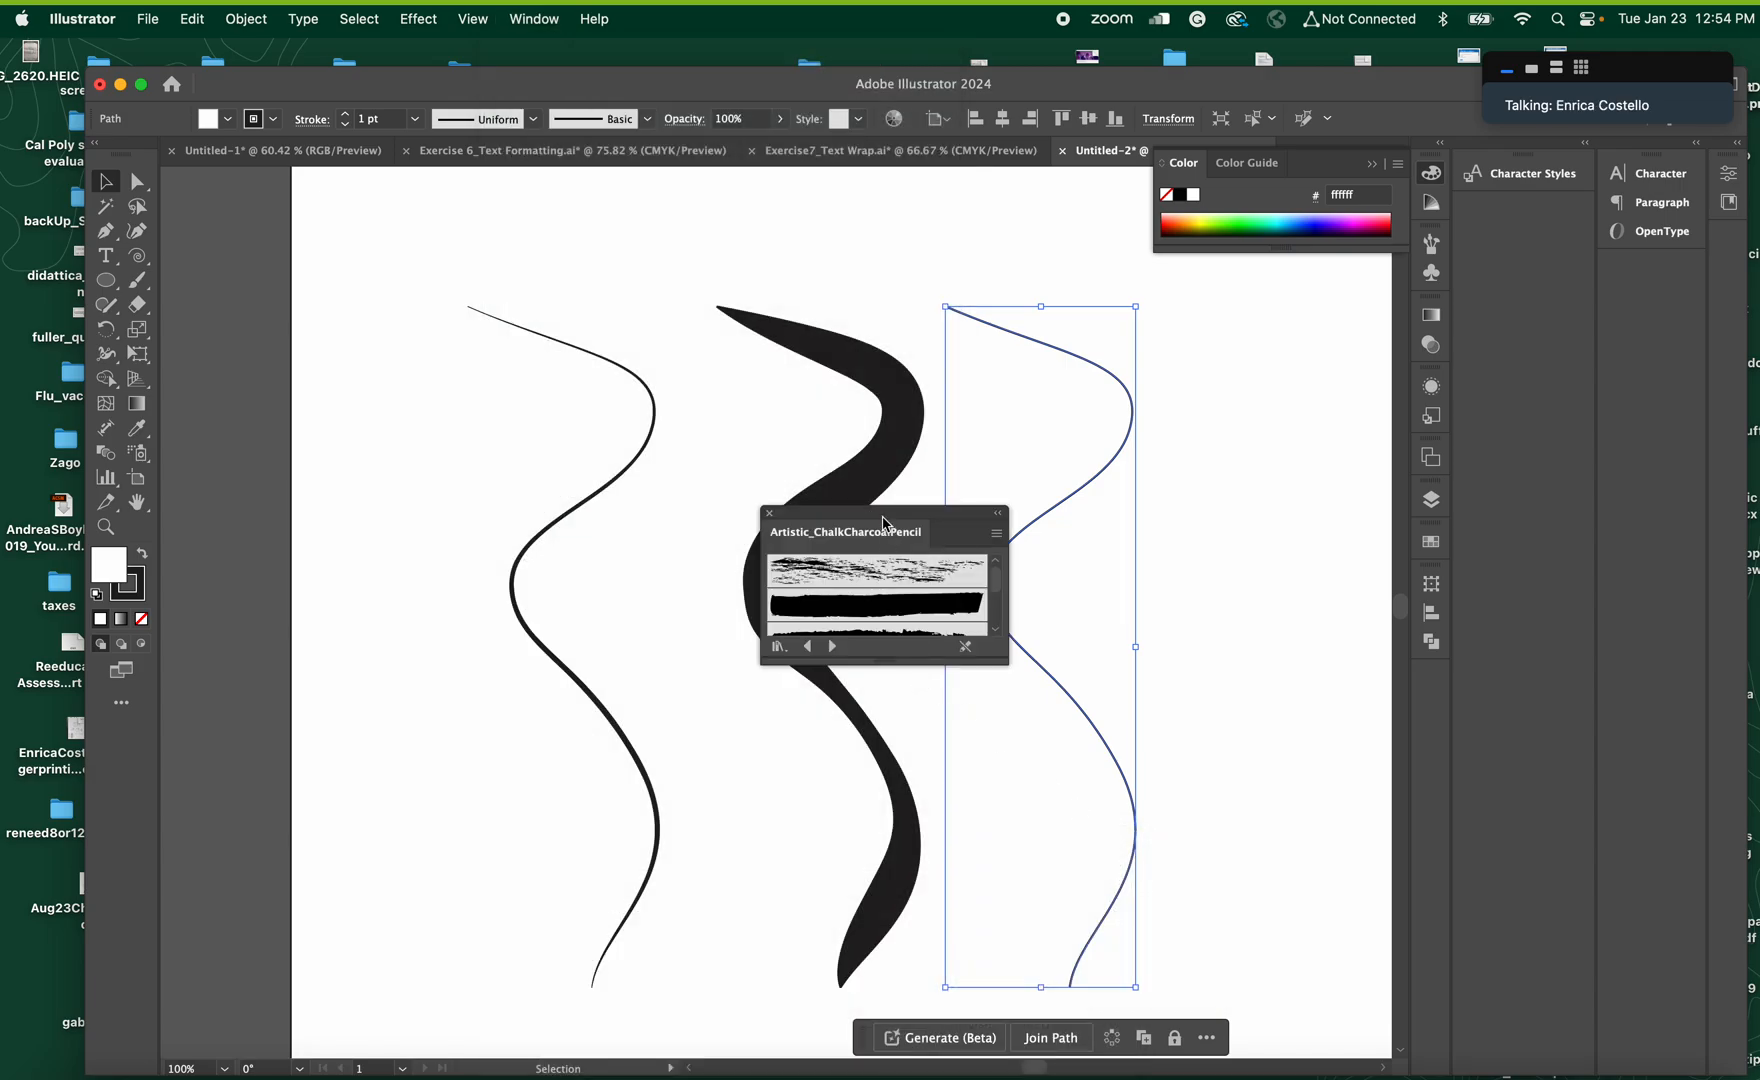
{"action": "left_click_drag", "start_coordinate": [884, 516], "coordinate": [691, 250]}
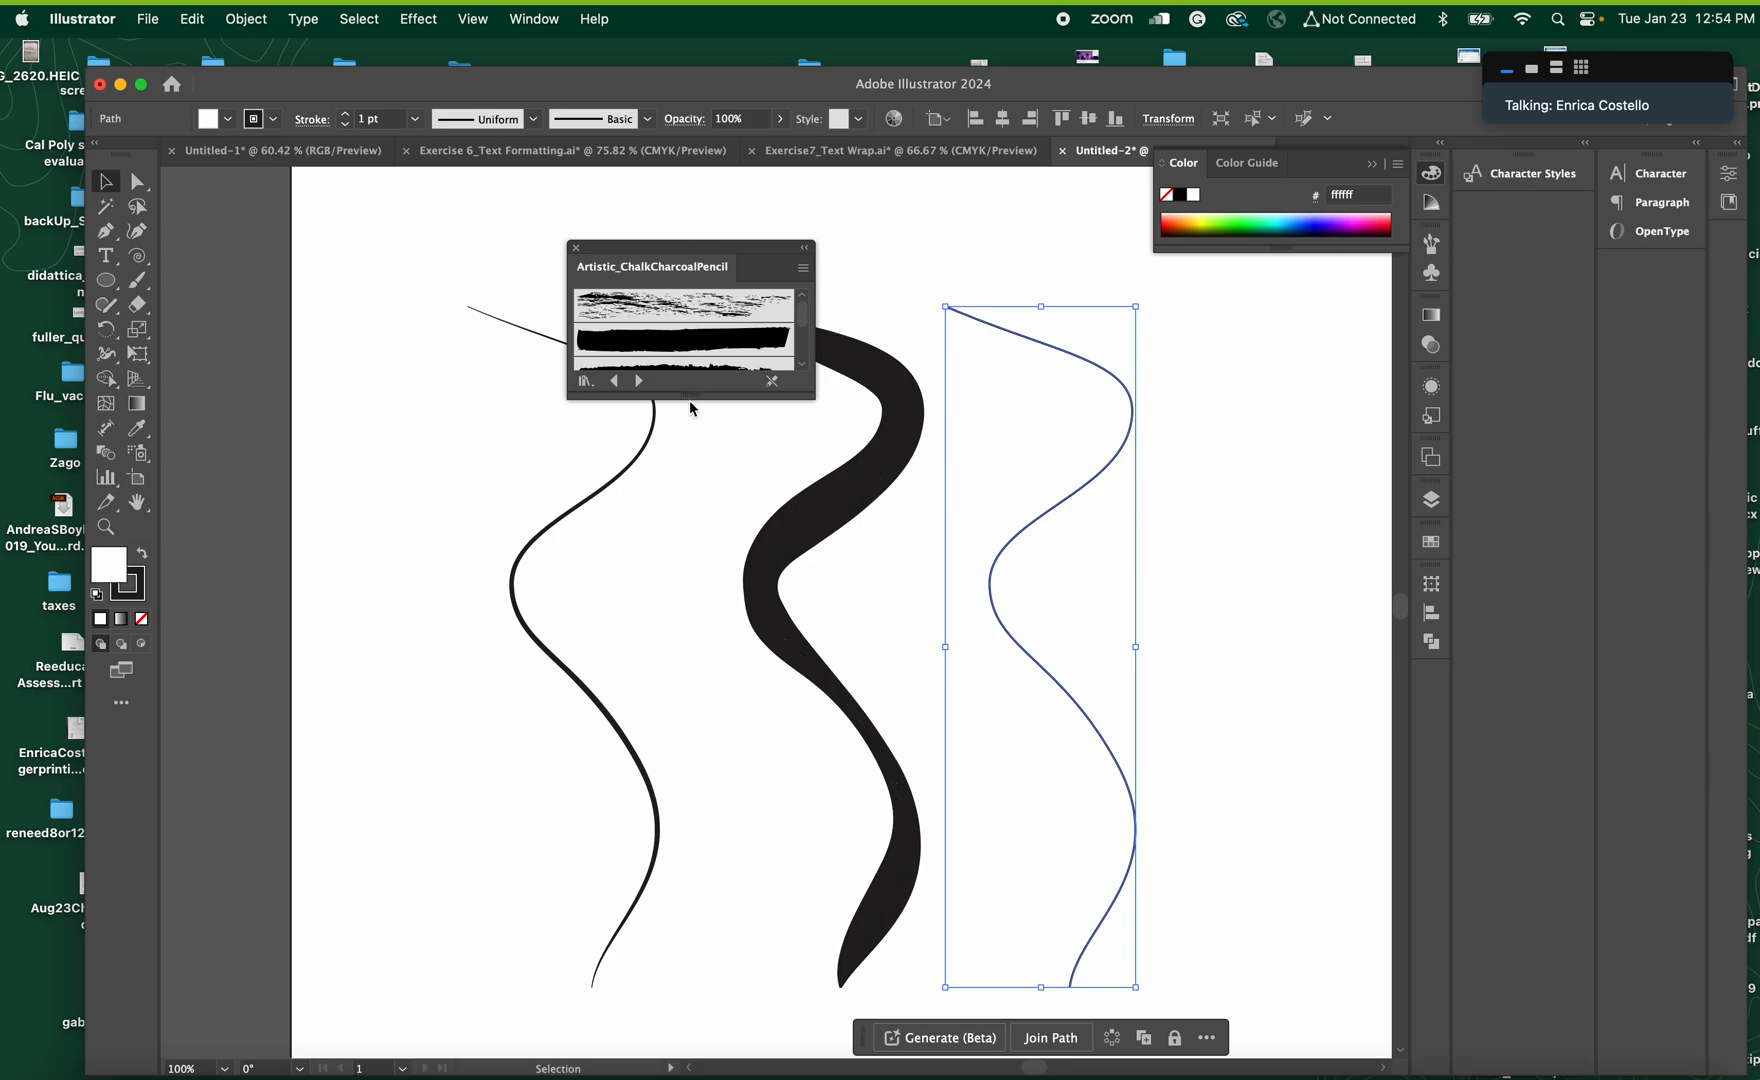
{"action": "mouse_move", "coordinate": [690, 397]}
{"action": "left_mouse_down"}
{"action": "mouse_move", "coordinate": [702, 690]}
{"action": "mouse_move", "coordinate": [783, 889]}
{"action": "left_mouse_up"}
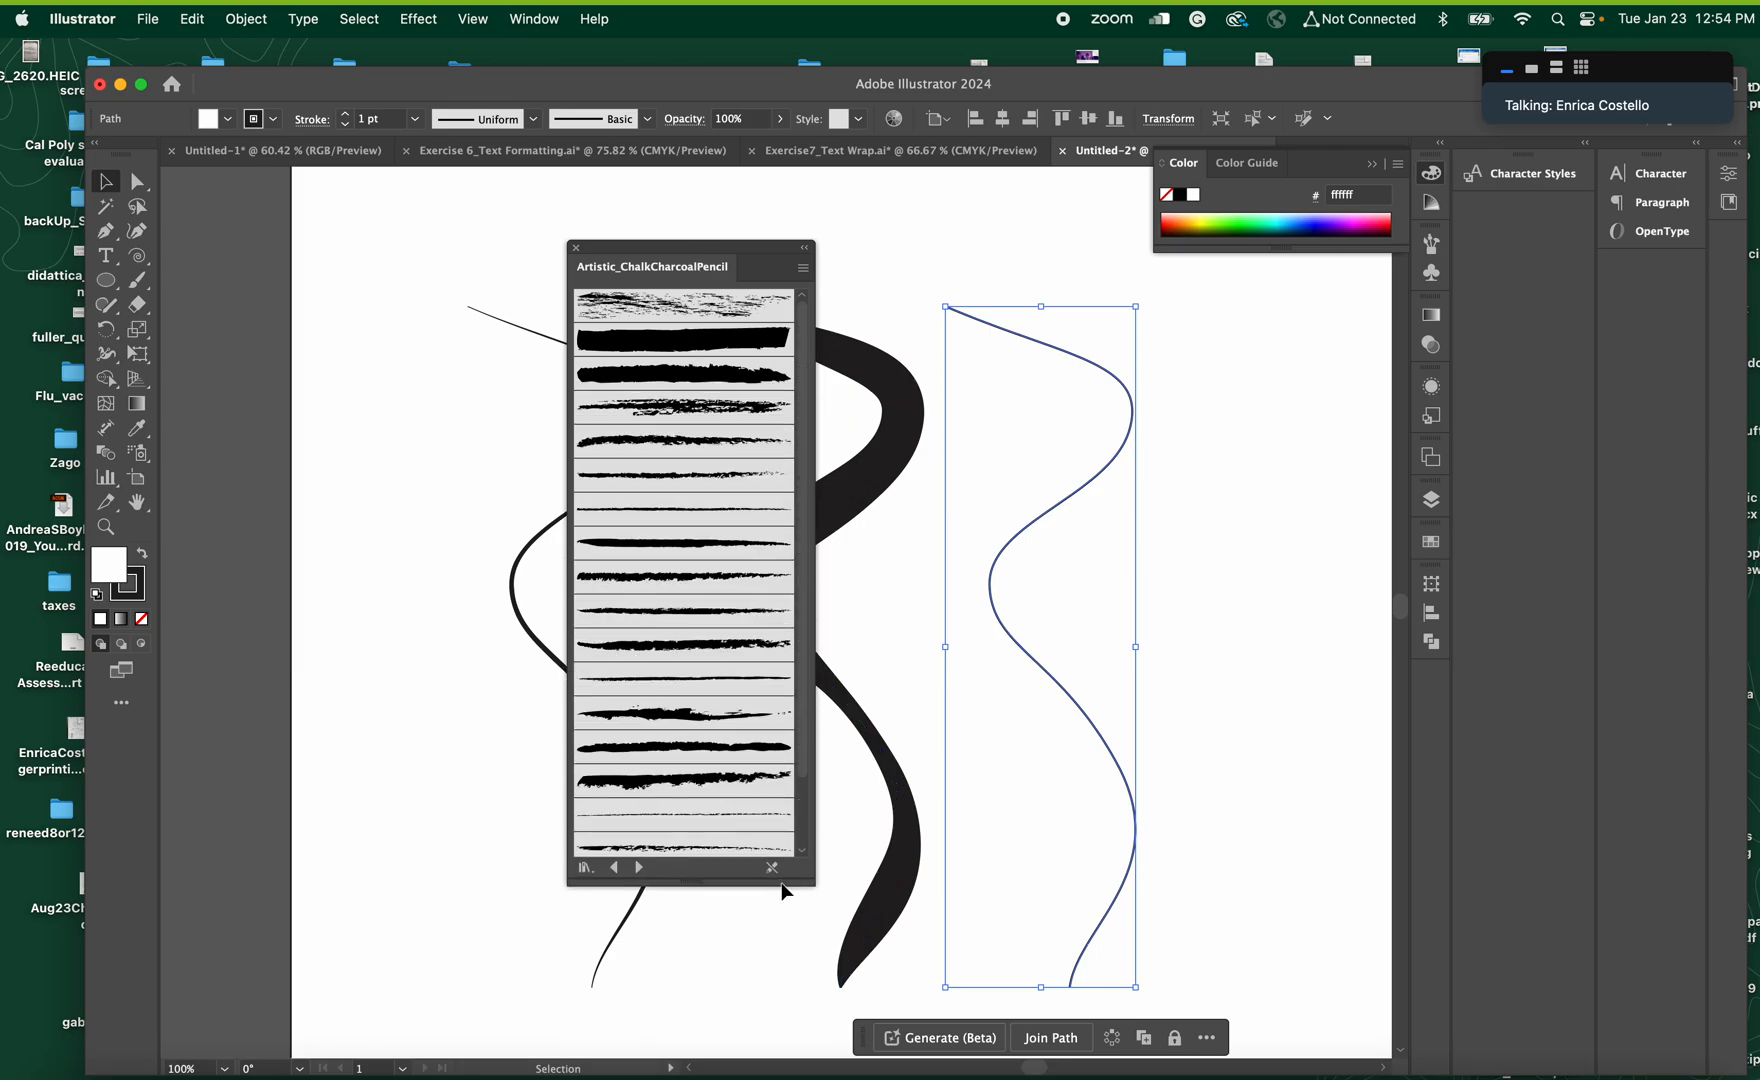
Try four different charcoal and pencil brushes in succession on the rightmost curve
{"action": "left_click", "coordinate": [715, 719]}
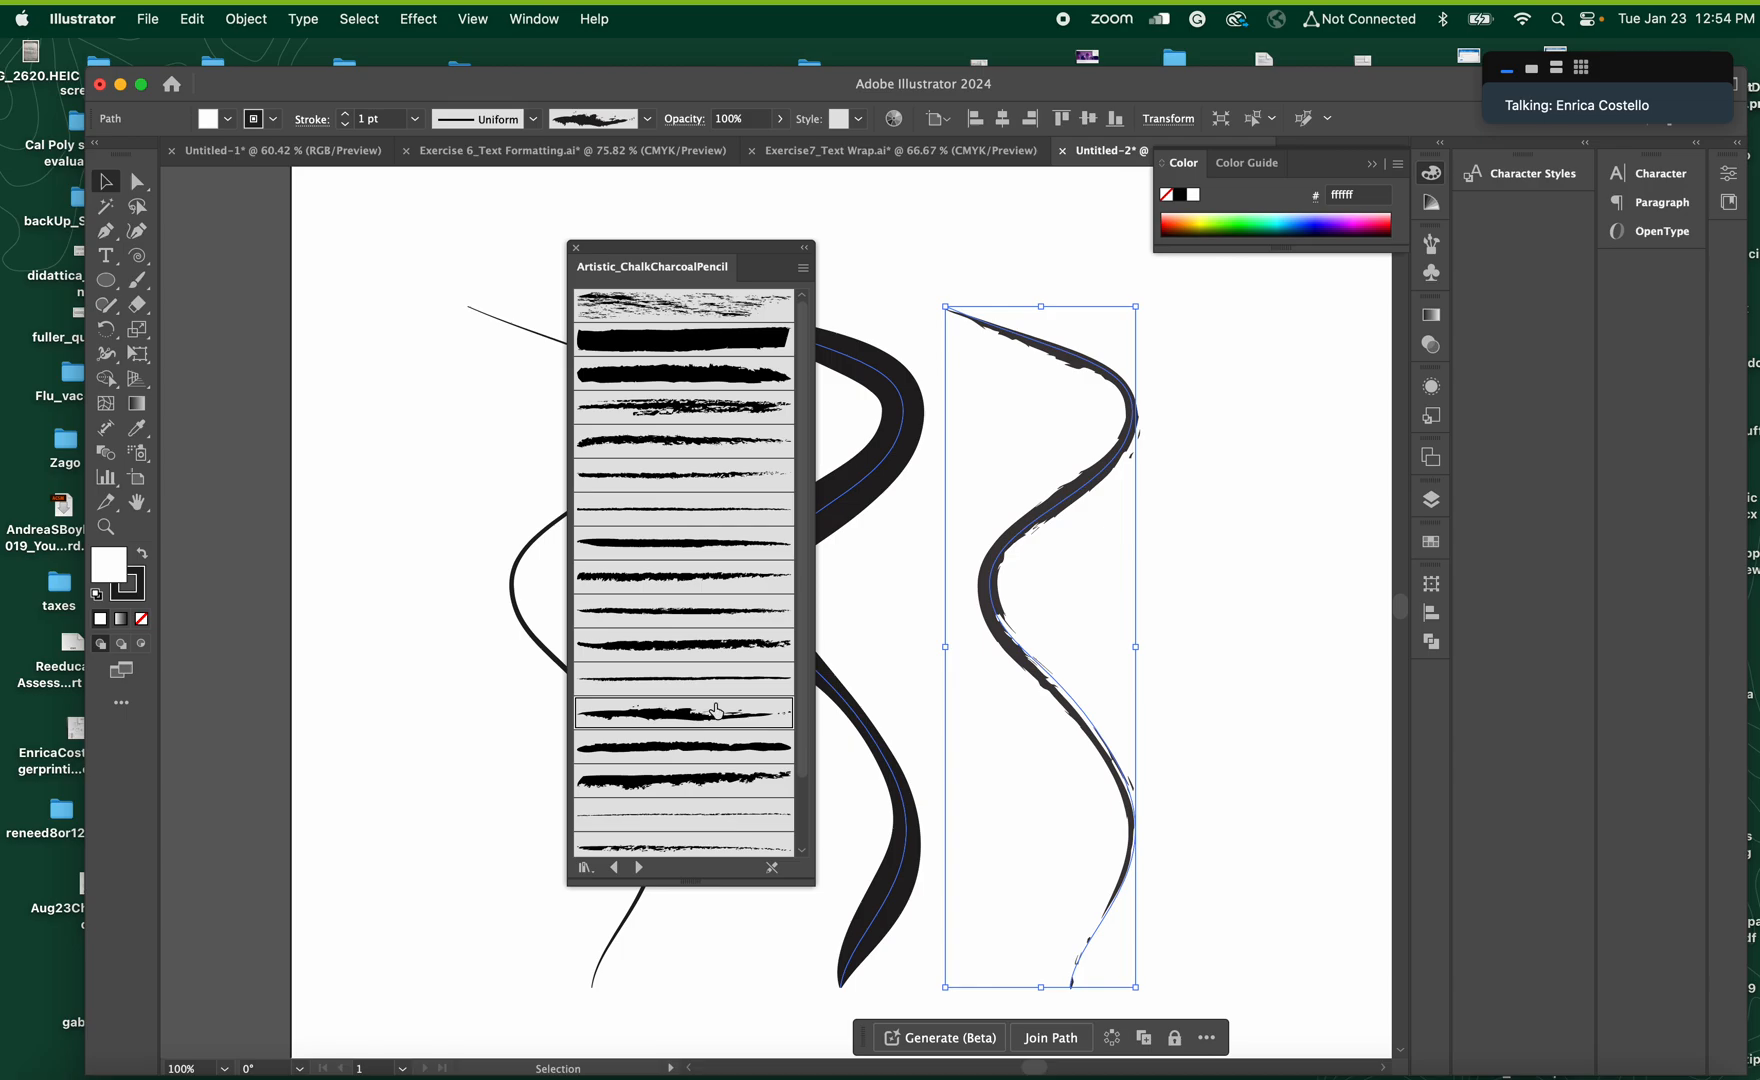
{"action": "left_click", "coordinate": [713, 686]}
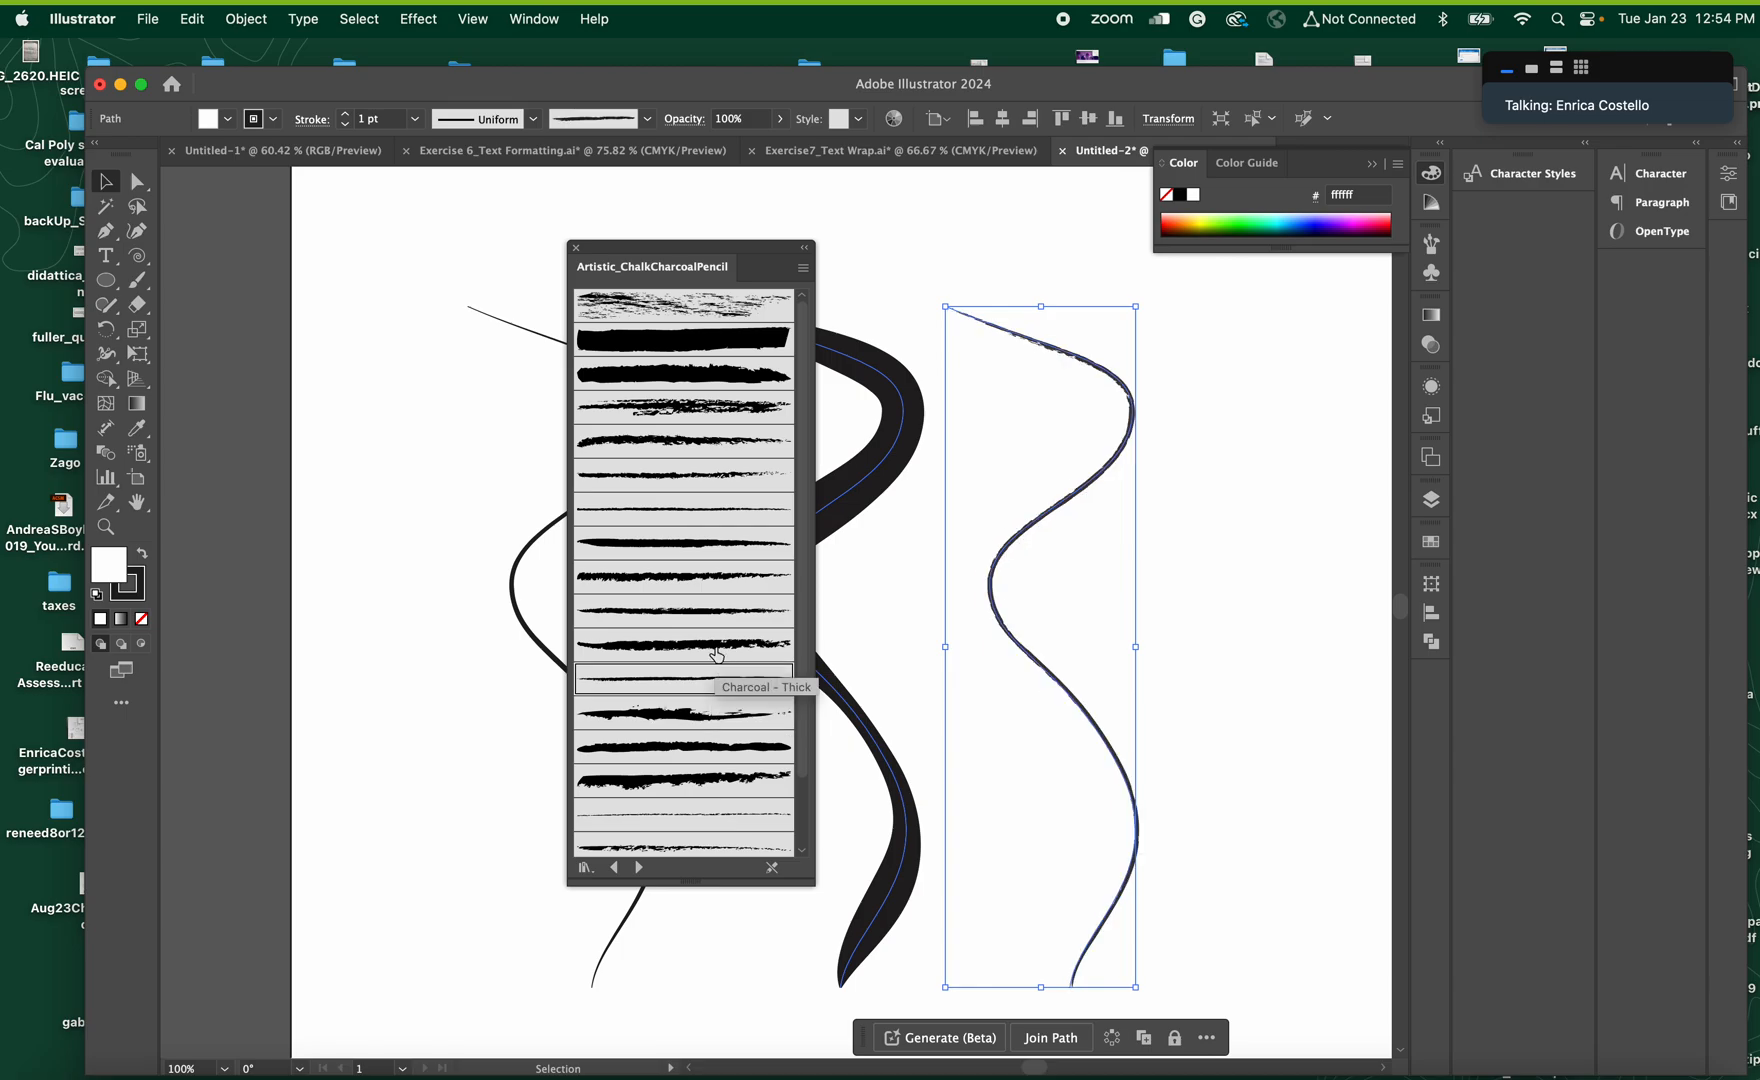
{"action": "left_click", "coordinate": [717, 652]}
{"action": "left_click", "coordinate": [710, 610]}
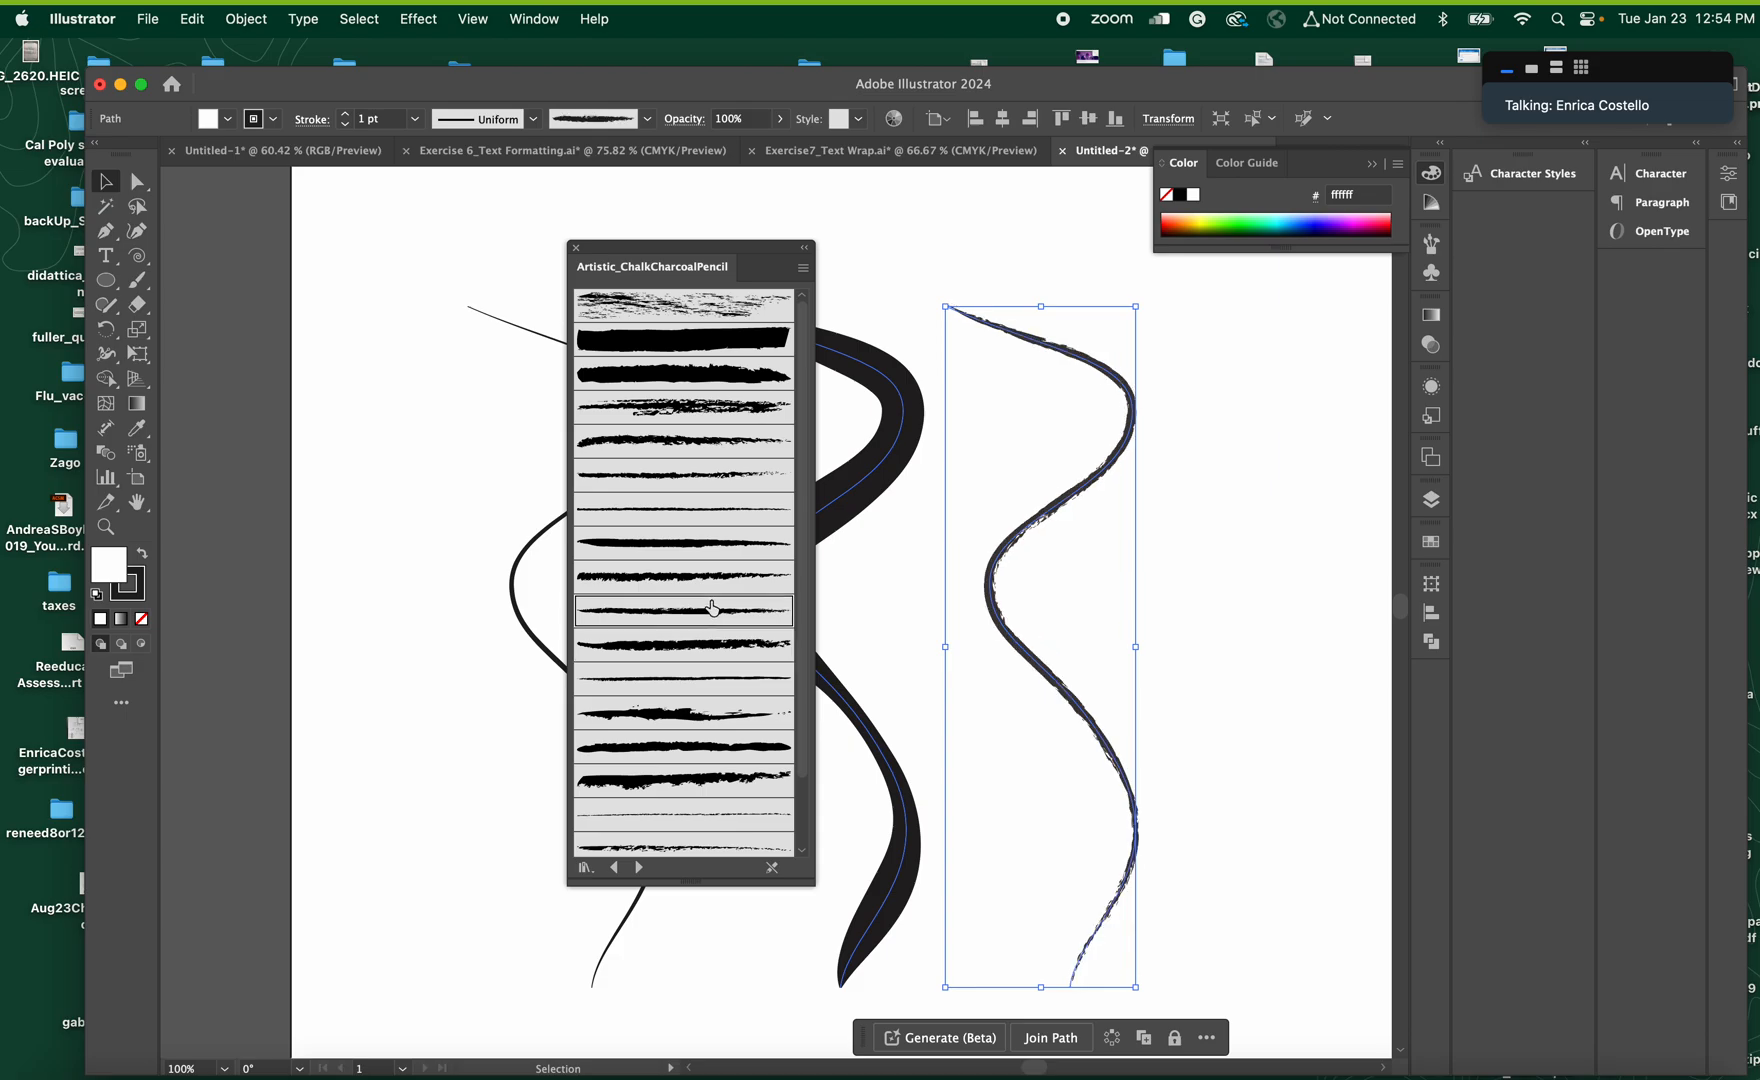
Open the Borders_Decorative brush library and apply the Celtic border, followed by the peach-and-purple floral border, to the rightmost curve
{"action": "left_click", "coordinate": [534, 19]}
{"action": "scroll", "coordinate": [748, 773], "scroll_direction": "down", "scroll_amount": 5}
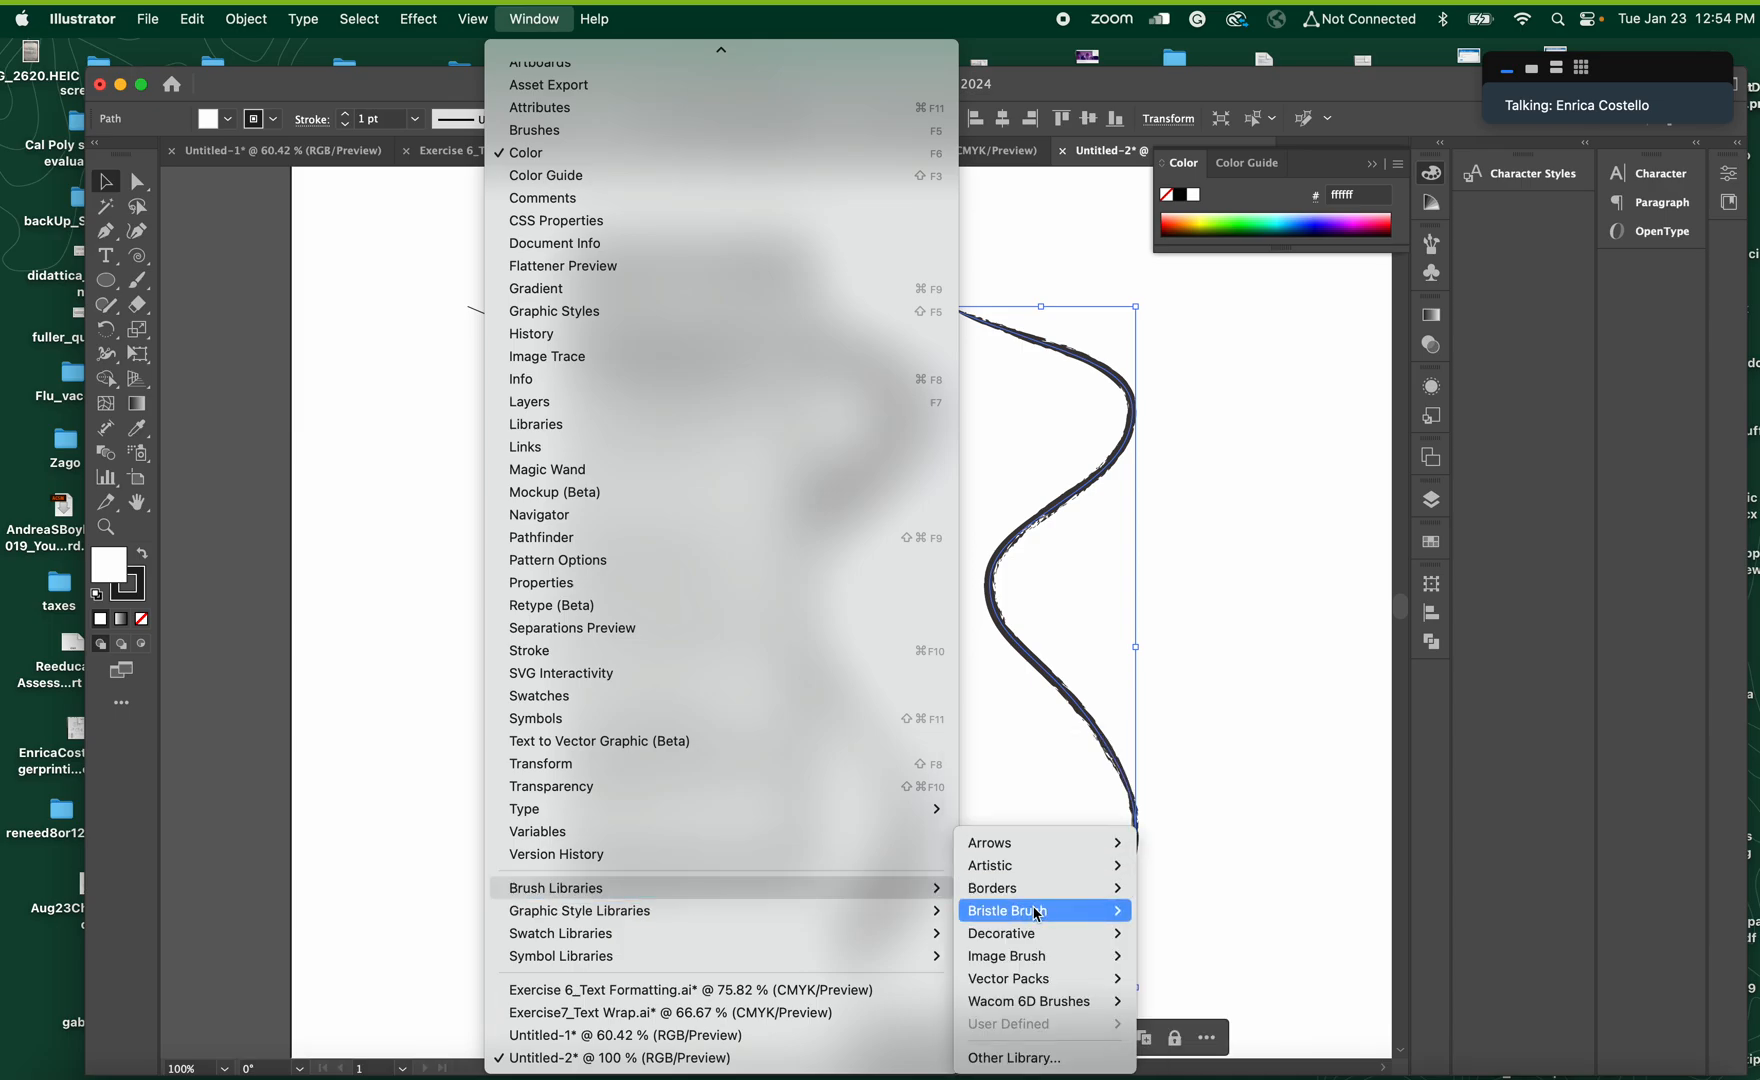
{"action": "mouse_move", "coordinate": [1038, 914]}
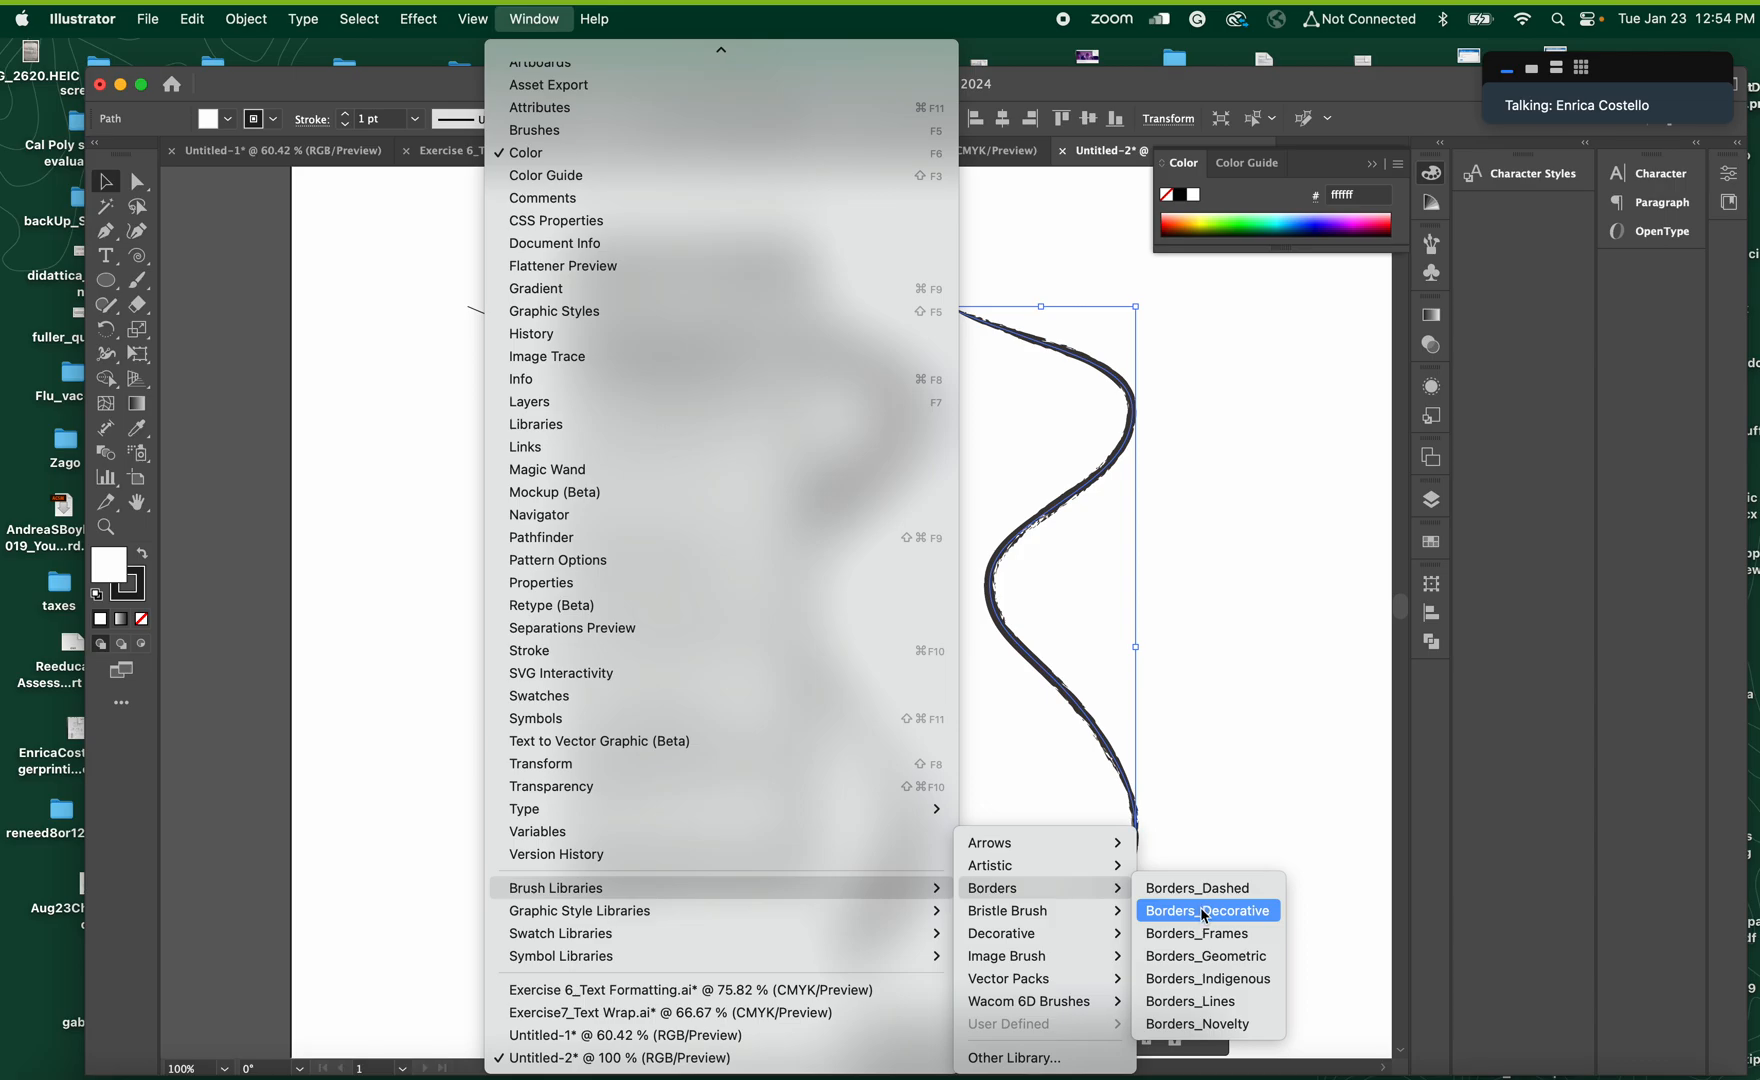
{"action": "left_click", "coordinate": [1204, 911]}
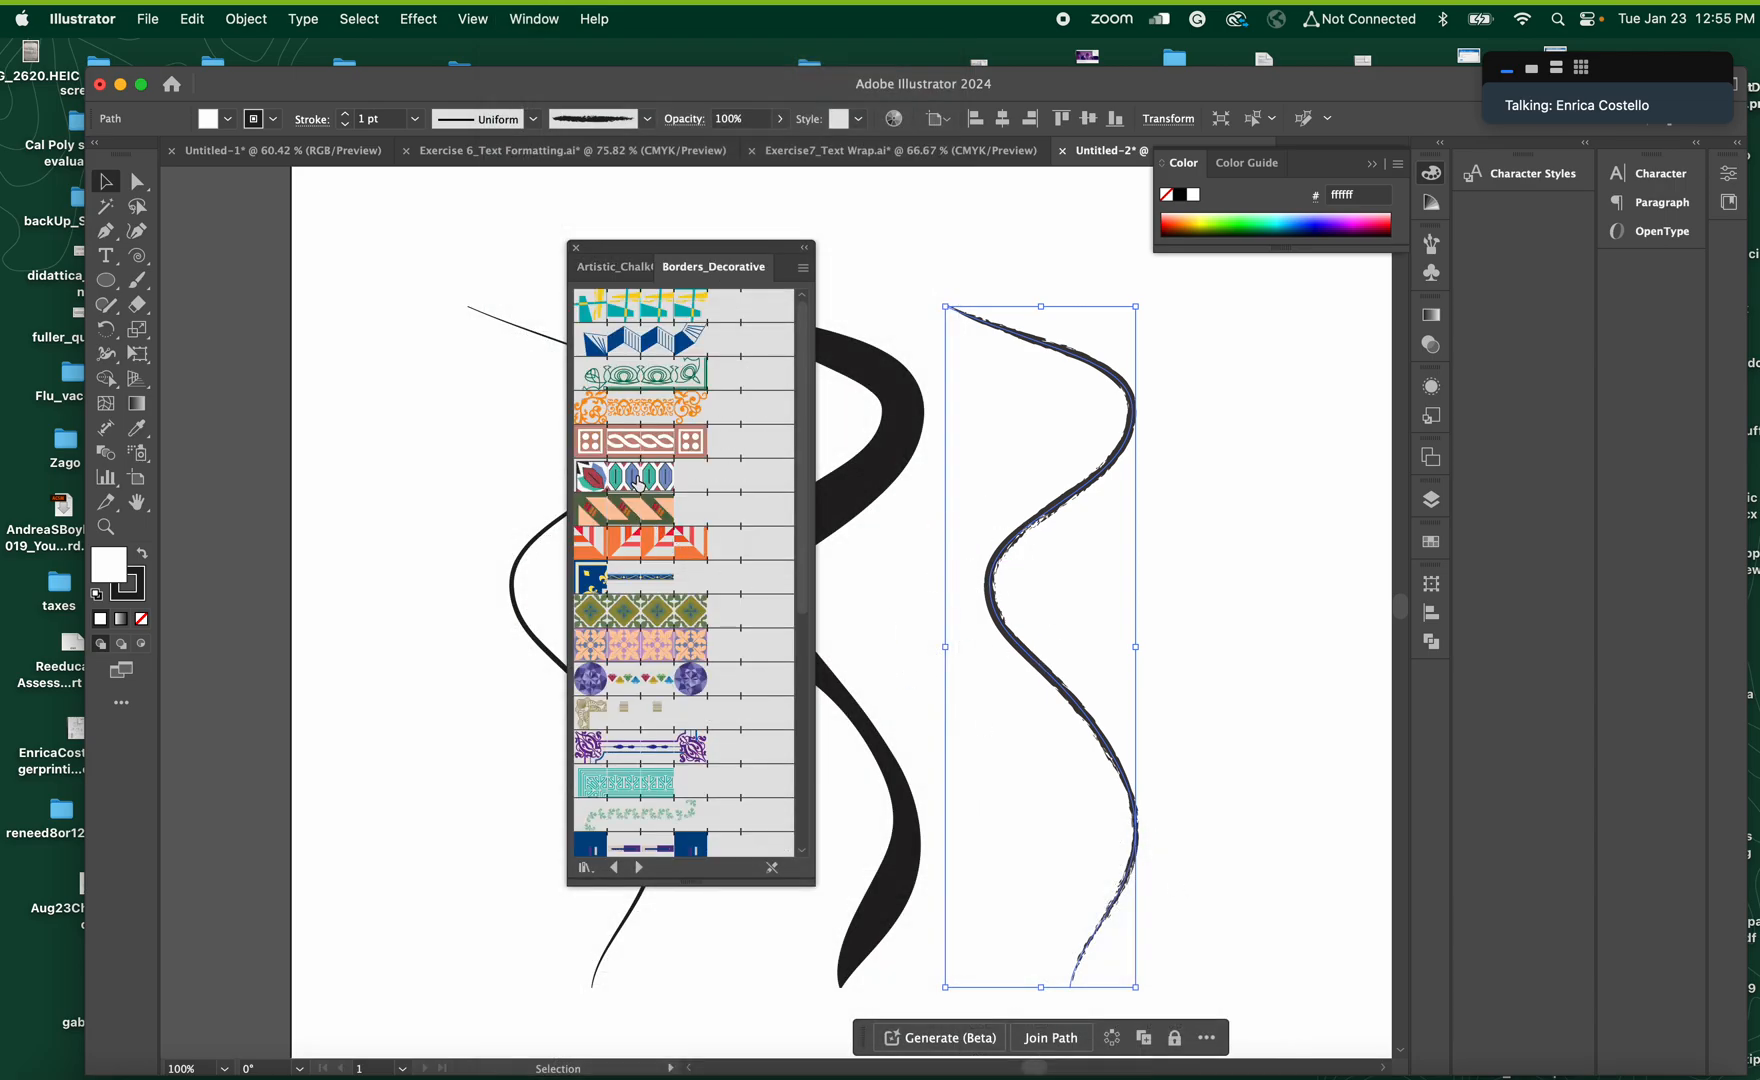
{"action": "left_click", "coordinate": [634, 441]}
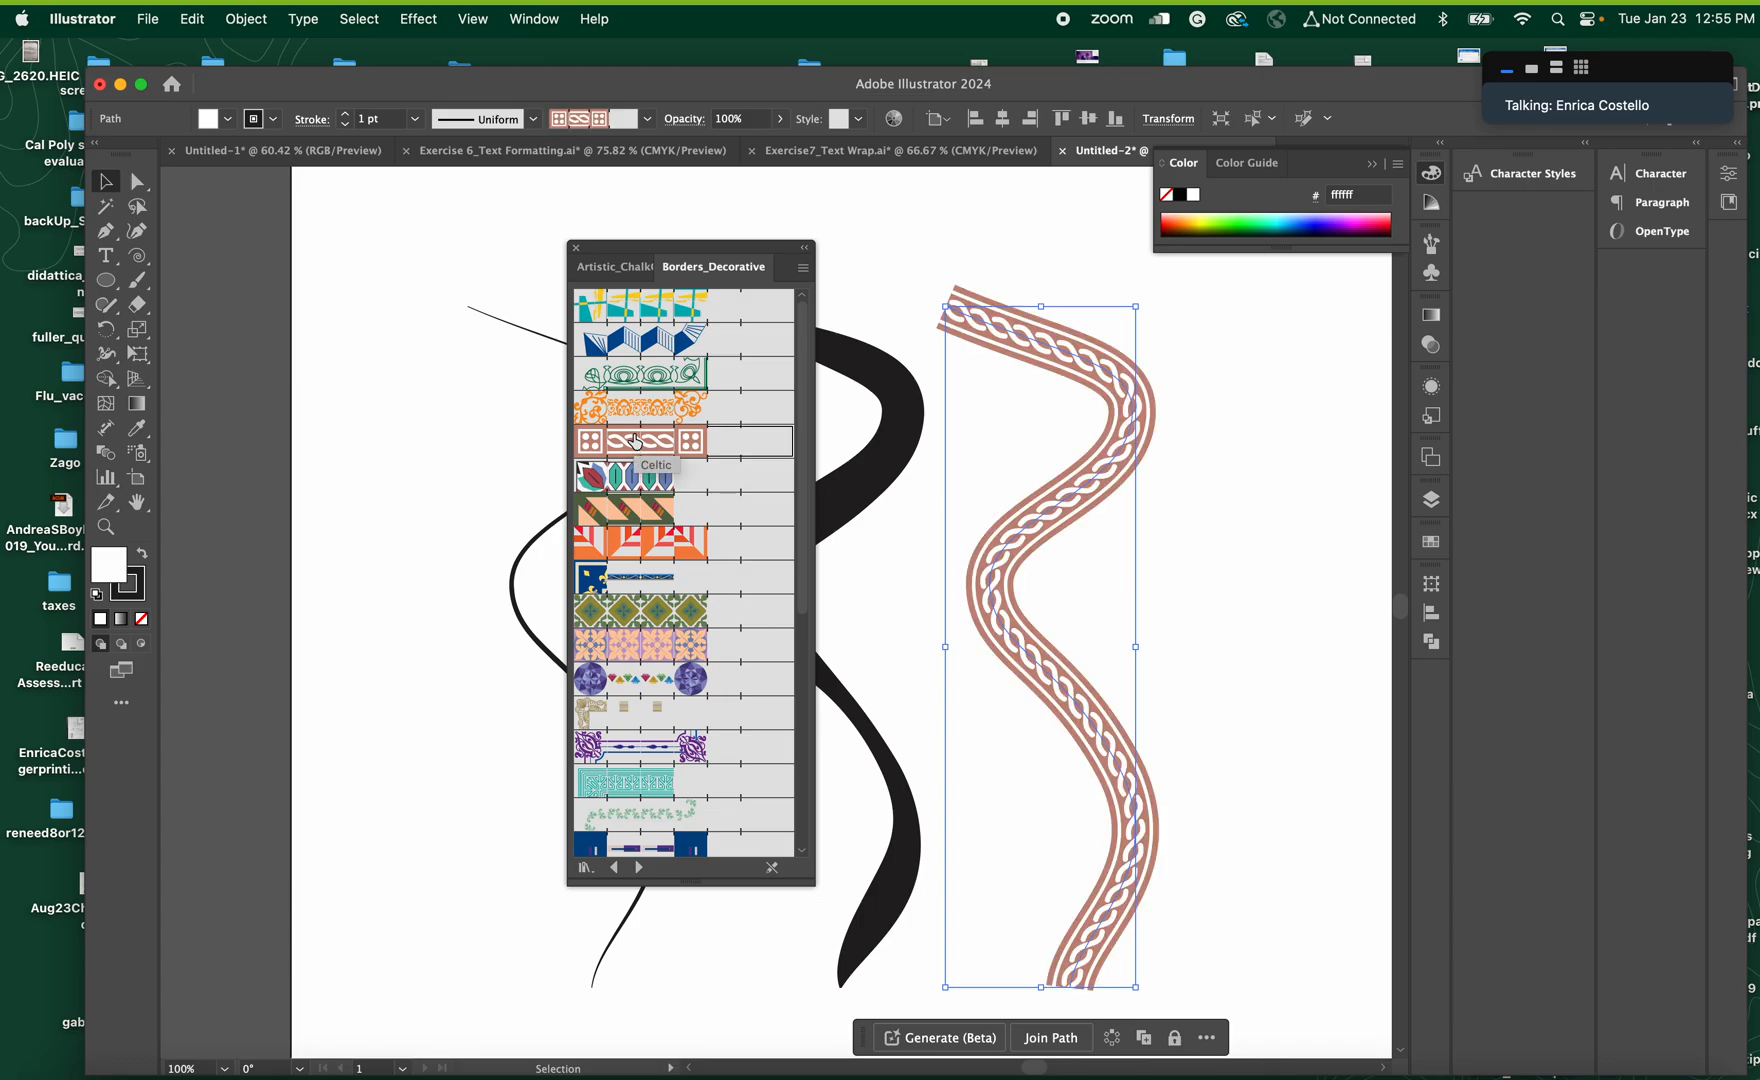
{"action": "left_click", "coordinate": [621, 648]}
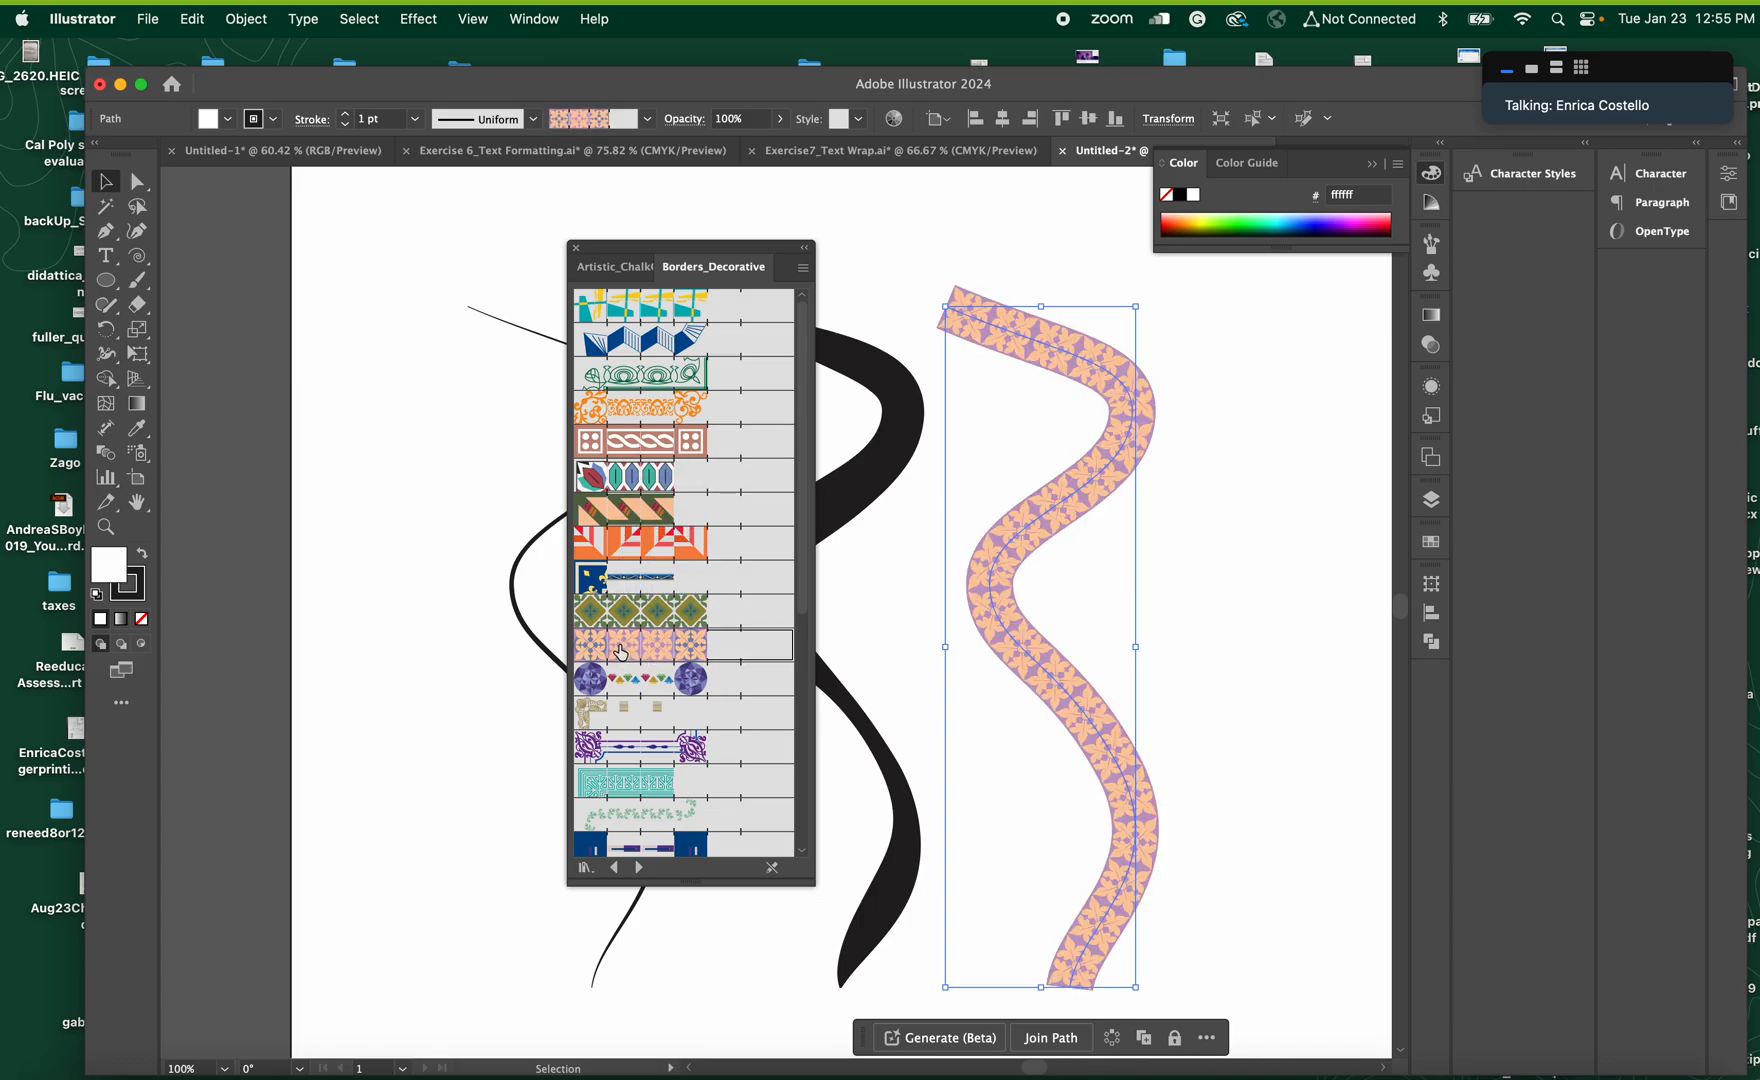
Try the purple-and-blue, orange-and-red and teal-and-blue leaf borders in succession on the rightmost curve
{"action": "left_click", "coordinate": [645, 745]}
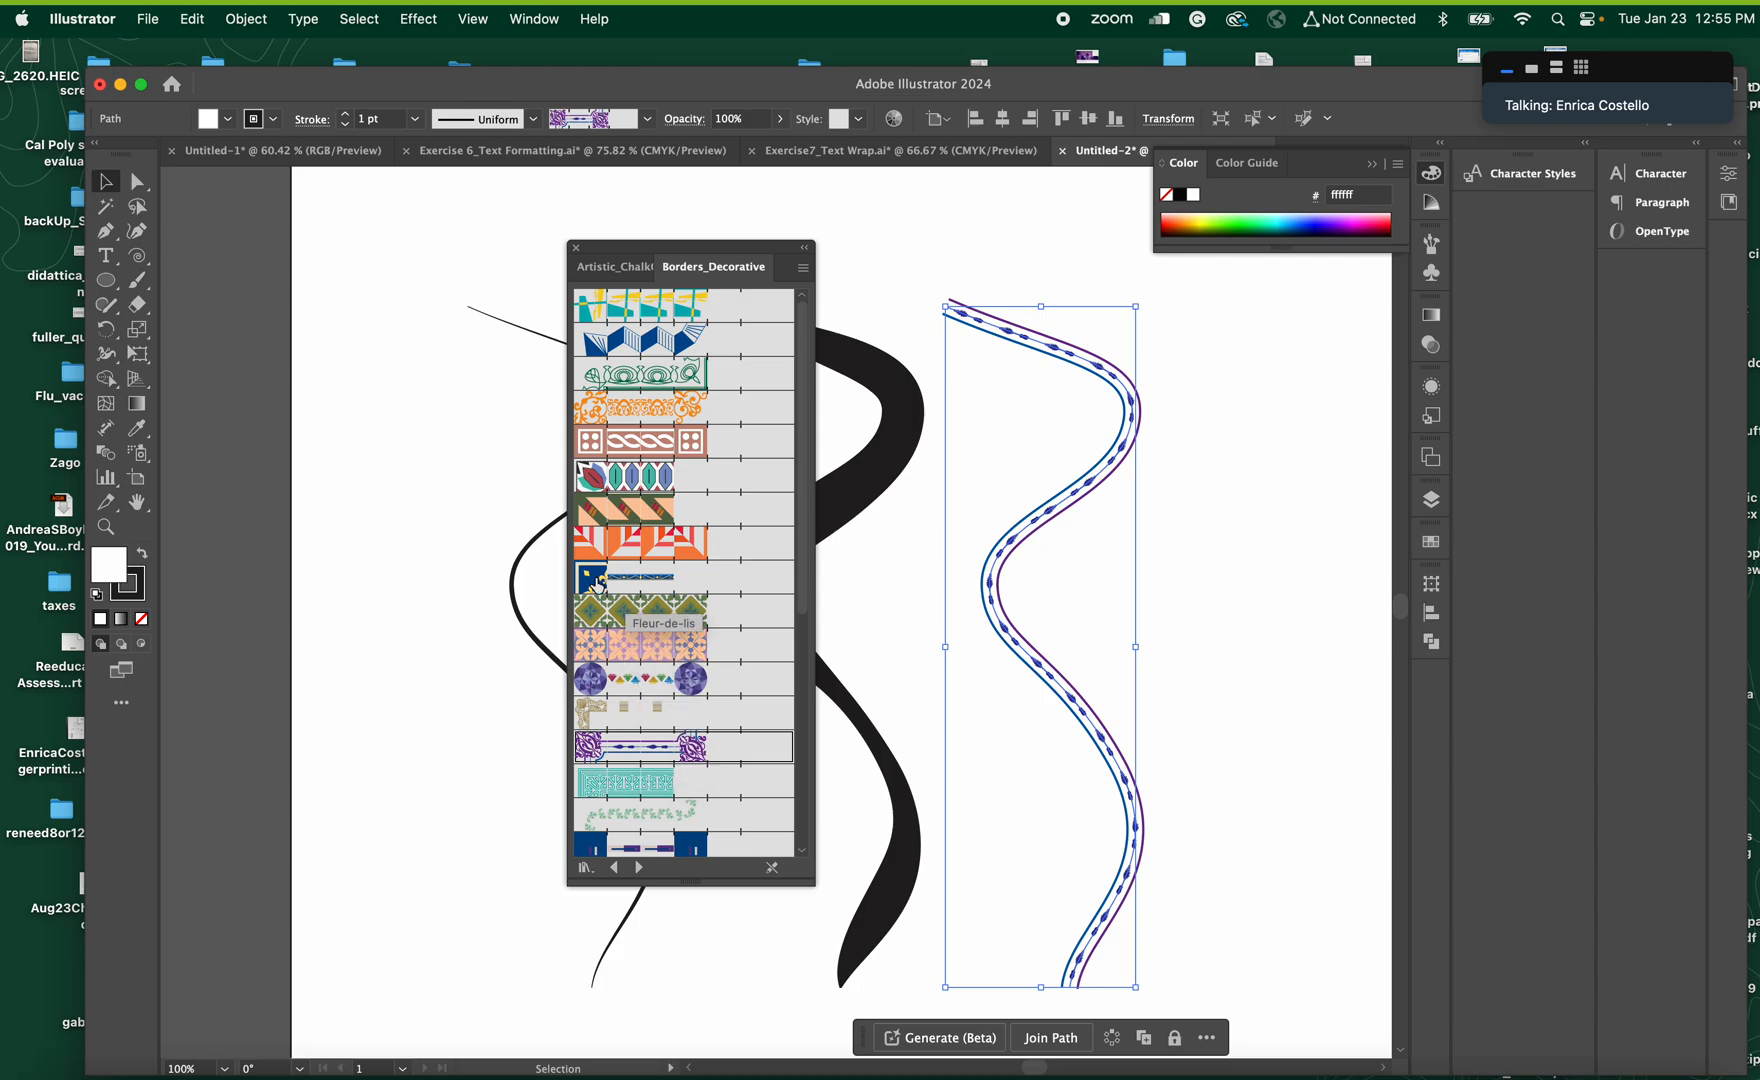
{"action": "left_click", "coordinate": [623, 540]}
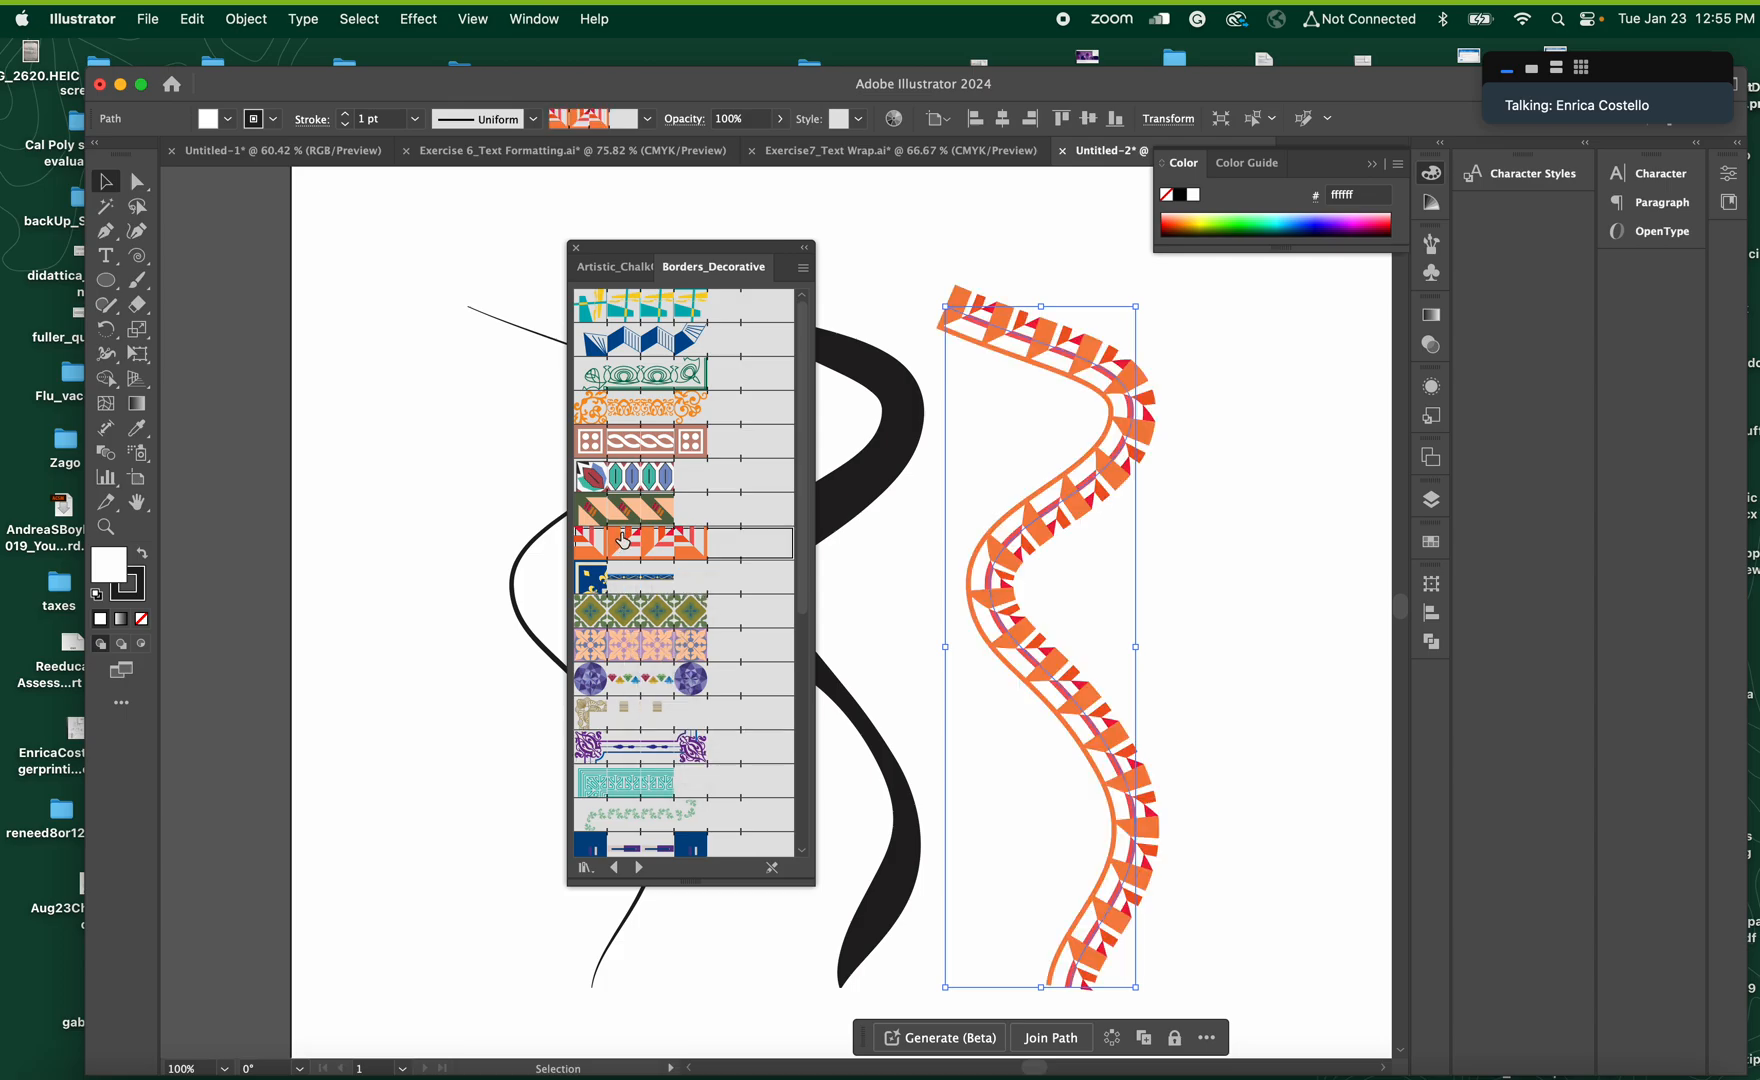
{"action": "left_click", "coordinate": [649, 485]}
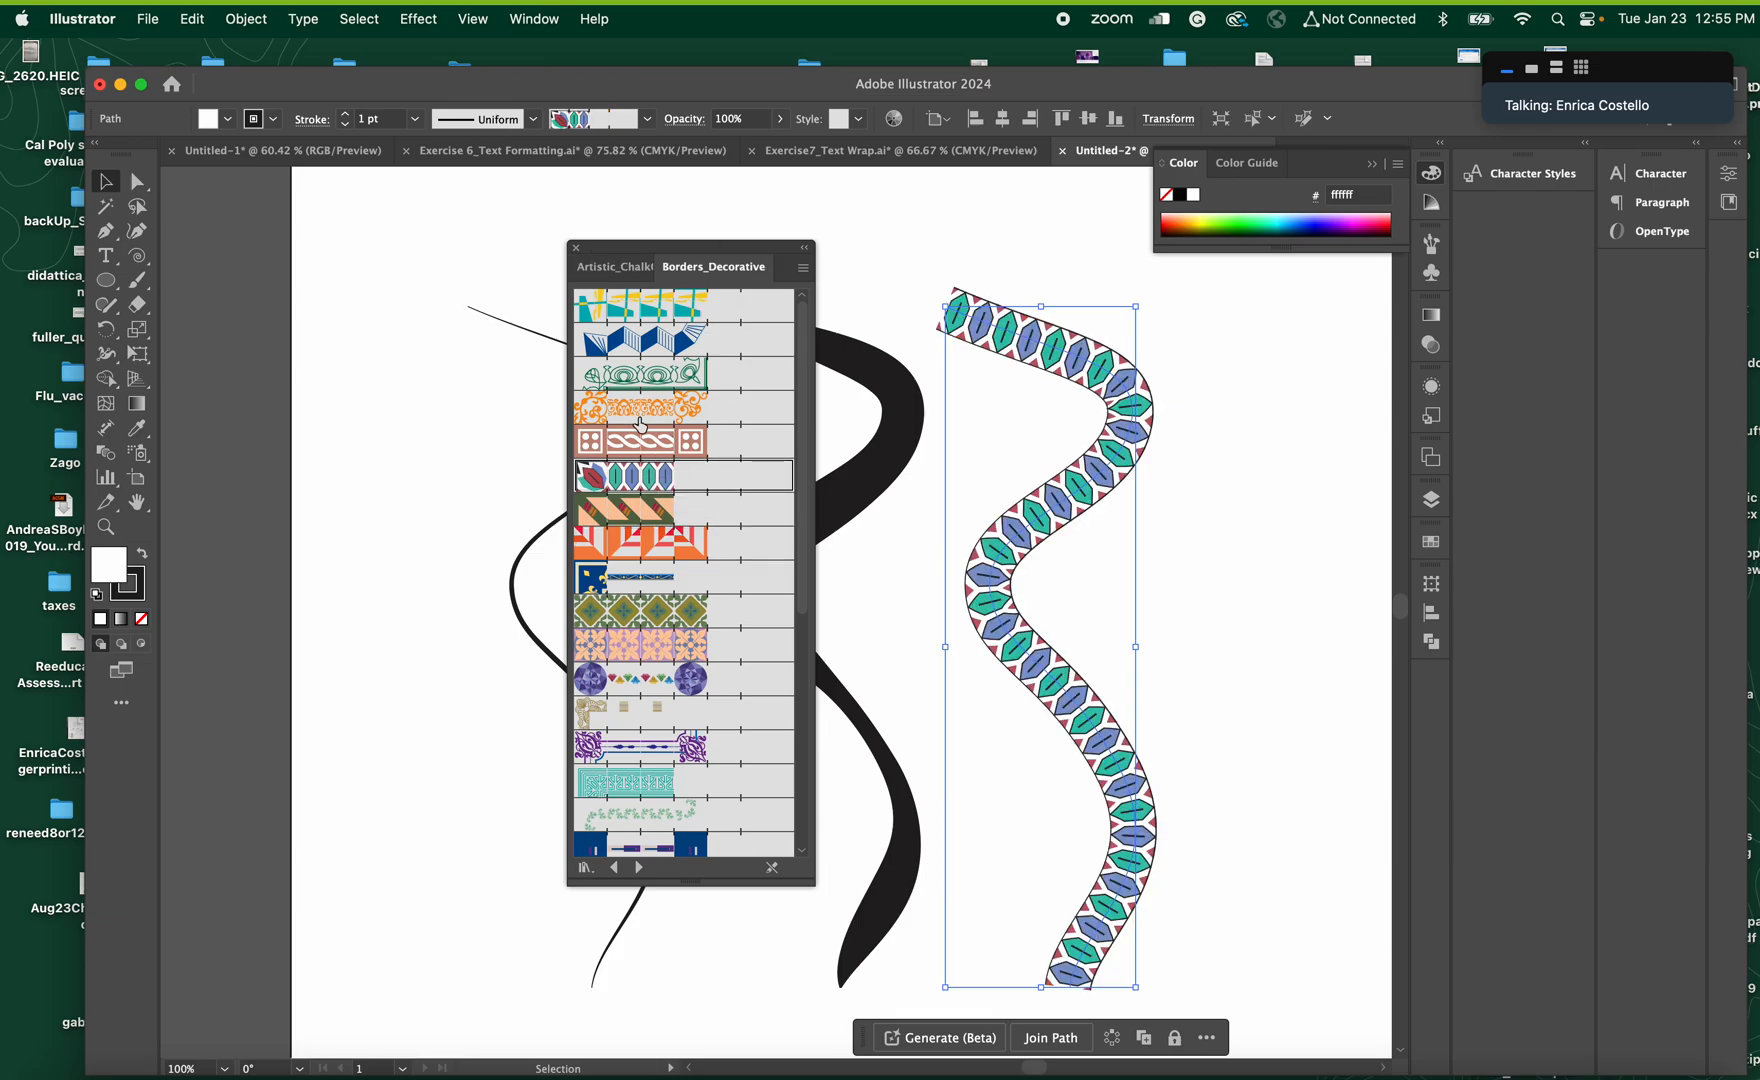
Enlarge the Borders_Decorative library and try the red starburst and Stained Glass borders on the rightmost curve
{"action": "mouse_move", "coordinate": [812, 884]}
{"action": "left_mouse_down"}
{"action": "mouse_move", "coordinate": [978, 958]}
{"action": "mouse_move", "coordinate": [997, 990]}
{"action": "left_mouse_up"}
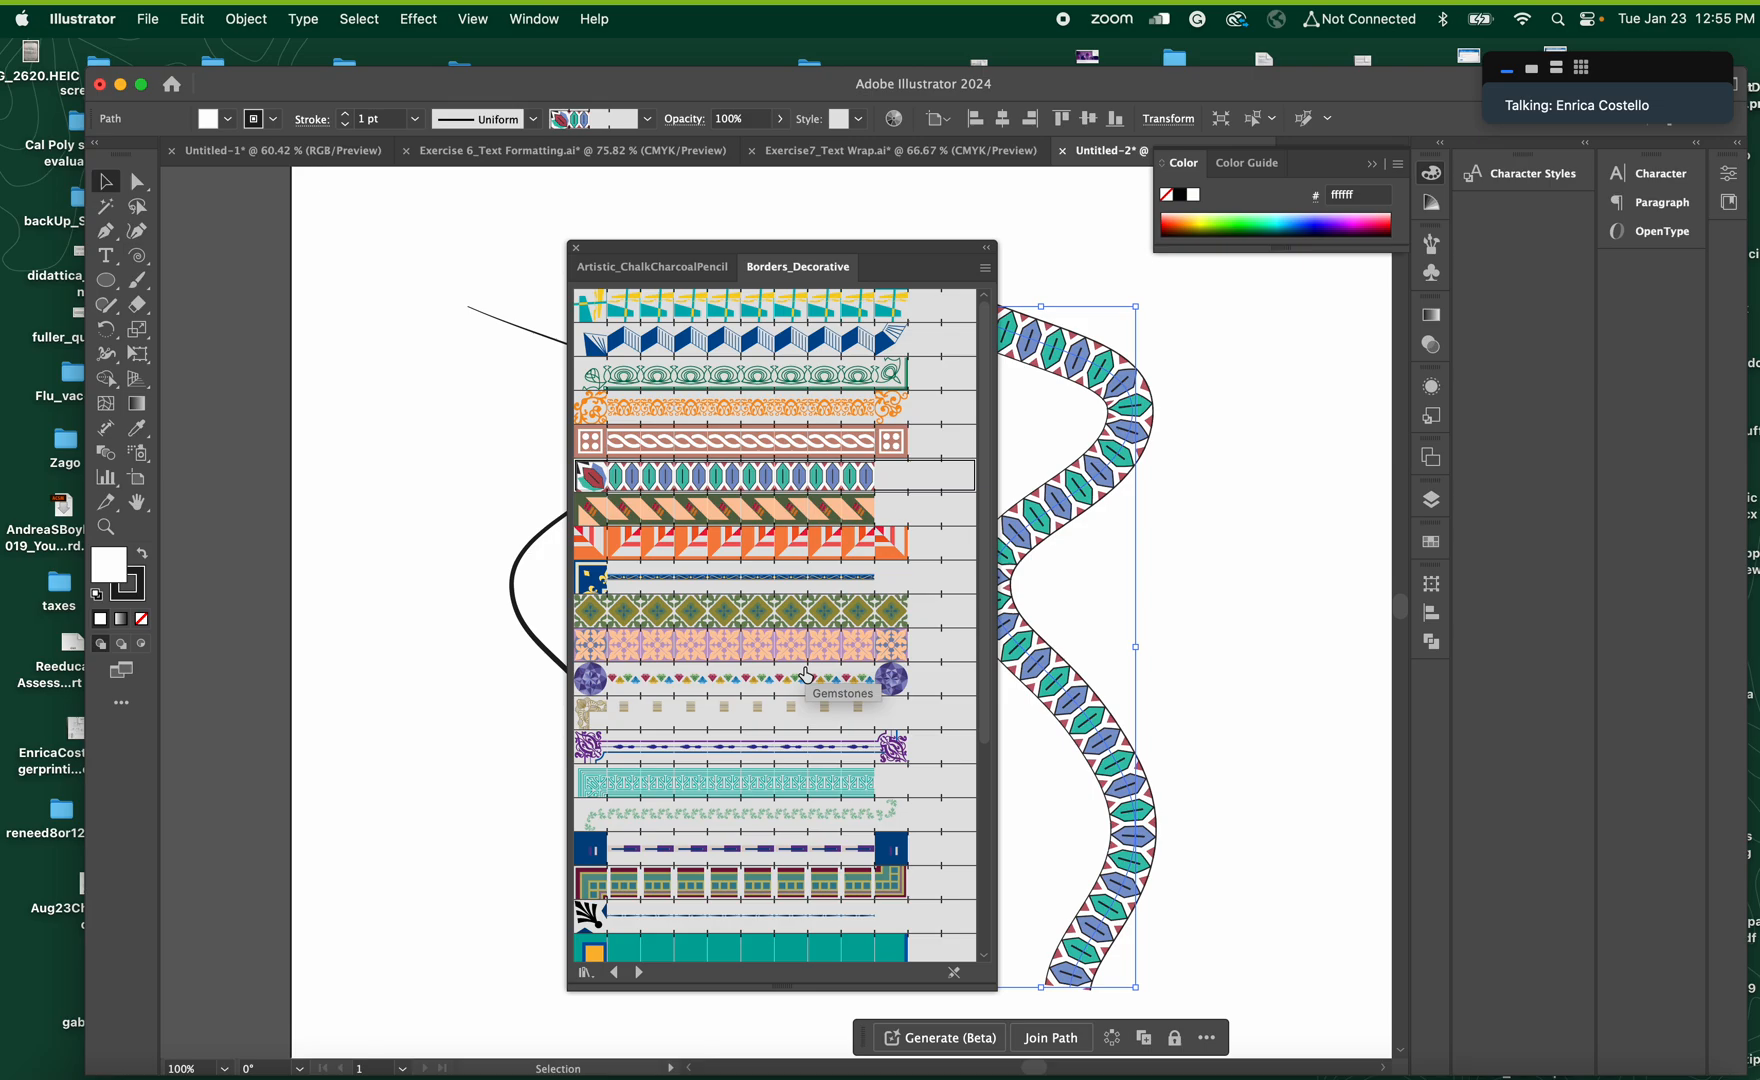
{"action": "scroll", "coordinate": [807, 675], "scroll_direction": "down", "scroll_amount": 6}
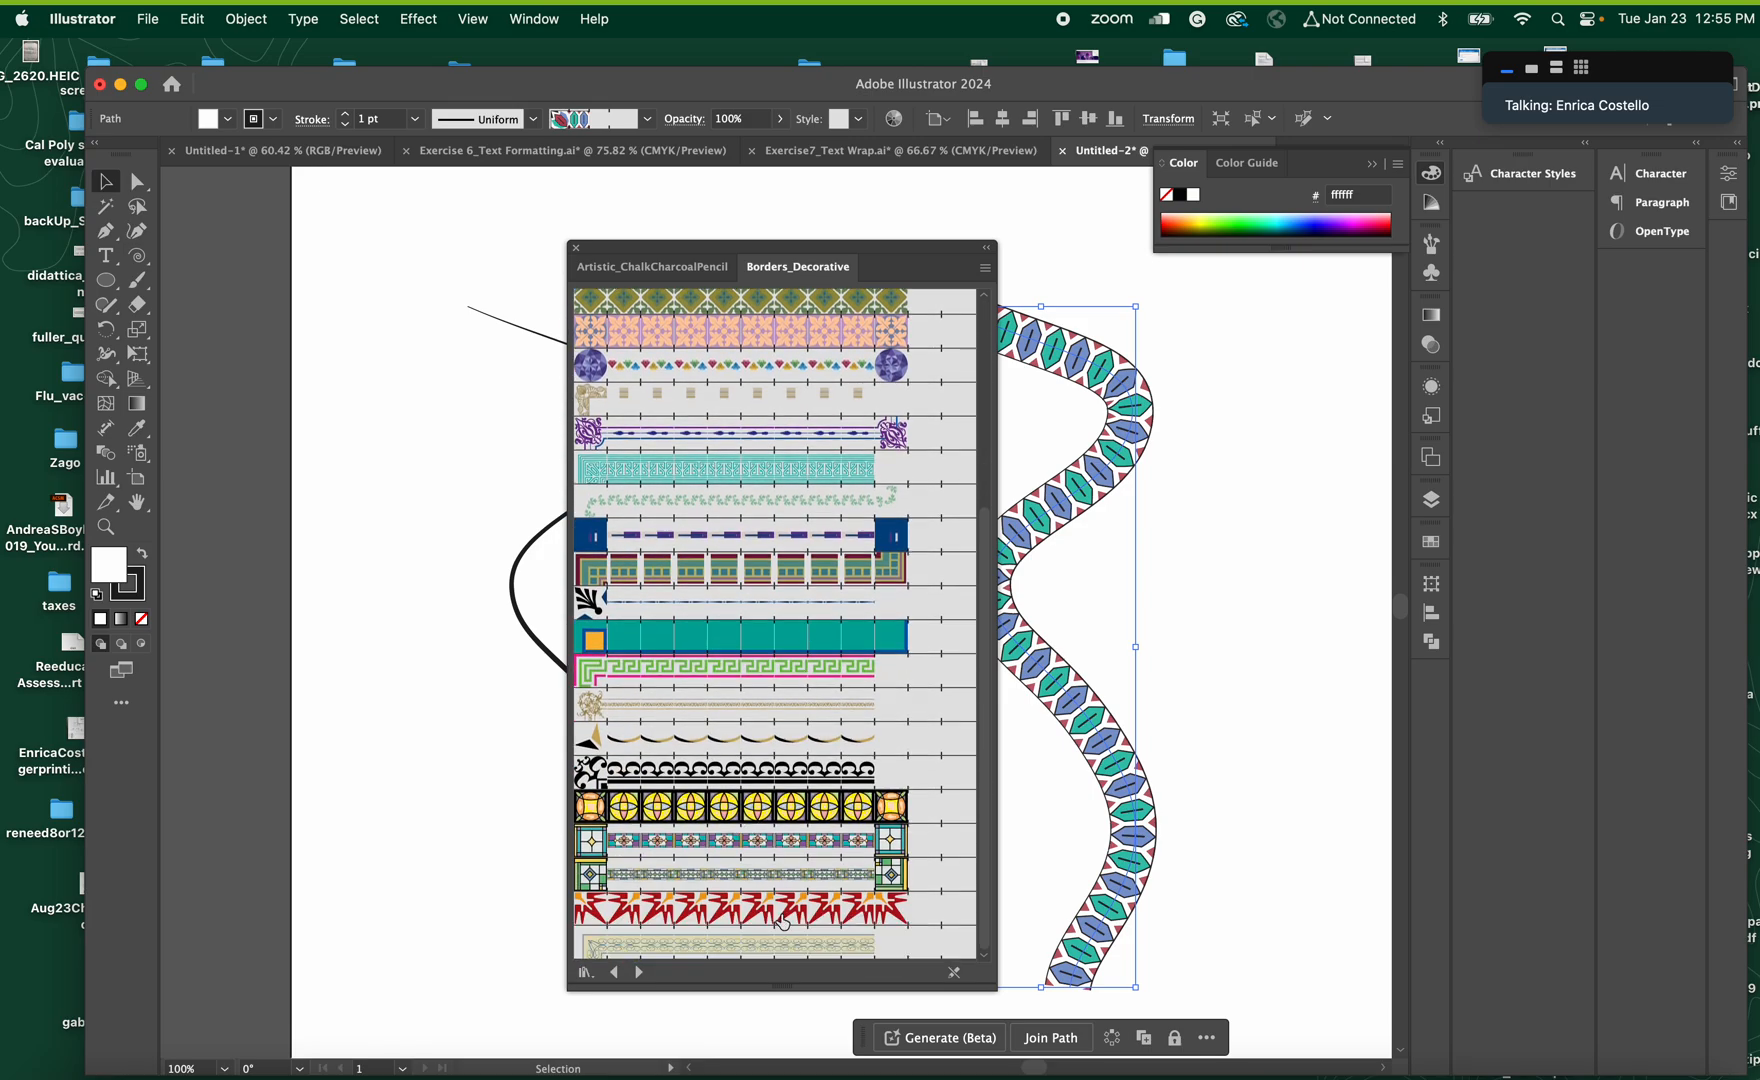
{"action": "left_click", "coordinate": [776, 919]}
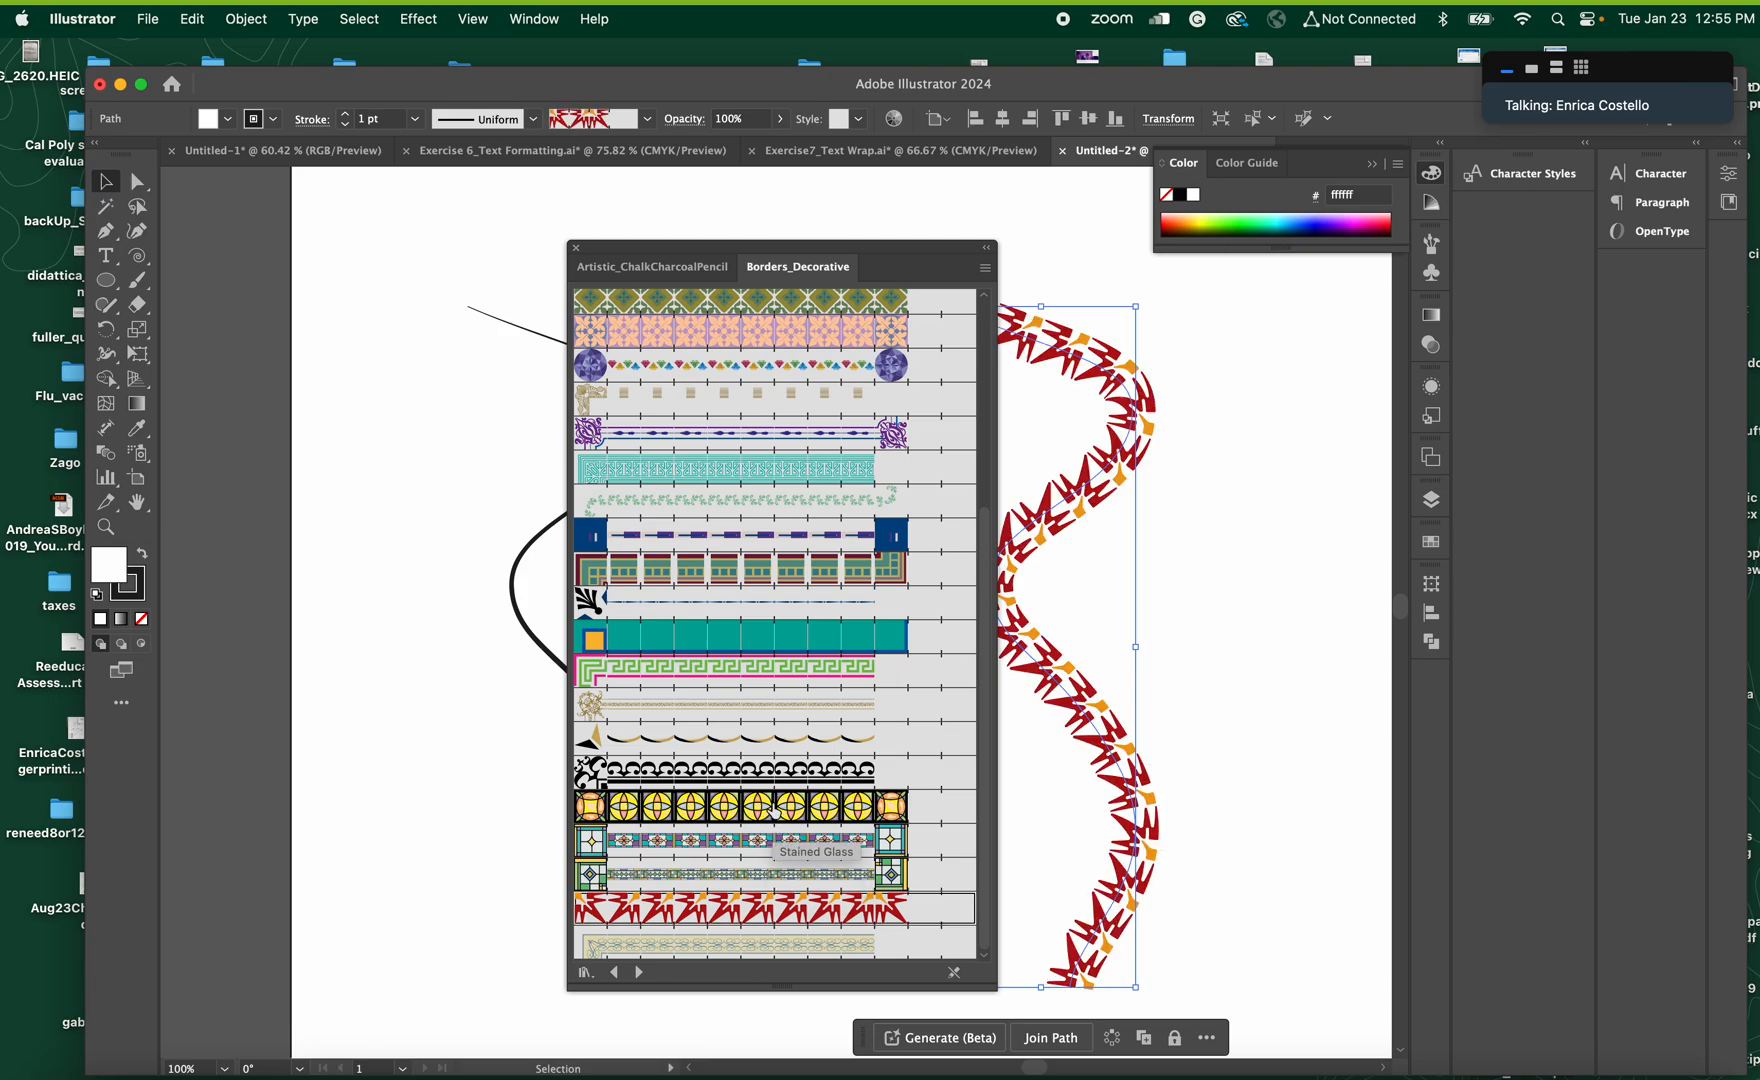
{"action": "left_click", "coordinate": [776, 810]}
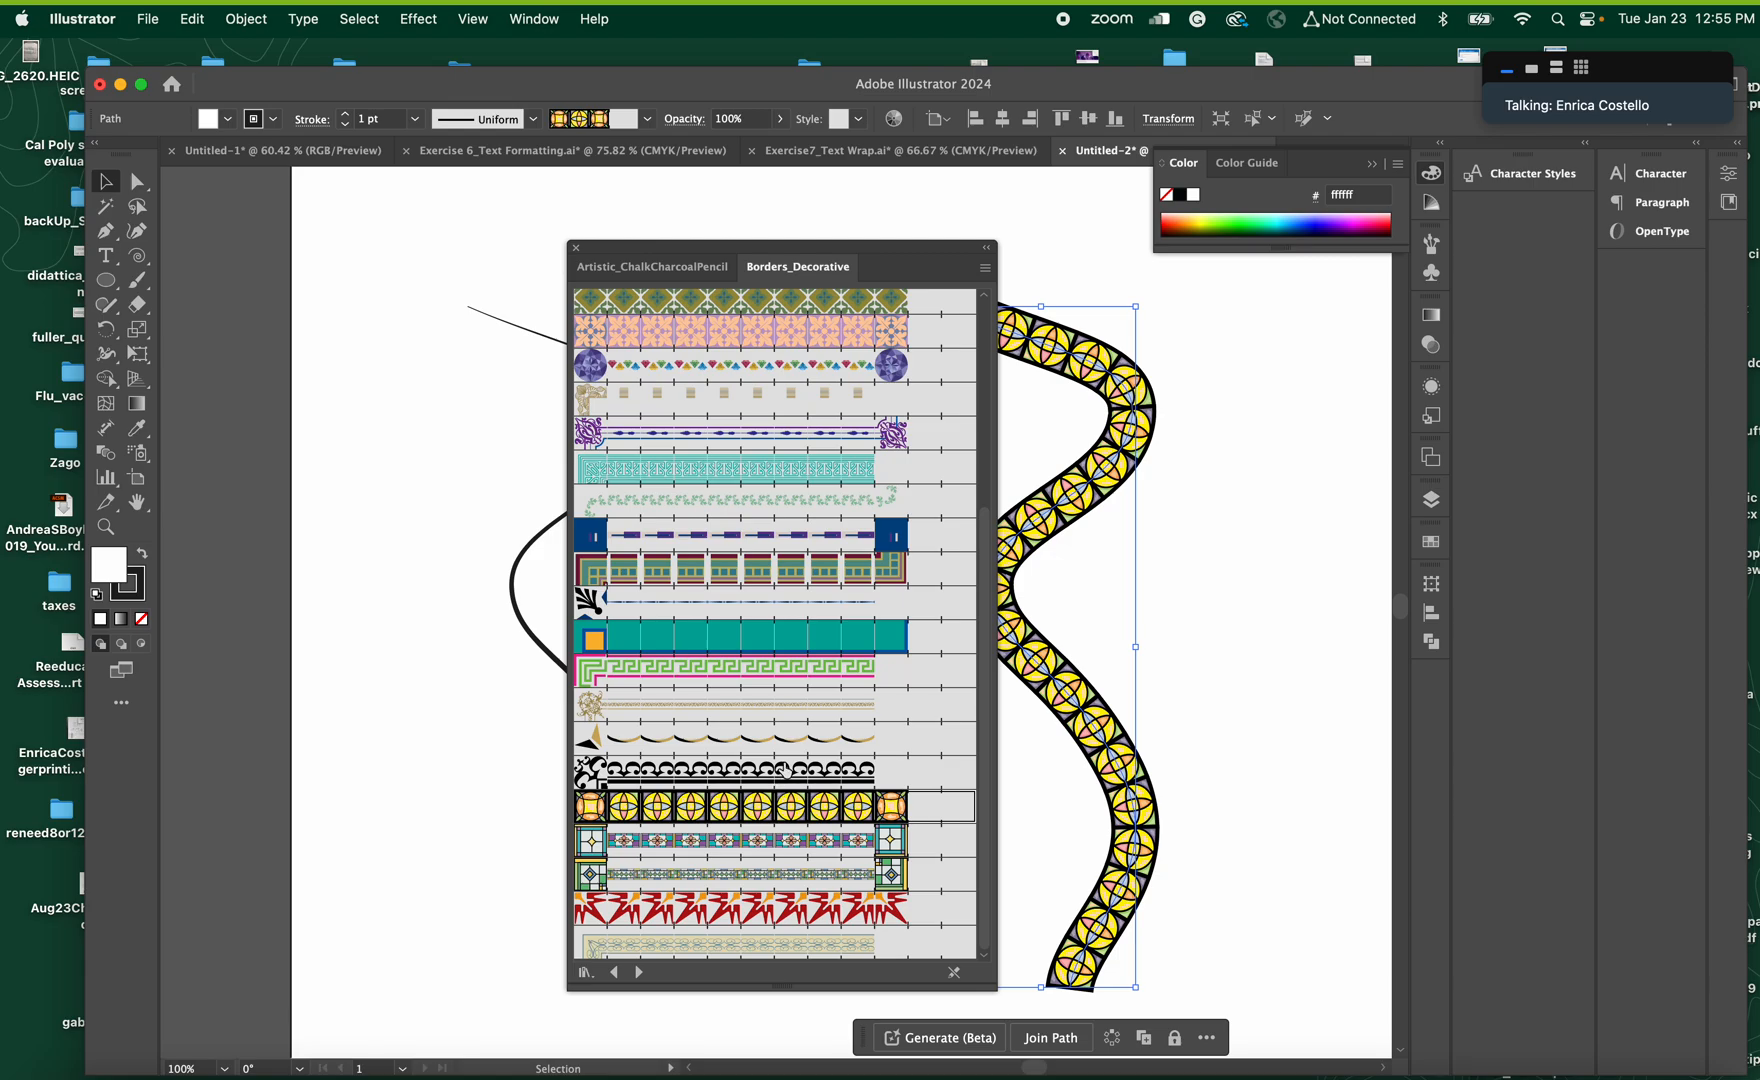
Try the black scroll, black-and-gold, beige rope, Rectangles 2 and thin dark blue borders in succession on the rightmost curve
{"action": "left_click", "coordinate": [785, 770]}
{"action": "left_click", "coordinate": [785, 740]}
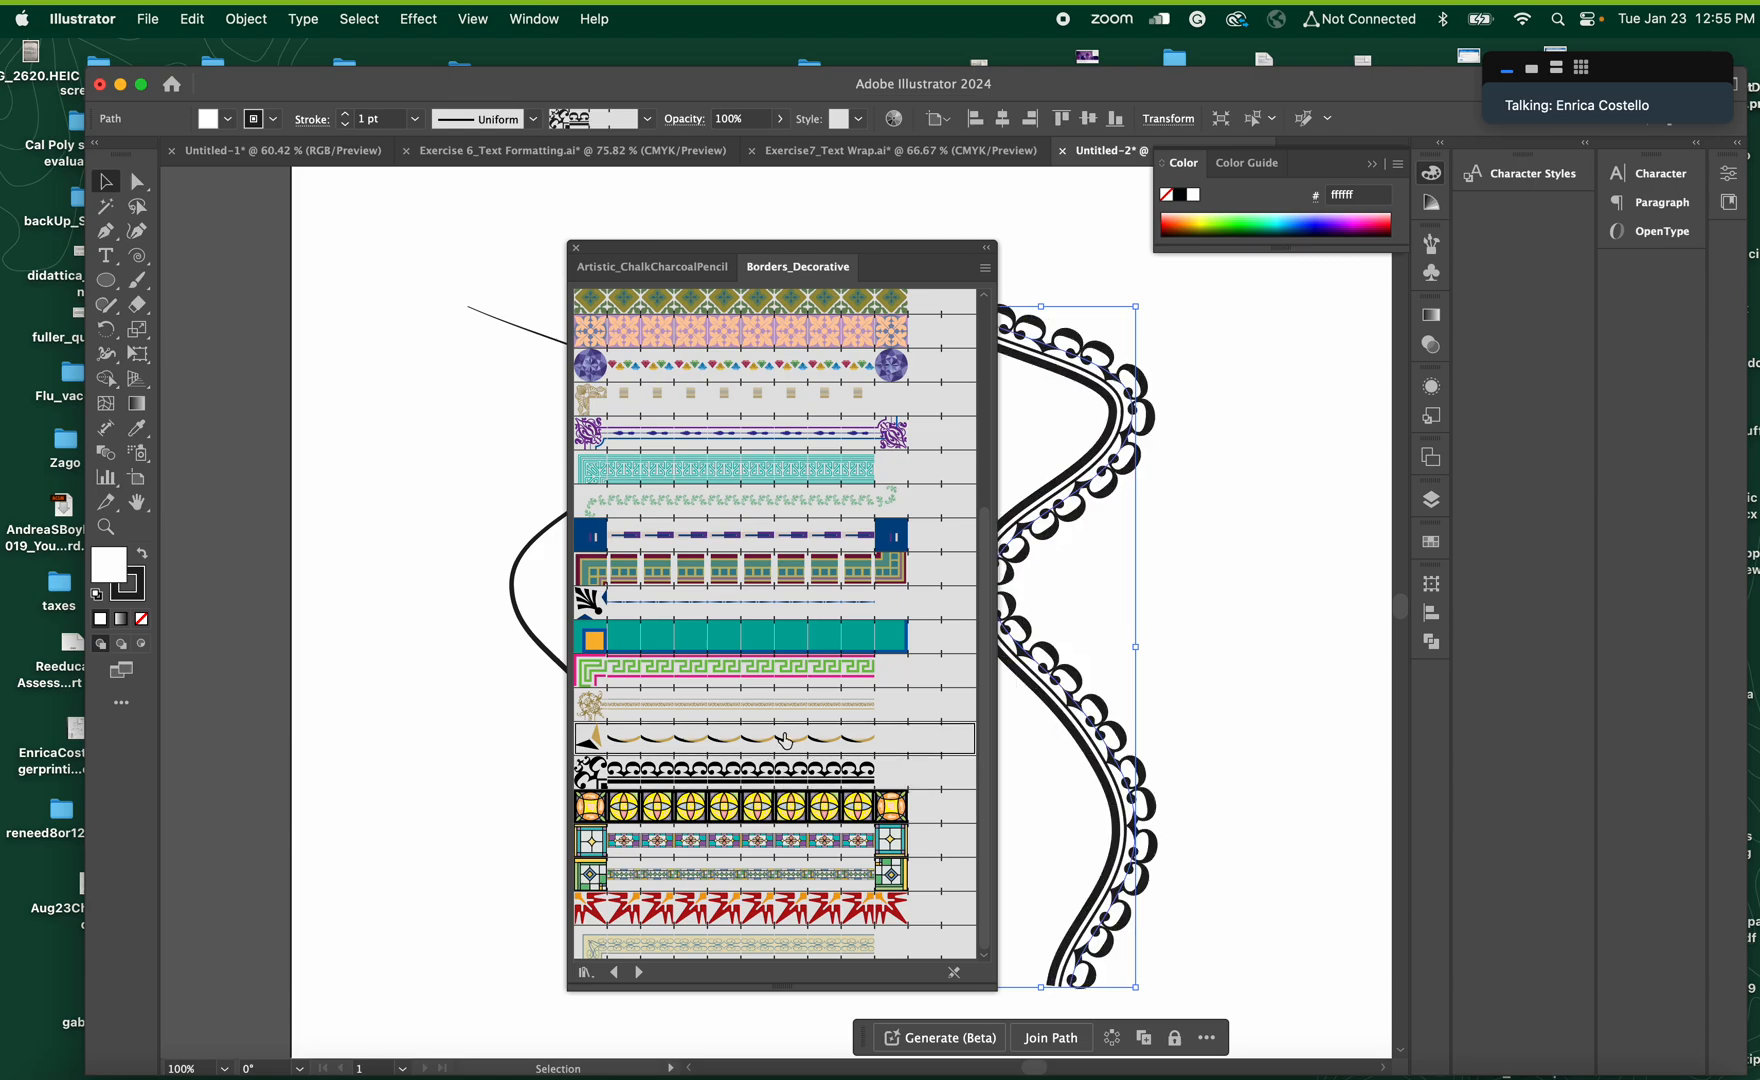
{"action": "left_click", "coordinate": [786, 708]}
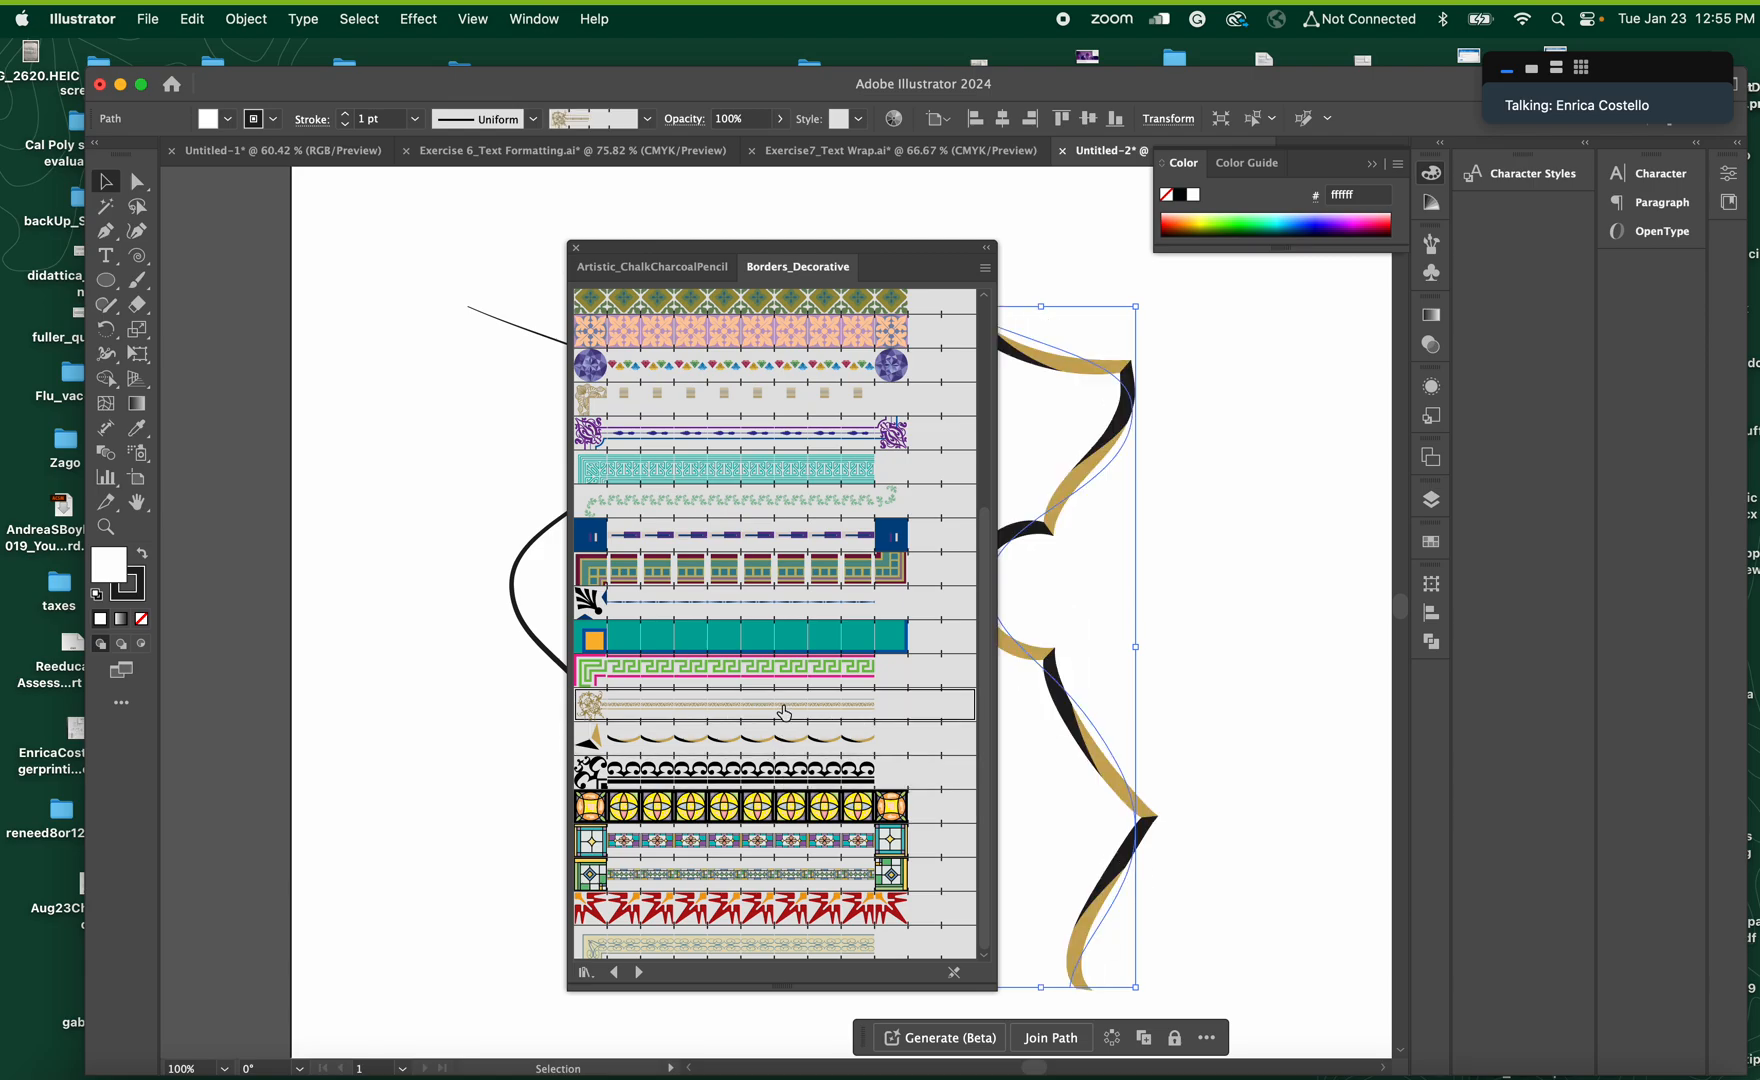
{"action": "left_click", "coordinate": [790, 671]}
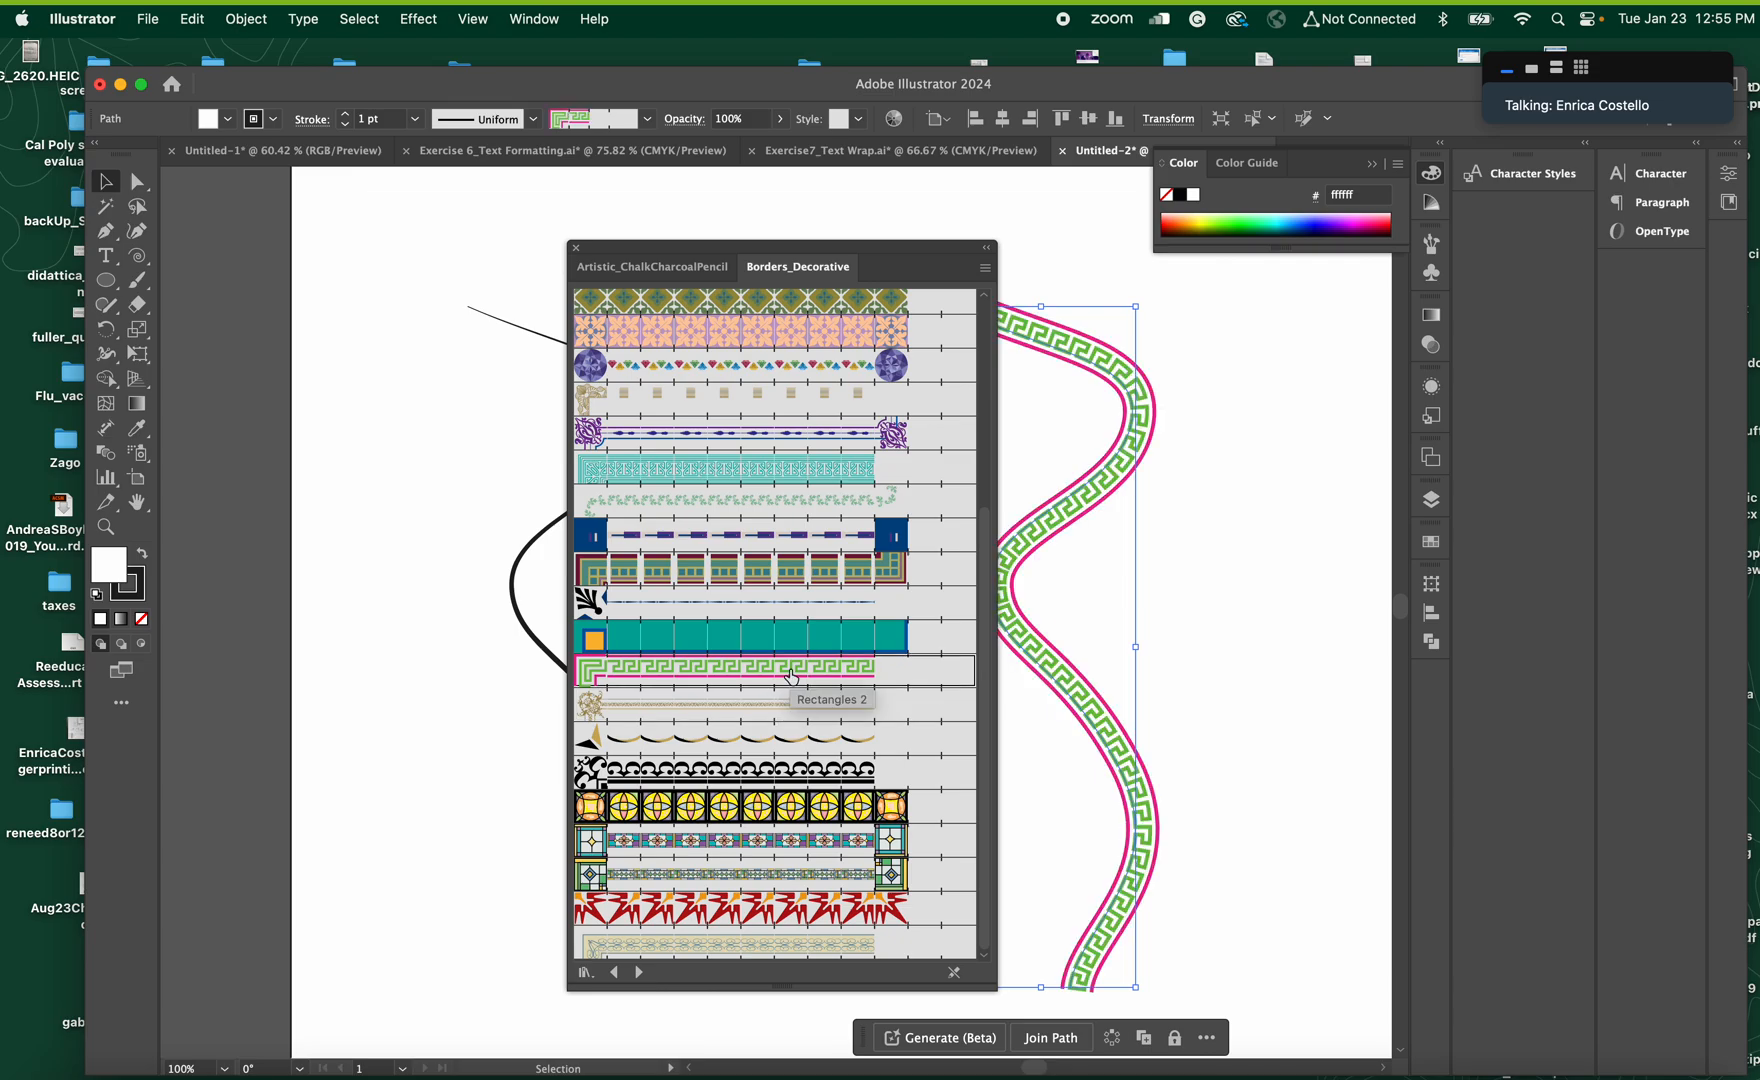
{"action": "left_click", "coordinate": [782, 610]}
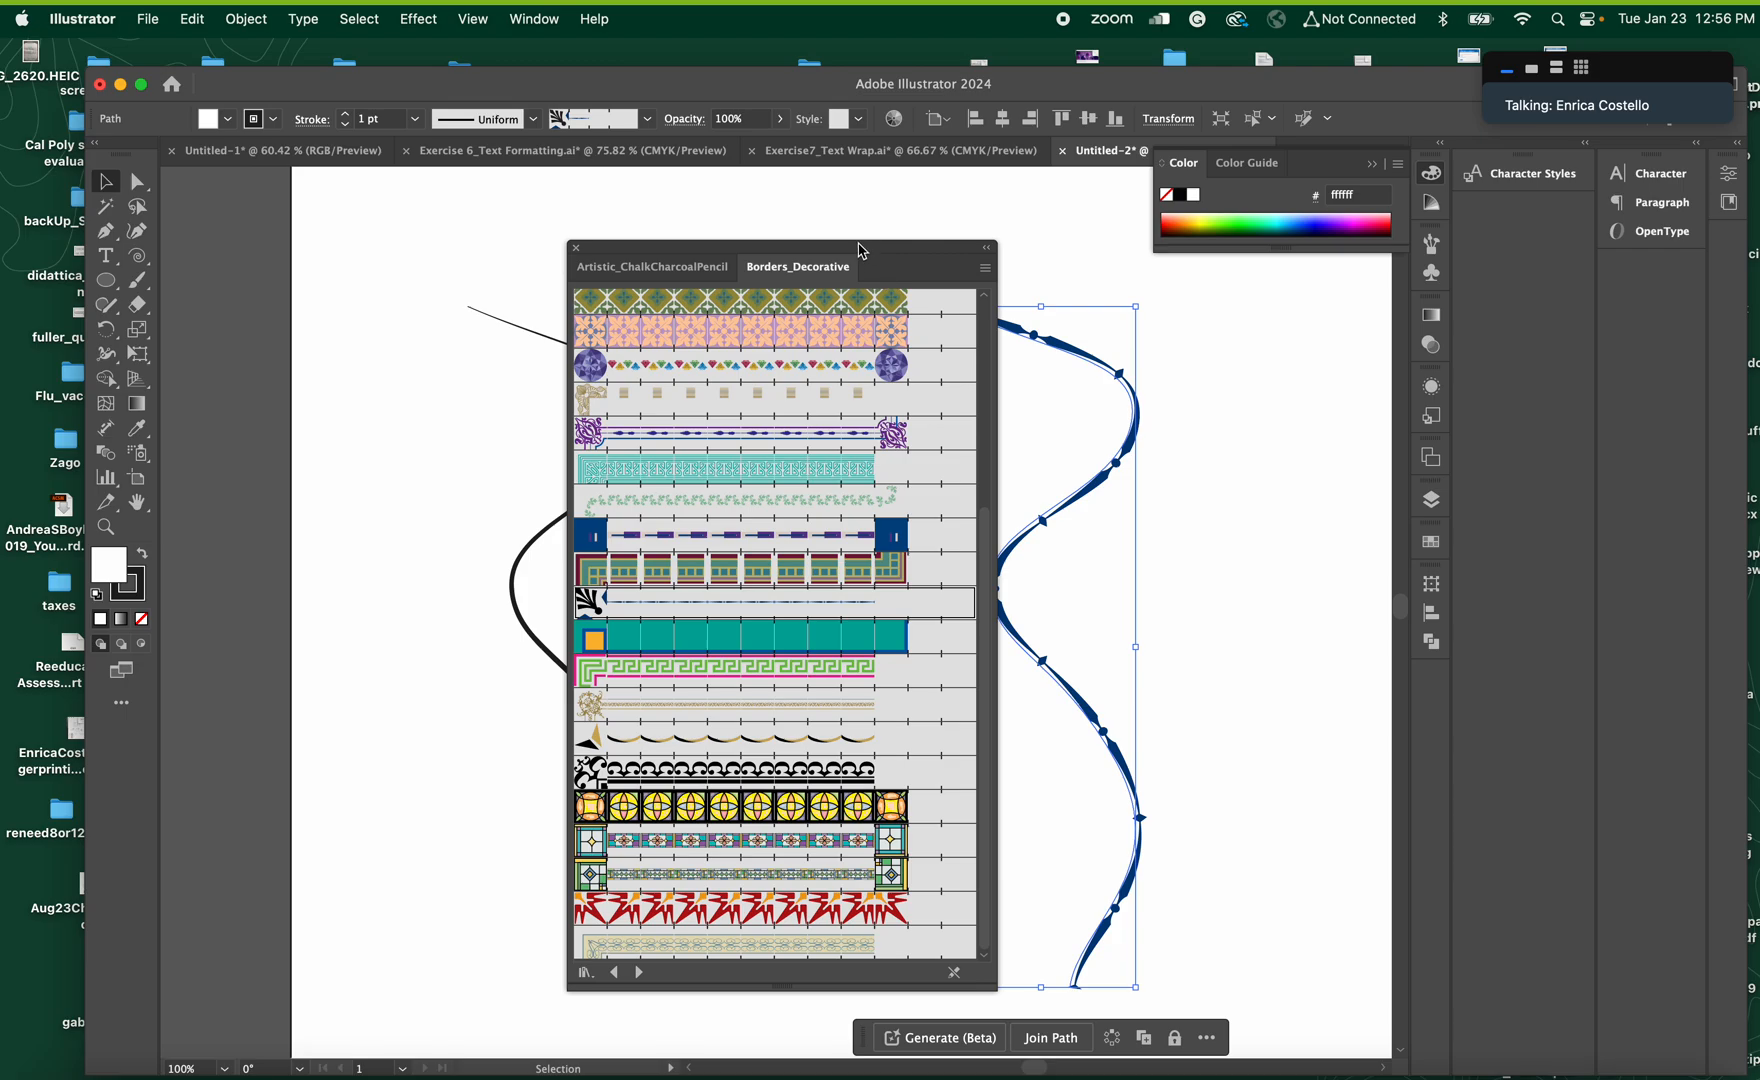
Deselect the rightmost curve and close the brush library to uncover all three curves
{"action": "left_click_drag", "start_coordinate": [862, 250], "coordinate": [644, 197]}
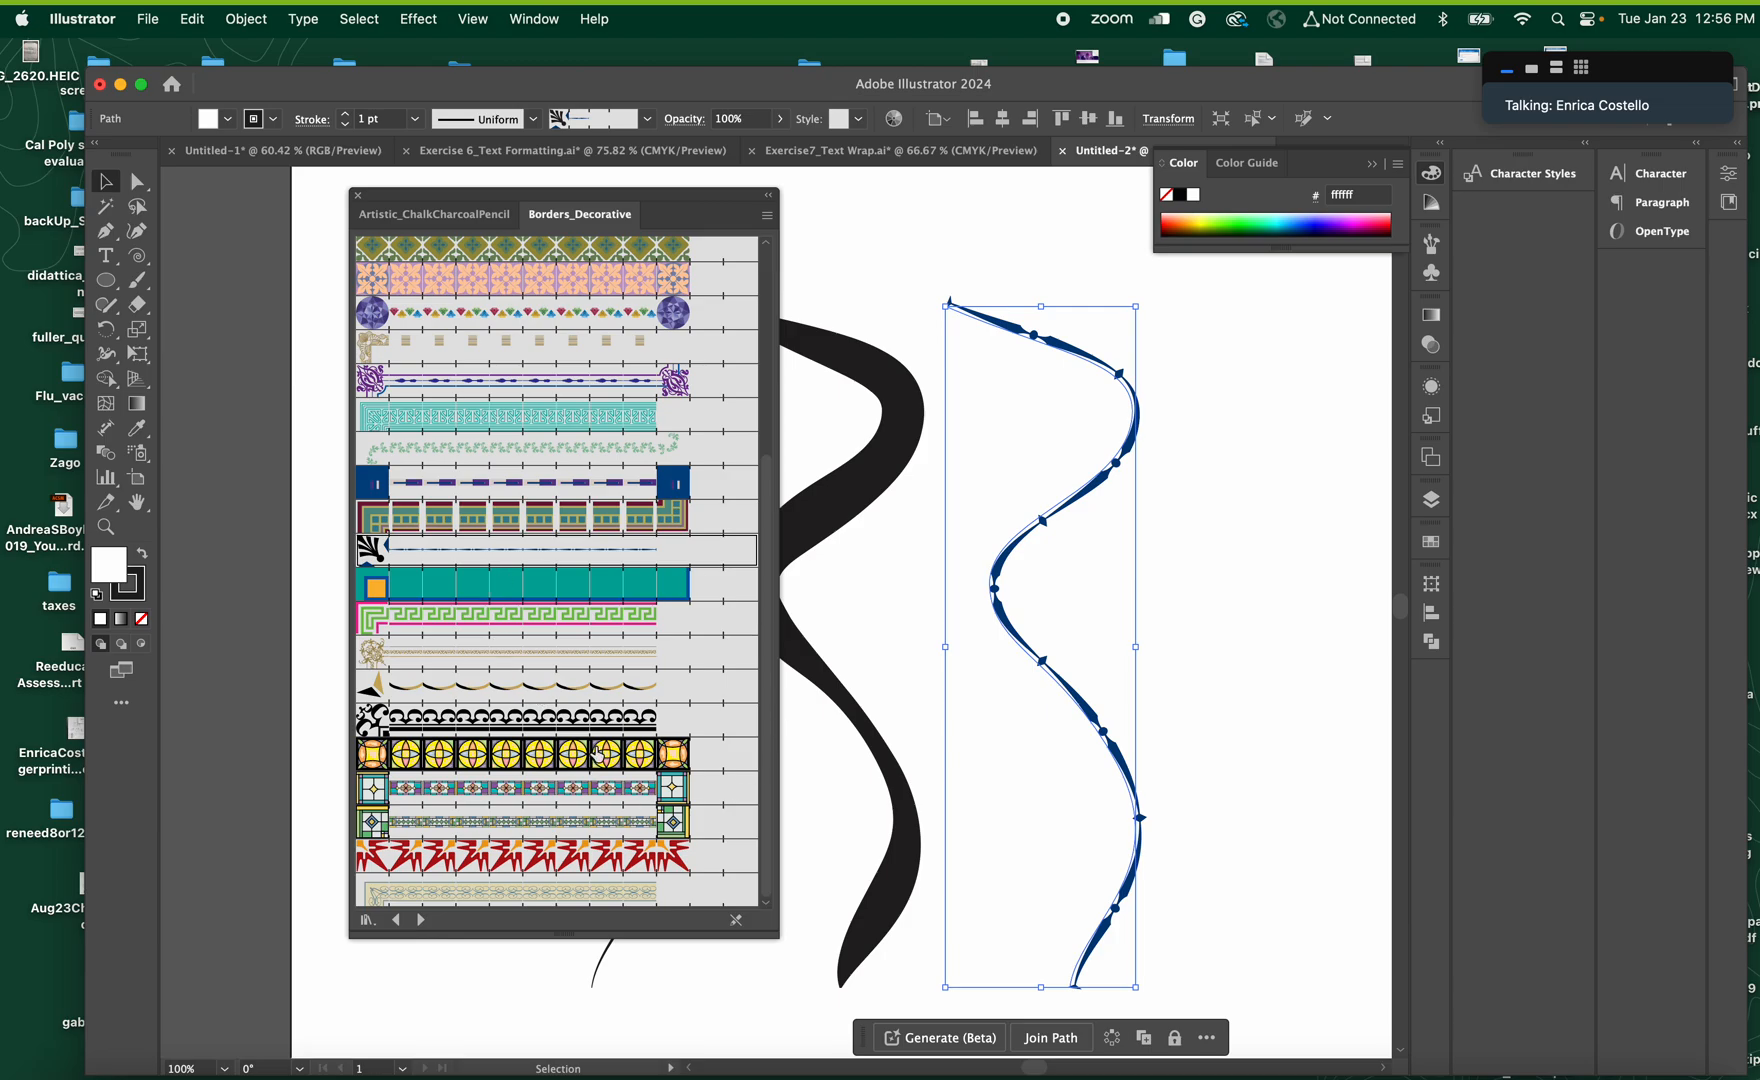
{"action": "left_click", "coordinate": [1283, 662]}
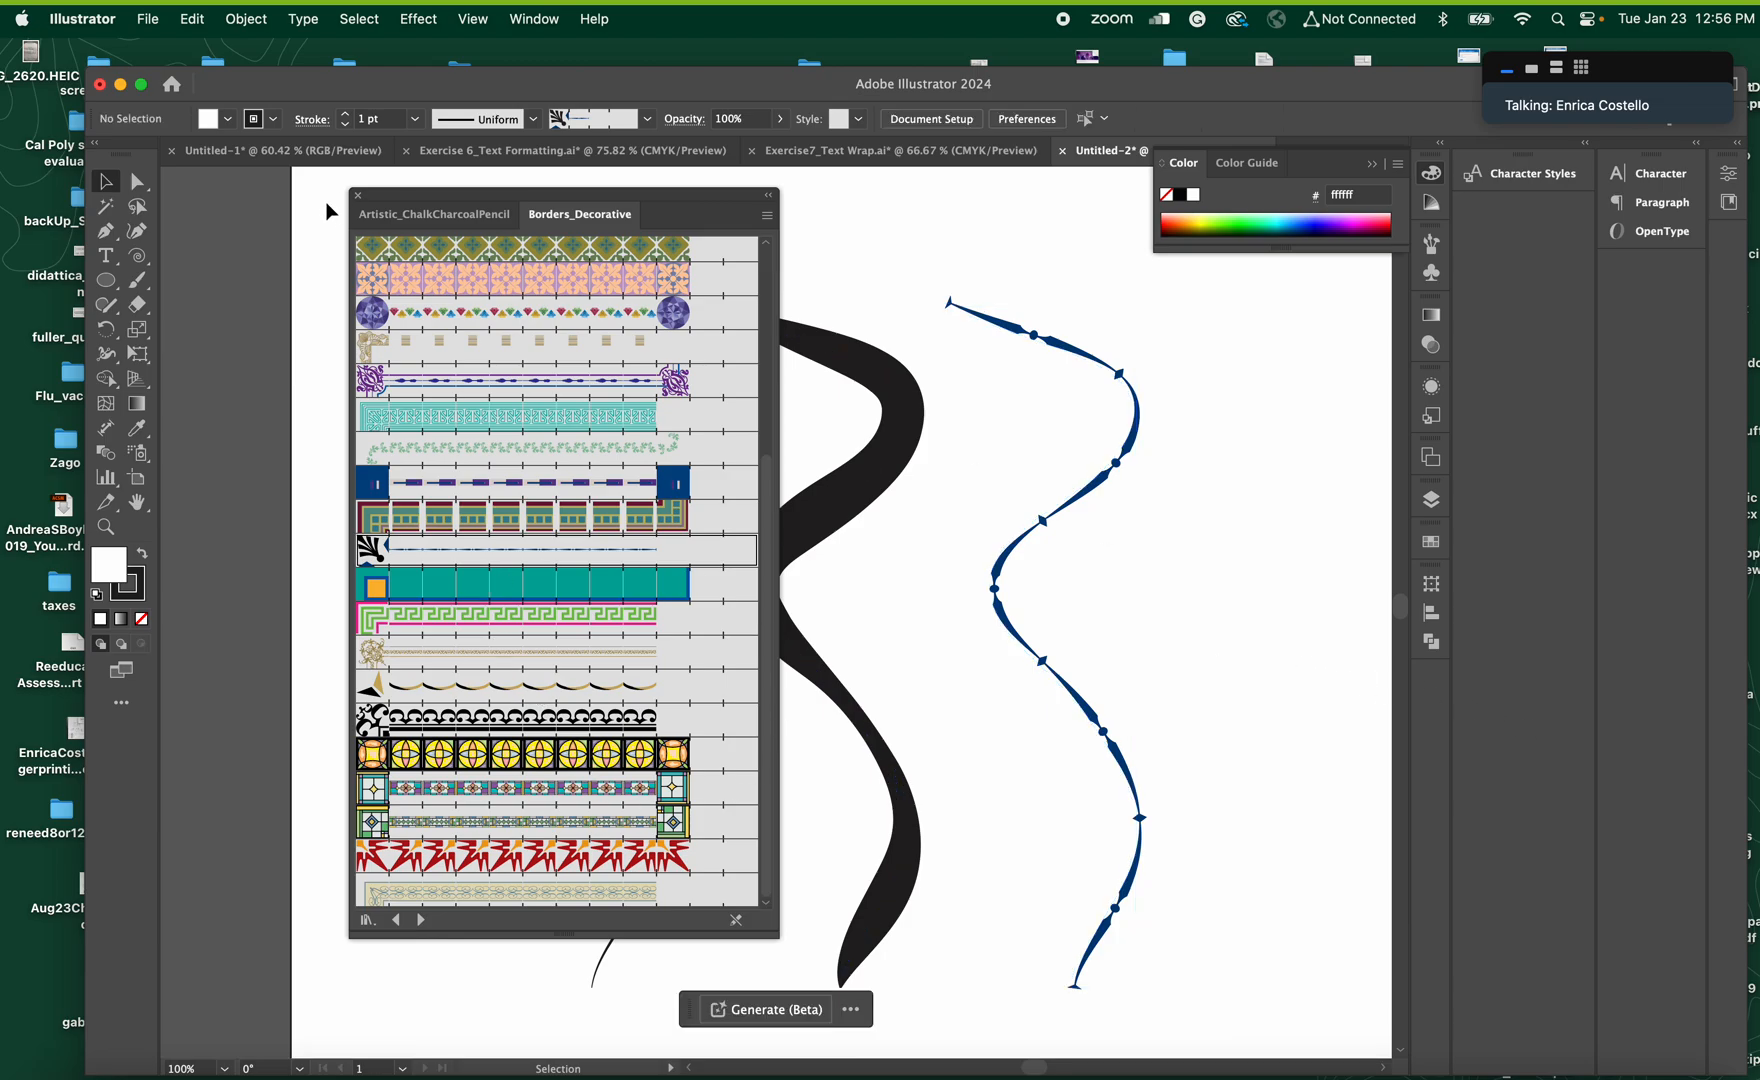
{"action": "left_click", "coordinate": [358, 195]}
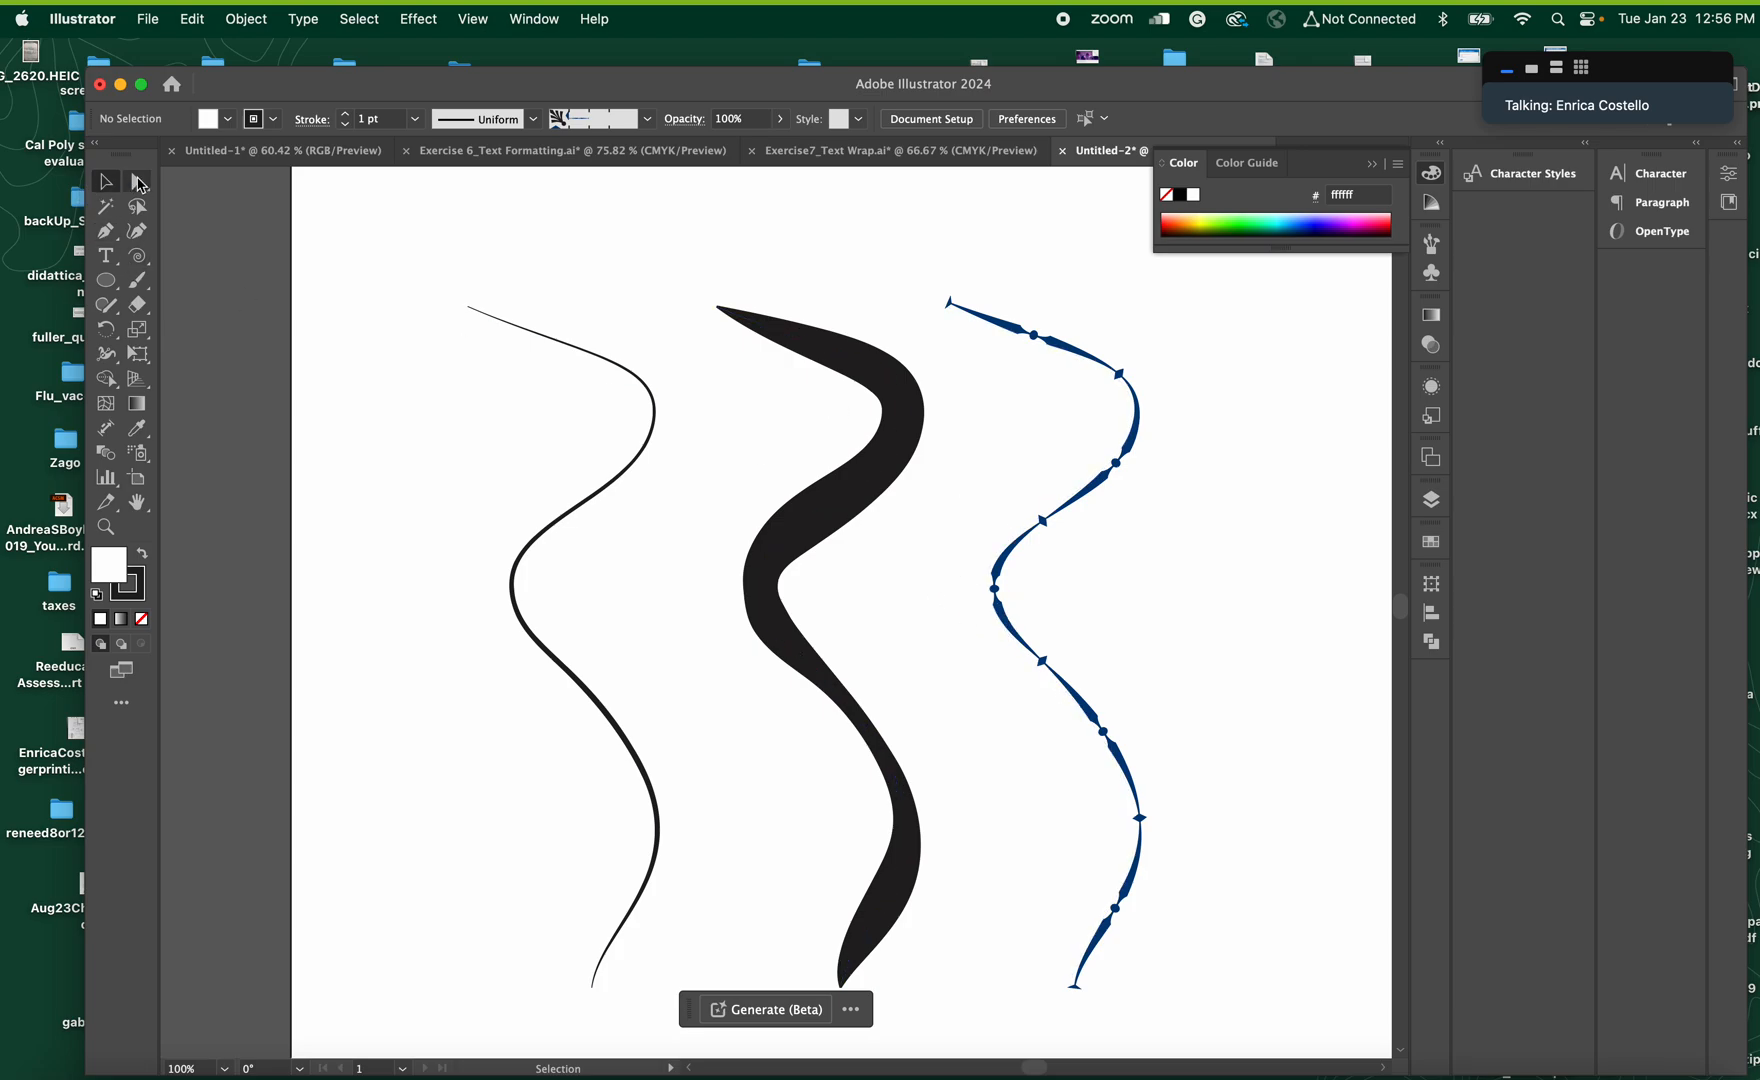
Move the middle anchor point of the rightmost curve to the right with Direct Selection to flatten its bend, and deselect it
{"action": "key", "text": "a"}
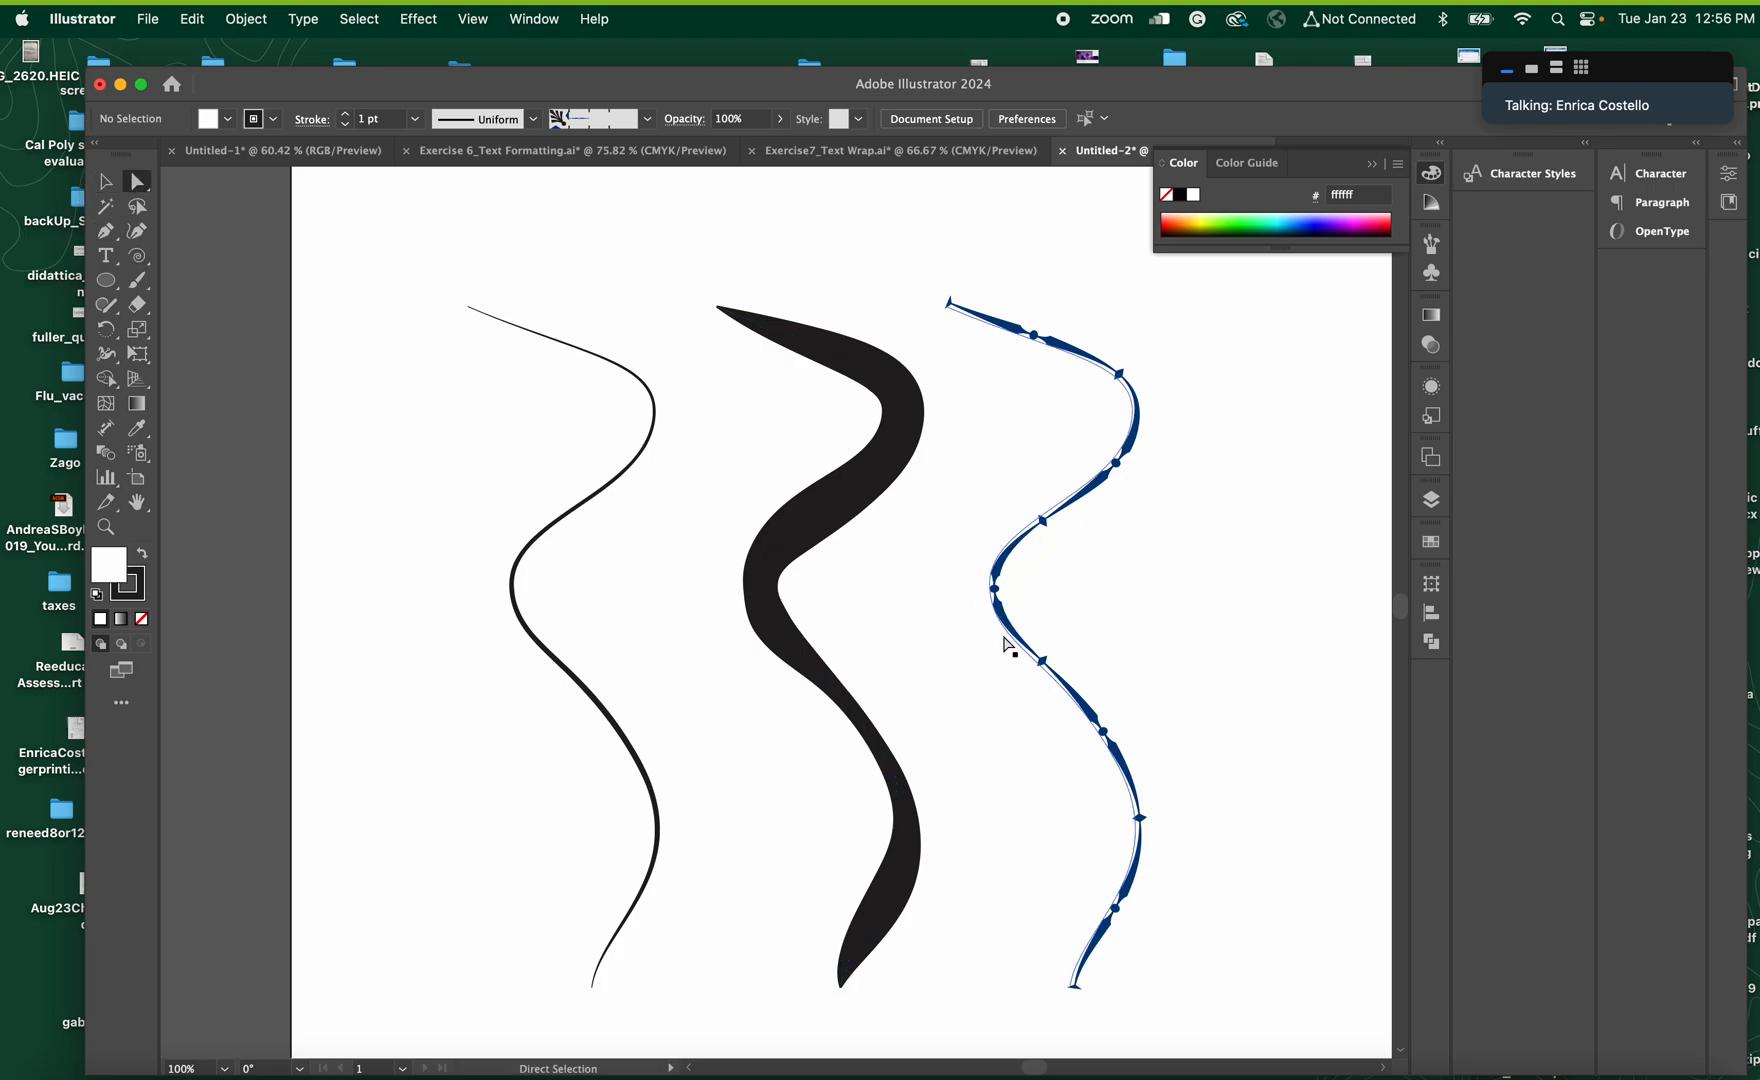
{"action": "left_click_drag", "start_coordinate": [992, 590], "coordinate": [1050, 603]}
{"action": "left_click", "coordinate": [983, 720]}
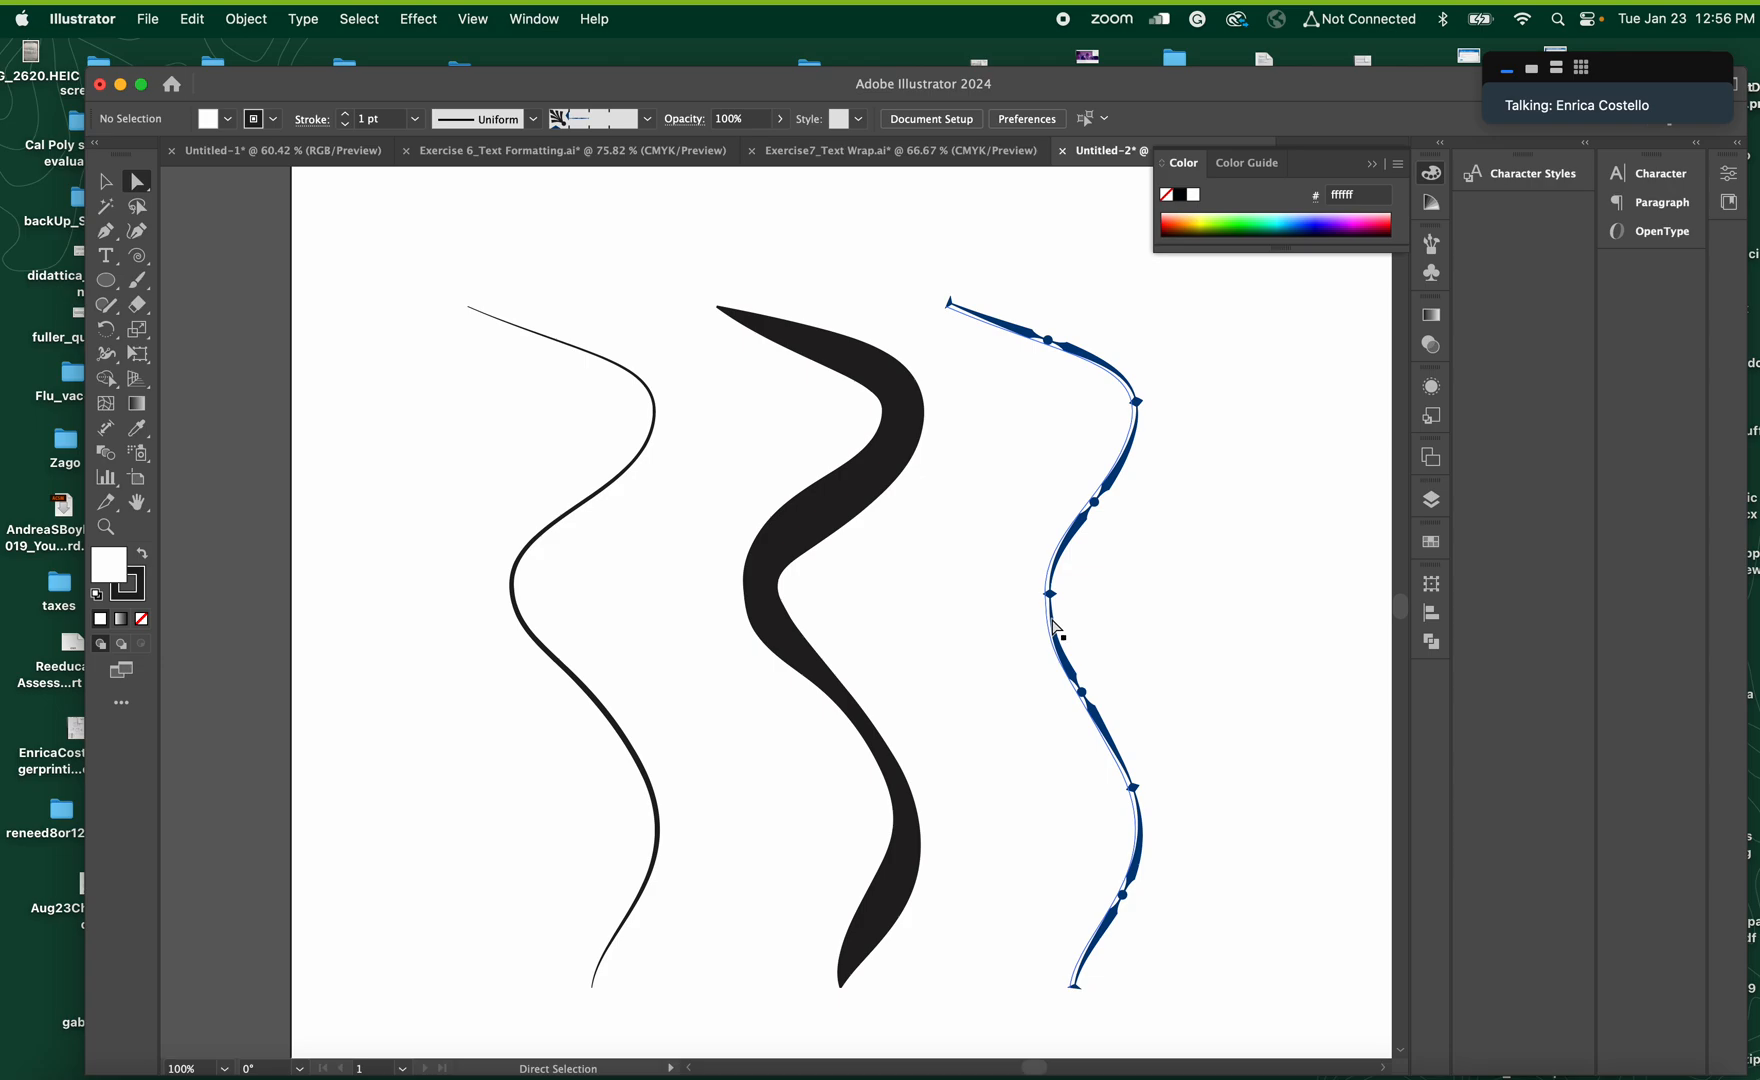
{"action": "left_click", "coordinate": [1054, 628]}
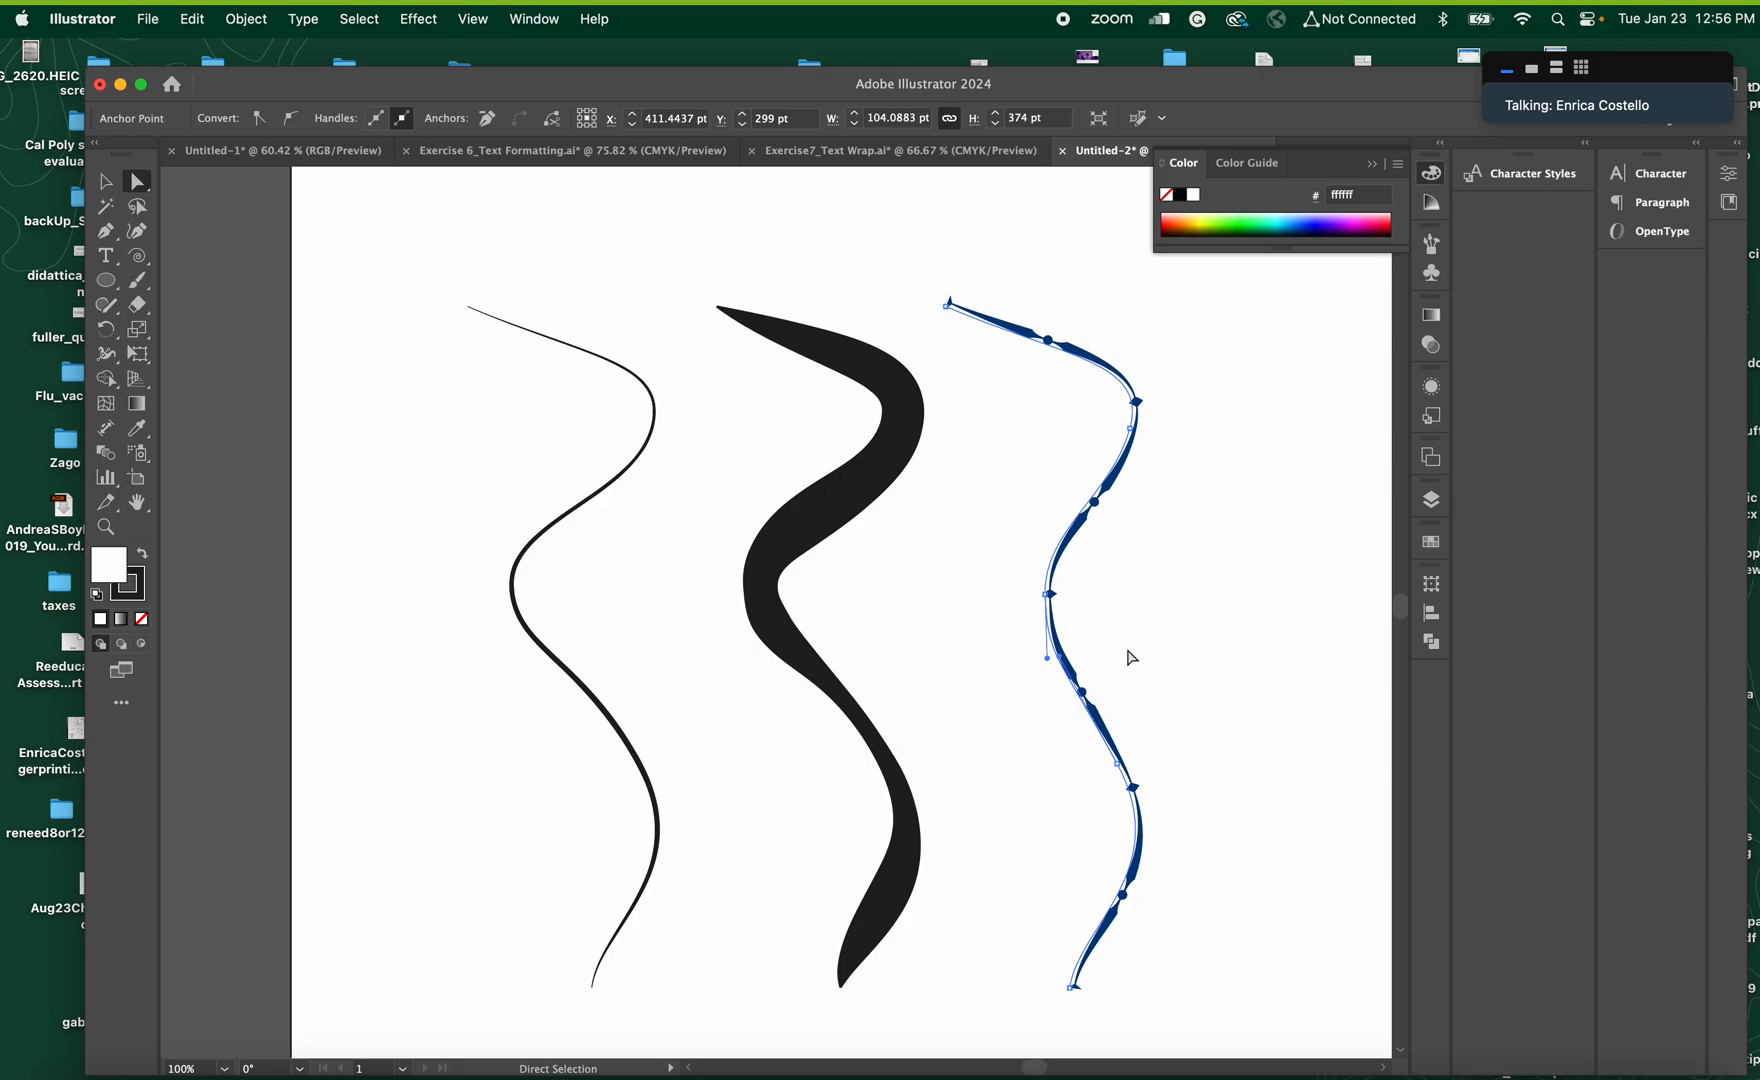
{"action": "left_click", "coordinate": [1129, 657]}
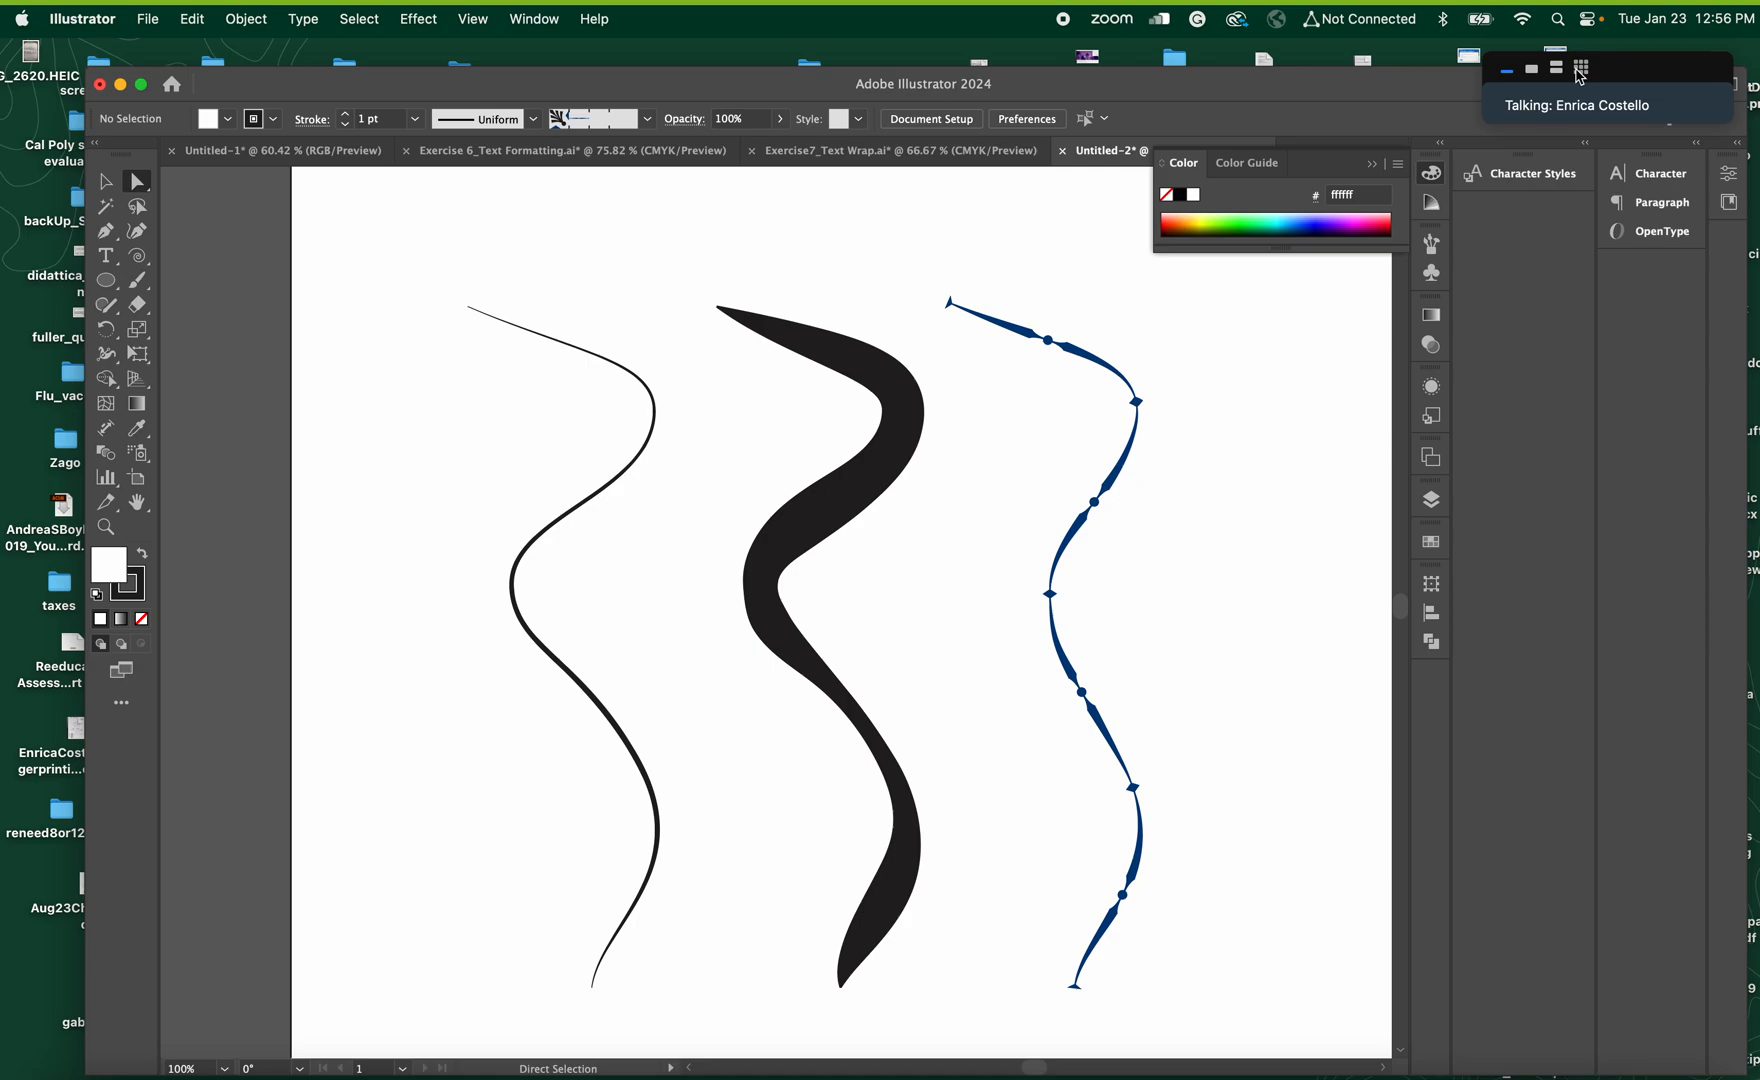
Select the rightmost curve, reopen the Borders_Decorative brush library and apply the green-and-pink Rectangles 2 border to it
{"action": "left_click", "coordinate": [1579, 70]}
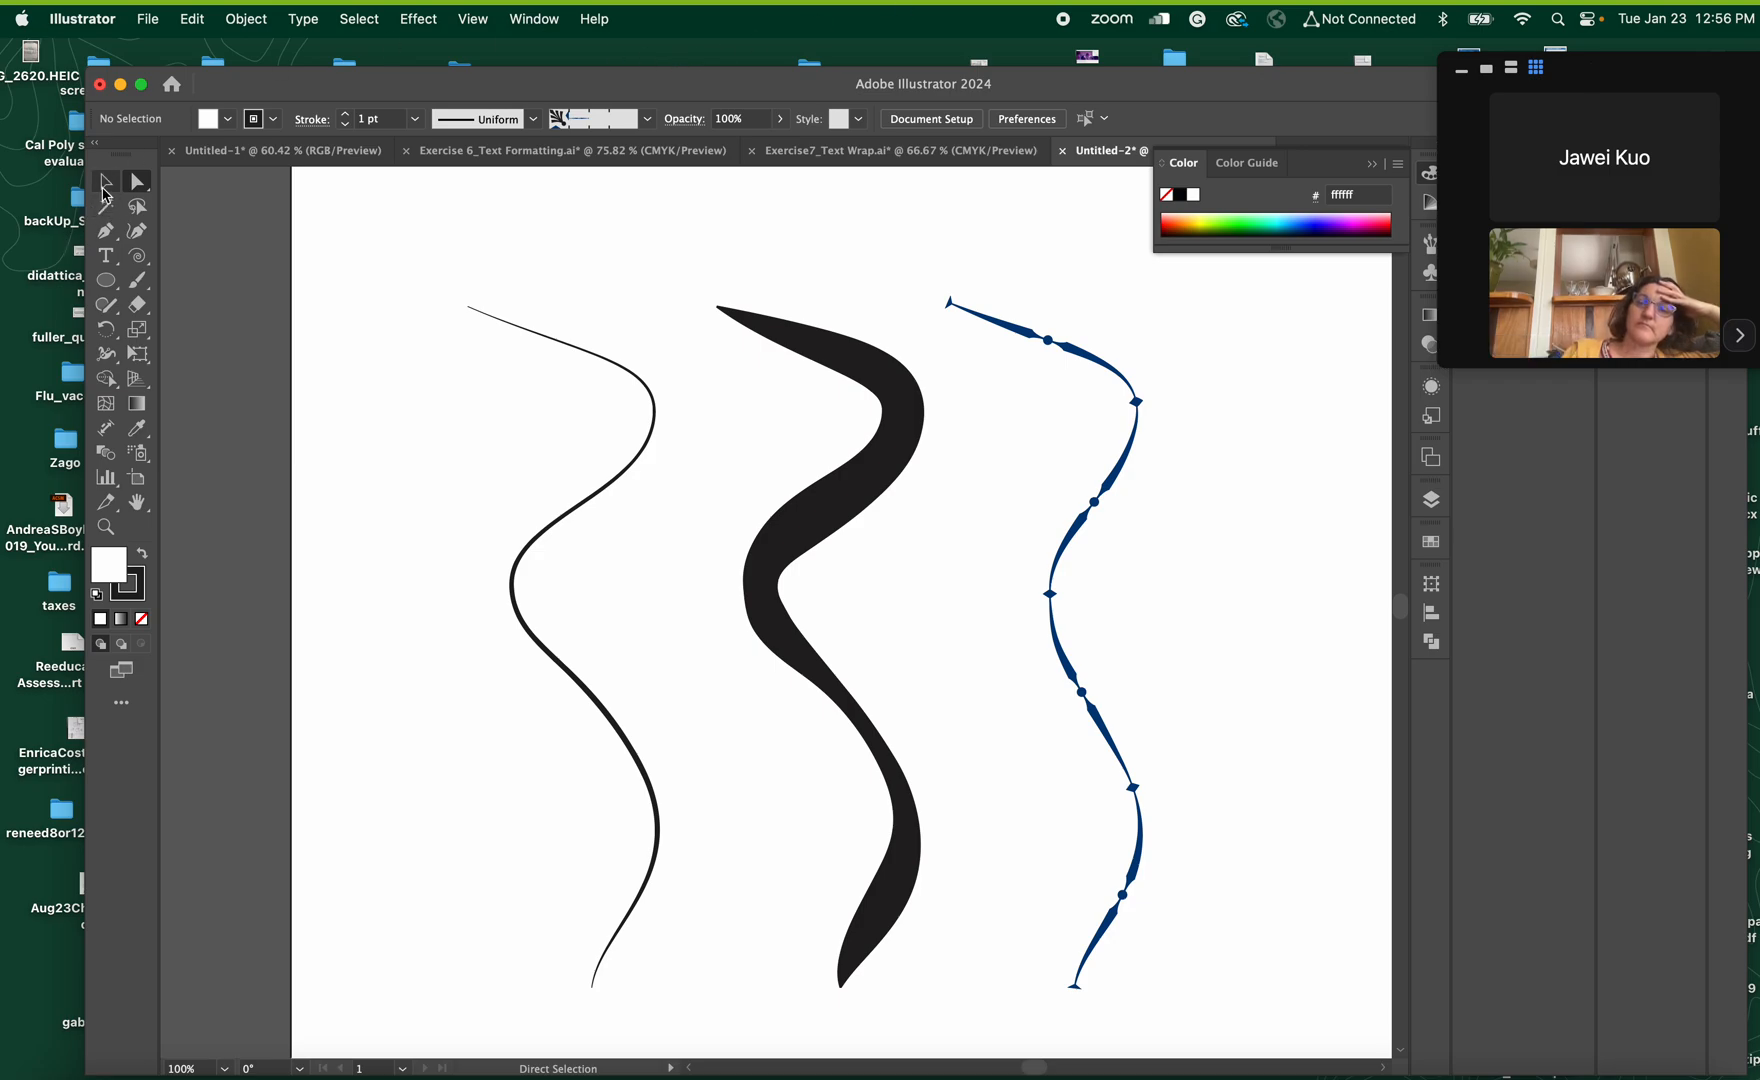
{"action": "left_click", "coordinate": [105, 188]}
{"action": "left_click", "coordinate": [1098, 503]}
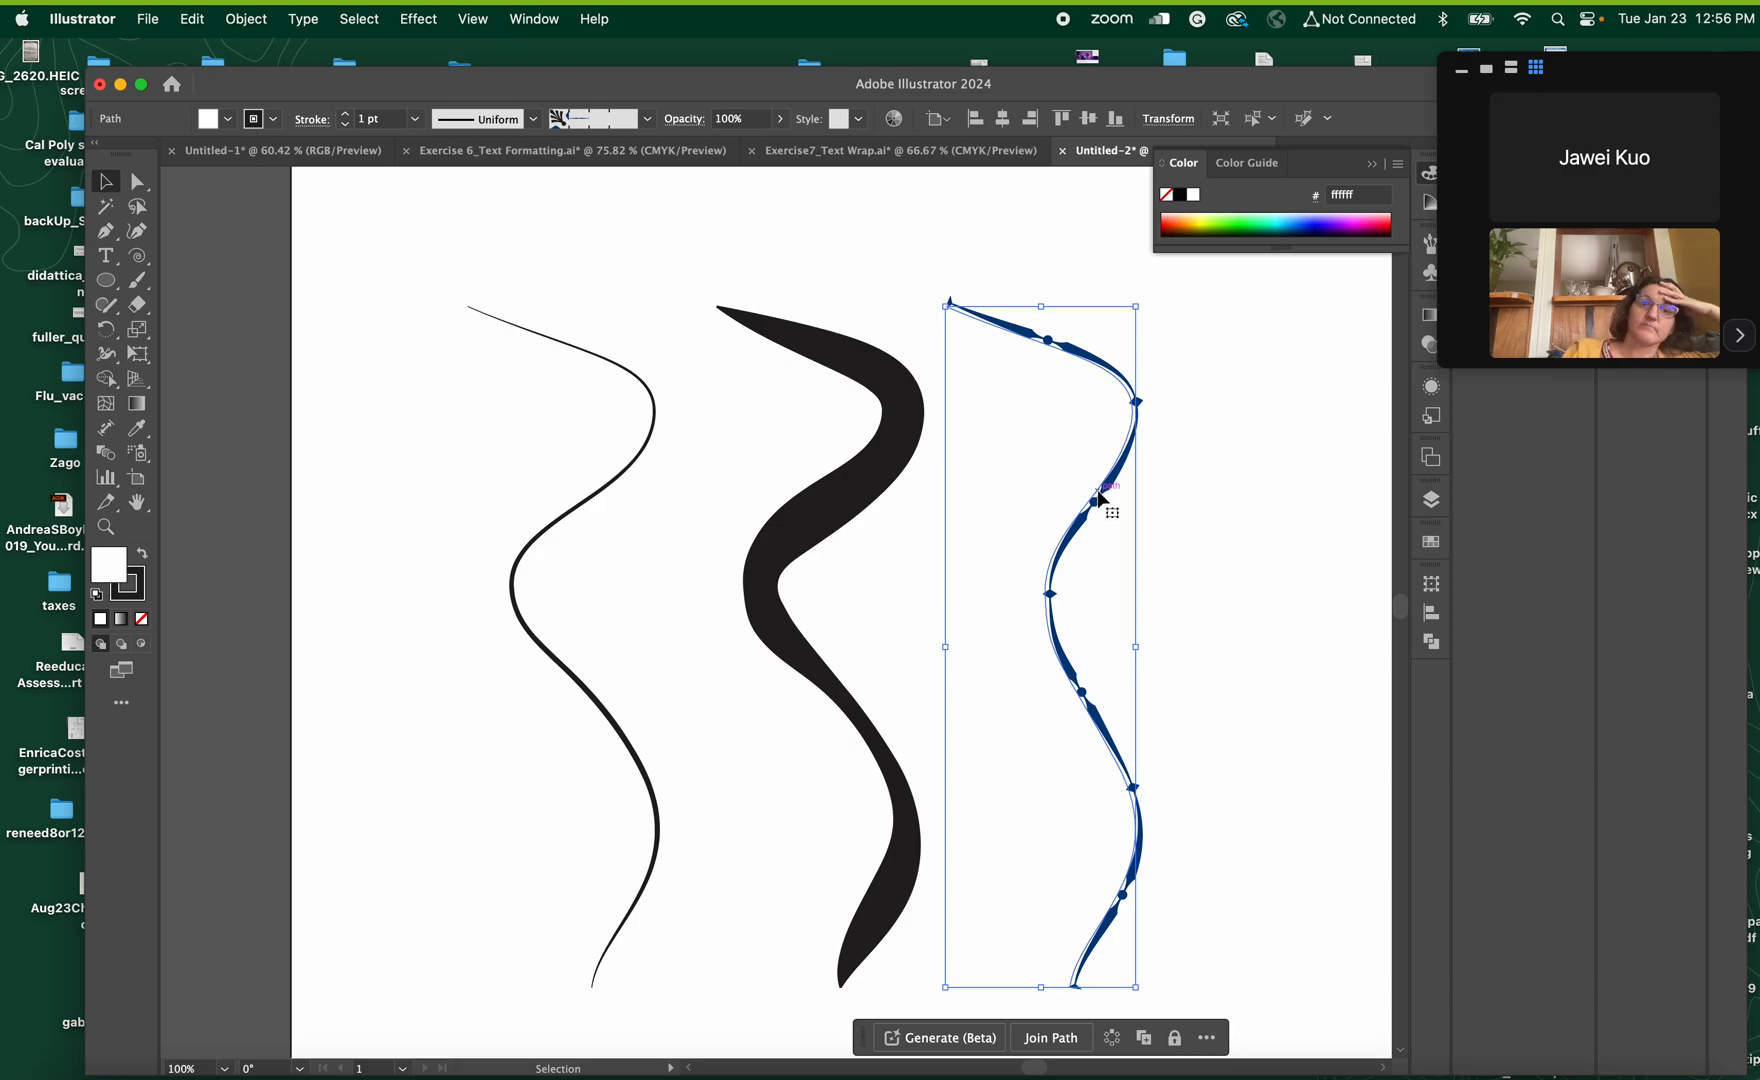
{"action": "left_click", "coordinate": [536, 22]}
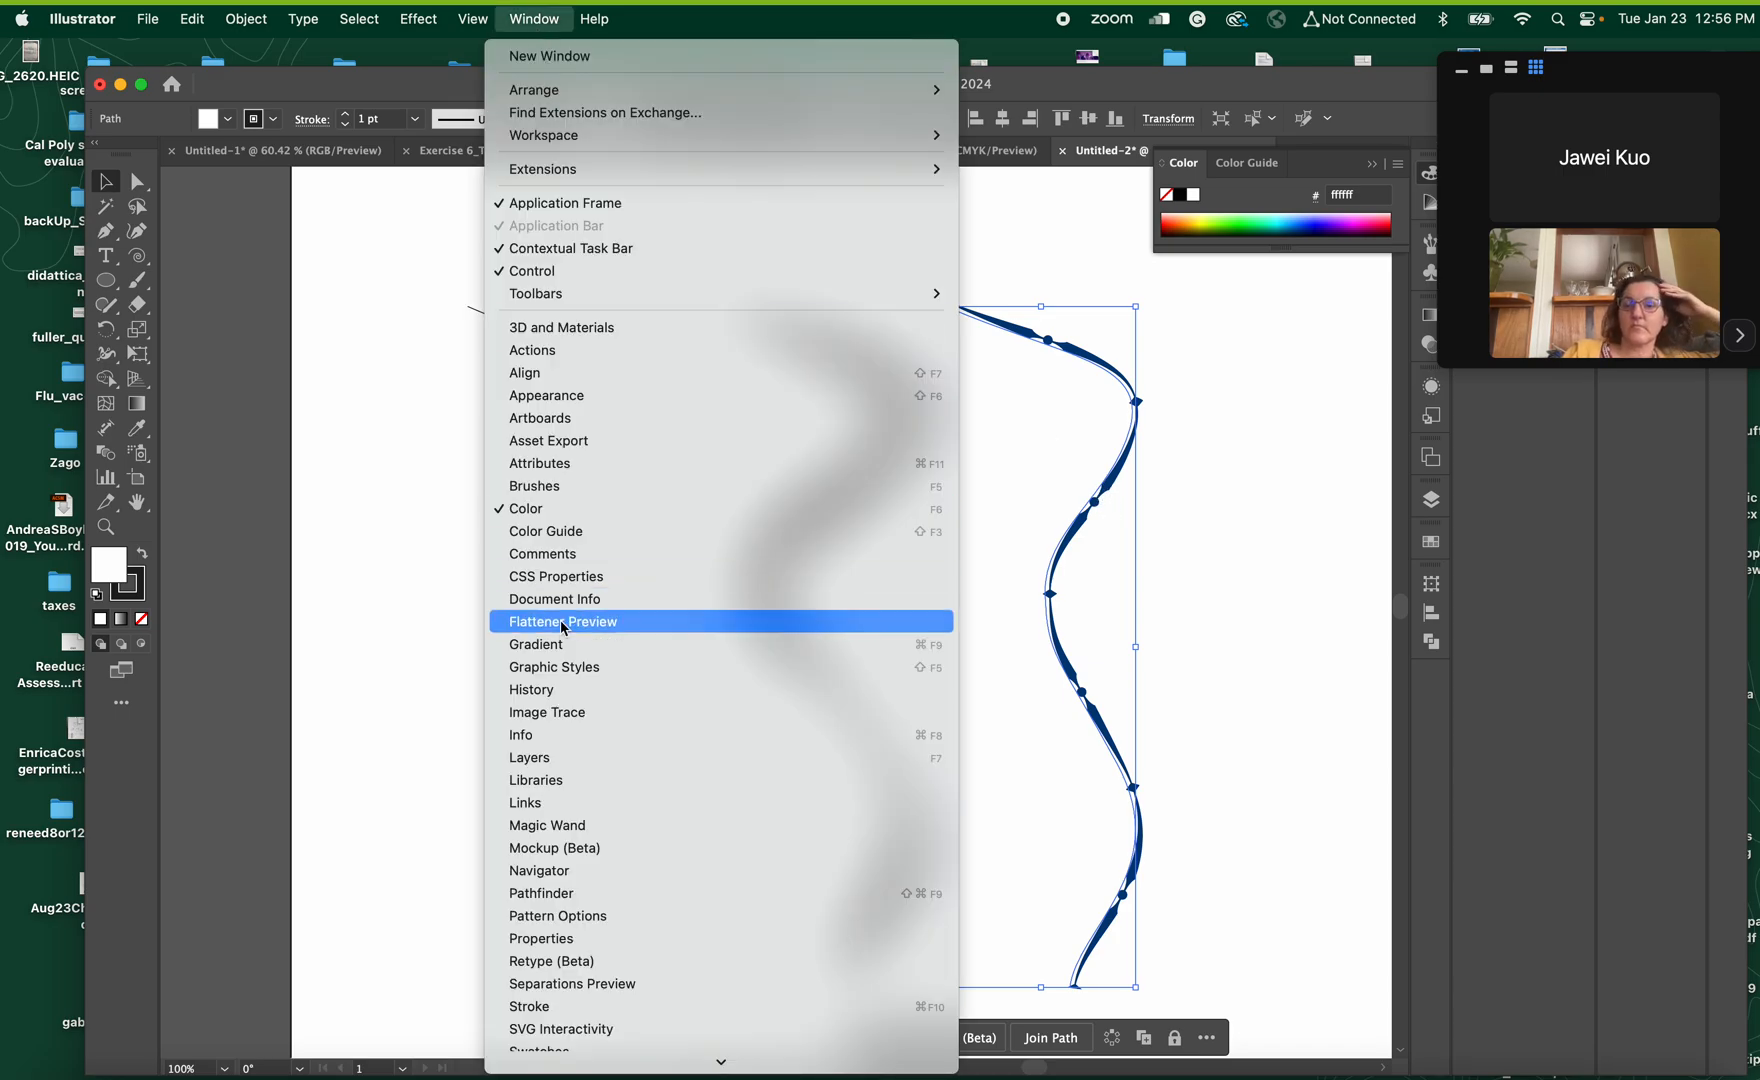
{"action": "scroll", "coordinate": [565, 628], "scroll_direction": "down", "scroll_amount": 5}
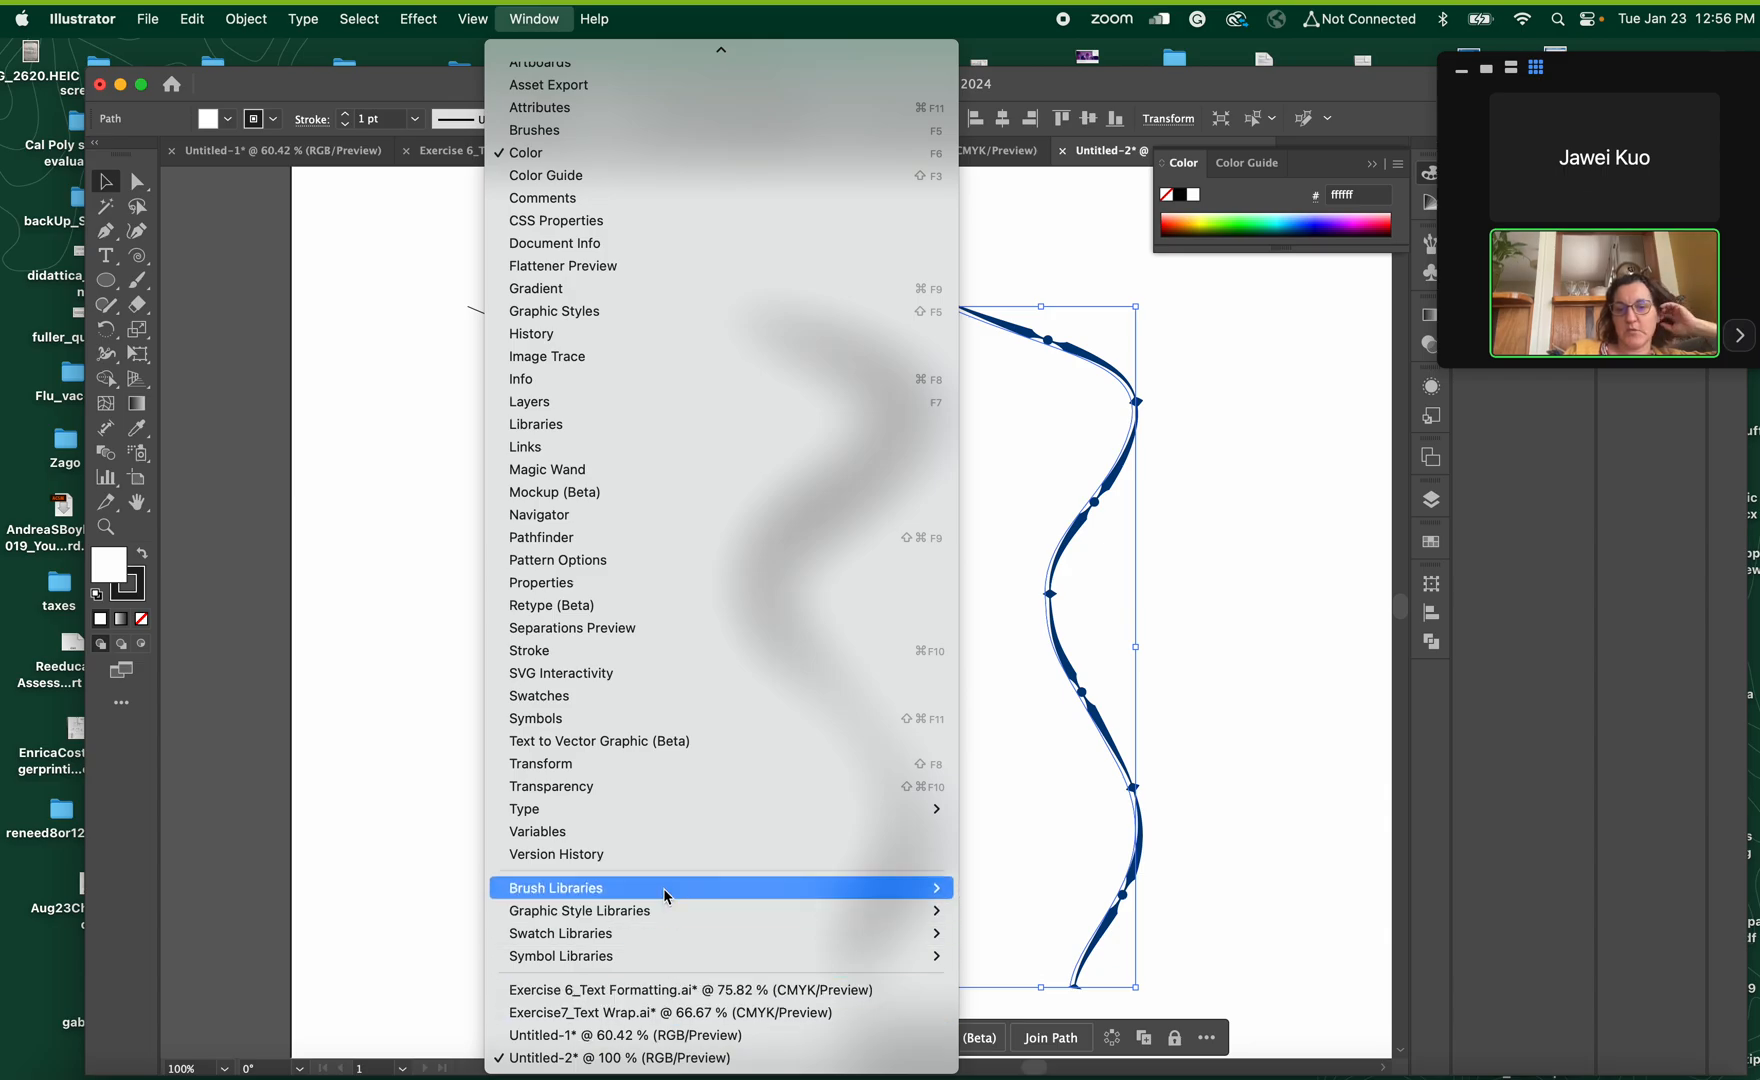
{"action": "mouse_move", "coordinate": [915, 890]}
{"action": "mouse_move", "coordinate": [1034, 885]}
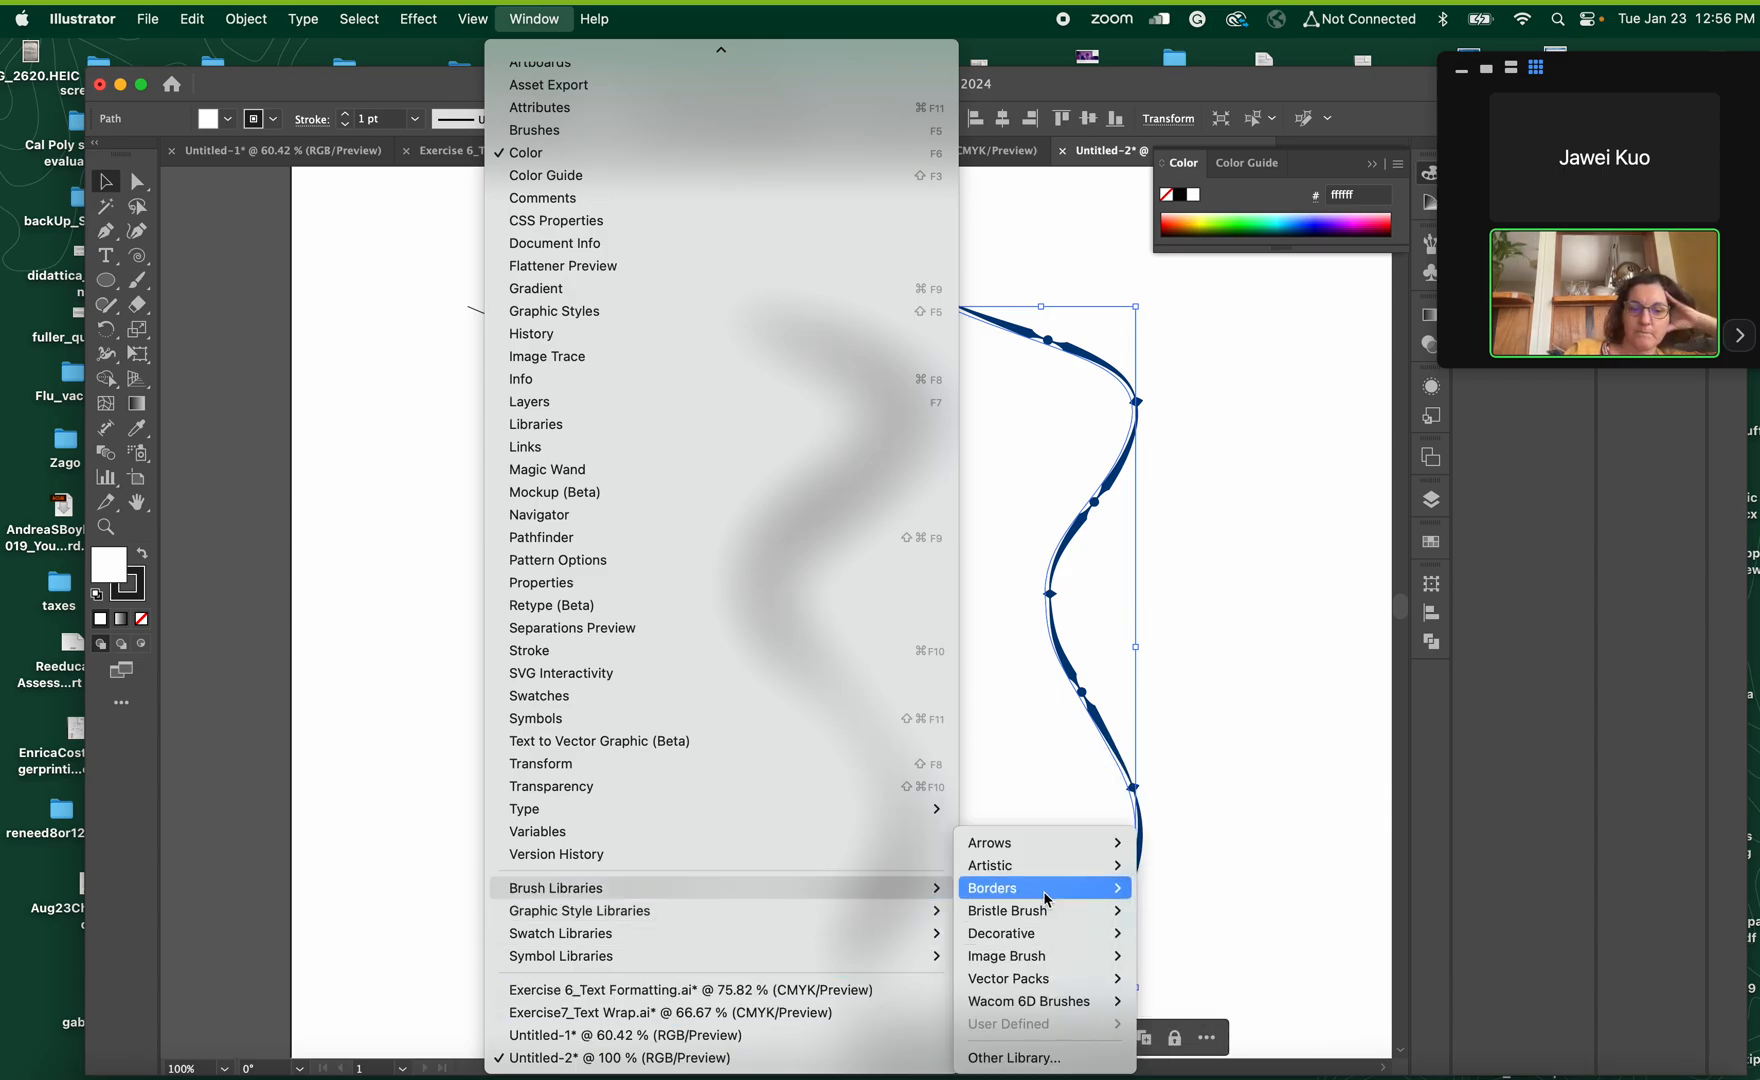
{"action": "mouse_move", "coordinate": [1055, 938]}
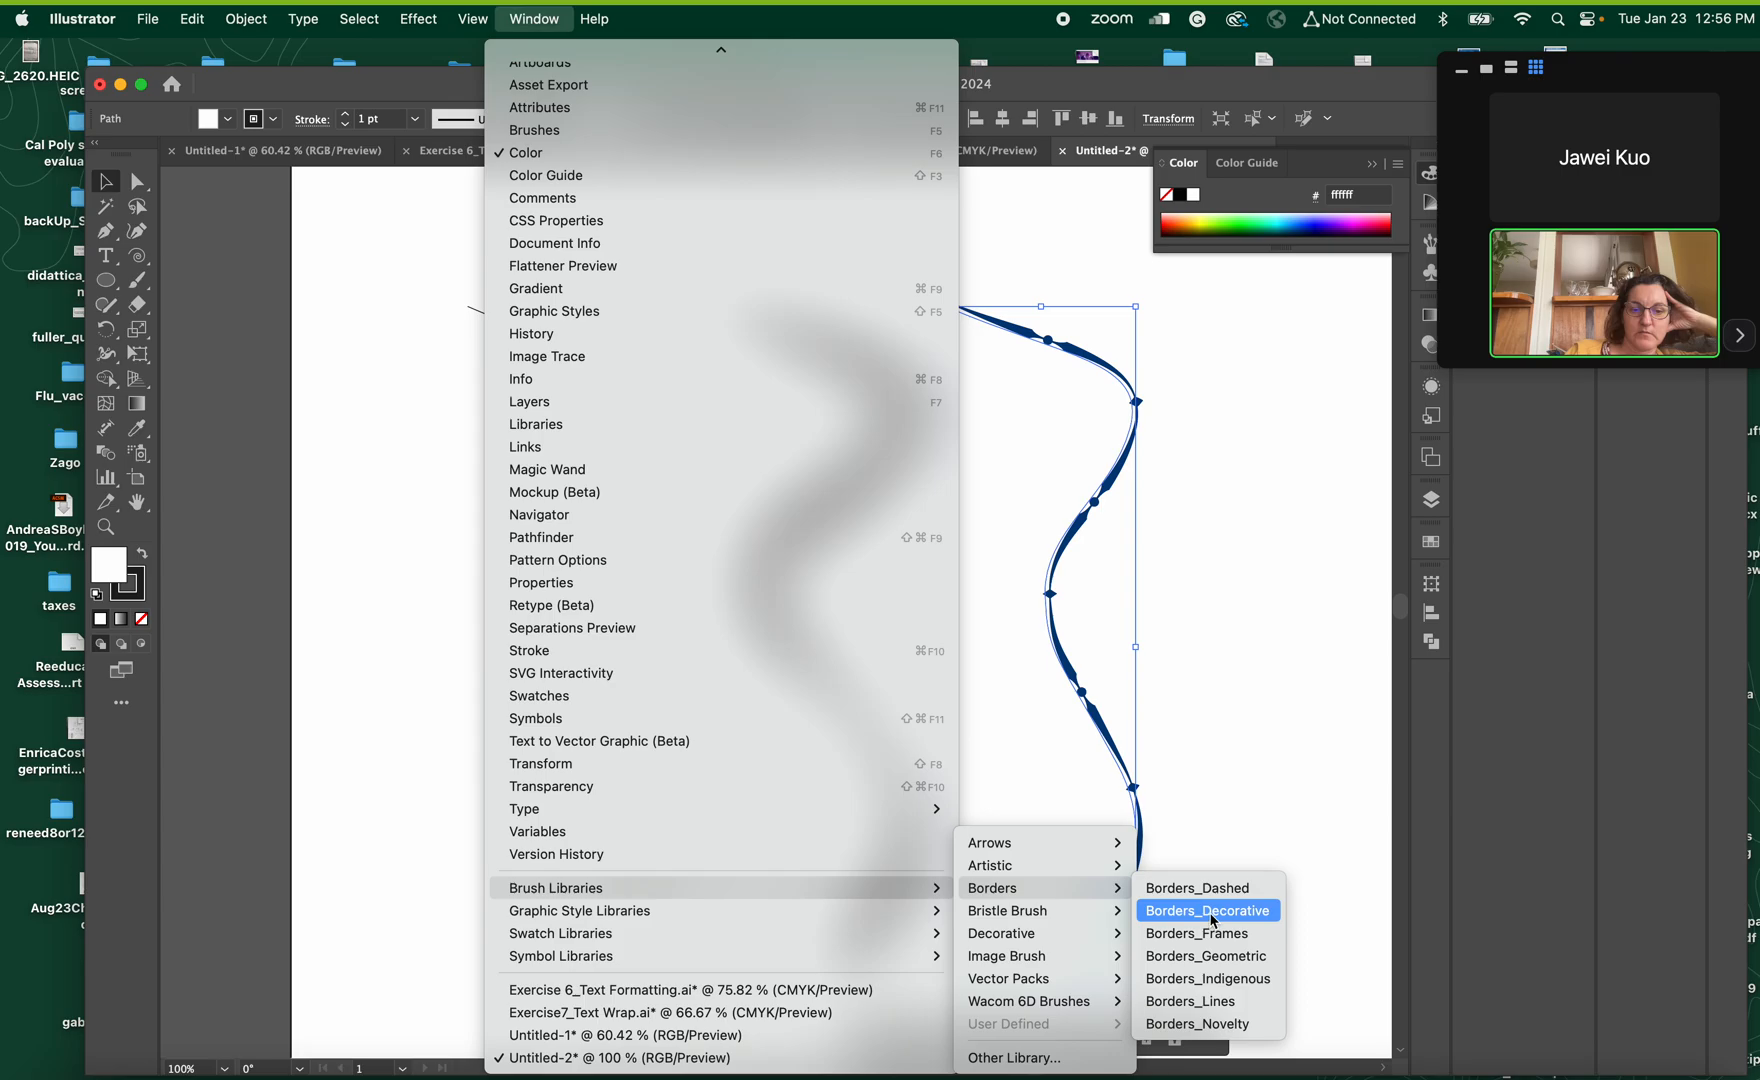
{"action": "left_click", "coordinate": [1210, 911]}
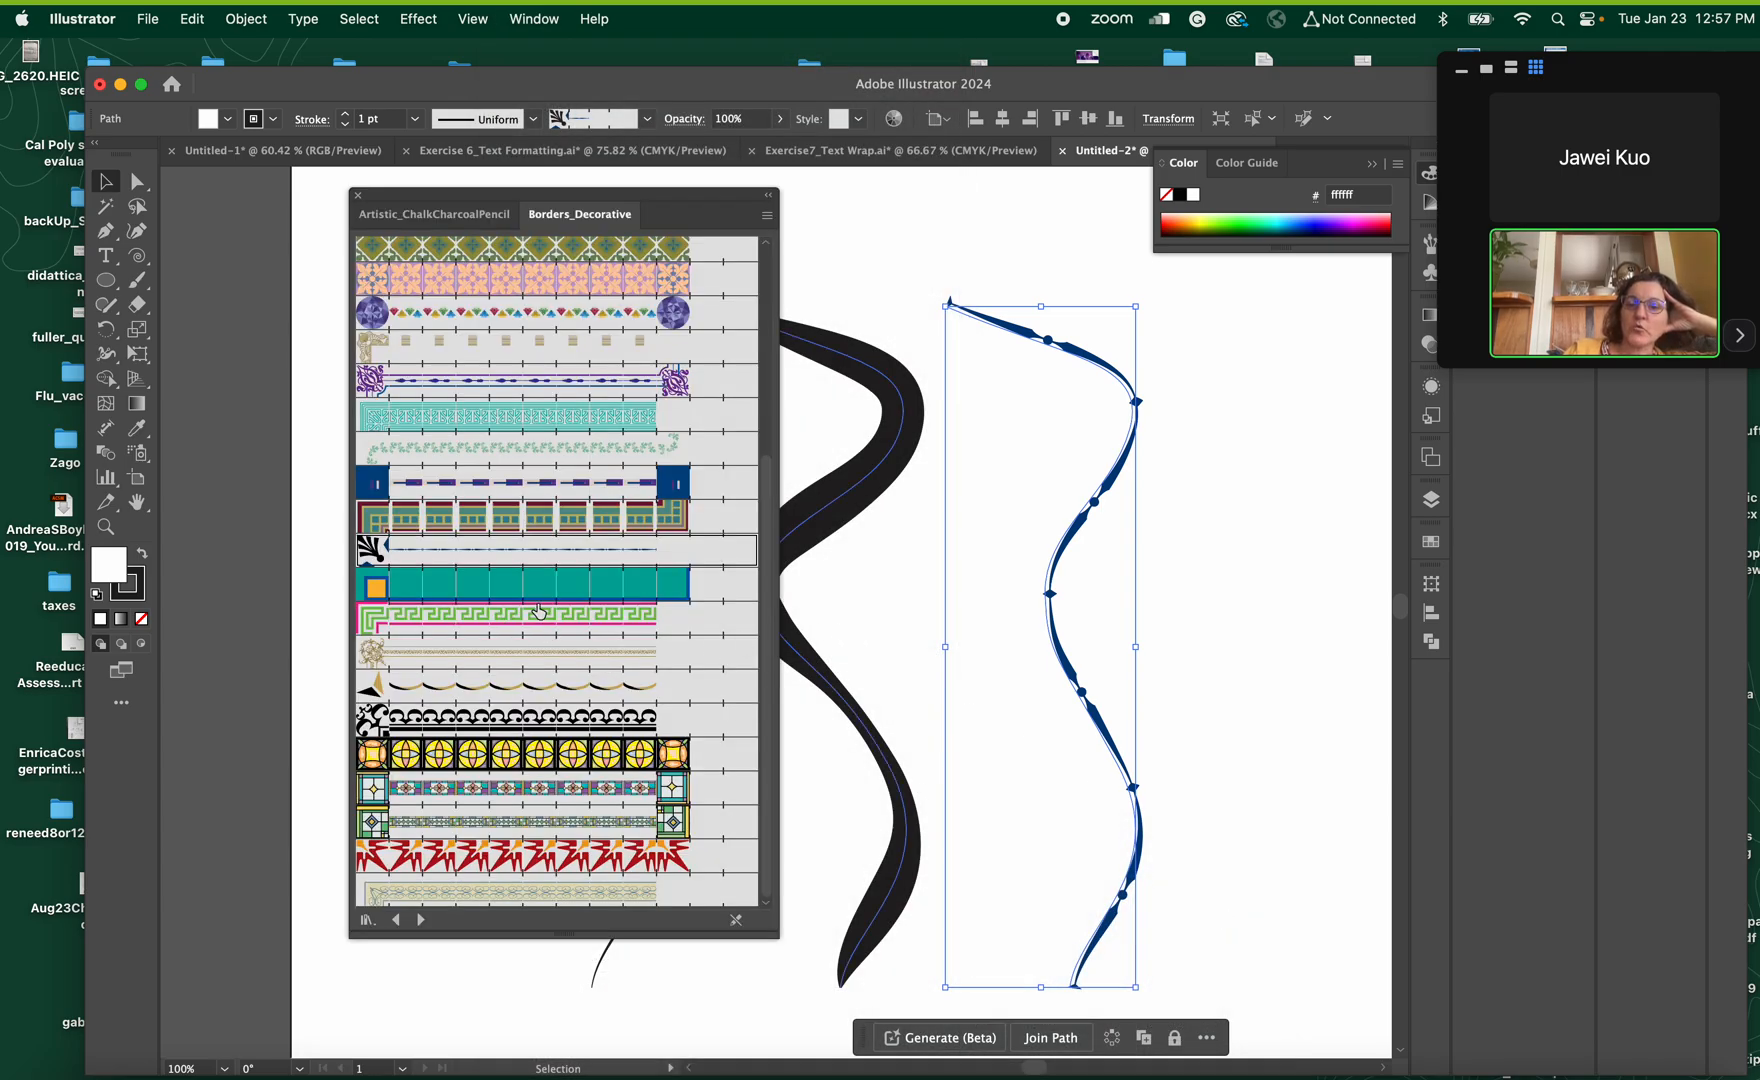
{"action": "left_click", "coordinate": [539, 617]}
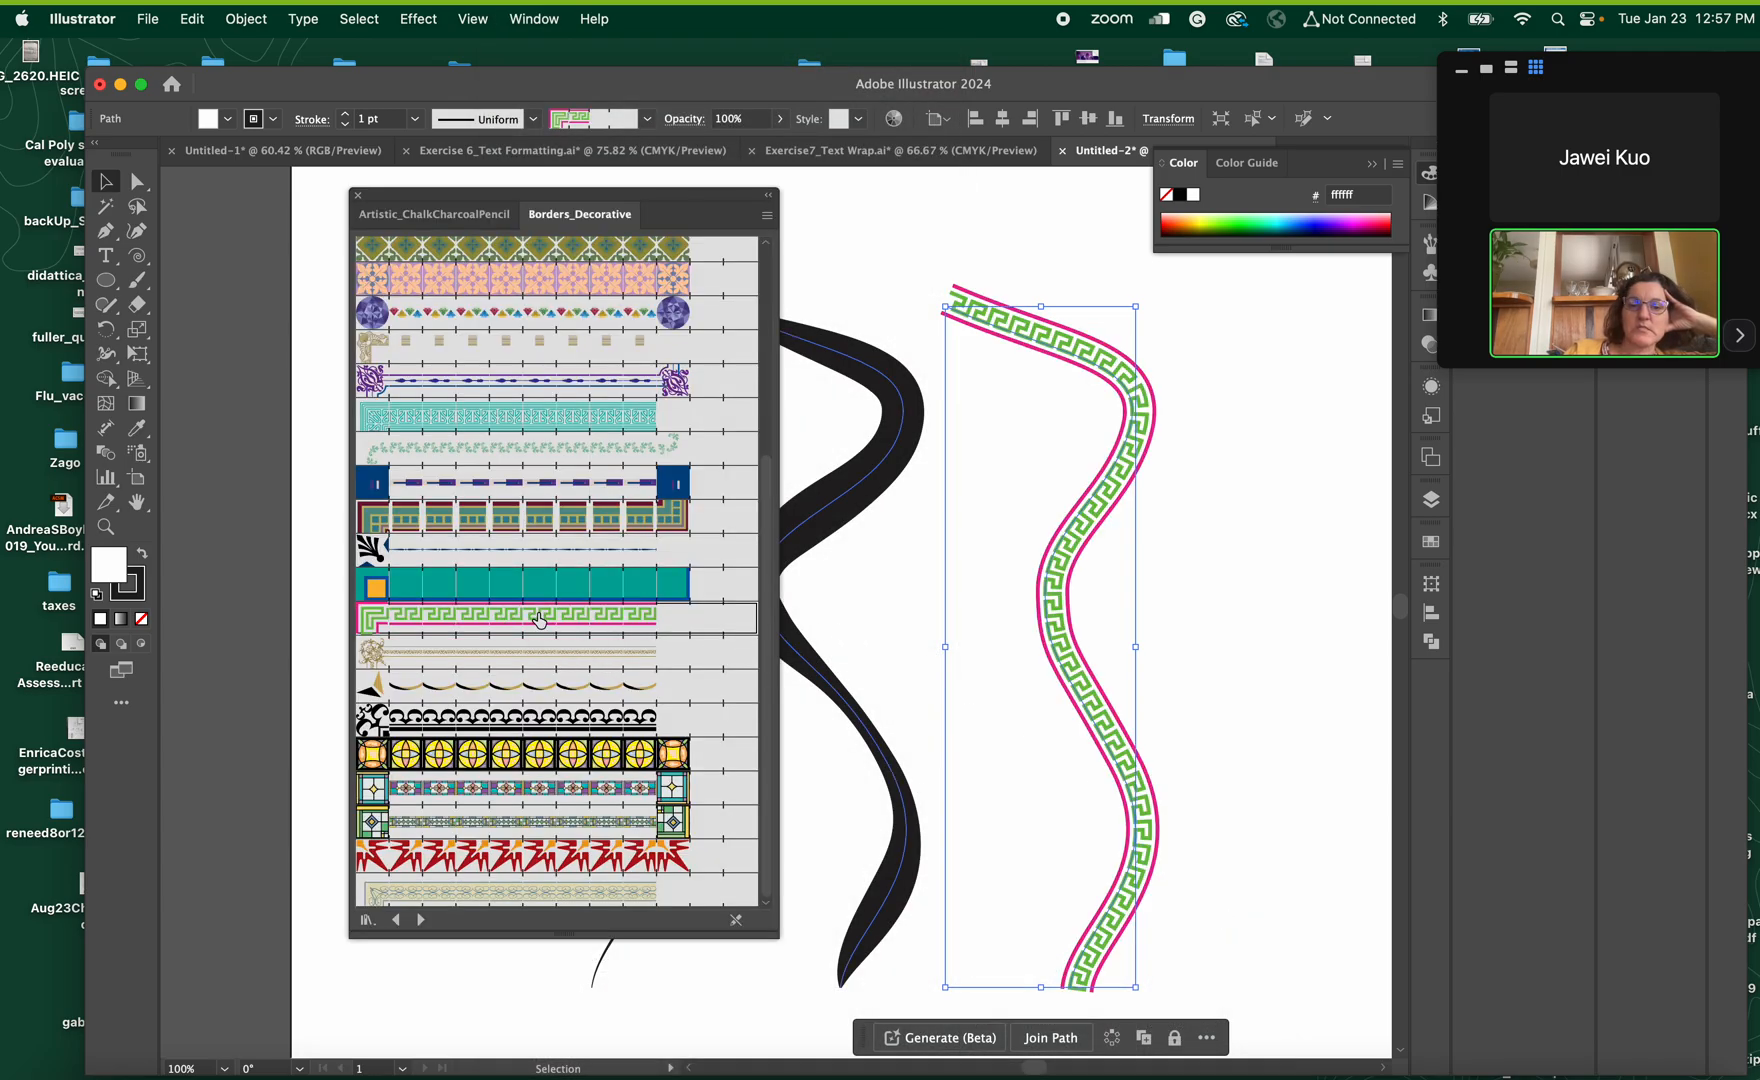
Isolate the bordered curve, move the brush library clear of it and examine the key pattern closely at its middle bend
{"action": "double_click", "coordinate": [1049, 608]}
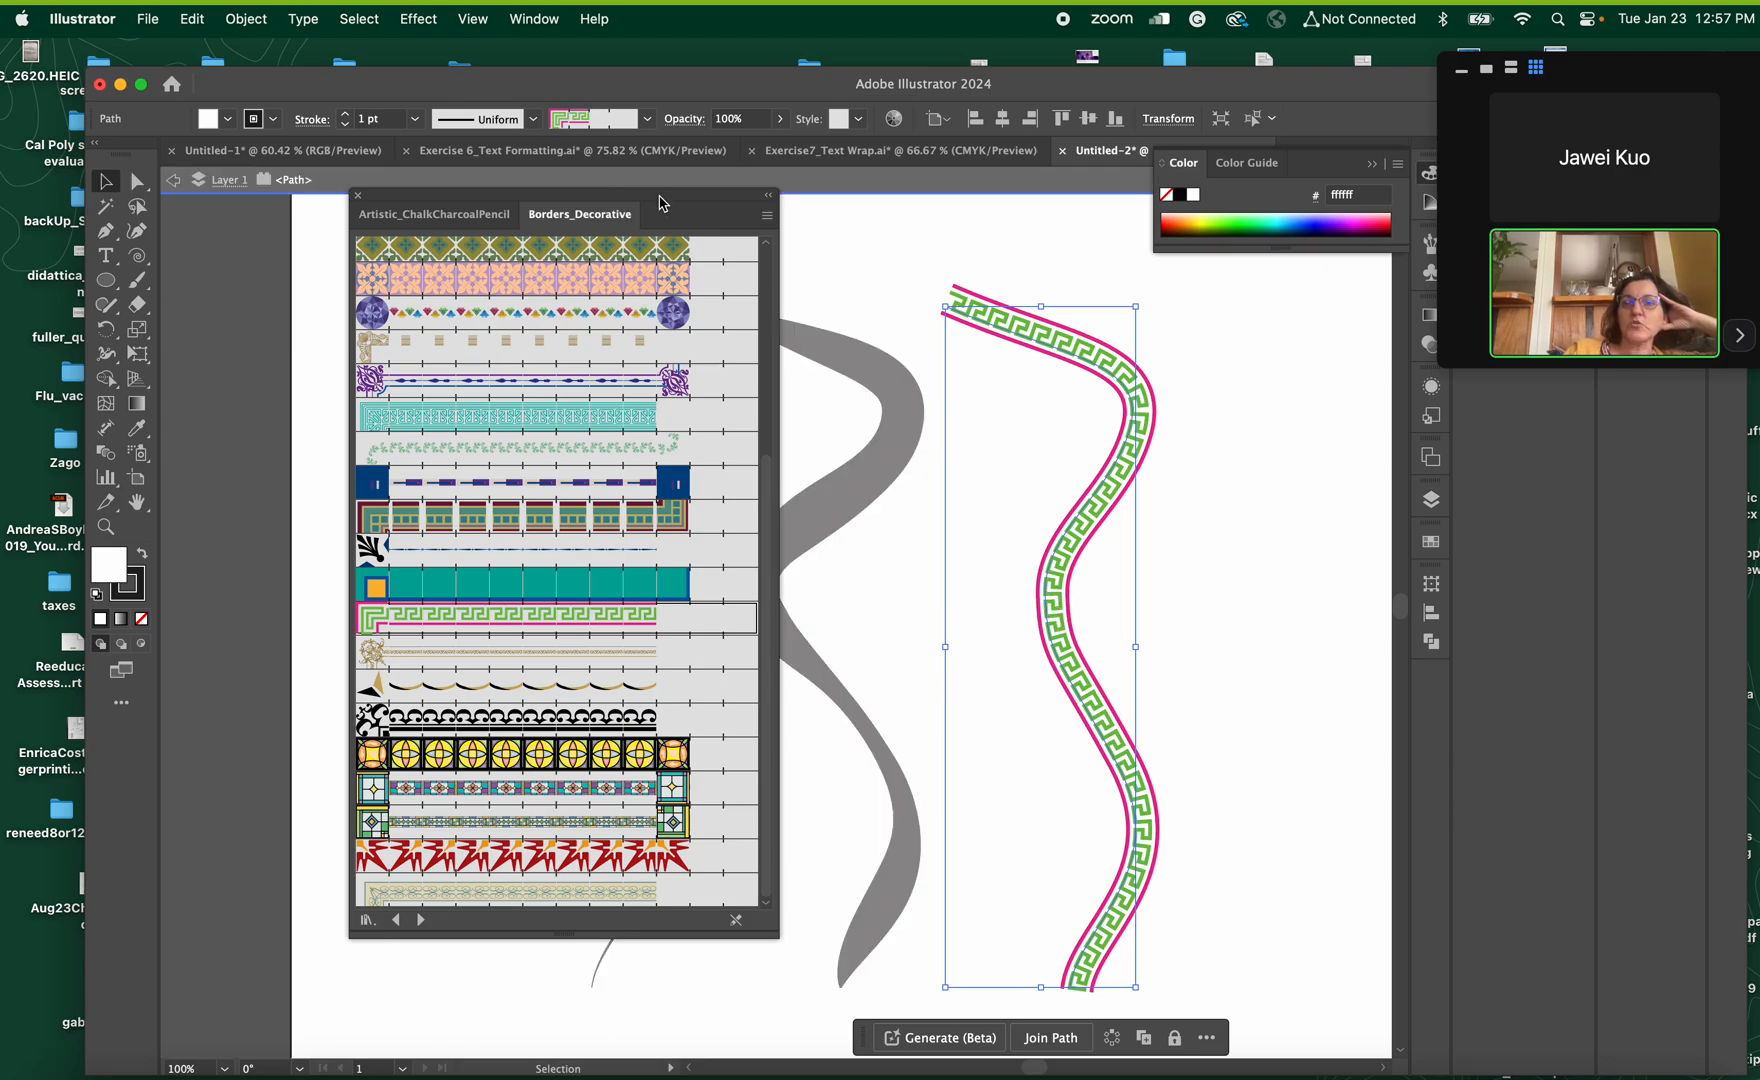
{"action": "mouse_move", "coordinate": [659, 203]}
{"action": "left_mouse_down"}
{"action": "mouse_move", "coordinate": [1451, 516]}
{"action": "mouse_move", "coordinate": [1521, 496]}
{"action": "left_mouse_up"}
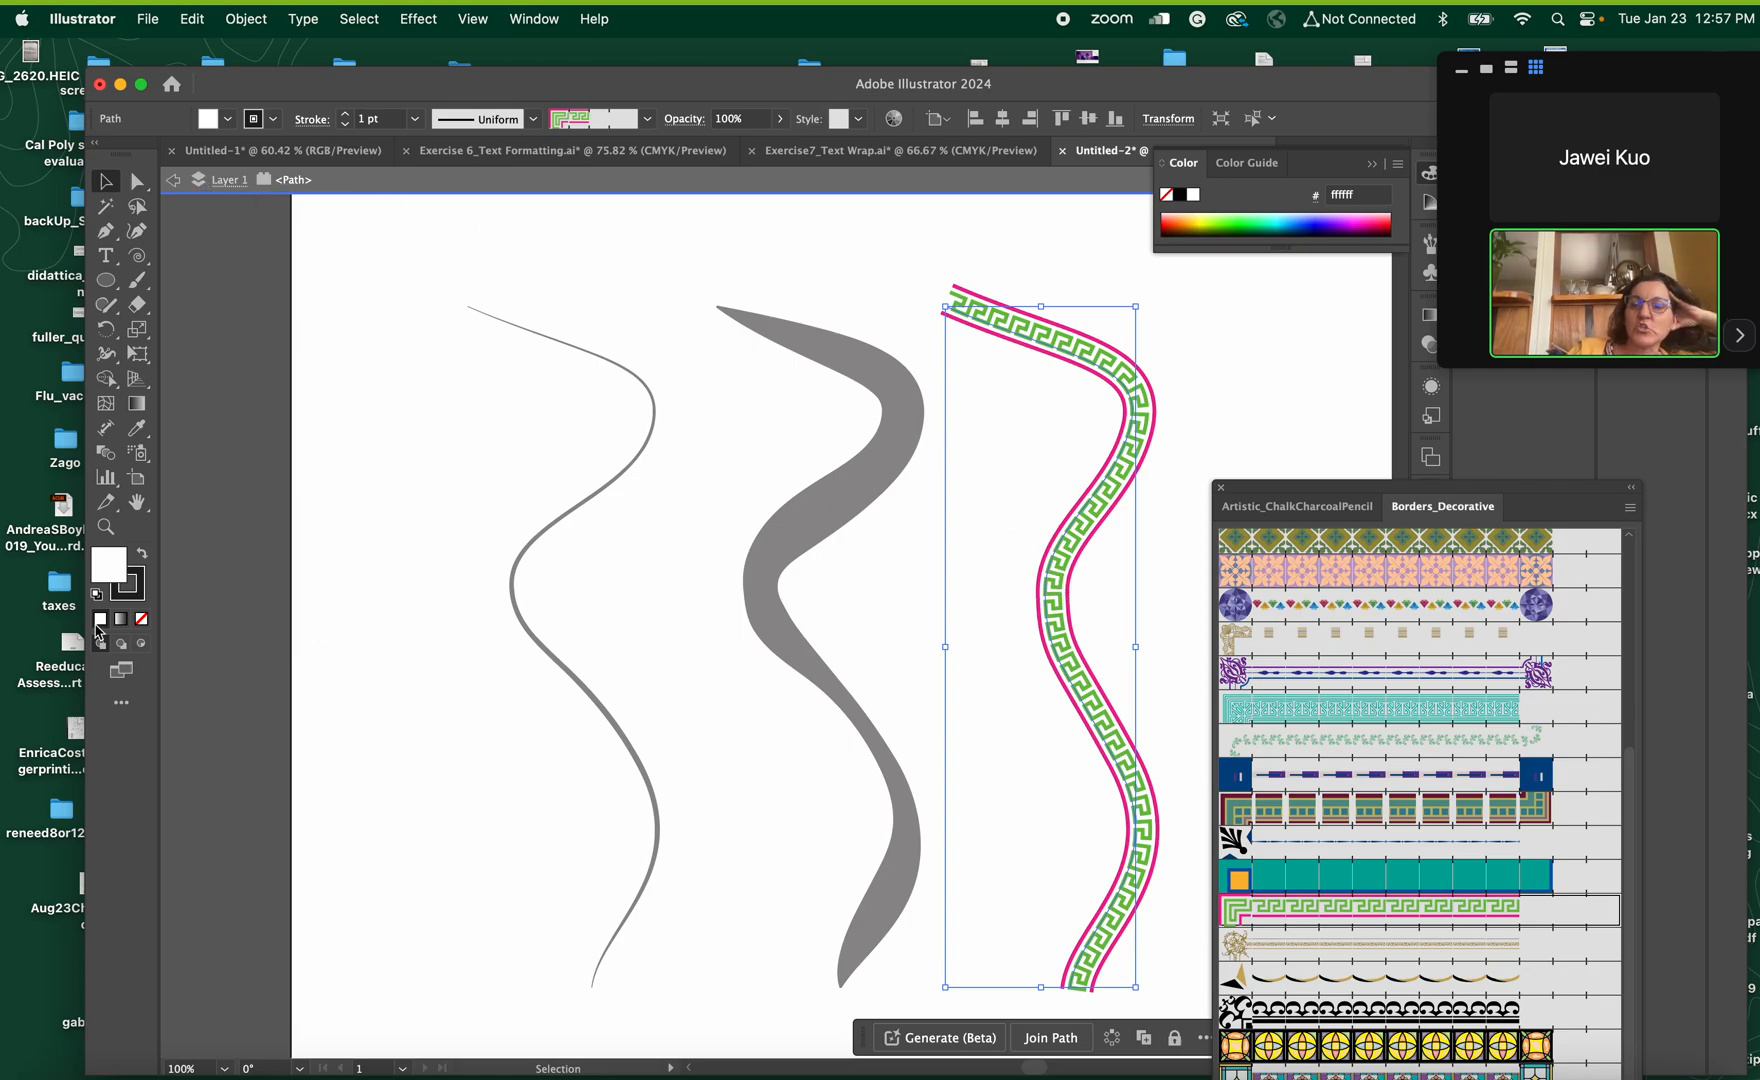
{"action": "left_click", "coordinate": [105, 527]}
{"action": "left_click_drag", "start_coordinate": [1056, 627], "coordinate": [1400, 848]}
{"action": "left_click", "coordinate": [103, 180]}
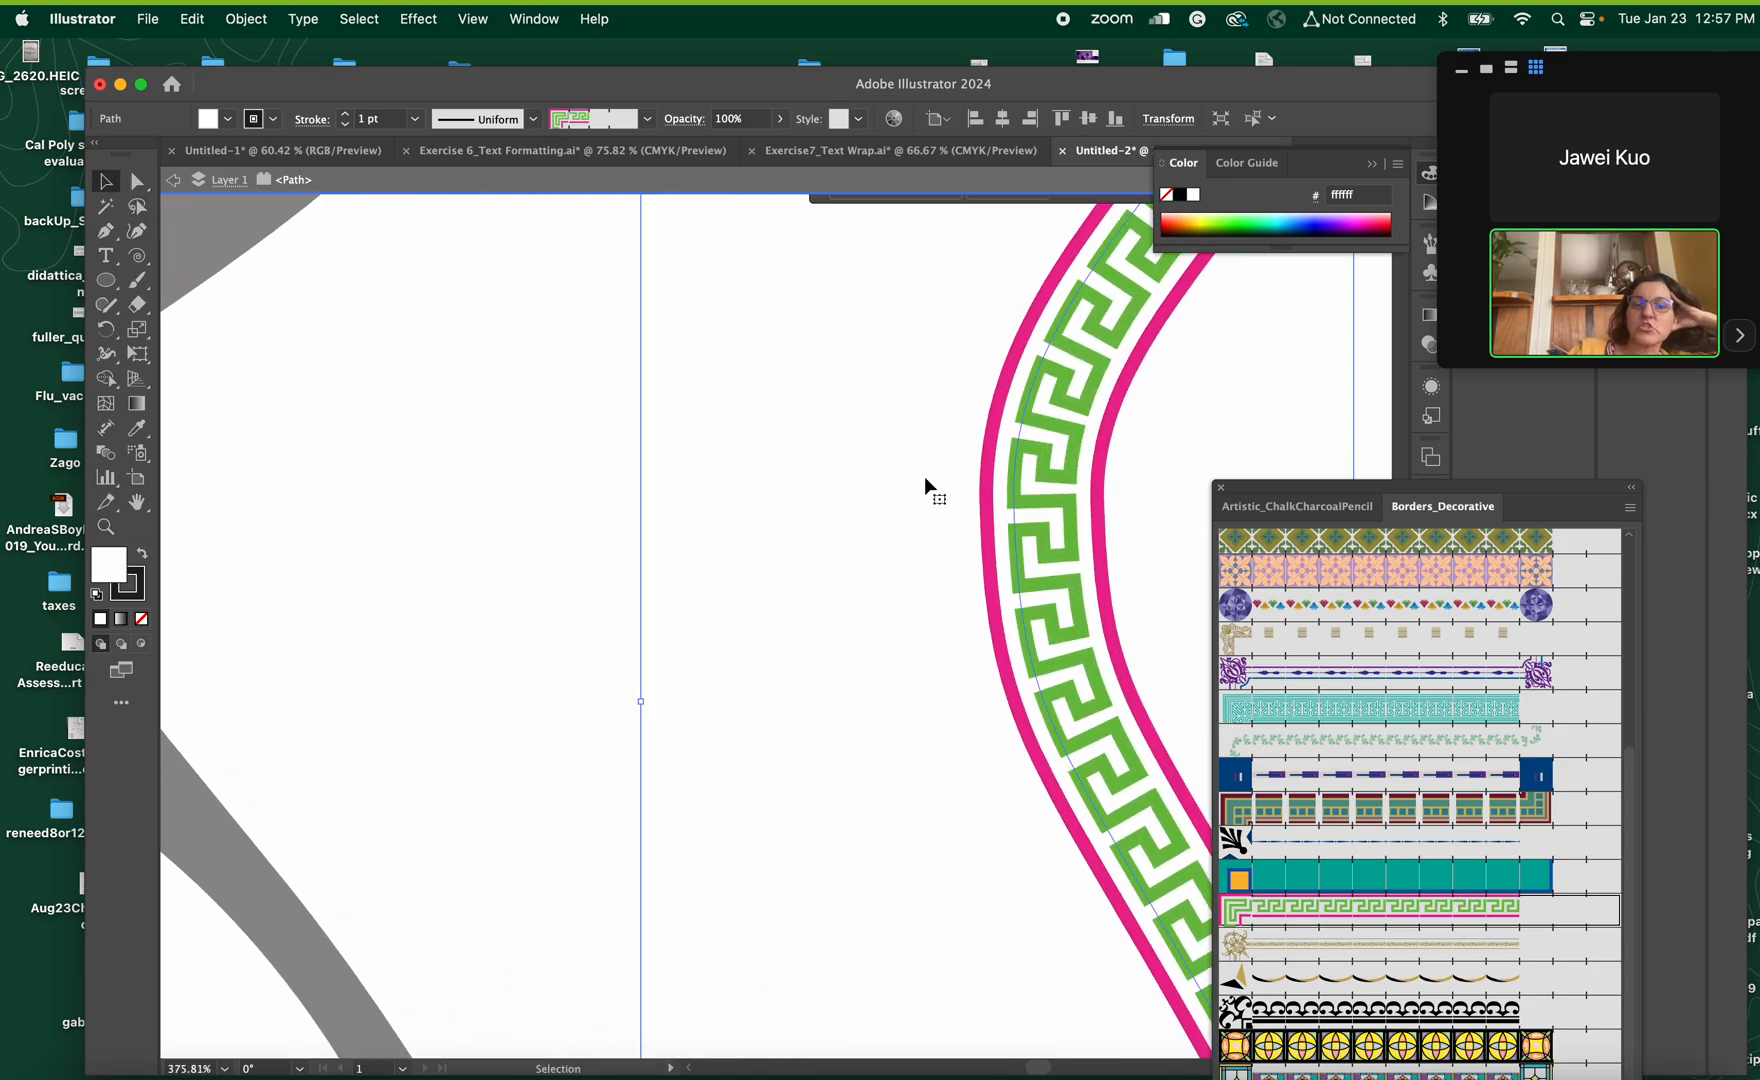
{"action": "left_click", "coordinate": [1056, 556]}
{"action": "left_click", "coordinate": [1058, 566]}
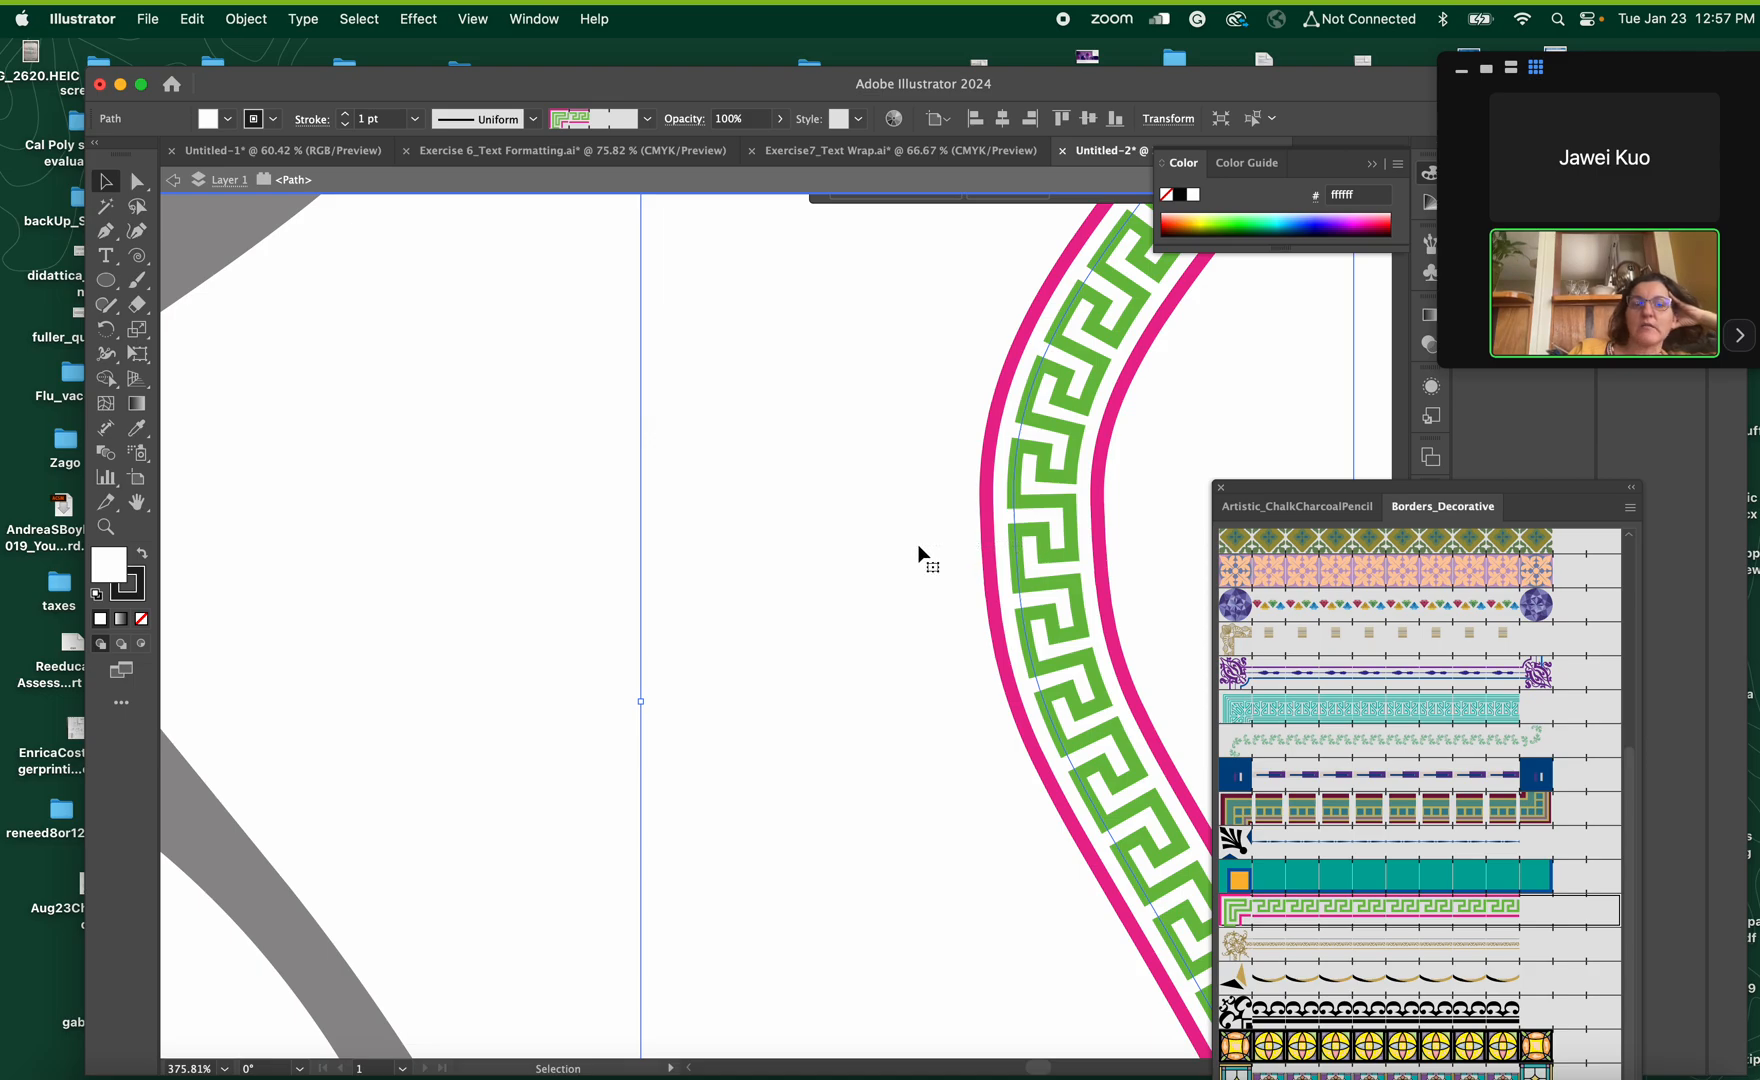
Close the brush library and select the isolated path in the layer list
{"action": "left_click_drag", "start_coordinate": [1400, 92], "coordinate": [1262, 70]}
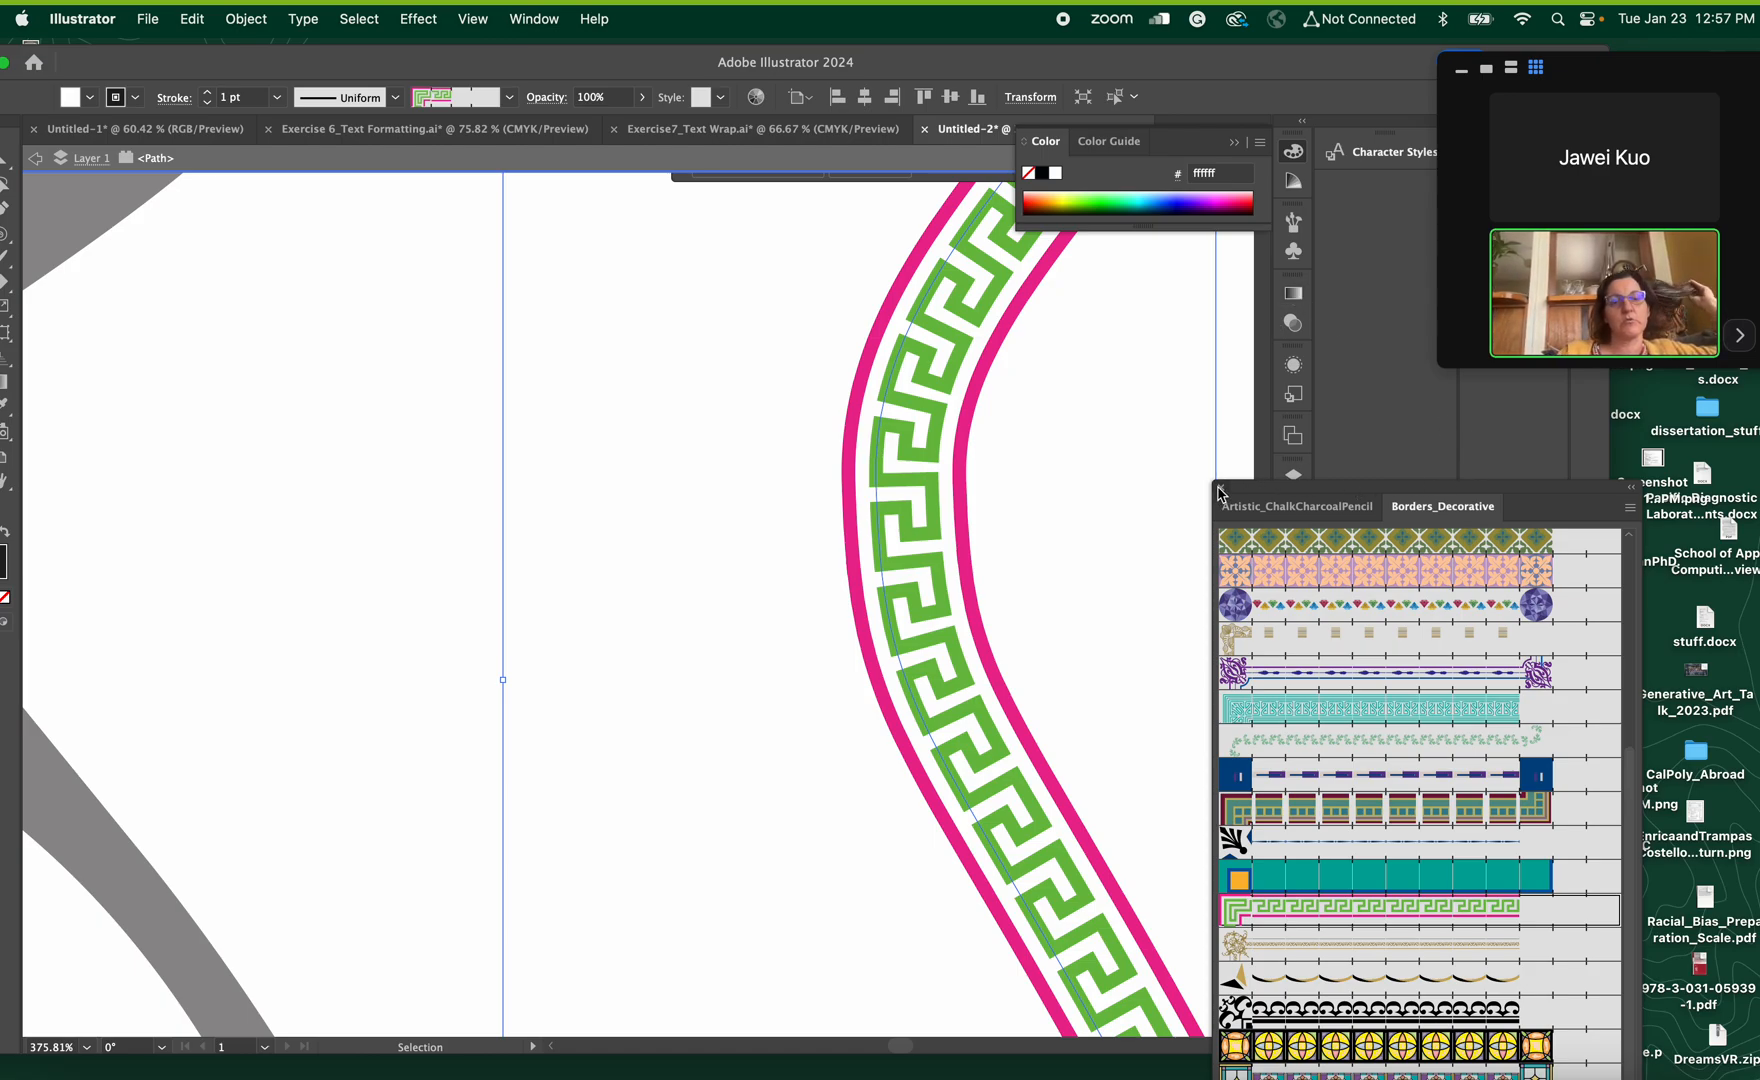
{"action": "left_click", "coordinate": [1219, 489]}
{"action": "left_click", "coordinate": [1294, 482]}
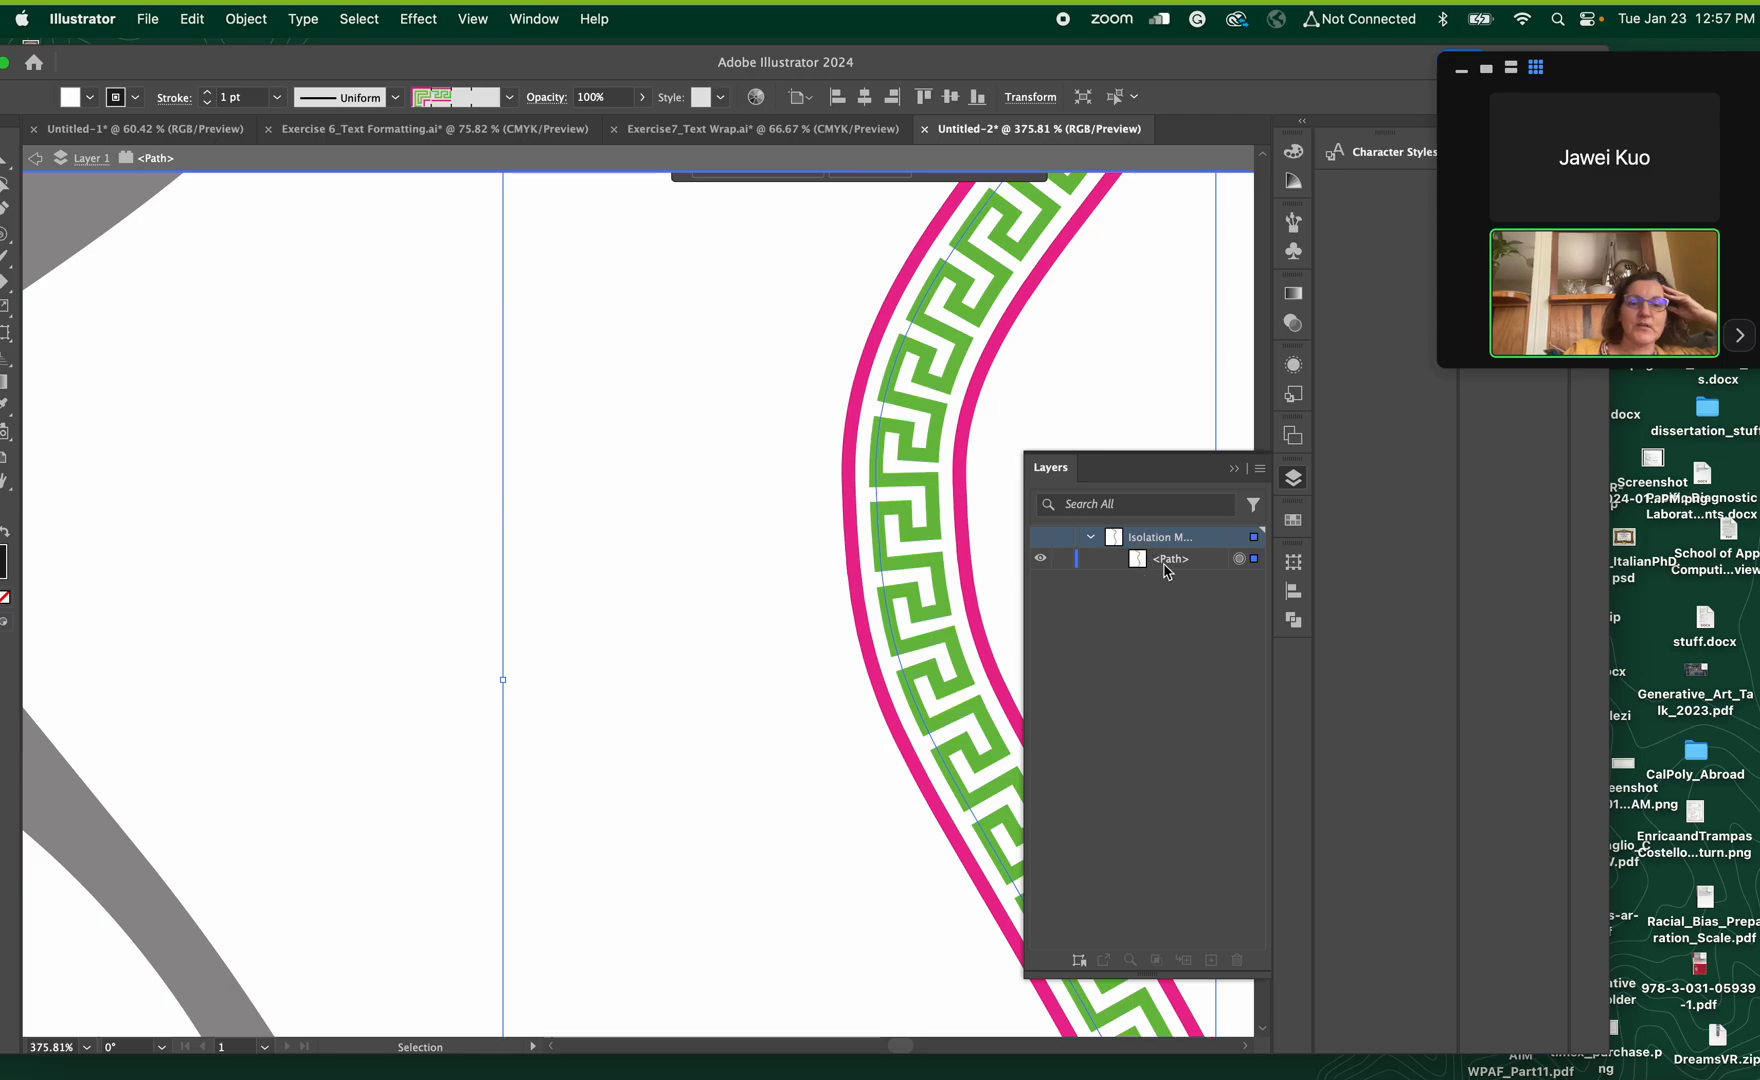
{"action": "left_click", "coordinate": [1167, 568]}
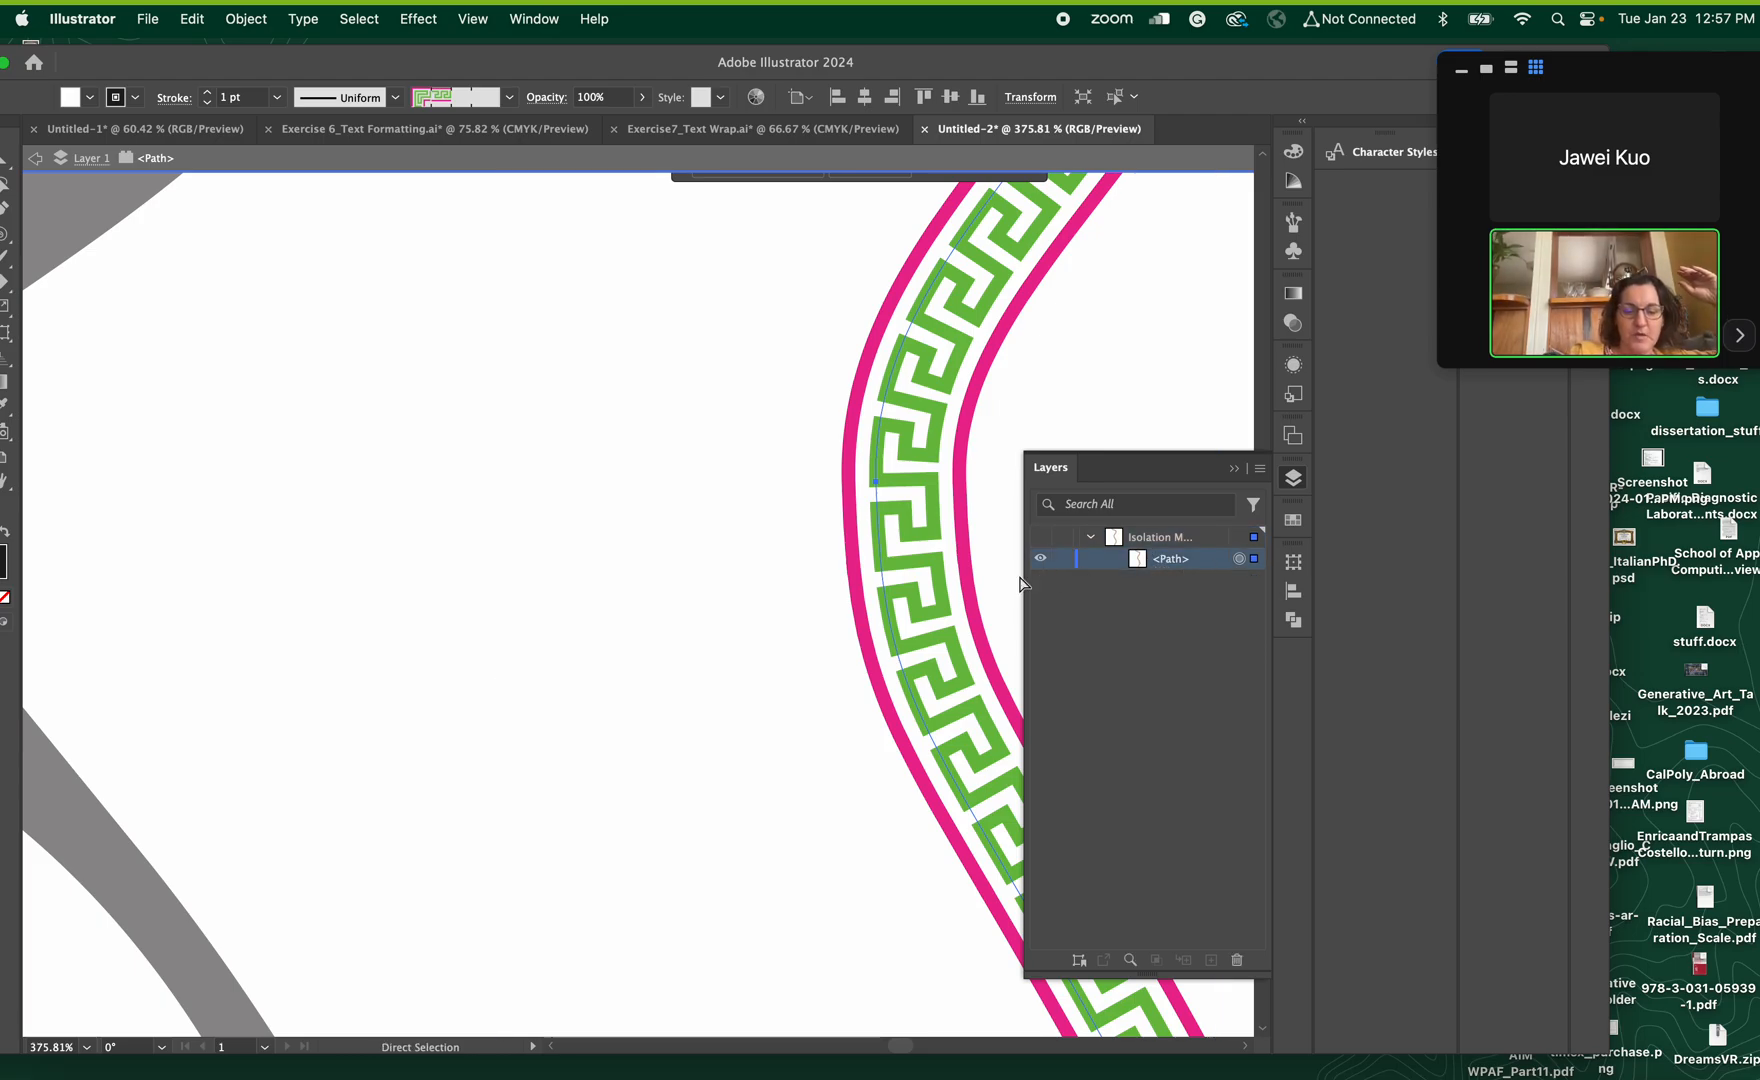
Exit isolation mode completely, stepping back from the path through Layer 1 to the whole document
{"action": "key", "text": "super+0"}
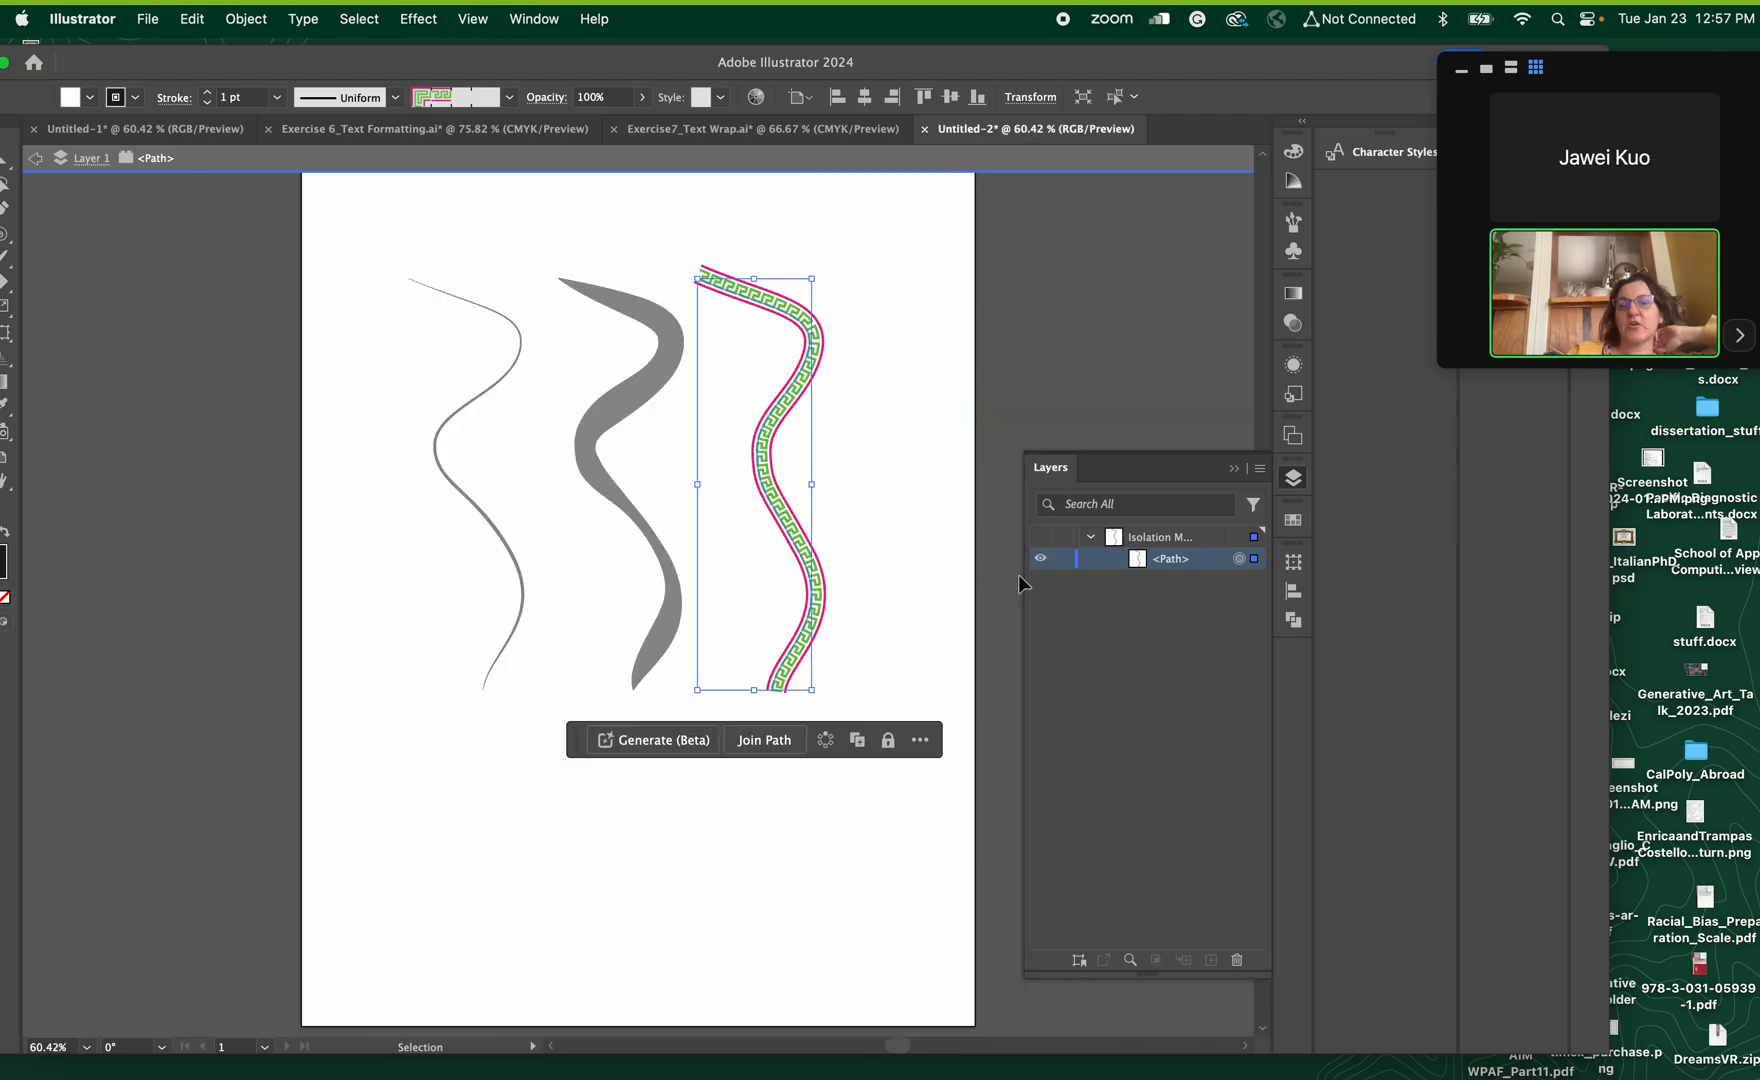
{"action": "left_click", "coordinate": [35, 159]}
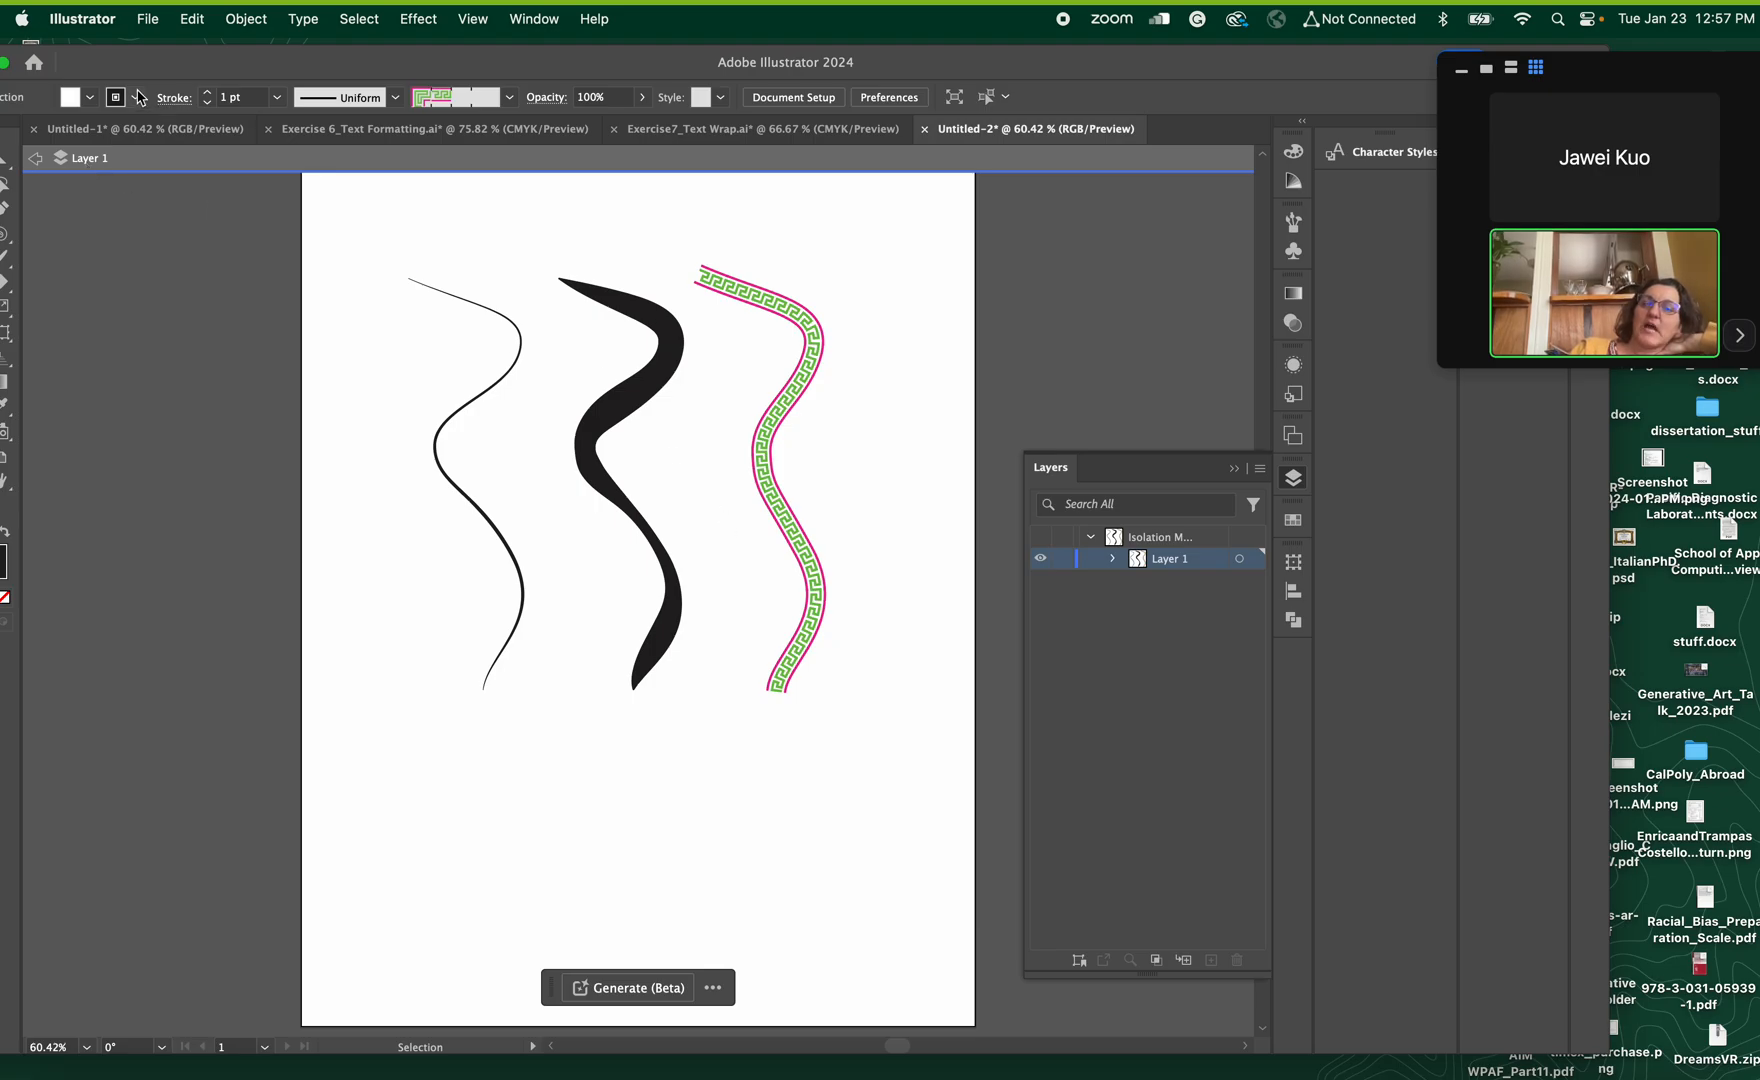
{"action": "left_click", "coordinate": [35, 160]}
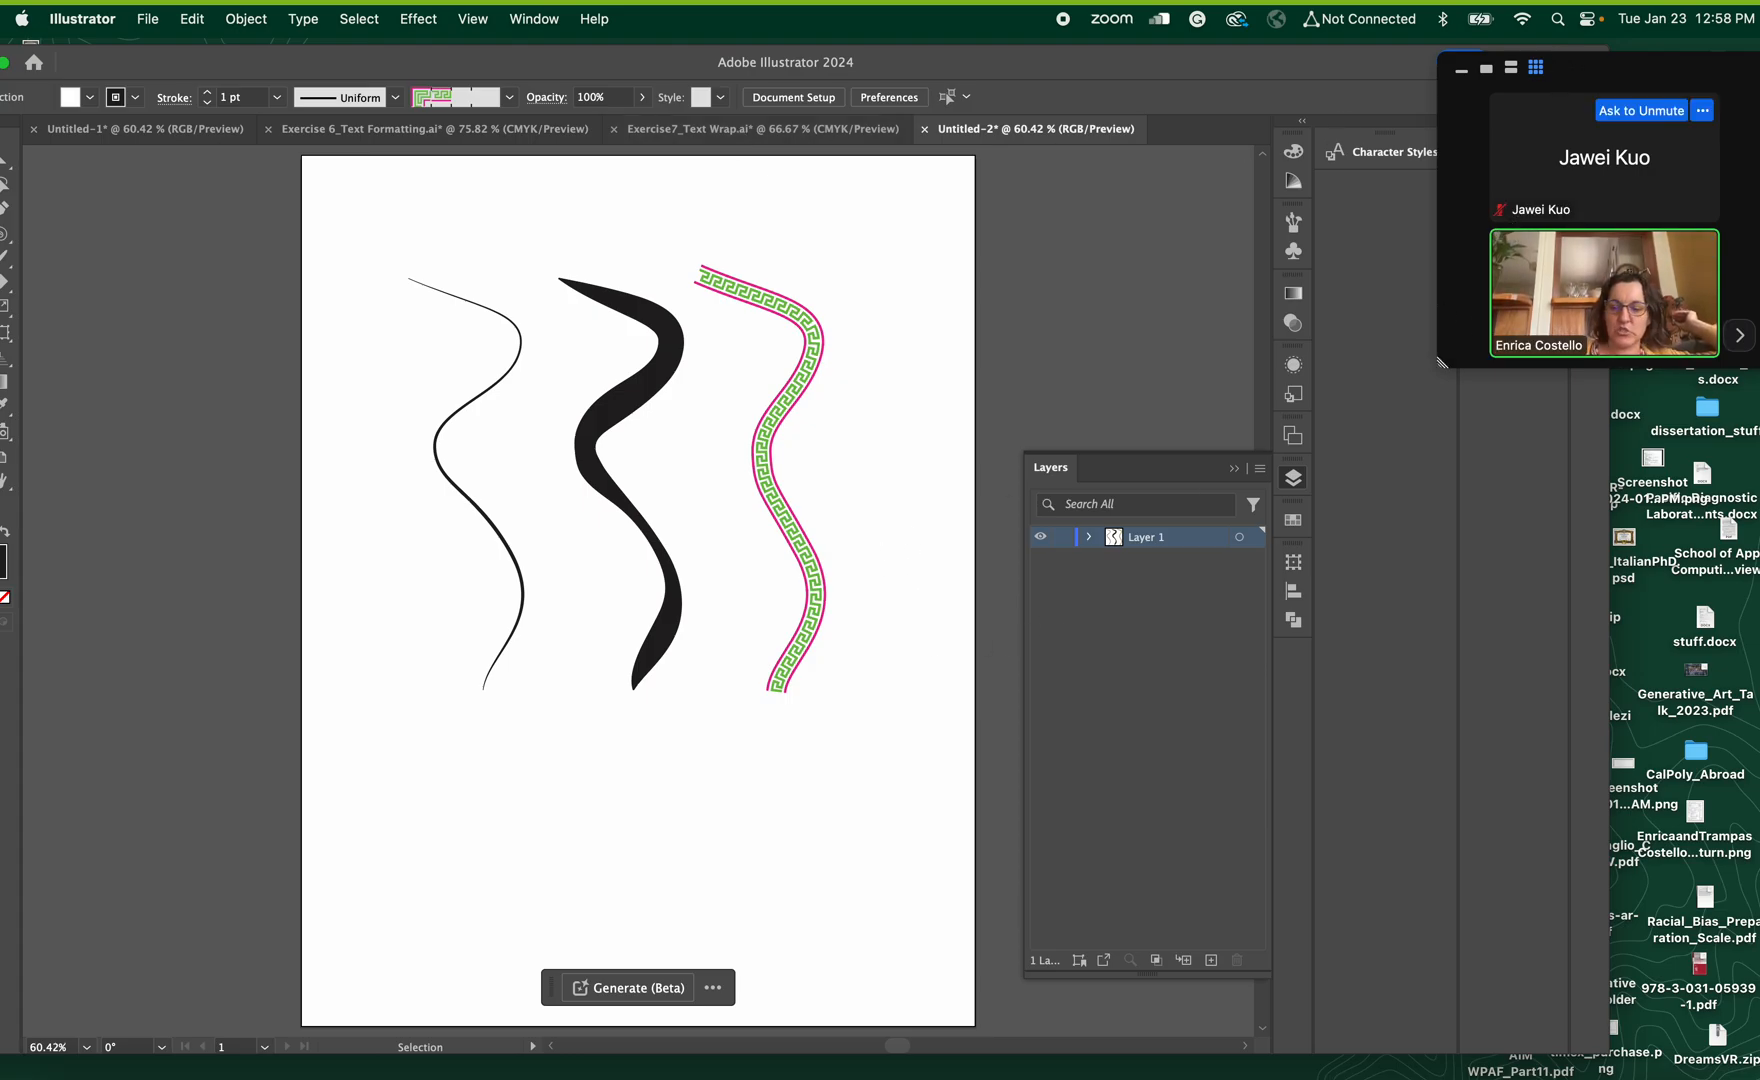
Switch to the Zoom meeting controls and stop sharing the screen
{"action": "mouse_move", "coordinate": [1237, 15]}
{"action": "left_click", "coordinate": [1001, 105]}
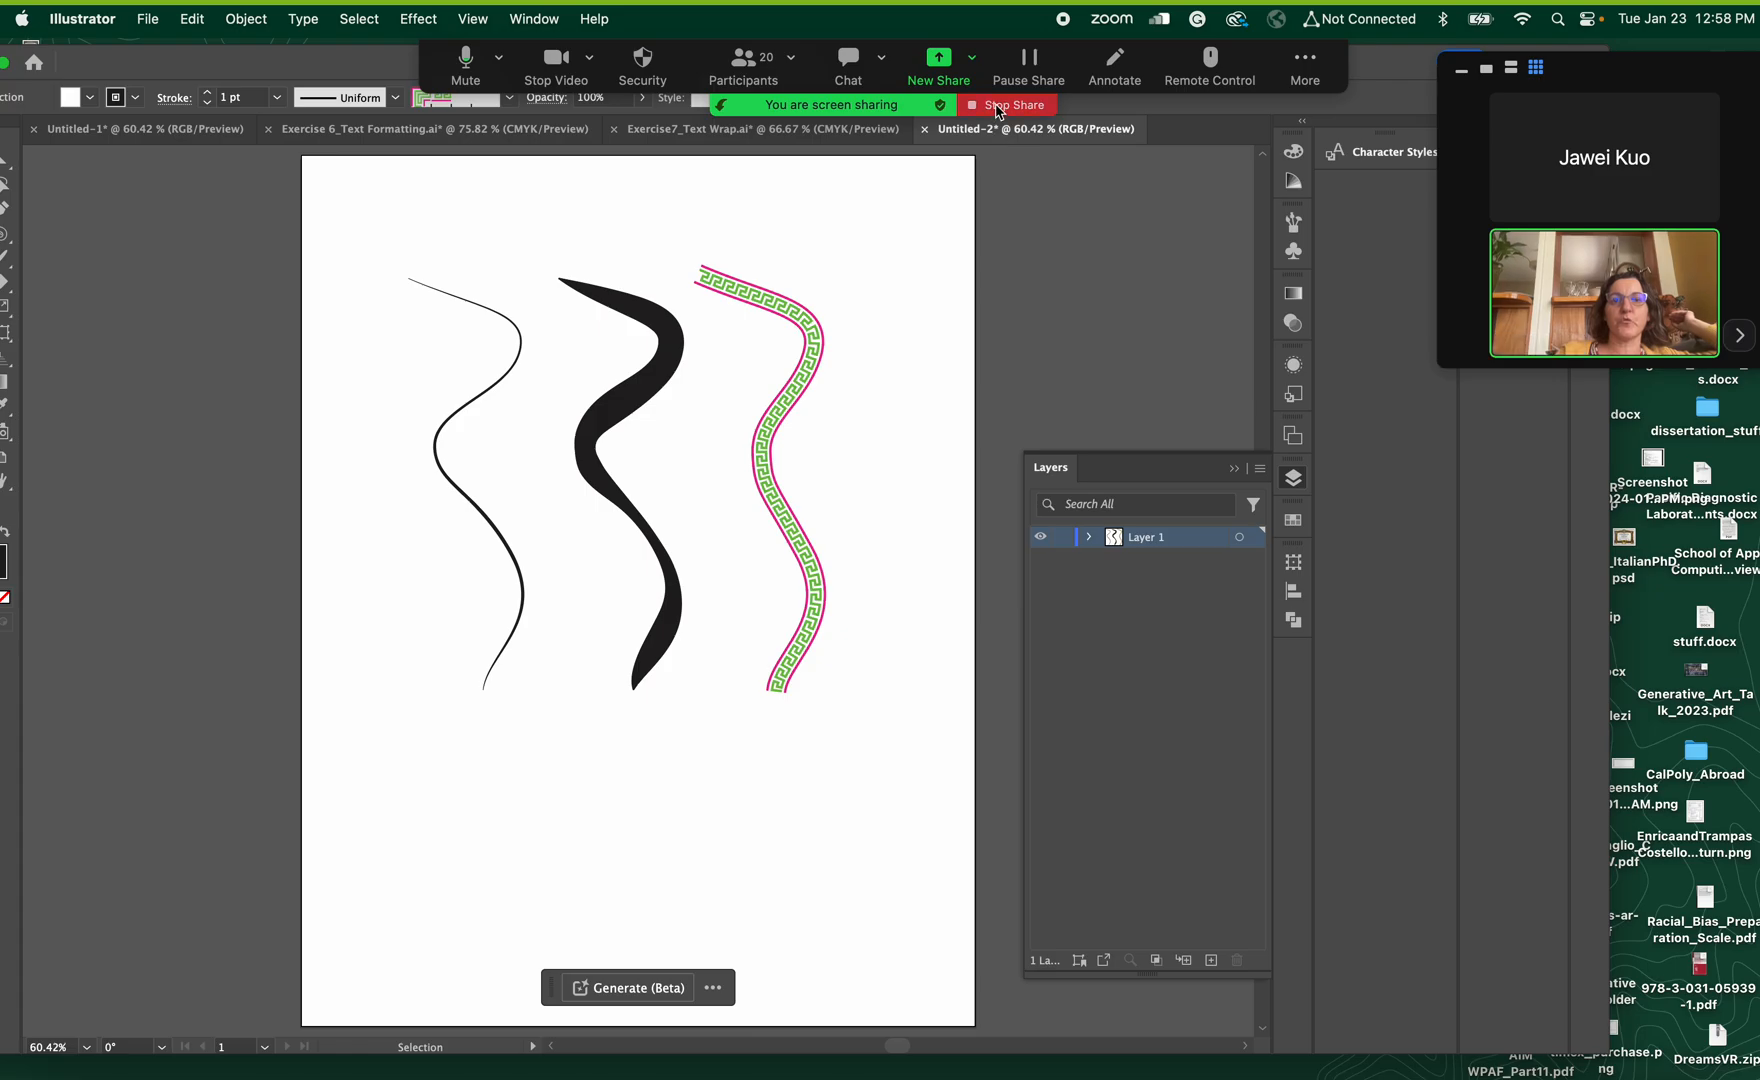